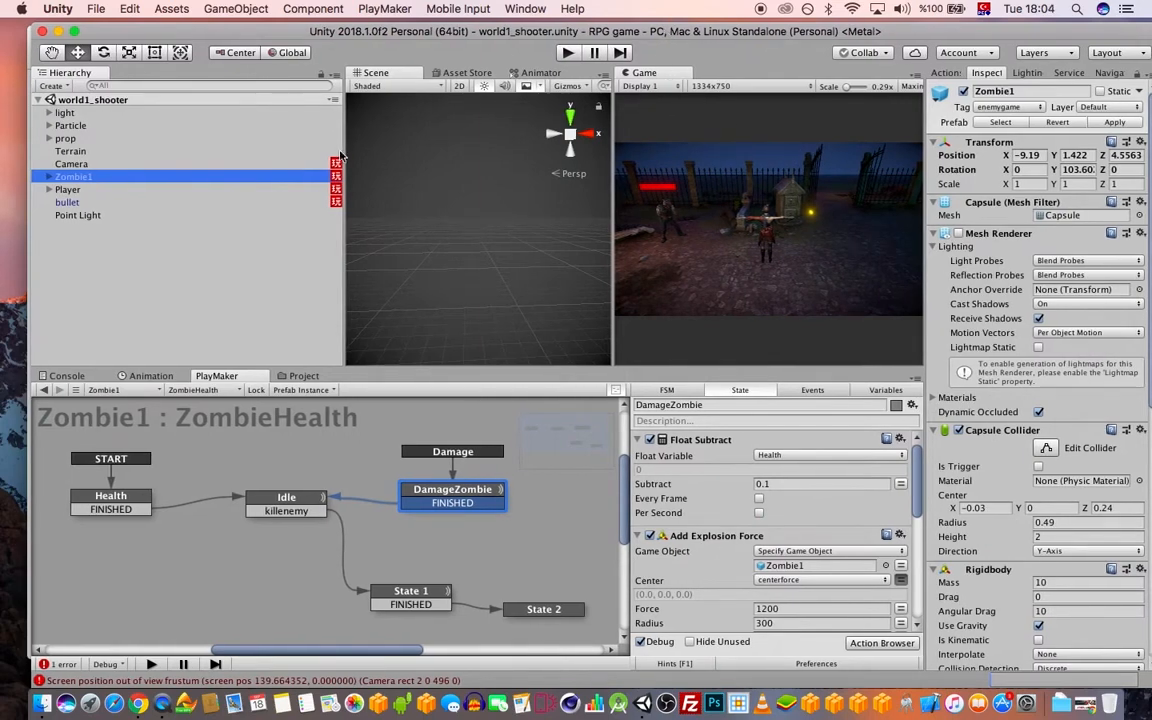
- Inspect the Player, Zombie1 and Camera objects in the Hierarchy
click(81, 190)
click(77, 179)
click(77, 189)
click(98, 166)
click(75, 177)
- Add a UI Canvas with its EventSystem from GameObject > UI > Canvas
click(237, 8)
mouse_move(290, 149)
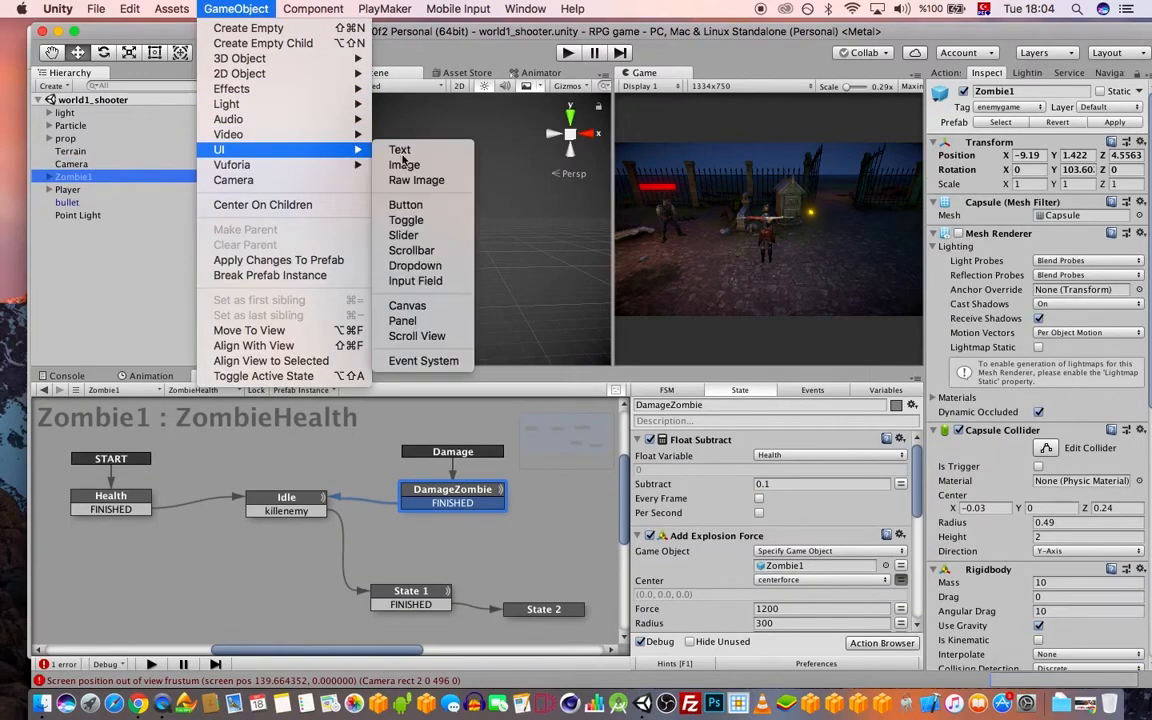
click(422, 309)
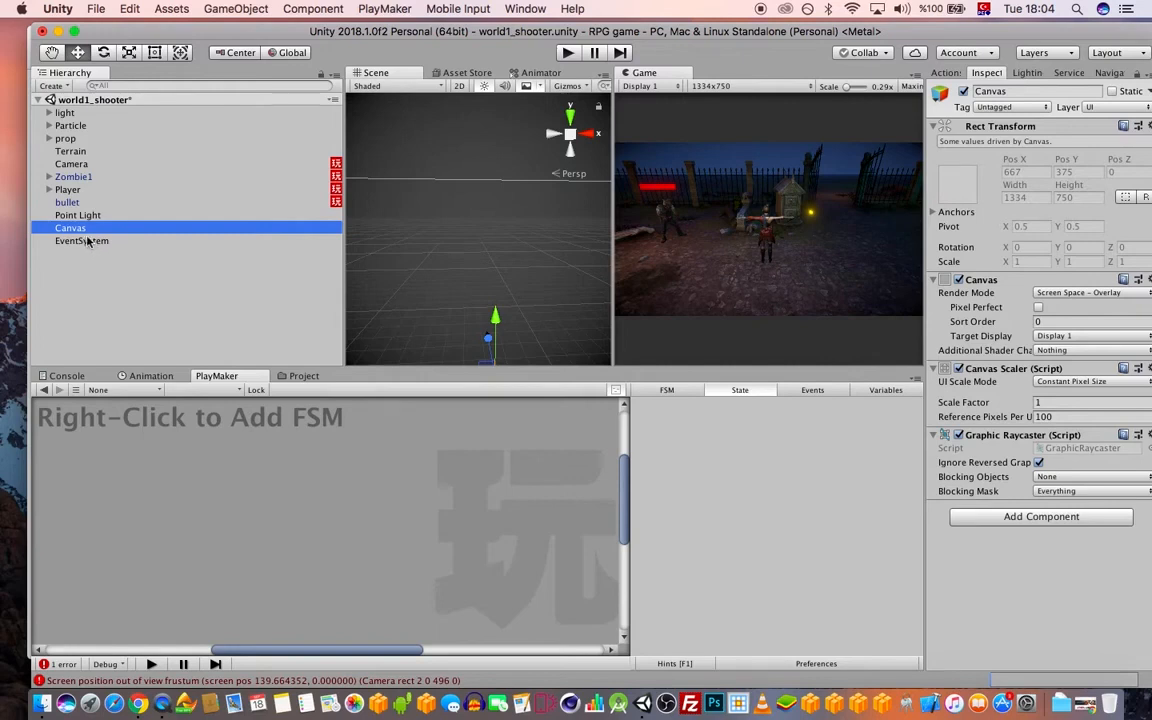
- Set the Canvas Scaler to Scale With Screen Size at 1334 × 750 and check the Game view resolution
click(1081, 383)
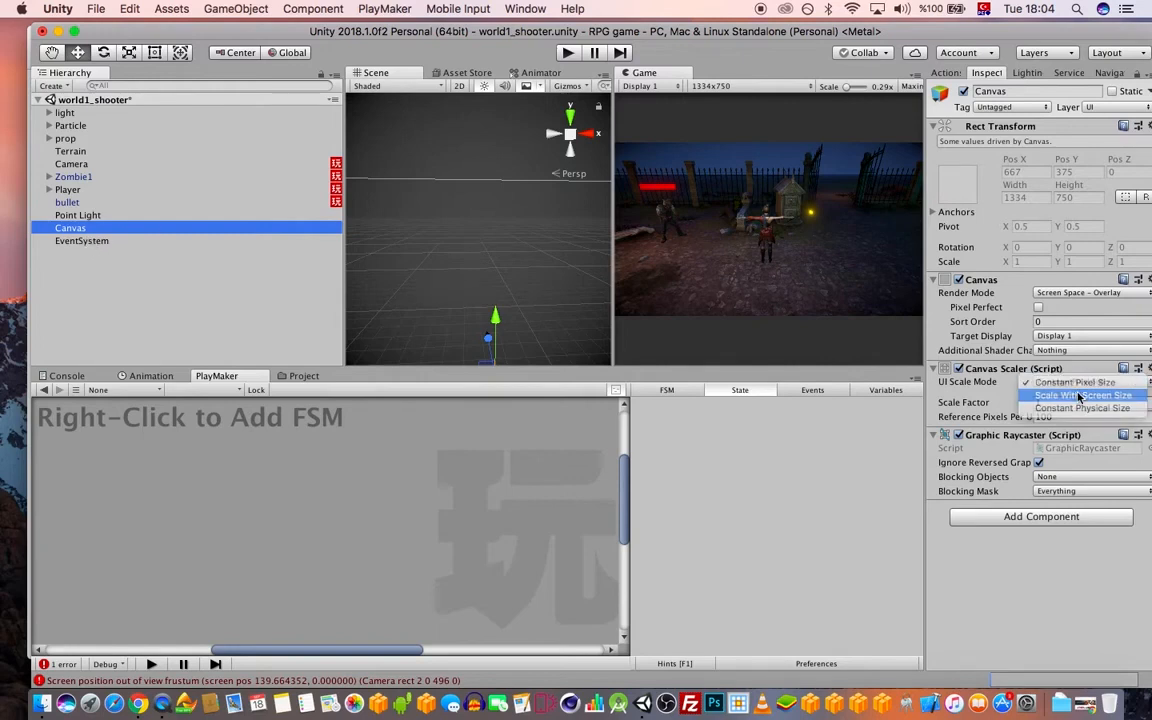
click(1075, 394)
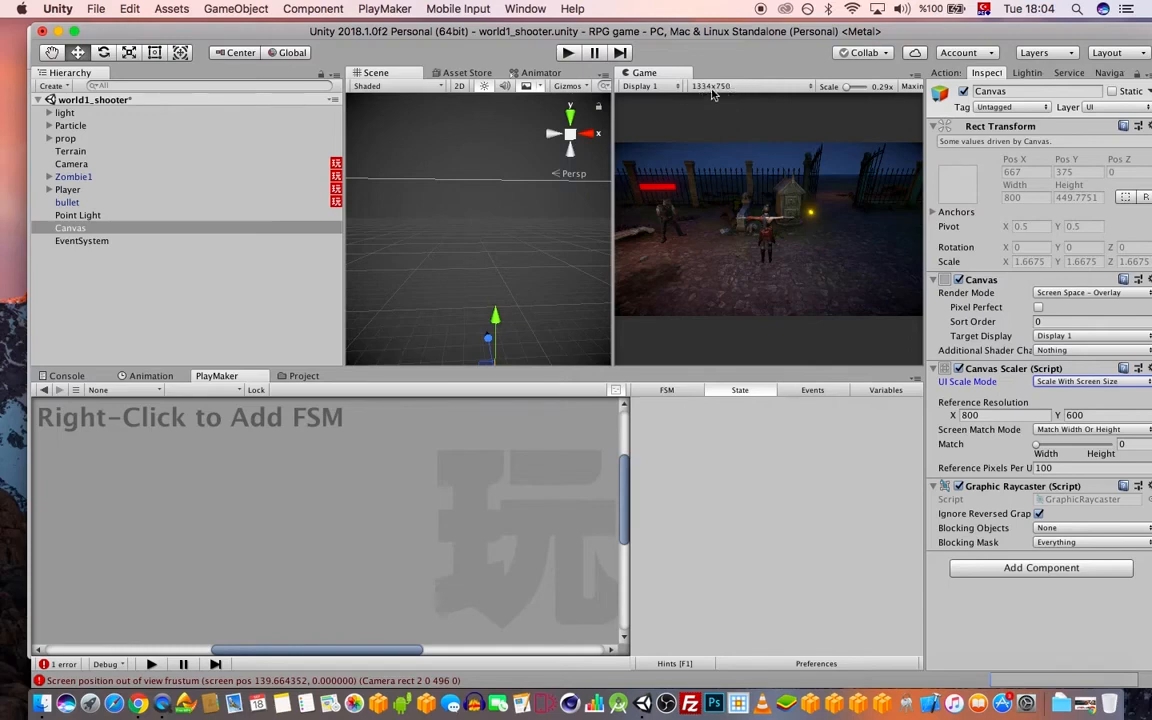
click(995, 414)
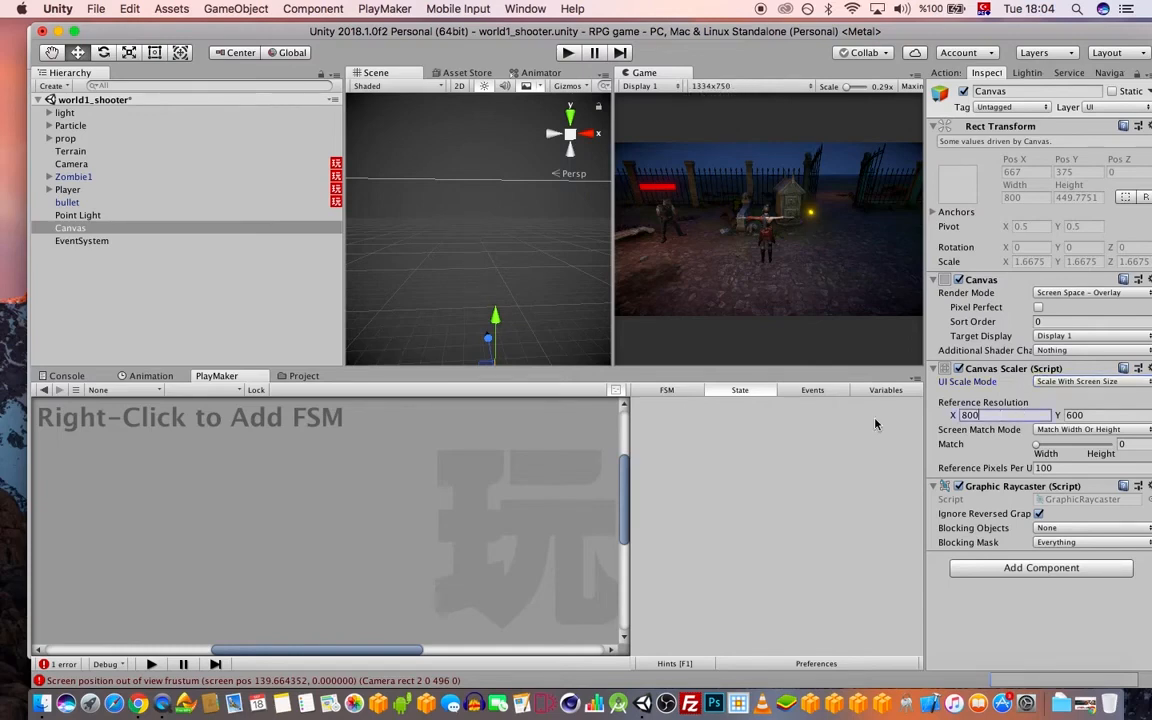
text(1334)
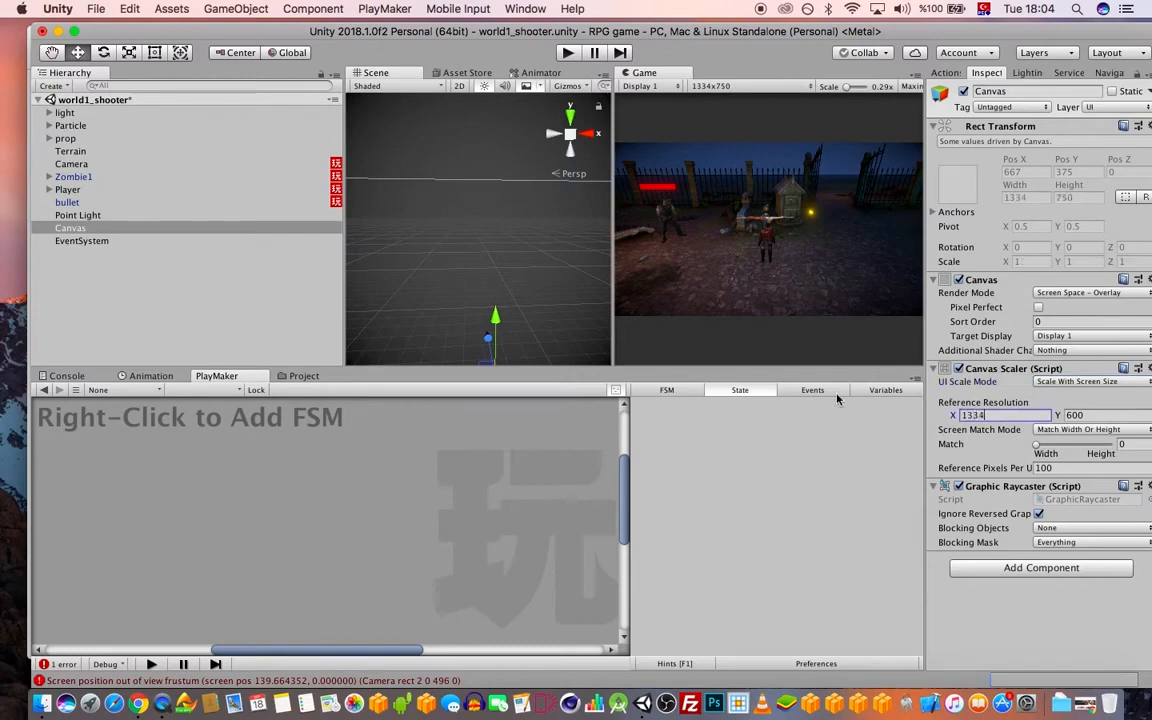
key(Tab)
text(7)
click(710, 86)
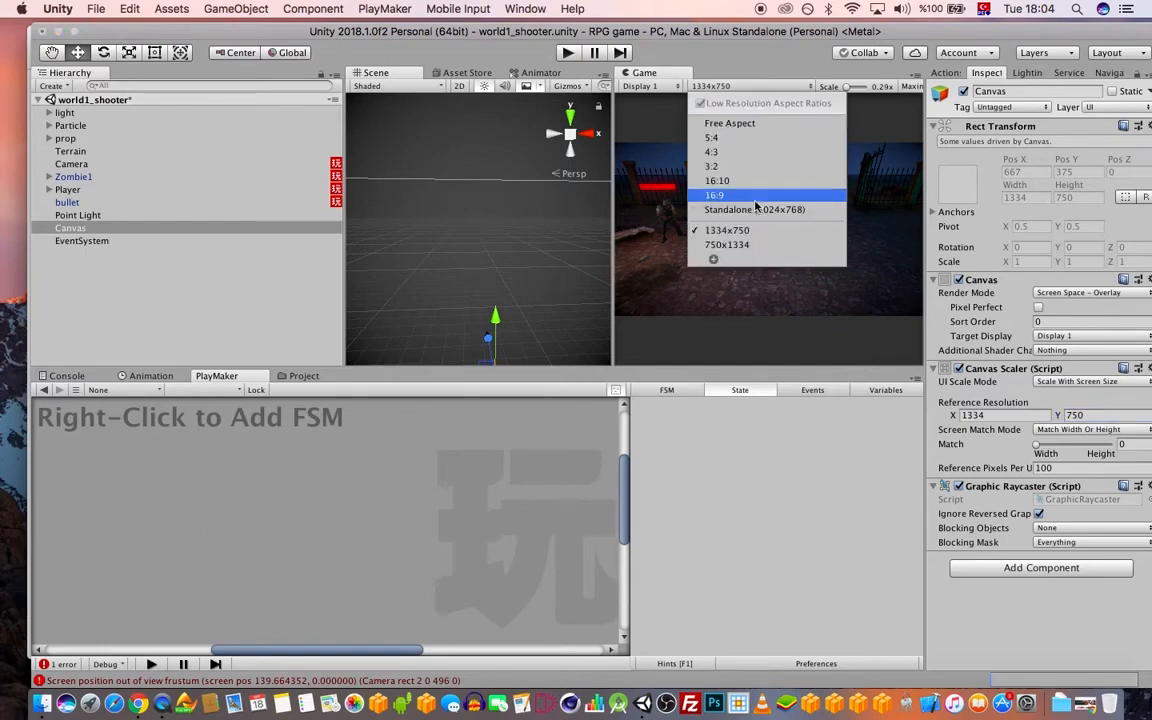
click(799, 59)
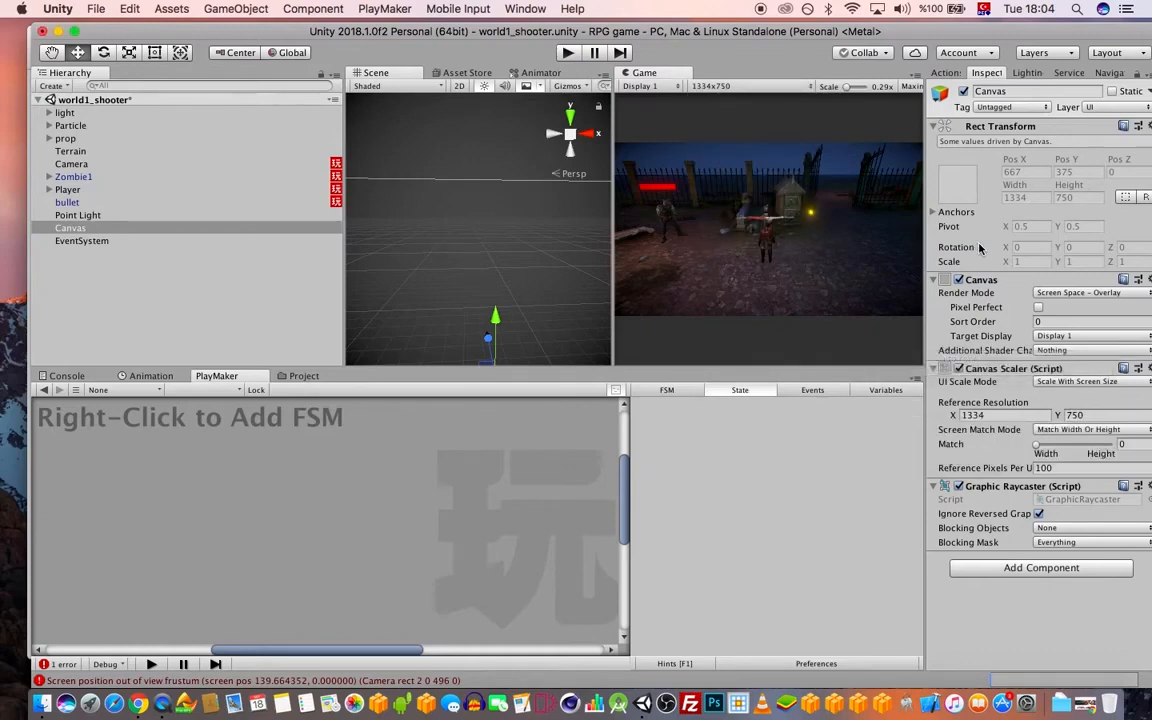
- Pan the Scene view upward and reselect the Canvas
drag(697, 32, 711, 32)
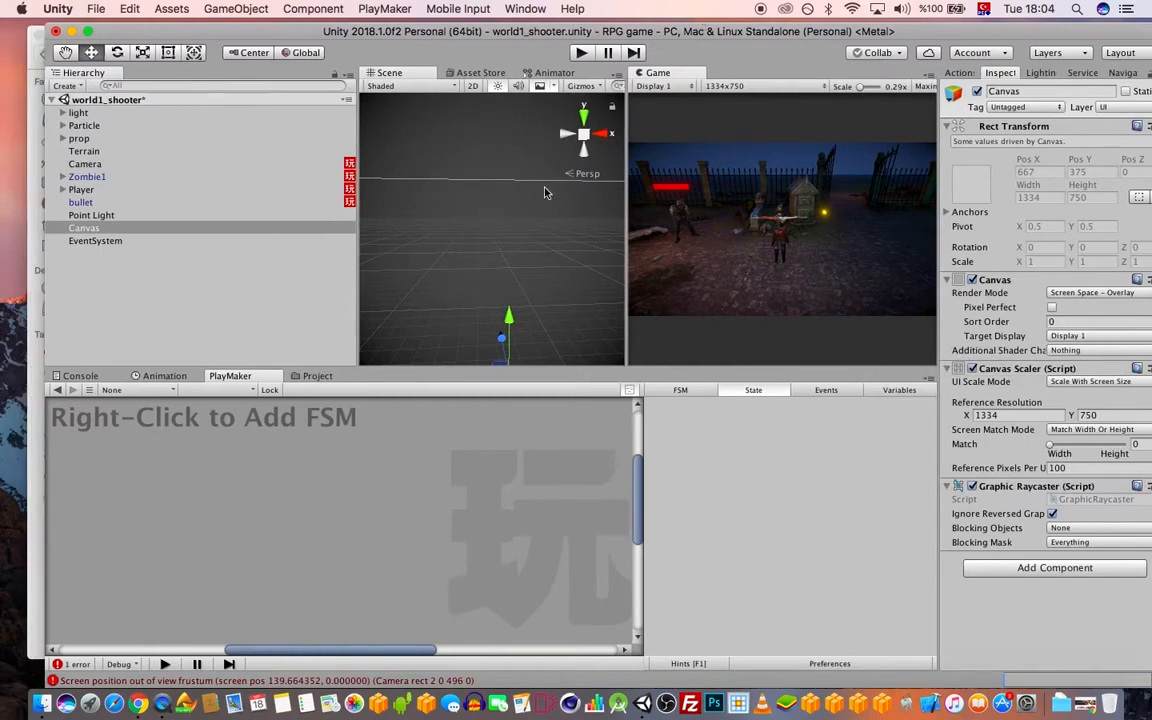
scroll(506, 247, down, 3)
middle_drag(506, 288, 524, 211)
click(95, 214)
click(90, 228)
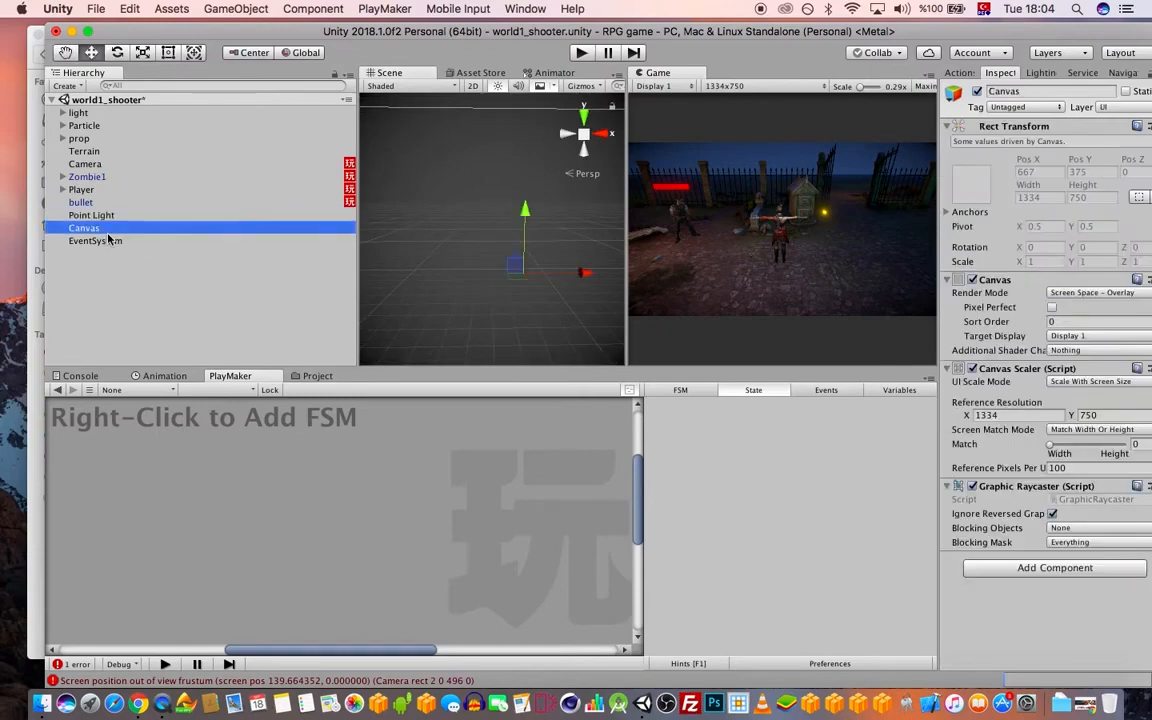
- Review Zombie1's ZombieHealth FSM and its HEALHCANVAS child's HEALTHBAR FSM
click(82, 176)
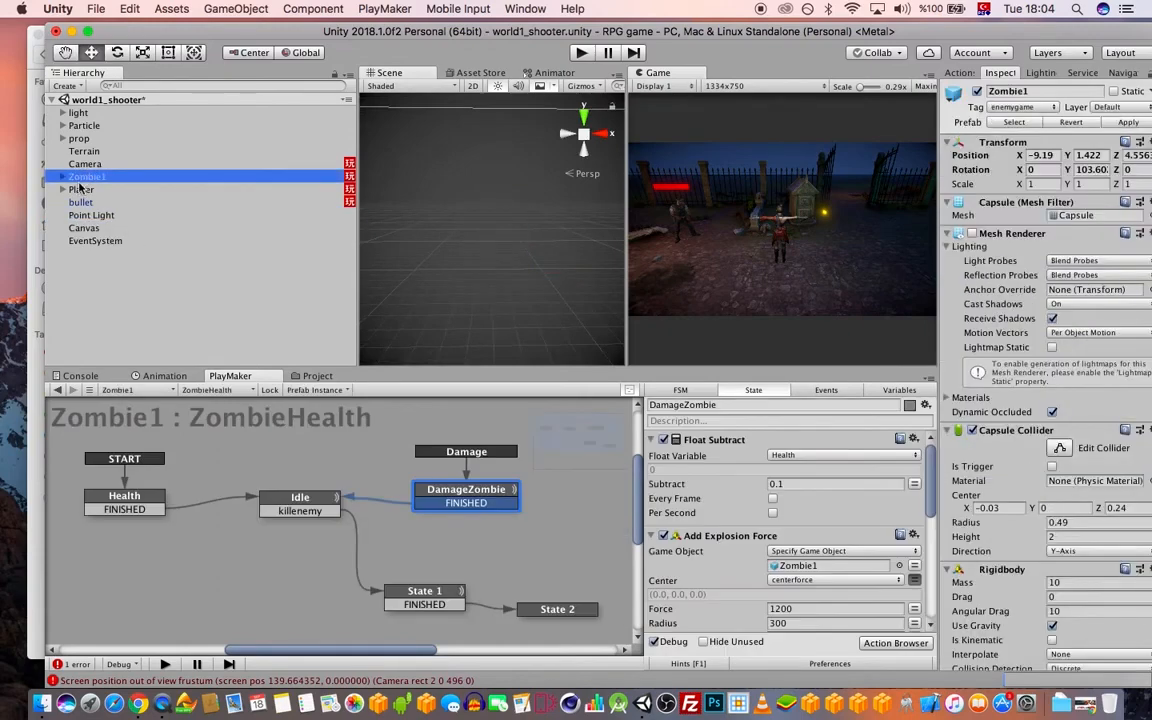
click(64, 177)
click(101, 202)
click(105, 215)
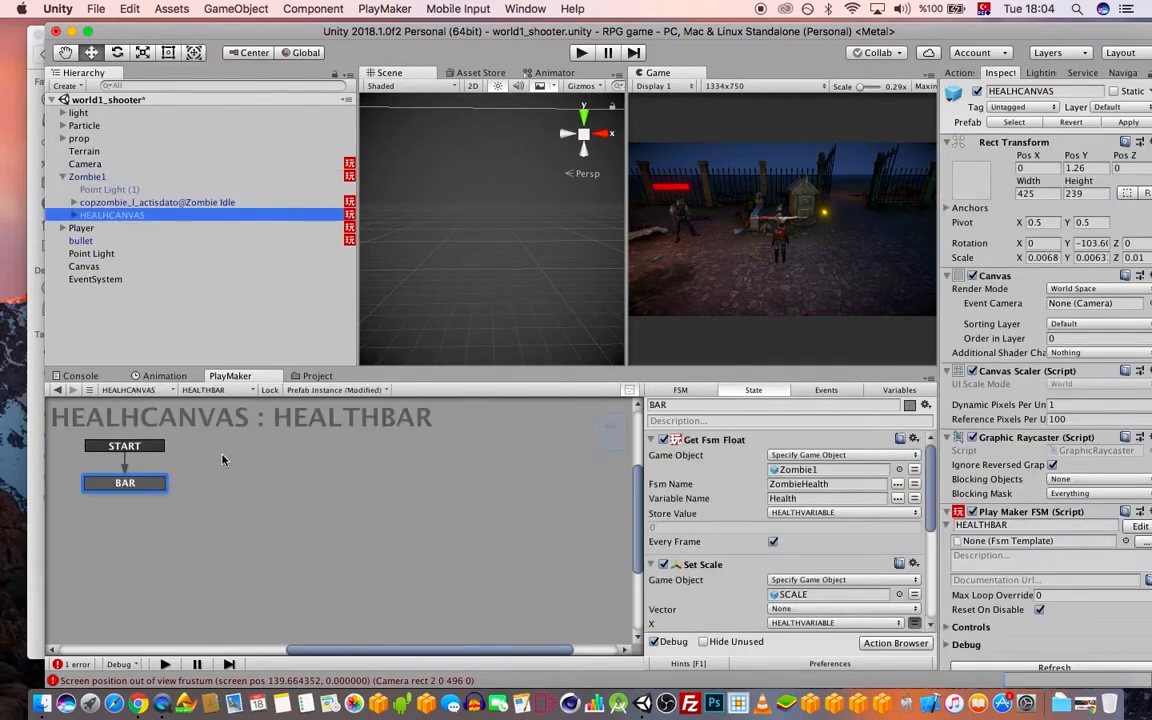
scroll(771, 583, down, 1)
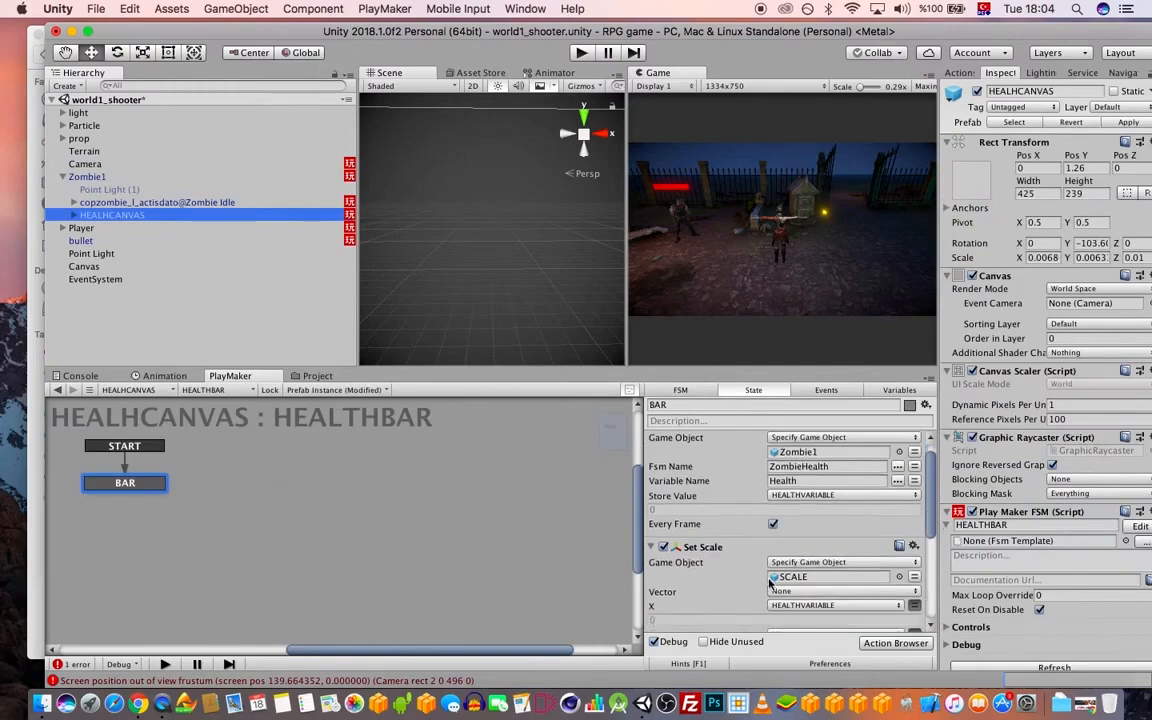
scroll(757, 556, up, 1)
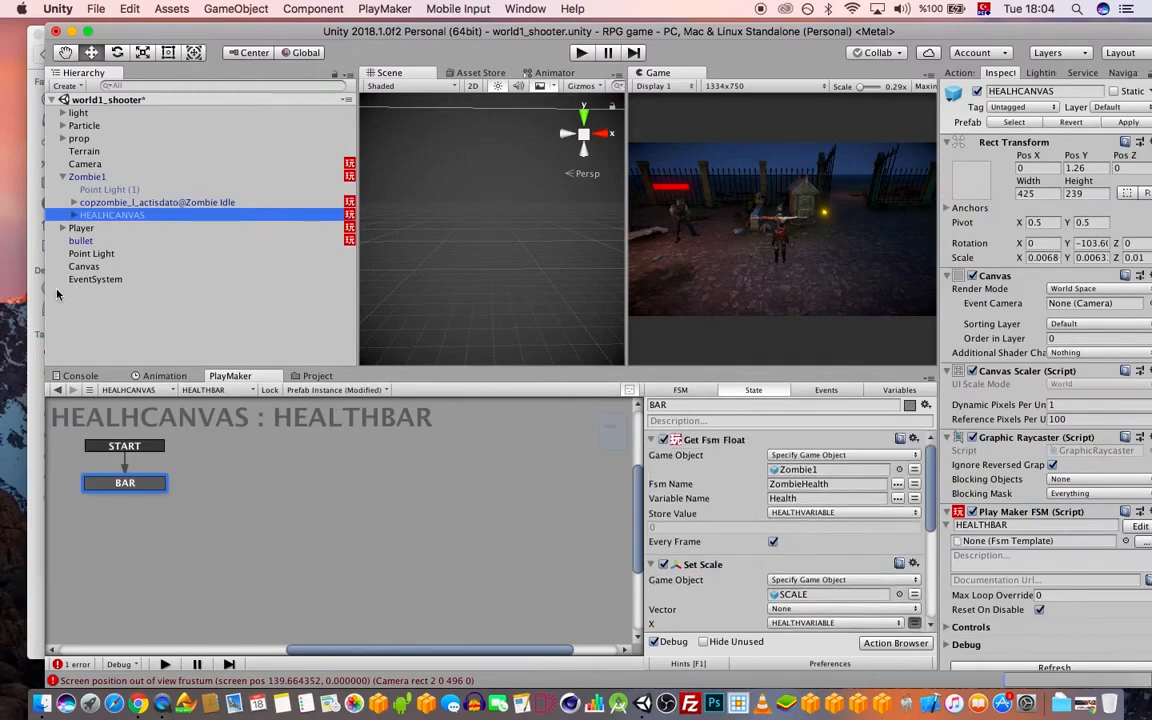
- Select the Player and Canvas, framing each in the Scene view, ending on PlayerHealth
click(96, 229)
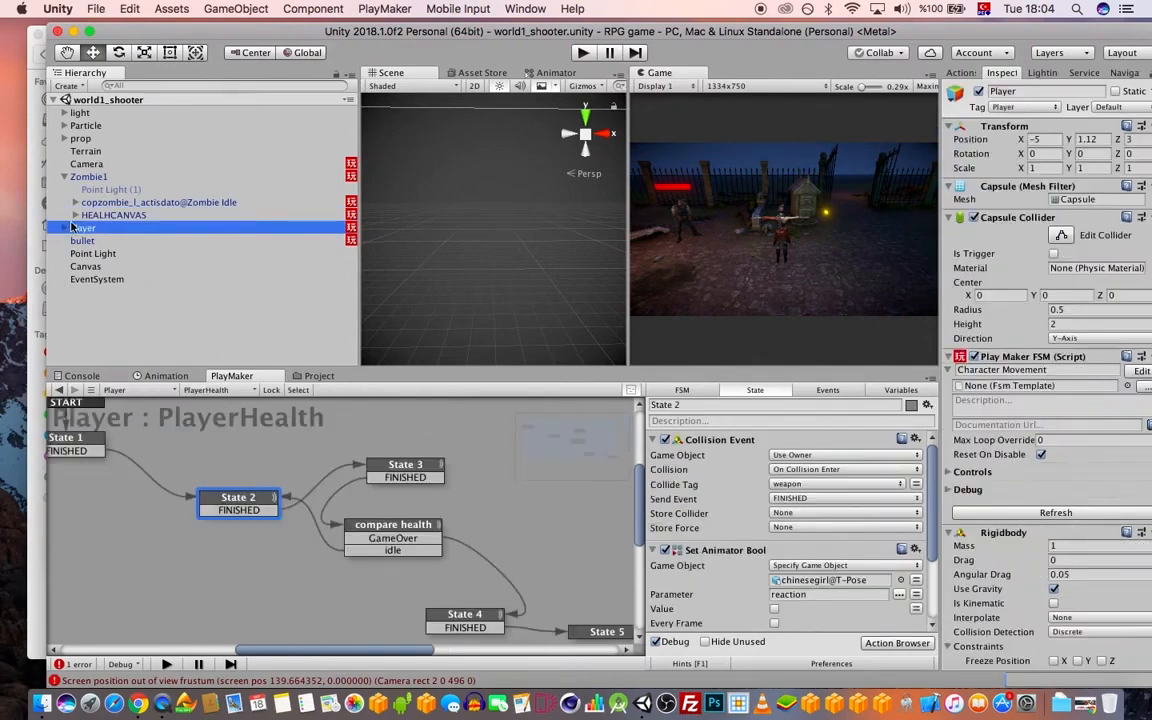
click(65, 228)
click(86, 305)
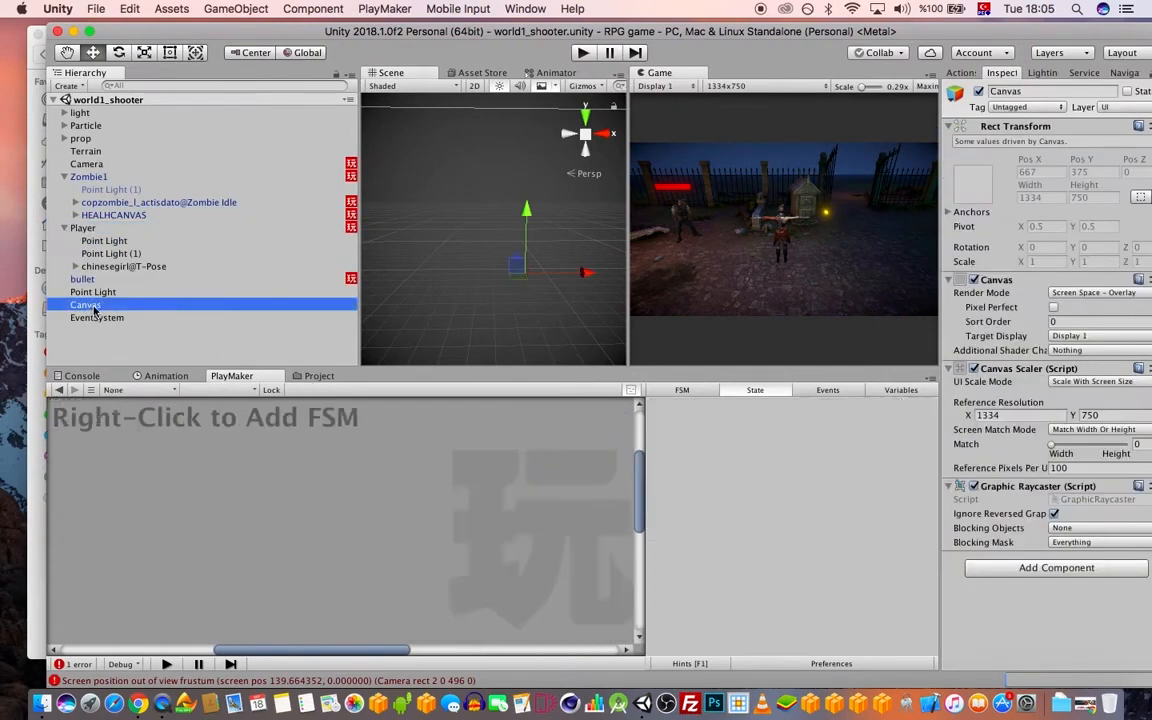
key(f)
scroll(463, 300, up, 3)
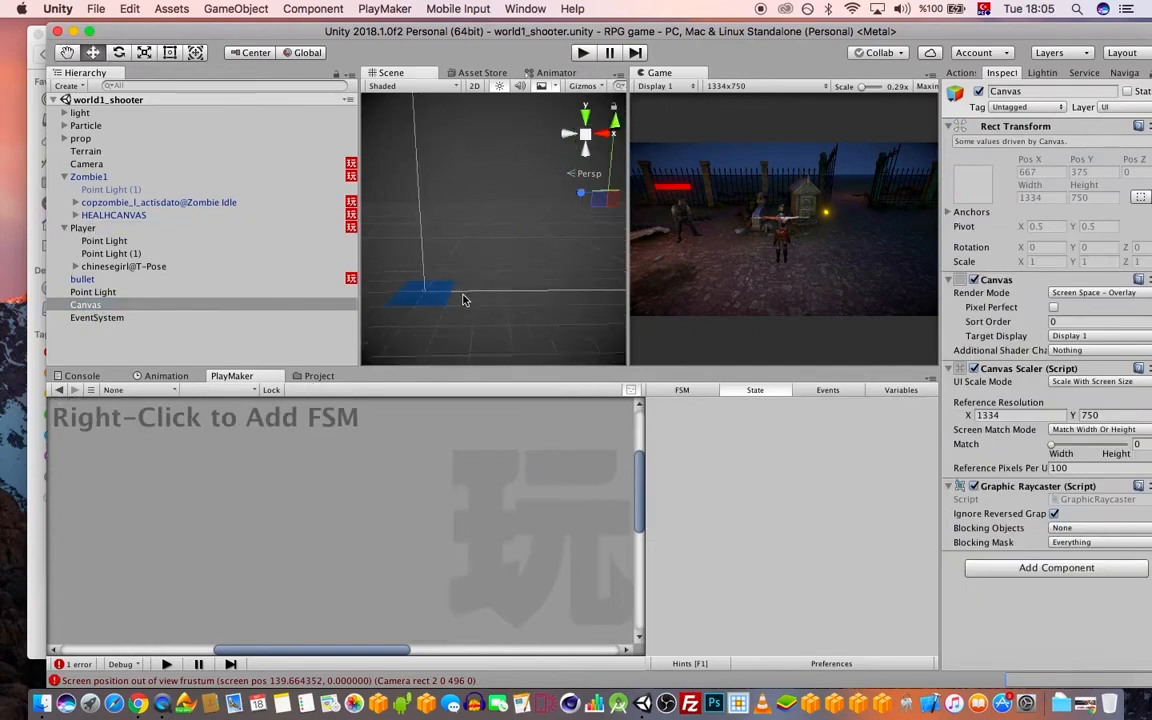
click(82, 228)
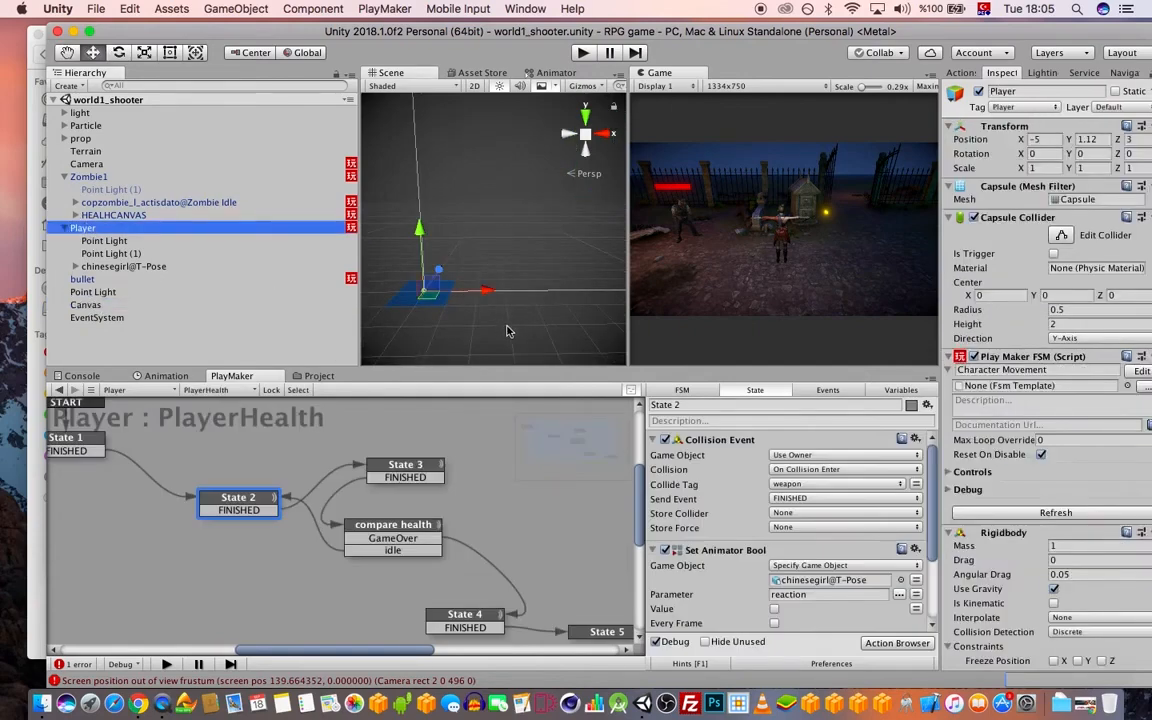
key(f)
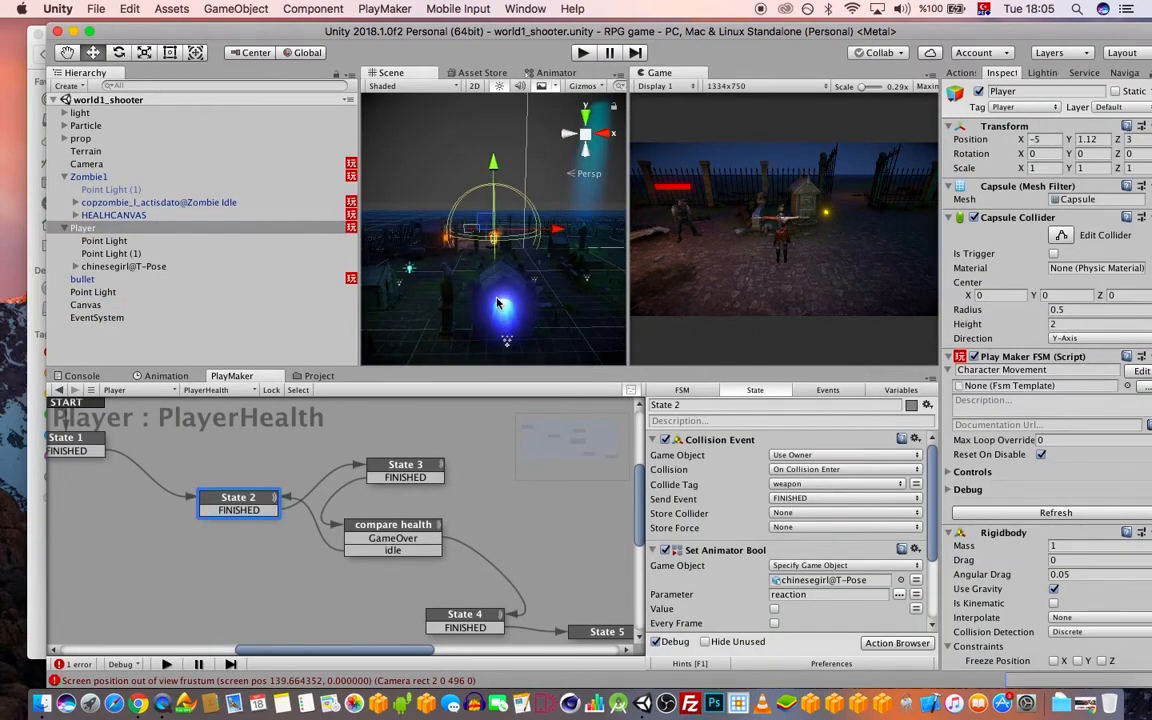
scroll(497, 266, up, 6)
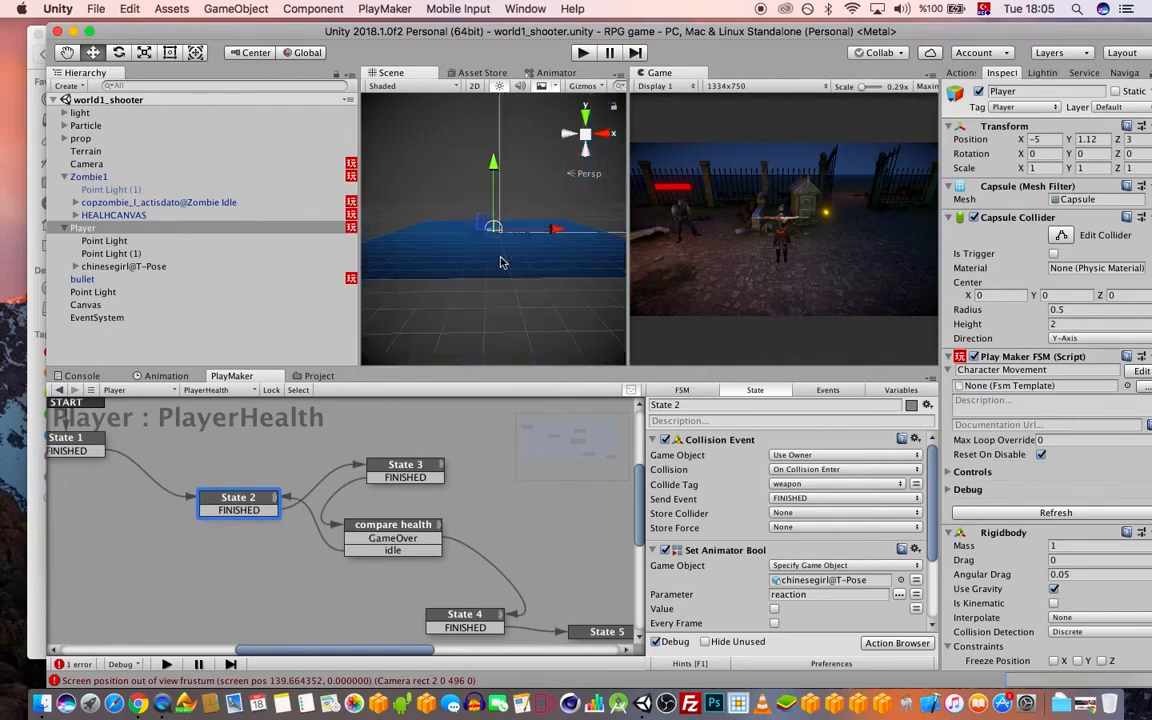
scroll(485, 270, down, 5)
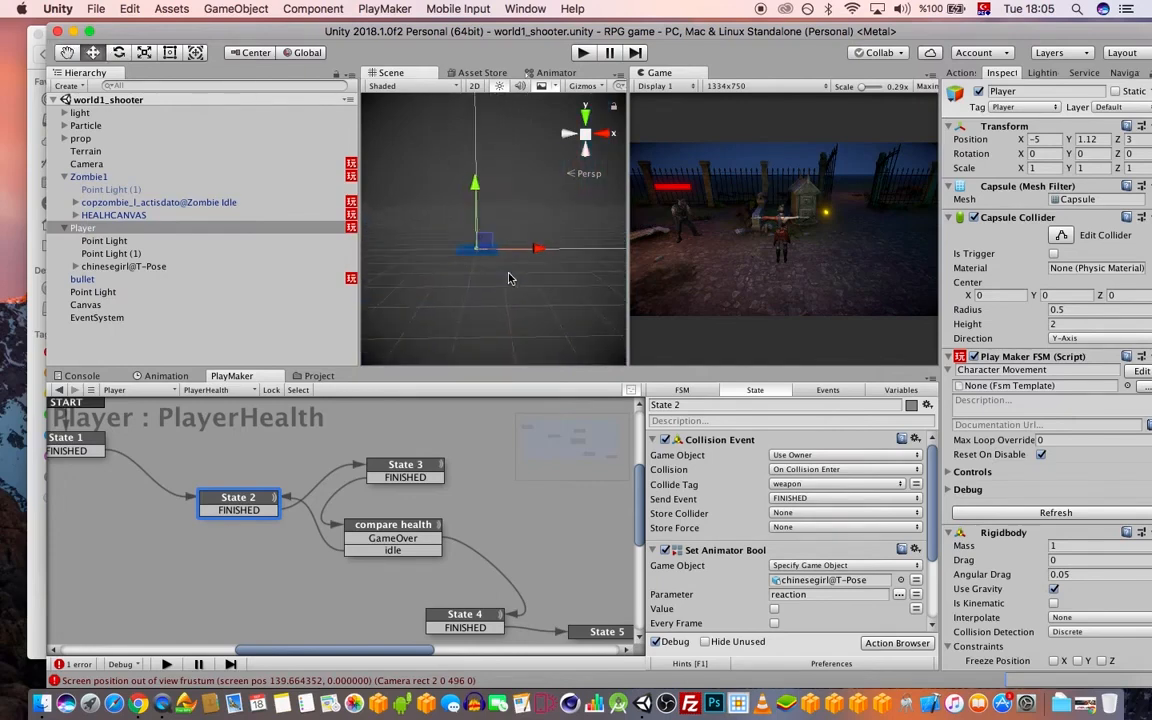
scroll(465, 231, up, 3)
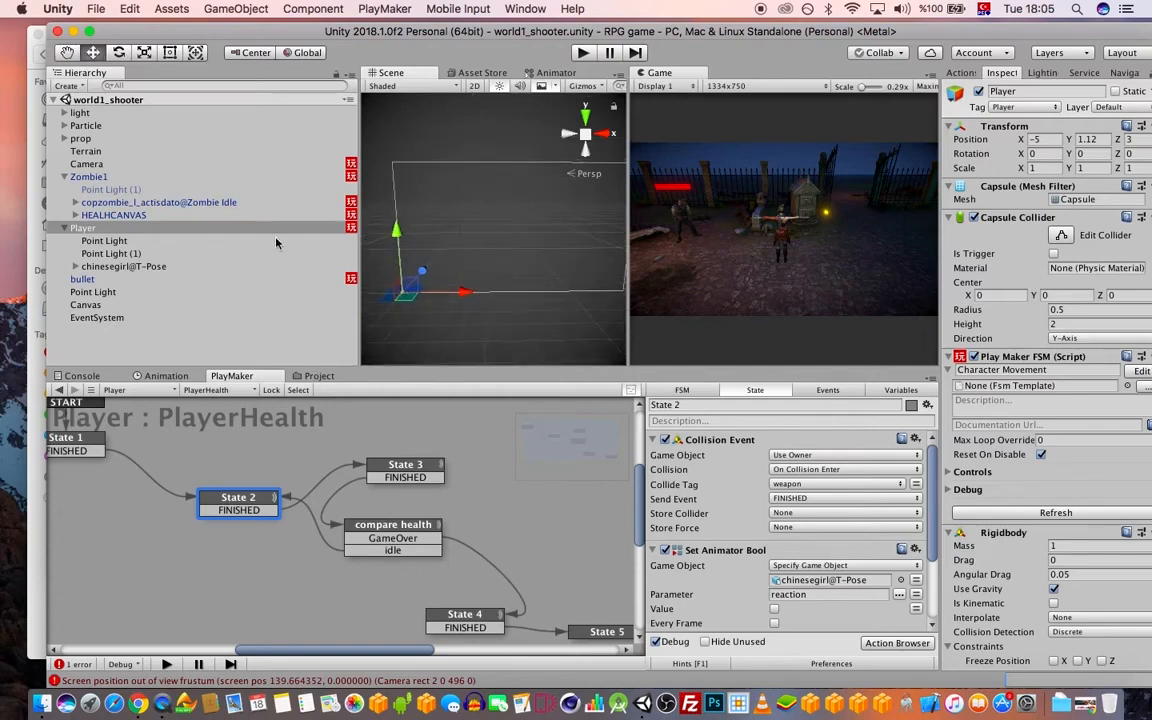
drag(317, 31, 320, 31)
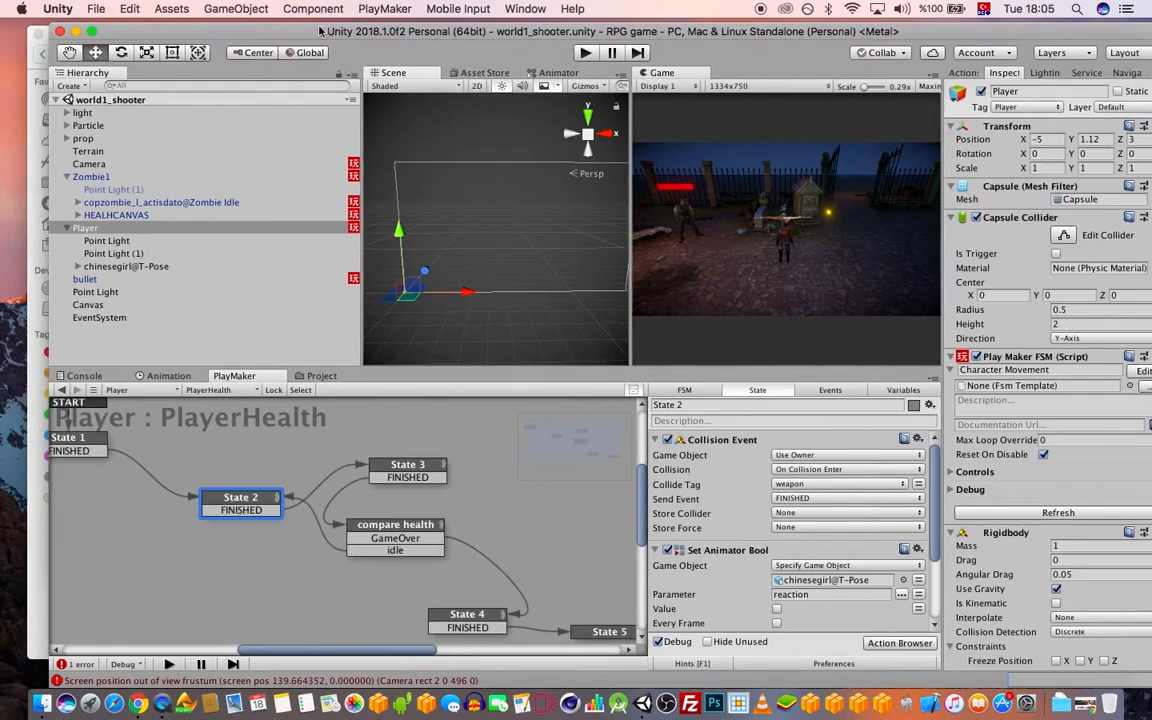
- Open Assets/Textures and confirm hudd is imported as Sprite (2D and UI)
click(311, 378)
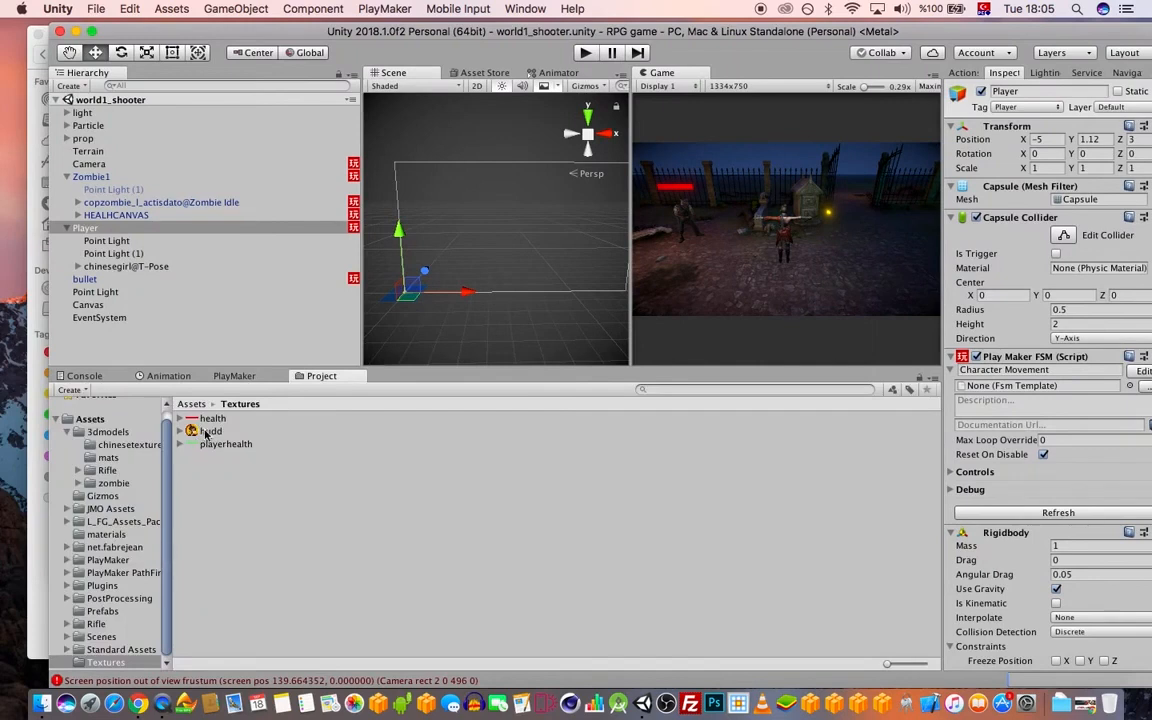
click(207, 431)
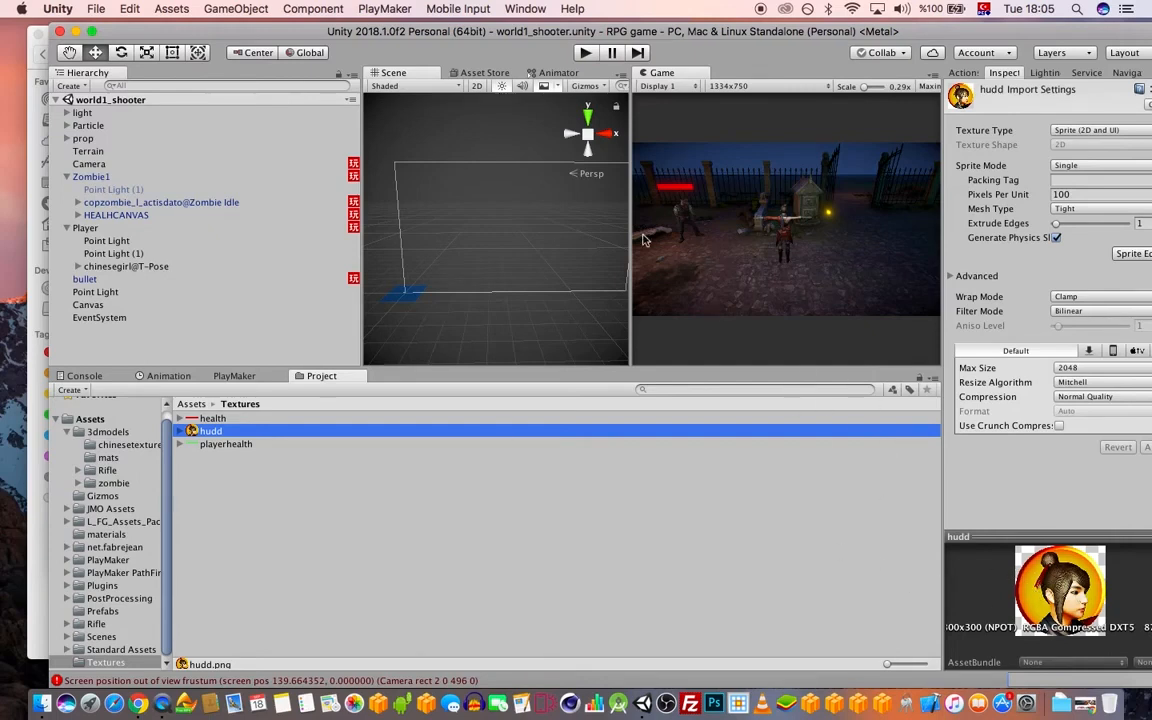
drag(467, 30, 470, 30)
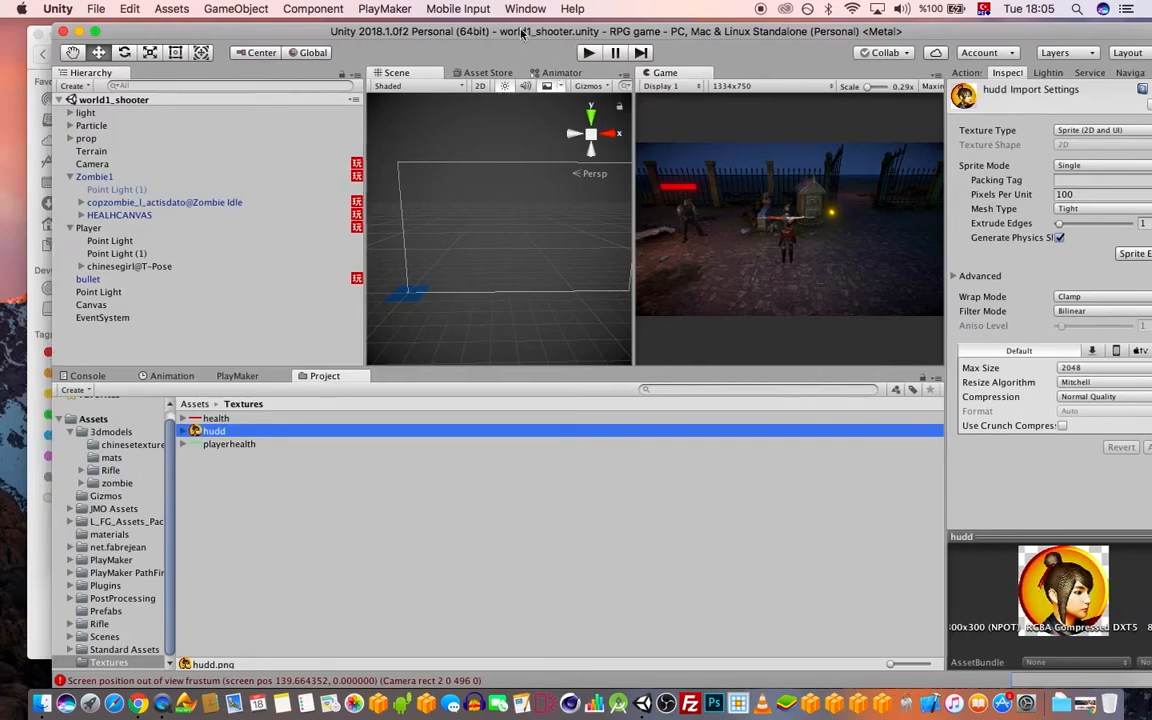
right_click(105, 318)
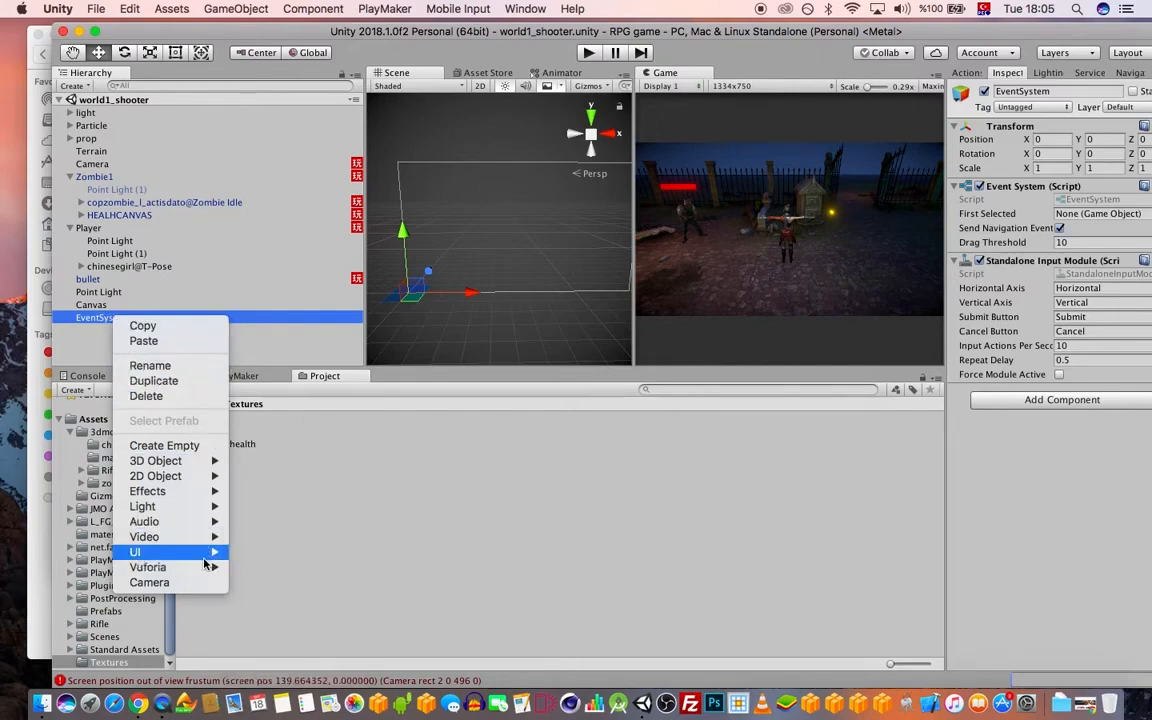
- Add a UI Image under the Canvas anchored to the top centre
mouse_move(205, 566)
click(270, 505)
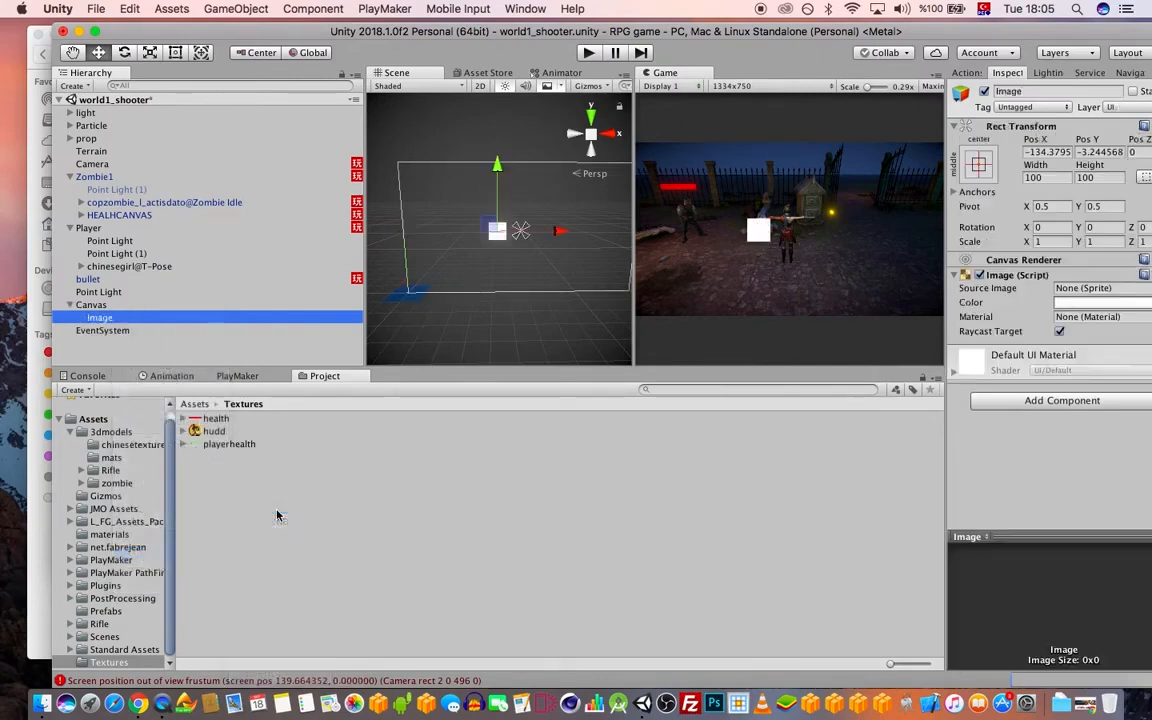
click(979, 164)
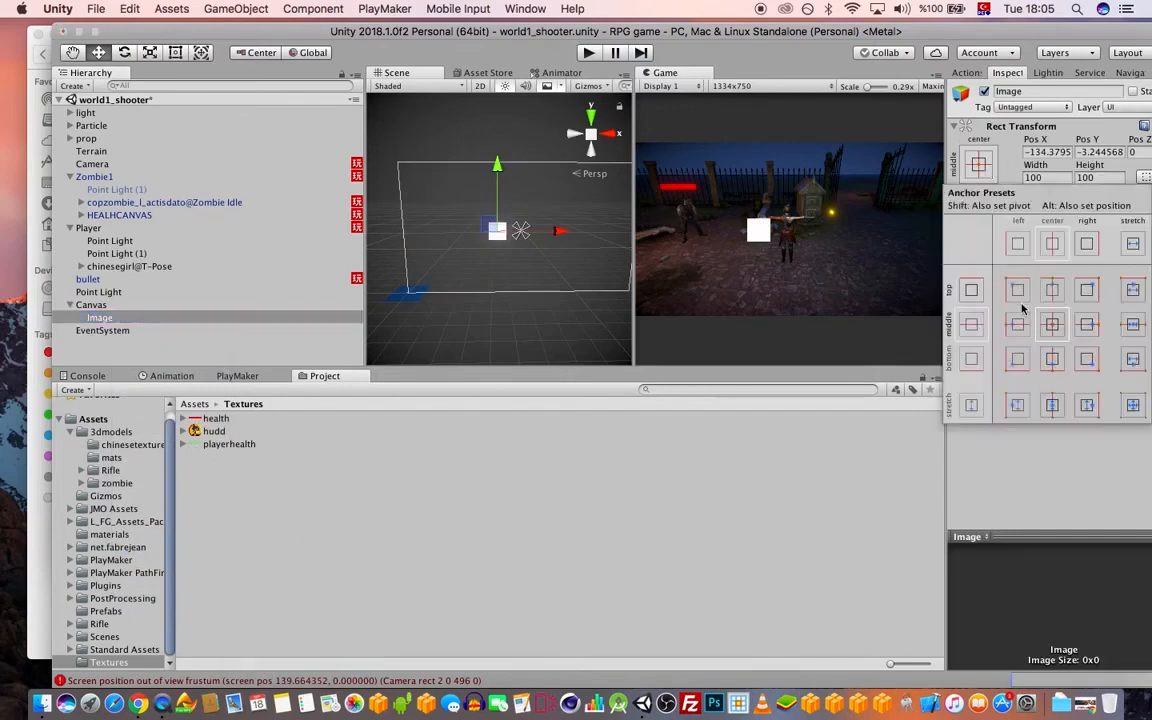
alt+click(1051, 324)
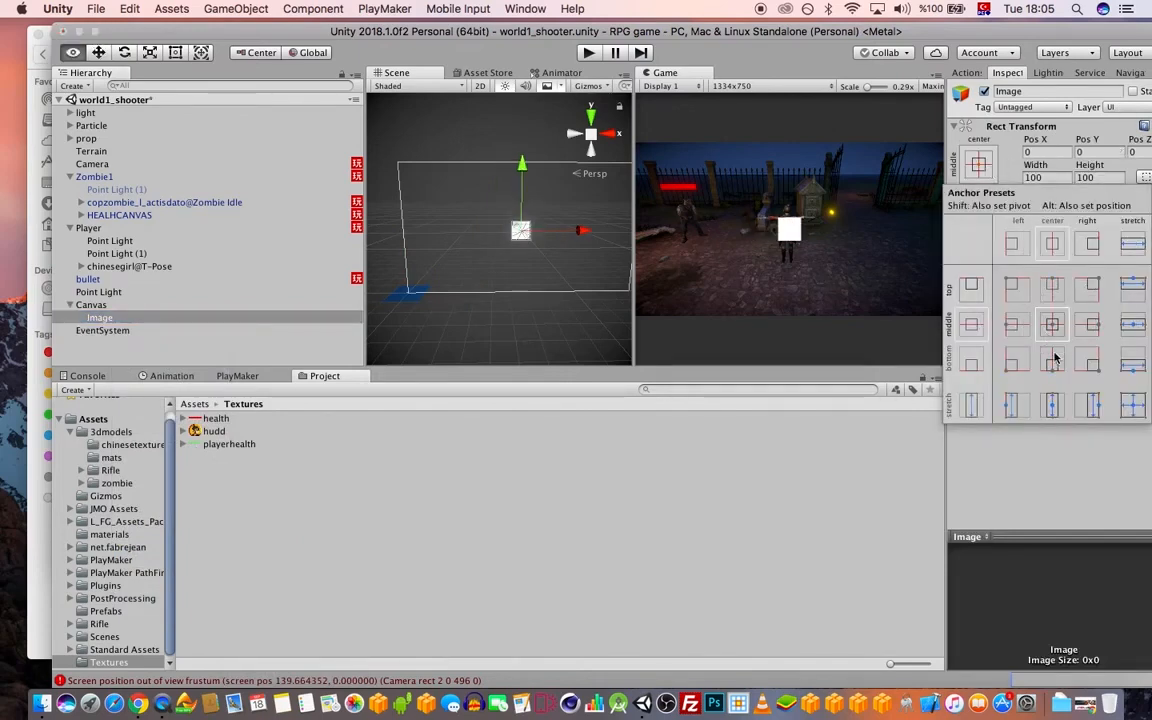
alt+click(1052, 289)
click(1057, 445)
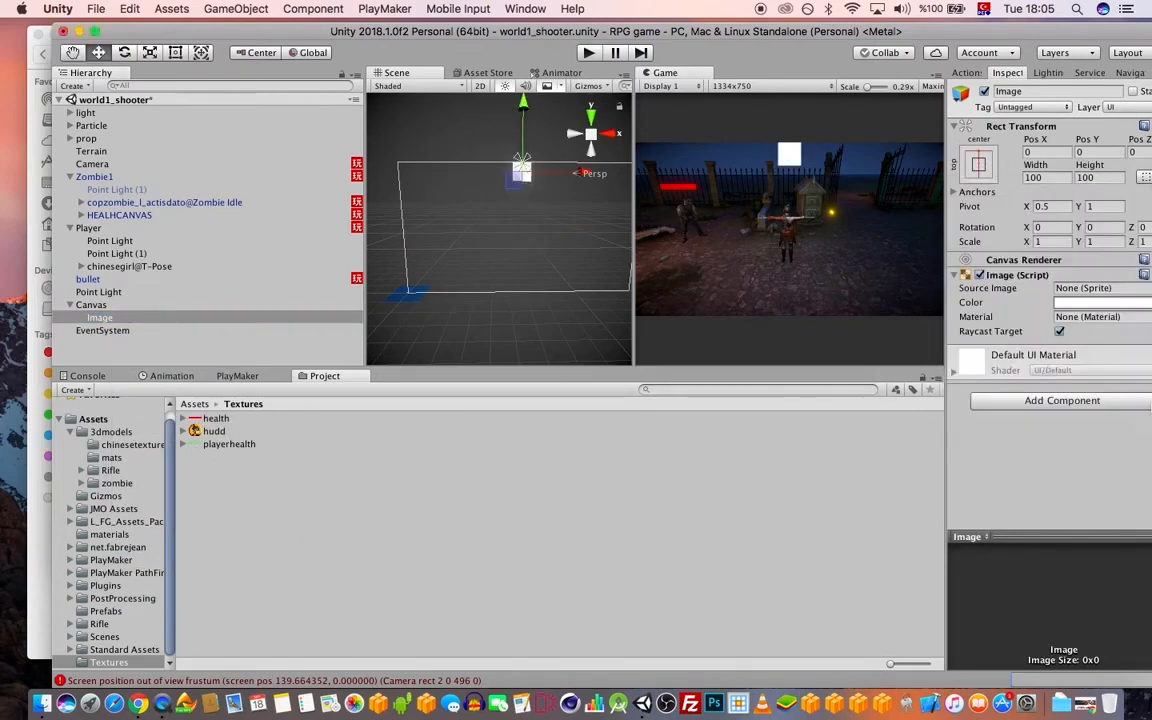
- Set the image's Source Image to the hudd sprite
drag(1016, 34, 964, 34)
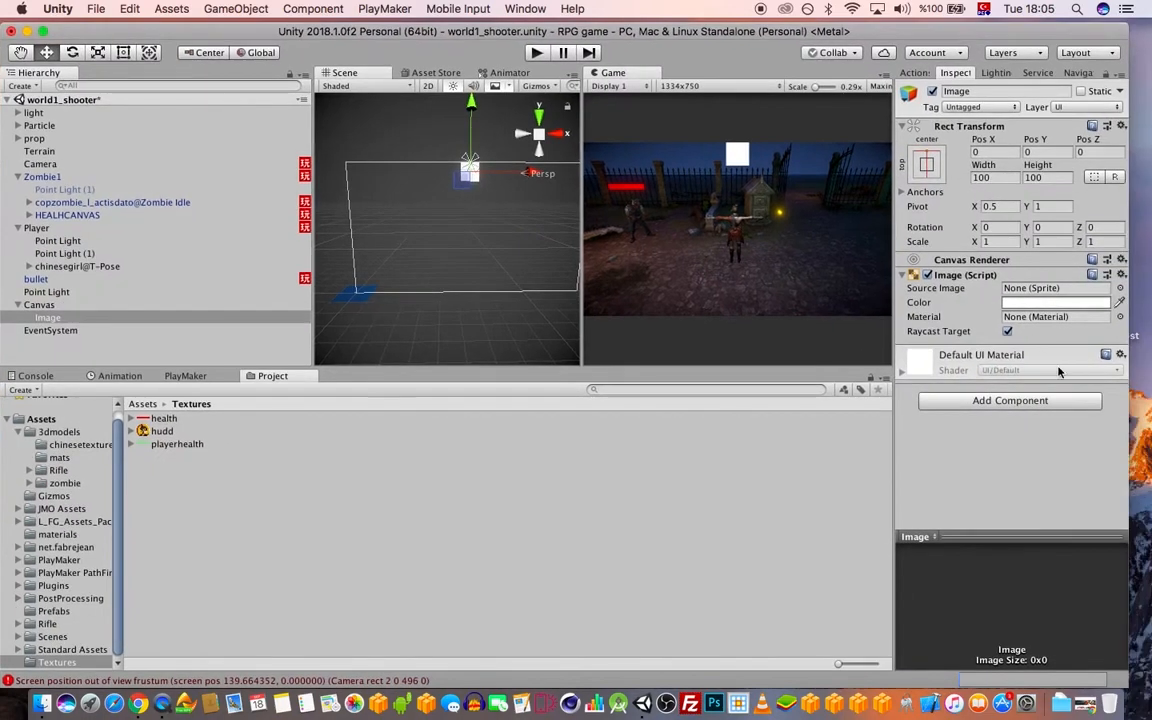
click(1120, 289)
scroll(450, 380, down, 10)
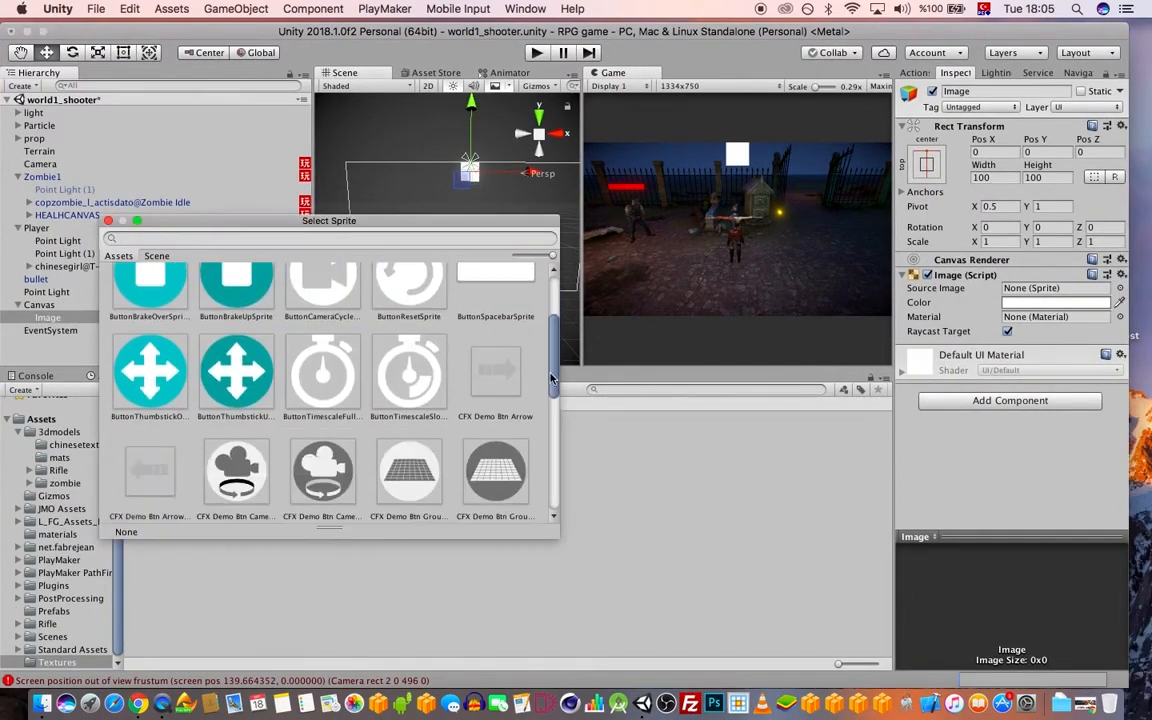
double_click(386, 340)
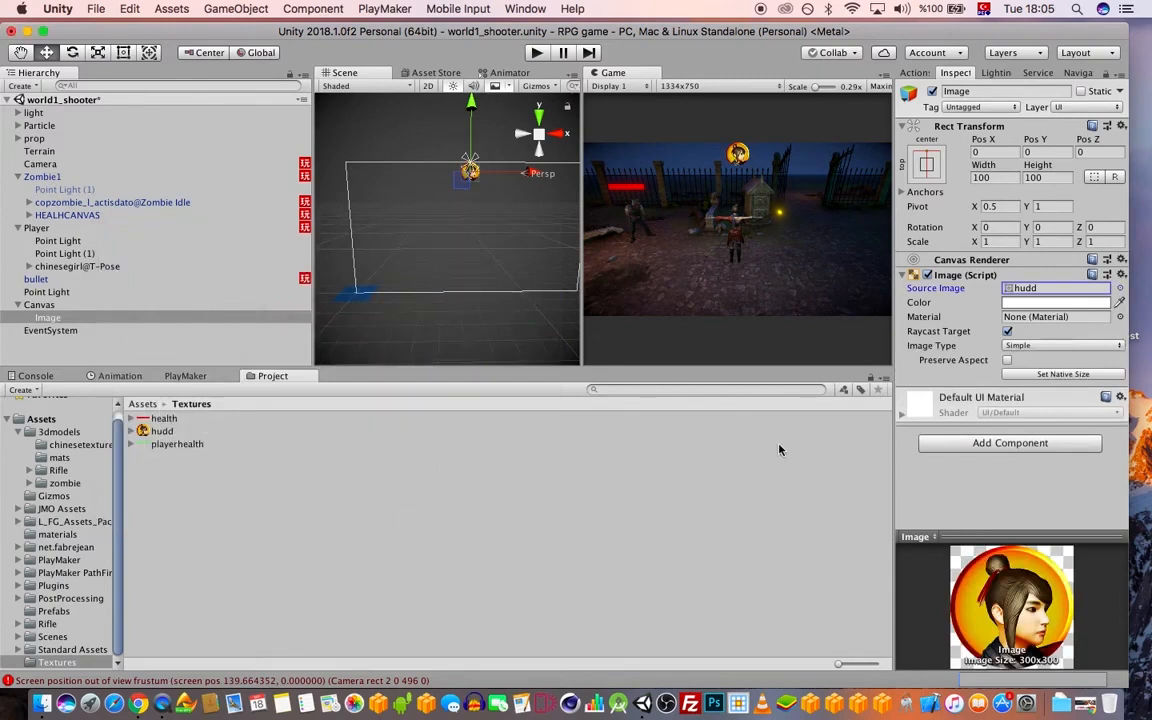
- Try a 2 × 2 scale on the image, then reset it to 1 × 1
click(993, 241)
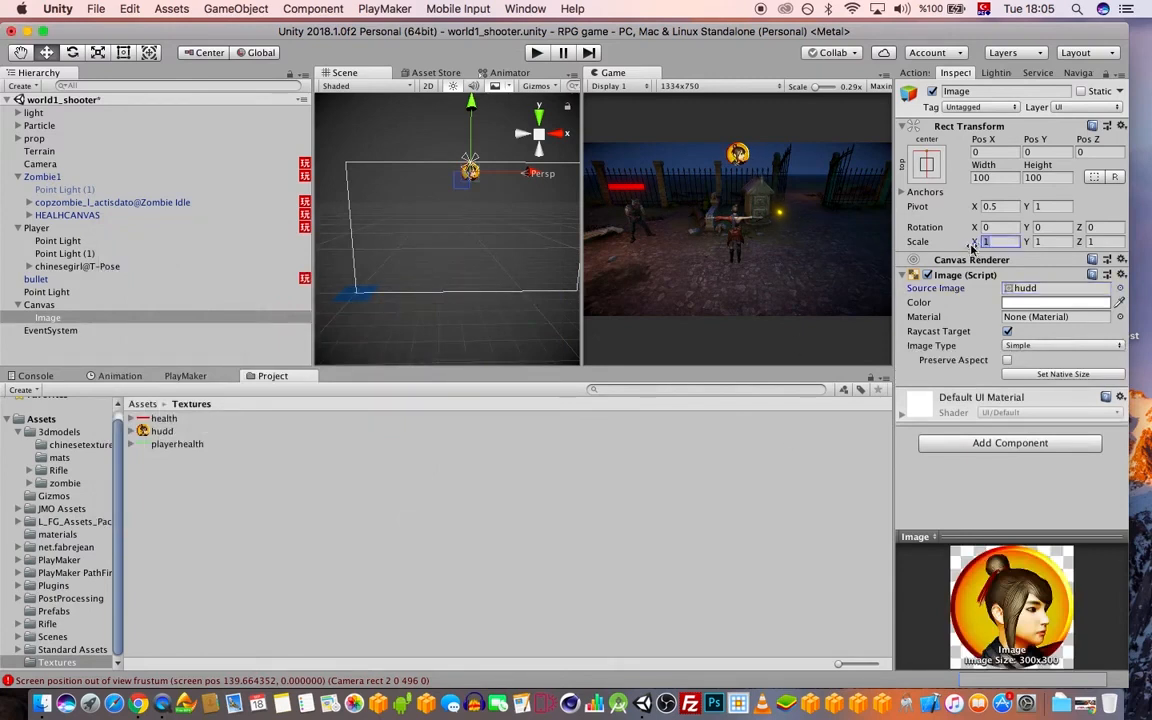
text(2)
key(Tab)
text(2)
drag(1008, 241, 936, 242)
text(1)
key(Tab)
text(1)
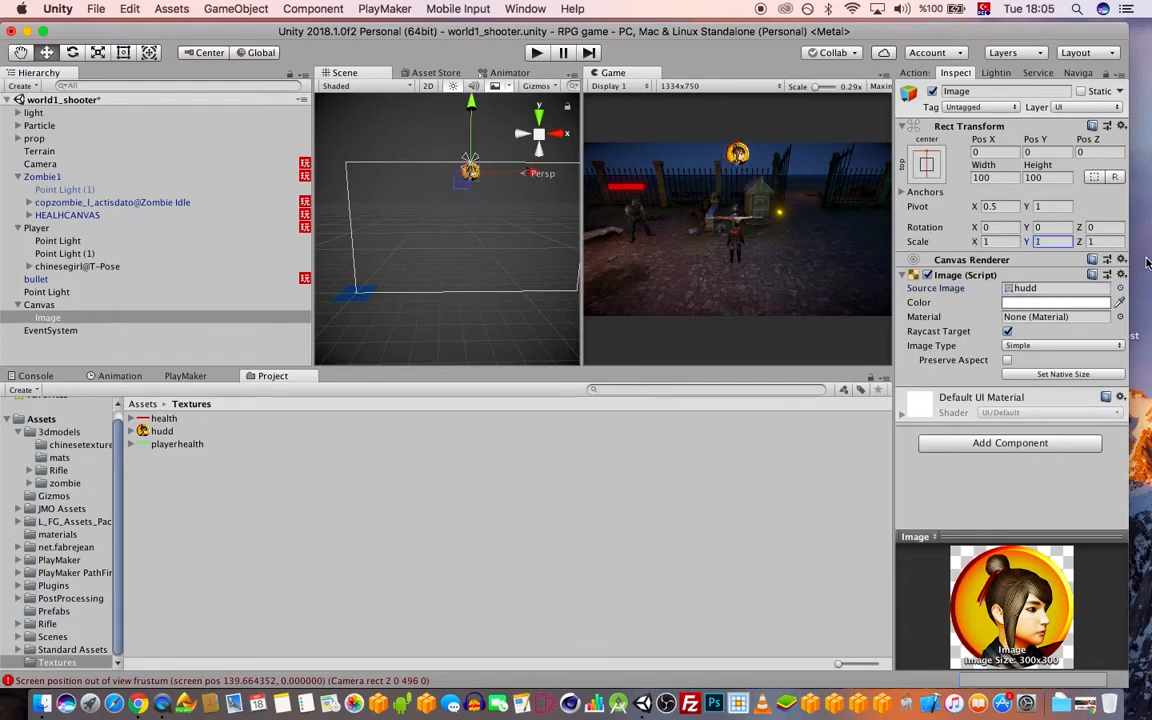
- Rename the image to playerhud
click(55, 310)
click(57, 317)
key(Return)
text(playe)
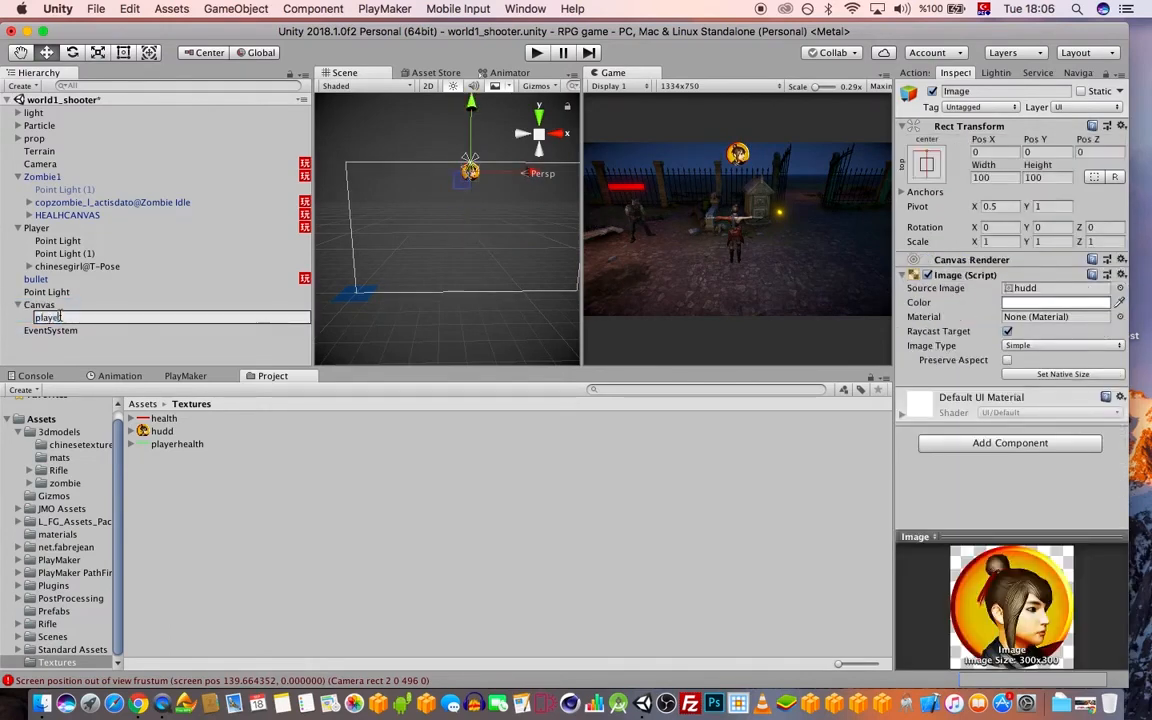
text(rhud)
key(Return)
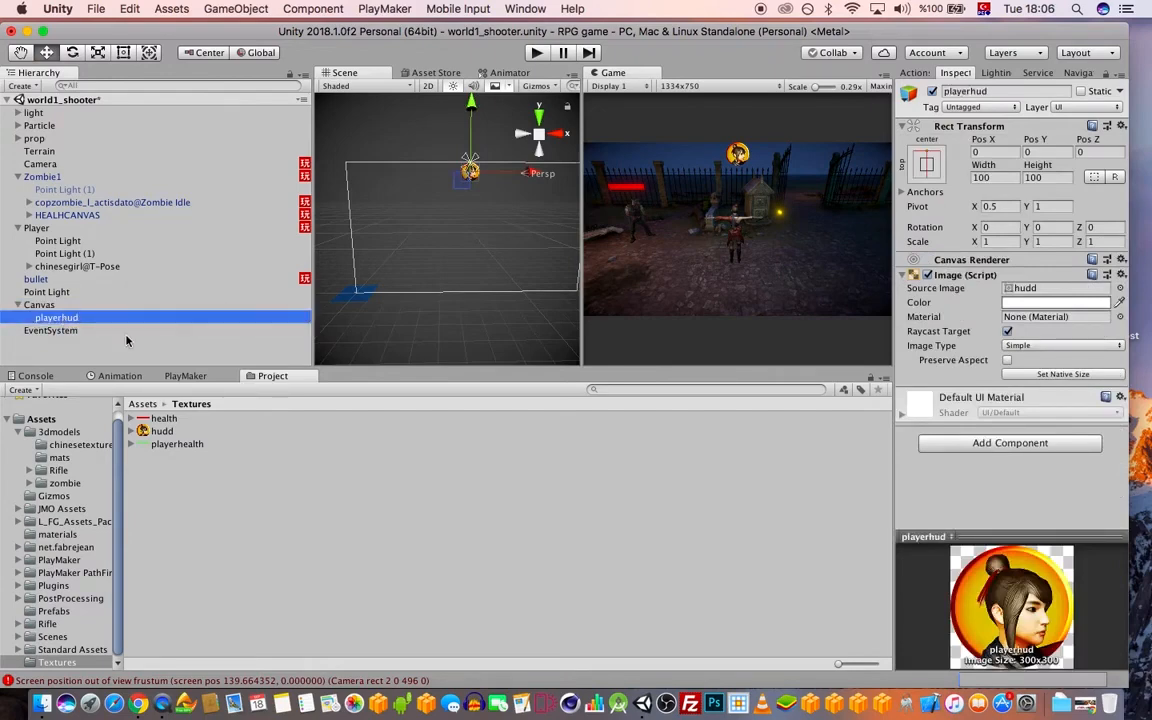
click(45, 305)
- Add a second UI Image under the Canvas
right_click(48, 305)
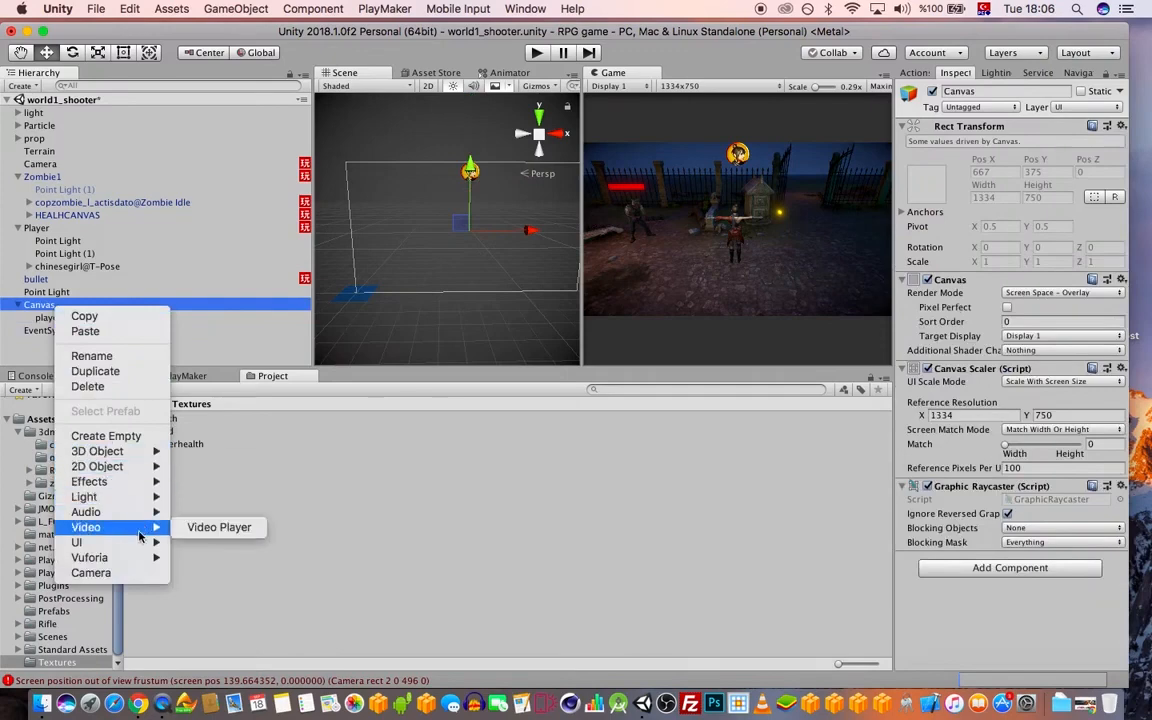
mouse_move(141, 551)
click(214, 506)
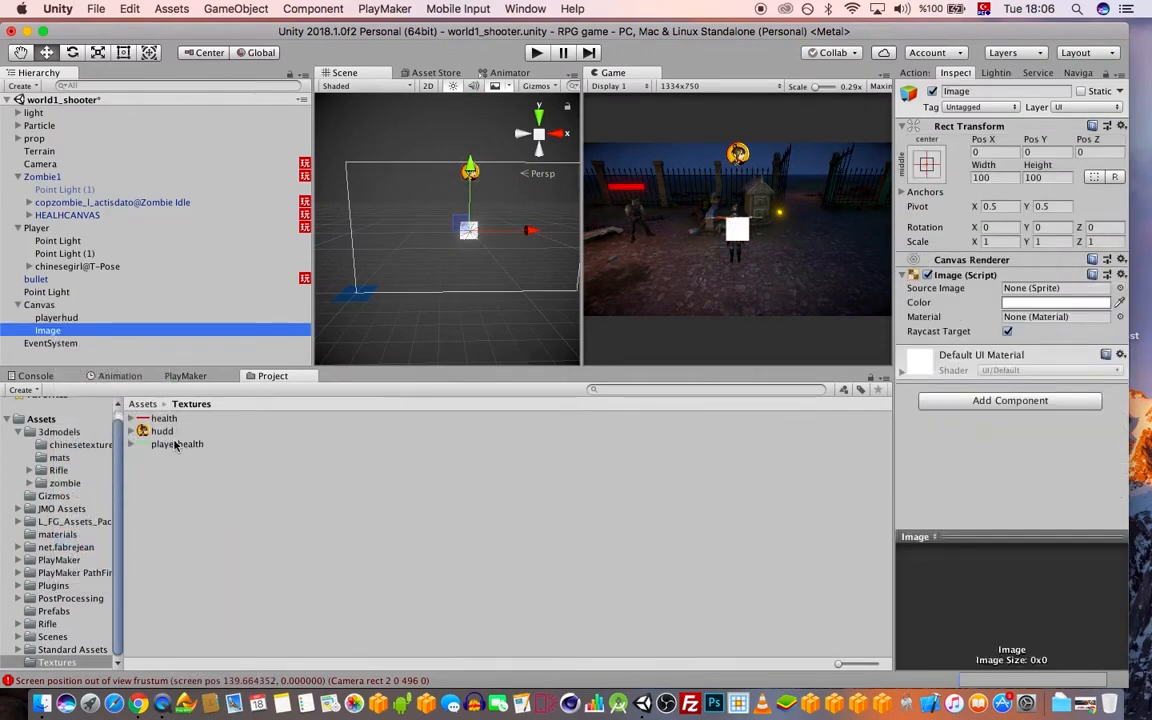
- Check the playerhealth and hudd textures stay Sprite (2D and UI)
click(170, 446)
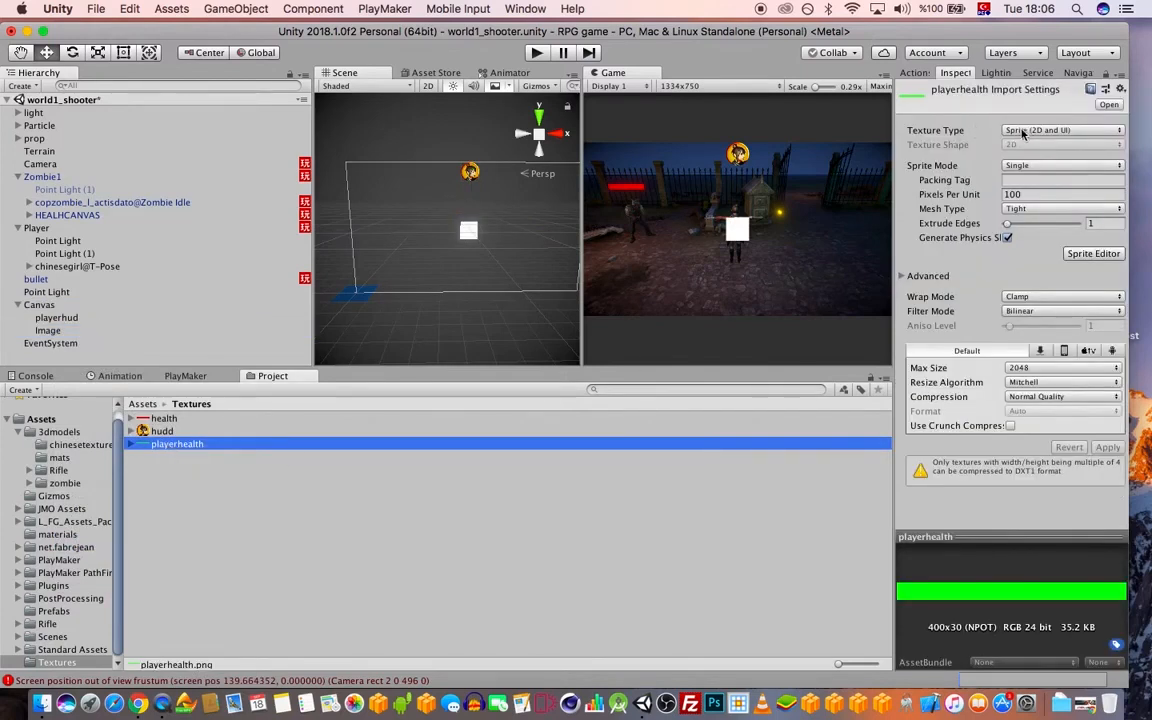
key(Up)
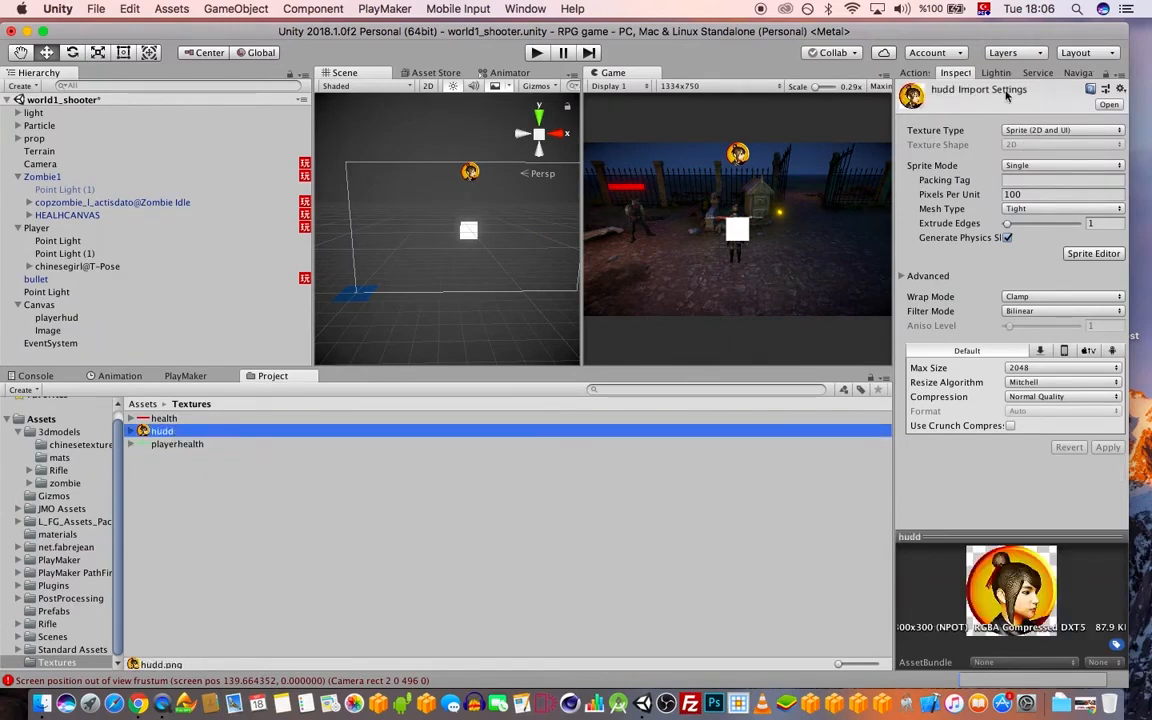
click(1040, 130)
click(1050, 131)
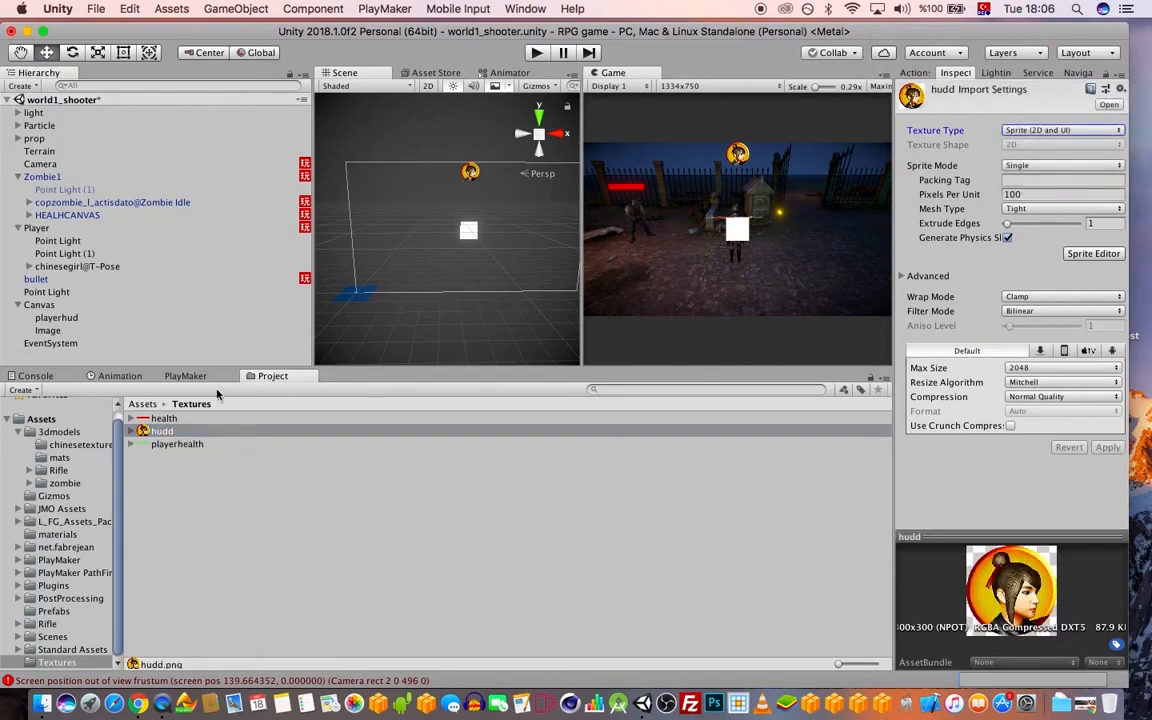
key(Down)
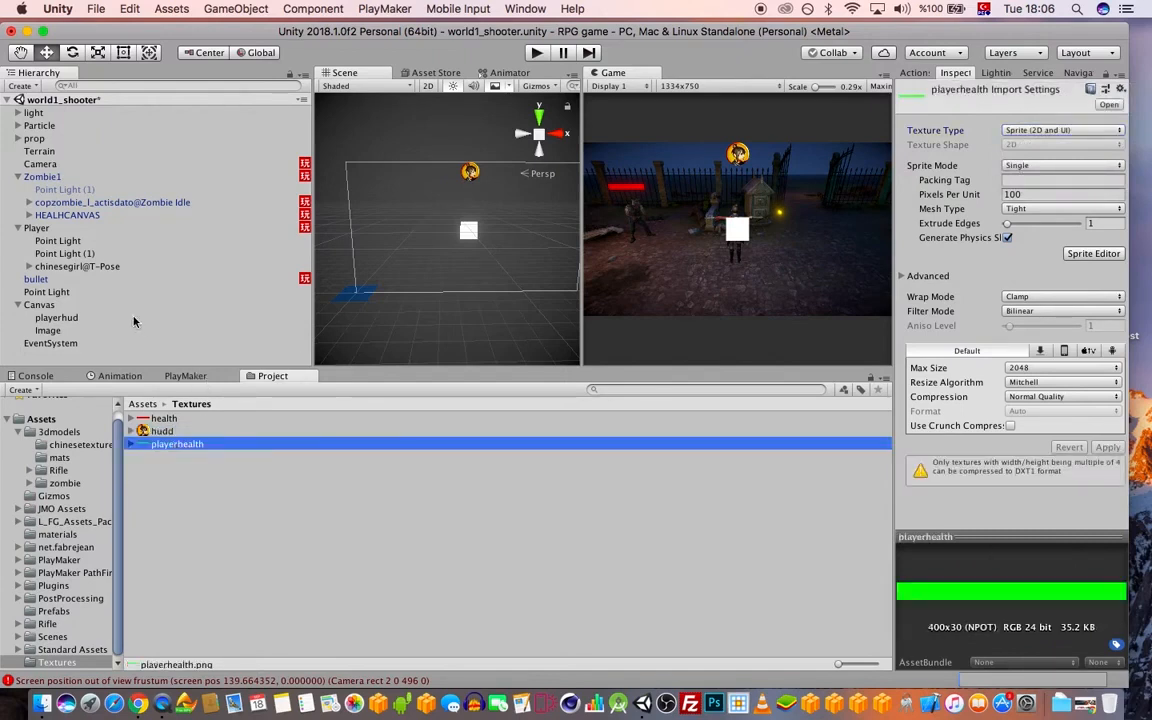
- Rename the new image to healthbar
click(46, 331)
click(70, 330)
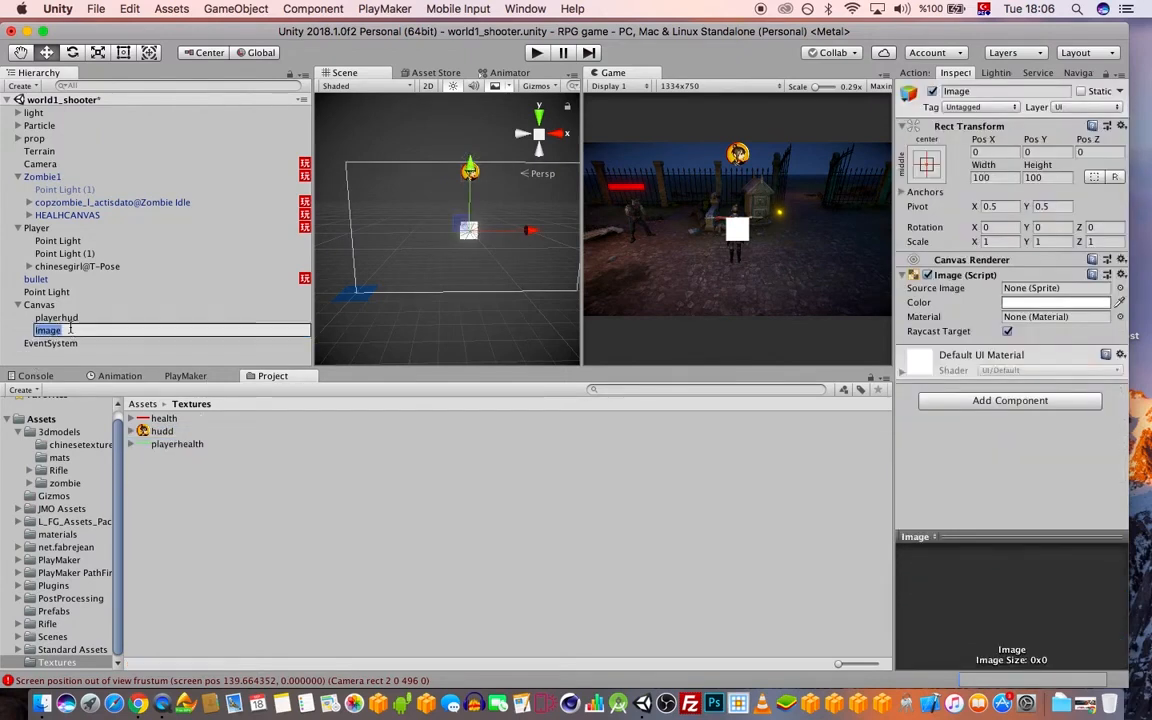
text(healthbar)
key(Return)
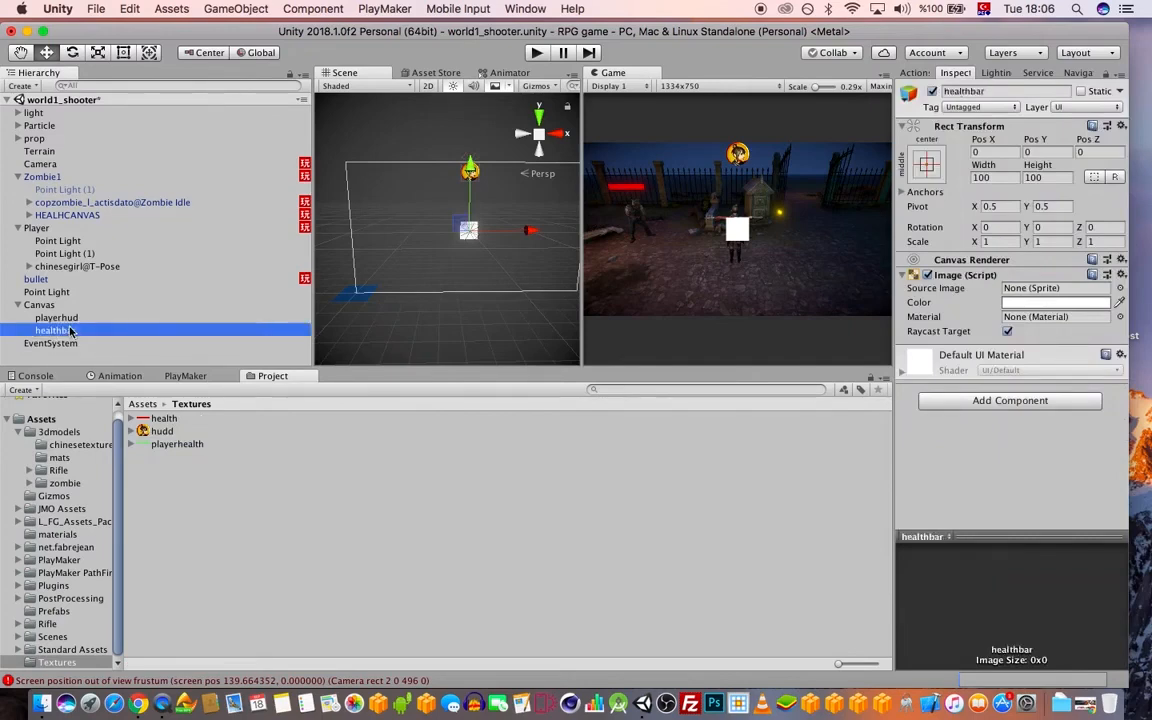
click(1120, 288)
- Give healthbar the playerhealth sprite, anchor it top centre, and place it above playerhud
text(play)
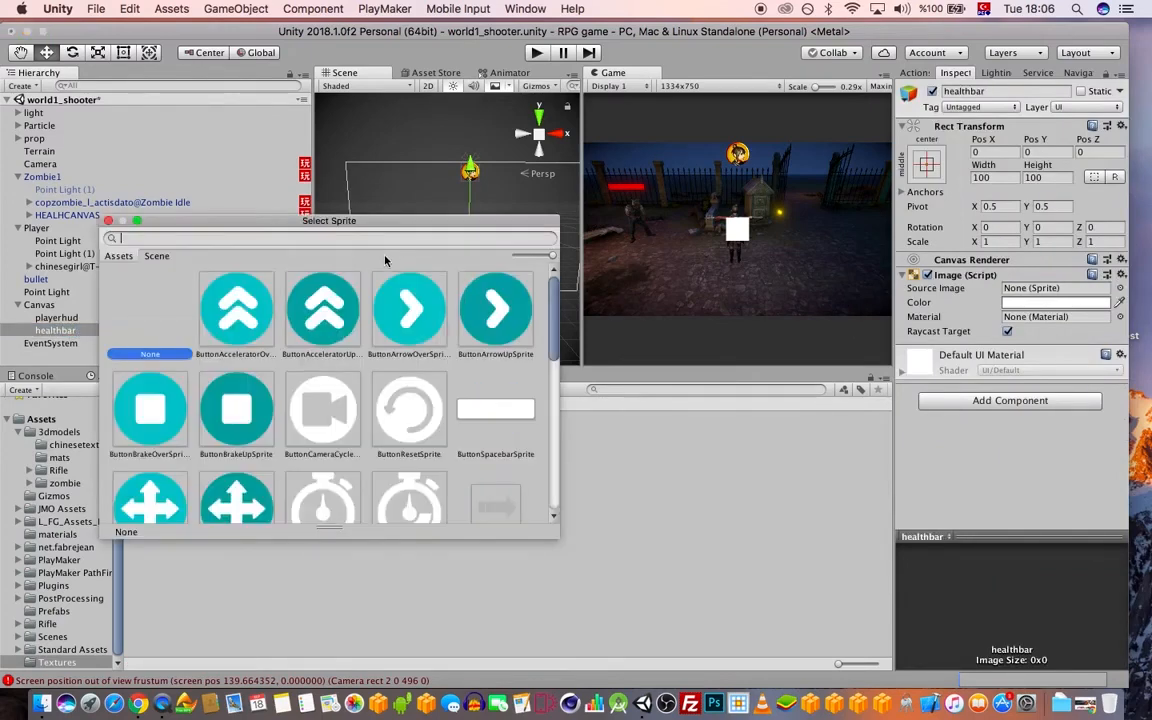
click(233, 307)
double_click(233, 306)
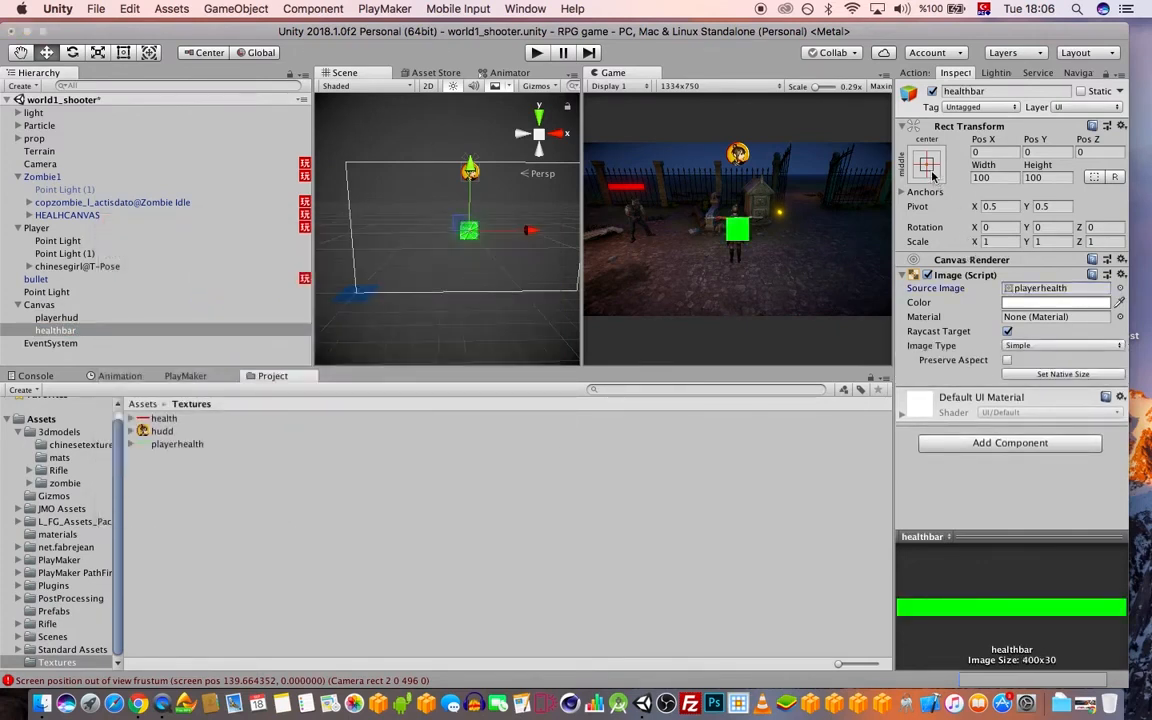
click(926, 164)
click(1016, 286)
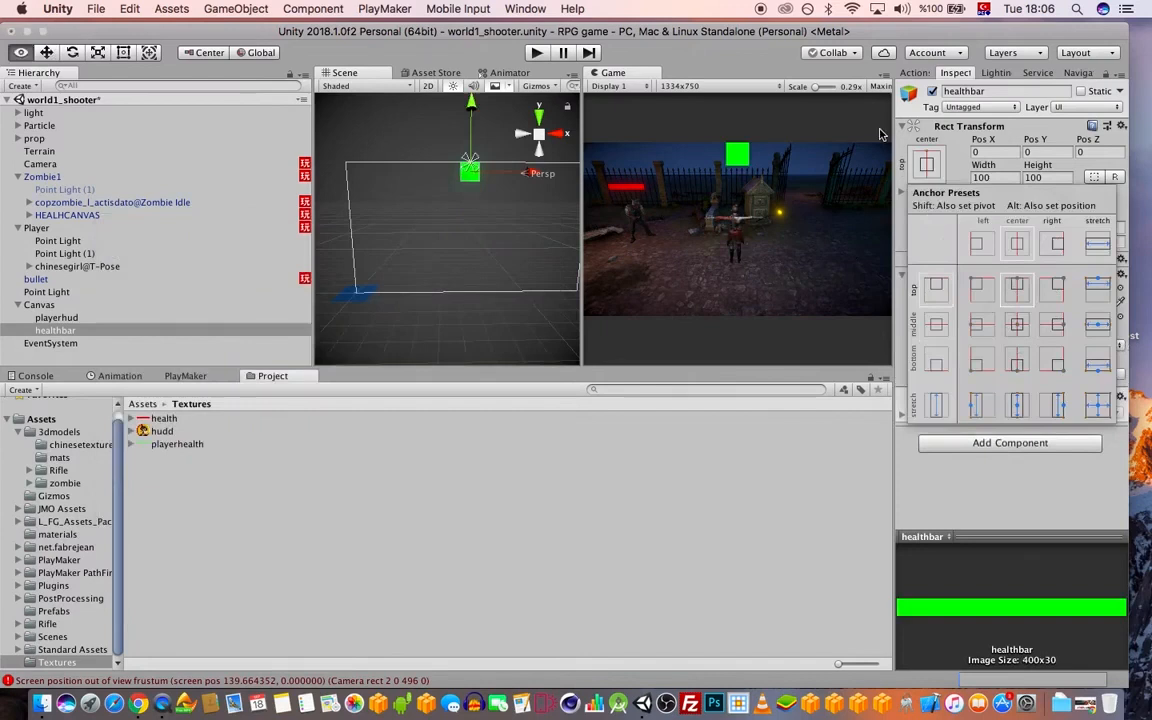
click(836, 34)
drag(59, 330, 56, 316)
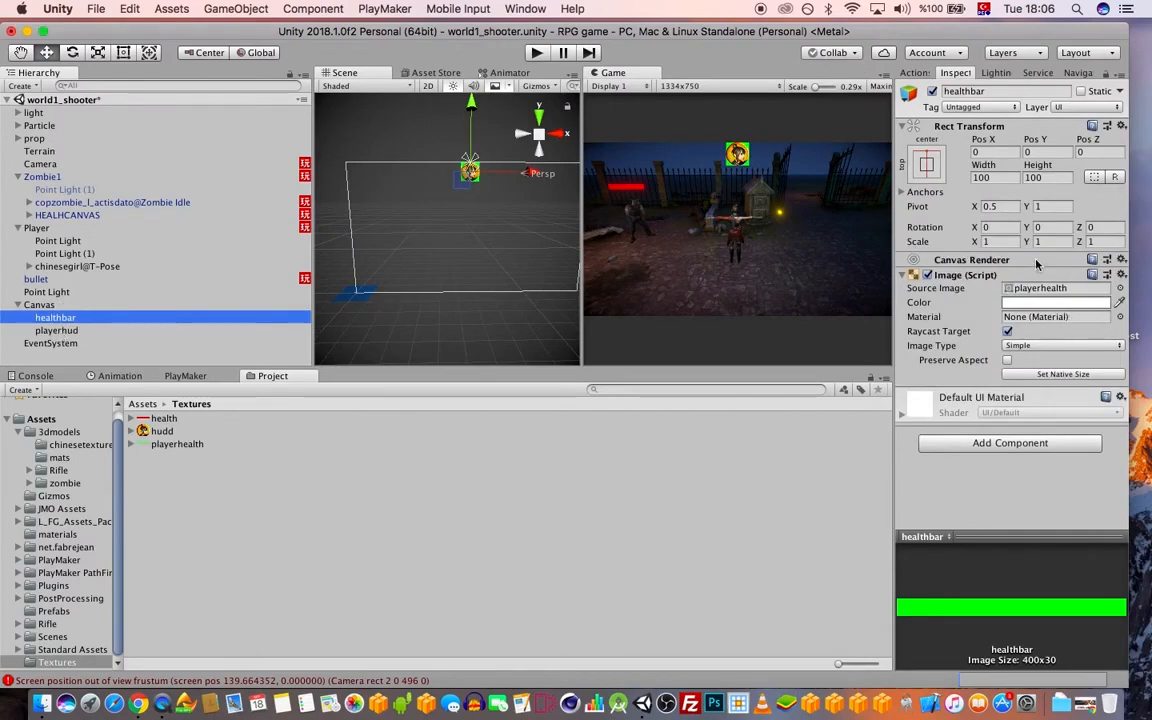
- Scale healthbar to 3 × 0.2 to make a thin bar
click(986, 242)
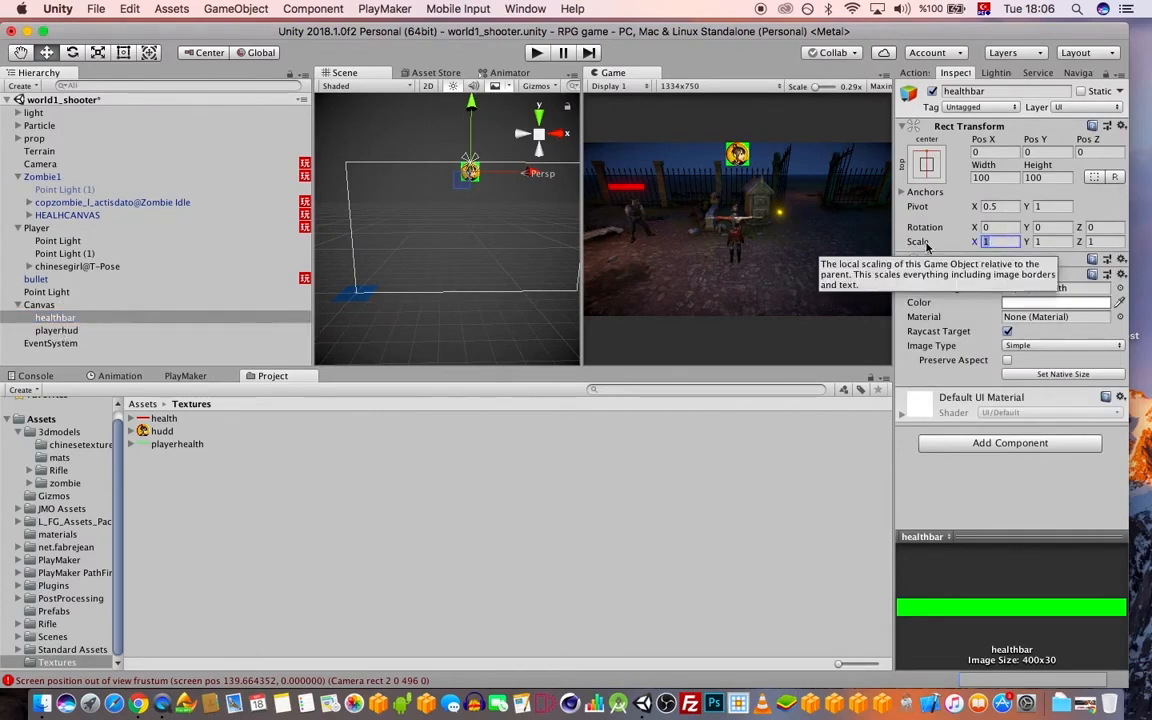
text(2)
key(BackSpace)
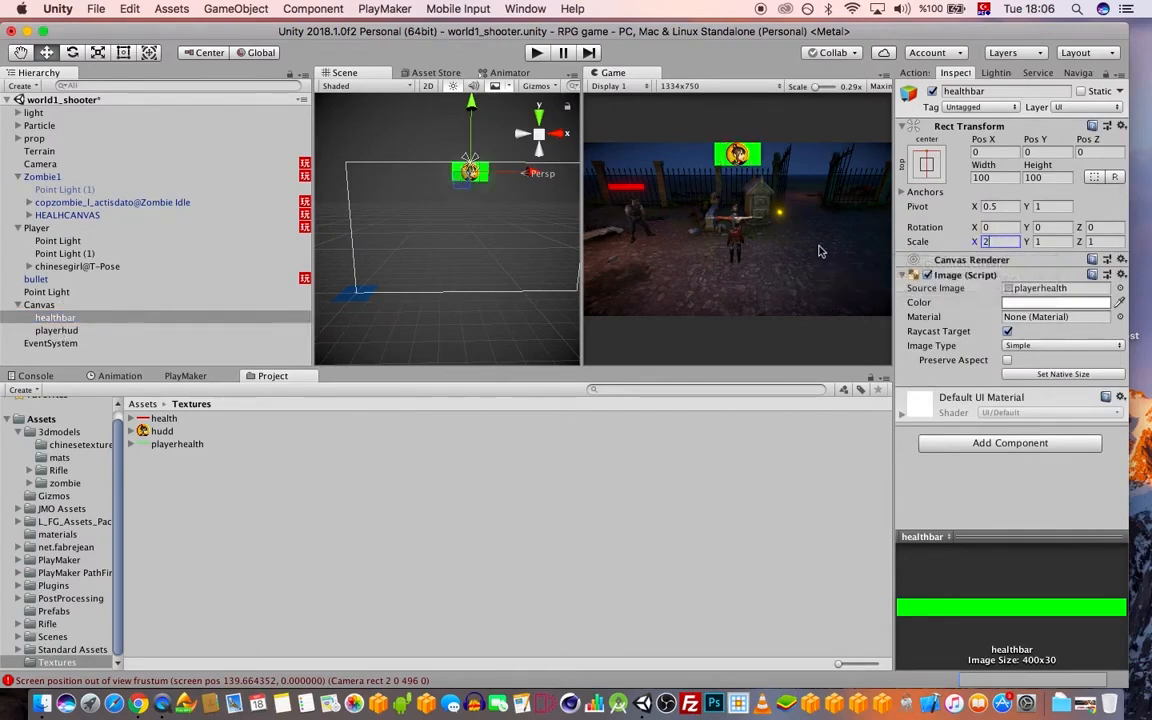
text(3)
key(Tab)
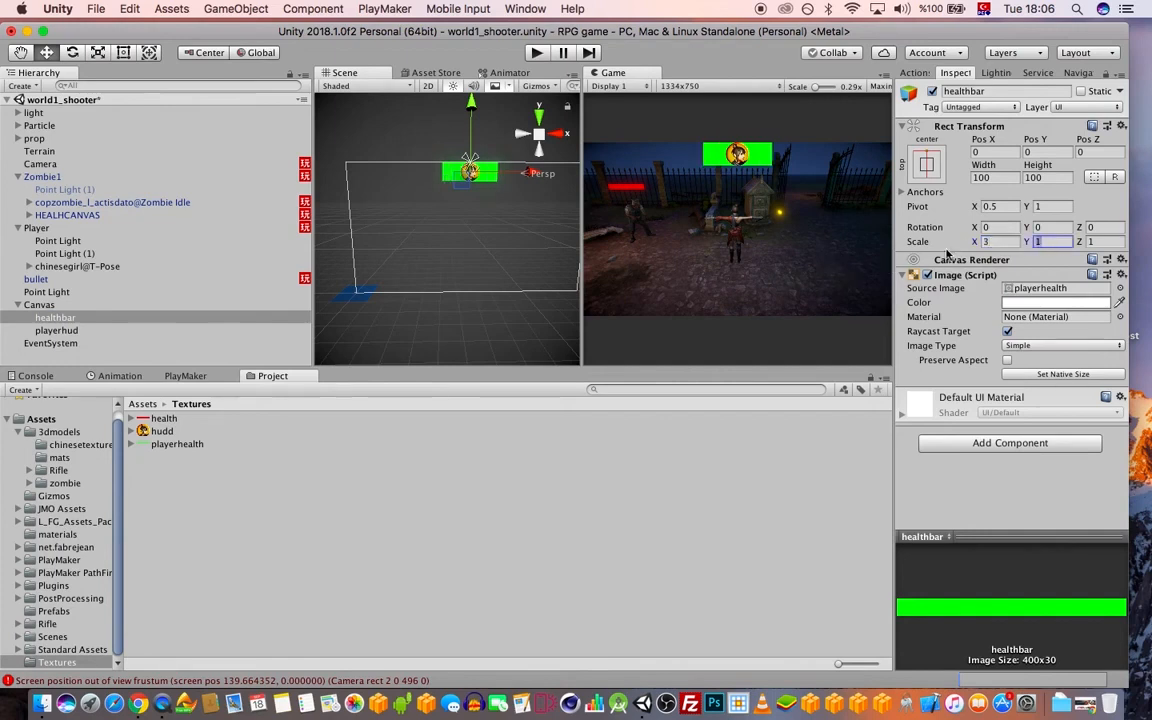
text(0.2)
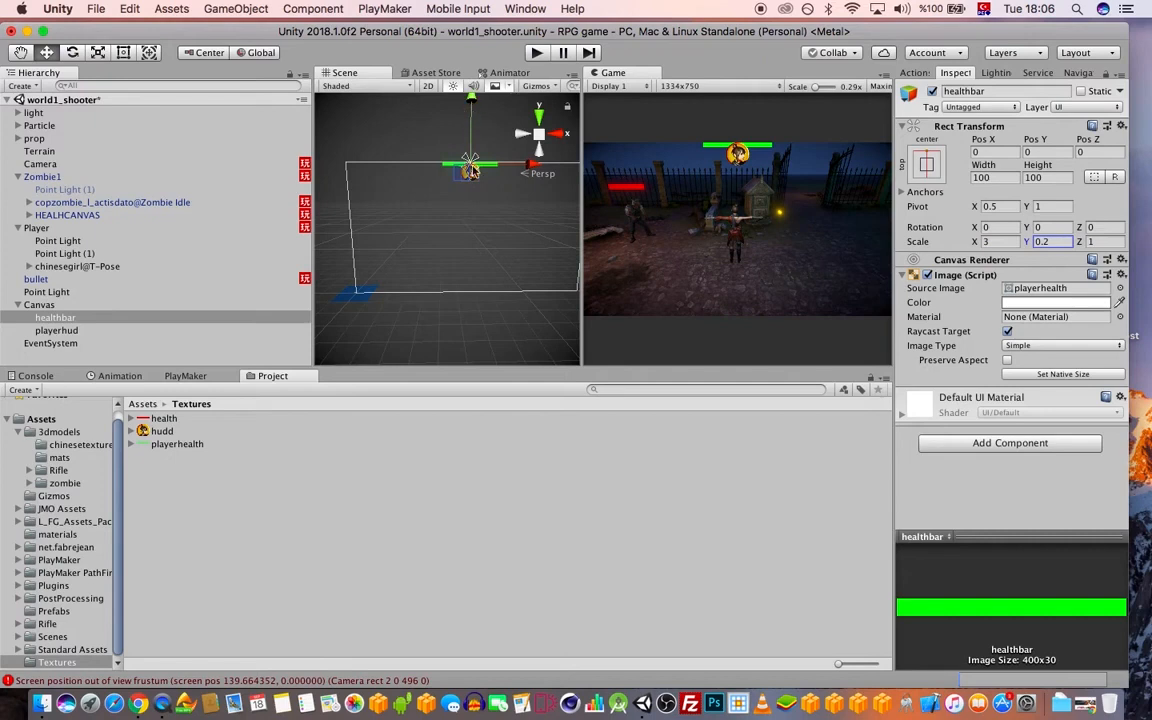
scroll(480, 165, up, 2)
mouse_move(478, 165)
middle_down()
mouse_move(432, 208)
mouse_move(434, 192)
middle_up()
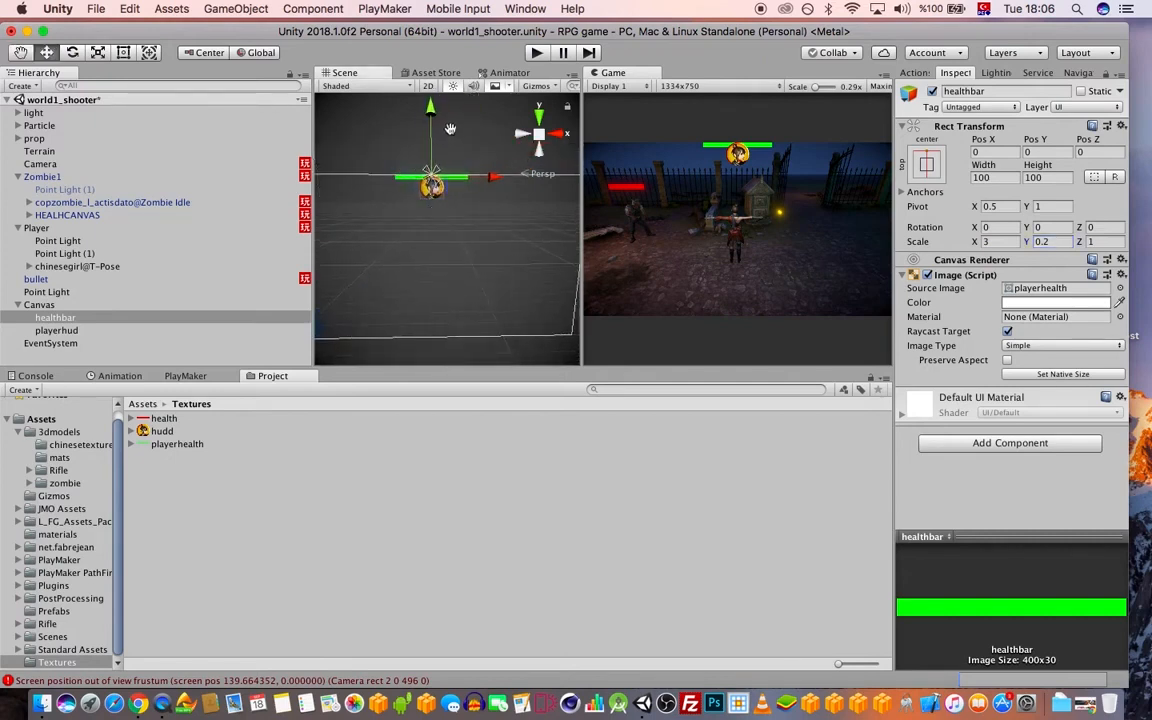
drag(432, 117, 432, 125)
- Move the playerhud portrait left to X −196.6 and save the scene
click(79, 331)
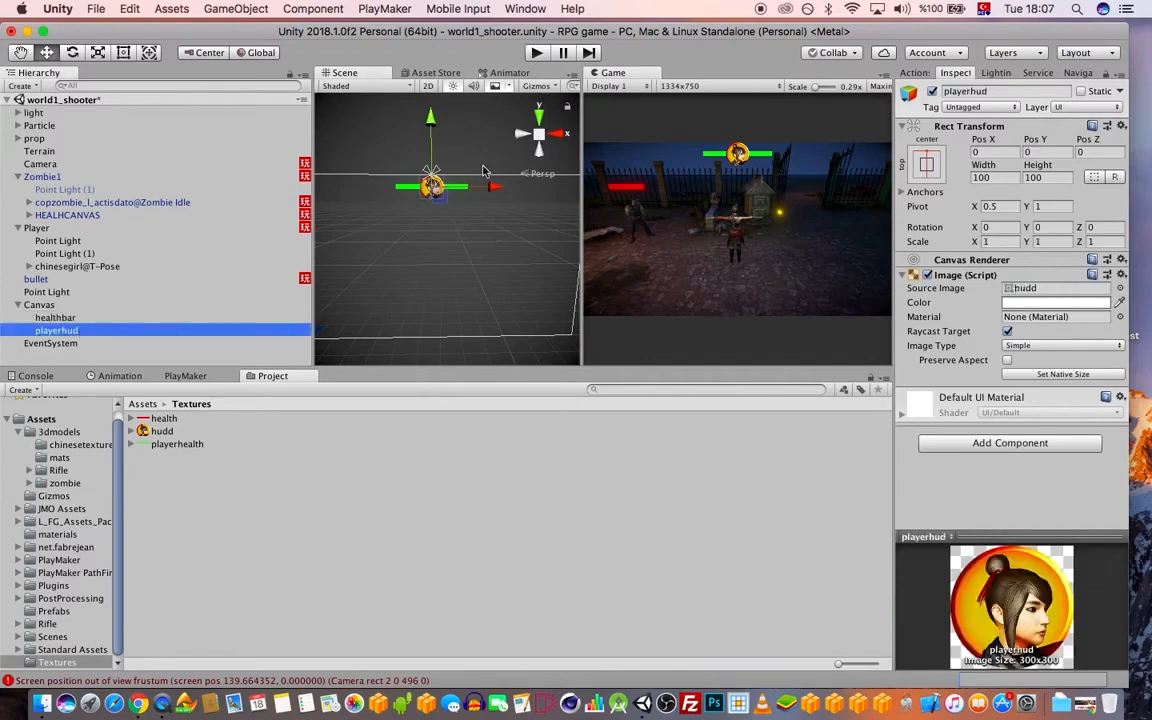
drag(499, 187, 445, 212)
scroll(400, 196, up, 6)
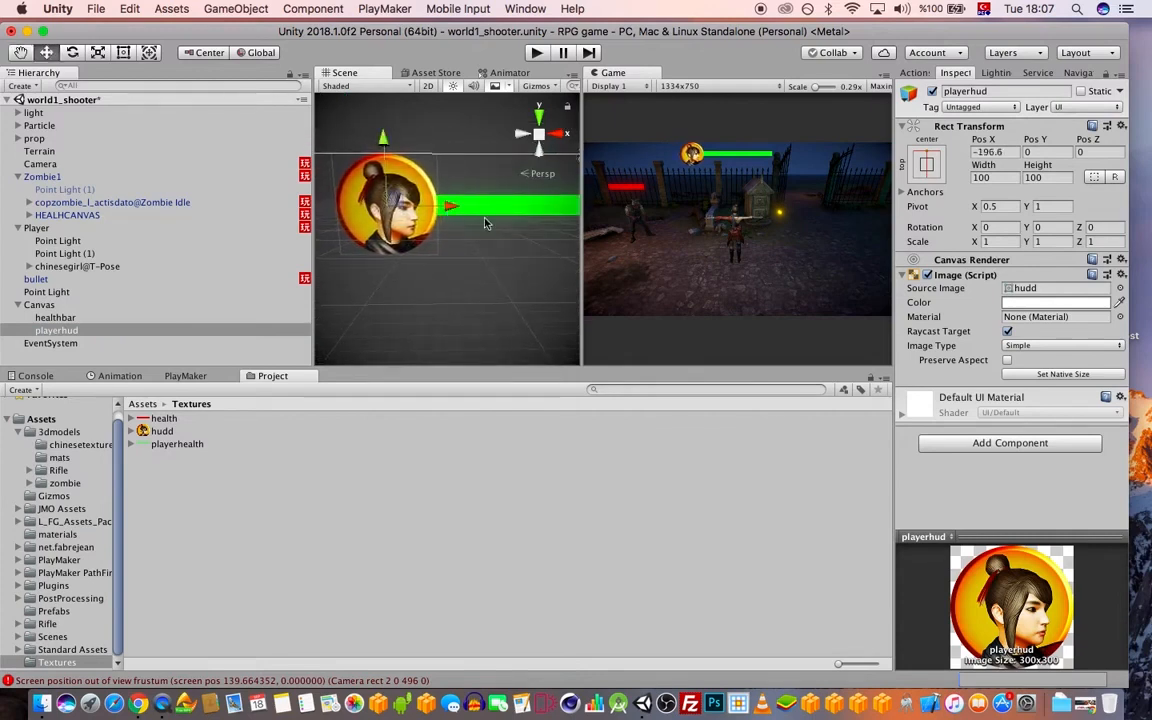
scroll(486, 240, down, 5)
middle_drag(480, 272, 458, 237)
key(super+s)
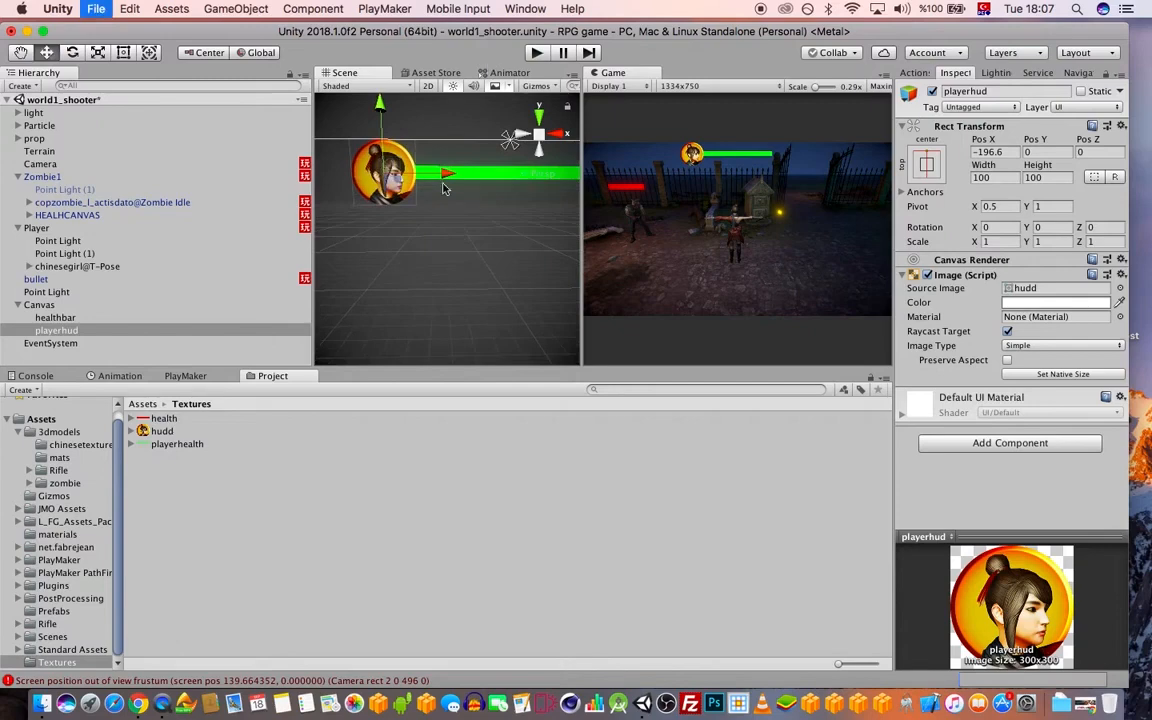
- Create an empty Scalebar object under the Canvas anchored to the top centre
click(50, 305)
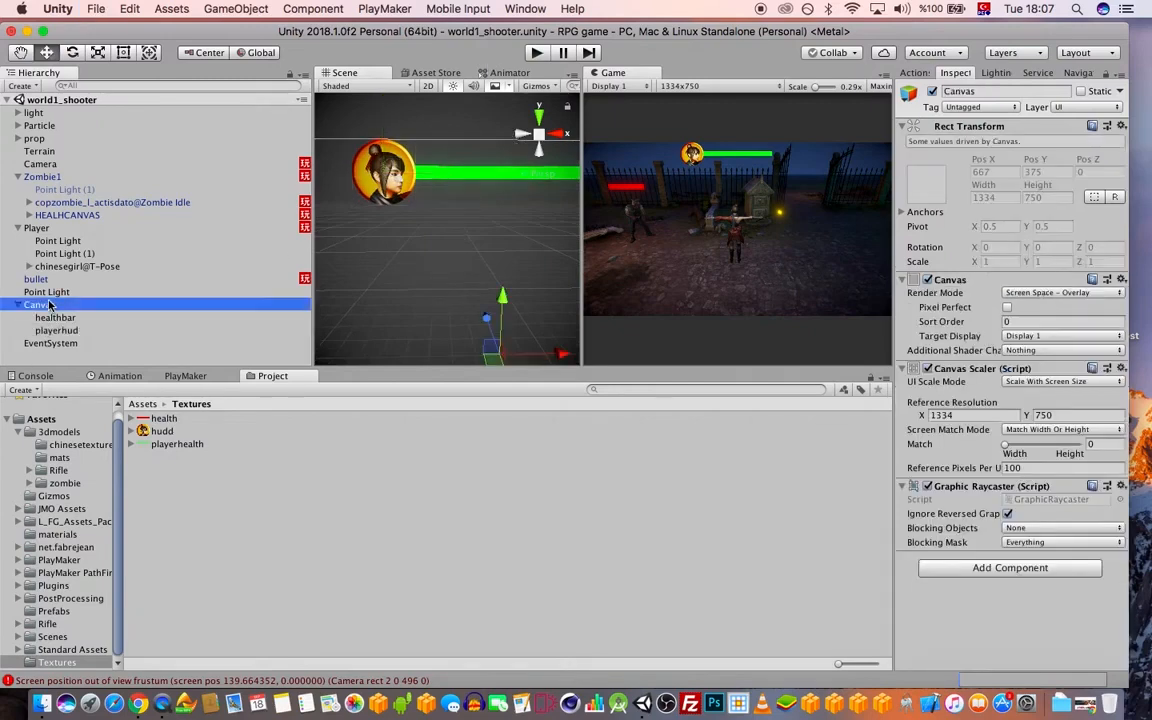
right_click(50, 305)
click(139, 428)
text(Scal)
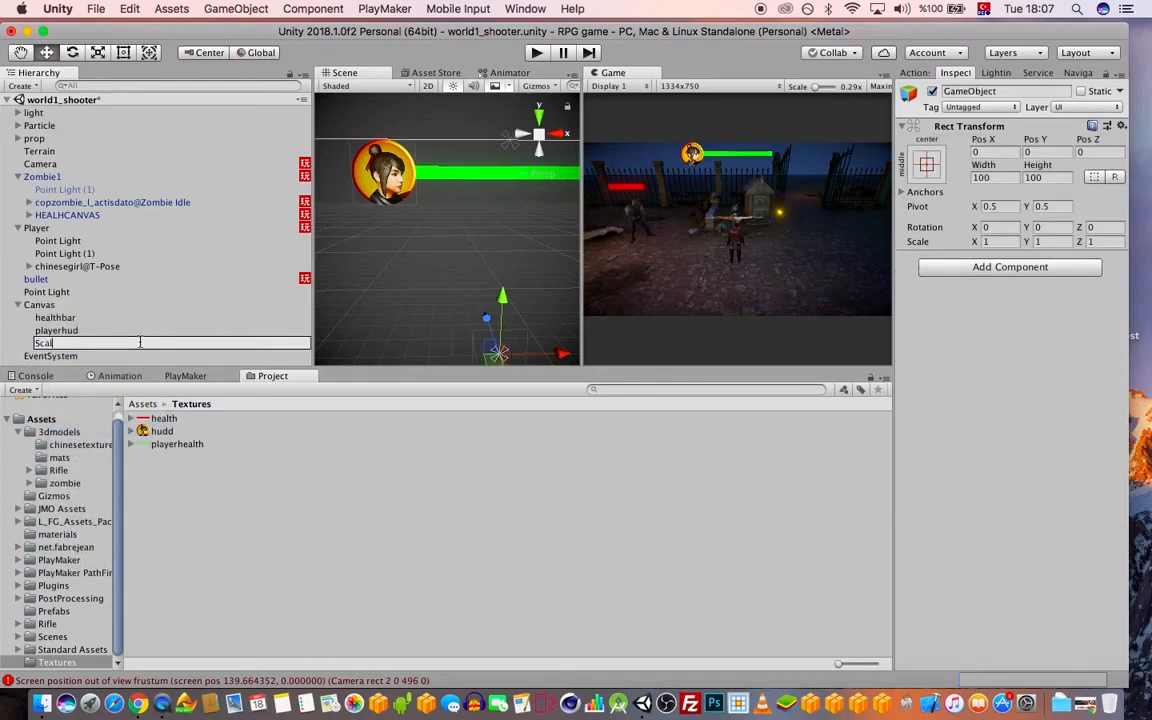
text(ebar)
key(Return)
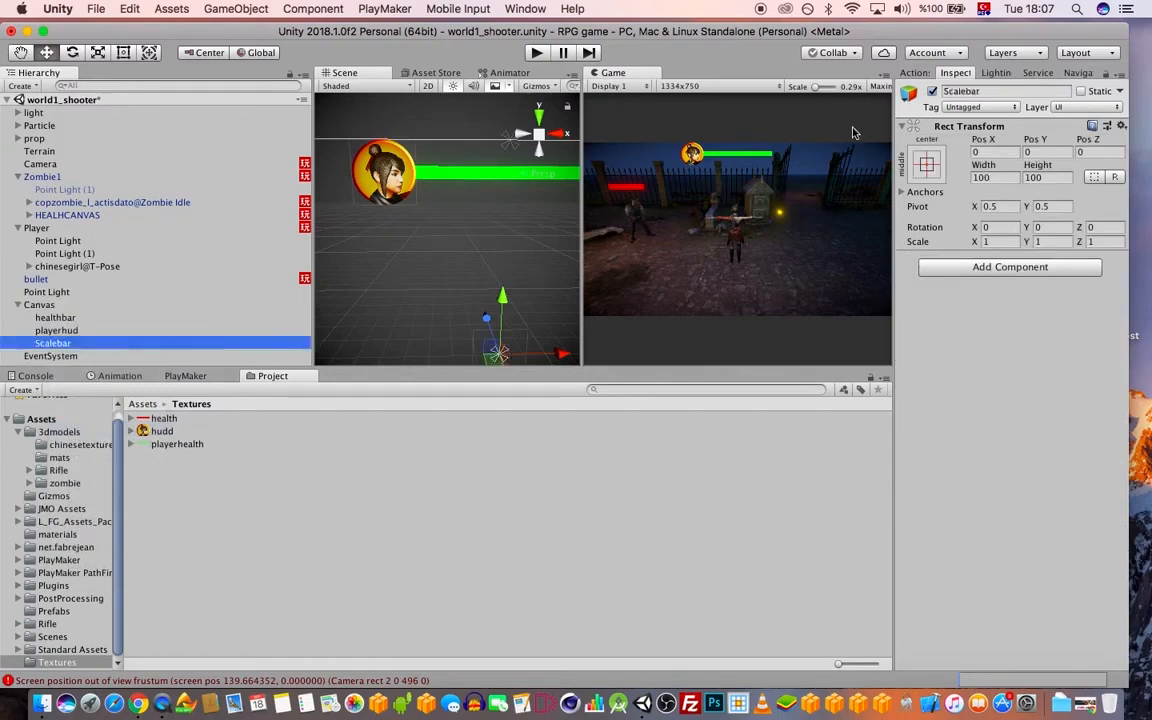
click(927, 164)
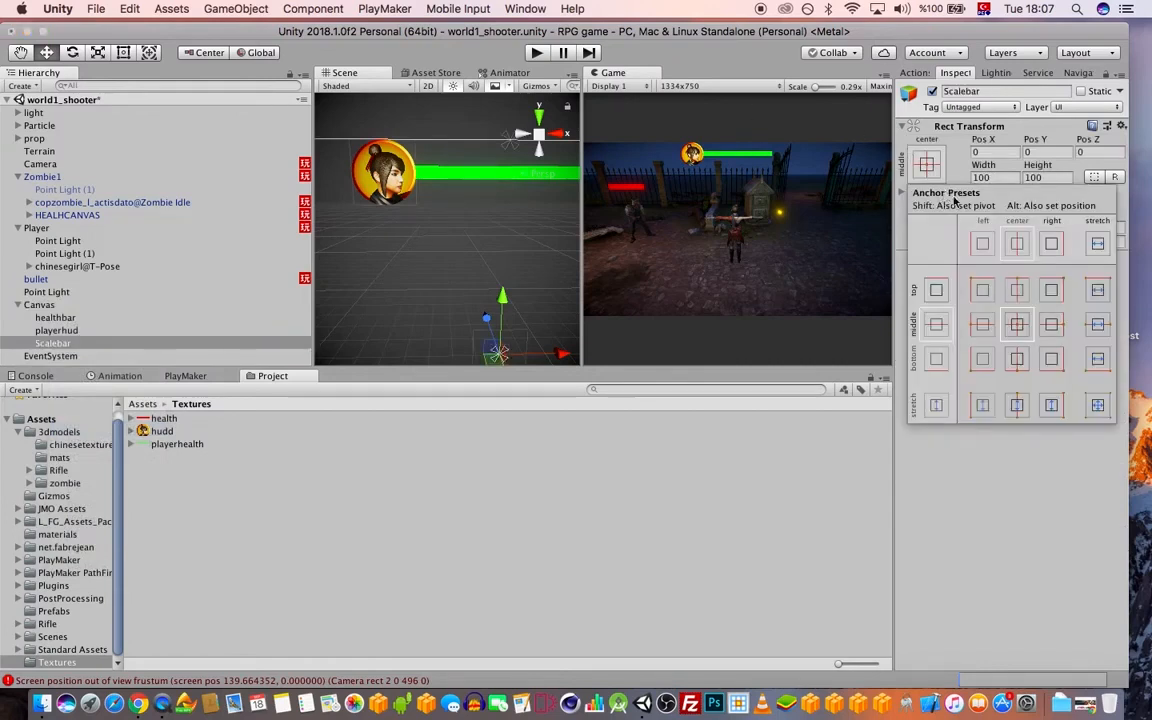
alt+click(1018, 290)
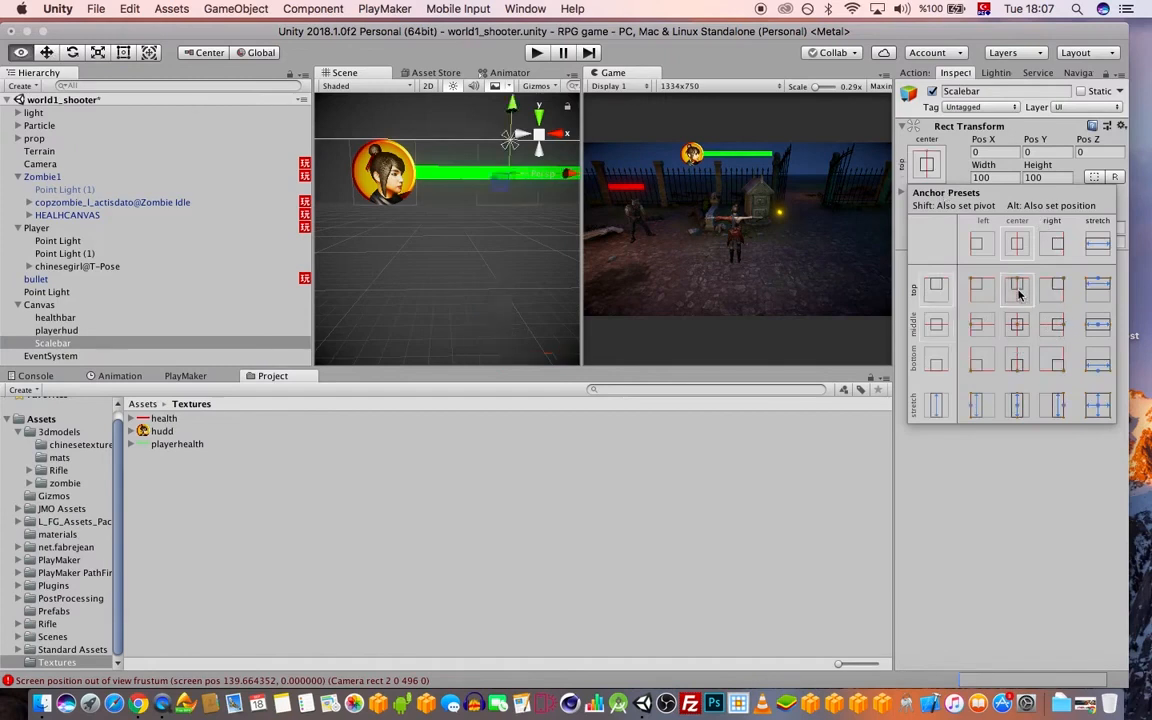
click(848, 33)
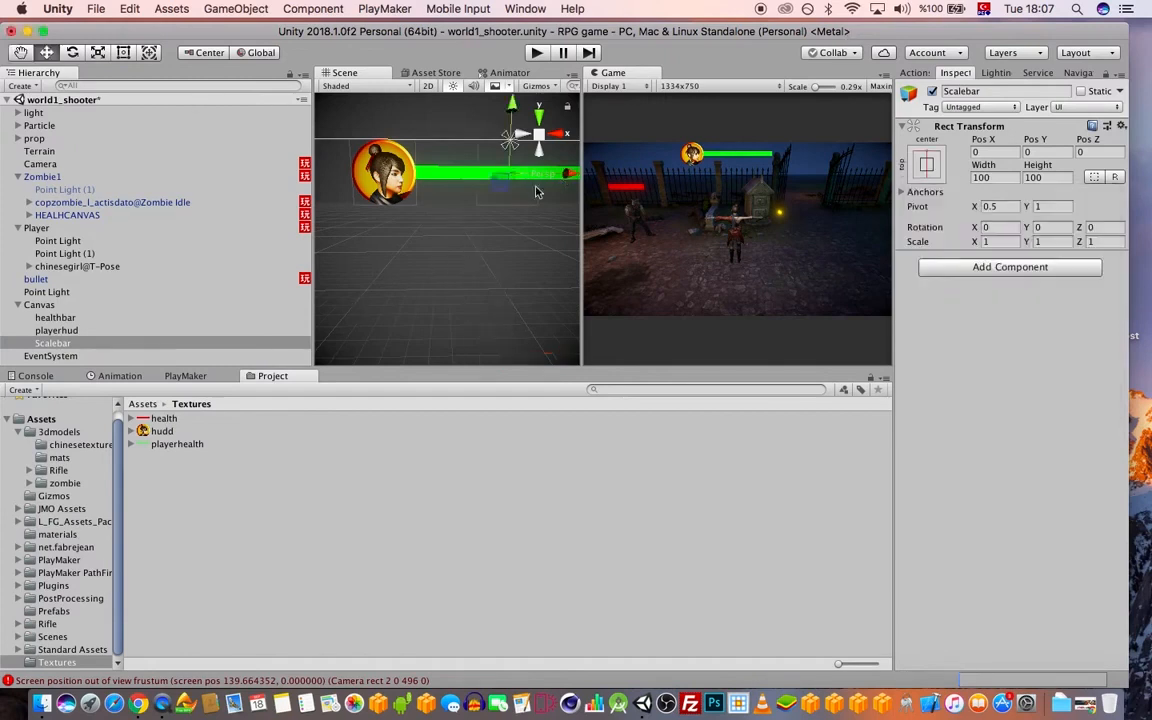
- Toggle the playerhud portrait's visibility to compare
click(57, 330)
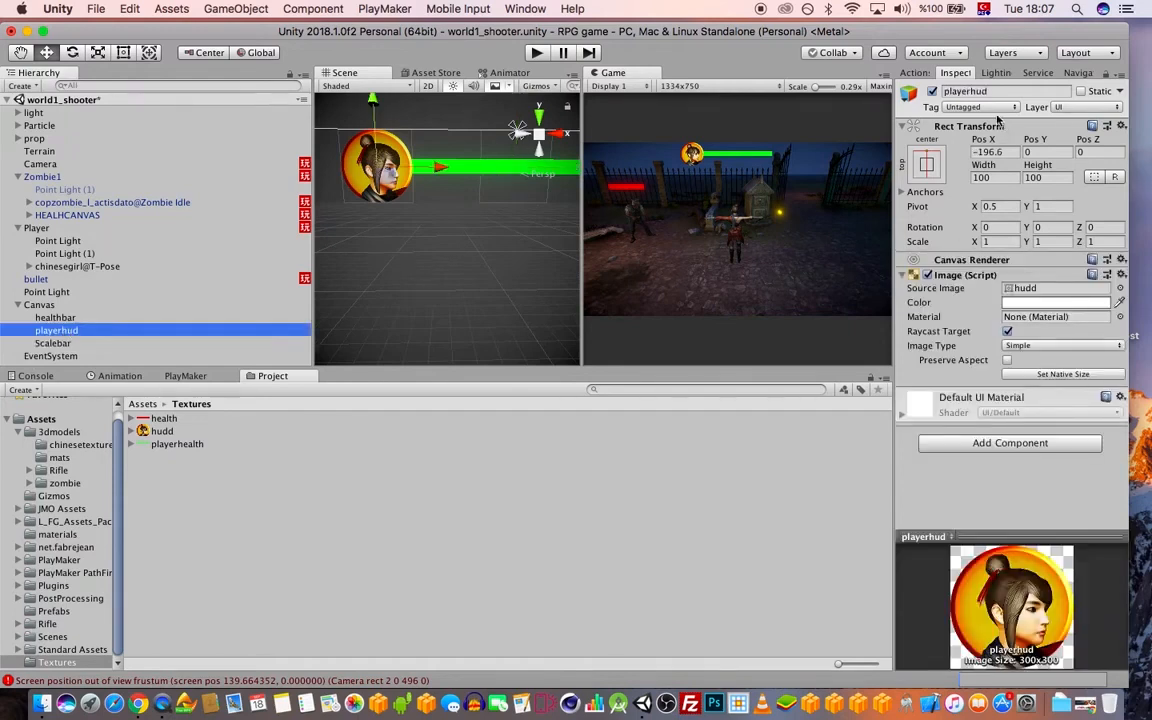
click(932, 91)
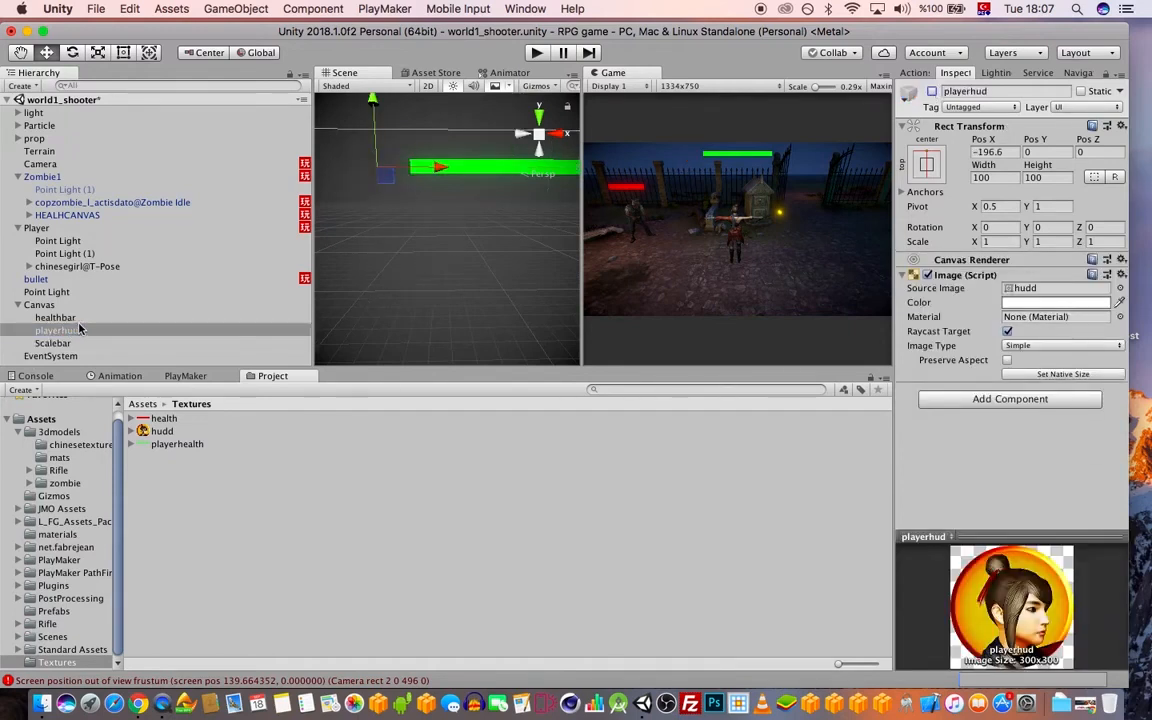
click(932, 91)
click(932, 91)
- Move Scalebar above healthbar in the Hierarchy and shift it left to X −150.2
drag(55, 344, 55, 312)
drag(570, 171, 448, 168)
scroll(448, 168, up, 5)
middle_drag(443, 174, 469, 225)
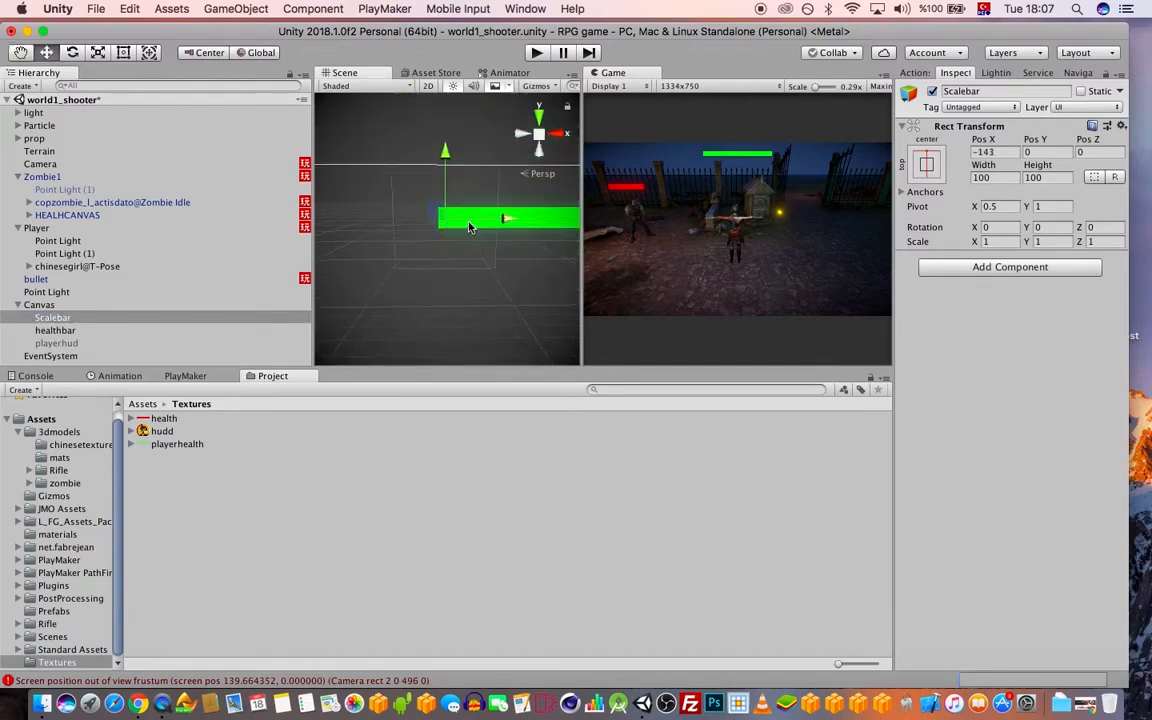
scroll(468, 226, up, 4)
drag(505, 219, 493, 217)
scroll(481, 206, up, 5)
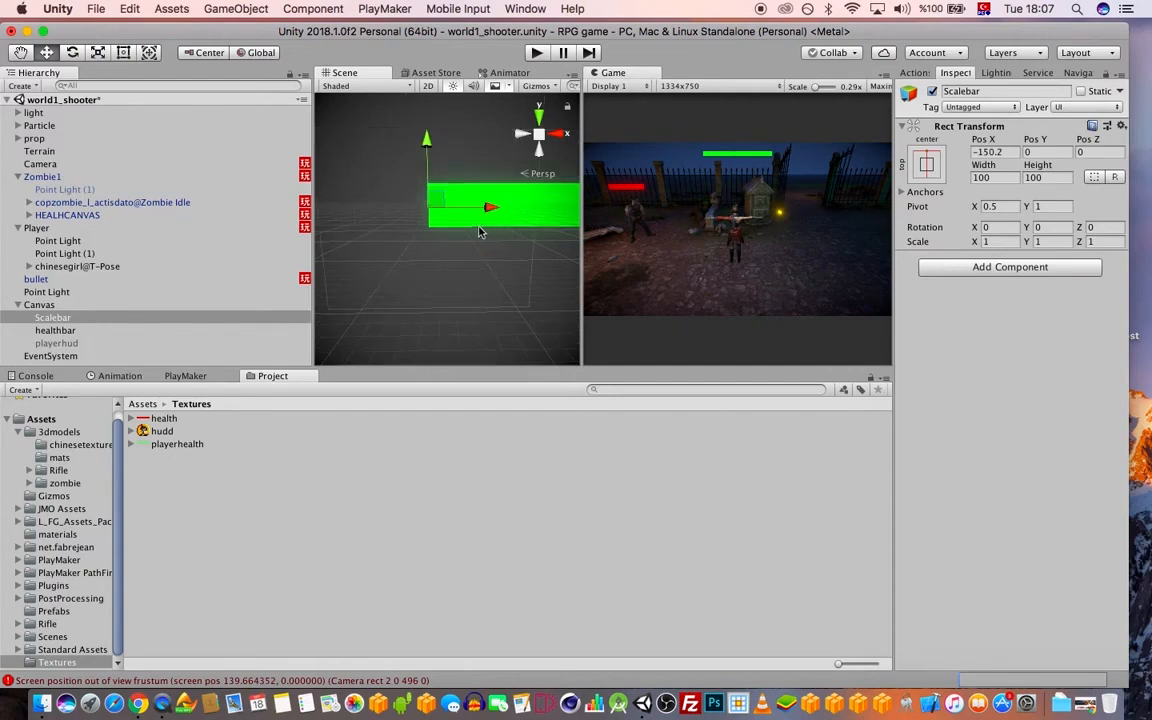
scroll(456, 212, down, 5)
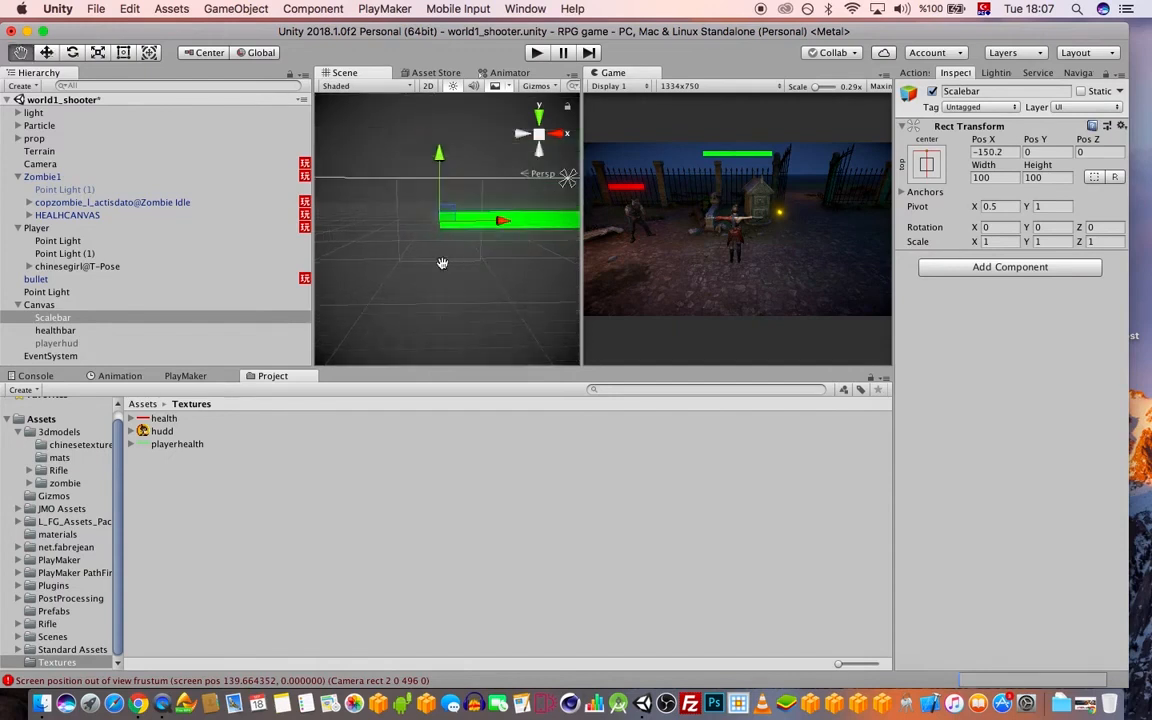
- Nest healthbar inside Scalebar and show the playerhud portrait again
click(55, 330)
drag(55, 330, 55, 318)
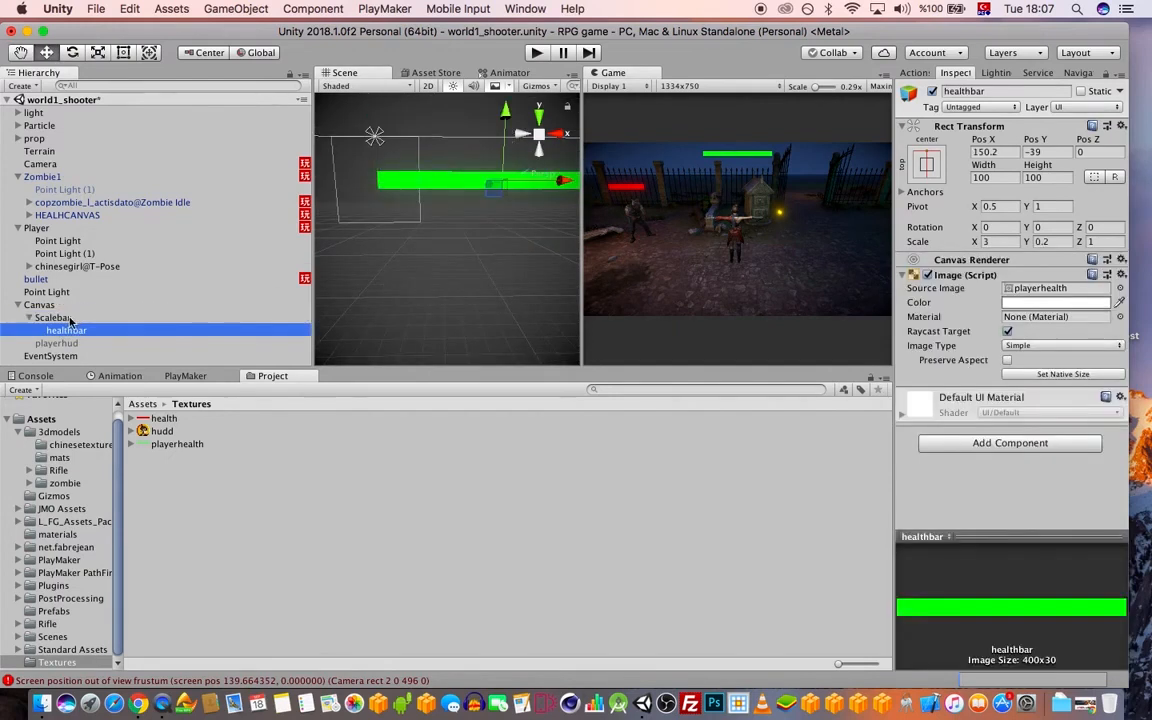
click(53, 317)
mouse_move(970, 243)
mouse_down()
mouse_move(948, 249)
mouse_move(957, 252)
mouse_up()
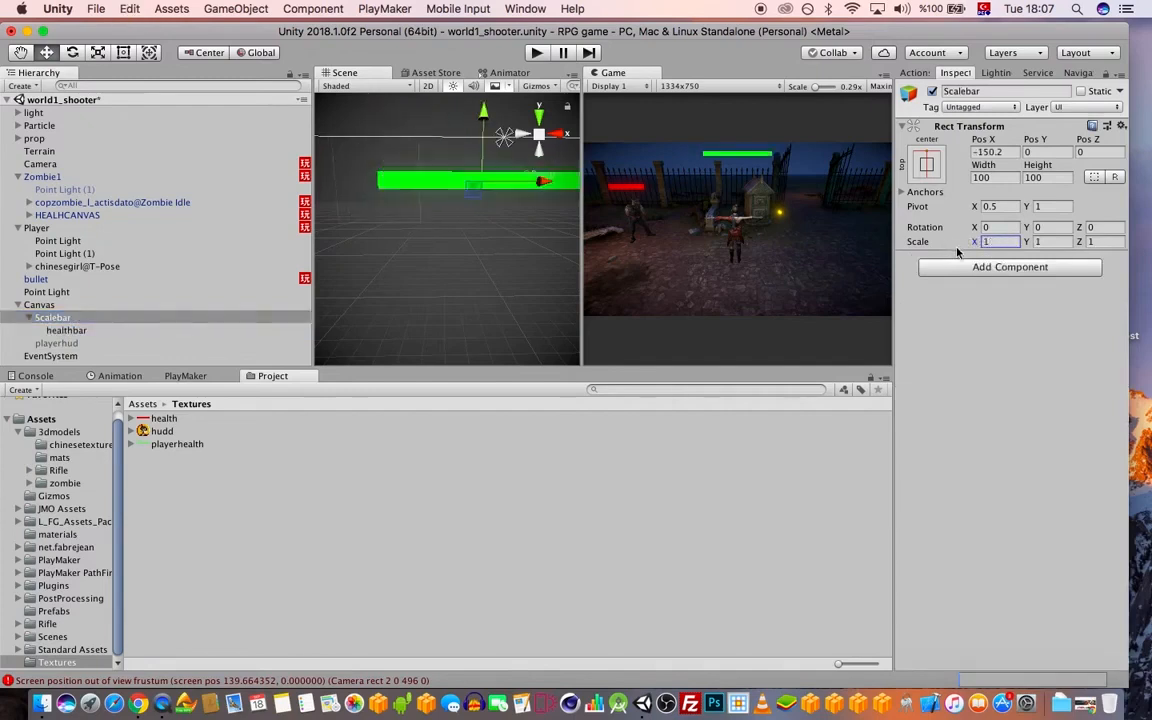
click(57, 343)
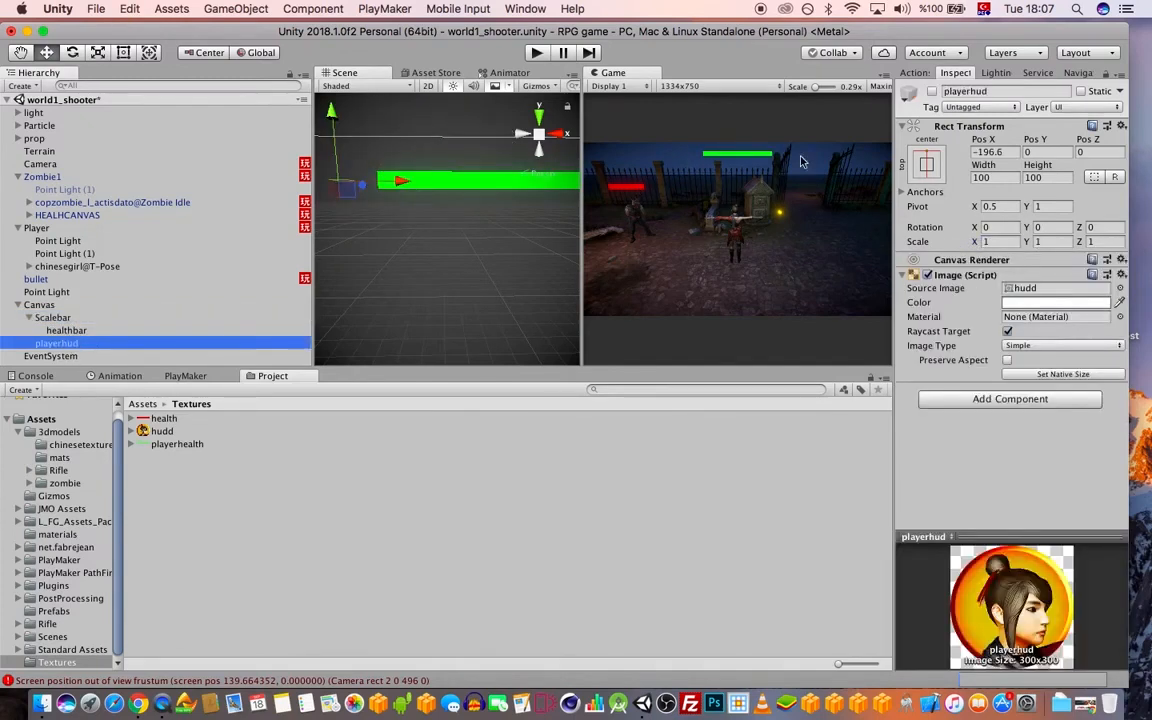
click(932, 91)
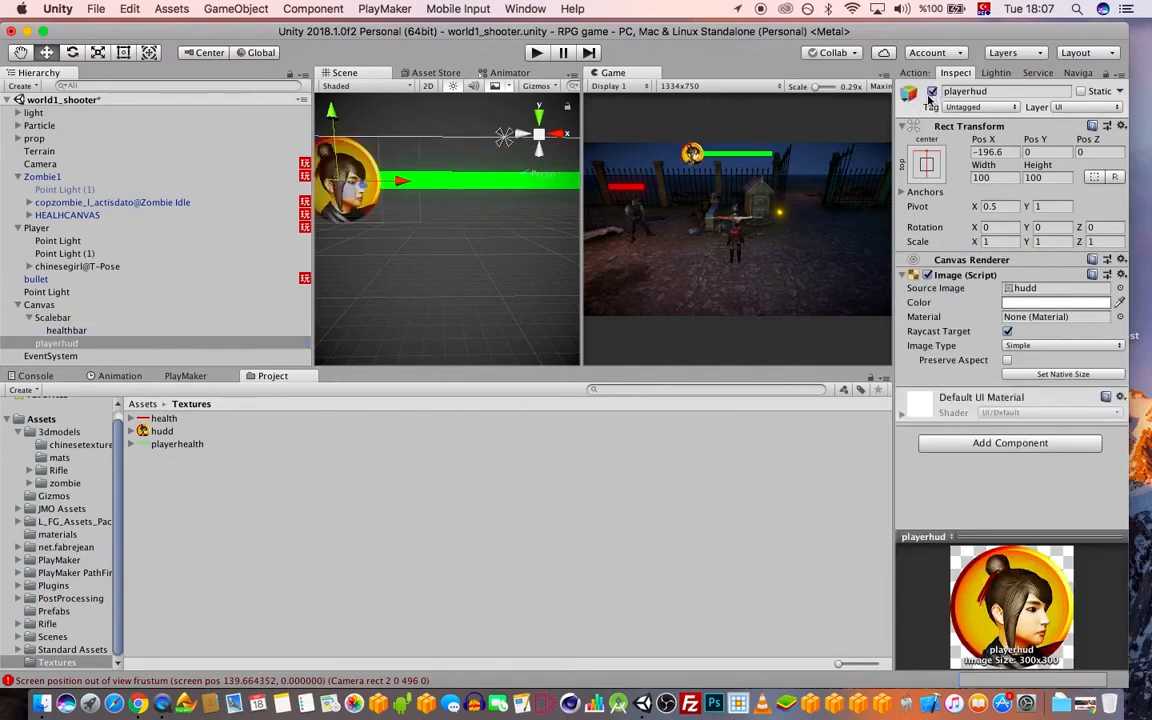
click(28, 318)
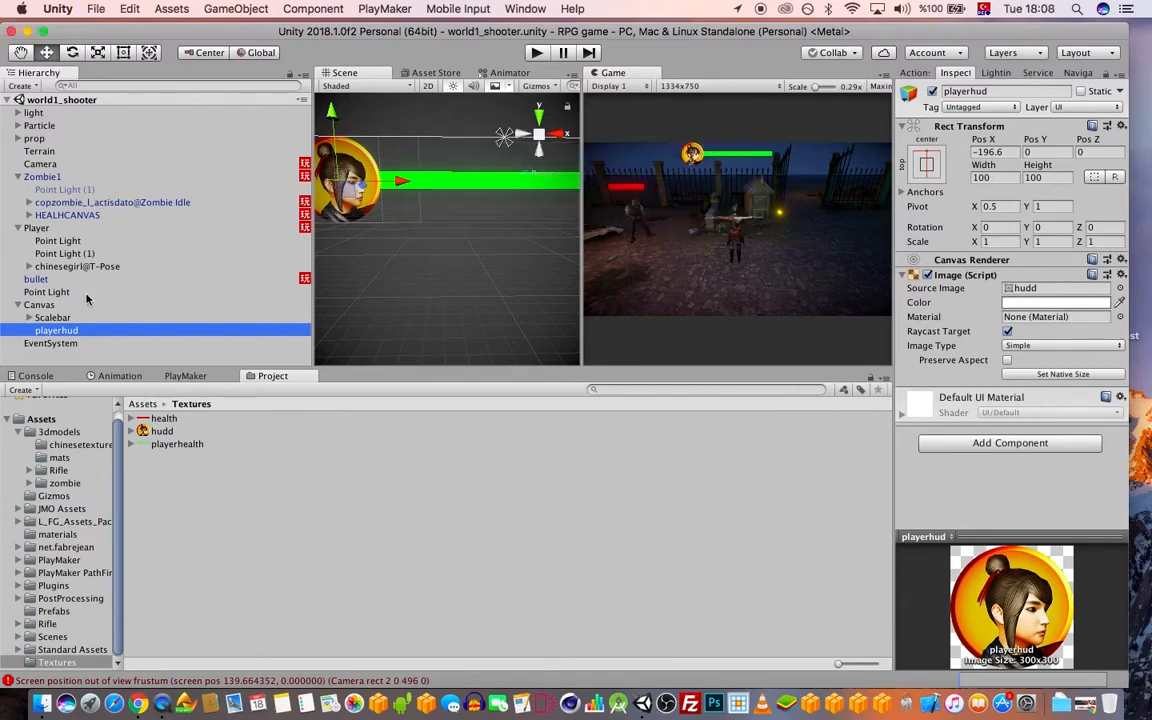
- Try Expand screen matching, restore Match Width Or Height on the Canvas, and save
click(50, 304)
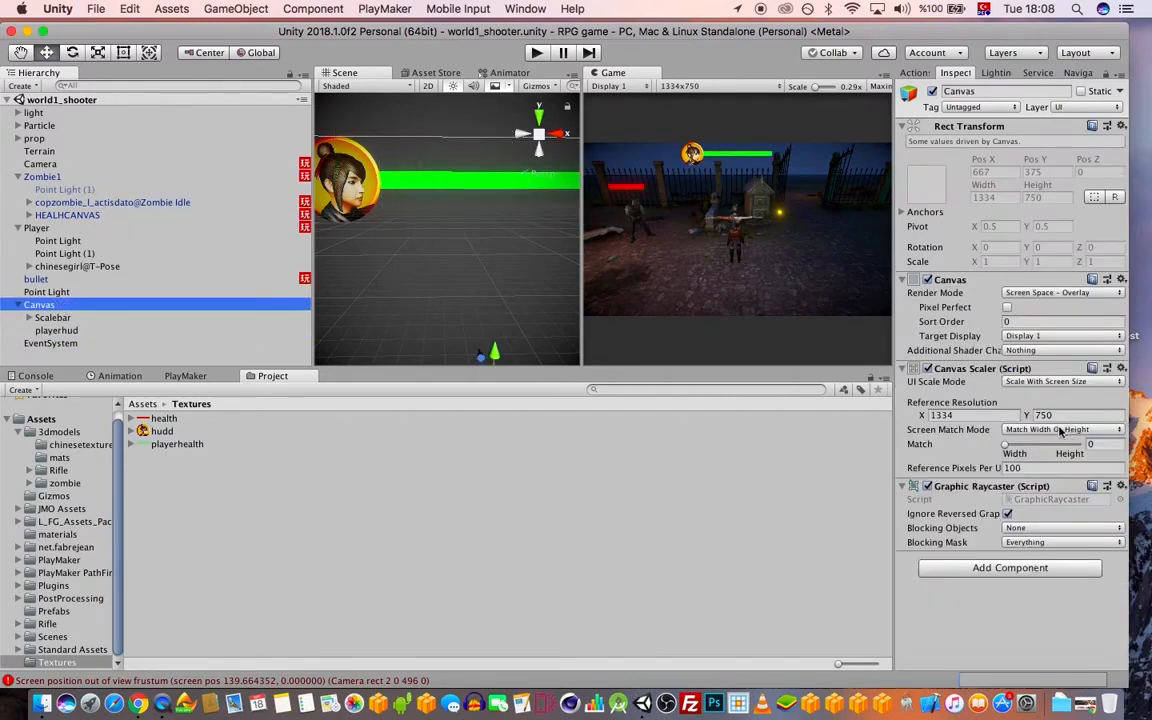
click(1045, 430)
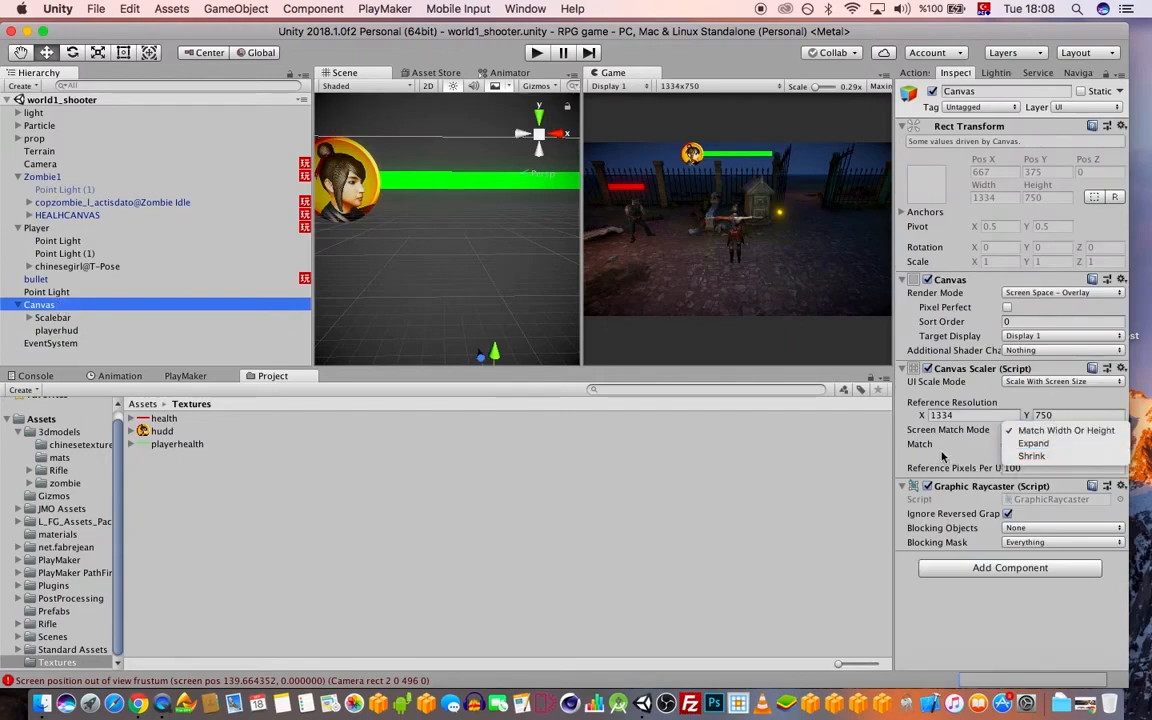
click(1048, 444)
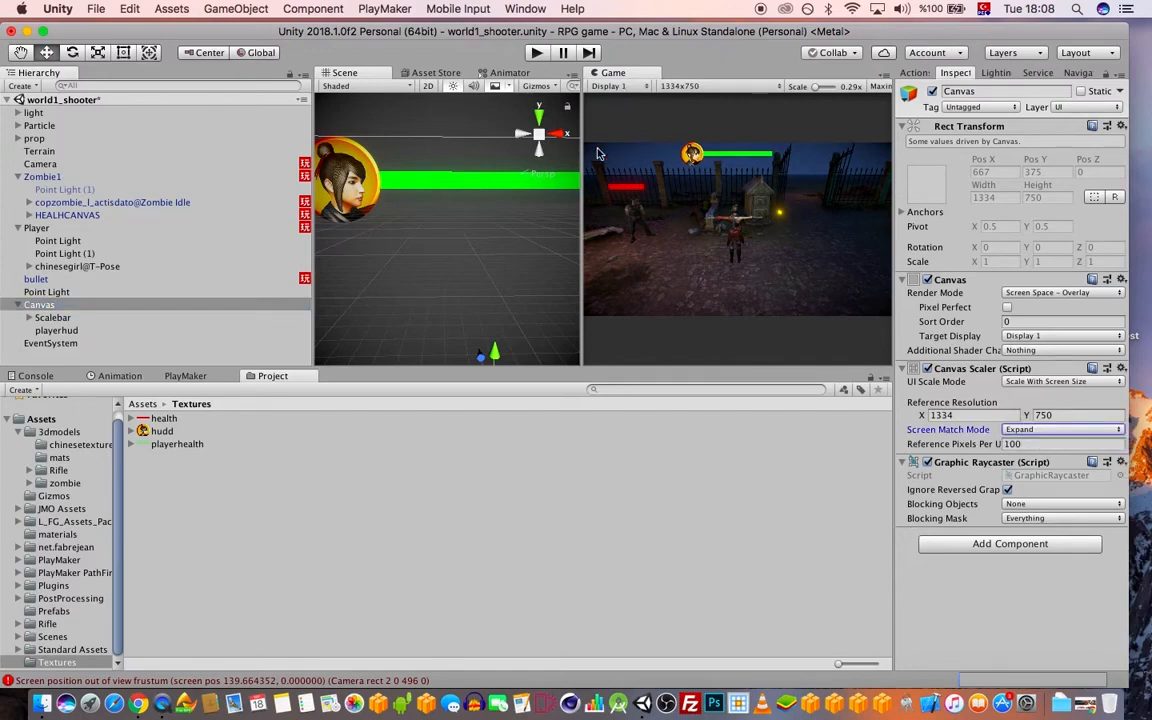
click(1046, 432)
click(1043, 410)
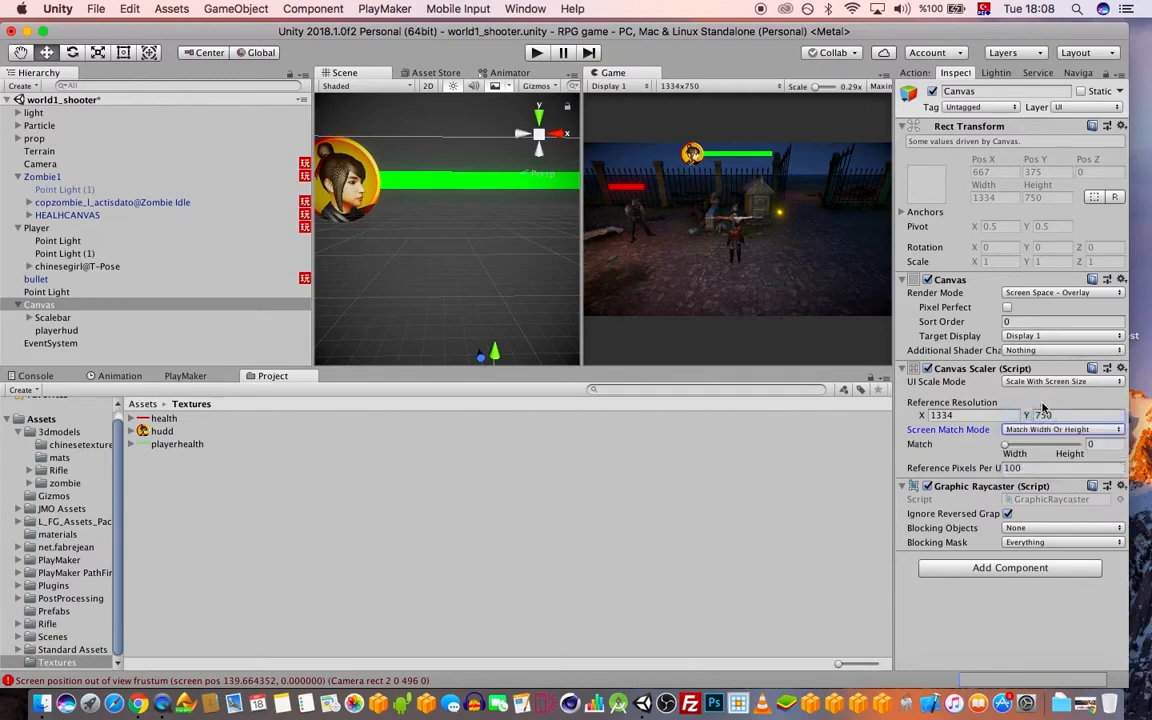
key(super+s)
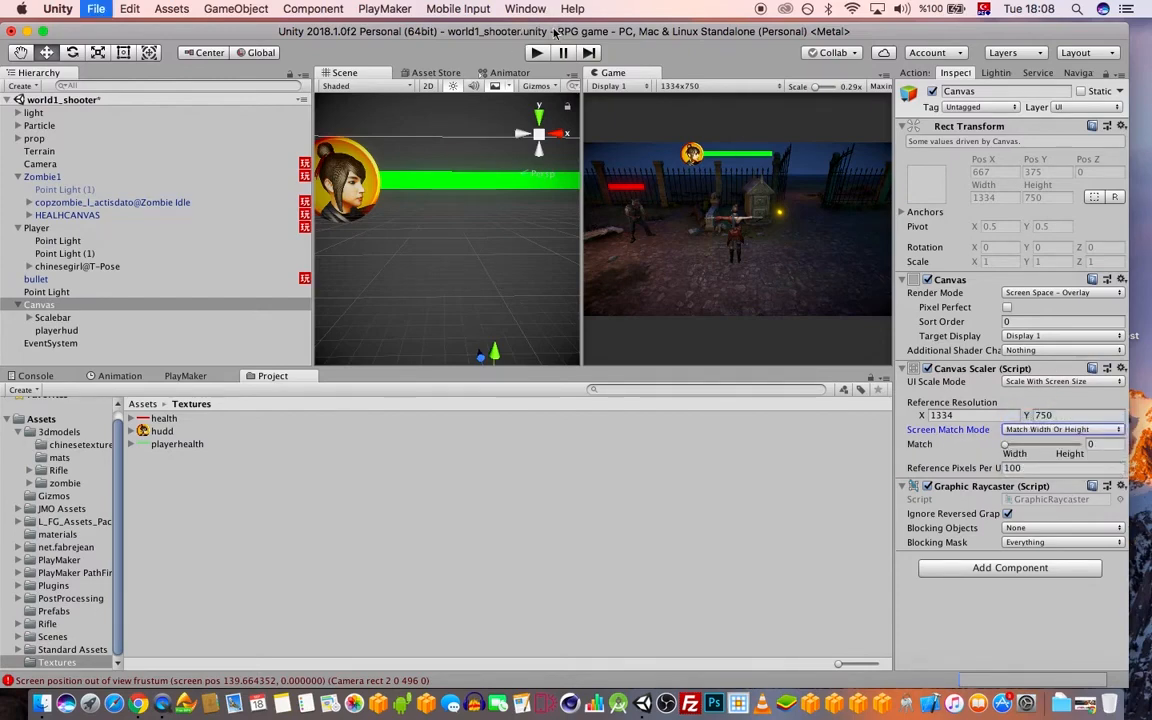
drag(552, 35, 554, 35)
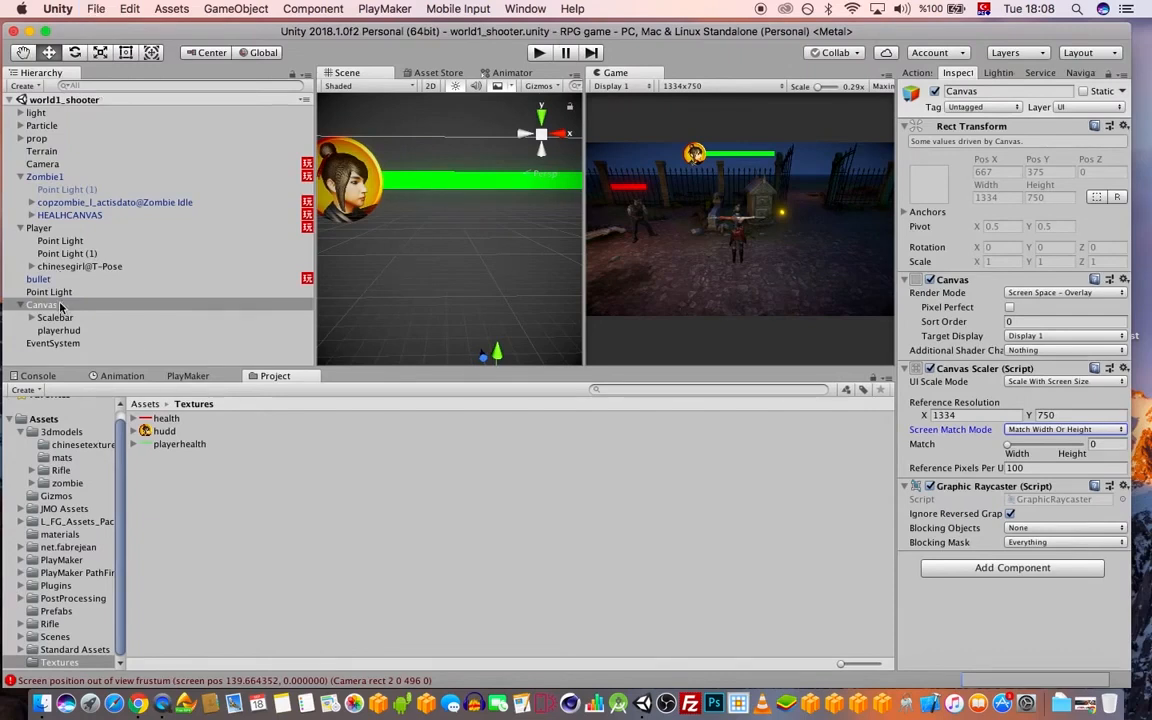
- Add a PlayMaker FSM to the Canvas and name it healthbar
click(215, 376)
right_click(169, 435)
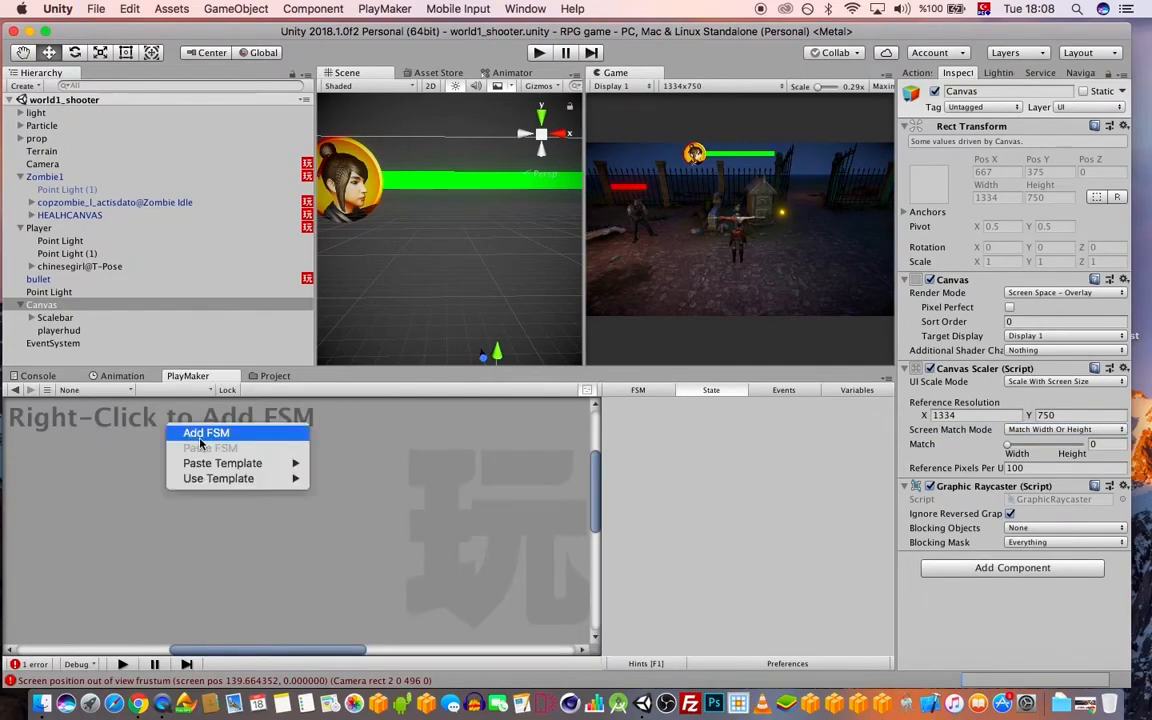
click(205, 432)
click(655, 404)
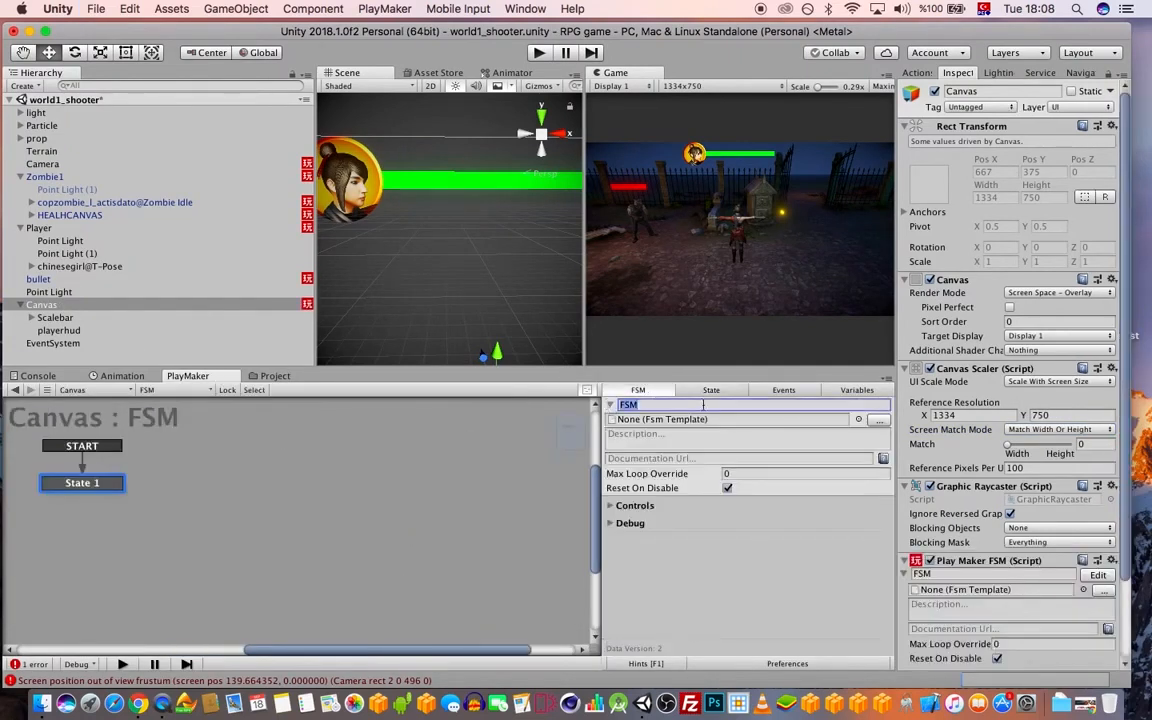
text(healthbar)
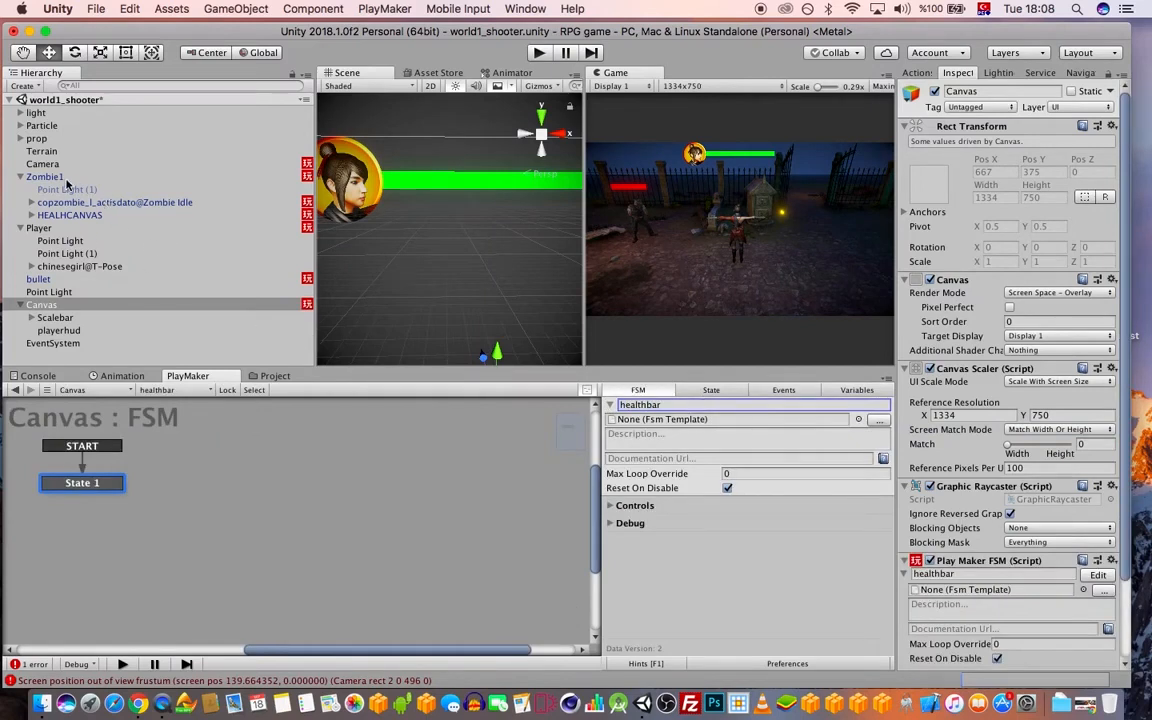
- Select and copy Get Fsm Float and Set Scale from HEALHCANVAS's BAR state
click(70, 216)
click(708, 390)
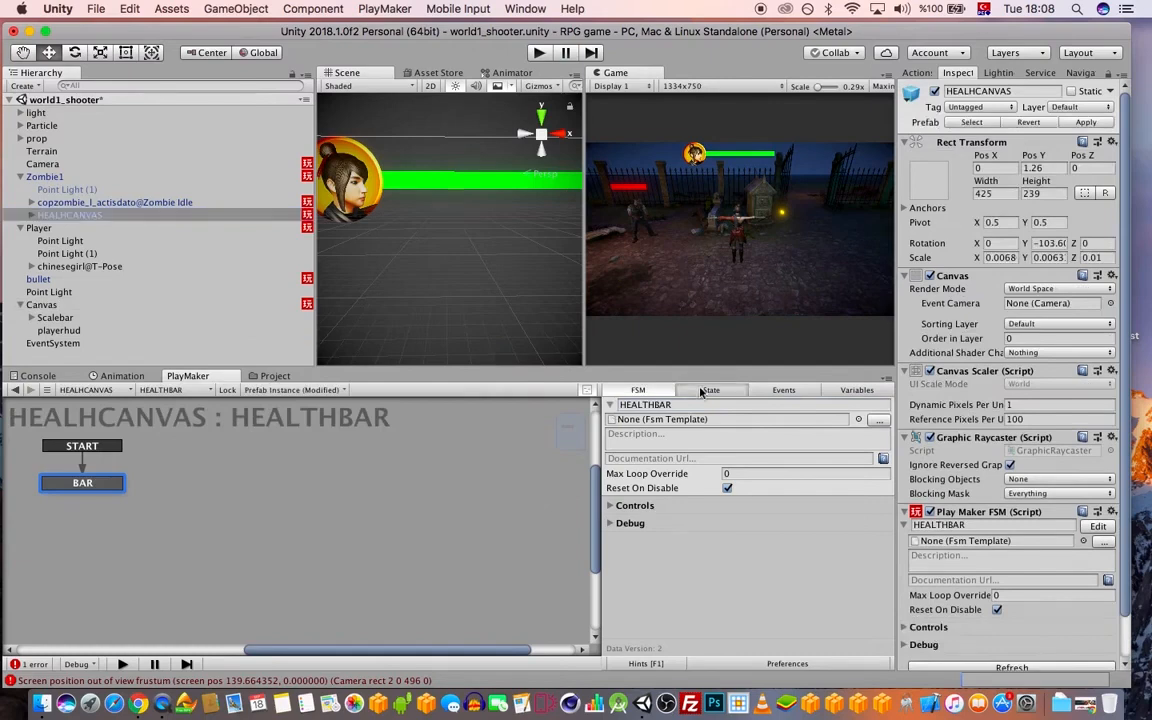
click(680, 440)
shift+click(663, 566)
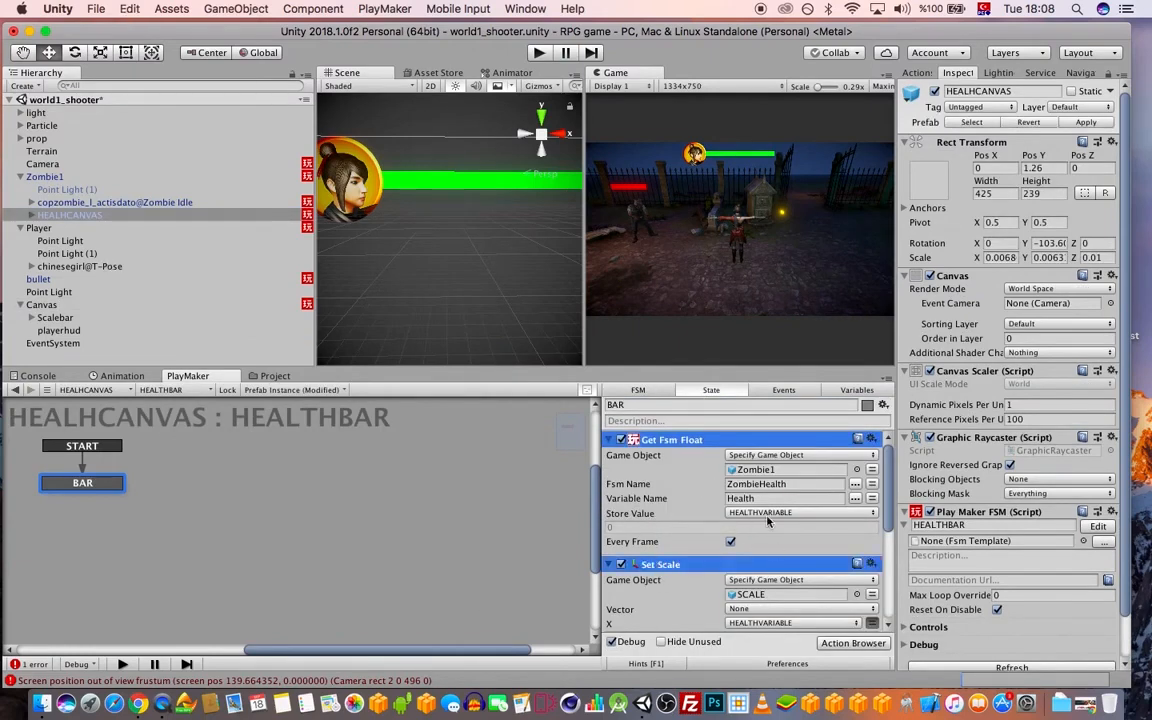
scroll(775, 539, down, 6)
scroll(773, 537, up, 6)
scroll(738, 550, down, 3)
scroll(736, 554, up, 3)
- Paste both actions into the Canvas healthbar FSM's State 1, keeping Every Frame on
click(45, 305)
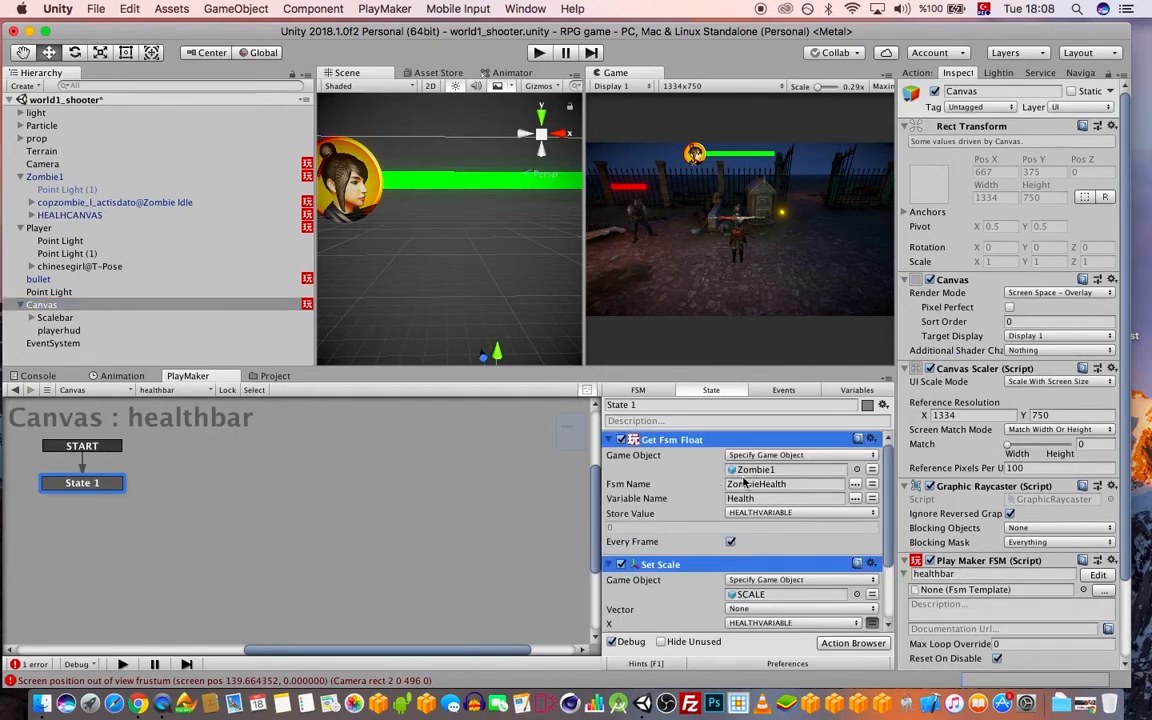
click(731, 541)
click(732, 542)
click(775, 549)
click(763, 443)
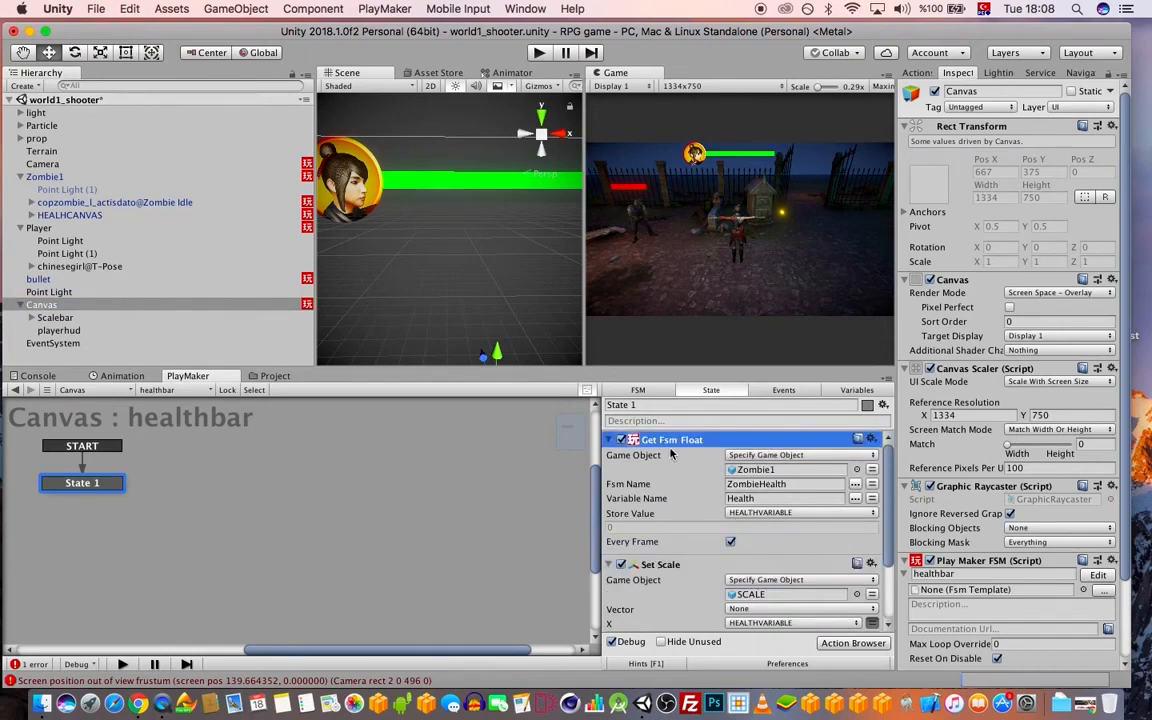
- Set Get Fsm Float's Game Object to Player, then copy the PlayerHealth FSM name and review its variables
drag(45, 230, 767, 470)
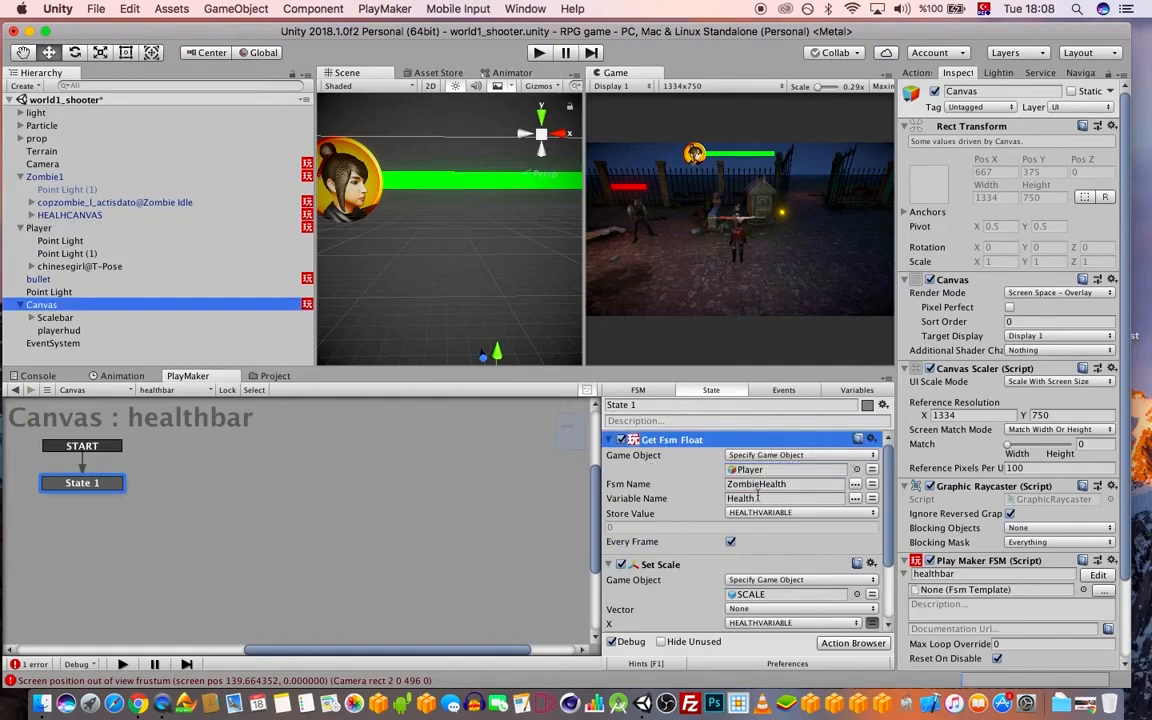
click(46, 228)
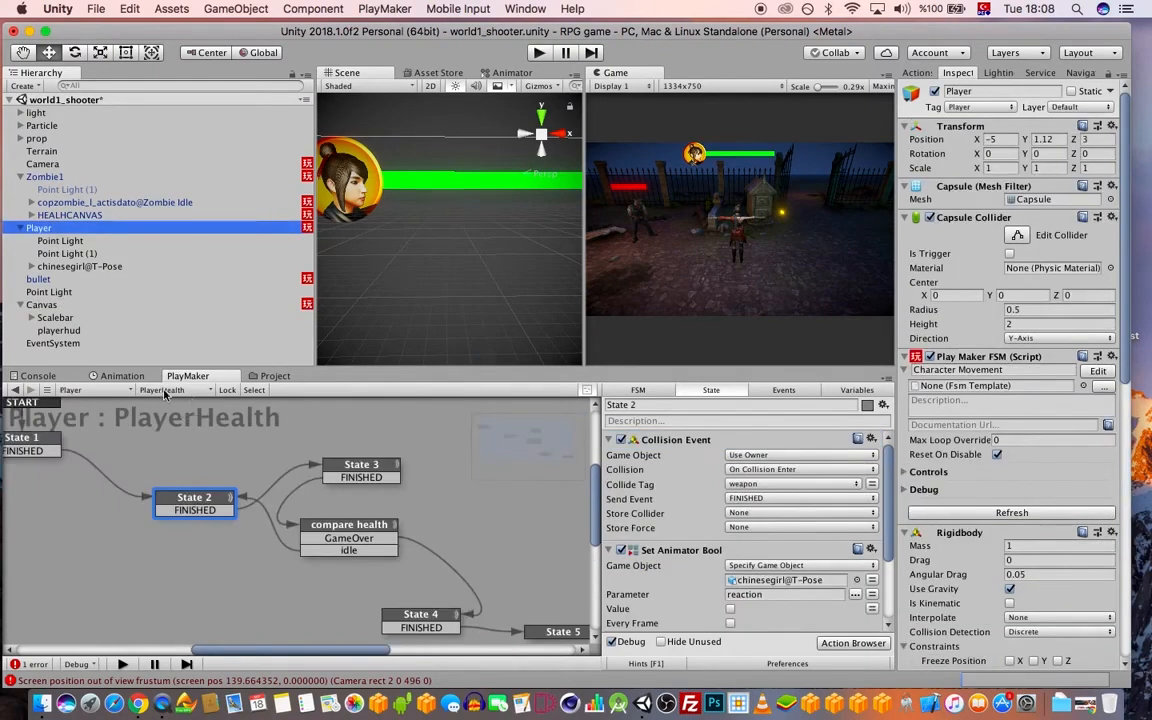
click(638, 391)
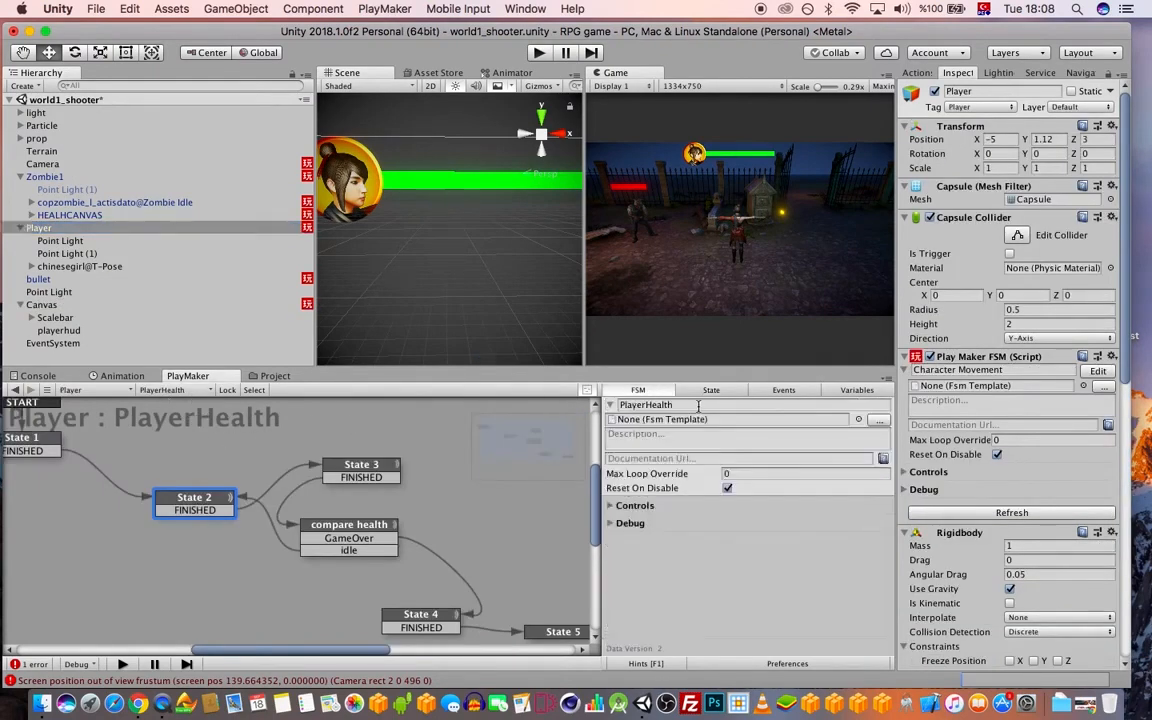
click(699, 405)
key(super+c)
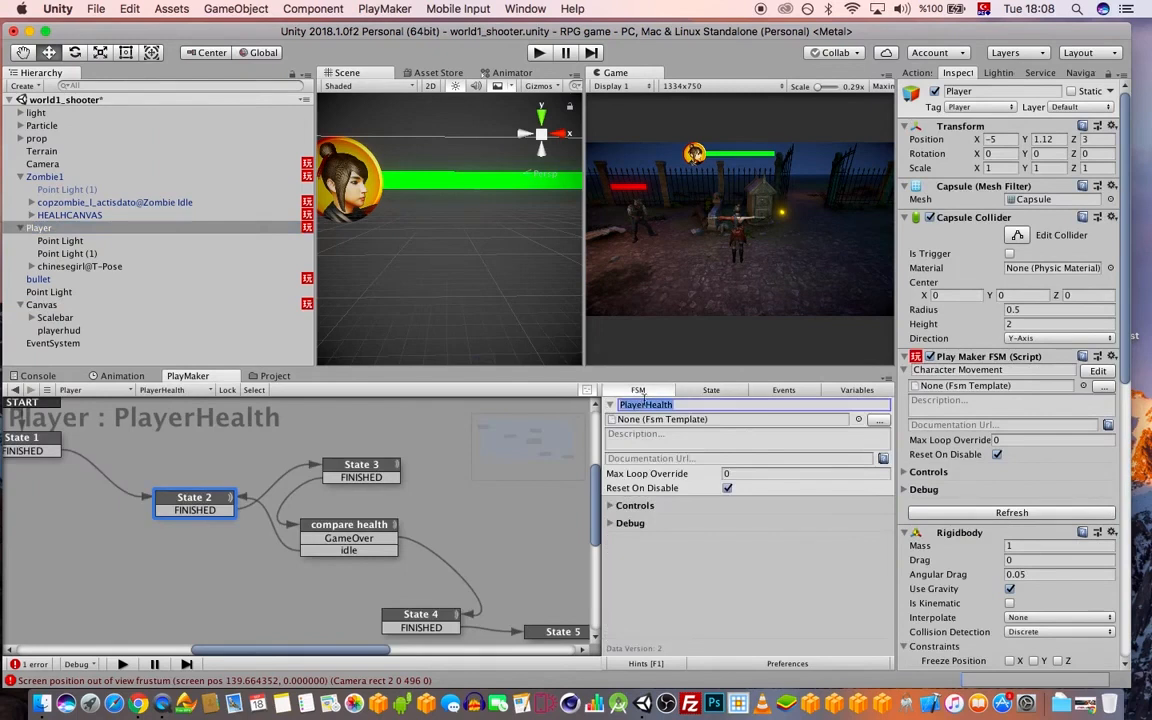
click(857, 392)
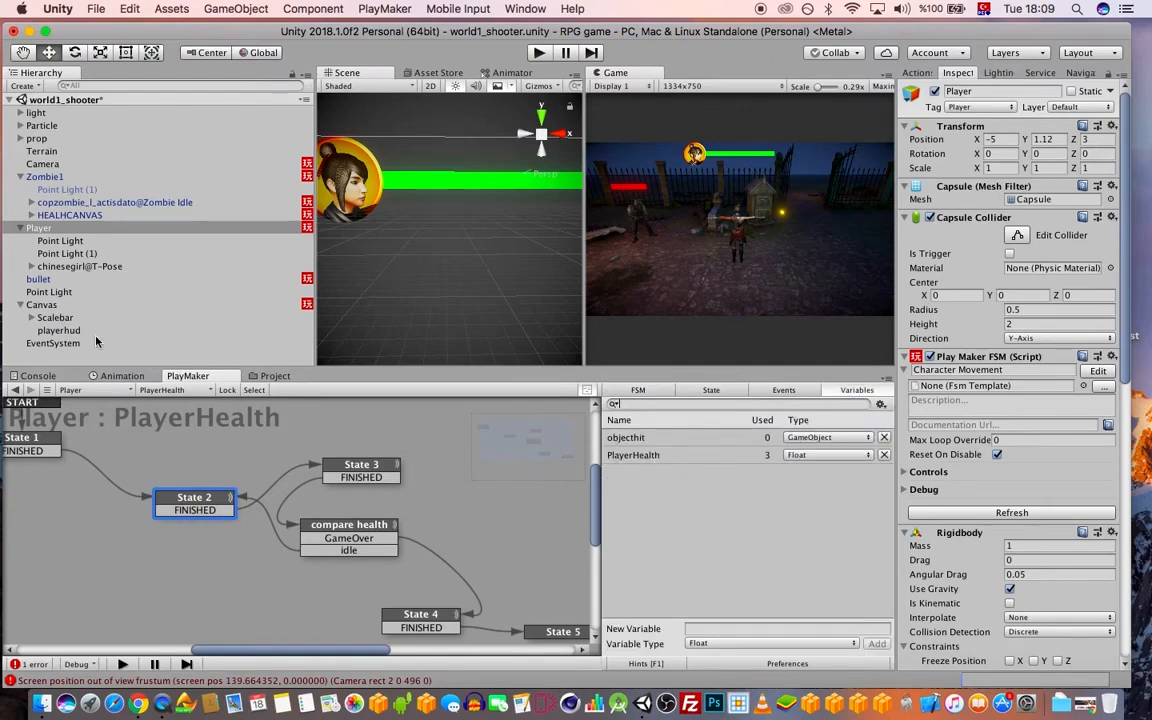
click(58, 304)
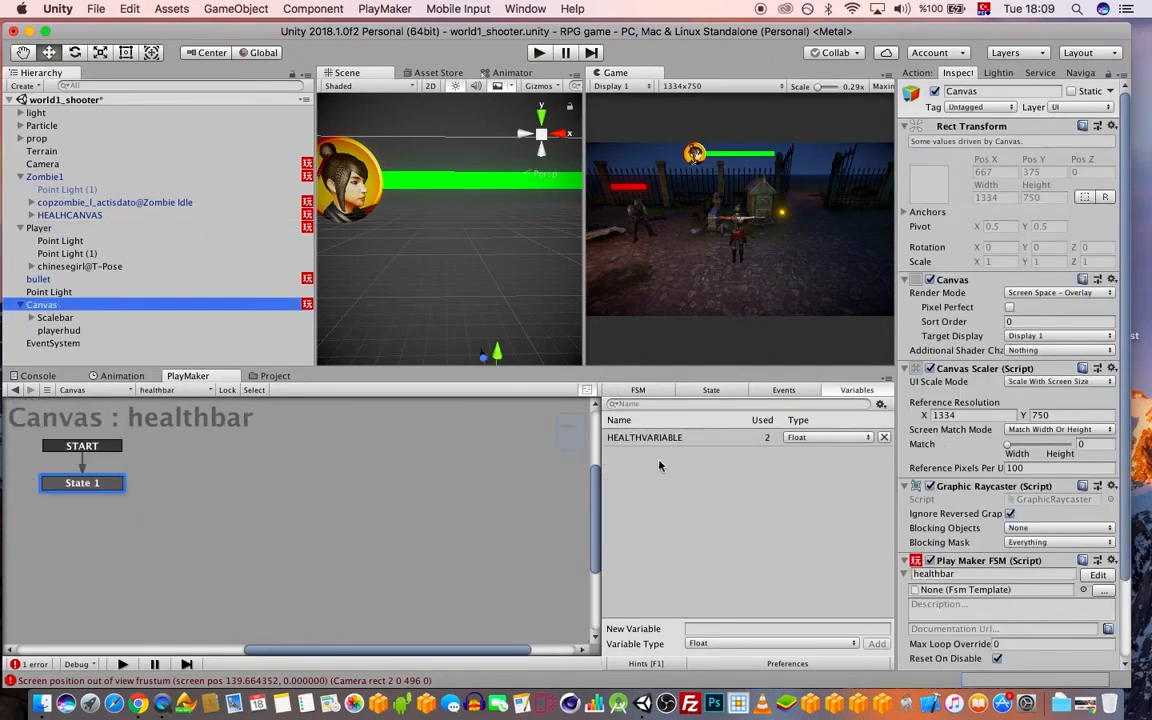
- Use PlayerHealth for Get Fsm Float's Fsm and Variable Name, storing into new variable playerhealthvalue
click(711, 390)
key(super+v)
drag(806, 484, 597, 498)
key(super+v)
click(751, 513)
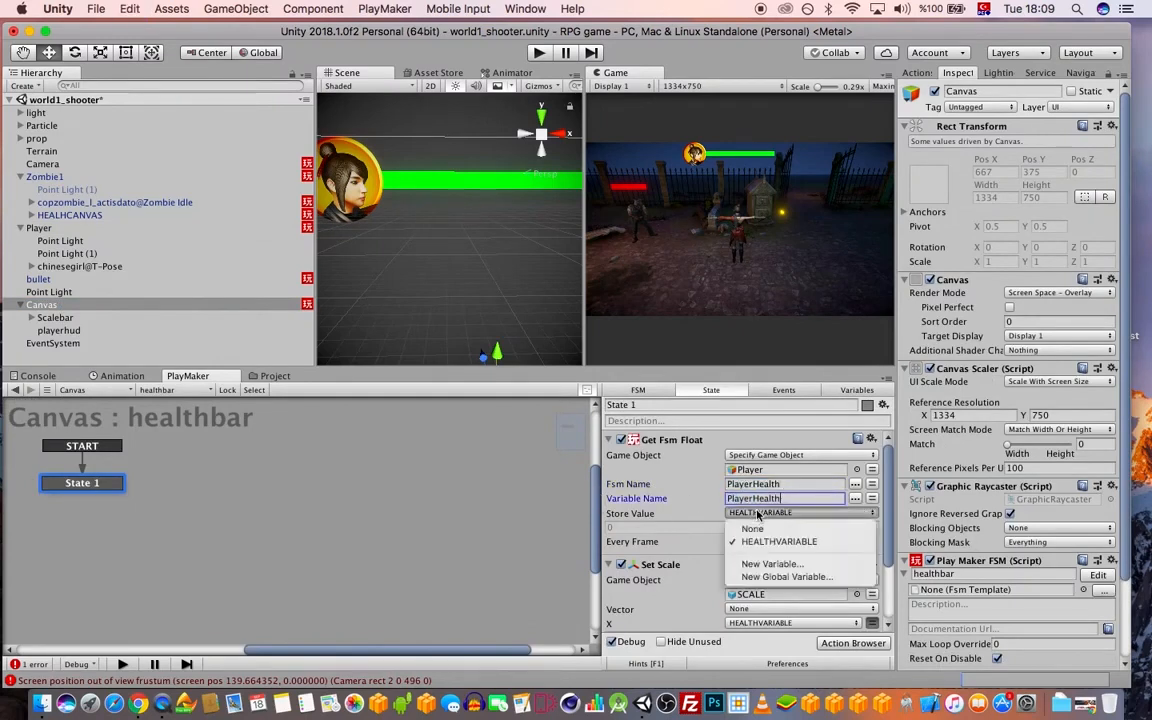
click(782, 565)
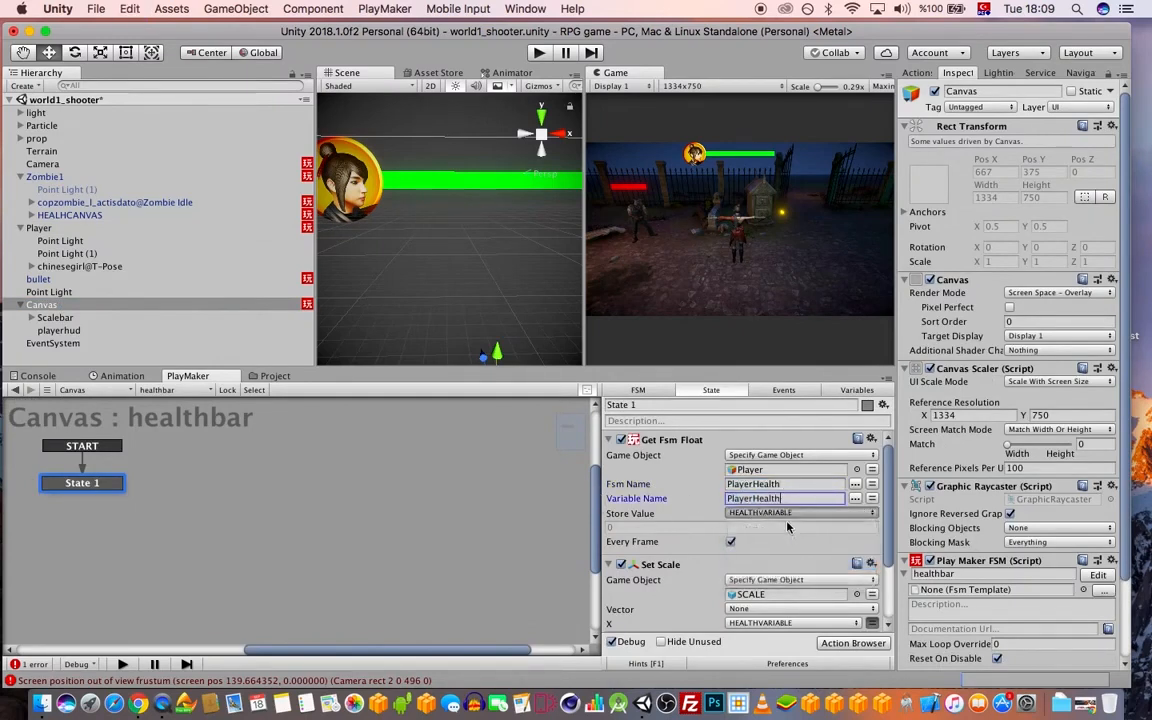
text(player)
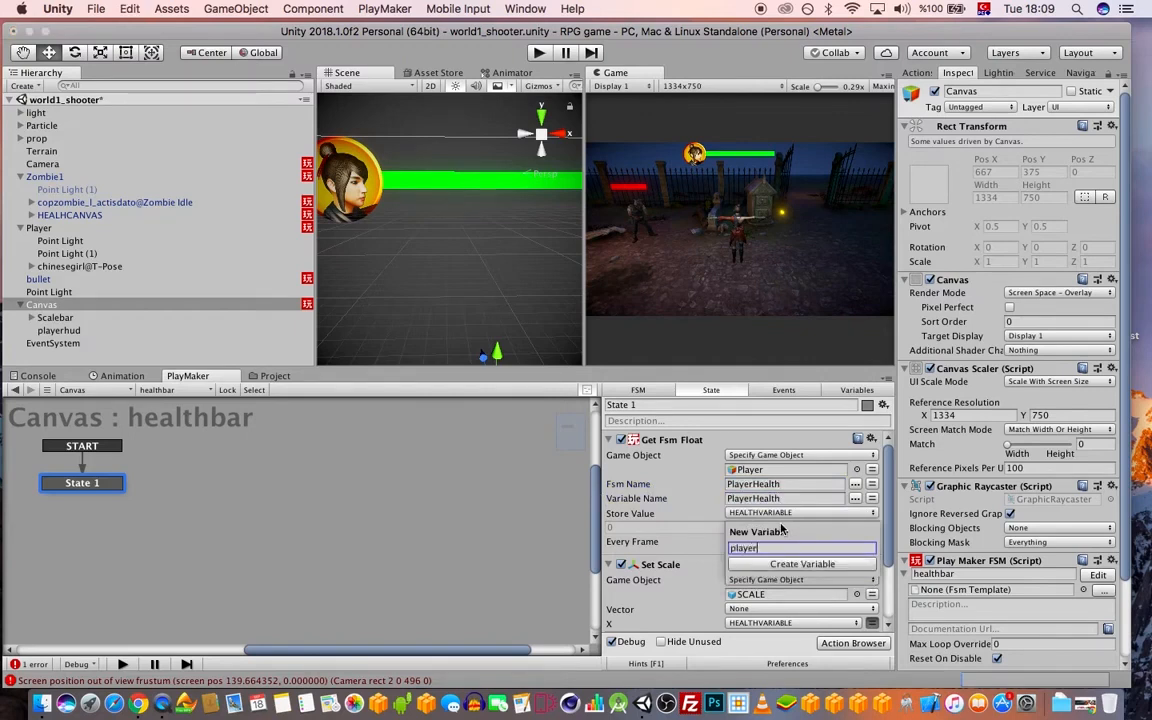
text(healthvalue)
key(Return)
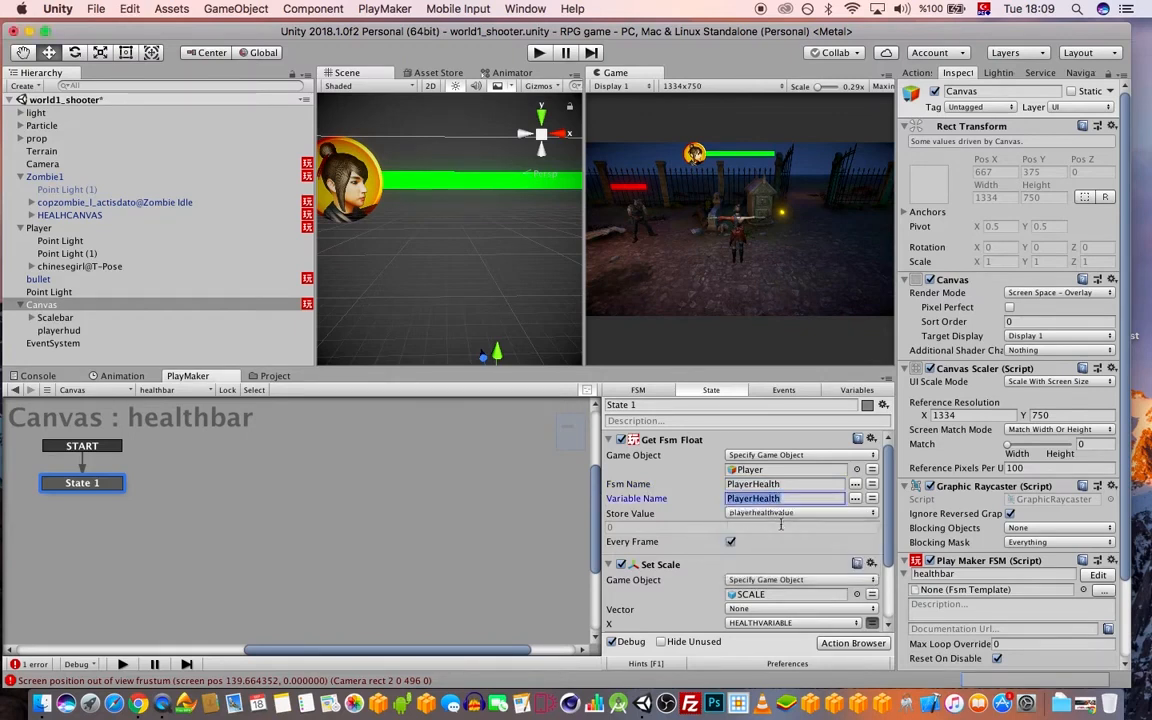
scroll(781, 527, down, 2)
scroll(800, 530, up, 2)
scroll(838, 532, down, 3)
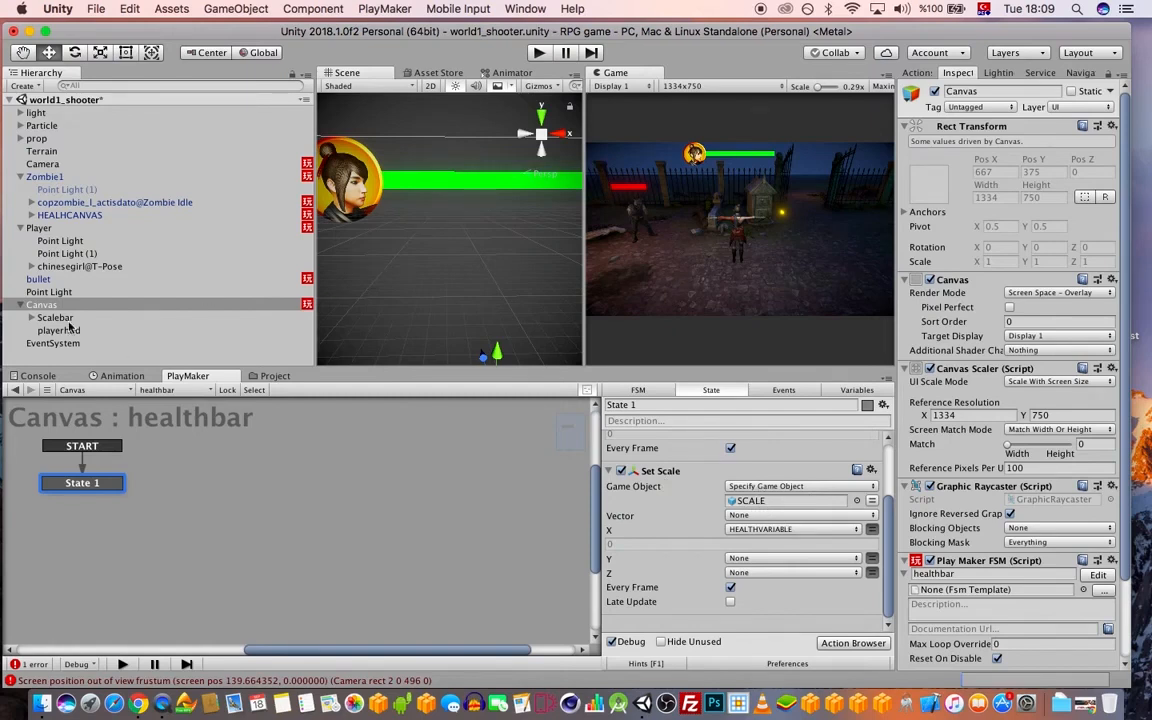
- Target Set Scale at Scalebar with X driven by playerhealthvalue, and save the scene
drag(45, 304, 750, 503)
click(792, 530)
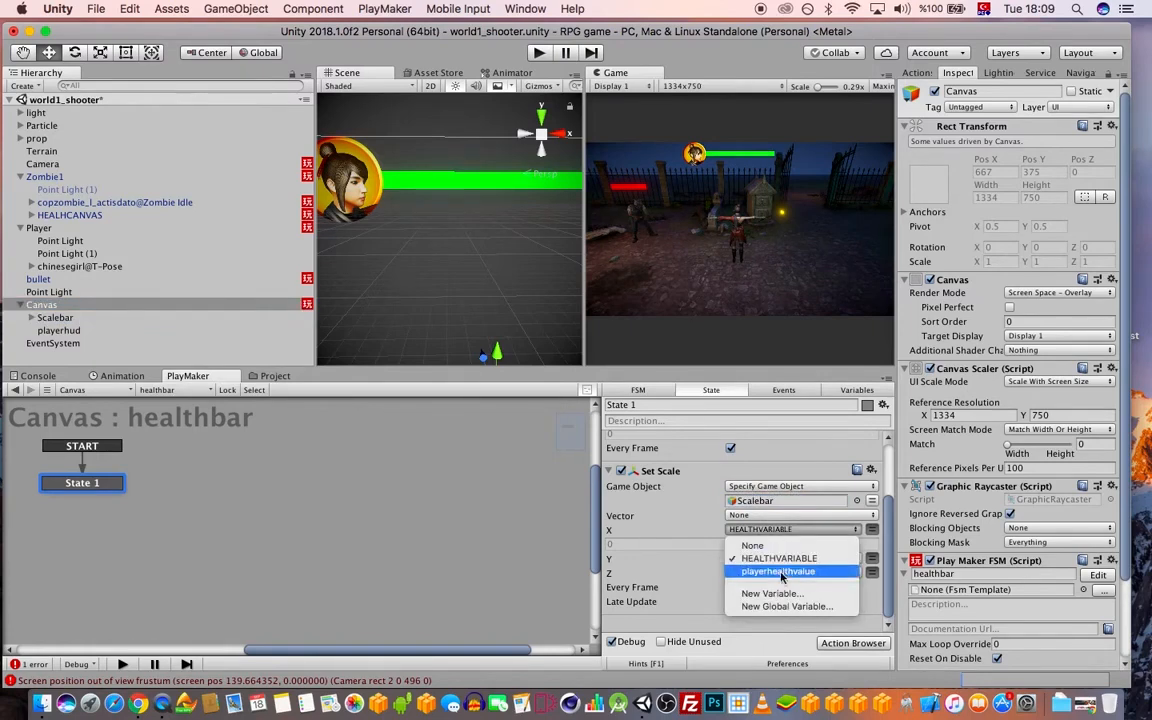
click(782, 572)
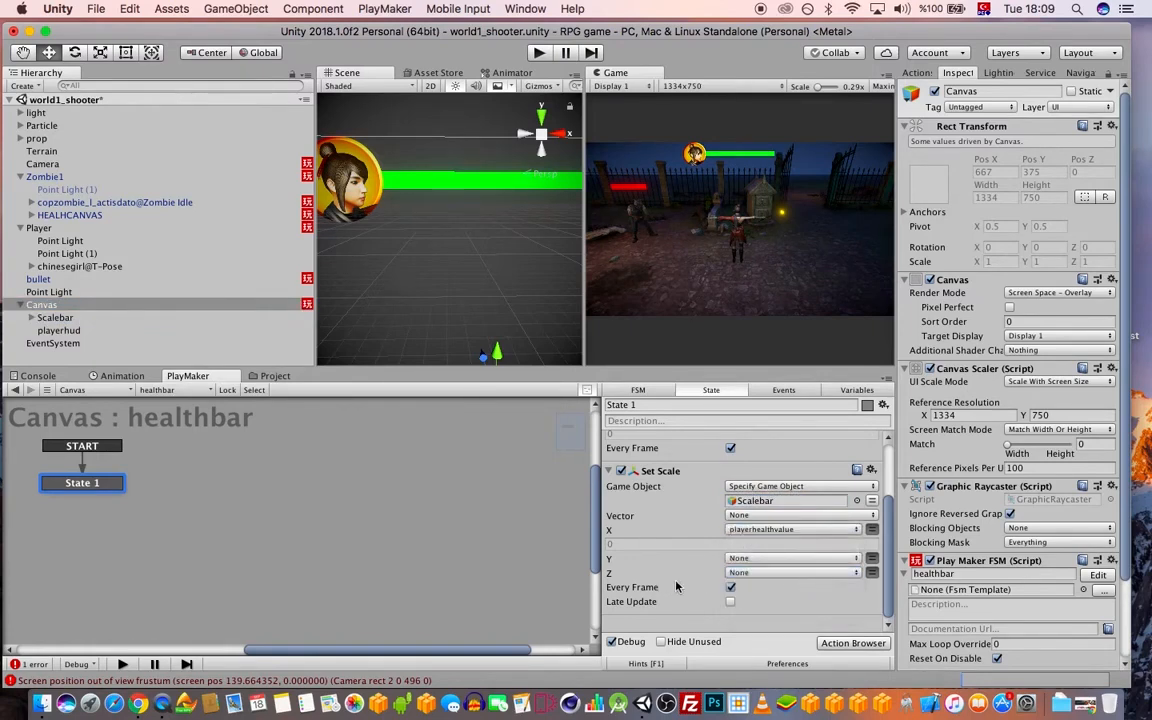
key(super+s)
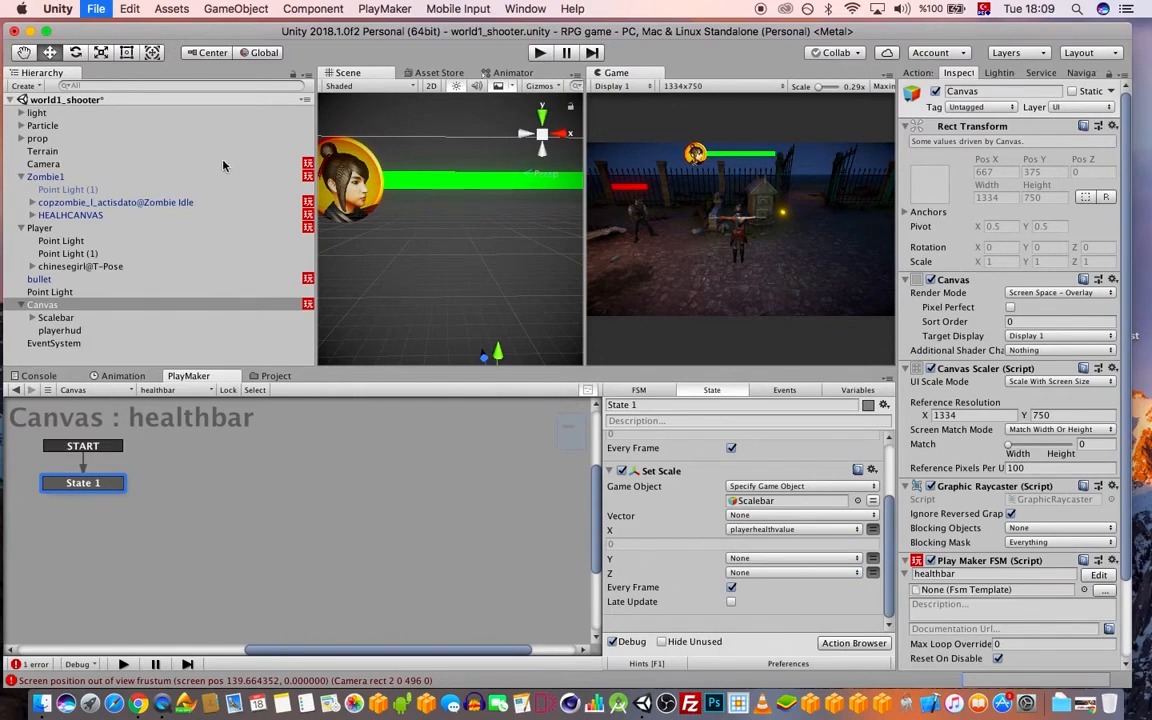
- Change State 3's Float Subtract amount in the Player's PlayerHealth FSM from 0.1 to 0.2
click(56, 227)
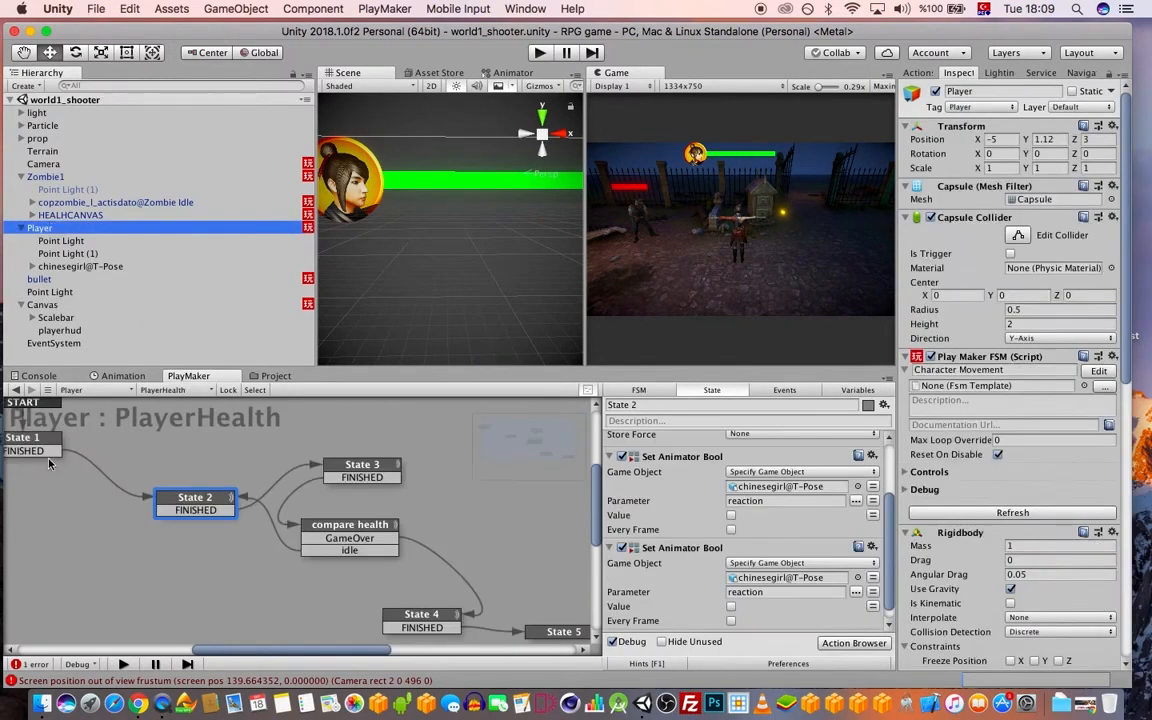
click(45, 448)
click(747, 484)
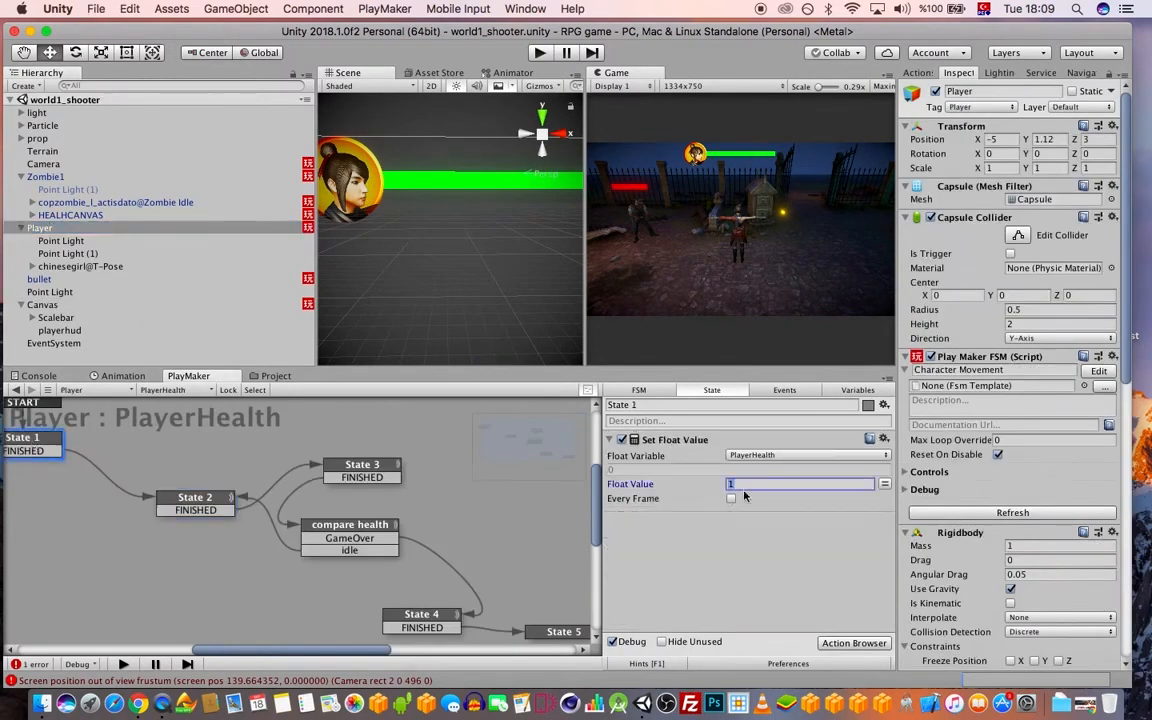
click(754, 486)
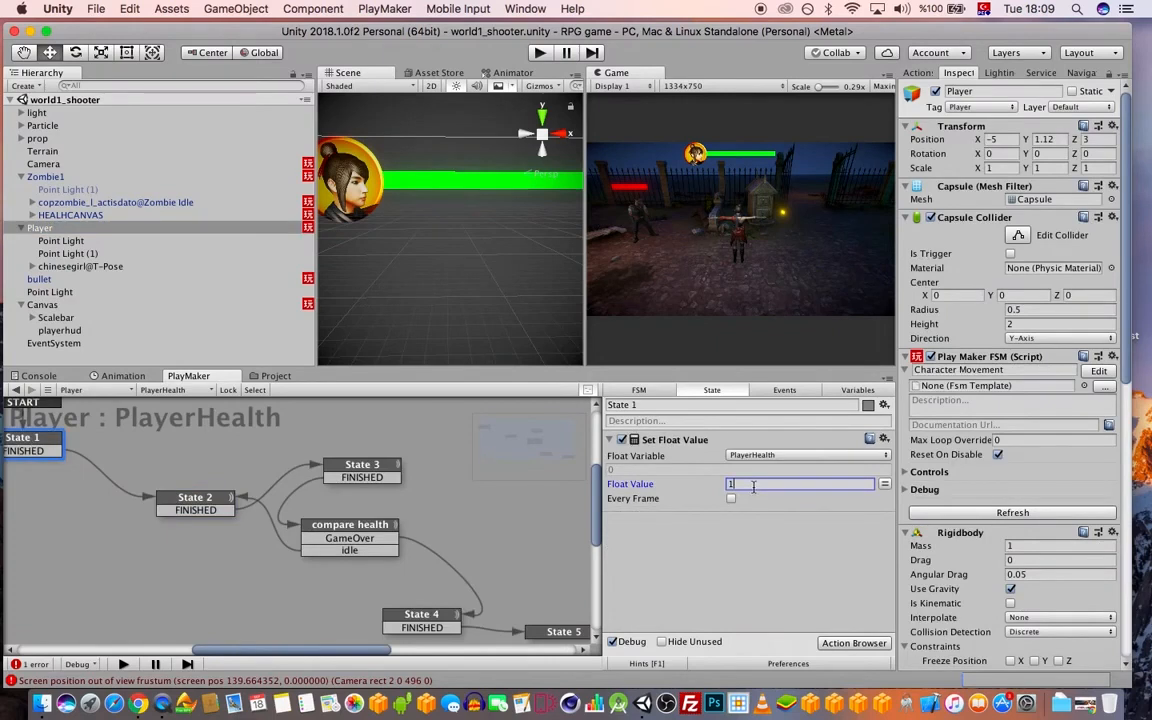
click(699, 489)
click(364, 470)
click(640, 484)
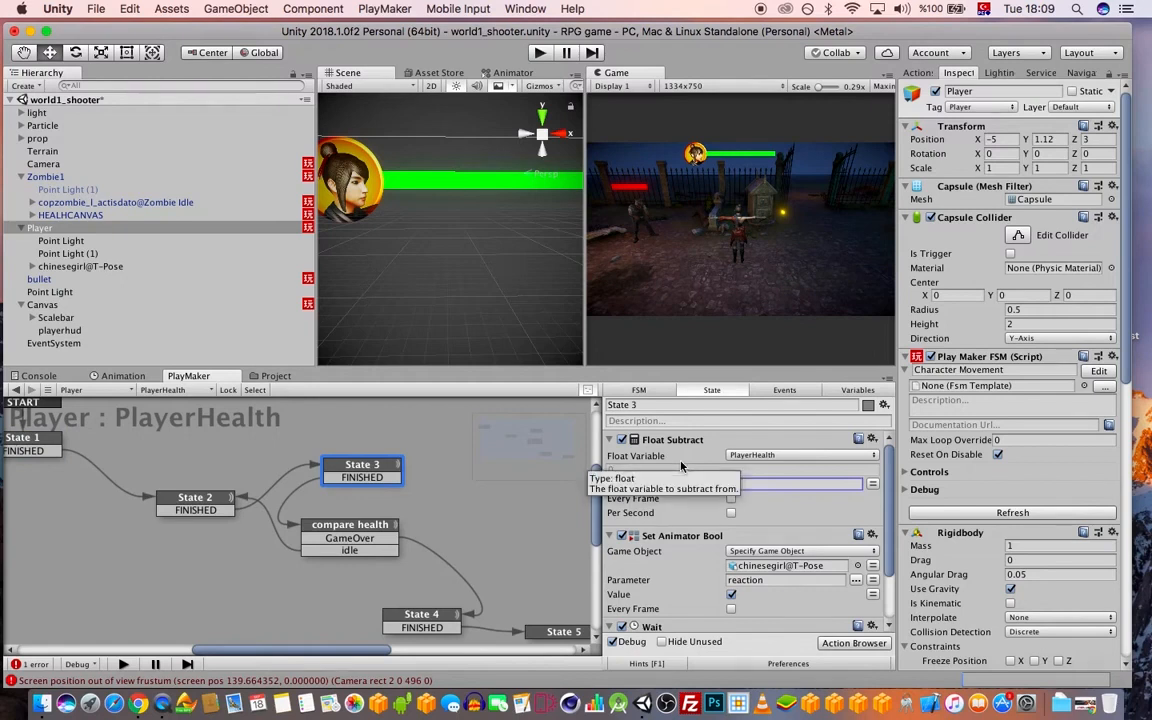
text(0.2)
key(super+s)
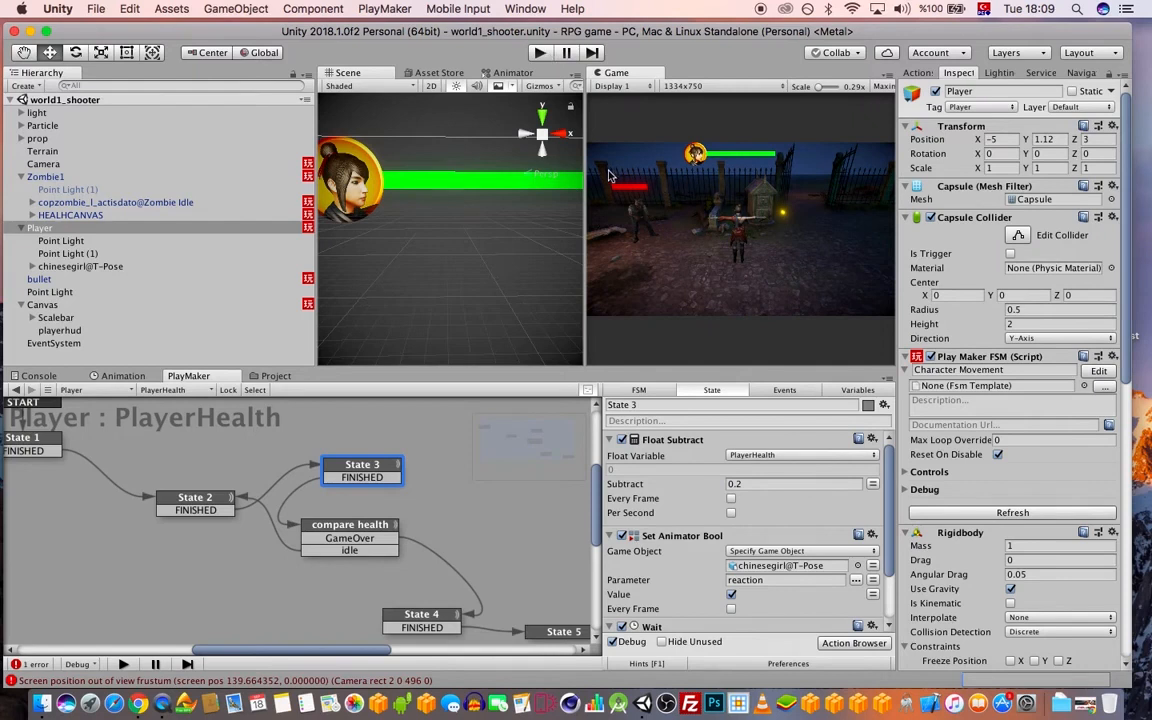
- Review the actions of State 4 (gameover) and State 5 (MunchEvent broadcast)
drag(583, 200, 530, 200)
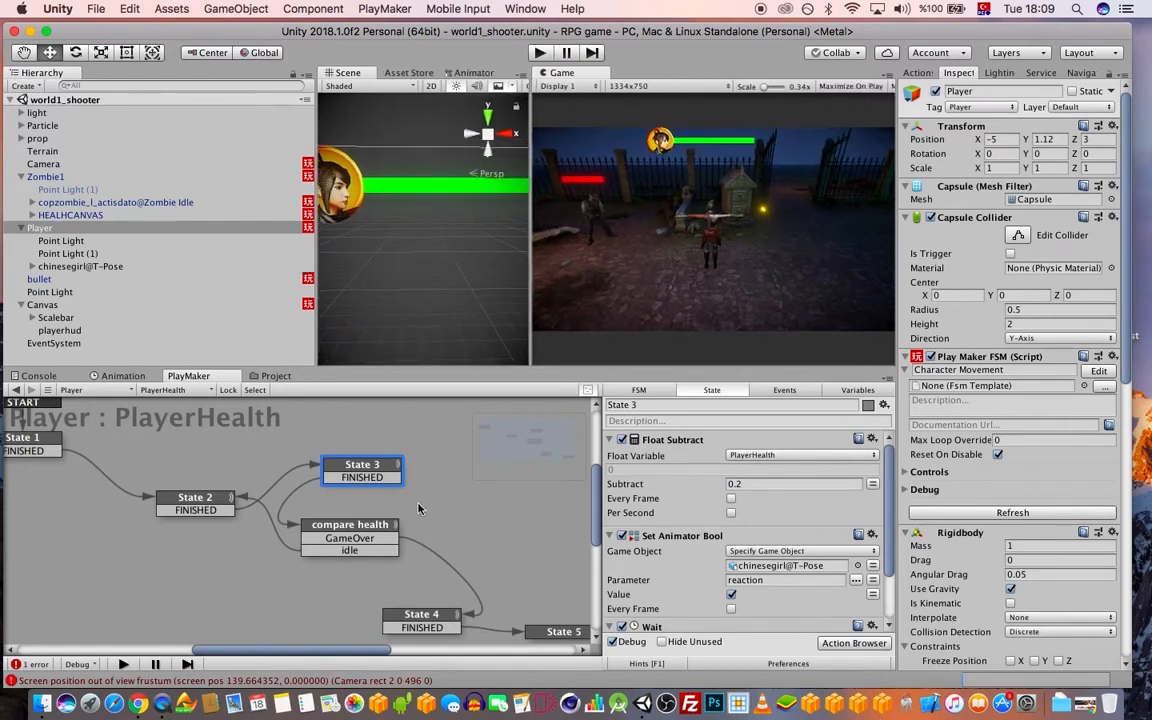
scroll(443, 535, down, 3)
scroll(443, 535, right, 3)
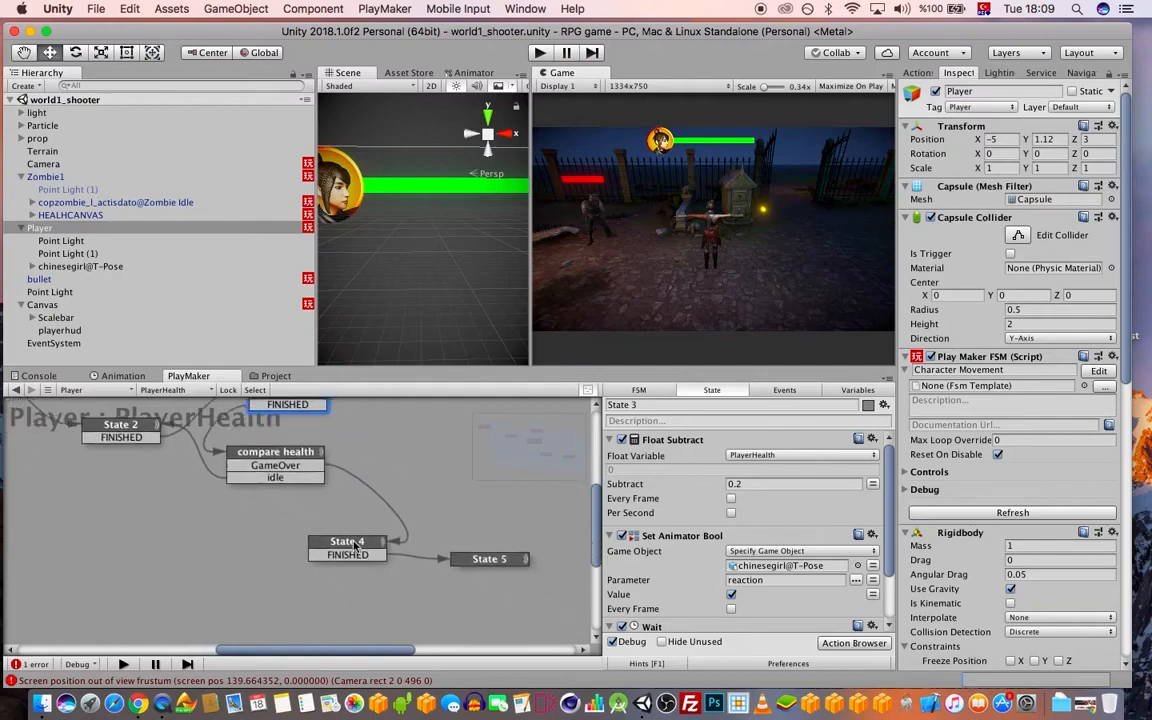
click(352, 544)
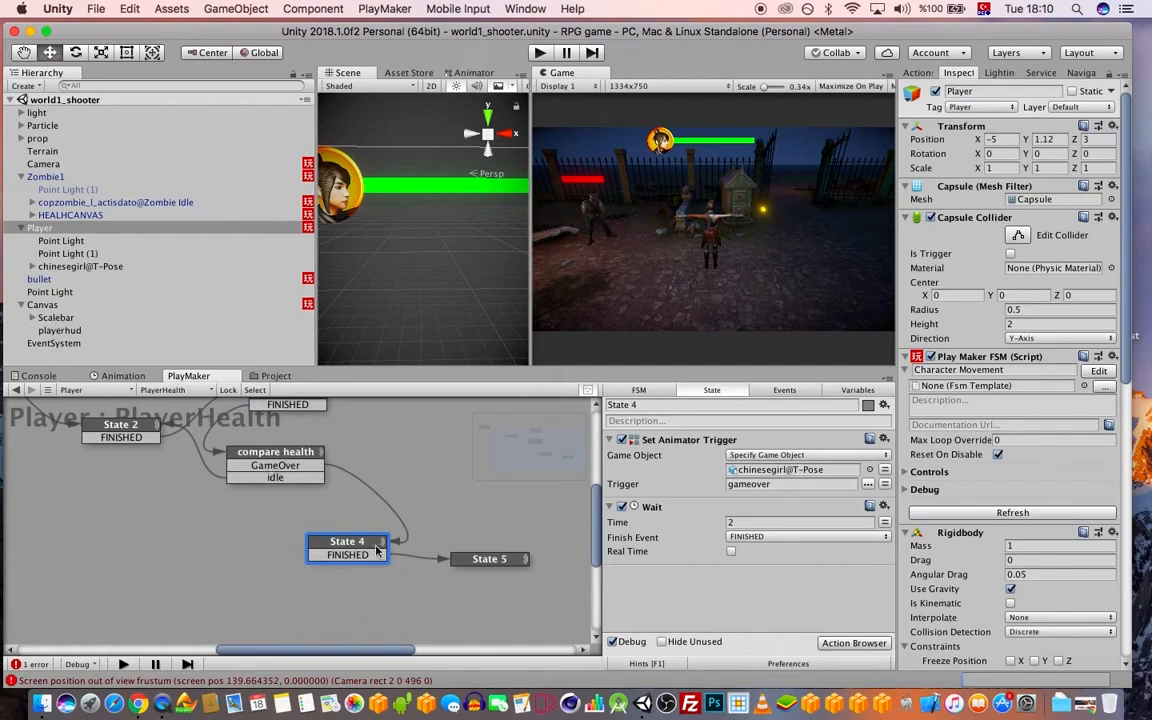
click(475, 558)
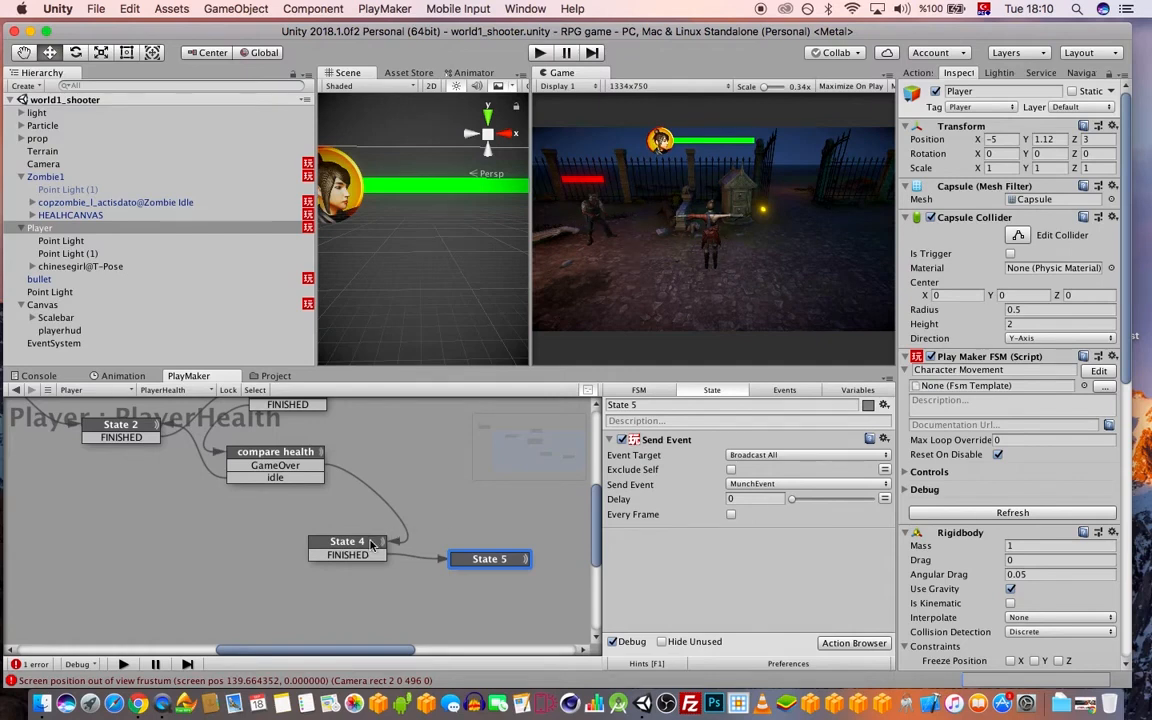
click(372, 543)
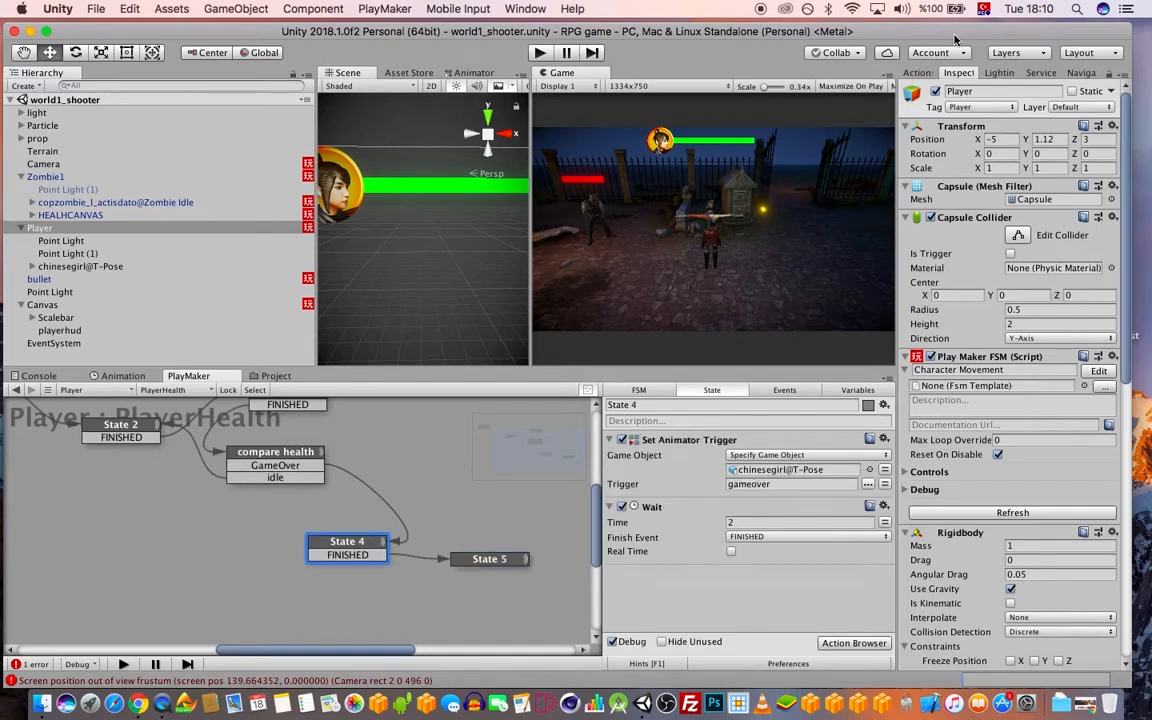
- Add a Destroy Object action, found via 'destroy ob', to State 4 with Scalebar as its Game Object
click(918, 73)
text(d)
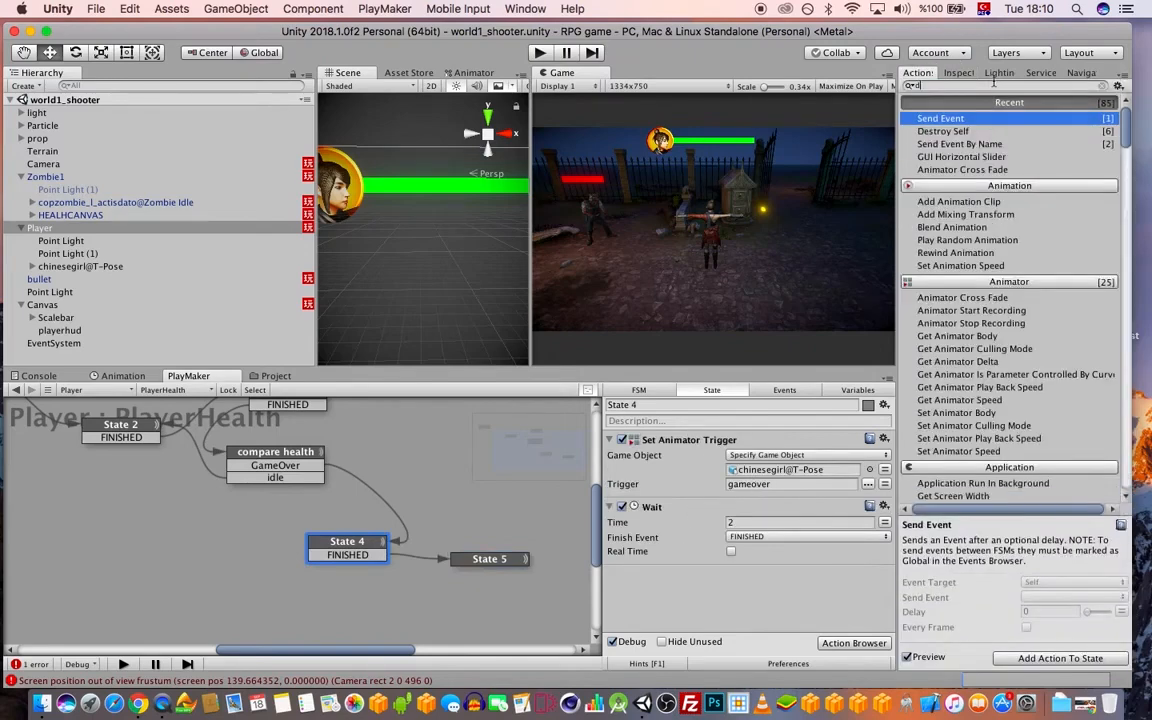
text(estroy obj)
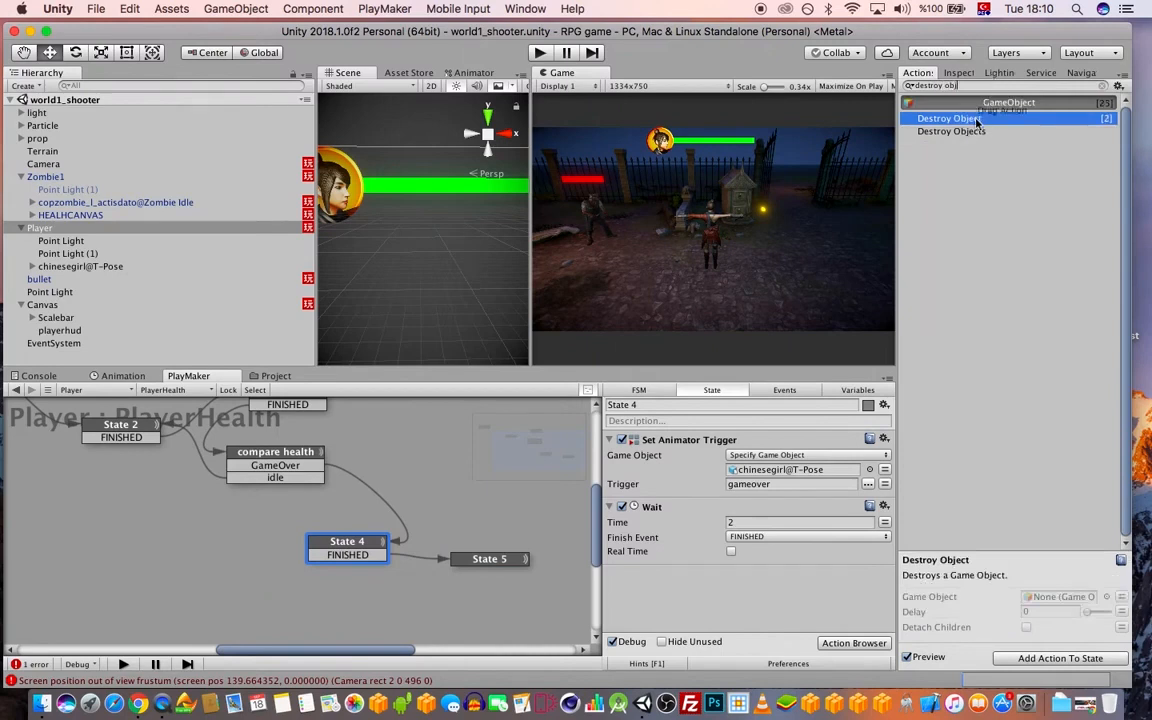
drag(951, 131, 762, 504)
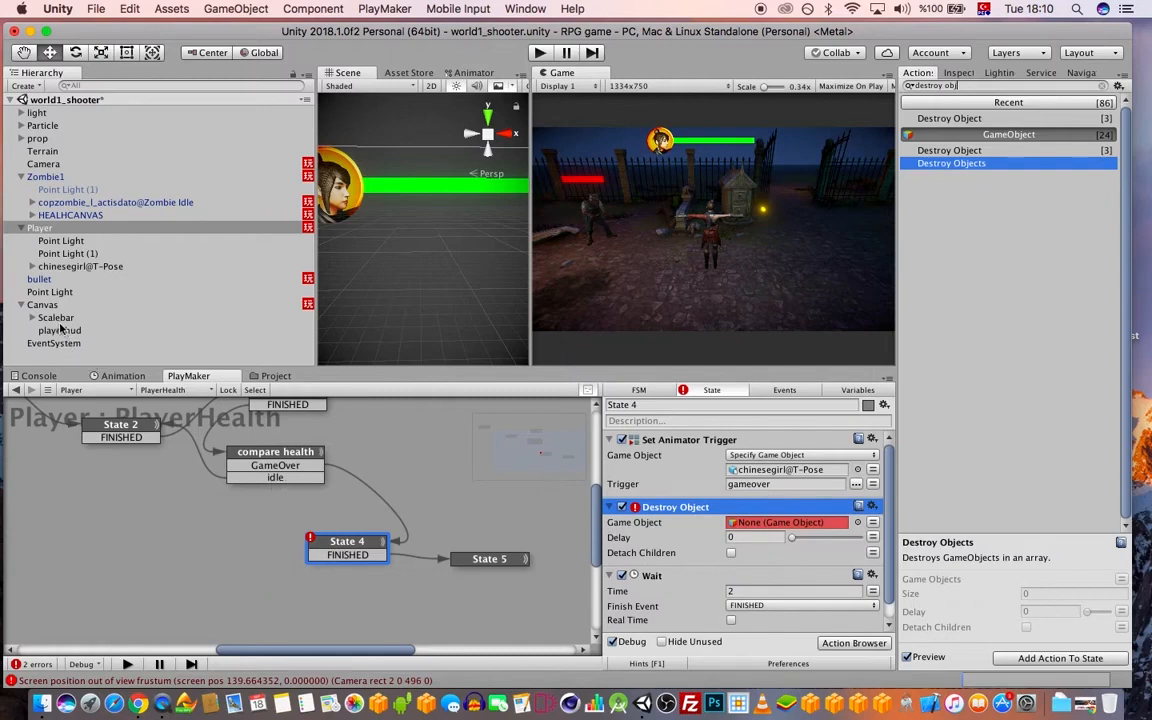
drag(55, 320, 765, 527)
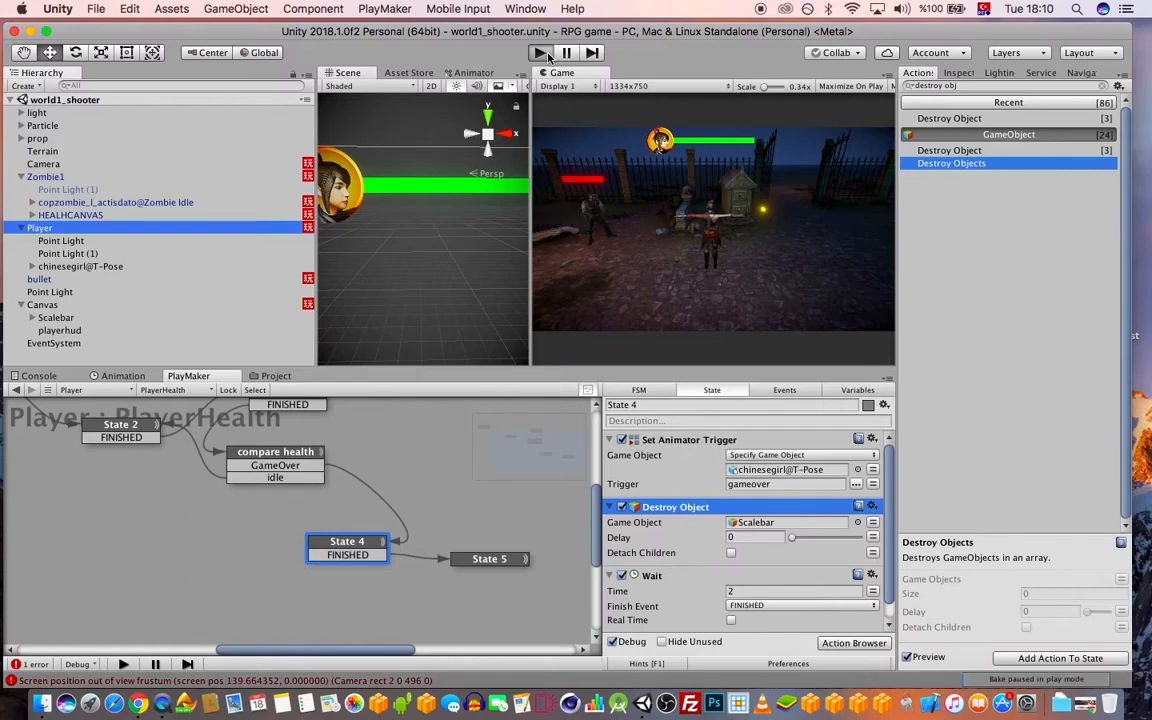
click(547, 55)
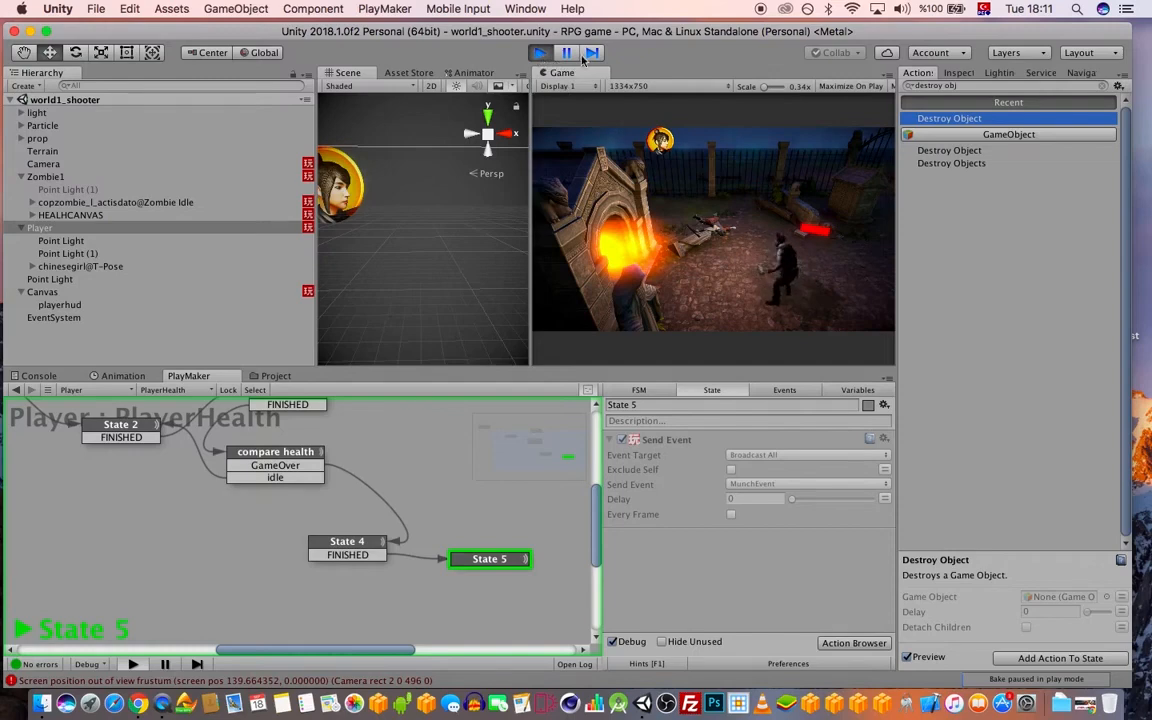
click(546, 52)
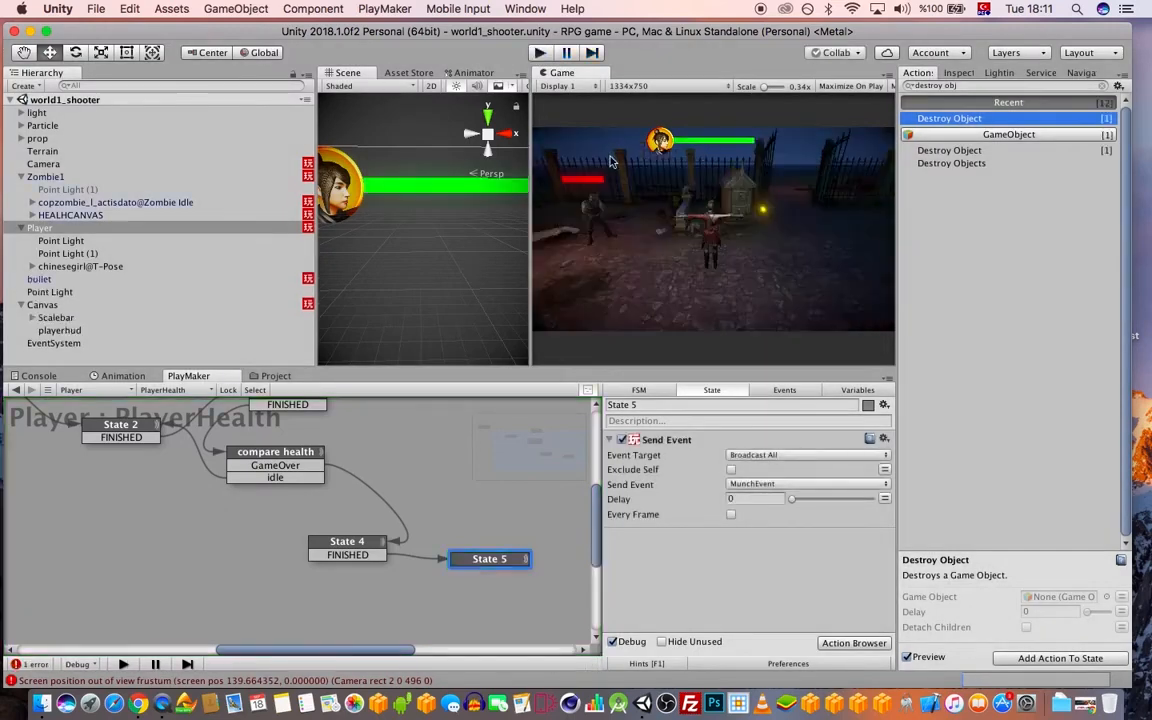
scroll(391, 237, down, 6)
middle_drag(405, 290, 478, 135)
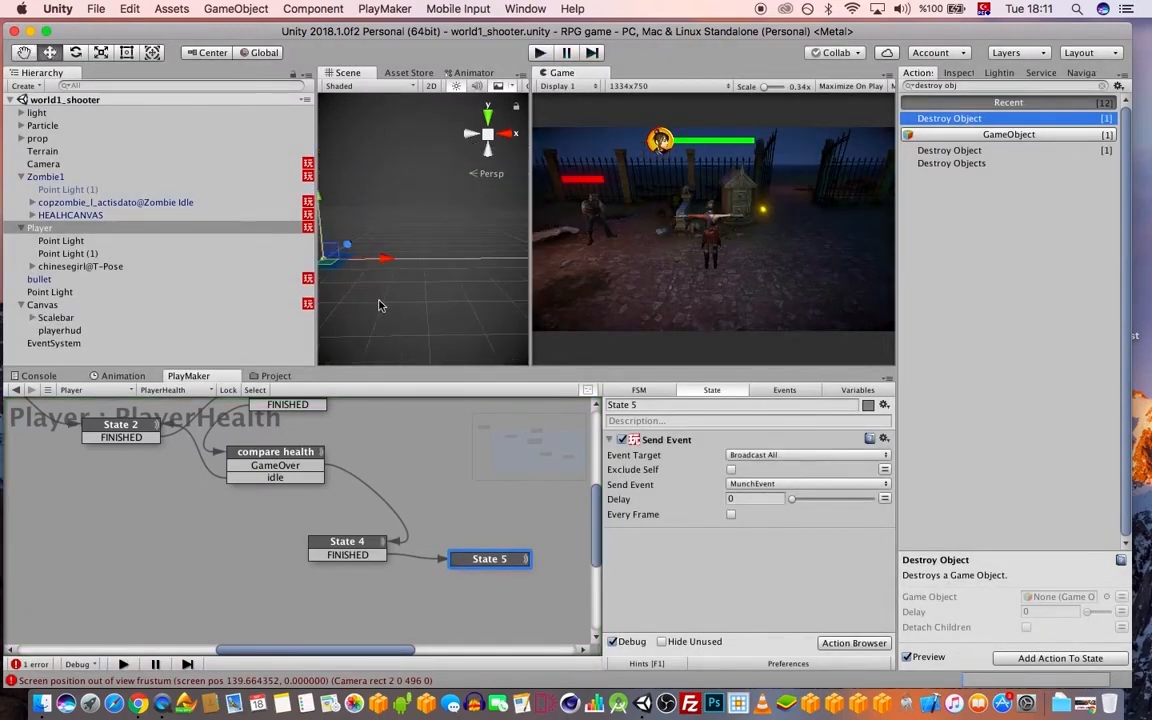
middle_drag(380, 305, 427, 287)
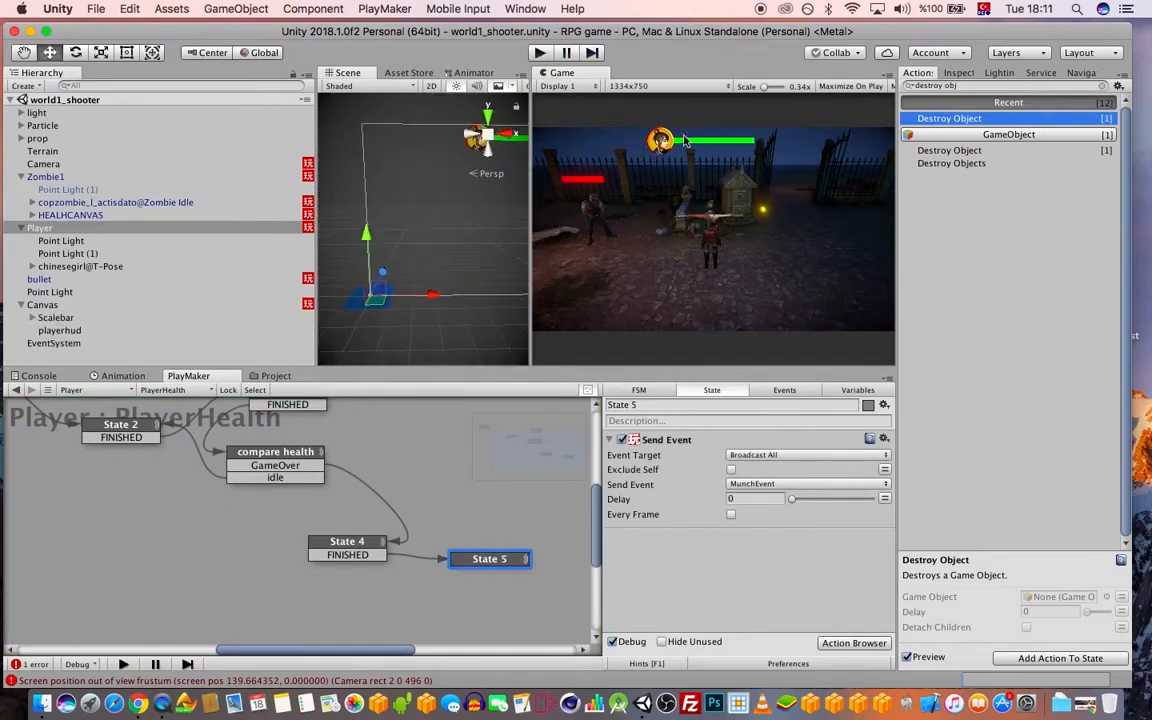
middle_drag(358, 270, 376, 256)
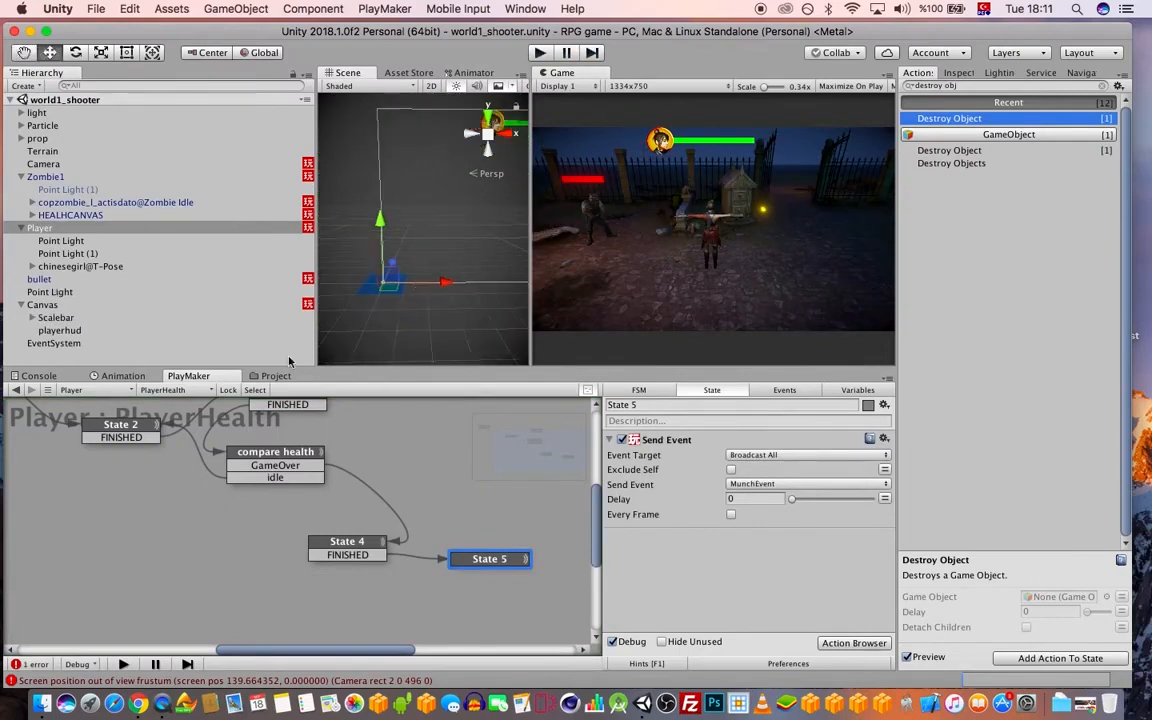
click(26, 230)
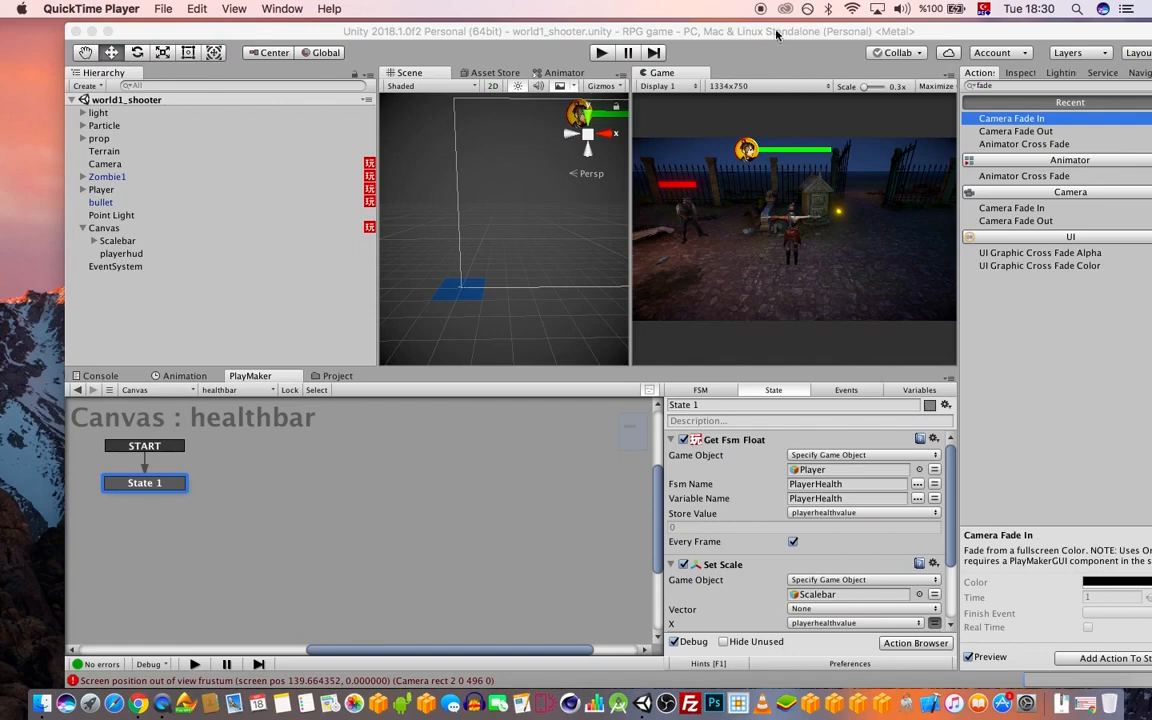
- Revisit the Player's PlayerHealth FSM and review the actions of States 4 and 5
mouse_move(776, 34)
mouse_down()
mouse_move(741, 34)
mouse_move(761, 35)
mouse_up()
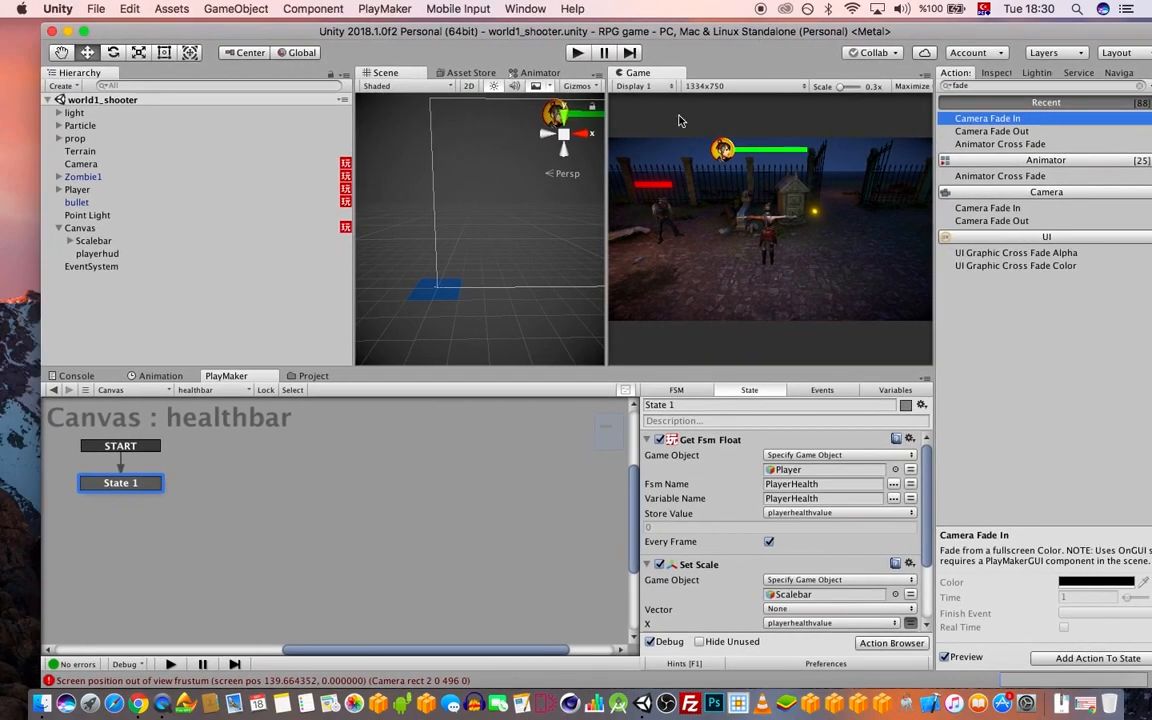
click(77, 189)
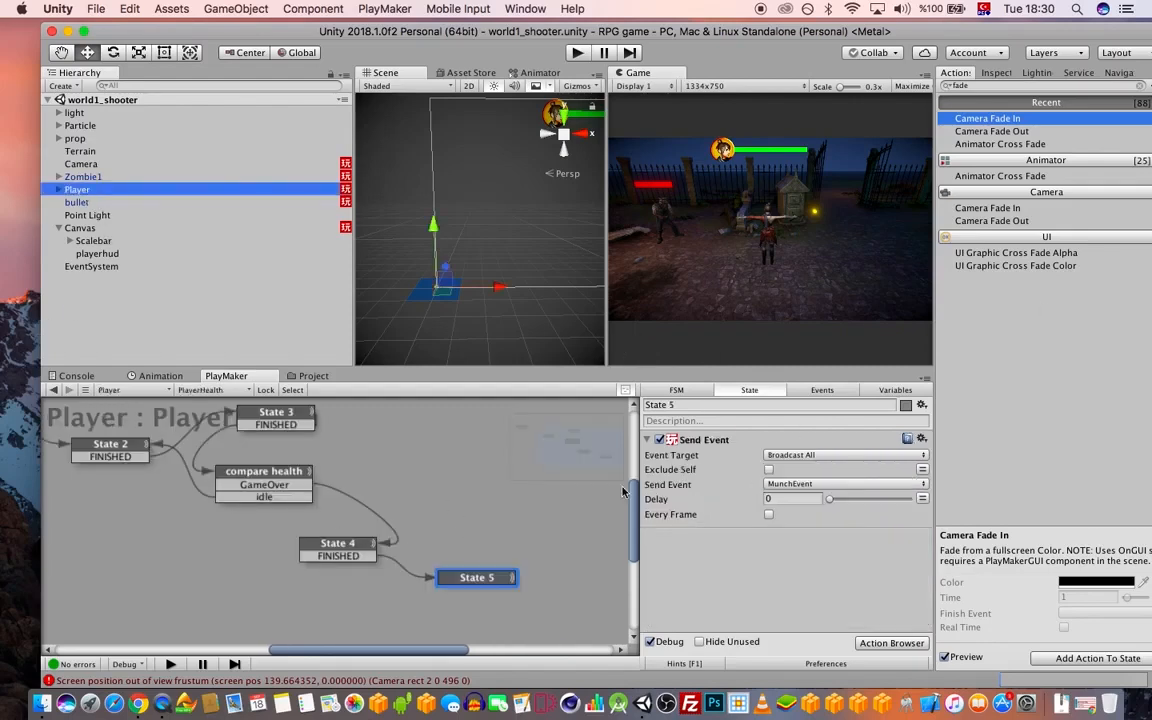
click(340, 548)
click(455, 577)
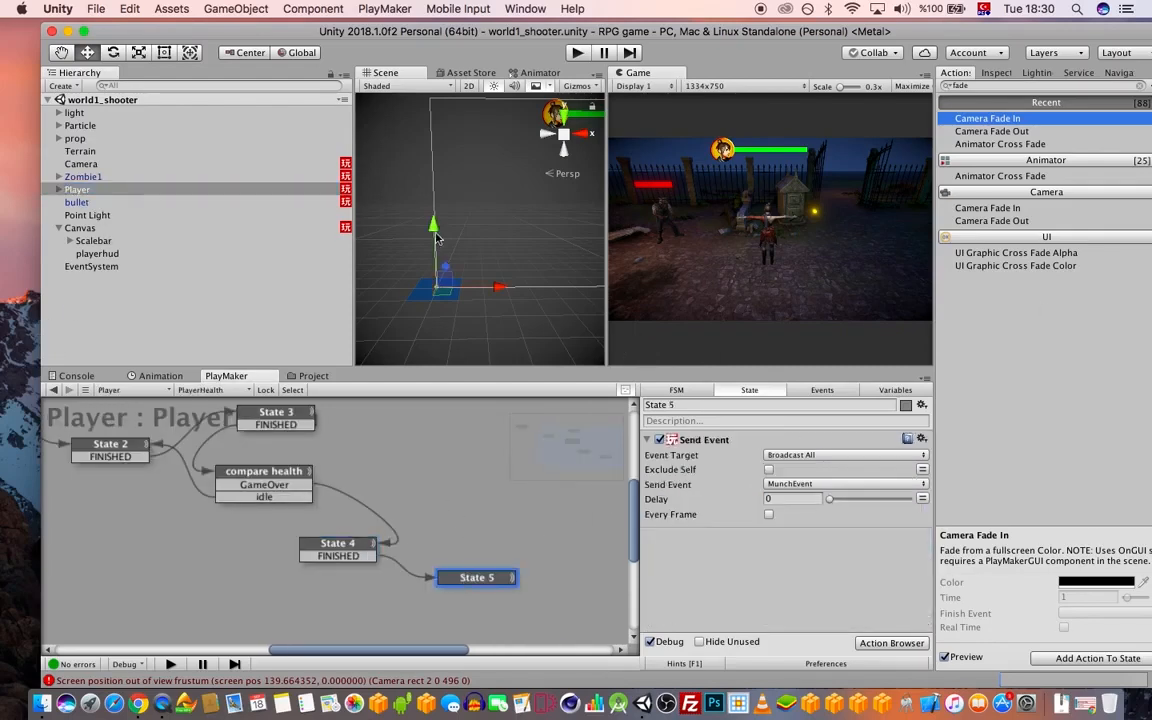
scroll(438, 314, up, 5)
scroll(430, 291, down, 7)
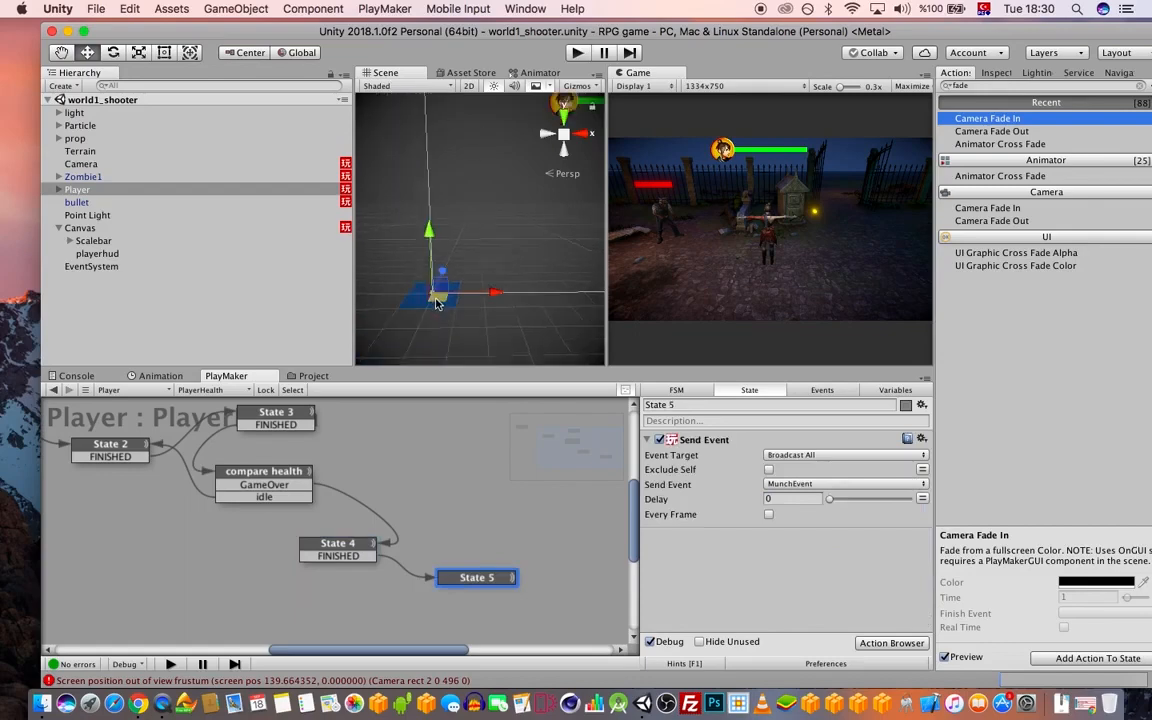
- Switch to the Project view showing the Assets > Textures folder
middle_drag(472, 257, 437, 267)
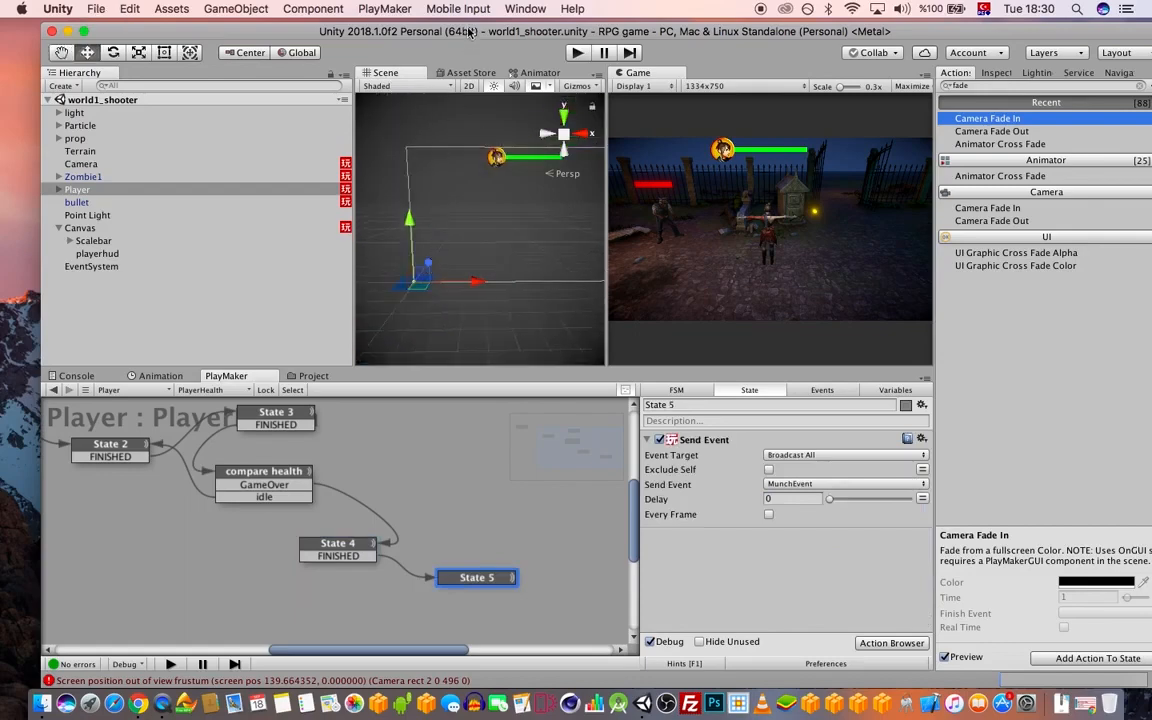
drag(470, 32, 448, 34)
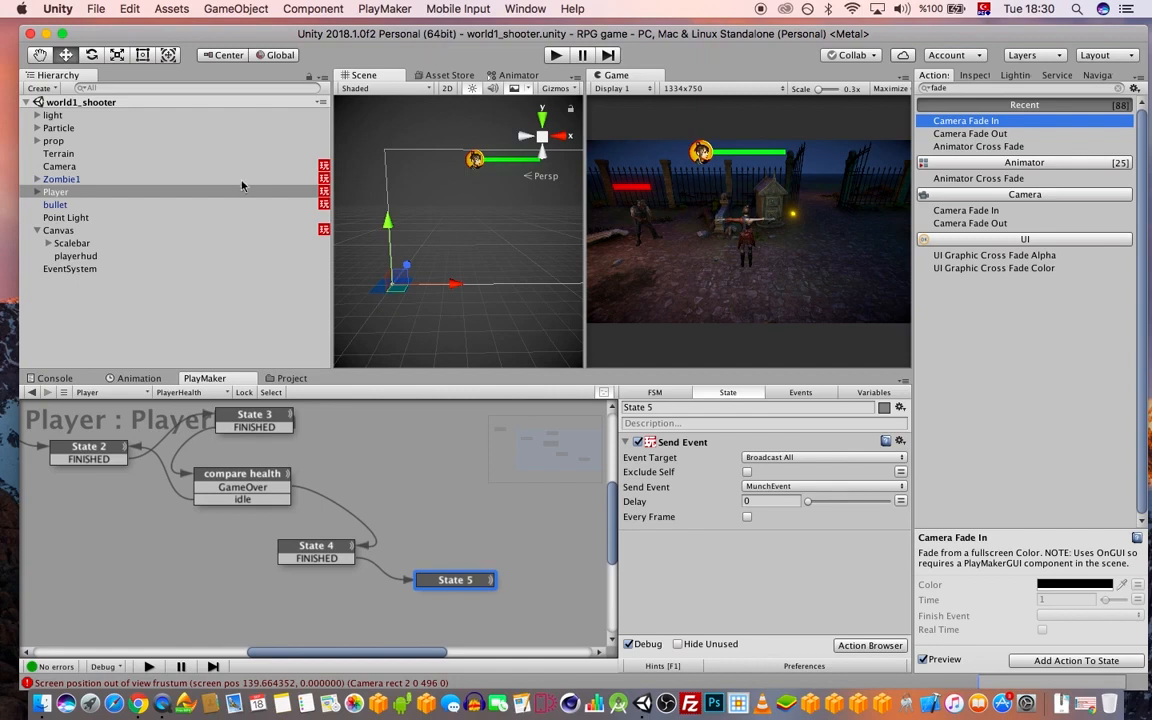
click(280, 382)
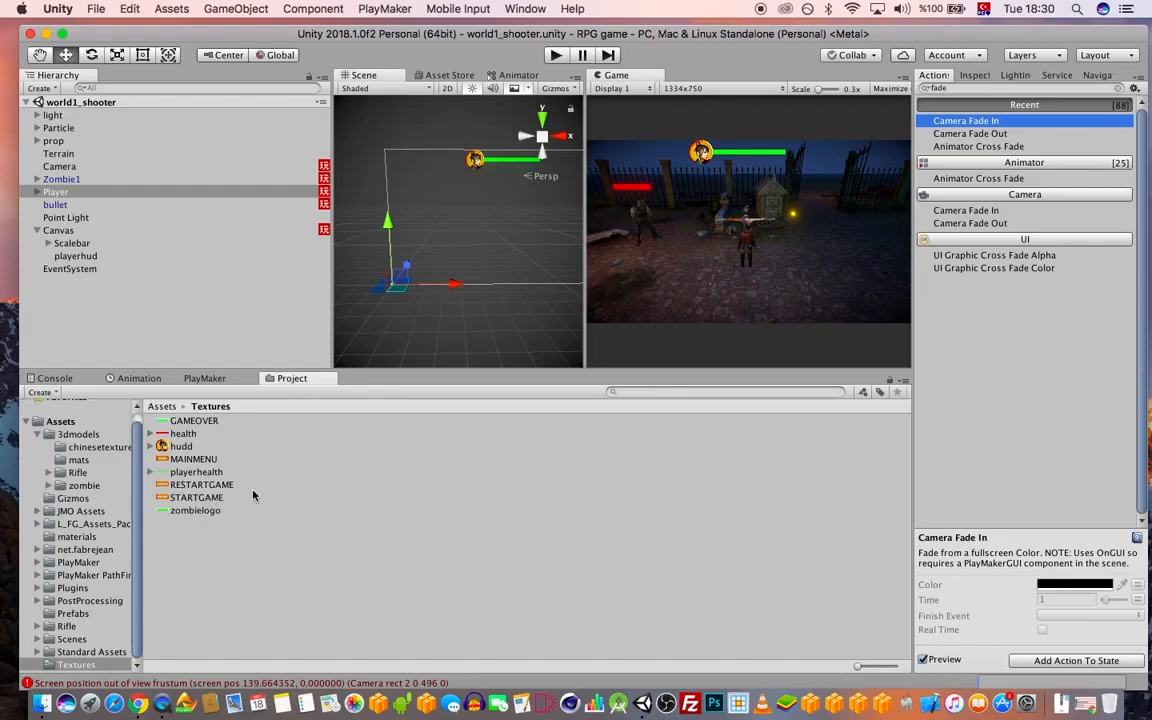
- Set MAINMENU, RESTARTGAME, STARTGAME and zombielogo to Texture Type Sprite (2D and UI) and apply
click(193, 459)
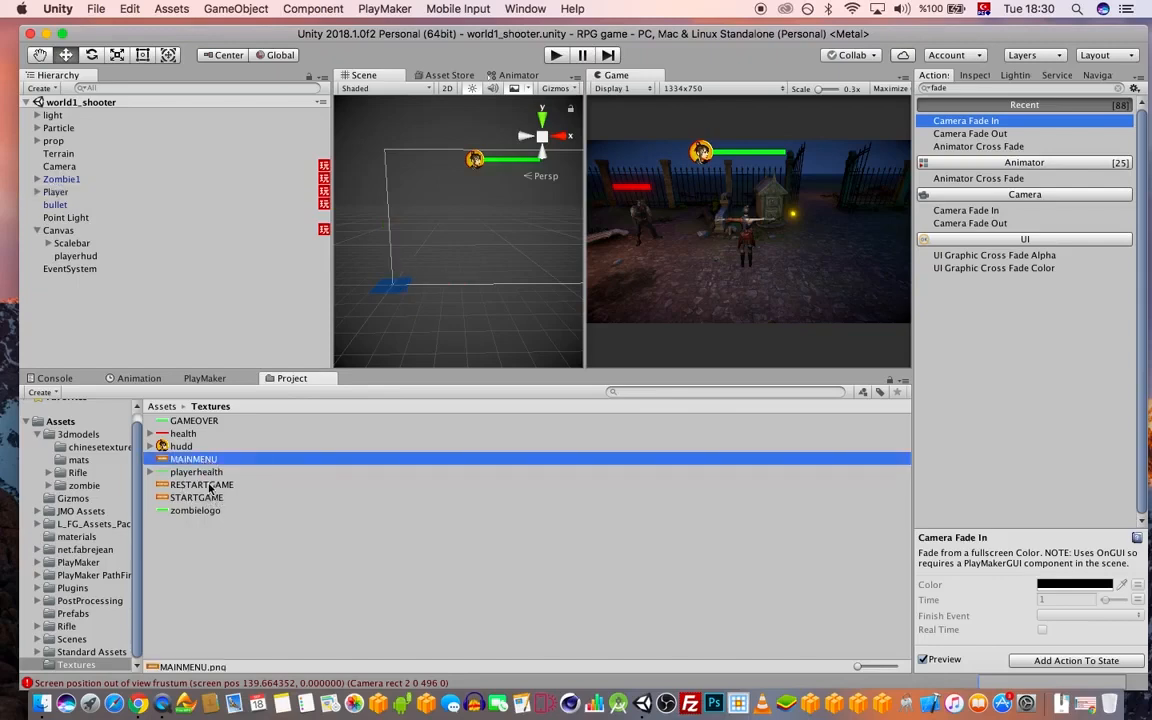
super+click(200, 485)
super+click(205, 498)
super+click(198, 511)
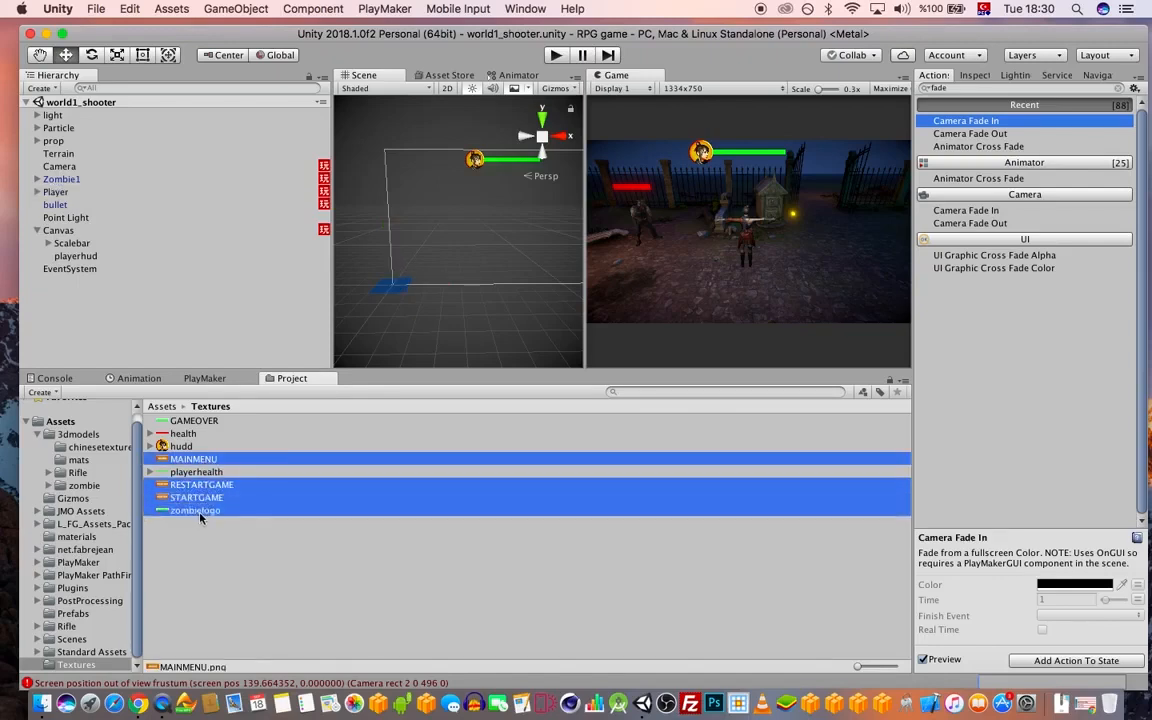
click(976, 77)
click(1048, 132)
click(1050, 172)
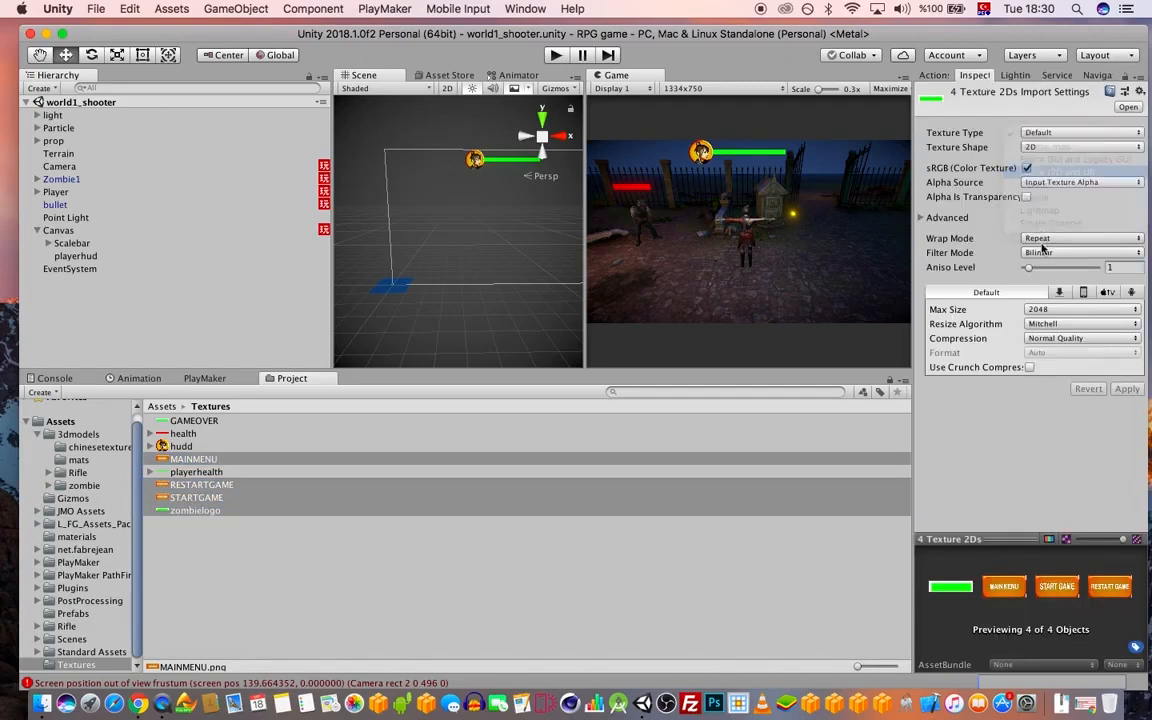
click(1127, 450)
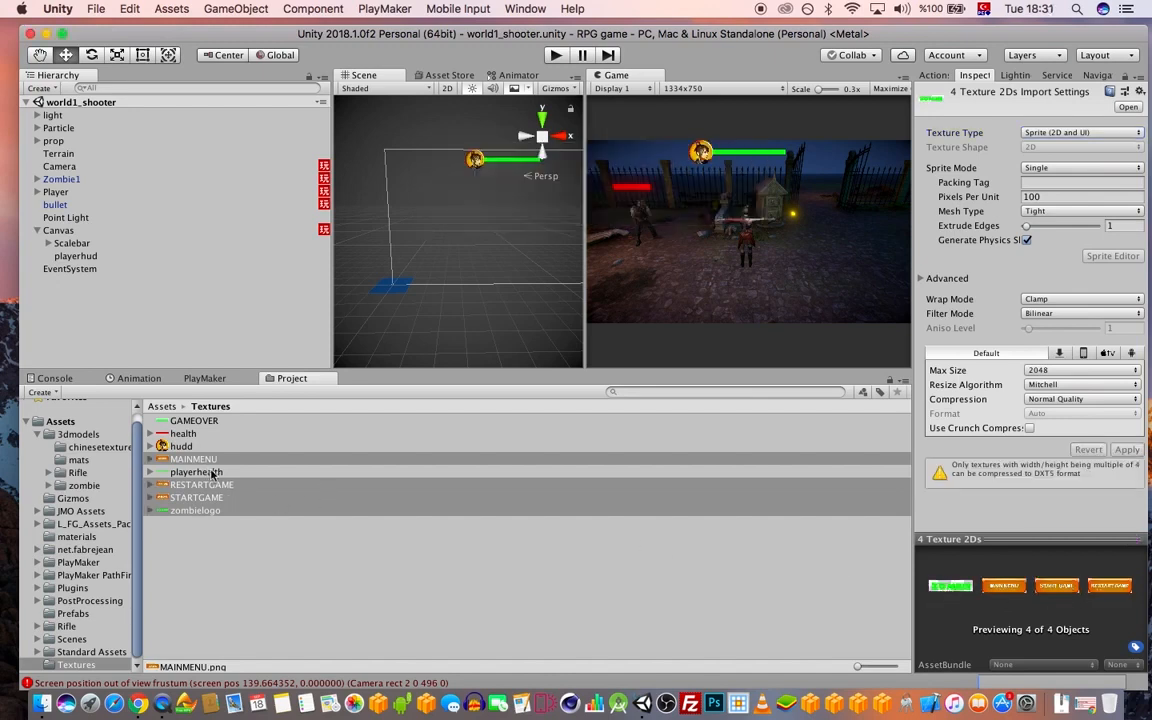
- Set the GAMEOVER texture's type to Sprite (2D and UI) as well
click(193, 420)
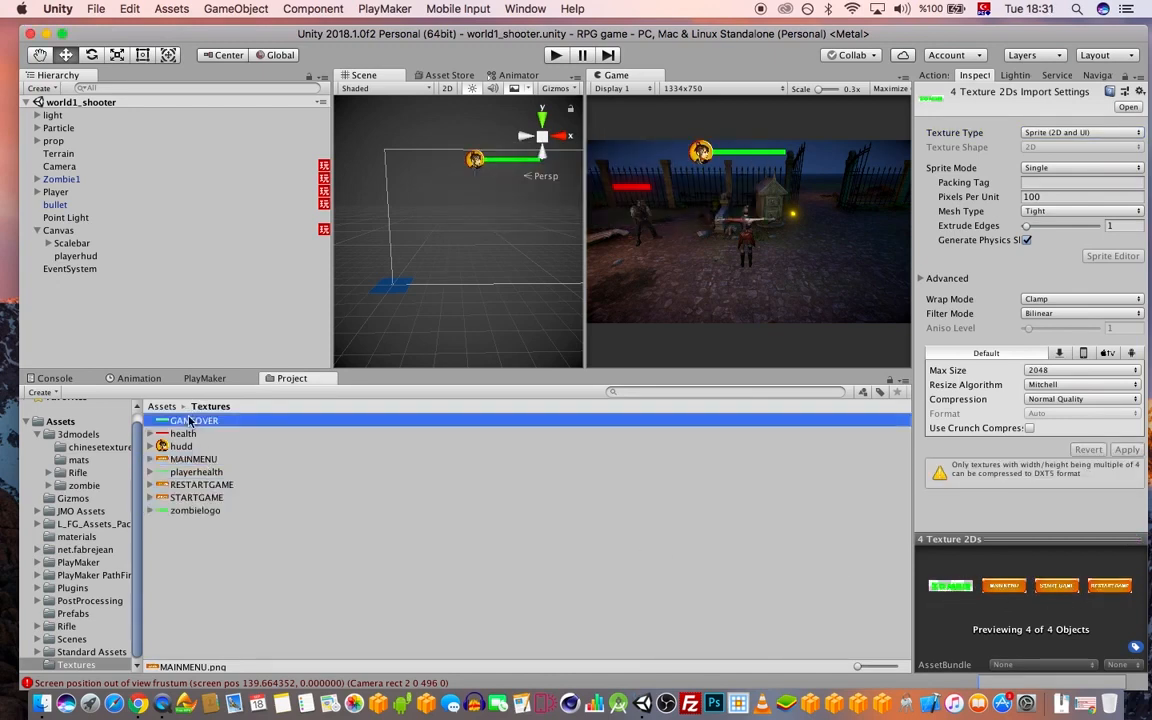
click(205, 511)
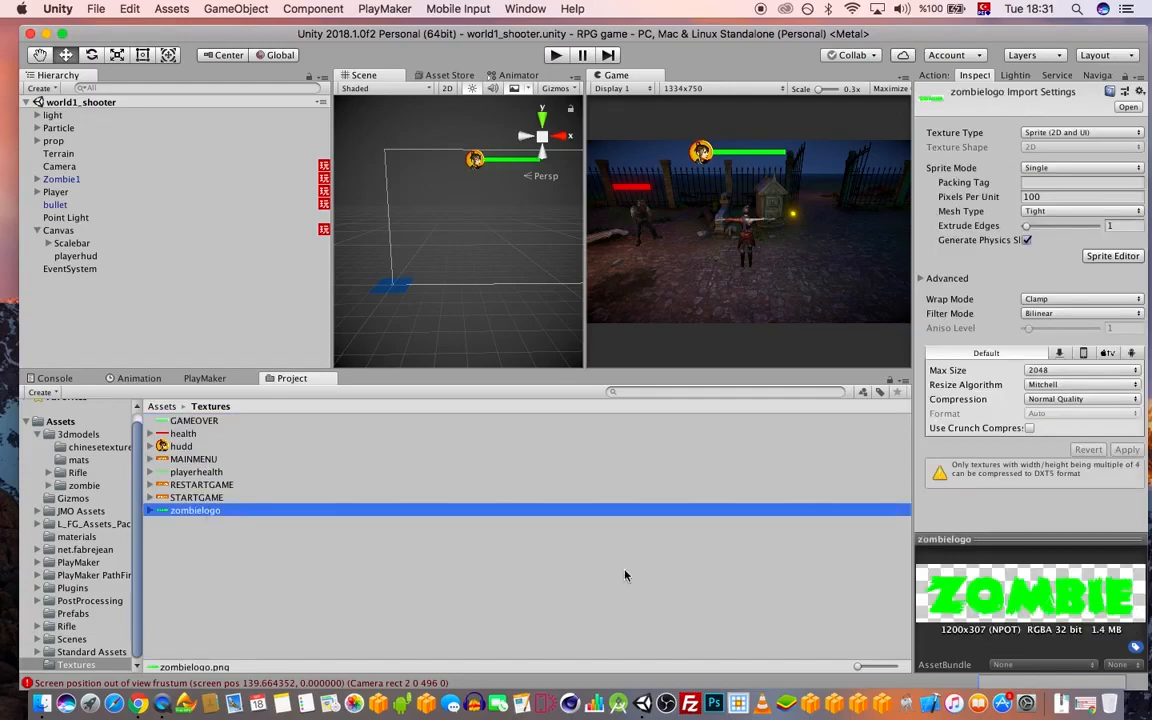
click(190, 421)
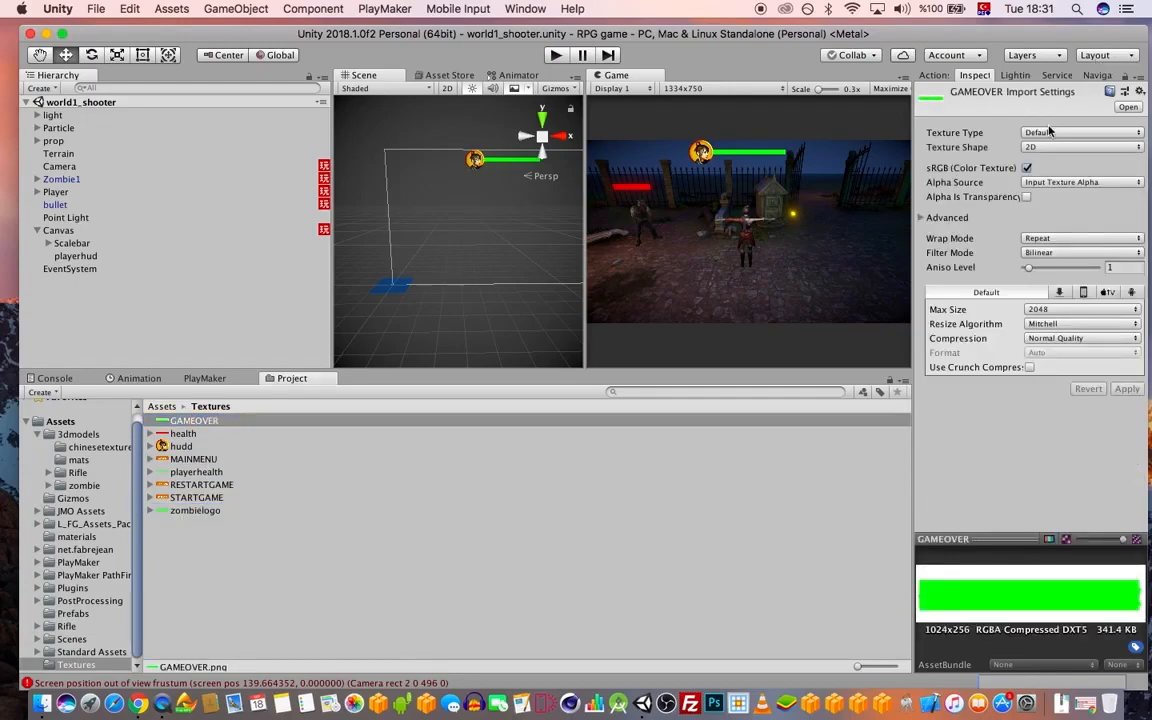
click(1080, 132)
click(1074, 176)
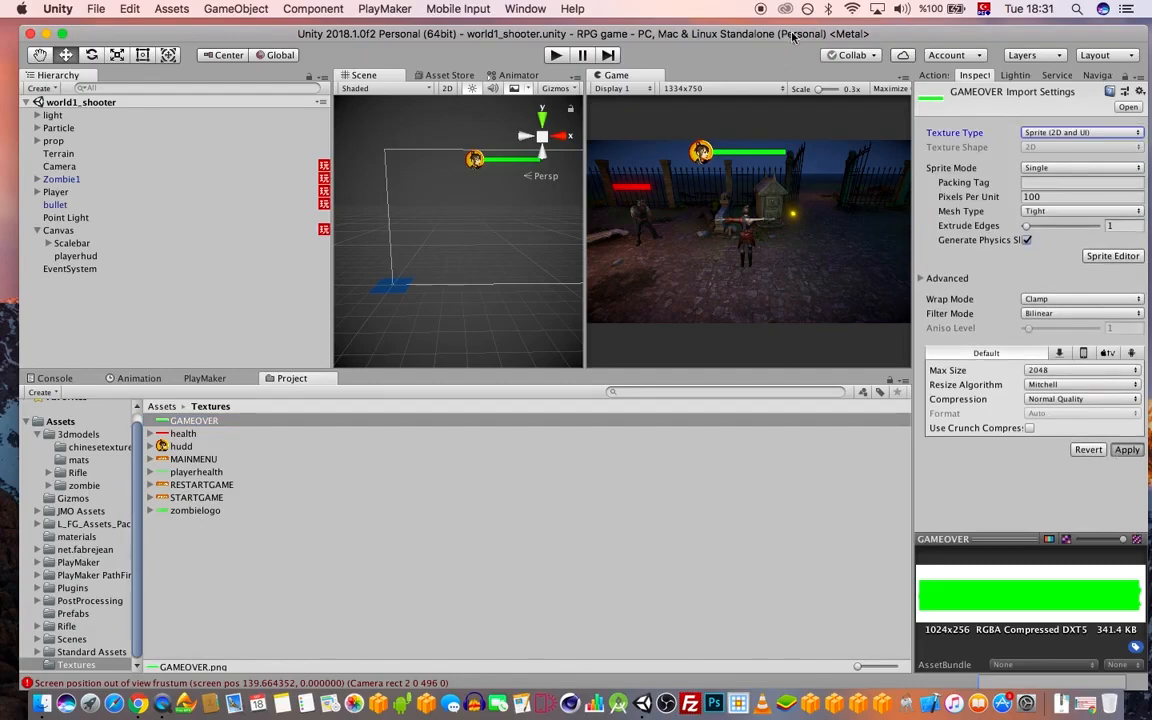
drag(794, 37, 811, 35)
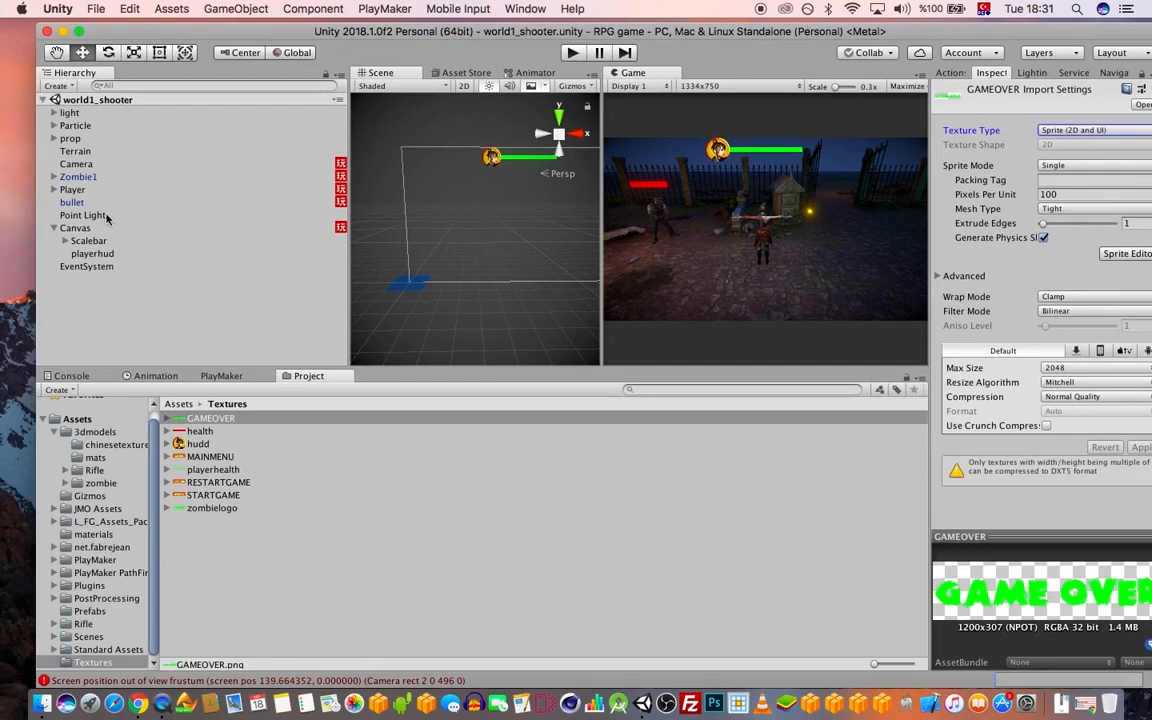
- Add a UI Image under Canvas and colour it black
right_click(76, 228)
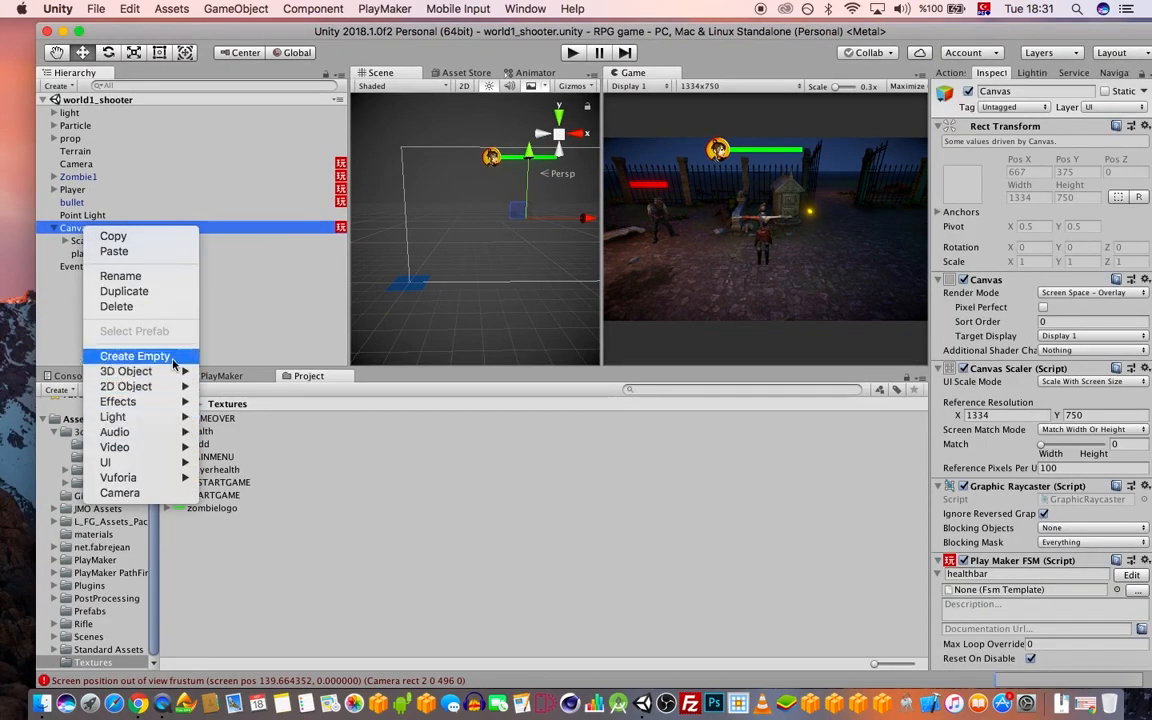
mouse_move(170, 462)
click(238, 478)
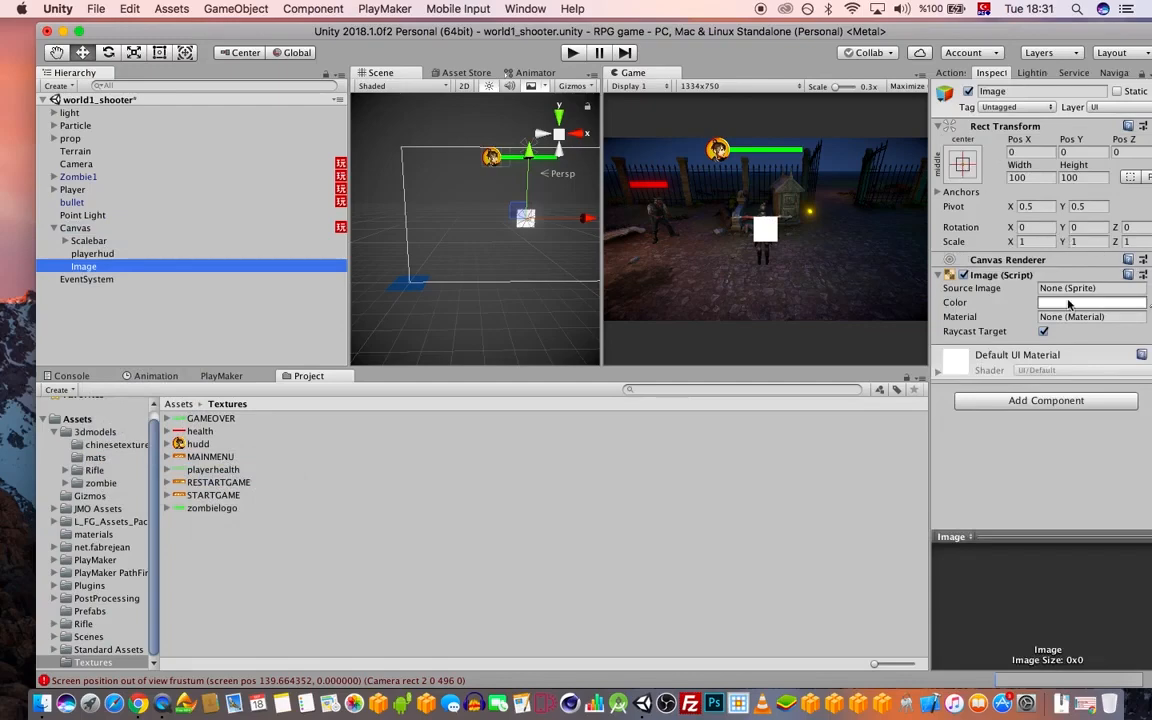
click(1090, 302)
click(840, 397)
click(797, 223)
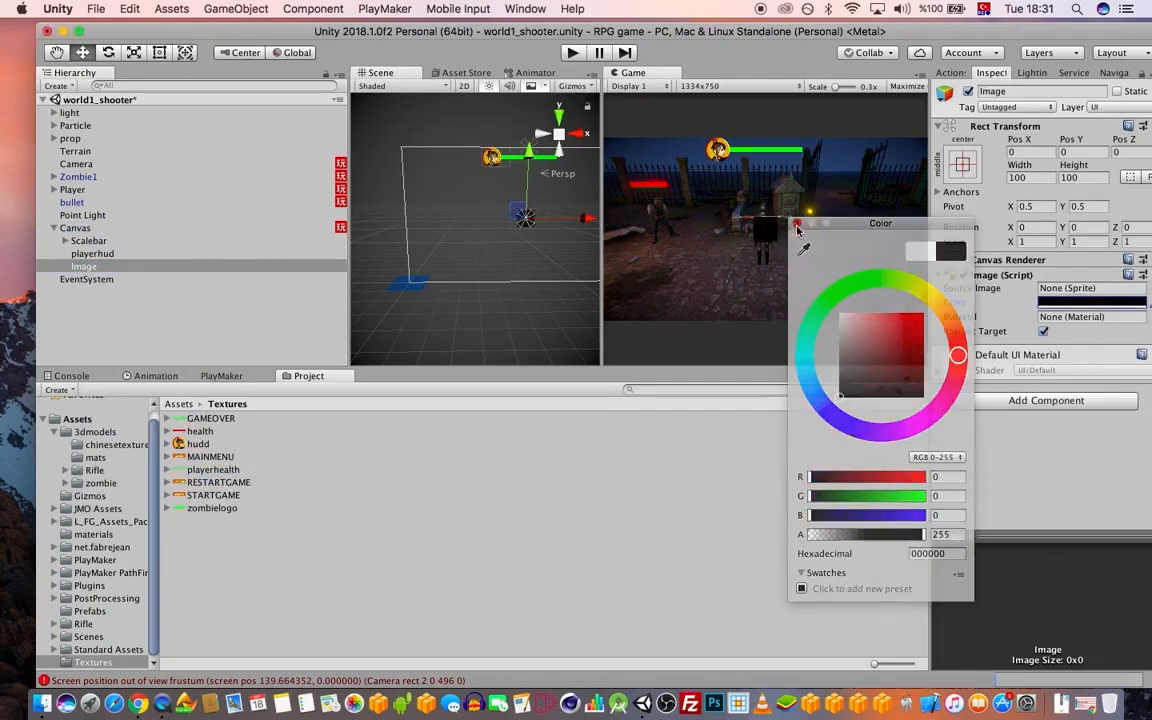
- Scale the black image to X 15, Y 10 and lower its alpha to about 214
click(1024, 242)
text(0)
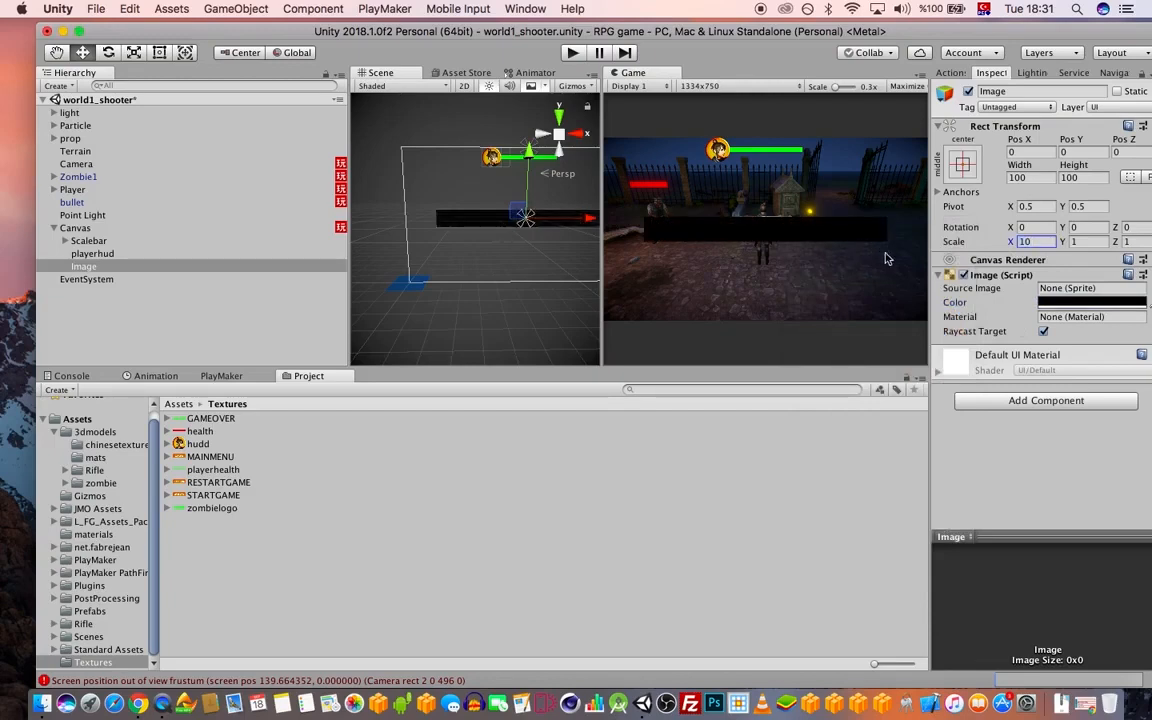
text(15)
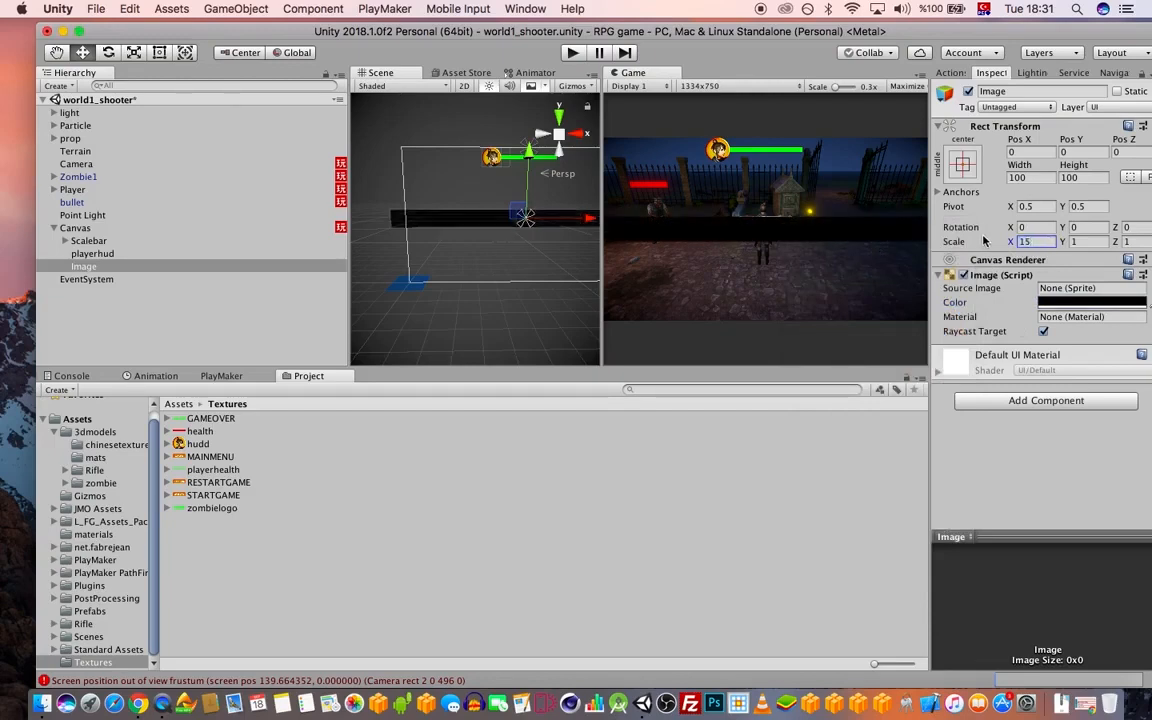
key(Tab)
text(10)
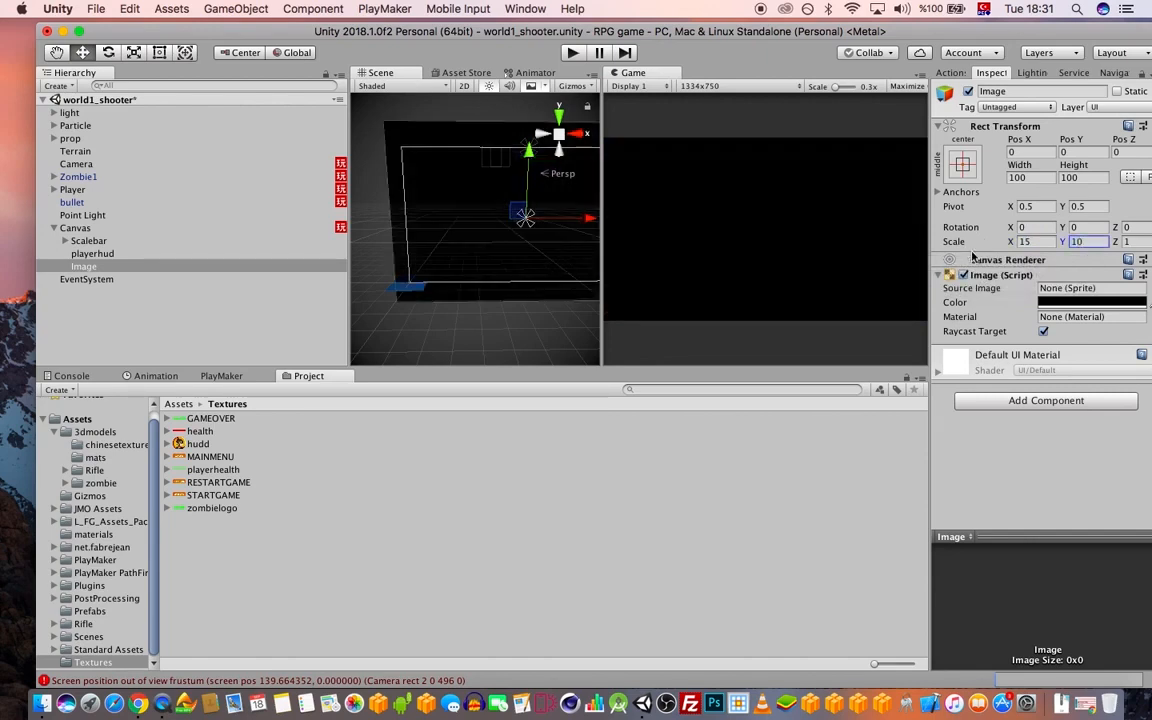
click(1083, 318)
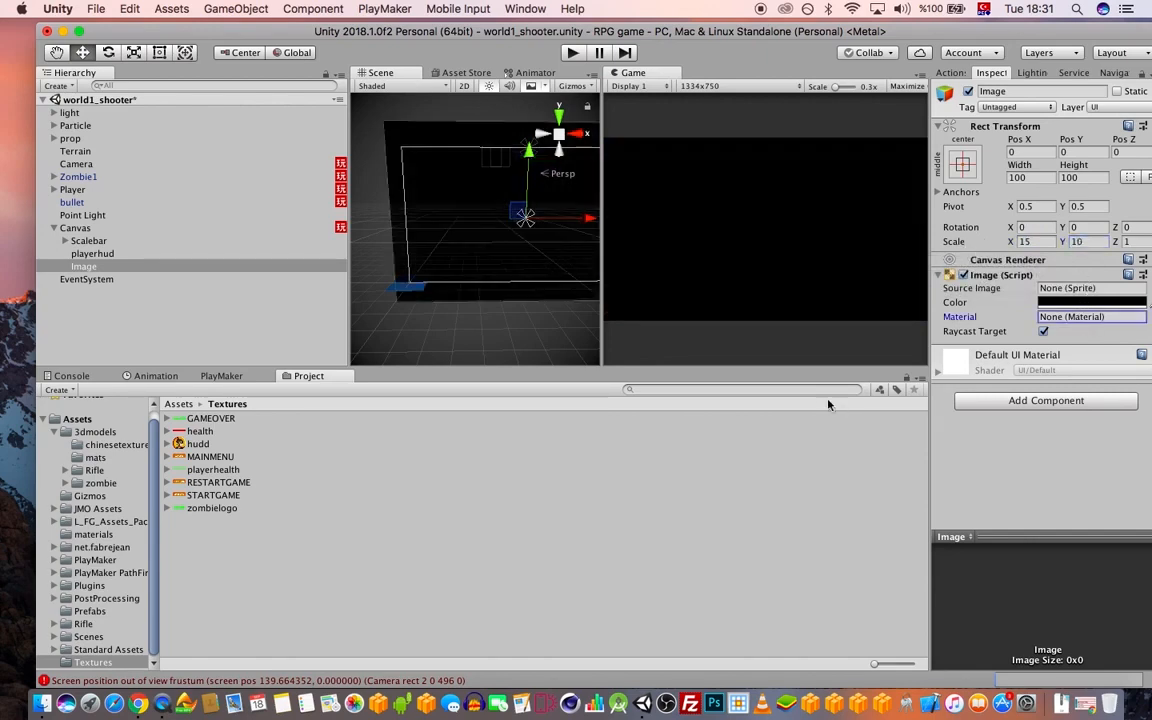
drag(992, 32, 943, 32)
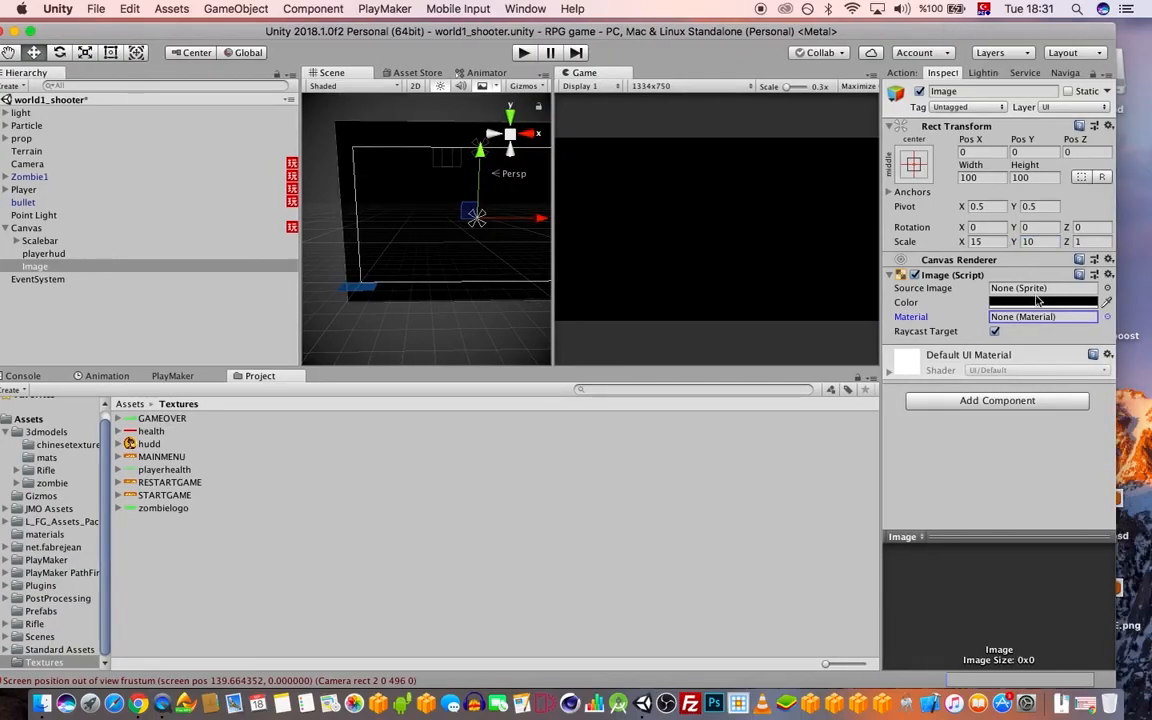
click(1039, 307)
mouse_move(924, 535)
mouse_down()
mouse_move(871, 538)
mouse_move(918, 540)
mouse_move(906, 550)
mouse_up()
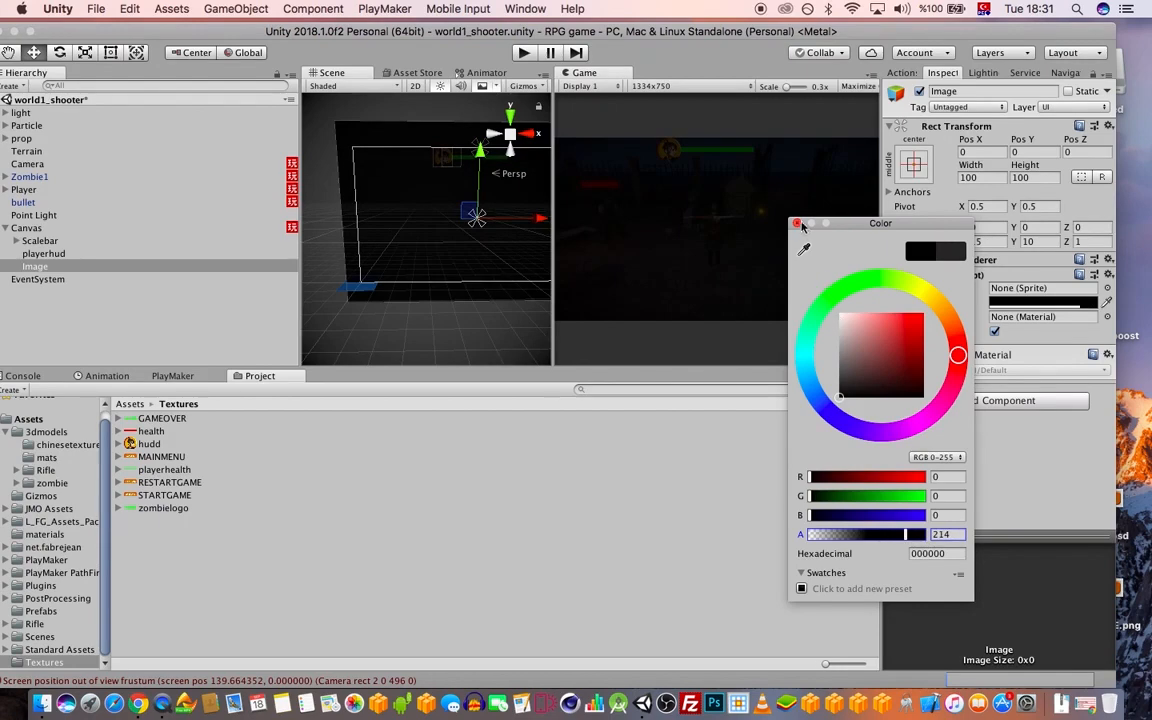
click(721, 206)
- Rename the new image to BLACK
drag(482, 44, 510, 42)
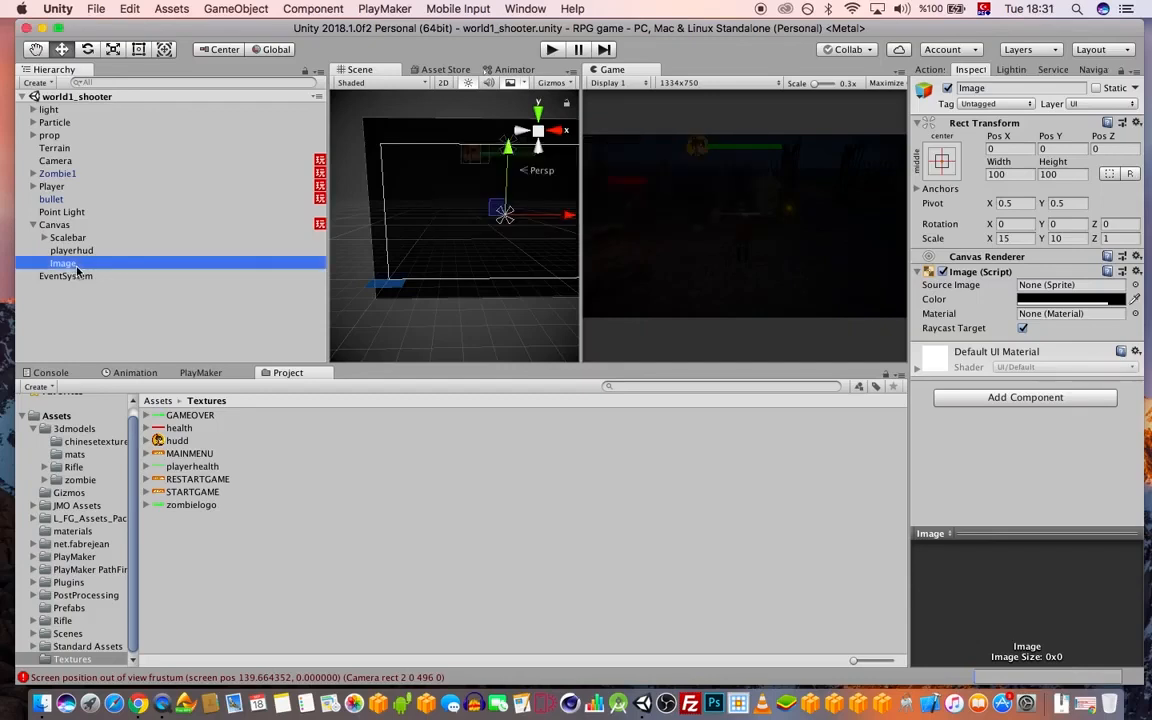
key(Return)
text(BLACK)
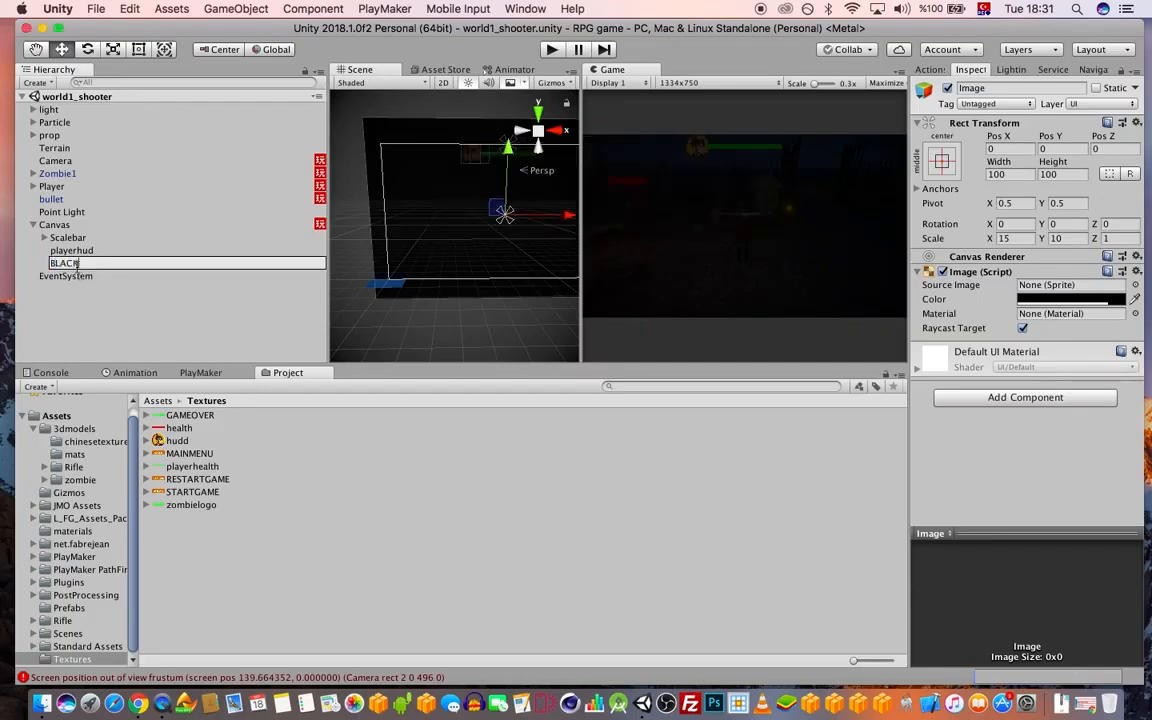
key(Return)
click(55, 224)
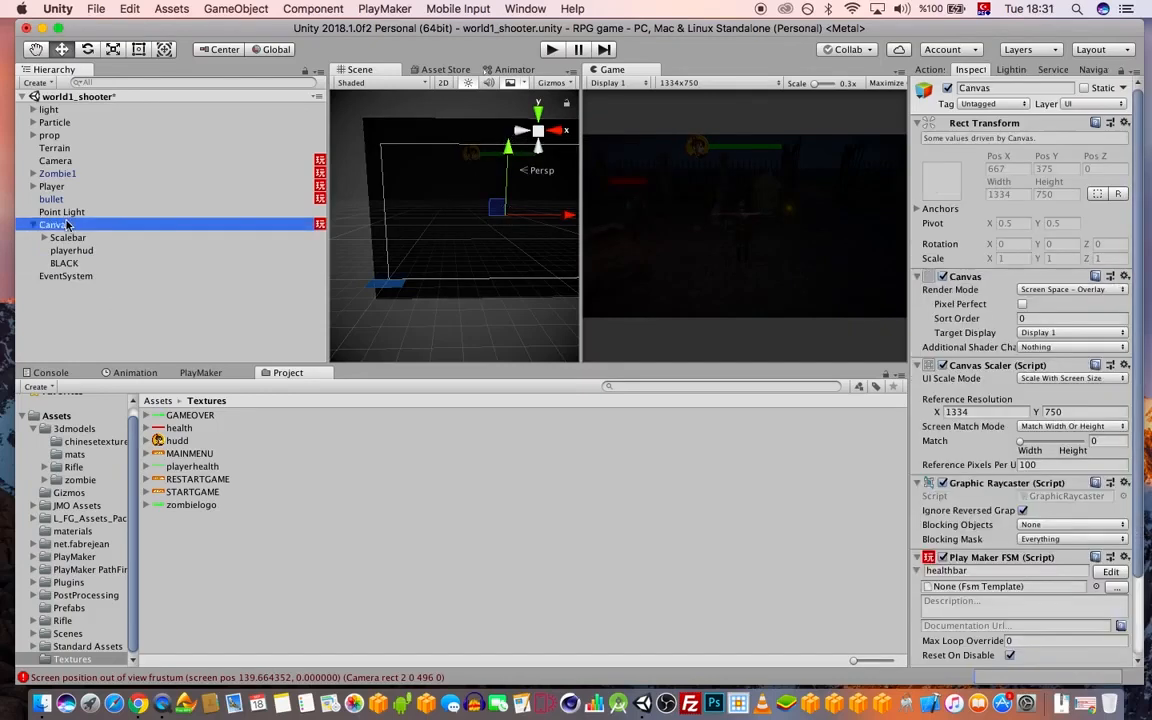
- Add a second UI Image under Canvas with the GAMEOVER sprite, found by searching 'GAME', as Source Image
right_click(62, 224)
mouse_move(155, 412)
mouse_move(146, 456)
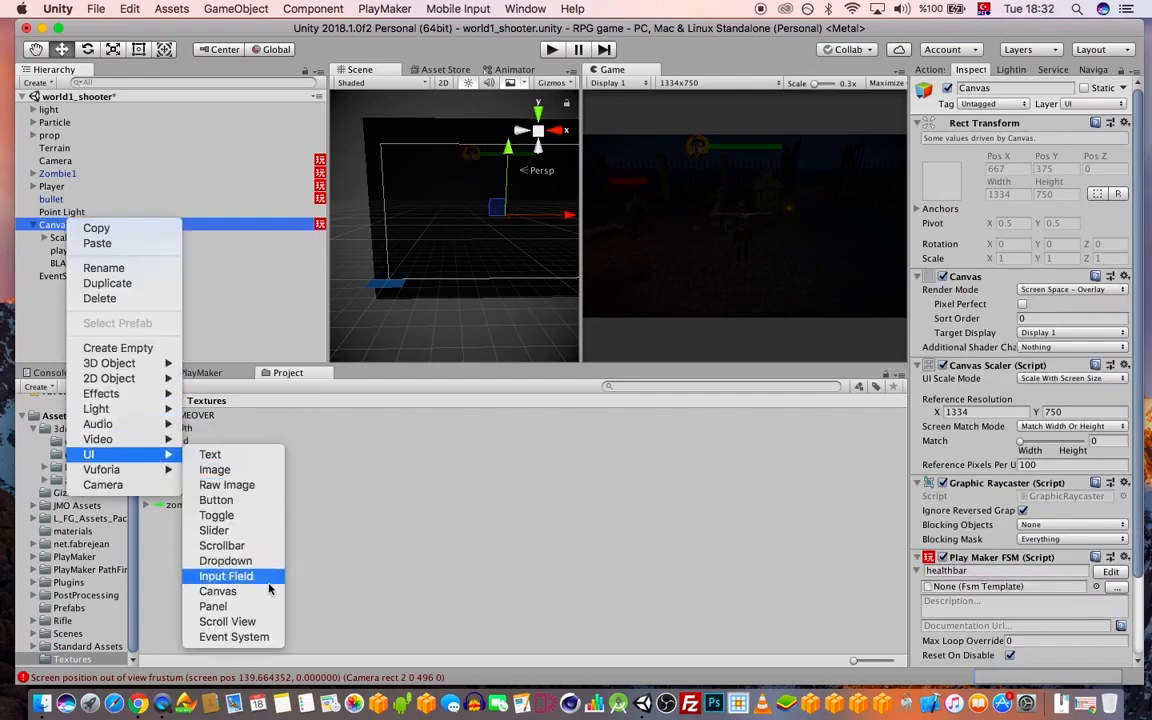
click(215, 470)
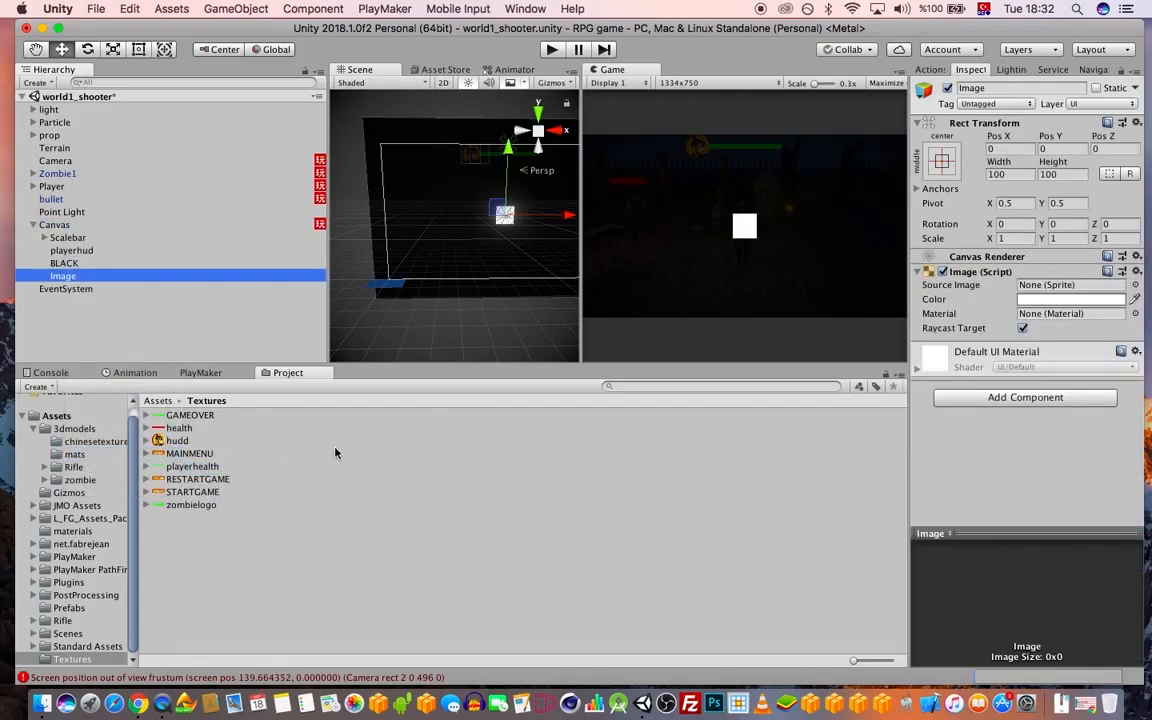
click(1134, 285)
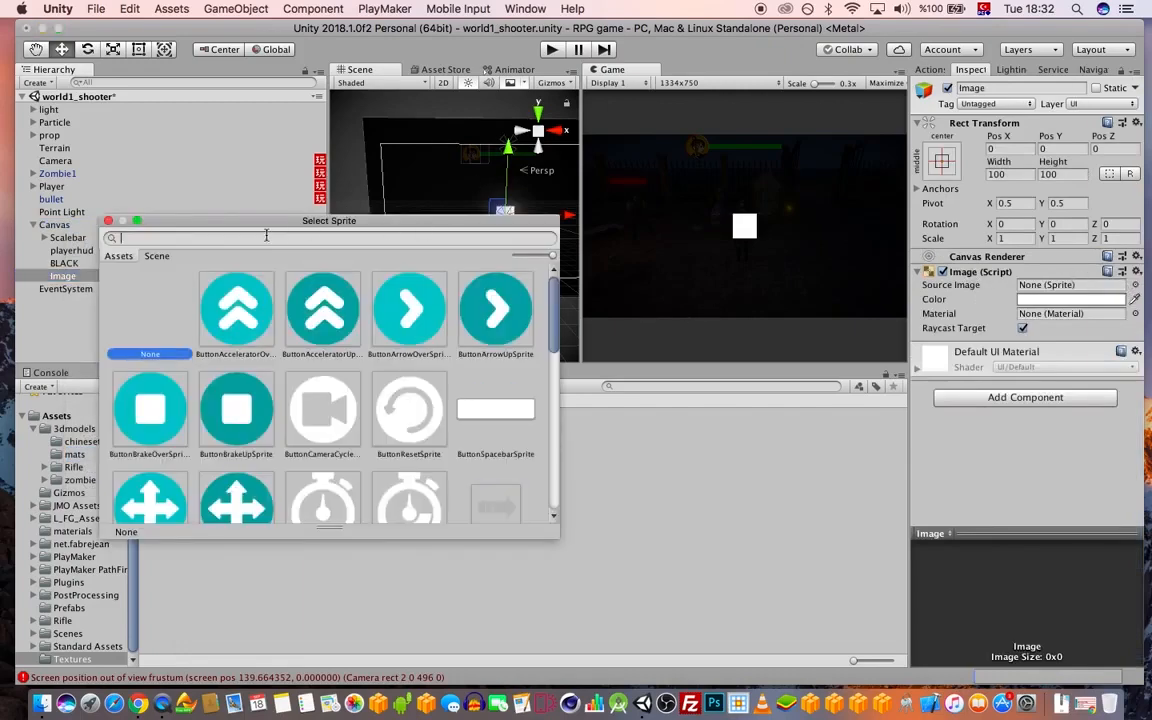
text(ZOM)
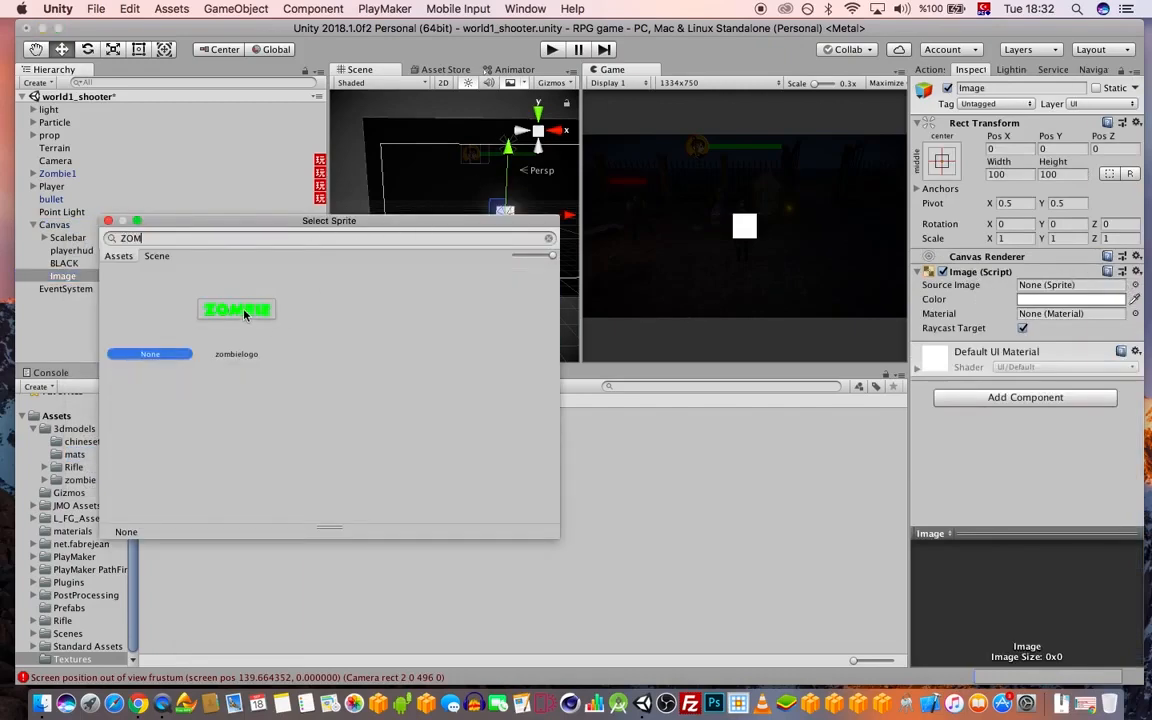
key(BackSpace)
key(BackSpace)
key(BackSpace)
text(GAME)
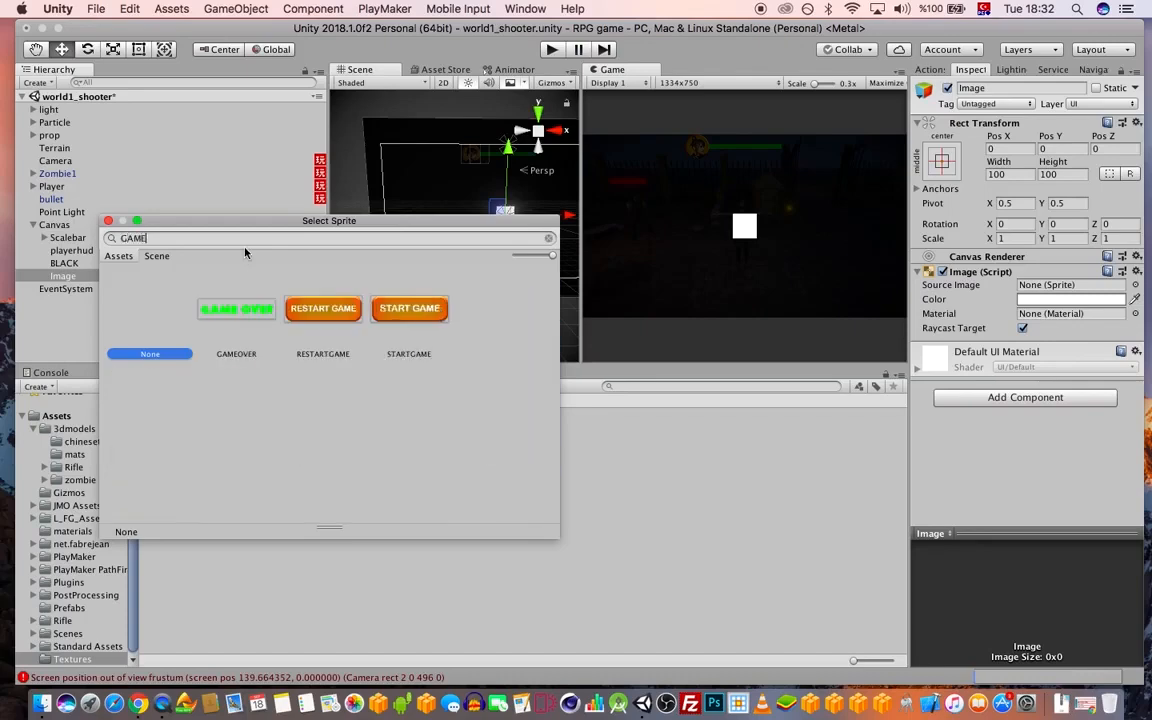
double_click(231, 310)
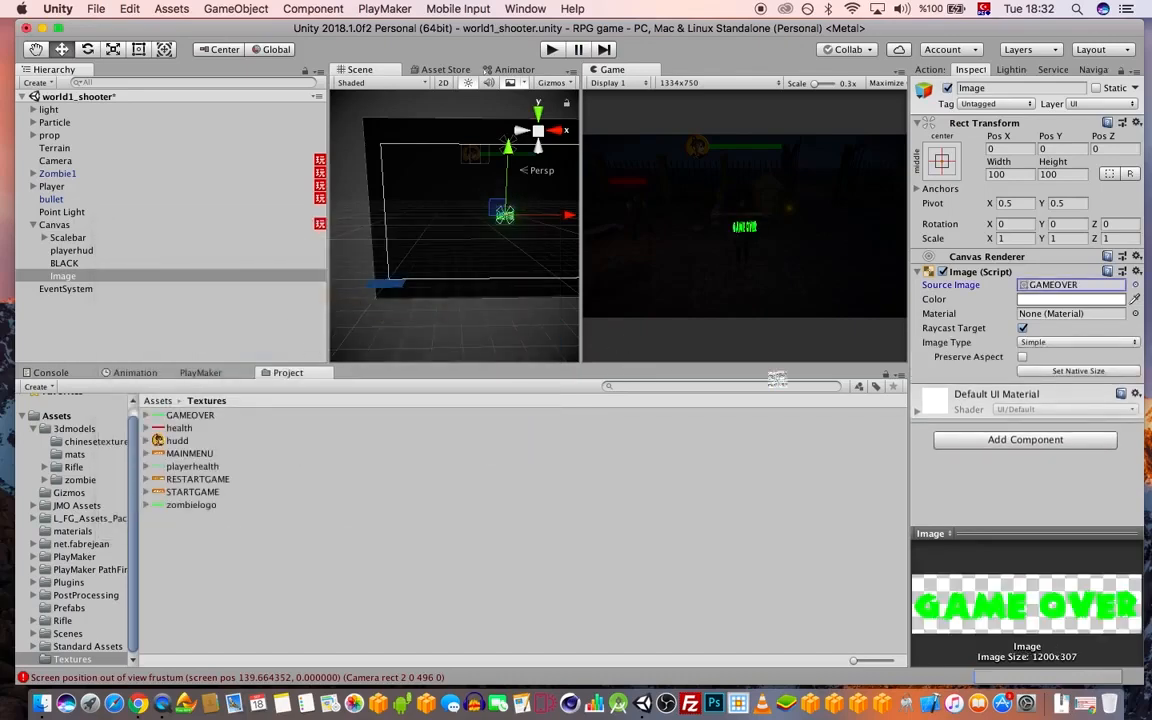
- Try several scale values on the GAME OVER image and move it up to Pos Y 118
click(1017, 239)
text(3)
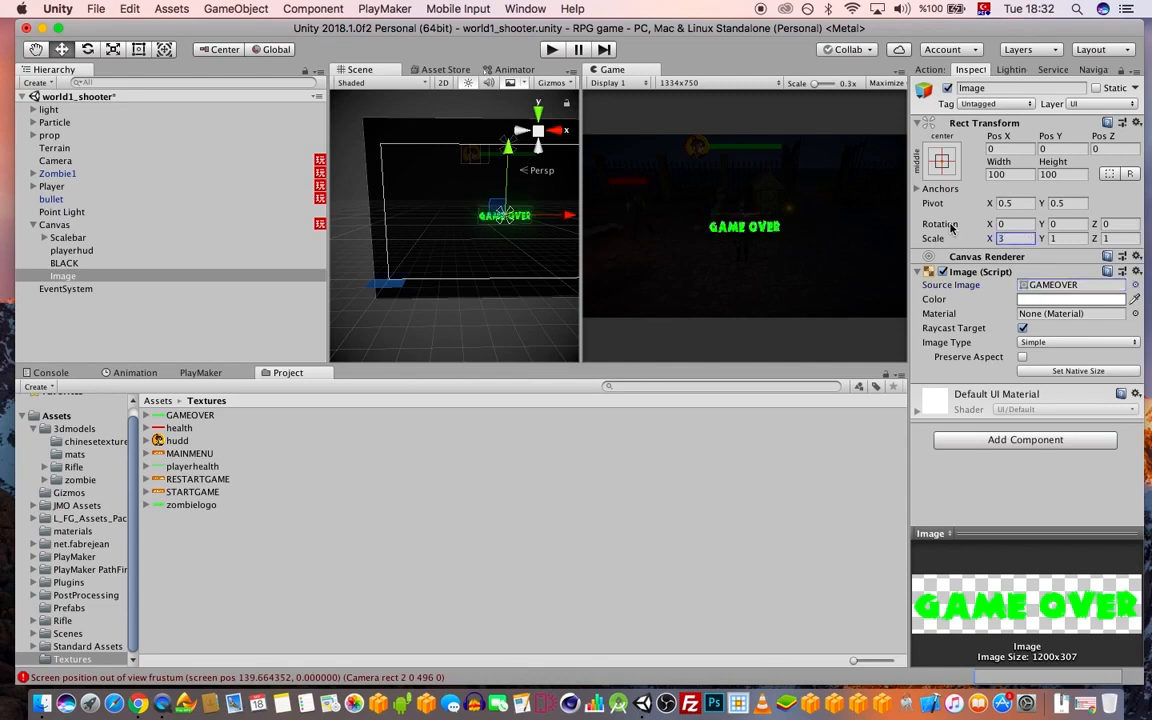
text(5)
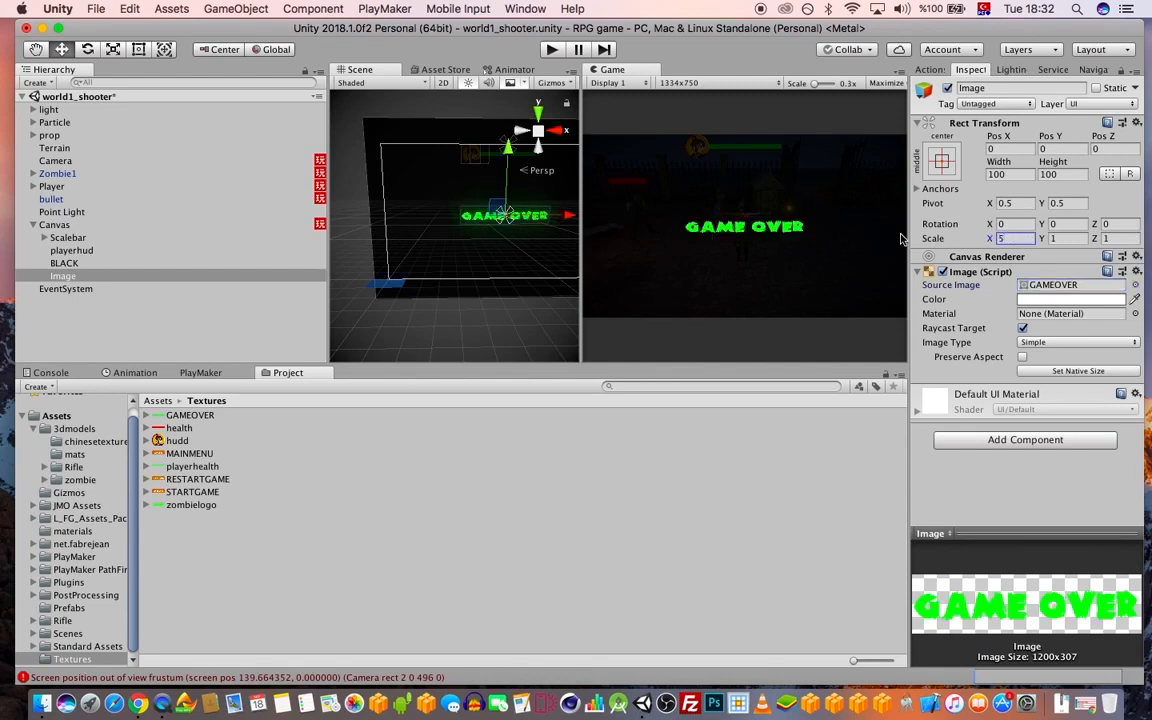
click(1062, 238)
text(3)
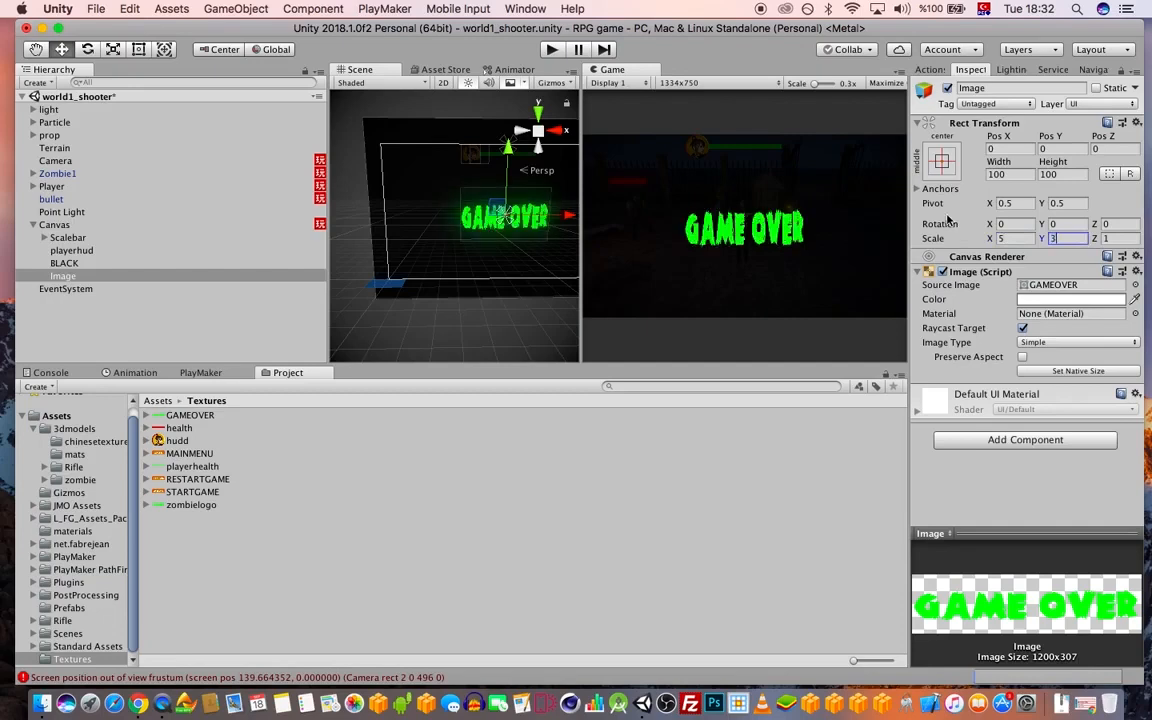
drag(1027, 240, 890, 243)
text(6)
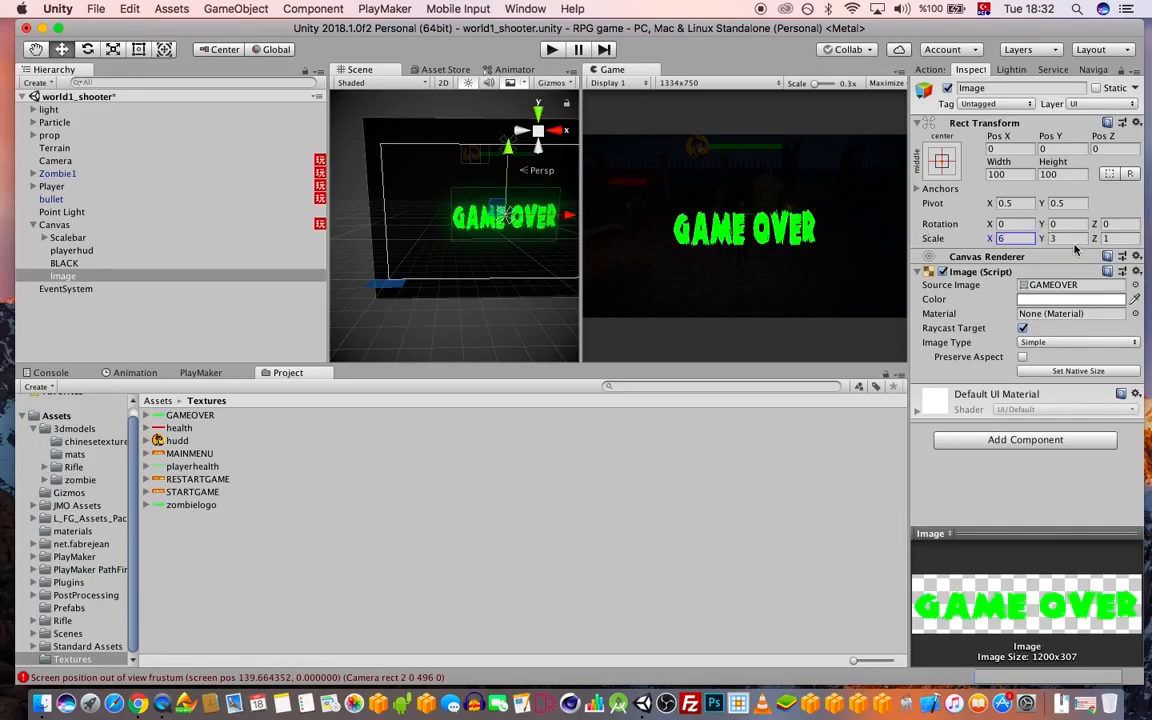
drag(1071, 242, 927, 232)
text(2)
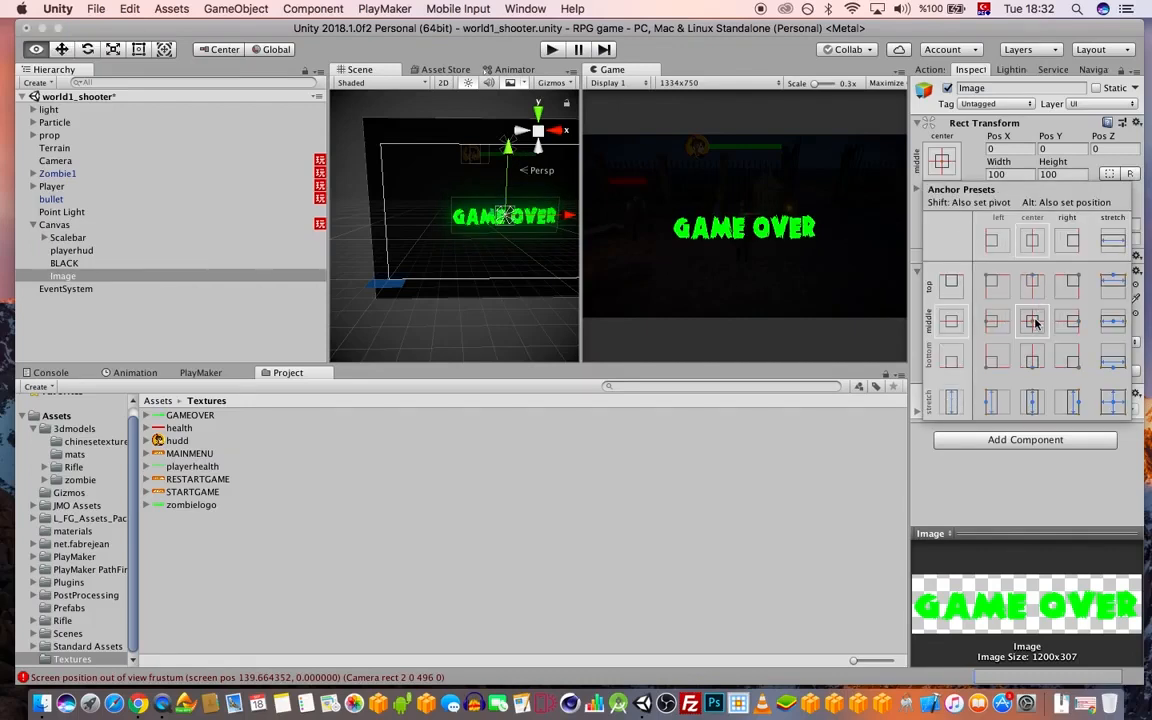
click(512, 150)
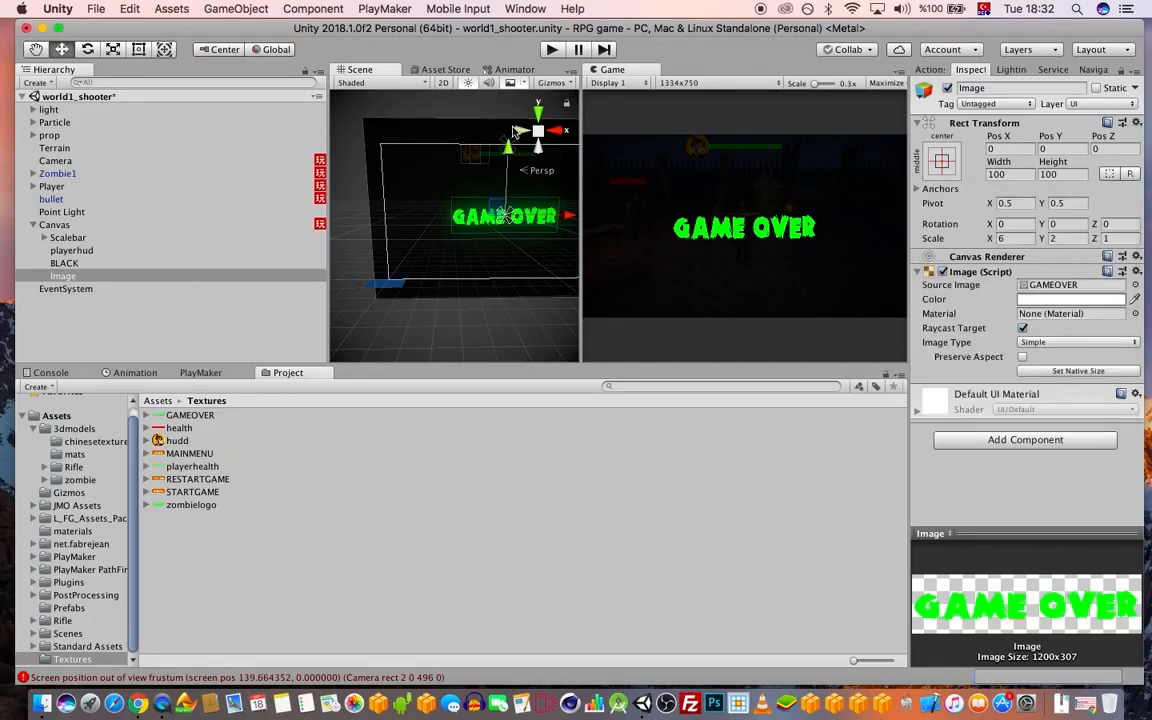
drag(512, 150, 510, 136)
- Set the GAME OVER image's scale to X 8 and Y 3.5
click(989, 239)
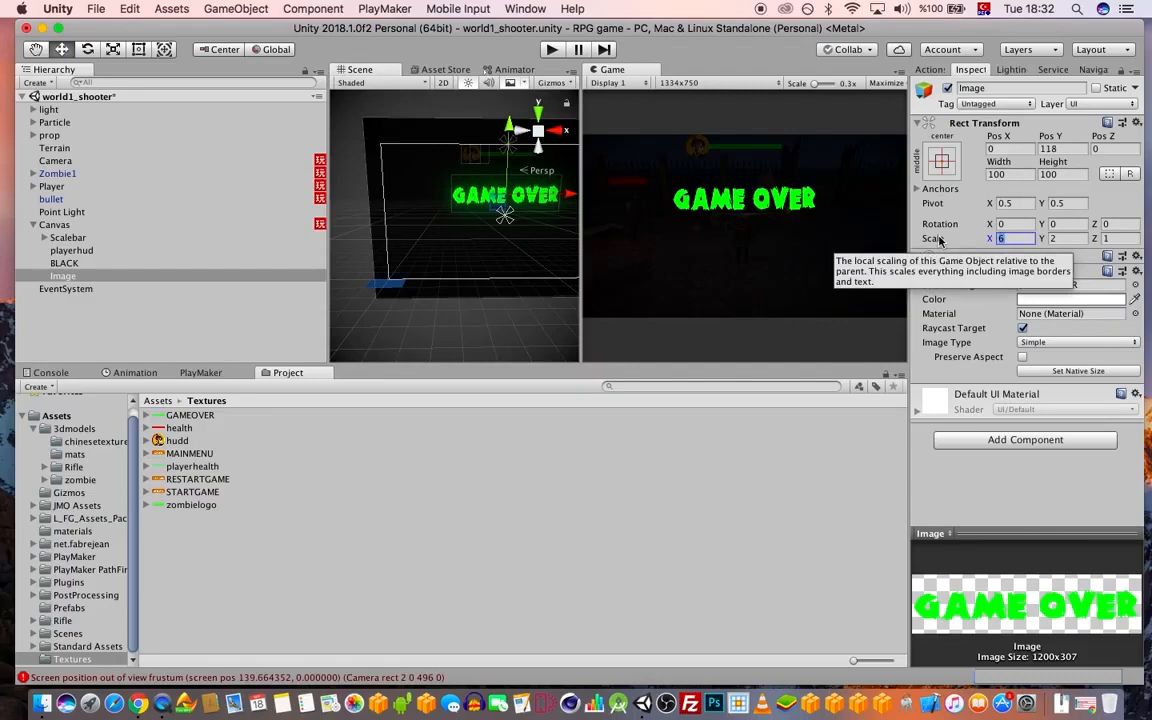
text(8)
key(Tab)
text(3)
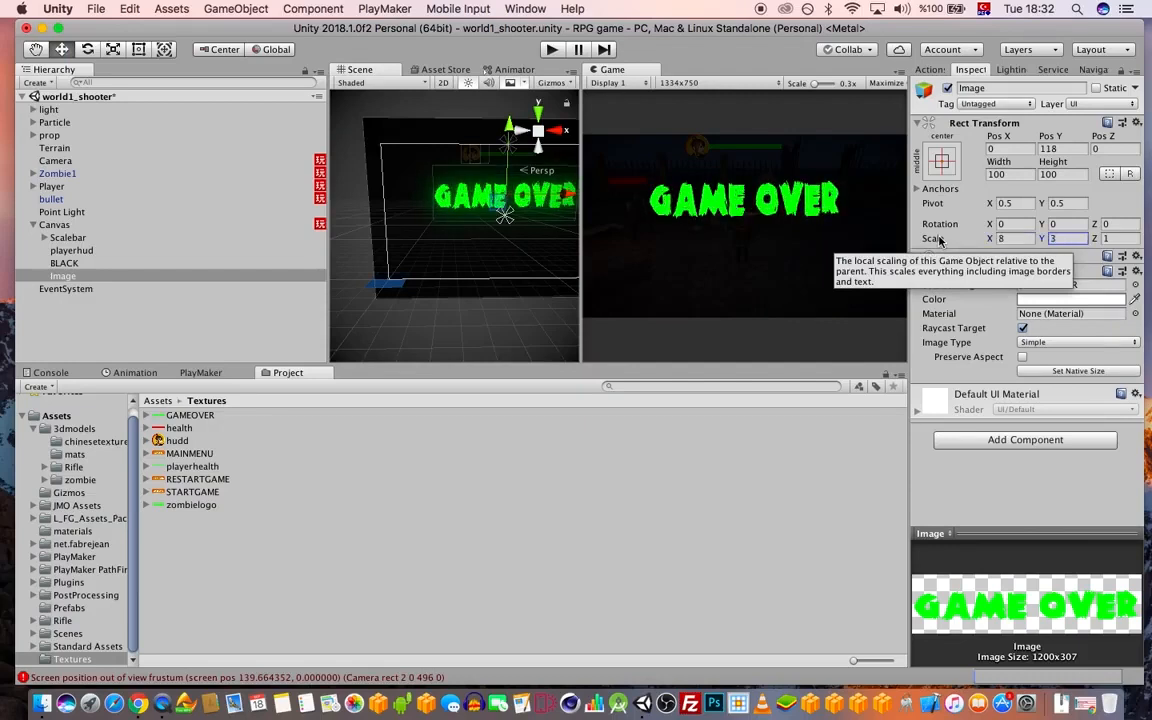
key(BackSpace)
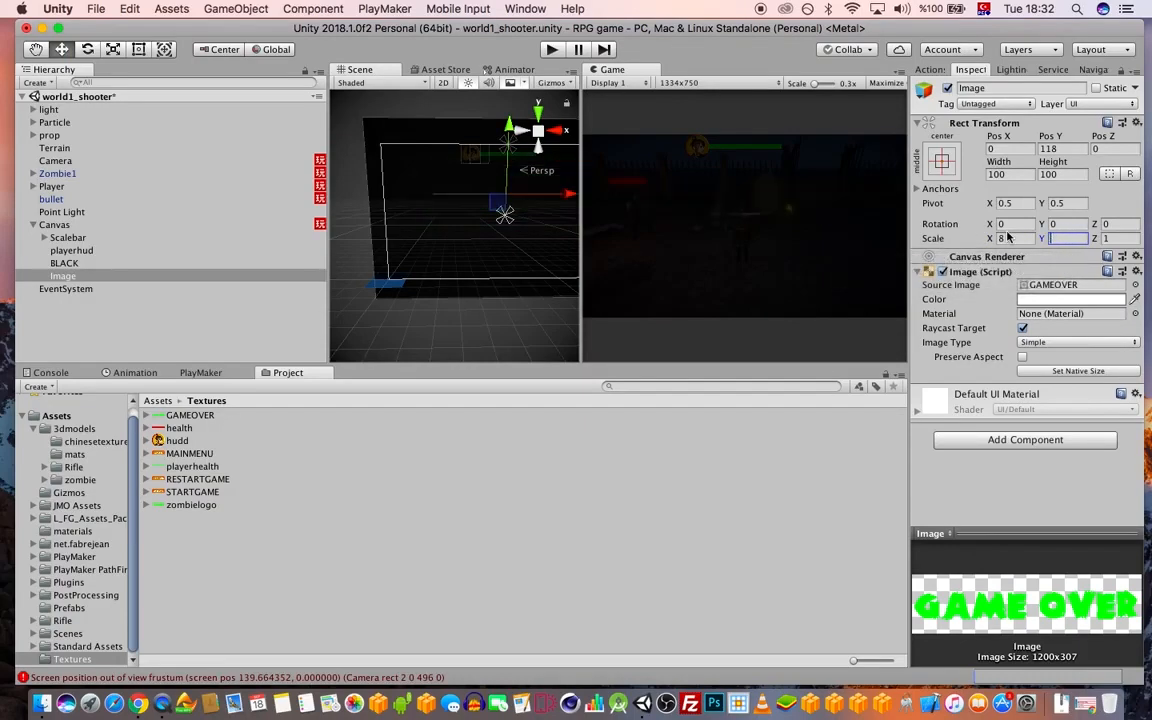
text(3.5)
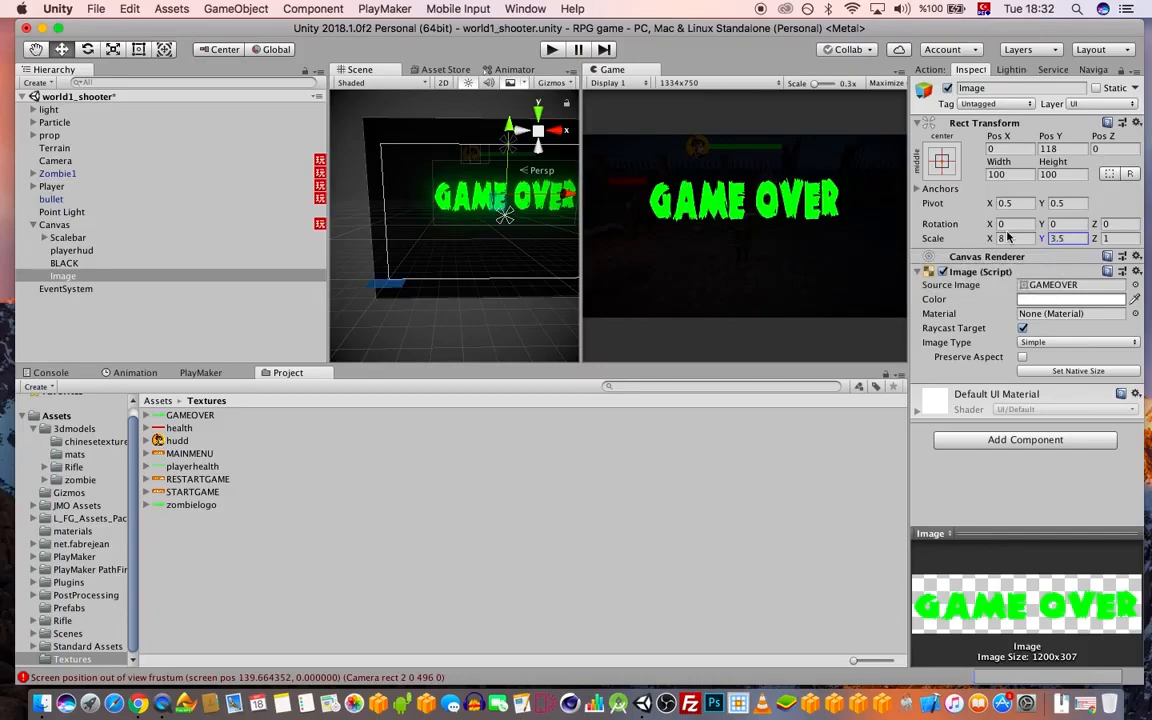
key(Return)
- Enter 2.5, save the scene, and add a second UI Image under the Canvas
text(2.5)
drag(775, 32, 766, 32)
key(super+s)
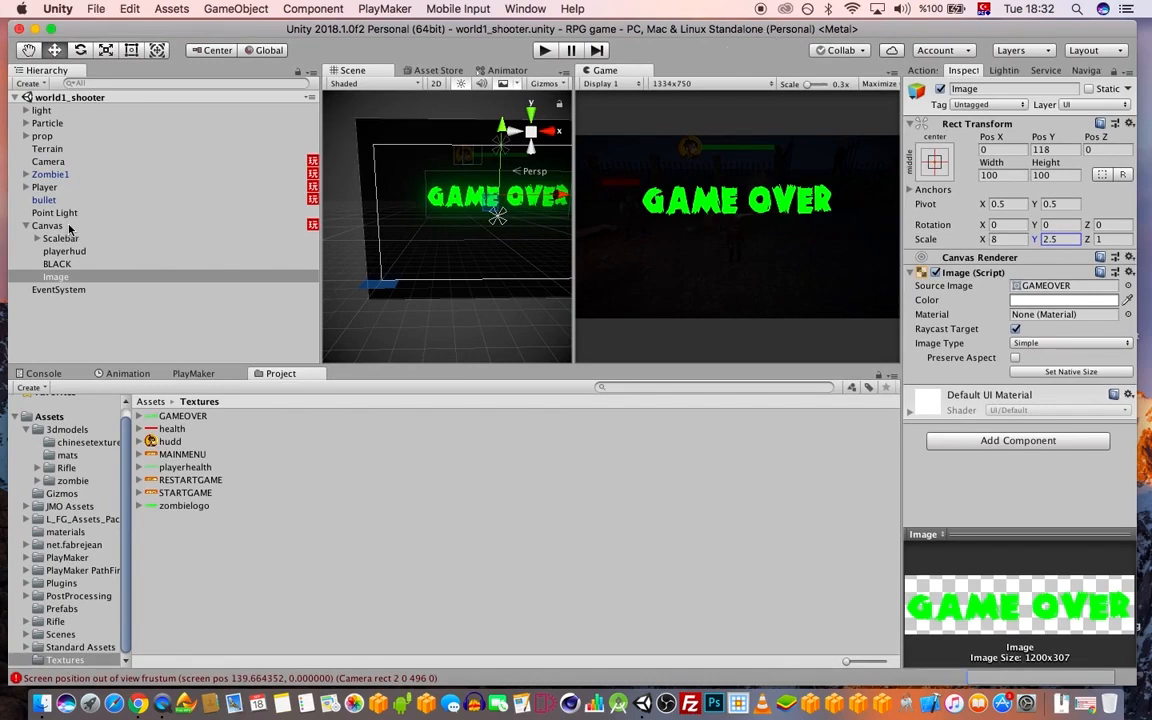
right_click(66, 226)
mouse_move(146, 458)
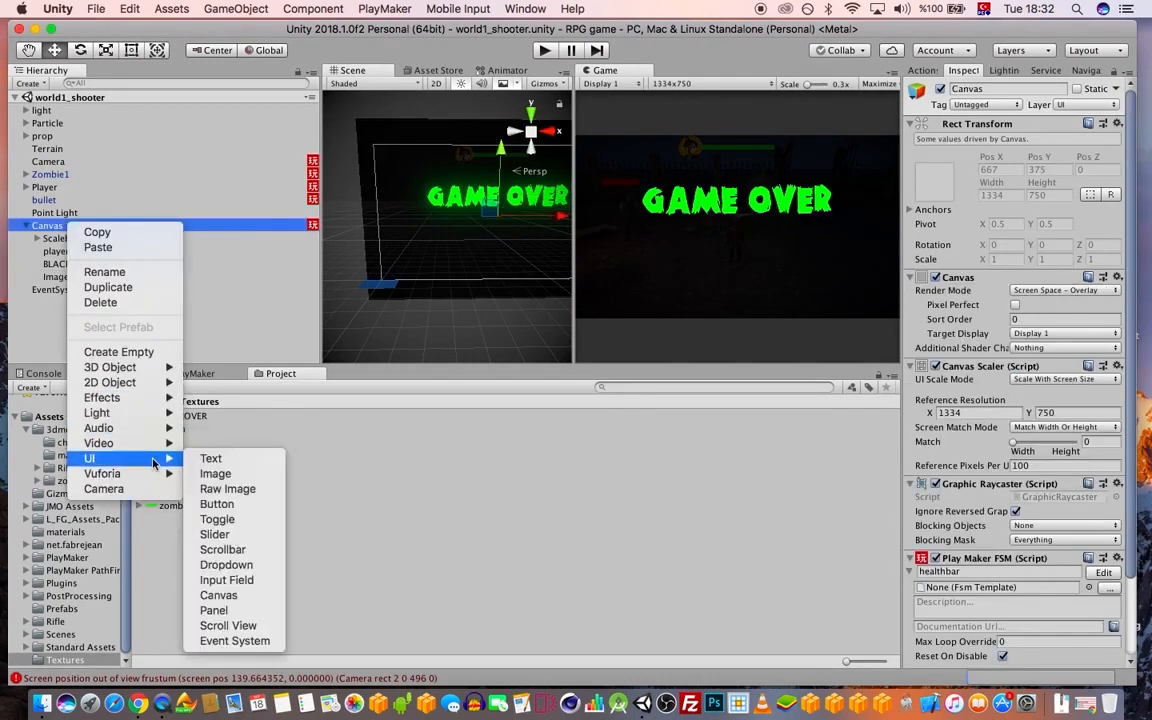
click(212, 475)
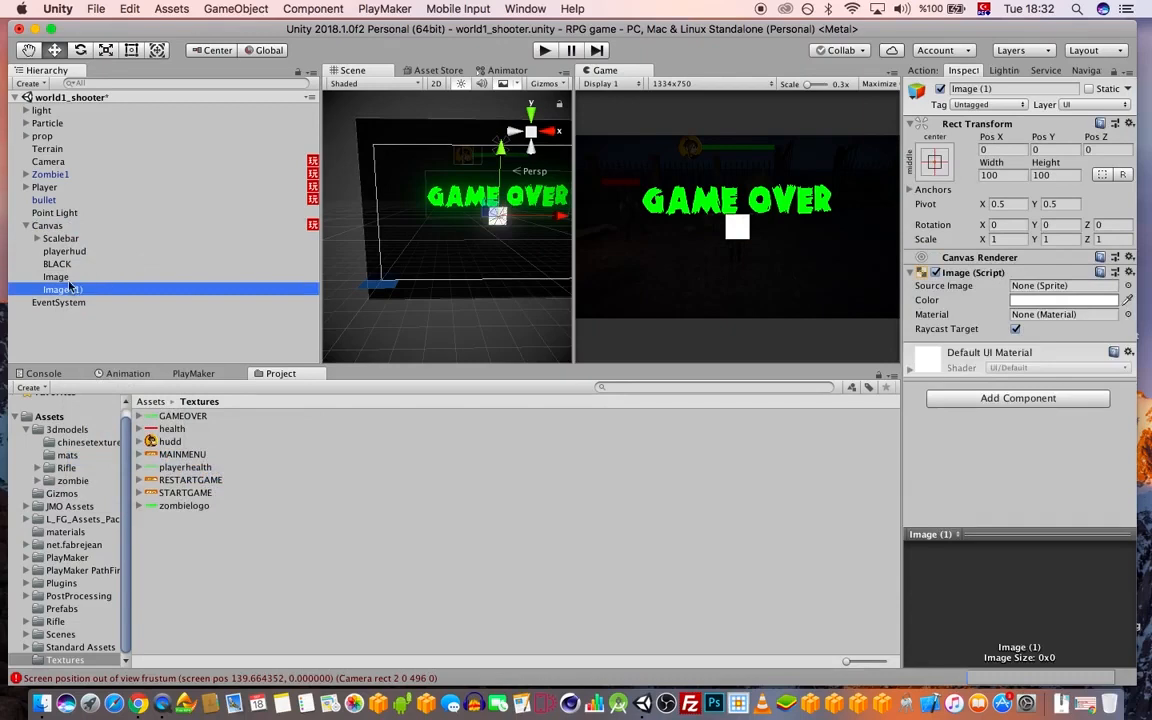
- Rename the original image to GAMEOVER and the new image to RESTARGAME
click(56, 276)
click(56, 276)
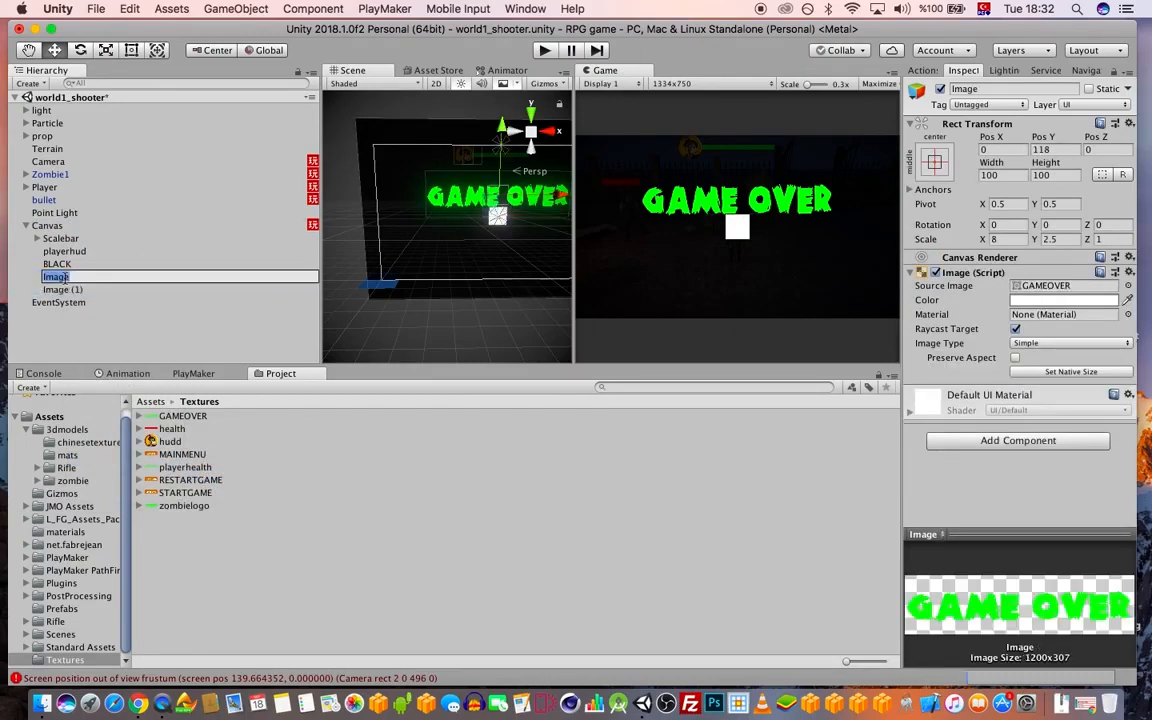
text(GAMEOVER)
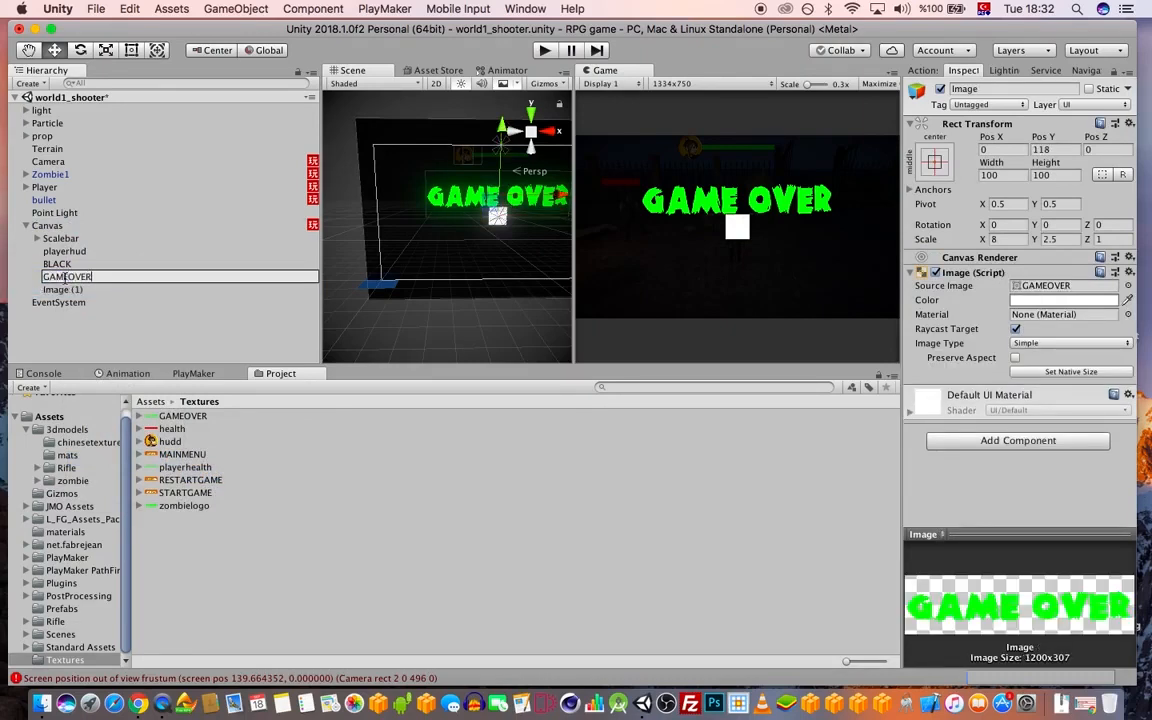
key(Return)
click(70, 289)
click(90, 288)
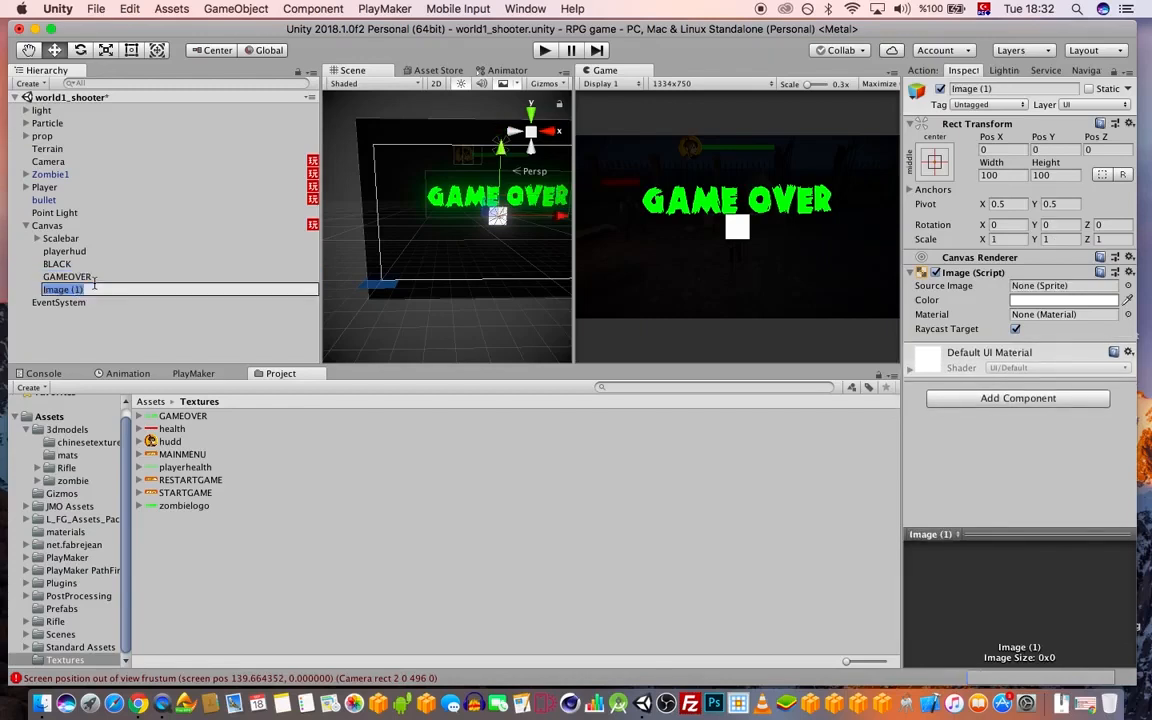
text(RESTARGAME)
key(Return)
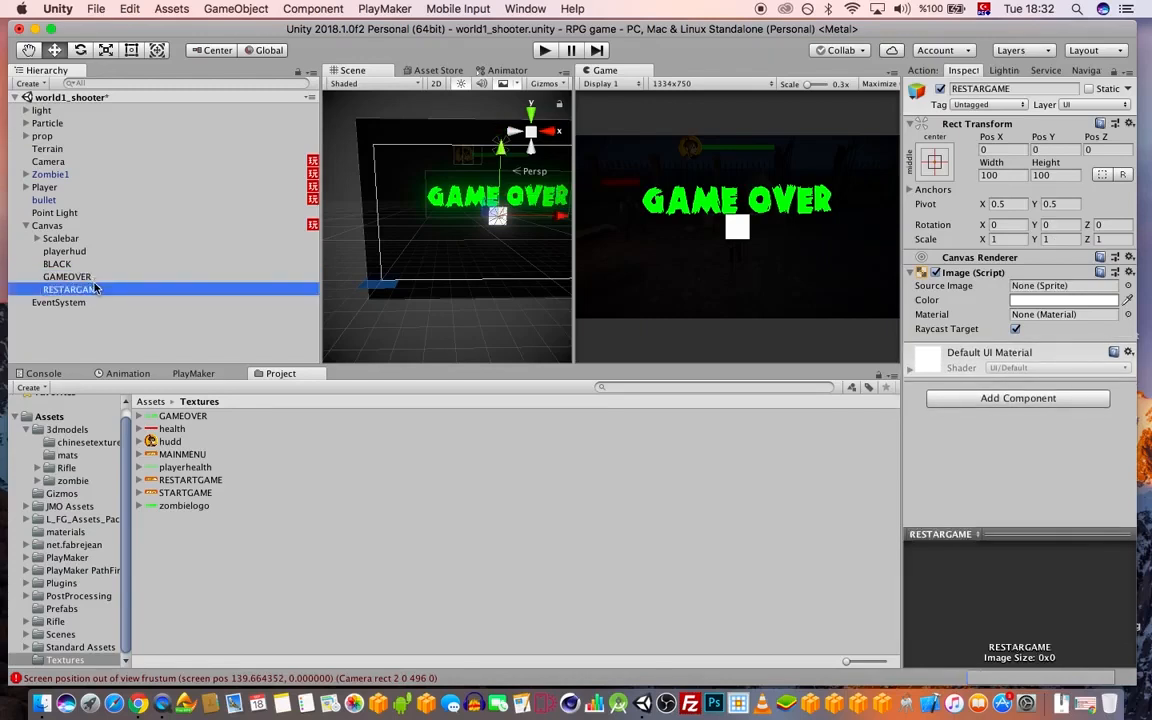
- Give RESTARGAME the RESTARTGAME sprite and set its X scale to 3
click(1128, 286)
text(RES)
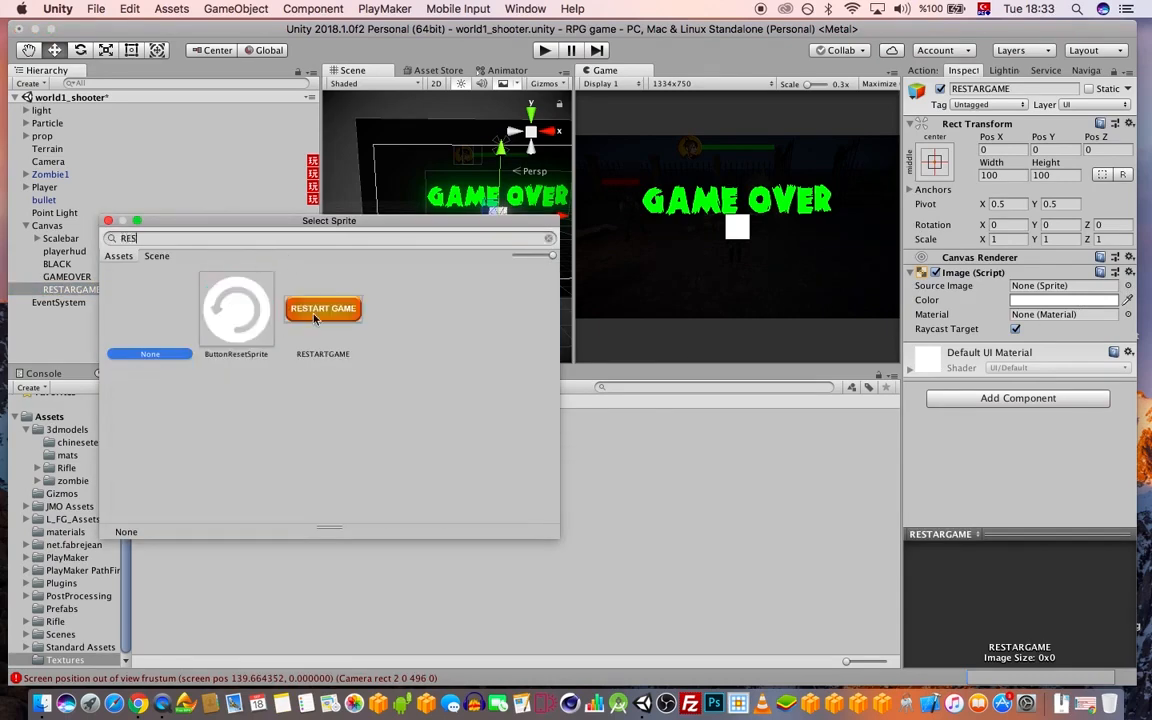
double_click(286, 282)
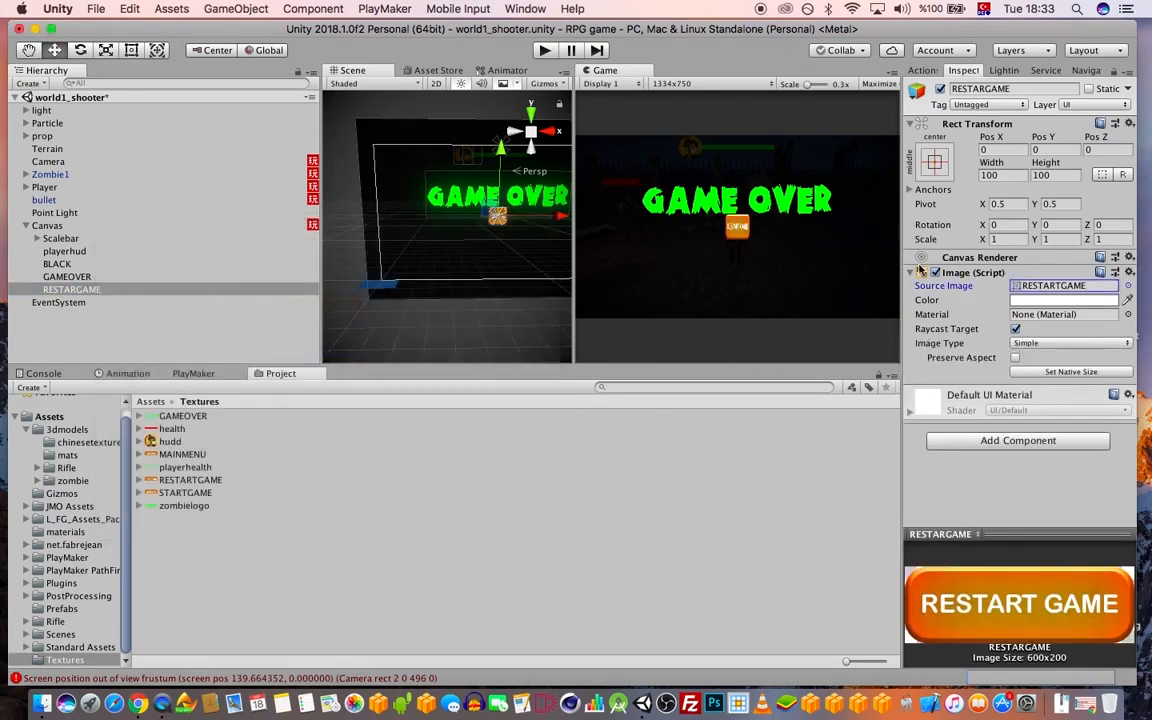
click(1010, 241)
text(5)
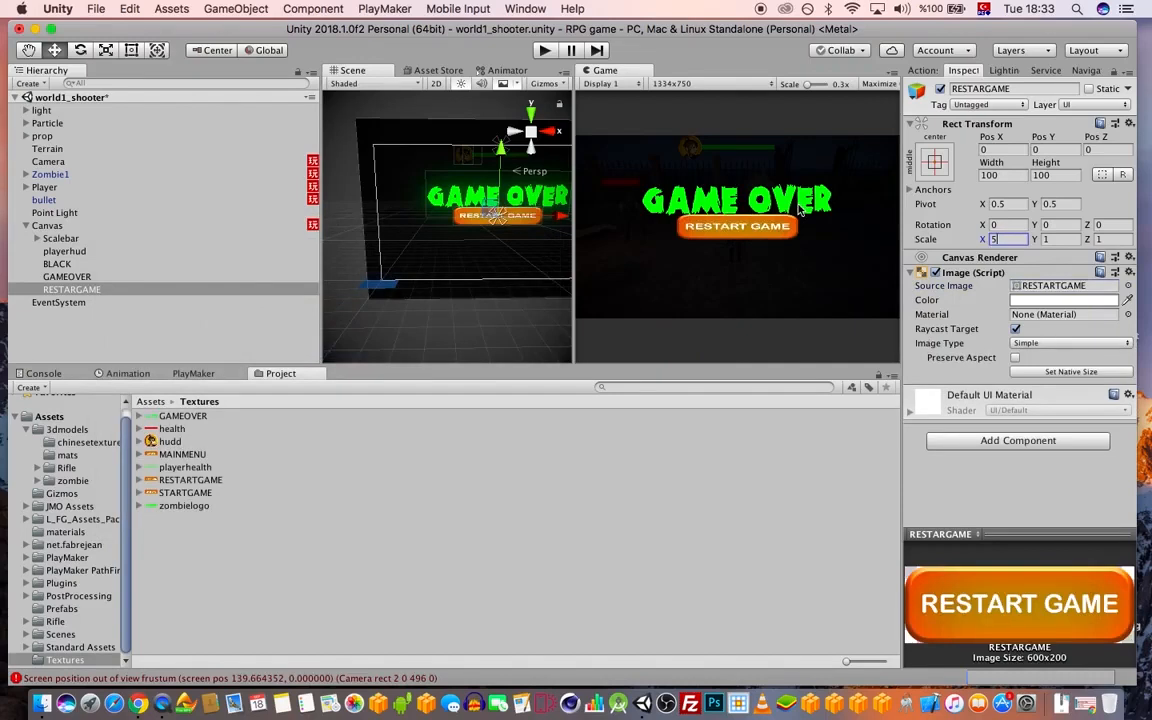
key(BackSpace)
text(3)
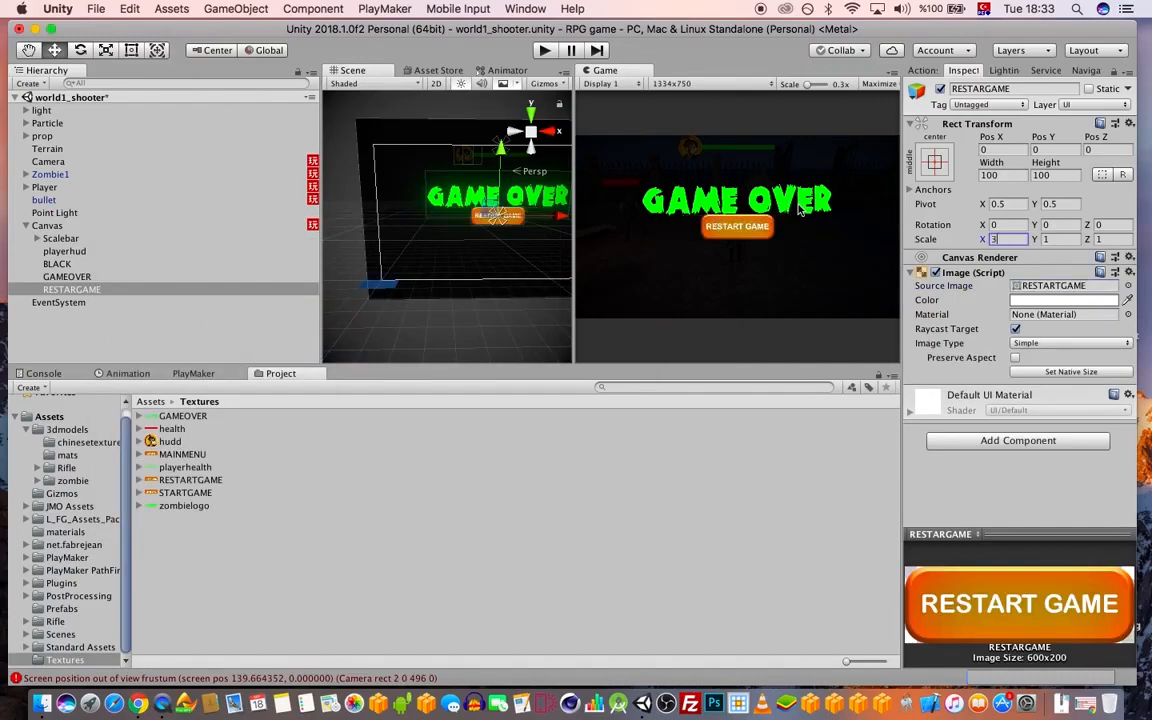
key(Tab)
- Move the restart button down to Pos Y -72 below GAME OVER and set Y scale to 1
click(100, 278)
click(80, 289)
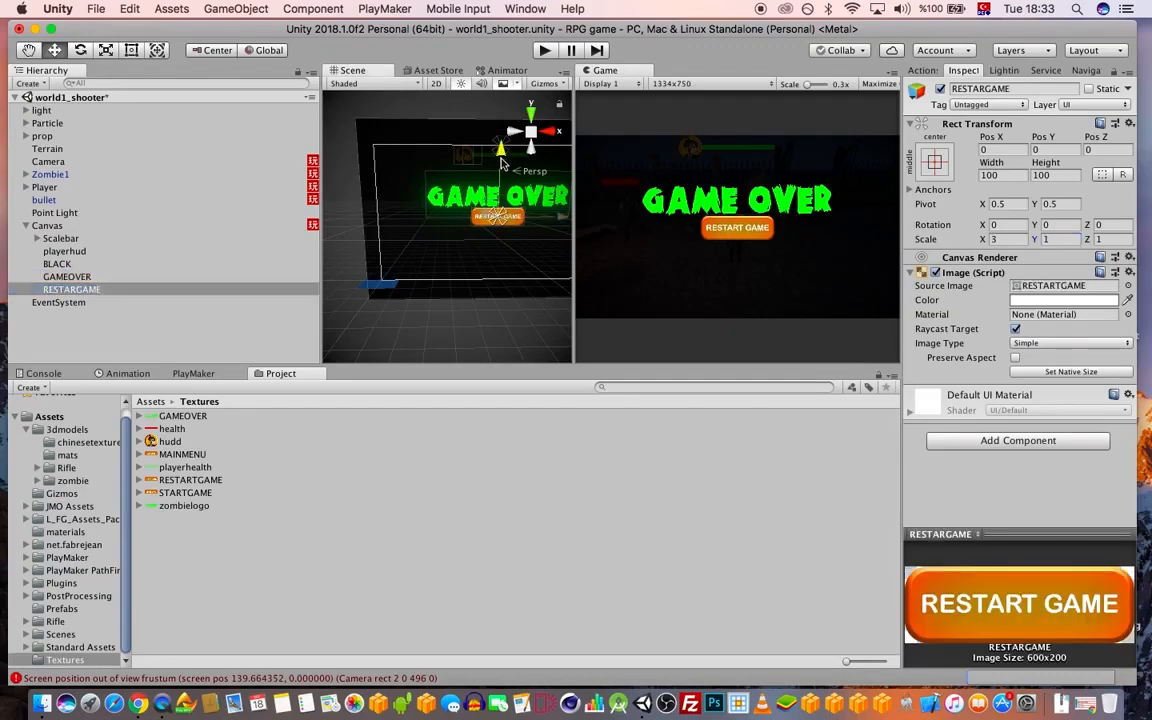
drag(503, 163, 503, 177)
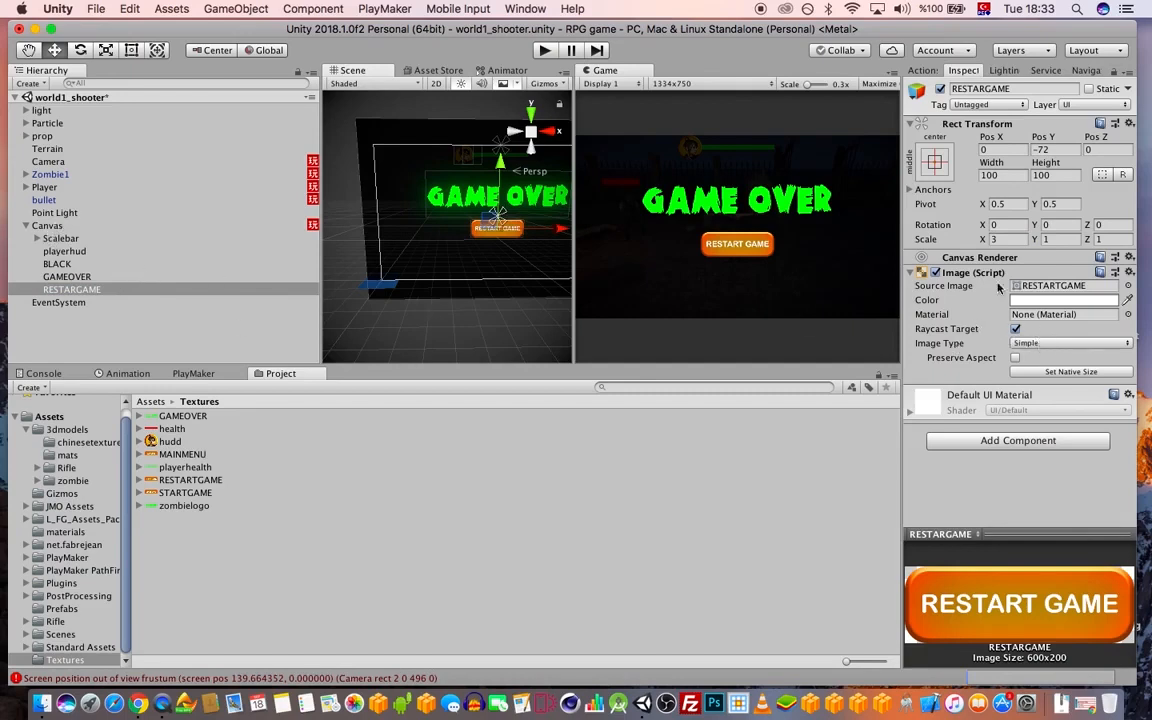
click(1053, 240)
text(.2)
key(BackSpace)
key(BackSpace)
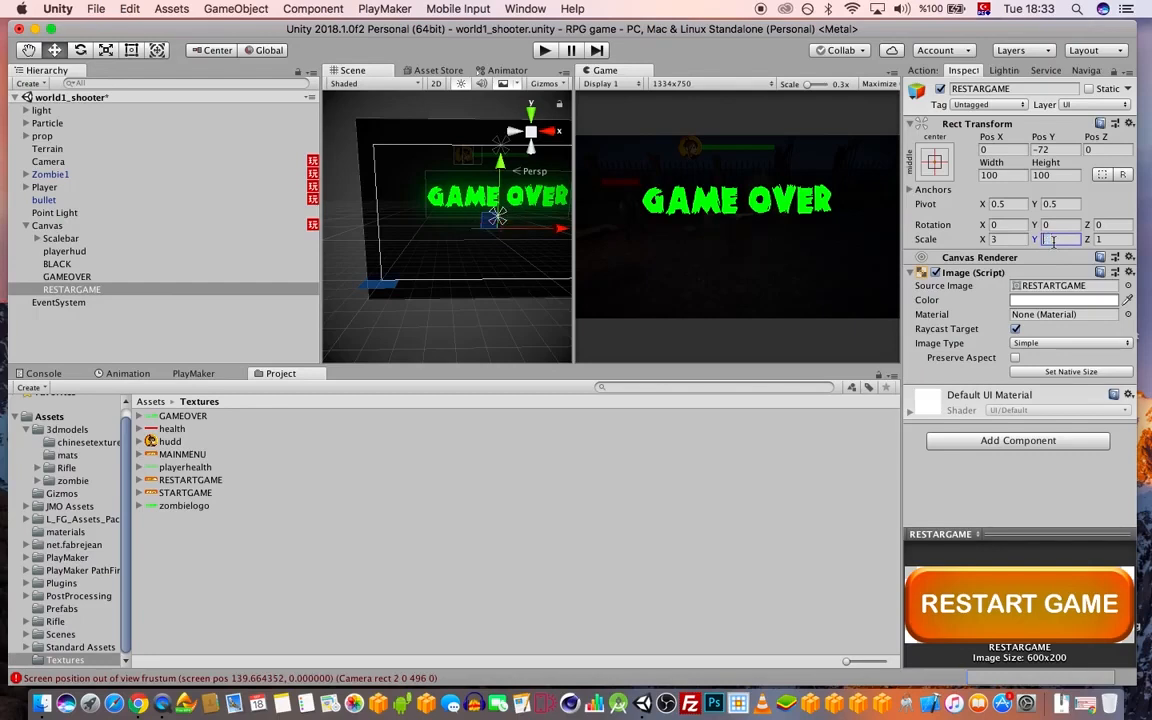
text(1.2)
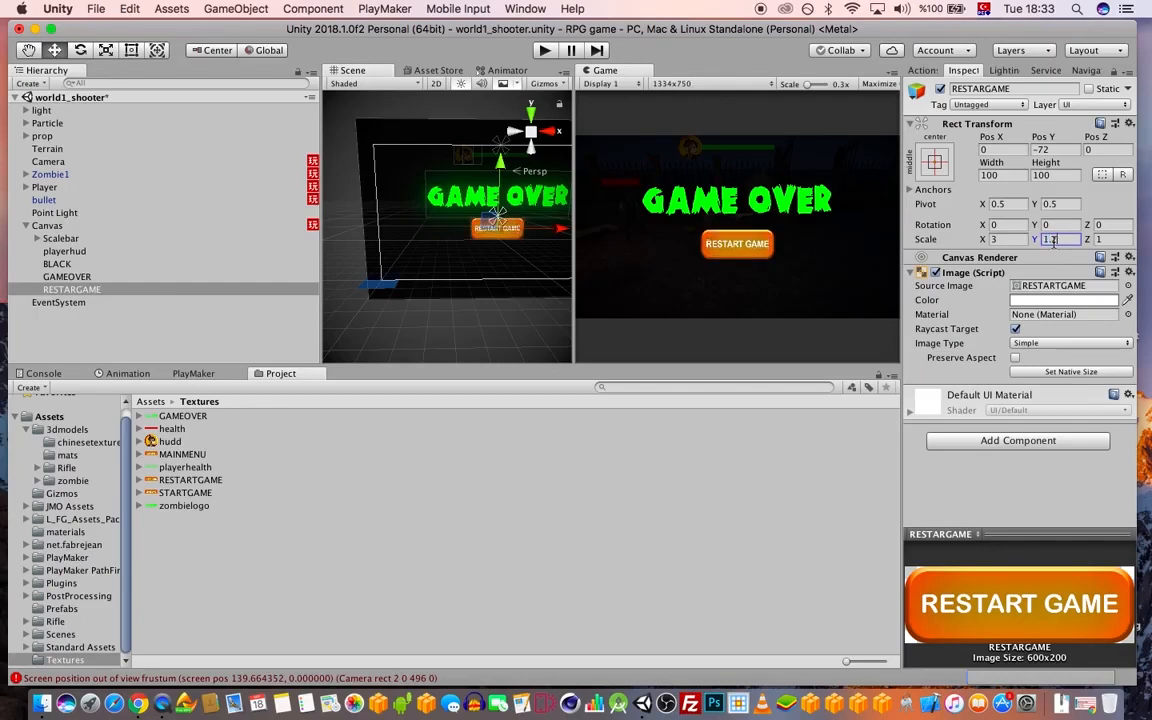
key(BackSpace)
key(BackSpace)
key(BackSpace)
text(1)
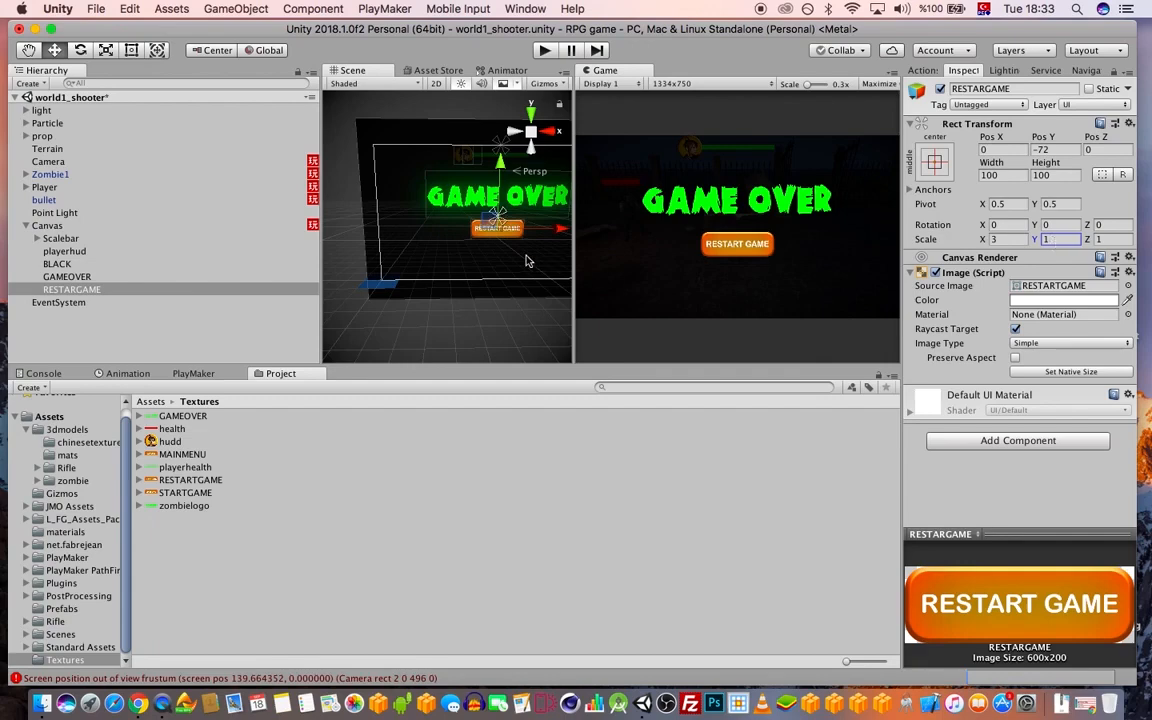
right_click(46, 225)
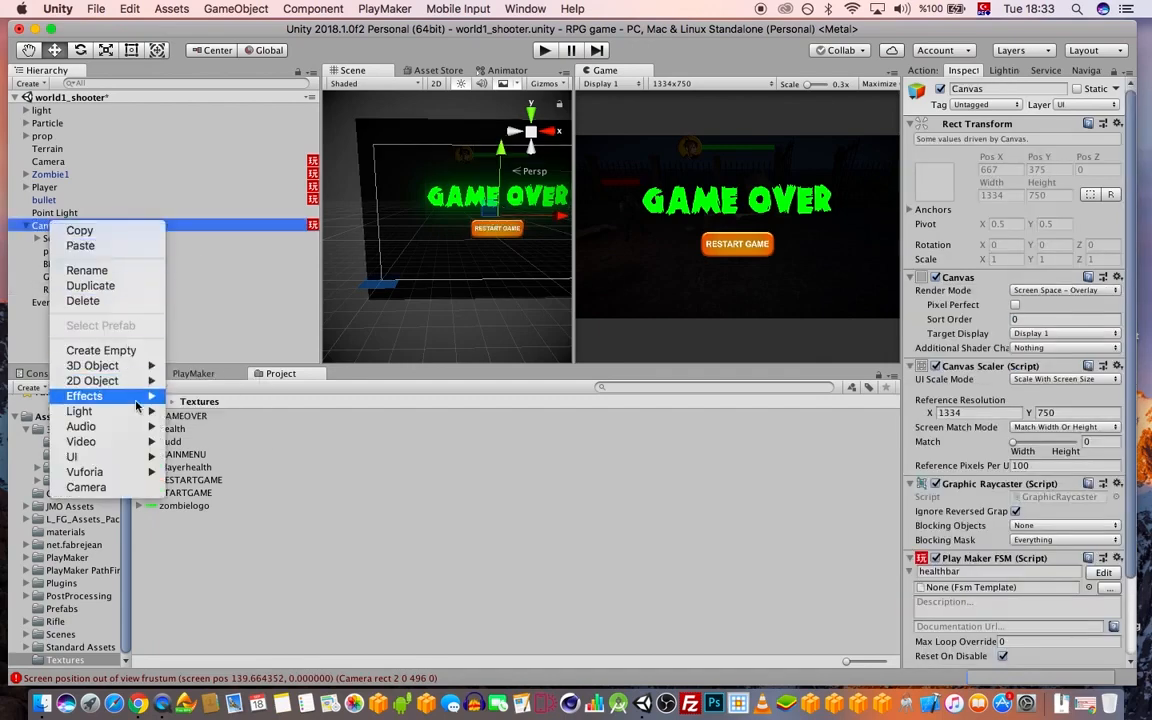
- Add another Canvas image and give it the MAINMENU sprite
mouse_move(141, 457)
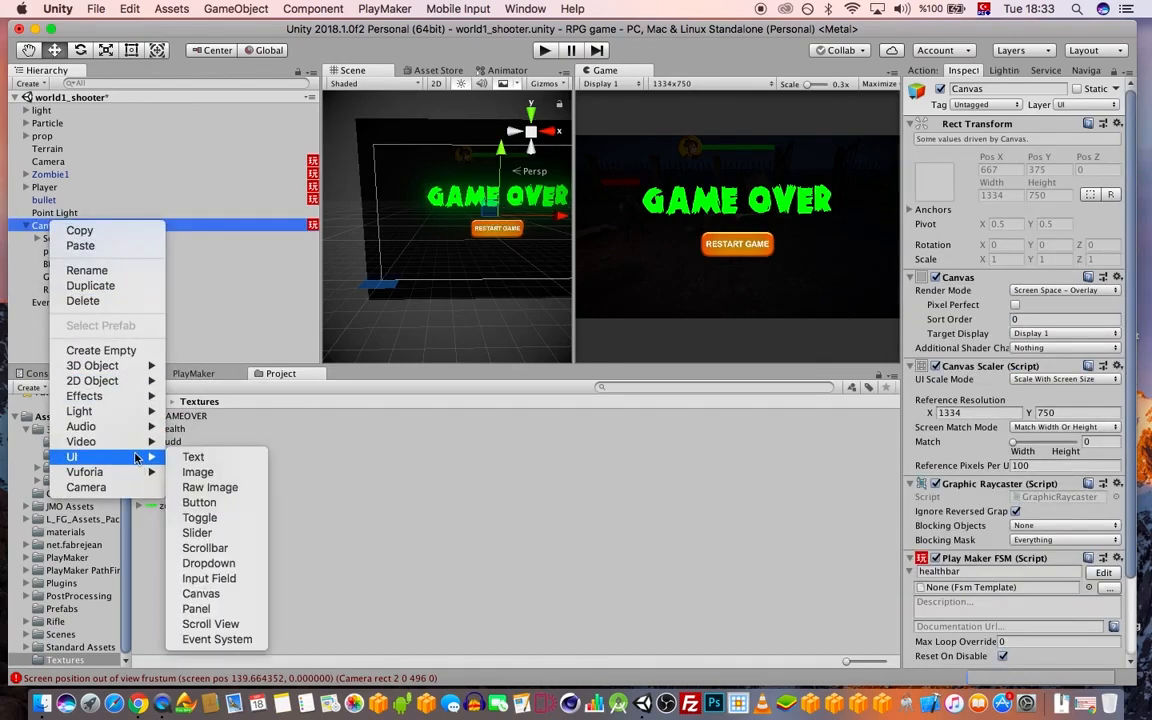
click(225, 472)
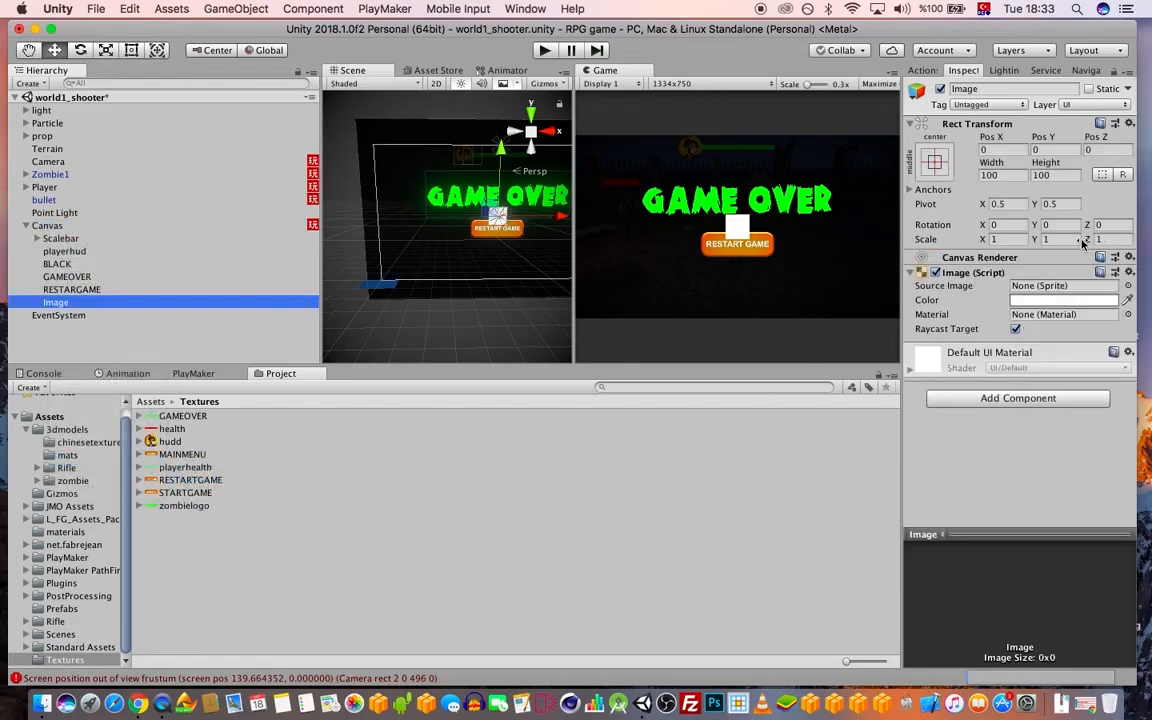
click(1128, 286)
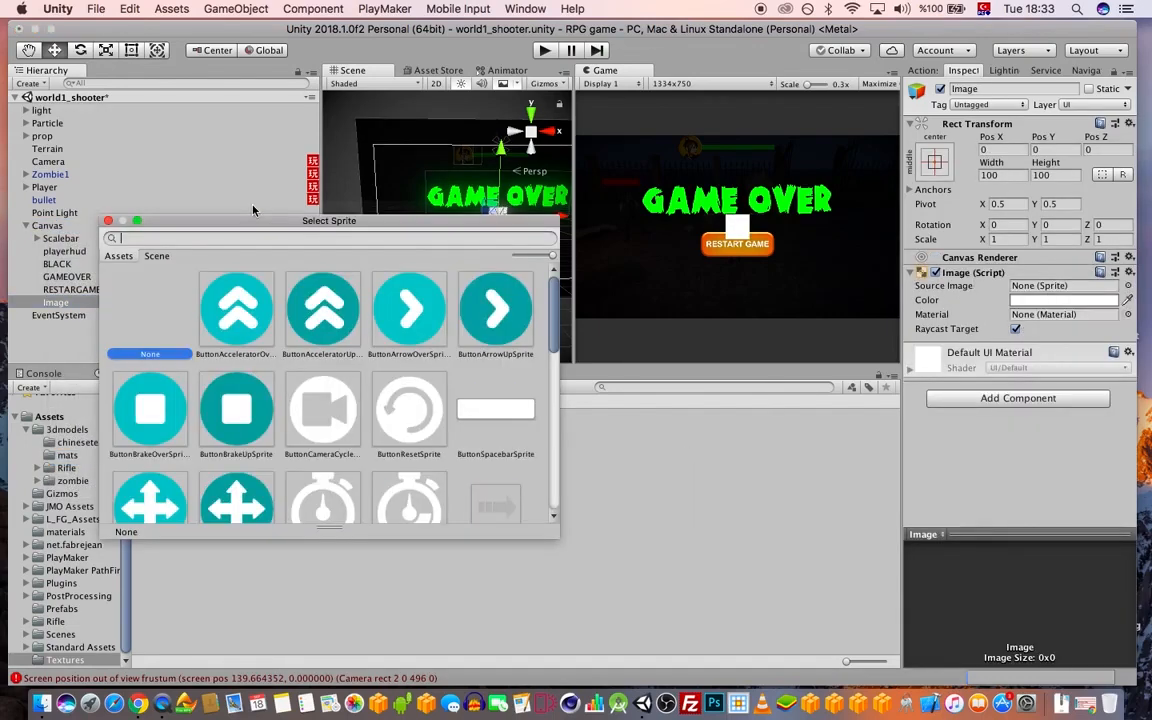
text(GO)
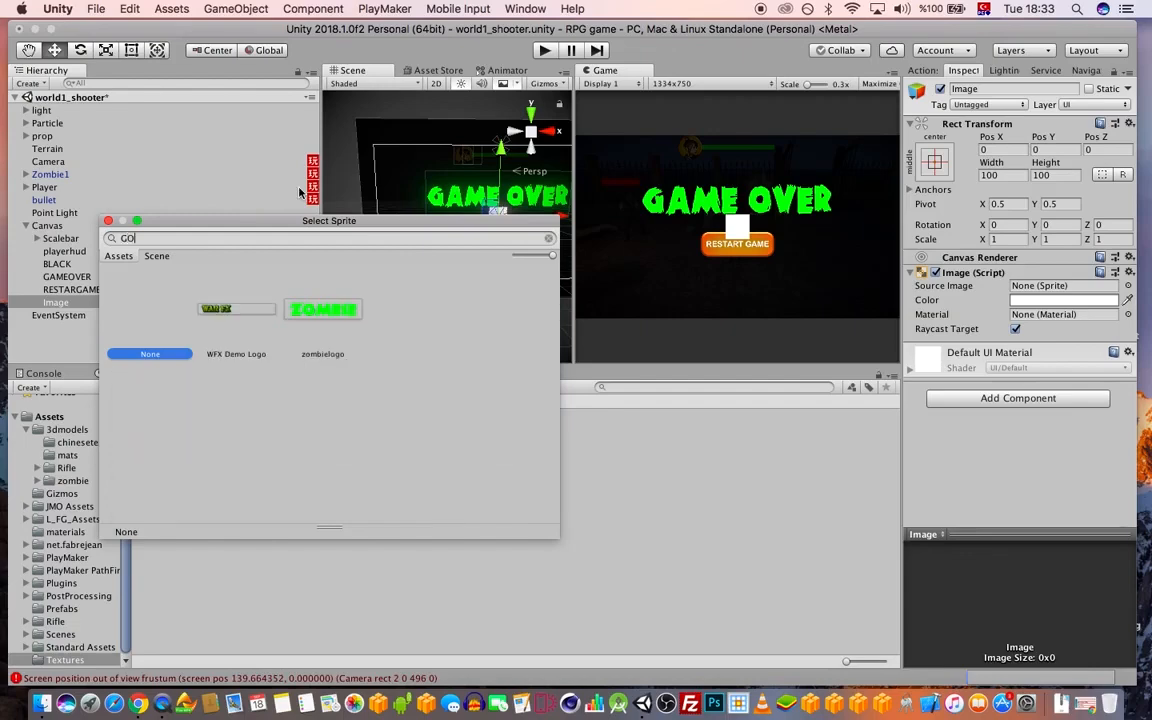
key(BackSpace)
key(BackSpace)
text(MA)
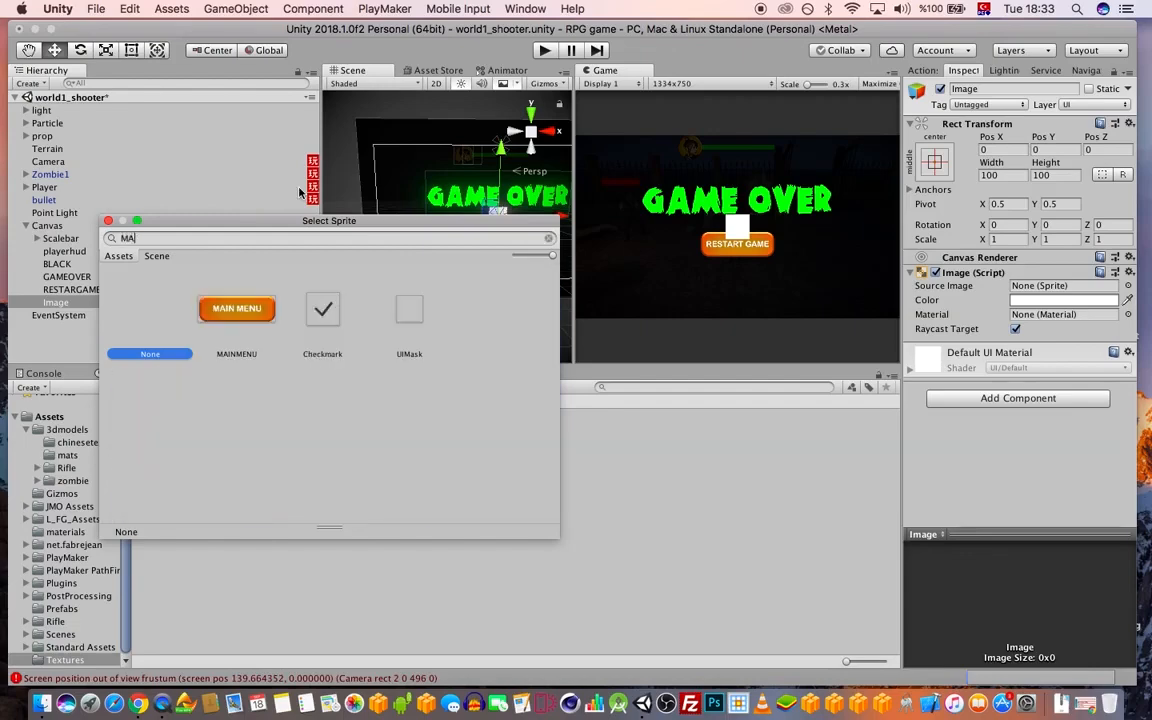
double_click(257, 311)
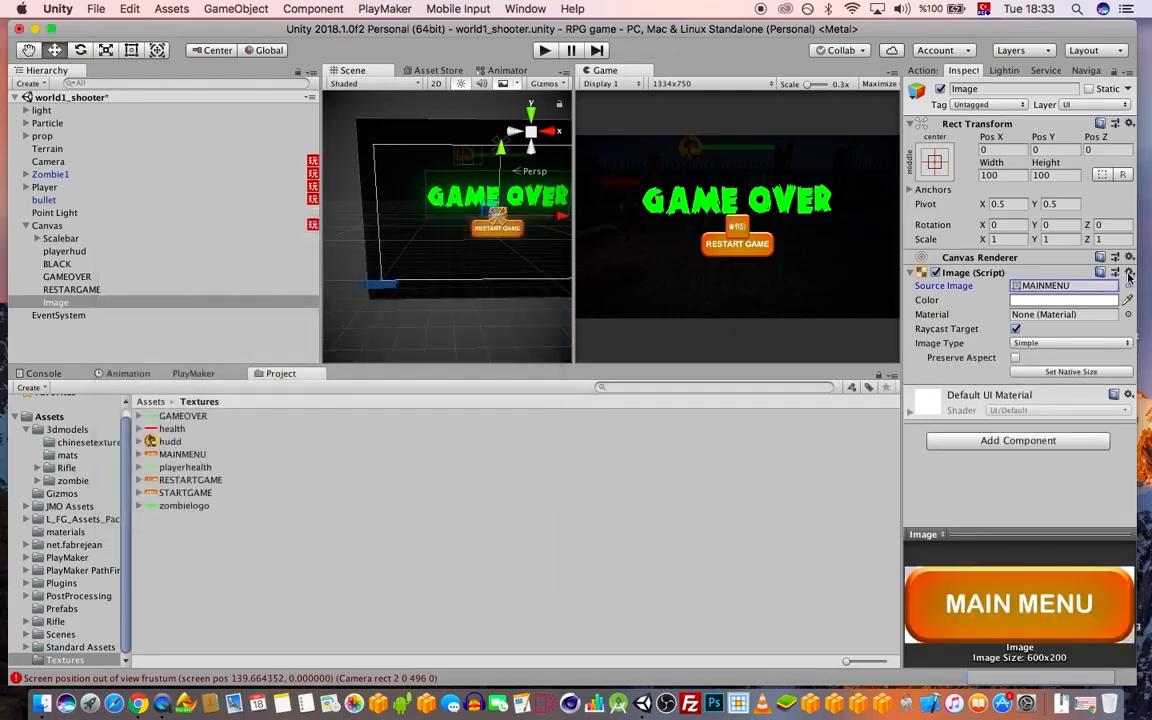
- Set its X scale to 3, move it below RESTART GAME, and rename it MAINMENU
drag(1008, 240, 976, 241)
text(3)
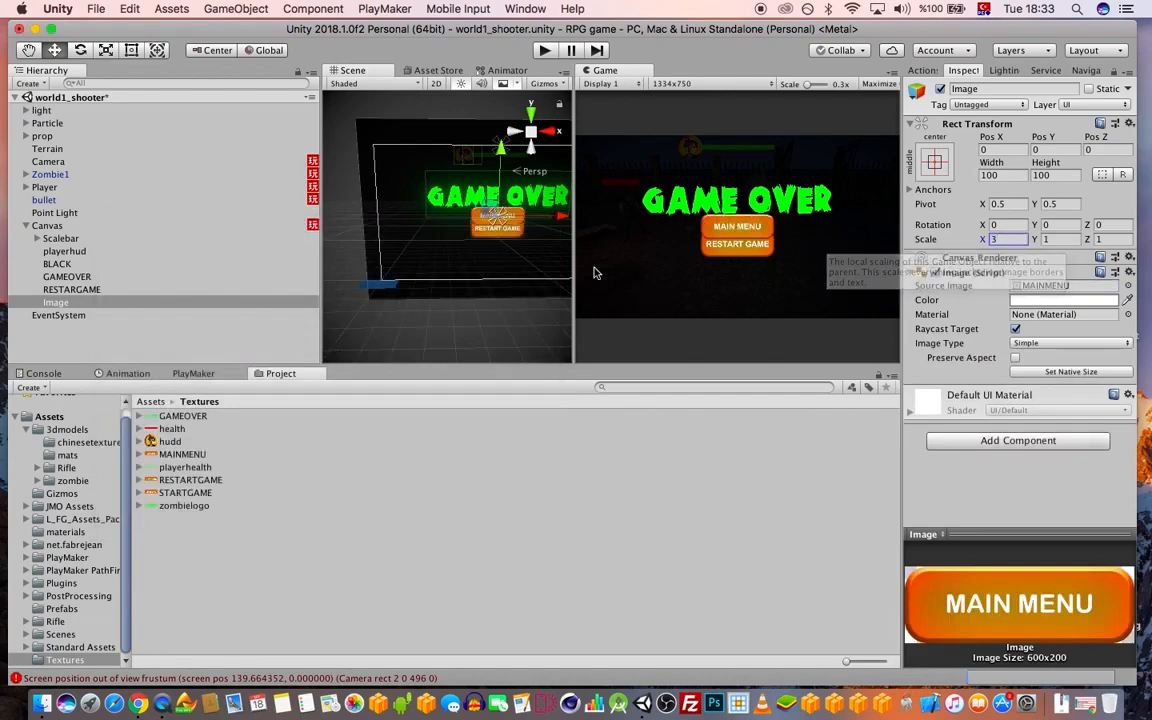
drag(500, 168, 504, 196)
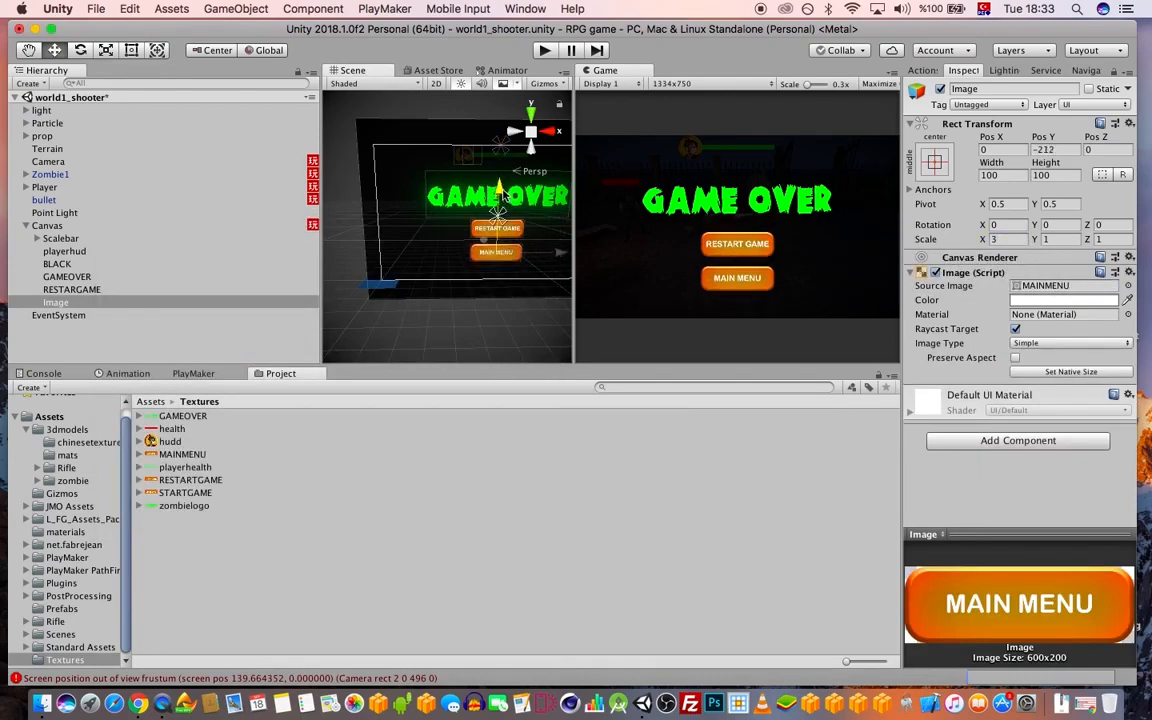
click(60, 302)
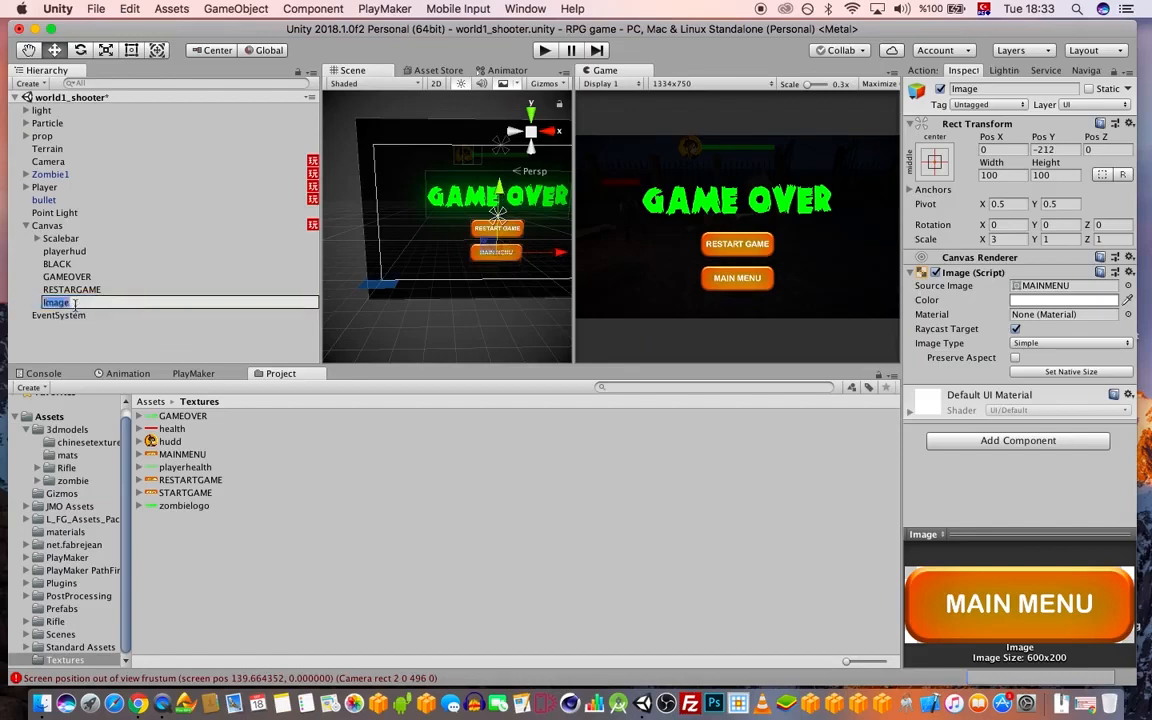
text(MAINMENU)
key(Return)
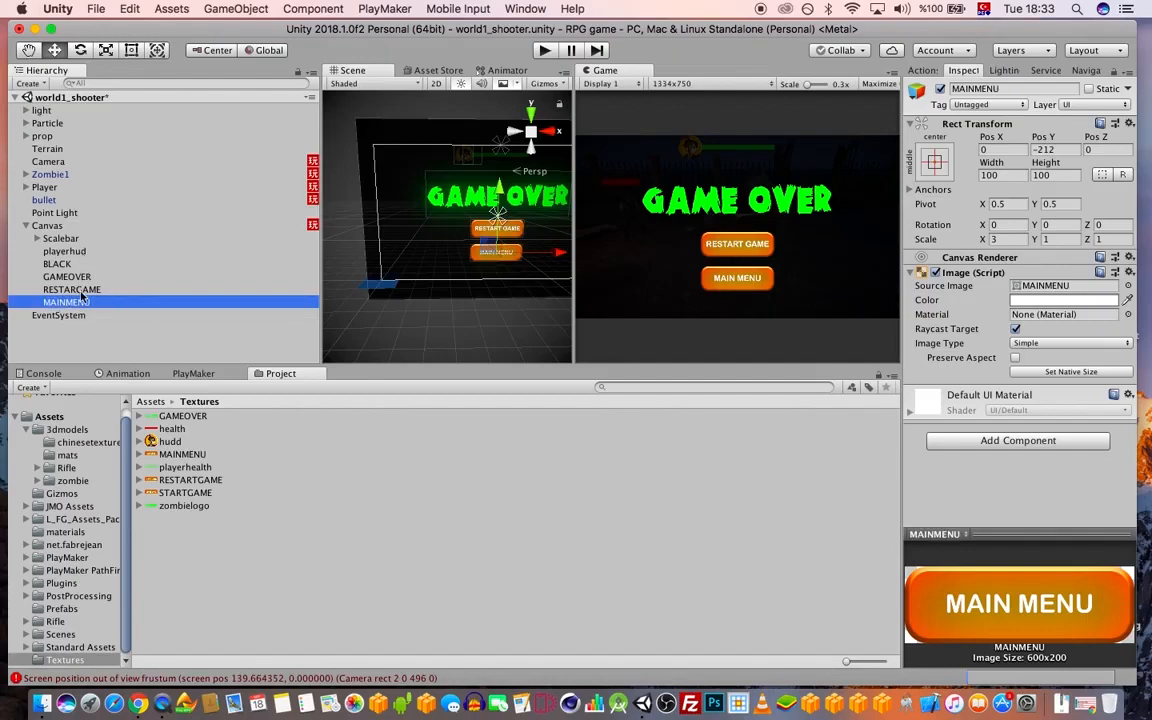
click(72, 289)
- Move GAMEOVER, RESTARTGAME and MAINMENU upward together in the Scene view
shift+click(66, 302)
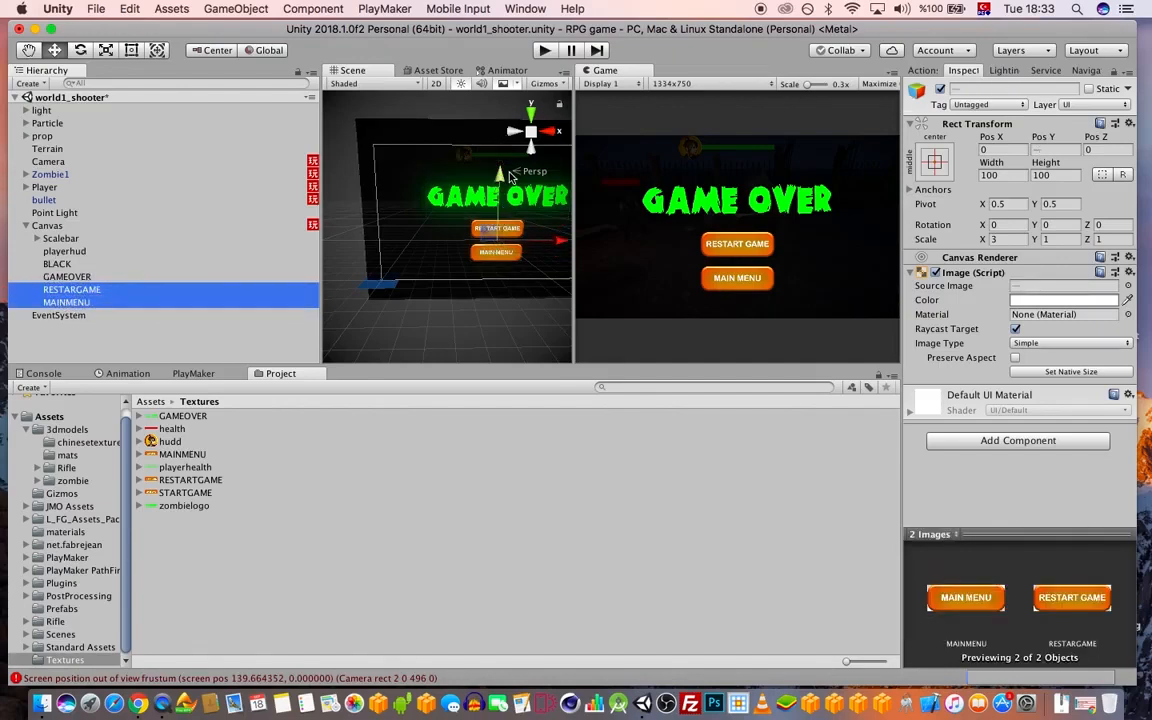
super+click(75, 276)
drag(499, 178, 505, 145)
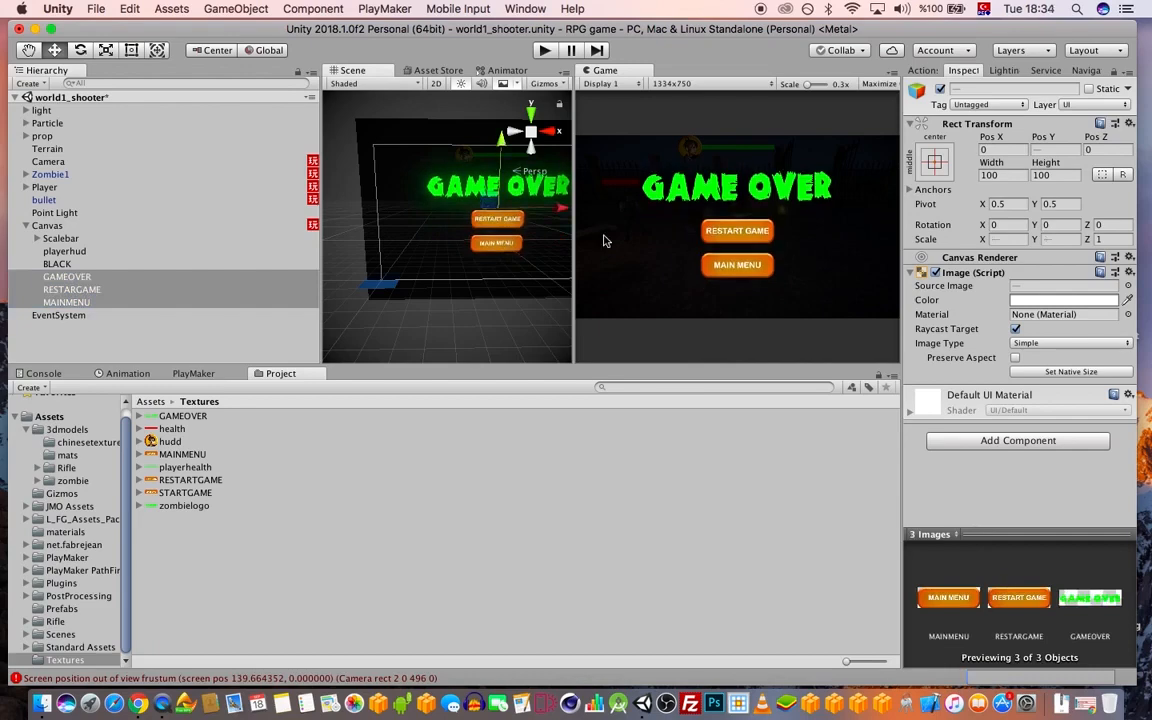
drag(144, 363, 143, 361)
click(57, 355)
click(73, 292)
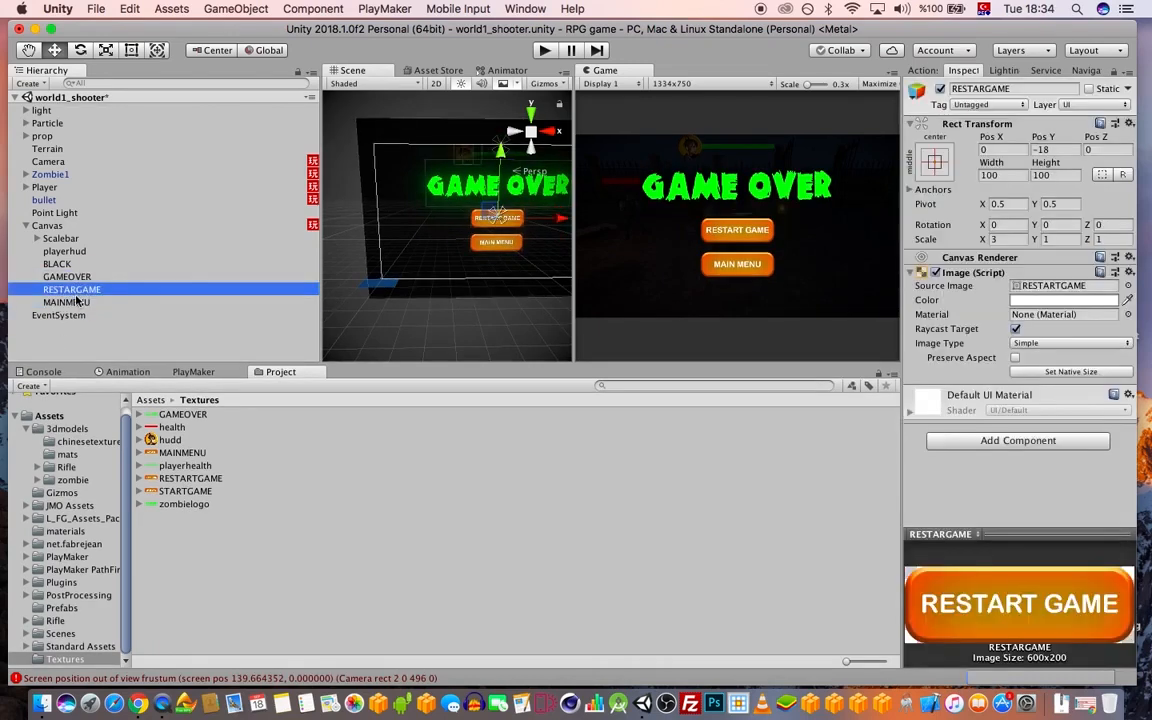
shift+click(77, 302)
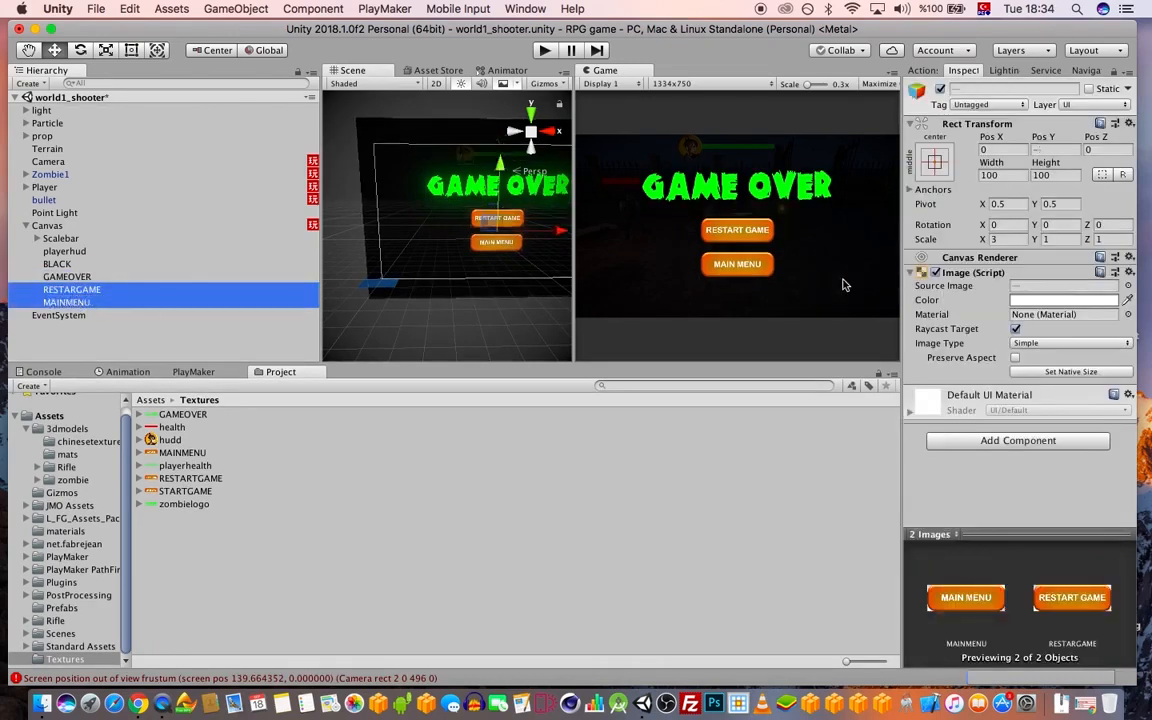
- Set both buttons' X scale to 2.5 and Y scale to 1
click(1015, 239)
text(2)
key(Tab)
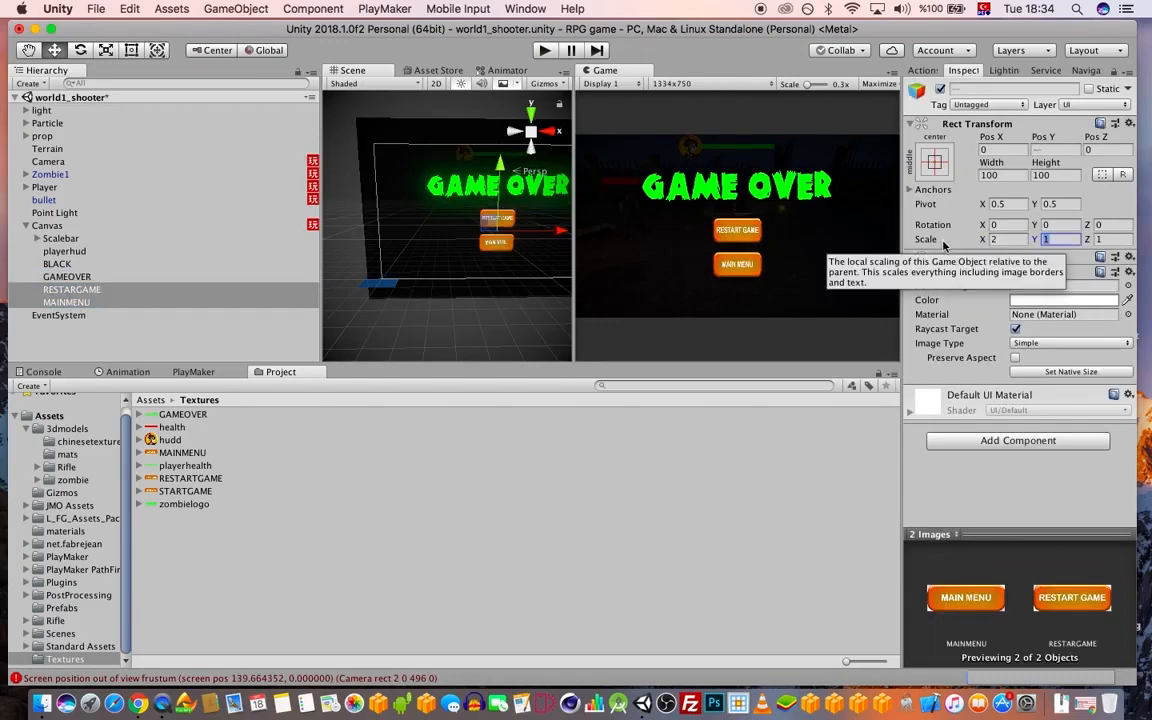
text(0.5)
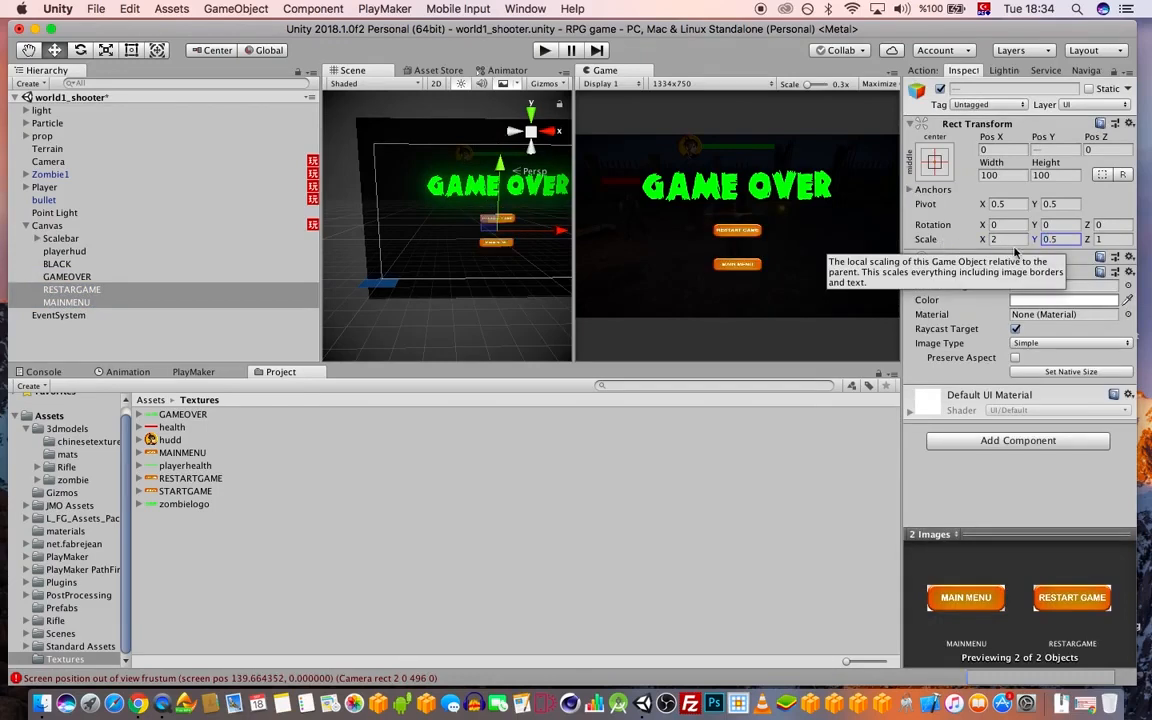
key(shift+Tab)
text(.5)
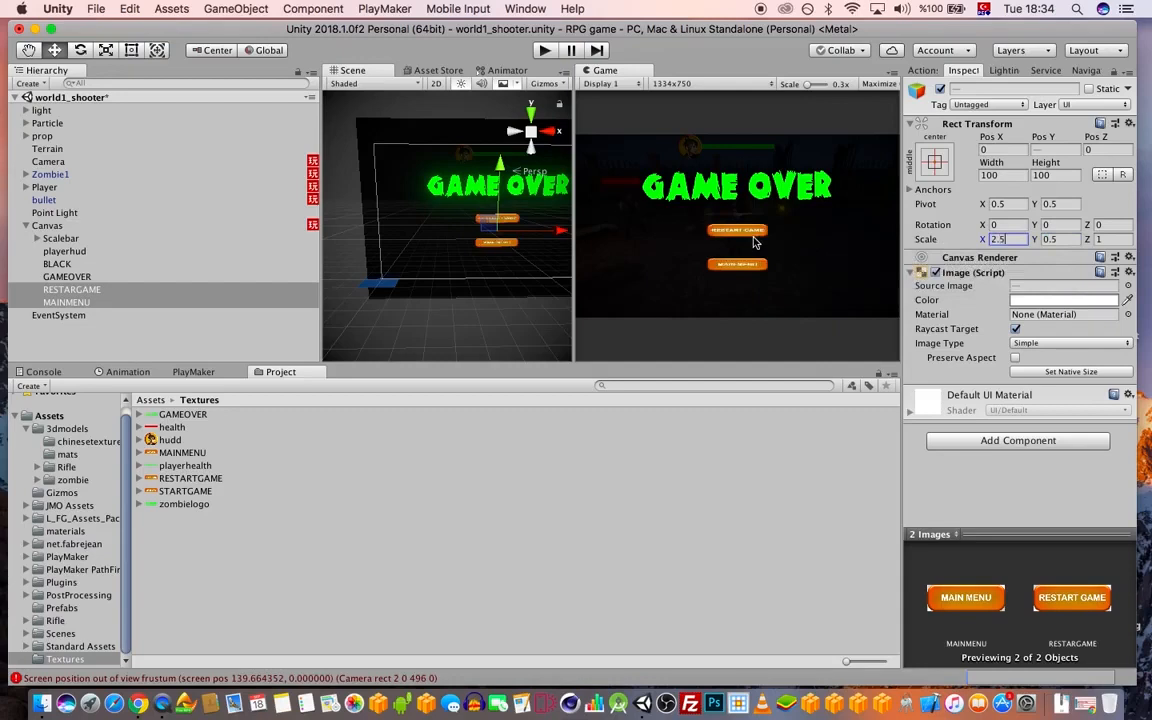
key(Tab)
text(1)
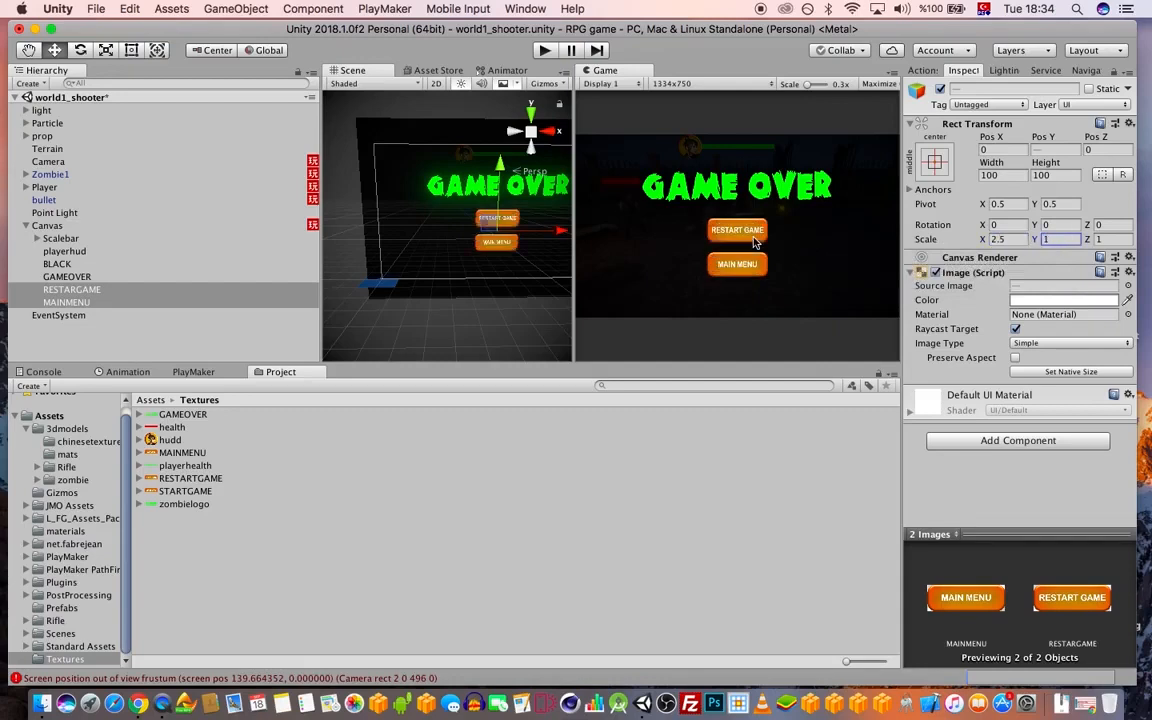
- Bring the buttons into view and retry their Y scale with 0.8, 0.9, then 80.8
scroll(516, 254, up, 6)
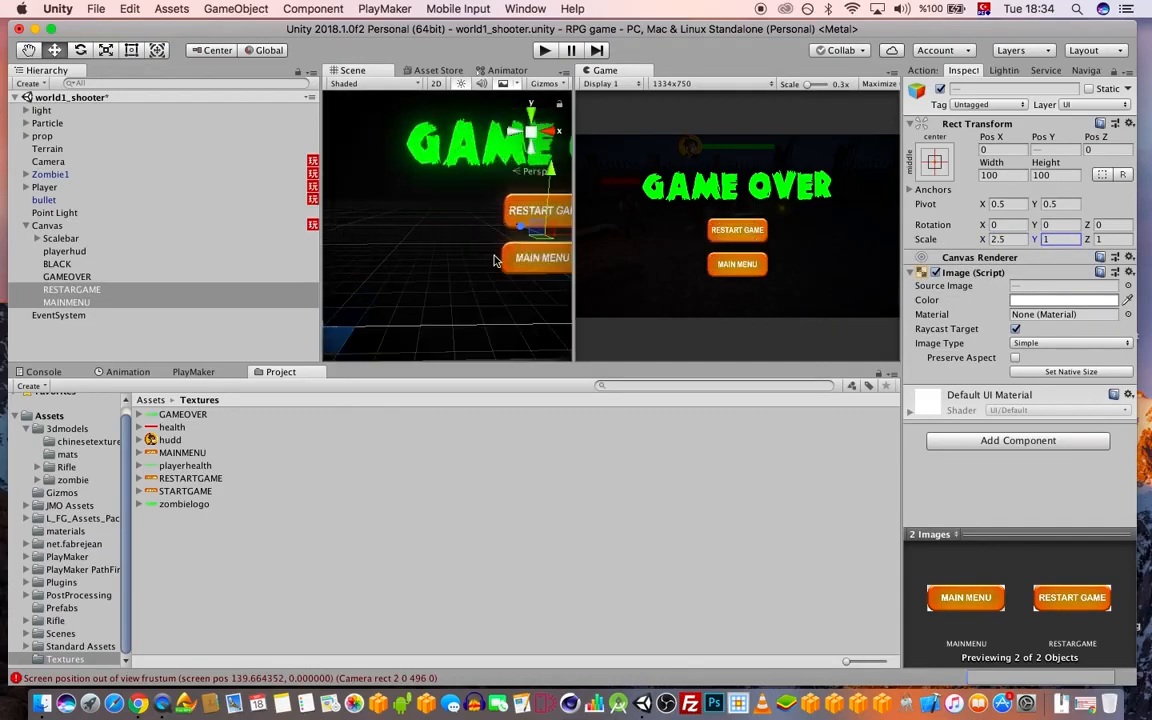
middle_drag(493, 258, 398, 249)
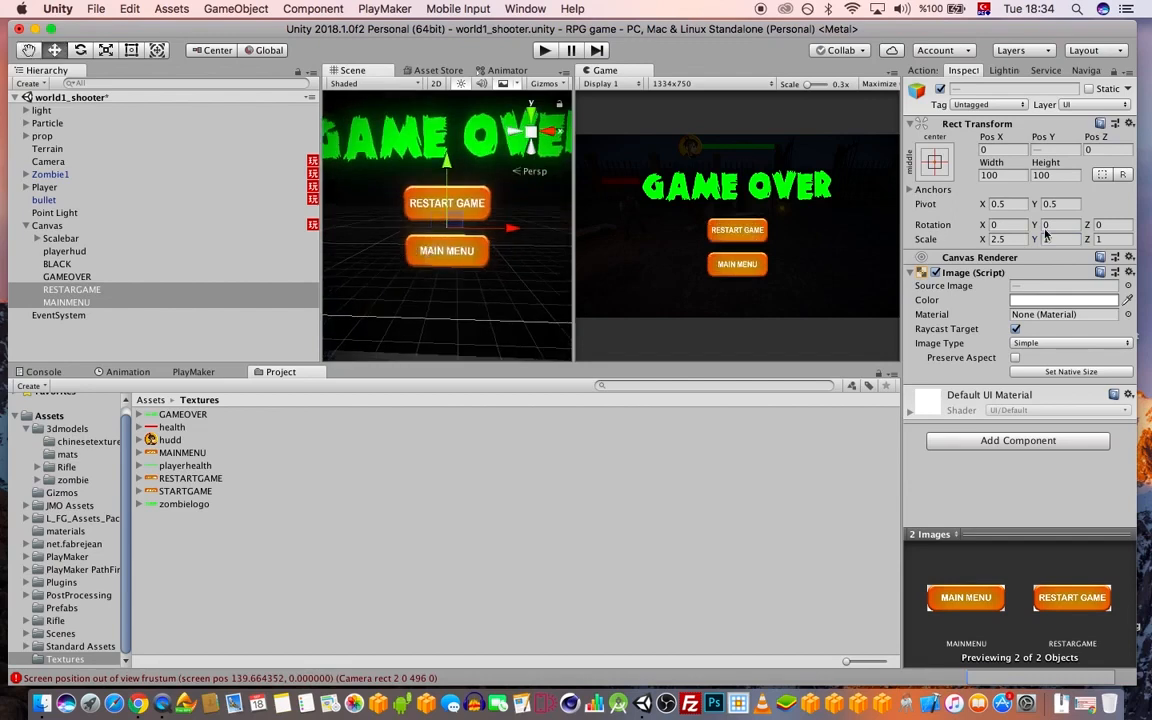
text(0.)
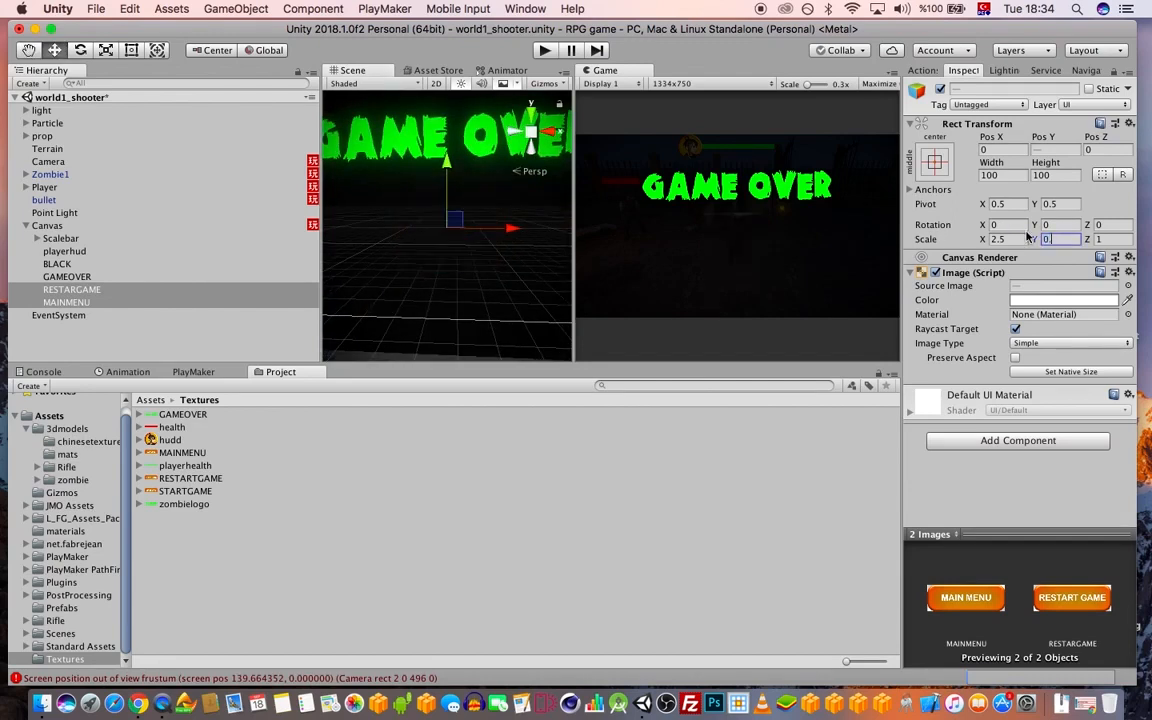
text(8)
key(BackSpace)
text(9)
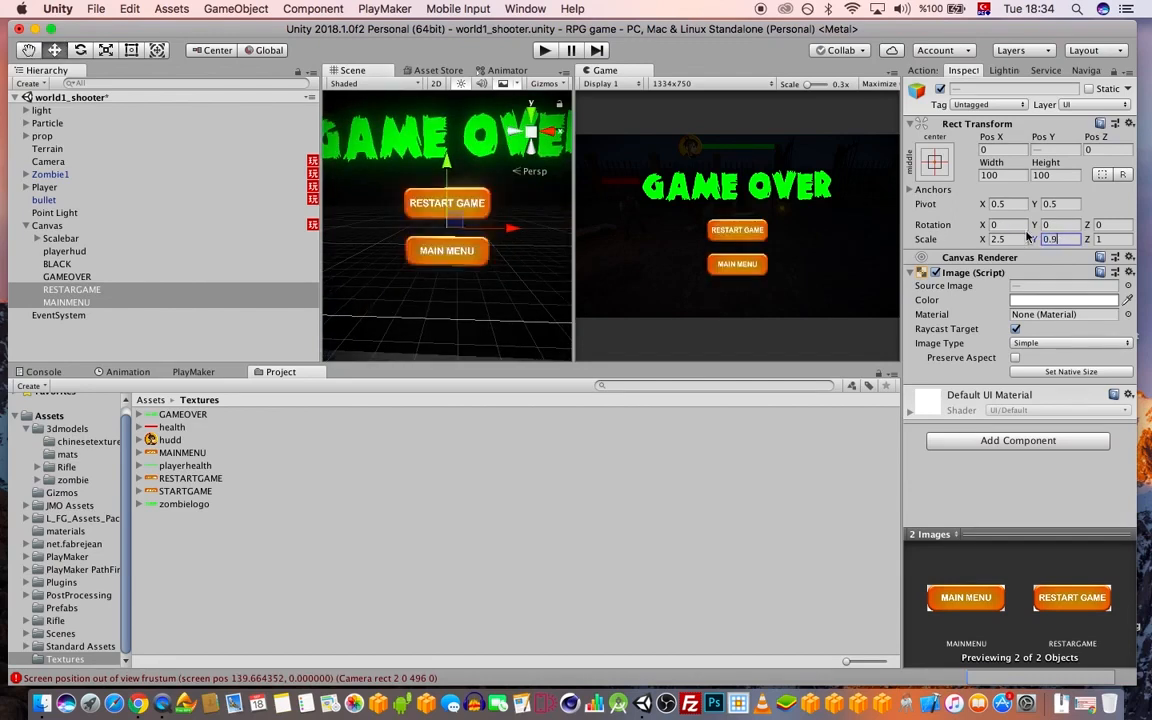
double_click(1065, 241)
text(8)
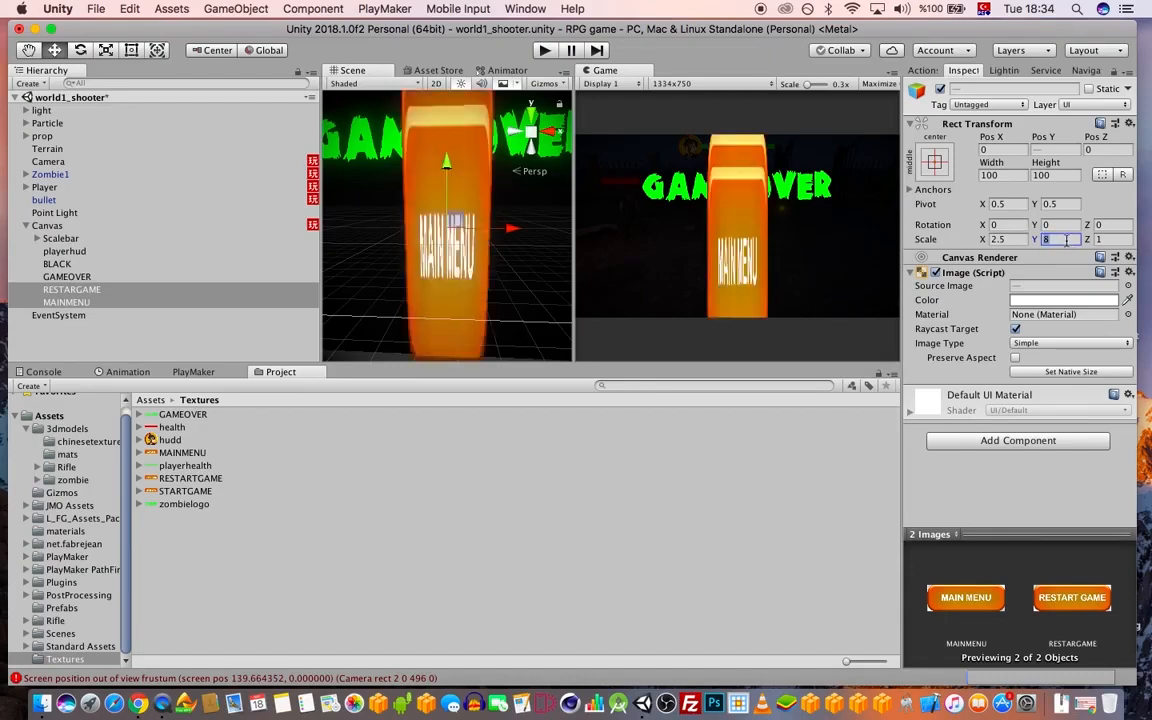
text(0.8)
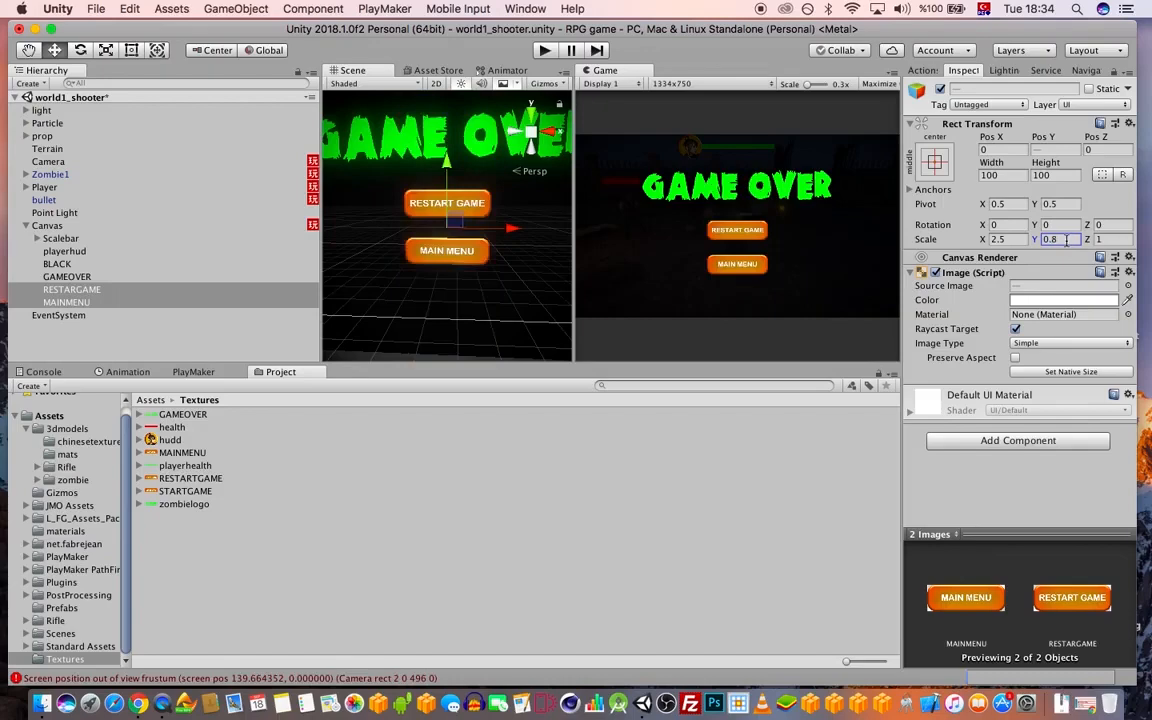
- Try moving GAMEOVER above BLACK in the Hierarchy, then undo the reorder
click(73, 334)
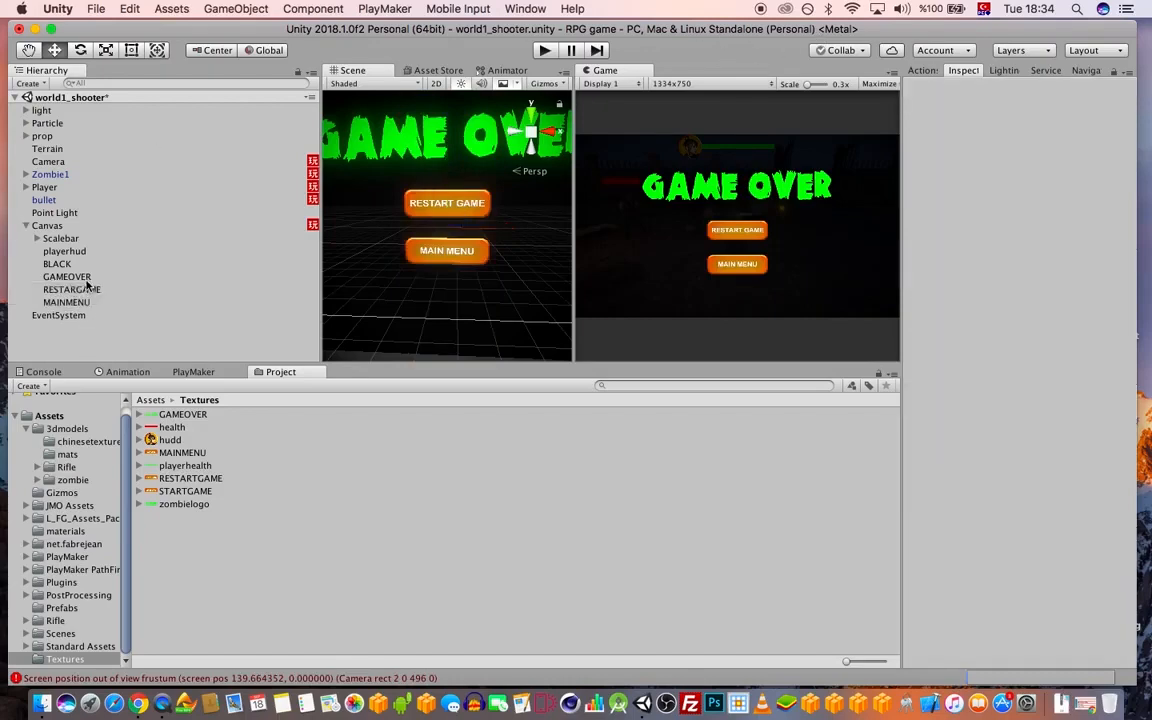
click(68, 278)
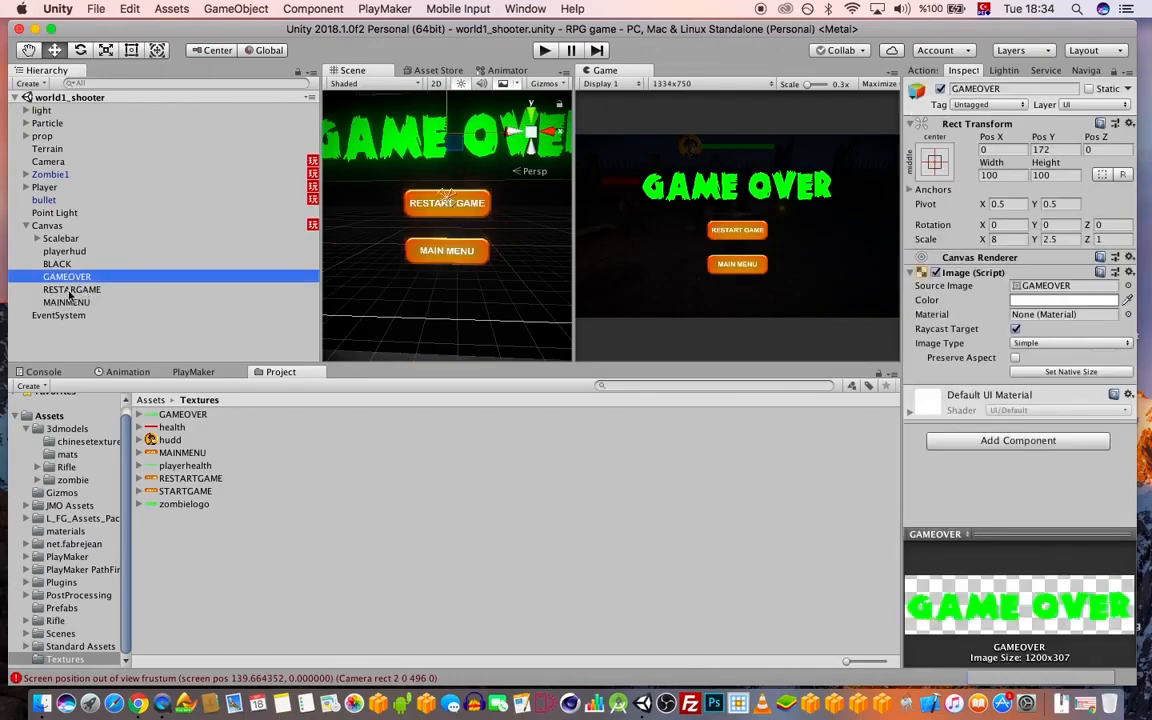
click(60, 264)
click(72, 278)
drag(70, 283, 80, 258)
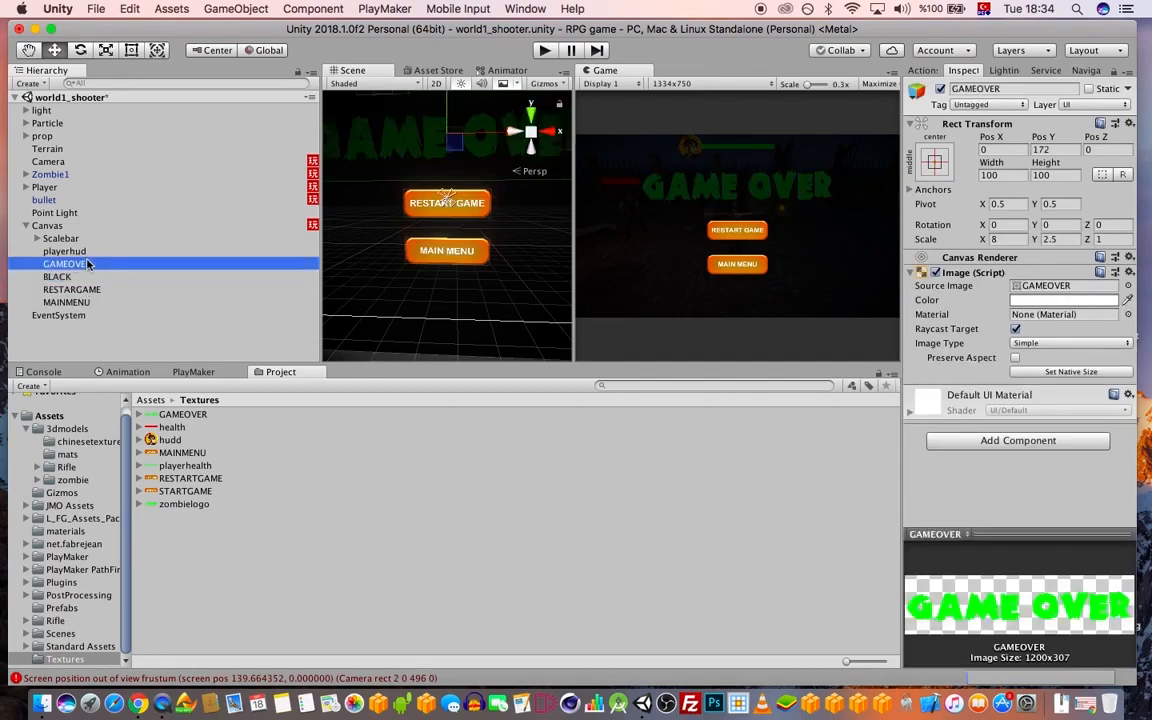
key(super+z)
- Select BLACK through MAINMENU and deactivate all four game-over objects
click(73, 264)
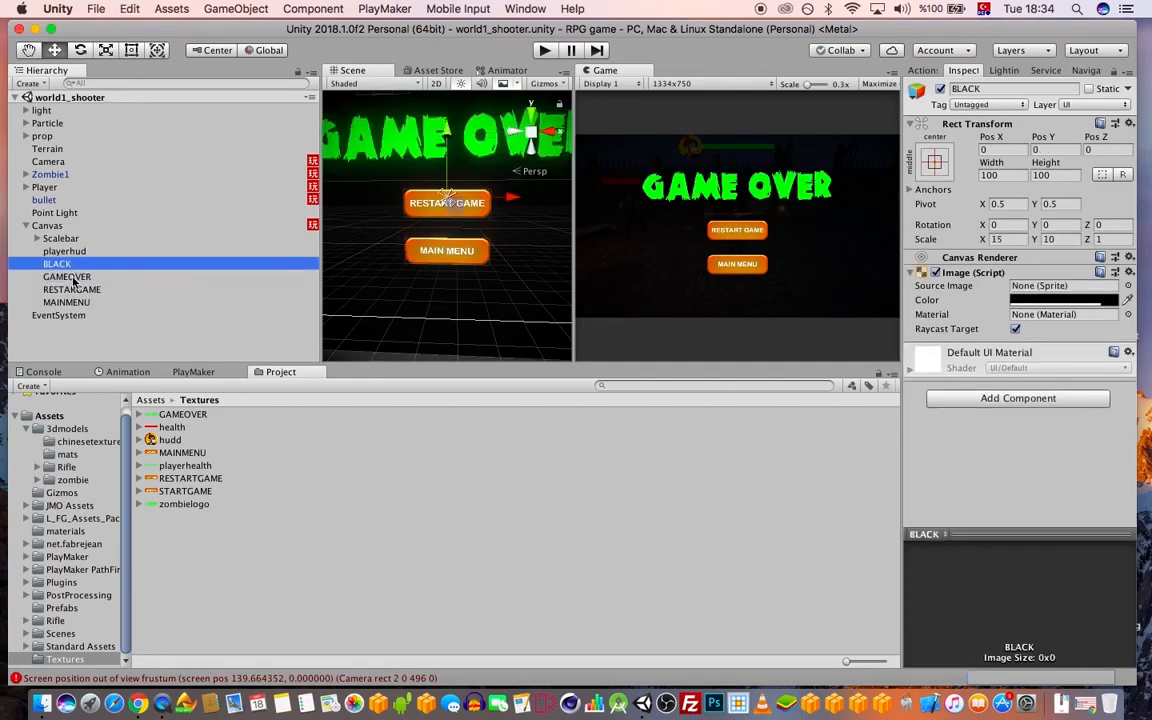
click(74, 277)
click(72, 289)
click(66, 302)
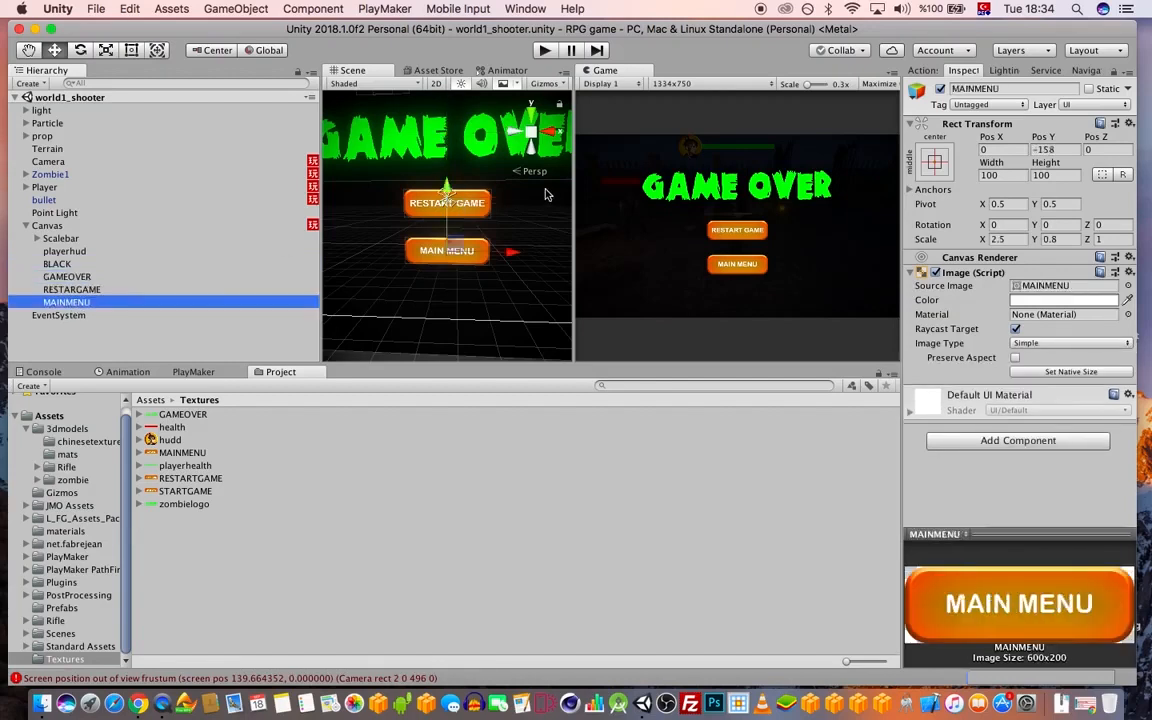
click(74, 277)
click(60, 264)
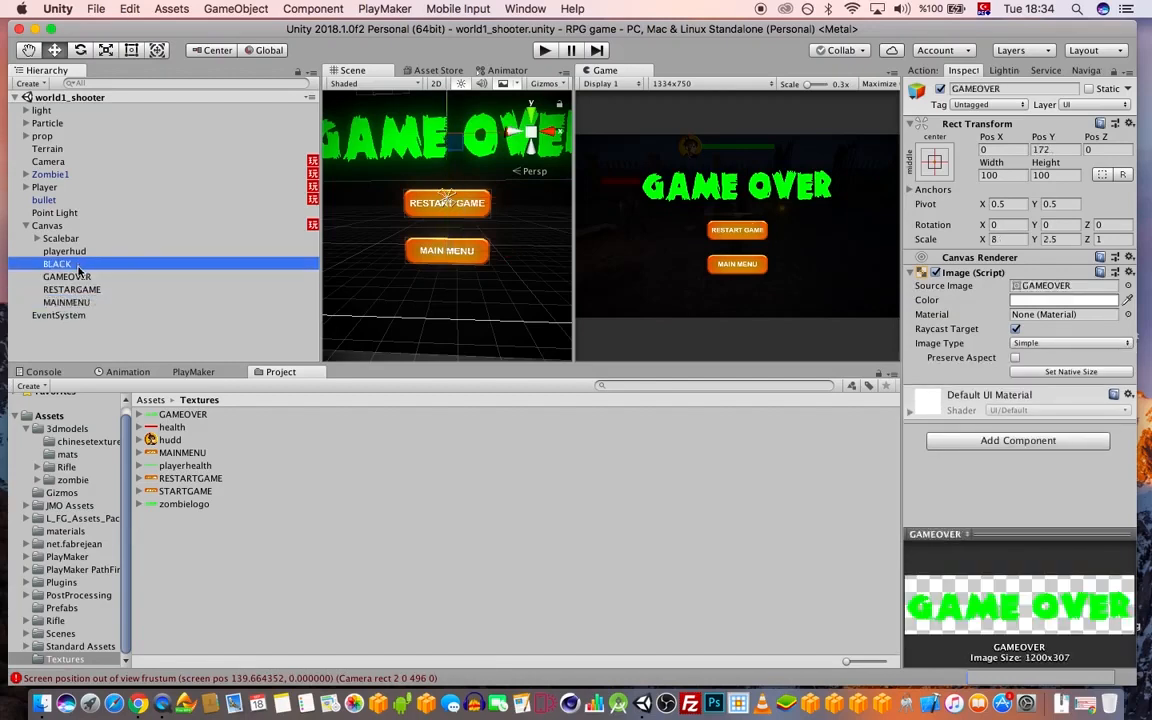
shift+click(66, 302)
click(940, 88)
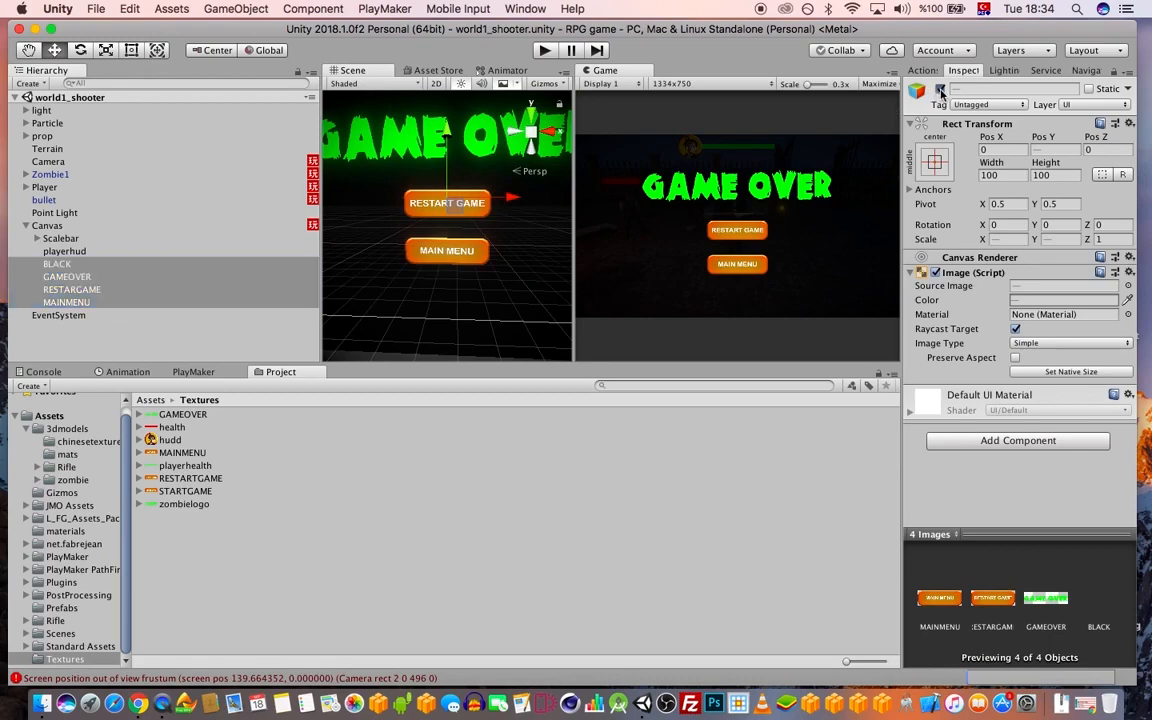
drag(716, 33, 728, 31)
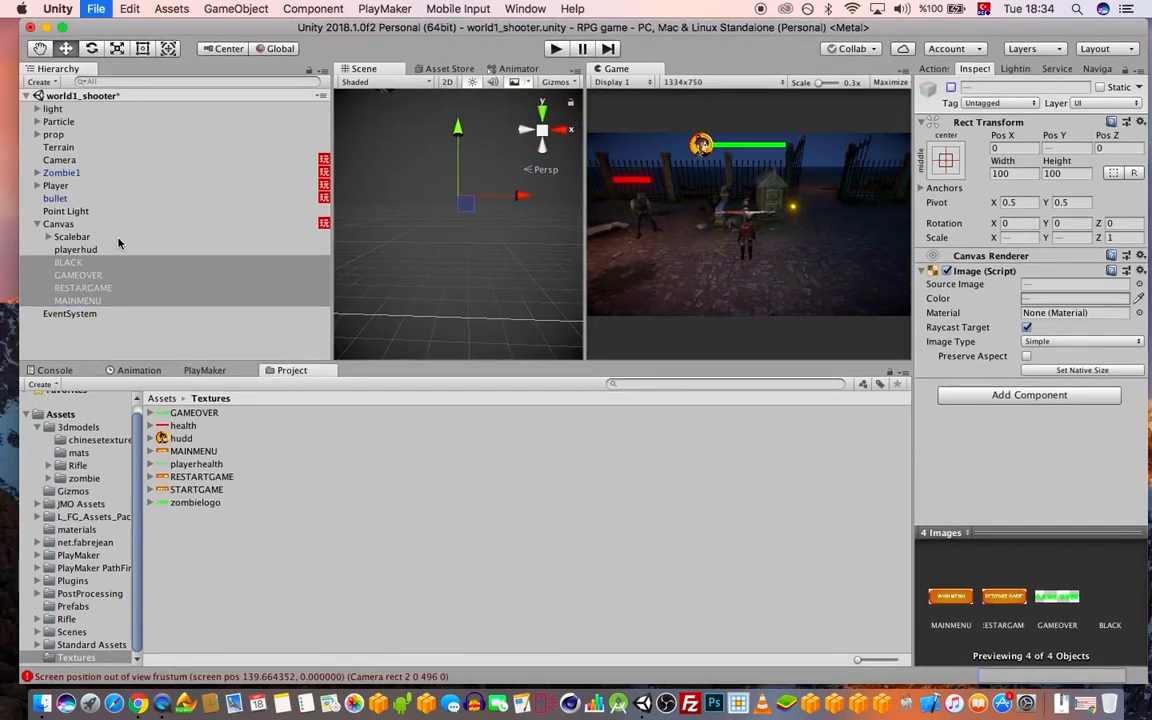
- Show the Player's PlayMaker FSM and search the Action Browser for 'acti'
click(56, 185)
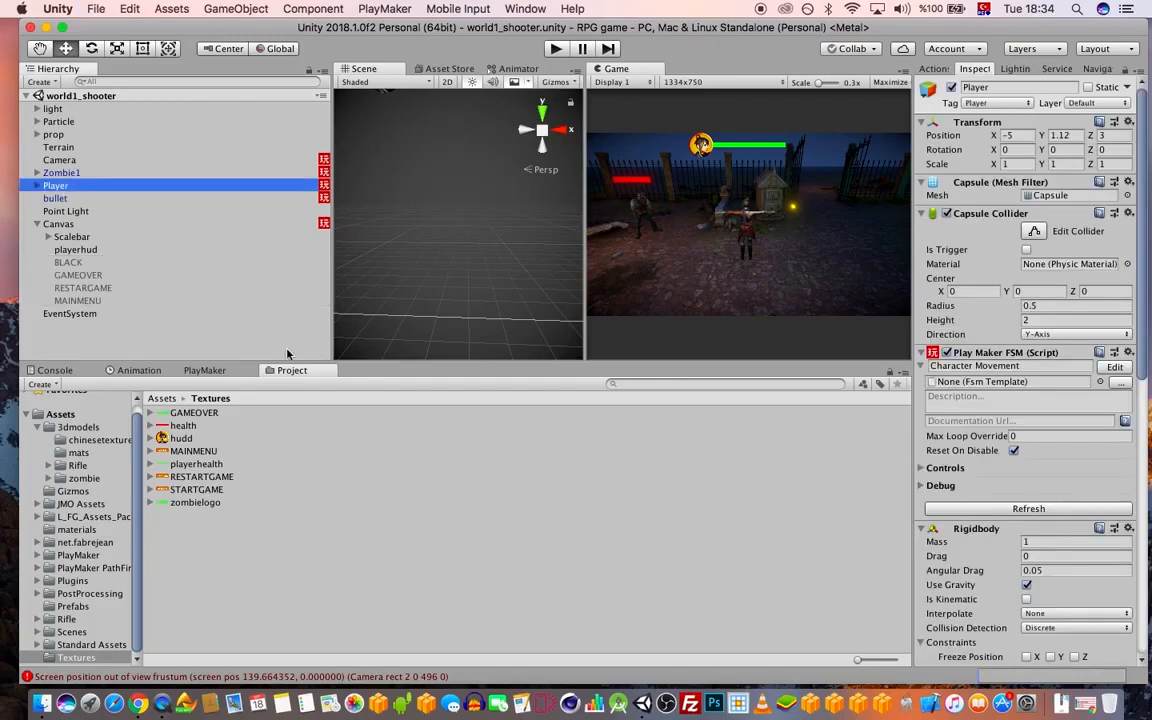
click(204, 370)
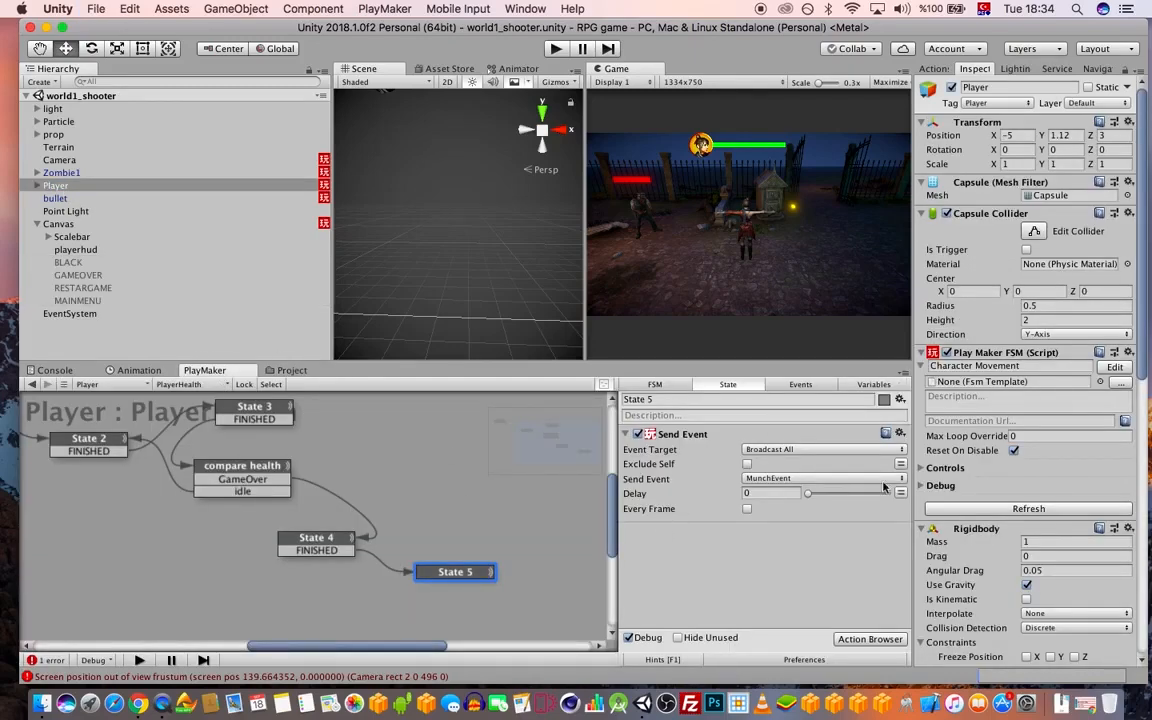
click(932, 68)
text(ACTI)
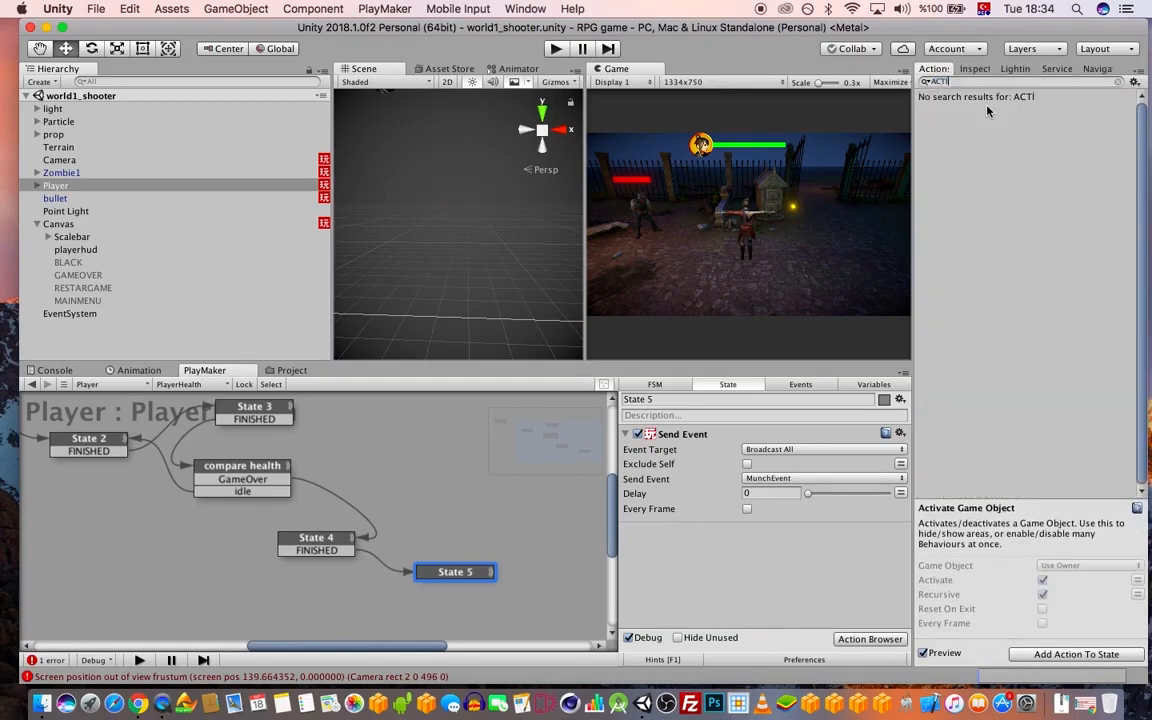
key(BackSpace)
key(BackSpace)
key(BackSpace)
key(BackSpace)
text(acti)
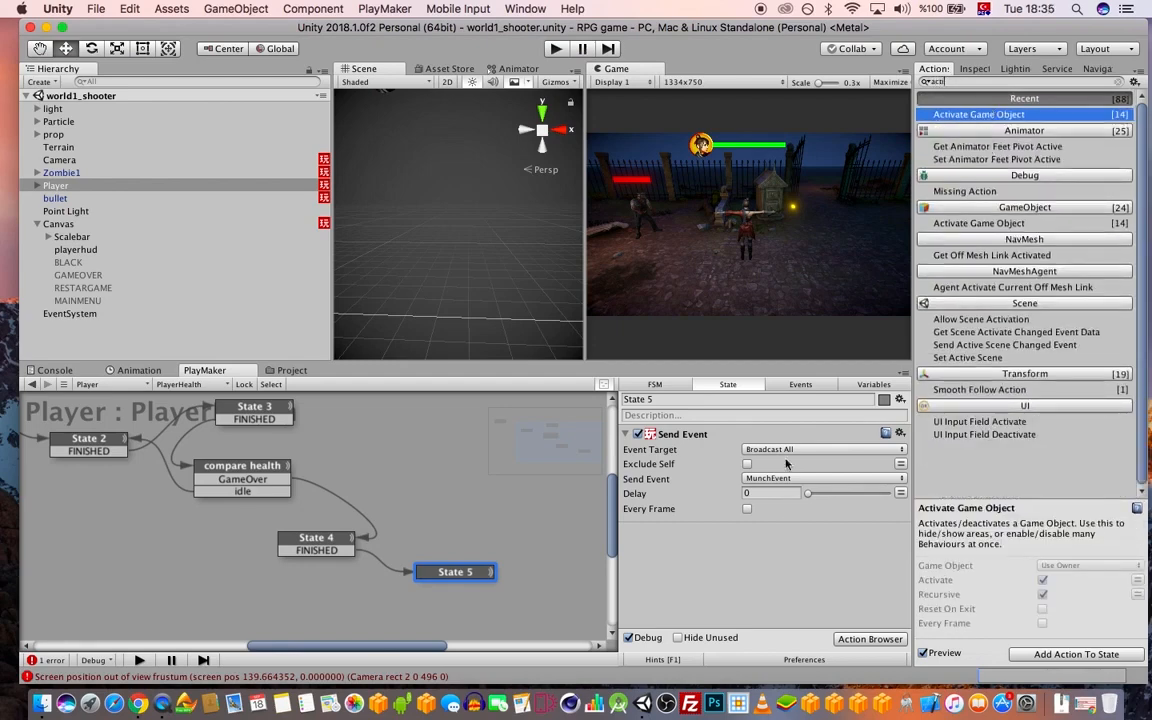
- Copy State 4's Wait action into State 5 with Time 1 and a FINISHED transition
middle_drag(460, 550, 386, 547)
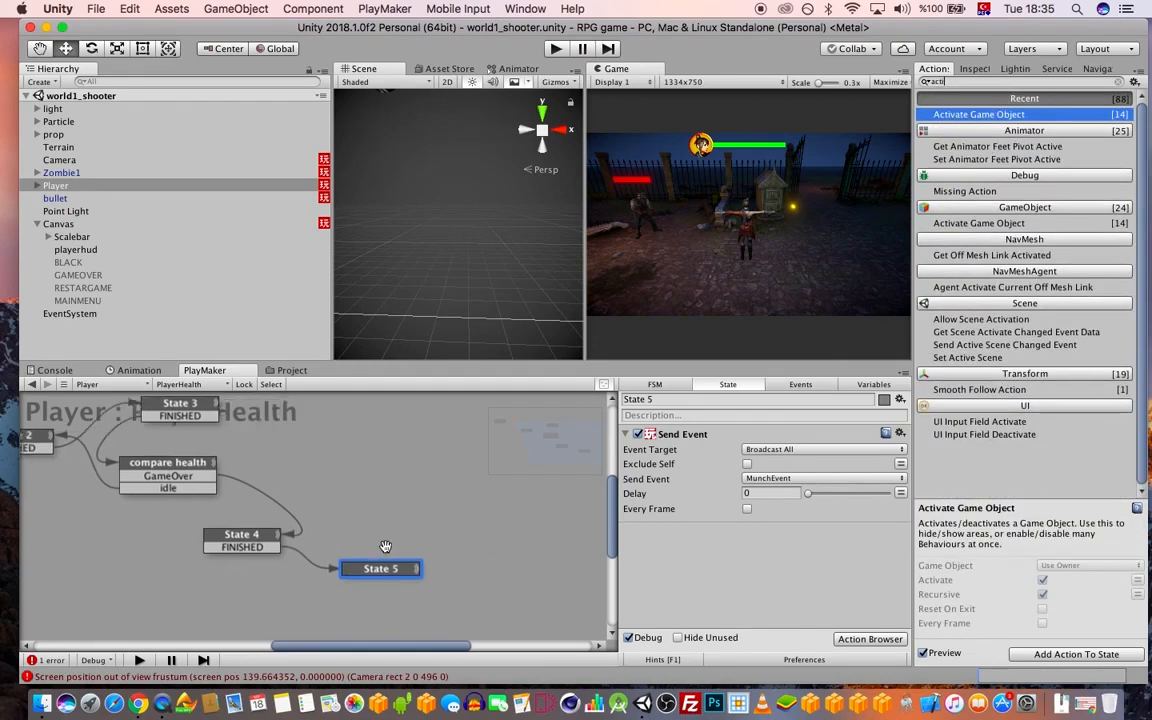
click(262, 544)
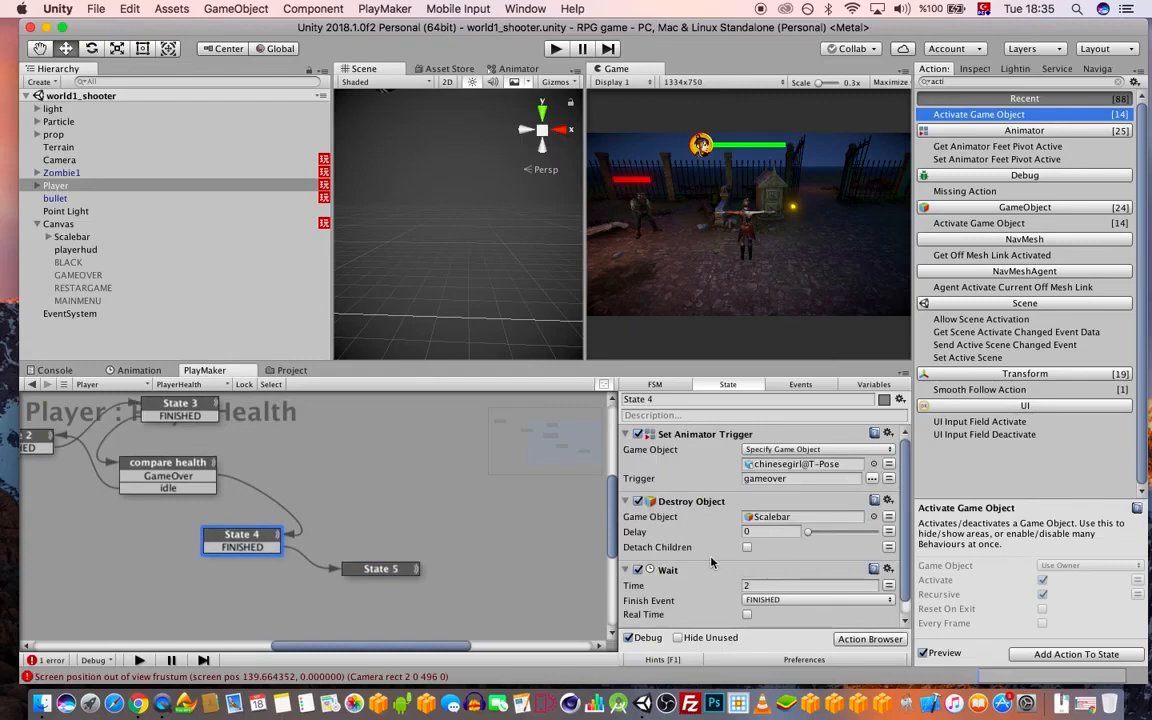
middle_drag(386, 574, 345, 562)
right_click(345, 560)
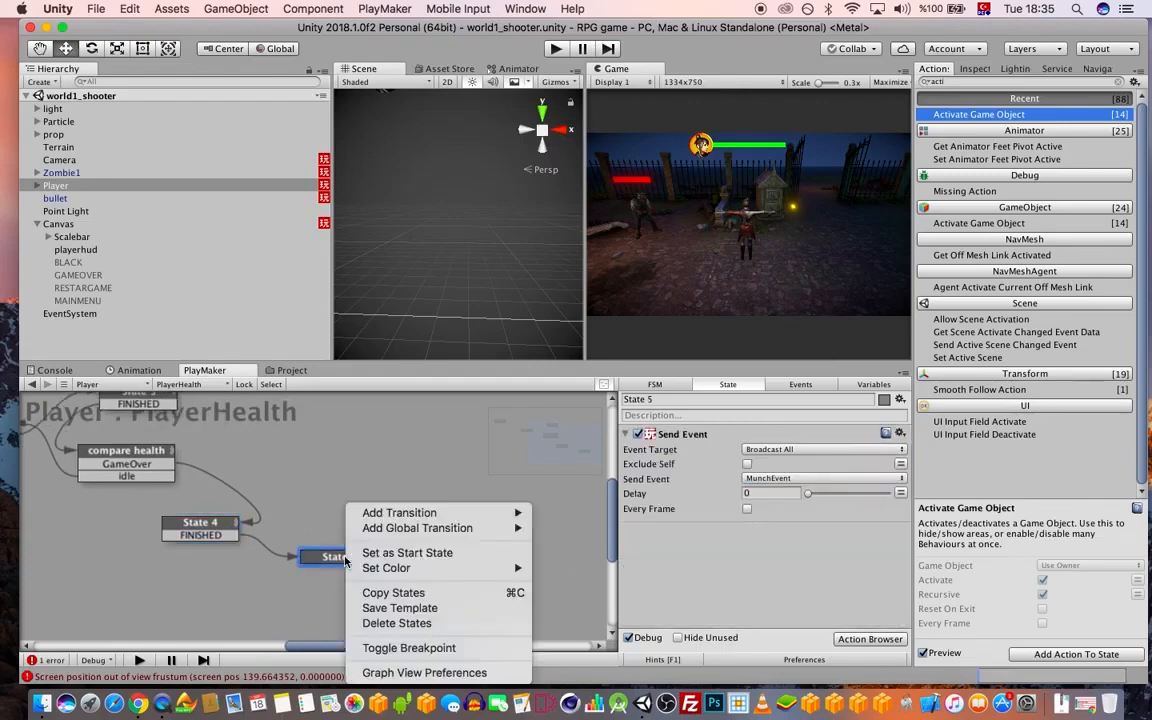
mouse_move(449, 516)
click(227, 524)
click(214, 530)
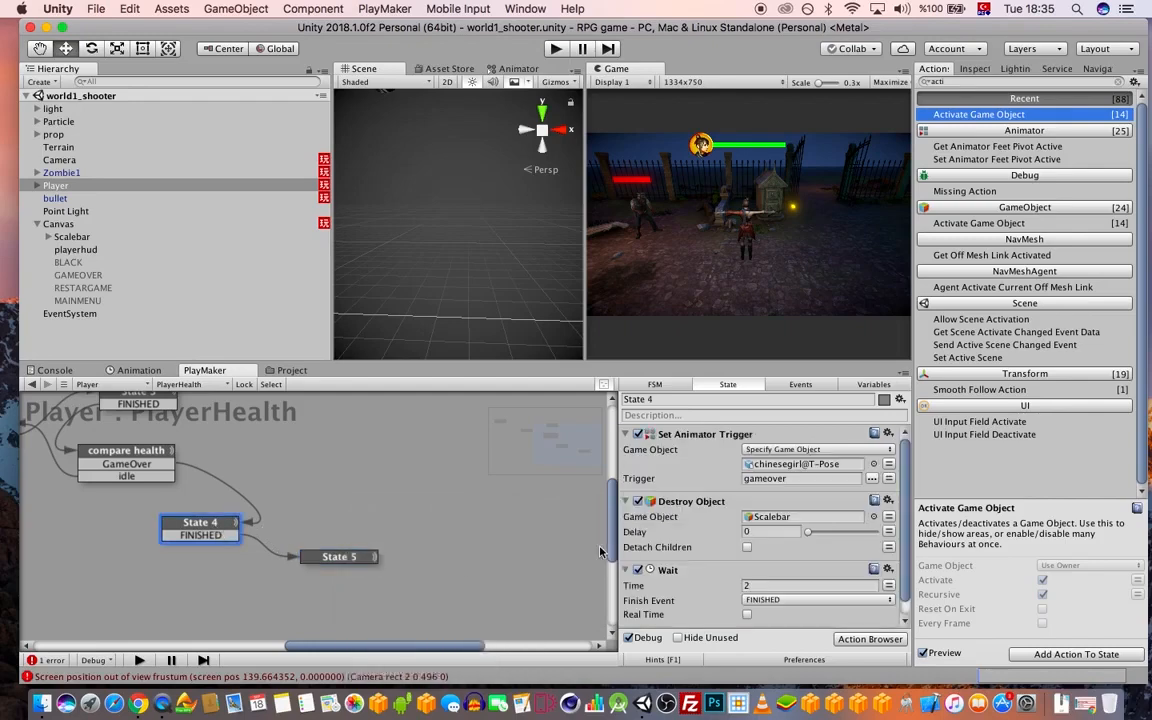
click(670, 572)
click(332, 560)
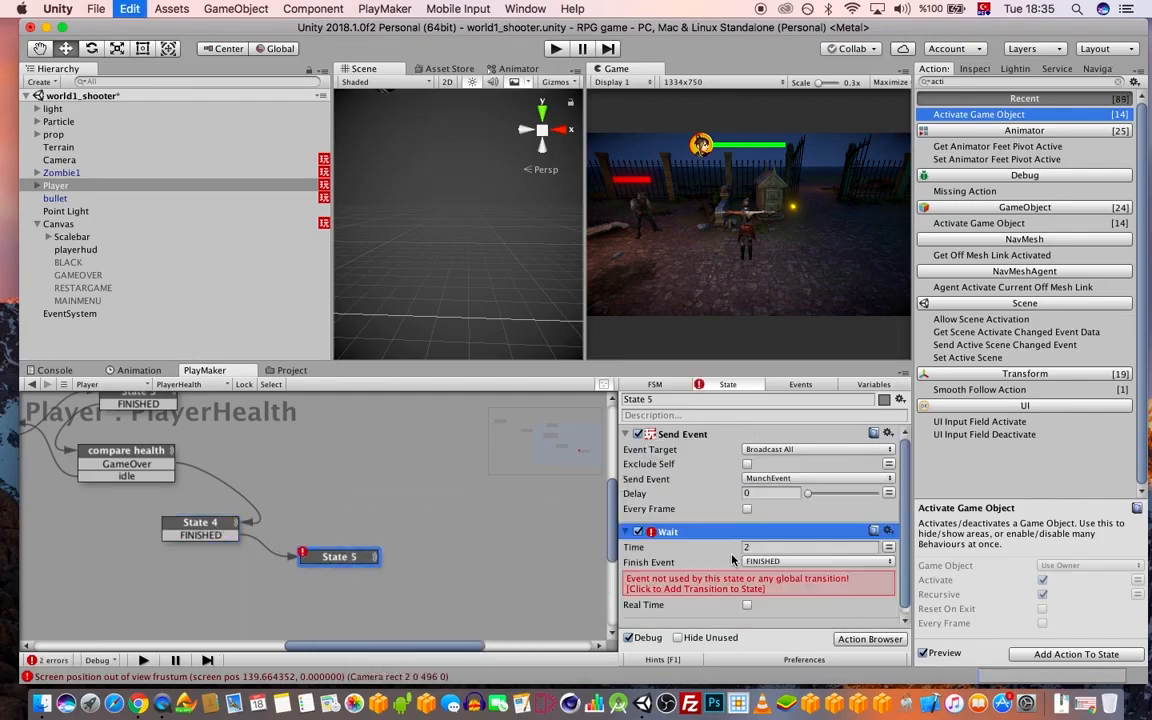
click(827, 547)
text(1)
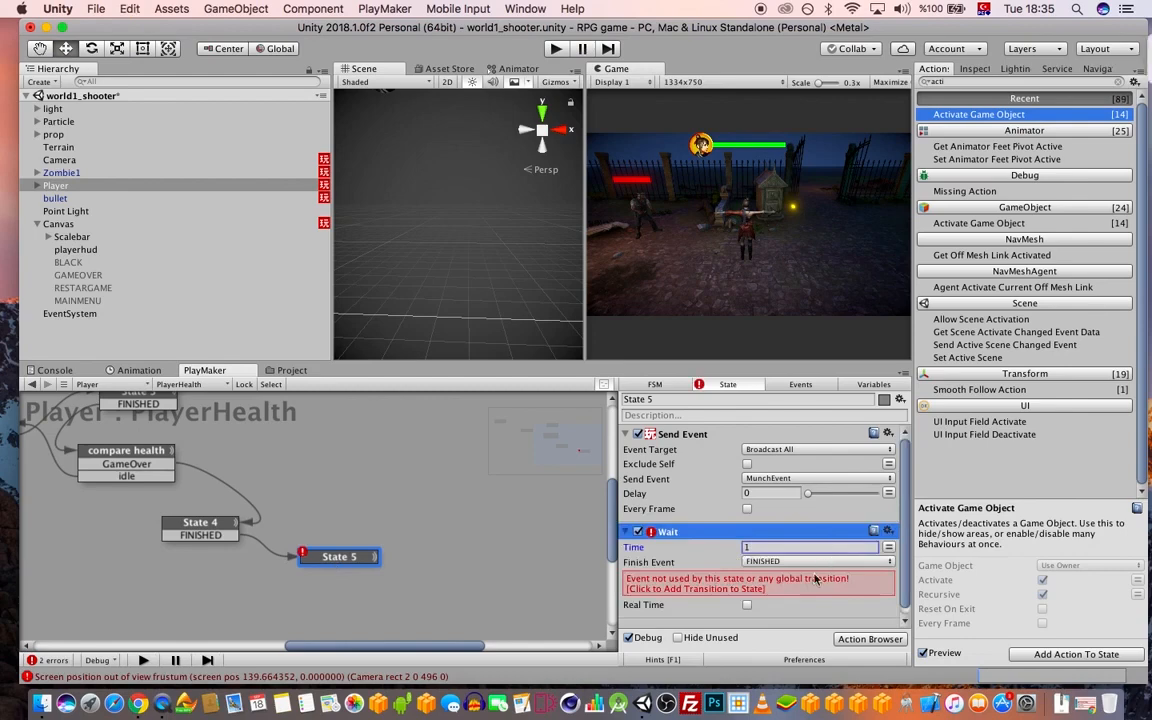
click(812, 583)
- Add State 6 with an Activate Game Object action targeting BLACK
right_click(420, 549)
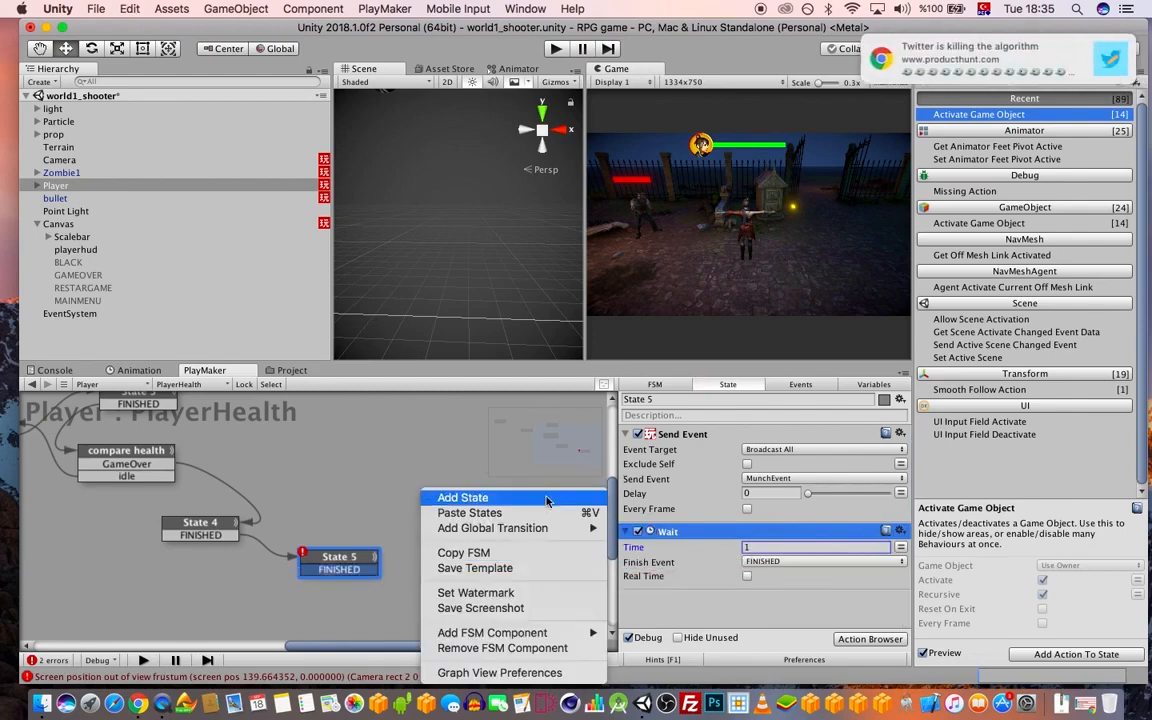
click(465, 497)
click(453, 551)
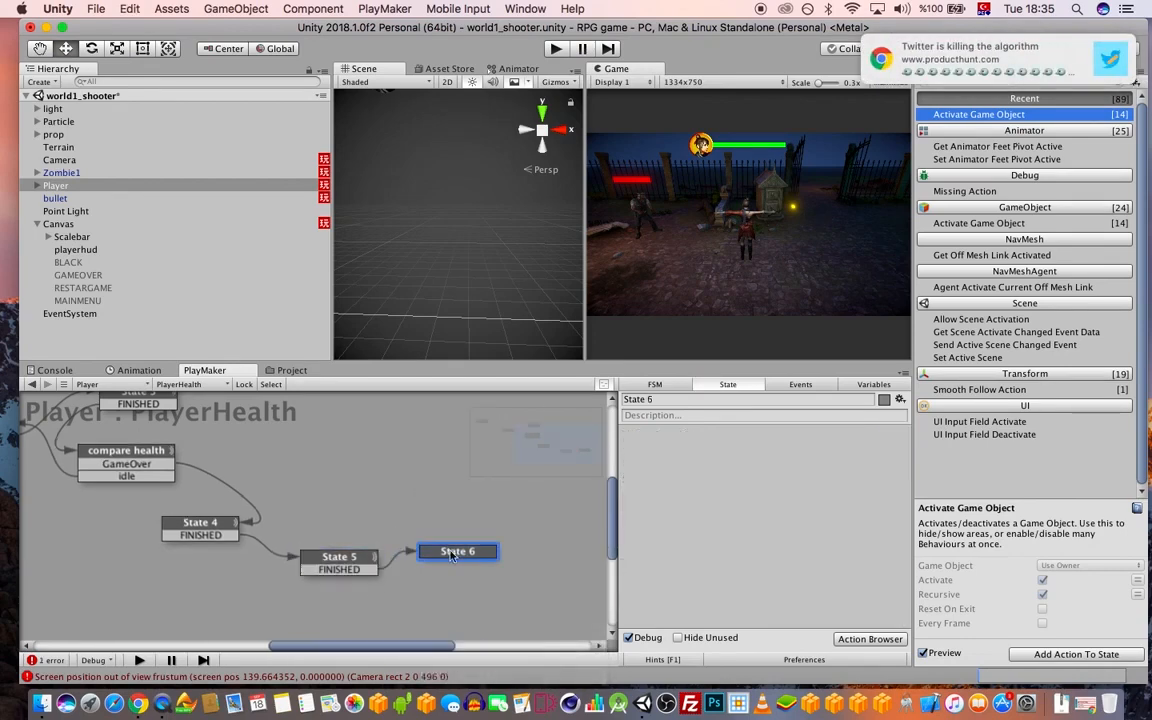
double_click(975, 115)
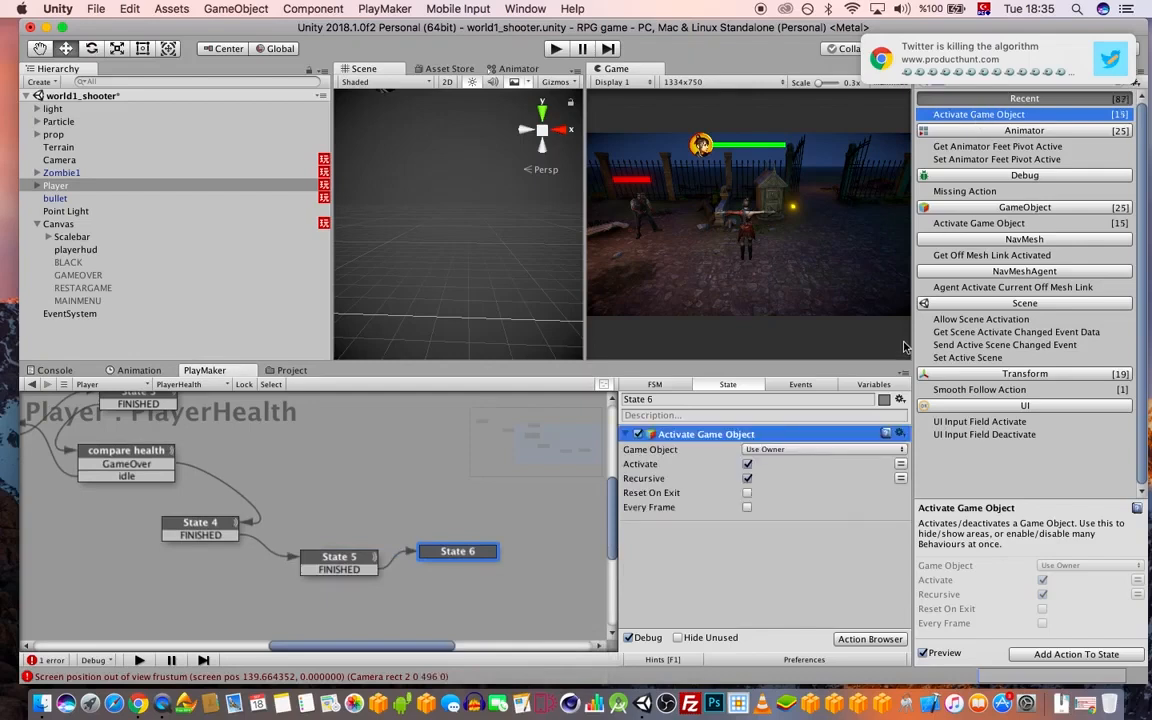
click(800, 449)
click(795, 463)
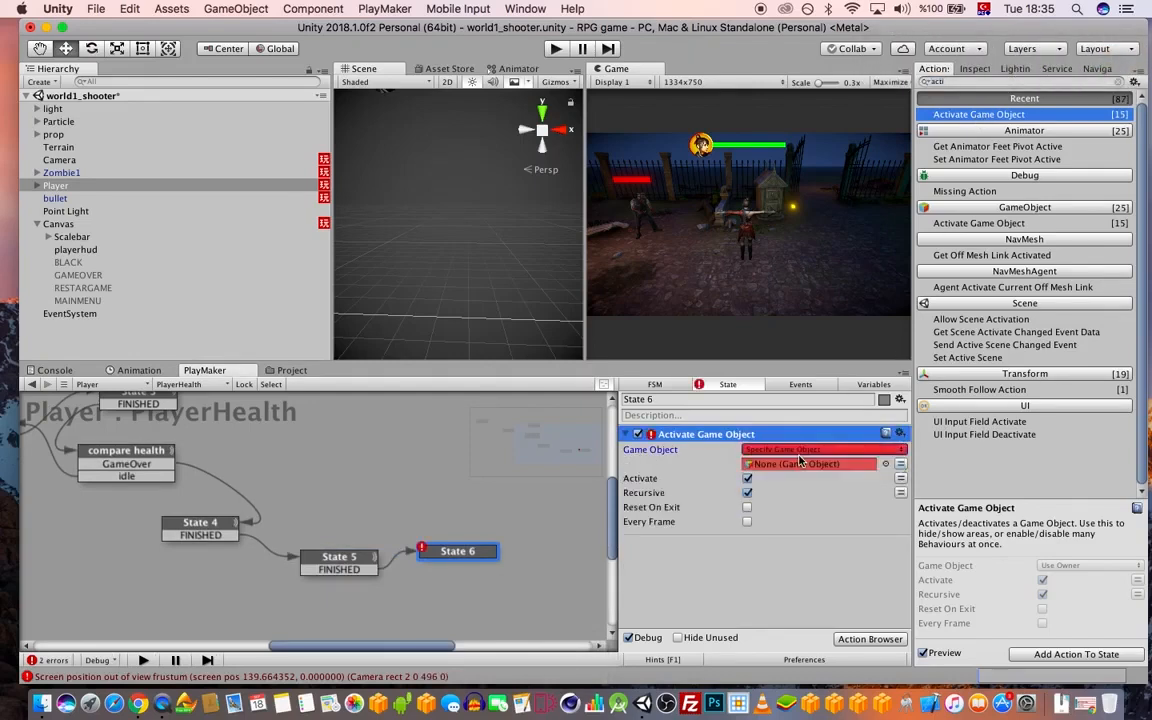
drag(70, 263, 686, 444)
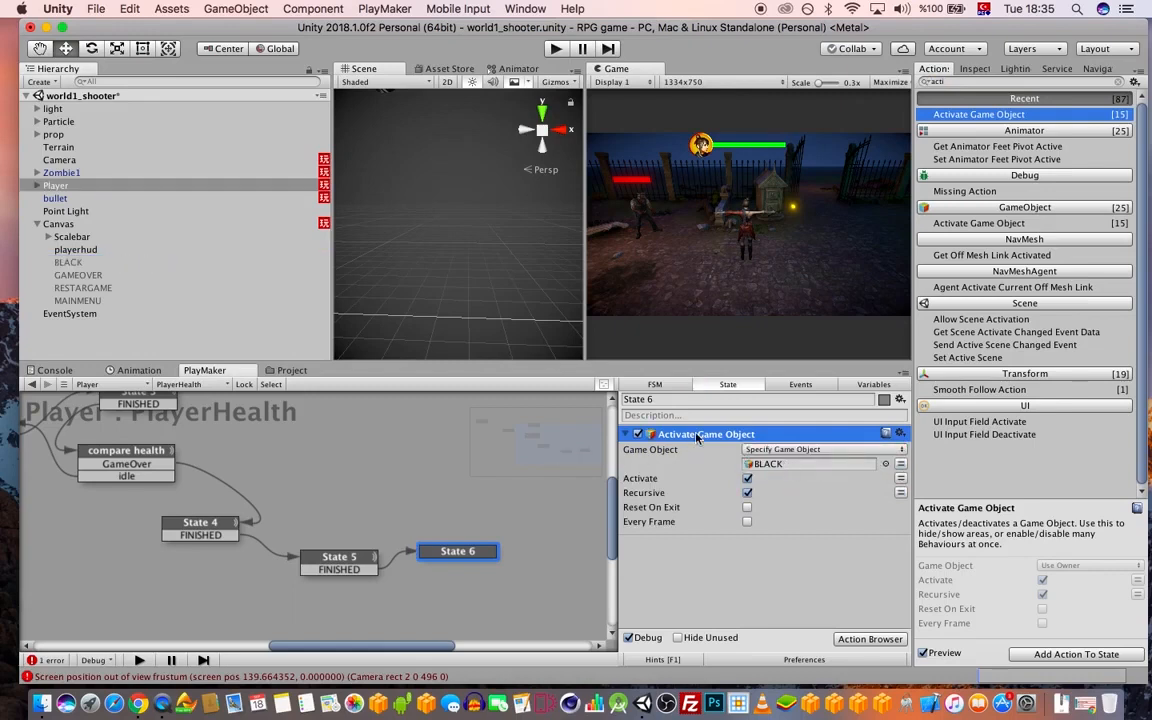
- Duplicate the action to also activate GAMEOVER, RESTARGAME and MAINMENU, and save the scene
key(super+d)
drag(79, 281, 770, 574)
key(super+d)
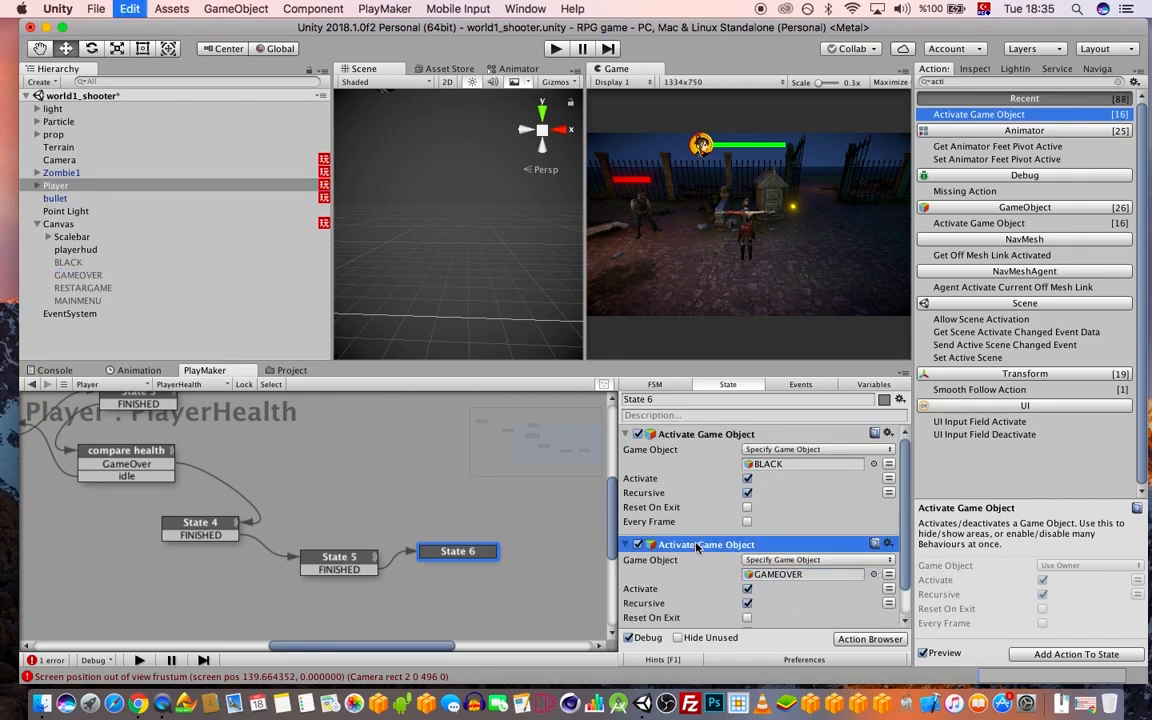
drag(83, 287, 770, 540)
click(727, 514)
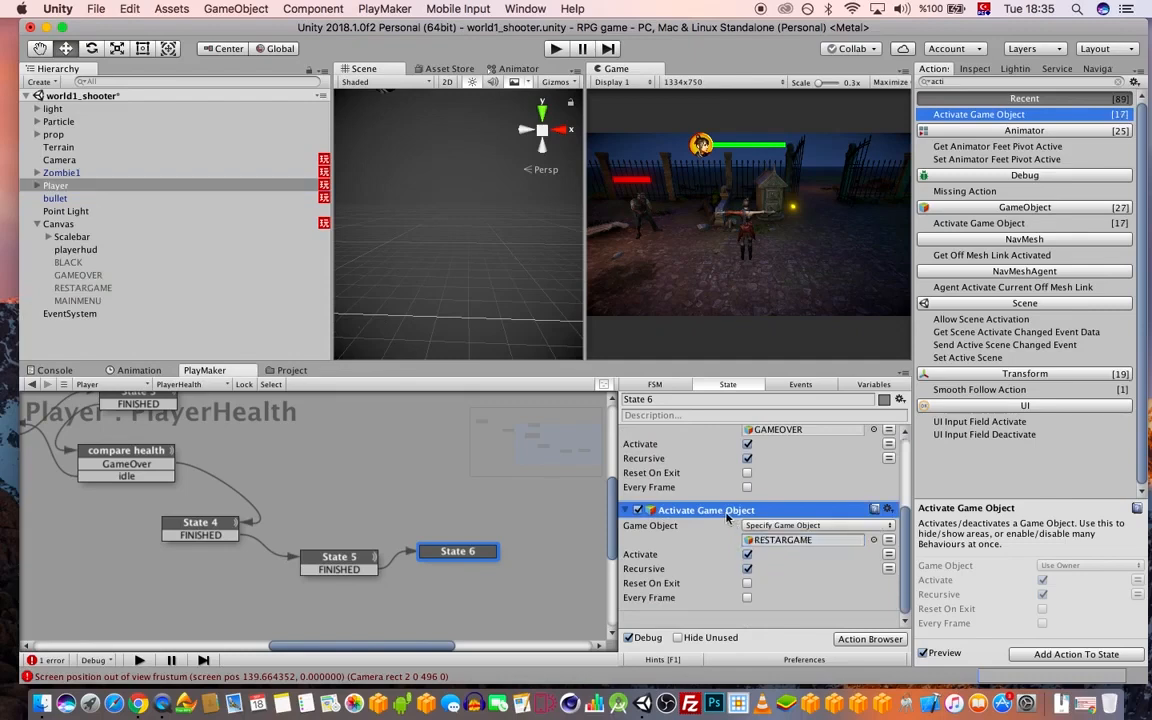
key(super+d)
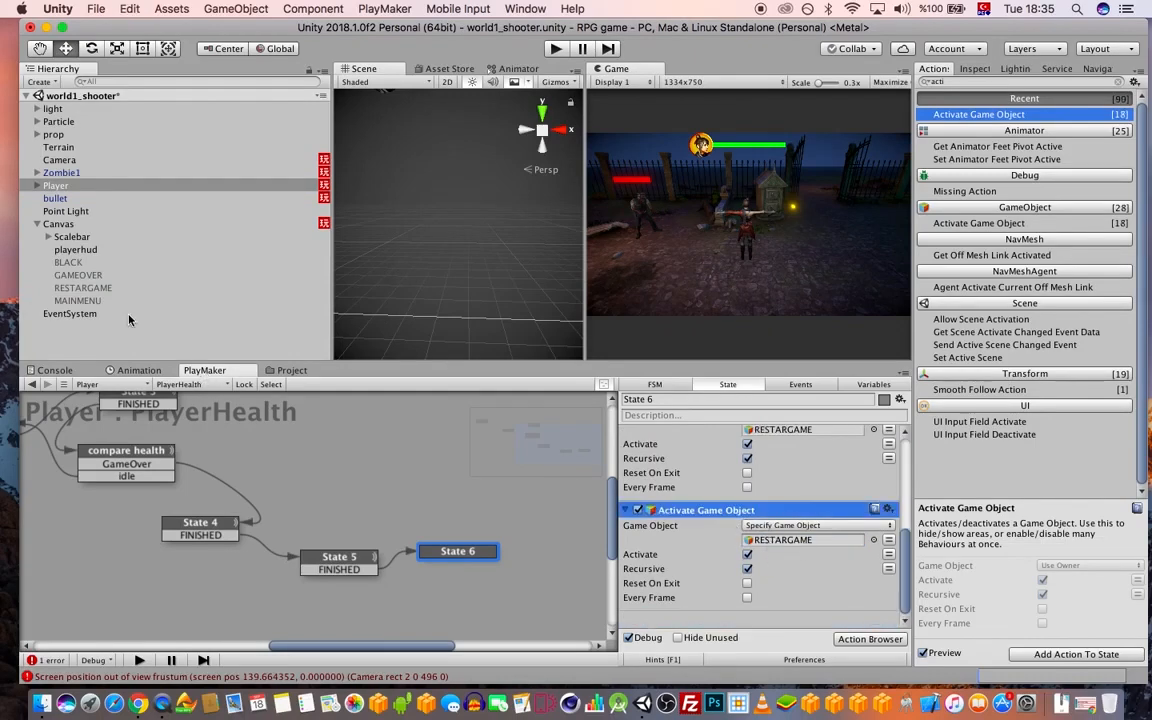
drag(77, 300, 783, 541)
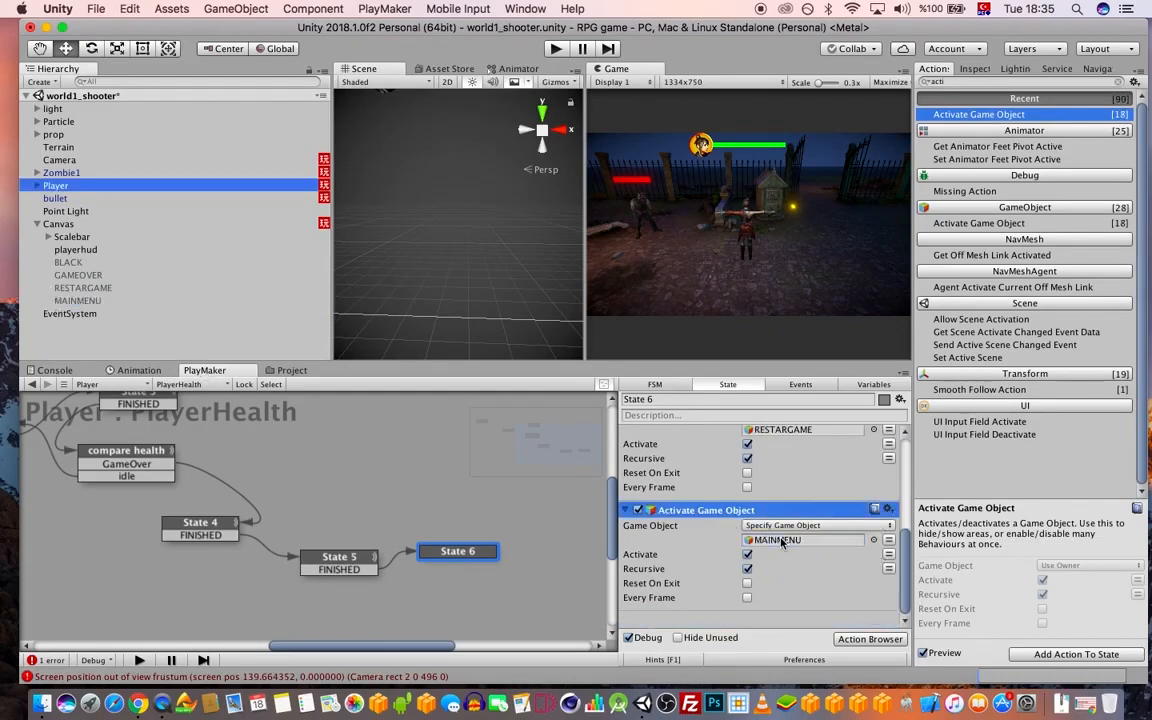
key(super+s)
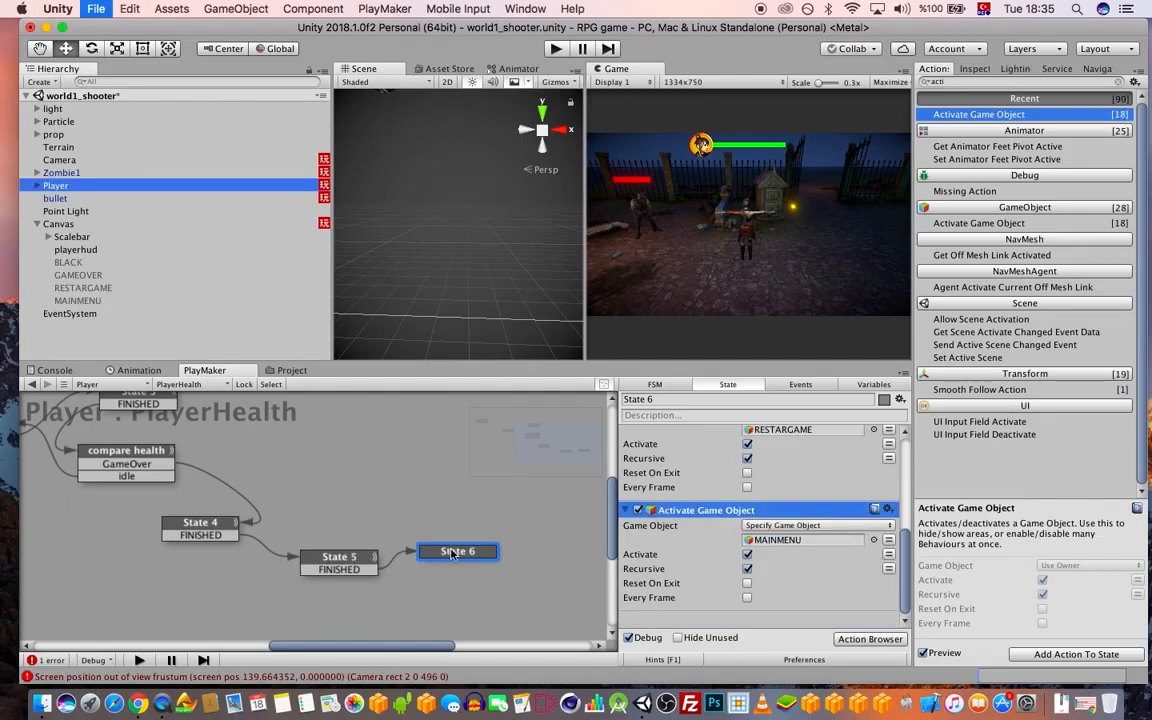
click(370, 562)
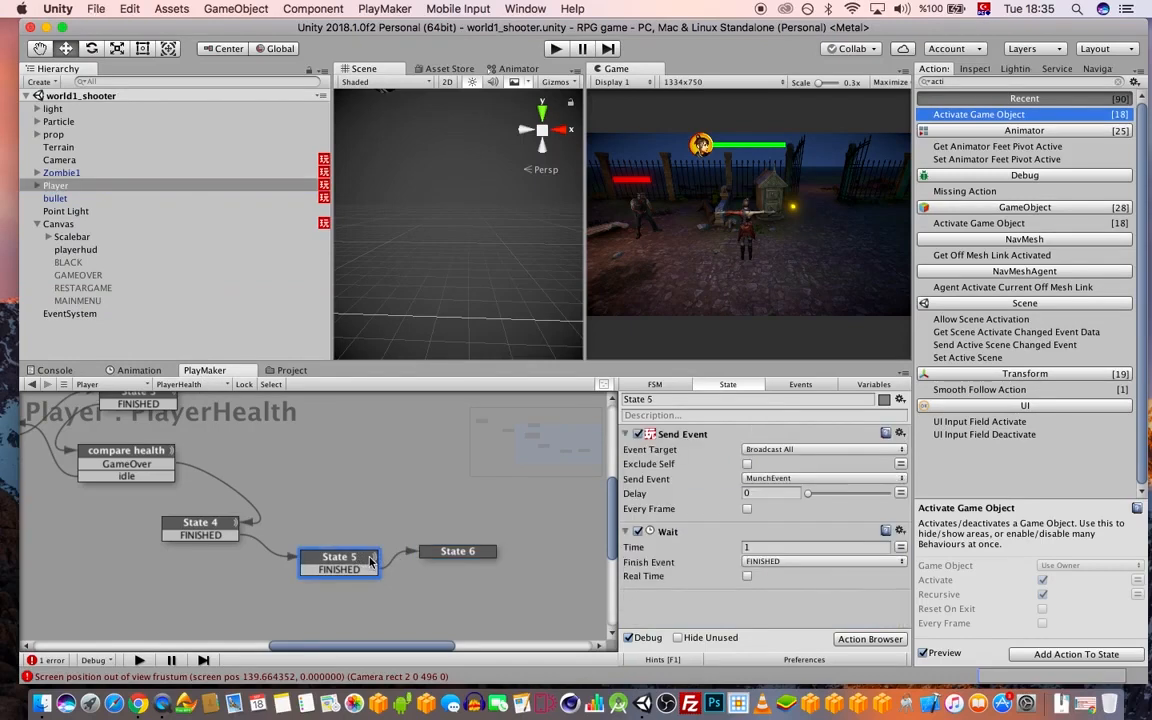
click(452, 551)
scroll(798, 527, up, 5)
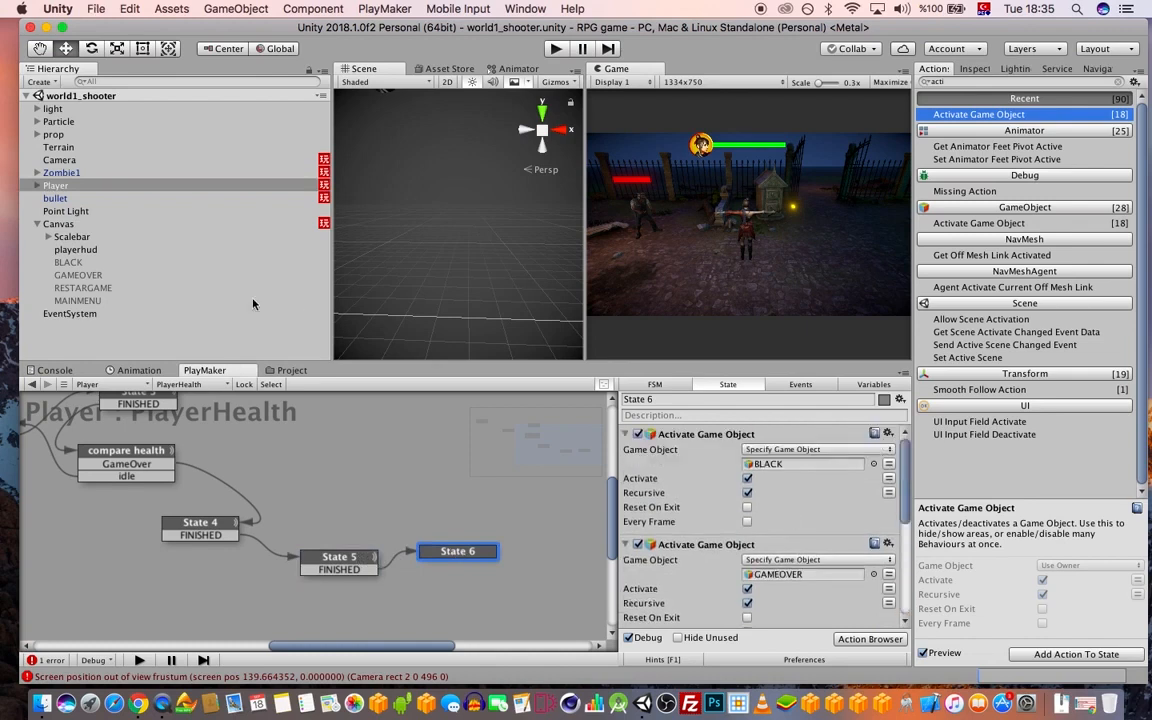
click(564, 52)
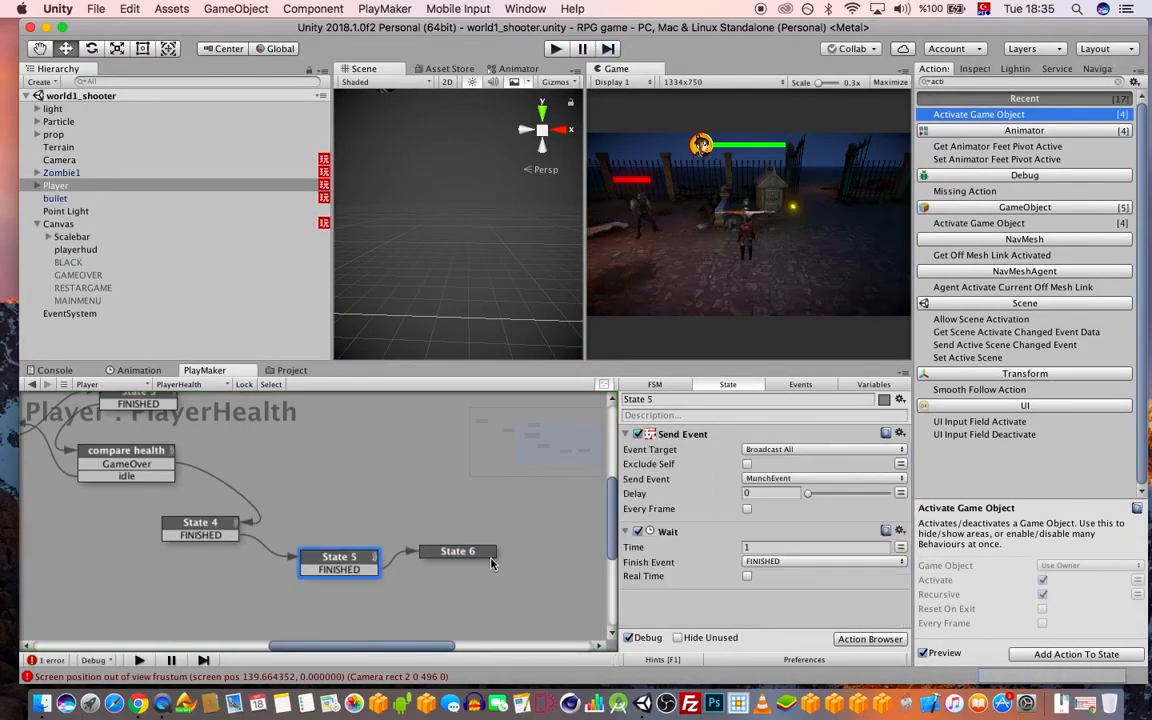
click(672, 532)
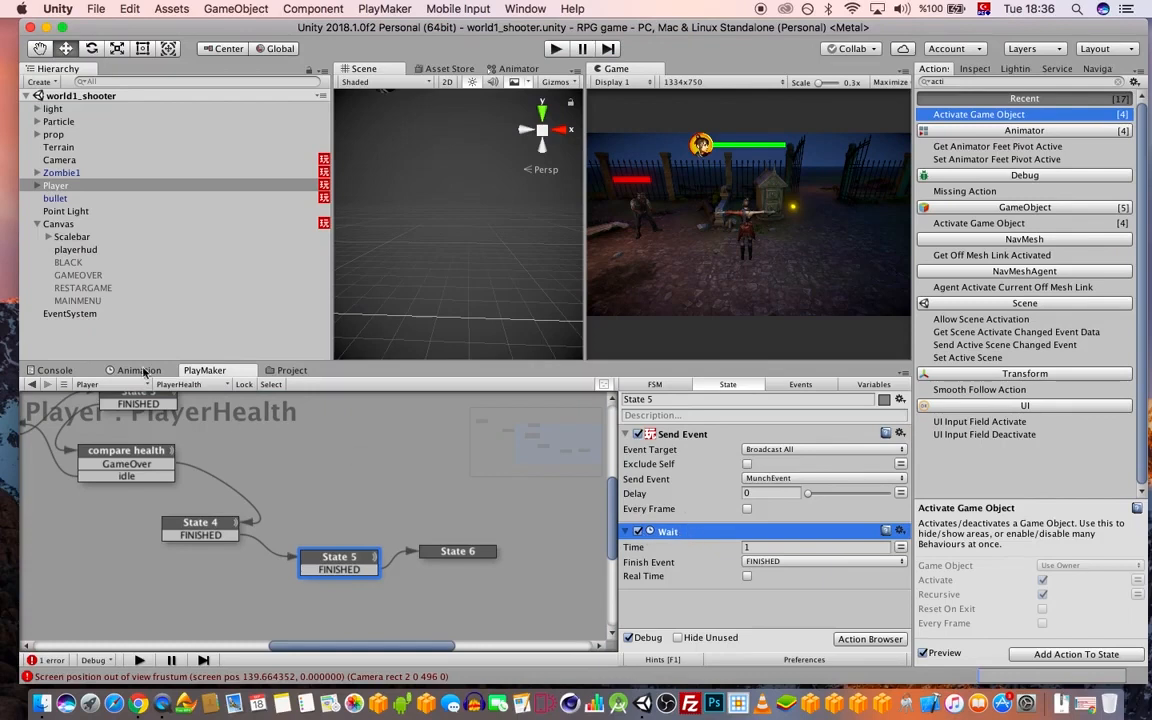
middle_drag(406, 505, 509, 533)
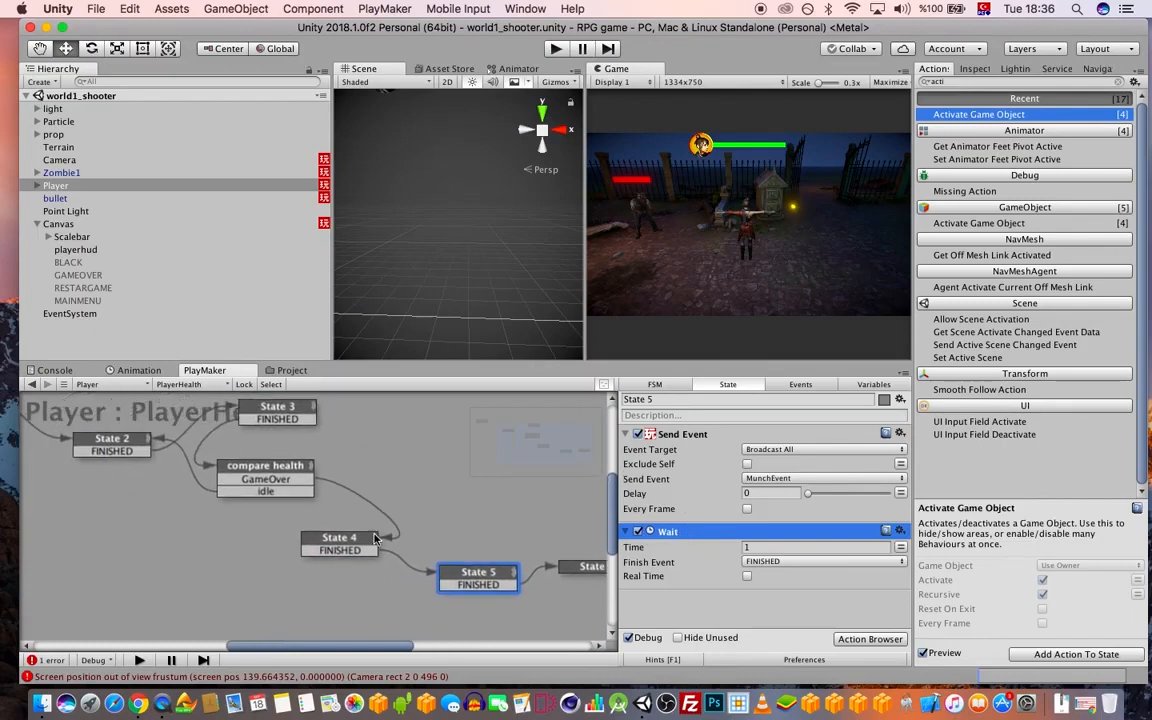
middle_drag(125, 445, 297, 549)
- Change State 3's Float Subtract amount from 0.2 to 0.4
click(106, 486)
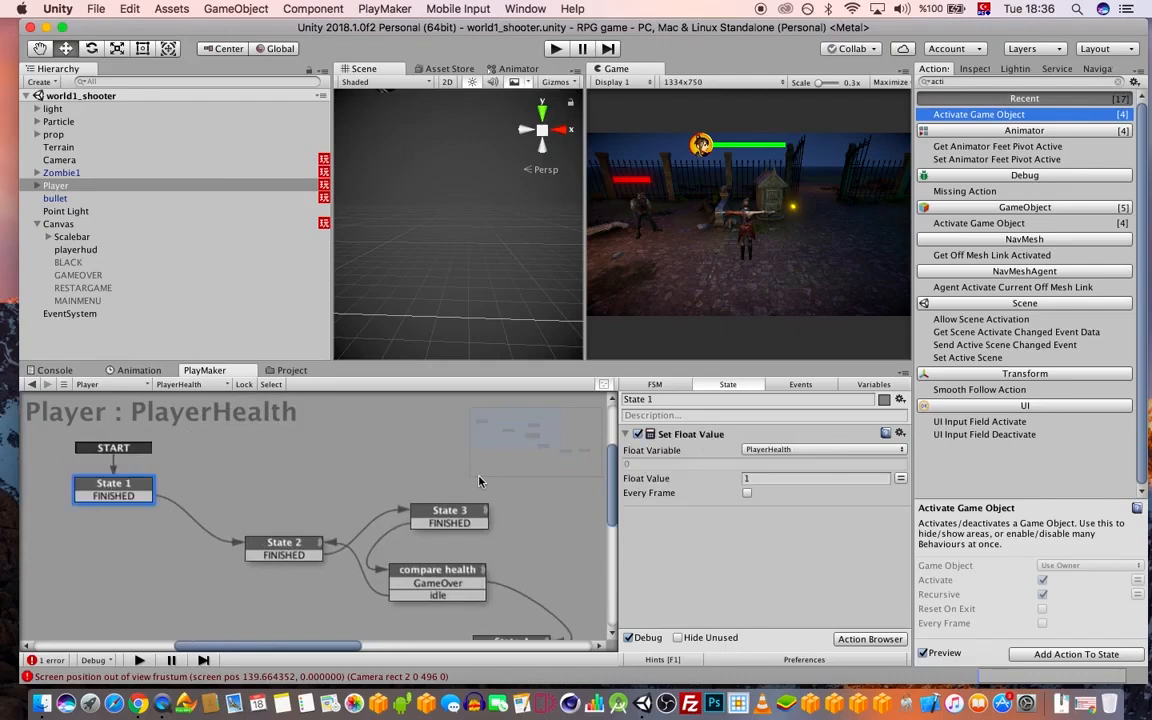
click(456, 513)
click(785, 481)
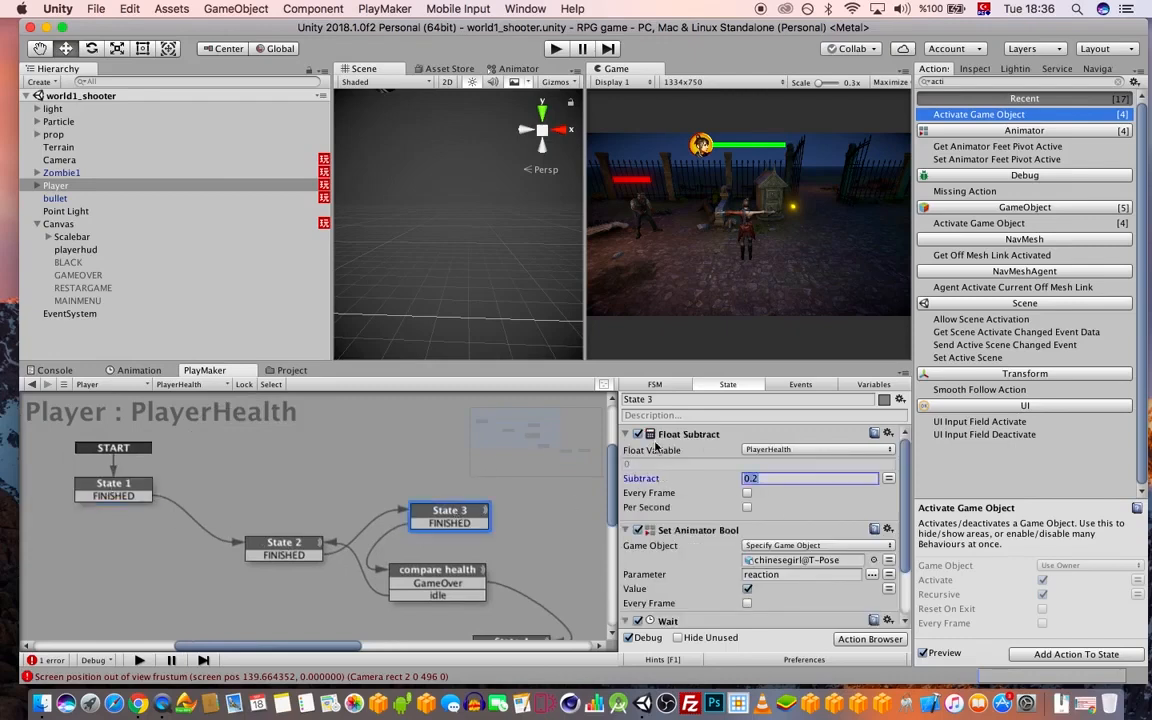
text(0)
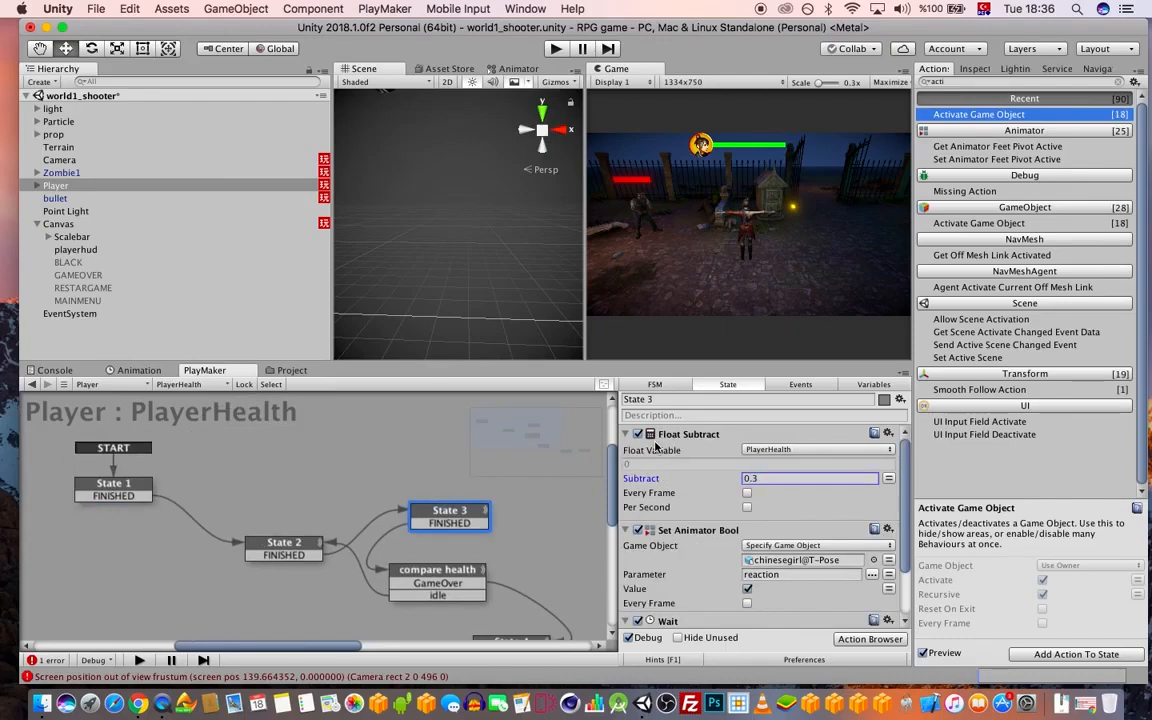
key(BackSpace)
- Frame the Player in the Scene view and run the game in play mode
click(62, 172)
click(62, 185)
key(f)
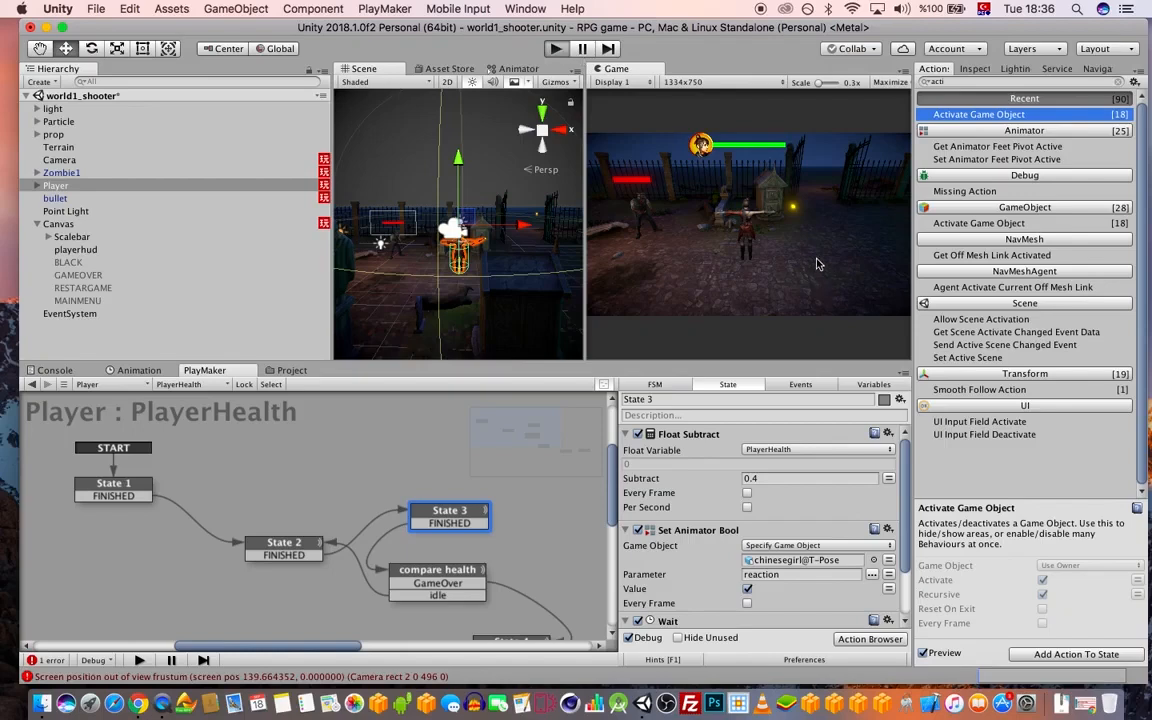
key(super+p)
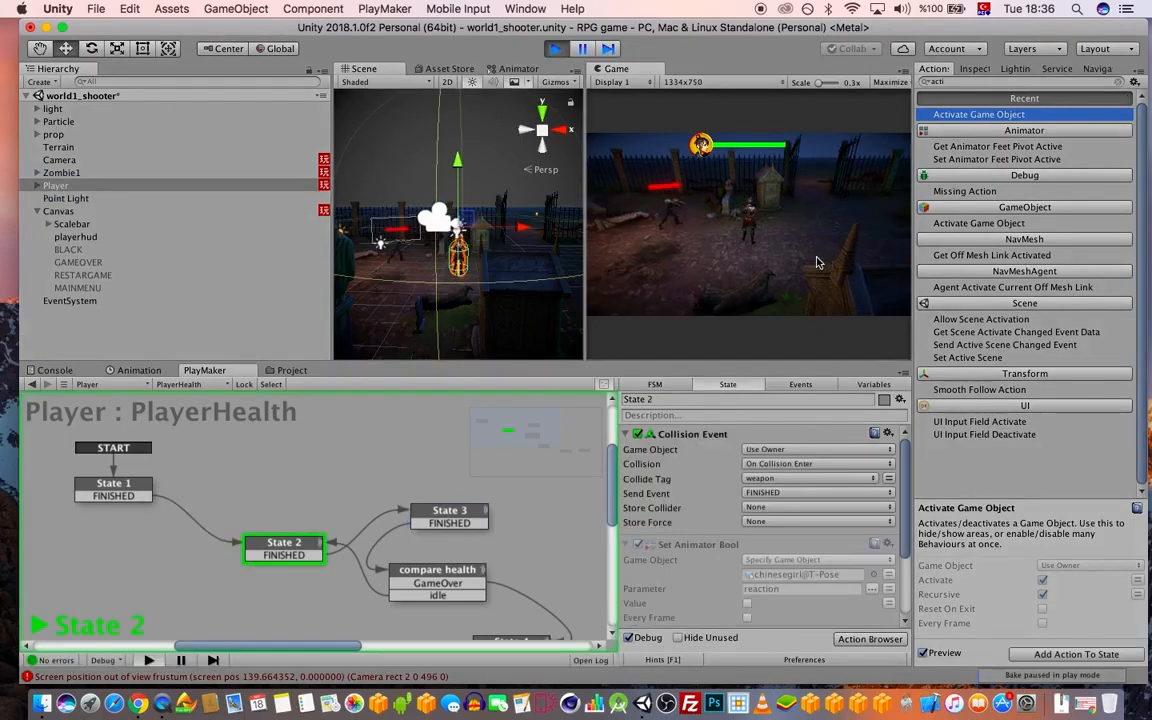
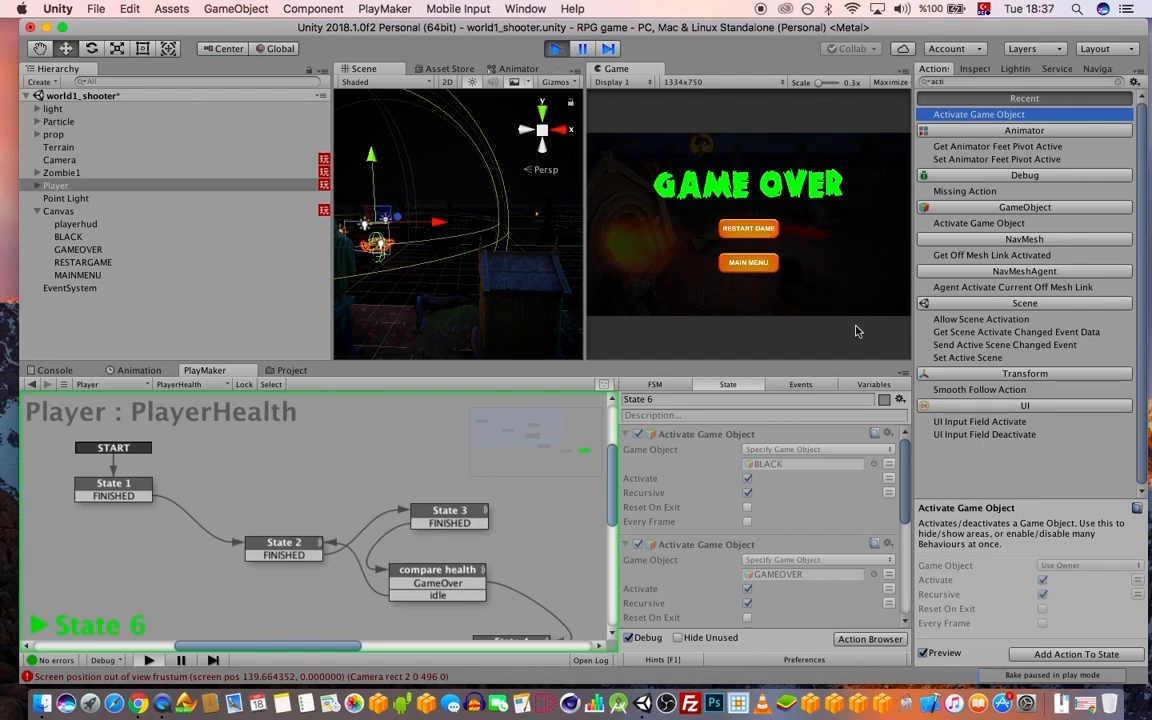
- Stop the running game and collapse the Canvas children in the Hierarchy
click(557, 50)
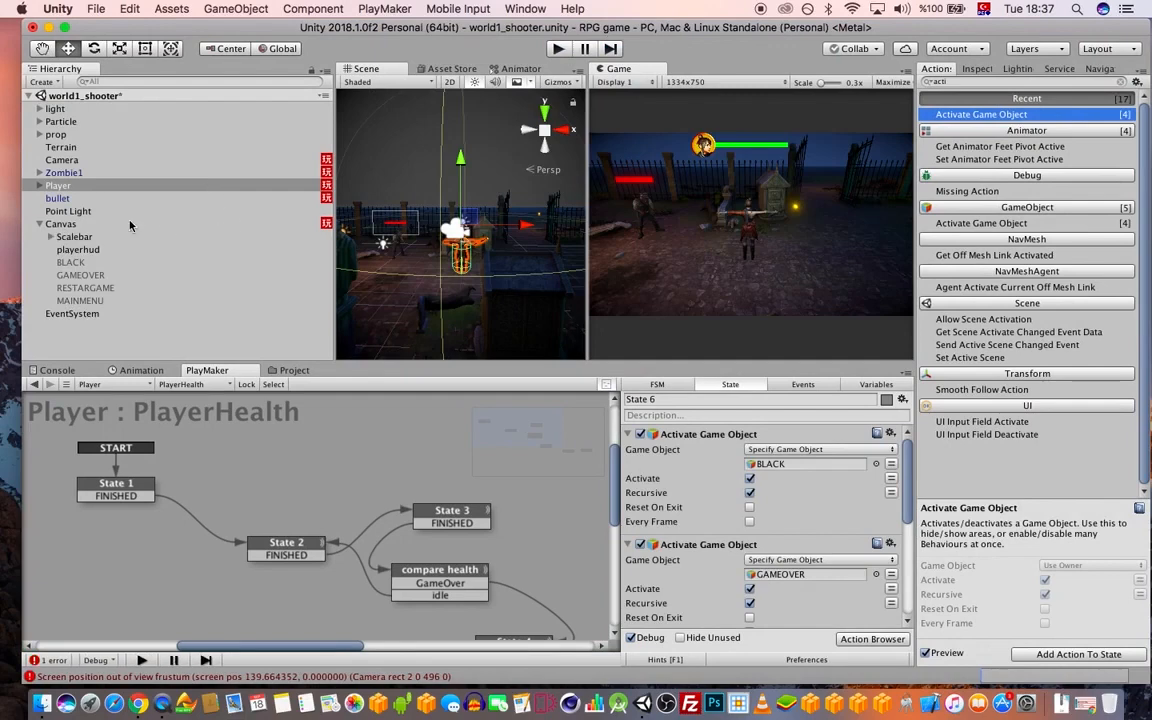
click(129, 224)
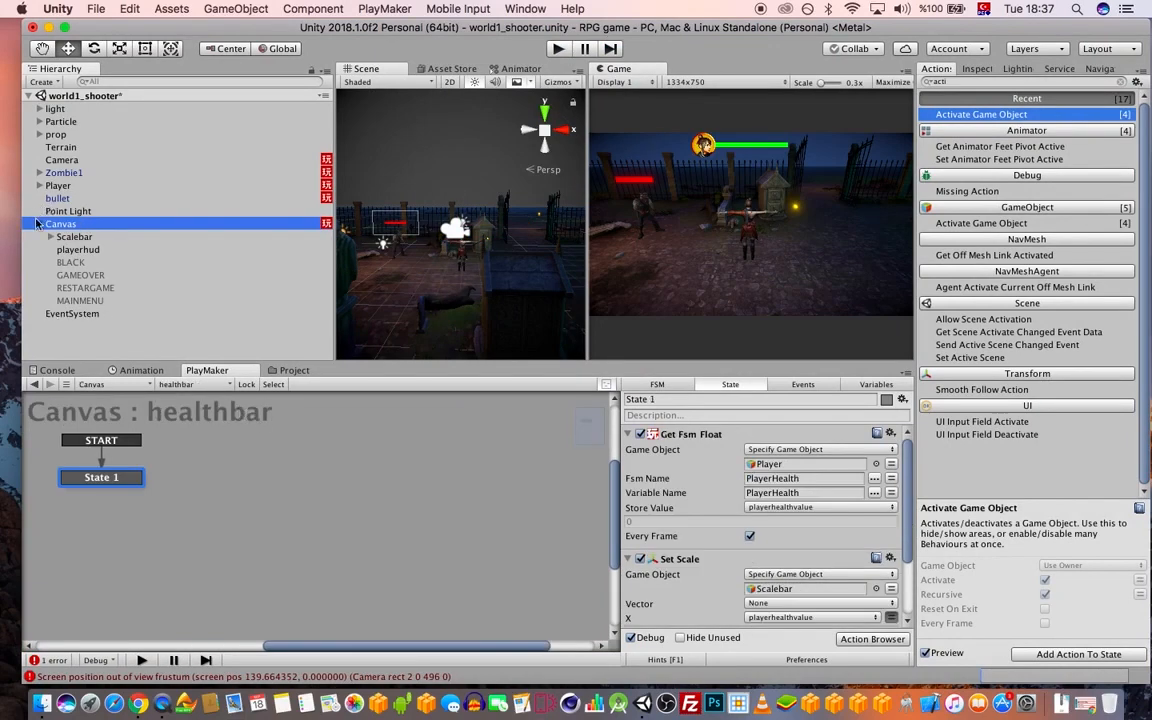
click(37, 224)
- Create an empty GameObject named 'GameEvents'
right_click(84, 273)
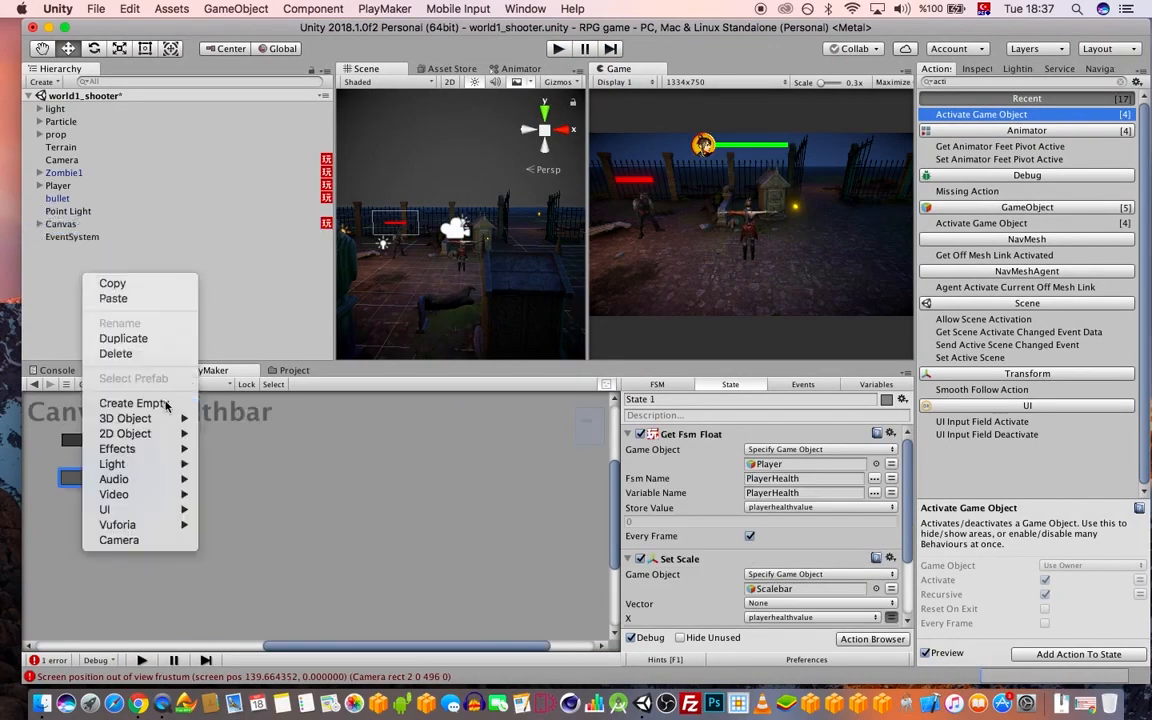
click(133, 403)
click(111, 252)
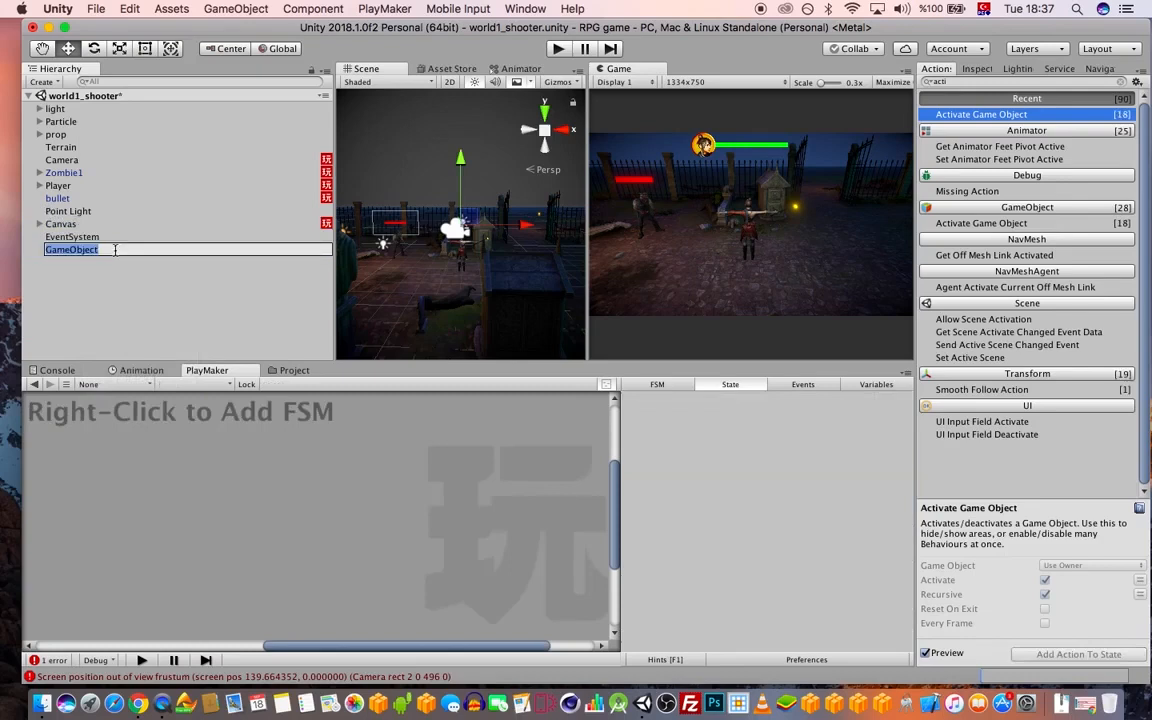
text(GameEvents)
key(Return)
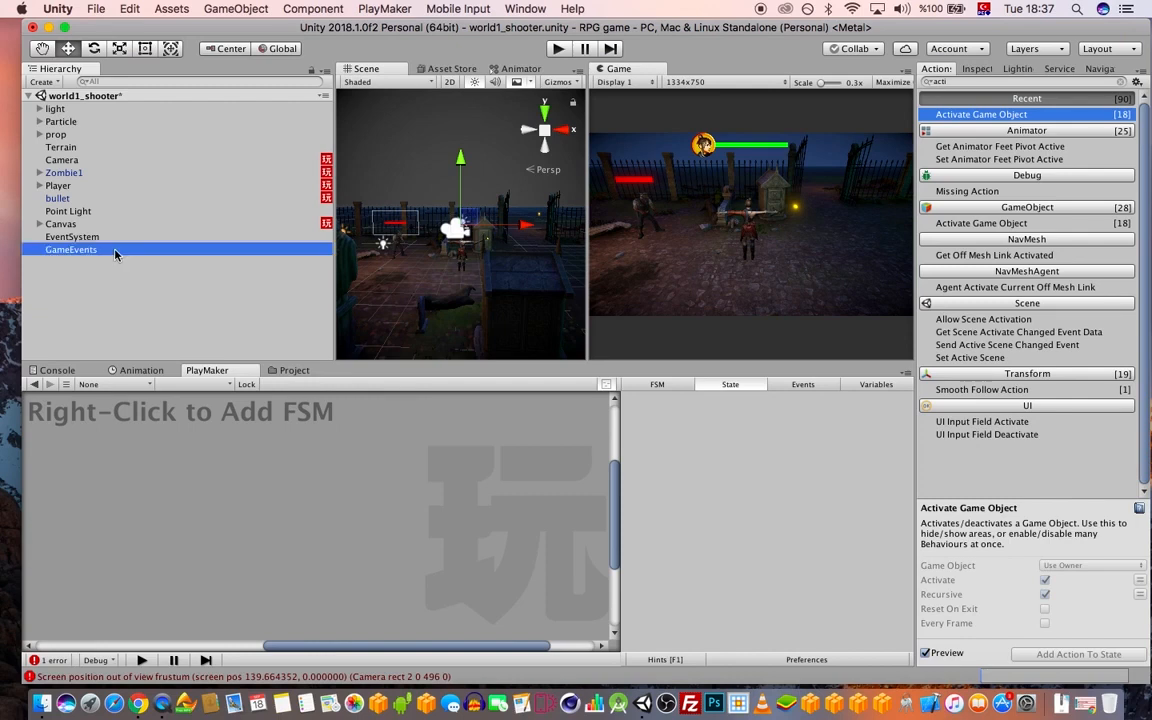
- Add a PlayMaker FSM to GameEvents with a UI On Pointer Down Event action in State 1
right_click(176, 424)
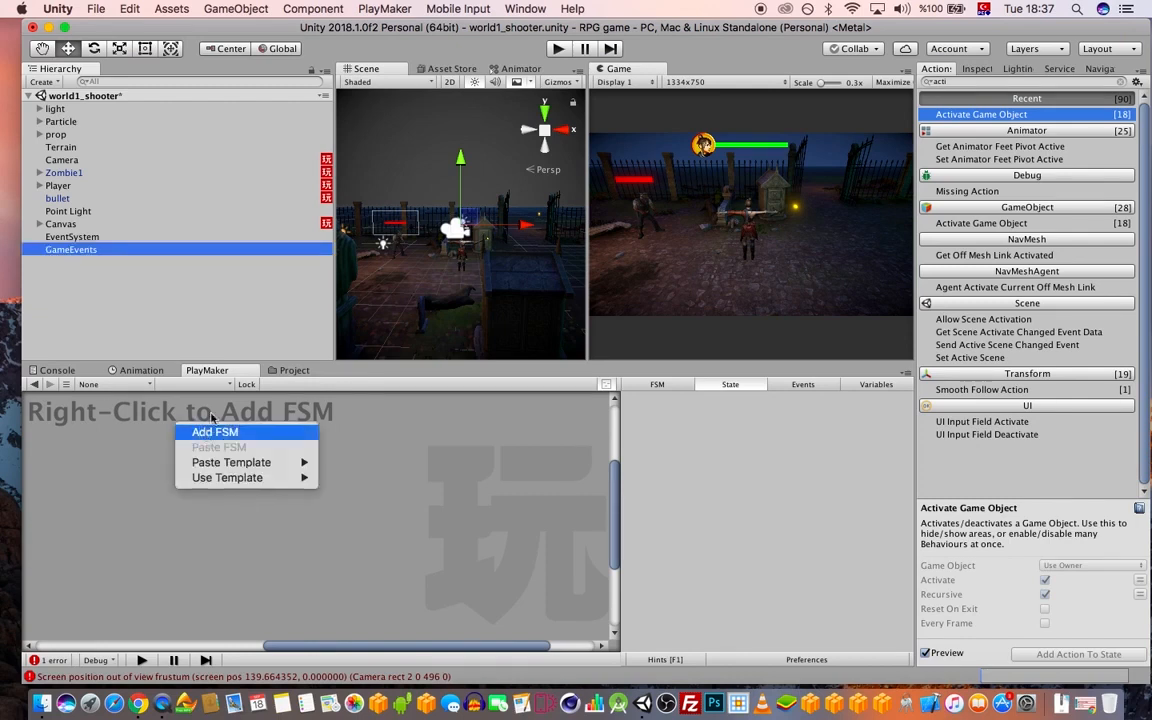
click(205, 432)
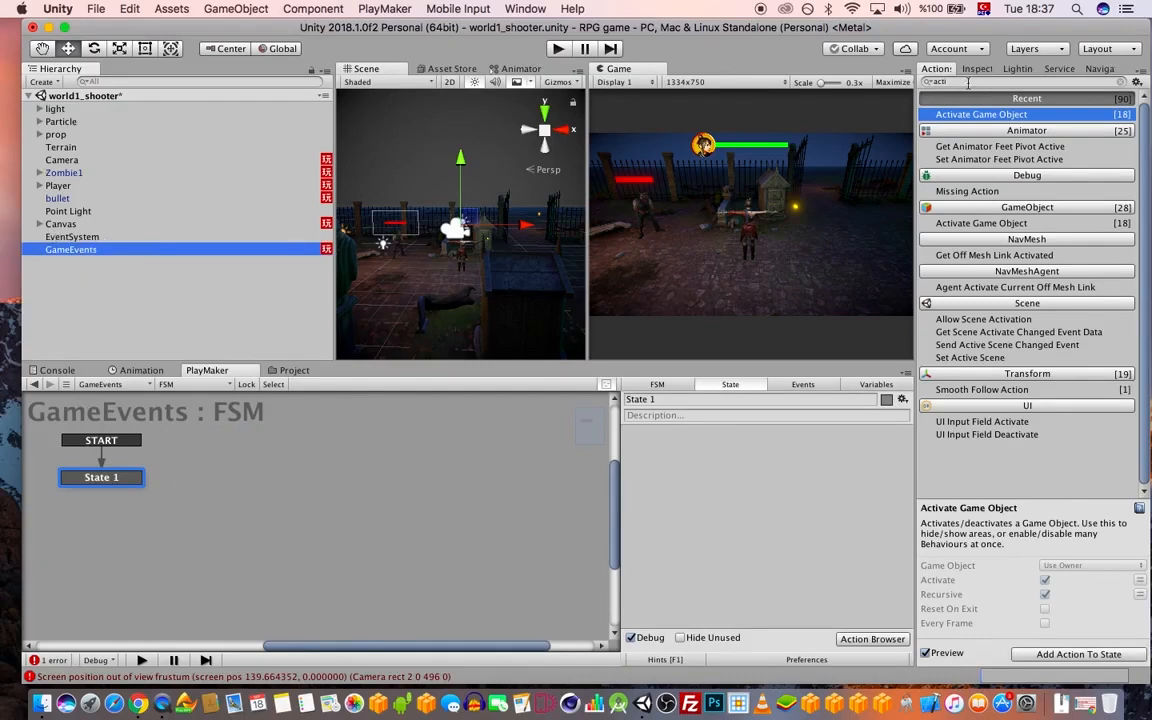
drag(948, 82, 774, 83)
text(pointer)
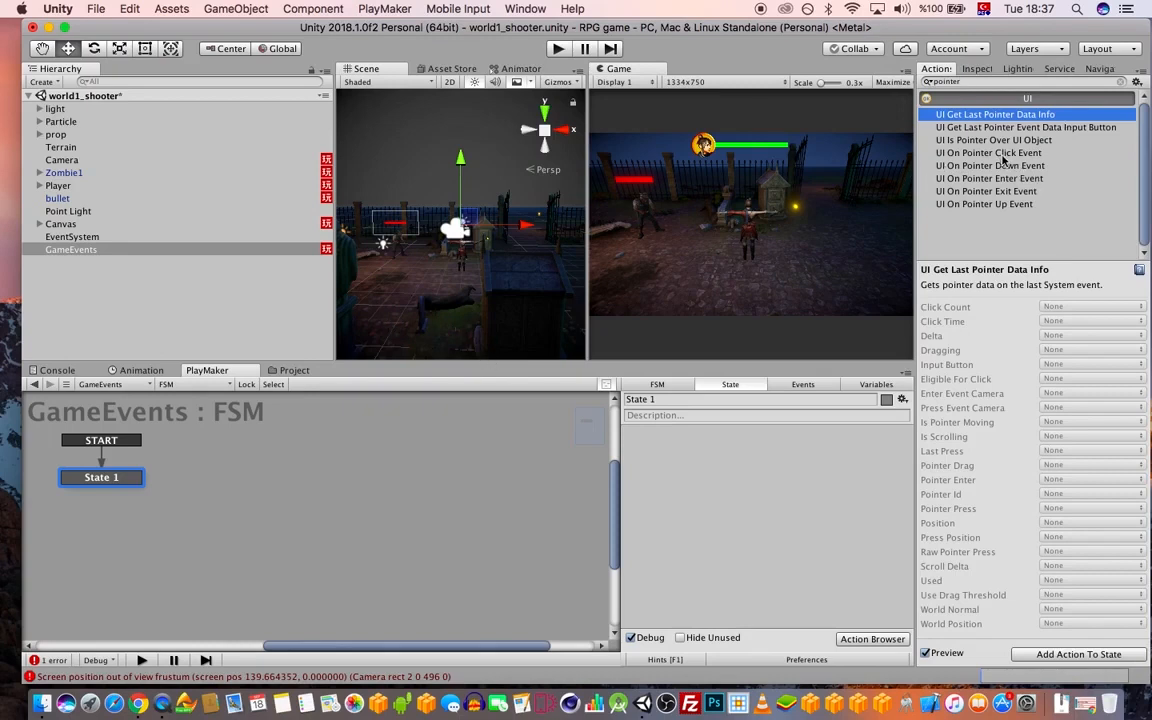
drag(1014, 168, 739, 456)
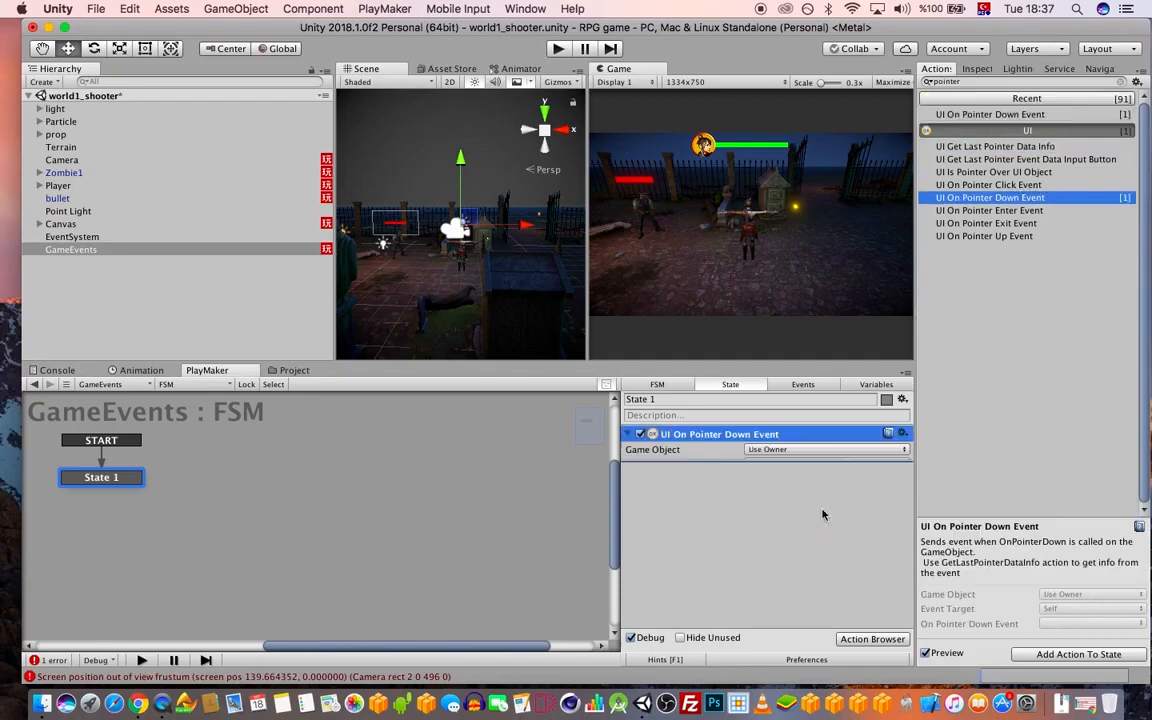
- Point the pointer-down action at the specified RESTARGAME object
click(783, 450)
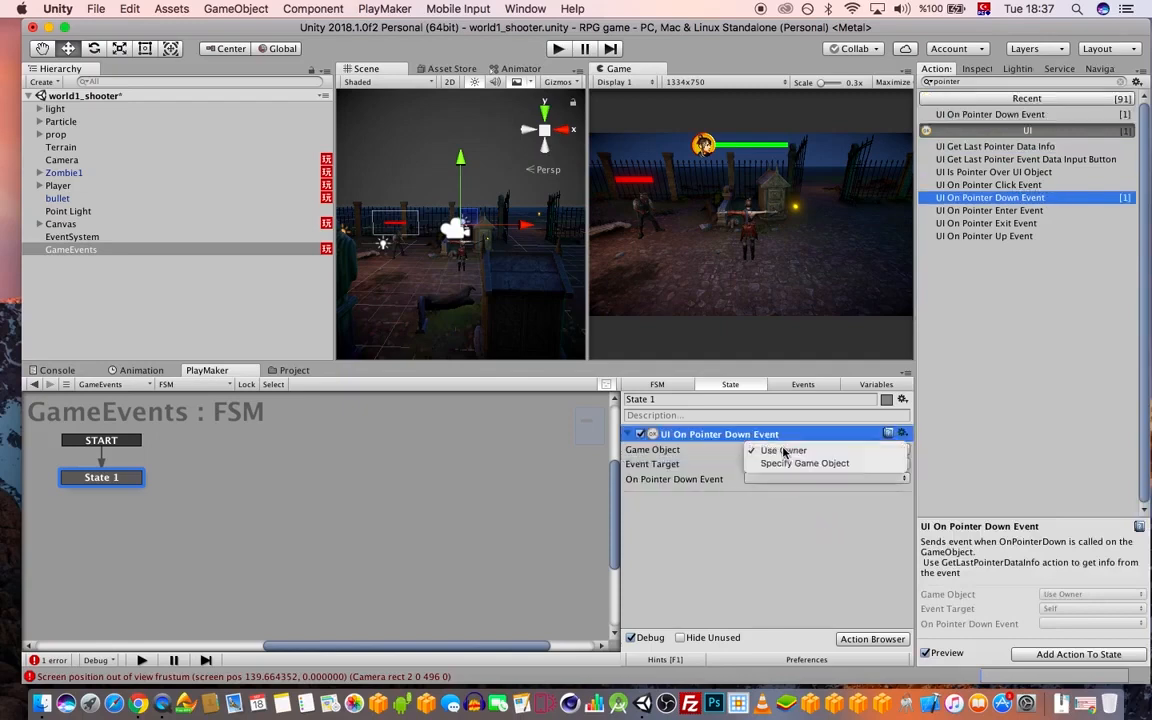
click(802, 463)
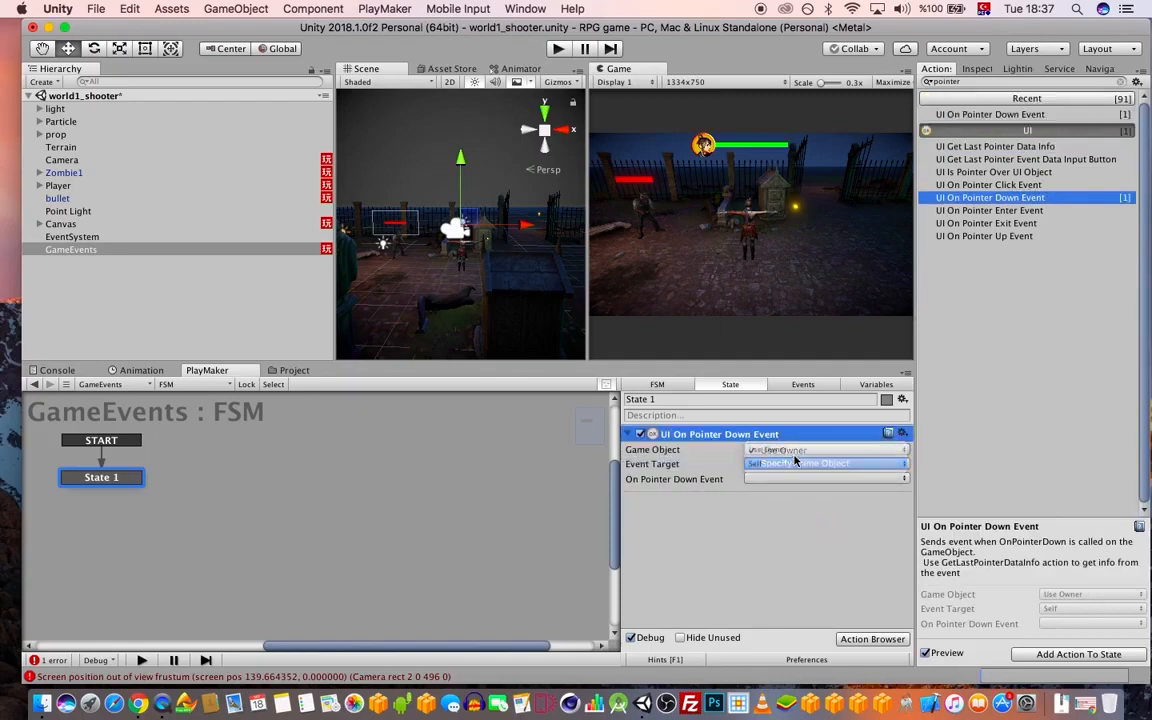
click(48, 224)
click(39, 224)
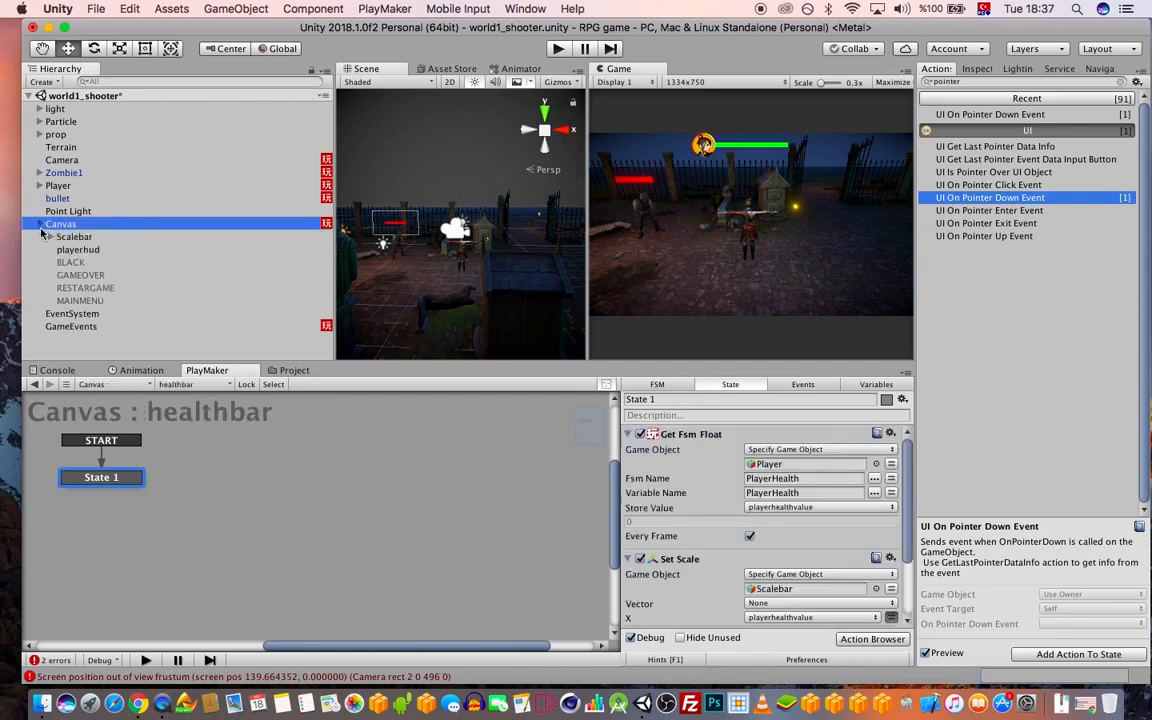
click(88, 327)
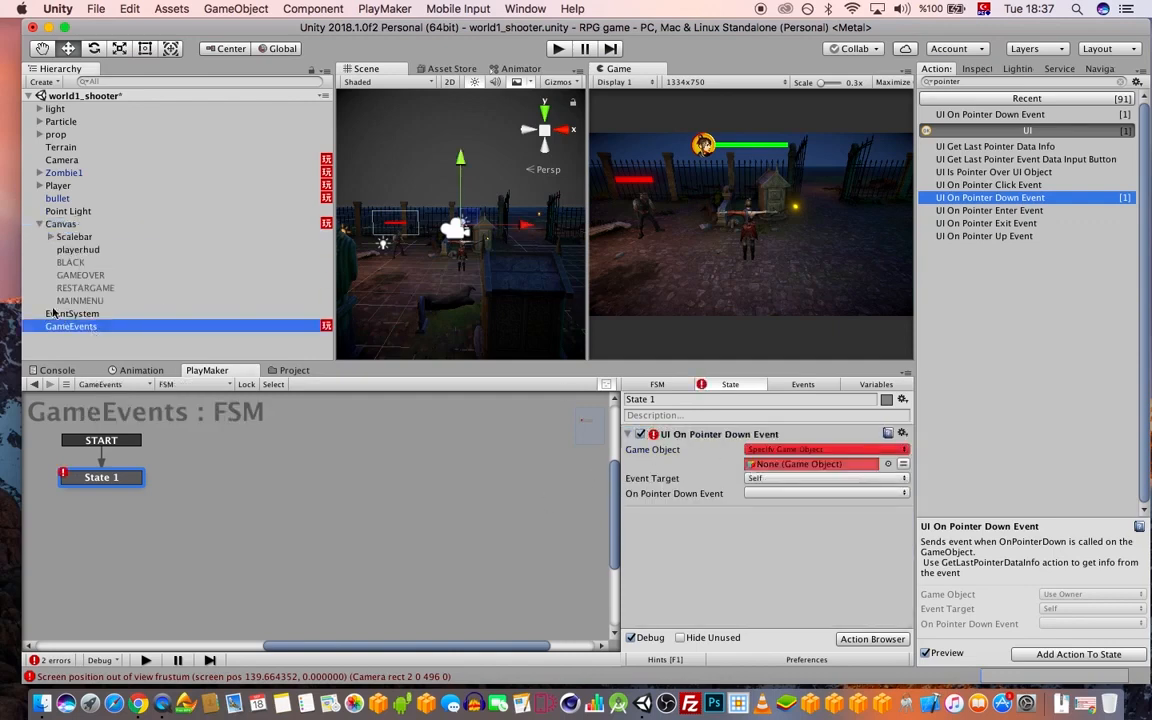
mouse_move(85, 289)
mouse_down()
mouse_move(450, 370)
mouse_move(750, 415)
mouse_move(813, 464)
mouse_up()
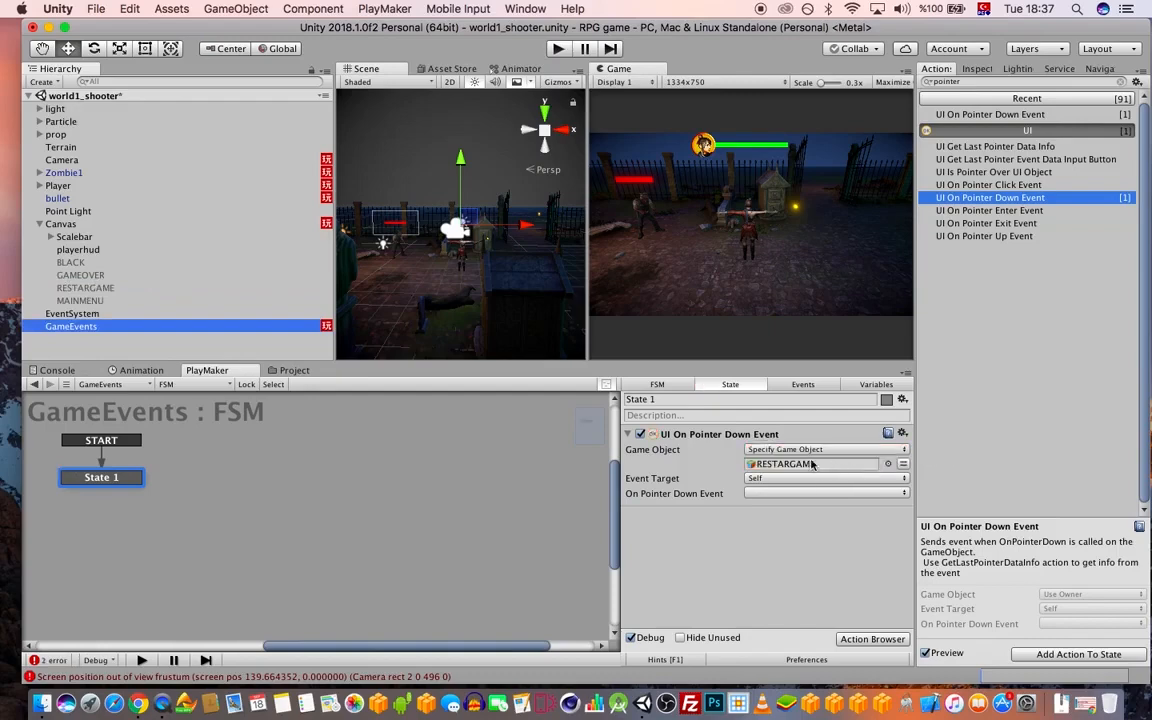
- Give State 1 a FINISHED transition leading to a new State 2
right_click(133, 480)
mouse_move(232, 481)
click(355, 480)
right_click(229, 476)
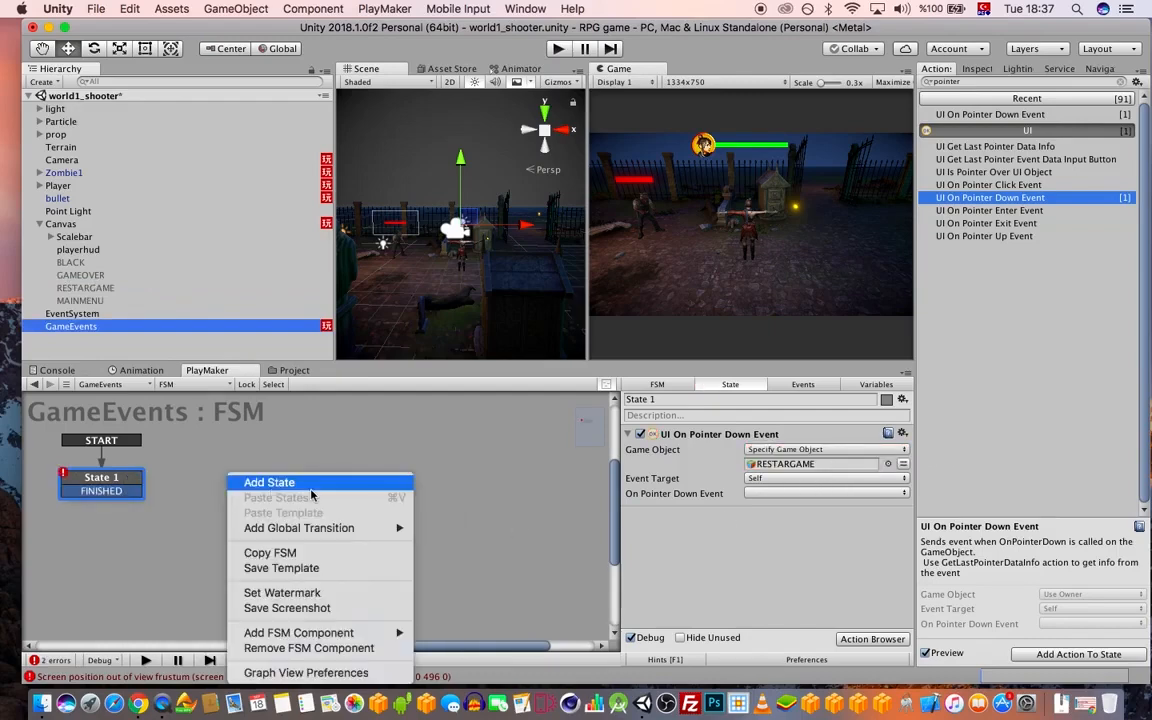
click(309, 487)
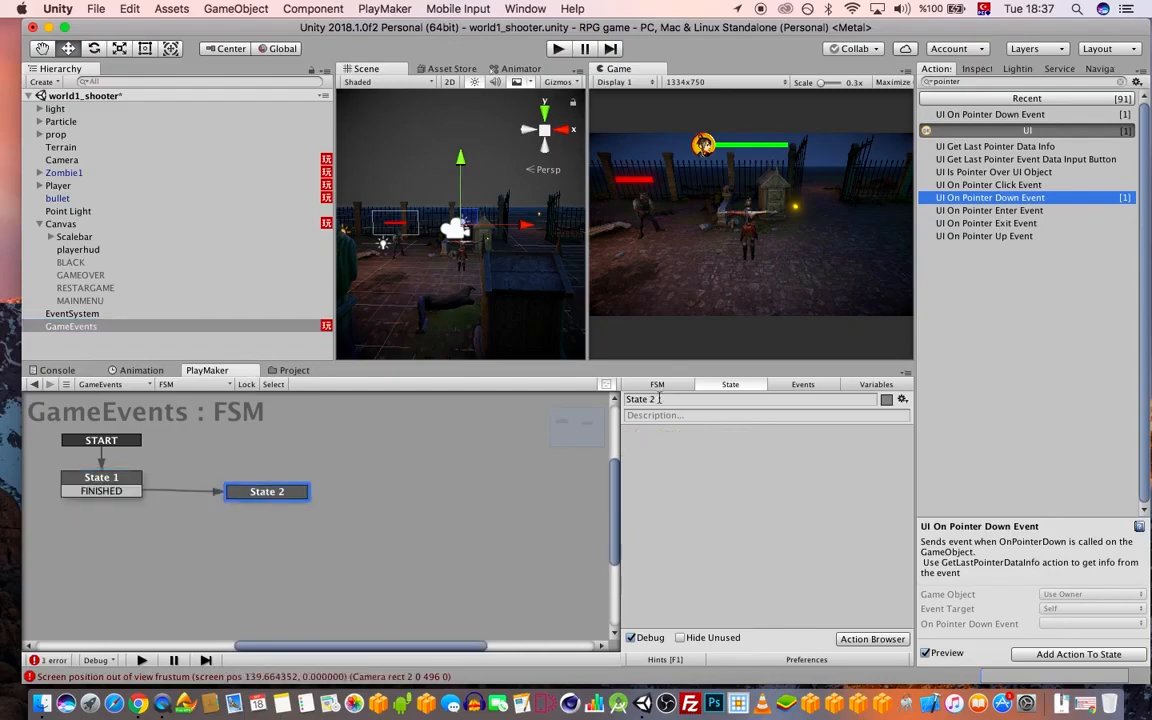
- Add a Restart Level action to State 2 and have State 1 send FINISHED on press
text(restart)
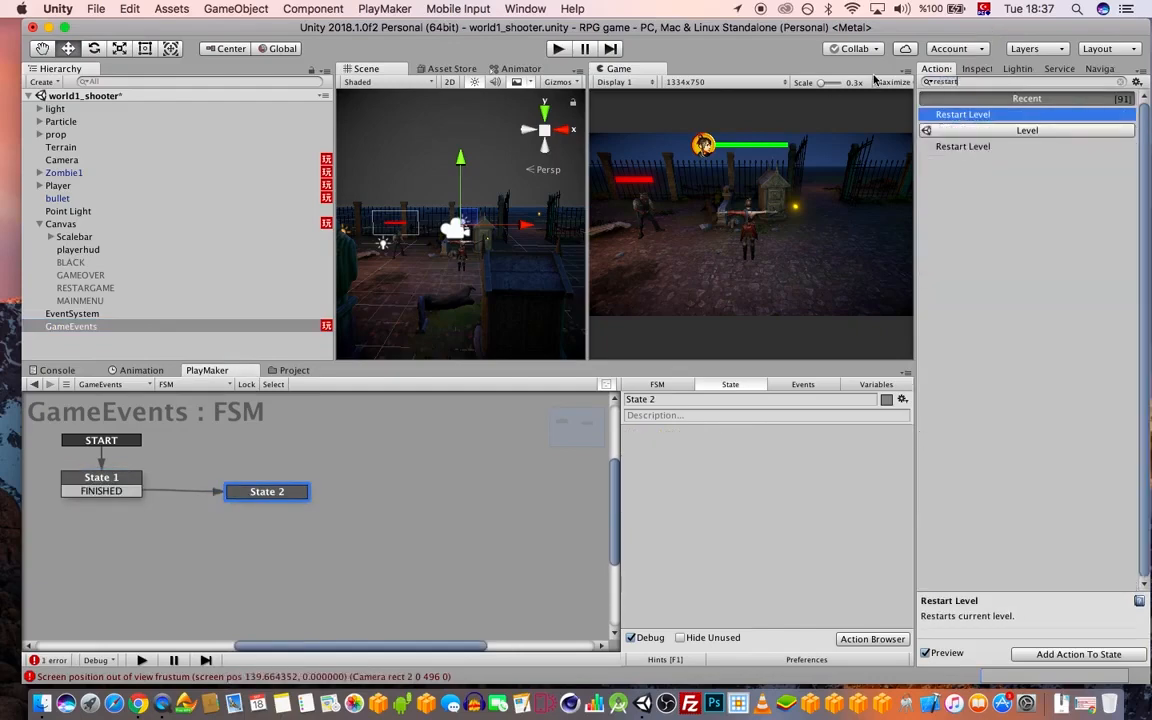
double_click(971, 114)
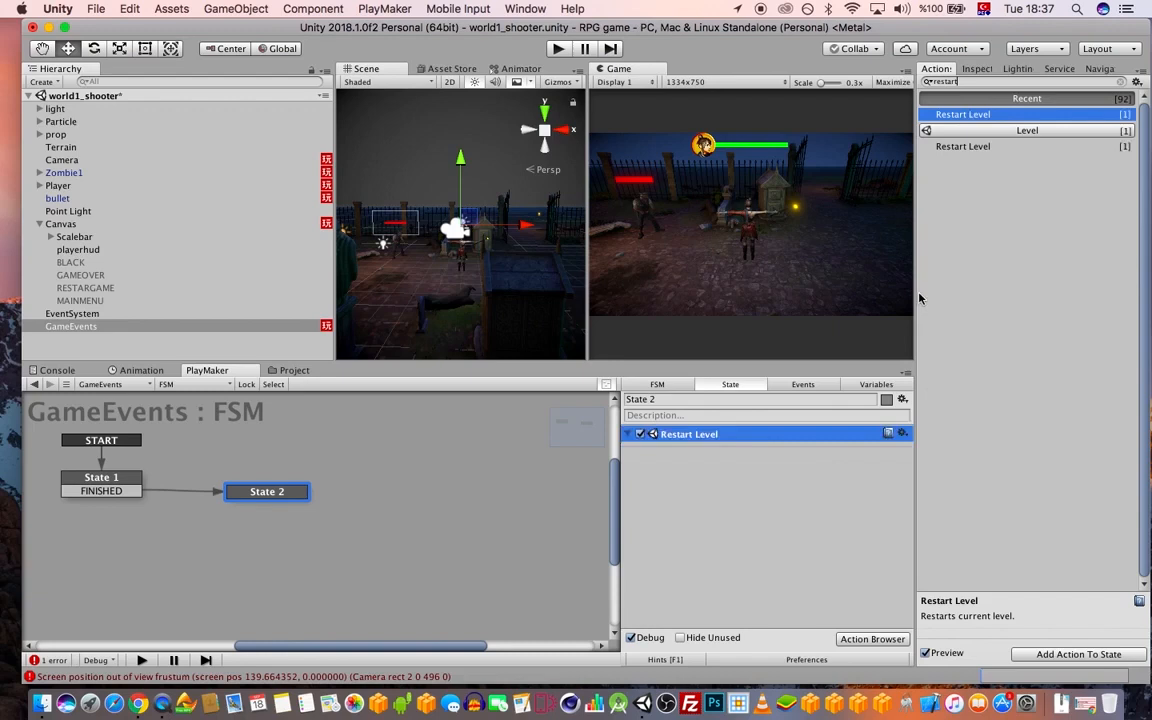
click(95, 480)
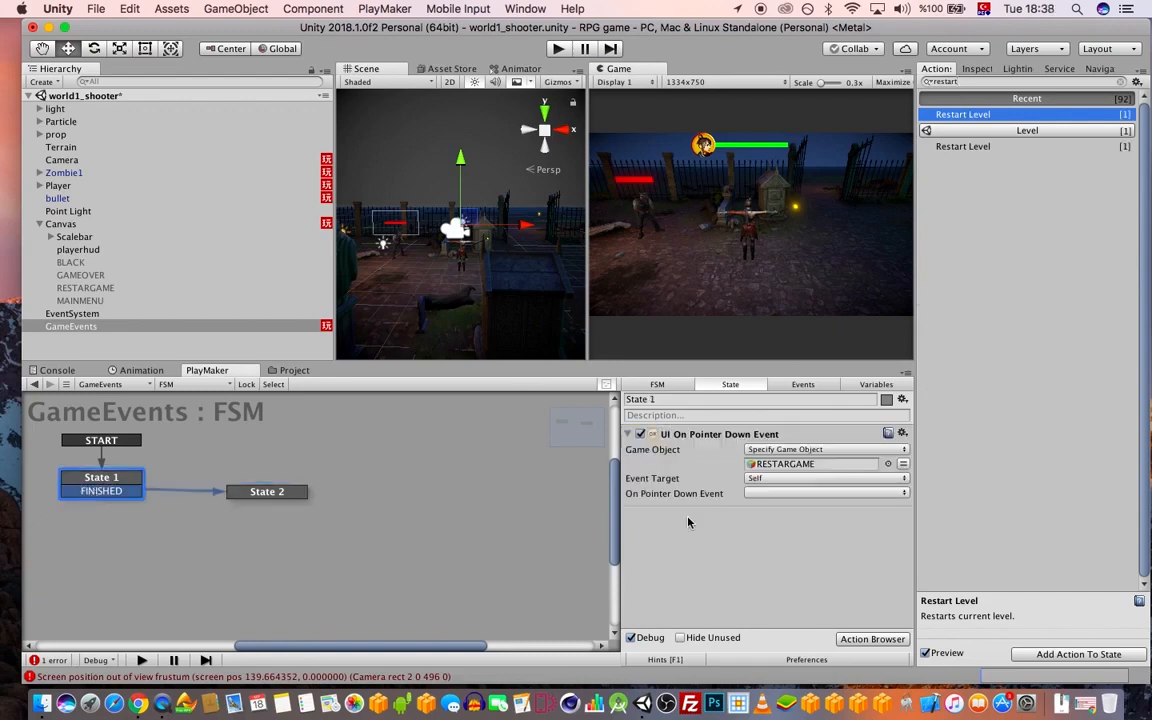
click(775, 492)
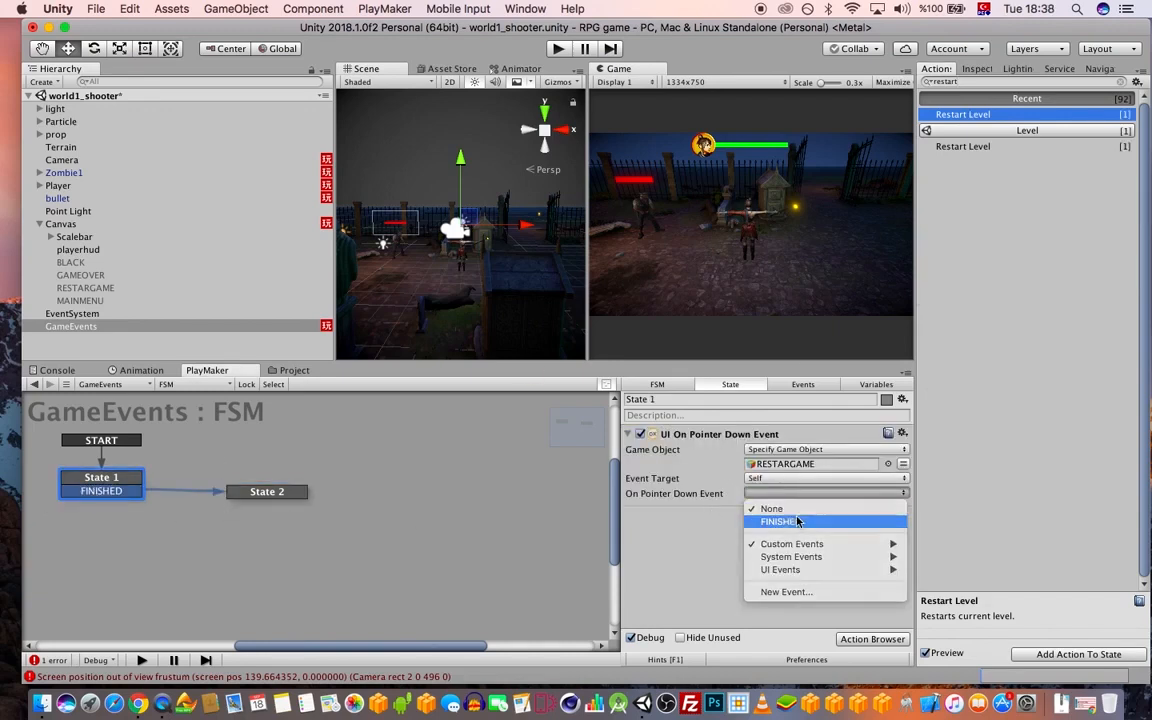
click(773, 521)
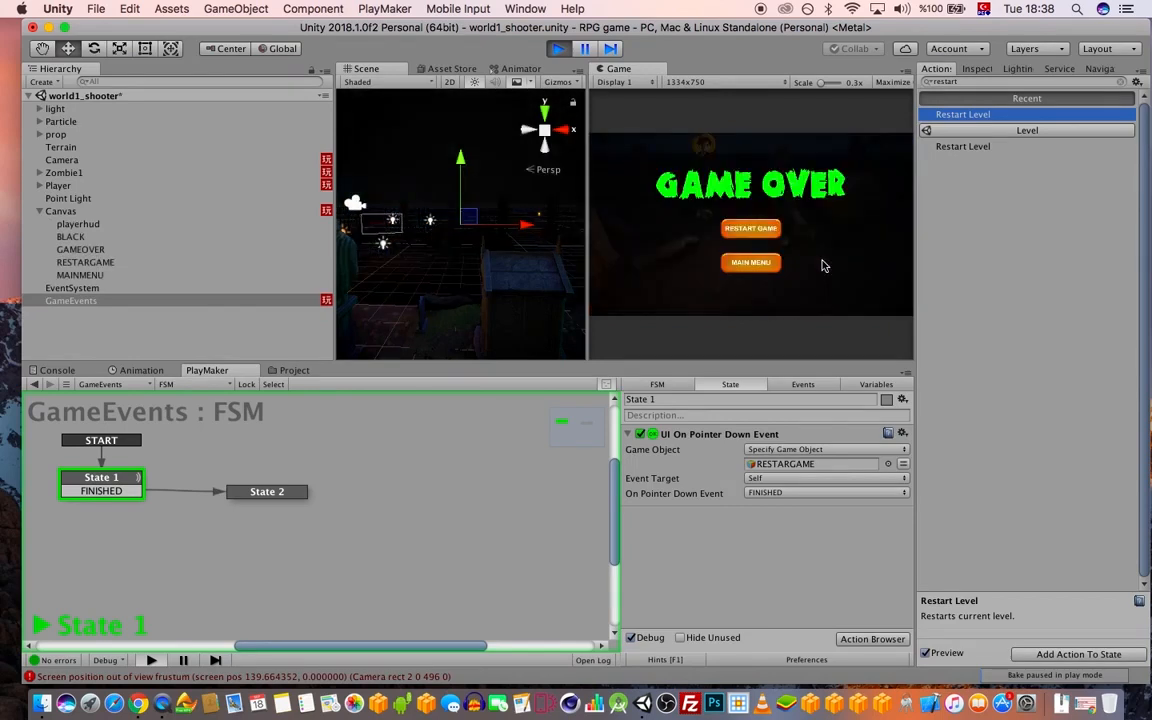
- Check that Restart Game reloads the level, then stop play mode
click(760, 230)
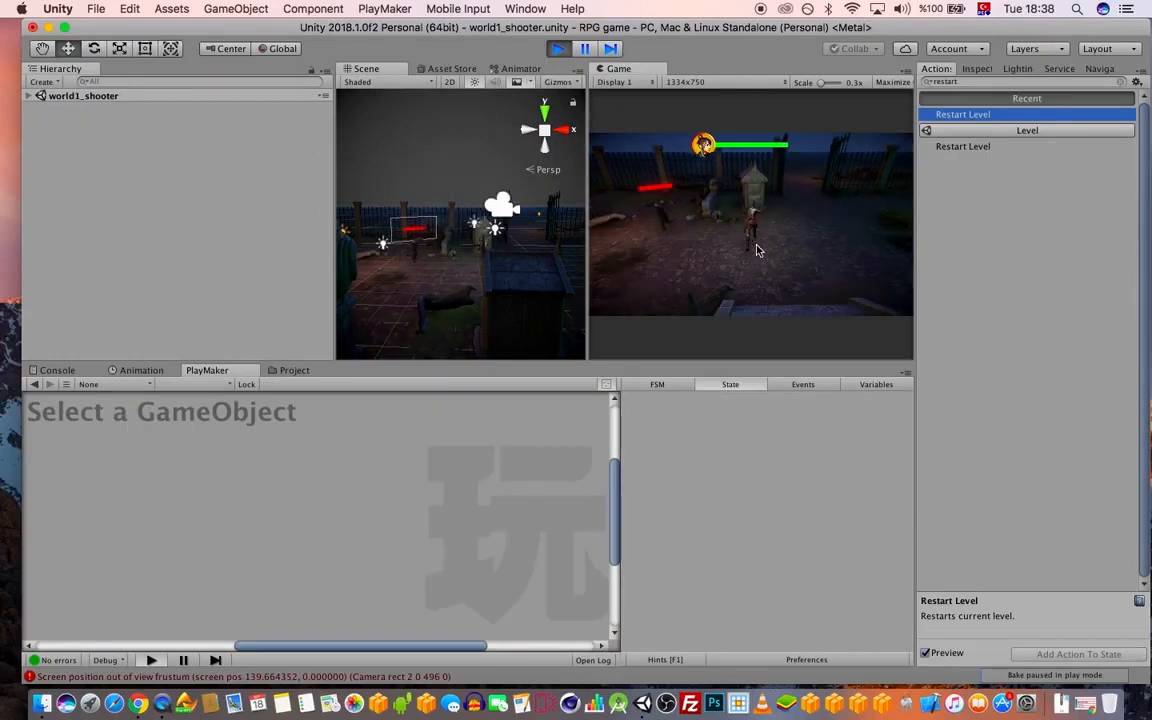
click(559, 50)
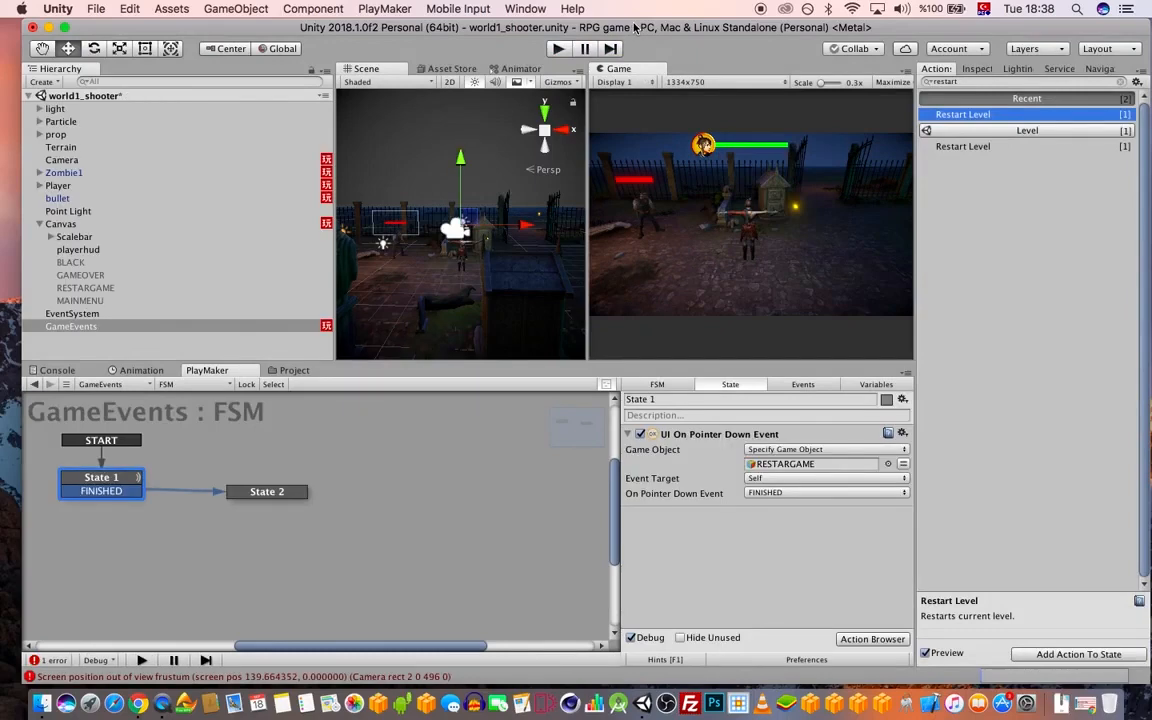
drag(620, 29, 632, 30)
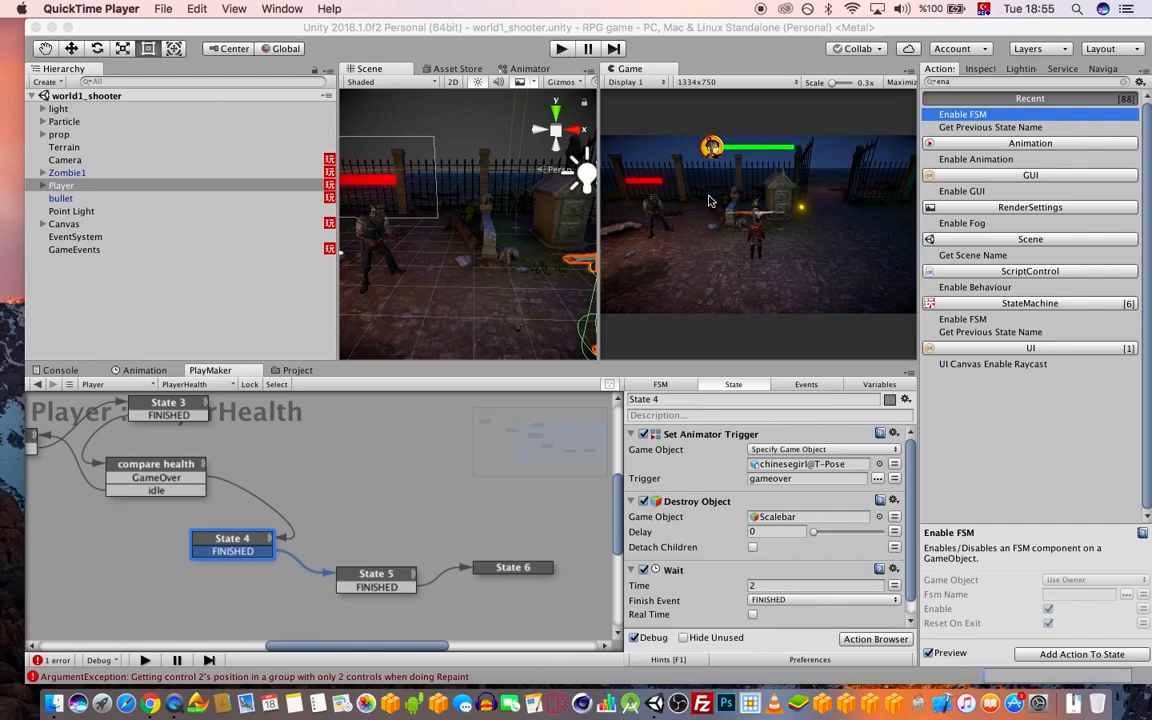
- Add an Enable FSM action to State 4 with Fsm Name 'Character Movement'
click(600, 220)
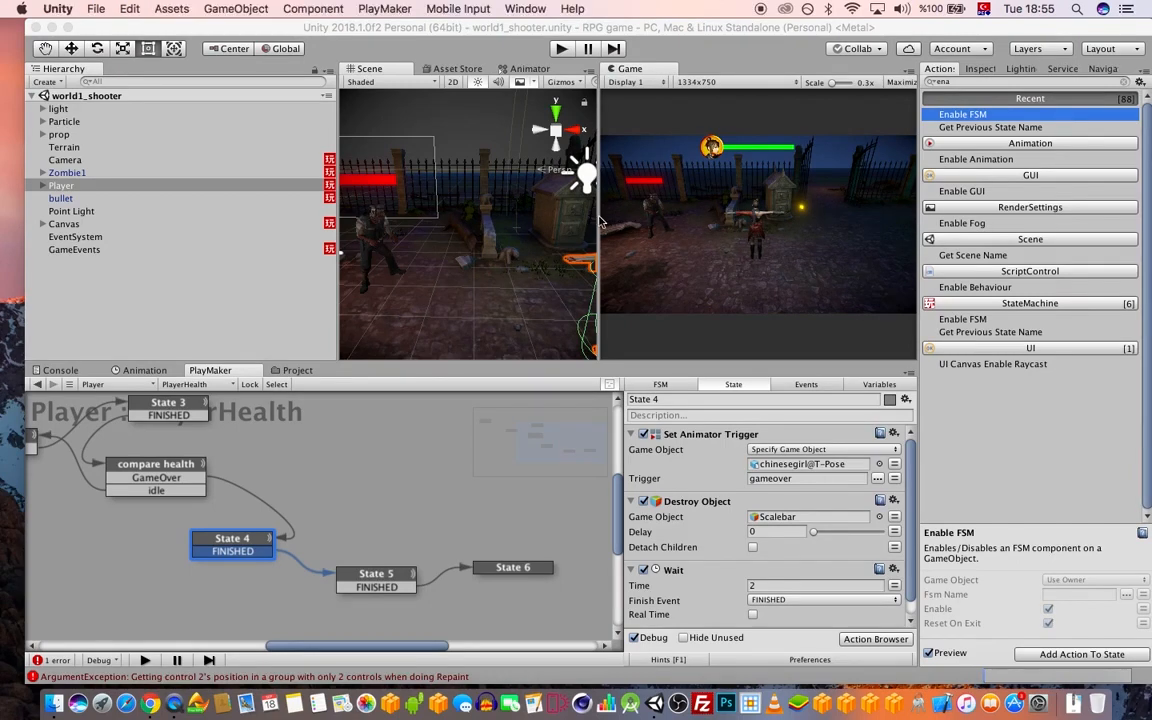
drag(600, 220, 634, 200)
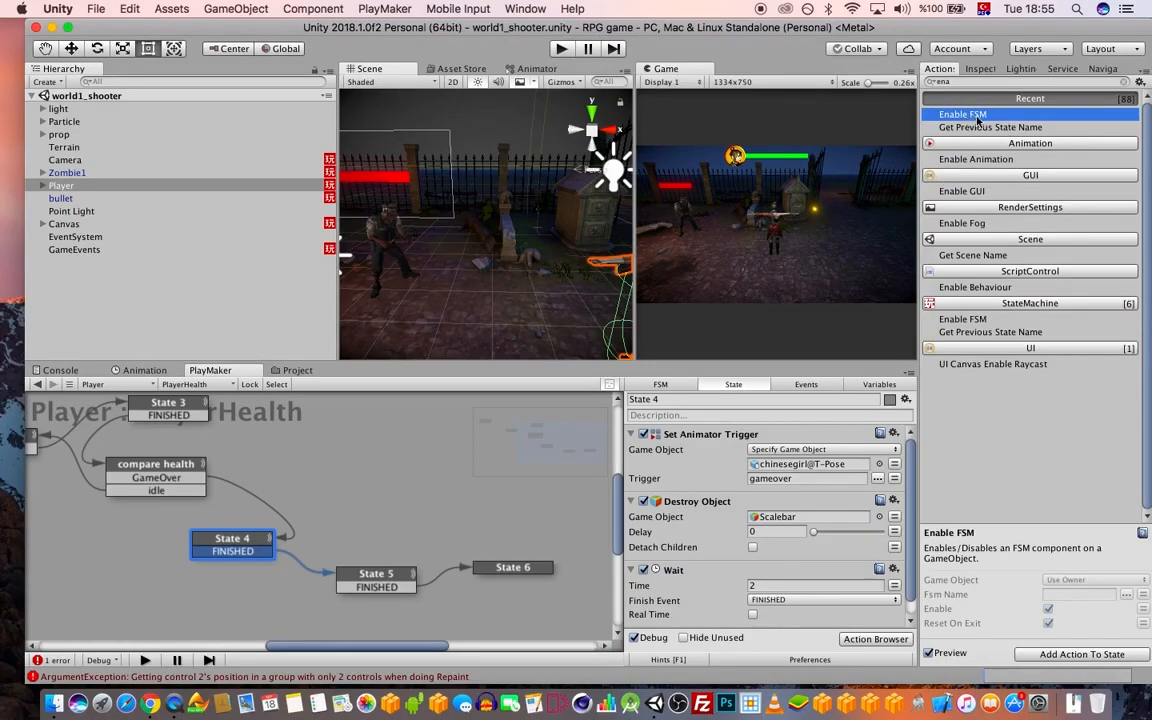
drag(965, 115, 771, 502)
scroll(770, 501, down, 2)
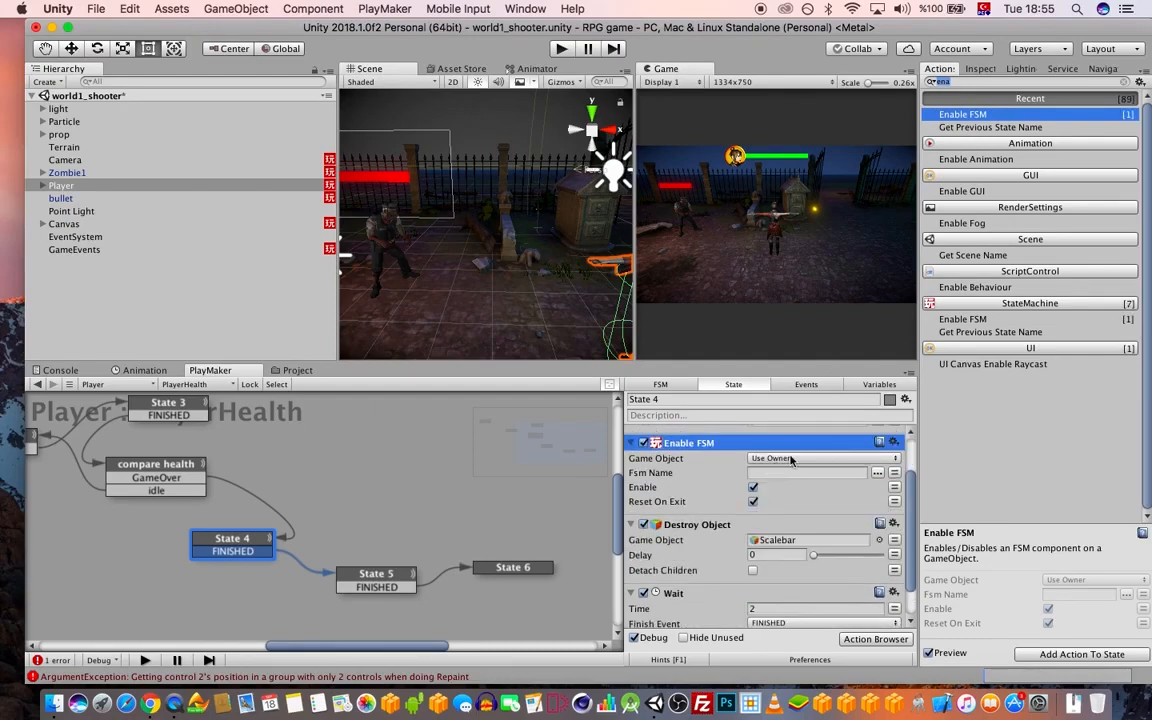
click(980, 68)
click(1040, 368)
key(cmd+c)
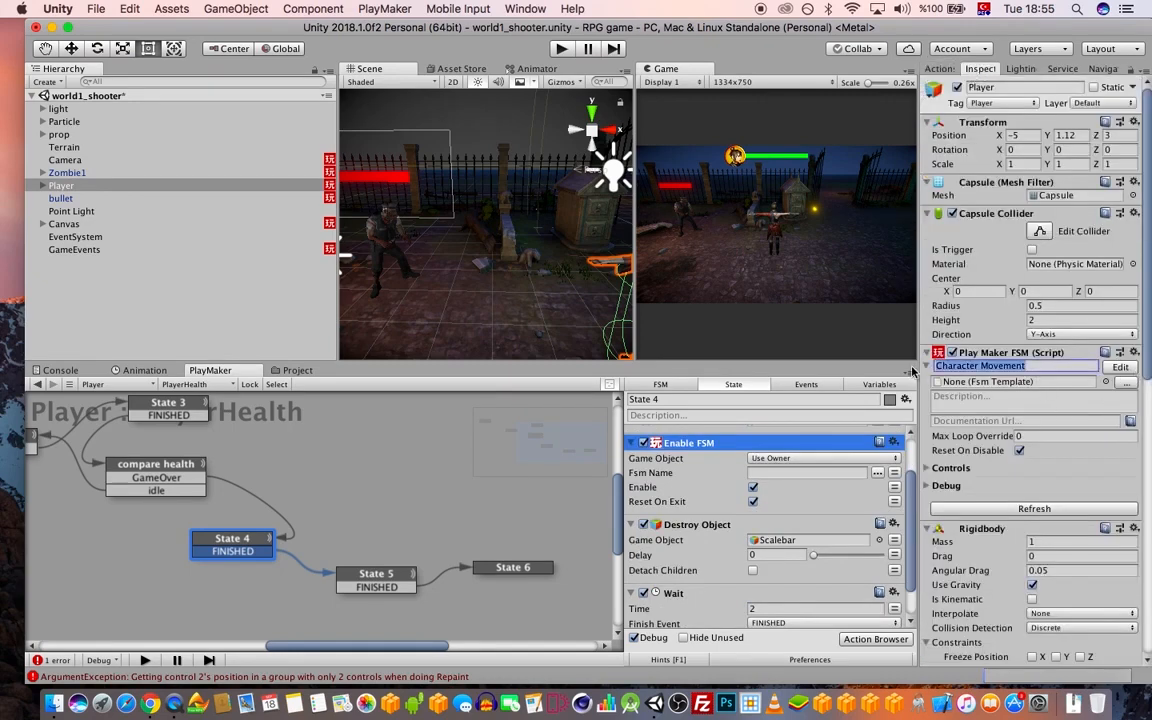
click(790, 472)
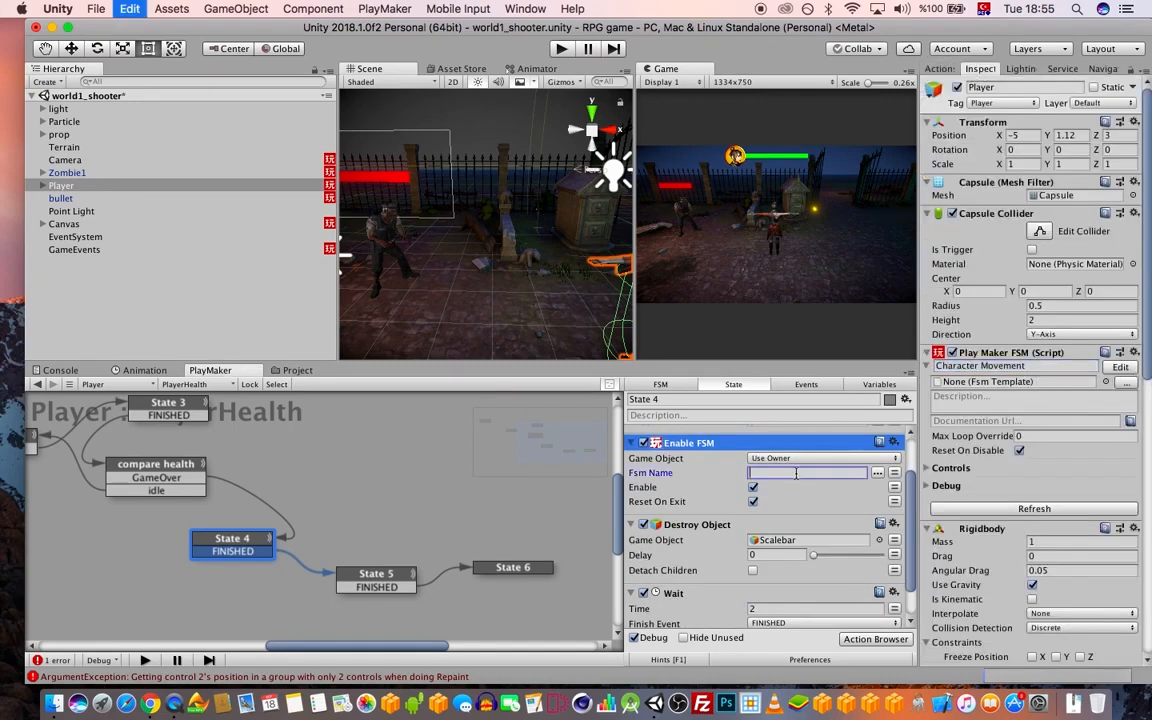
key(cmd+v)
- Add a second Enable FSM action targeting the Jumping FSM
key(super+c)
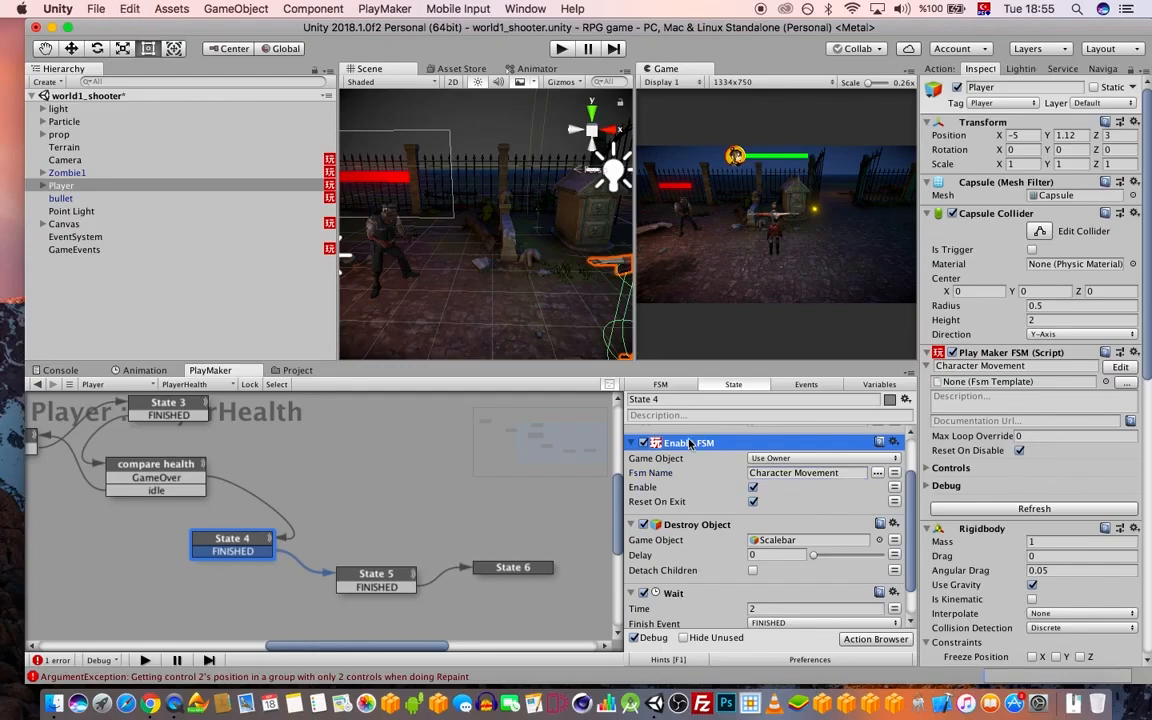
key(super+v)
scroll(763, 508, down, 1)
scroll(1015, 494, down, 5)
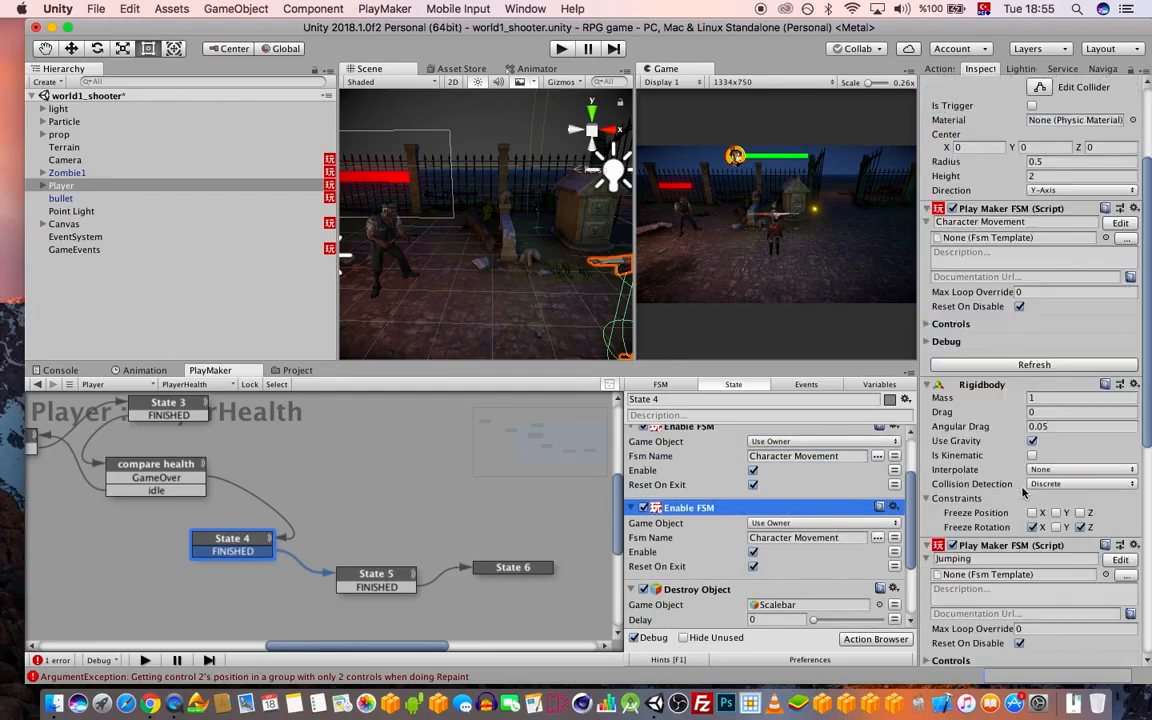
click(988, 540)
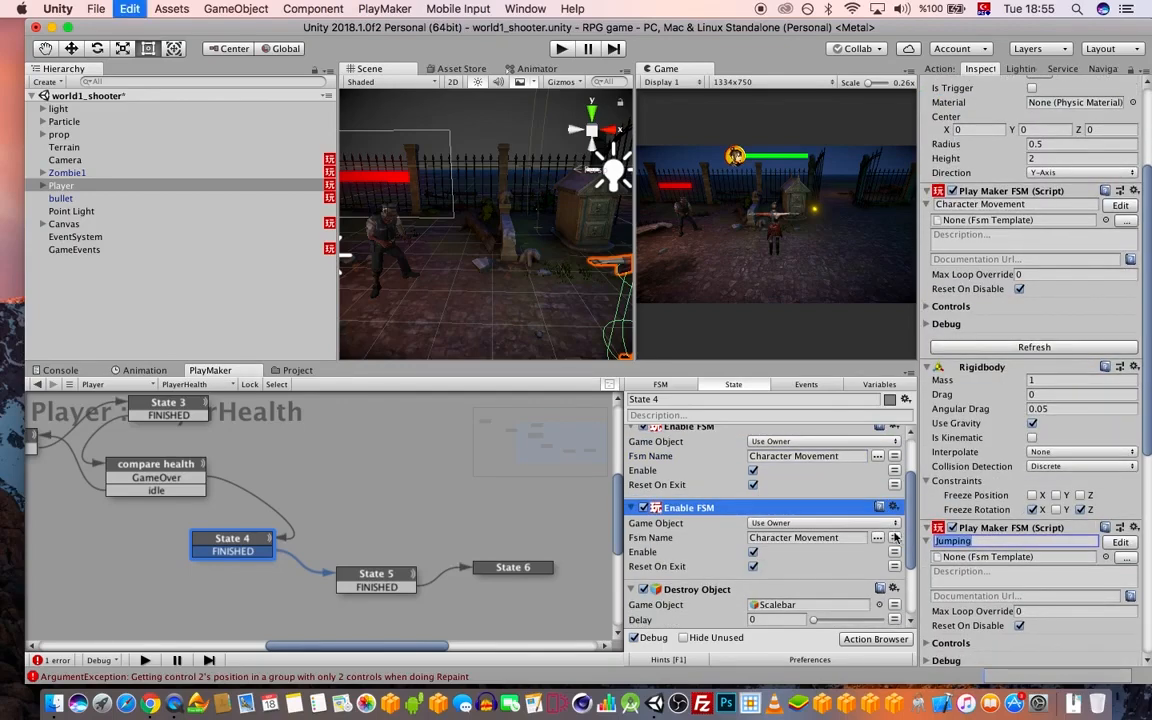
drag(841, 540, 720, 537)
key(super+v)
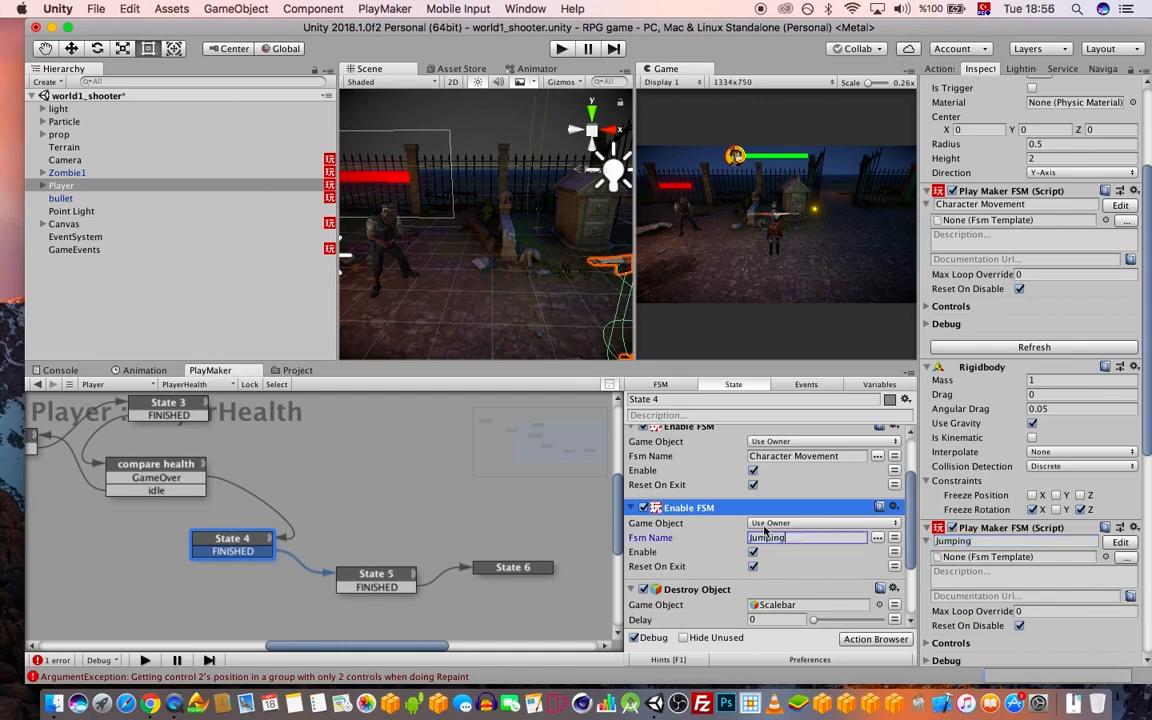
scroll(763, 530, down, 3)
scroll(721, 494, up, 1)
- Add a third Enable FSM action targeting the Shooting FSM
key(super+d)
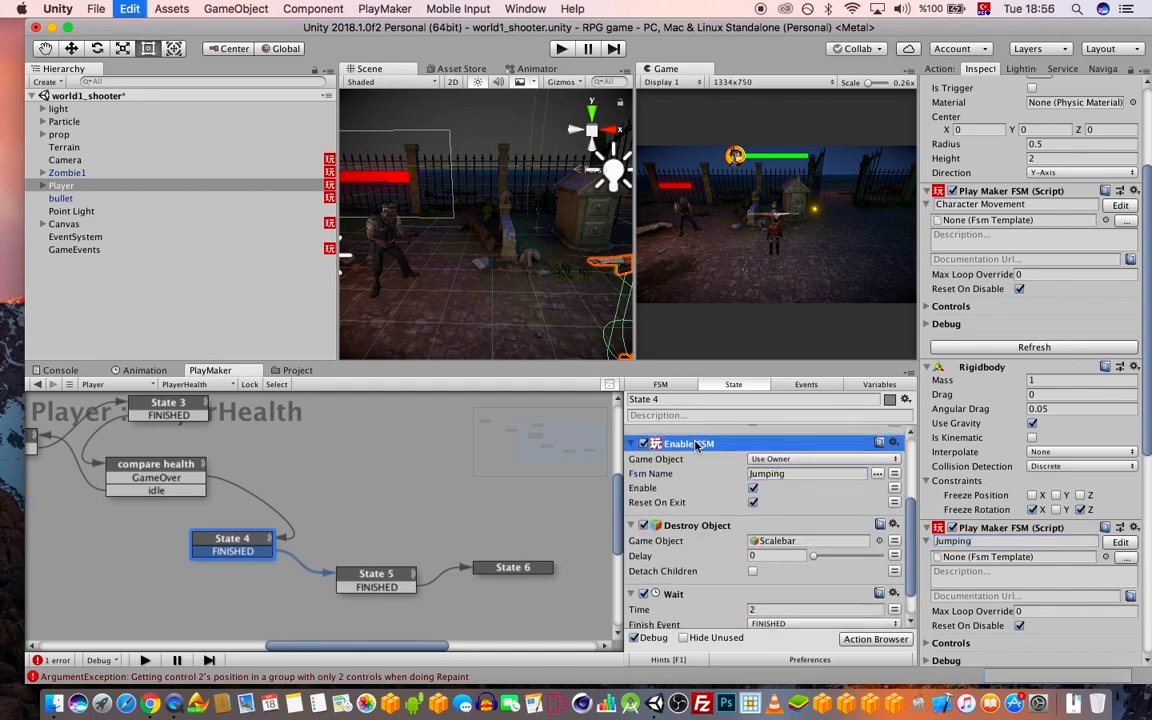
scroll(1068, 513, down, 1)
scroll(1050, 507, down, 5)
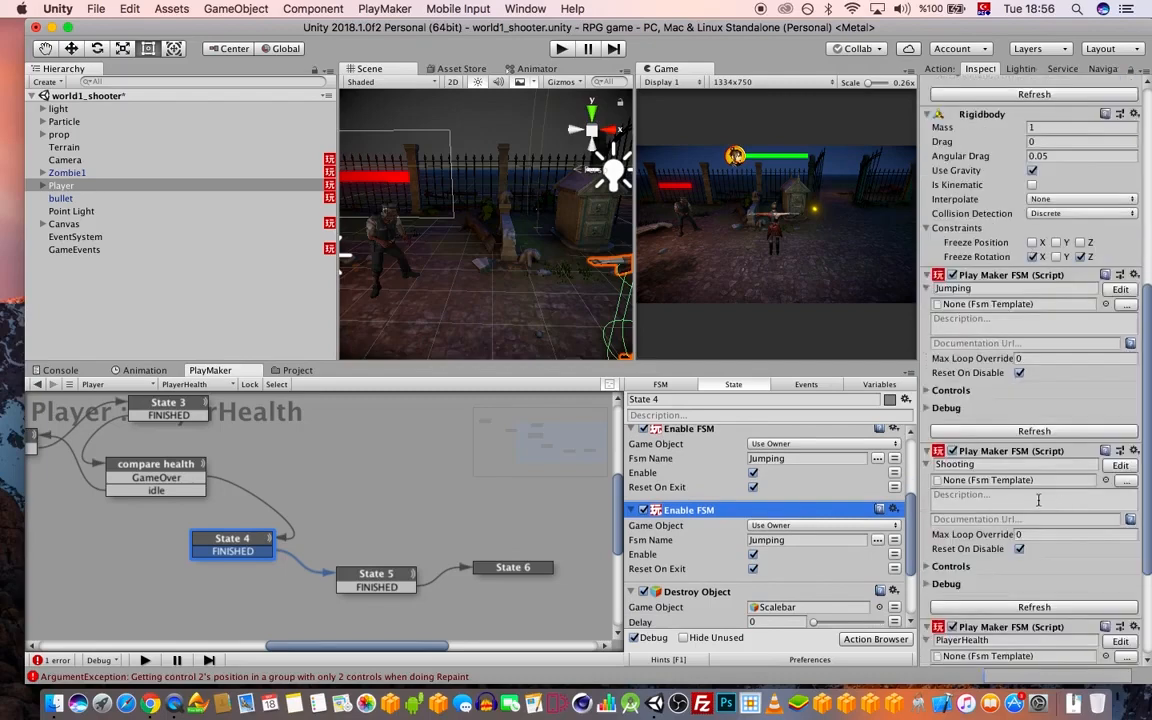
click(983, 464)
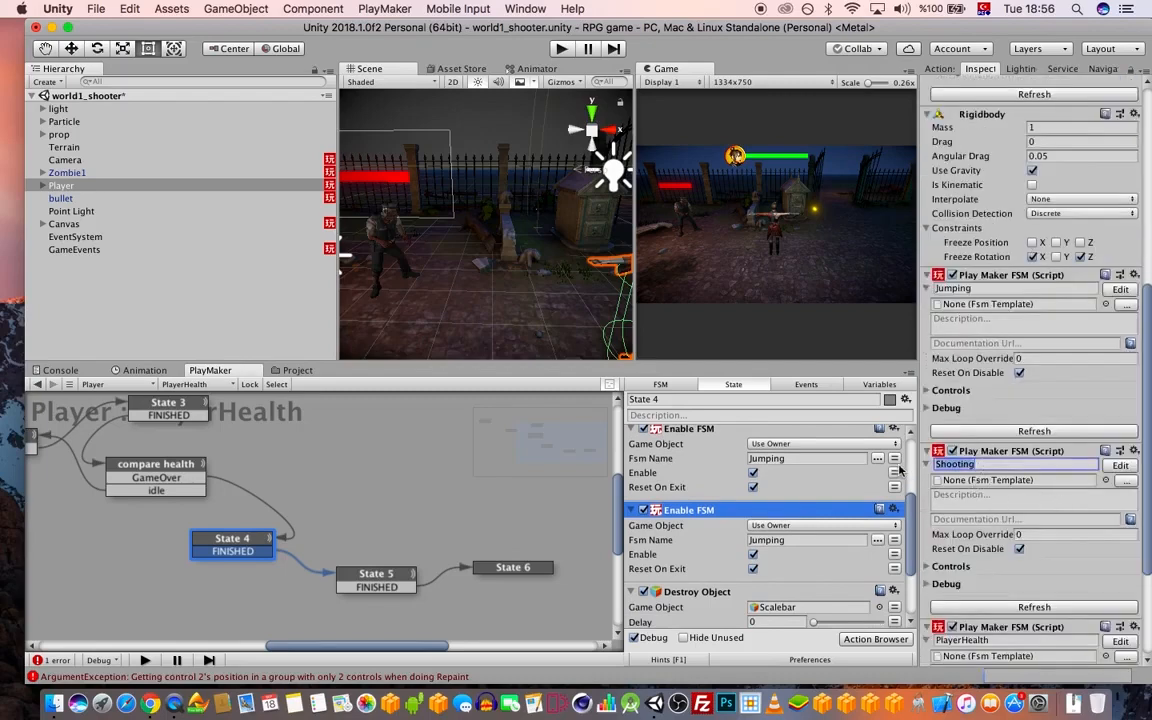
click(703, 511)
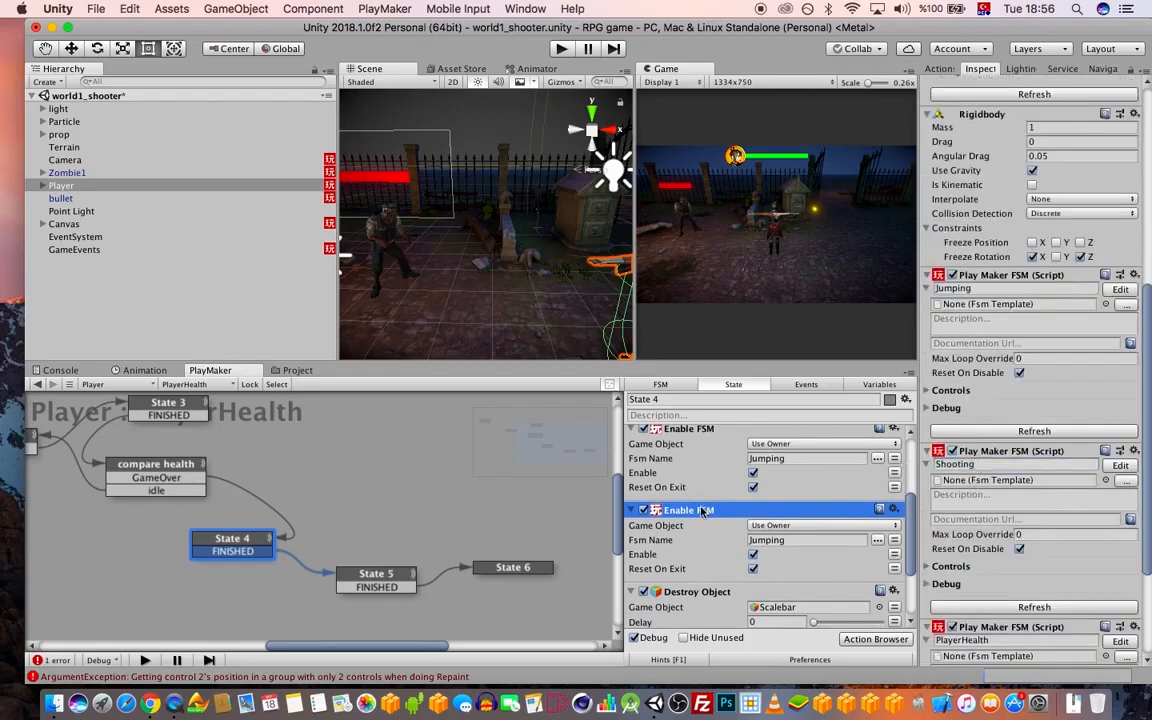
click(810, 540)
key(super+v)
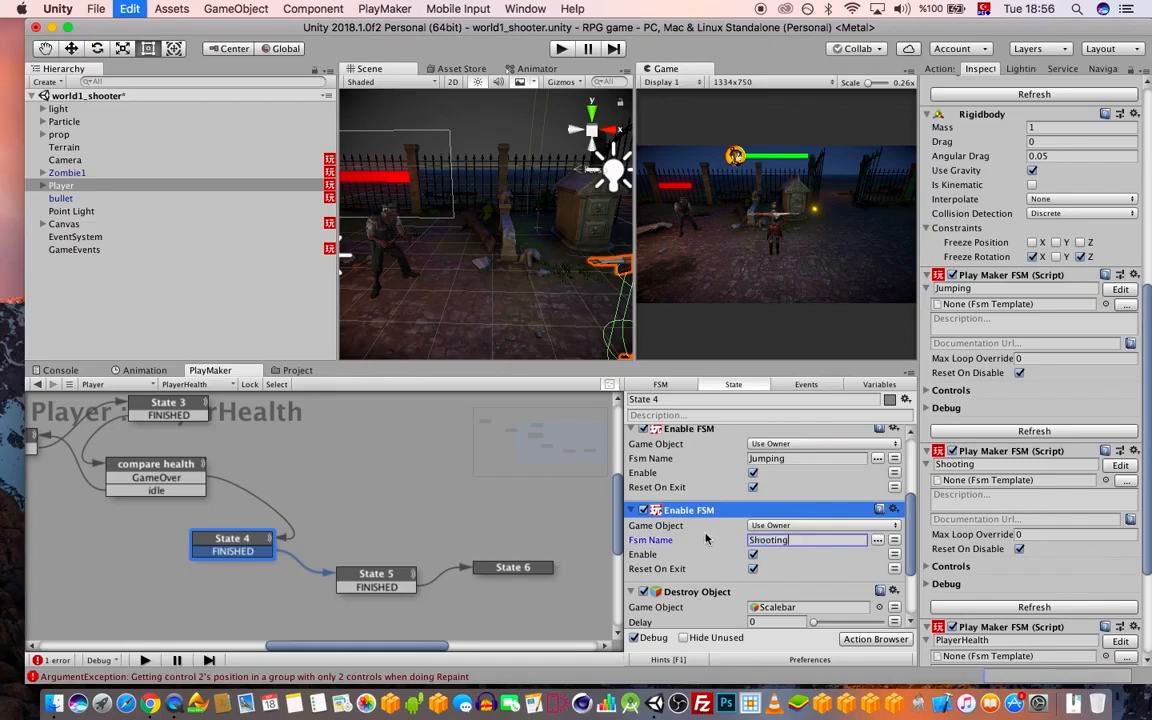
- Uncheck Enable on the Character Movement and Jumping actions and collapse all three
scroll(778, 498, up, 3)
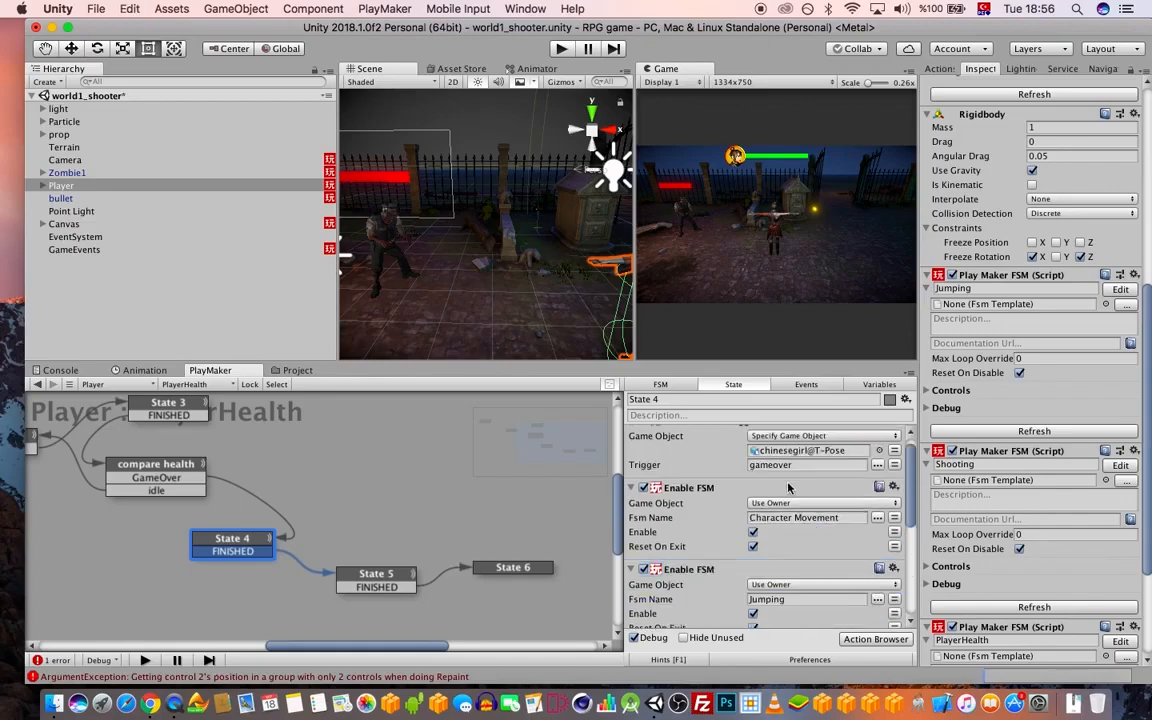
click(753, 532)
scroll(776, 536, down, 3)
click(753, 544)
scroll(768, 556, down, 3)
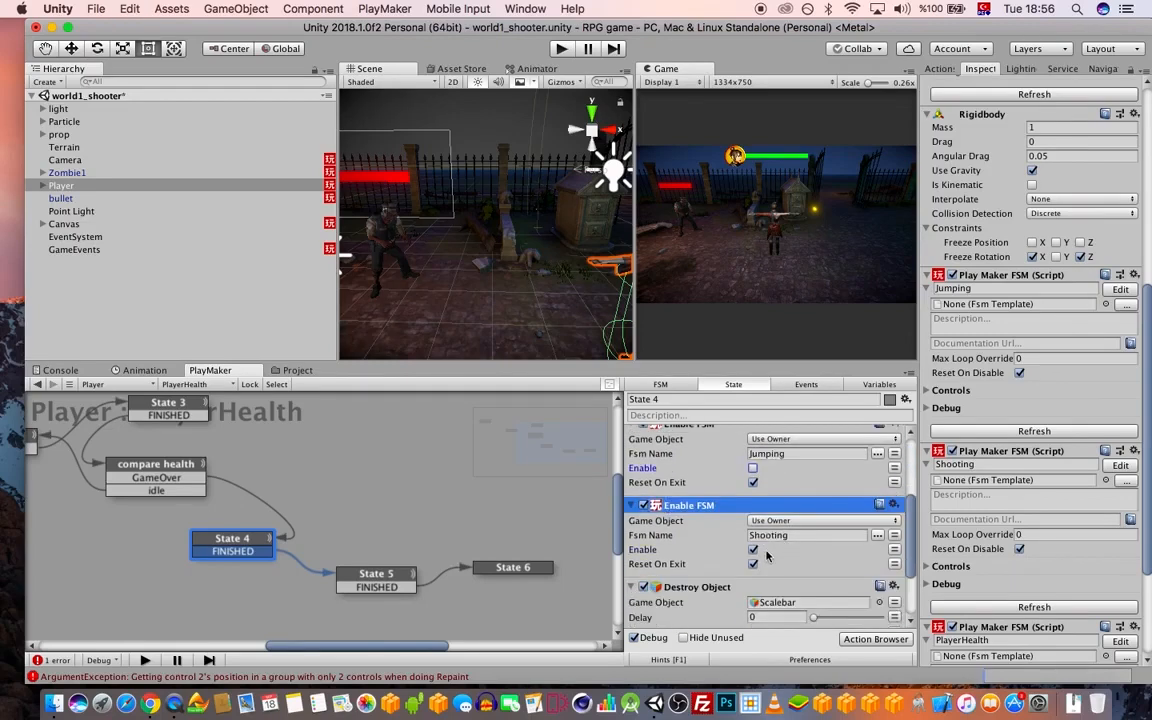
scroll(695, 510, up, 3)
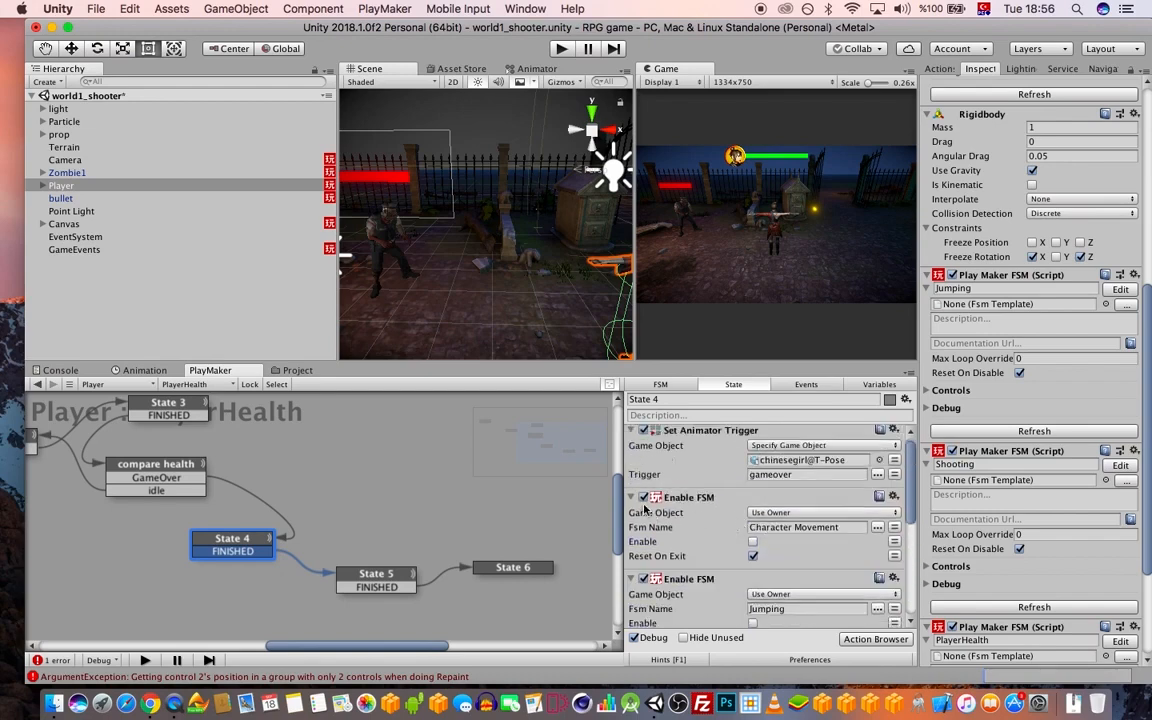
click(633, 498)
click(633, 515)
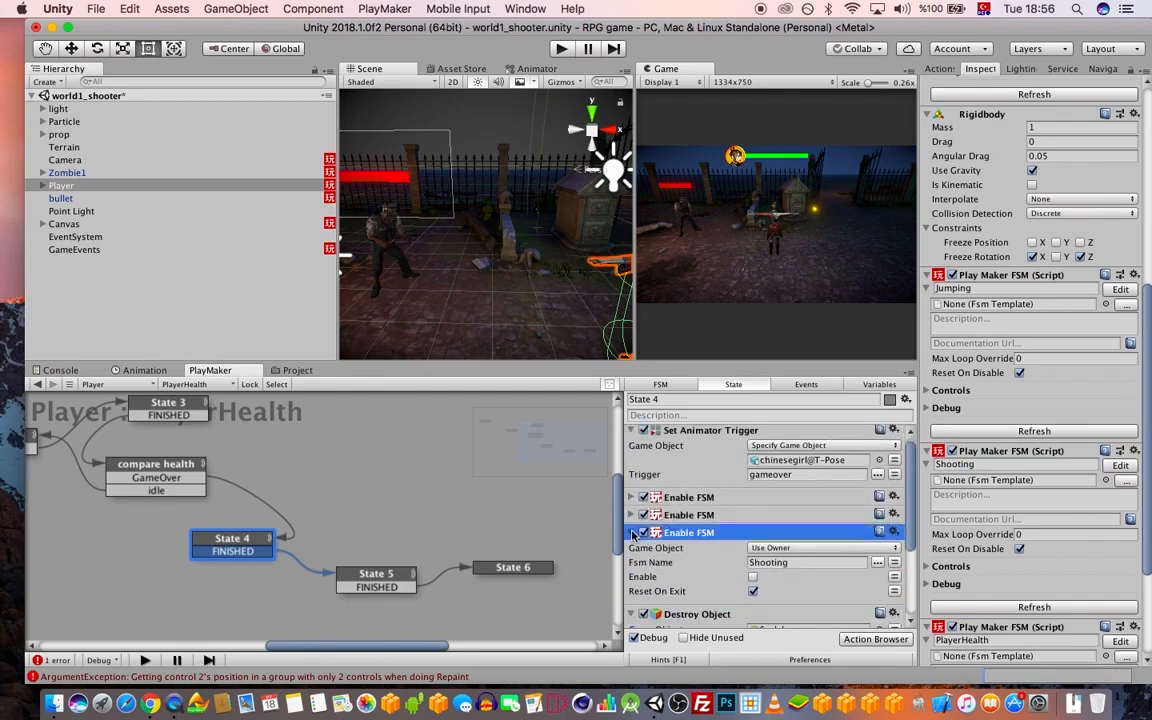
click(633, 533)
- Add a fourth Enable FSM action and look over the bullet's FSM
key(super+c)
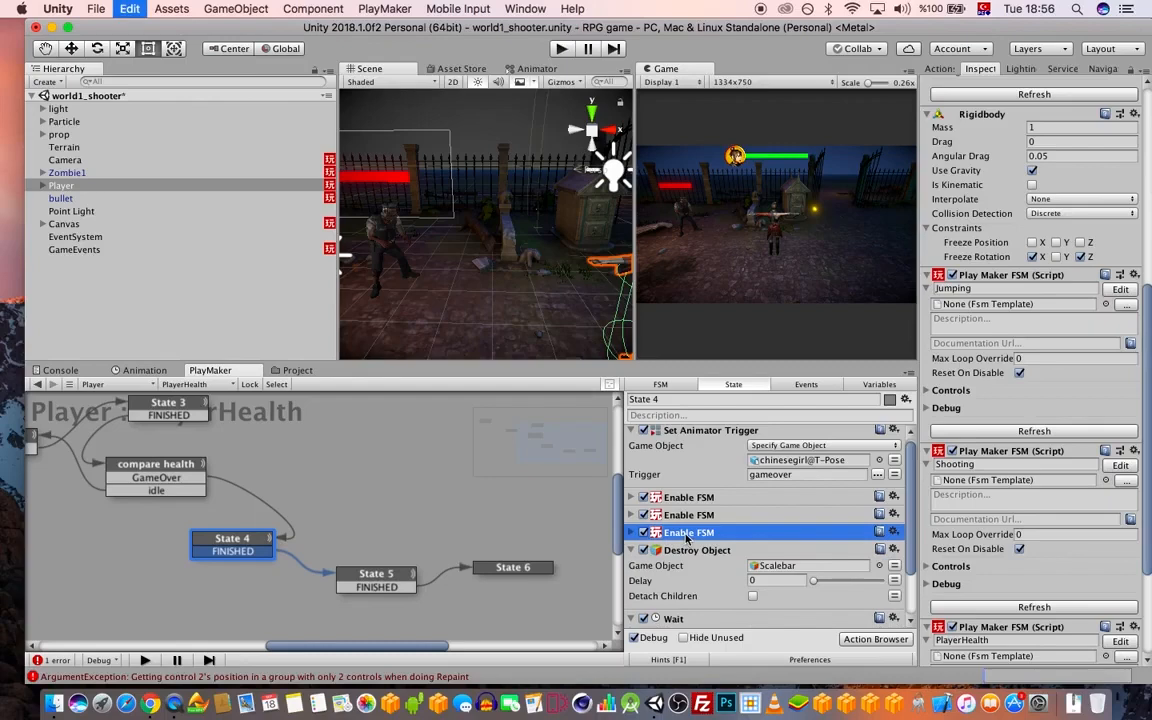
key(super+v)
click(632, 550)
scroll(684, 548, down, 1)
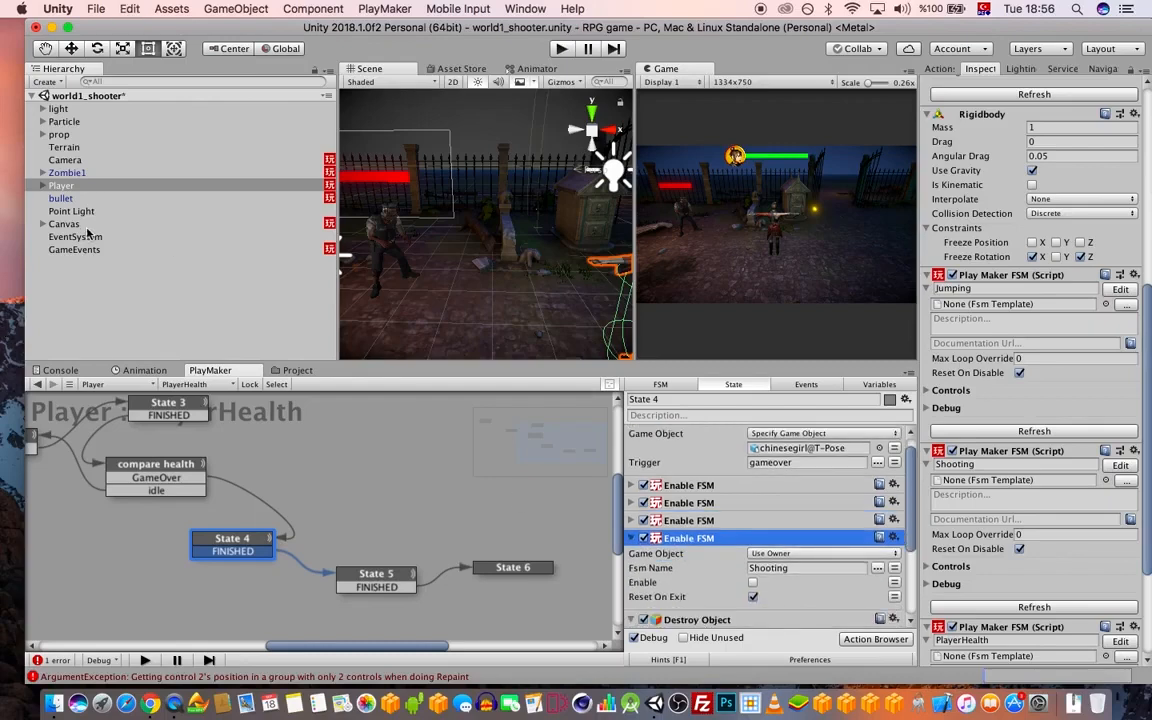
click(62, 198)
scroll(680, 480, down, 4)
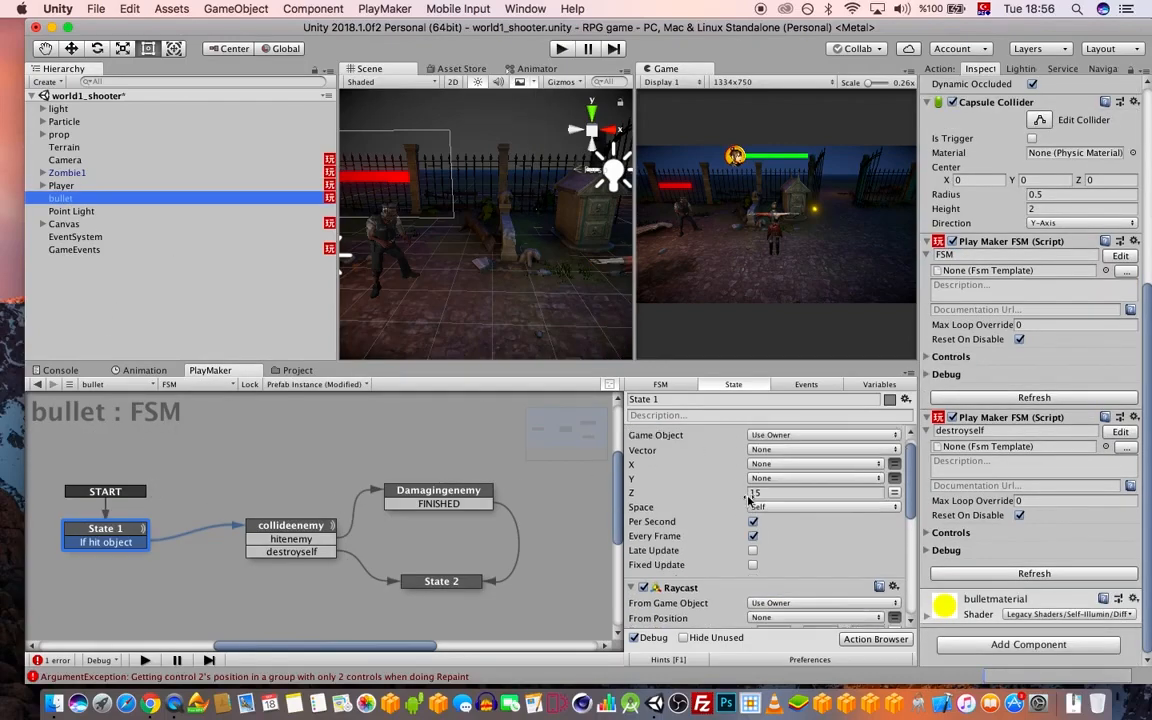
scroll(600, 440, up, 1)
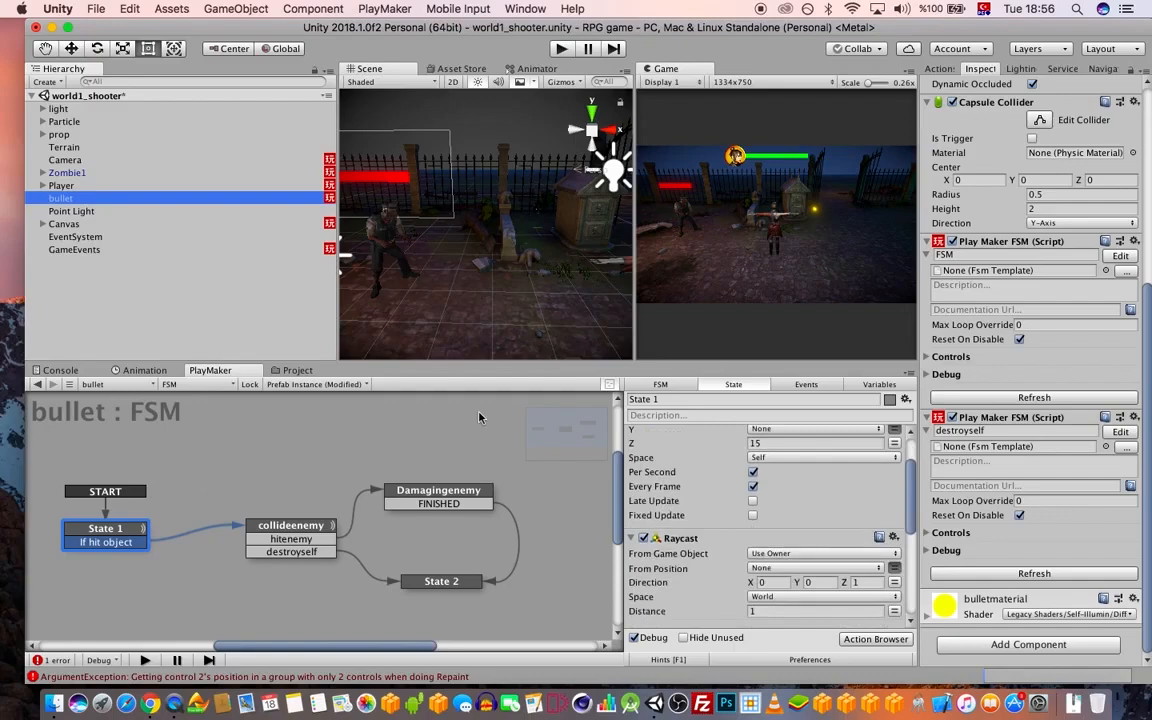
click(72, 186)
- Make the fourth Enable FSM action target the bullet object specifically
scroll(653, 484, down, 1)
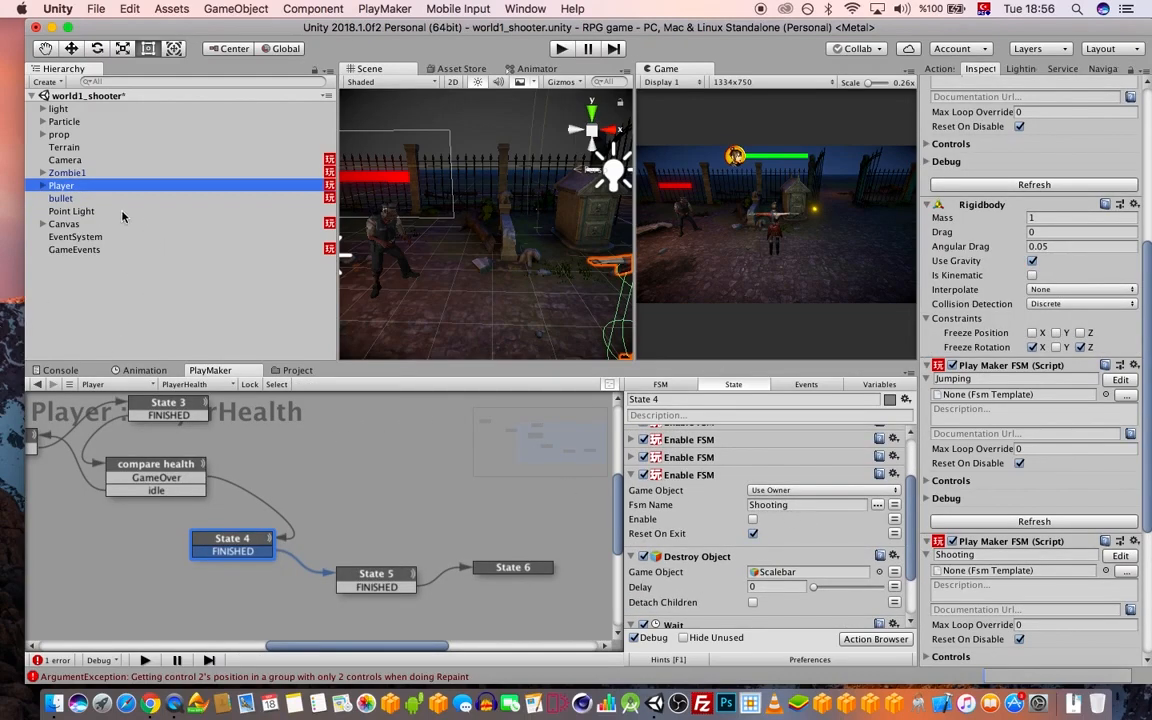
drag(69, 200, 118, 202)
click(62, 186)
click(792, 490)
click(800, 503)
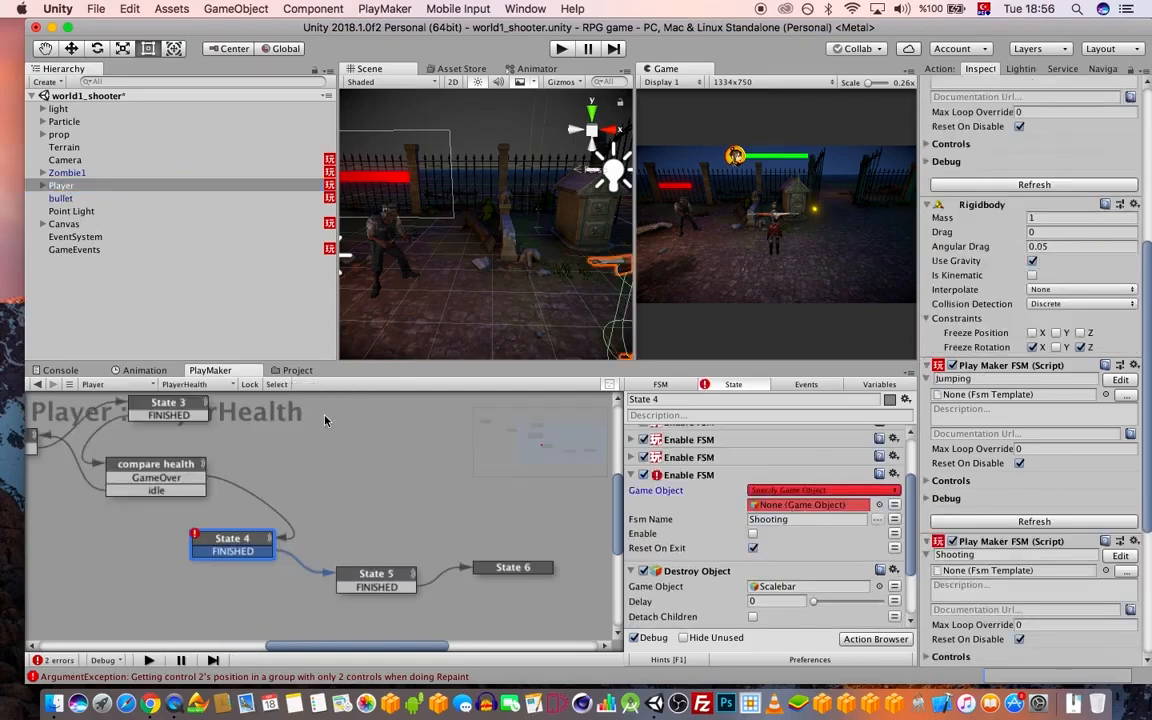
drag(60, 186, 797, 506)
- Set the bullet action's Fsm Name to the bullet's 'FSM' and collapse it
click(60, 198)
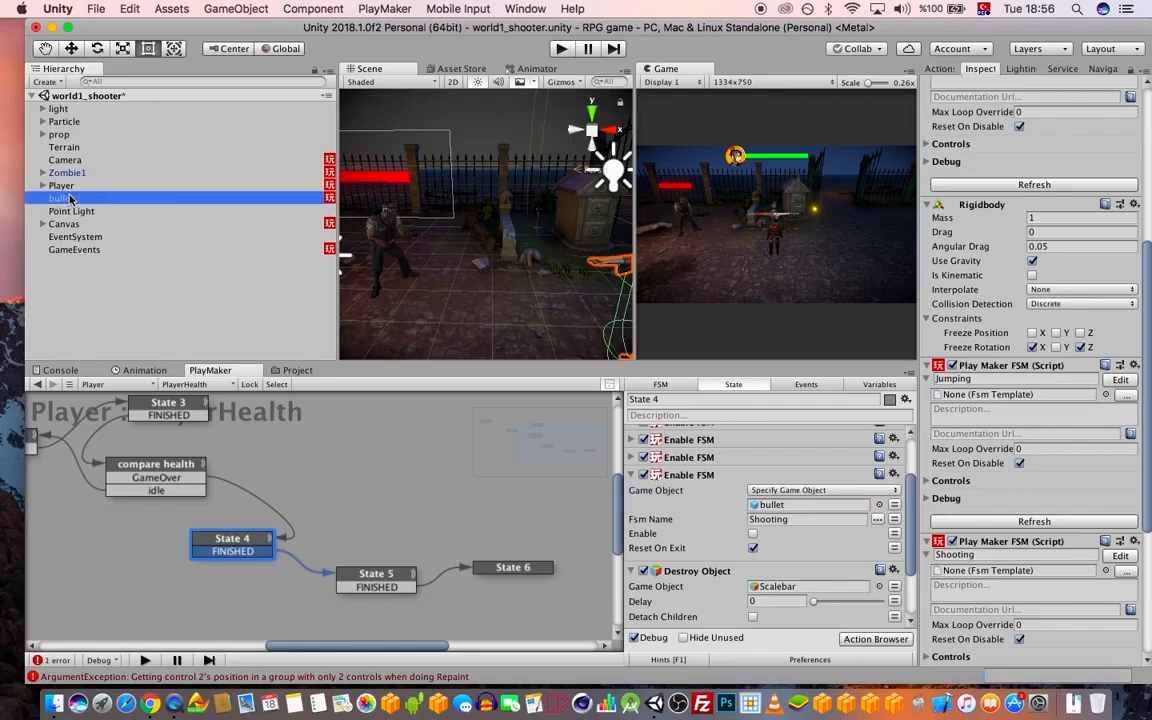
click(652, 387)
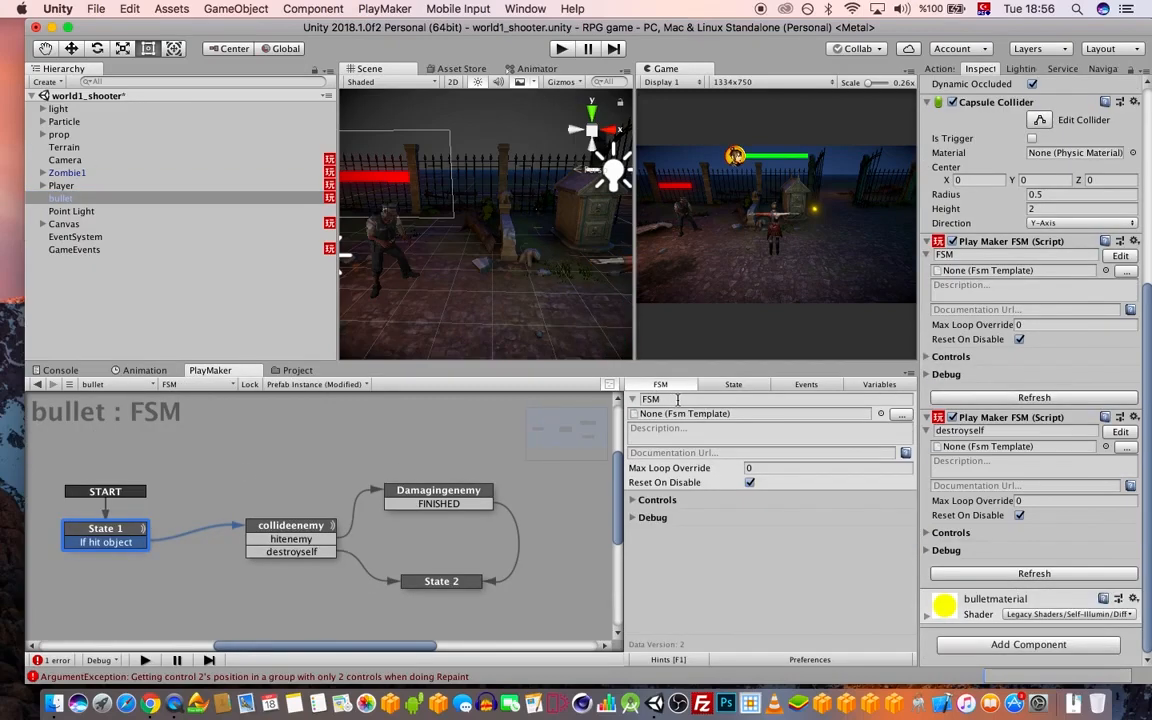
click(62, 186)
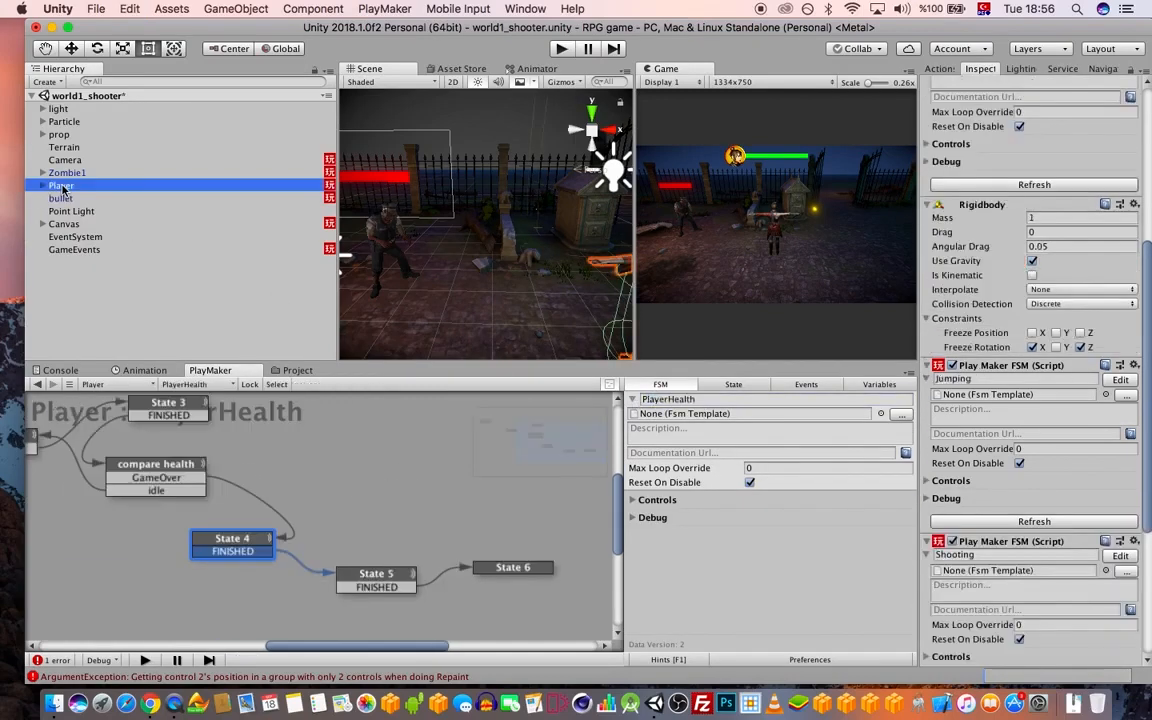
click(734, 385)
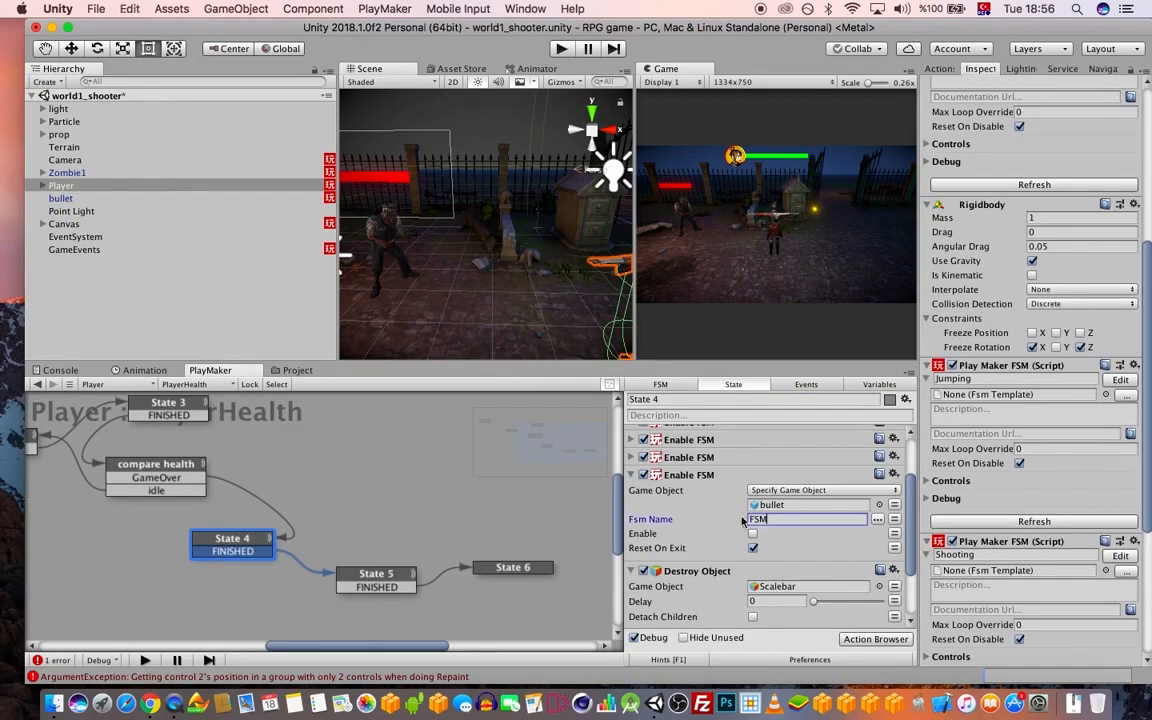
click(688, 475)
key(super+v)
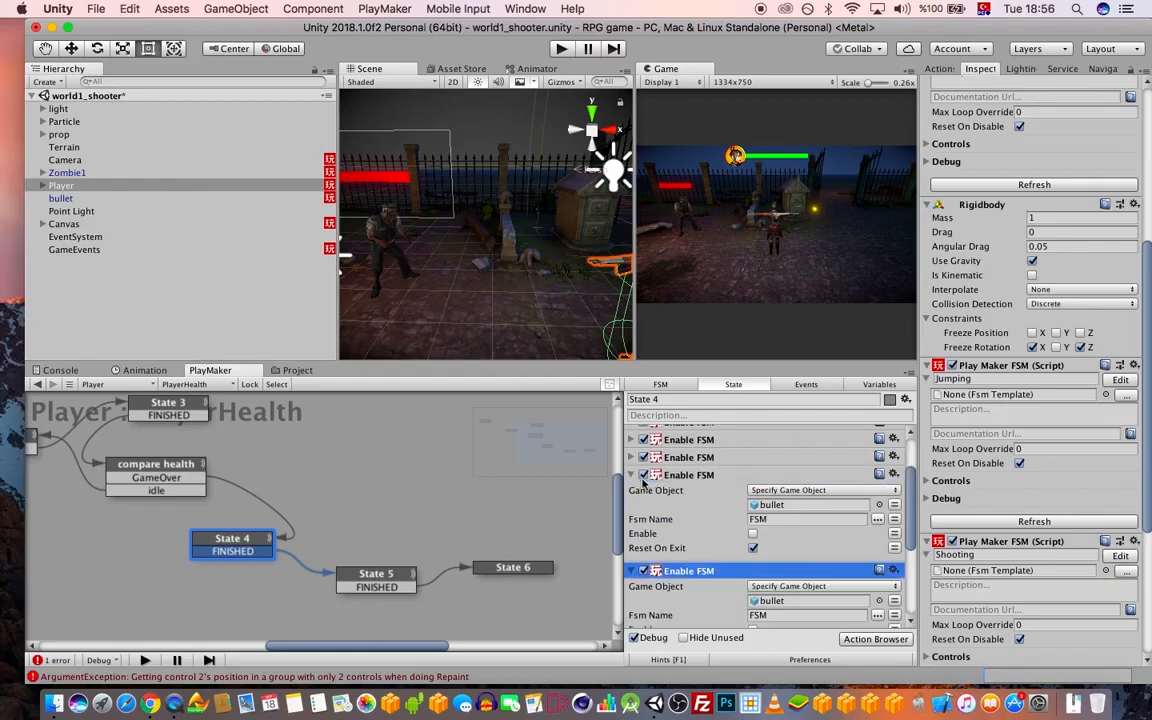
click(631, 476)
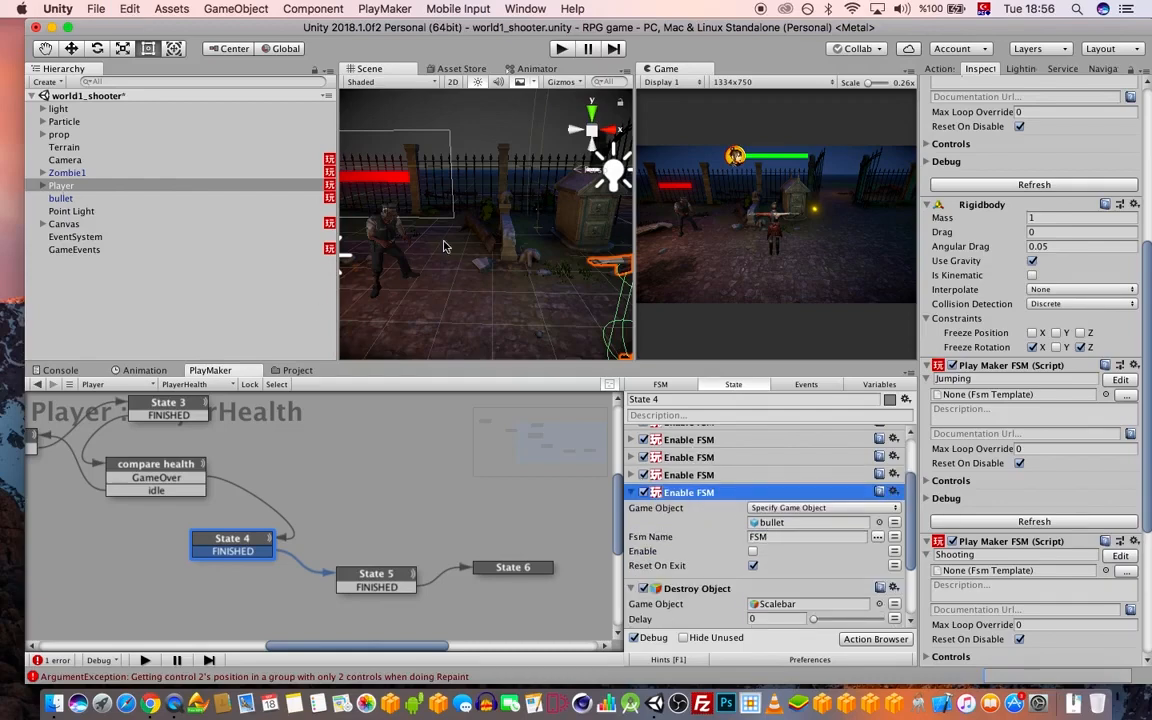
right_drag(447, 247, 521, 257)
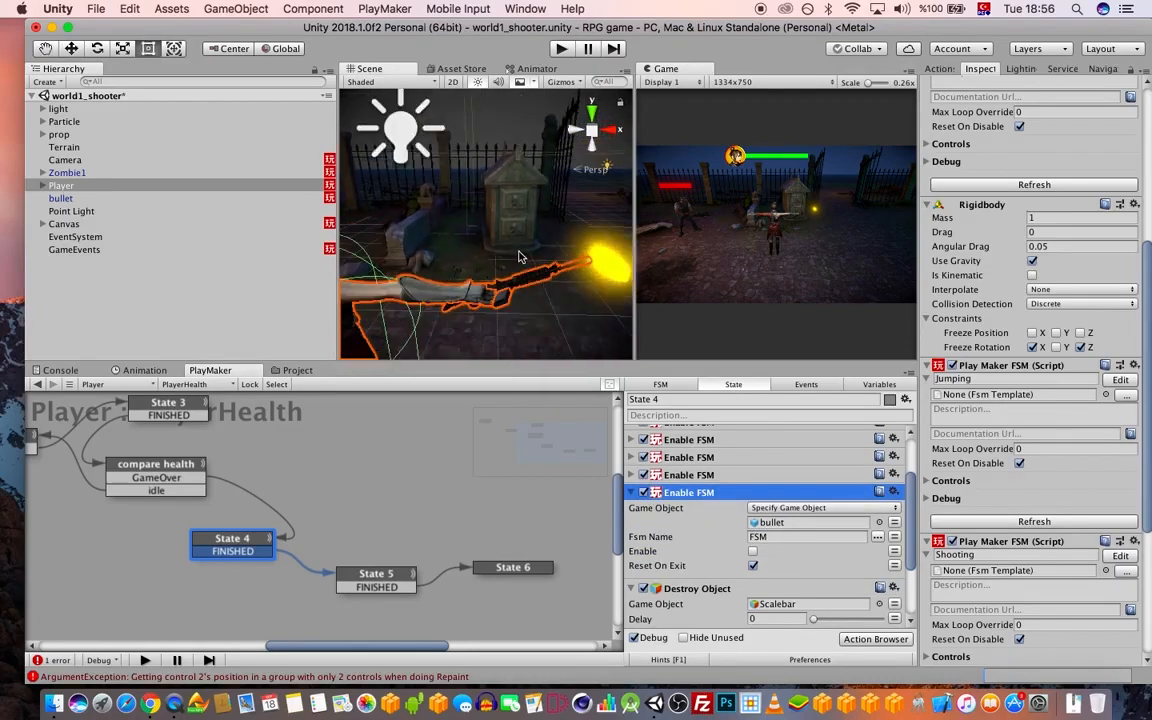
- Make a fifth Enable FSM action in State 4 target the rifle object
scroll(518, 251, up, 2)
click(519, 252)
click(538, 311)
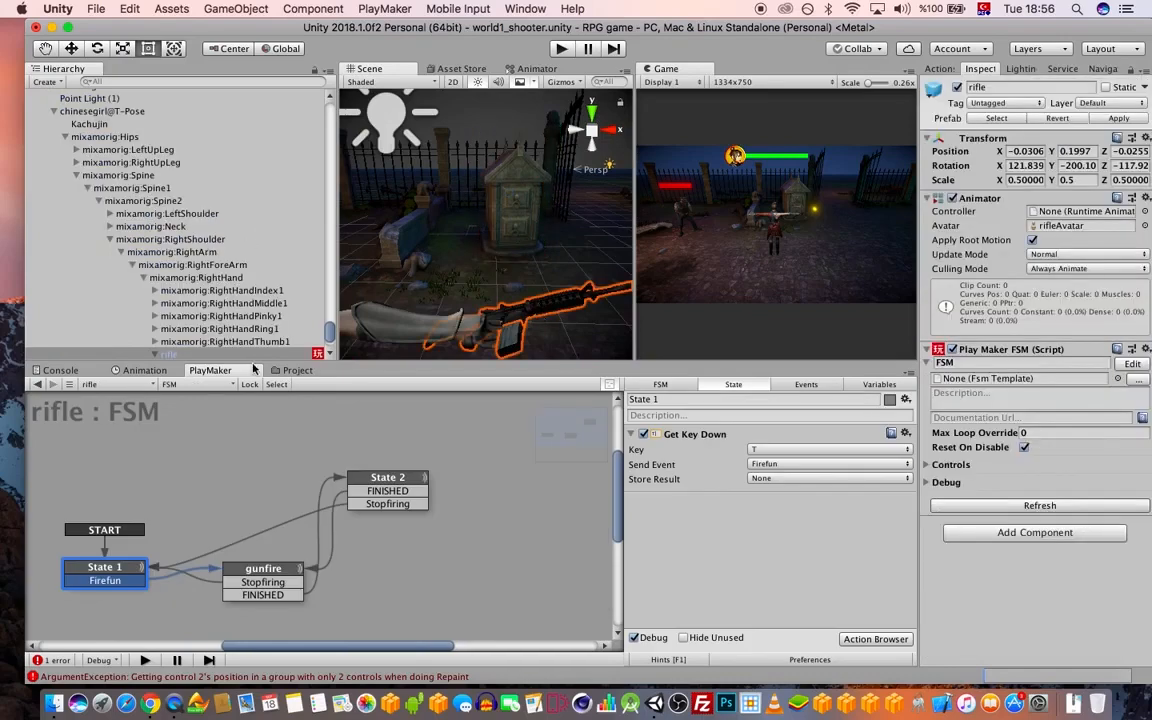
scroll(232, 330, down, 1)
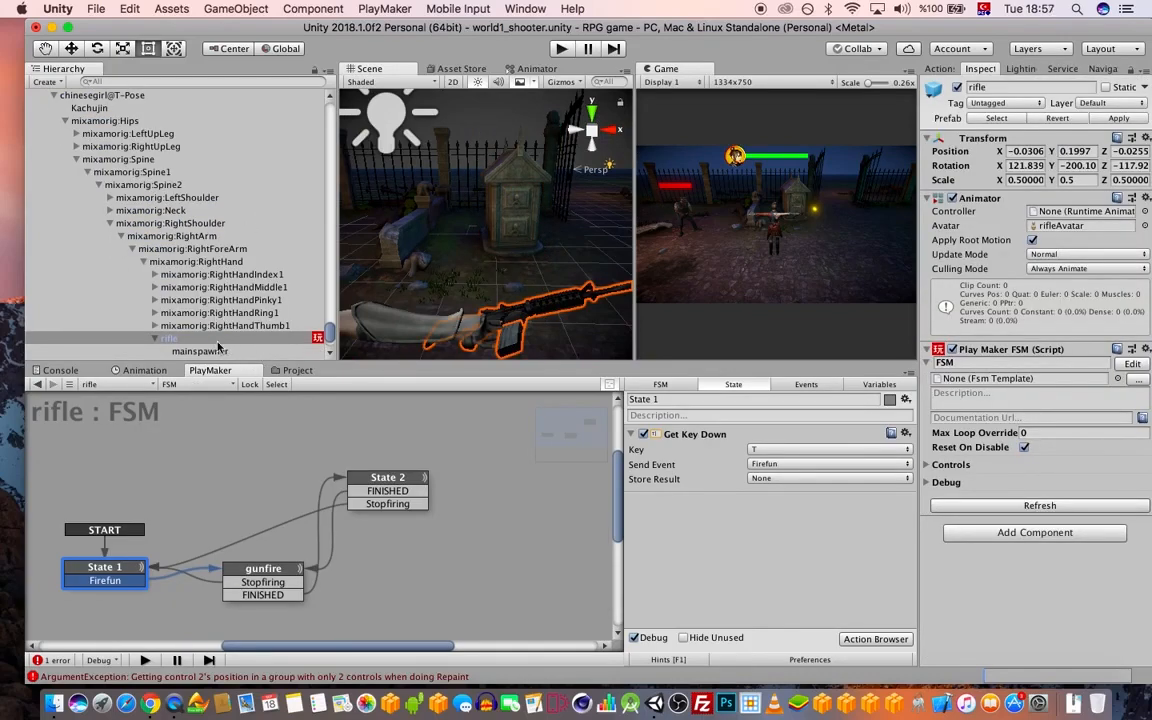
scroll(215, 239, down, 15)
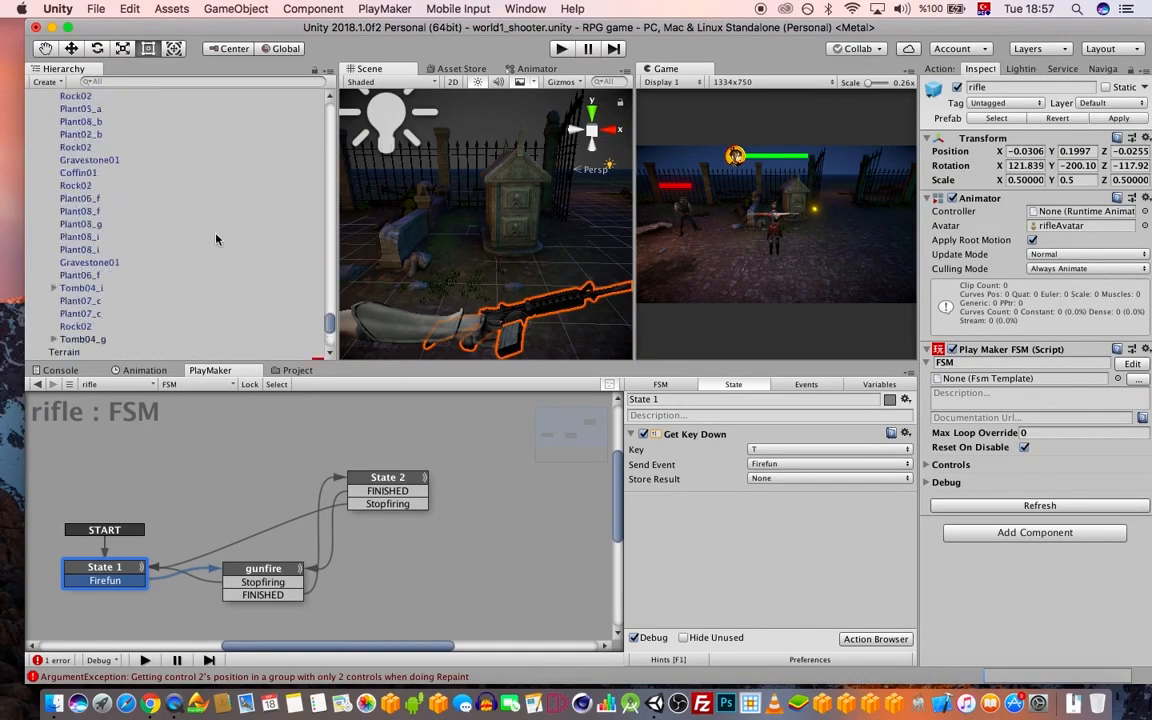
scroll(213, 240, down, 3)
click(105, 289)
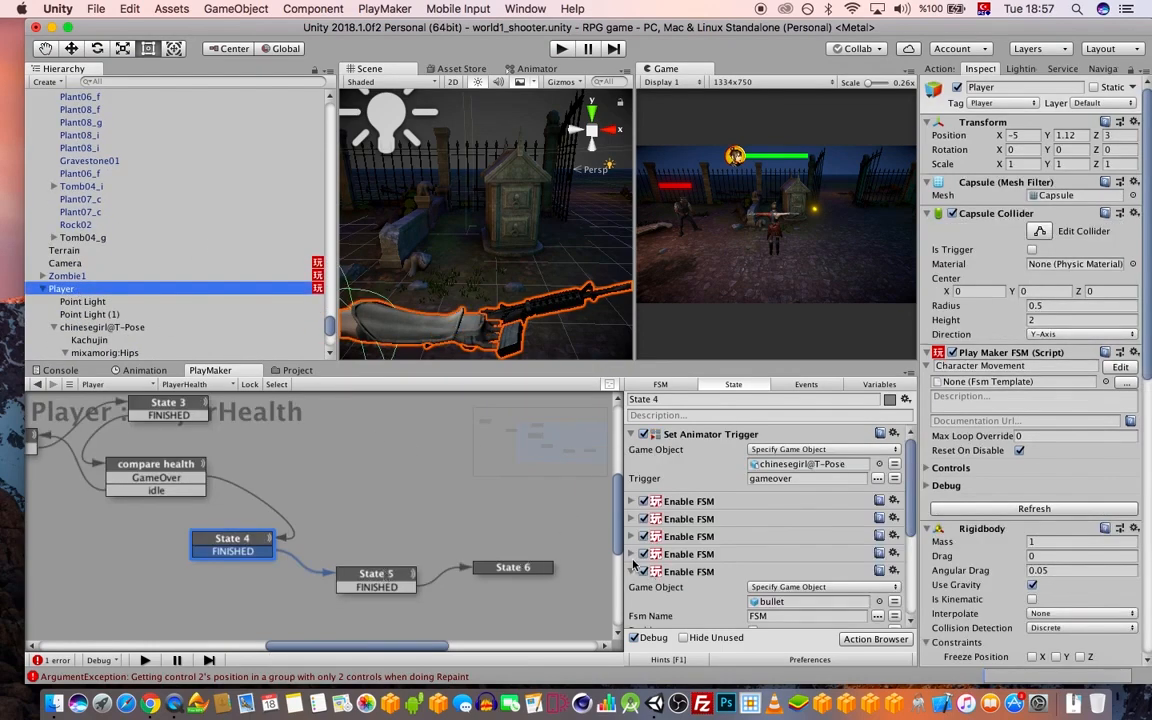
scroll(640, 540, down, 4)
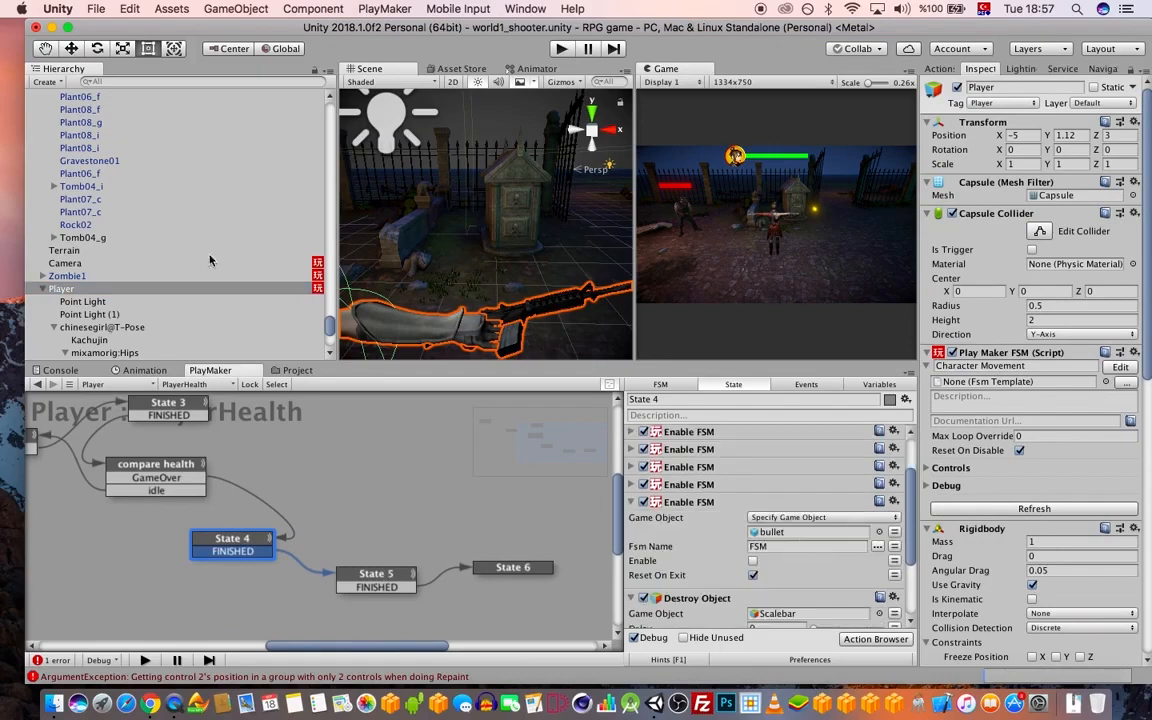
scroll(210, 260, down, 10)
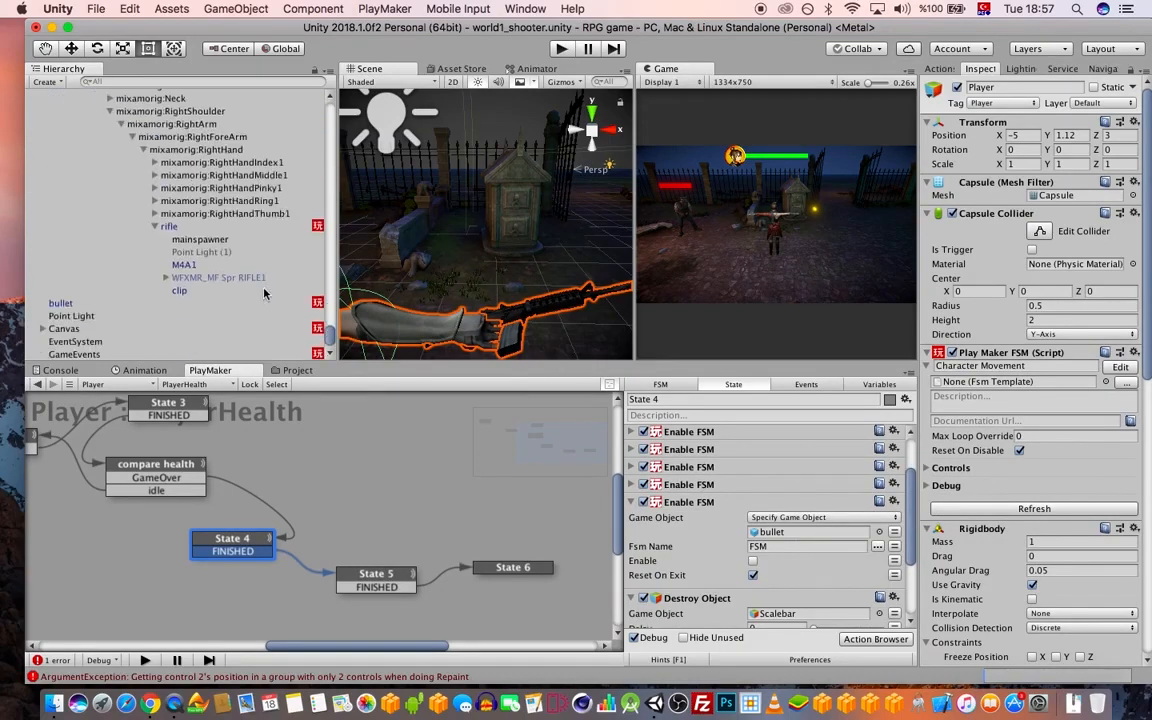
drag(168, 227, 794, 532)
click(168, 227)
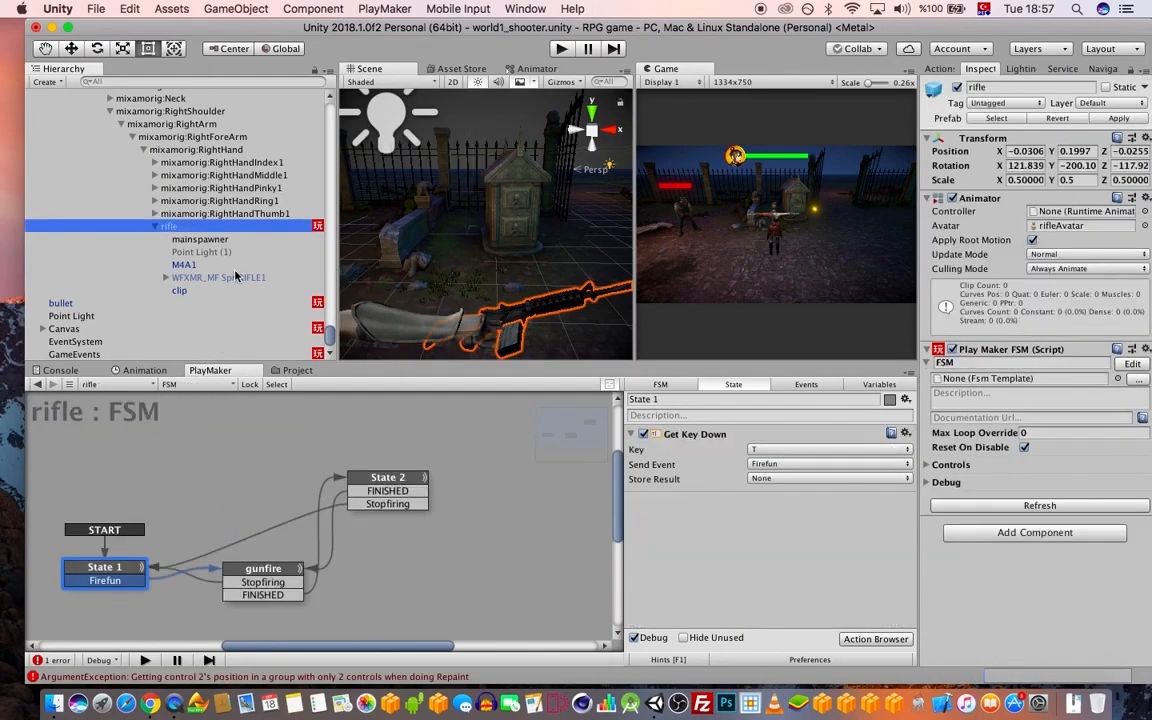
- Collapse prop, reselect the Player, and select all five Enable FSM actions
scroll(201, 283, up, 15)
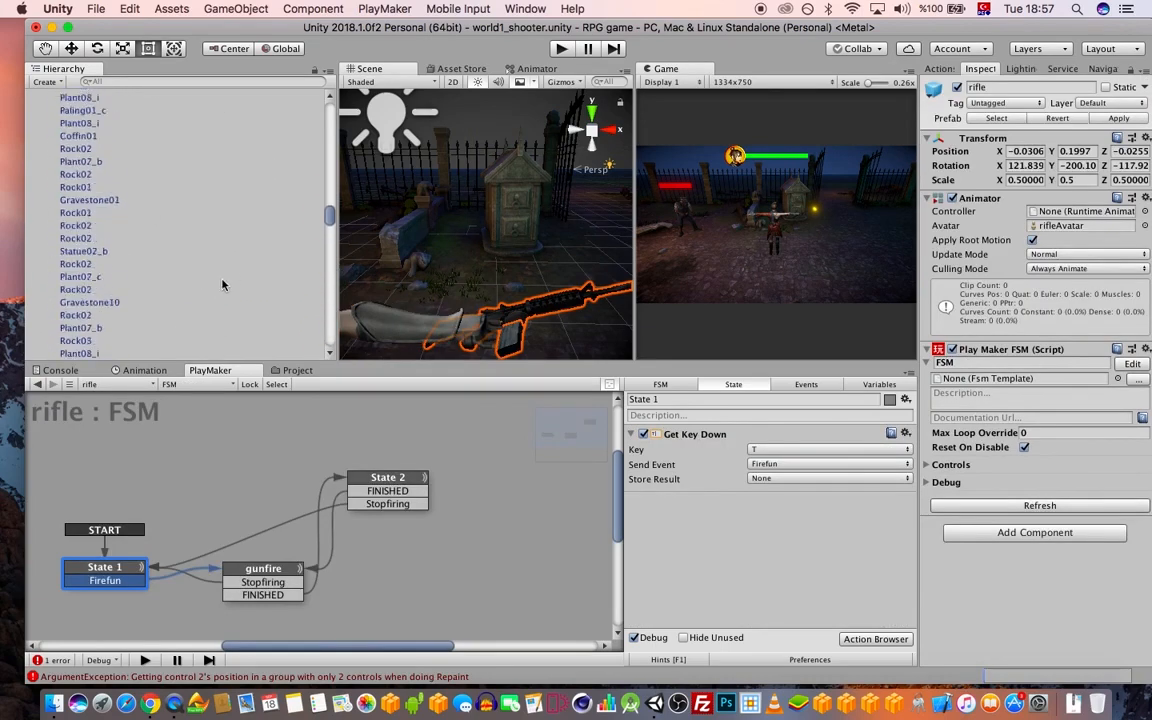
scroll(222, 285, up, 10)
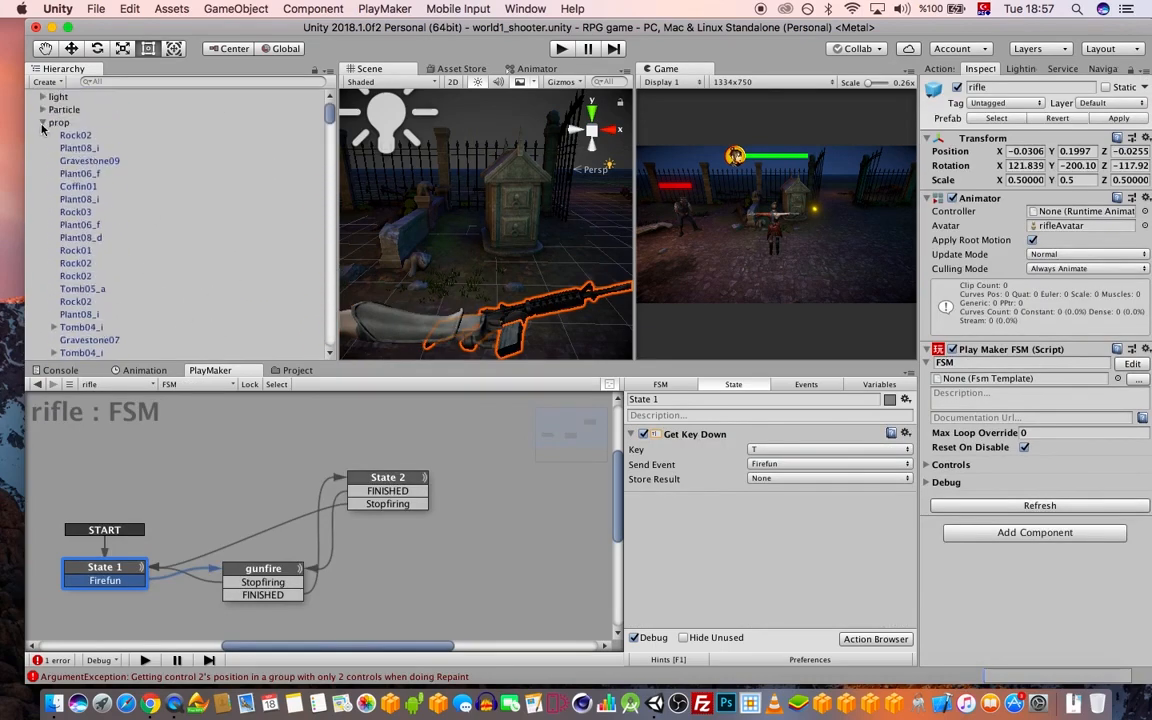
click(42, 123)
click(57, 165)
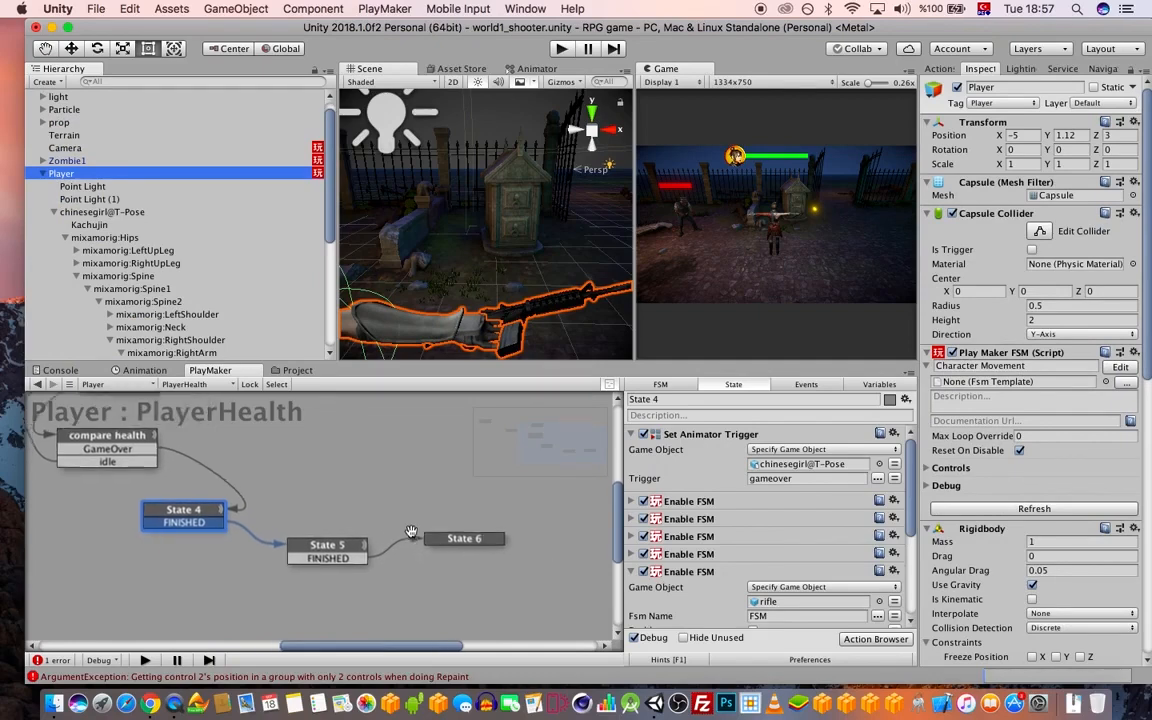
scroll(757, 582, down, 2)
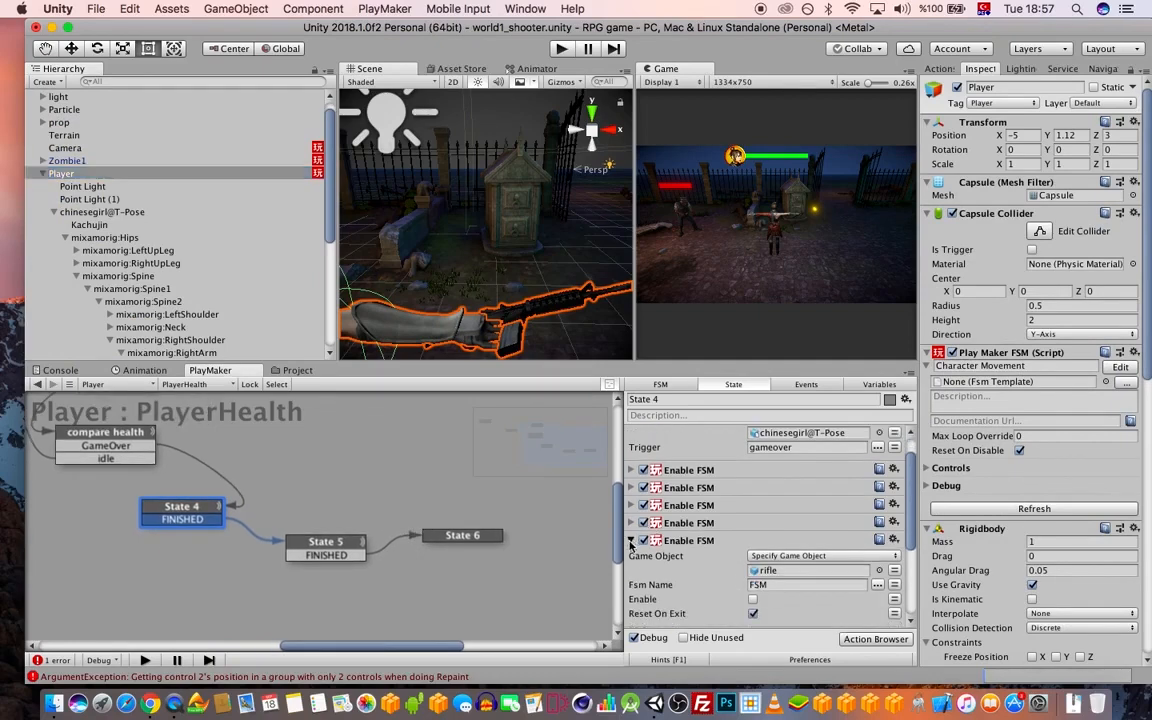
click(700, 540)
shift+click(700, 540)
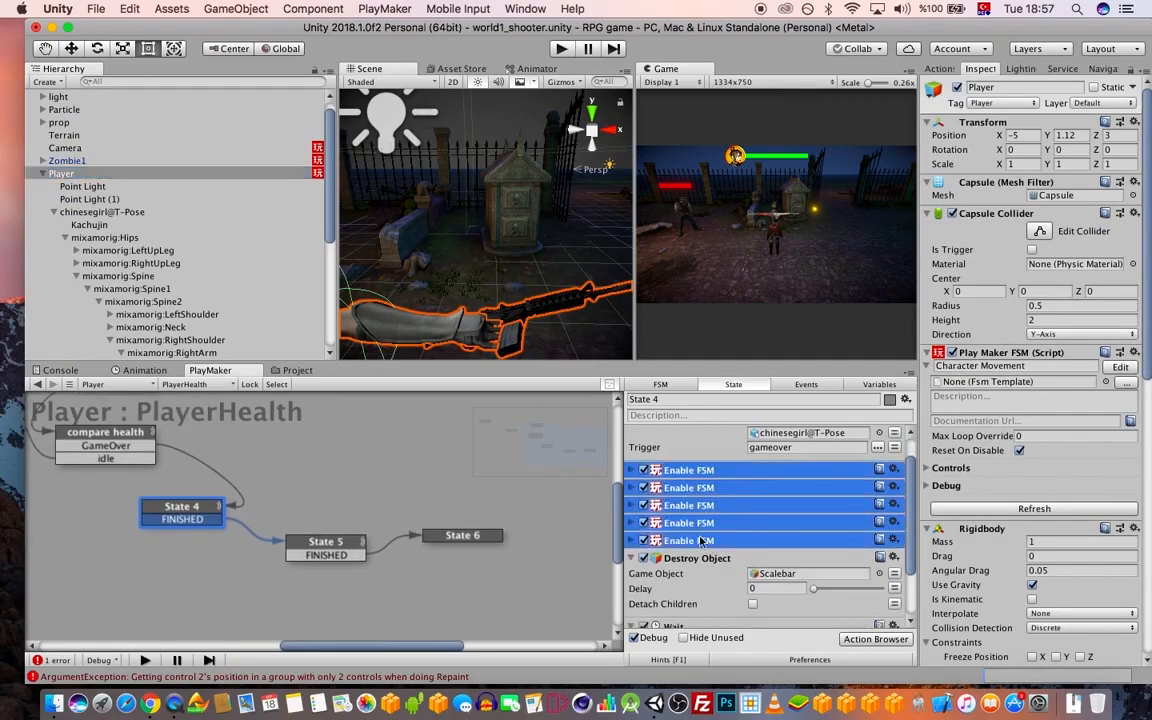
- Paste the five Enable FSM actions into State 6 of PlayerHealth
click(364, 541)
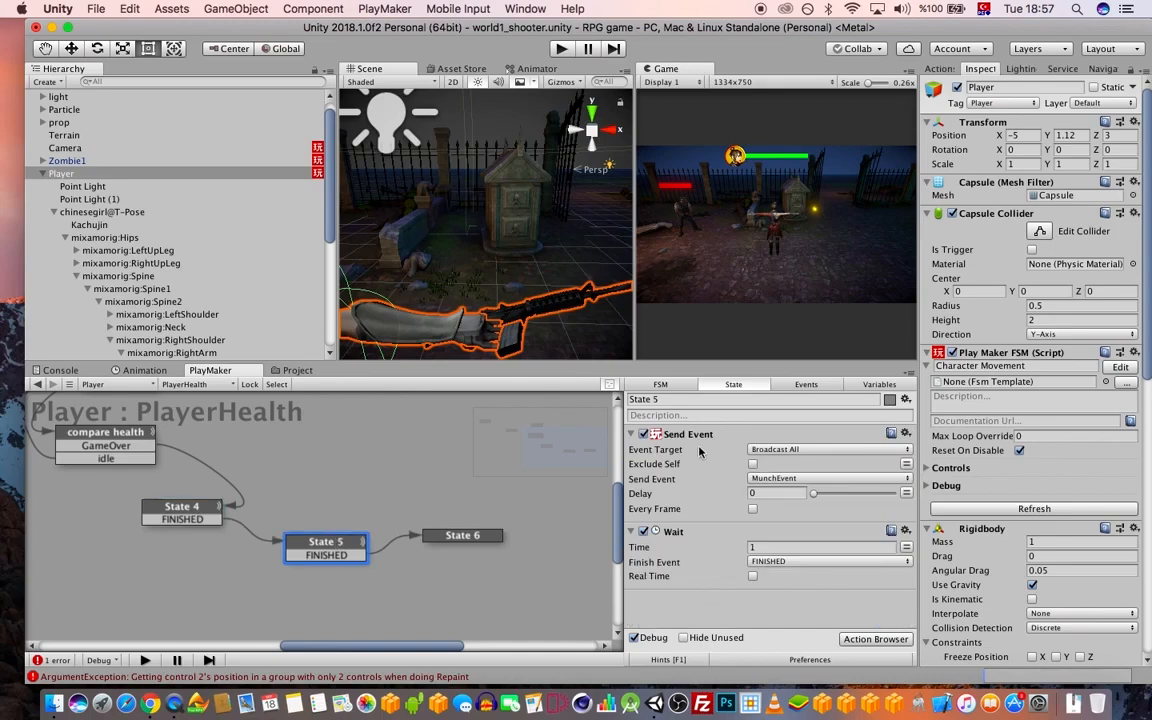
key(ctrl+v)
click(455, 536)
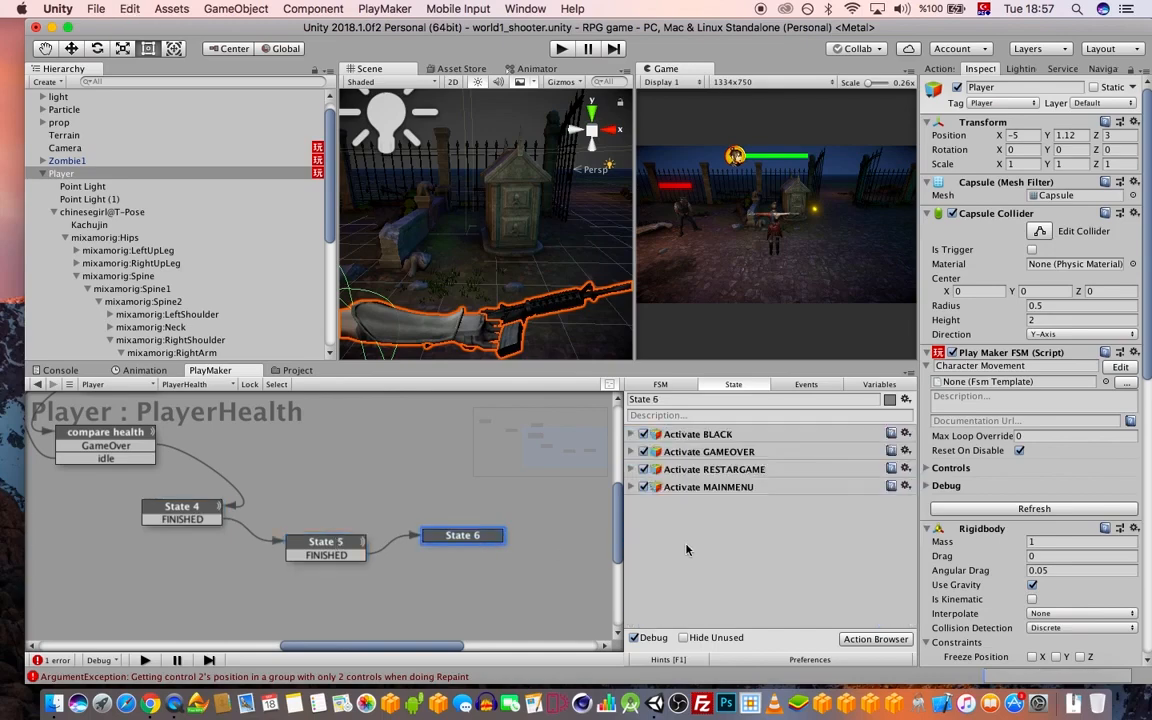
key(ctrl+v)
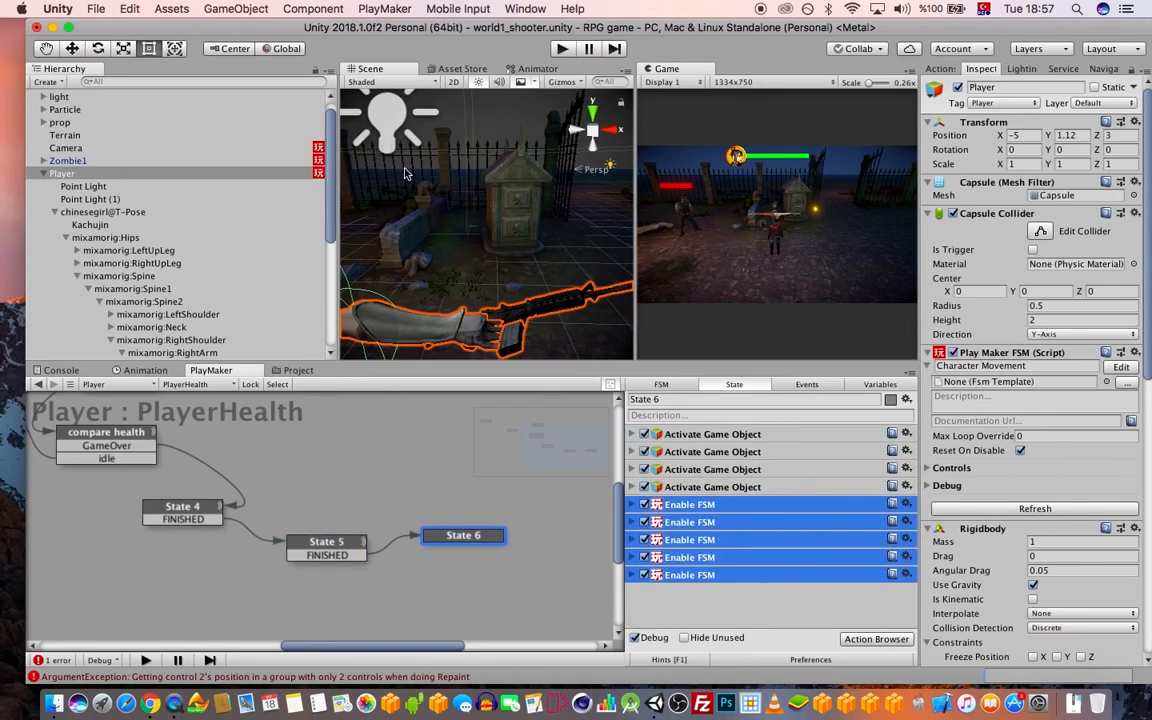
- Frame the Player, save the scene and start a test run
key(f)
key(super+s)
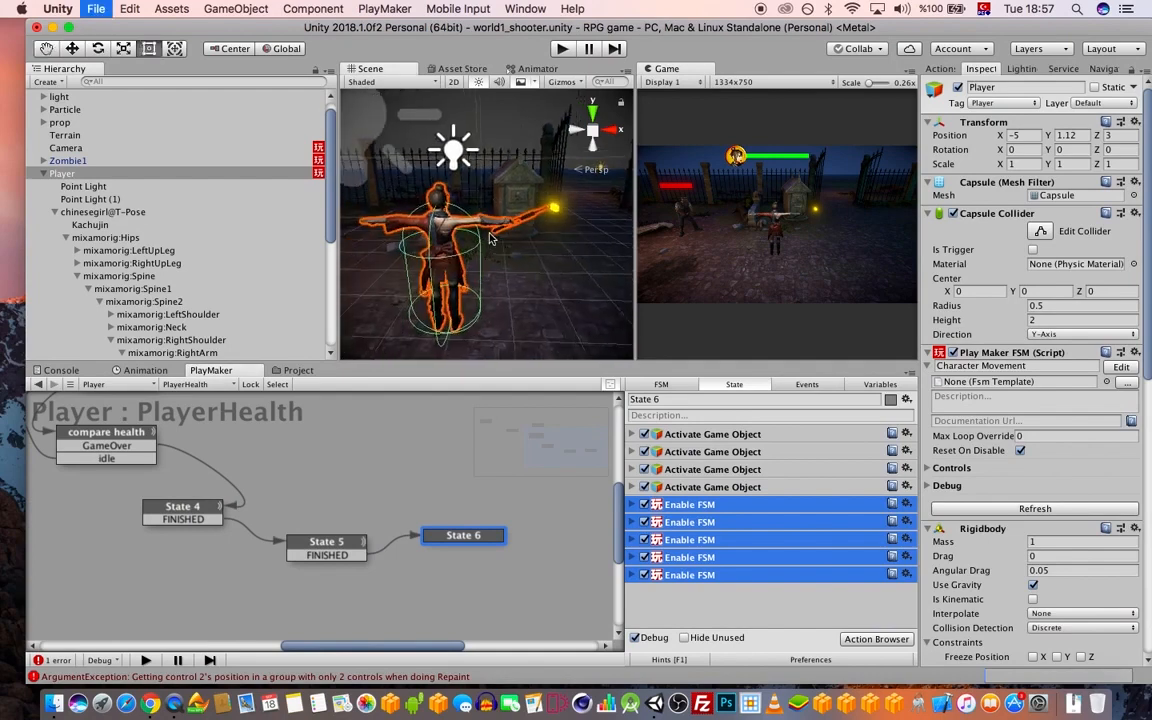
click(563, 49)
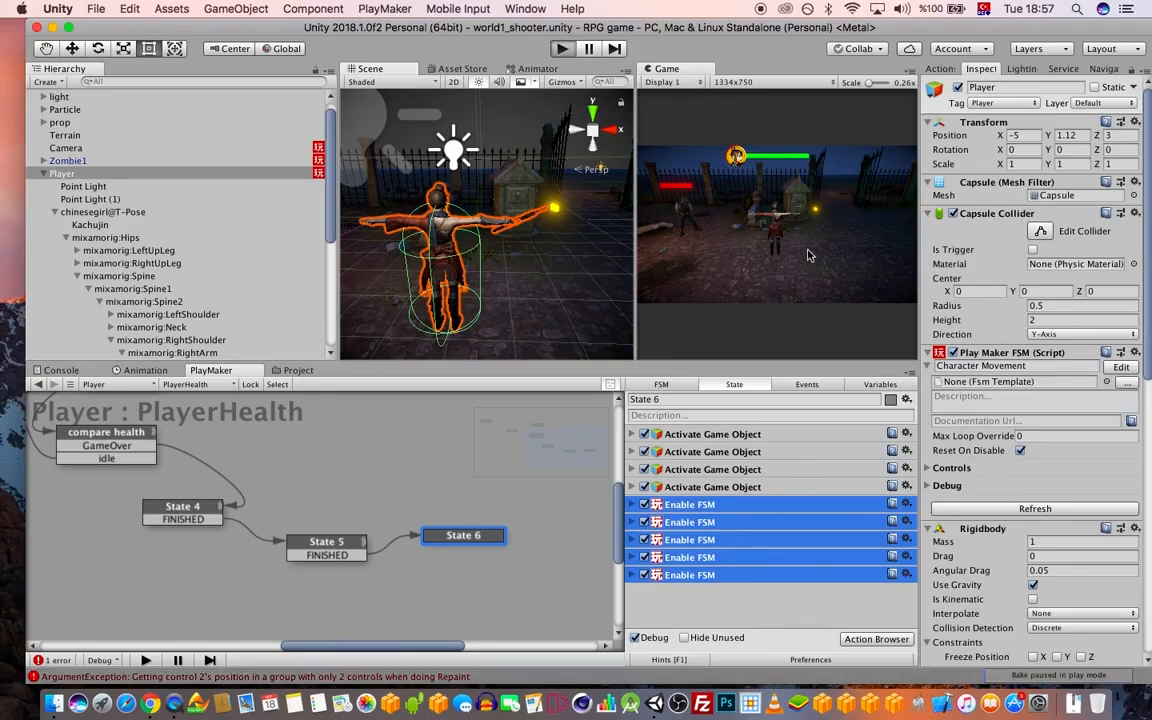
- Walk the player into the zombie until GAME OVER, restart, then stop playing
key(Up)
key(Left)
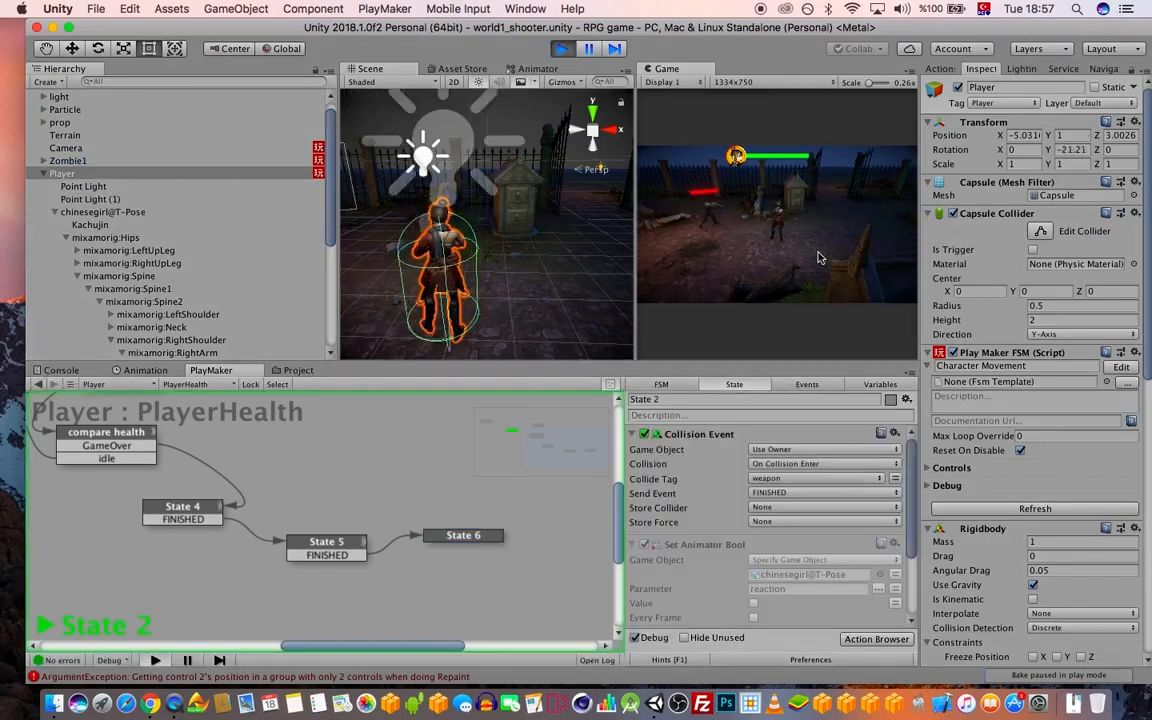
key(Down)
key(Left)
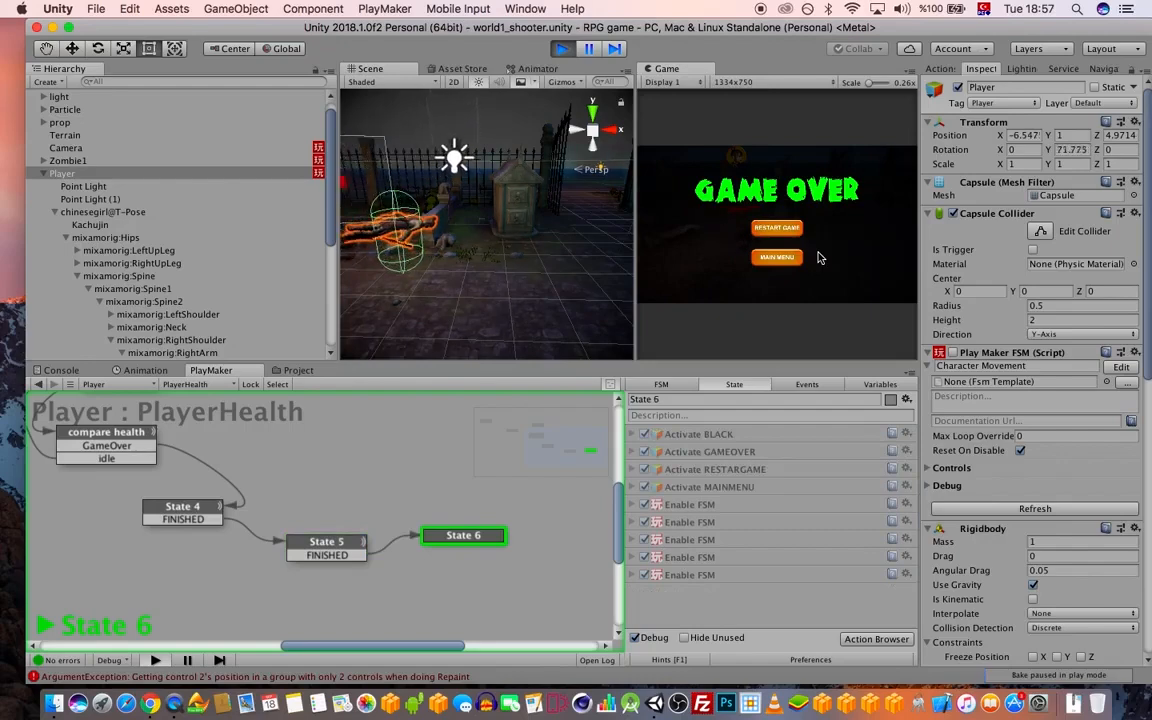
click(785, 233)
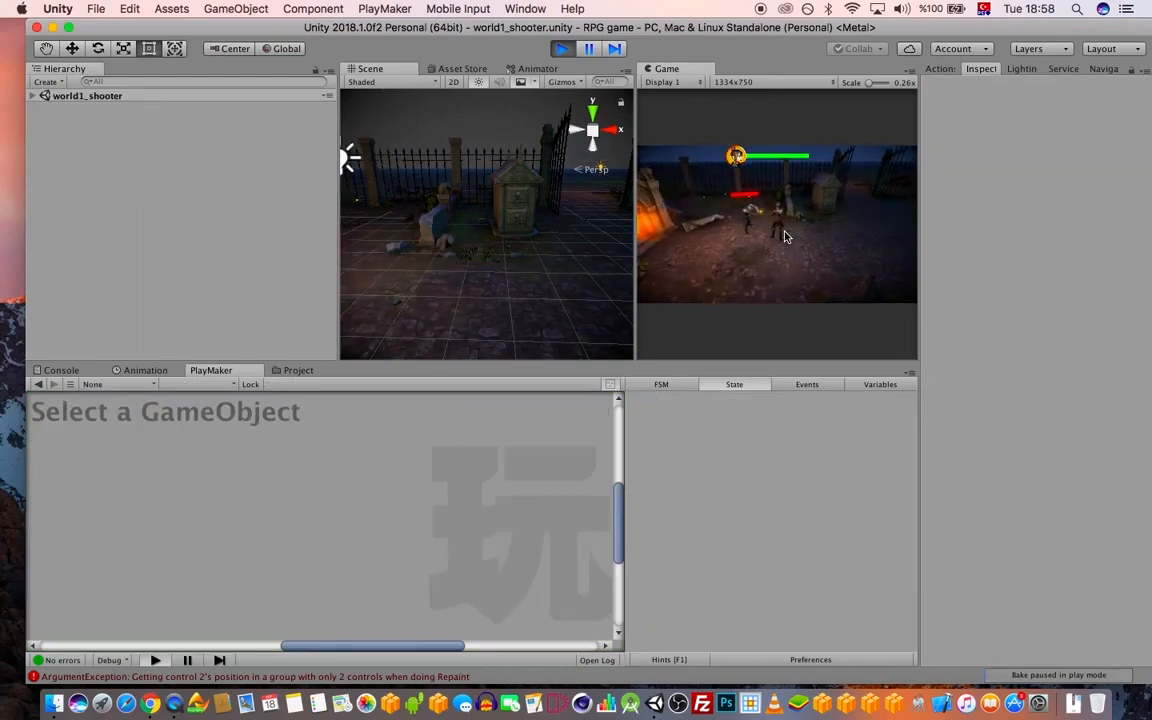
click(562, 48)
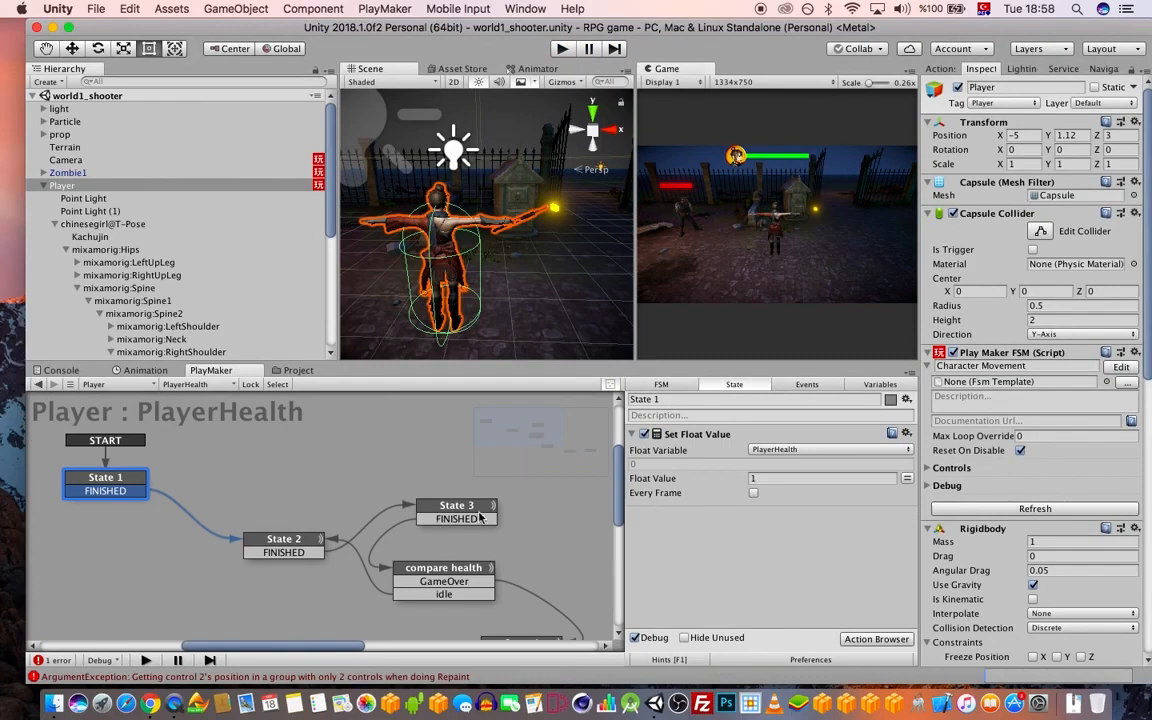
- Set State 3's Float Subtract amount to 0.5 and save the scene
click(480, 517)
click(690, 478)
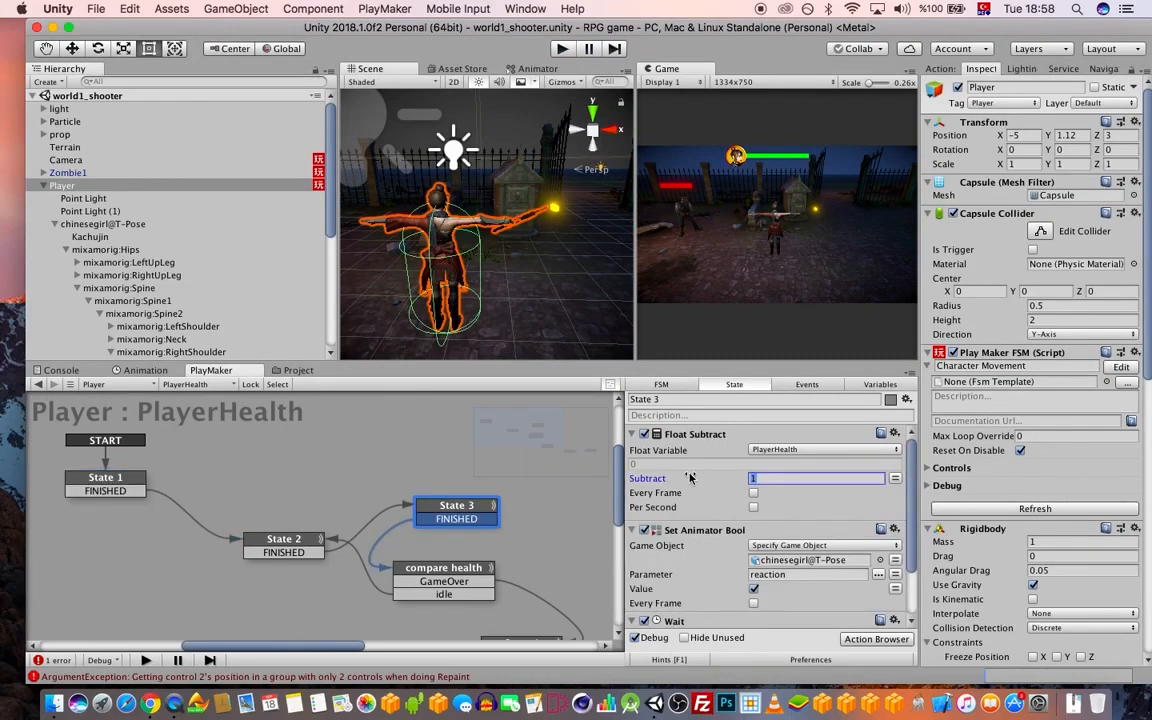
text(0.5)
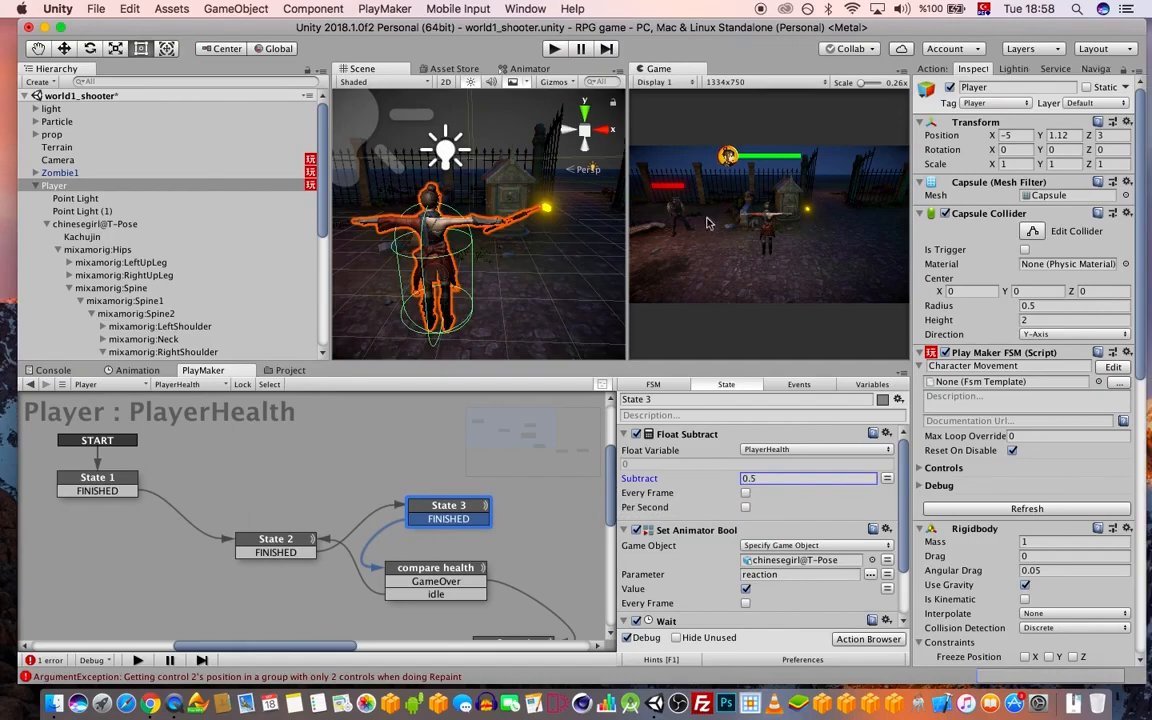
key(super+s)
- Check the Build Settings, then select Zombie1 to view its movetowards FSM
drag(891, 31, 883, 31)
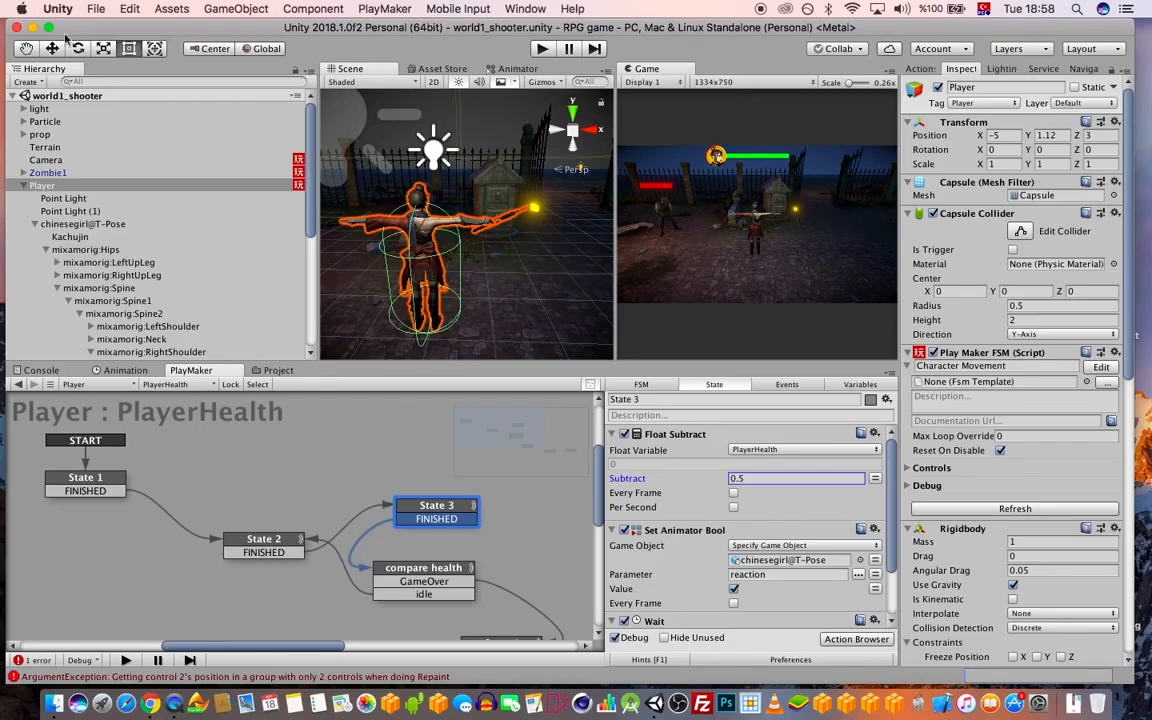
click(88, 8)
click(135, 162)
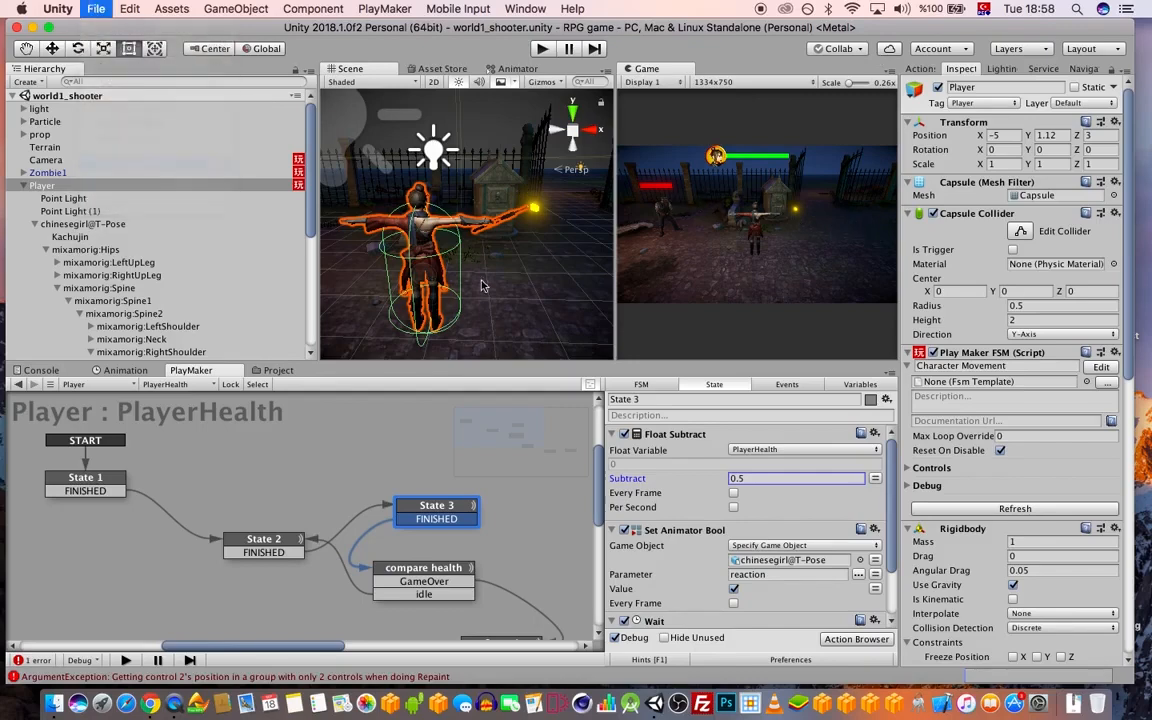
click(428, 80)
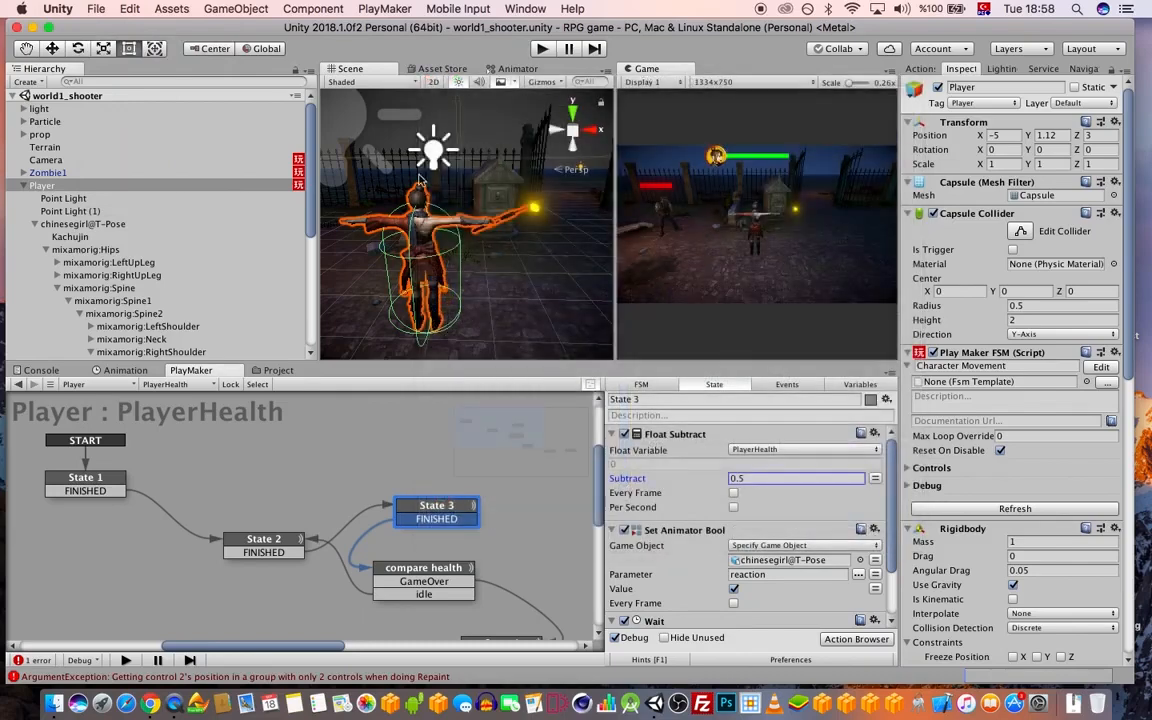
drag(339, 26, 334, 26)
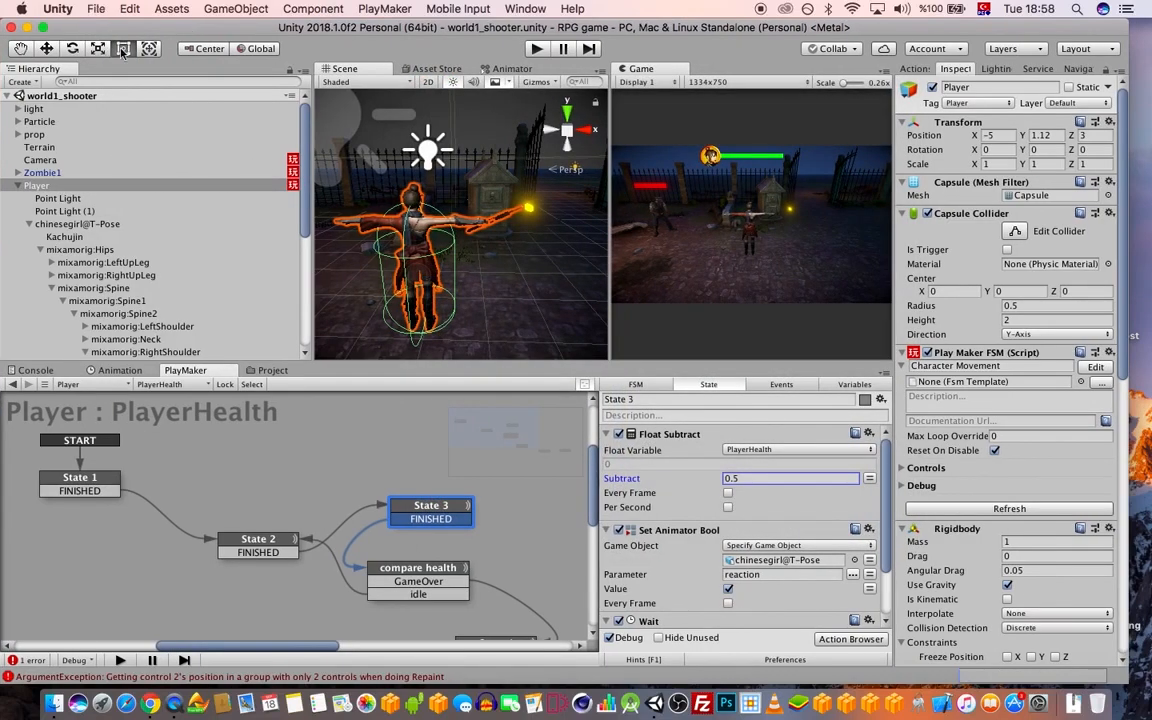
drag(606, 171, 613, 171)
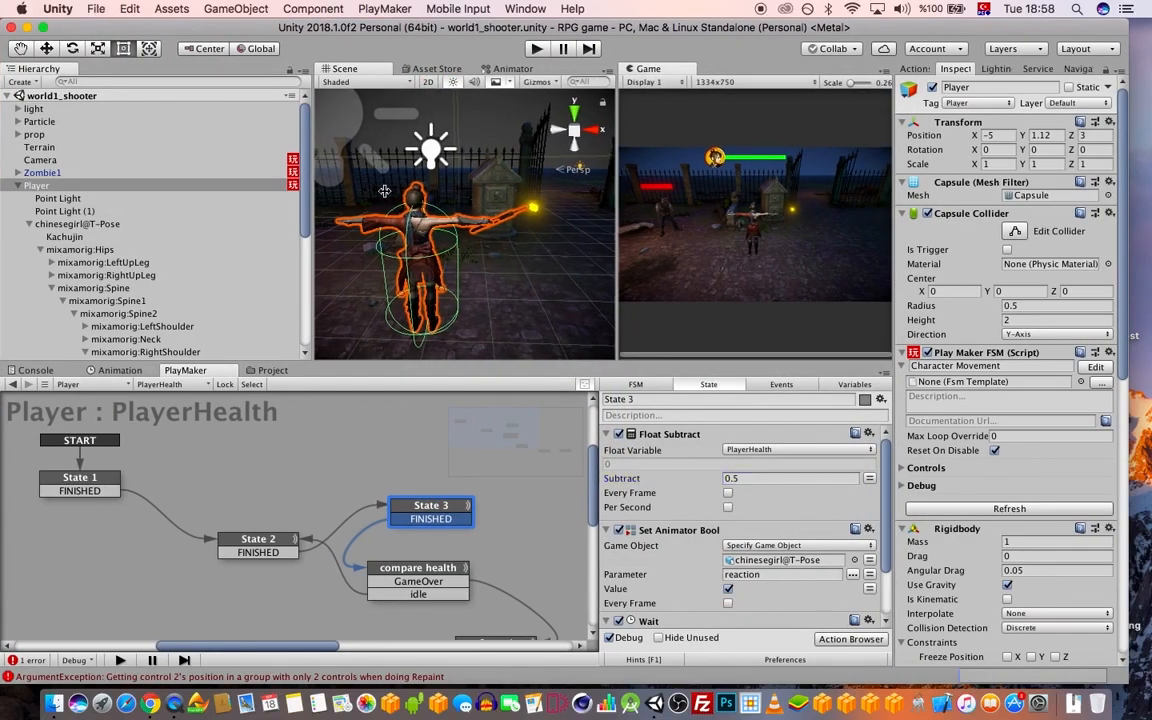
click(18, 186)
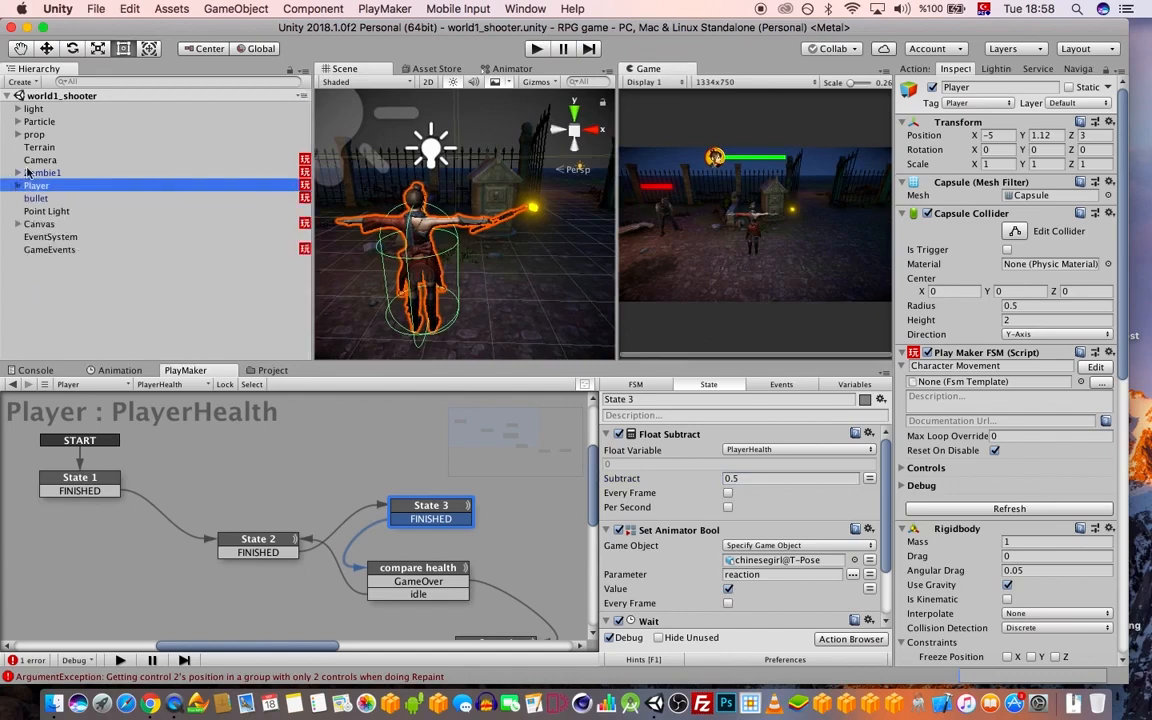
click(22, 170)
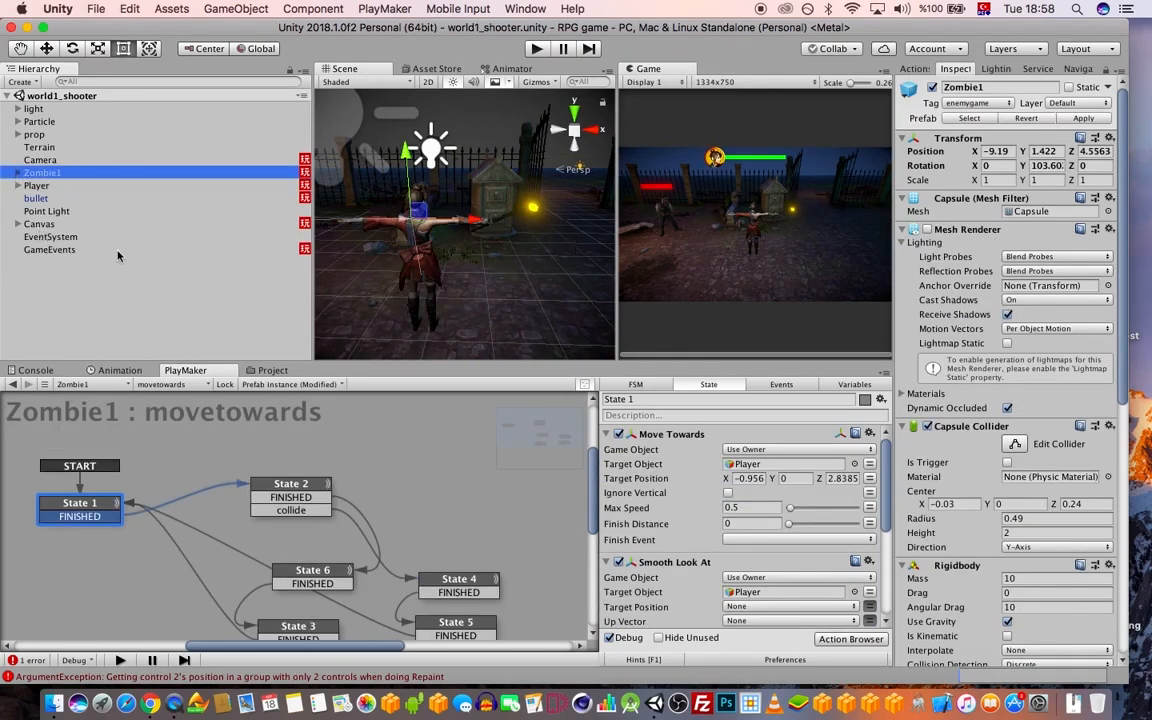
- Select Canvas to show its healthbar FSM and expand its child objects
click(38, 224)
click(17, 224)
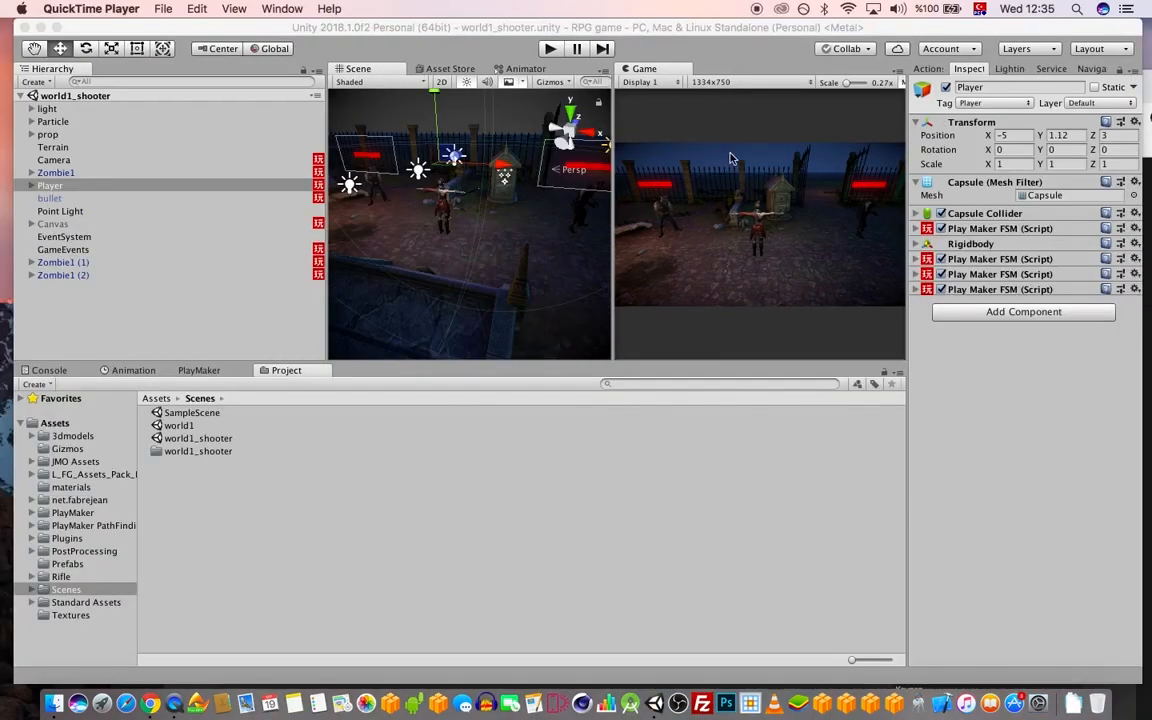
- Drag the Player object from the Hierarchy into Assets/Prefabs to save it as a prefab
mouse_move(827, 29)
mouse_down()
mouse_move(837, 47)
mouse_move(815, 47)
mouse_move(813, 33)
mouse_up()
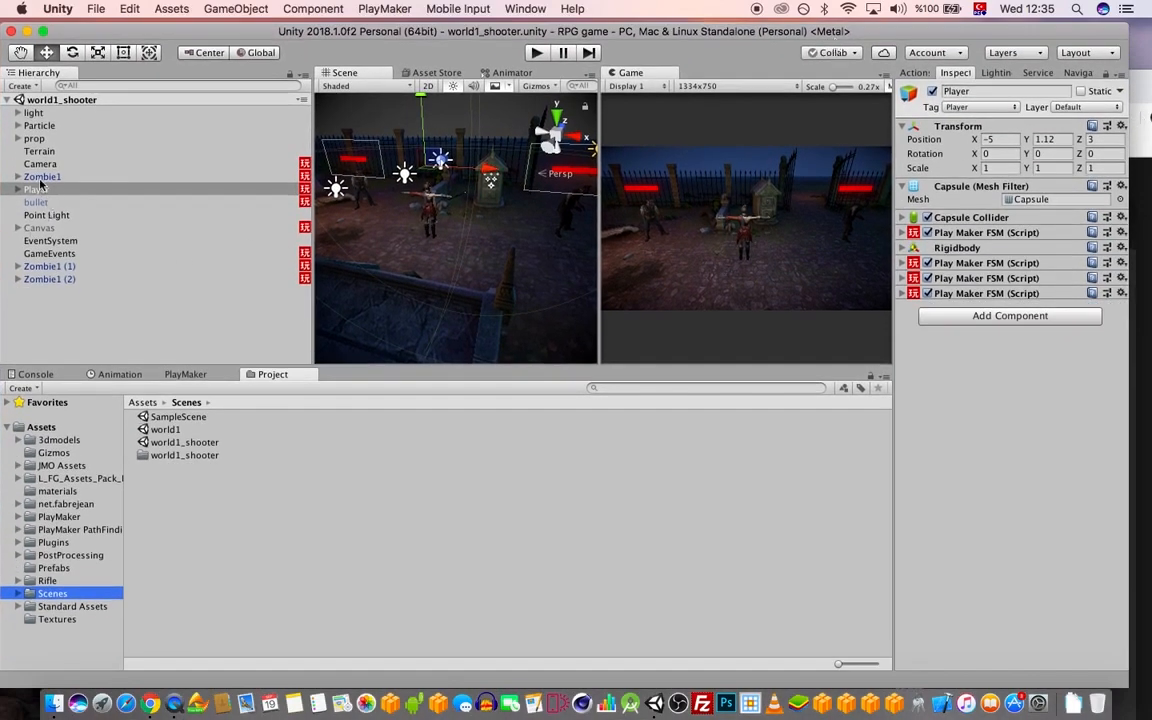
click(42, 177)
click(44, 191)
click(49, 176)
click(40, 189)
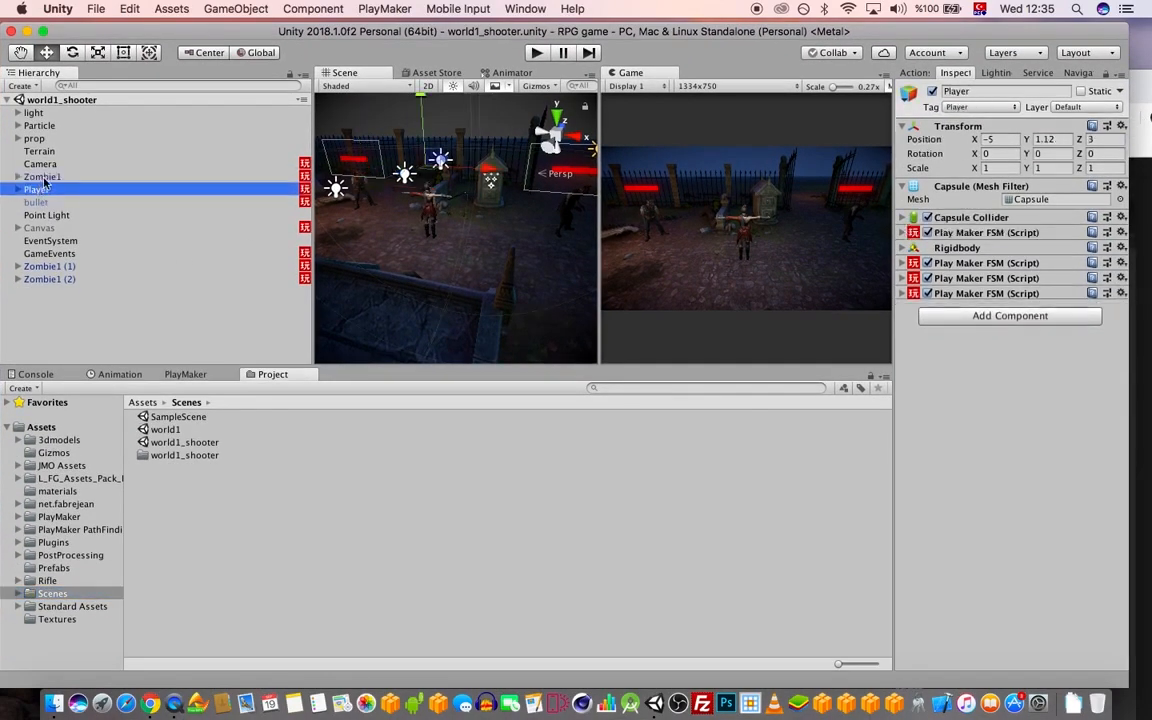
drag(375, 37, 397, 30)
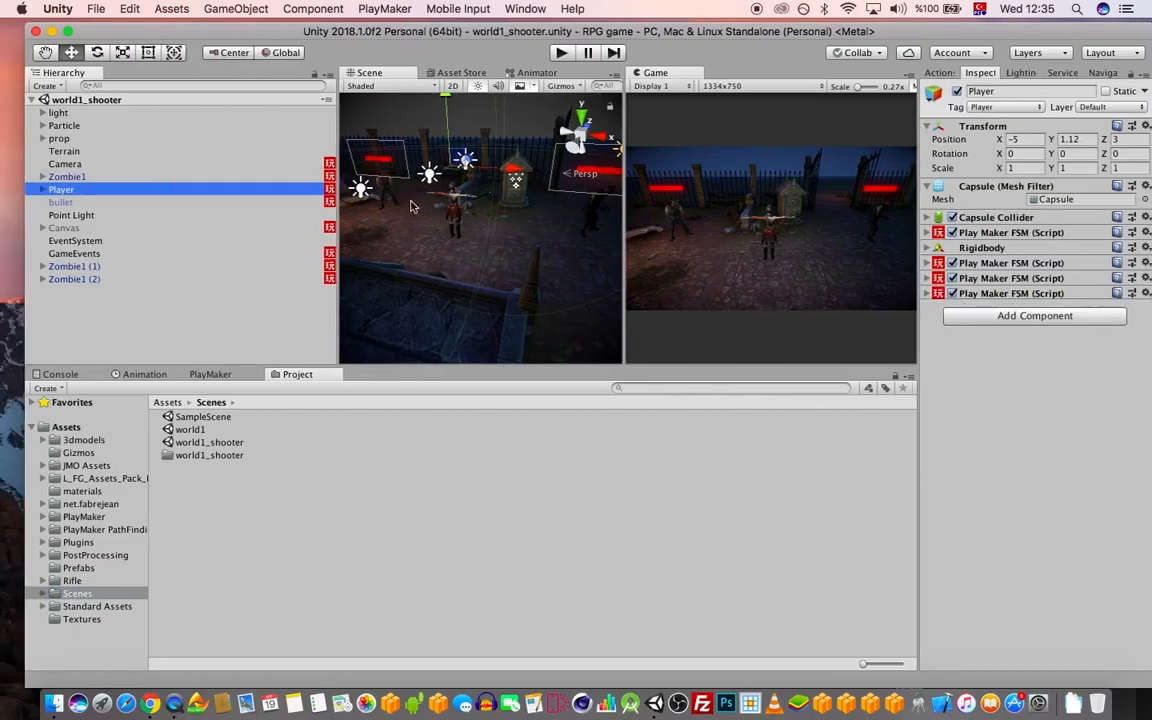
click(107, 164)
click(72, 190)
click(78, 568)
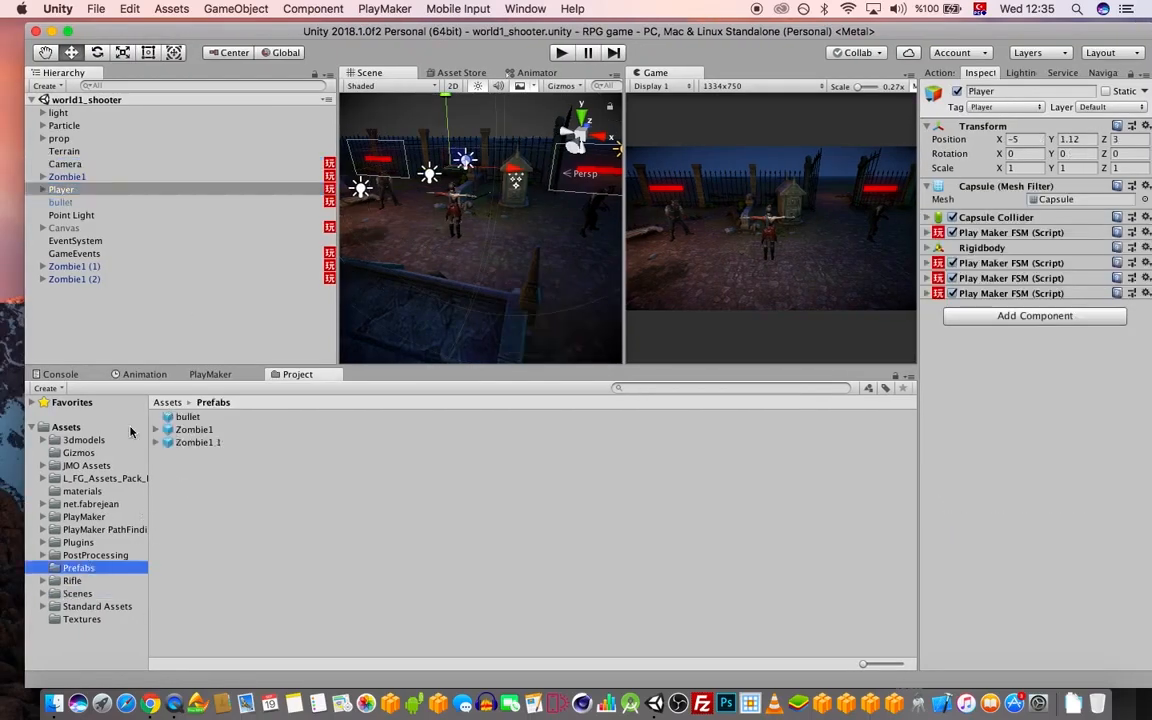
drag(64, 189, 212, 537)
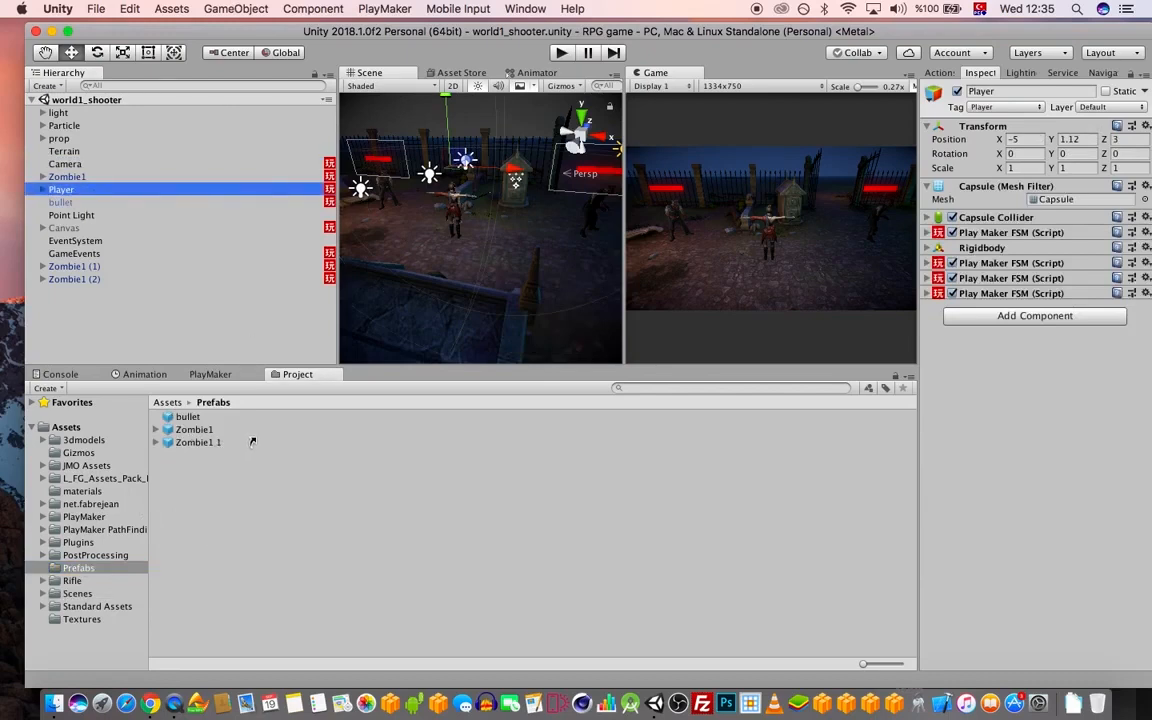
drag(252, 441, 221, 457)
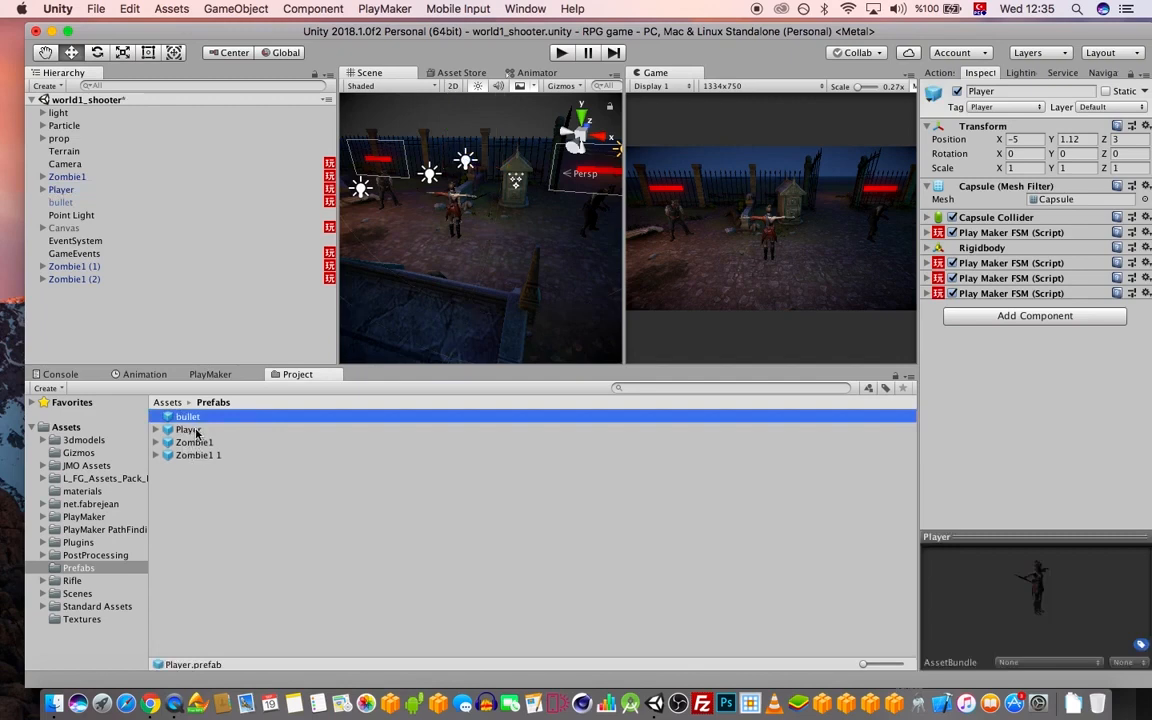
- Duplicate the Player prefab in the Prefabs folder to create Player 1
click(200, 431)
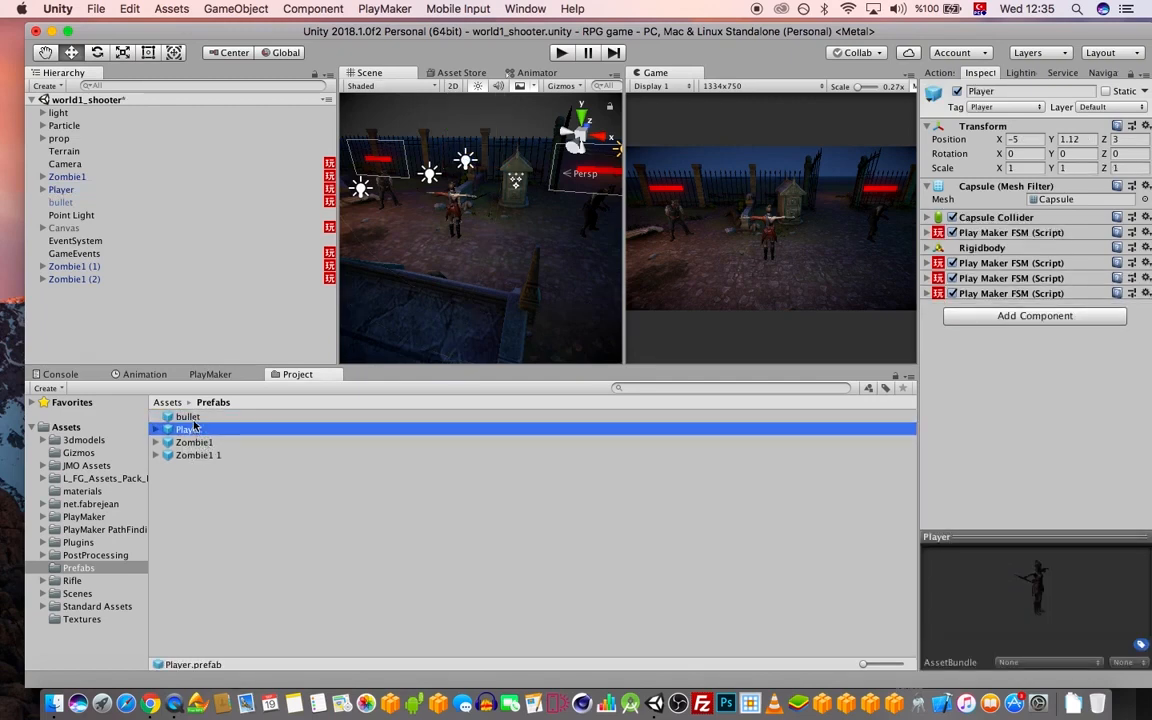
click(194, 418)
click(190, 430)
click(187, 418)
click(183, 429)
key(super+d)
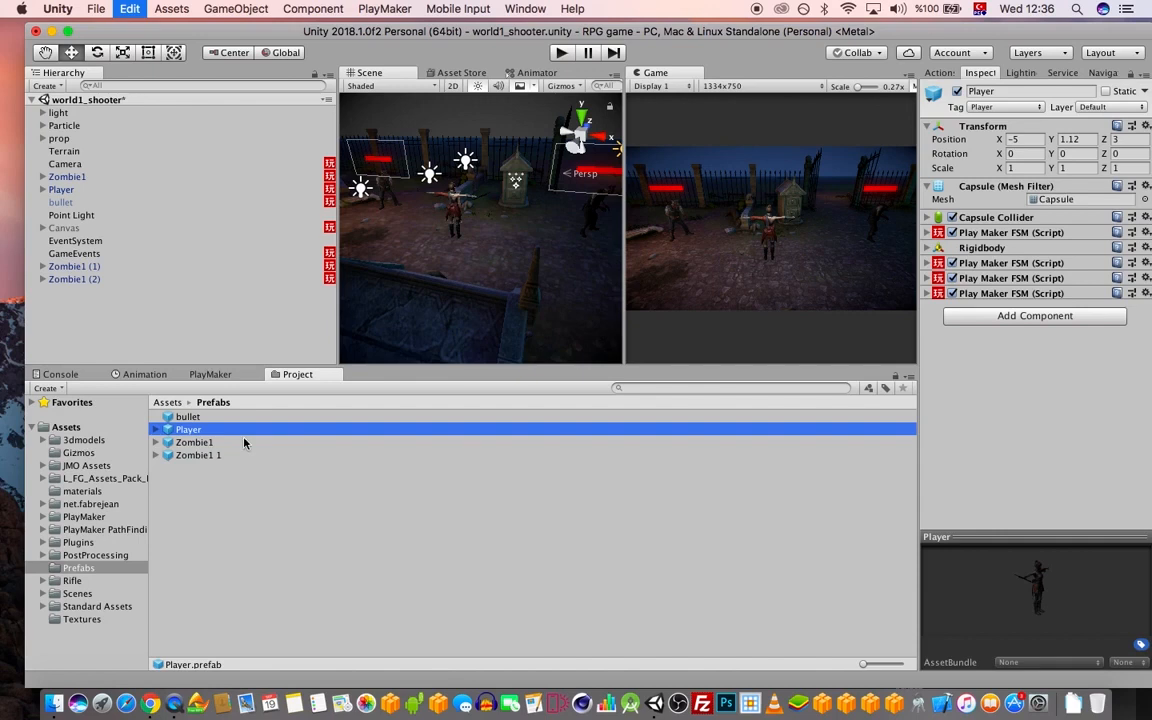
- Uncheck all four Play Maker FSM (Script) components on Player 1
click(204, 431)
click(204, 443)
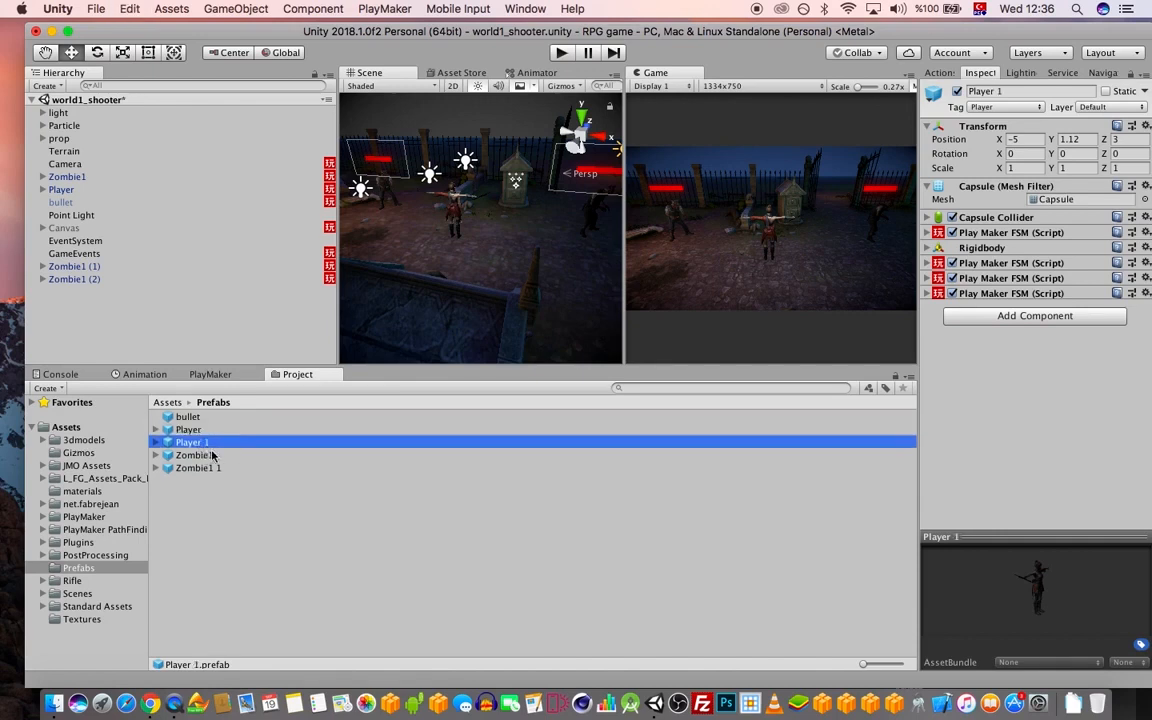
click(953, 232)
click(953, 263)
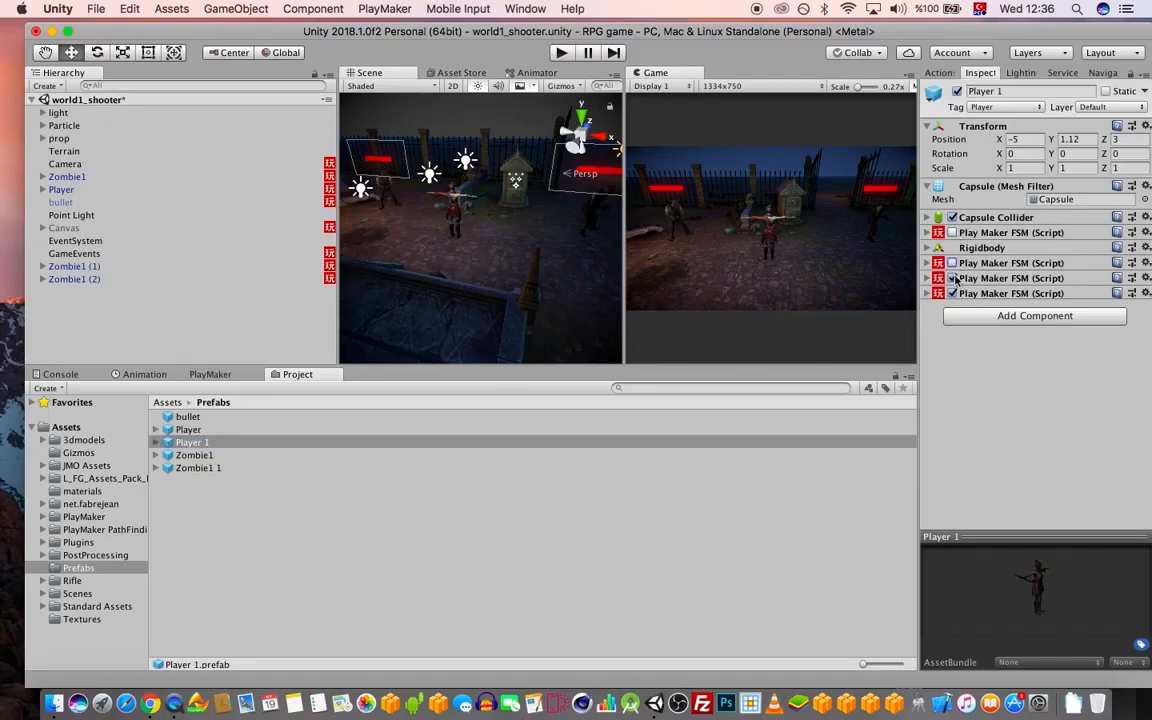
click(953, 278)
click(953, 293)
click(561, 52)
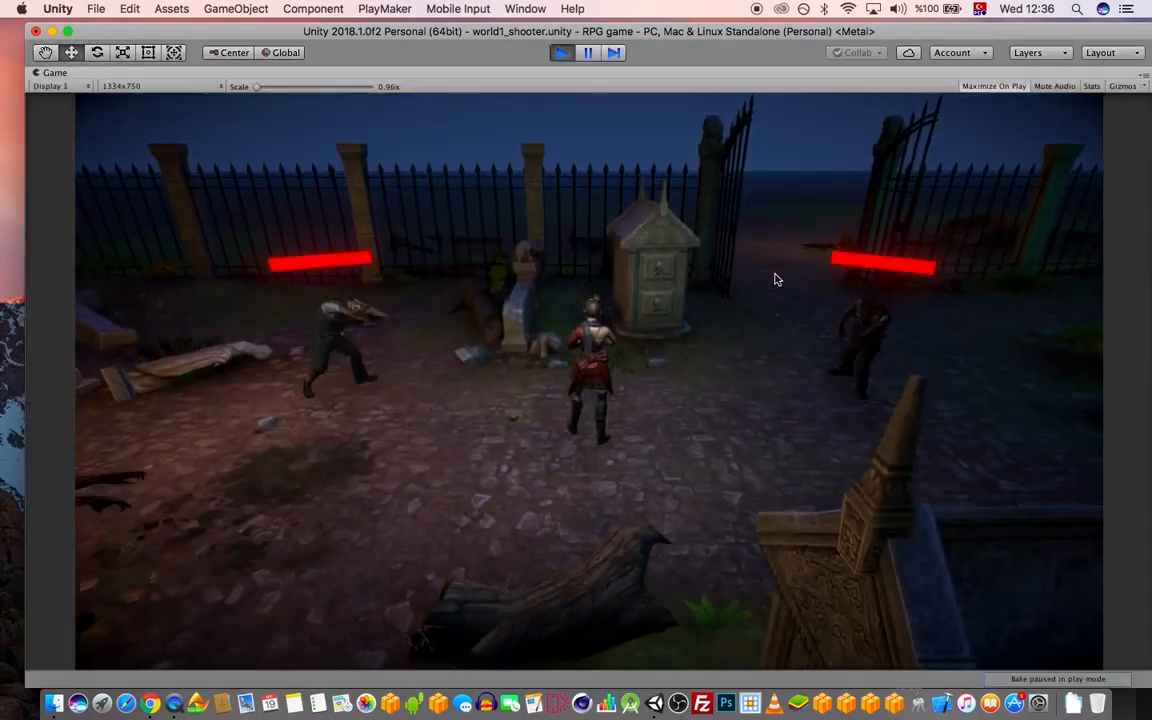
key(w)
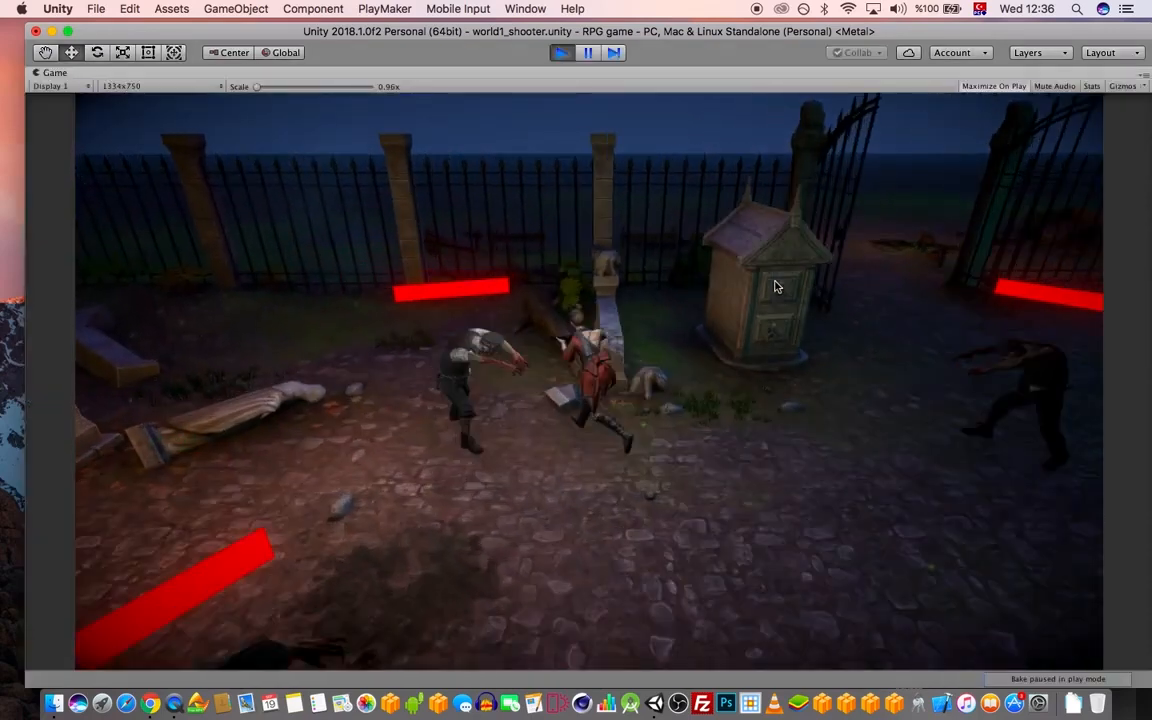
click(775, 286)
key(d)
click(775, 286)
click(775, 286)
click(775, 286)
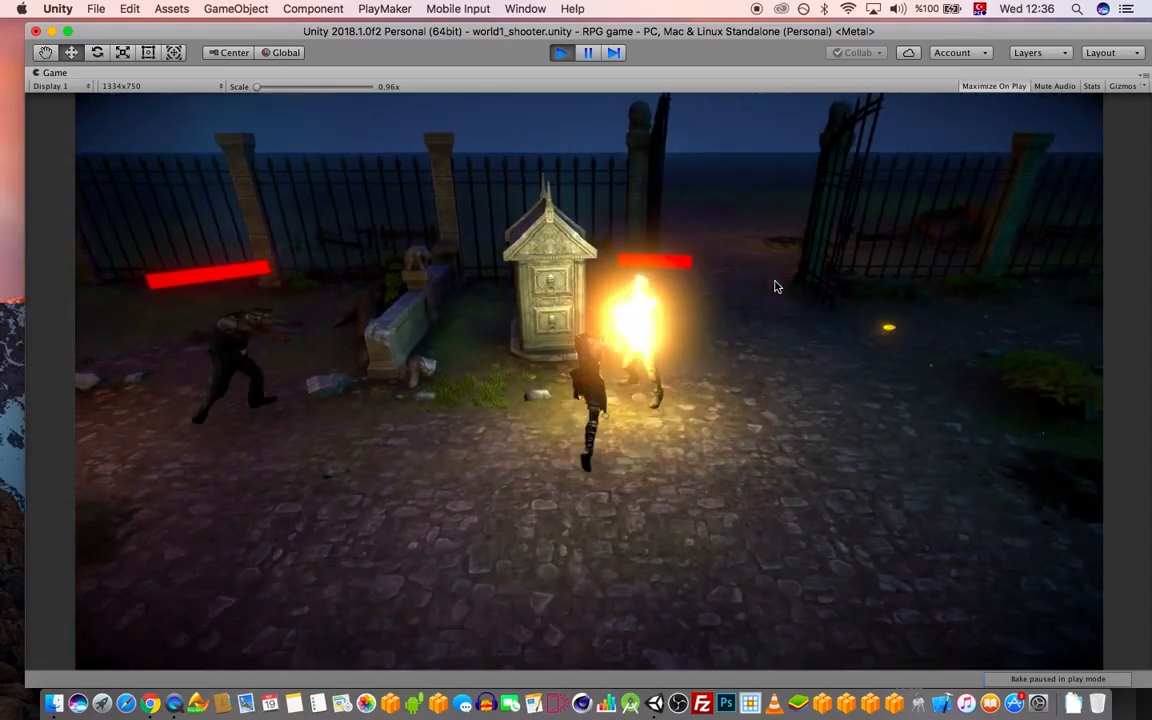
click(559, 54)
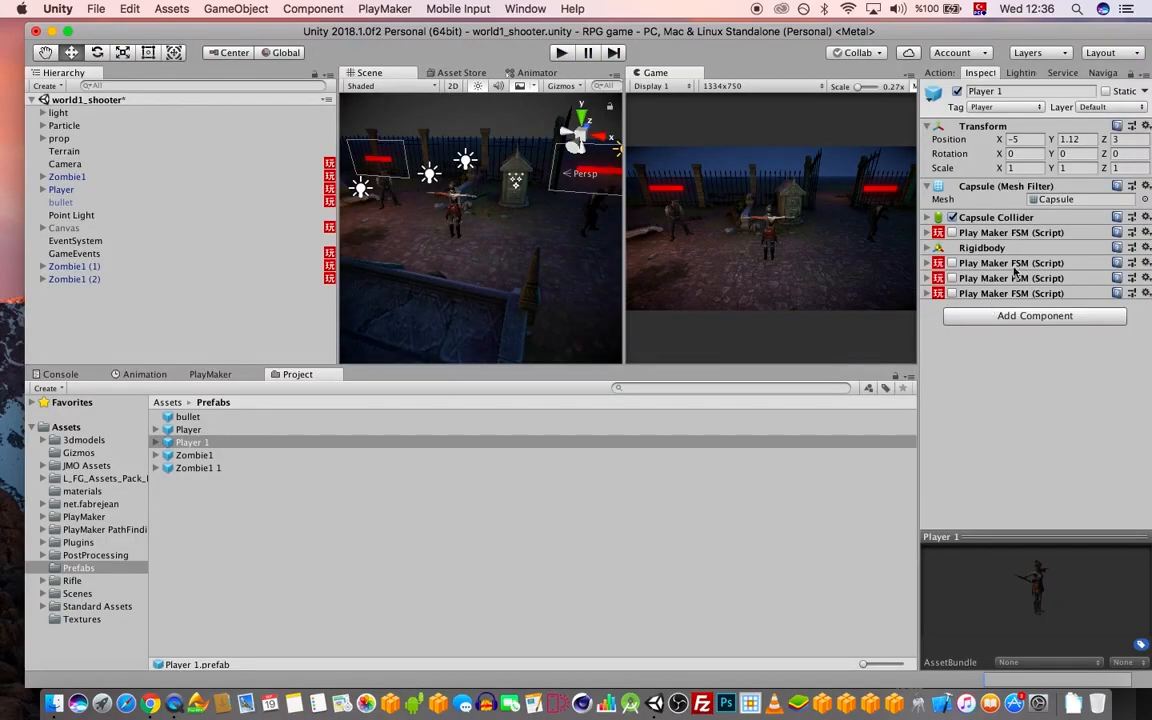
click(216, 456)
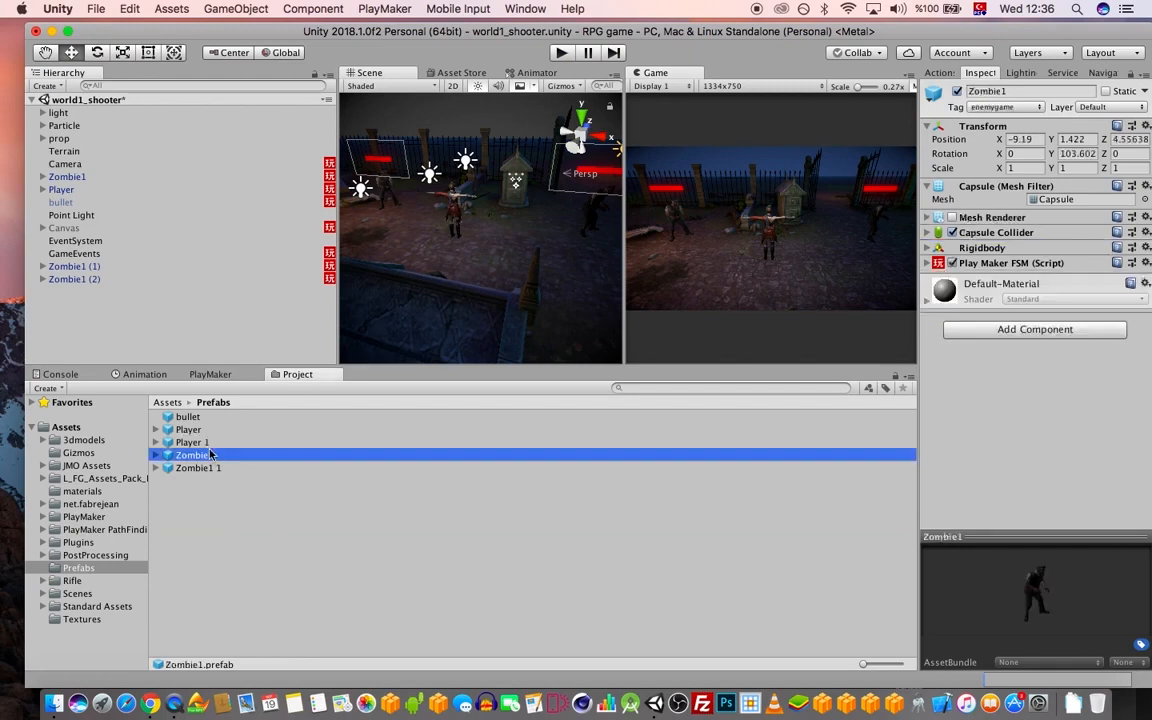
click(230, 440)
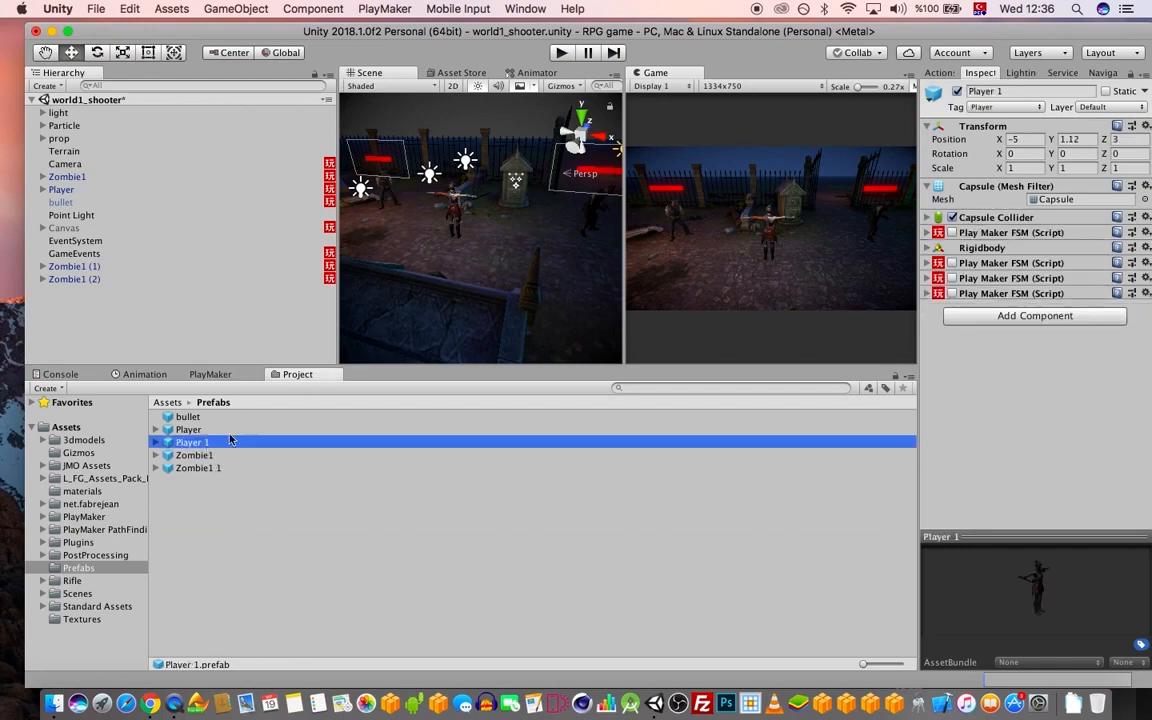
click(995, 232)
click(994, 233)
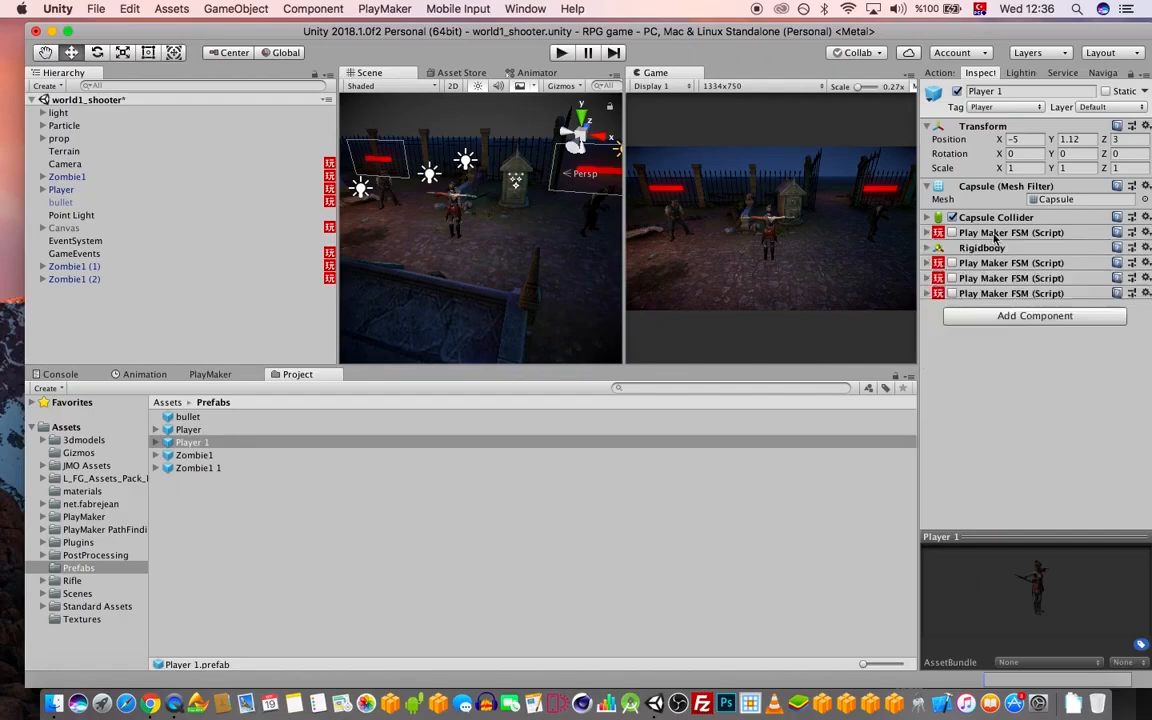
click(994, 233)
click(927, 233)
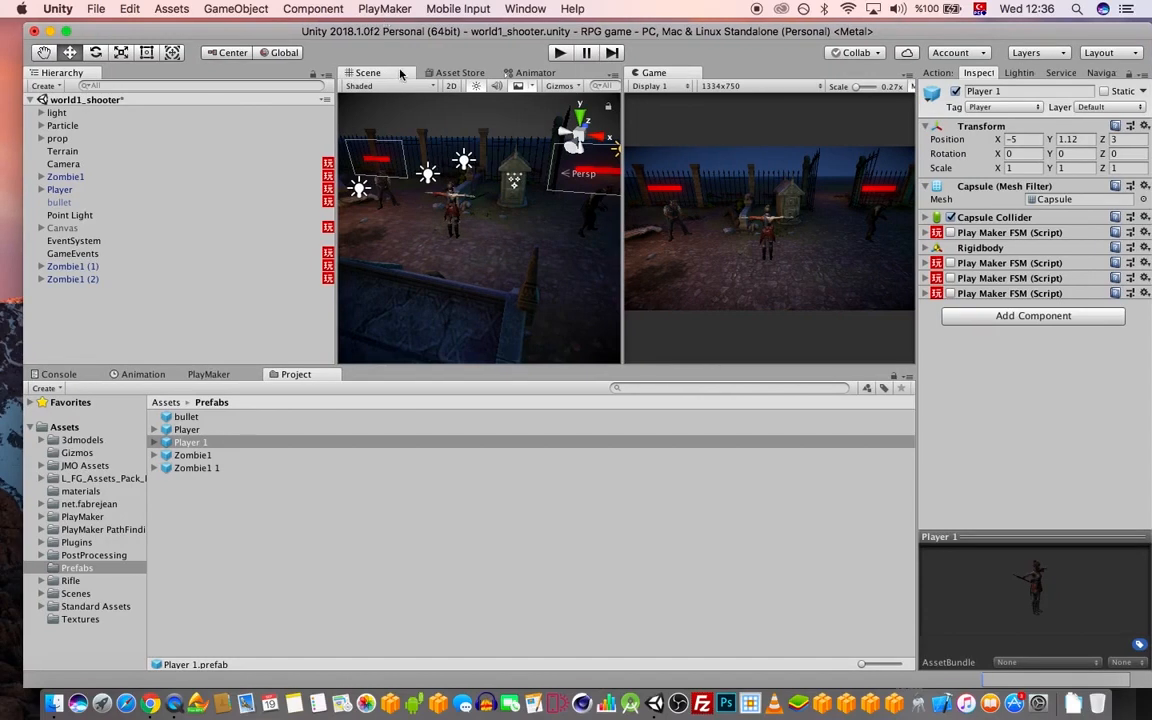
click(99, 12)
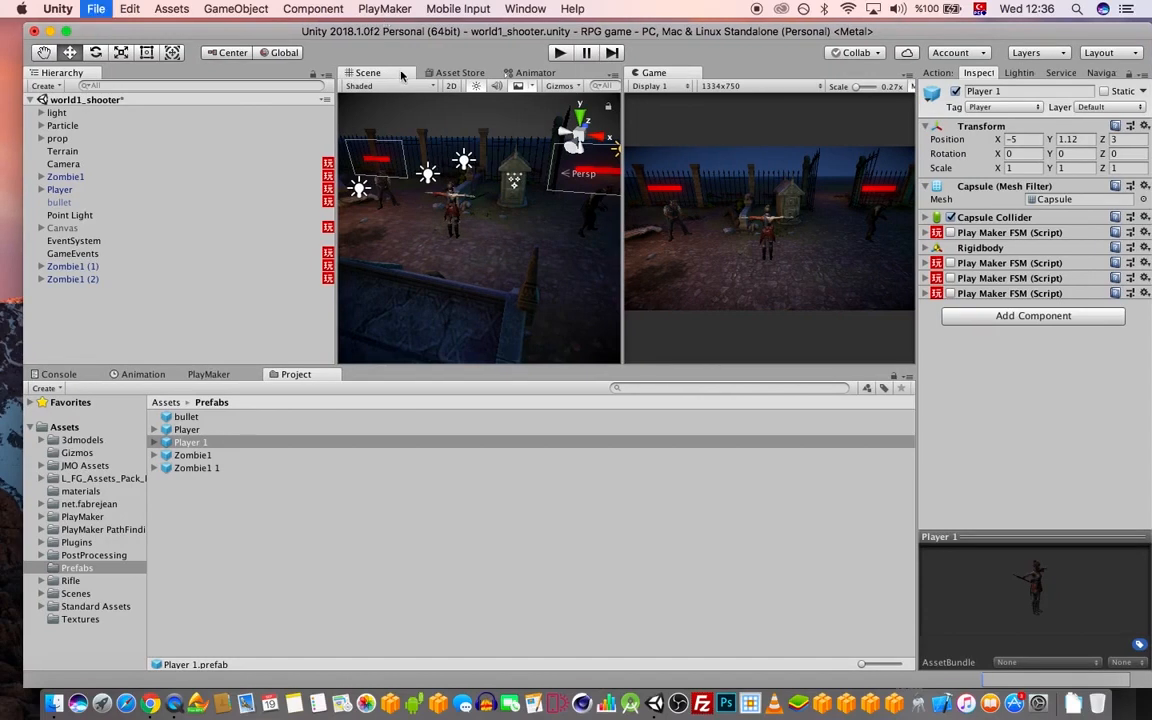
- Save the graveyard scene as stage1 in the Scenes folder with Save Scene as
click(101, 11)
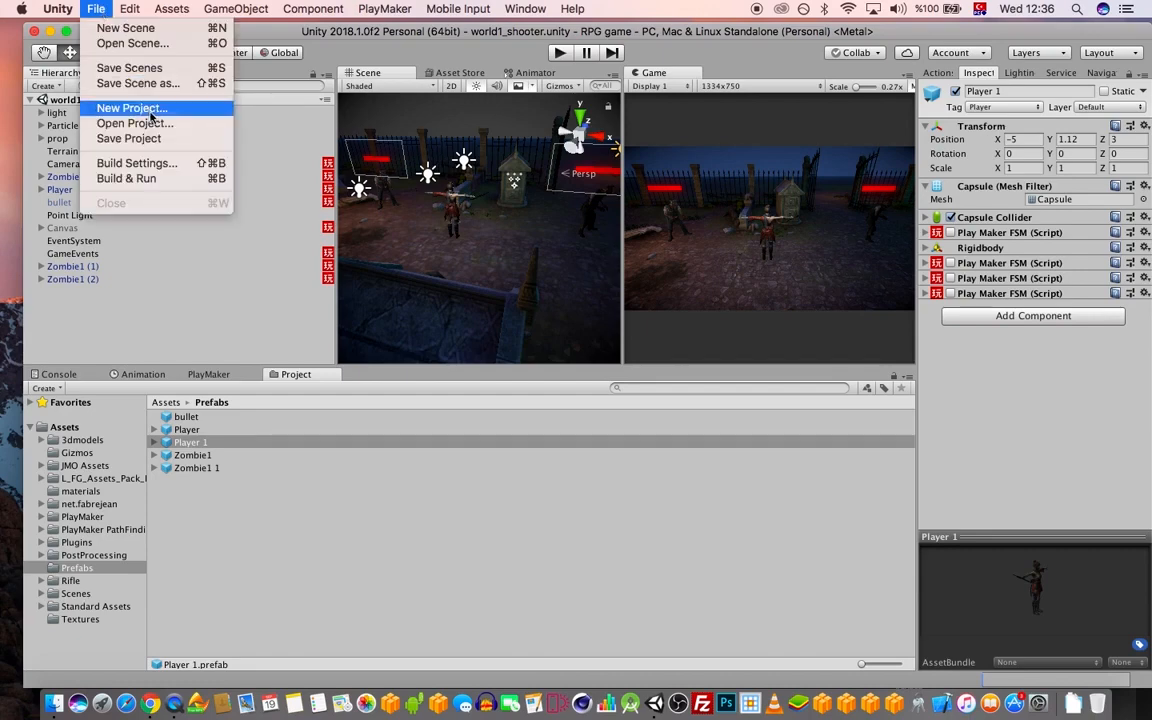
click(139, 85)
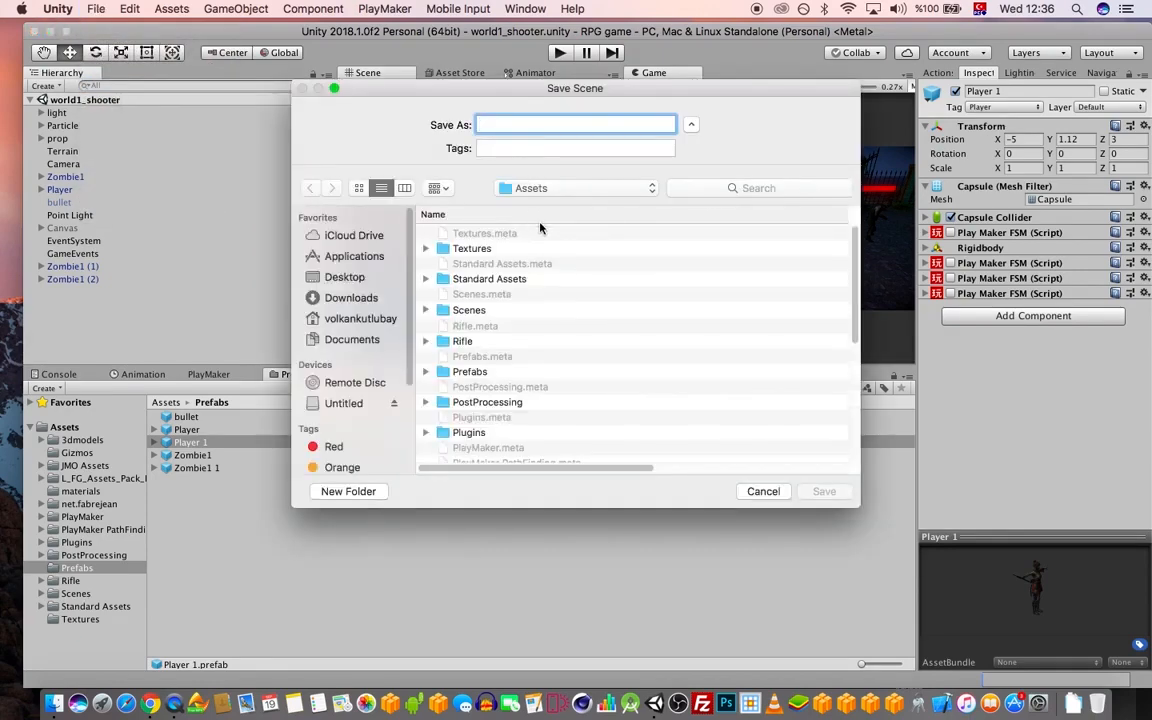
double_click(472, 311)
text(stage1)
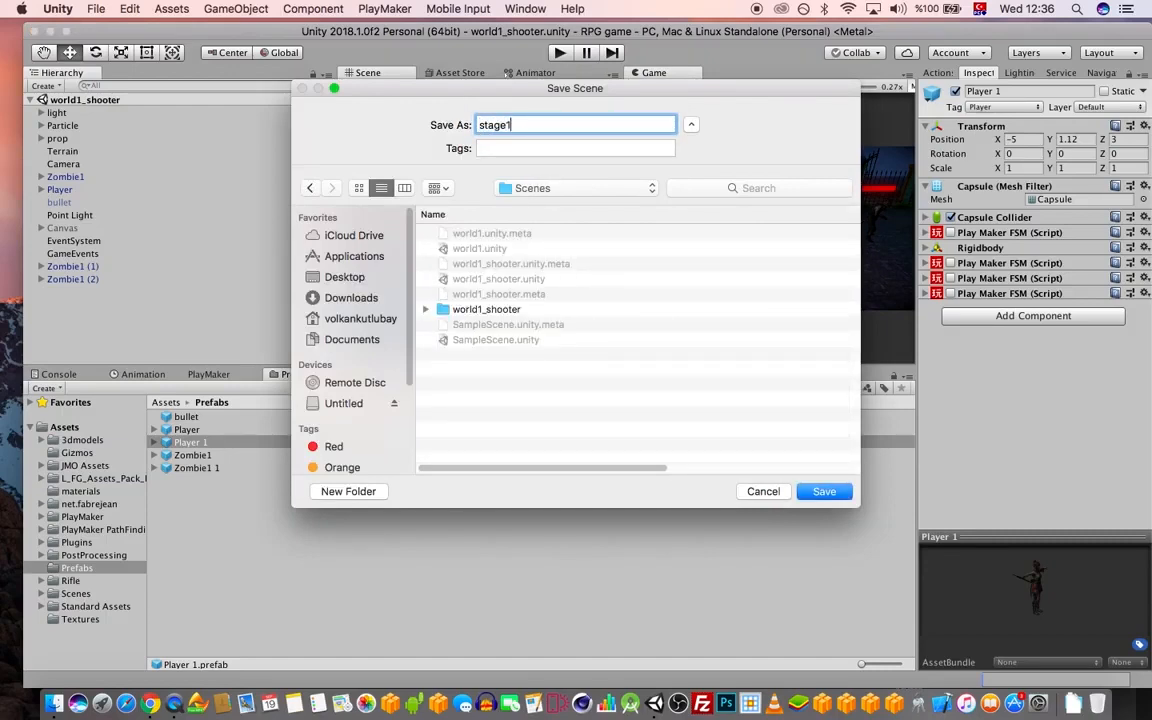
key(Return)
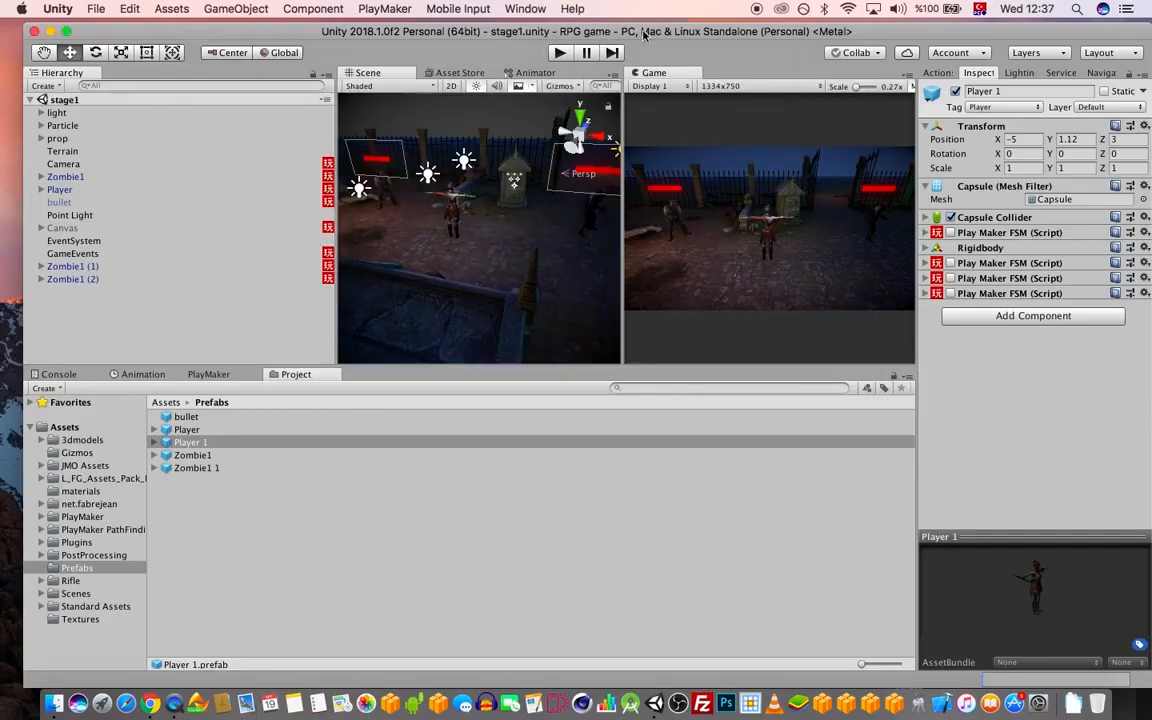
click(96, 9)
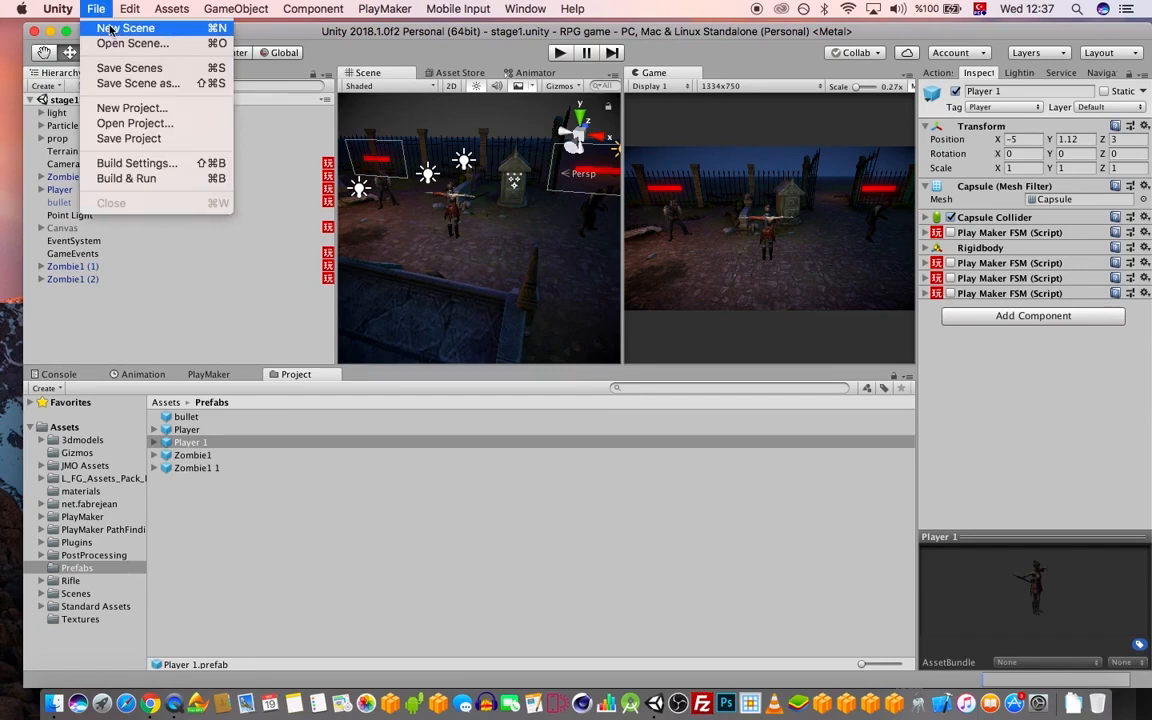
- Create a new scene and drag the Player 1 prefab into its Hierarchy
click(111, 29)
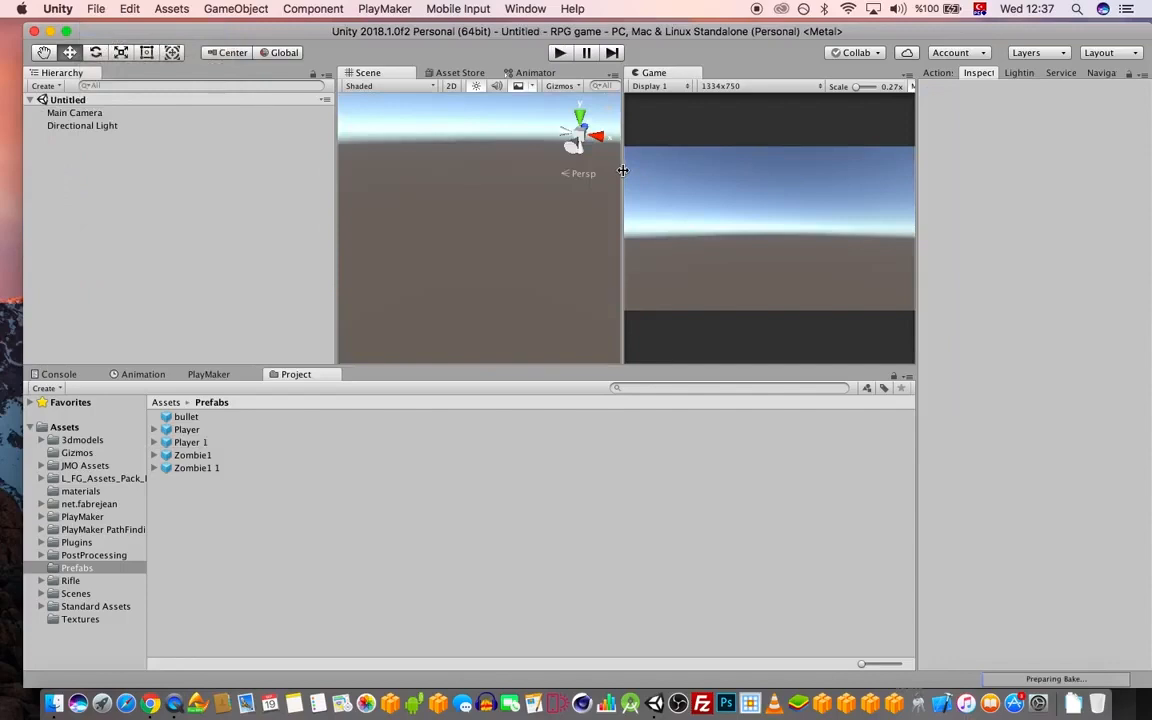
drag(622, 170, 630, 175)
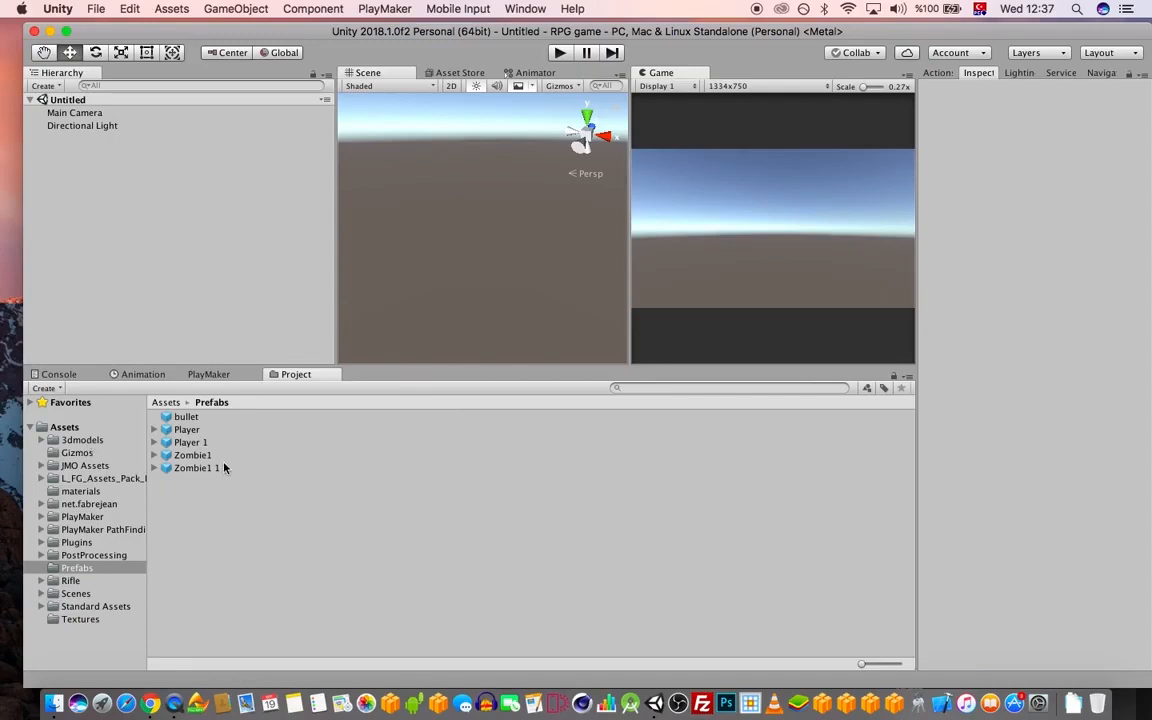
drag(193, 443, 213, 212)
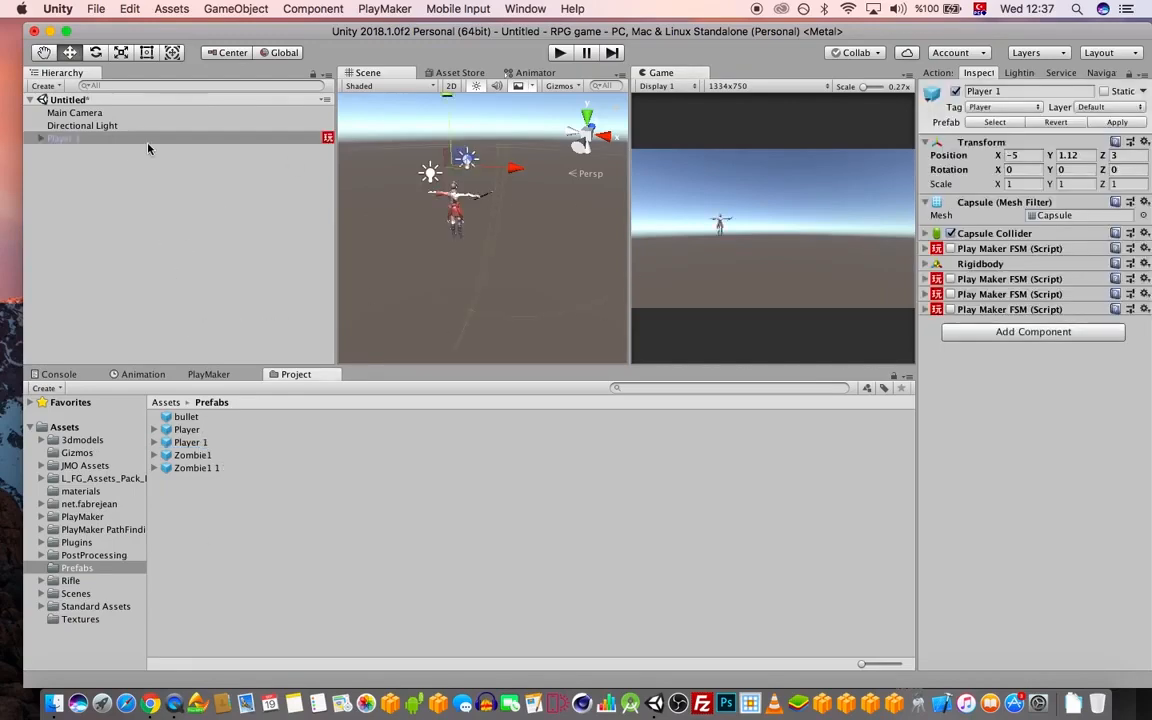
- Frame the Main Camera in the Scene view and nudge it toward the player
double_click(90, 115)
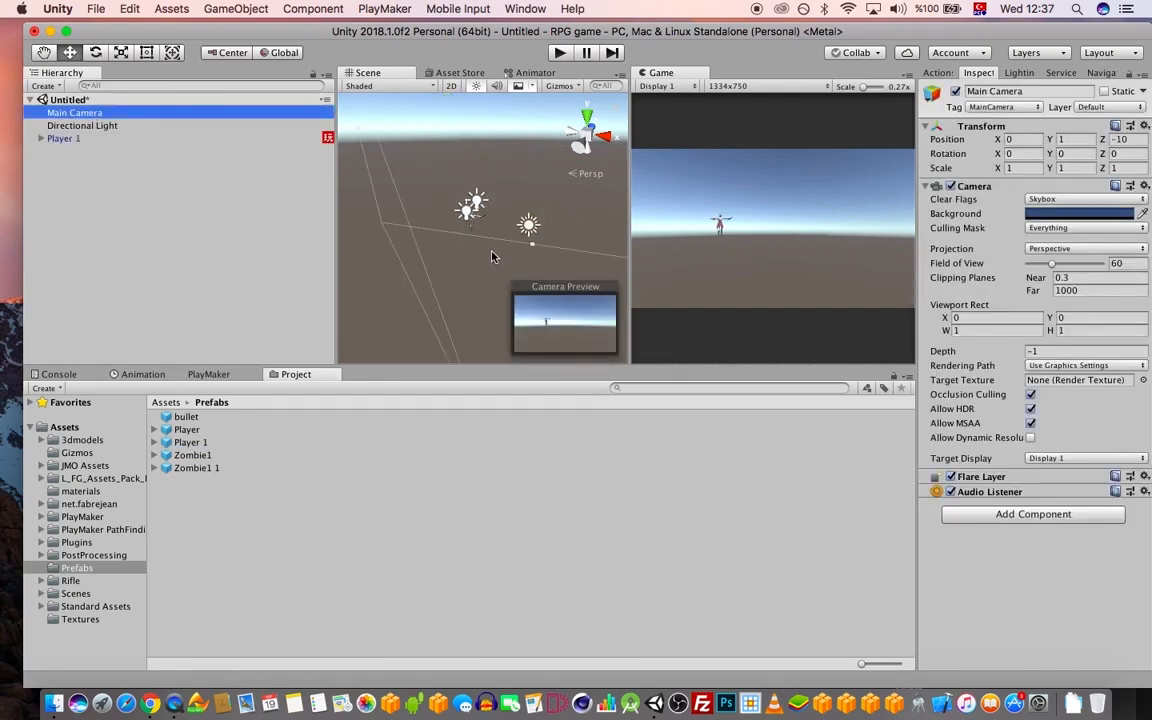
alt+drag(480, 268, 576, 305)
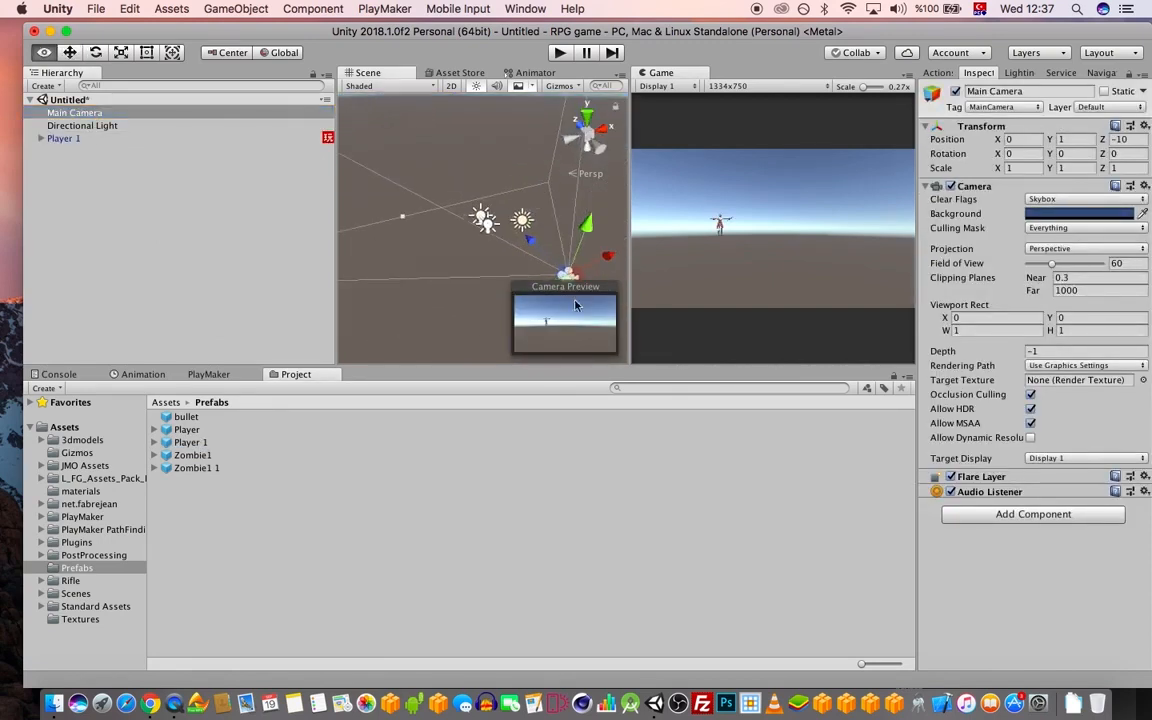
middle_drag(491, 273, 431, 279)
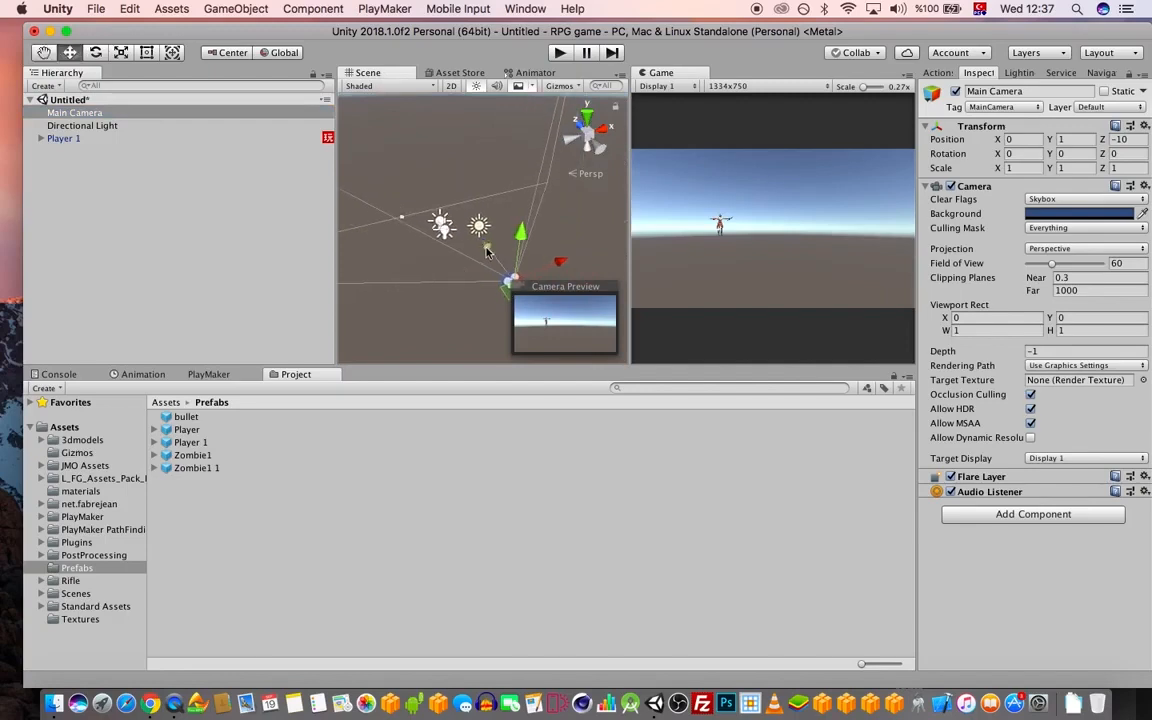
drag(482, 244, 461, 217)
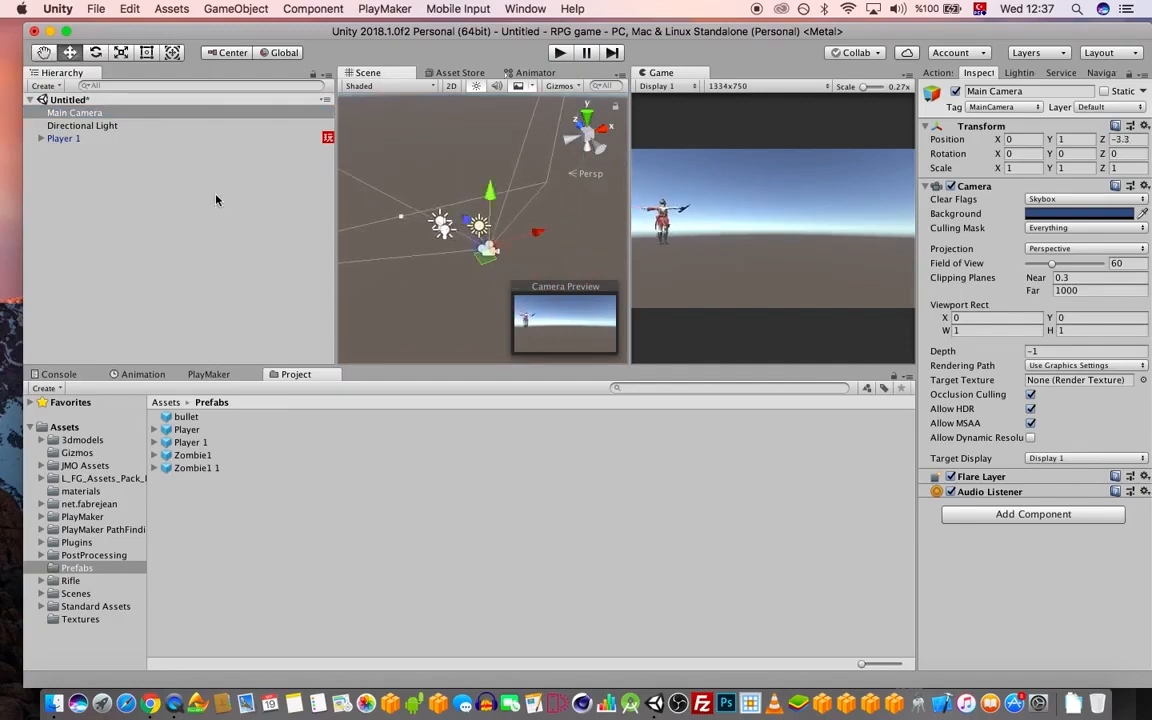
- Set Player 1's position to 0, 0, 0
click(68, 140)
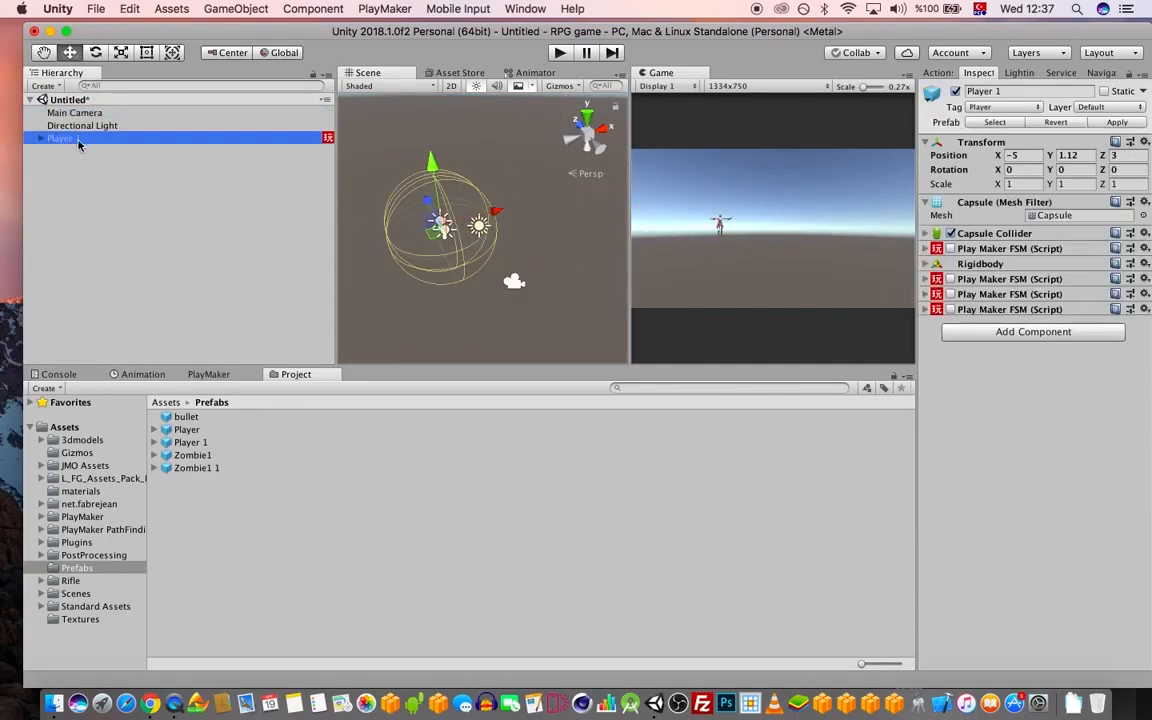
click(950, 152)
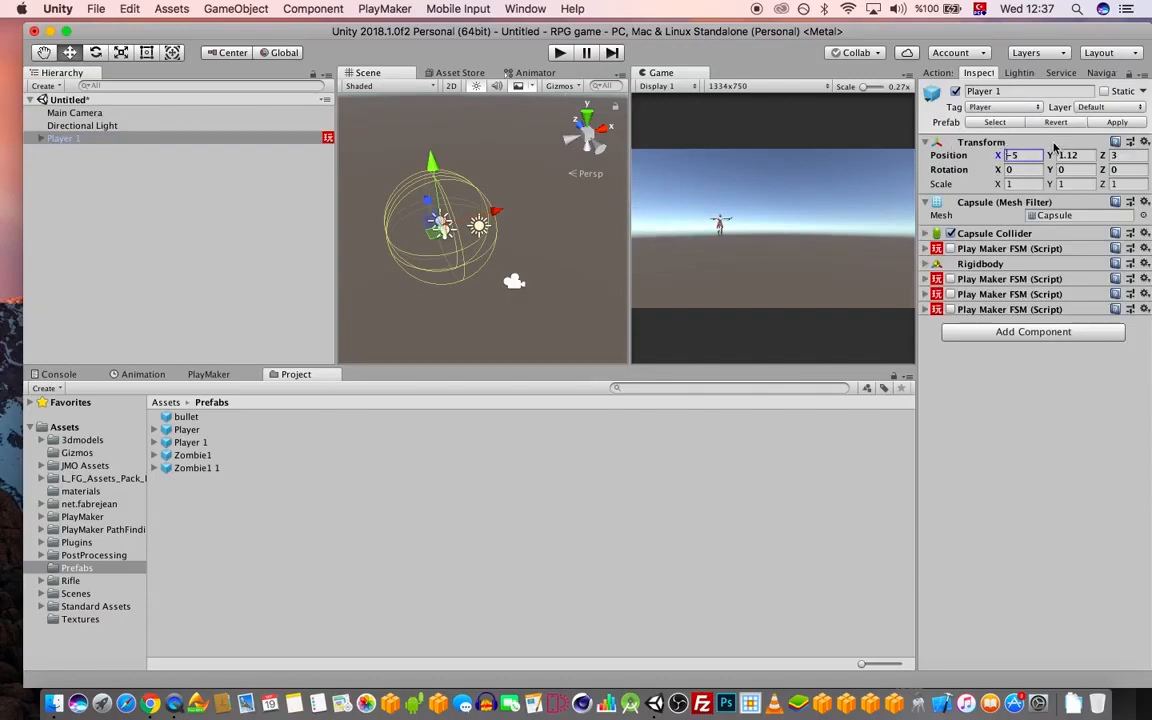
drag(1007, 156, 1034, 146)
text(0)
key(Tab)
text(0)
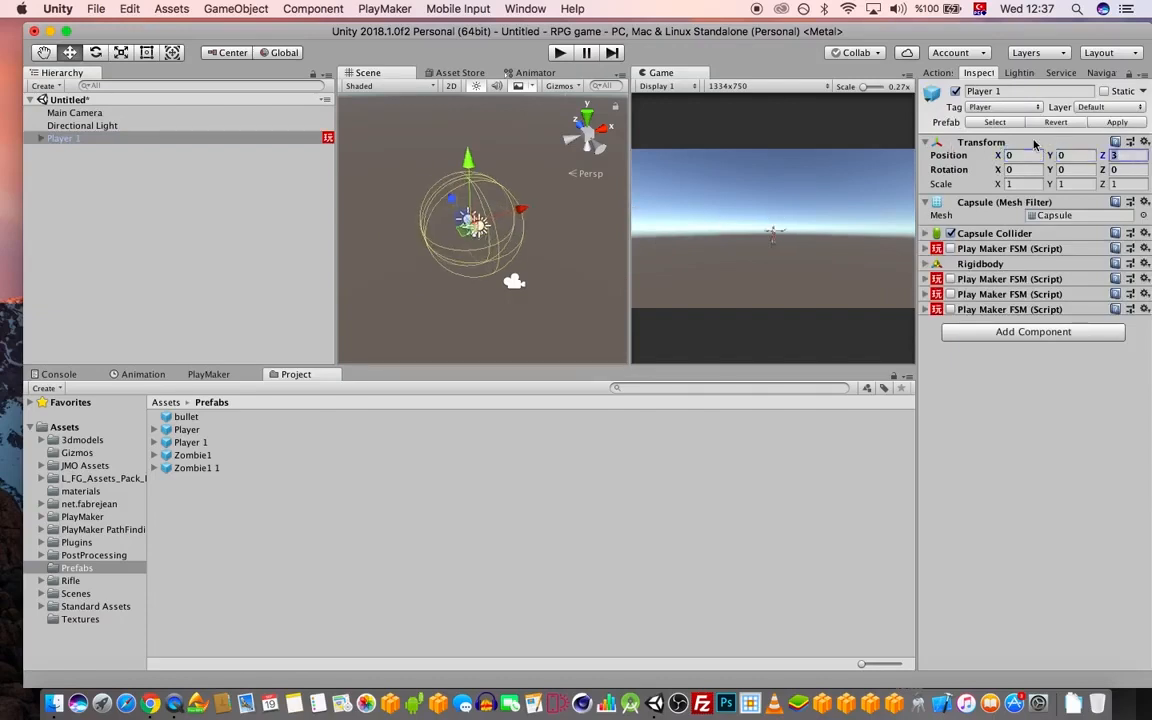
key(Tab)
text(0)
- Pull the Main Camera in close to Player 1, ending at Y 0.3, Z -2
click(88, 113)
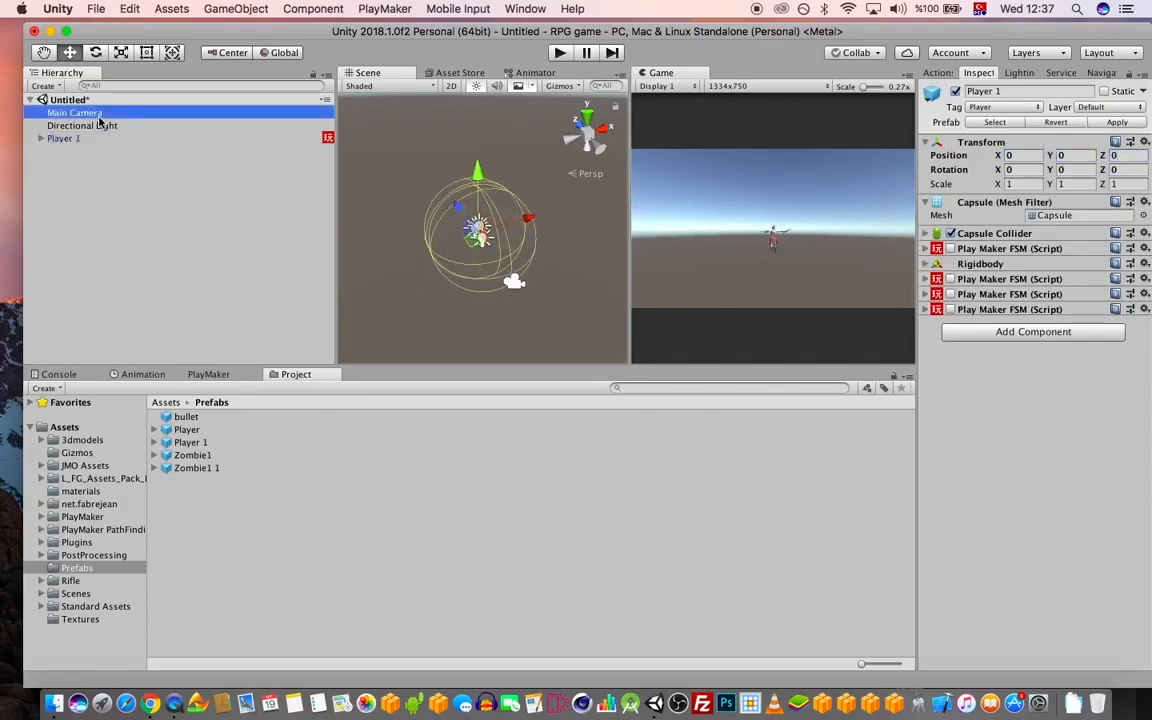
drag(478, 259, 478, 198)
click(97, 141)
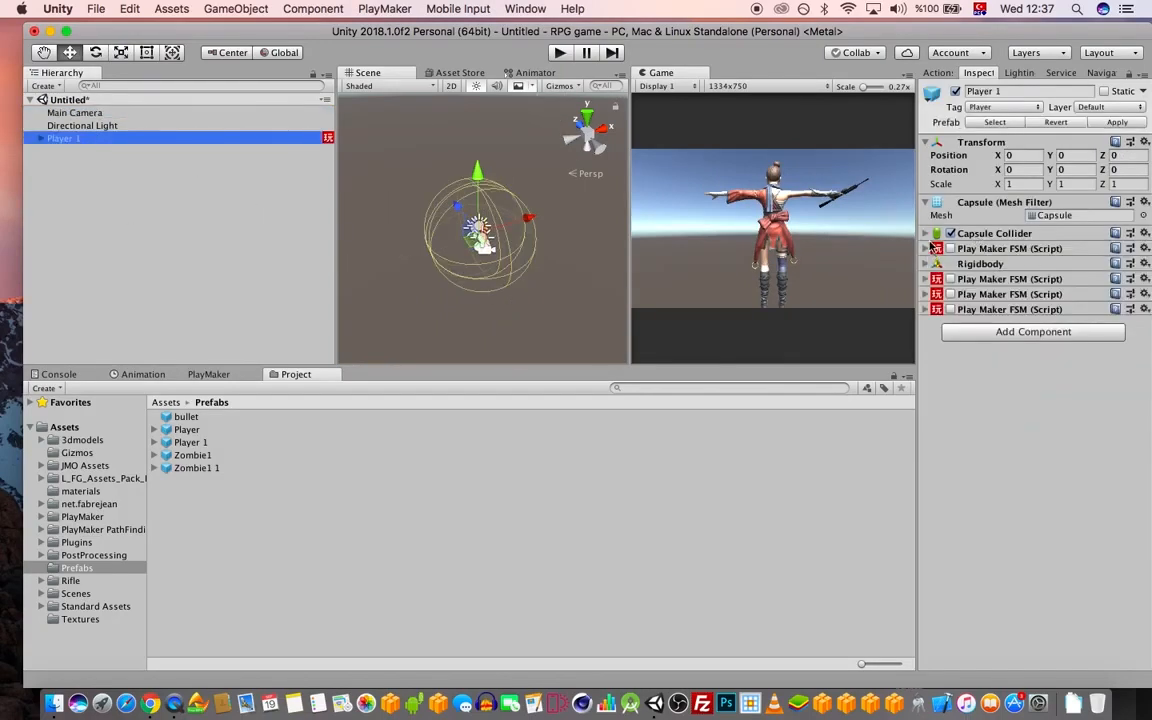
click(926, 234)
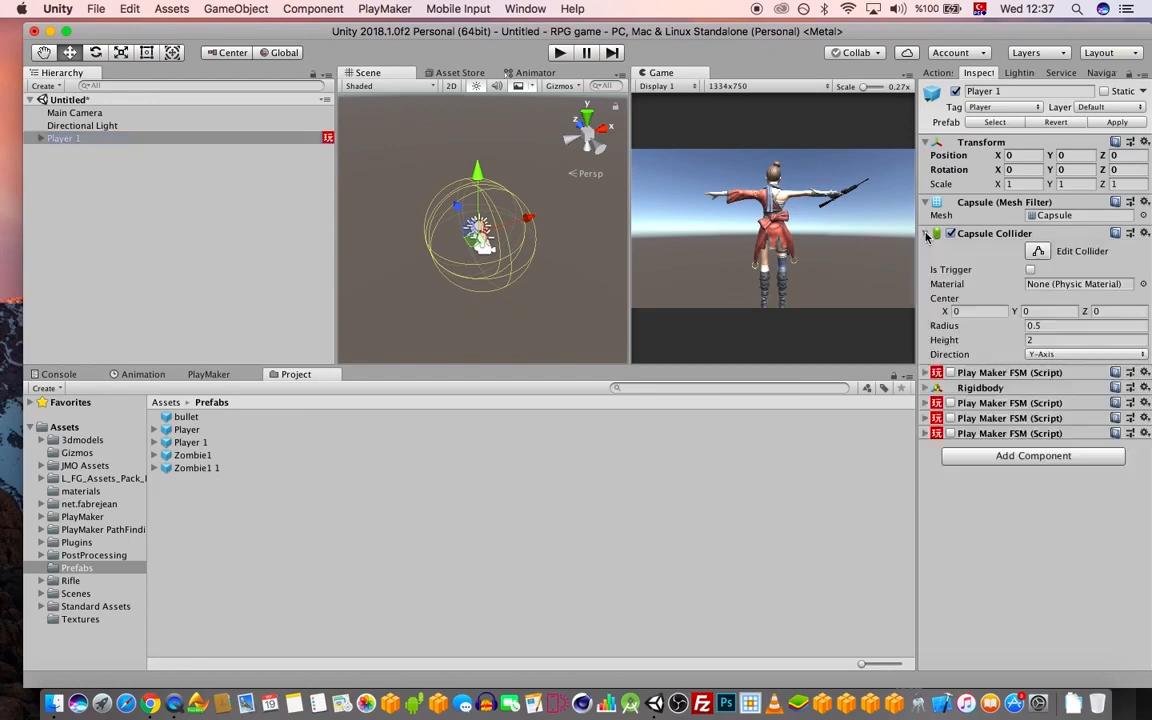
- Remove the Rigidbody component from Player 1
click(927, 234)
click(926, 264)
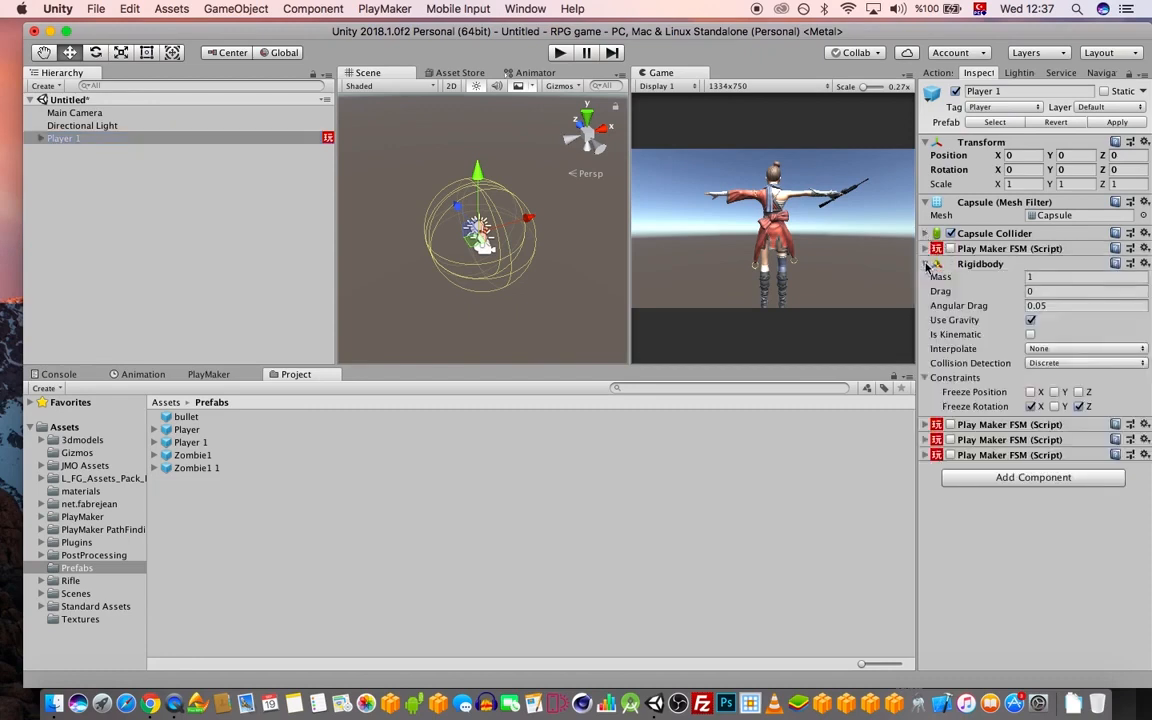
click(926, 264)
click(926, 264)
click(1145, 263)
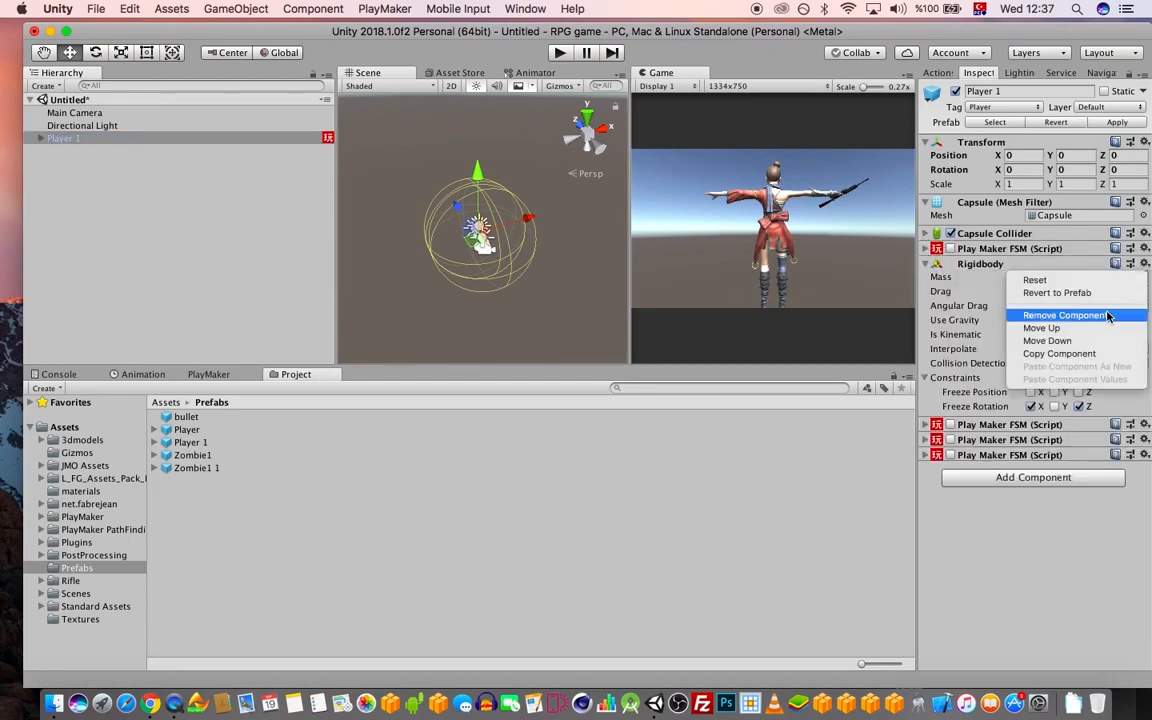
click(1065, 315)
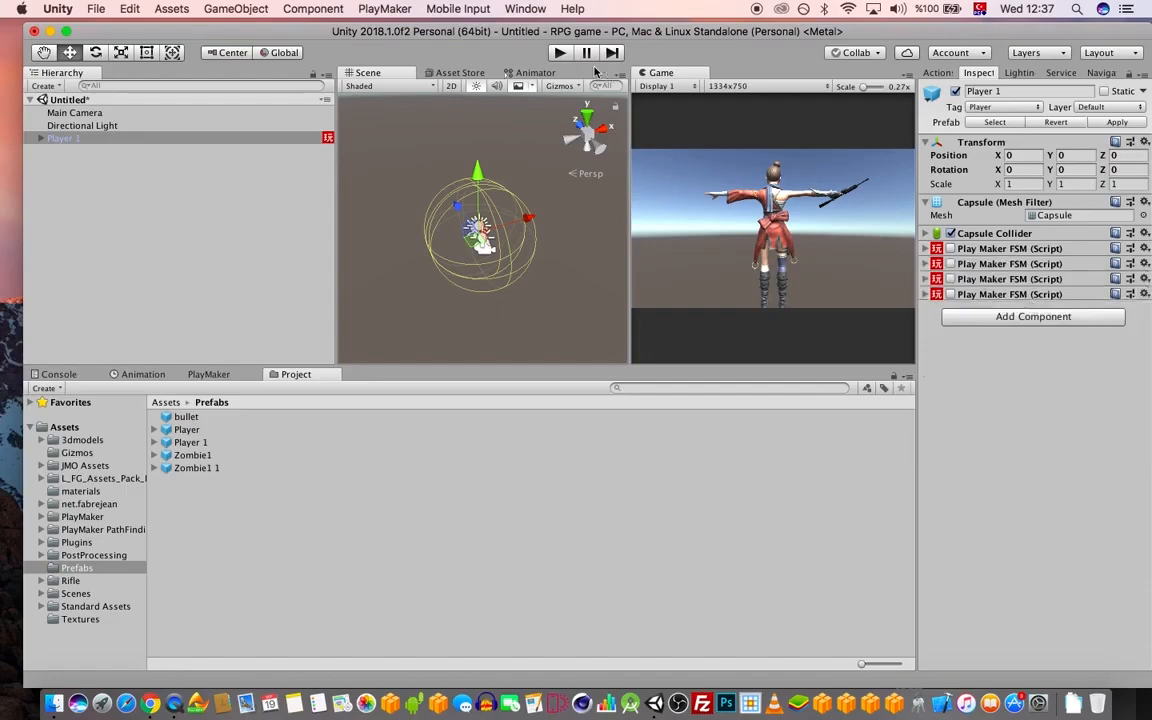
- Move the Main Camera back to Z -2.9 so the character appears smaller
click(110, 125)
click(90, 112)
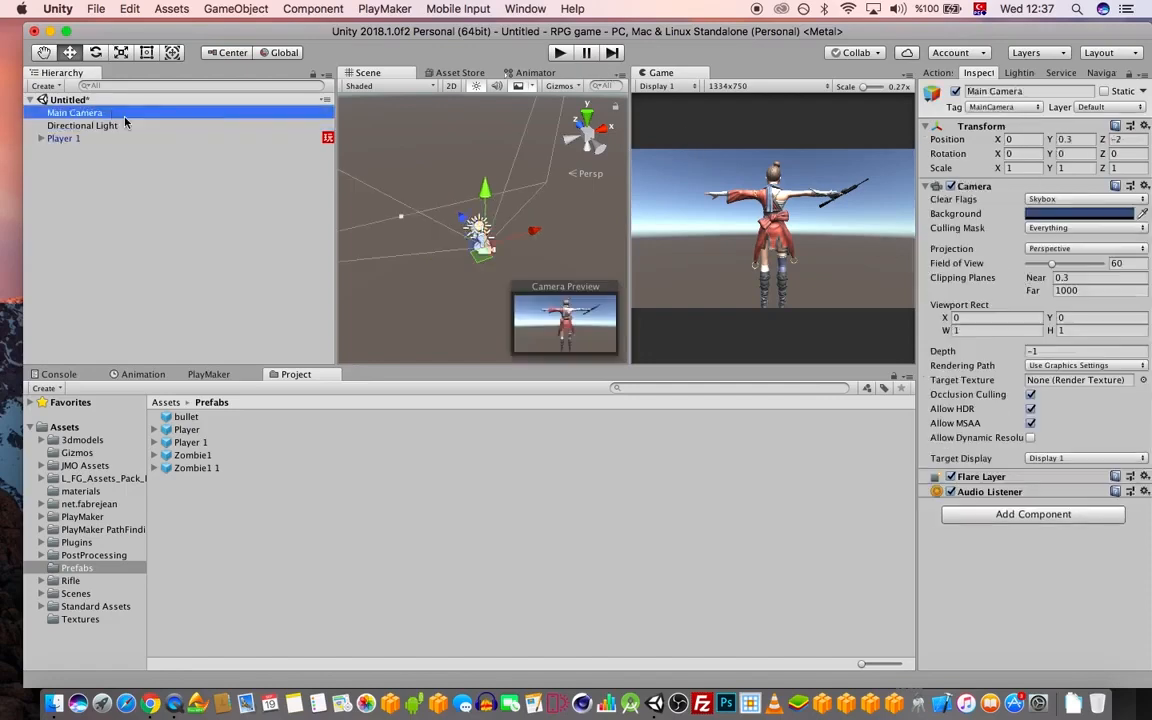
drag(470, 224, 472, 227)
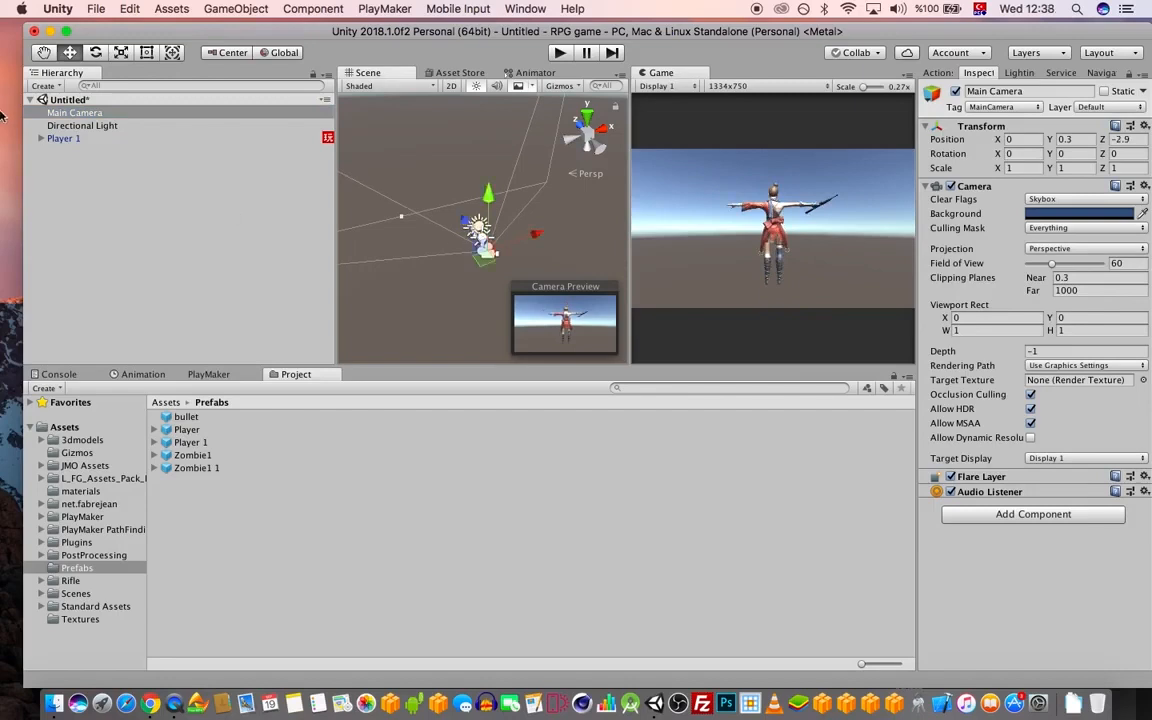
- Set Player 1's Y rotation to 180 so she faces the camera
click(60, 138)
click(1050, 170)
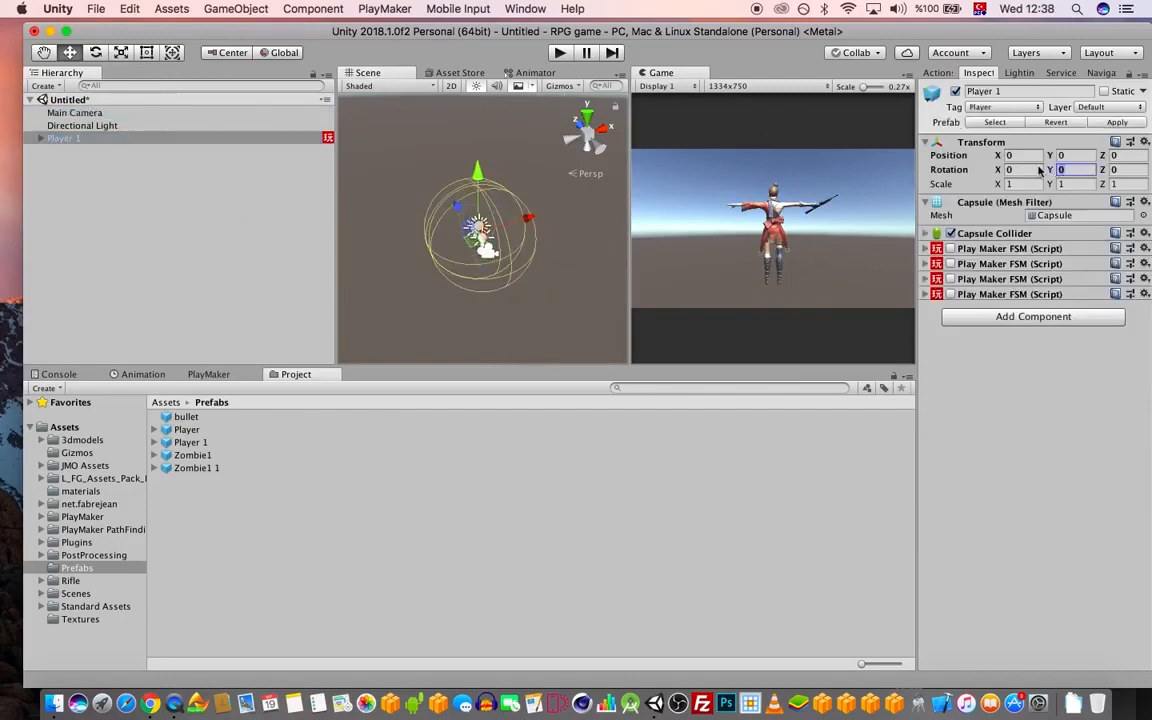
text(180)
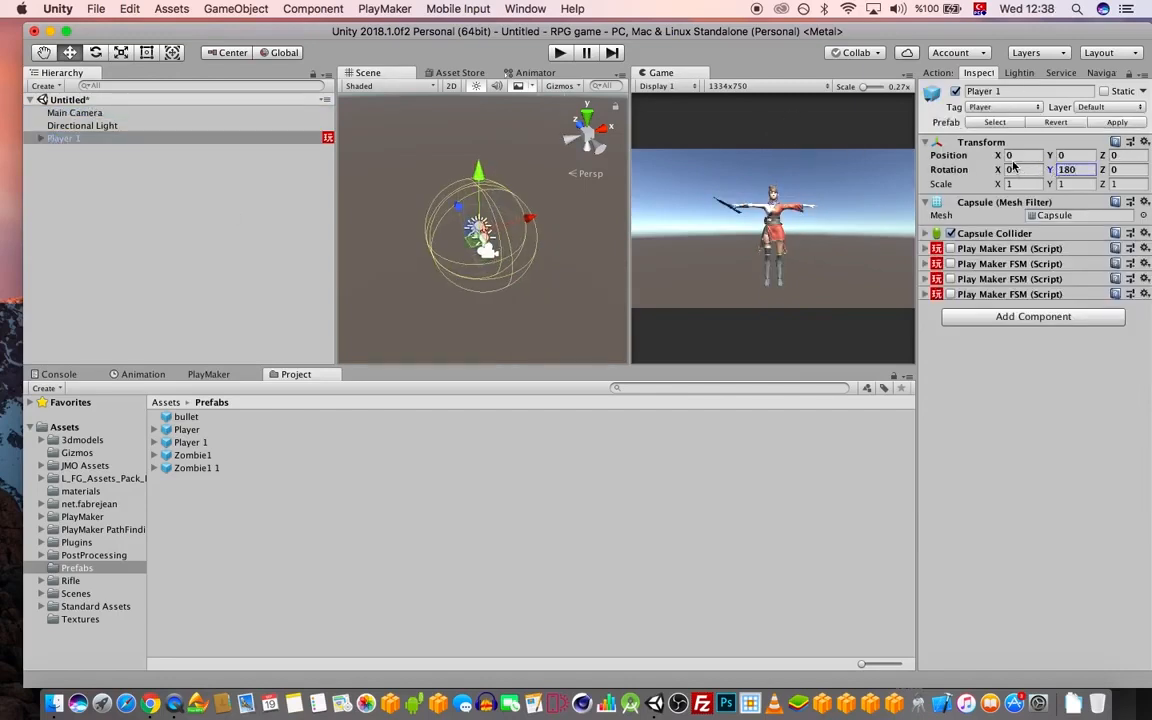
- Delete both Point Lights under Player 1, confirming the prefab break
click(41, 138)
click(93, 153)
shift+click(97, 163)
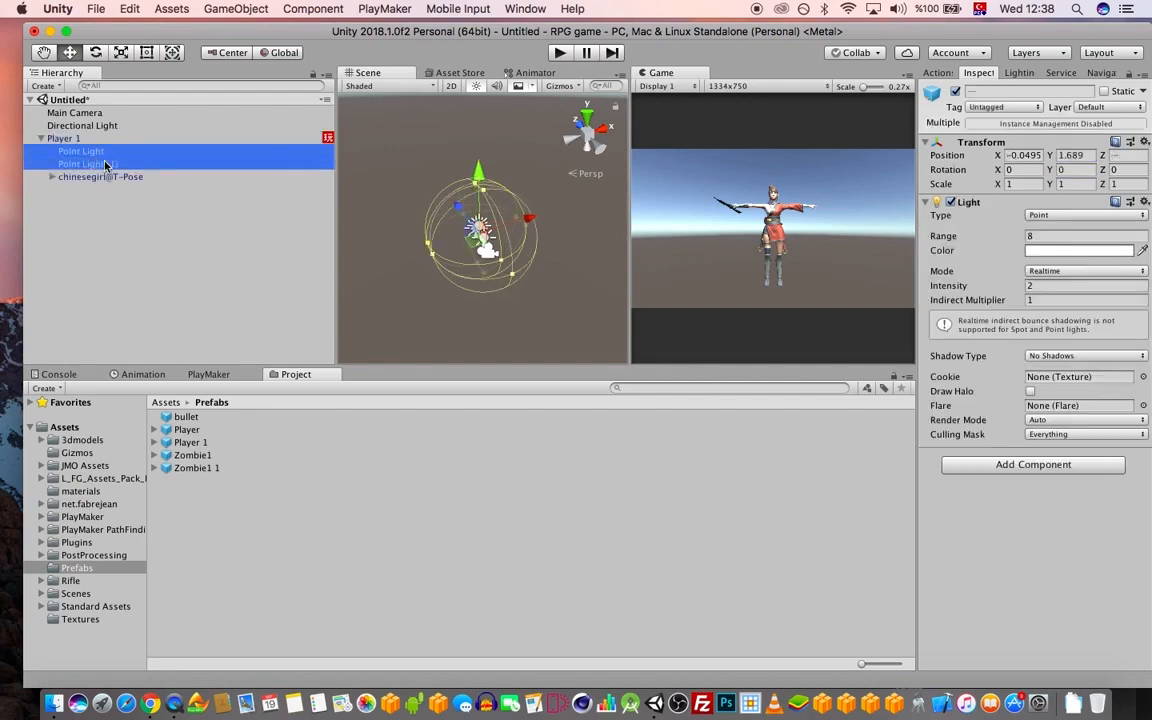
key(super+BackSpace)
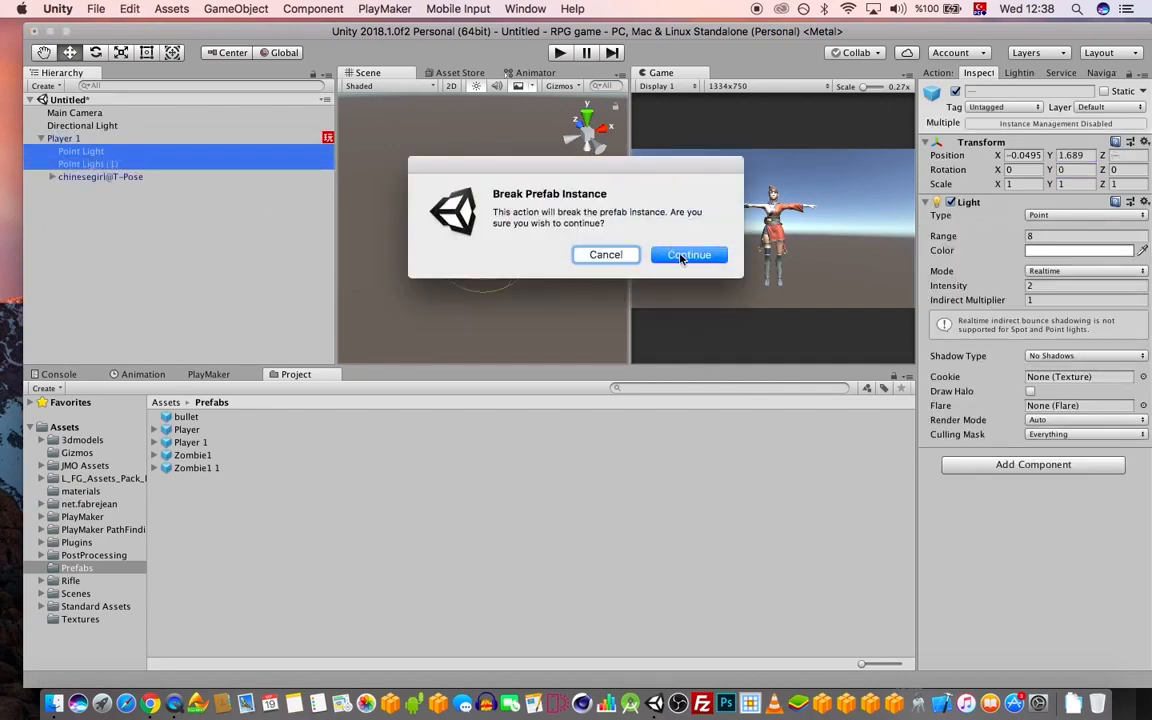
click(689, 255)
- Save the new scene as 'title' in Assets/Scenes using Save Scene as
key(super+s)
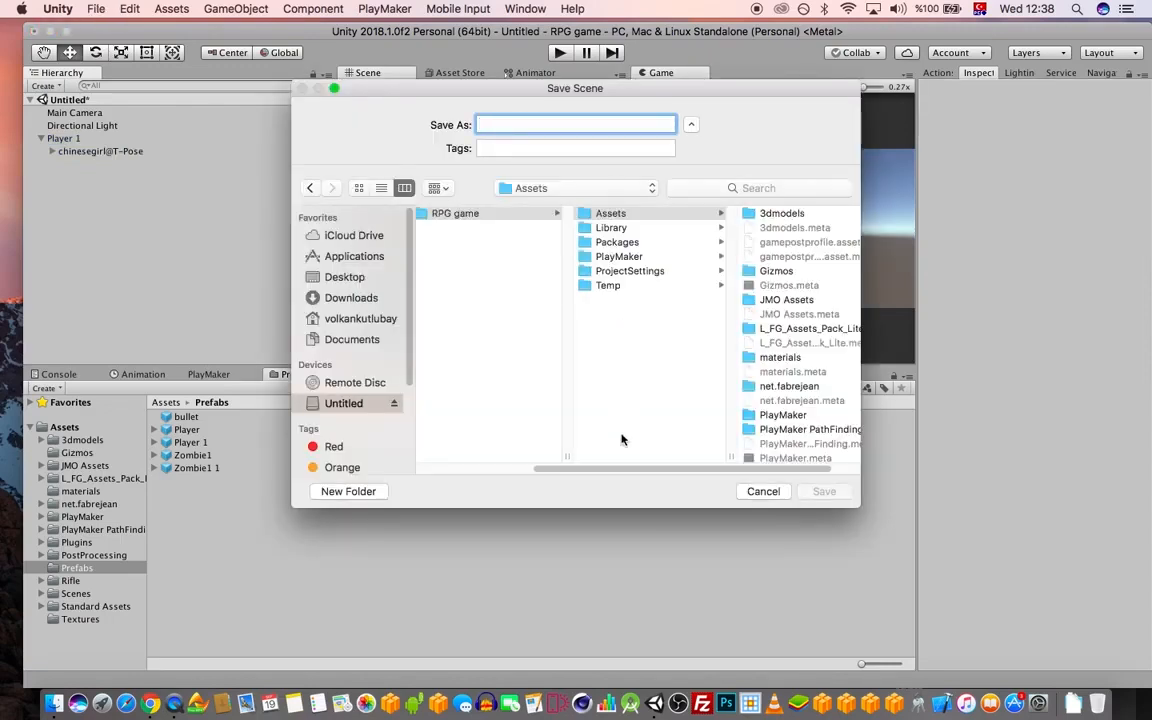
click(764, 492)
click(92, 8)
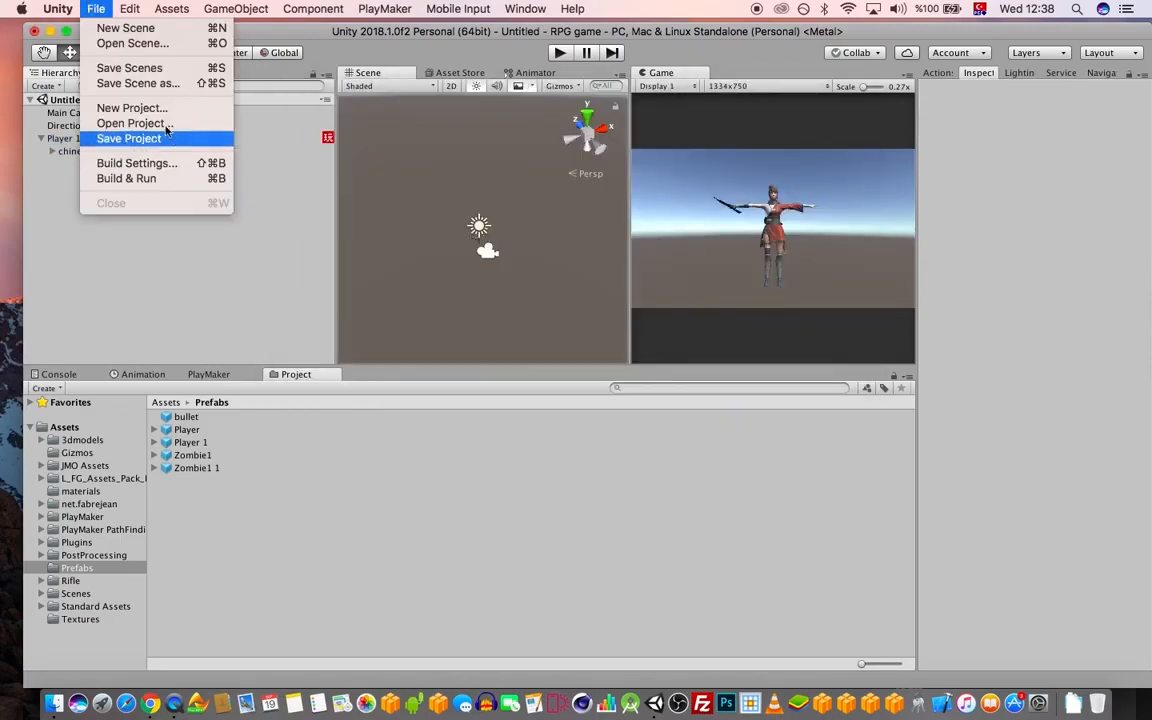
click(140, 83)
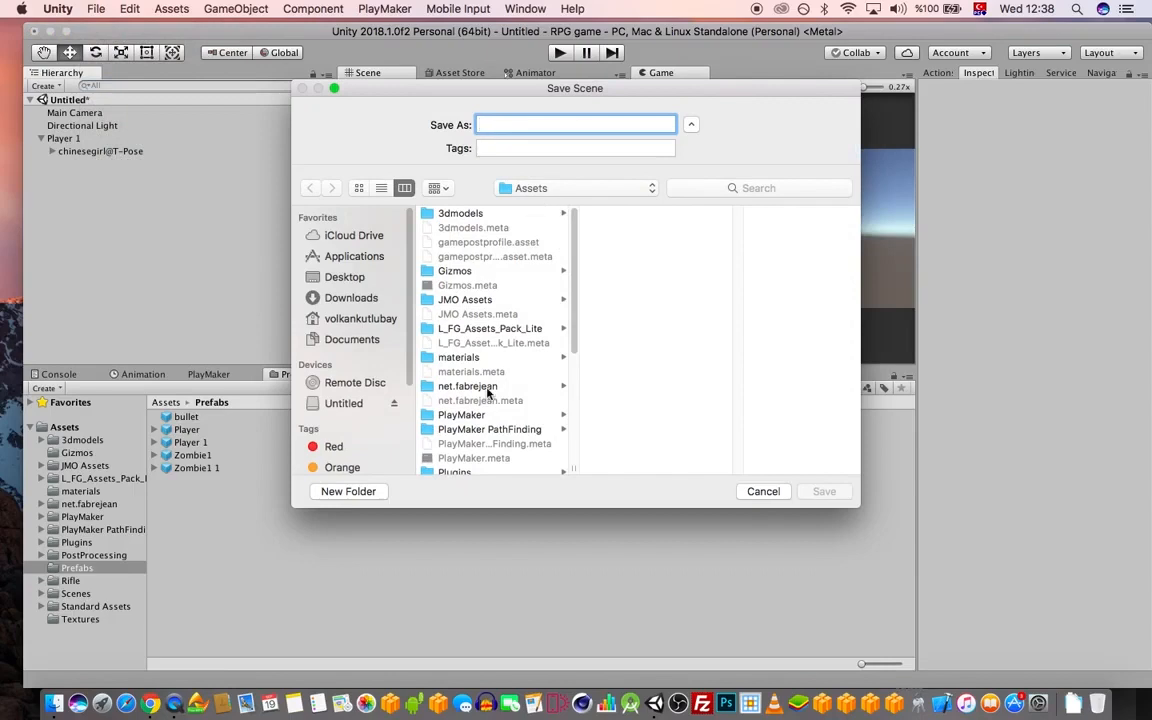
scroll(488, 393, down, 5)
click(470, 396)
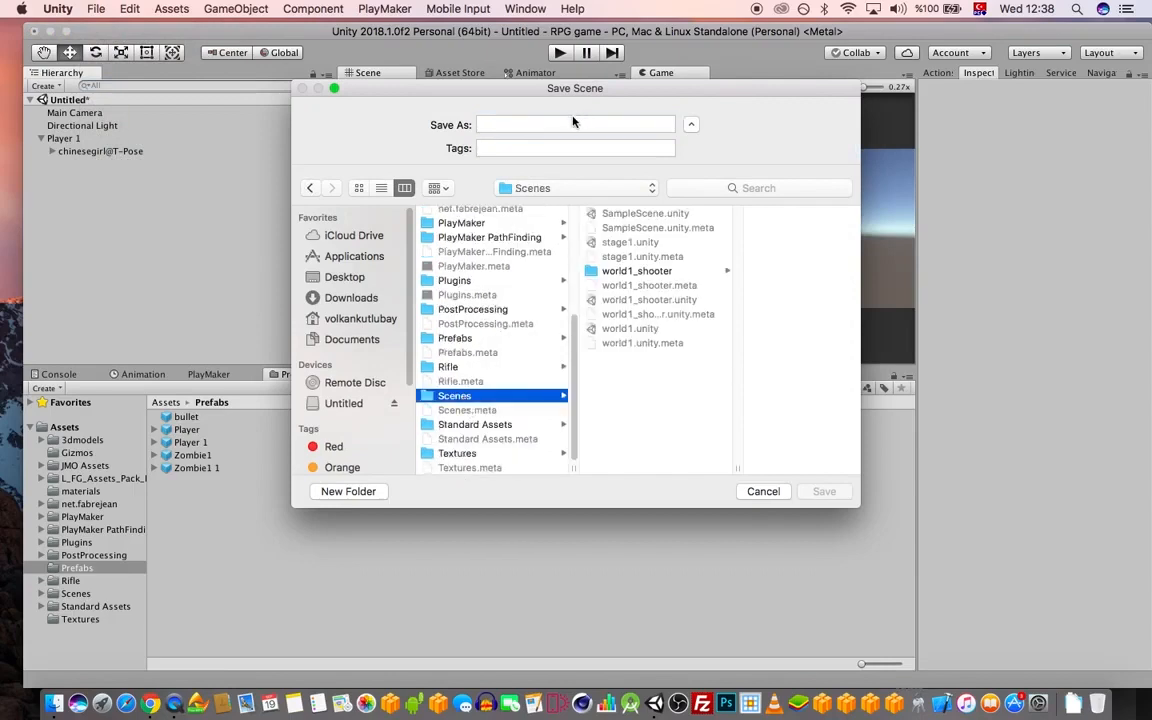
click(535, 124)
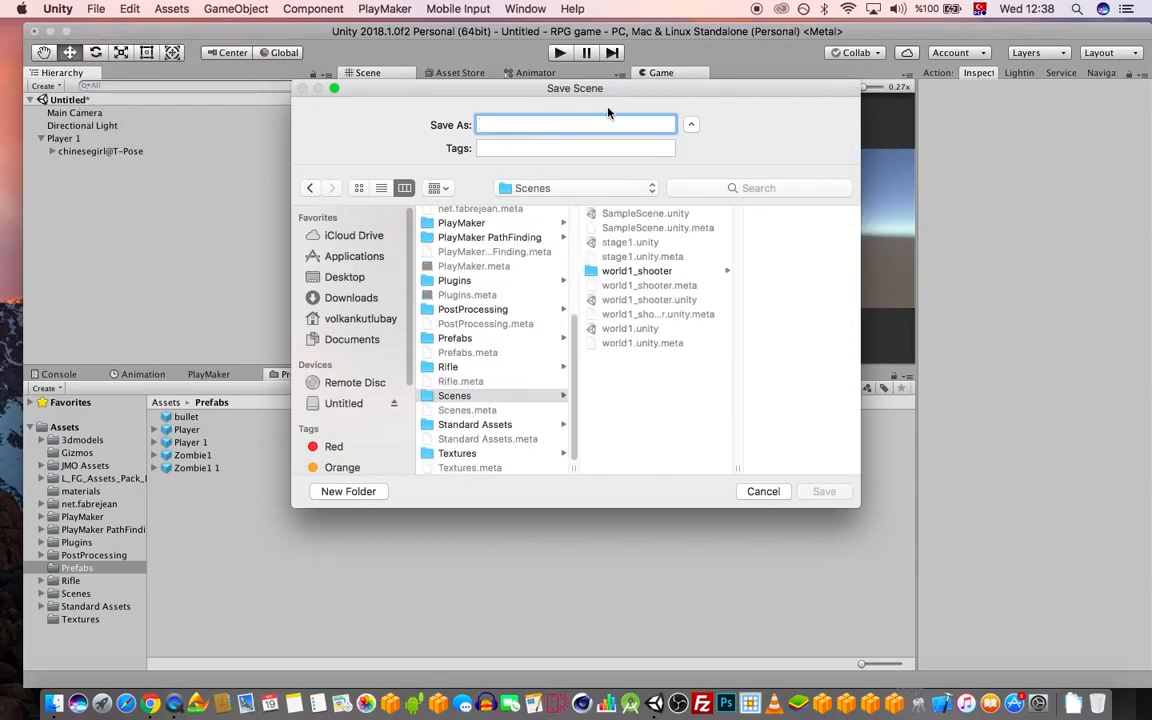
click(469, 398)
click(531, 125)
text(title)
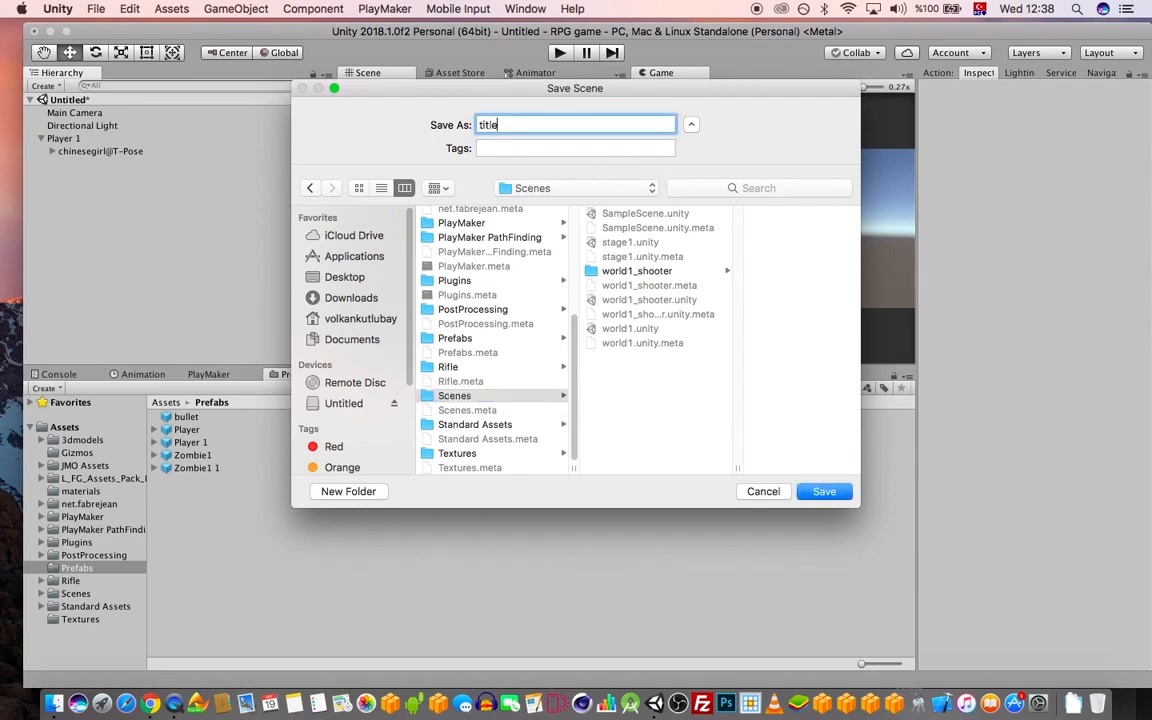
key(Return)
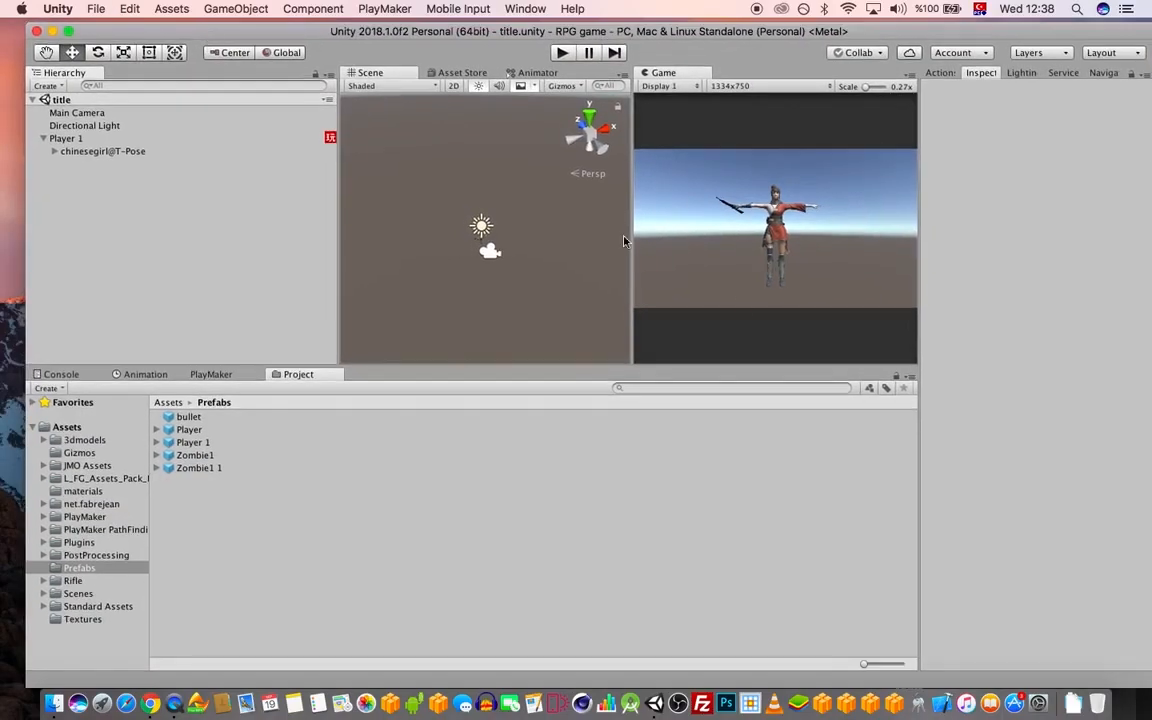
- In Build Settings, add stage1 and title to Scenes In Build and remove world1_shooter
click(96, 8)
click(128, 150)
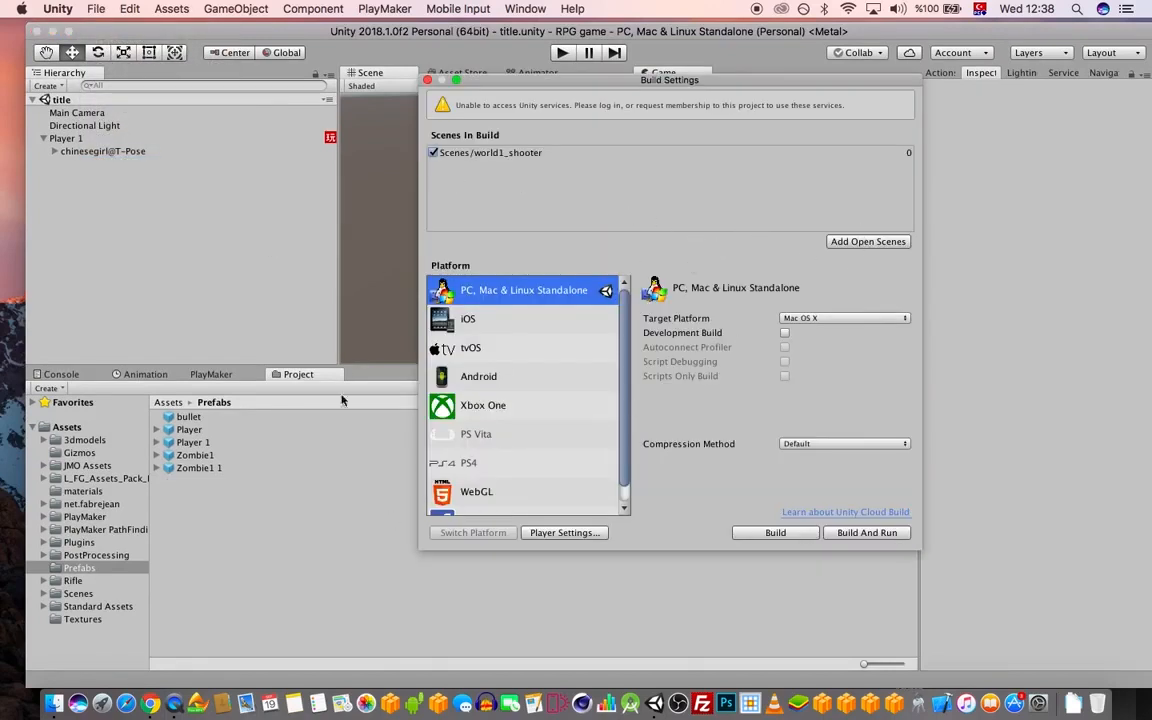
click(78, 594)
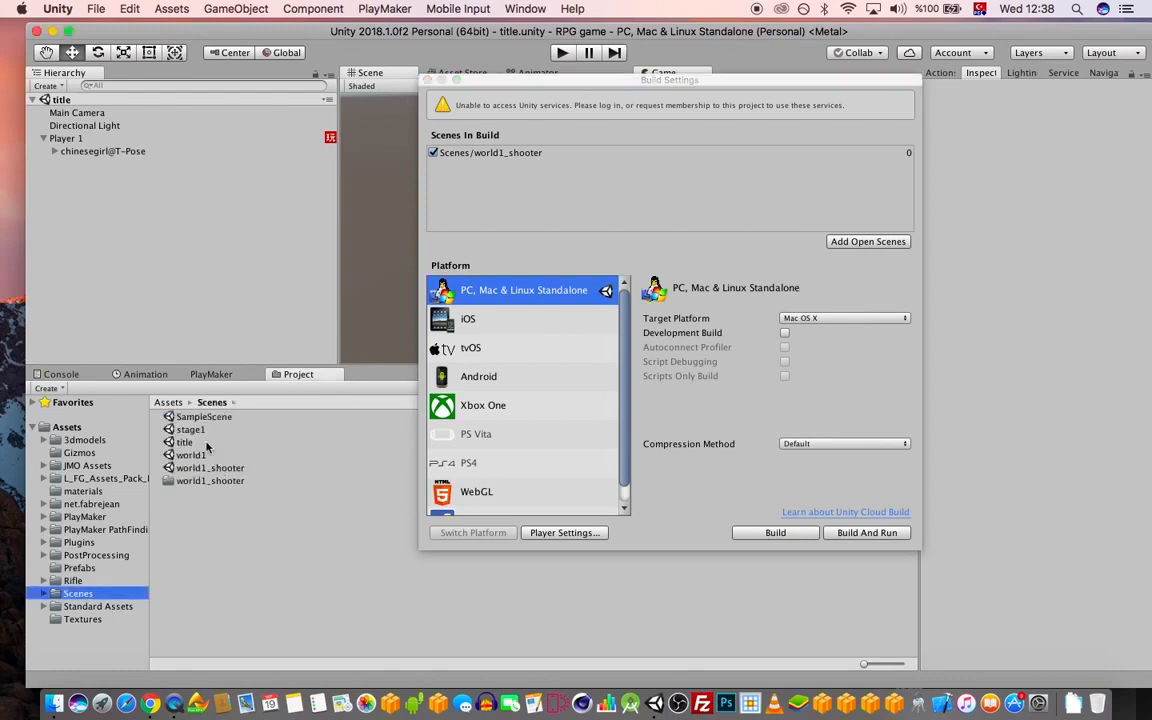
drag(189, 428, 538, 204)
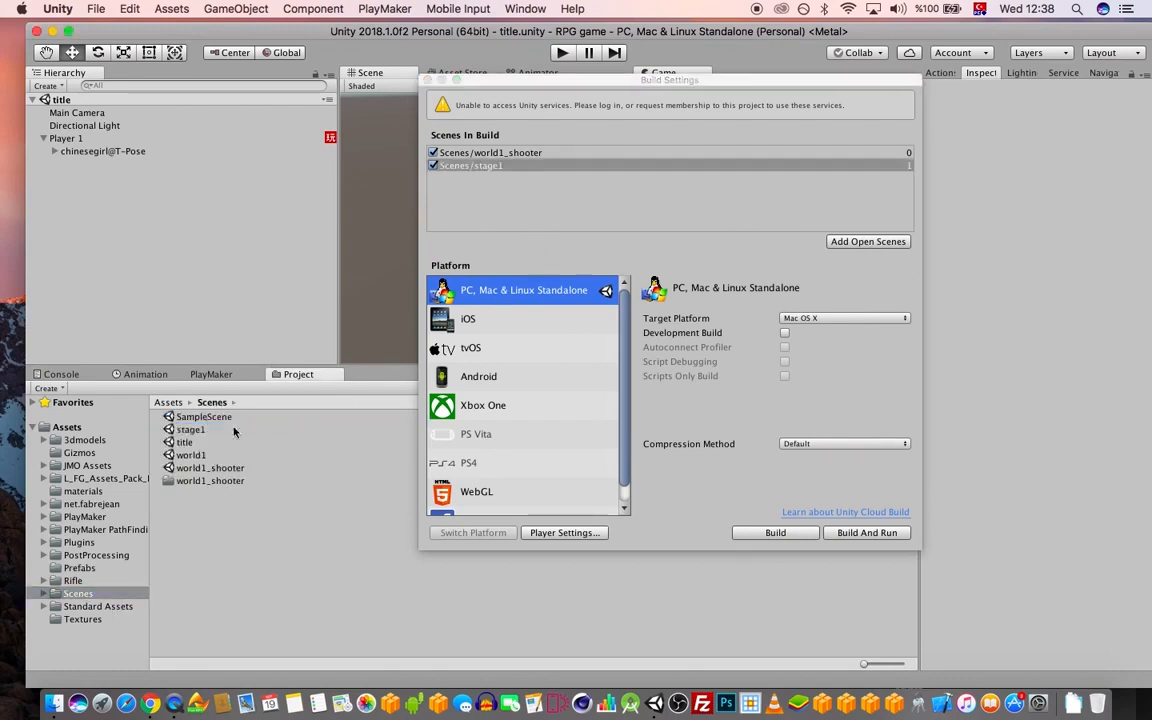
drag(184, 442, 544, 198)
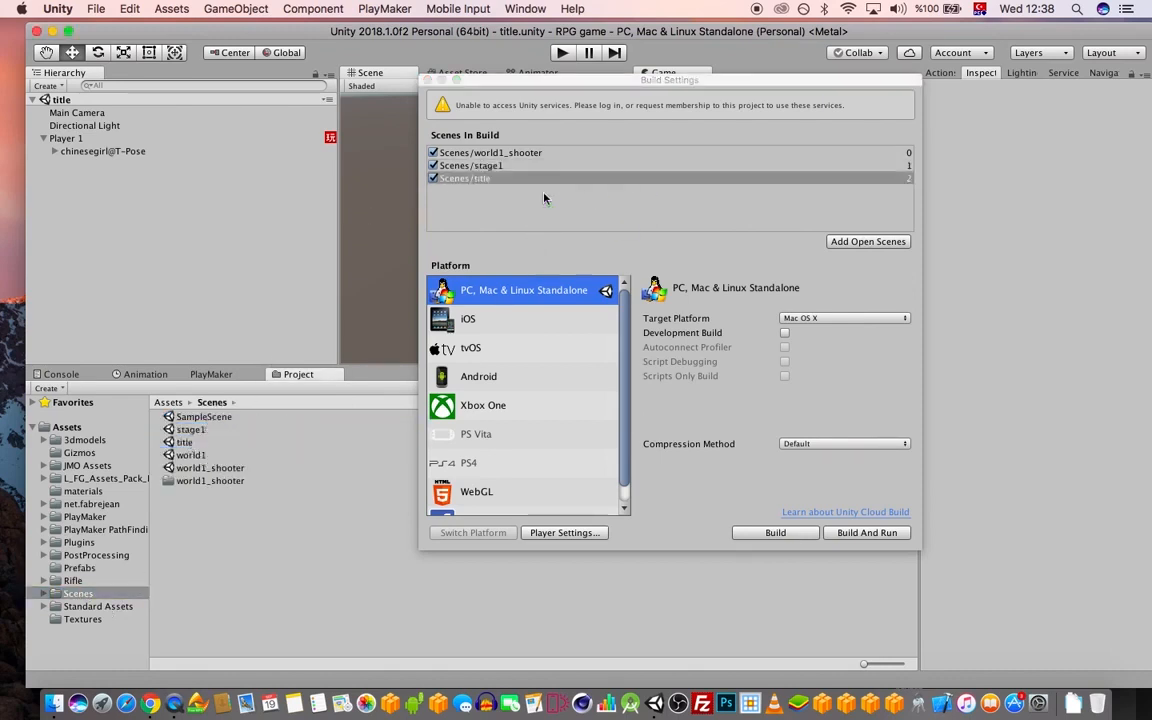
click(505, 153)
key(Delete)
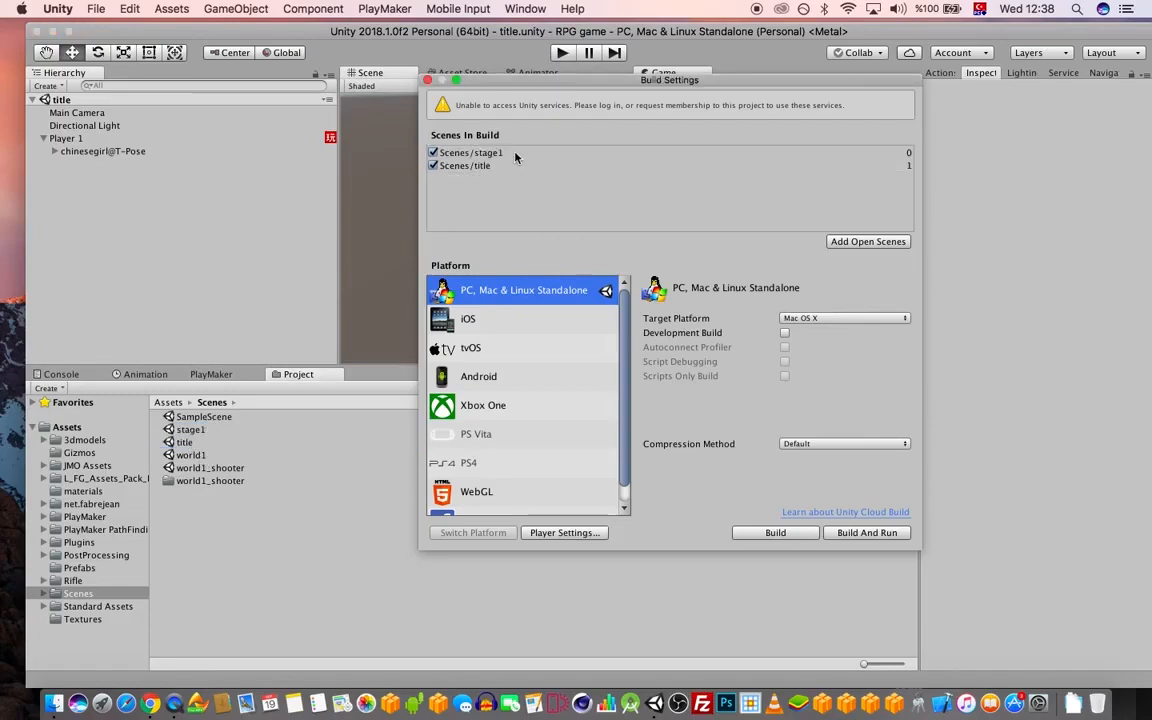
- Drag title to index 0 above stage1 and close Build Settings
drag(474, 168, 482, 149)
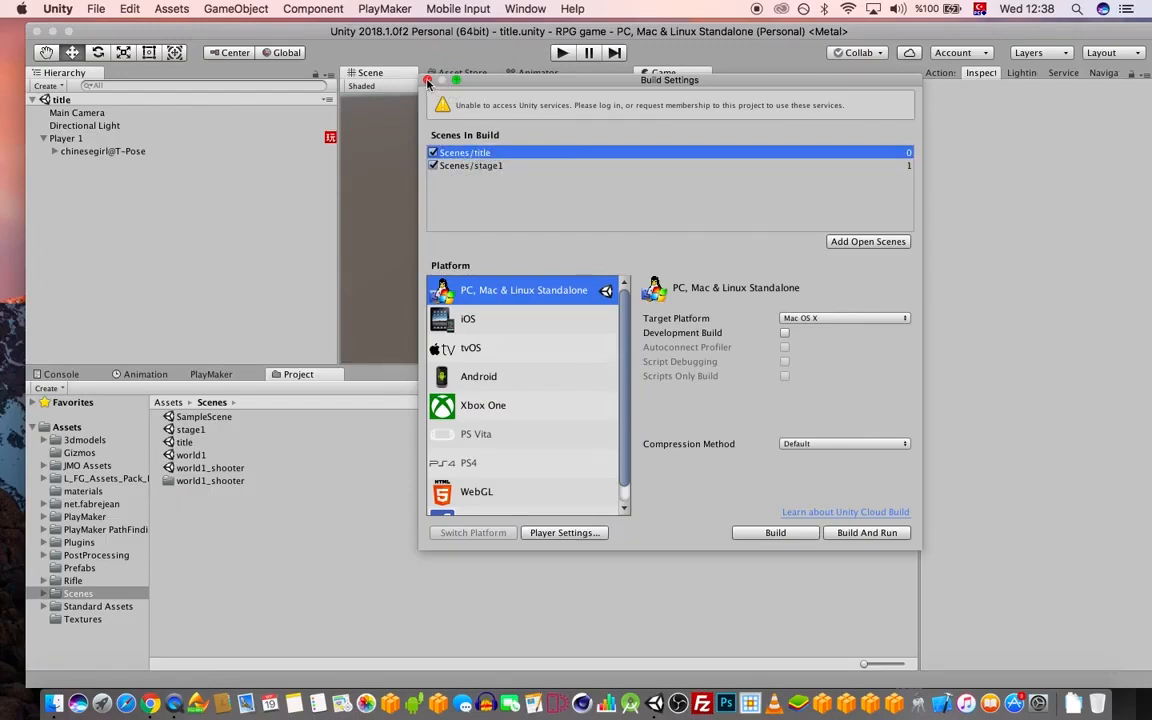
mouse_move(463, 167)
mouse_down()
mouse_move(455, 140)
mouse_move(467, 154)
mouse_up()
drag(481, 175, 497, 151)
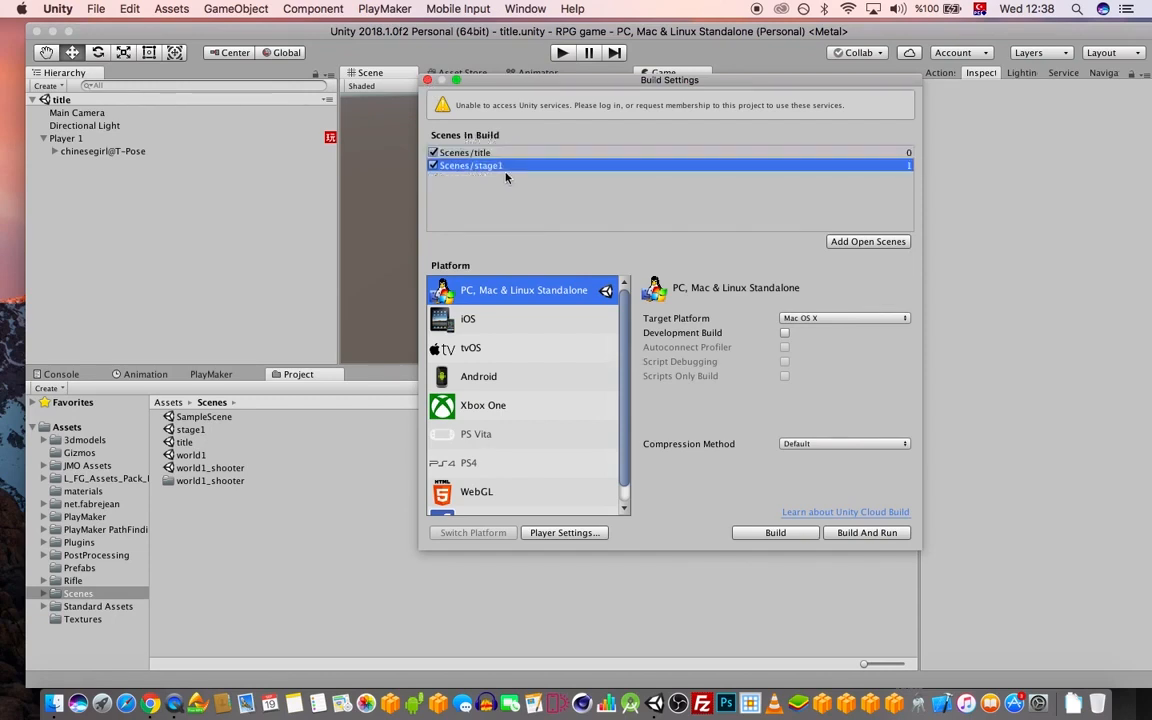
click(500, 153)
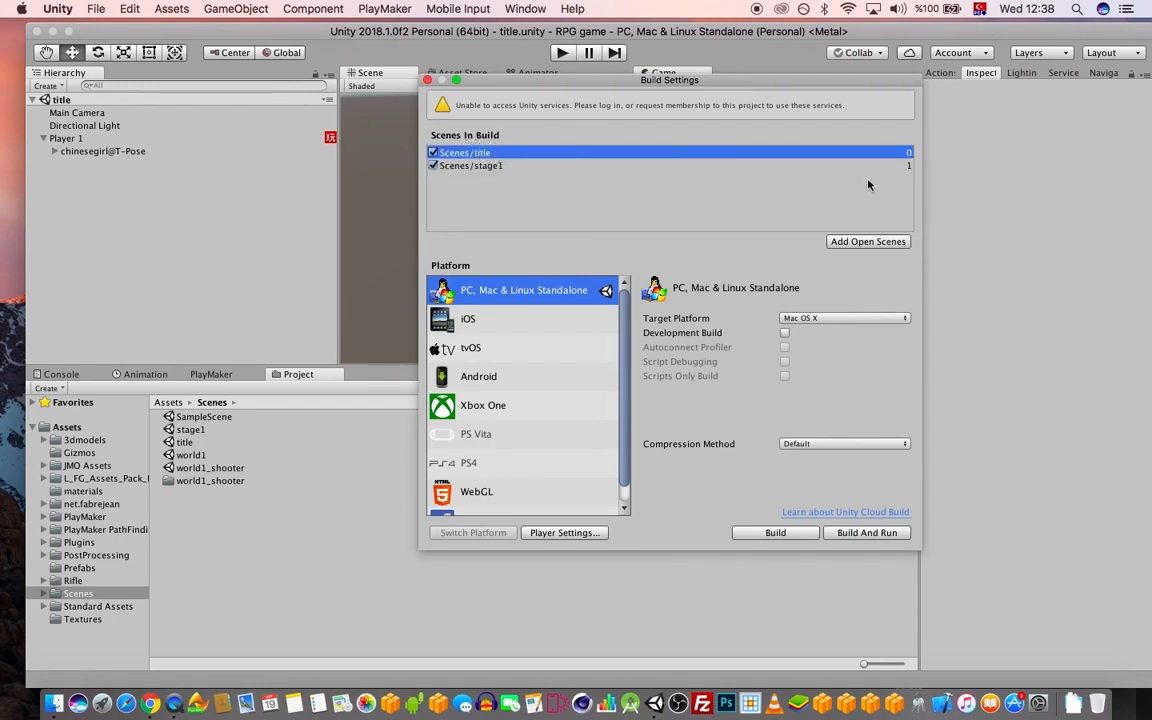
click(429, 82)
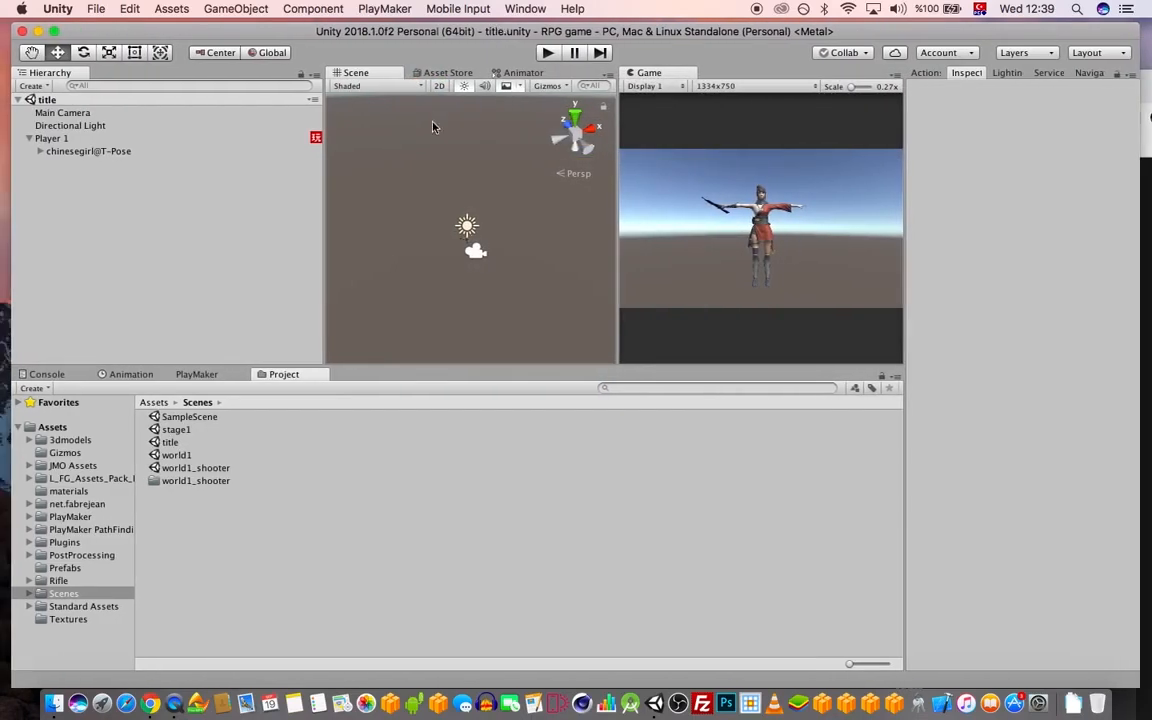
key(super+s)
click(98, 8)
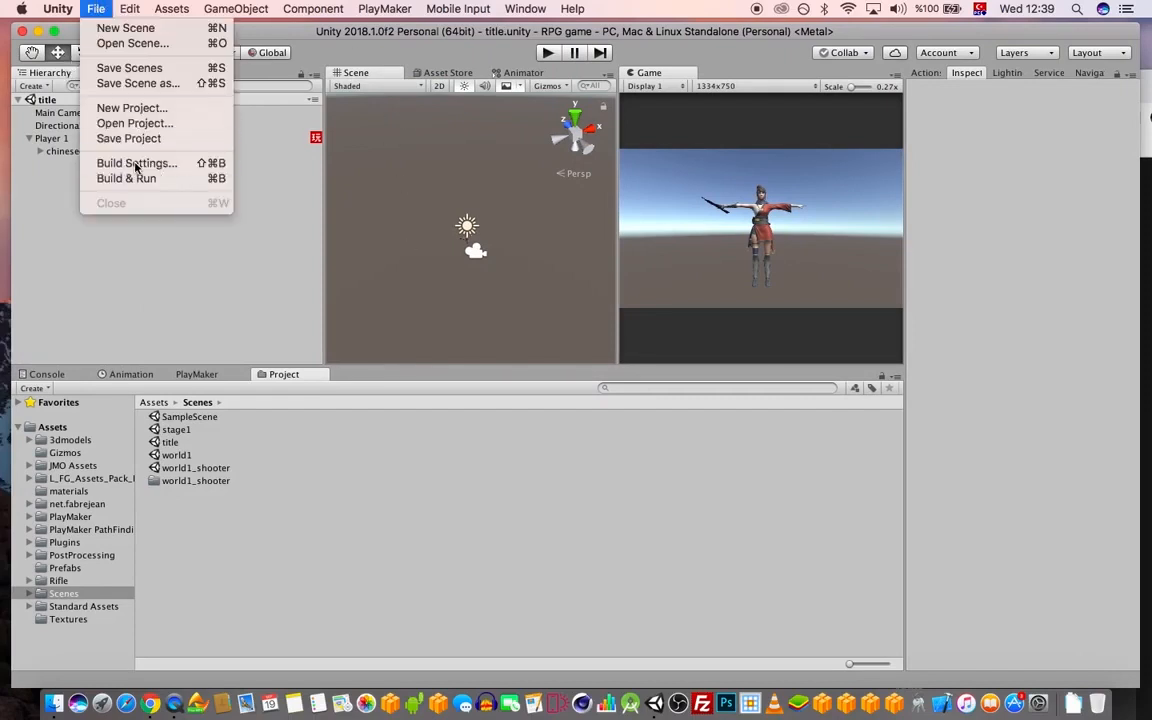
click(136, 160)
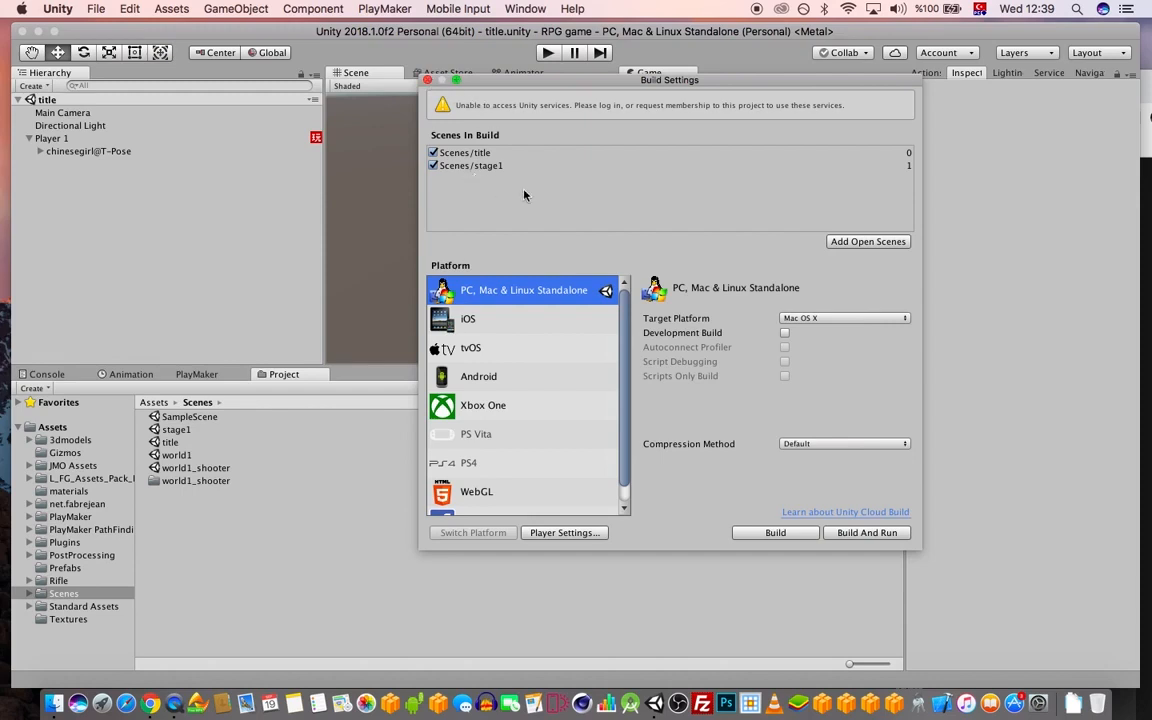
click(487, 152)
shift+click(487, 166)
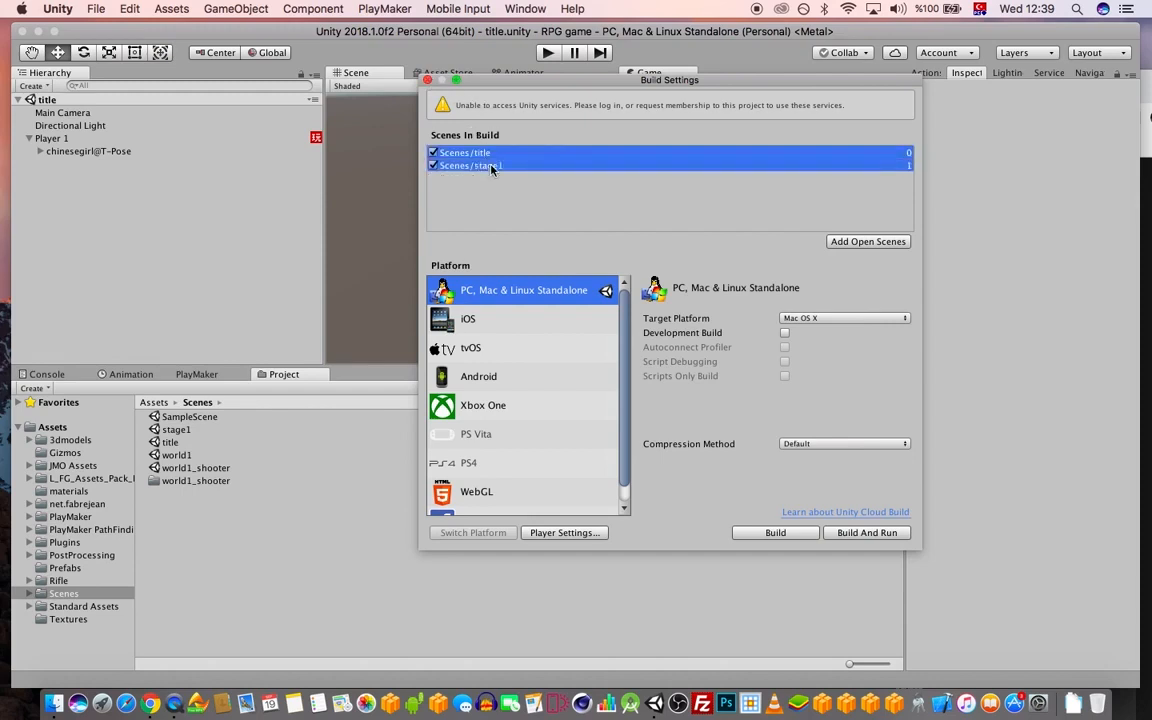
key(Delete)
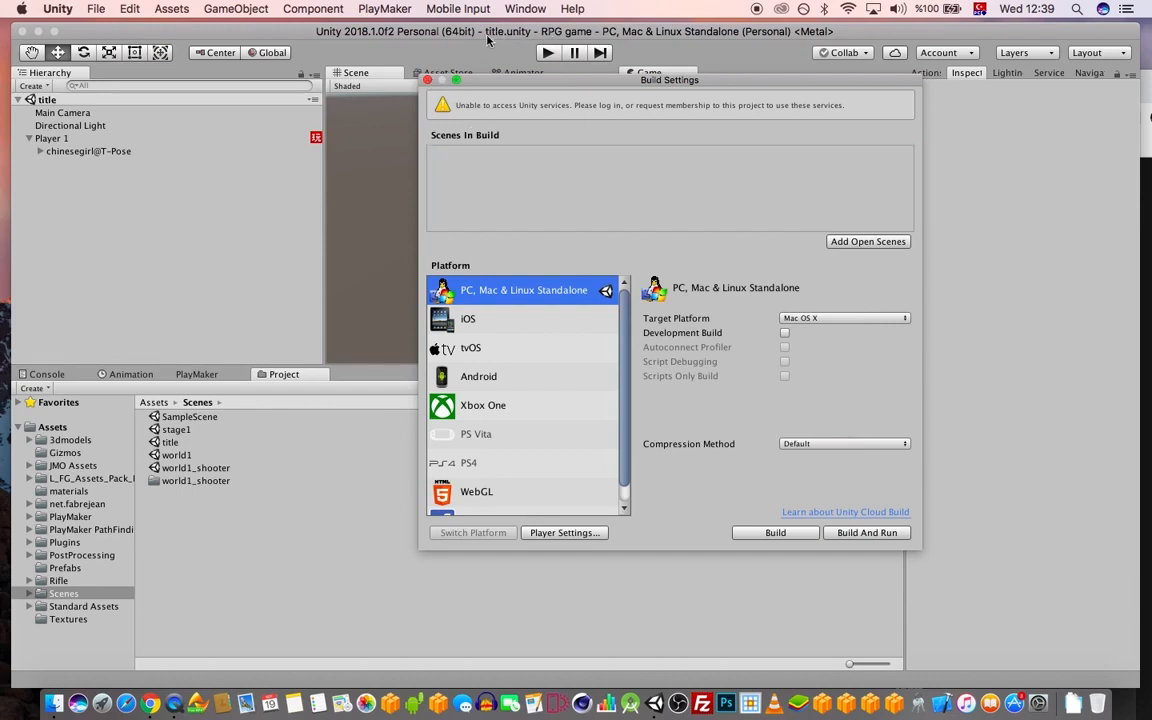
drag(185, 416, 580, 206)
click(575, 147)
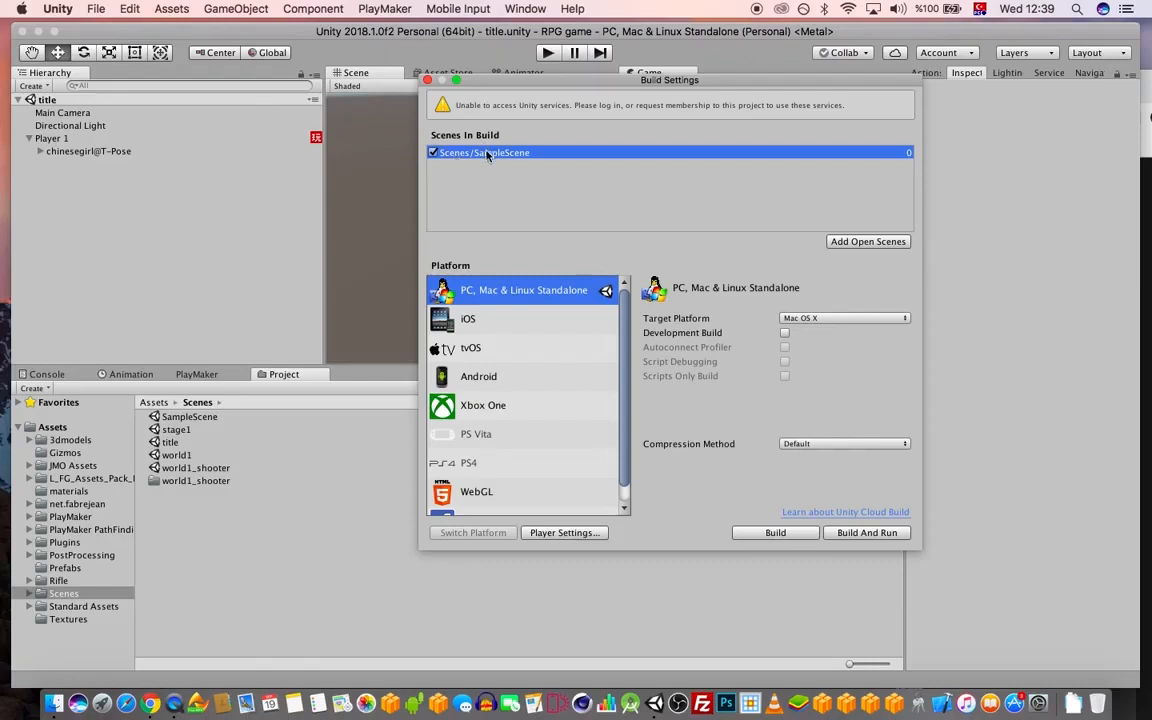
key(Delete)
click(172, 429)
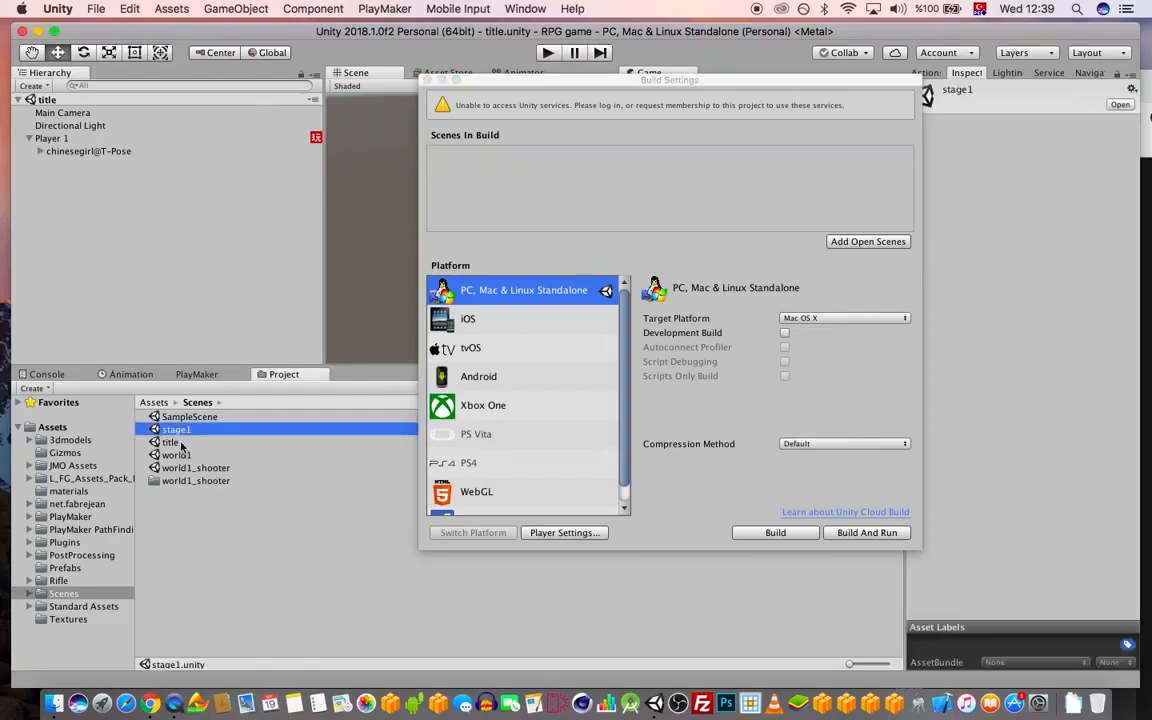
shift+click(170, 442)
drag(170, 442, 534, 90)
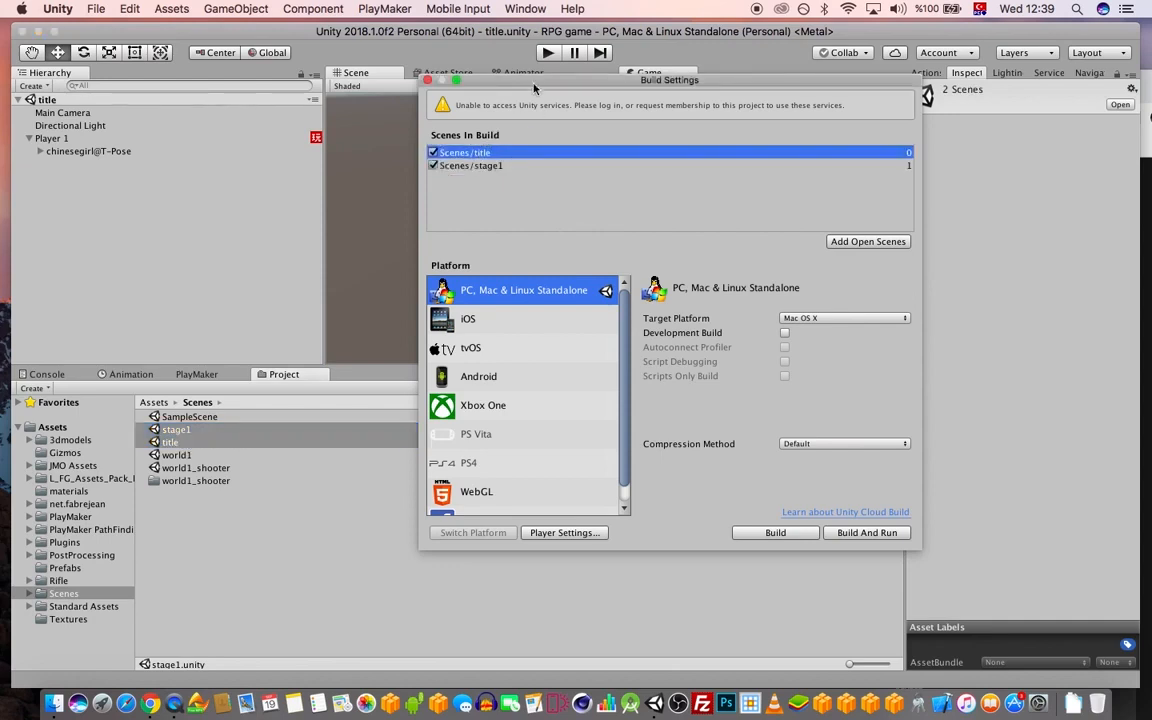
click(427, 80)
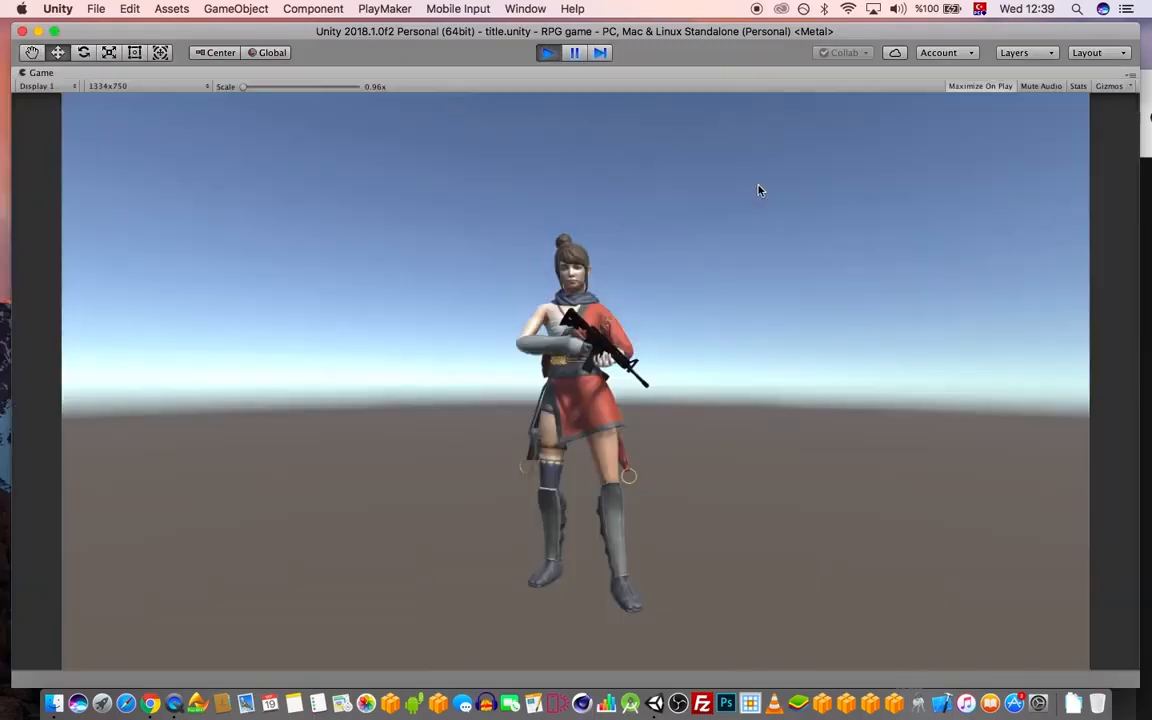
- Exit Play mode, resize the Scene/Game divider, and frame Player 1 in the Scene view
click(548, 53)
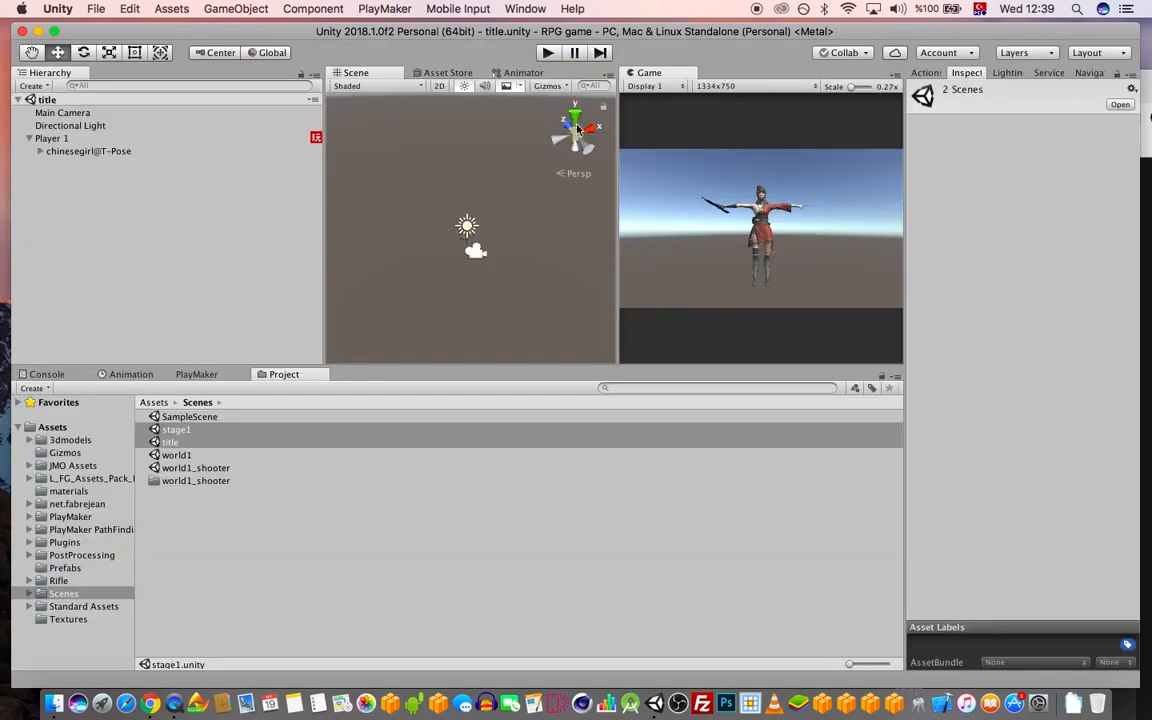
drag(617, 115, 589, 125)
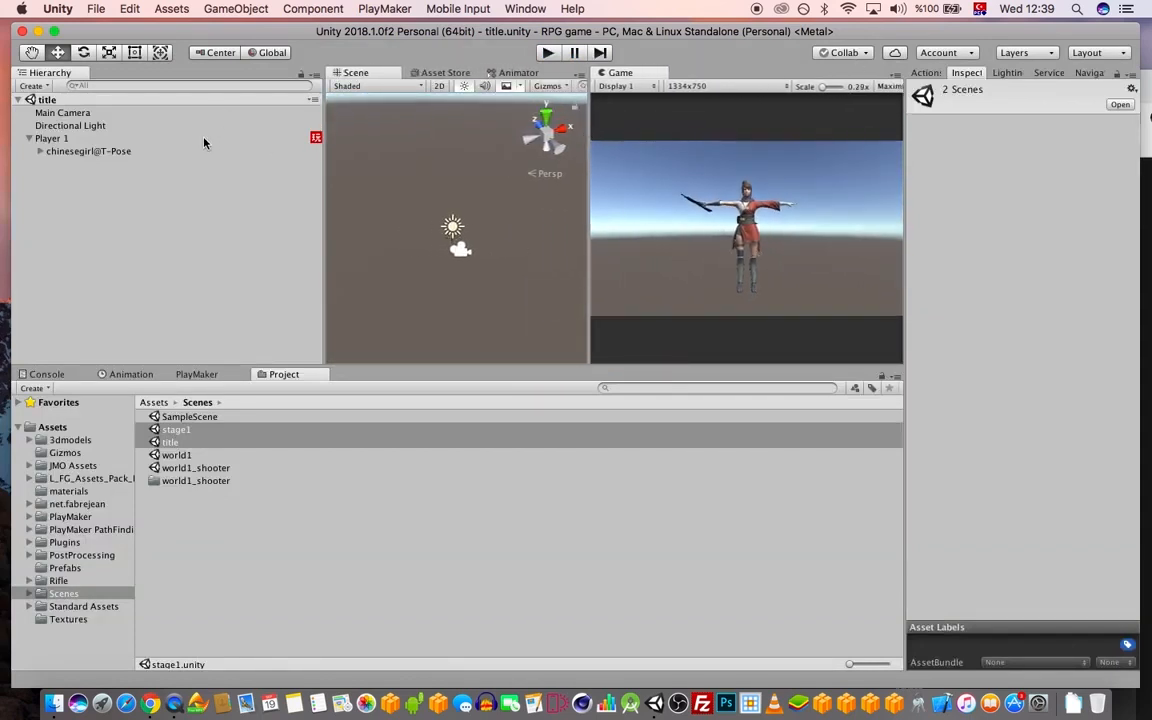
scroll(479, 262, up, 2)
click(55, 138)
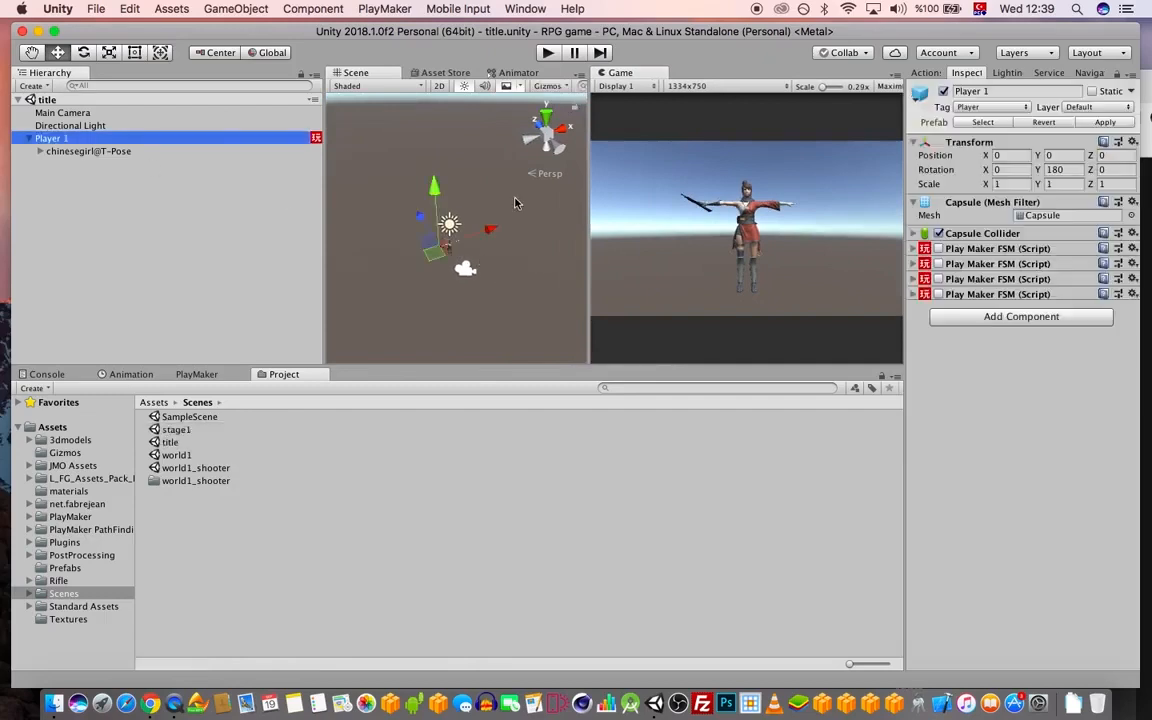
scroll(480, 215, up, 4)
alt+drag(527, 272, 483, 157)
alt+scroll(388, 240, up, 1)
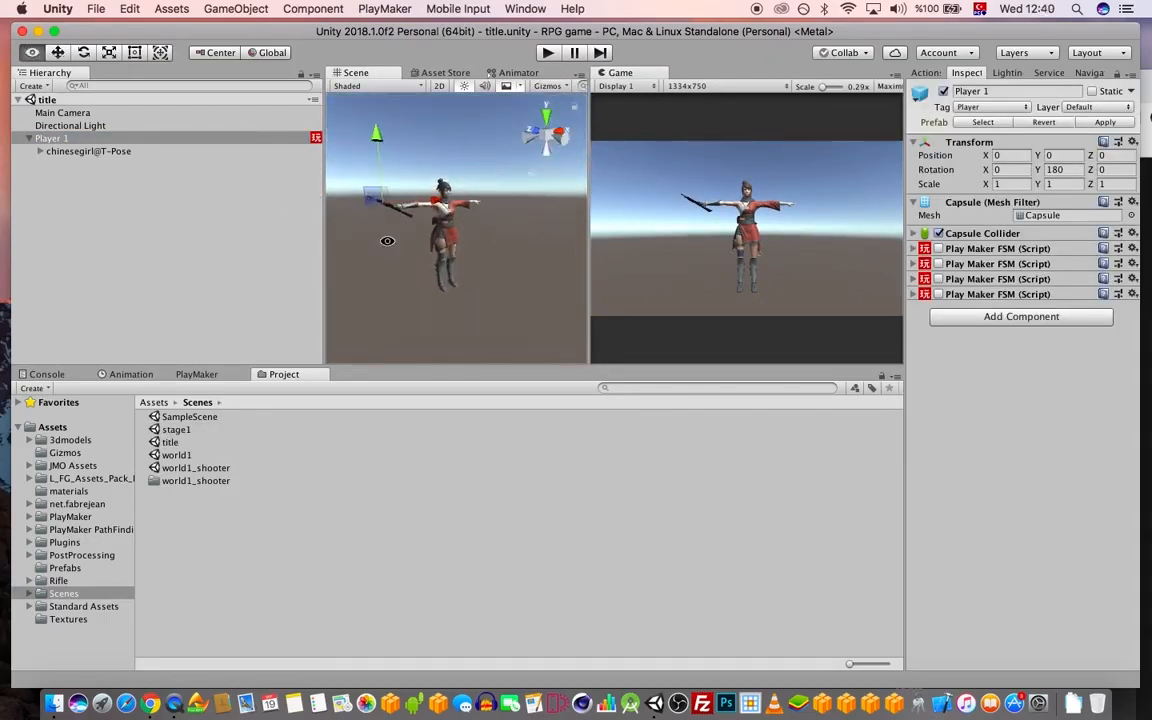
- Add a UI Canvas to the title scene from the GameObject menu
click(236, 9)
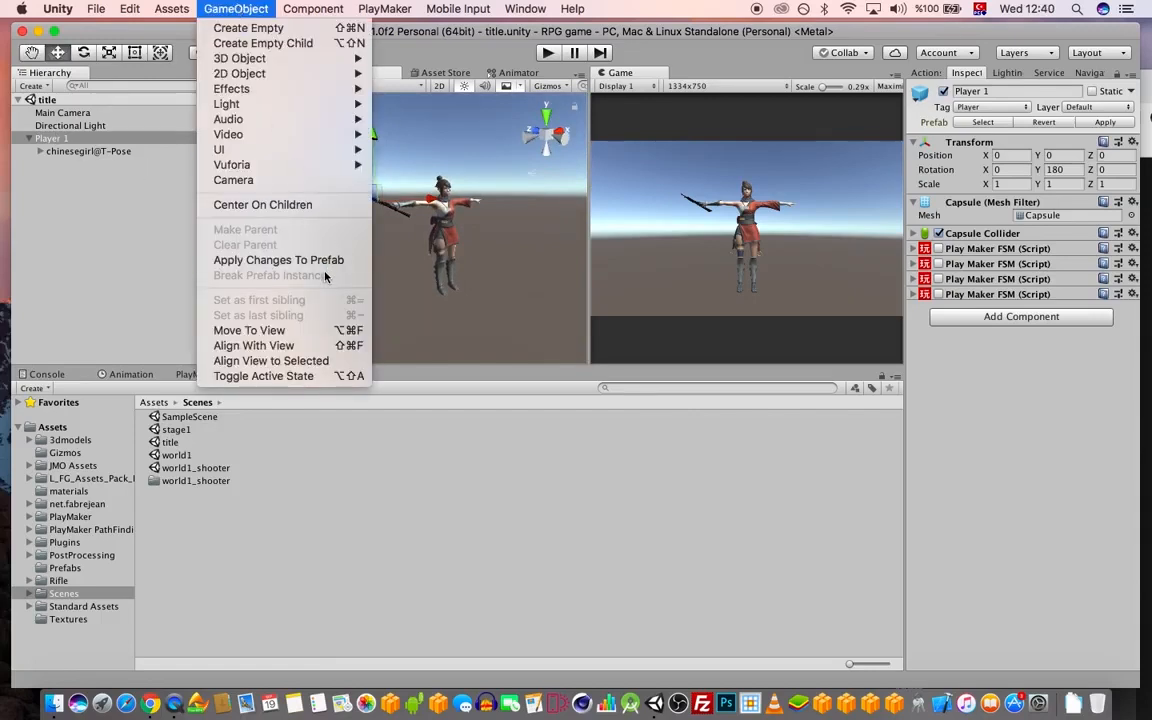
click(150, 205)
click(214, 9)
click(214, 9)
click(165, 205)
click(233, 12)
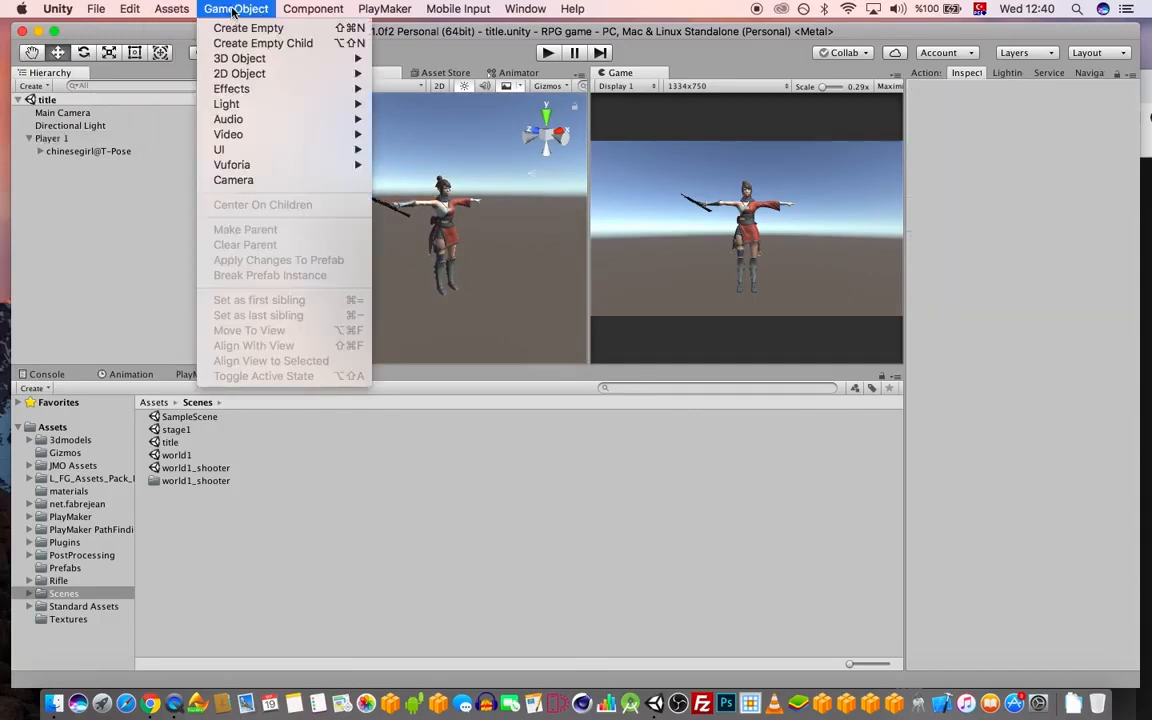
mouse_move(338, 150)
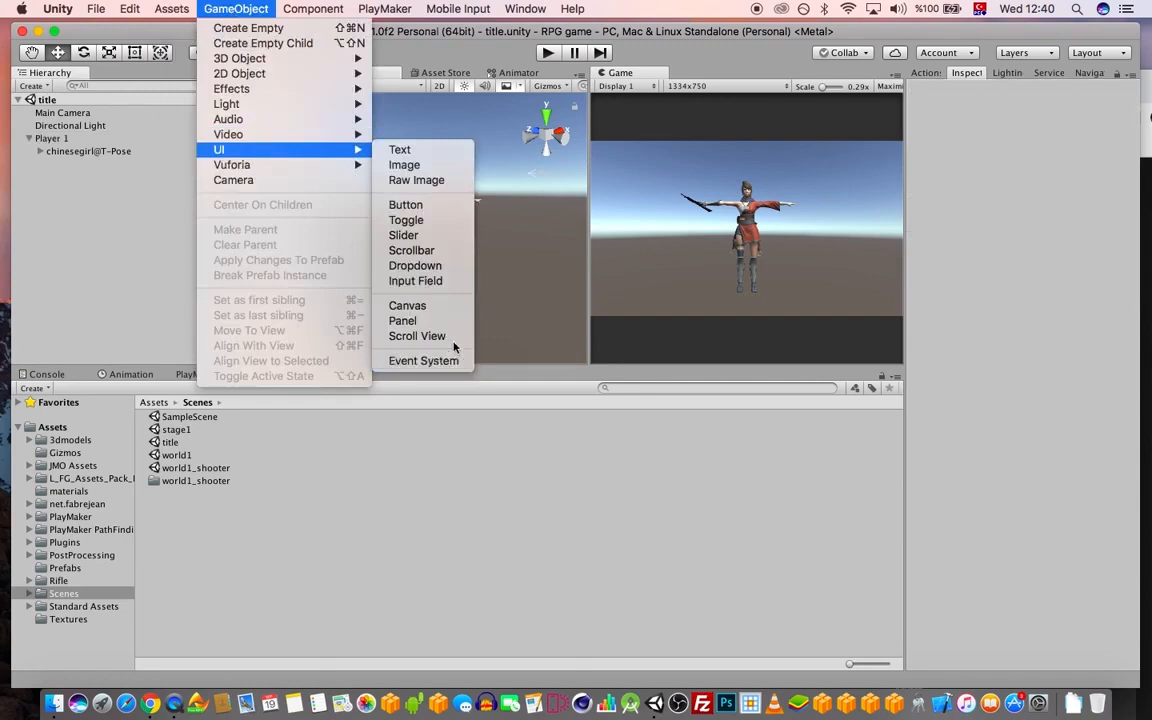
click(407, 305)
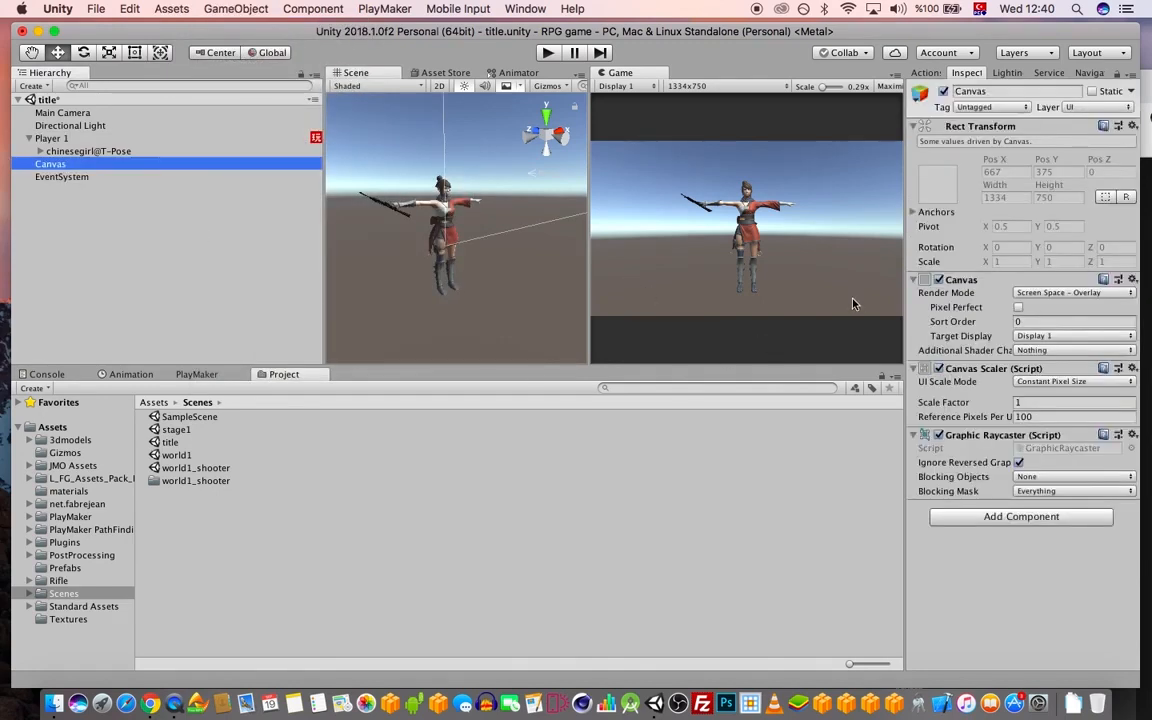
- Set the Canvas Scaler to Scale With Screen Size with reference resolution 1334 × 750
click(1062, 381)
click(1057, 392)
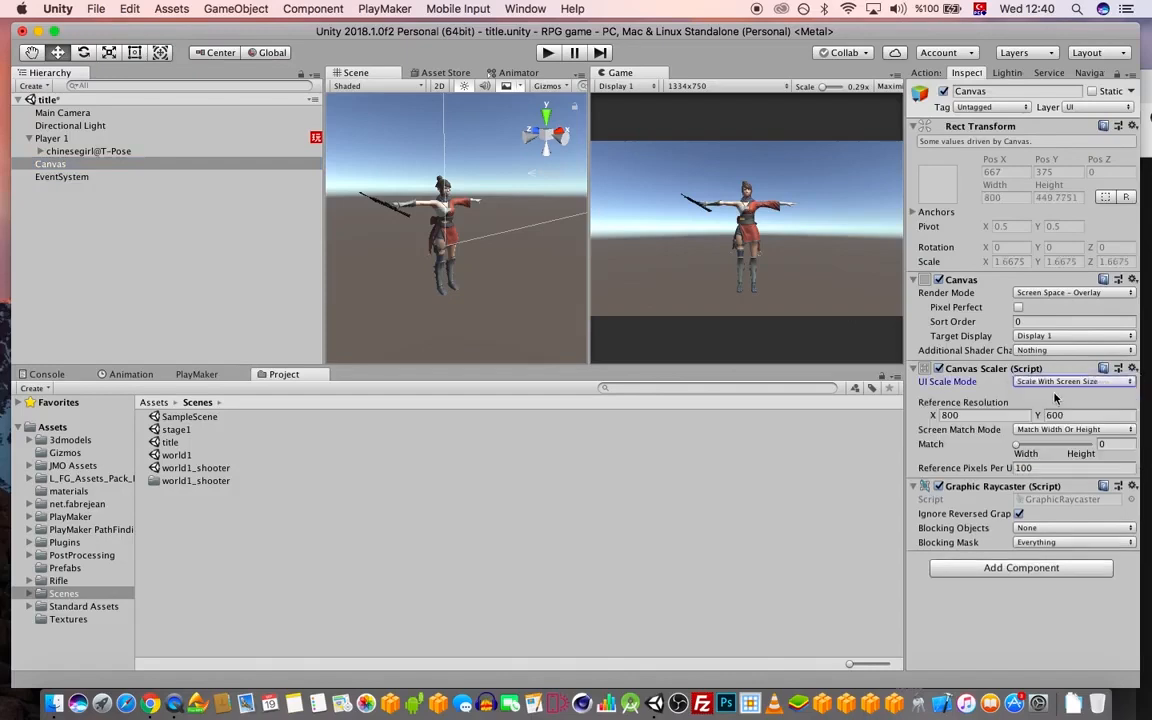
click(990, 415)
text(1334)
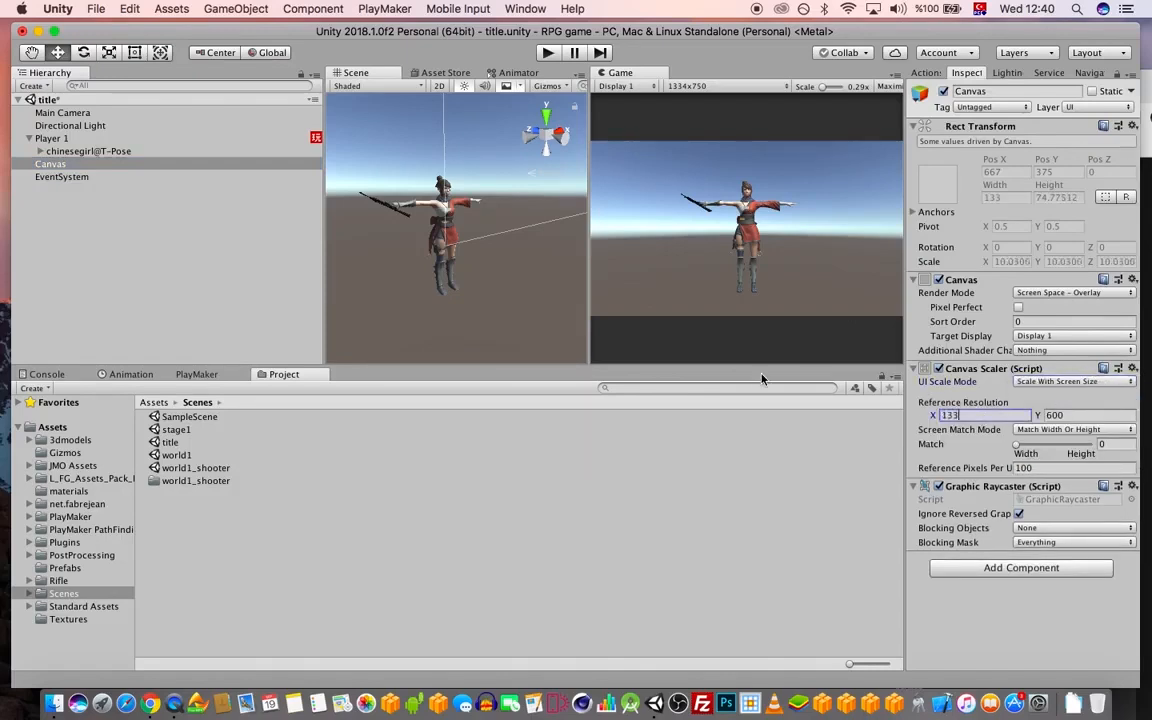
key(Tab)
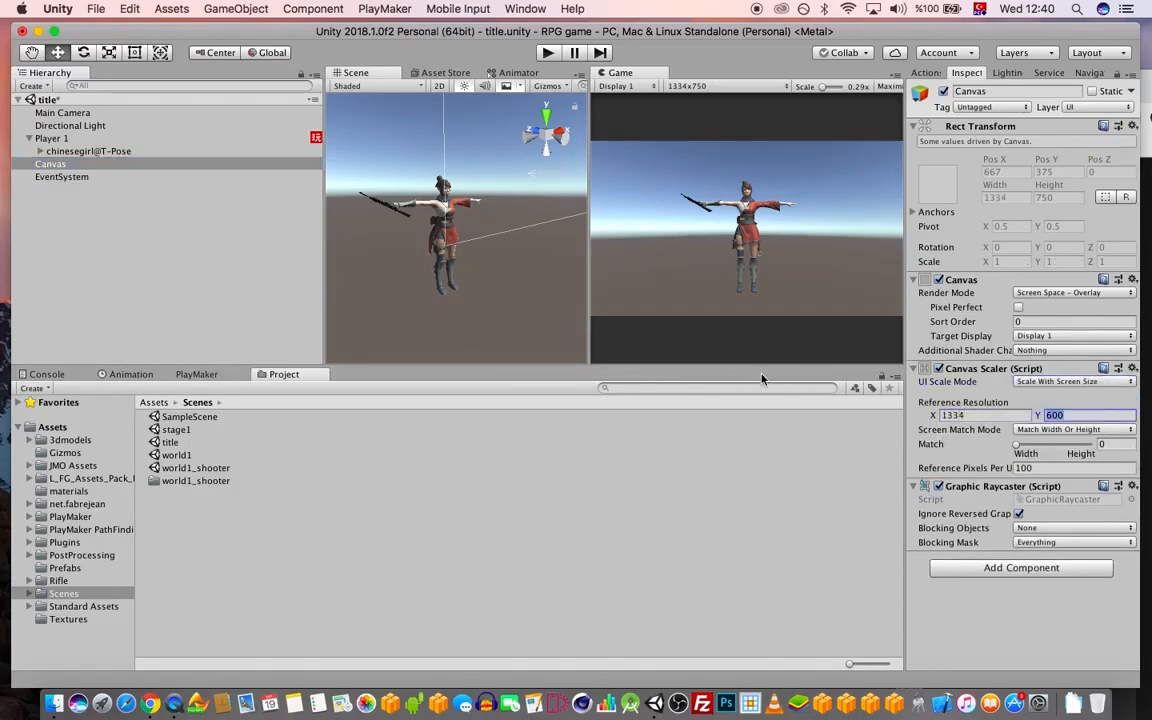
text(750)
- Add a UI Image under the Canvas and assign it the STARTGAME sprite
right_click(67, 164)
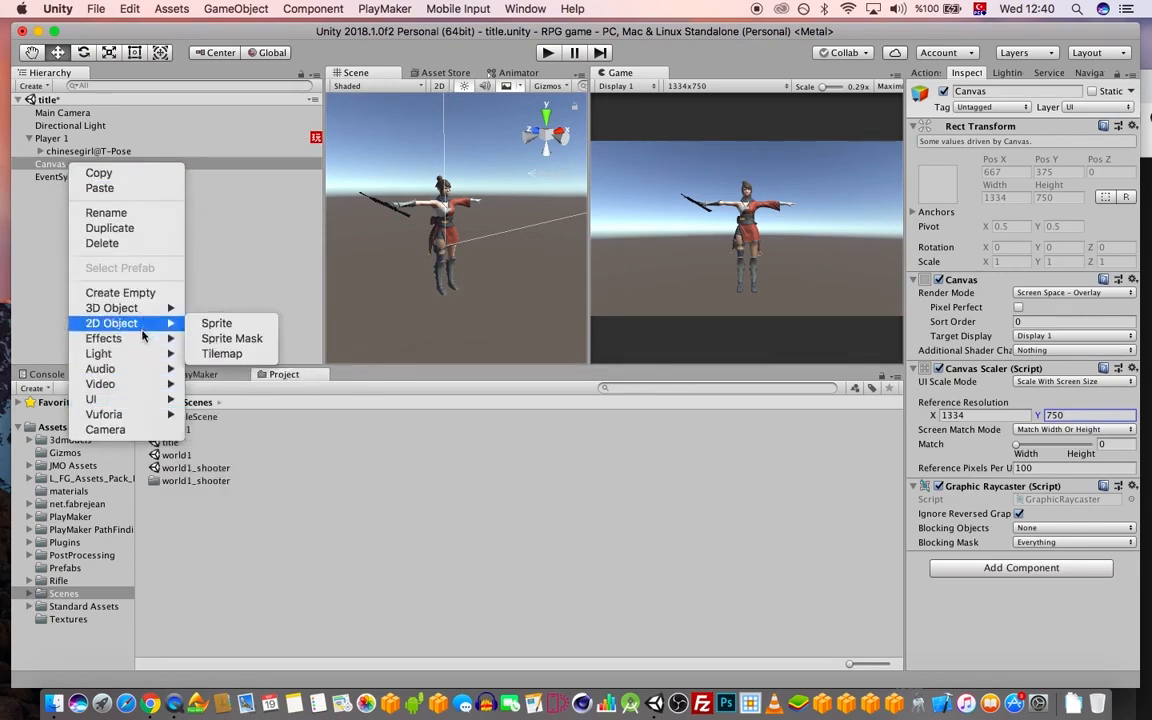
mouse_move(143, 375)
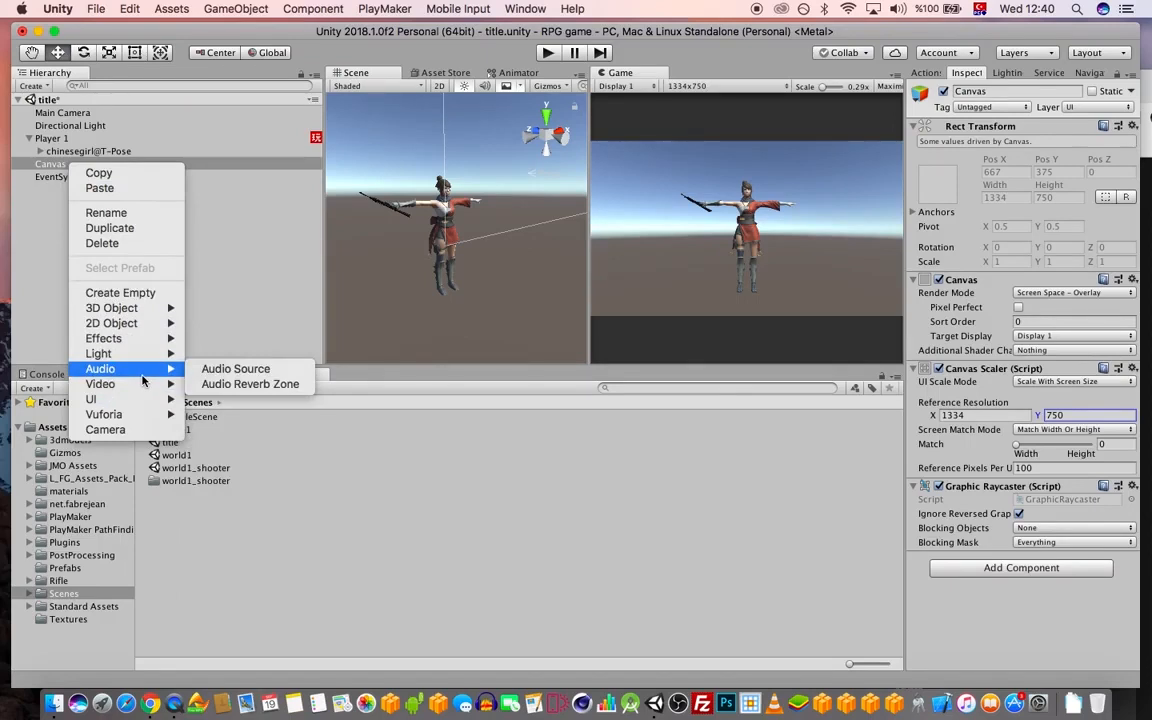
mouse_move(150, 399)
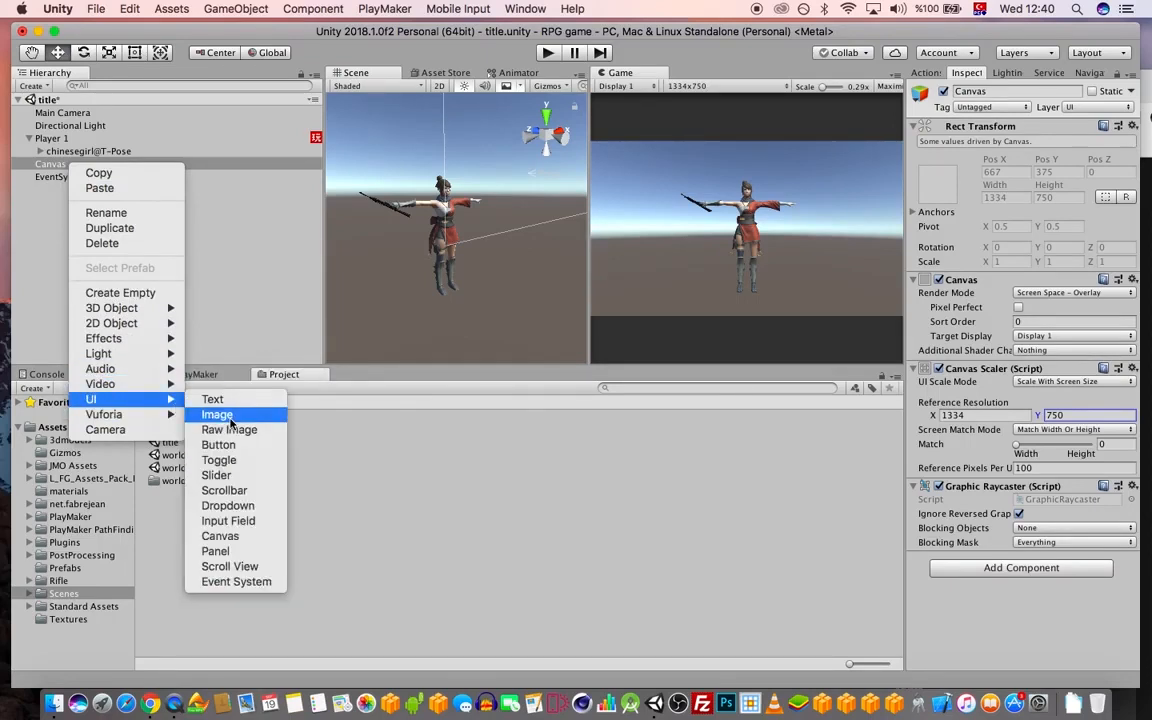
click(220, 414)
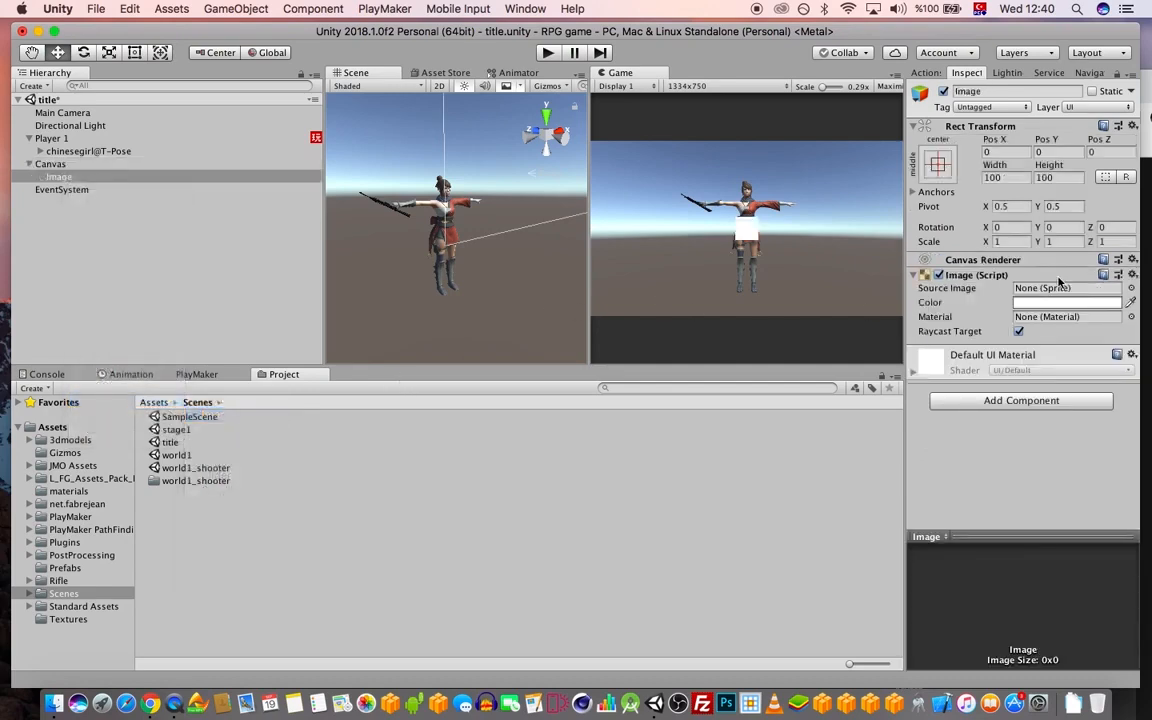
click(1131, 288)
scroll(383, 367, down, 5)
scroll(383, 367, down, 2)
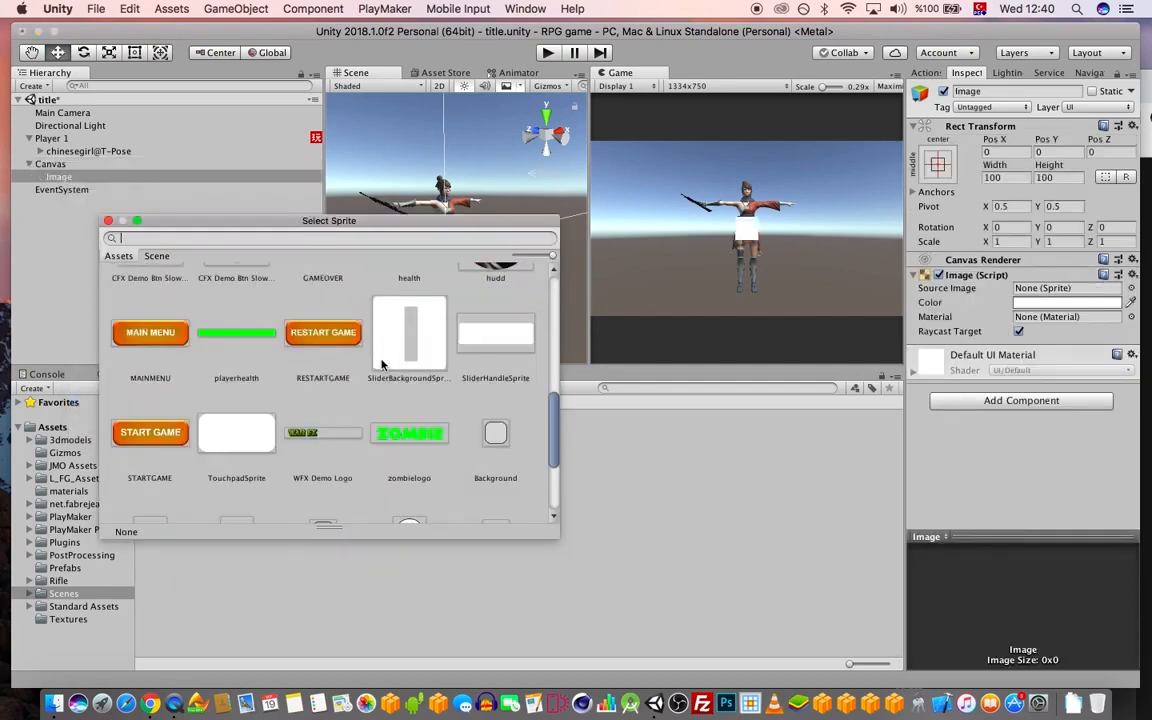
double_click(150, 432)
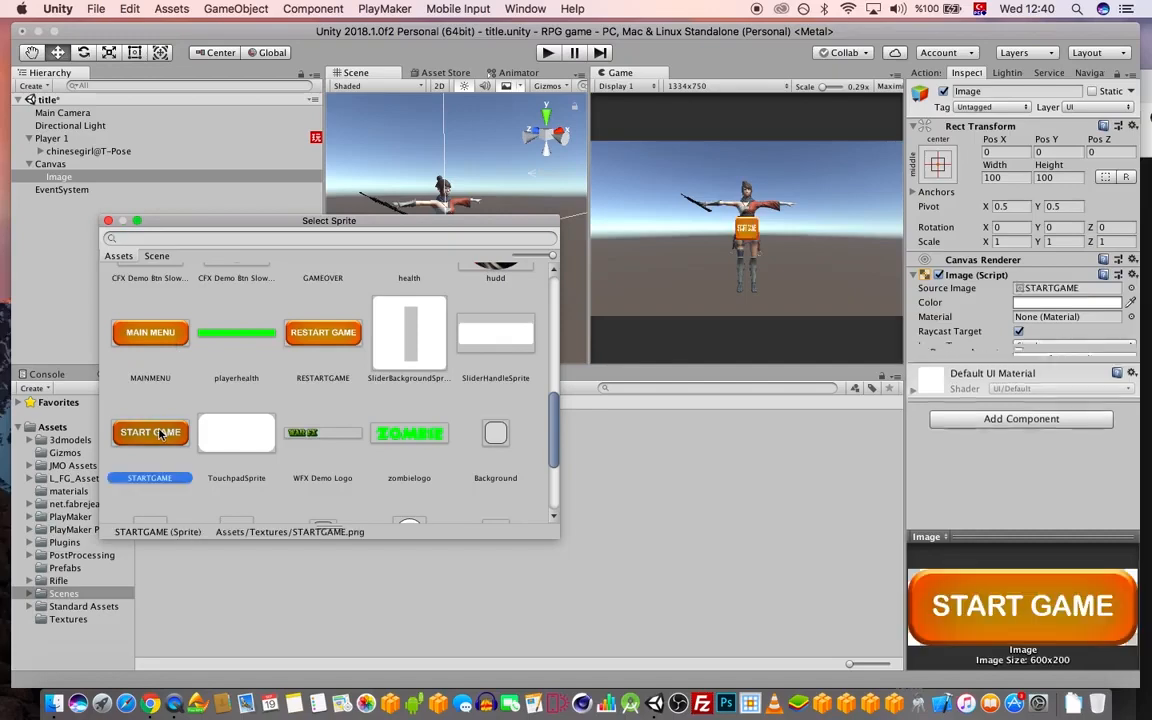
- Scale the STARTGAME image to X 4 and Y 1.5
drag(1028, 241, 795, 213)
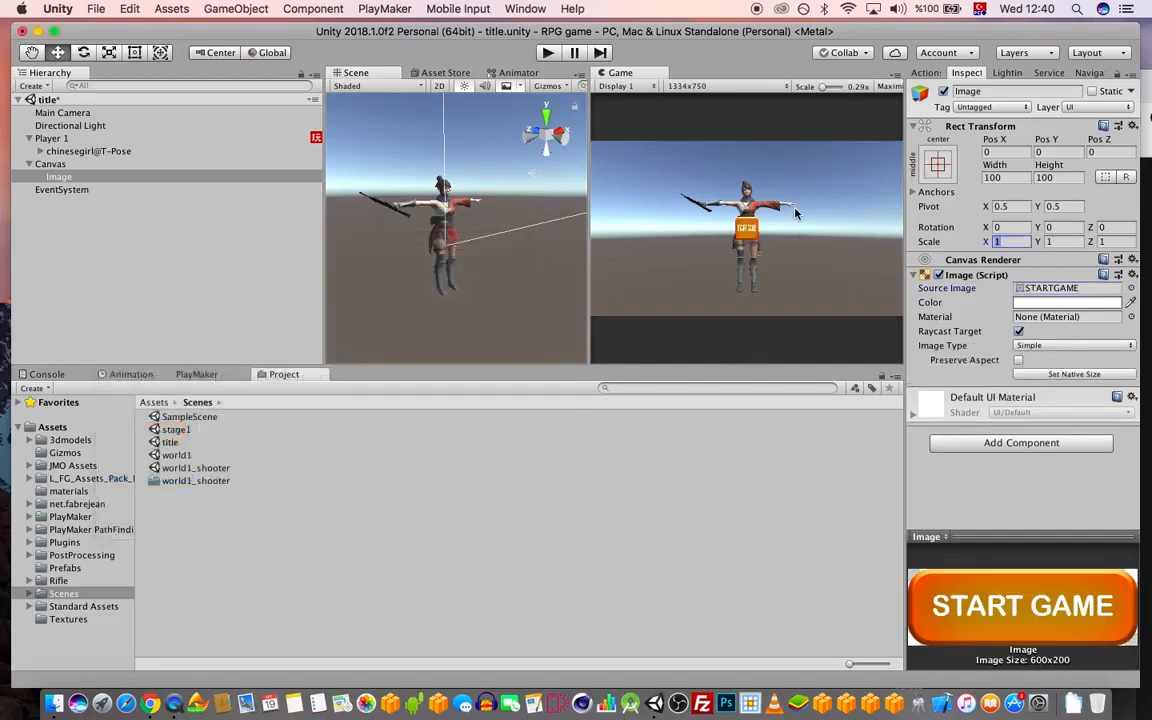
text(5)
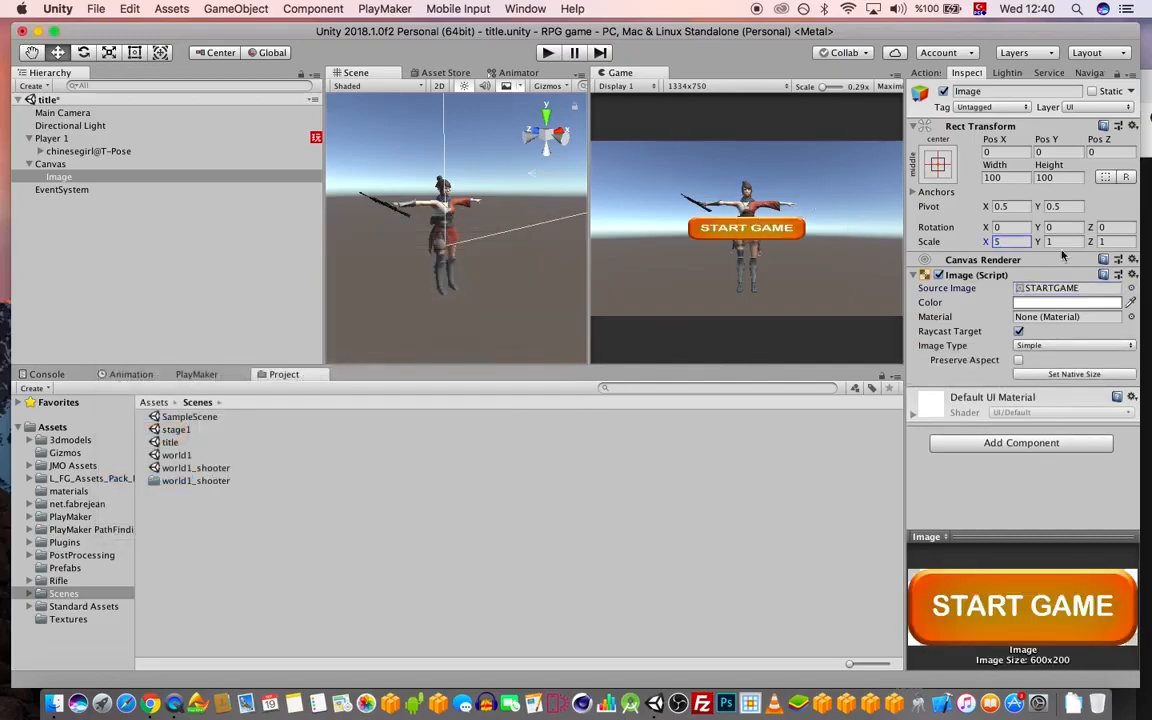
key(Tab)
text(2)
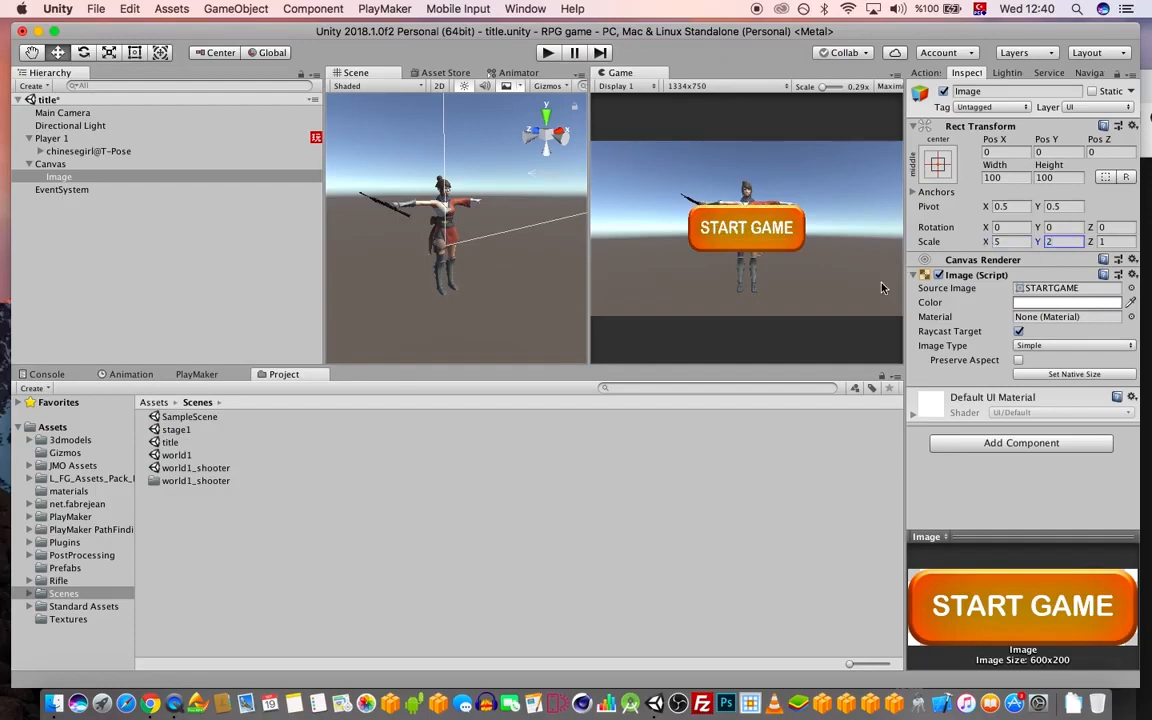
key(shift+Tab)
text(4)
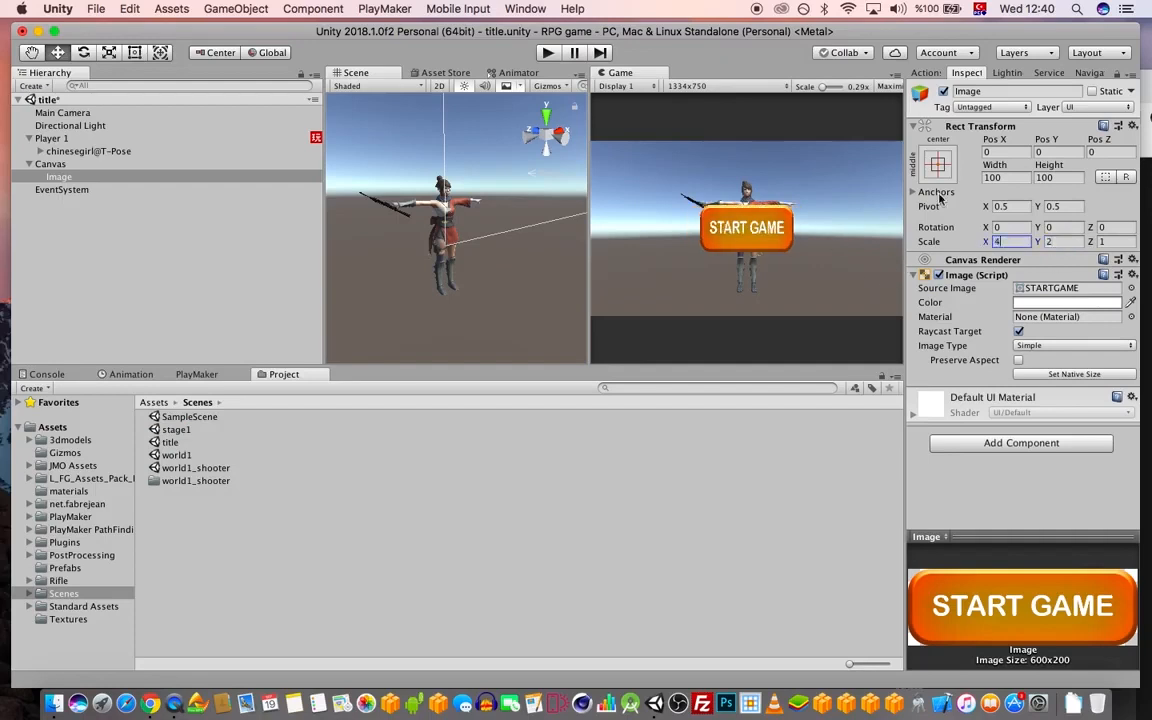
key(Tab)
text(1.5)
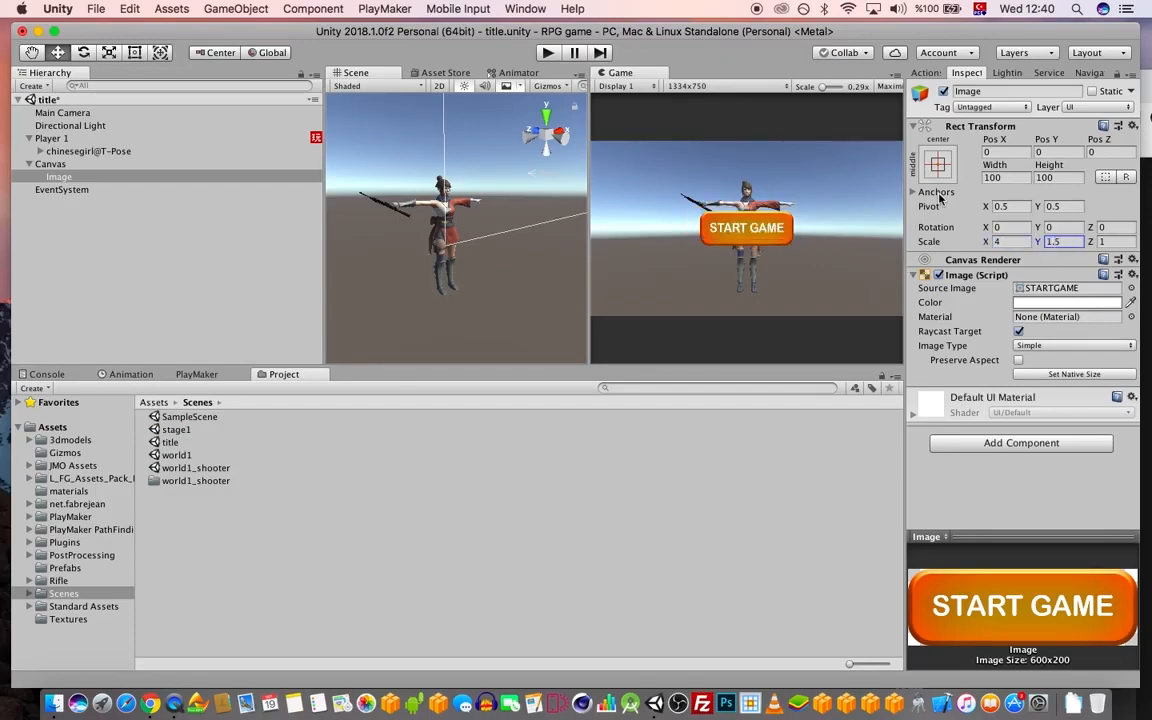
scroll(536, 173, down, 10)
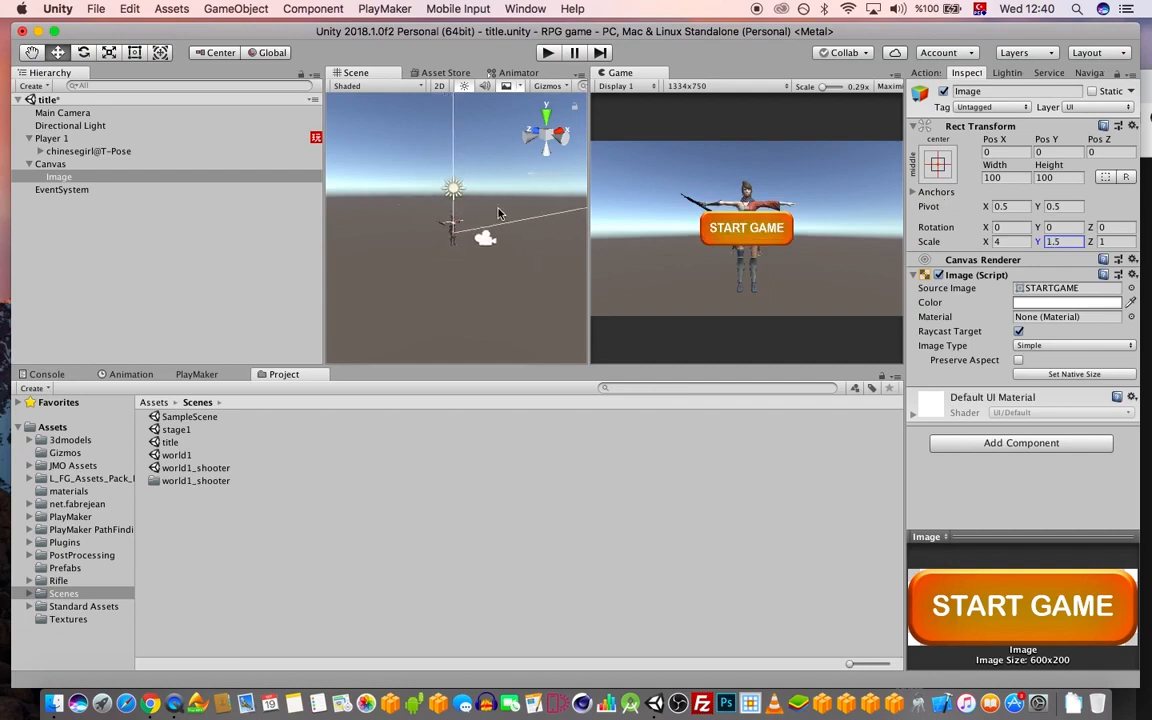
right_drag(470, 214, 566, 180)
drag(589, 280, 460, 296)
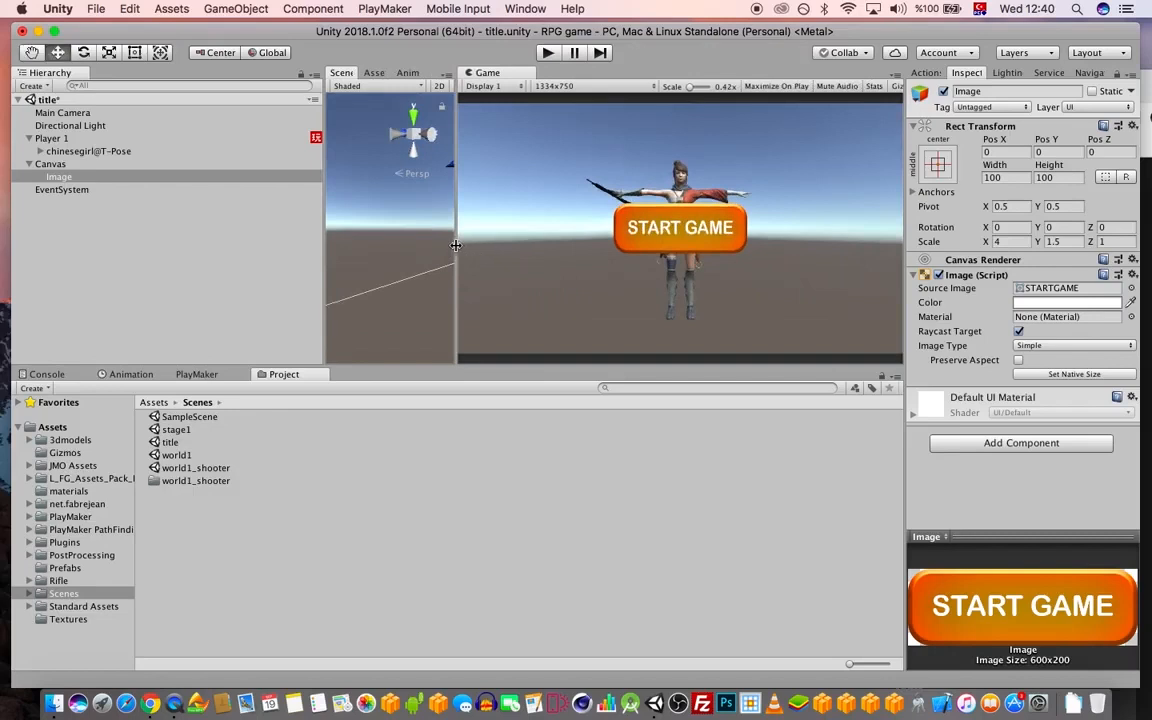
- Move the START GAME image lower, below the character, to Pos Y -218
drag(456, 250, 604, 245)
scroll(532, 256, down, 5)
alt+drag(504, 247, 402, 240)
click(941, 168)
click(954, 170)
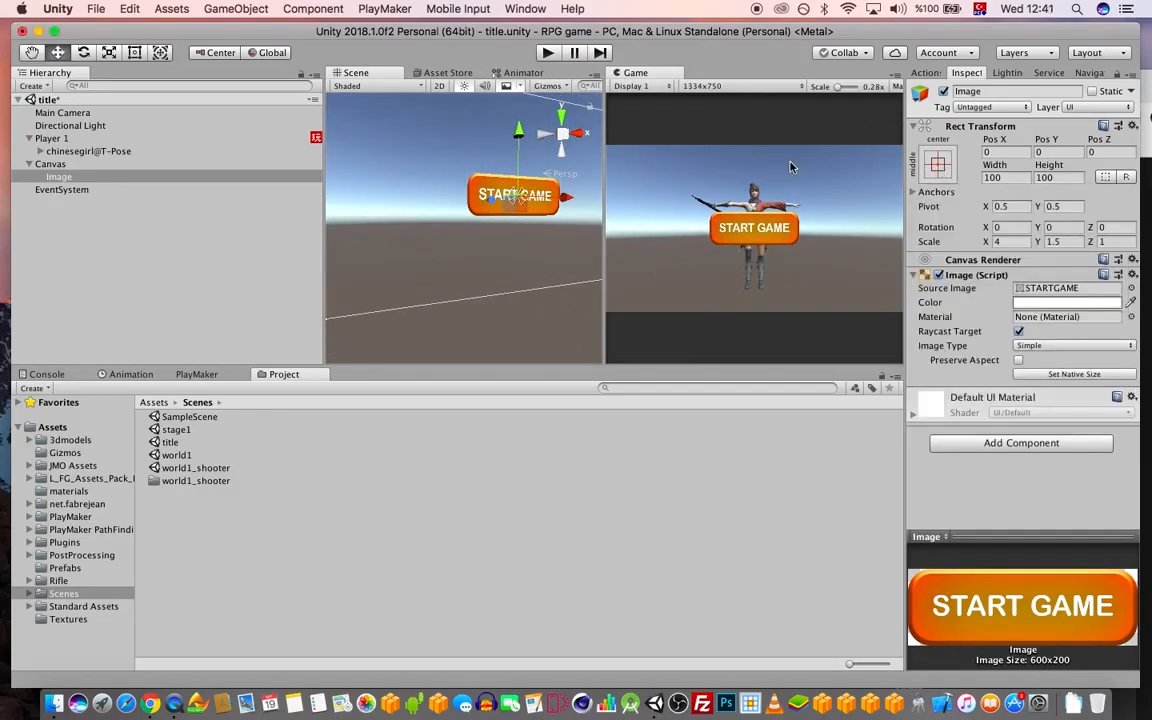
drag(518, 138, 516, 192)
- Set the Main Camera's Z position to -3 and save the scene
click(74, 140)
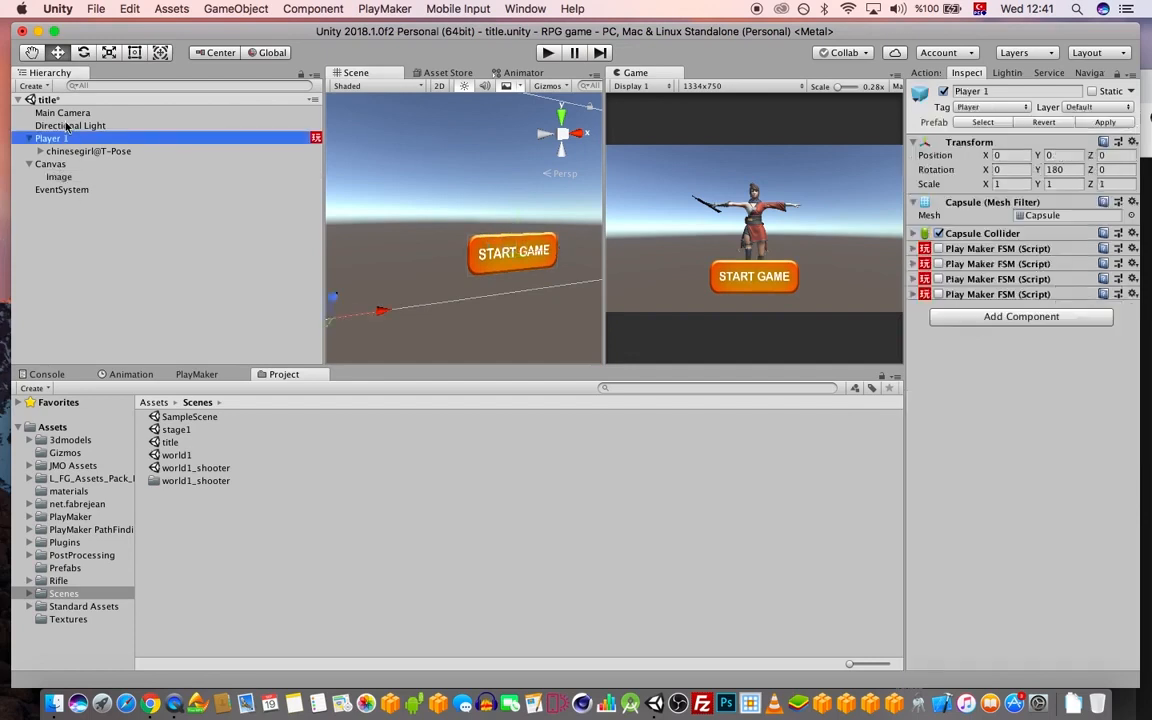
click(62, 113)
scroll(419, 313, down, 3)
alt+drag(411, 311, 507, 338)
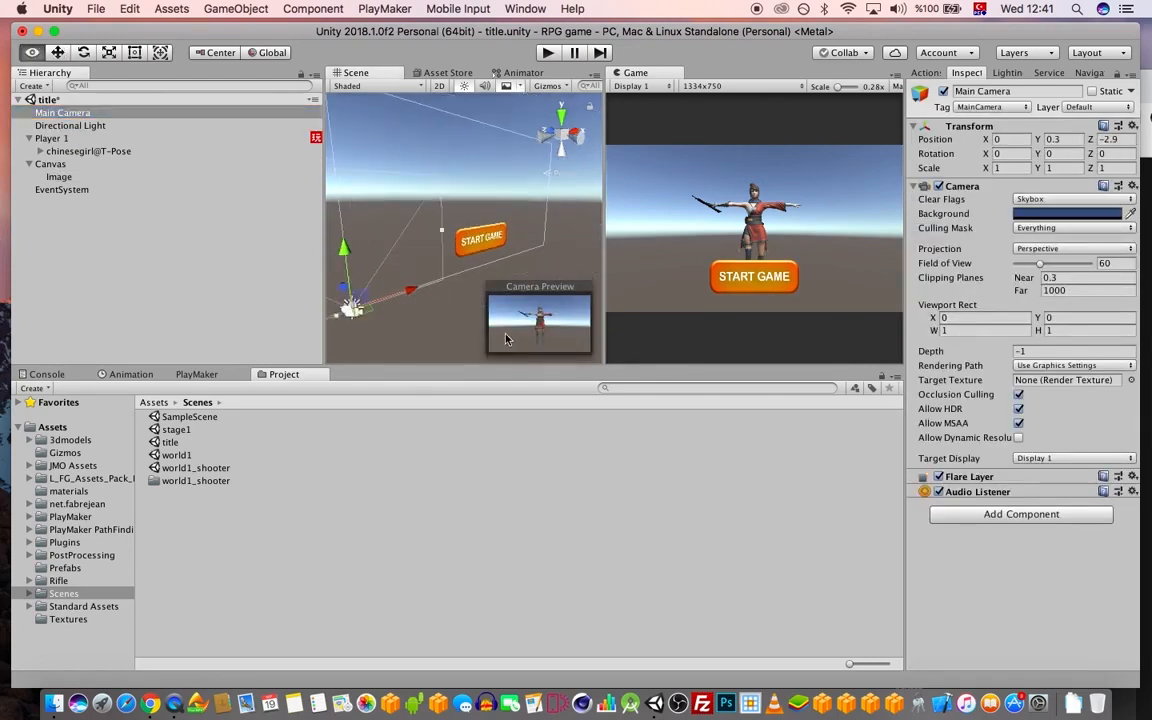
drag(347, 288, 343, 290)
key(super+z)
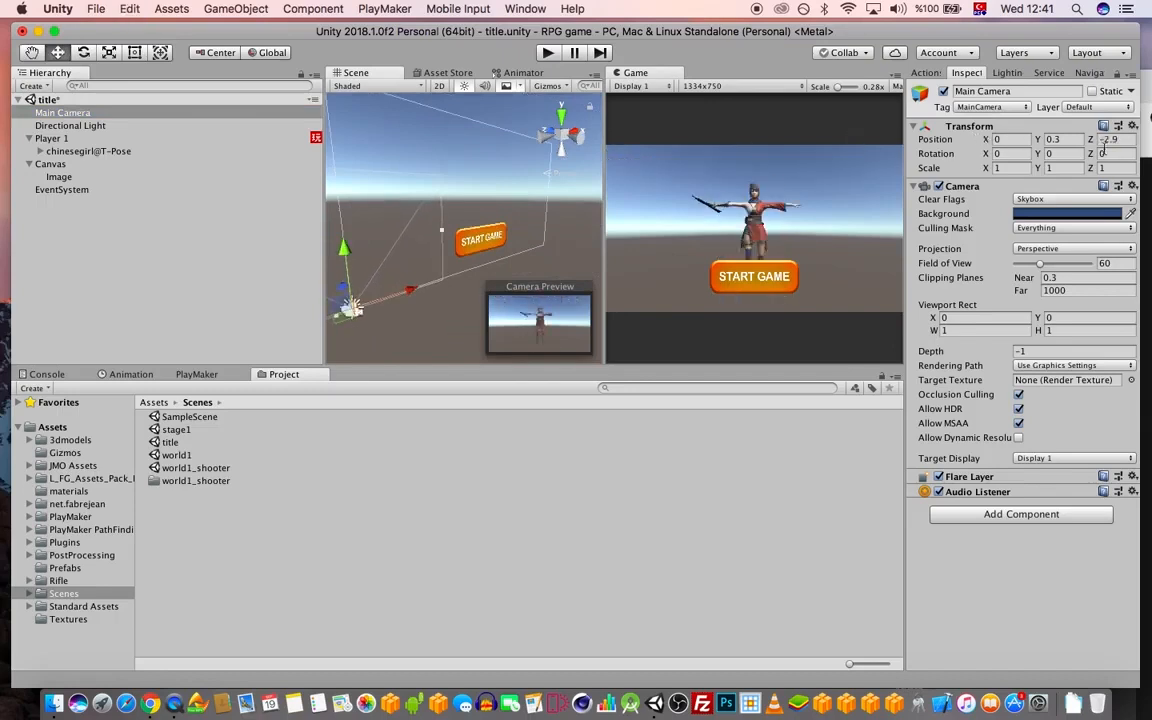
click(1124, 140)
text(-3)
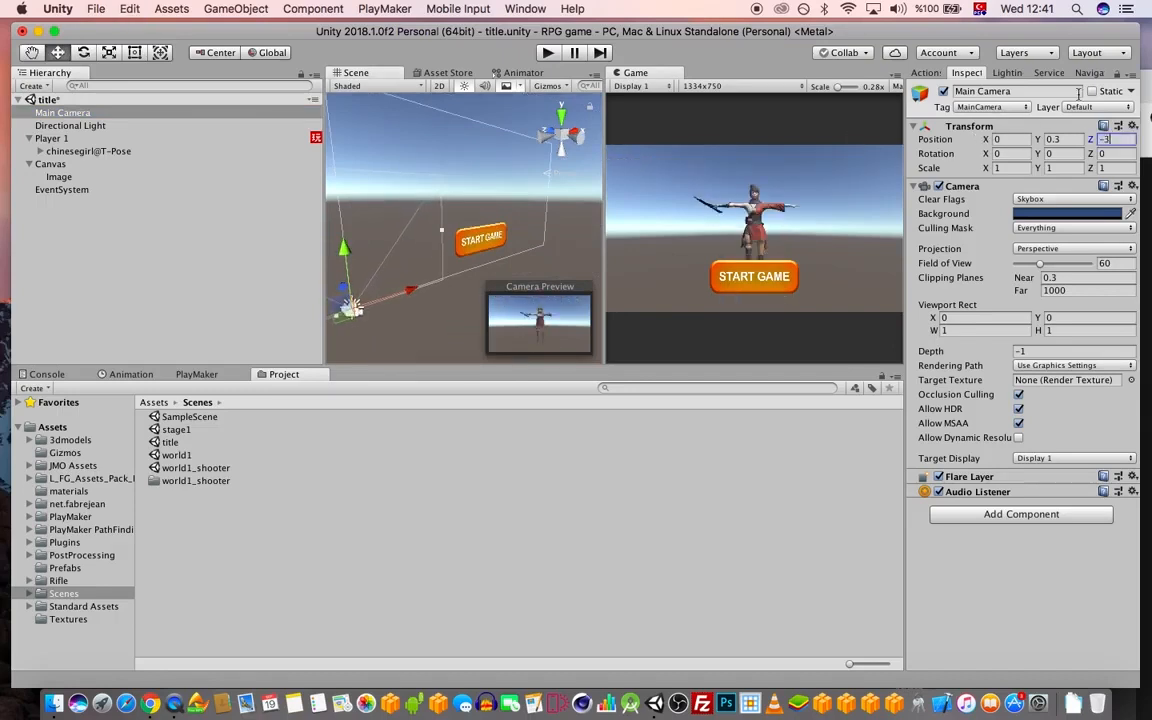
key(super+s)
- Scale the START GAME image to X 3, Y 1 and save the scene
click(63, 176)
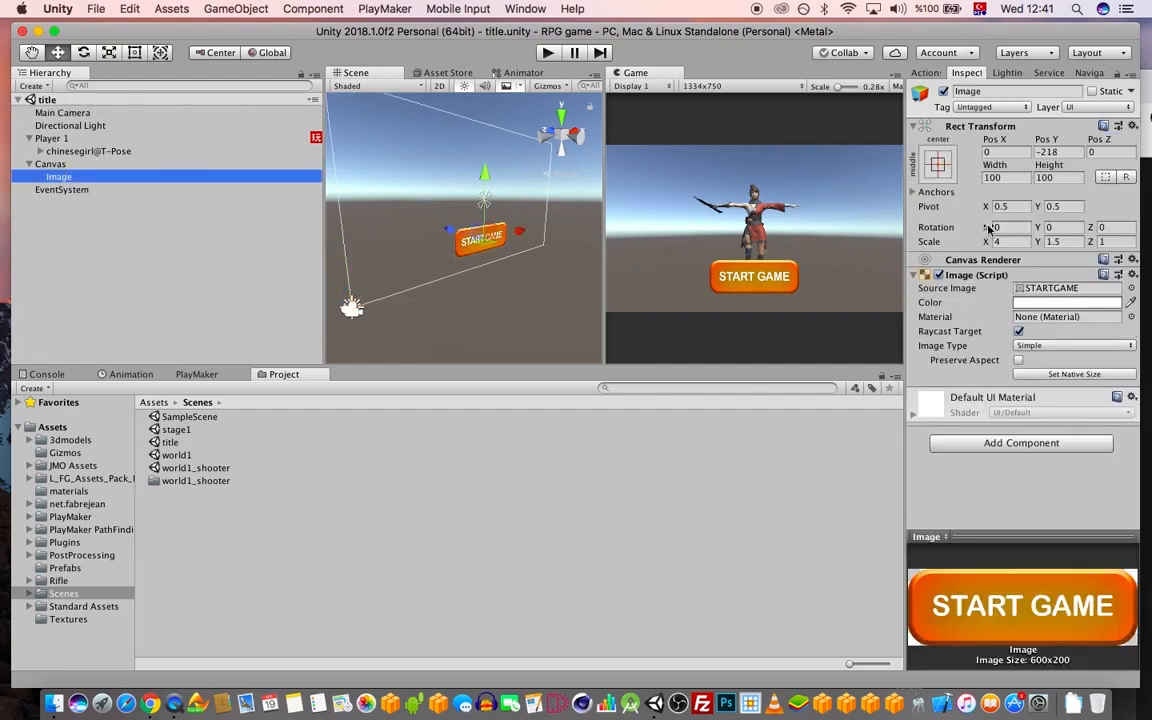
drag(1022, 242, 944, 247)
text(3)
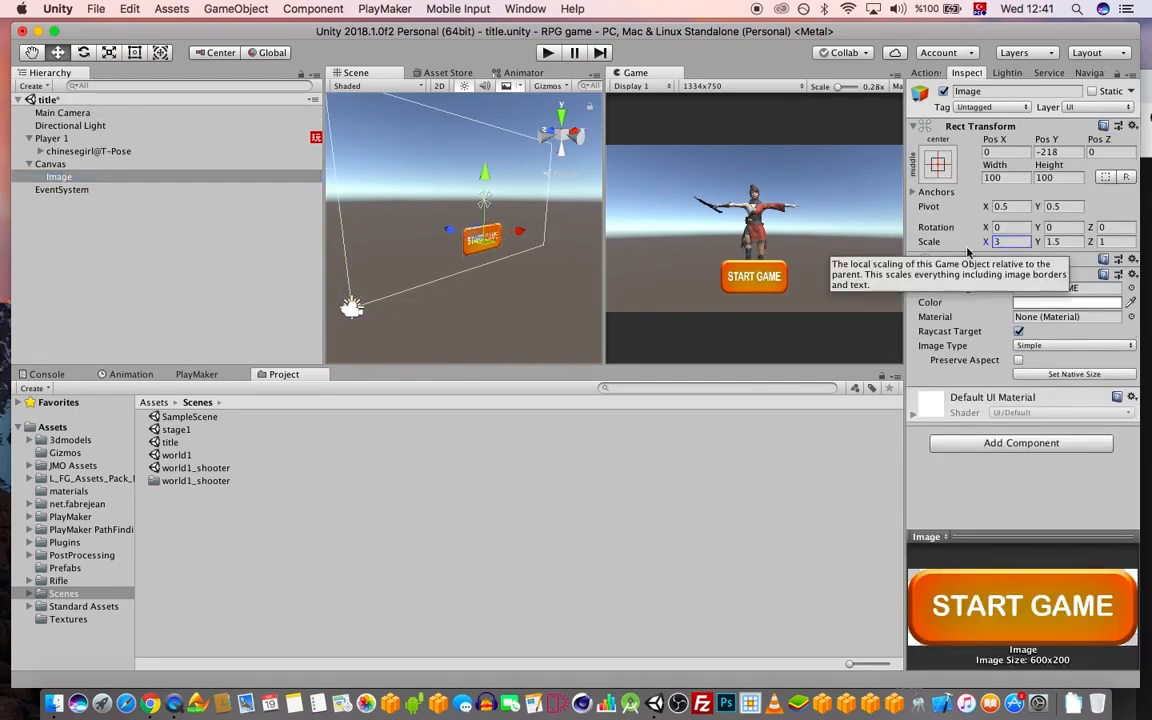
key(Tab)
text(1)
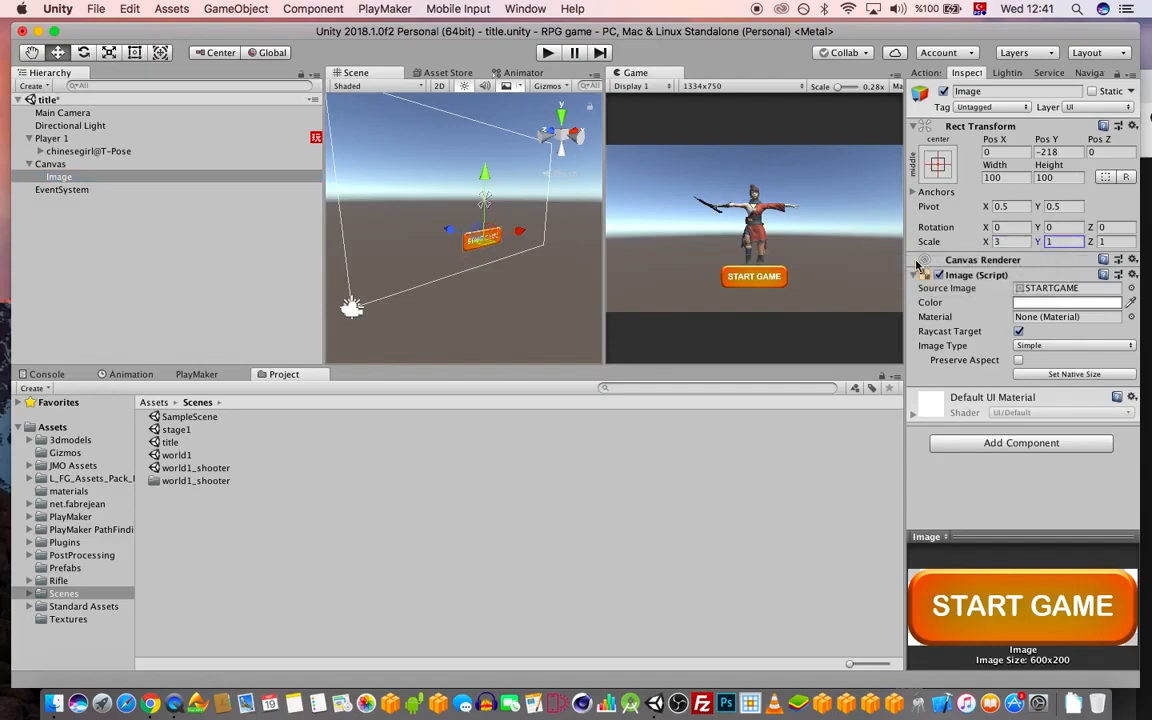
key(super+s)
- Collapse the Canvas in the Hierarchy and clear the selection
click(50, 164)
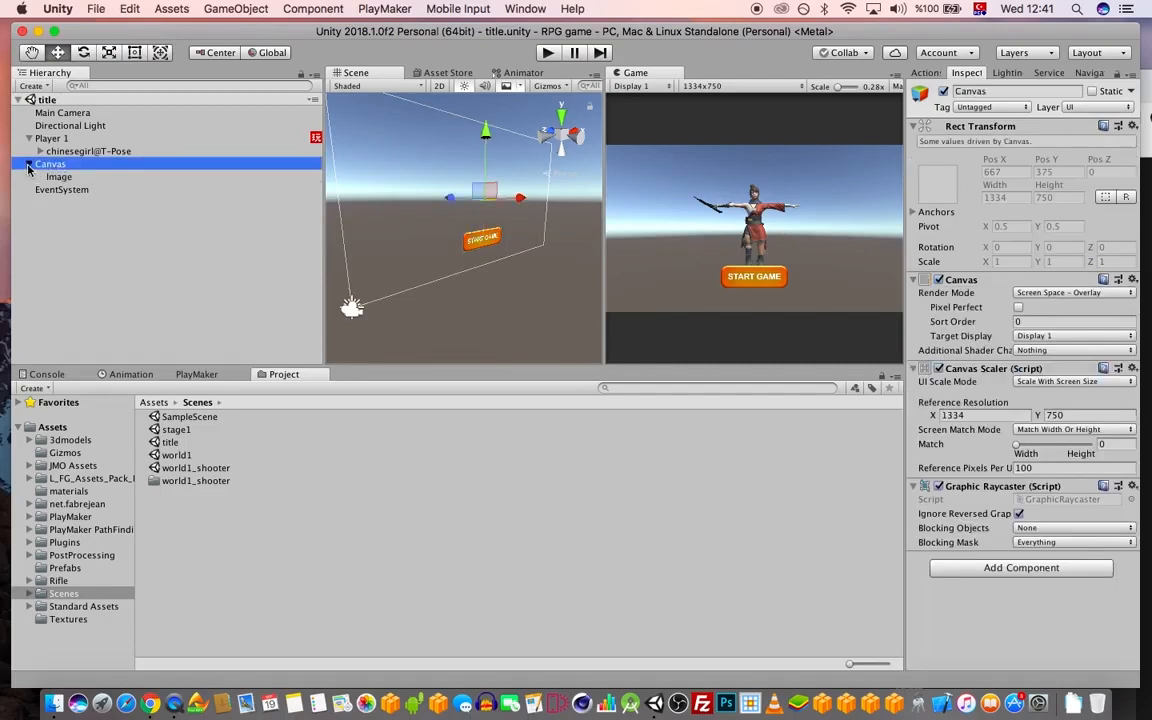
click(29, 164)
click(46, 232)
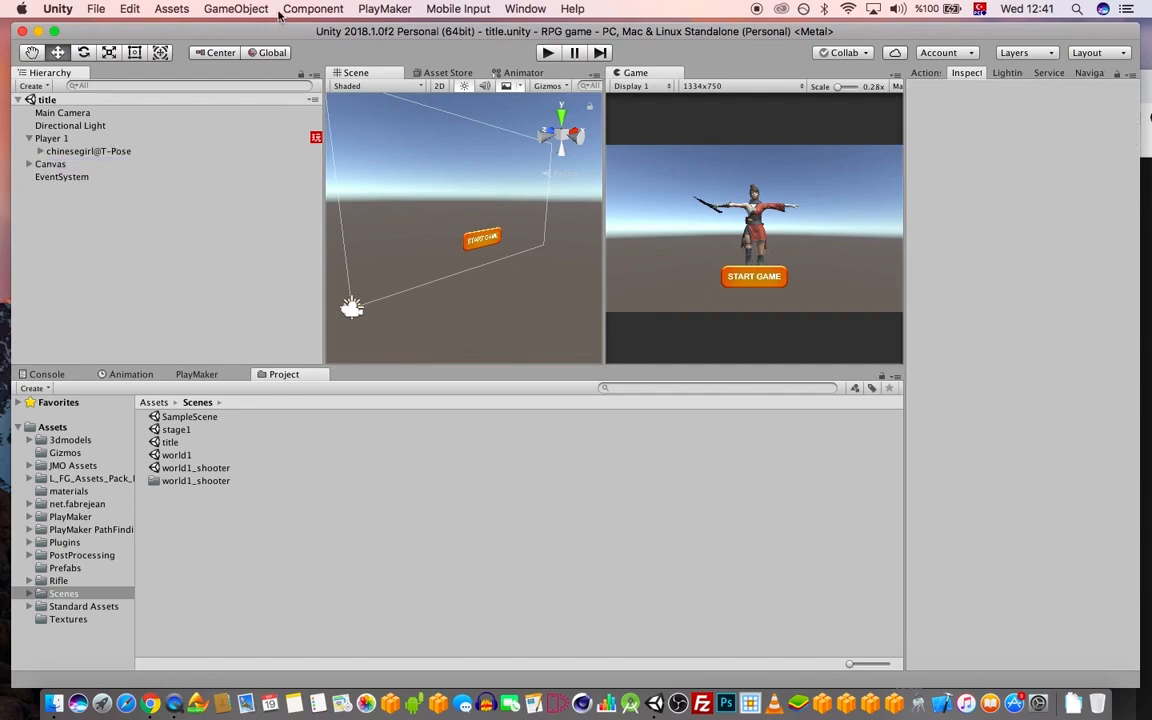
- Add a Plane and scale it to 5 on X, Y and Z
click(236, 9)
mouse_move(280, 58)
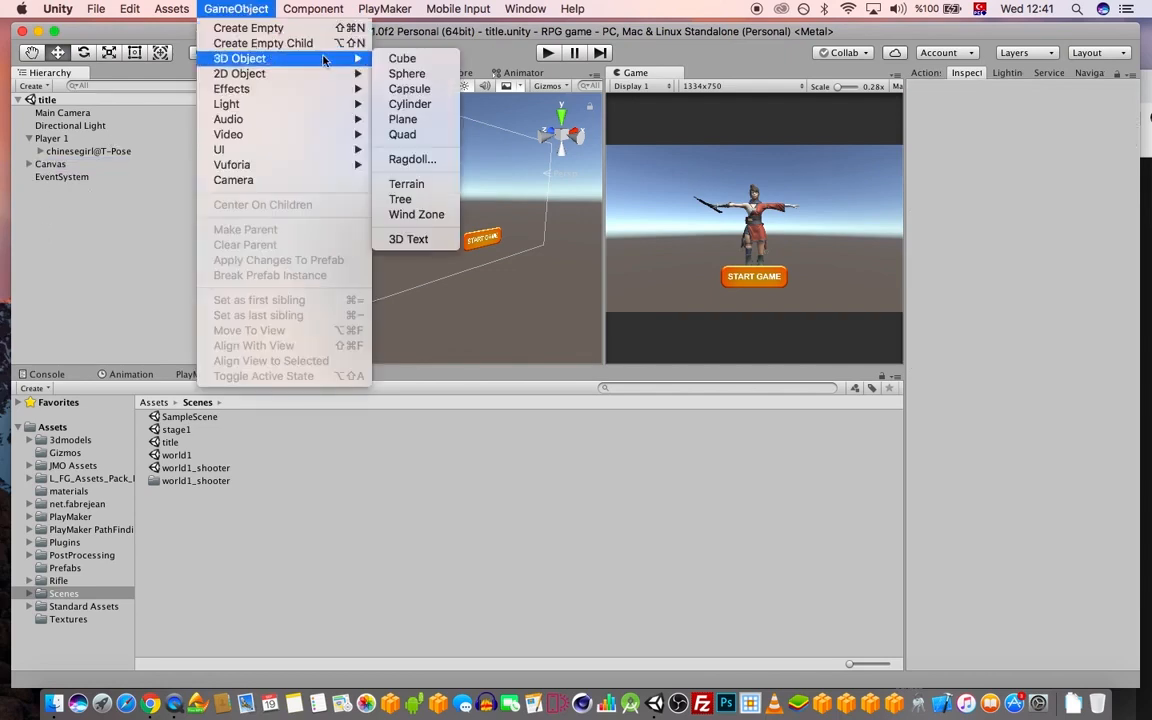
click(430, 120)
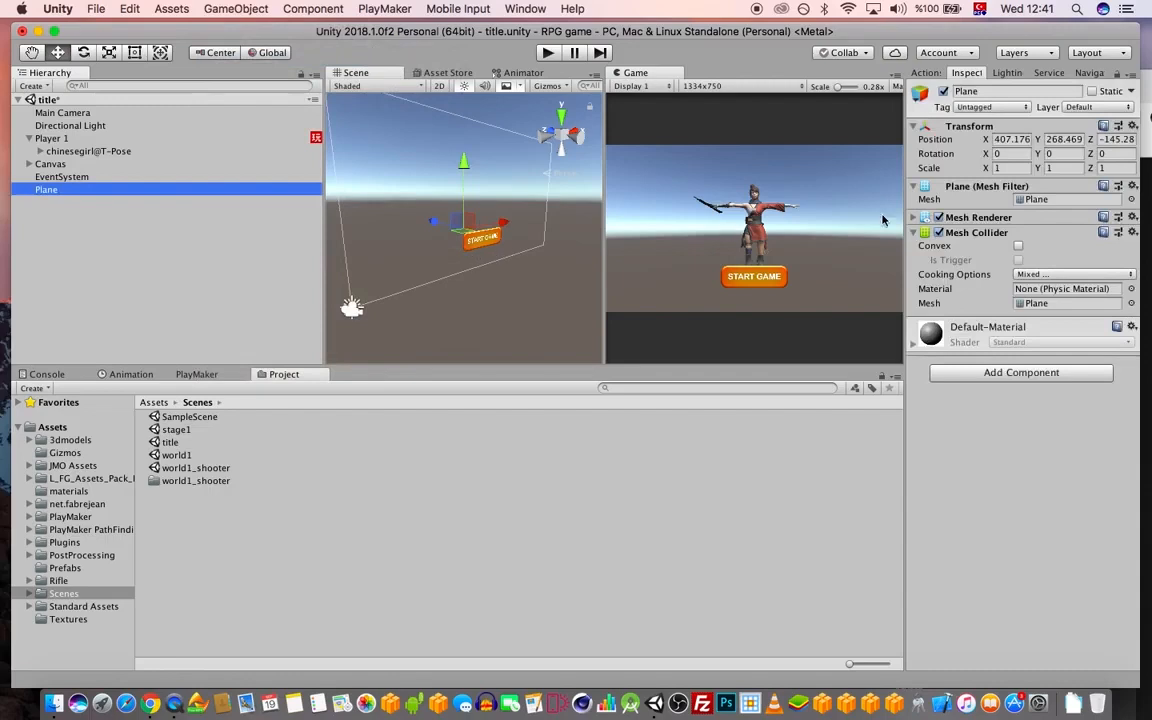
drag(1027, 169, 760, 170)
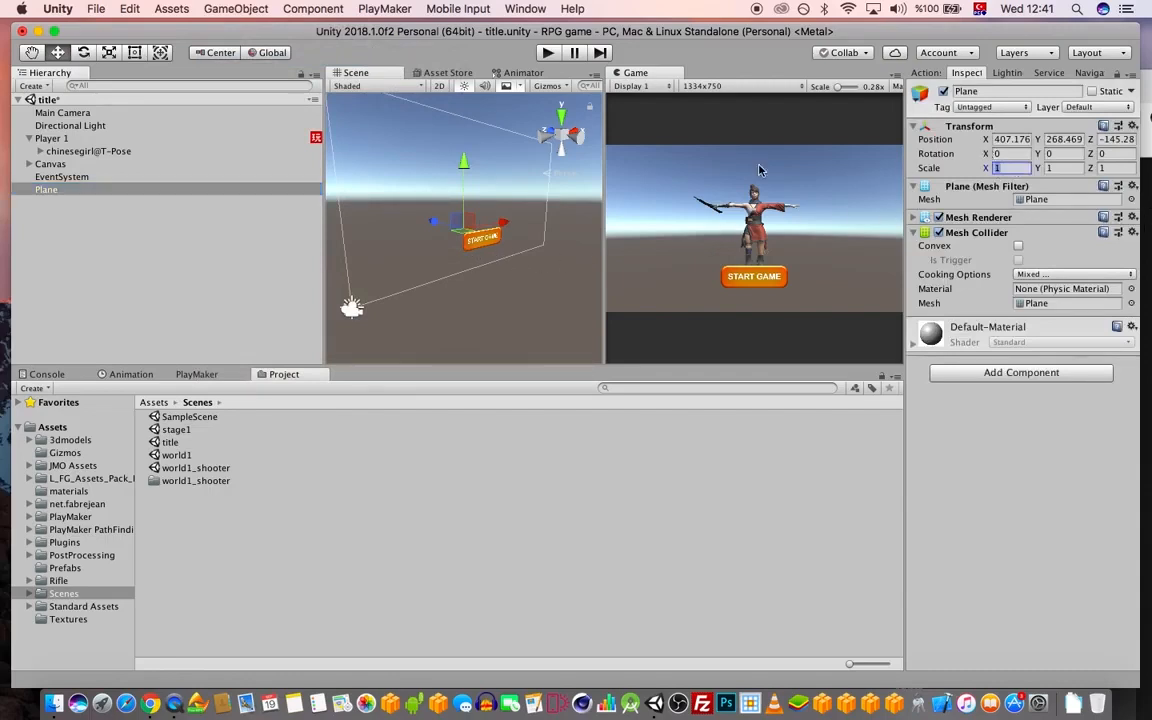
text(5)
key(Tab)
text(5)
key(Tab)
text(5)
- Set the plane's position to 0, 0, 0
scroll(490, 240, up, 5)
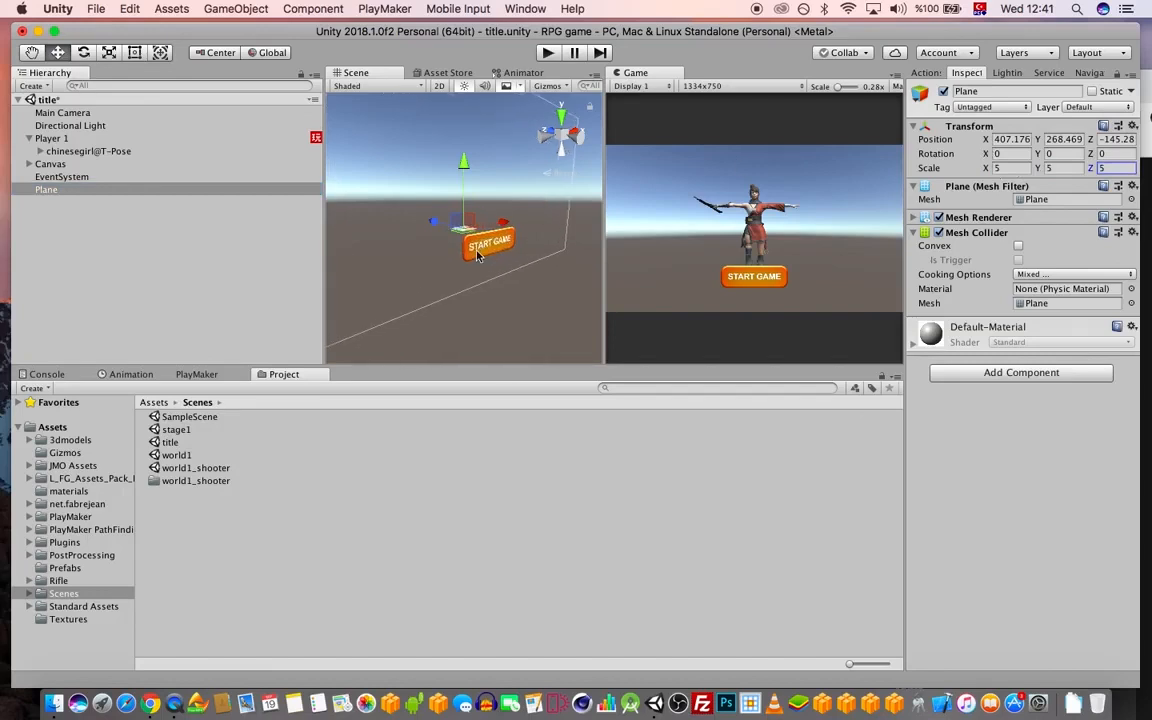
click(1003, 141)
text(0)
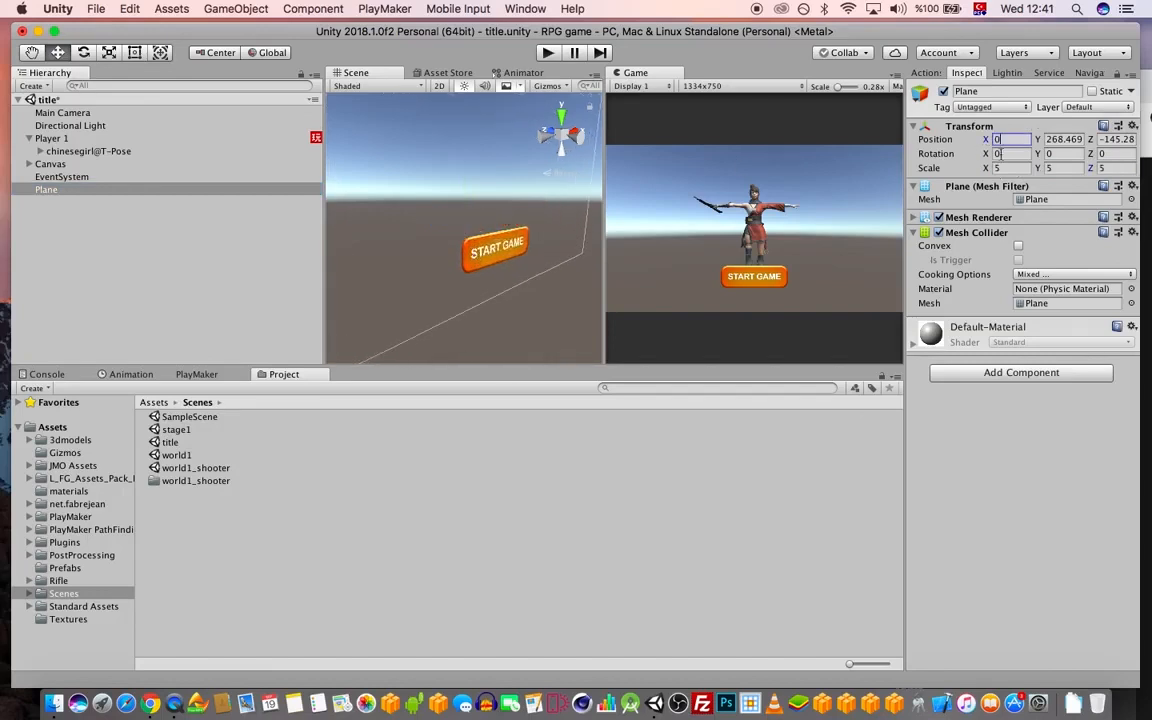
key(Tab)
text(0)
key(Tab)
text(0)
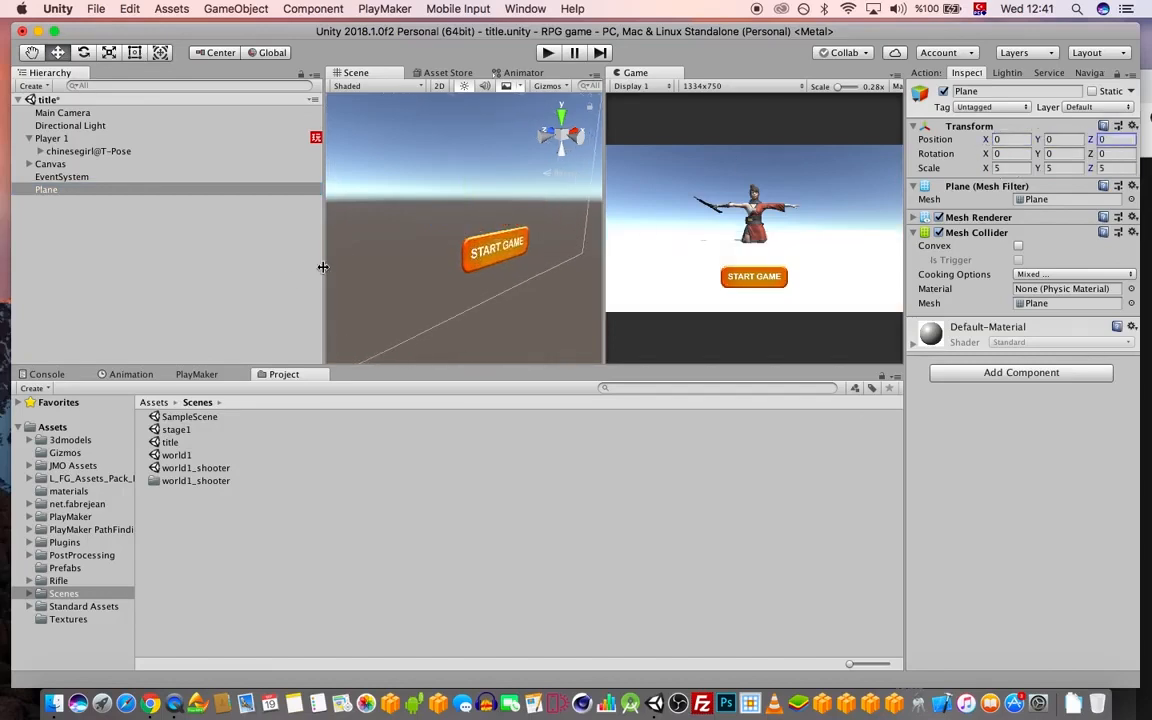
- Rotate the plane to X -90 and push it back behind the character to Z 1.3
scroll(496, 255, down, 10)
middle_drag(445, 260, 527, 252)
scroll(447, 229, up, 5)
scroll(463, 282, up, 8)
drag(984, 154, 893, 193)
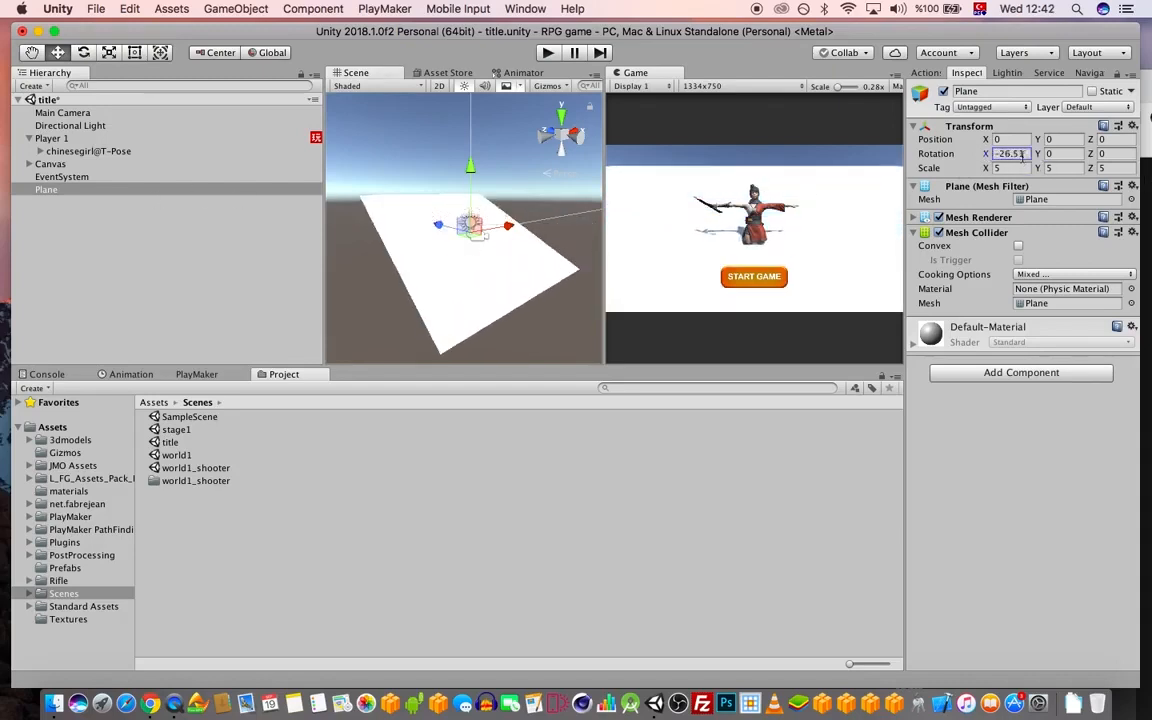
text(-90)
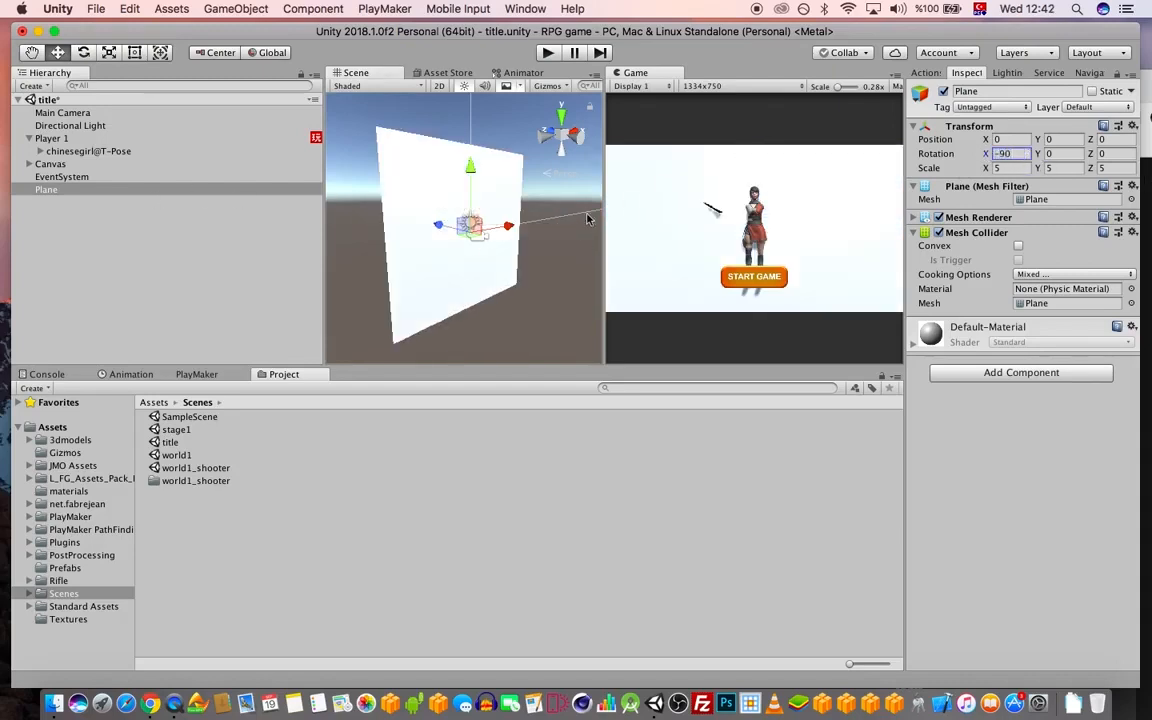
mouse_move(438, 224)
mouse_down()
mouse_move(424, 228)
mouse_move(438, 226)
mouse_up()
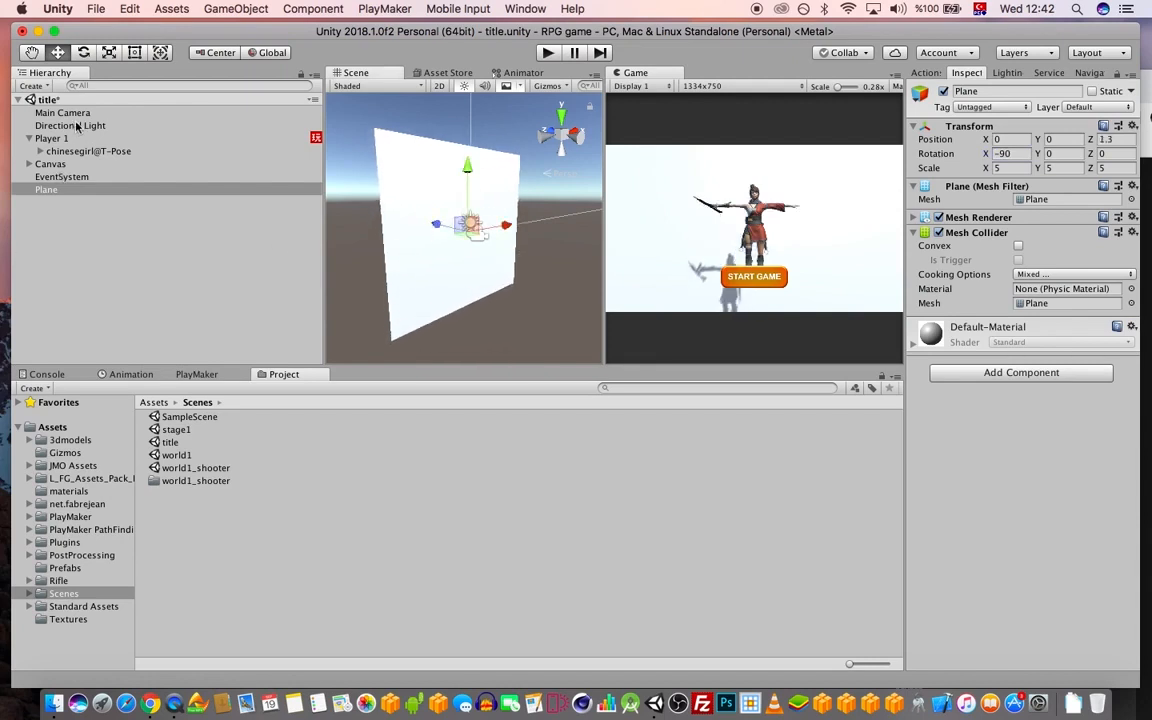
- Switch off the Directional Light, then select the Plane and open the materials folder
click(77, 126)
click(938, 187)
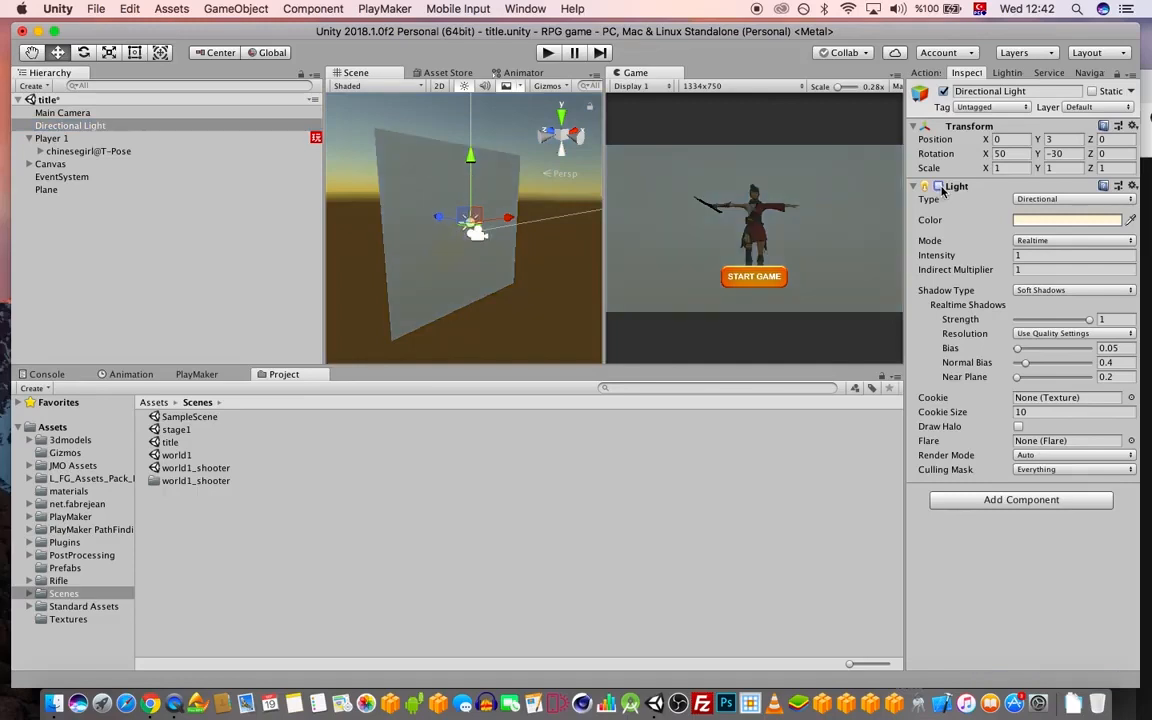
click(938, 187)
click(938, 187)
click(84, 138)
click(85, 127)
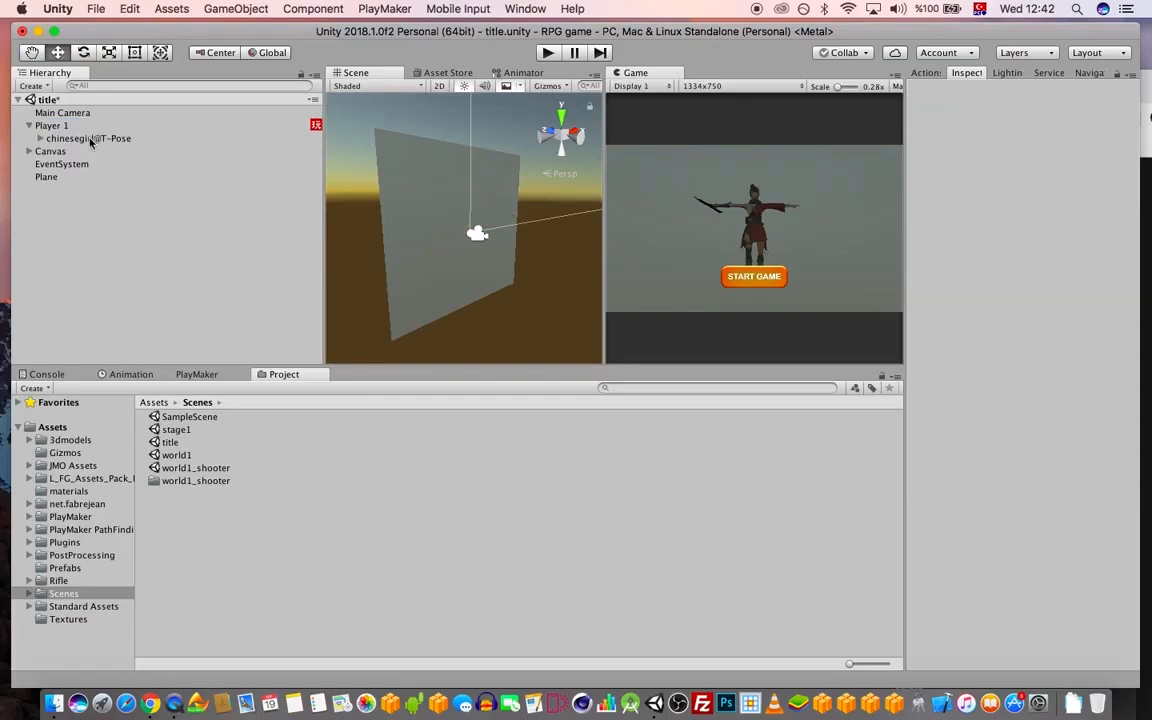
click(50, 176)
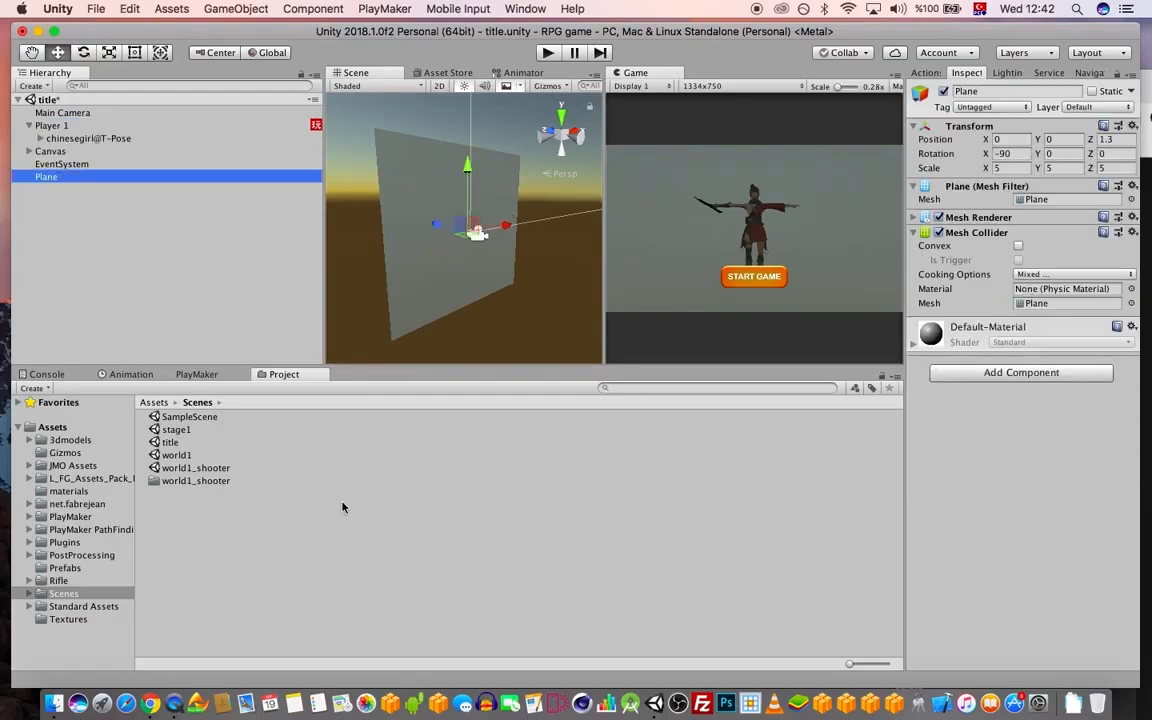
click(68, 491)
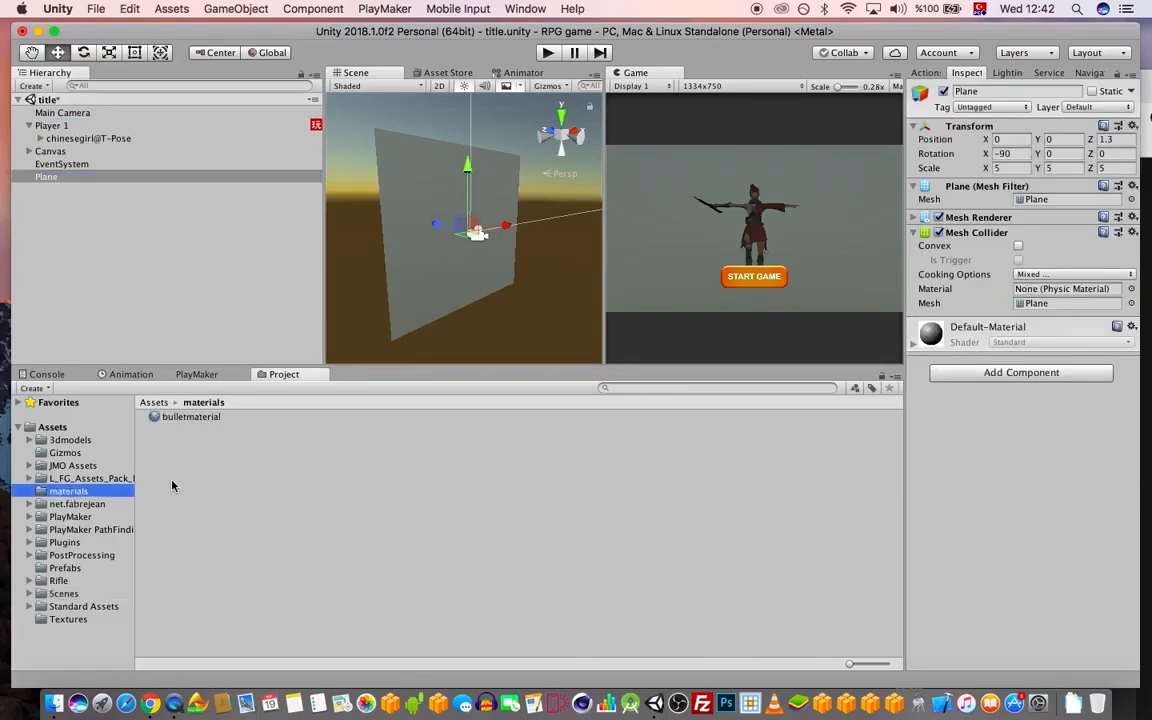
- Create a new material named bg in the materials folder
right_click(170, 432)
mouse_move(300, 488)
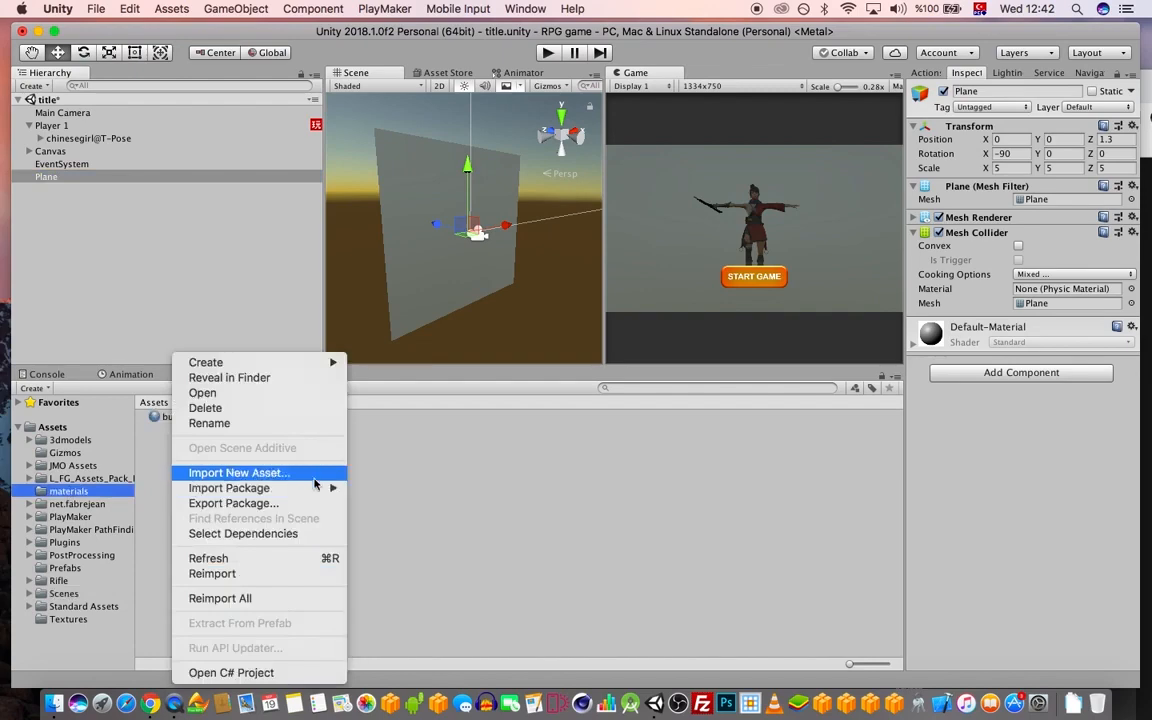
mouse_move(314, 362)
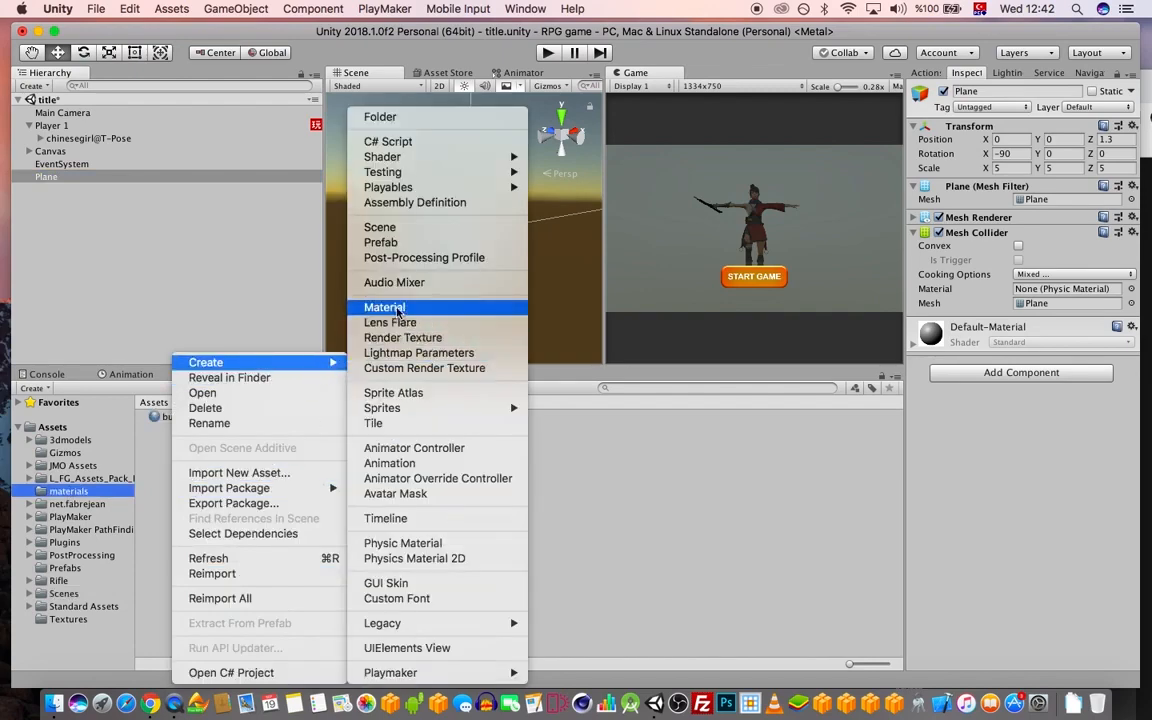
click(384, 307)
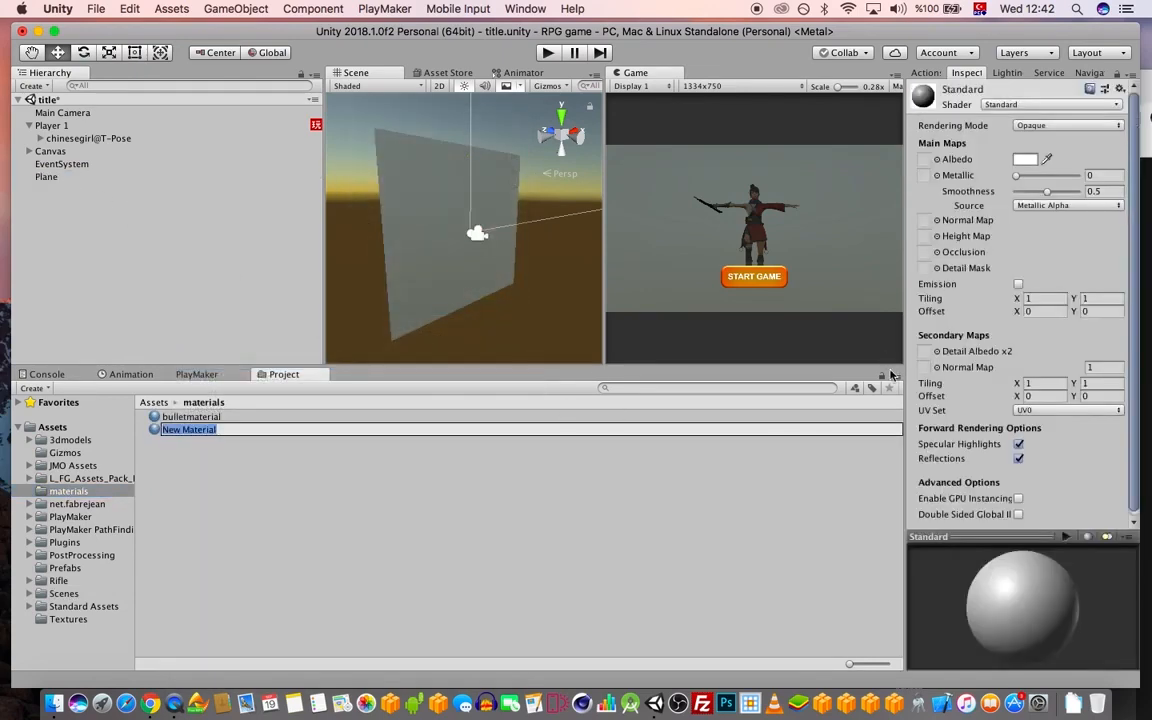
text(bg)
key(Return)
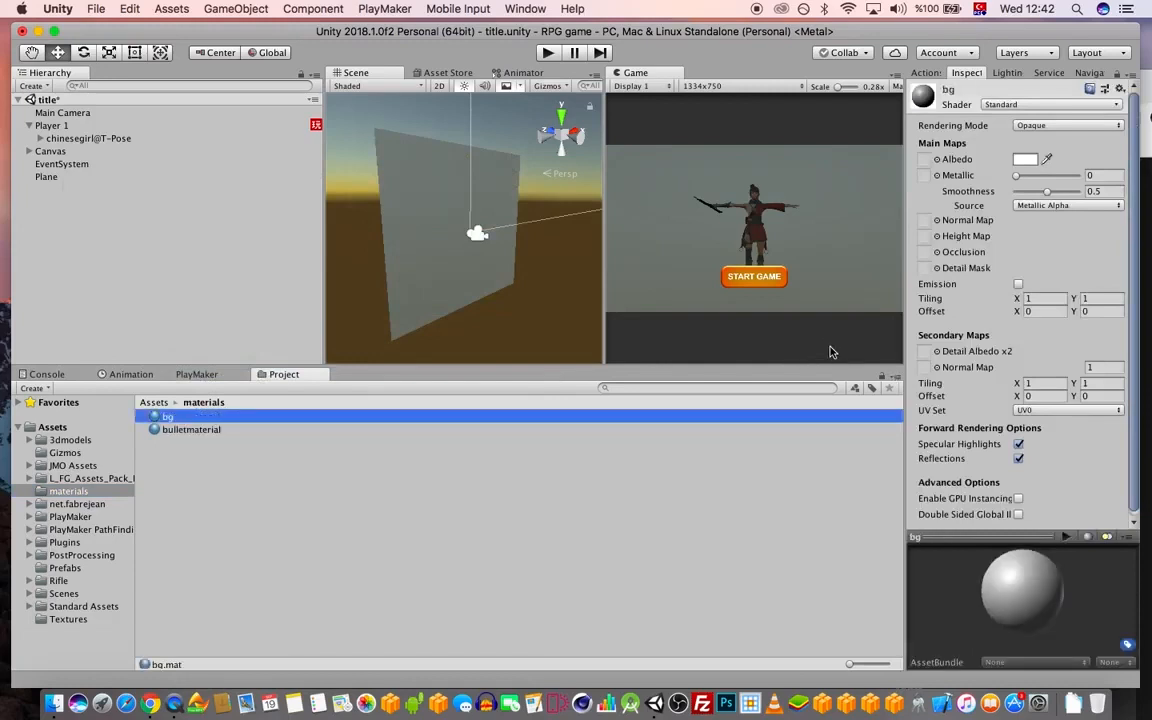
- Make bg's Albedo black and apply it to the backdrop plane
click(1031, 163)
drag(857, 382, 828, 420)
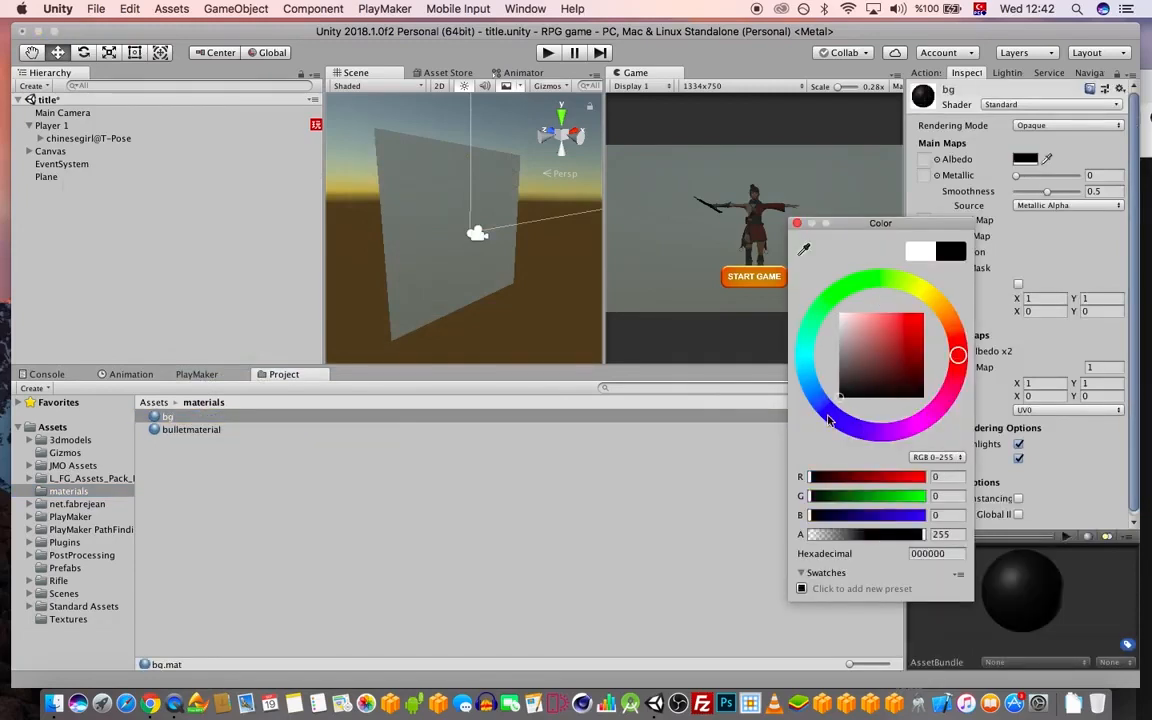
click(797, 224)
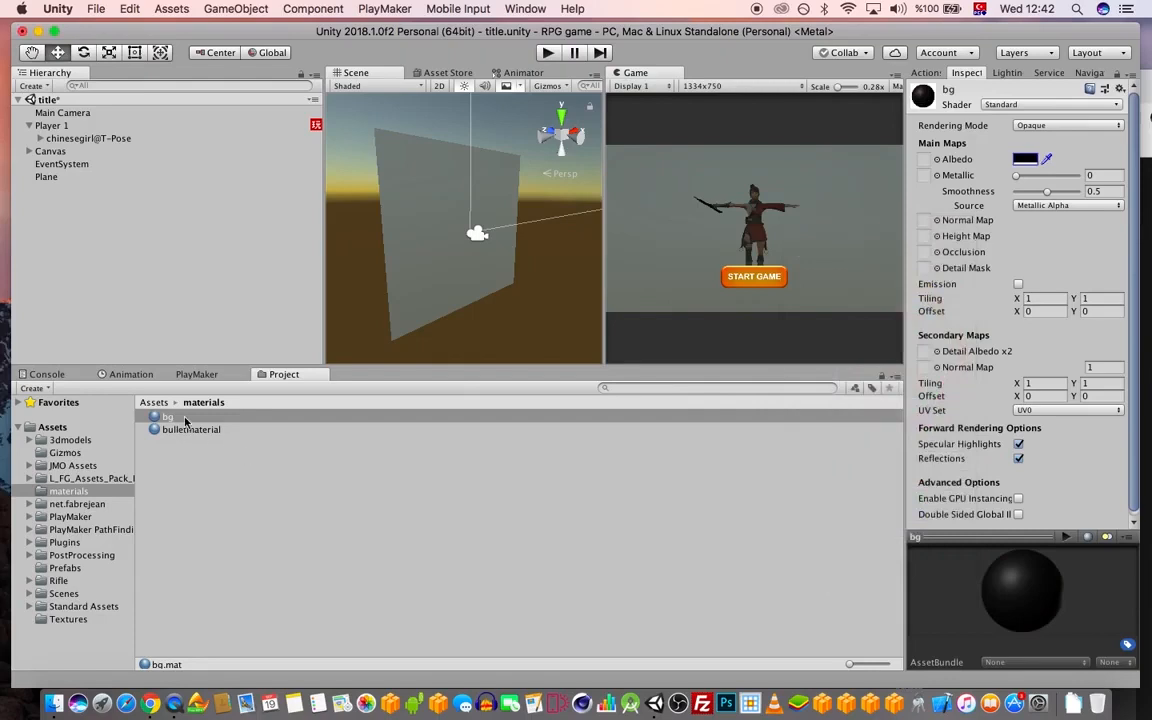
drag(185, 421, 463, 263)
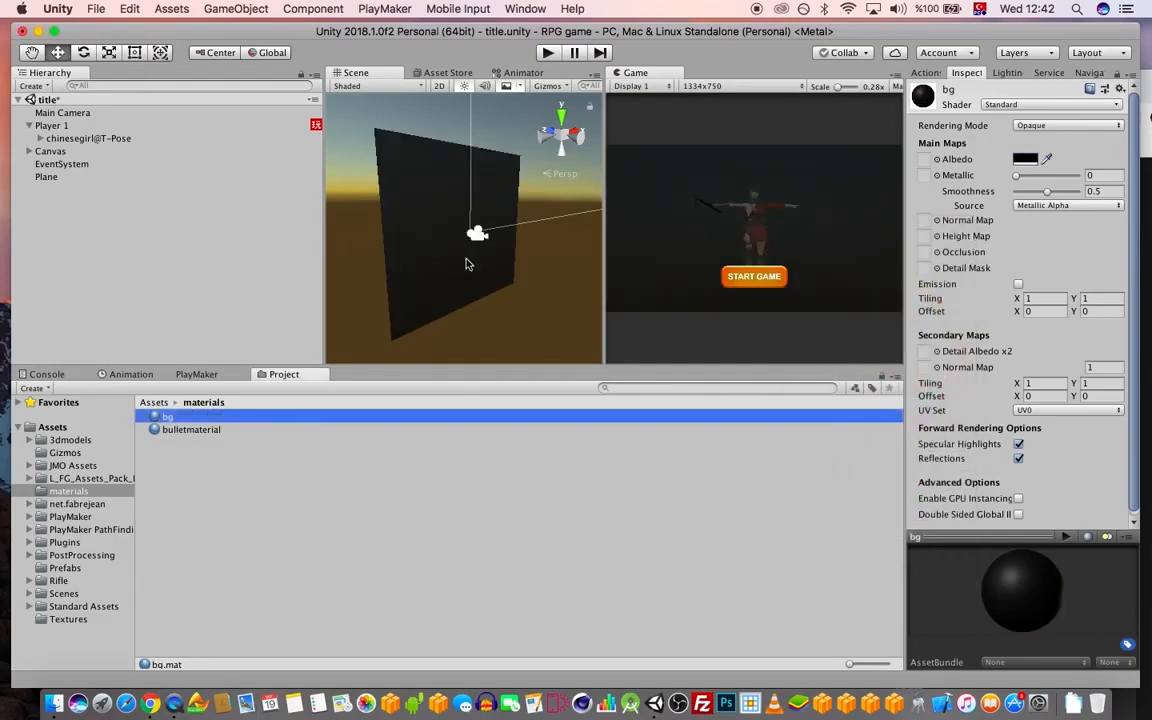
- Turn off bg's Specular Highlights and Reflections, then save the scene
click(1019, 445)
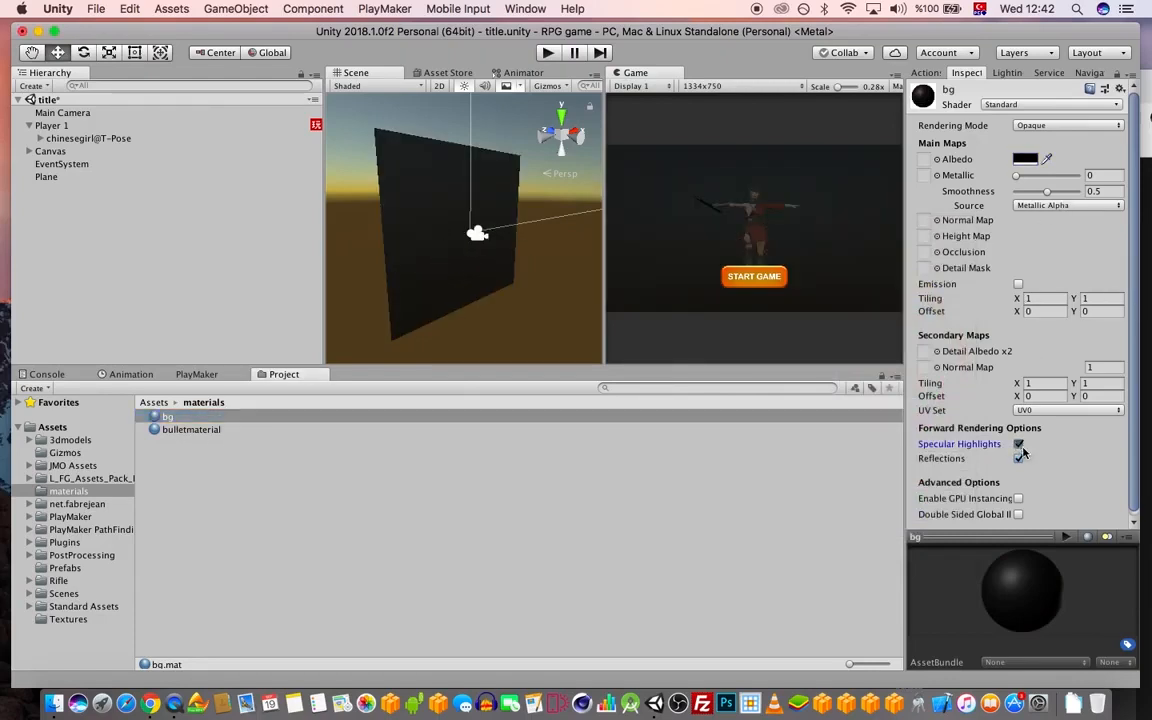
click(1019, 459)
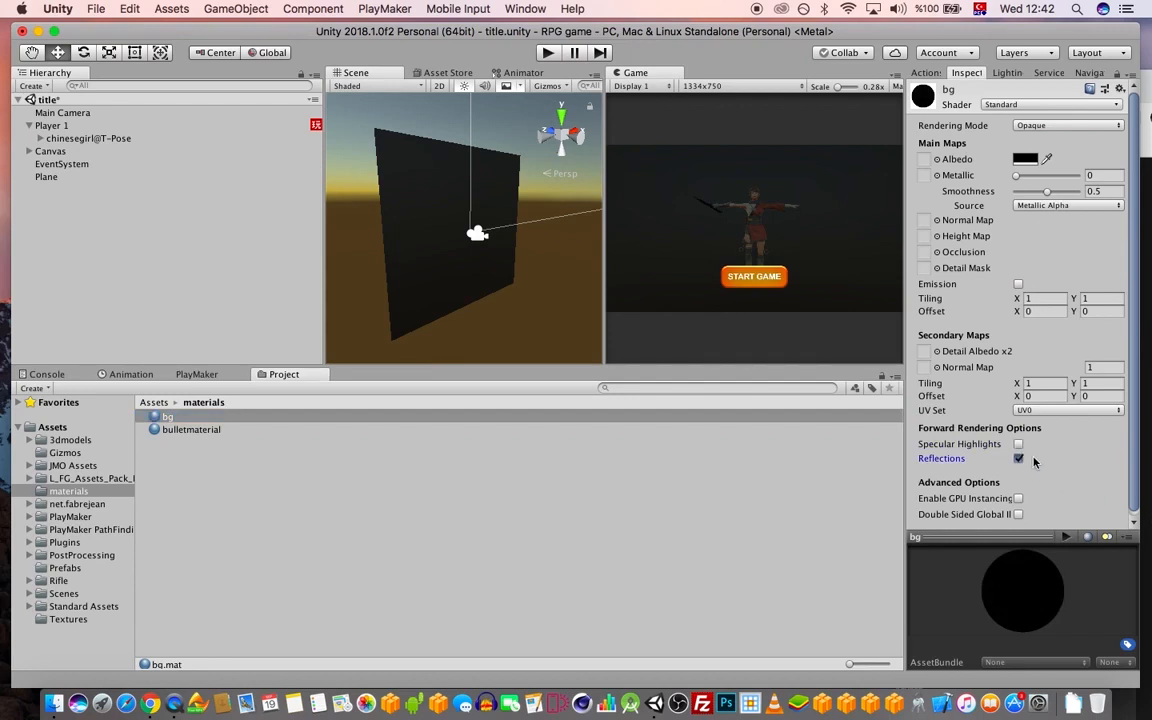
click(1019, 459)
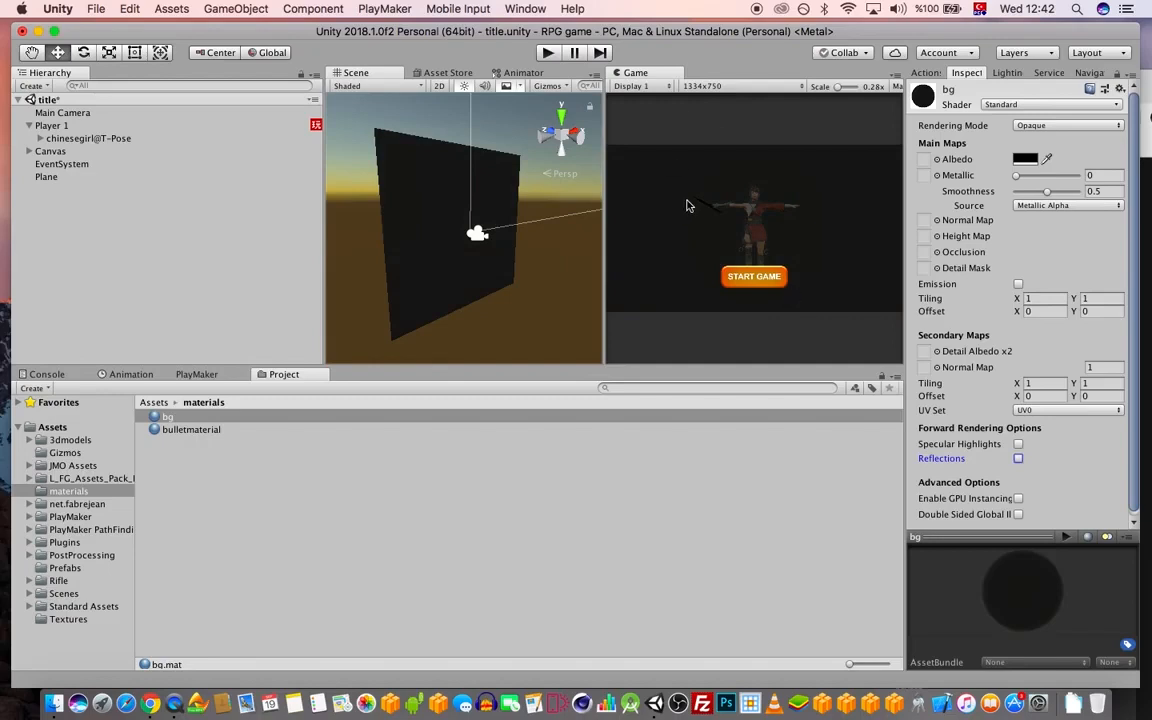
key(super+s)
- Add an Area Light, then delete it again
click(226, 9)
mouse_move(332, 75)
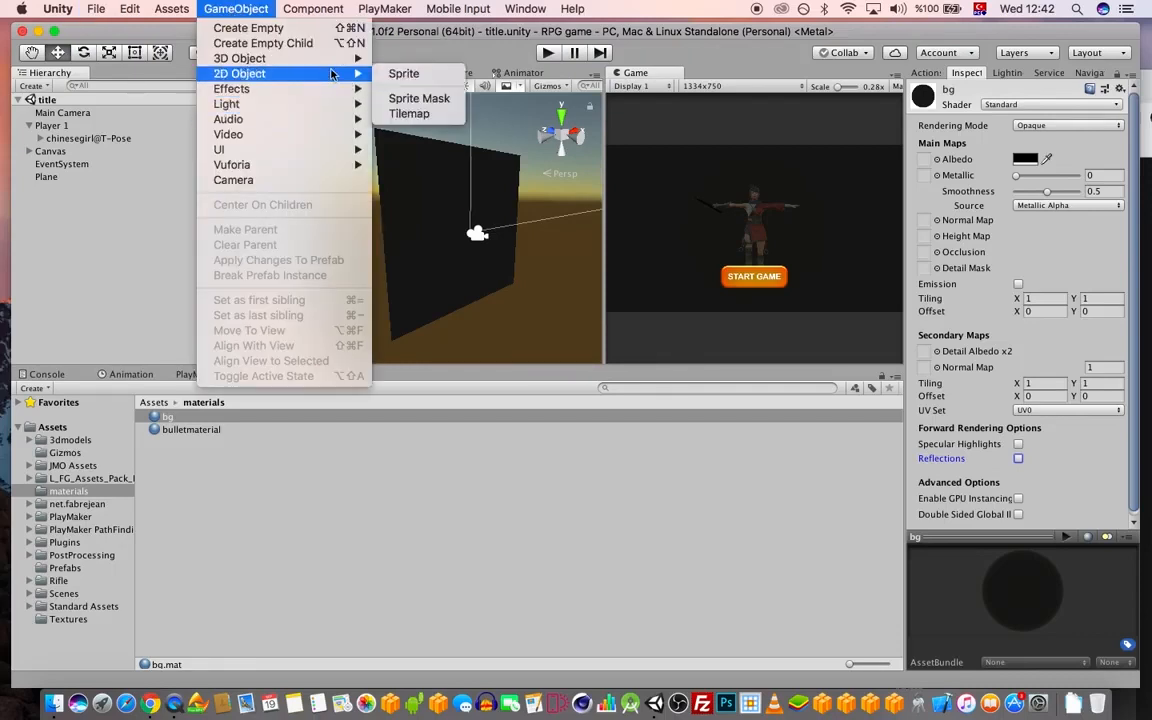
mouse_move(305, 104)
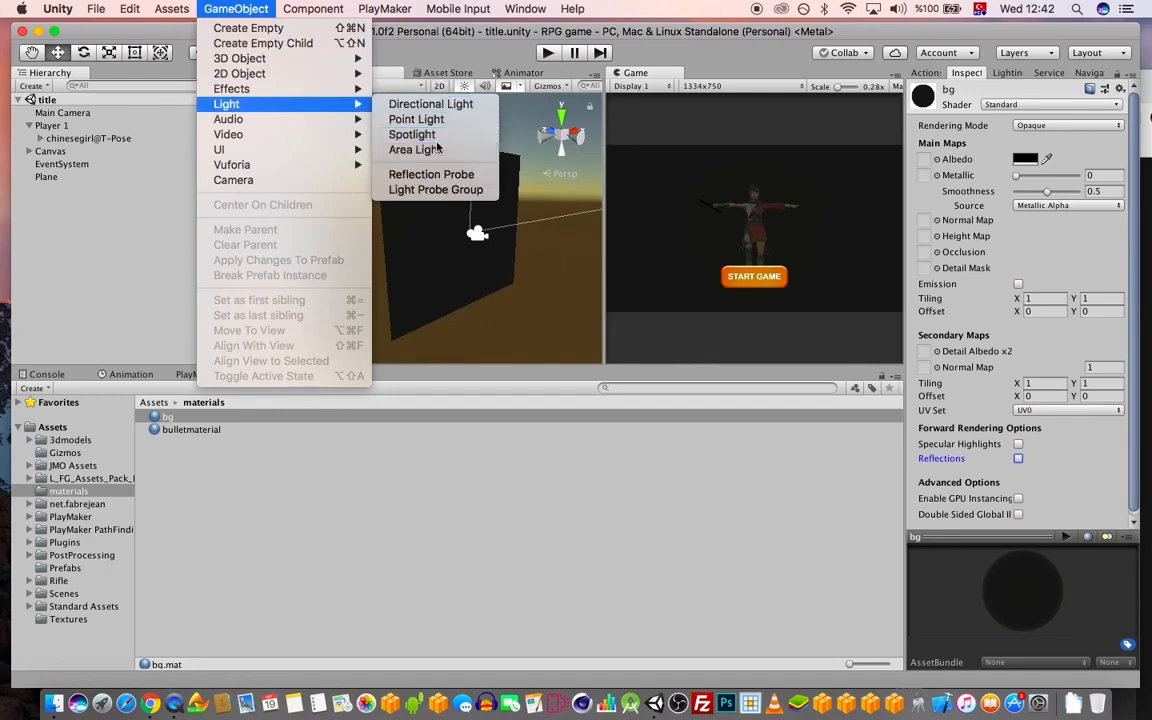
click(405, 149)
click(73, 180)
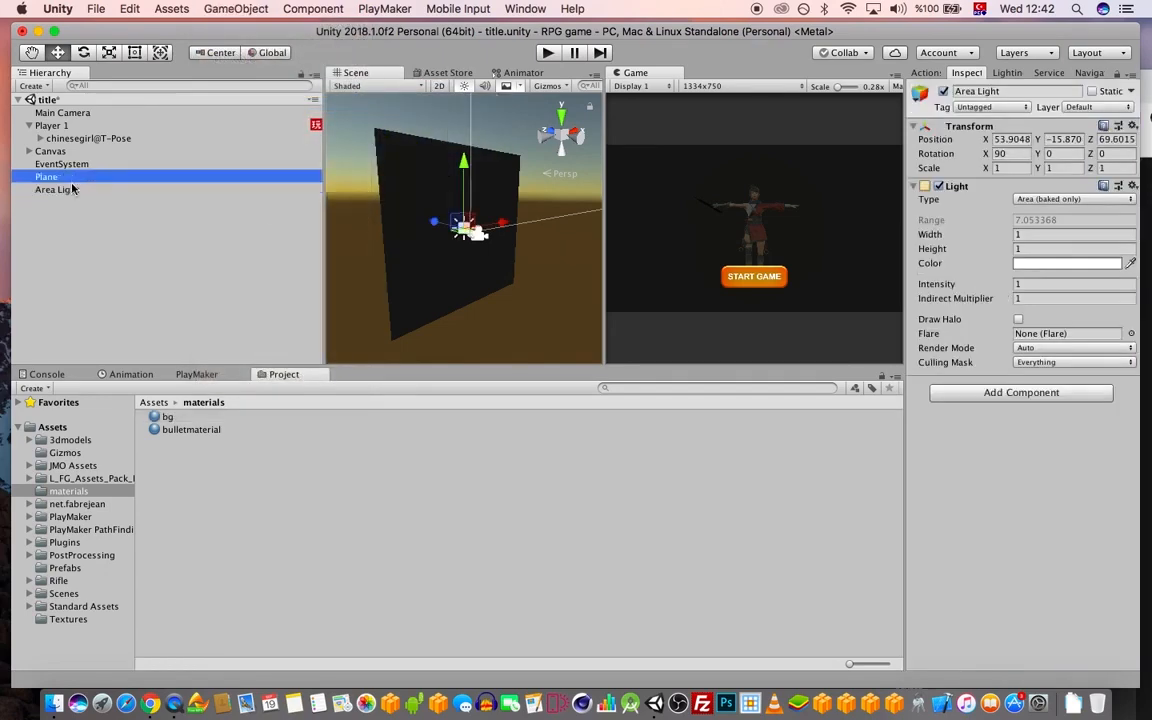
click(87, 194)
key(super+BackSpace)
- Add a Spot Light and set its X rotation to 0
click(236, 8)
mouse_move(226, 104)
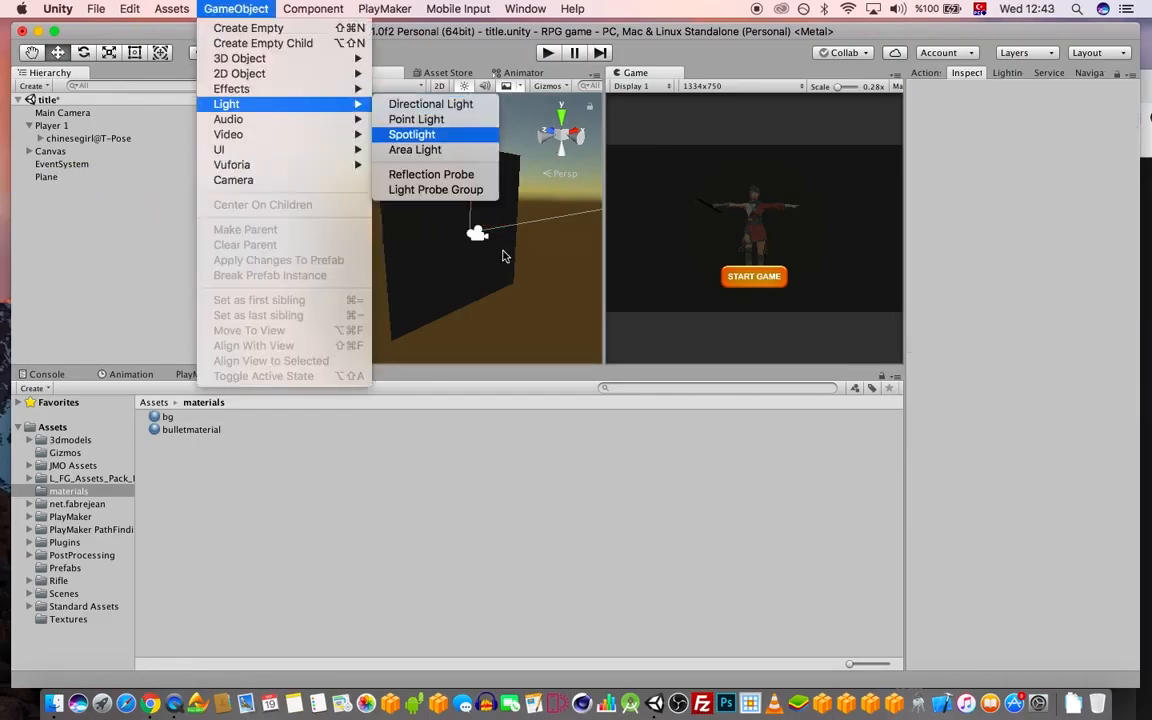
click(420, 134)
drag(449, 228, 476, 233)
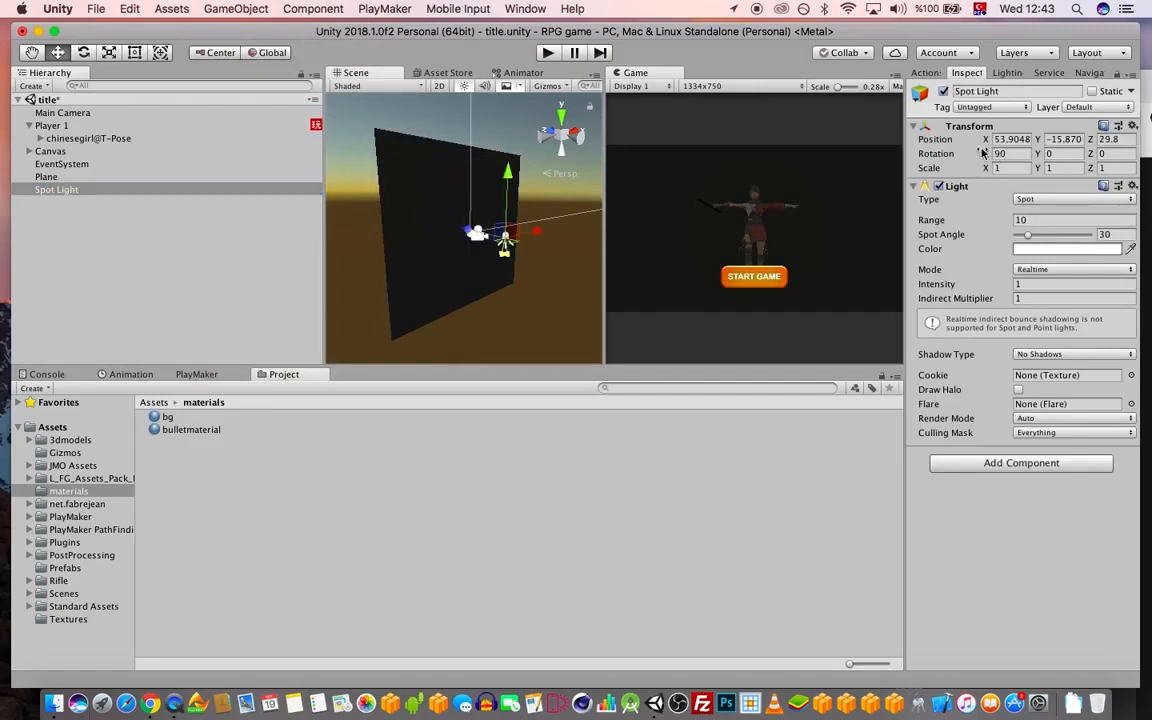
drag(983, 152, 3, 92)
key(f)
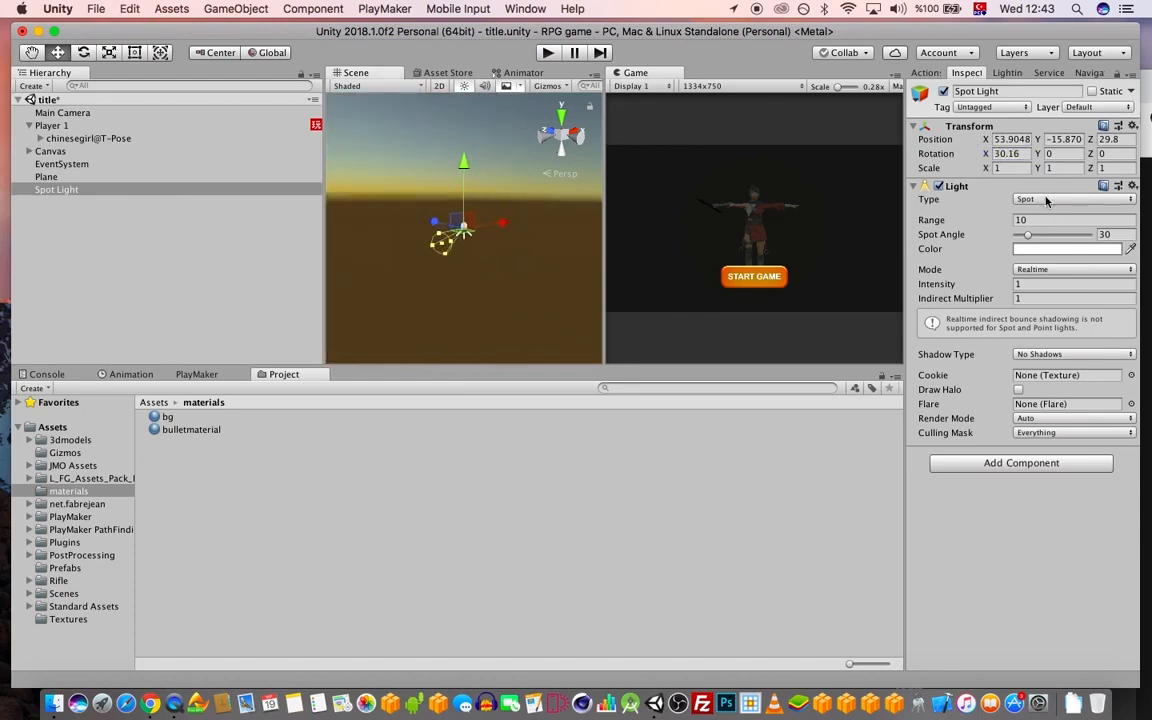
click(1012, 154)
text(0)
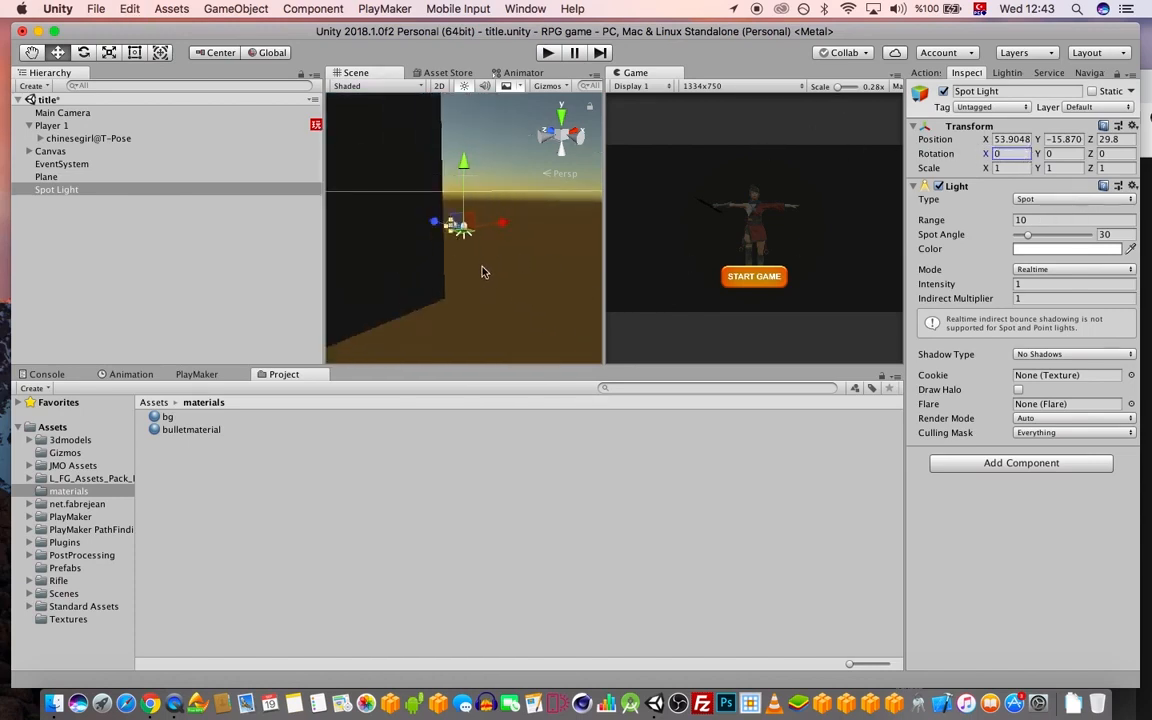
- Move the spot light to position 0, 0, 0, then lower it to Y -10.2
mouse_move(478, 267)
alt+mouse_down()
mouse_move(386, 319)
mouse_move(463, 275)
alt+mouse_up()
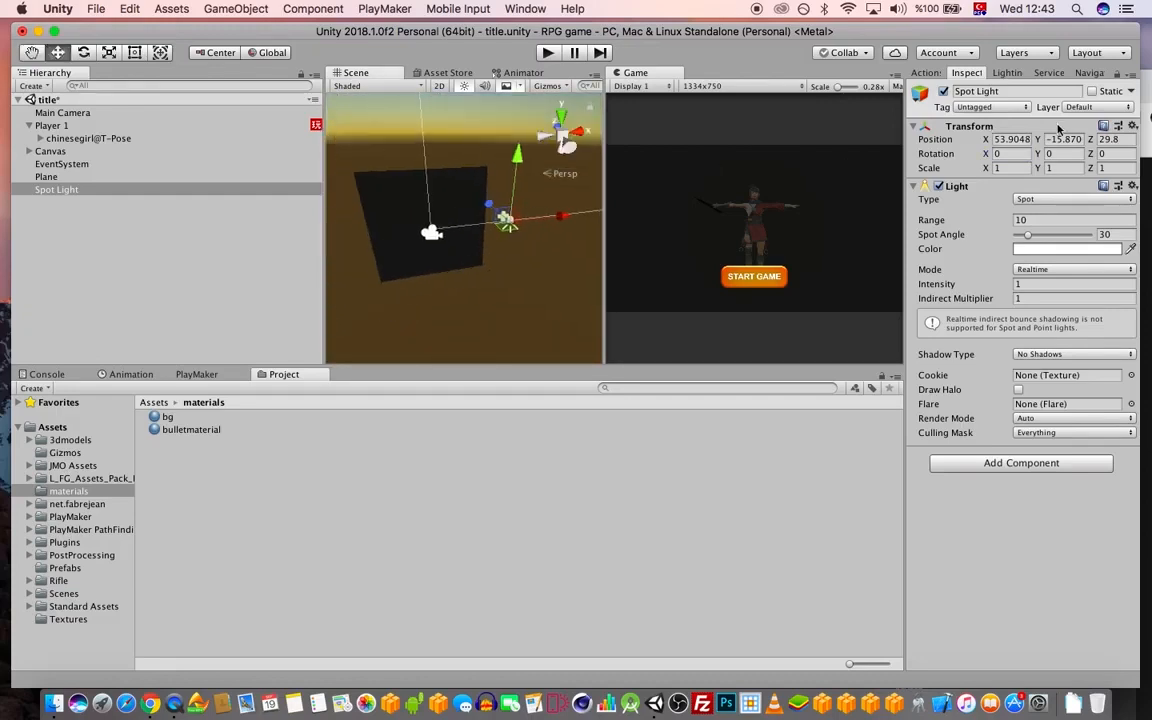
click(1013, 142)
text(0)
key(Tab)
text(0)
key(Tab)
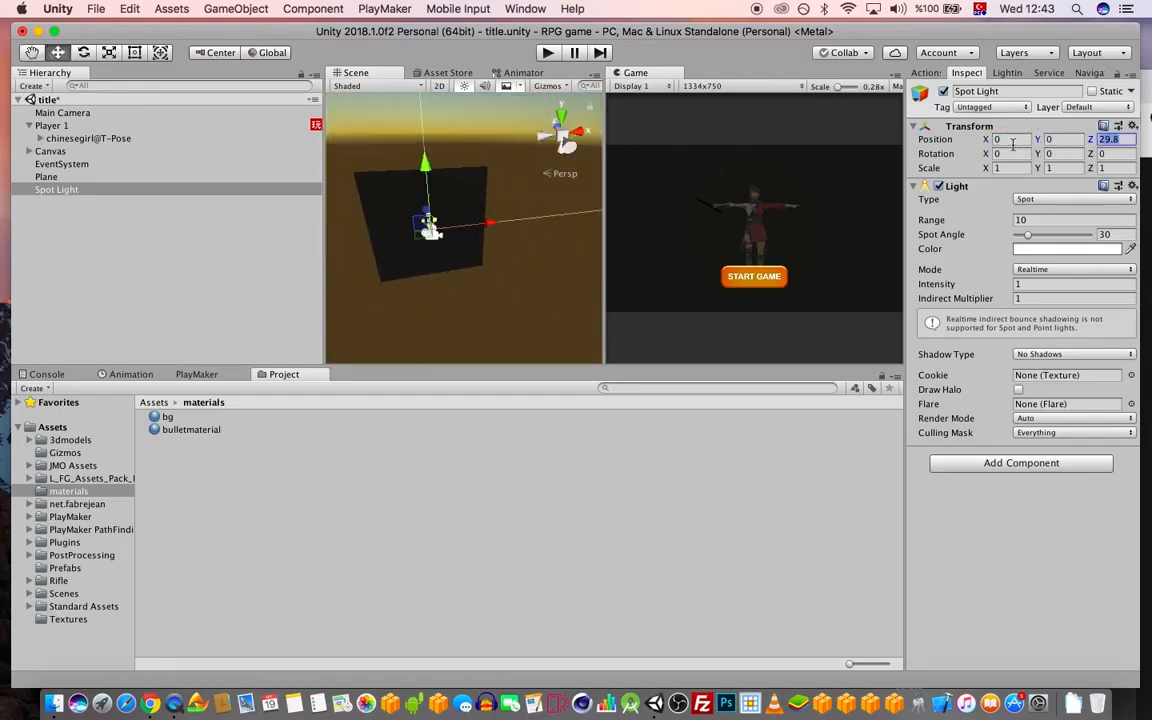
text(0)
drag(432, 170, 415, 252)
scroll(479, 240, up, 5)
scroll(472, 245, down, 8)
scroll(472, 250, up, 3)
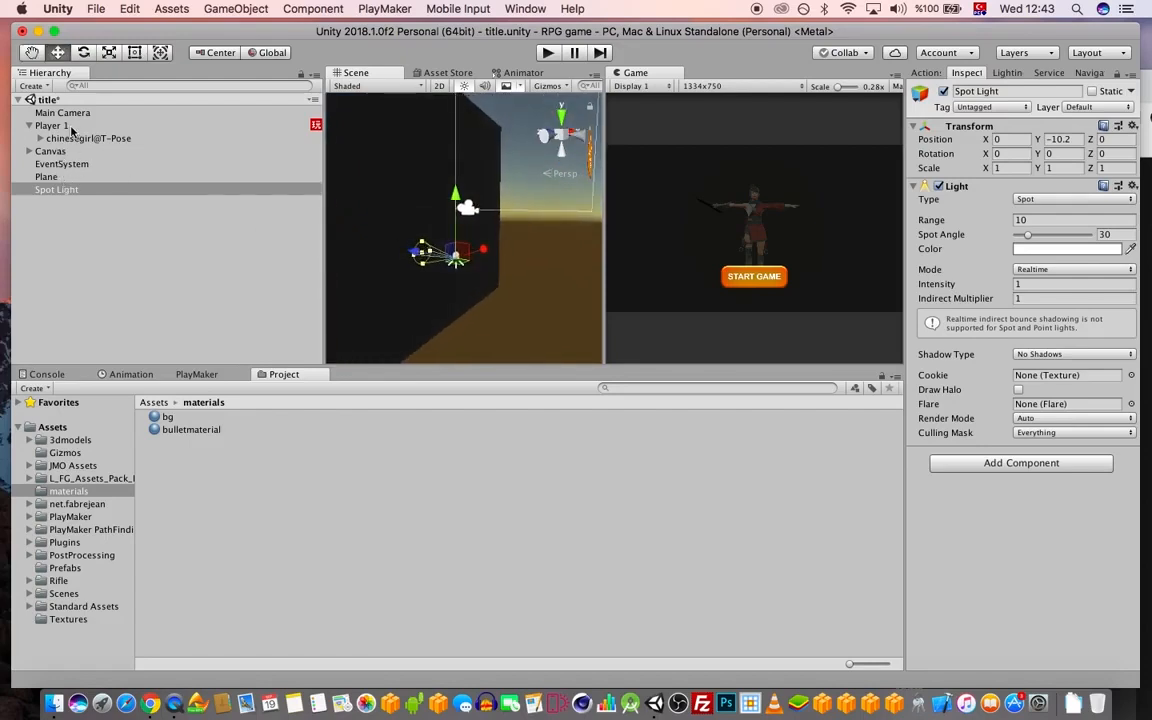
- Raise the Spot Light to Y 0.86
click(71, 128)
scroll(468, 217, up, 5)
middle_drag(447, 204, 455, 244)
key(f)
scroll(466, 256, up, 5)
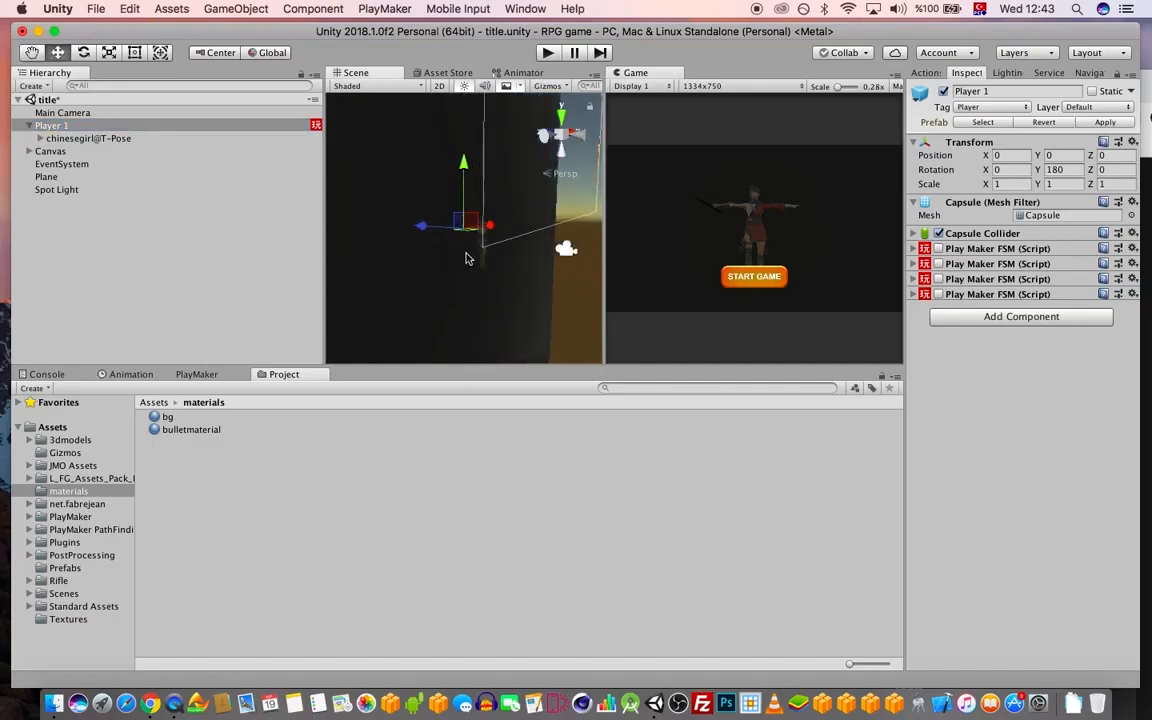
alt+drag(479, 268, 460, 263)
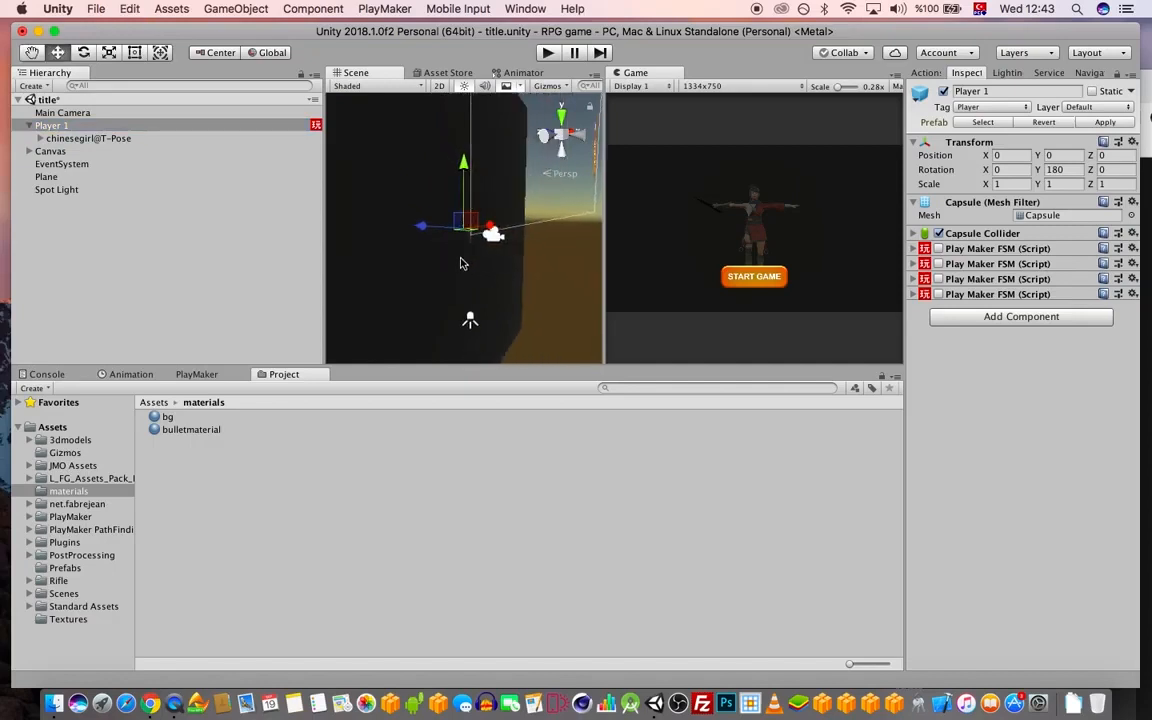
click(90, 190)
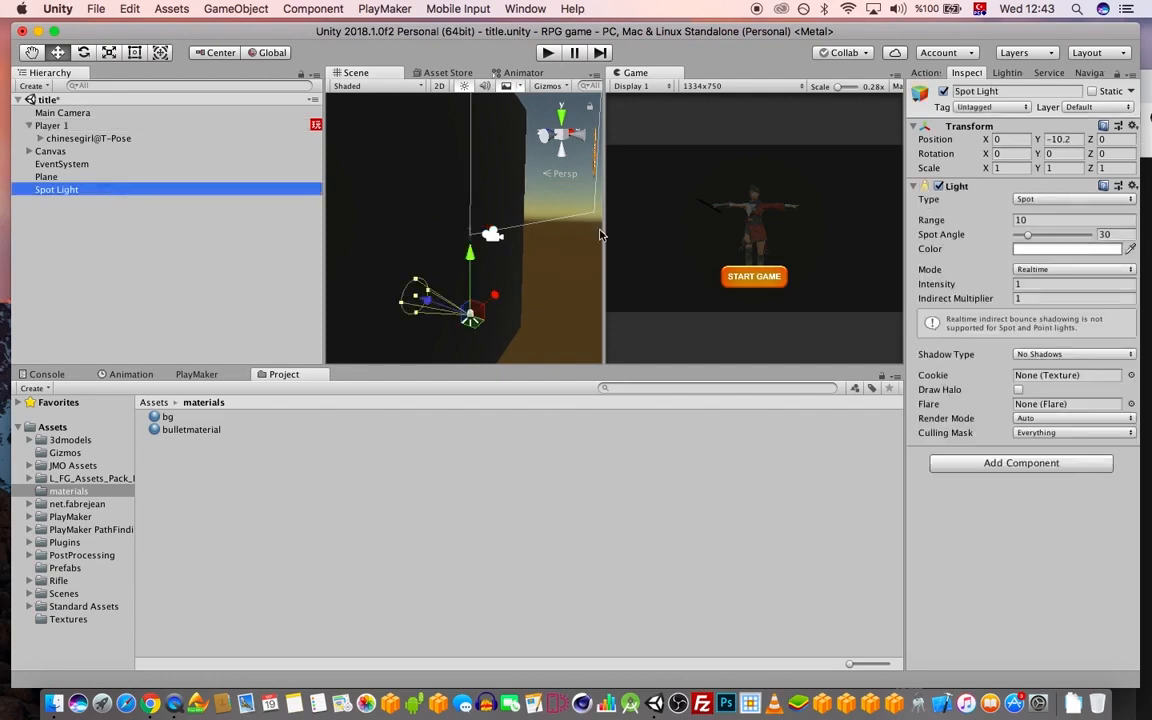
drag(468, 316, 406, 231)
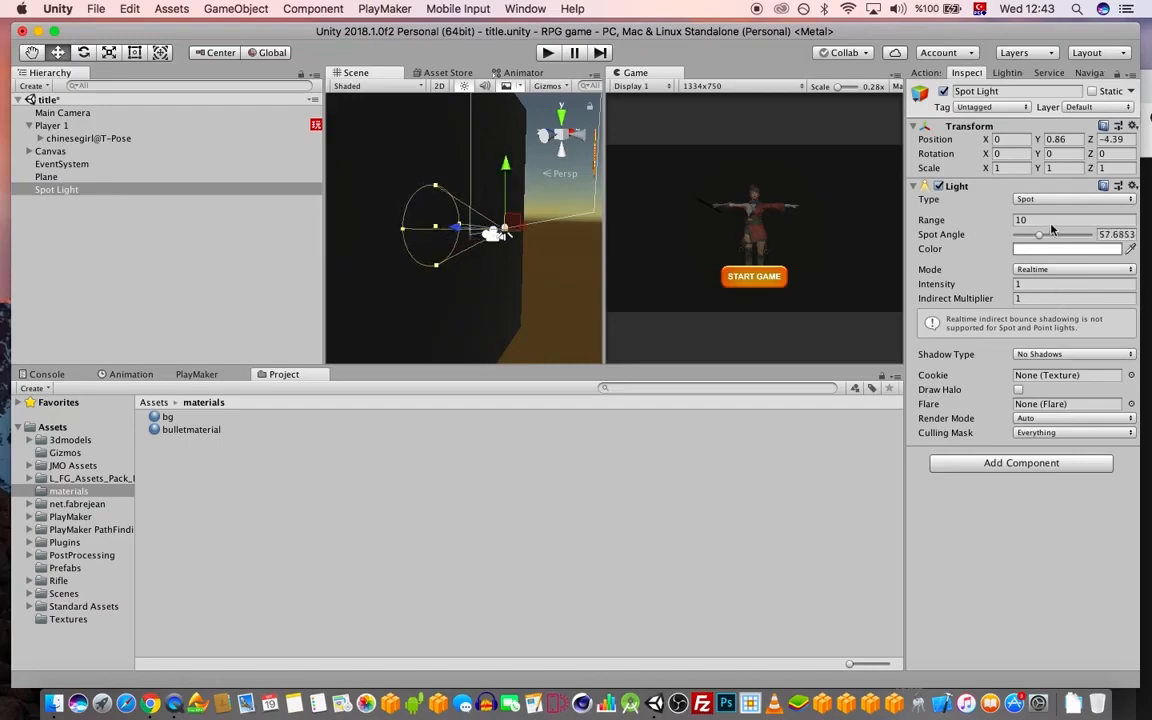
- Set the spot light's Range to 40, keeping it after trying 100, and save
click(1000, 292)
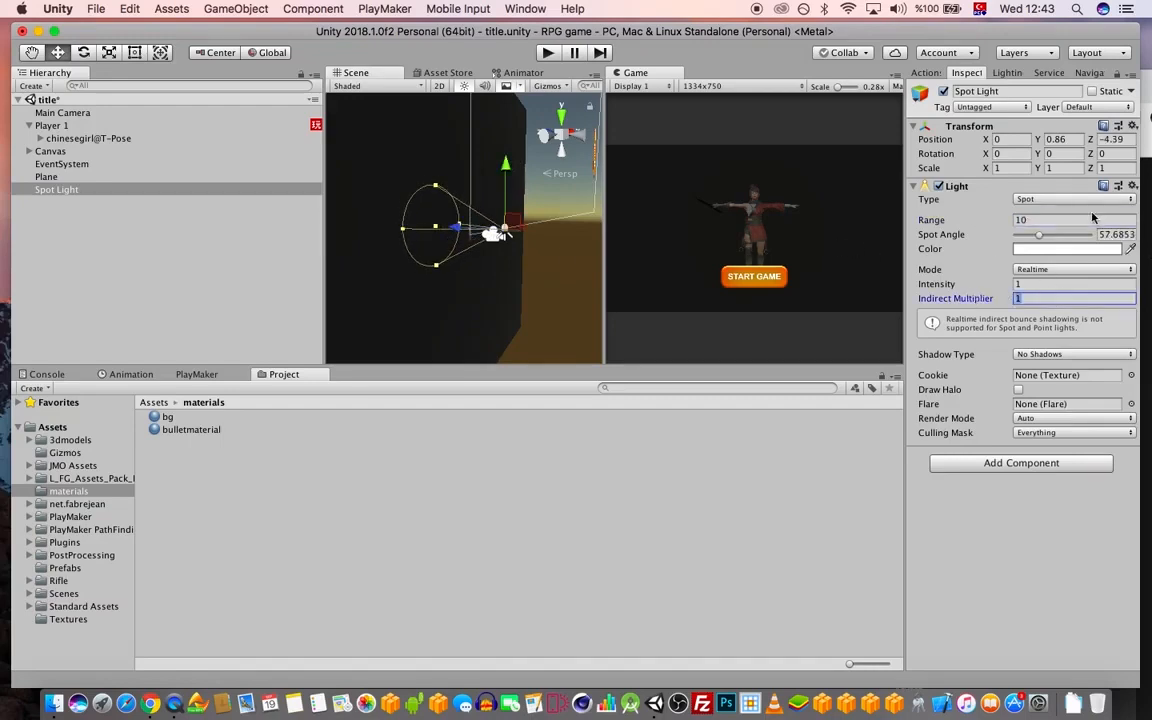
drag(1061, 218, 1012, 218)
text(40)
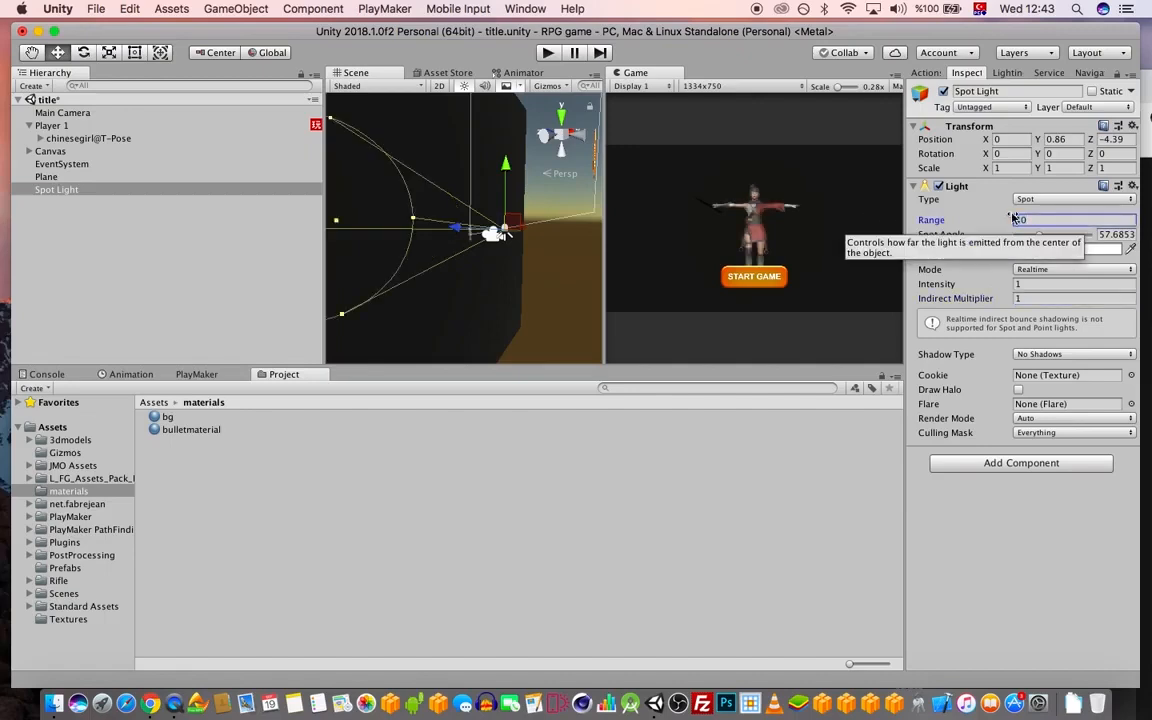
click(1030, 285)
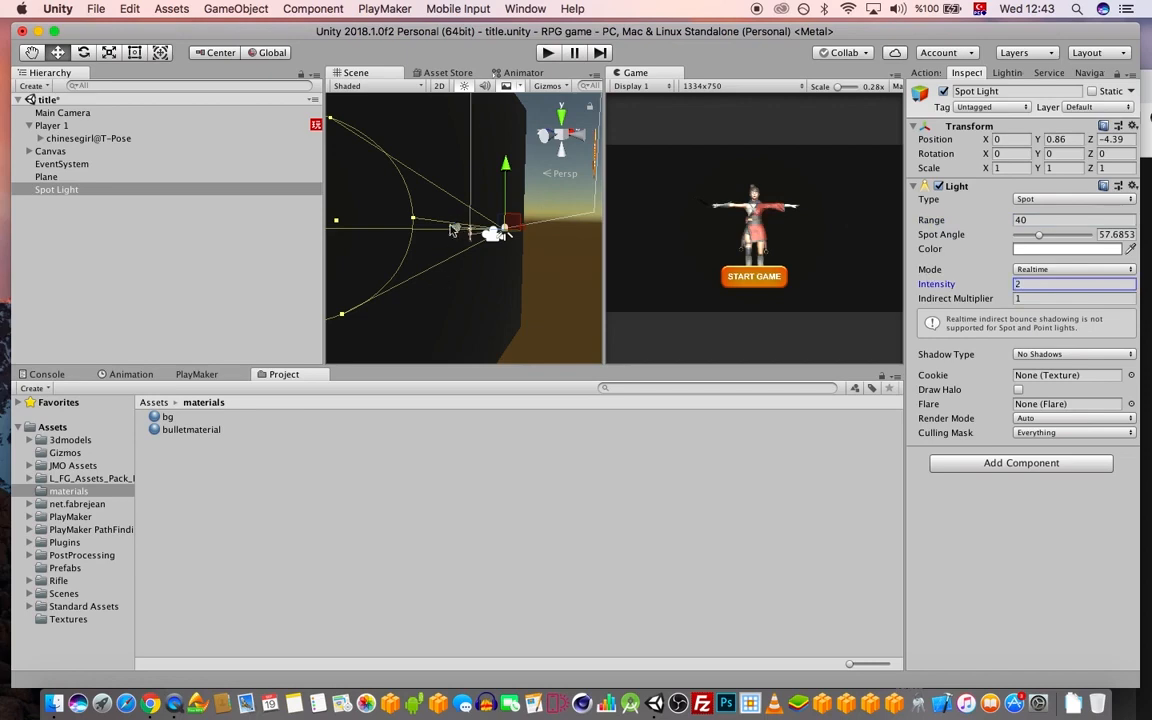
alt+drag(412, 208, 435, 298)
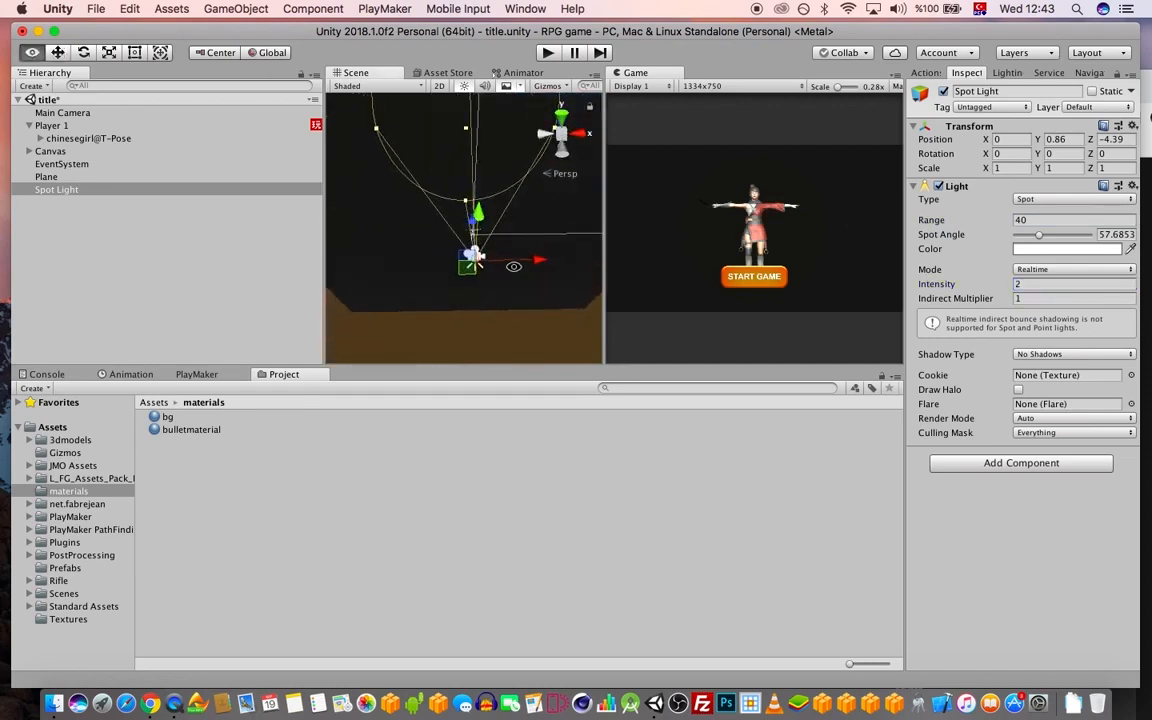
mouse_move(472, 225)
mouse_down()
mouse_move(473, 245)
mouse_move(476, 228)
mouse_up()
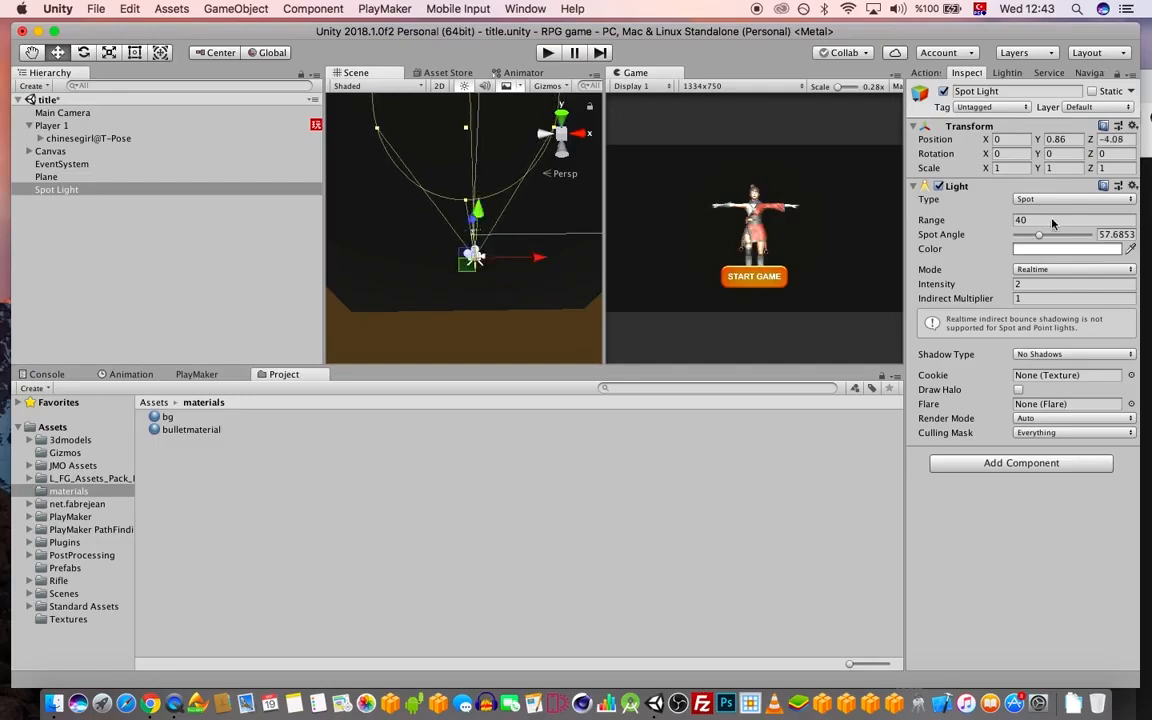
click(1041, 220)
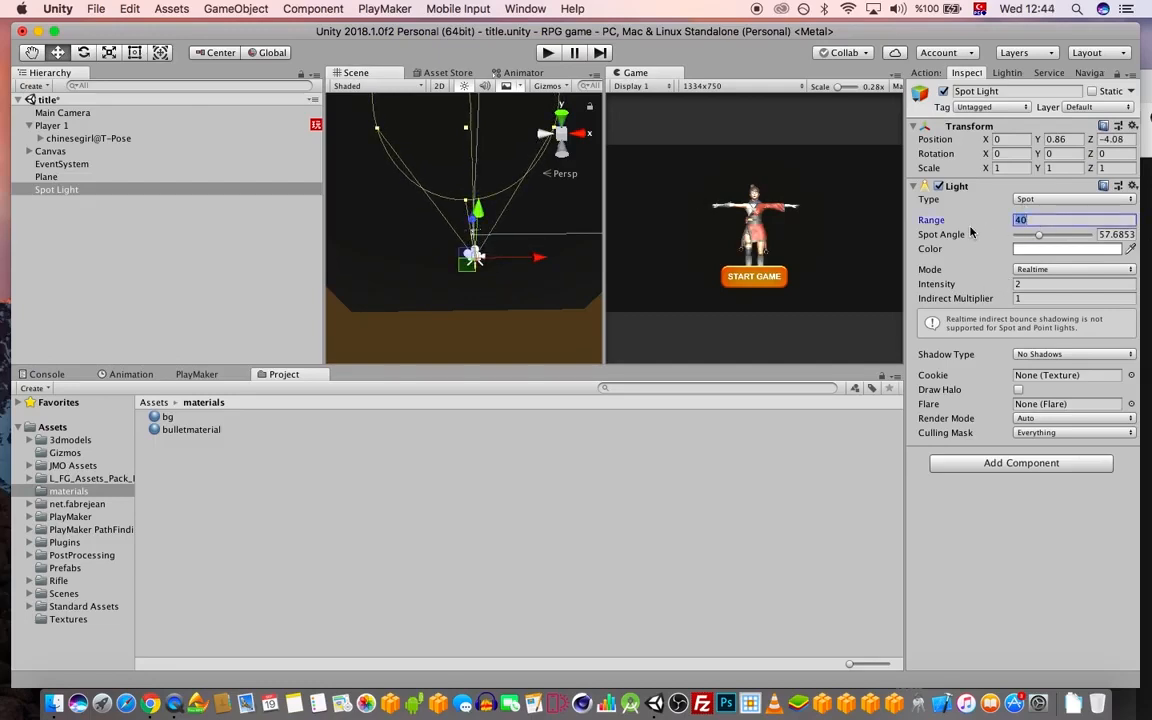
text(100)
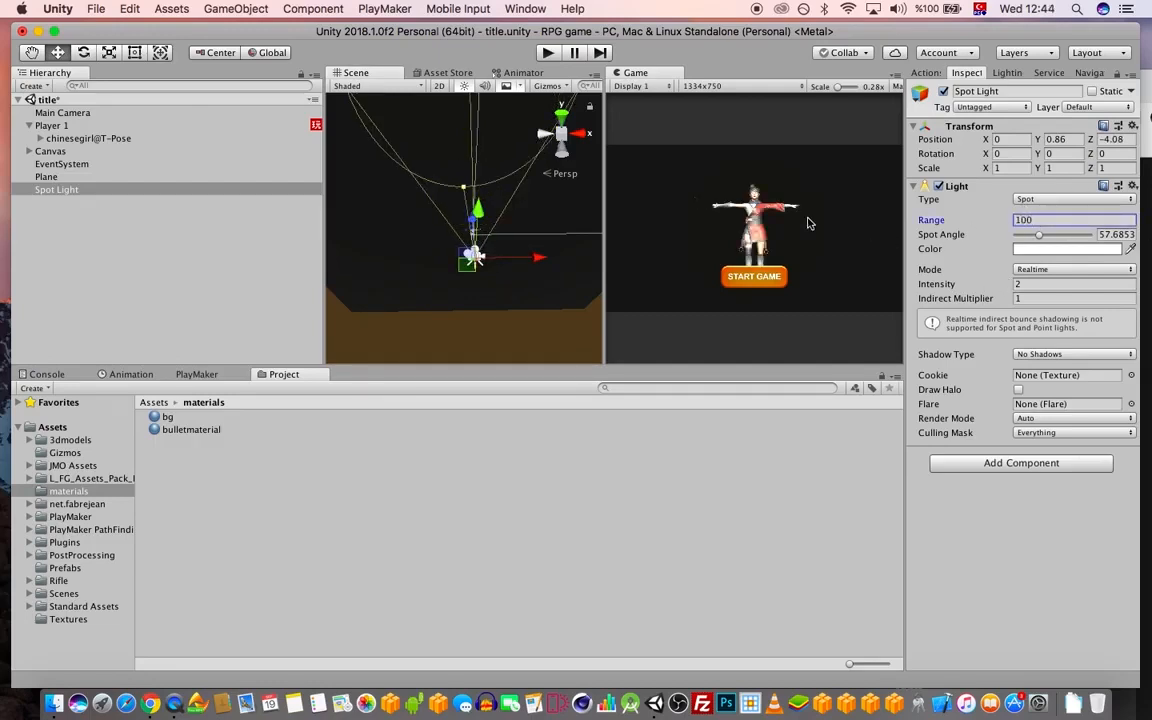
key(super+z)
key(super+s)
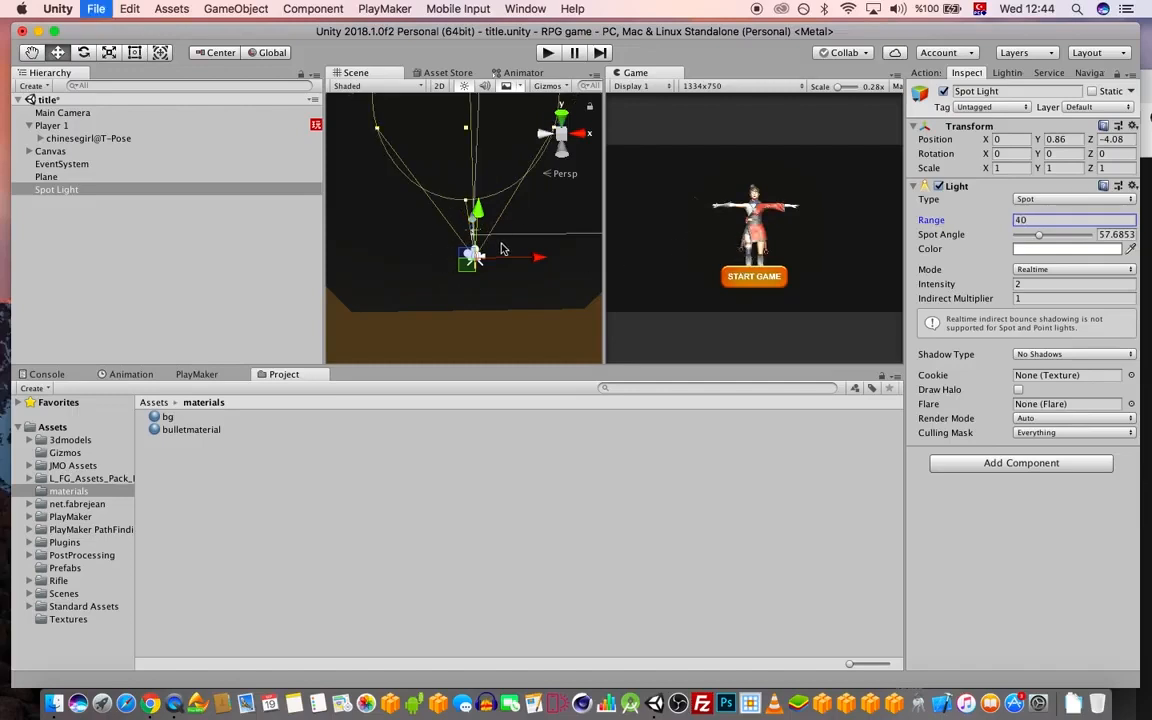
- Move the spot light back to Z -11.1, narrow its cone to about 46°, and save
mouse_move(501, 249)
alt+mouse_down()
mouse_move(484, 247)
mouse_move(505, 232)
mouse_move(497, 238)
alt+mouse_up()
drag(425, 226, 488, 231)
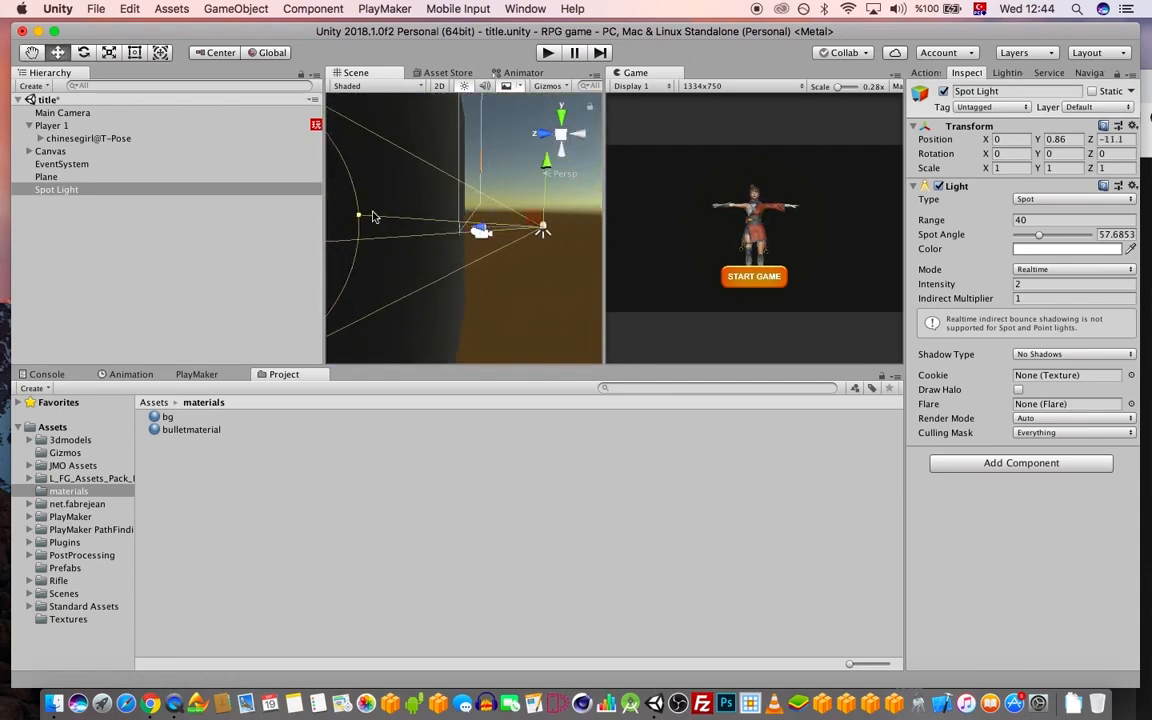
drag(362, 221, 354, 223)
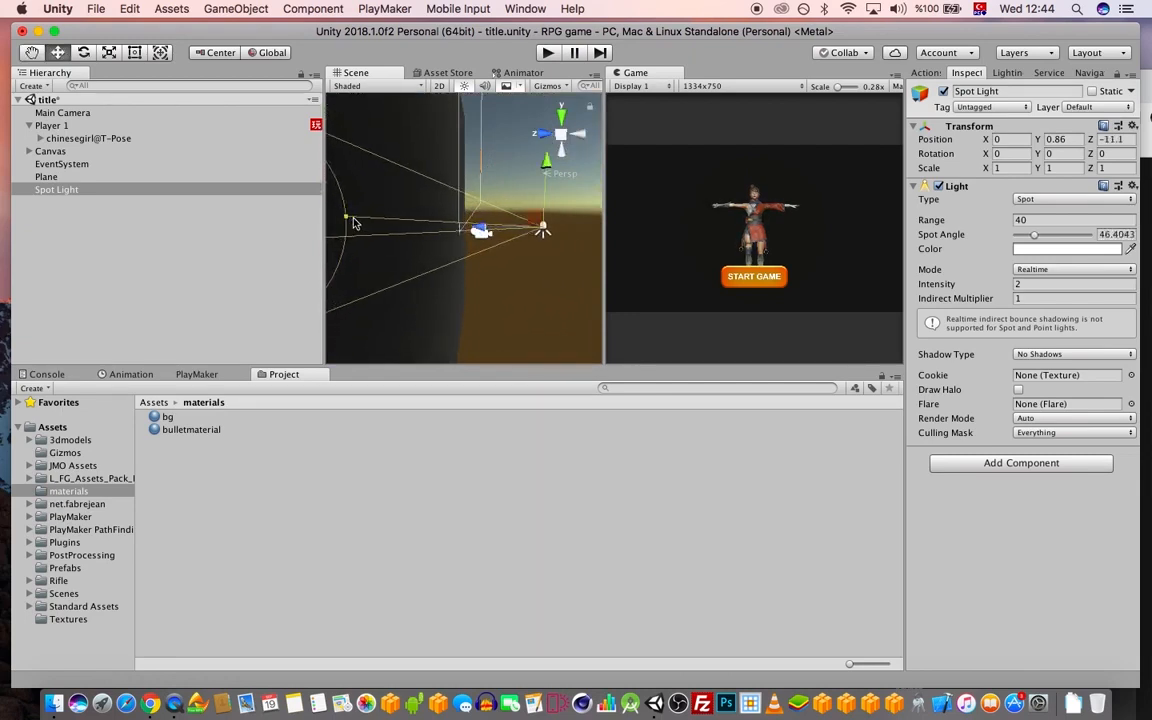
key(super+s)
- Keep the spot light's Intensity at 2 after trying 20
alt+drag(556, 275, 315, 249)
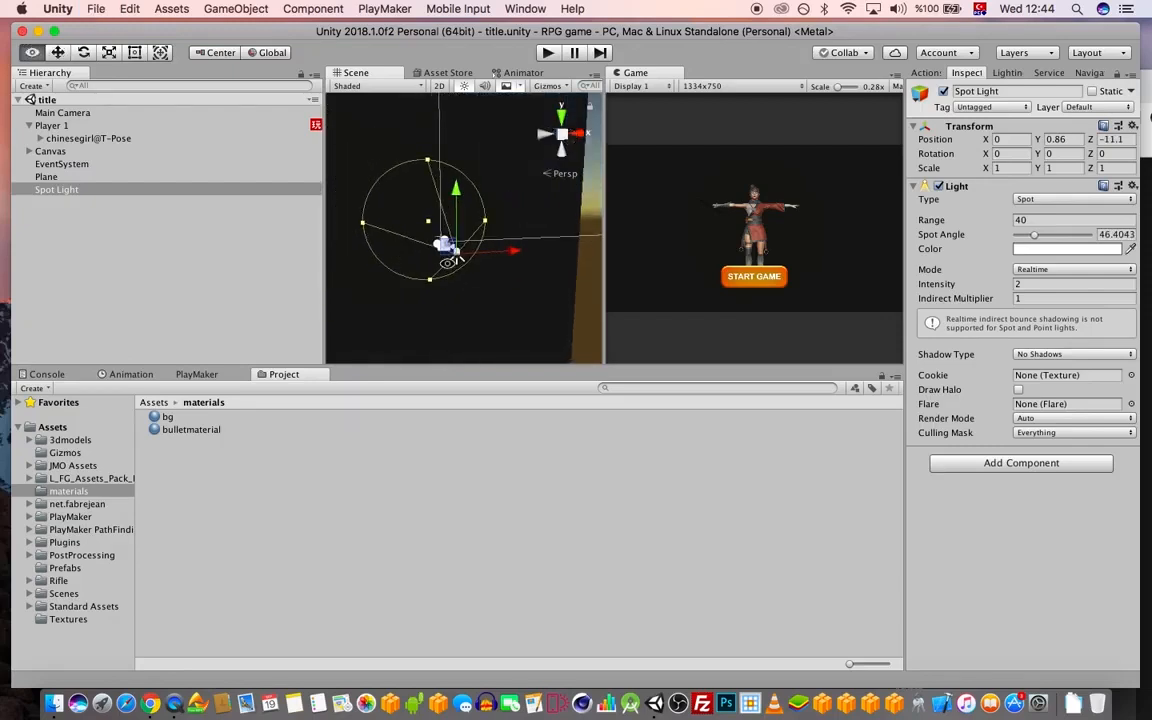
alt+drag(464, 264, 412, 260)
click(935, 285)
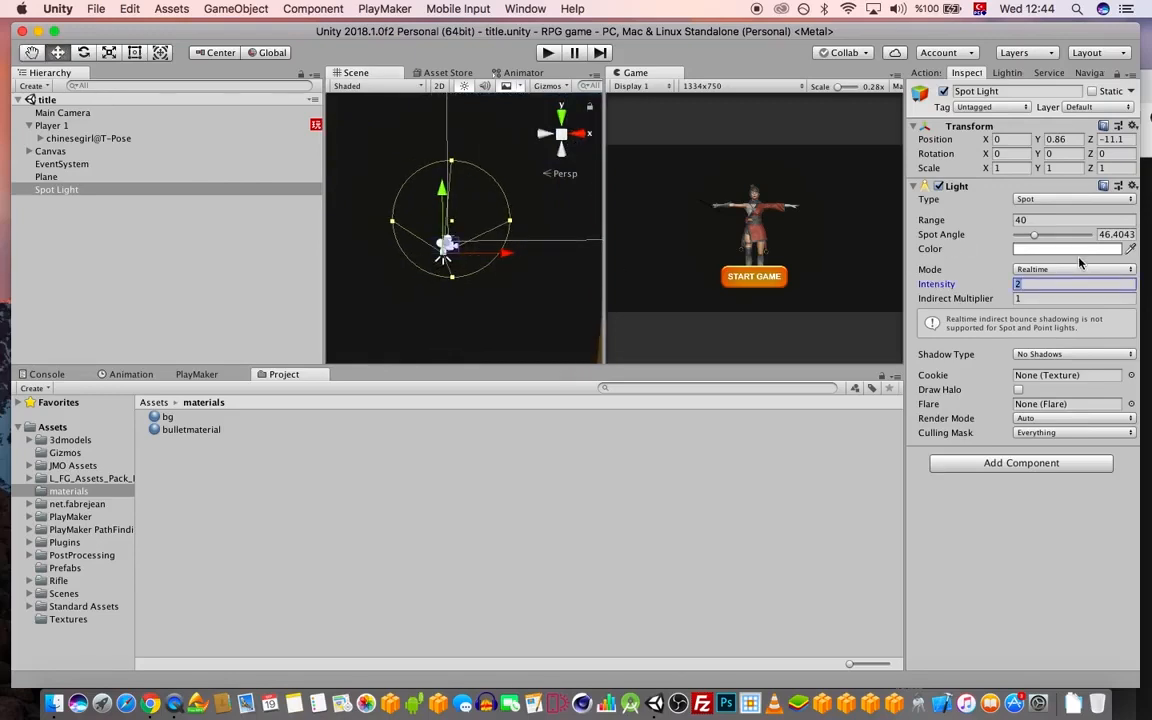
text(20)
key(BackSpace)
- Change the bg material's Albedo to dark grey
click(166, 416)
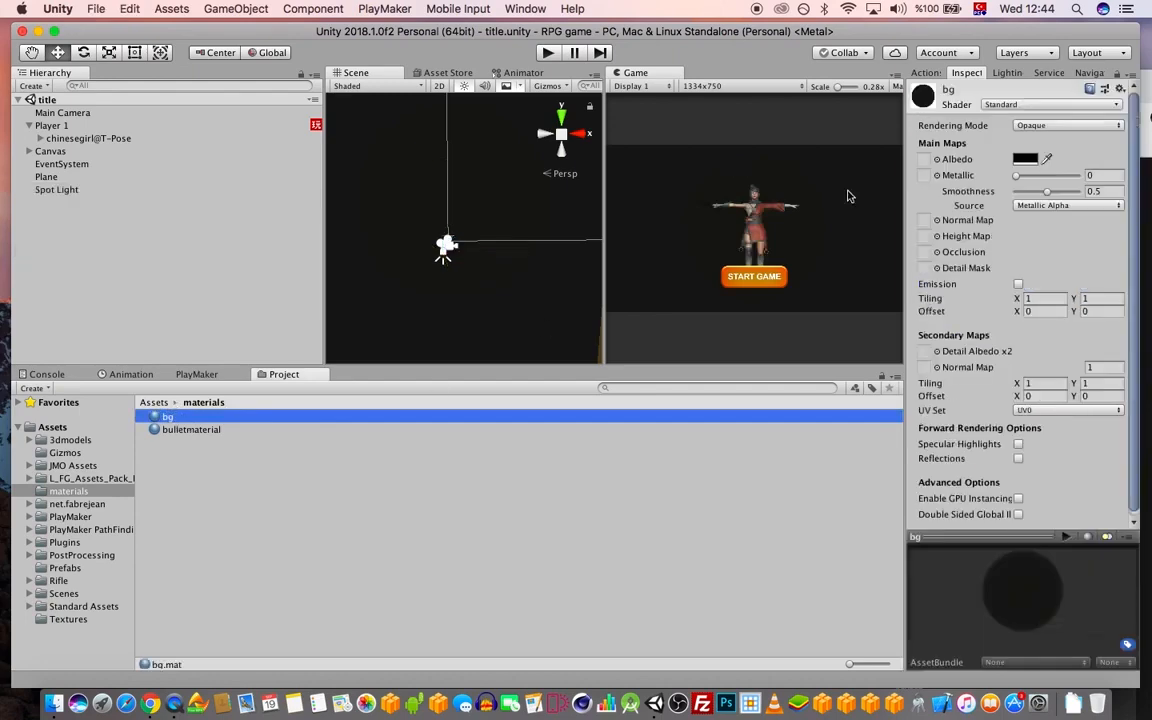
click(1022, 159)
mouse_move(842, 392)
mouse_down()
mouse_move(850, 370)
mouse_move(825, 392)
mouse_up()
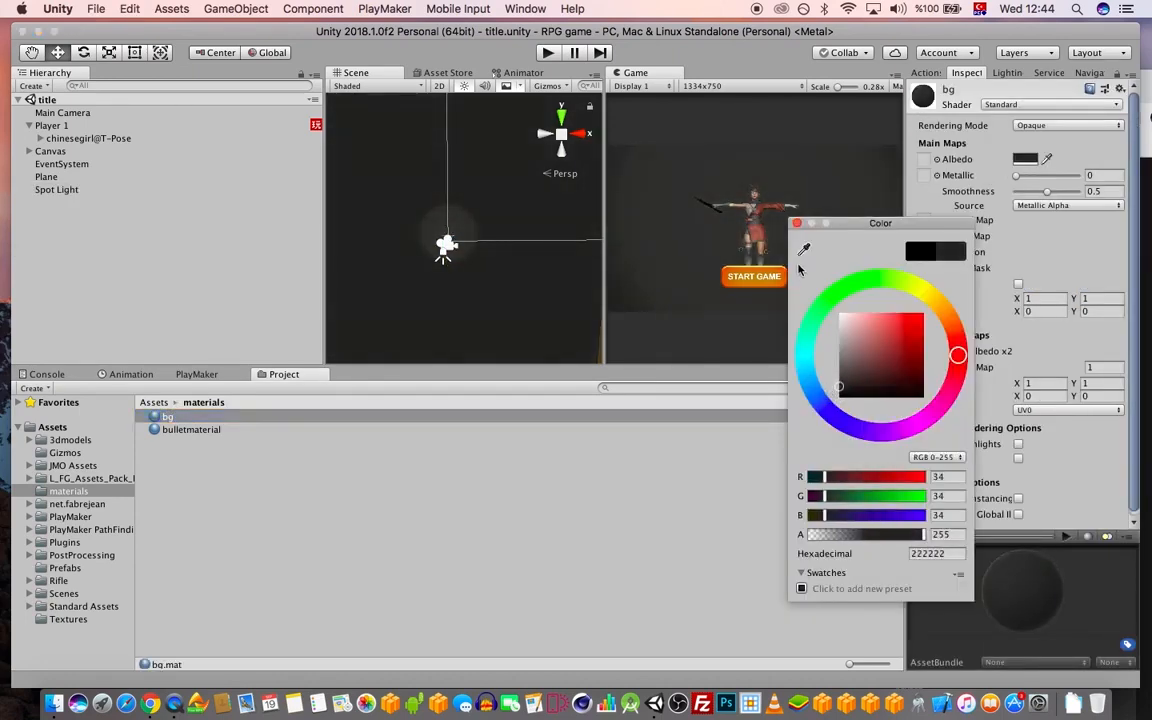
click(797, 223)
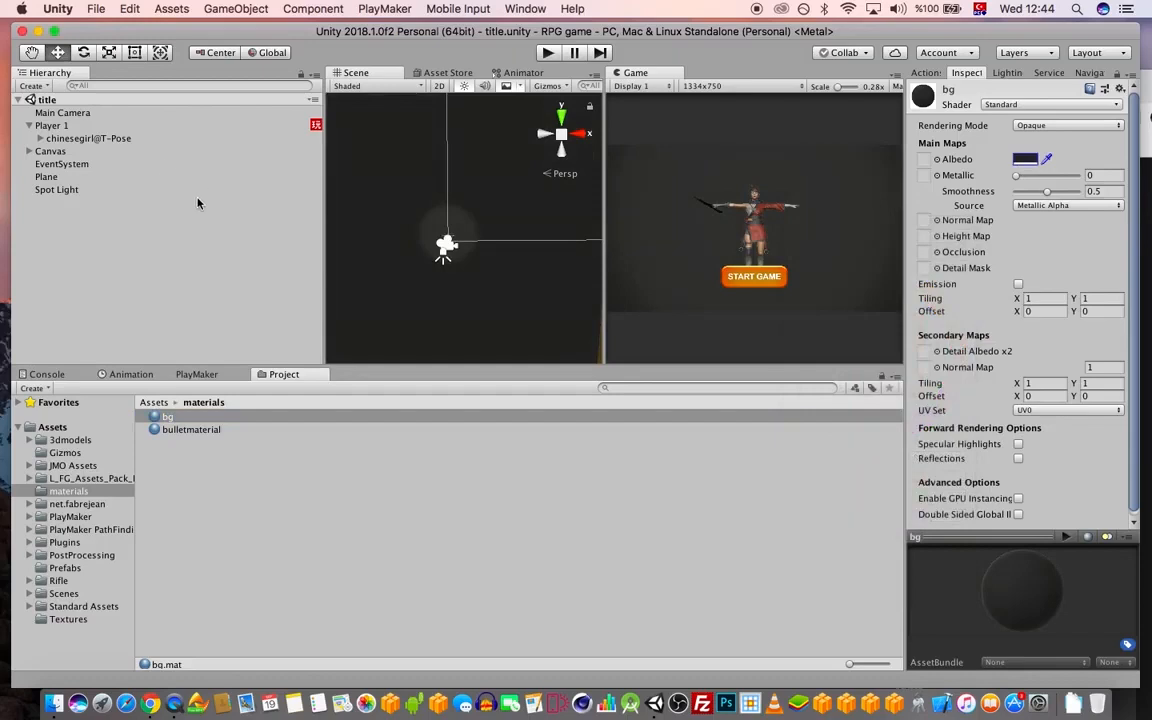
- Narrow the Spot Light's cone to 28.45° and lower it to Y 0.42
click(62, 190)
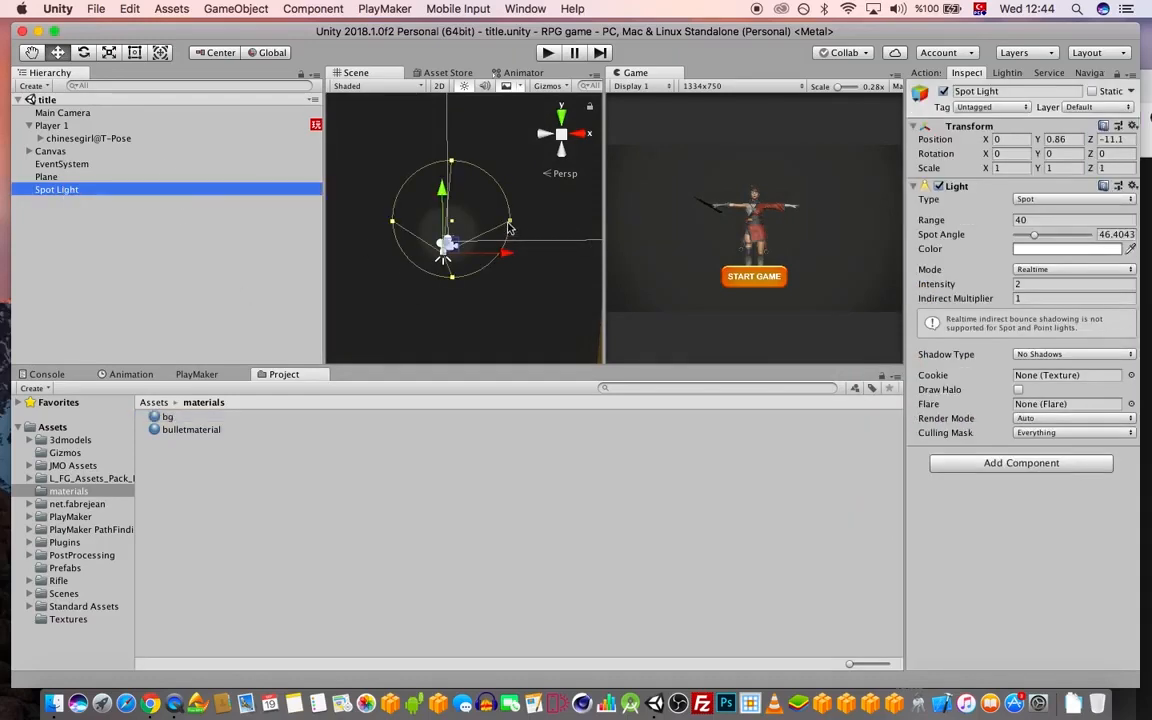
drag(508, 228, 484, 227)
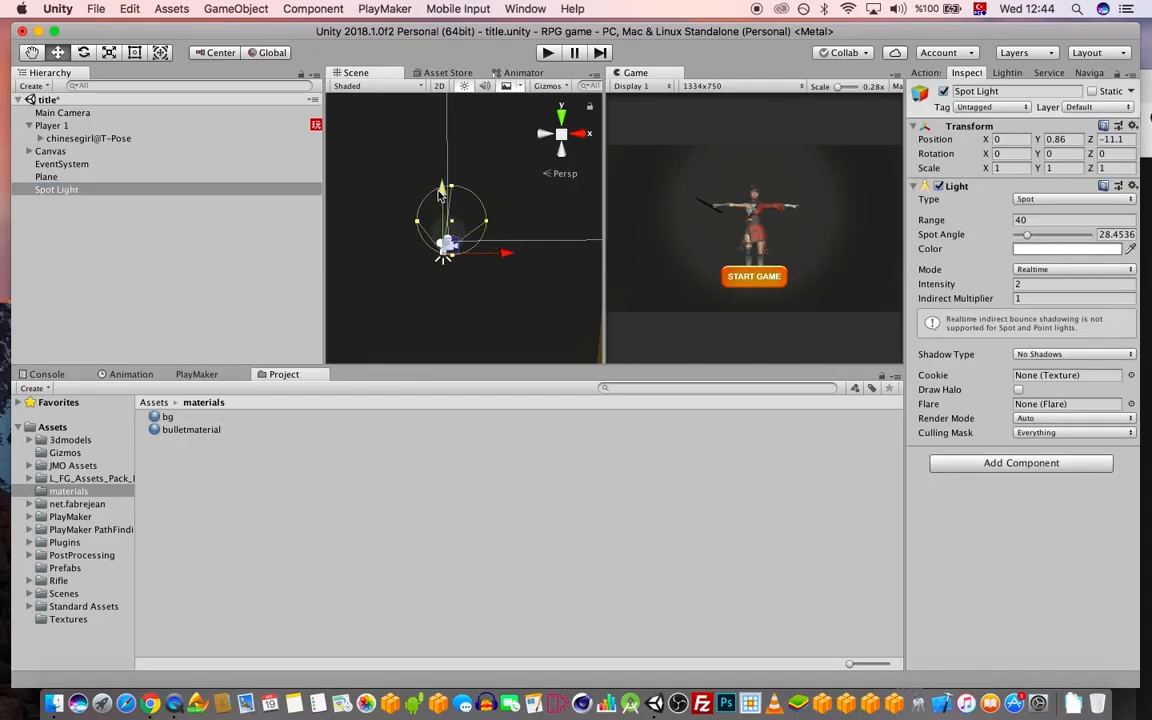
drag(441, 192, 442, 198)
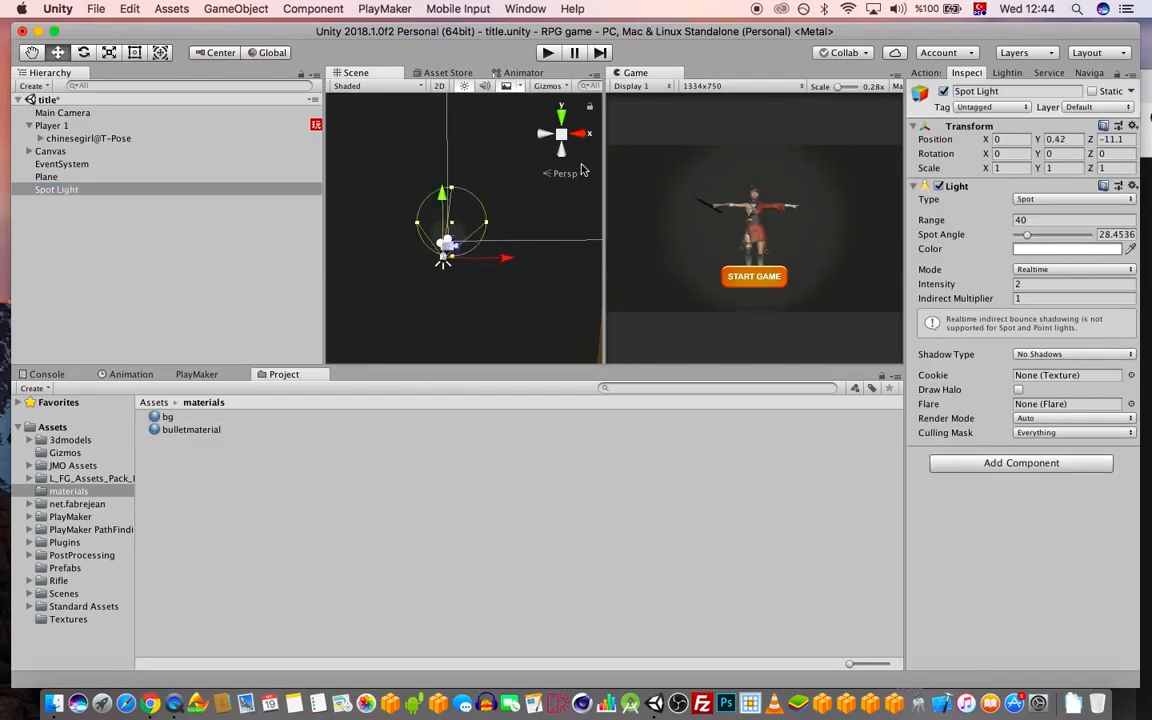
- Turn bg's Specular Highlights and Reflections back on and set Smoothness to 0.37
click(199, 418)
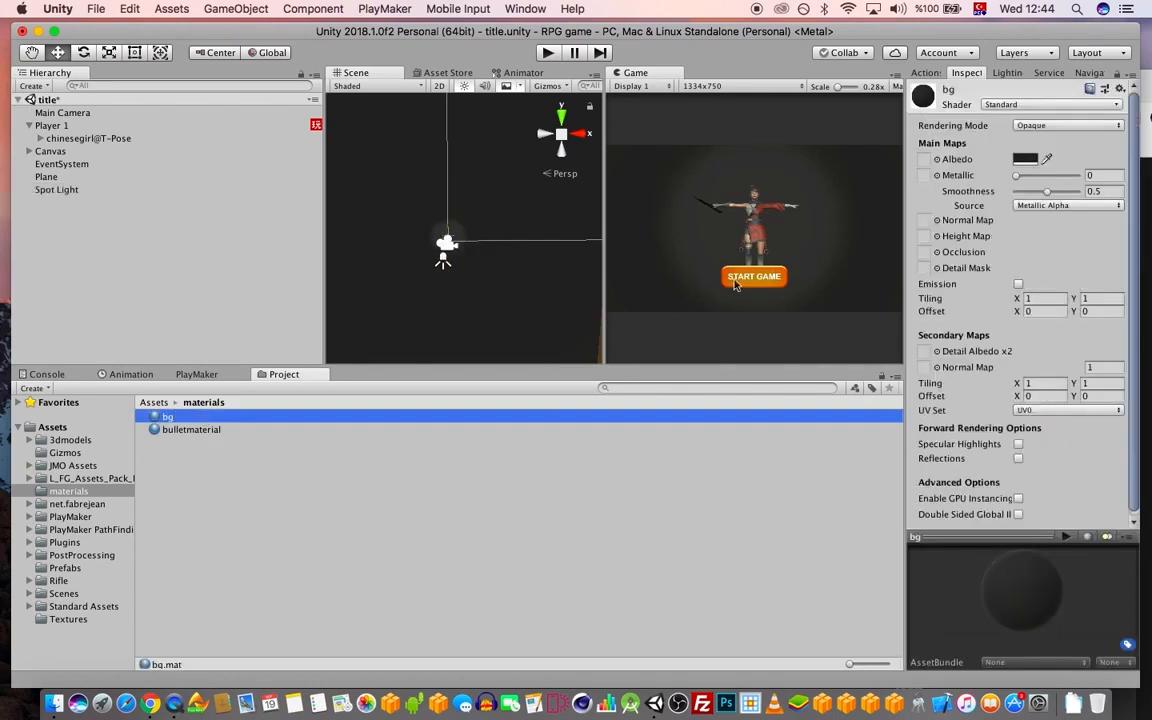
click(1018, 444)
click(1018, 458)
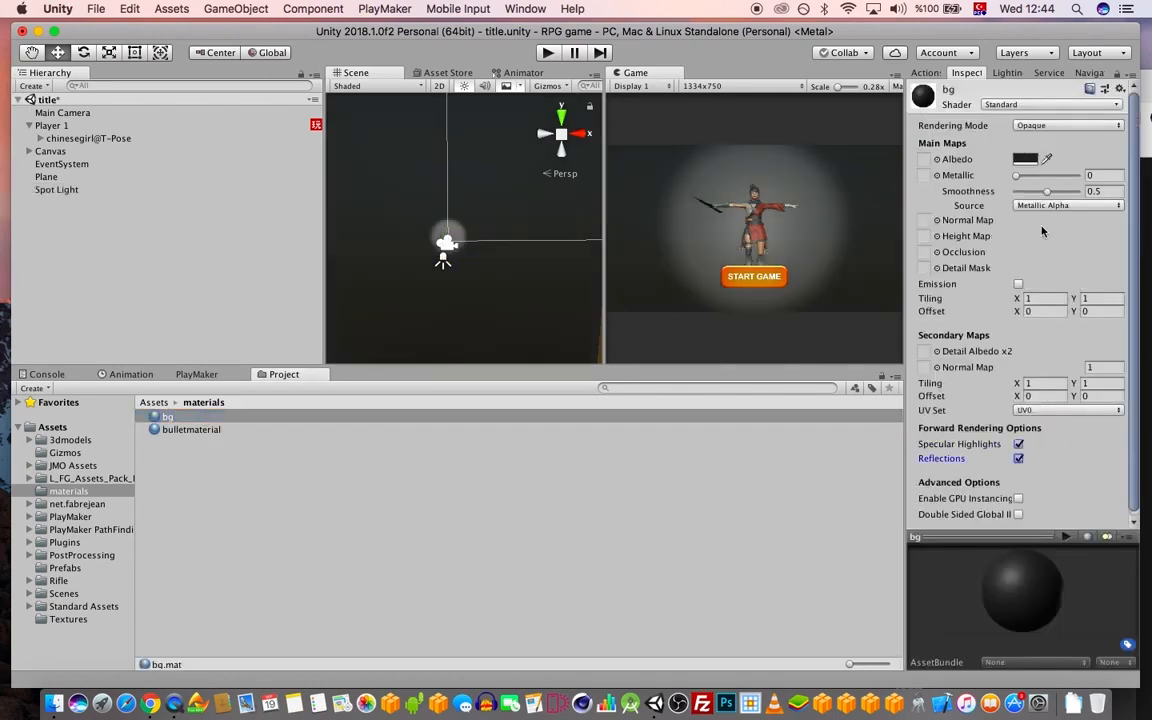
drag(1047, 191, 1007, 193)
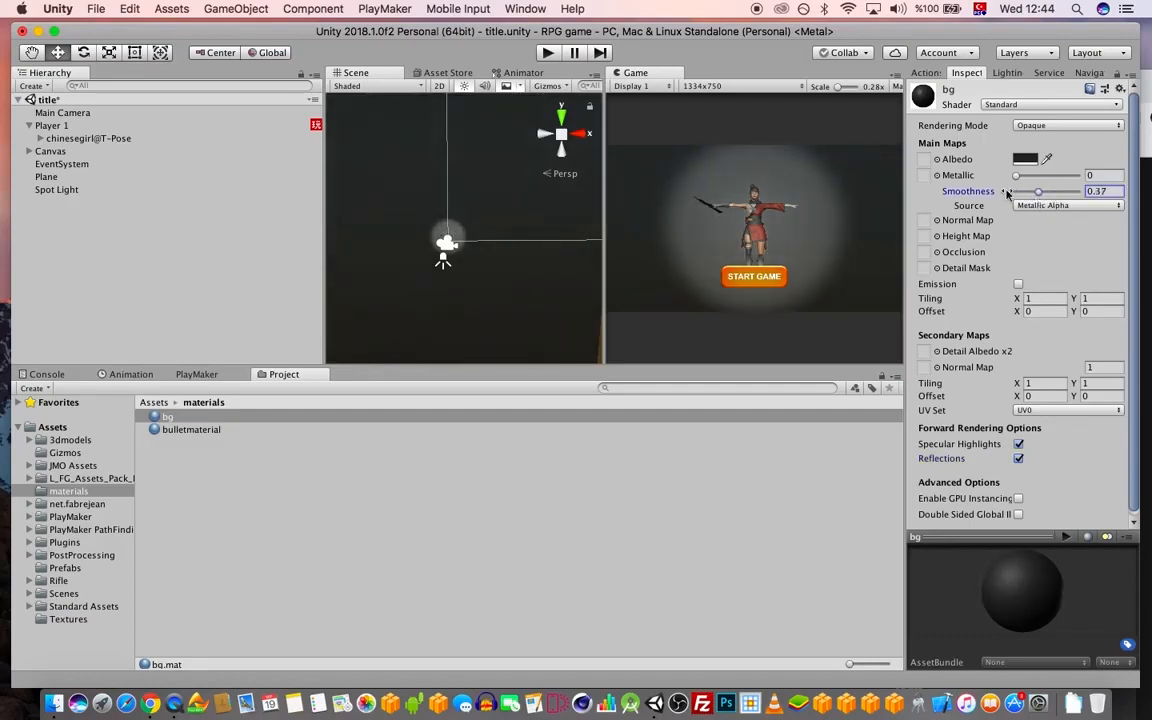
click(60, 190)
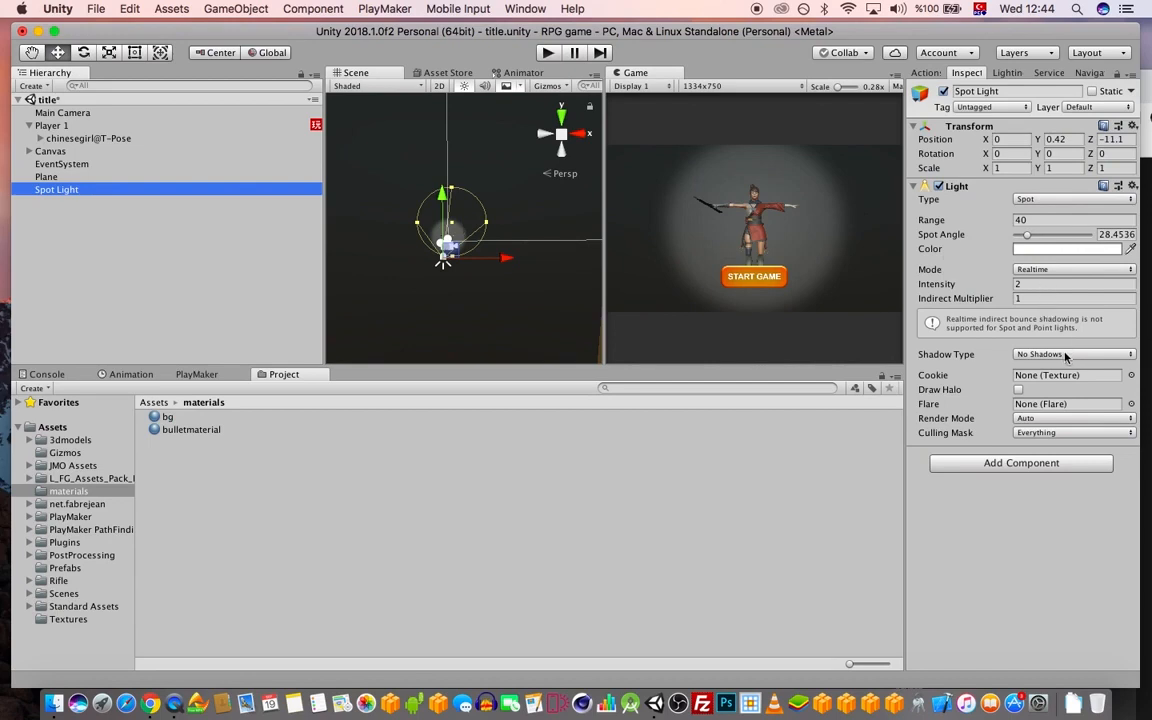
- Give the Spot Light a 30° spot angle and a range of 60, then save the scene
mouse_move(1030, 235)
mouse_down()
mouse_move(1050, 236)
mouse_move(1030, 240)
mouse_up()
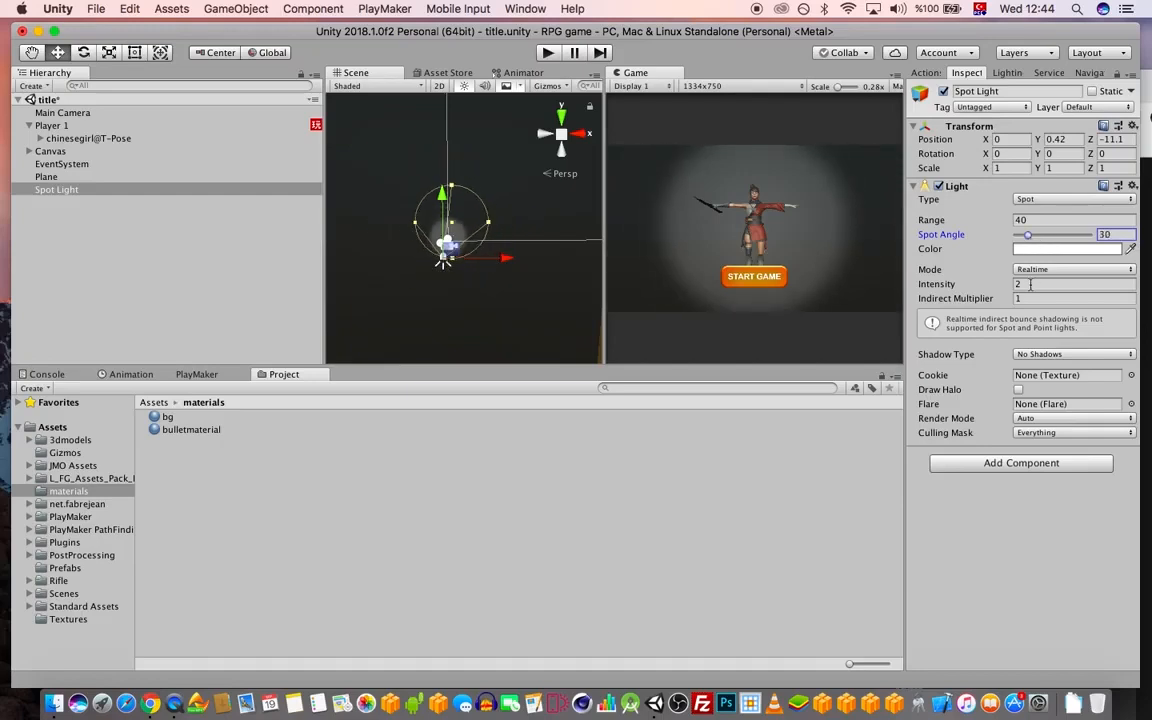
click(995, 288)
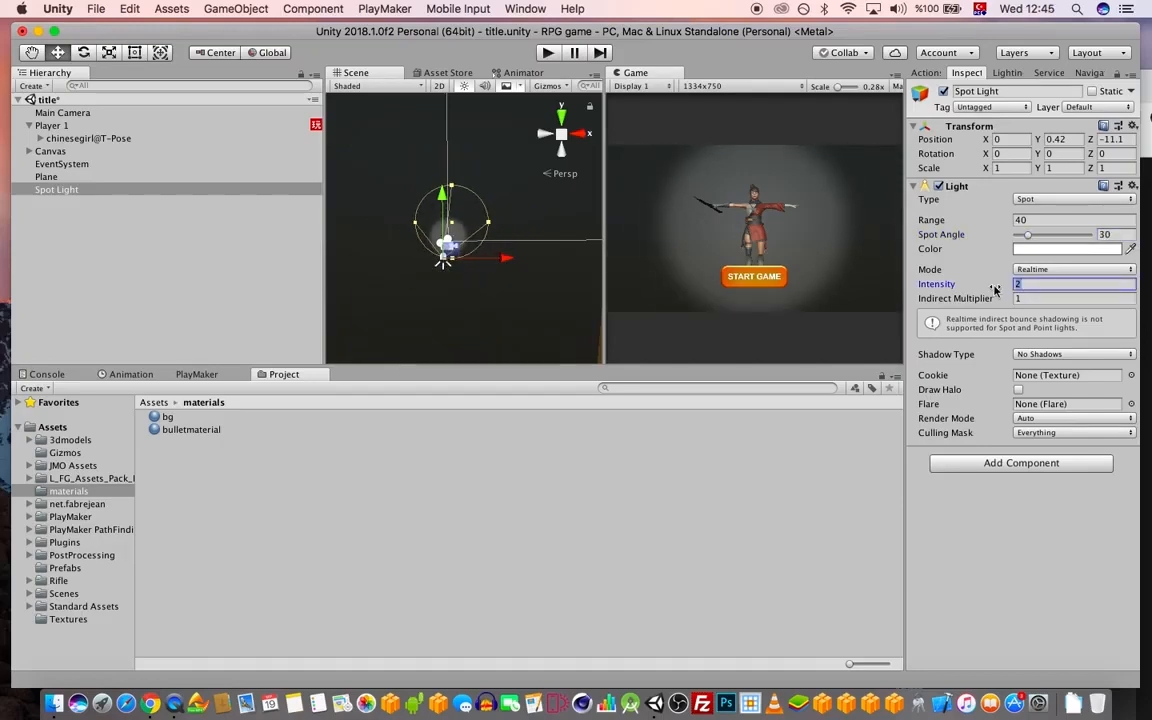
text(1)
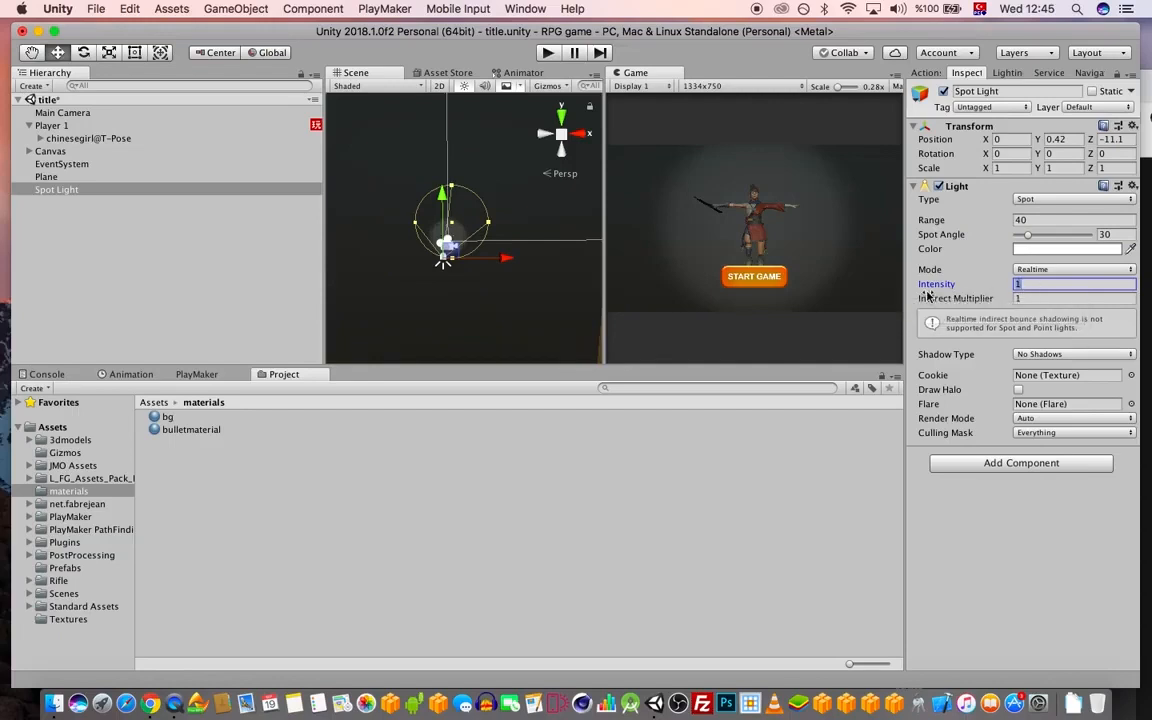
text(2)
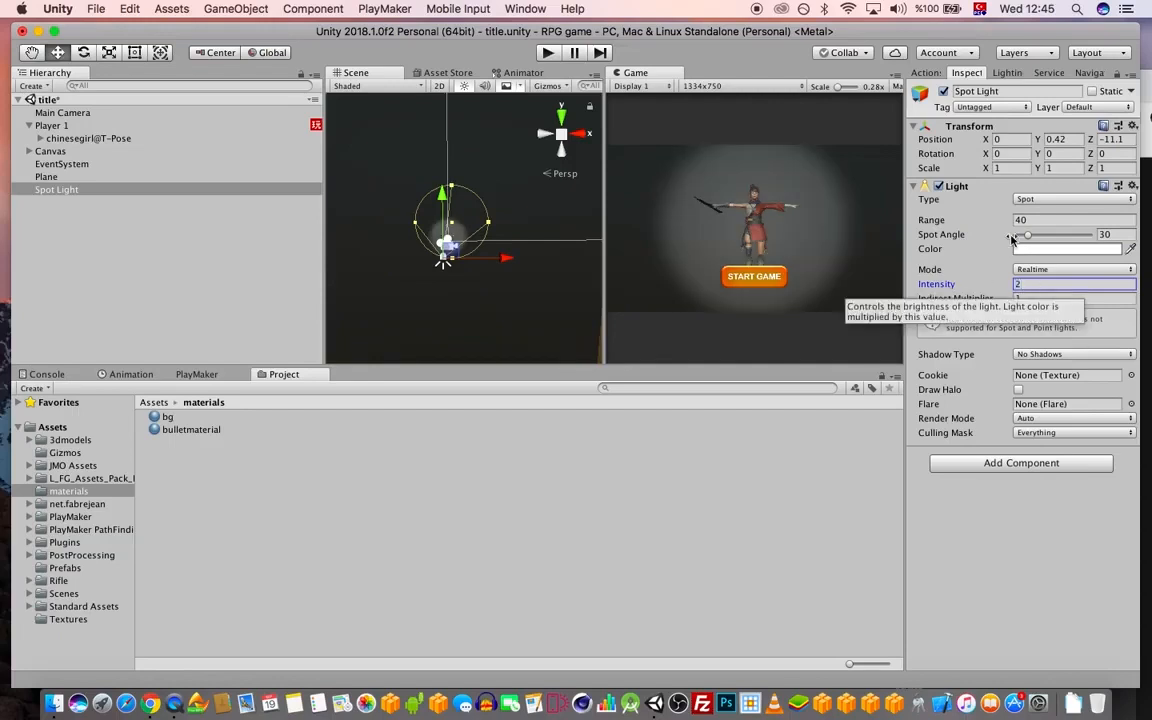
click(940, 219)
text(600)
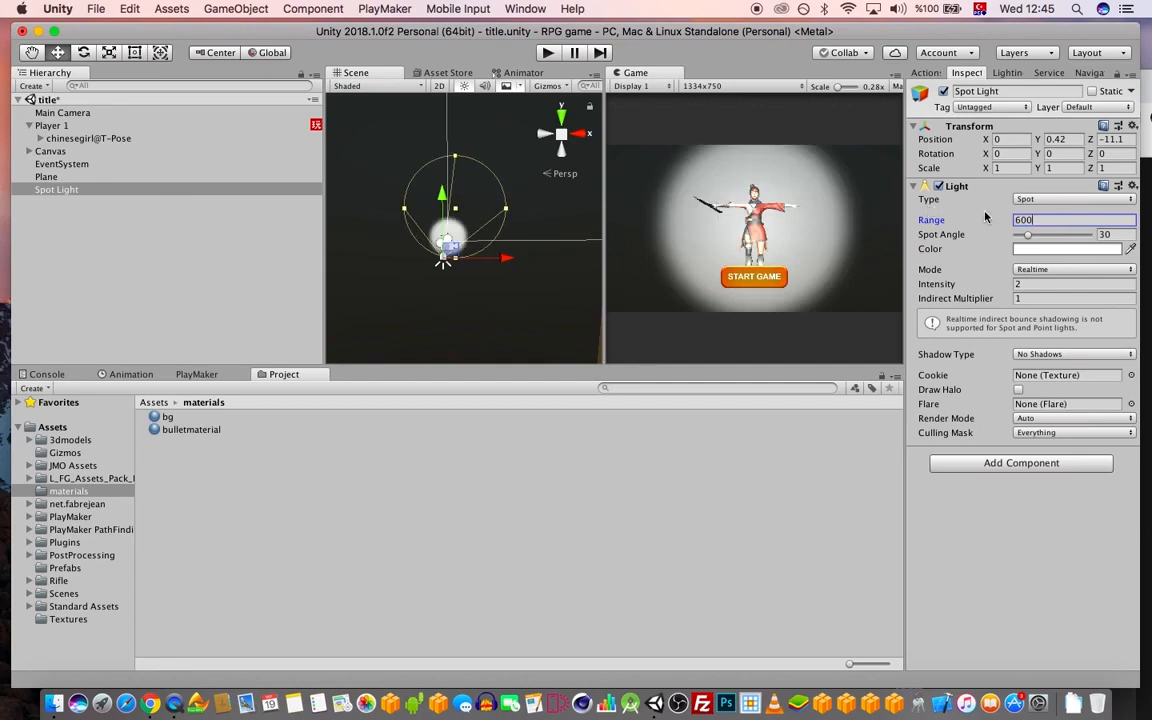
drag(1036, 220, 897, 206)
text(60)
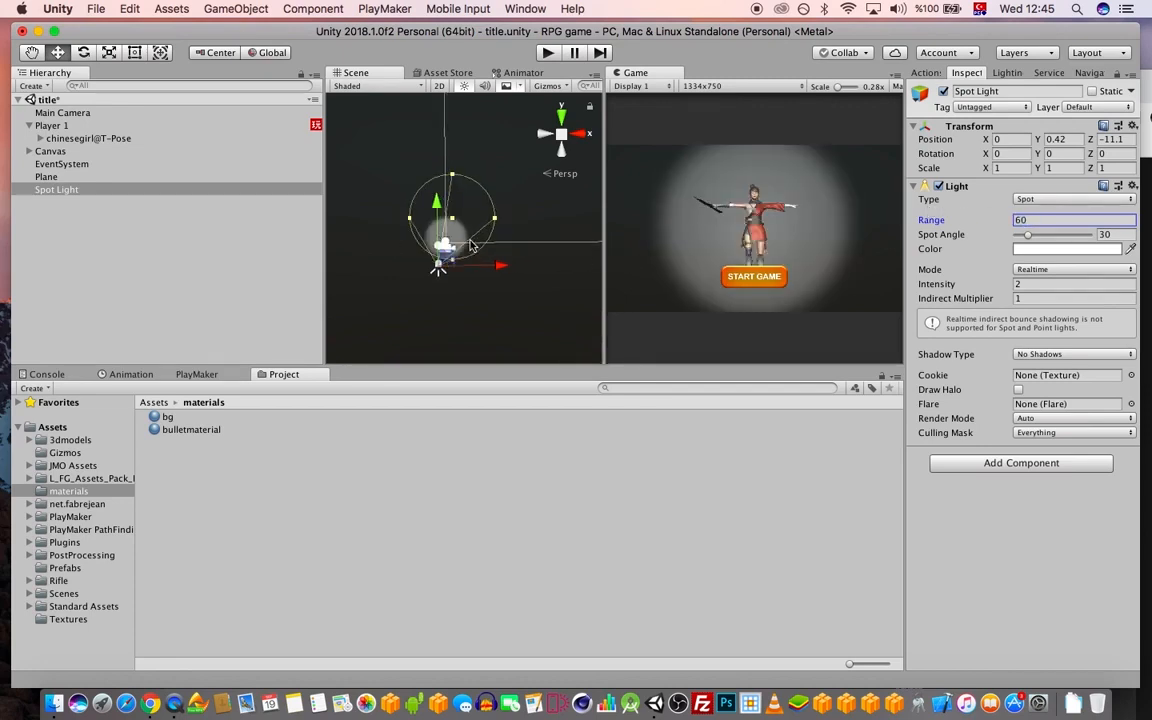
alt+drag(391, 239, 496, 250)
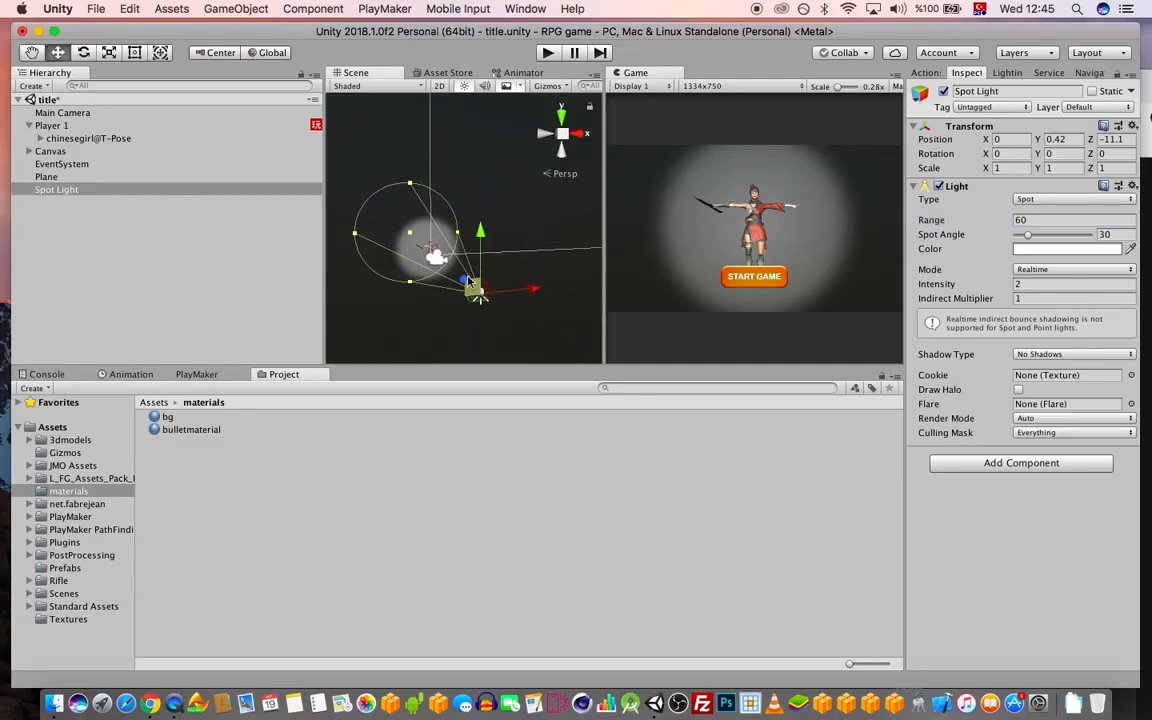
key(super+s)
- Select Player 1 and frame the scene view on it
click(236, 9)
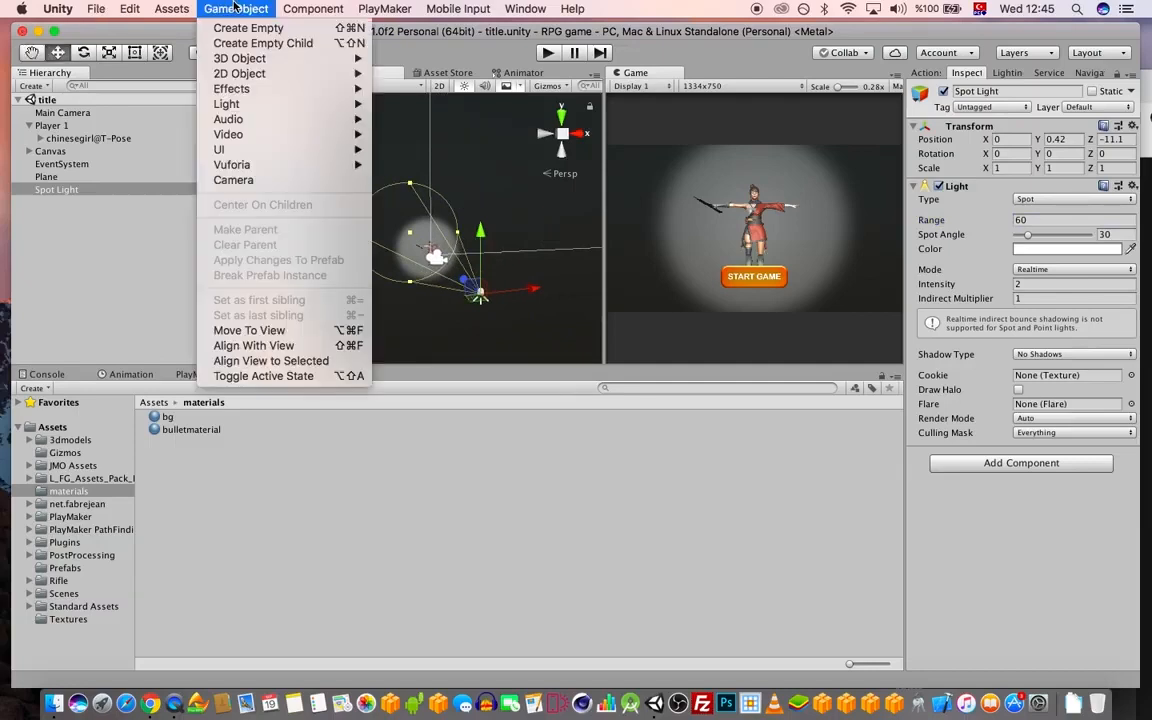
mouse_move(277, 78)
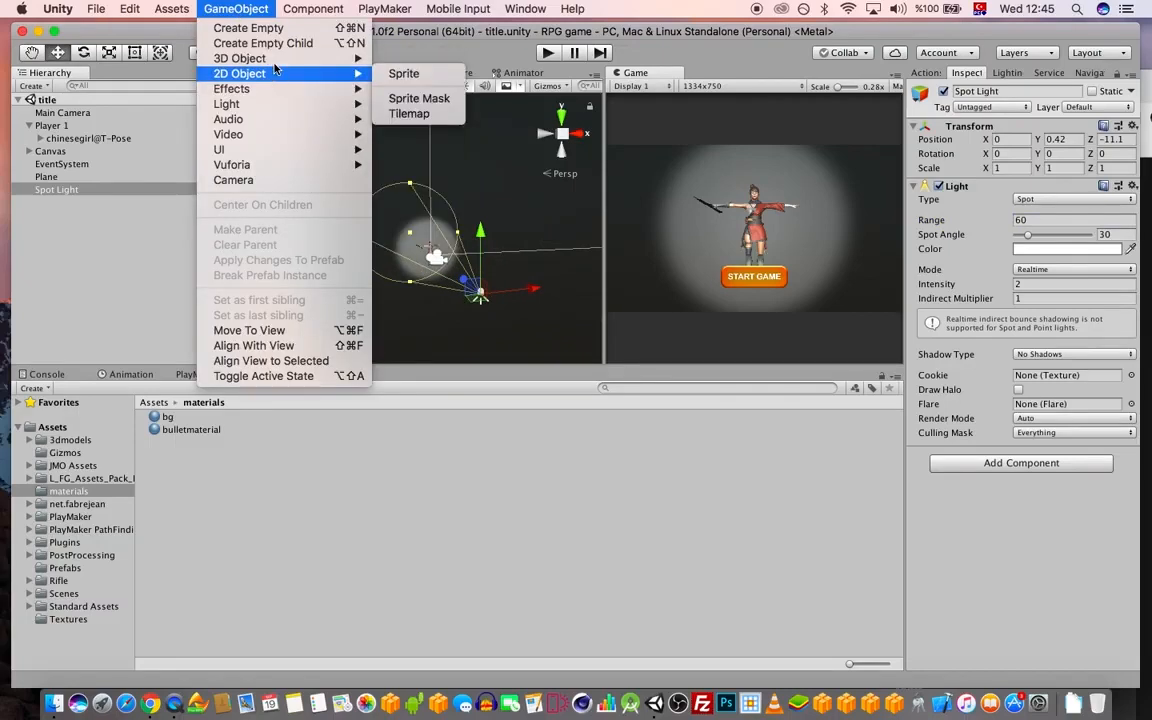
click(336, 405)
scroll(483, 270, up, 5)
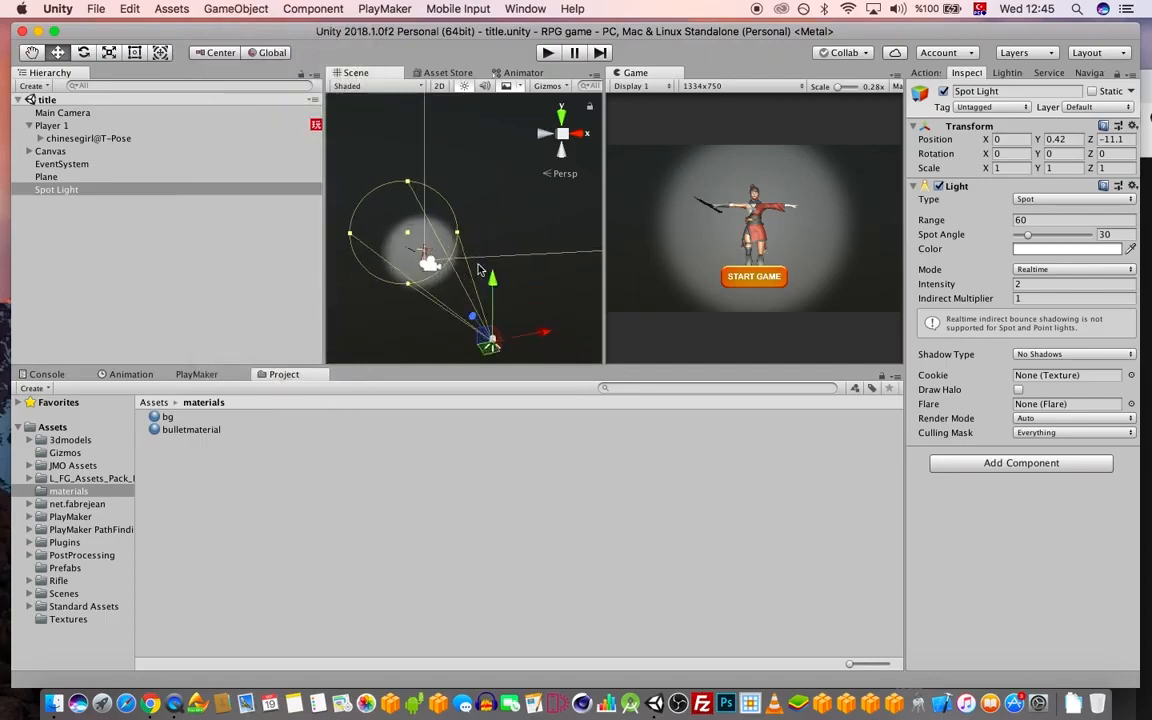
click(52, 126)
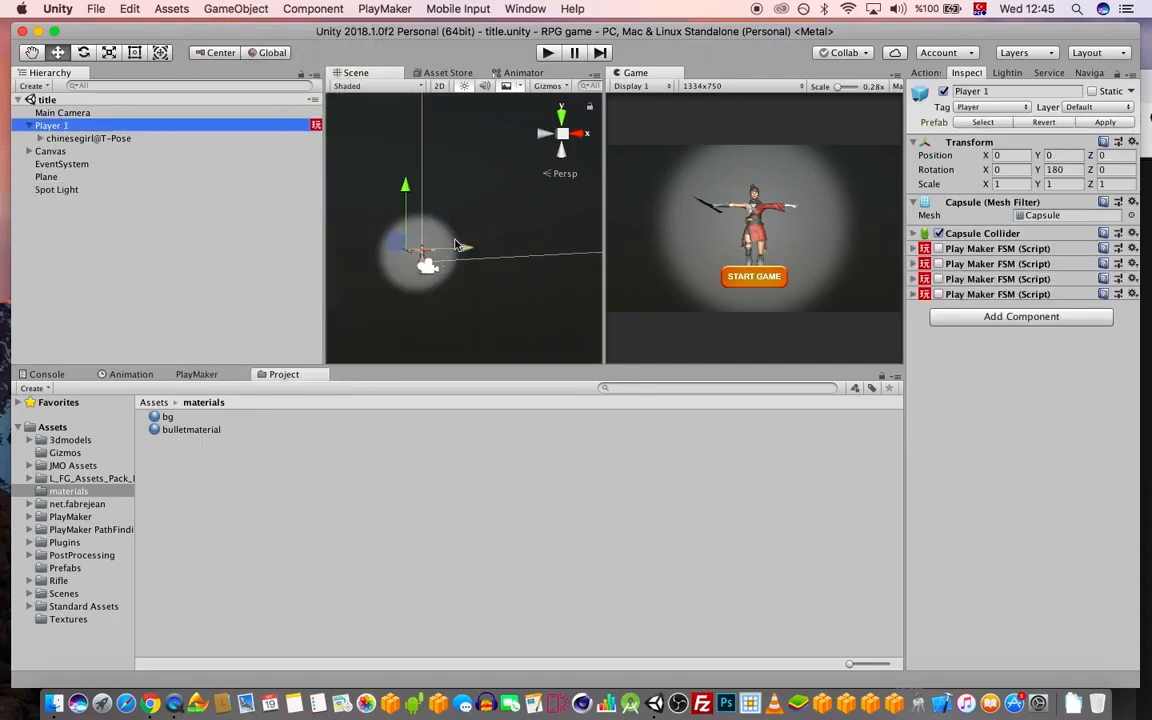
key(f)
scroll(508, 227, up, 3)
alt+drag(412, 240, 471, 254)
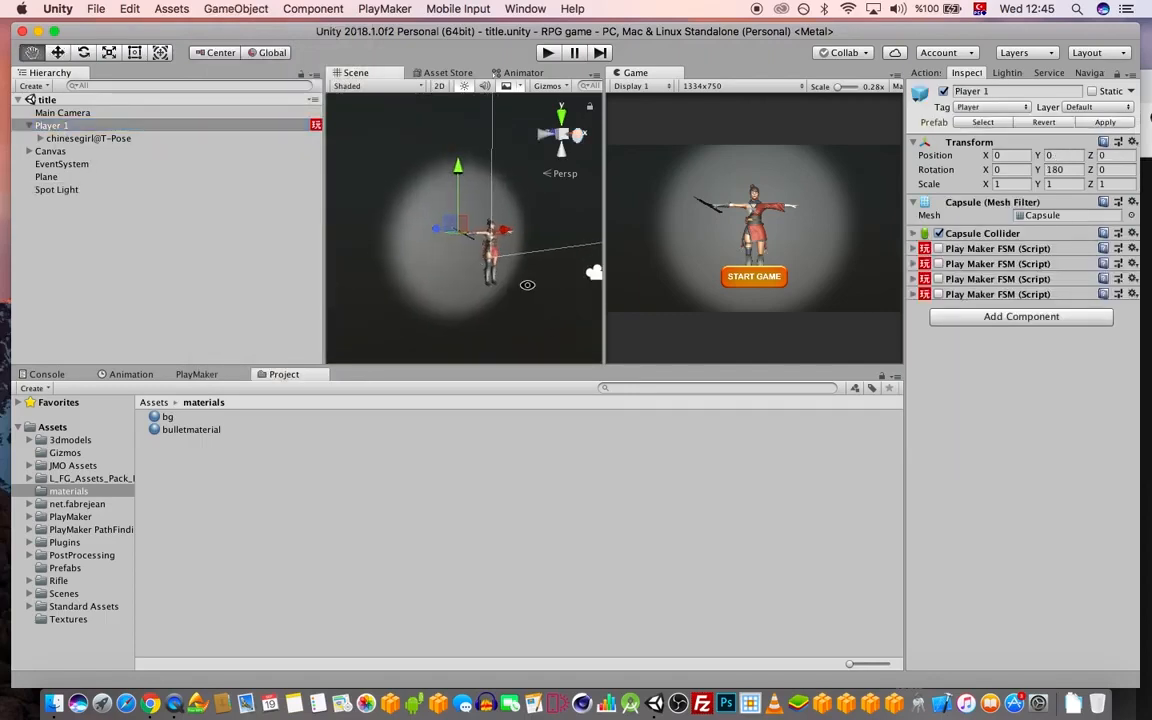
- Create a new 2D sprite and assign it the zombielogo image
click(210, 8)
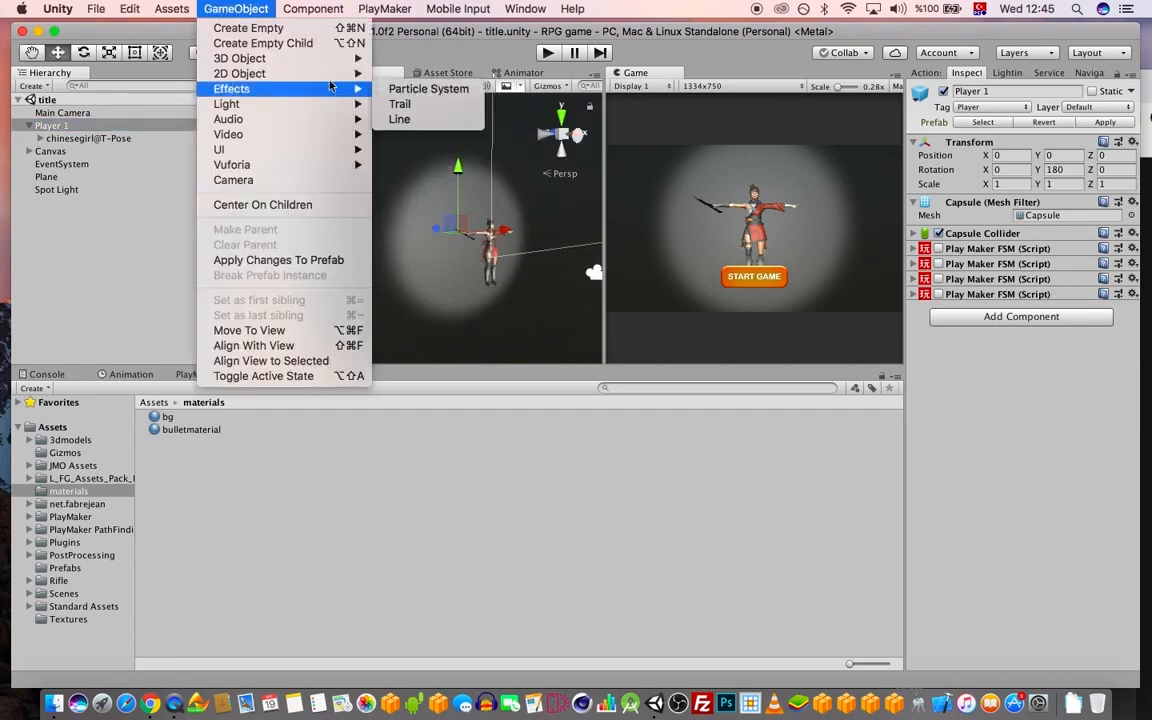
mouse_move(298, 73)
click(405, 74)
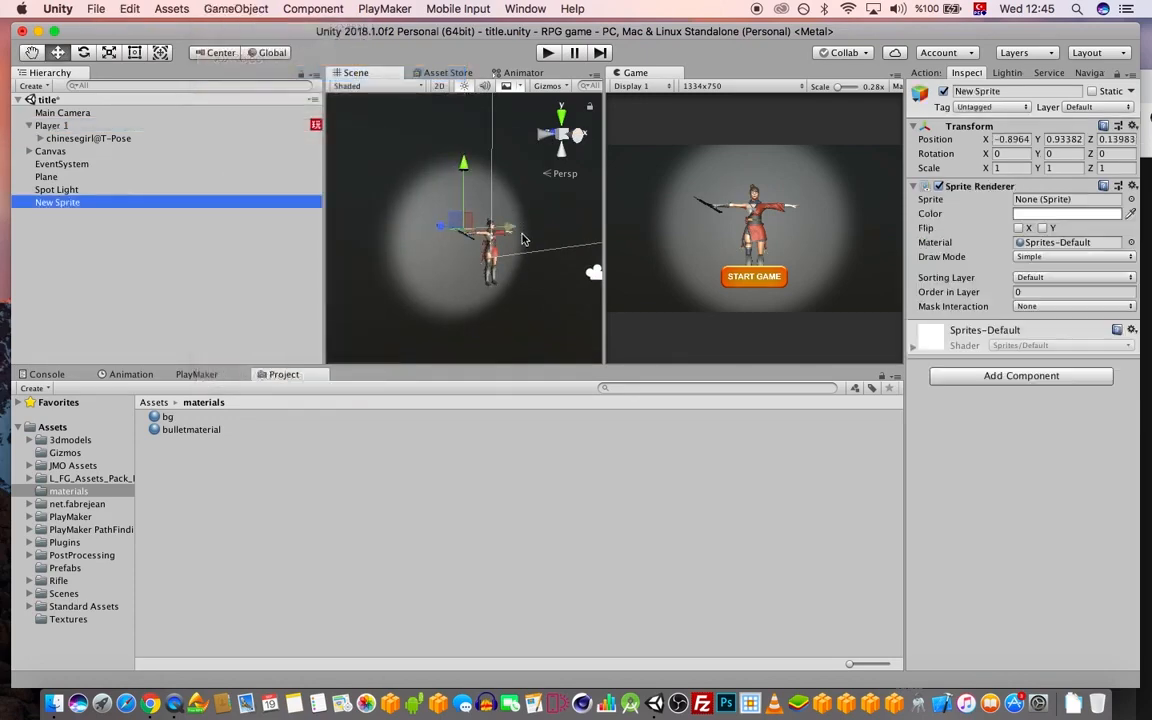
click(1131, 200)
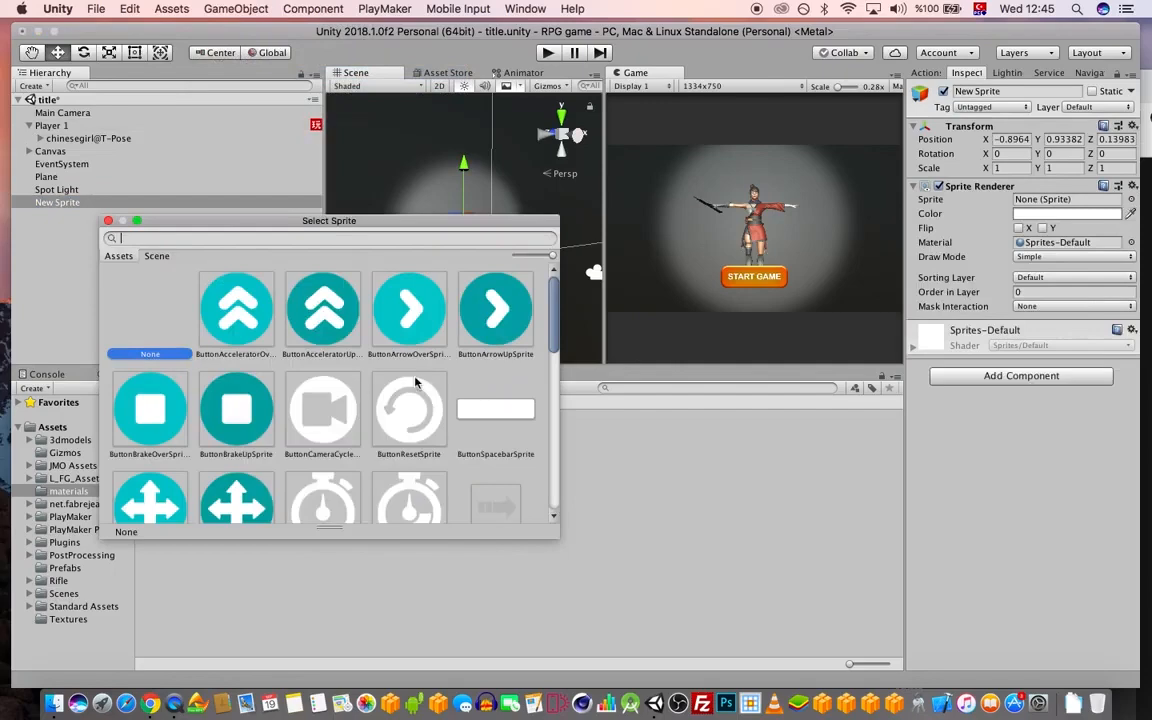
scroll(440, 385, down, 10)
double_click(414, 427)
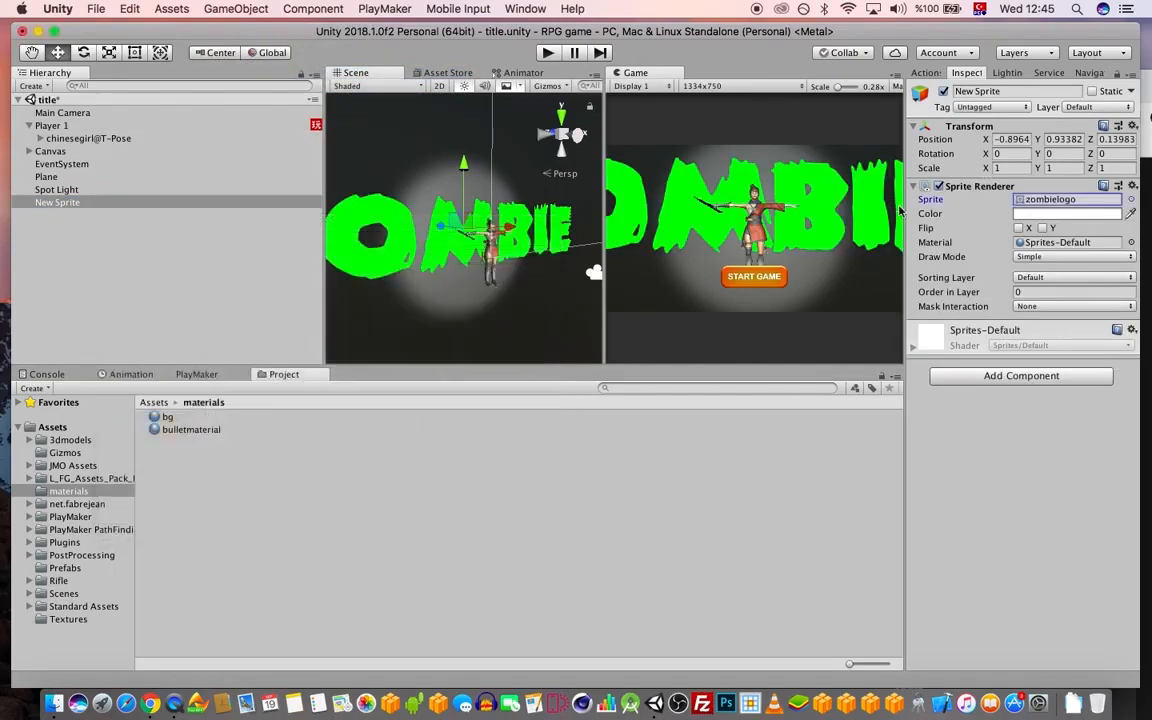
- Scale the New Sprite to 0.3 on X and Y
click(1004, 168)
text(0.5)
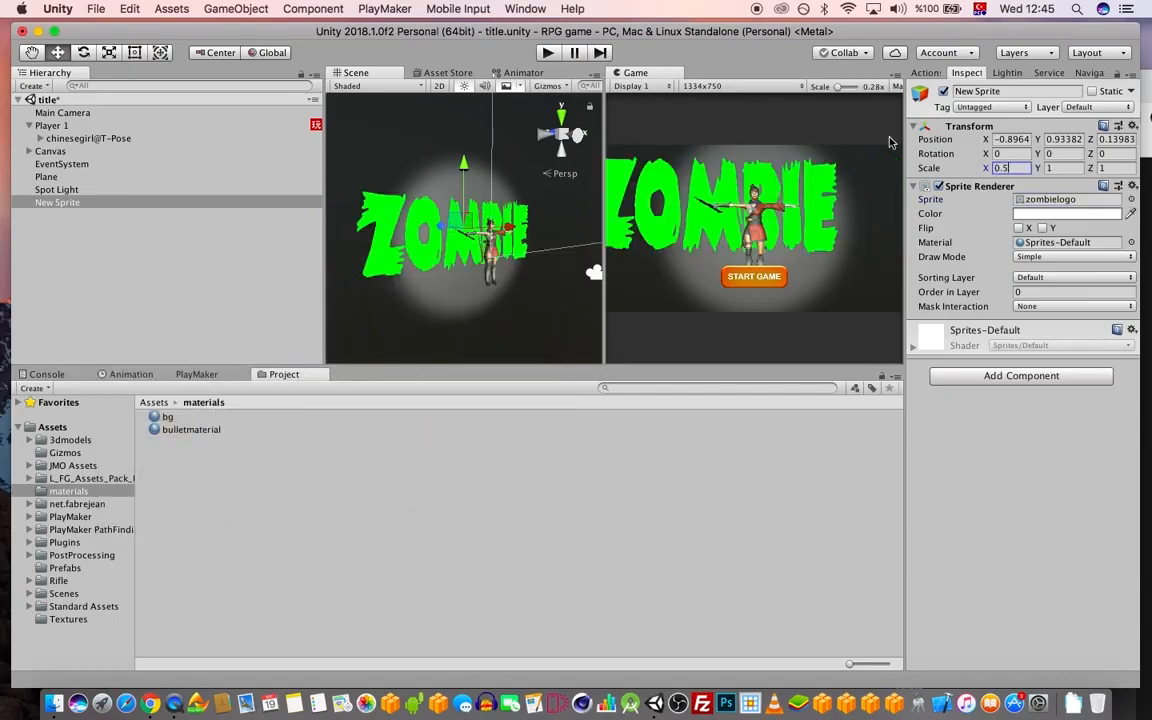
key(Tab)
text(0.)
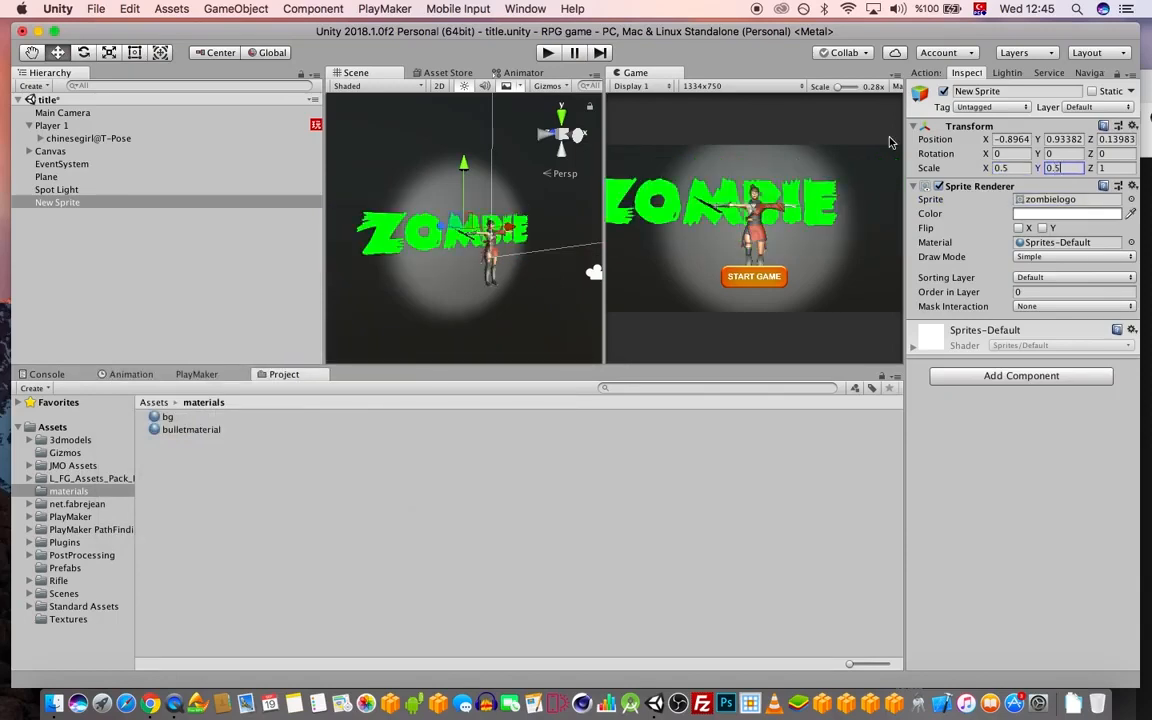
click(1001, 168)
text(0.3)
key(Tab)
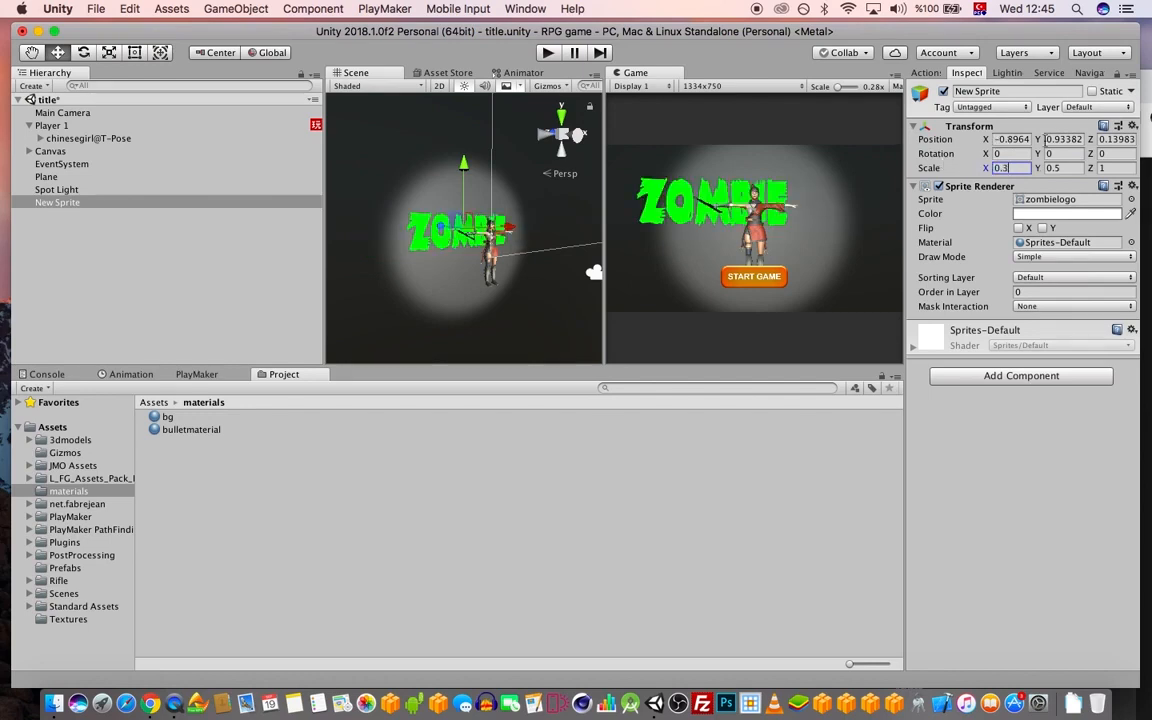
text(0.3)
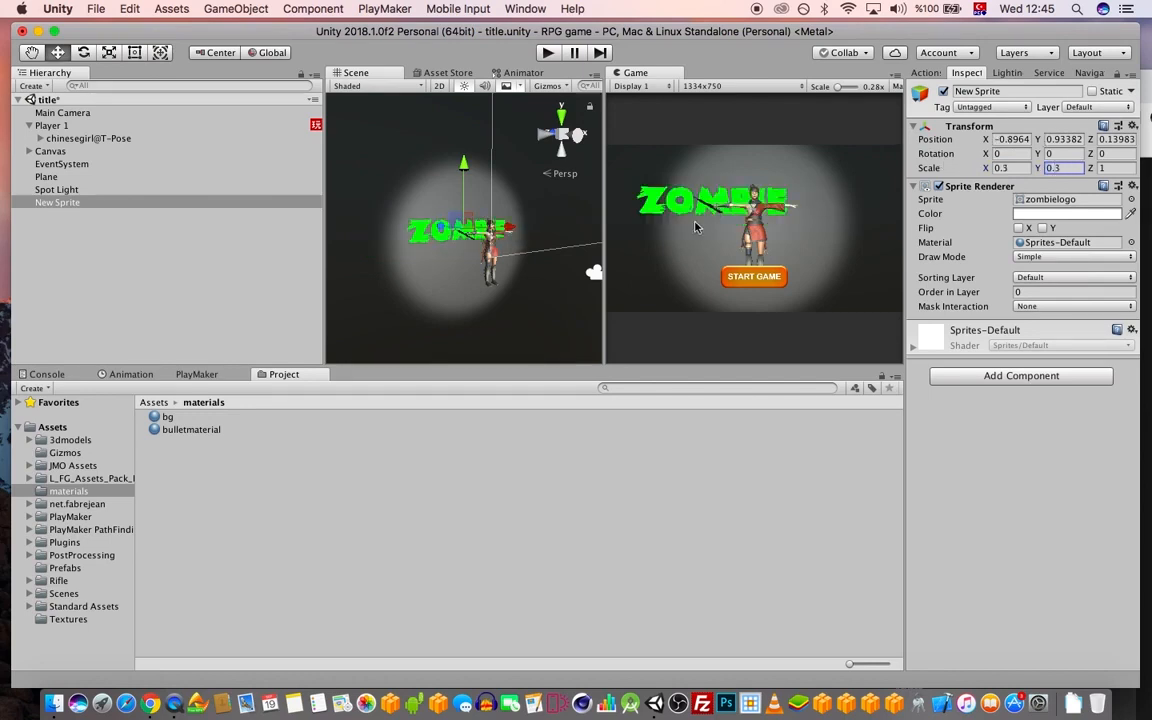
- Place the ZOMBIE logo at position 0, 1.3, 0 above the character and save the scene
alt+drag(455, 230, 368, 255)
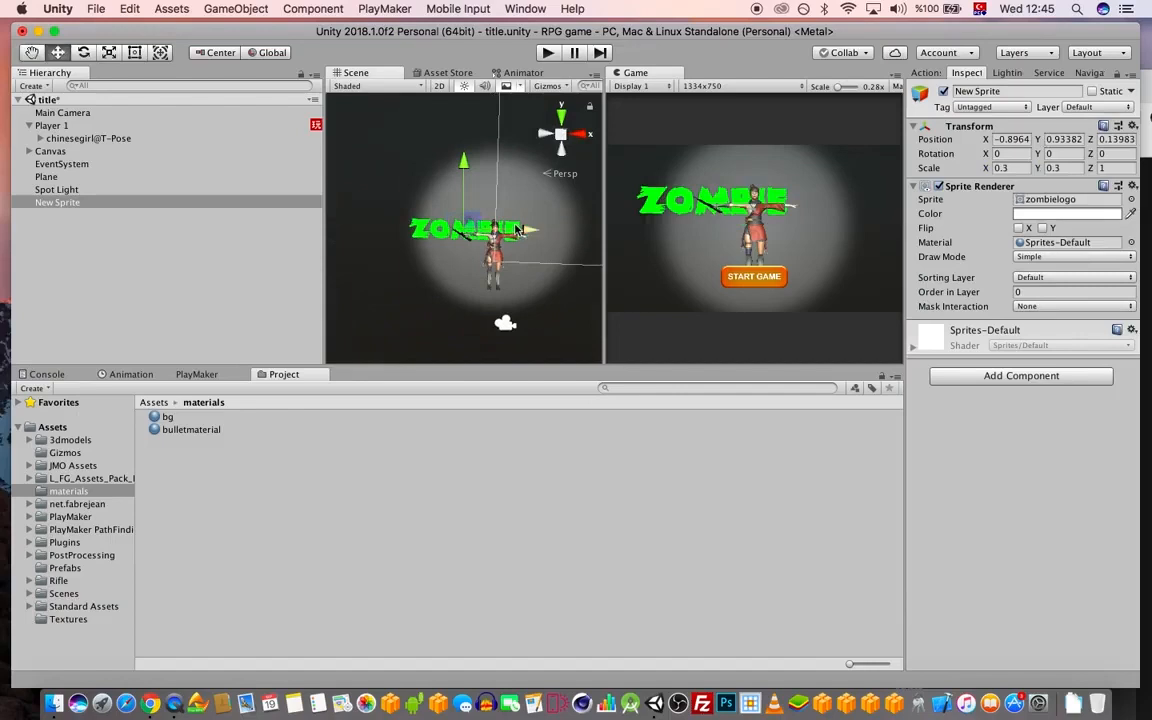
drag(521, 230, 548, 230)
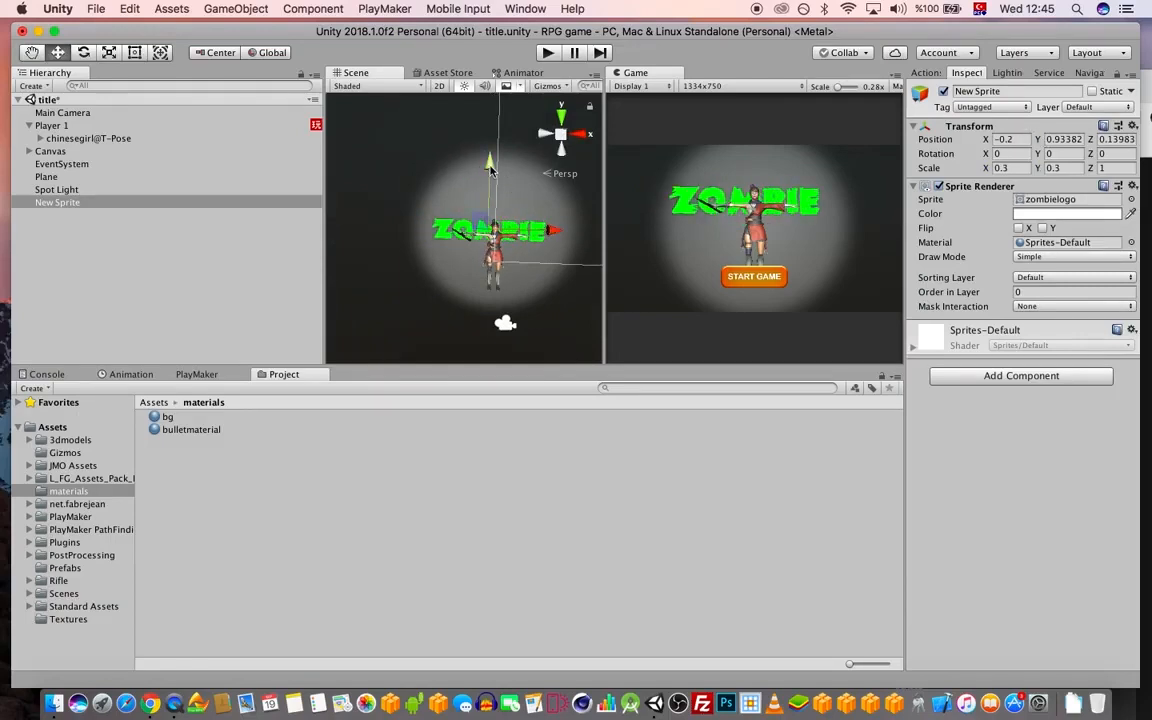
drag(492, 168, 492, 155)
text(0)
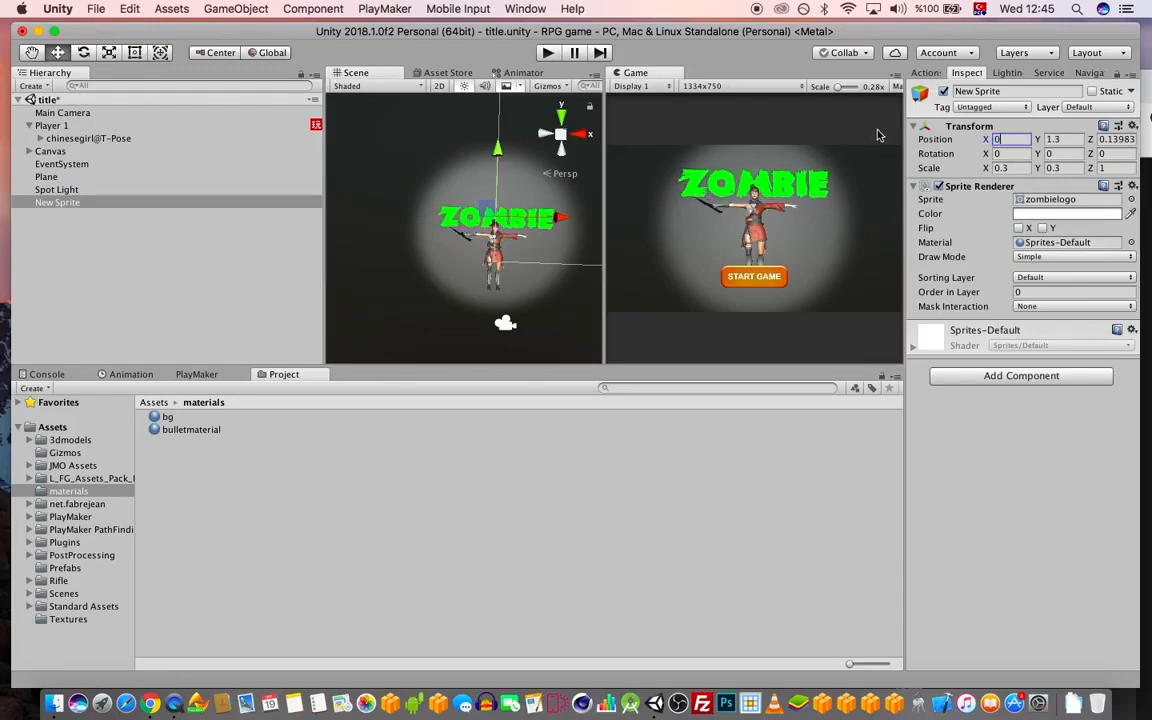
key(Tab)
key(Tab)
text(0)
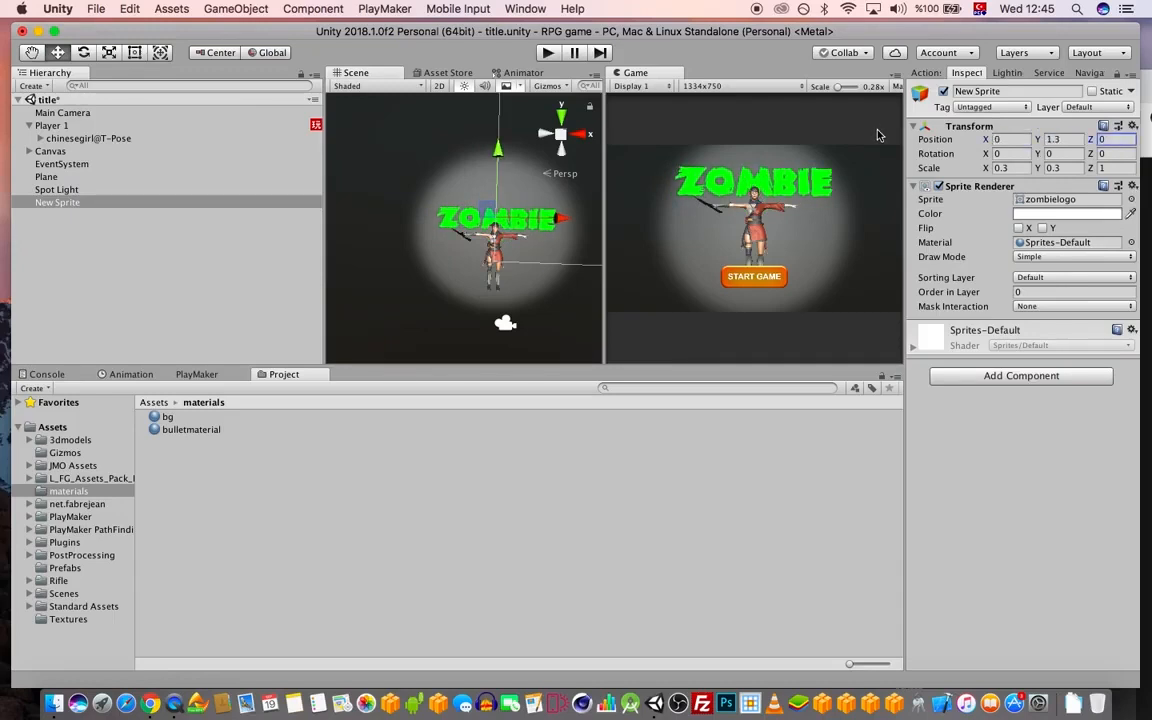
key(super+s)
- Set the Spot Light's Shadow Type to Hard Shadows
click(58, 190)
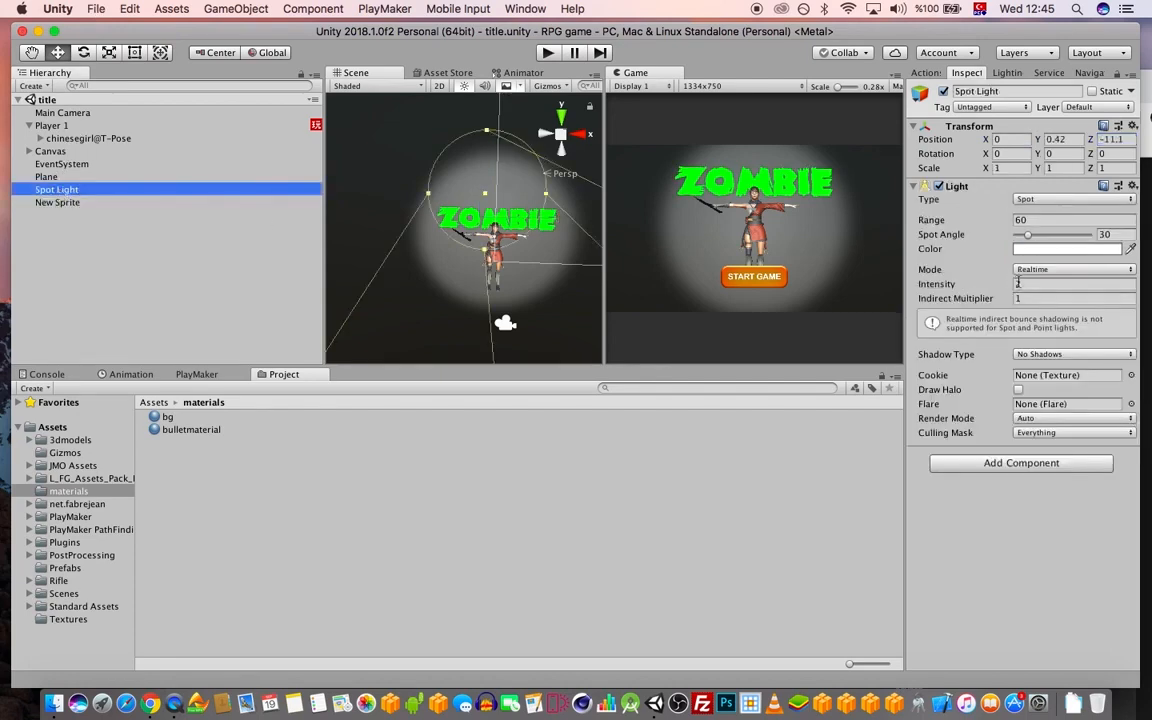
click(1050, 355)
click(1053, 370)
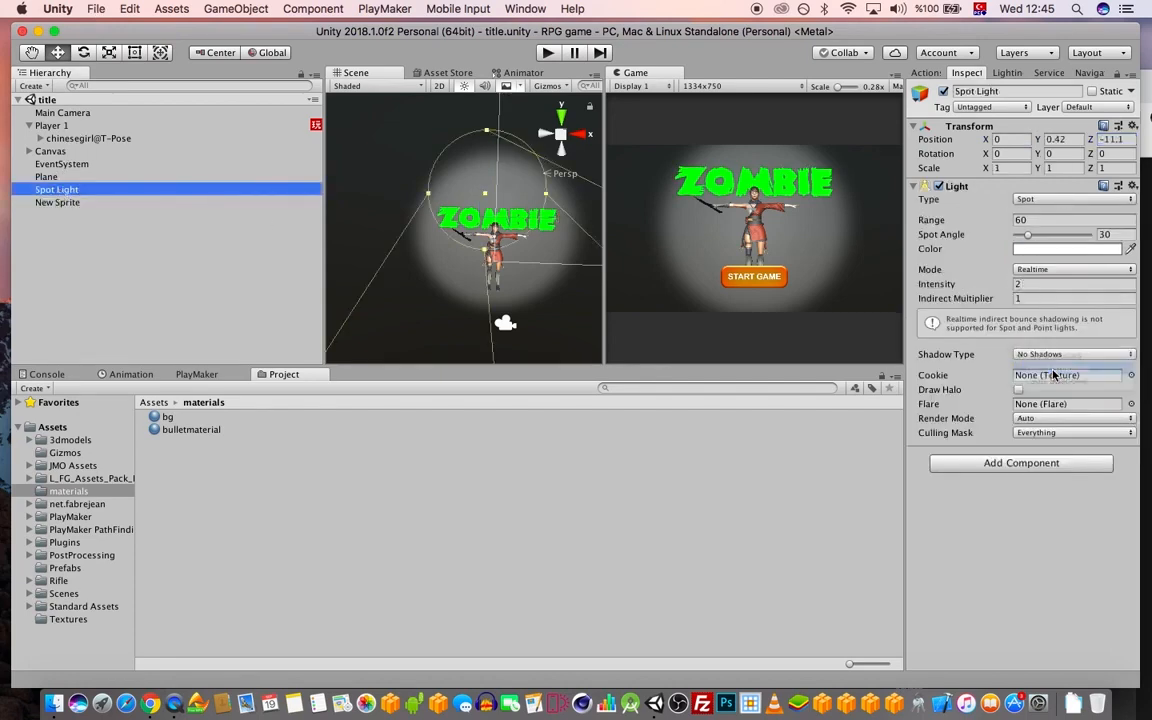
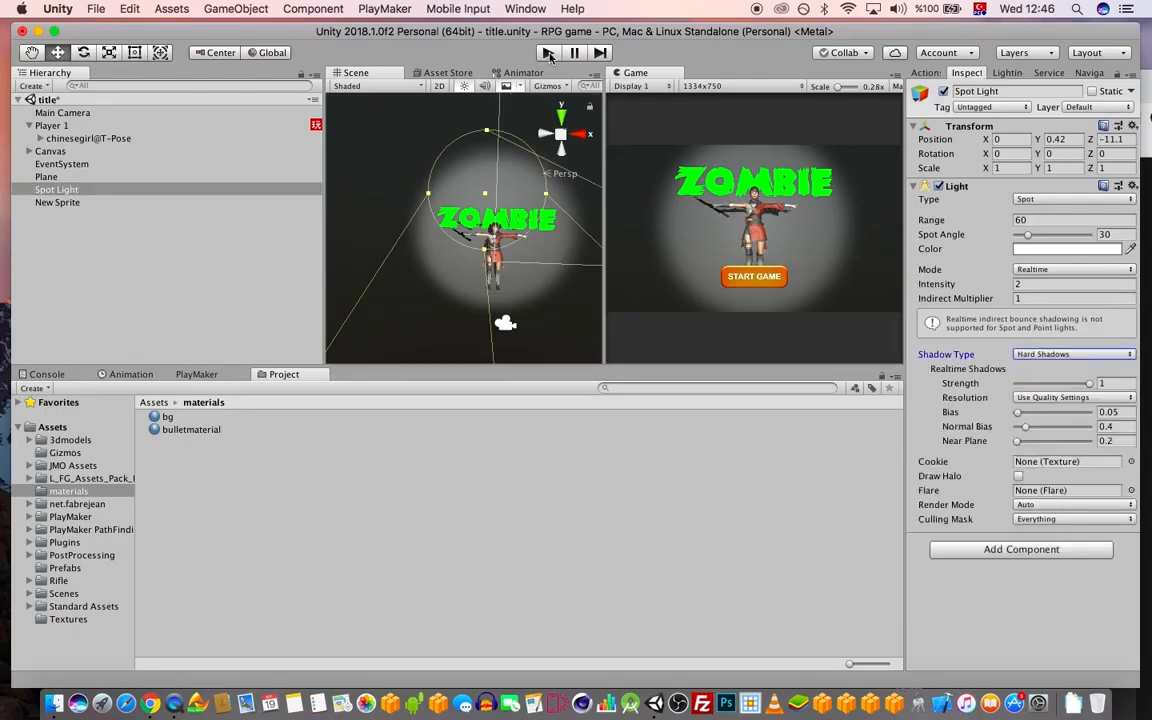
- Move the background Plane to Z 1.13
click(396, 160)
scroll(448, 236, down, 10)
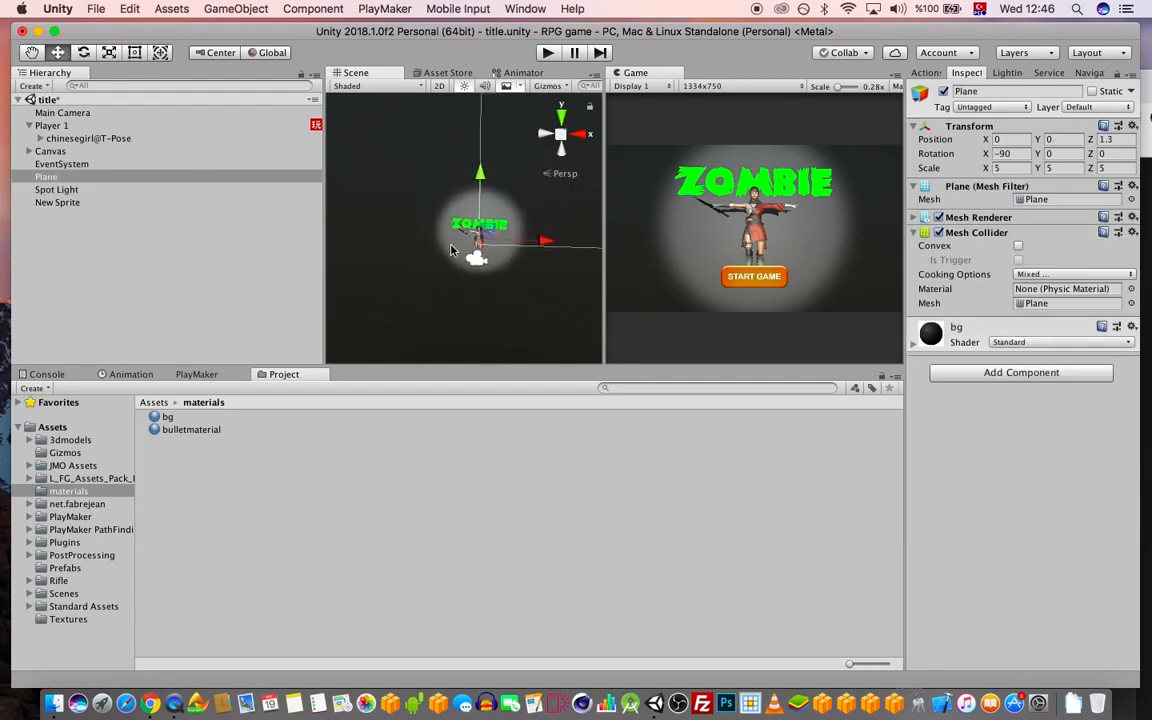
alt+drag(508, 257, 424, 237)
- Save the scene and run a quick Play-mode test
key(super+s)
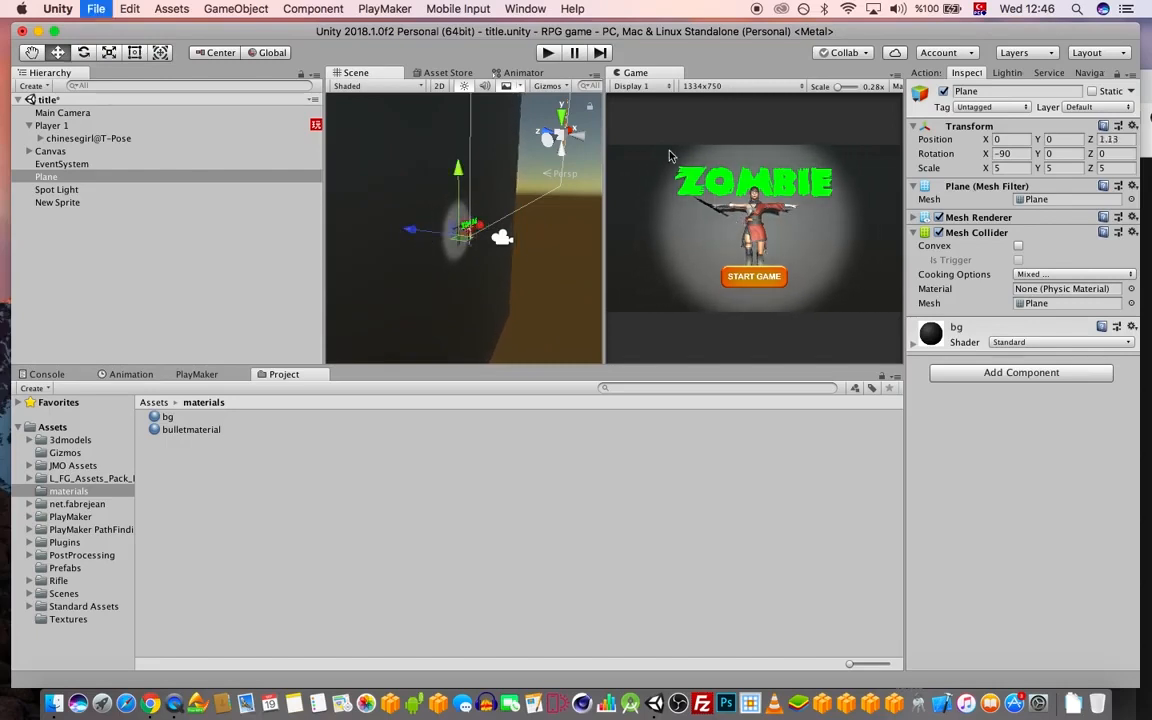
click(550, 53)
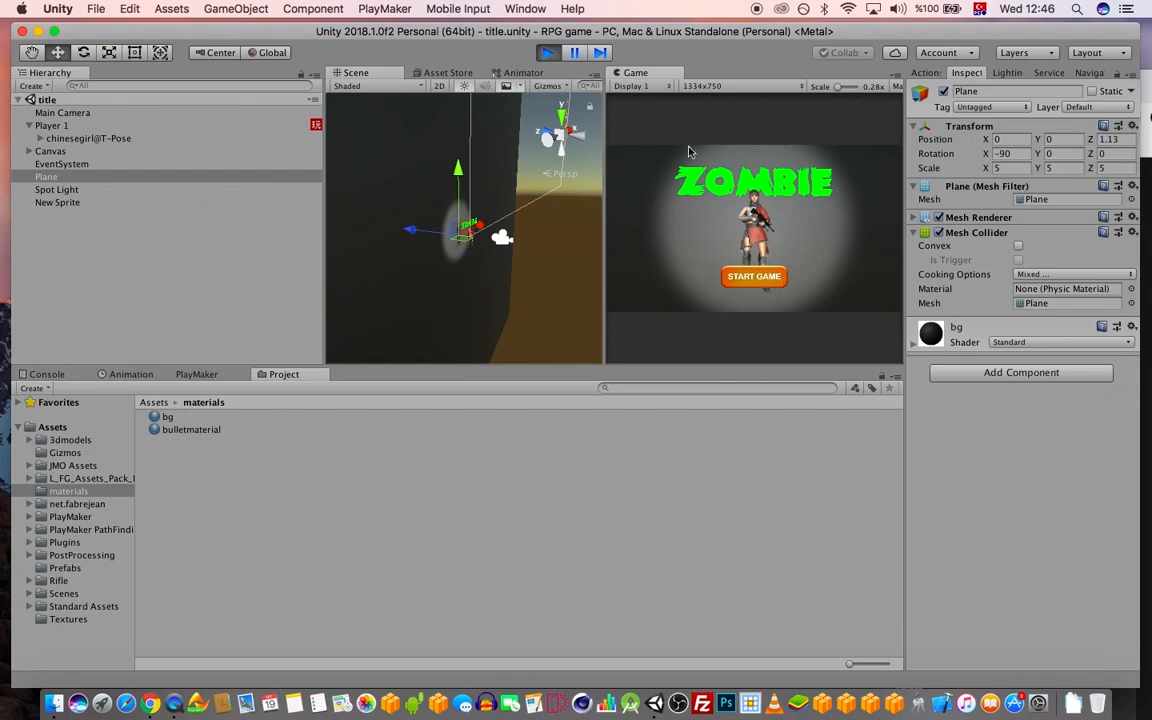
click(547, 53)
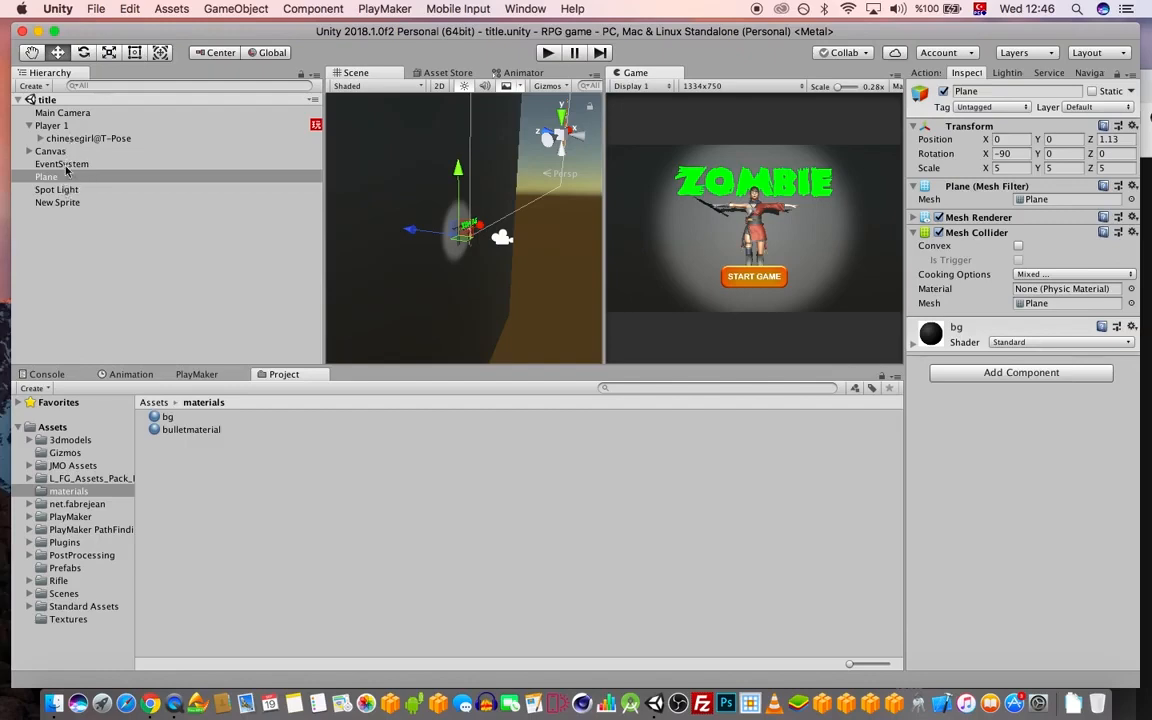
- Lower the Canvas's START GAME Image from Pos Y -218 to -233.93
click(67, 204)
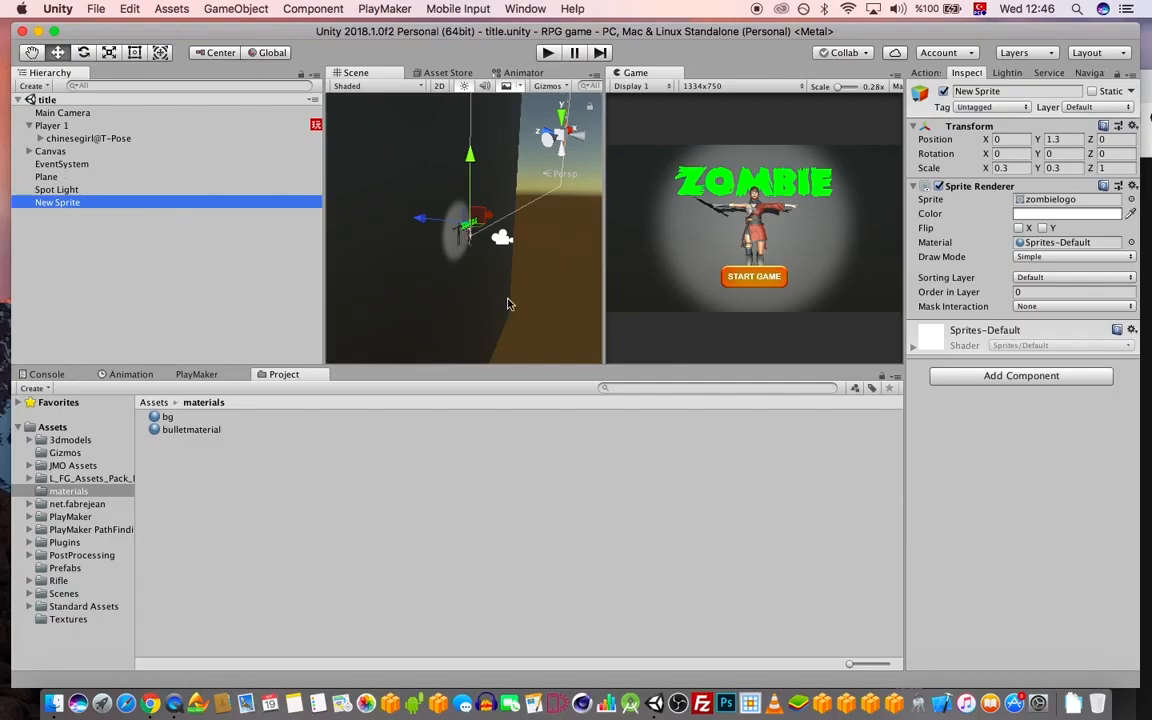
scroll(484, 255, up, 5)
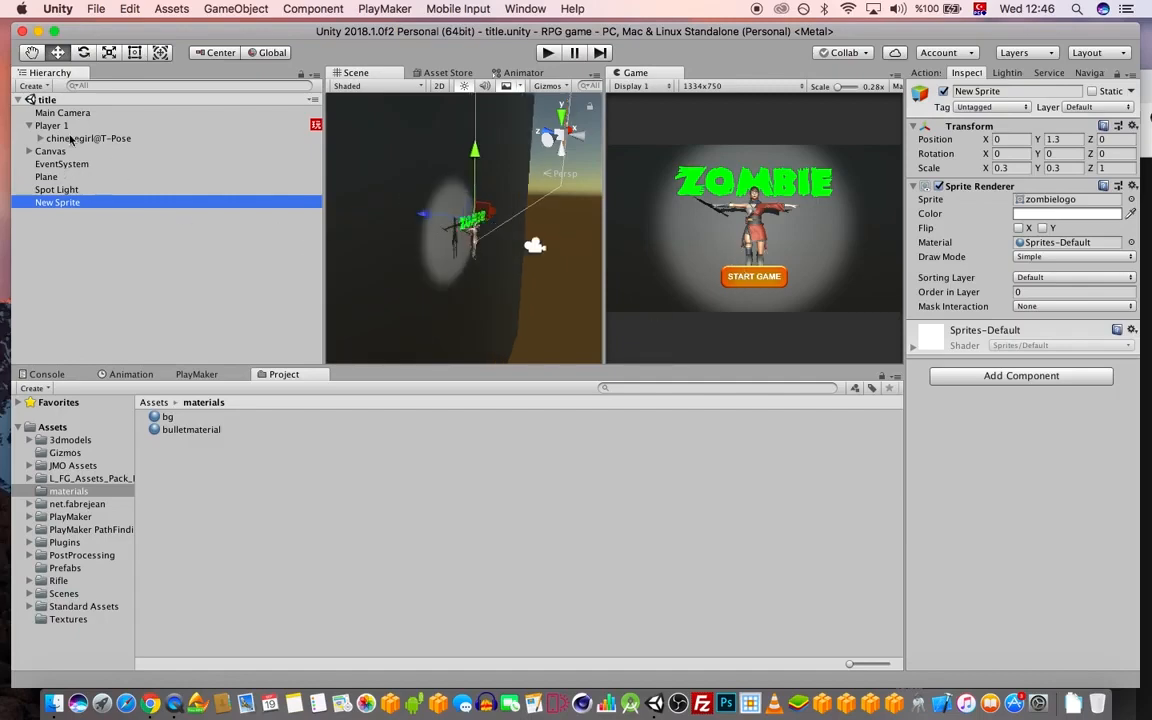
click(50, 151)
click(29, 151)
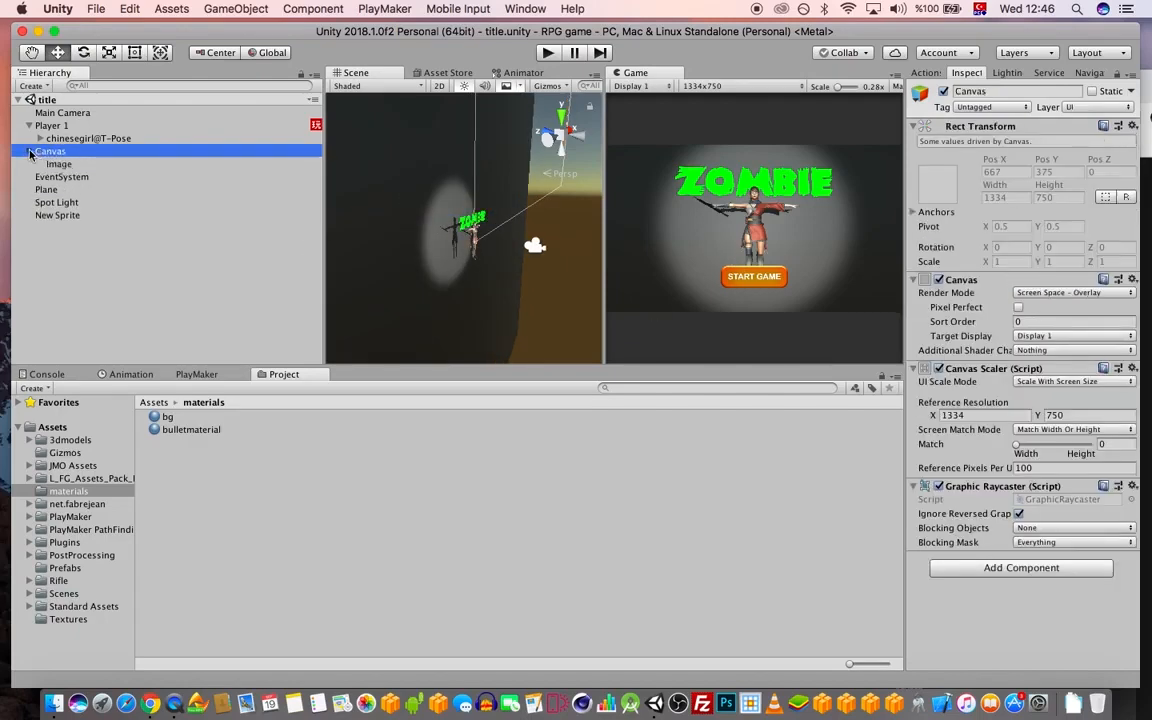
click(58, 164)
middle_drag(500, 221, 537, 180)
scroll(538, 261, up, 5)
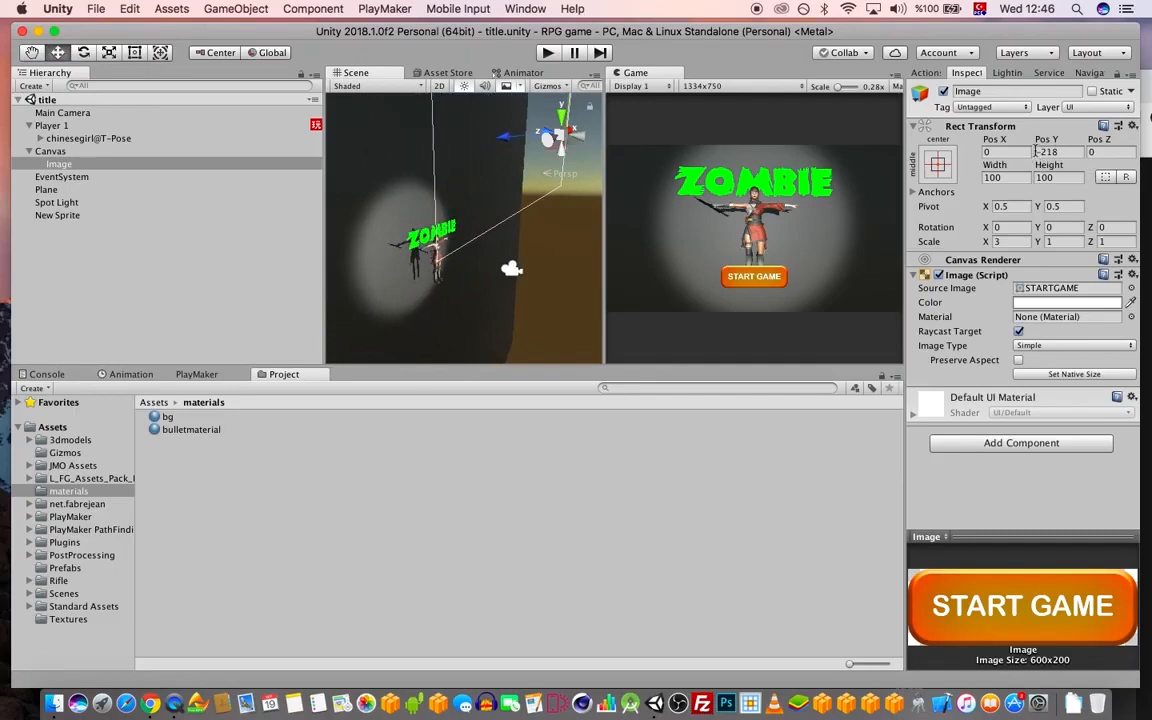
drag(1041, 143, 621, 128)
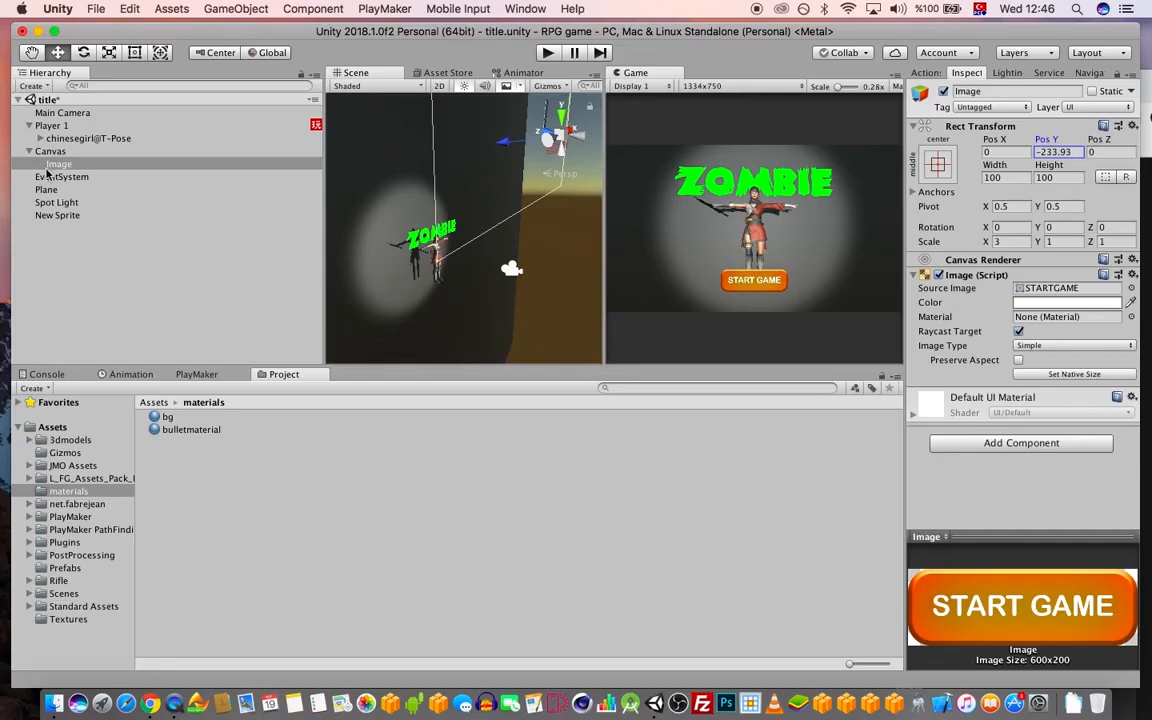
click(56, 214)
- Rename New Sprite to ZombieLogo
key(Return)
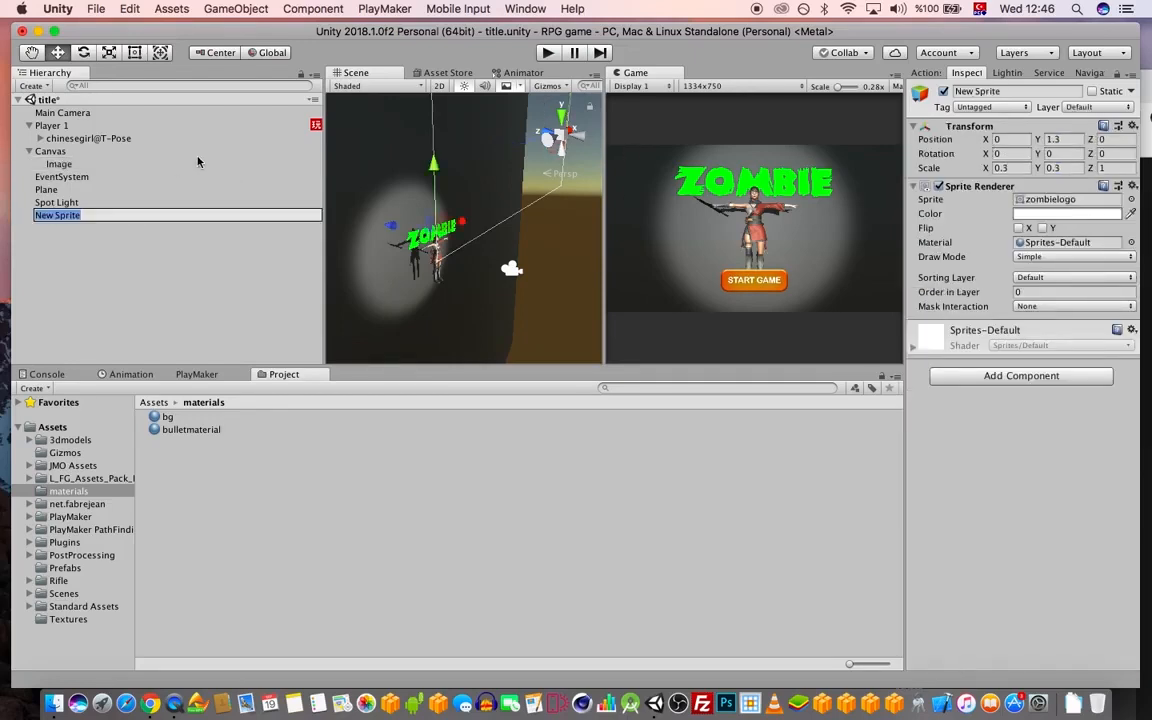
text(ZombieLogo)
key(Return)
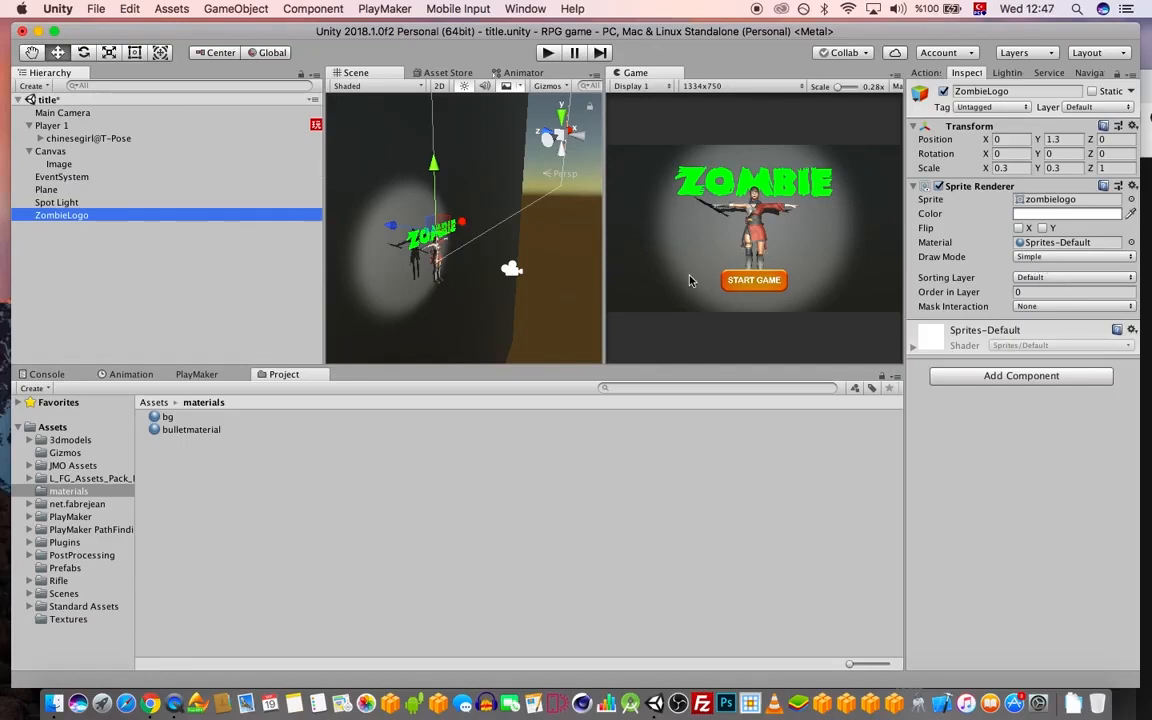
- Mark the background Plane as static, leave ZombieLogo non-static, and save the scene
click(1092, 91)
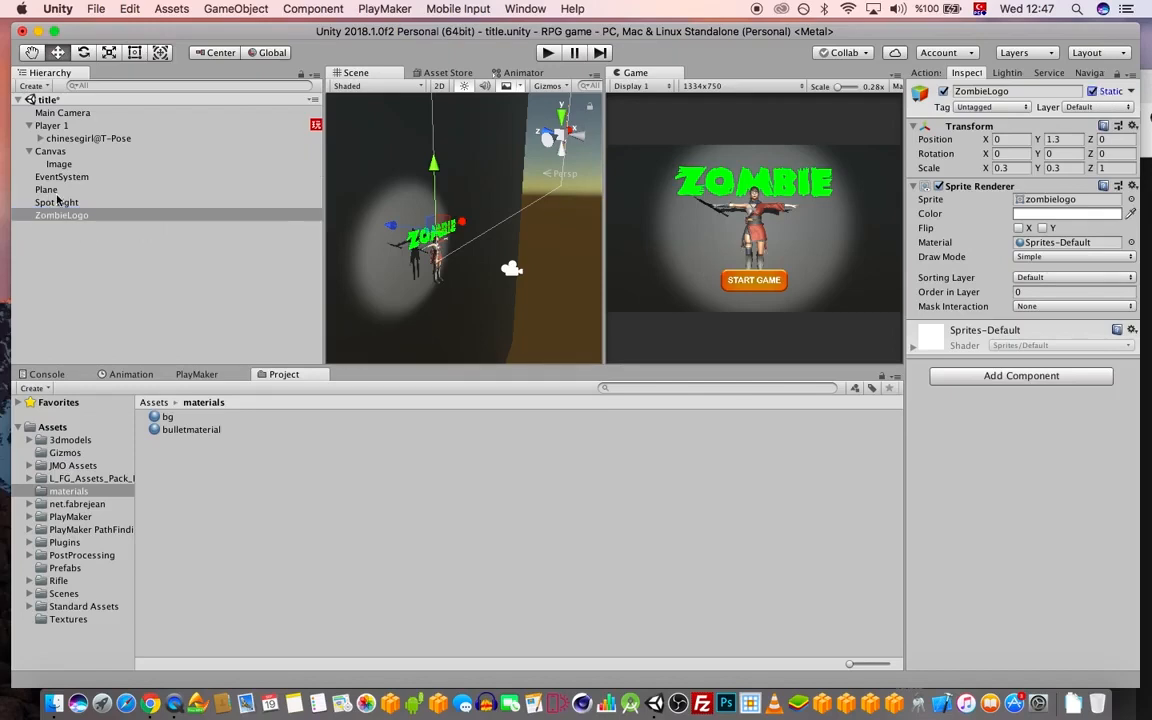
click(47, 189)
click(1092, 91)
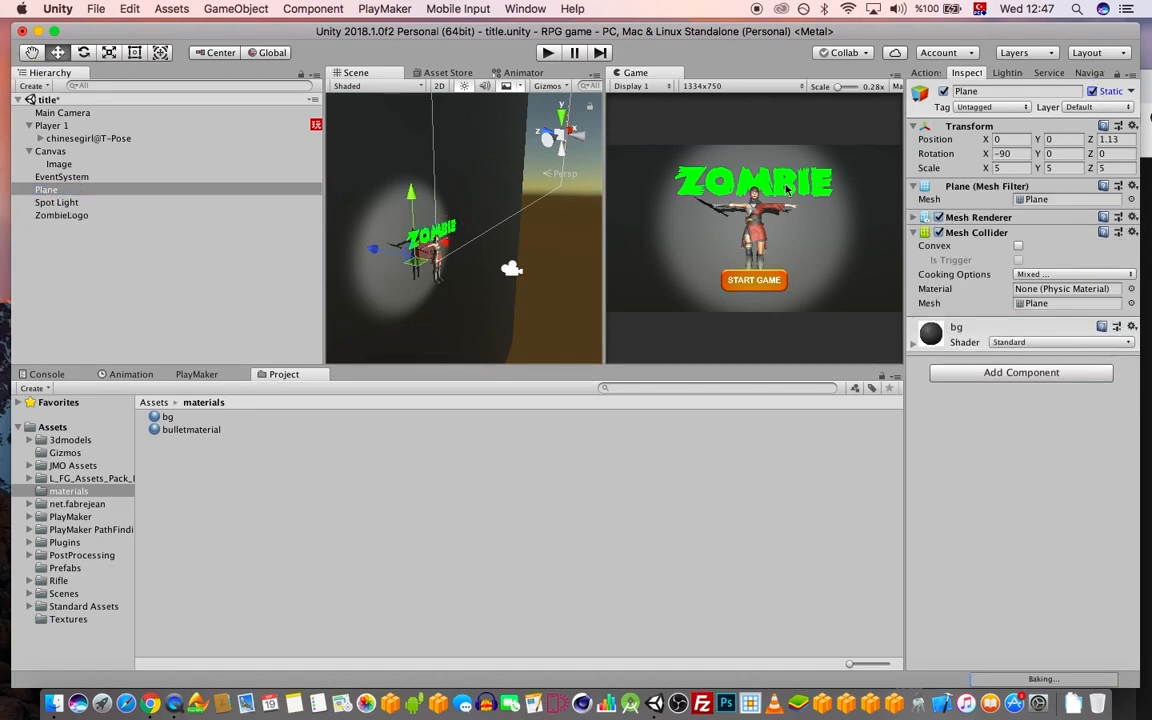
scroll(448, 286, up, 5)
middle_drag(454, 287, 471, 241)
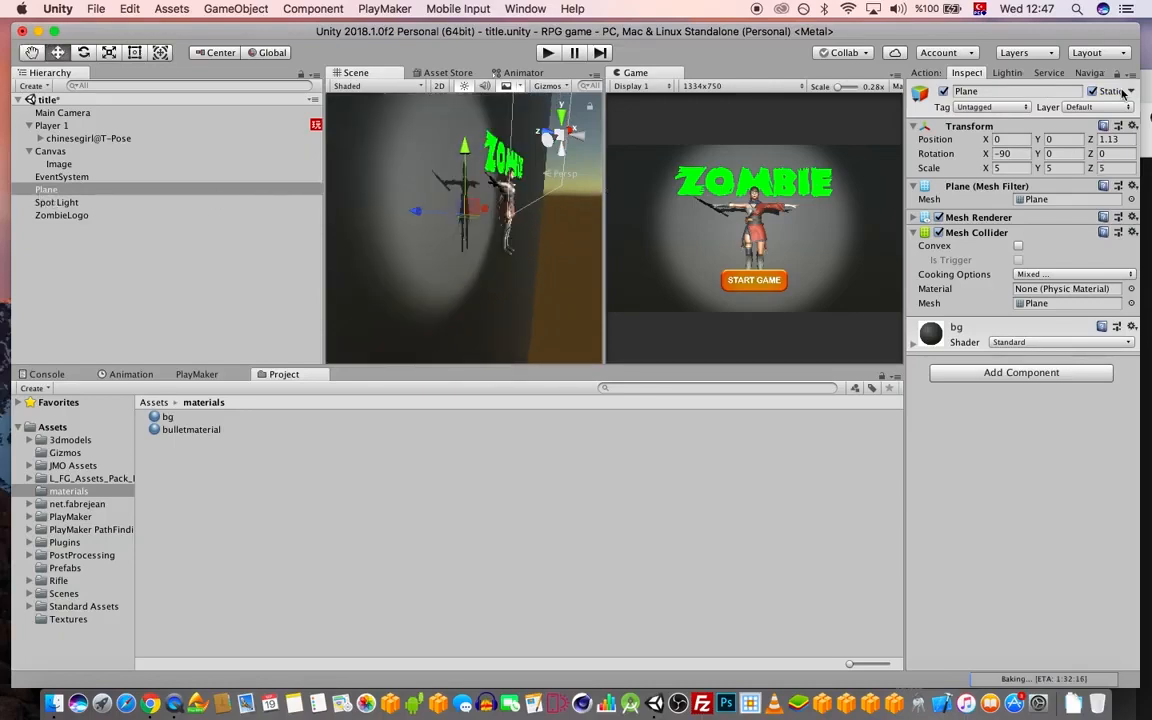
click(70, 215)
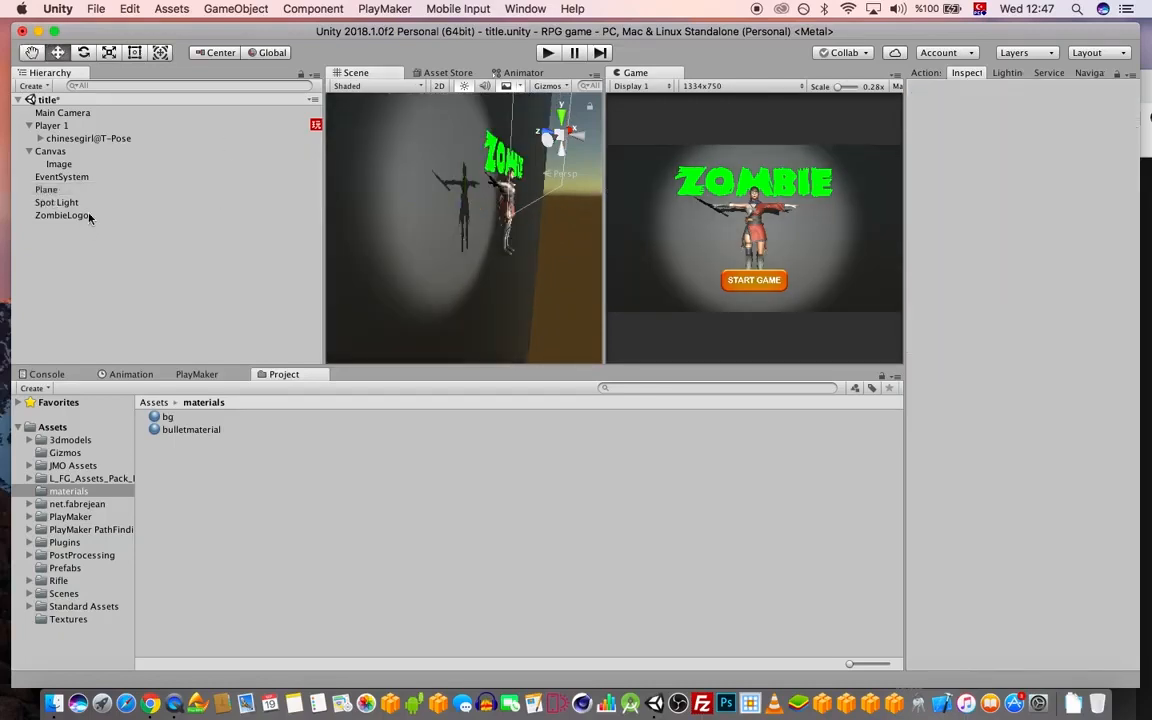
click(1093, 91)
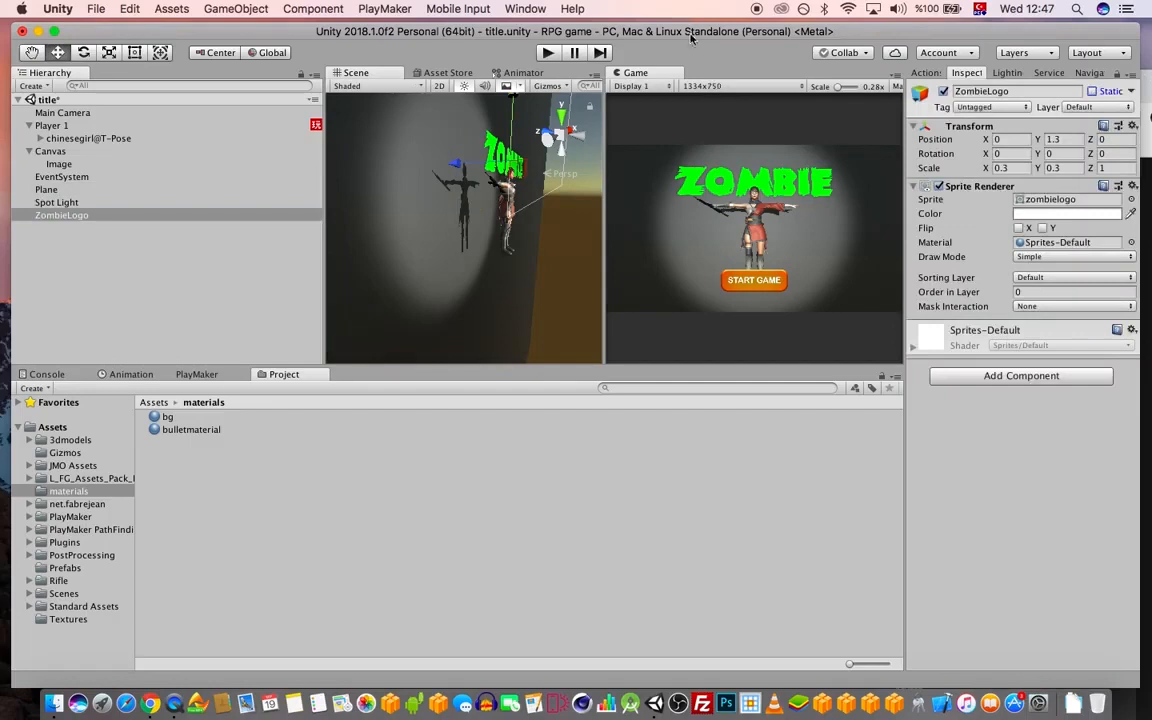
drag(695, 33, 698, 33)
key(super+s)
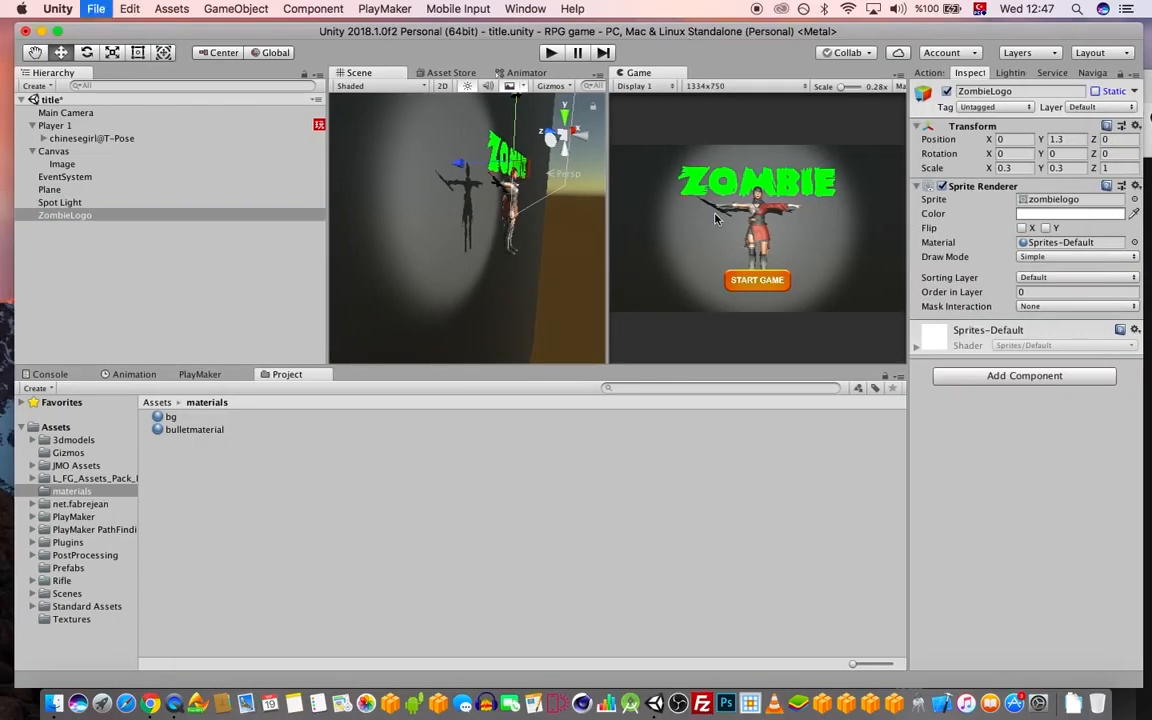
- Play-test the title scene briefly, then switch to Google Chrome
click(556, 54)
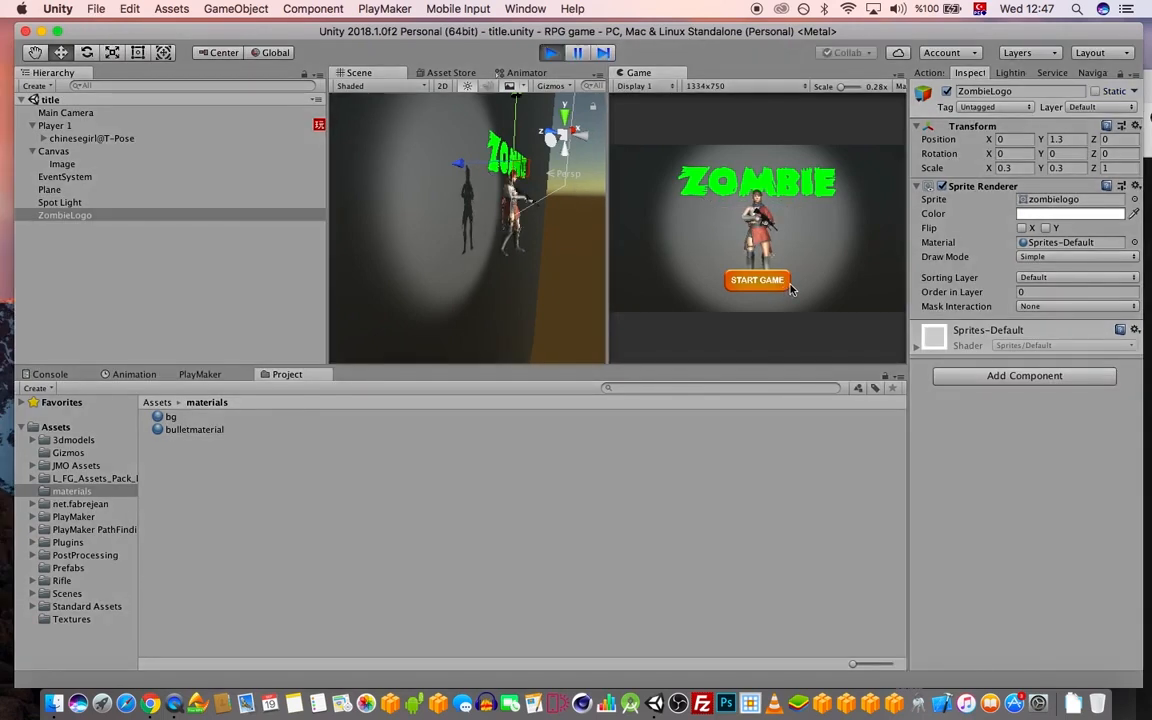
click(553, 53)
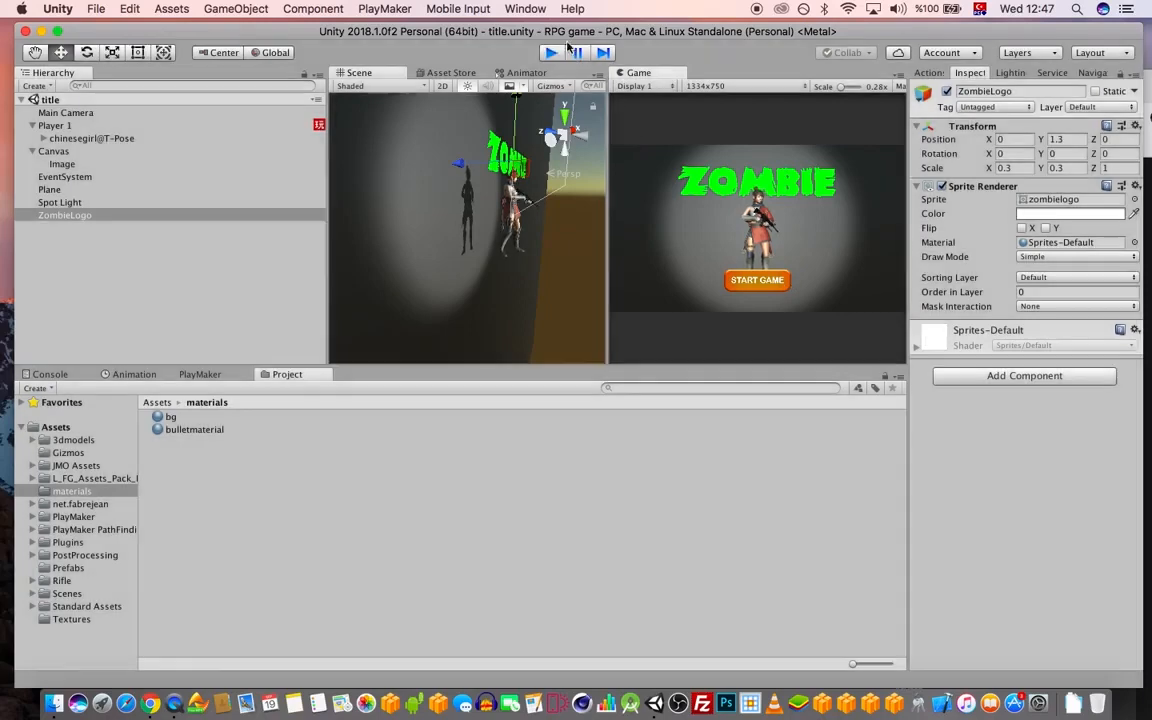
drag(559, 28, 567, 28)
click(150, 703)
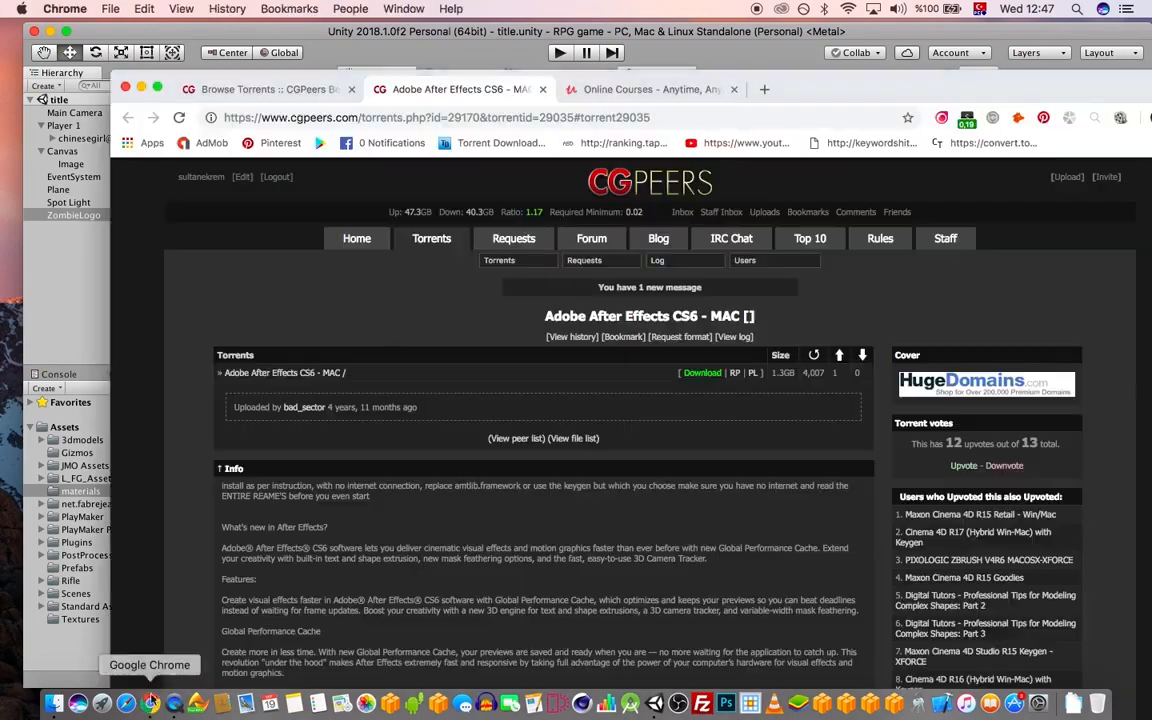
- Search Google for 'cgtextures' in a new tab, closing the After Effects and Online Courses tabs
click(764, 90)
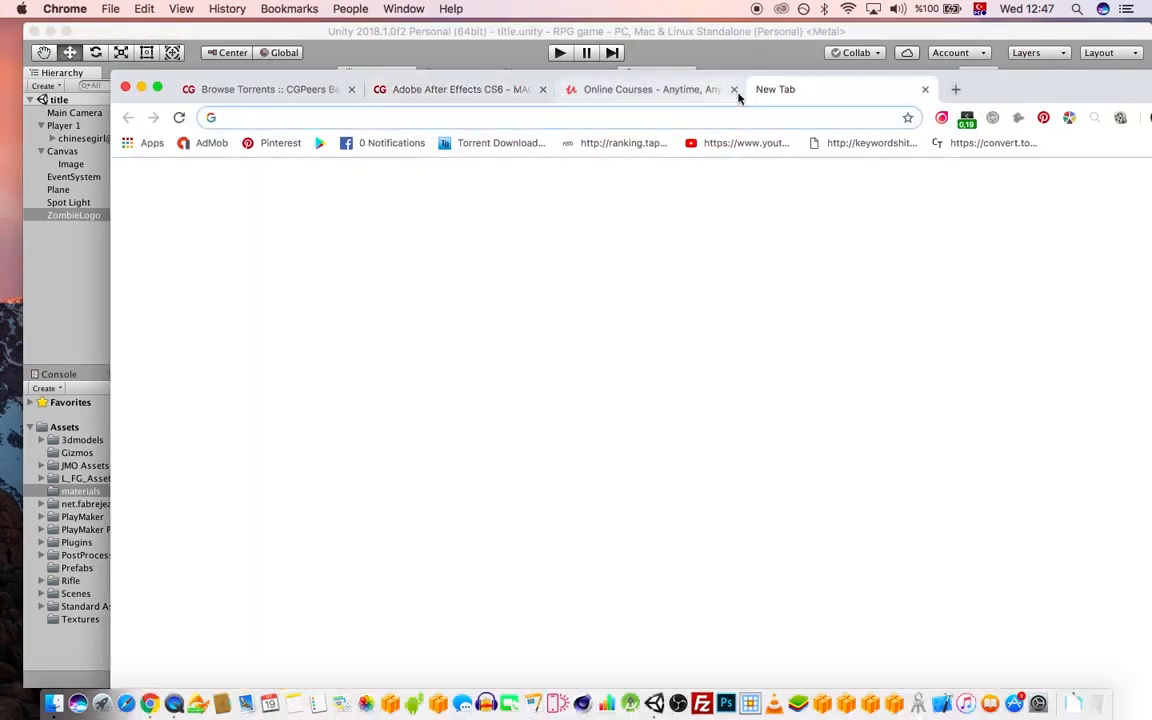
text(cgte)
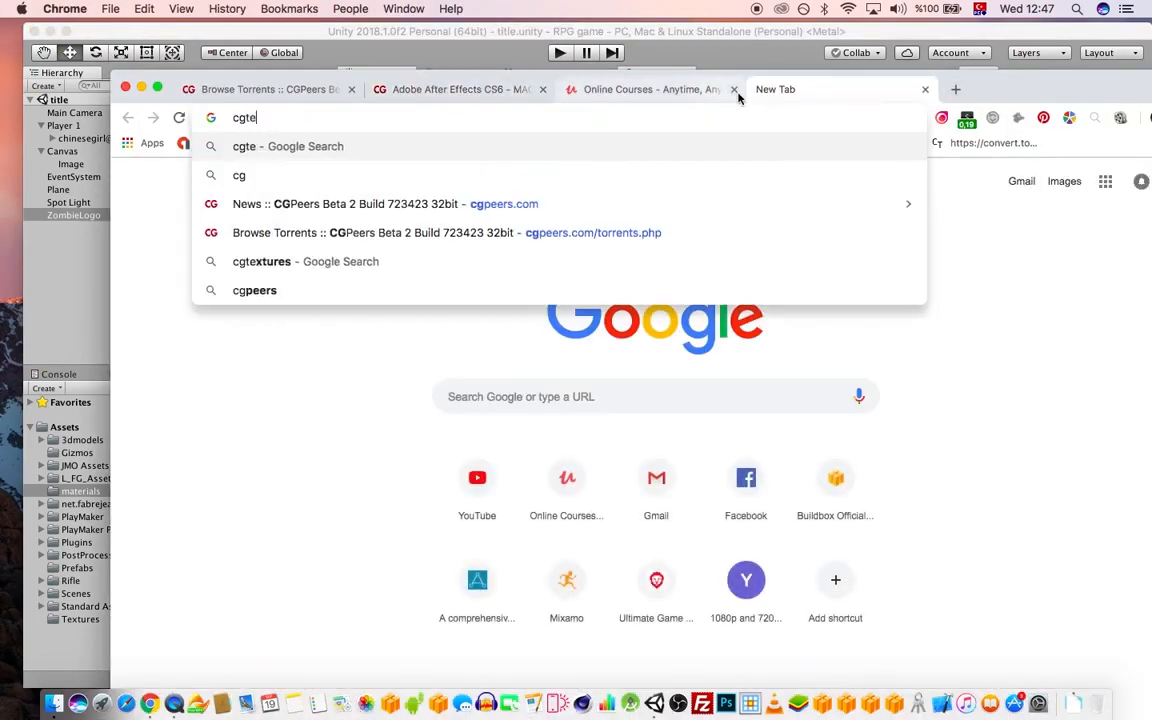
text(xture)
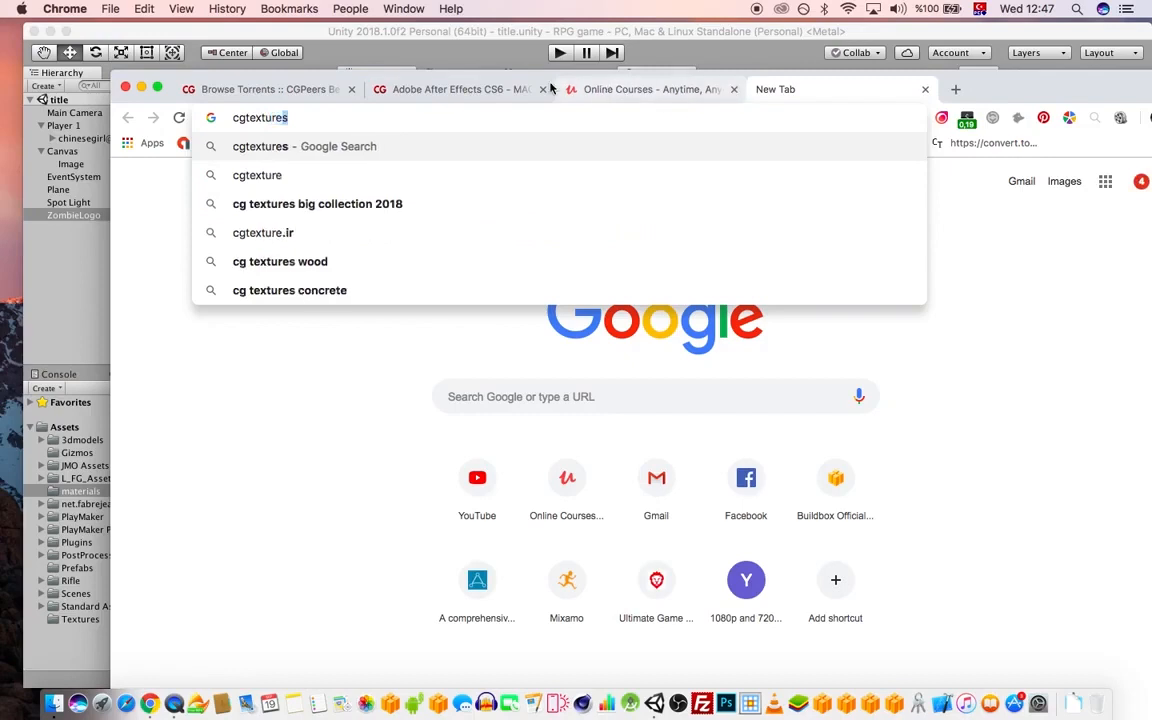
click(542, 89)
click(542, 89)
text(s)
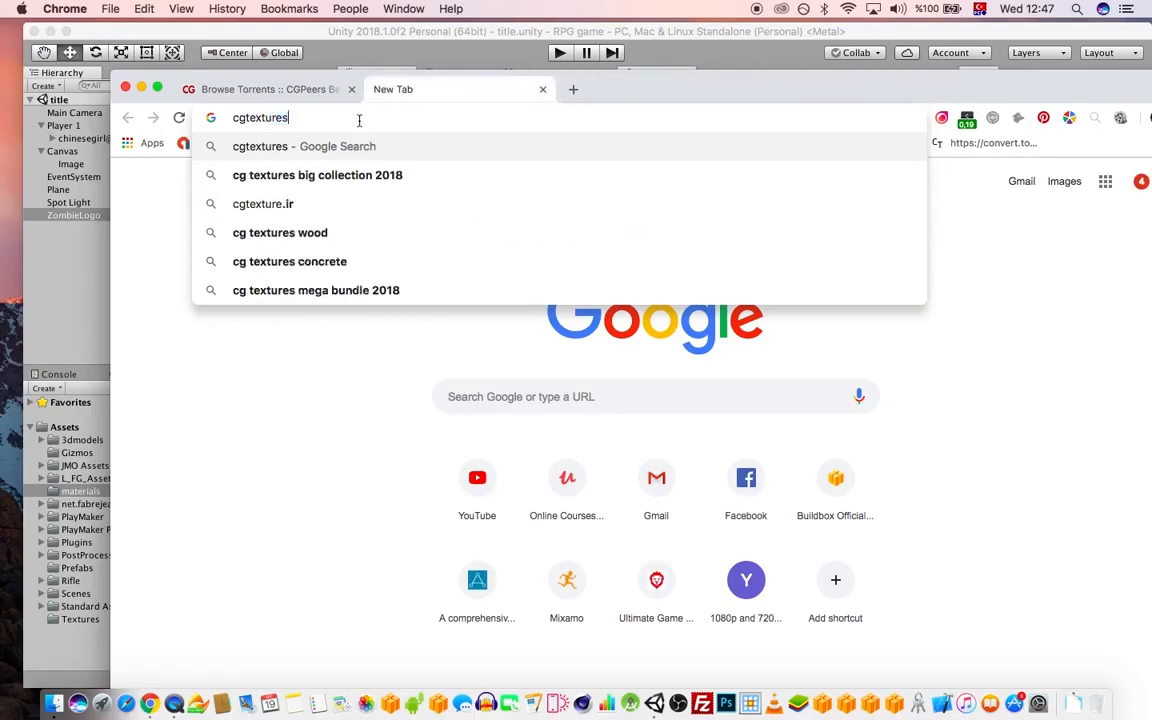
key(Return)
drag(697, 97, 691, 83)
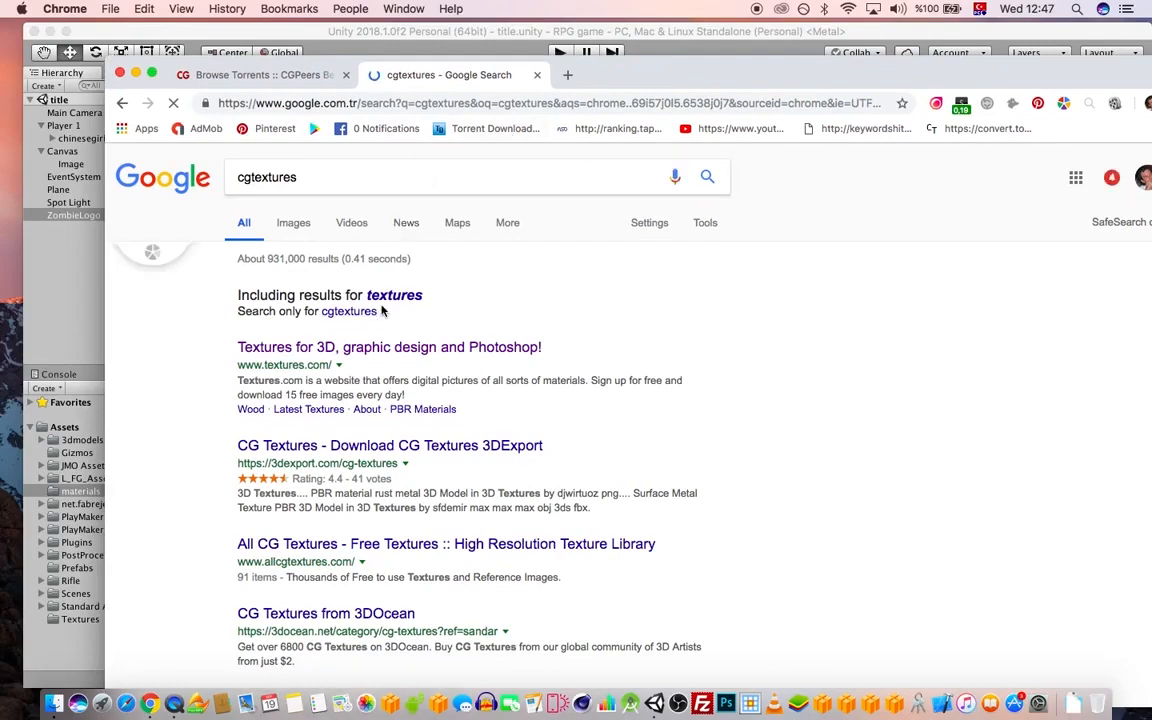
- Open the textures.com result and browse its Brick photo textures category
click(390, 347)
drag(710, 85, 623, 48)
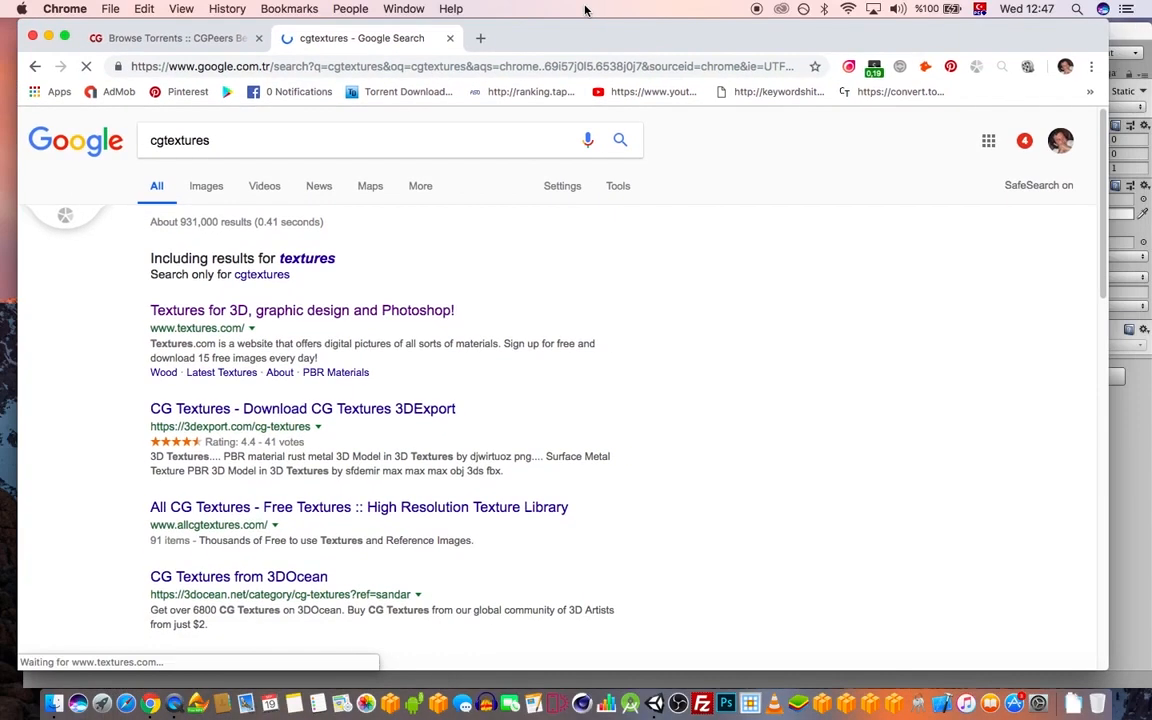
drag(586, 9, 652, 28)
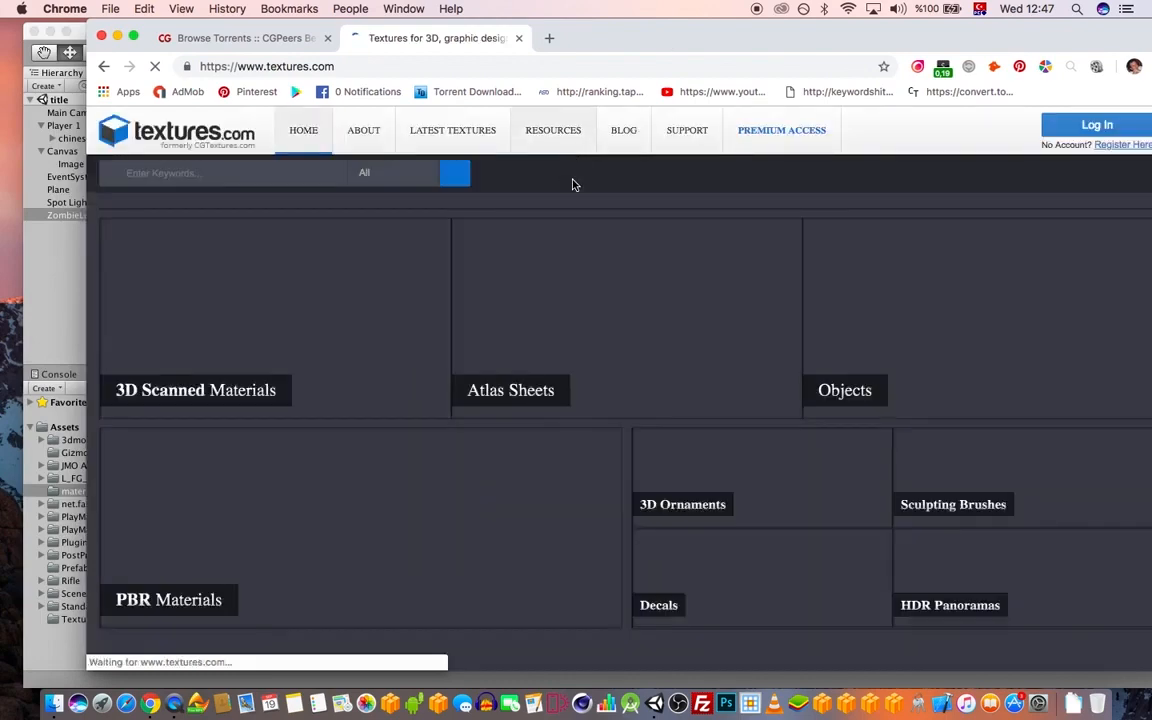
drag(786, 40, 737, 40)
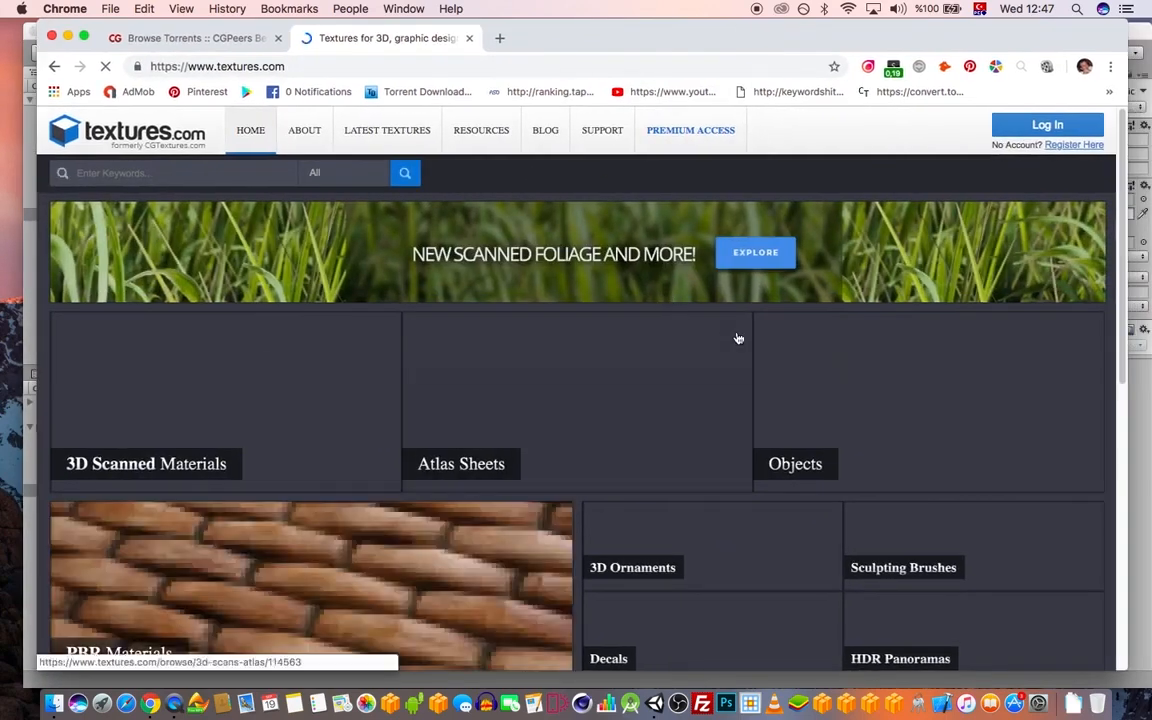
scroll(787, 291, down, 3)
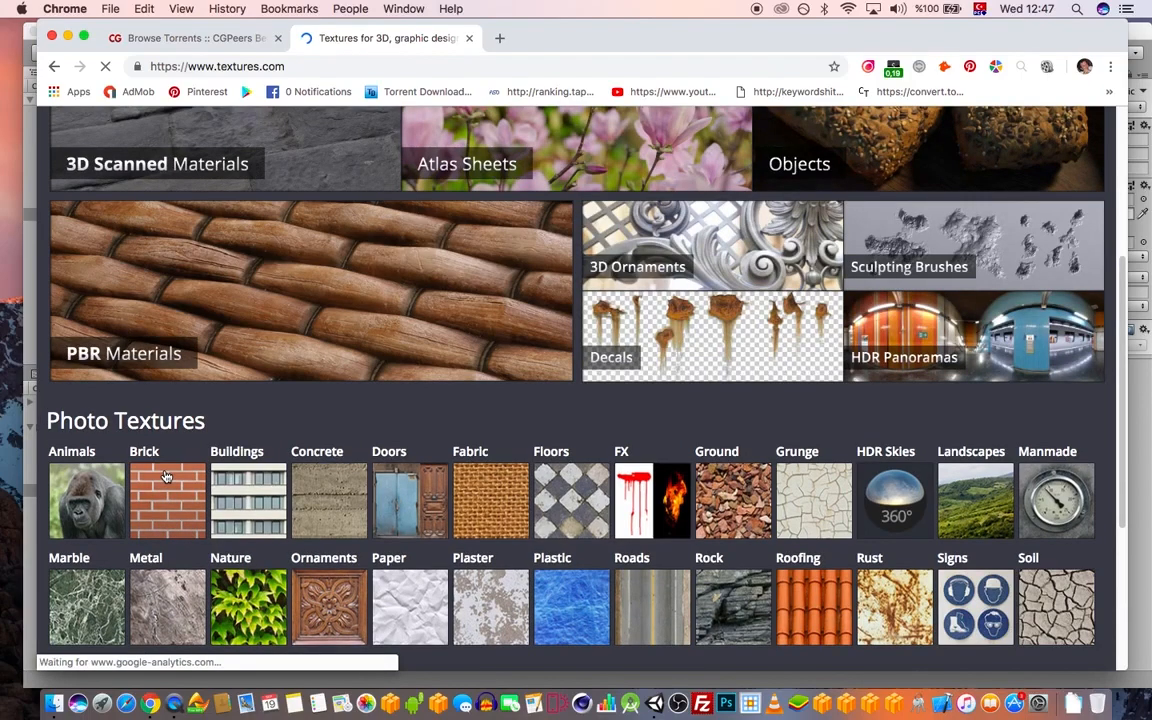
click(185, 523)
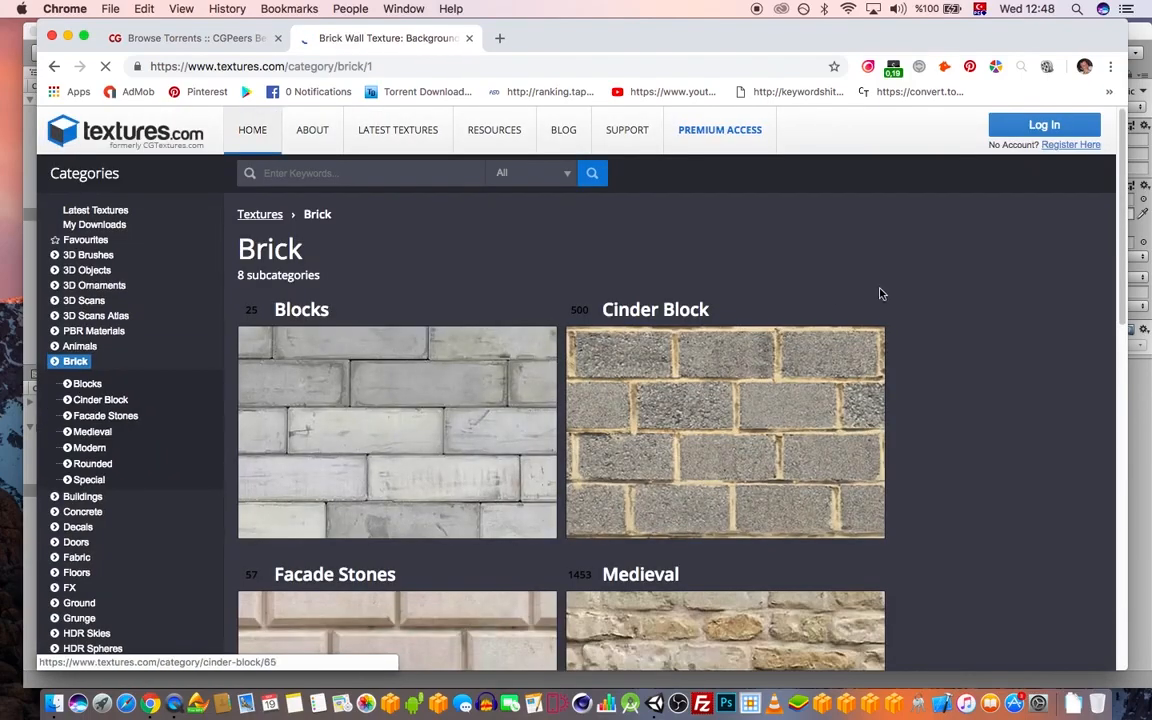
scroll(957, 275, down, 10)
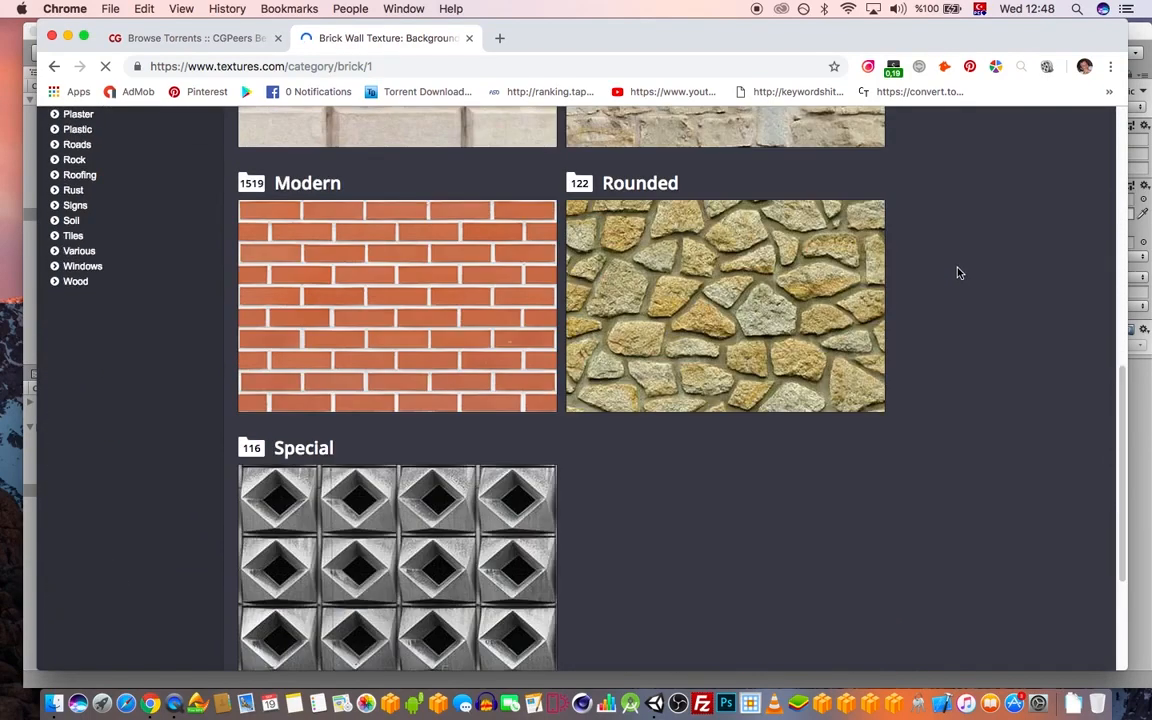
scroll(957, 275, up, 4)
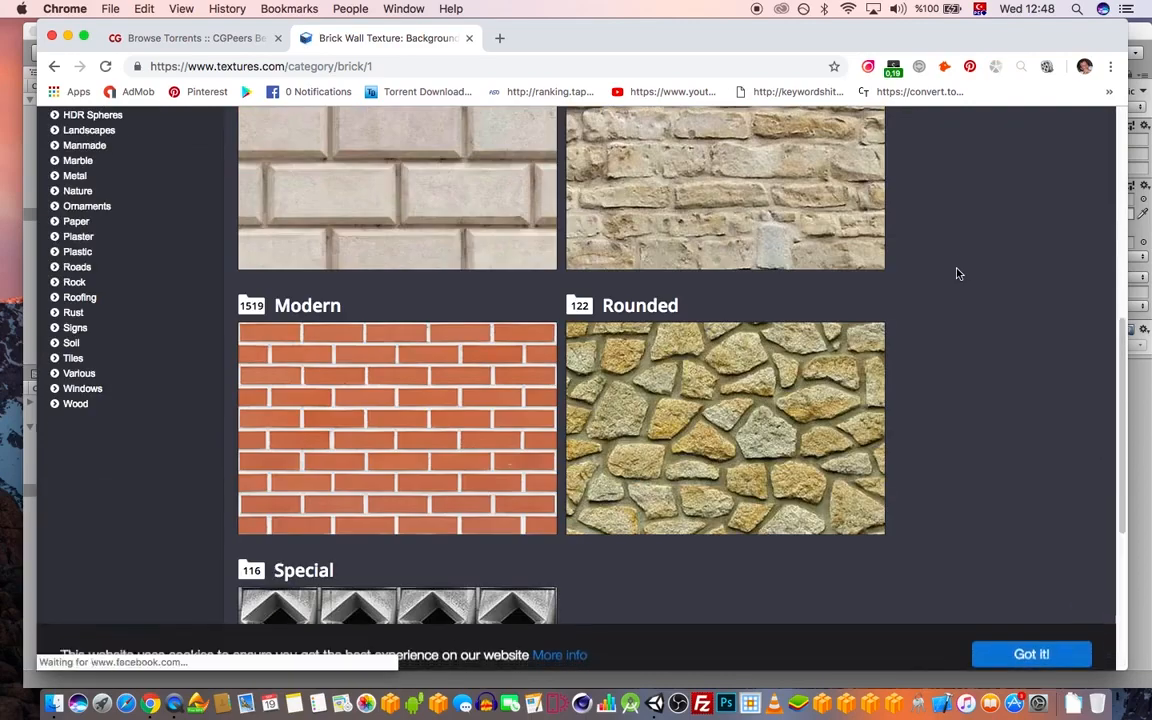
scroll(380, 378, up, 5)
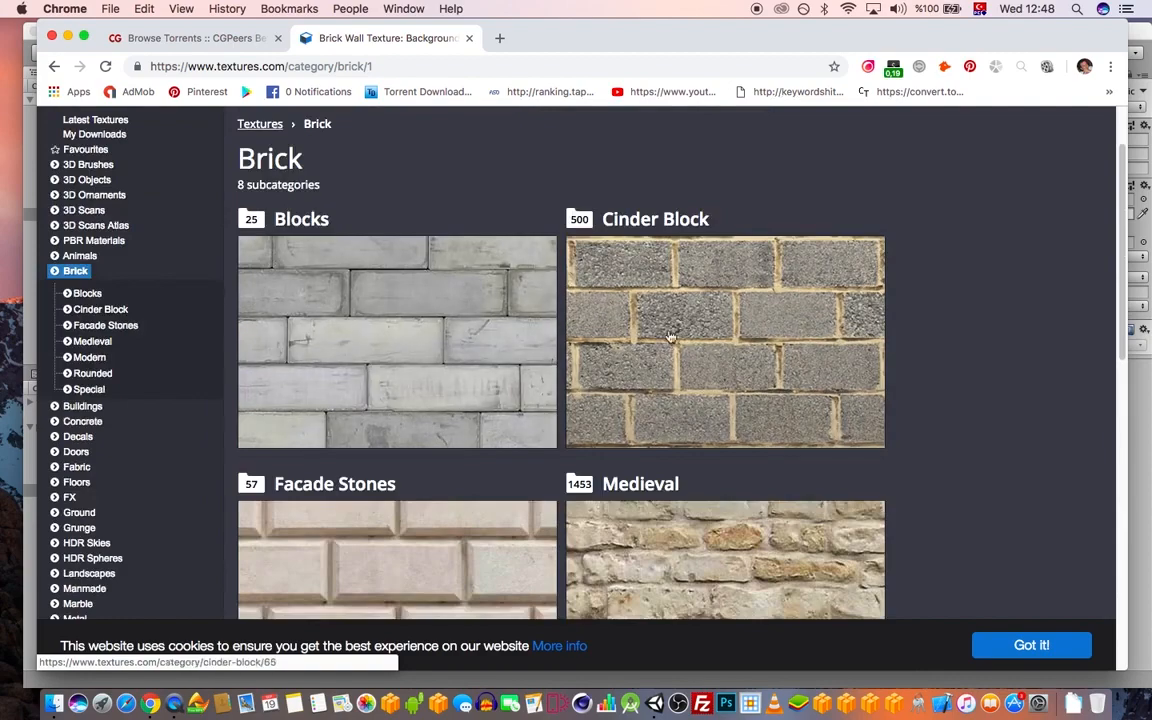
scroll(690, 355, down, 3)
scroll(700, 360, down, 5)
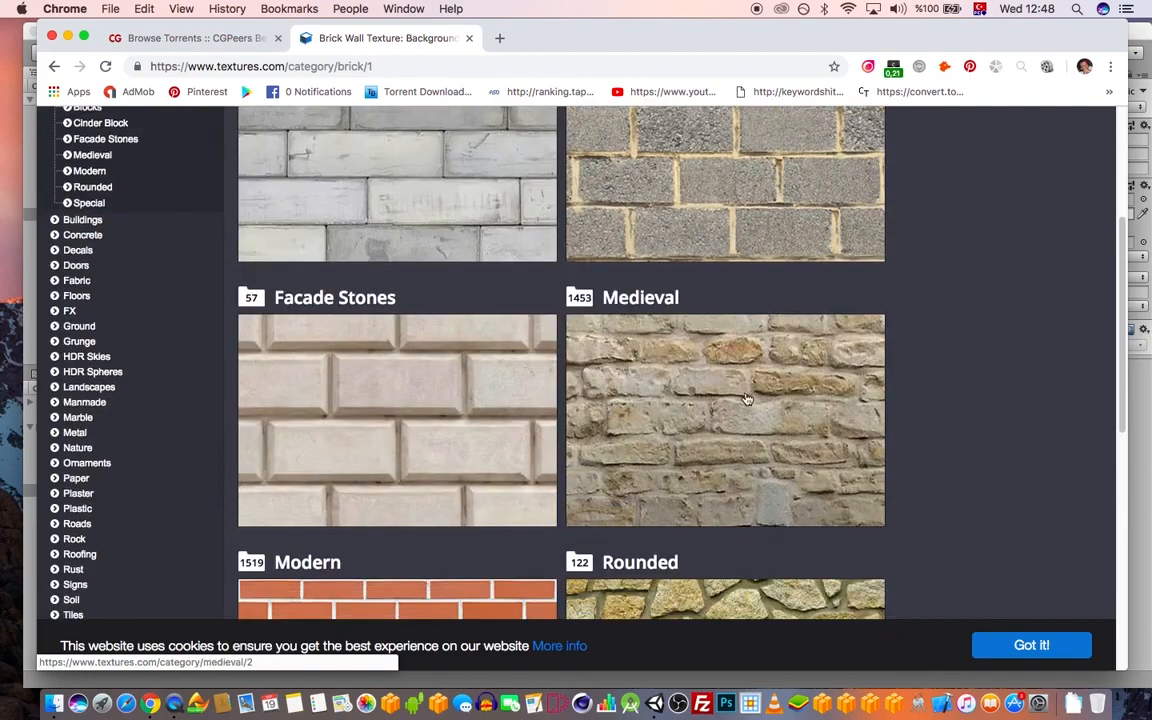
scroll(753, 374, up, 7)
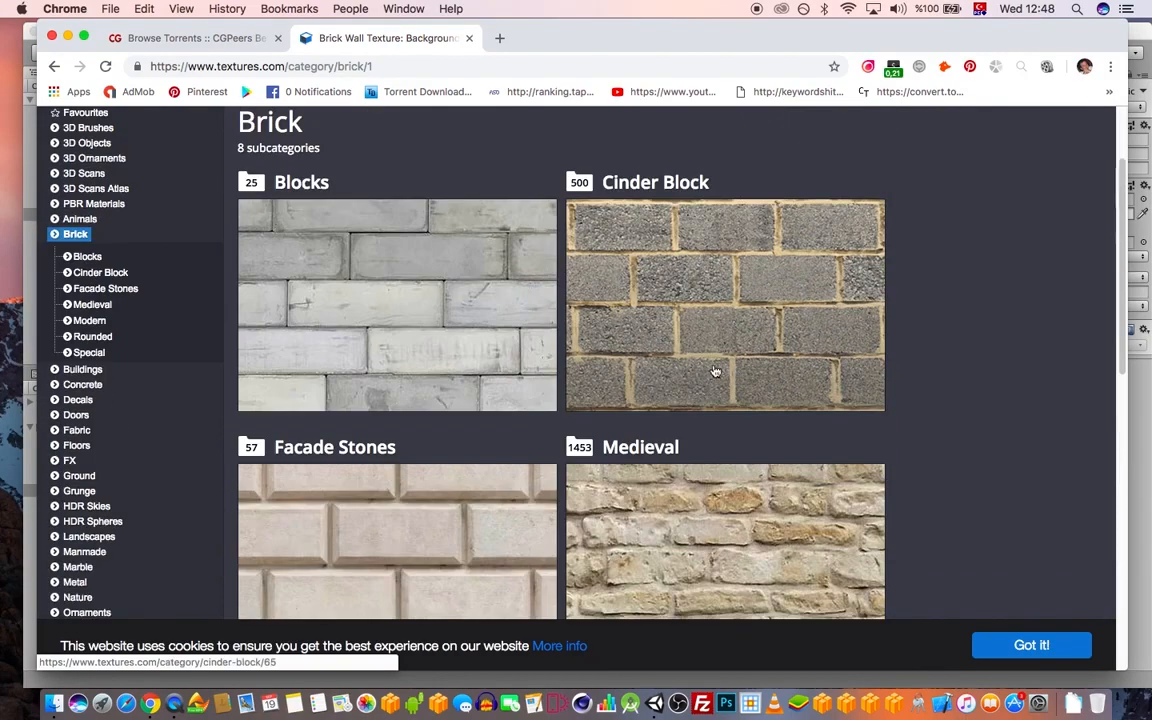
scroll(520, 420, down, 10)
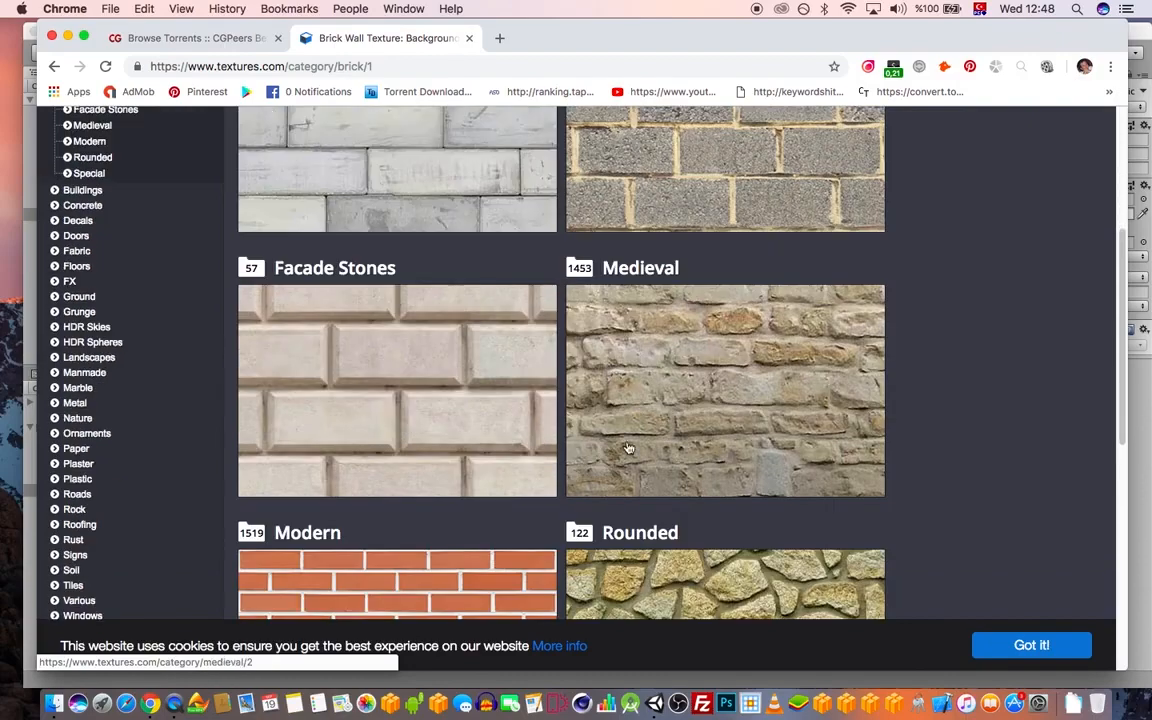
scroll(602, 296, up, 7)
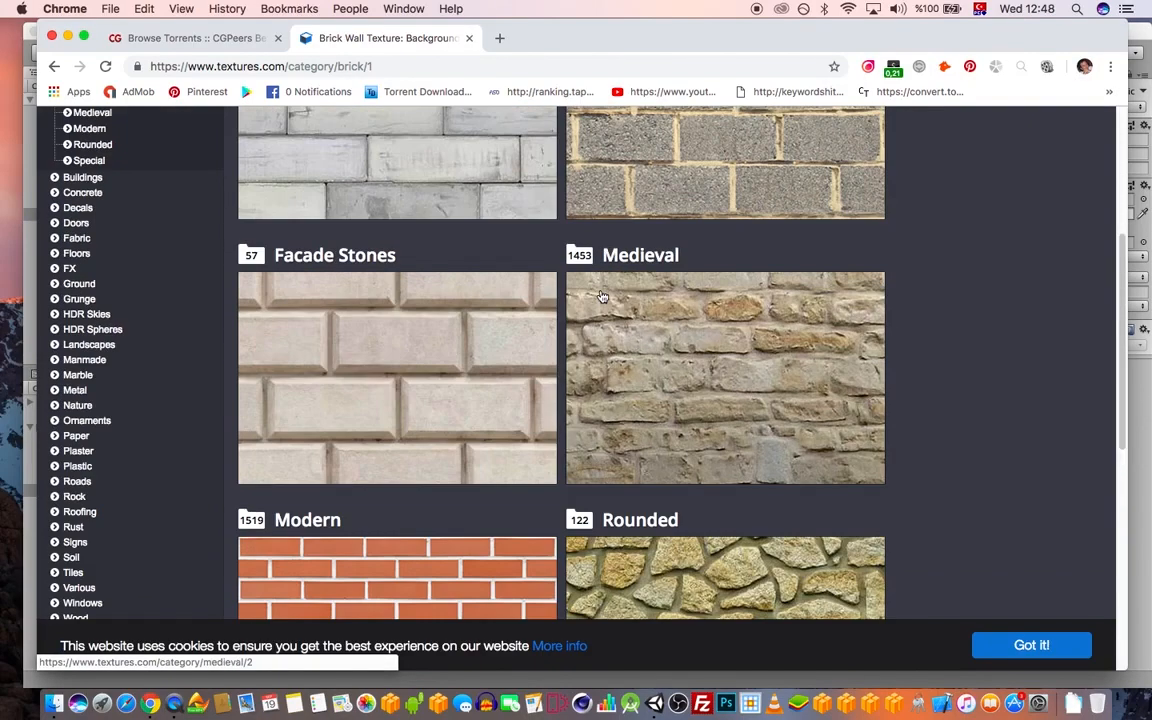
- Open the Medieval brick walls category and look through it
click(595, 296)
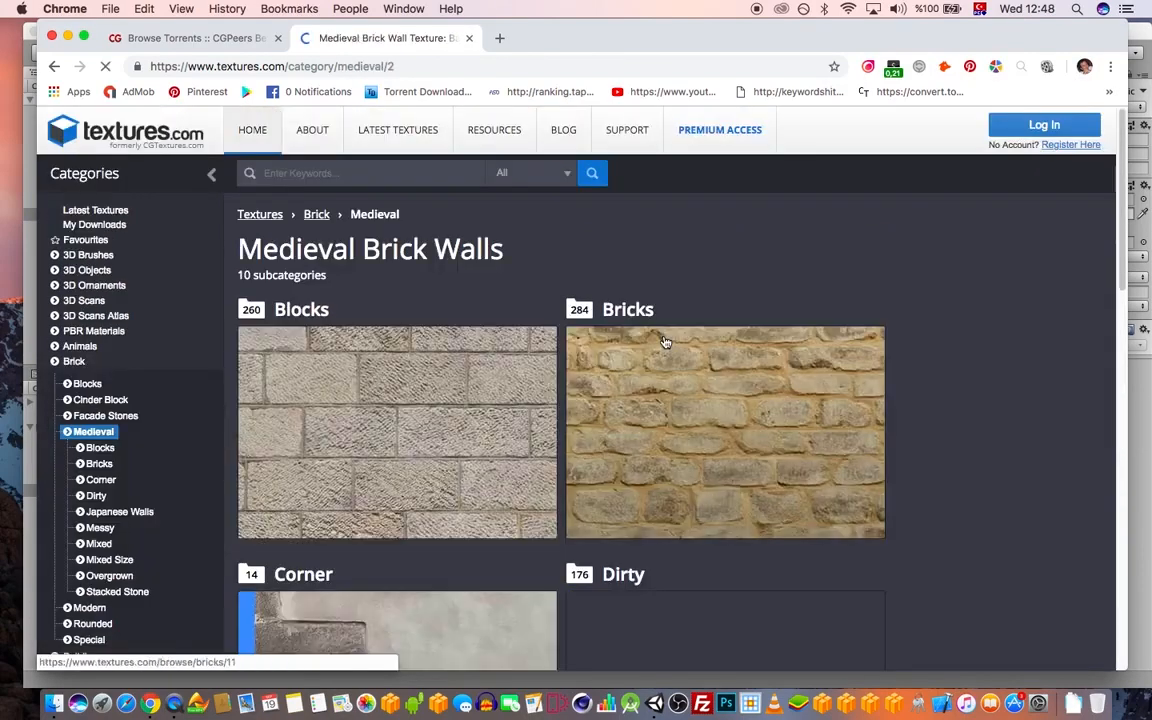
scroll(817, 372, down, 9)
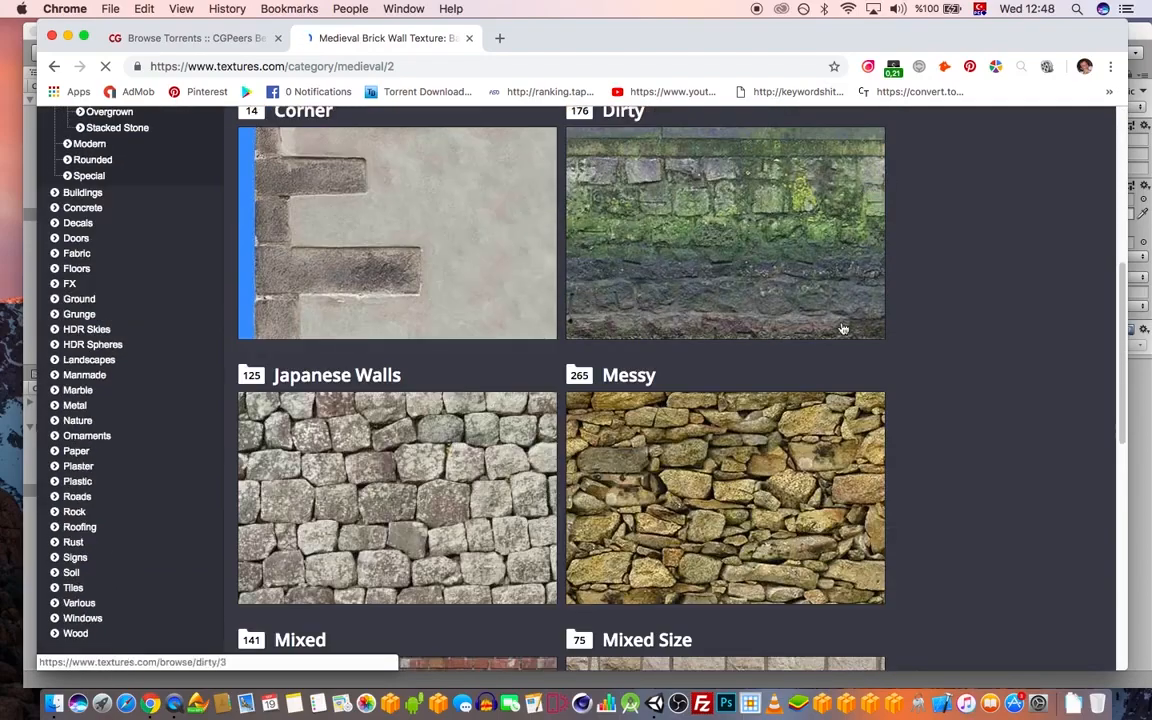
scroll(790, 230, down, 9)
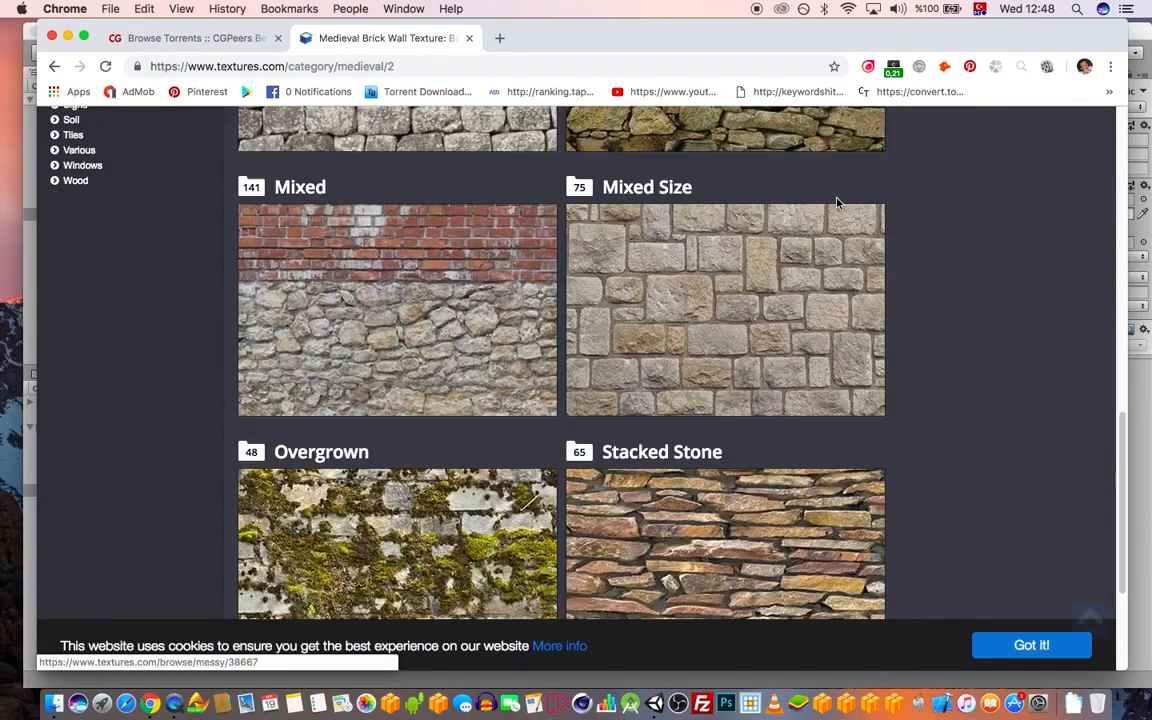
scroll(858, 183, down, 4)
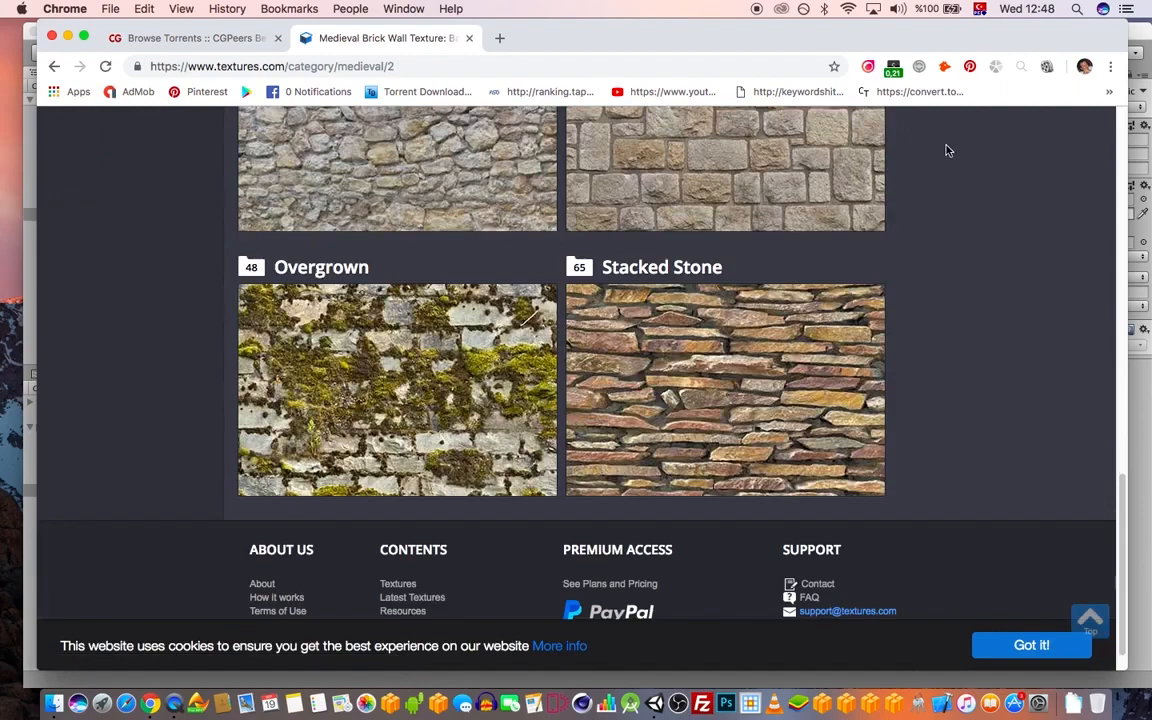
scroll(946, 152, up, 2)
scroll(944, 160, down, 3)
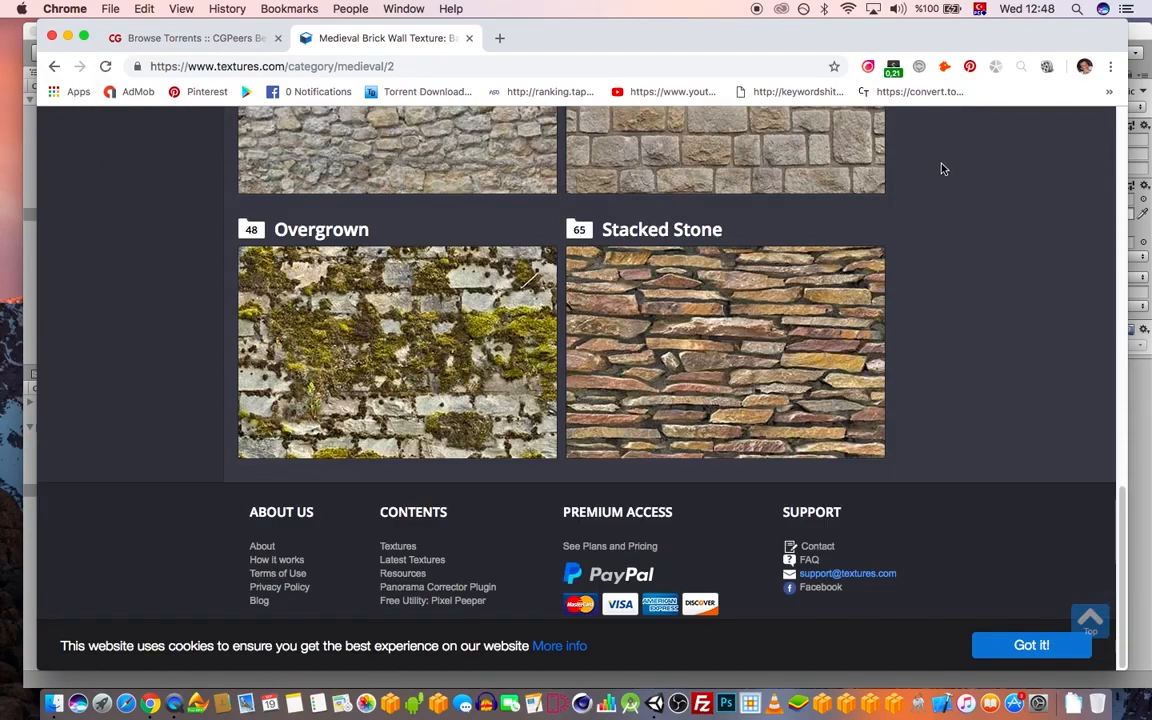
scroll(940, 169, up, 20)
- Scroll through the Medieval Bricks texture collection and back up the page
click(99, 464)
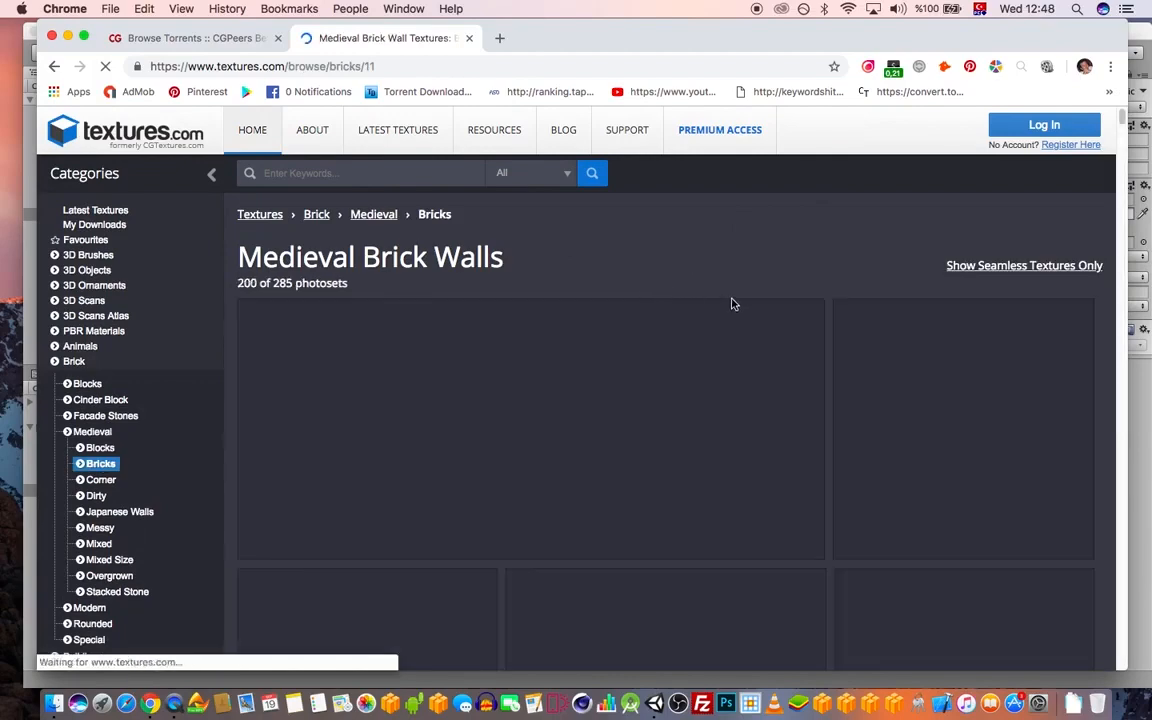
scroll(872, 232, down, 5)
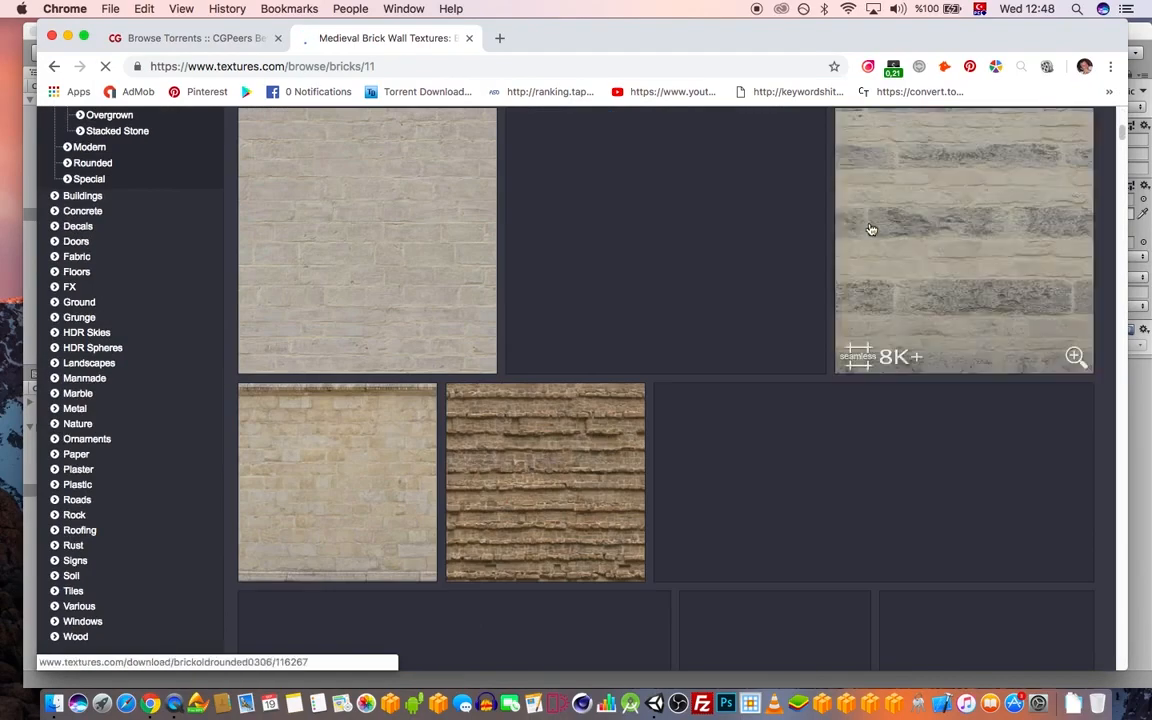
scroll(857, 226, down, 10)
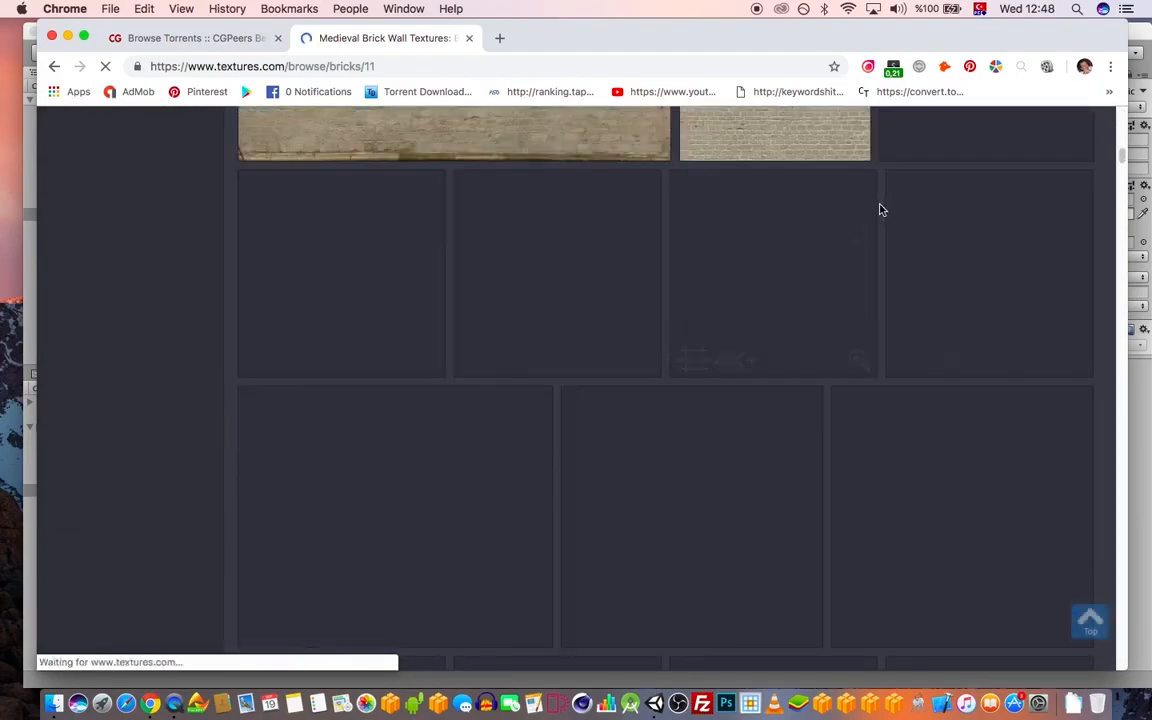
scroll(862, 252, up, 3)
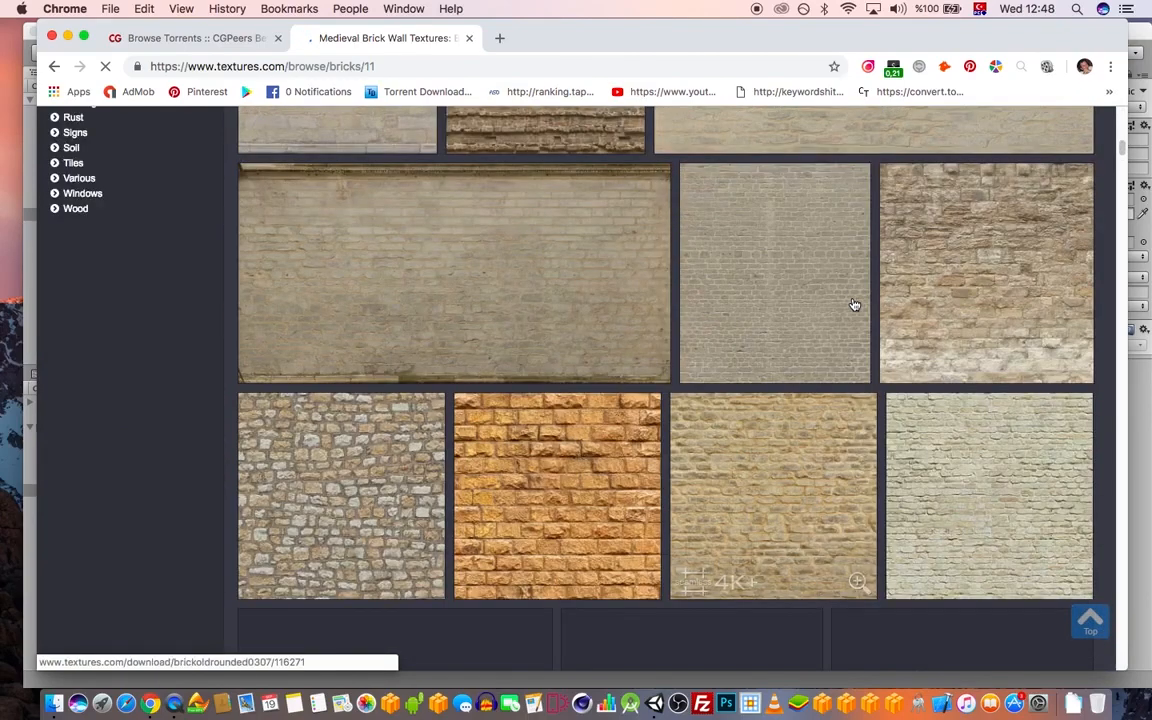
scroll(855, 304, down, 6)
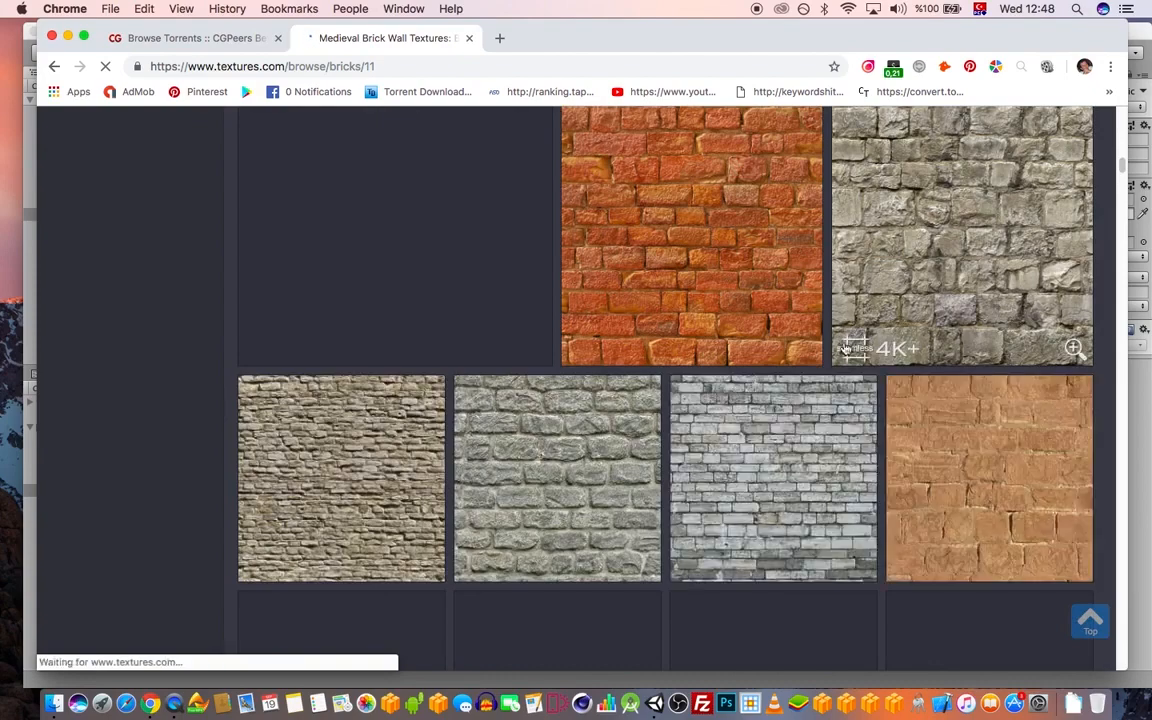
scroll(838, 294, down, 2)
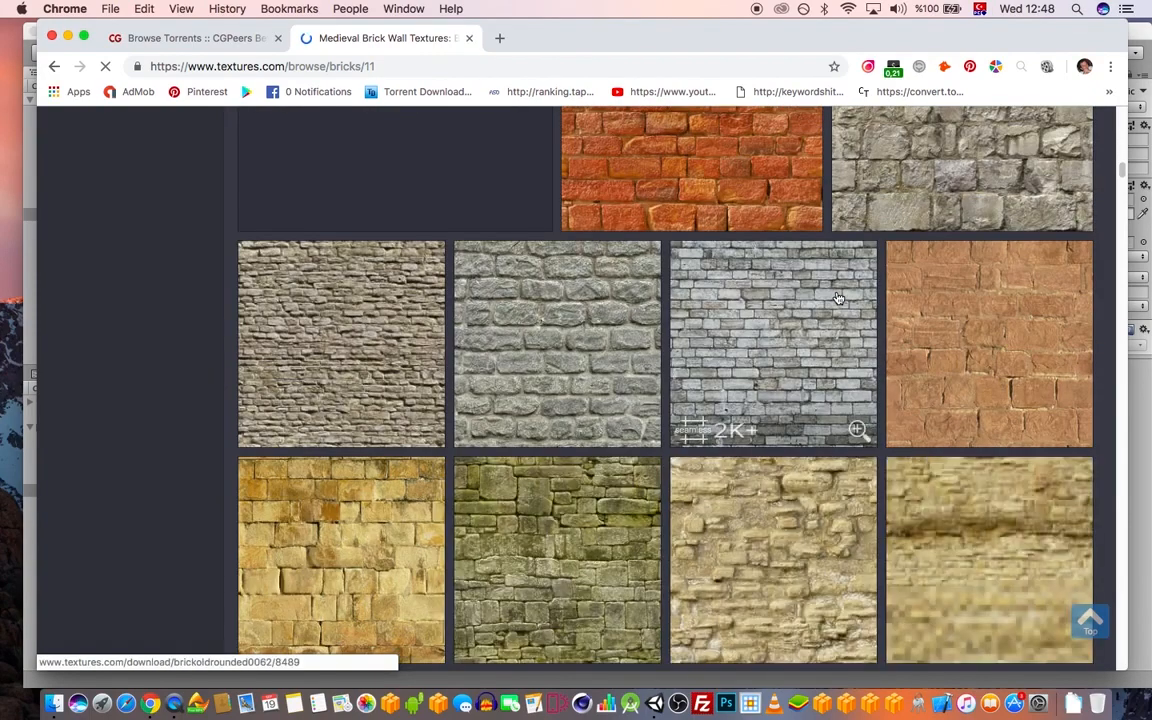
scroll(838, 296, down, 5)
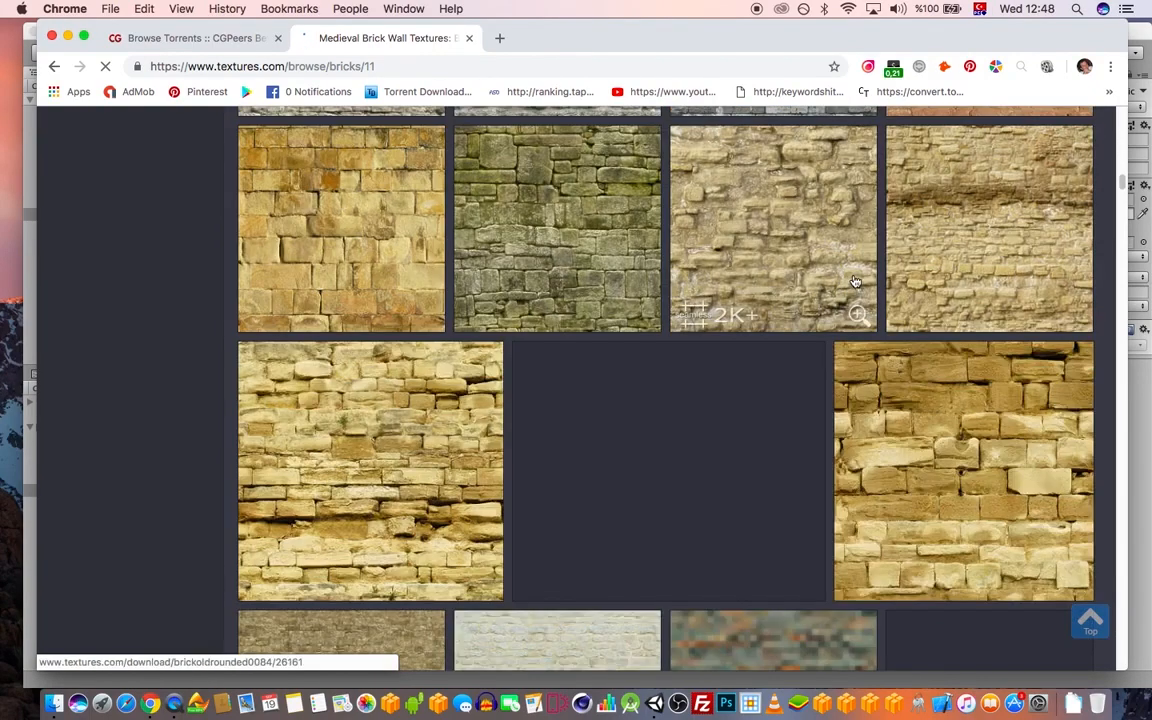
scroll(659, 413, down, 5)
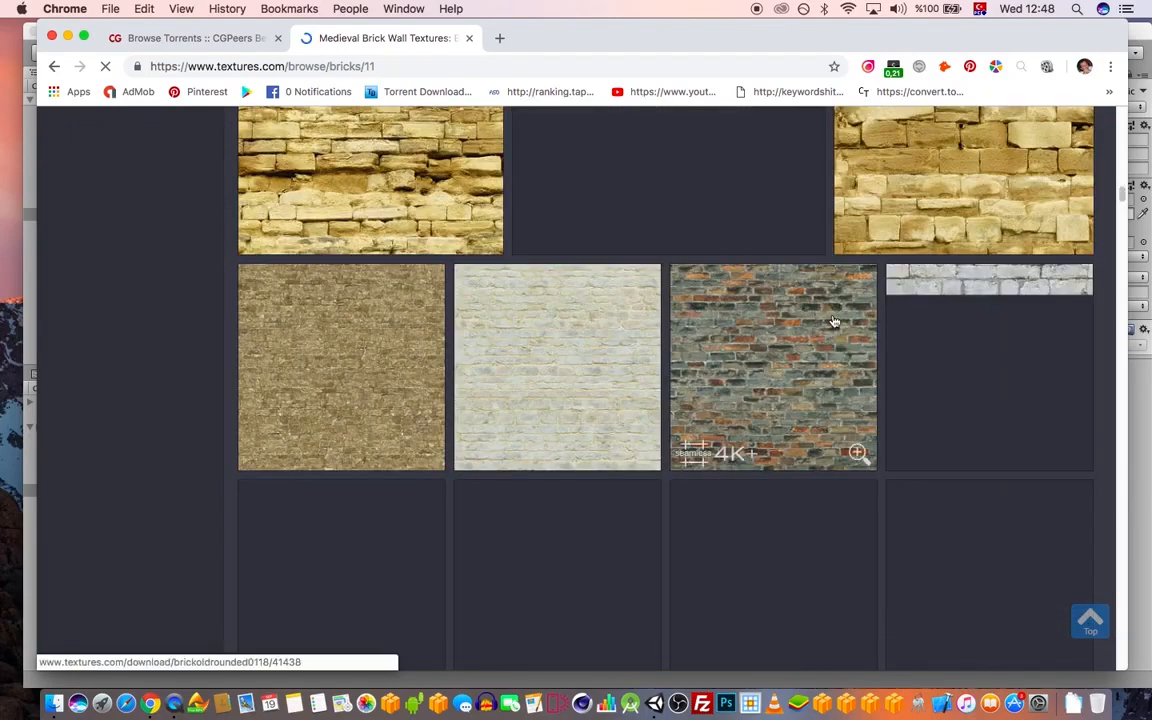
scroll(826, 326, down, 3)
scroll(842, 257, down, 2)
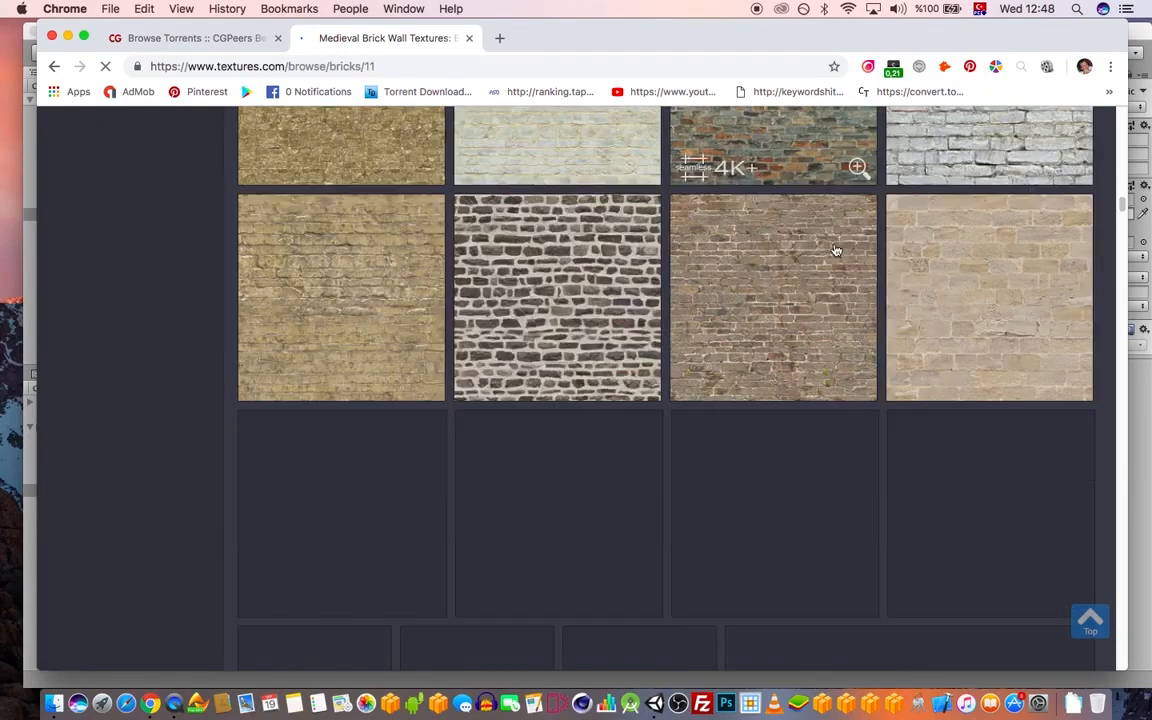
scroll(882, 321, down, 5)
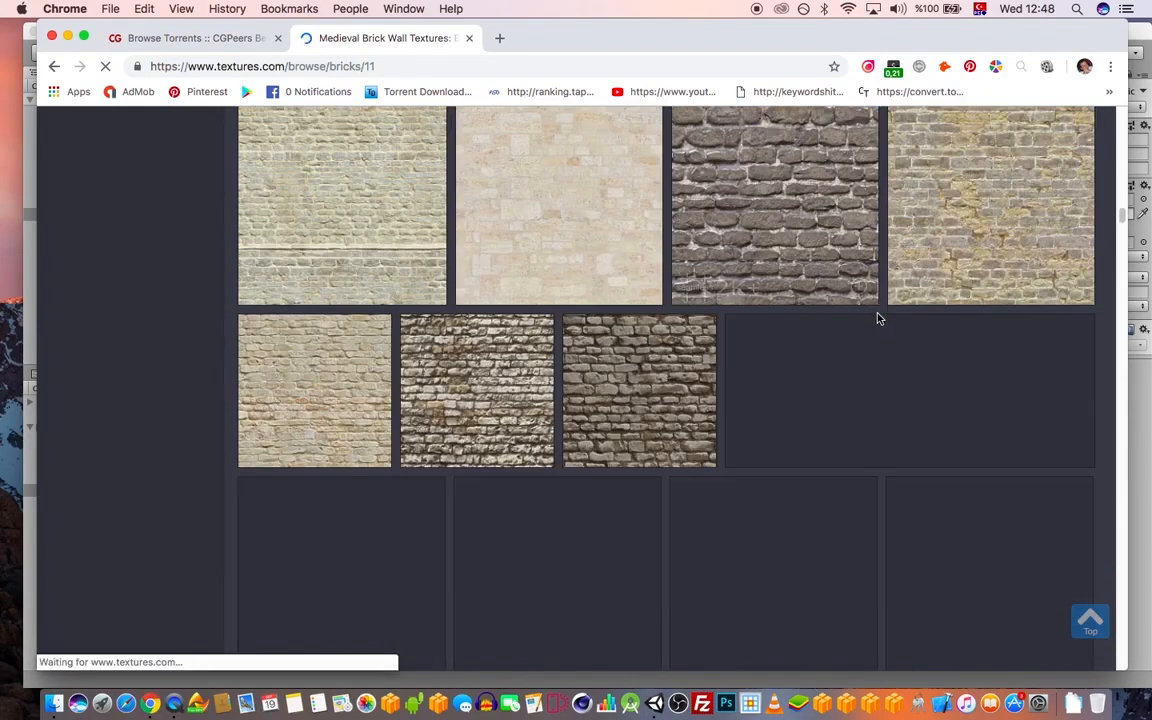
scroll(848, 291, down, 6)
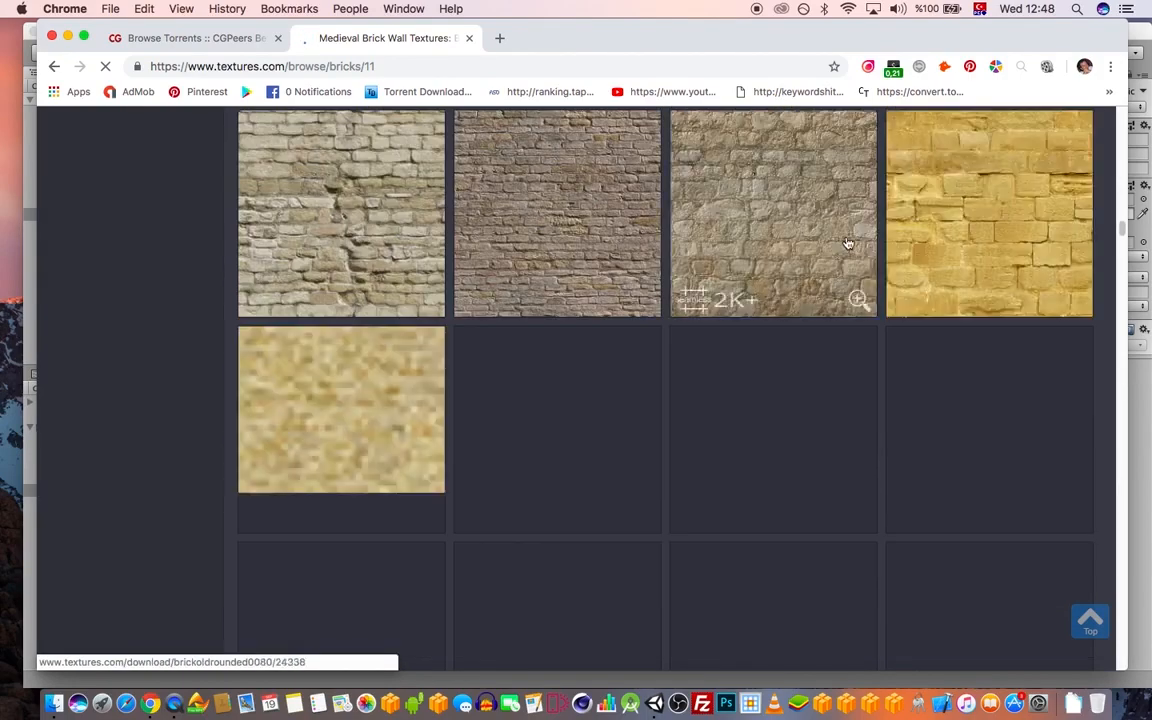
scroll(846, 230, down, 3)
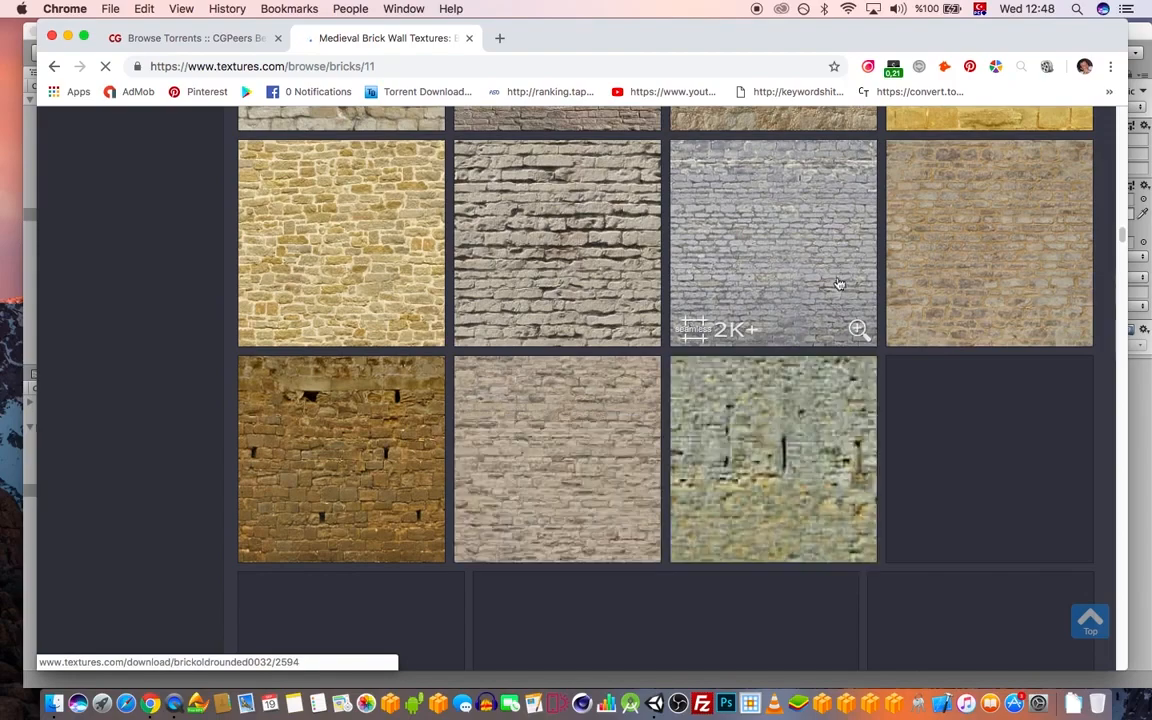
scroll(840, 290, down, 3)
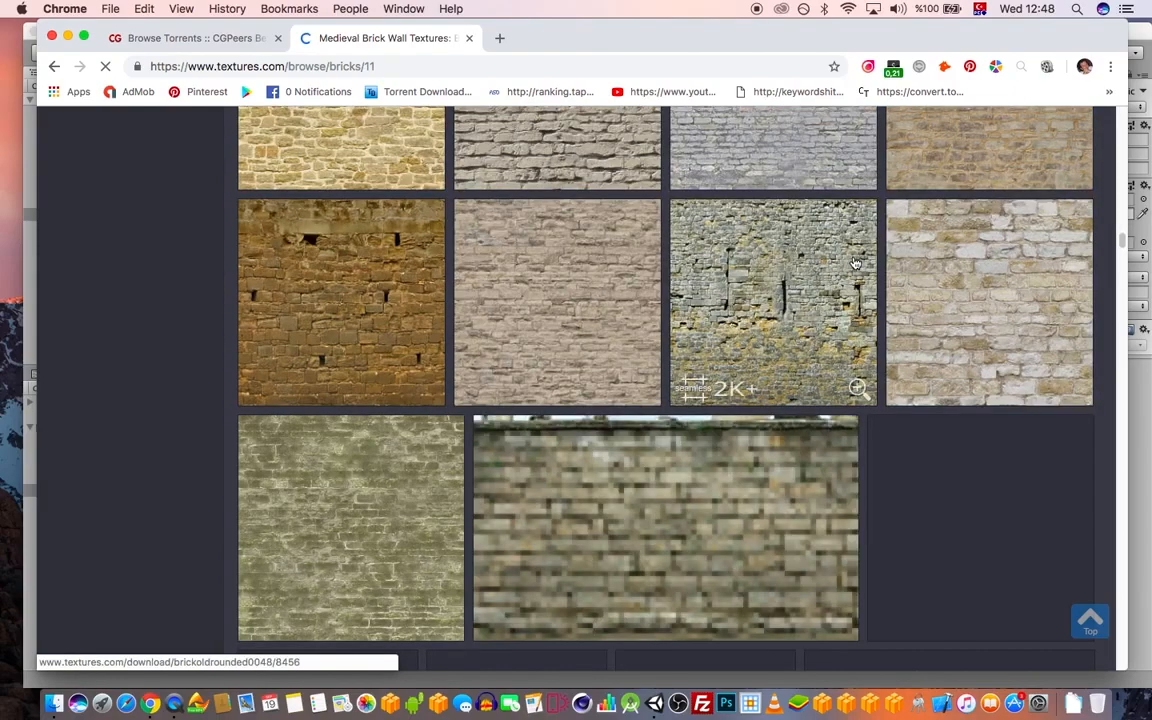
scroll(850, 276, down, 5)
scroll(856, 286, up, 10)
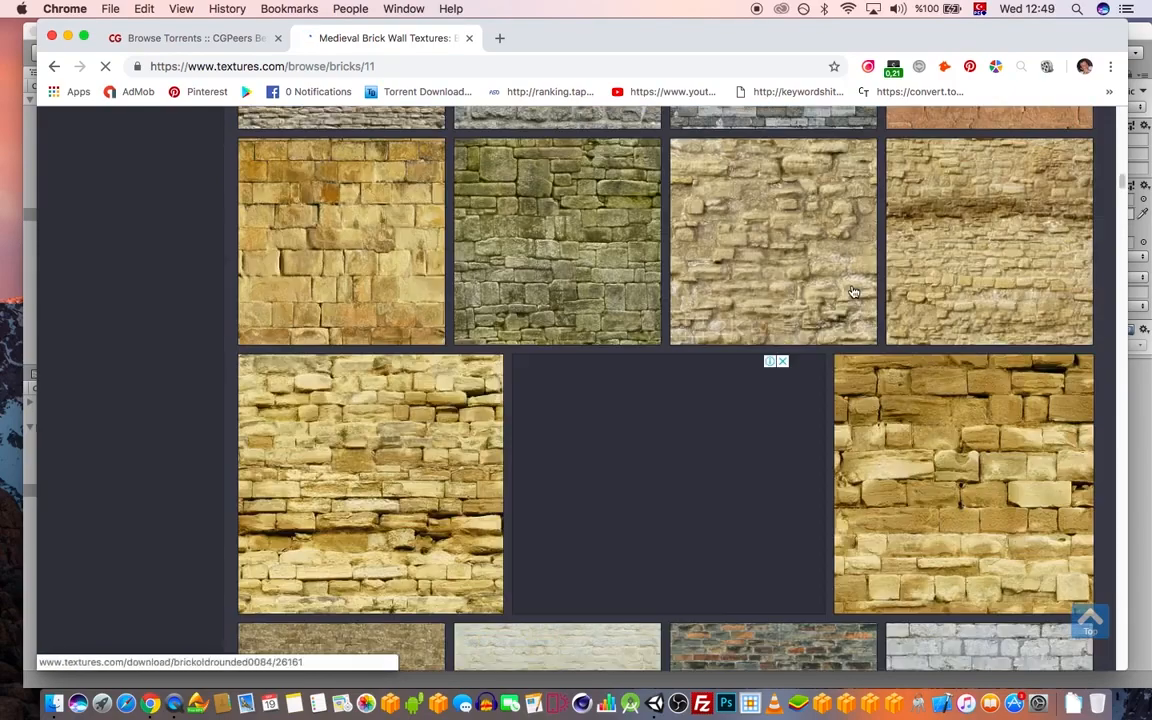
scroll(844, 297, up, 3)
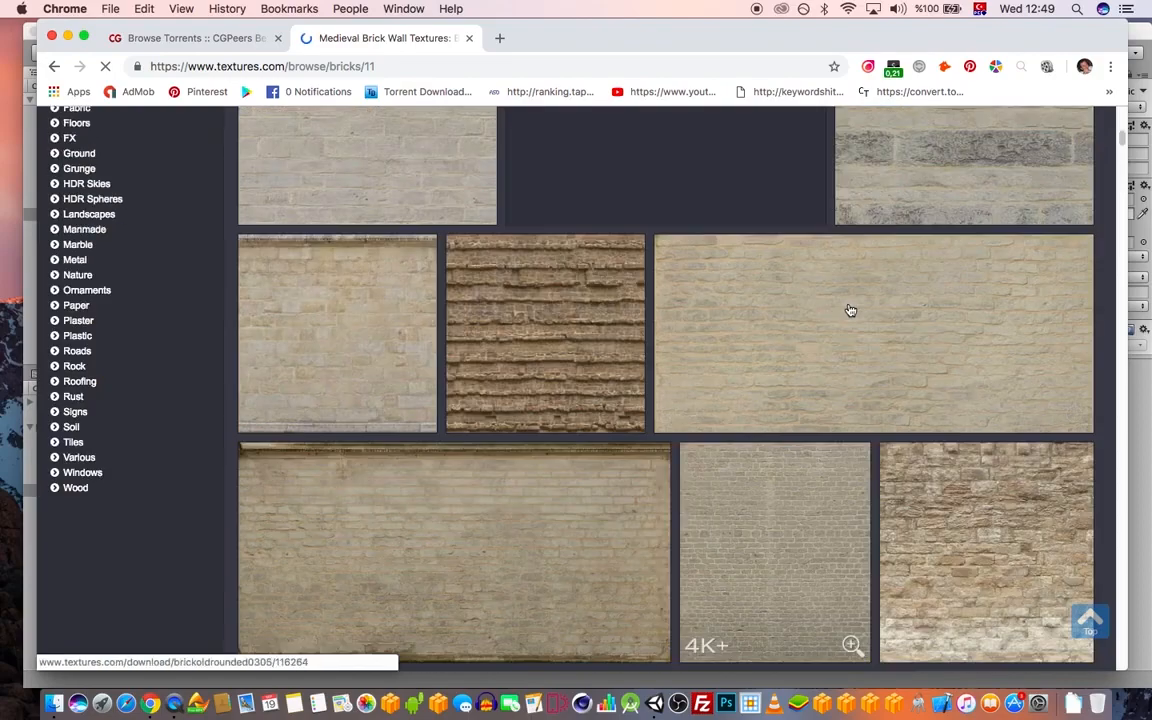
scroll(844, 304, down, 1)
scroll(845, 306, up, 5)
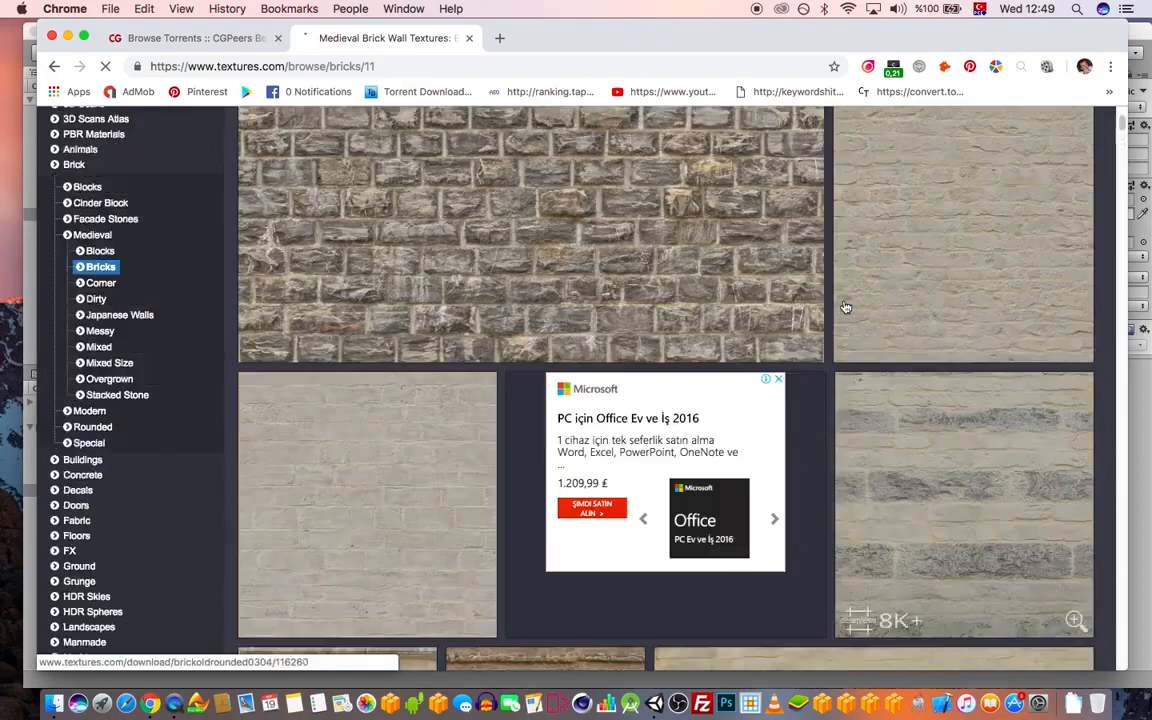
scroll(840, 310, up, 2)
scroll(826, 318, down, 2)
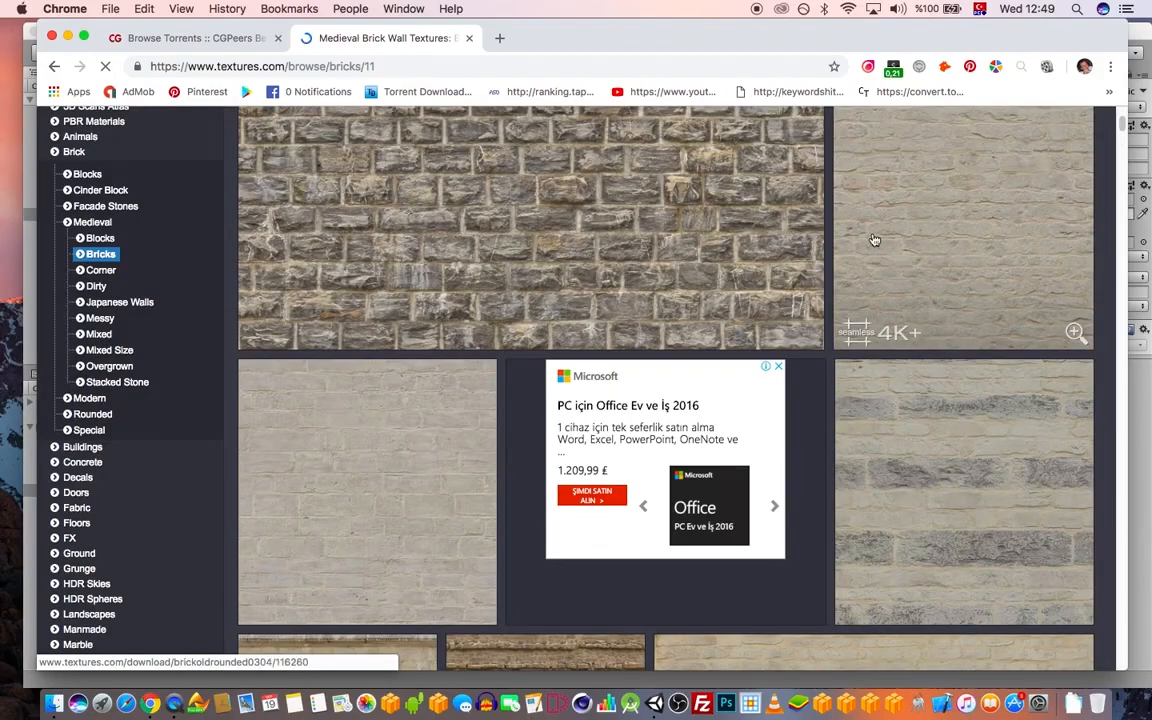
scroll(869, 247, down, 1)
scroll(869, 249, up, 1)
scroll(878, 298, down, 5)
scroll(878, 298, up, 2)
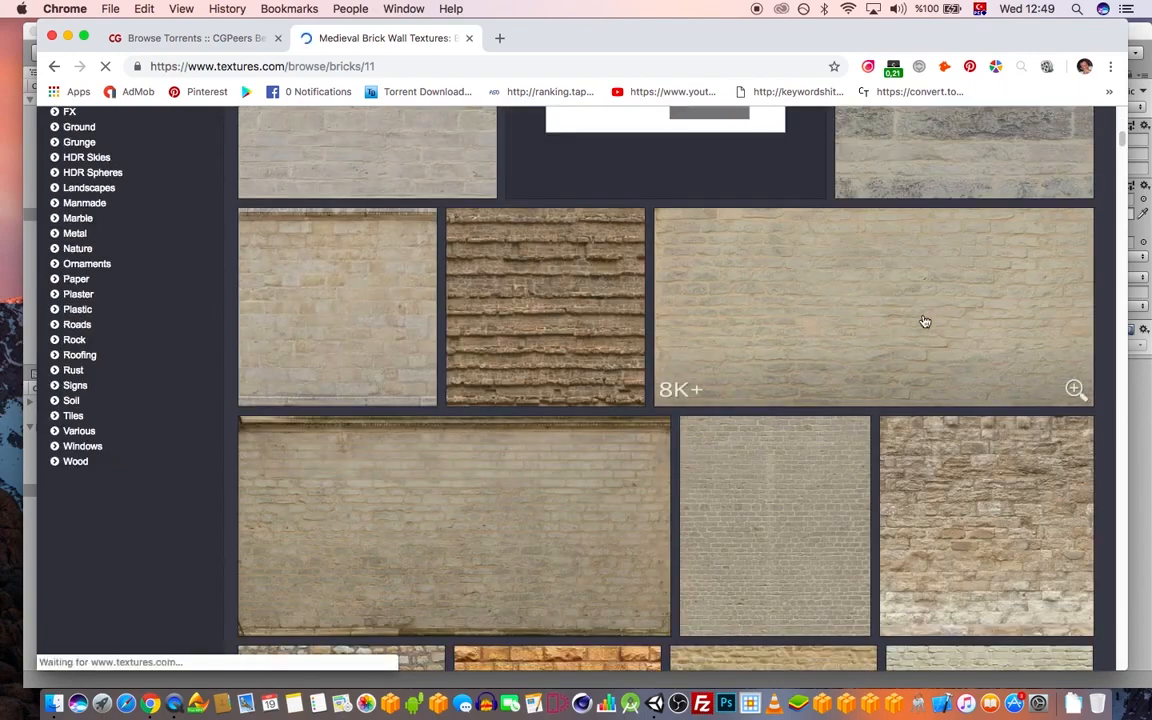
scroll(923, 321, down, 2)
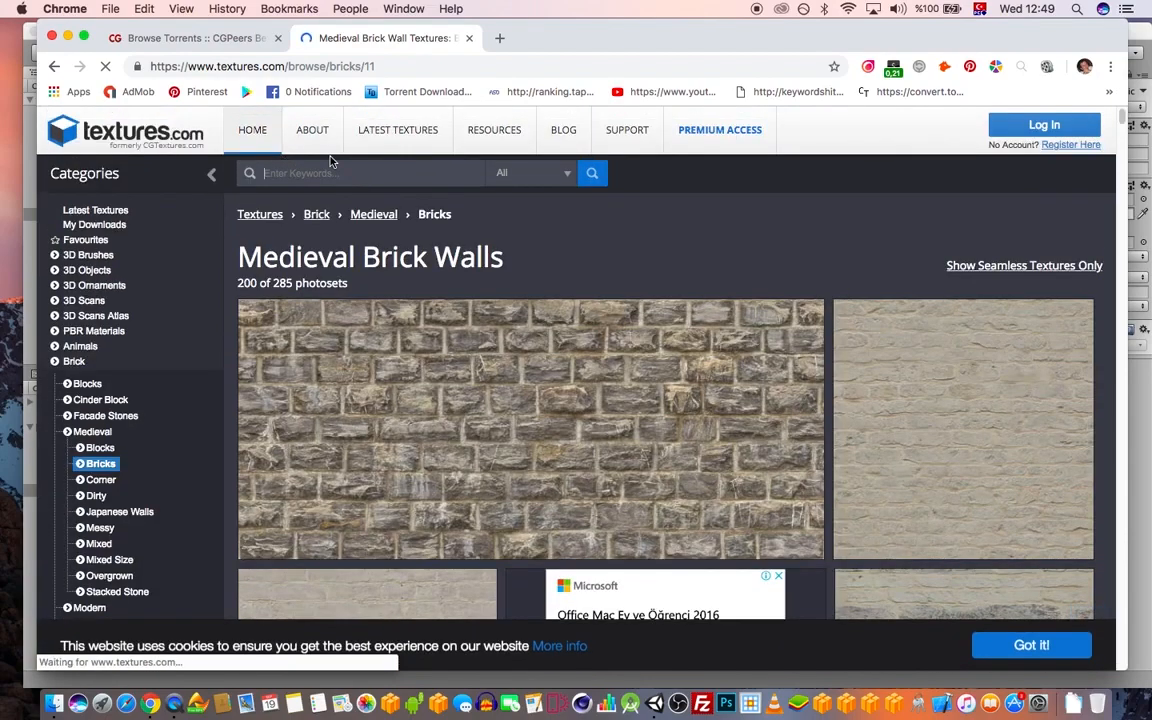
- Search textures.com for 'bricks tiled' and open a red brick sphere result in a new tab
text(bricks tiled)
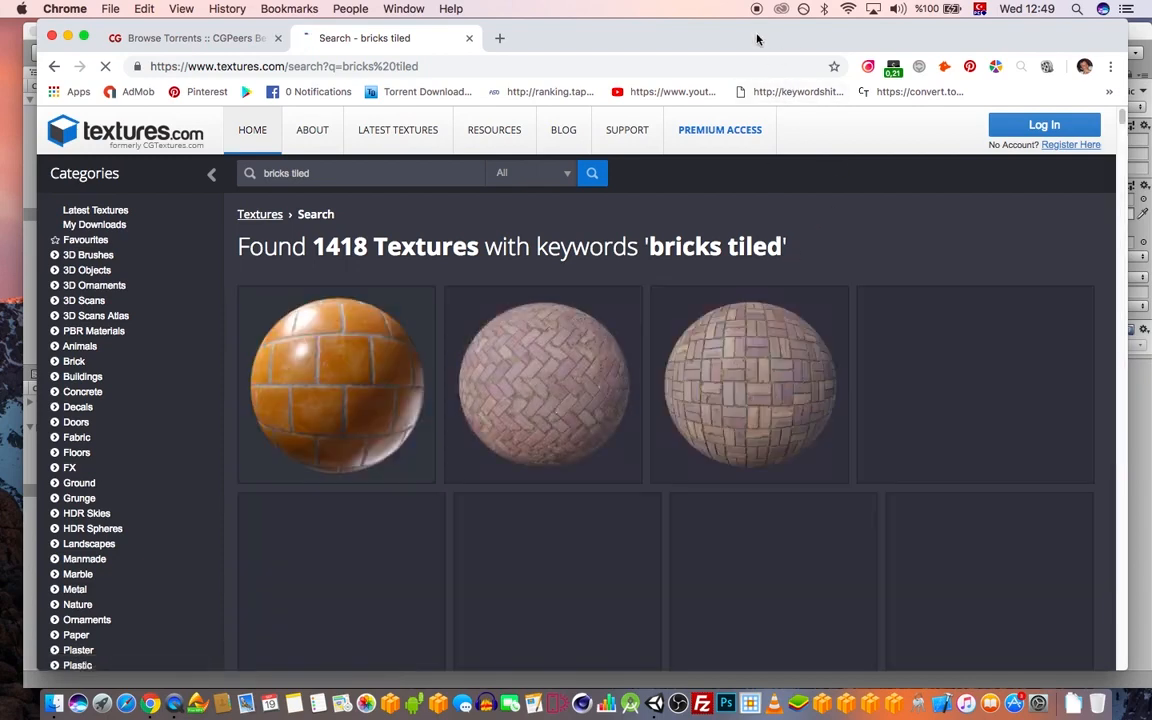
drag(757, 38, 768, 38)
scroll(771, 347, down, 5)
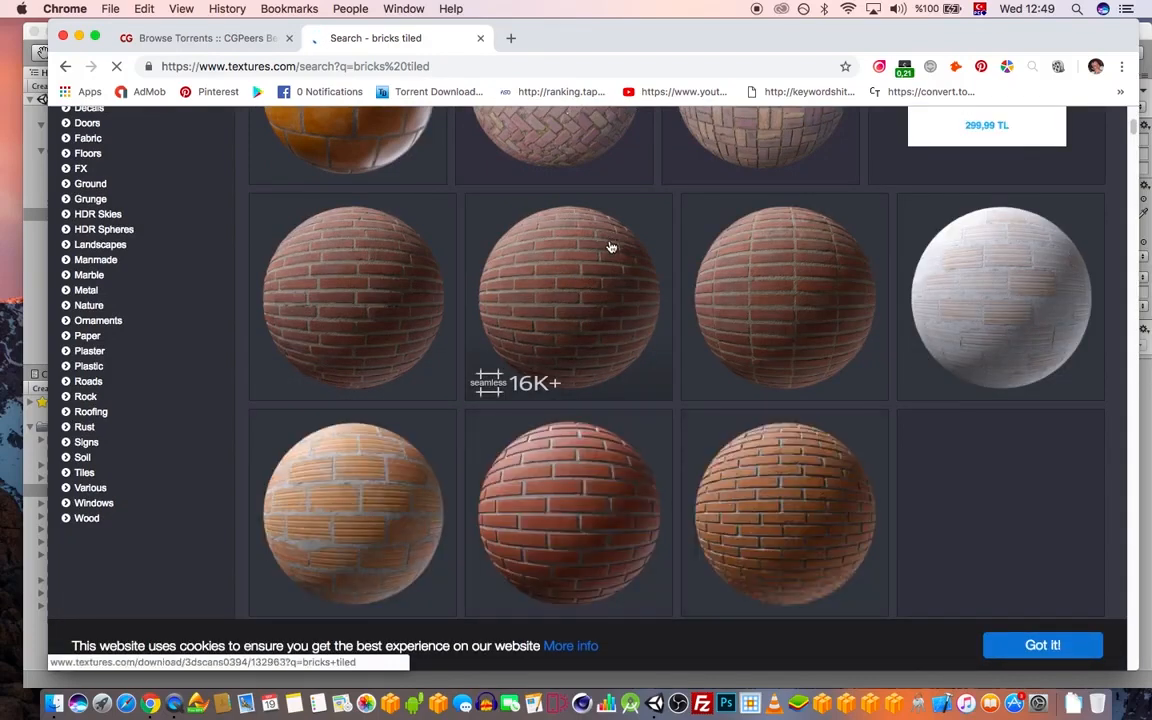
mouse_move(761, 28)
mouse_down()
mouse_move(725, 238)
mouse_move(756, 10)
mouse_up()
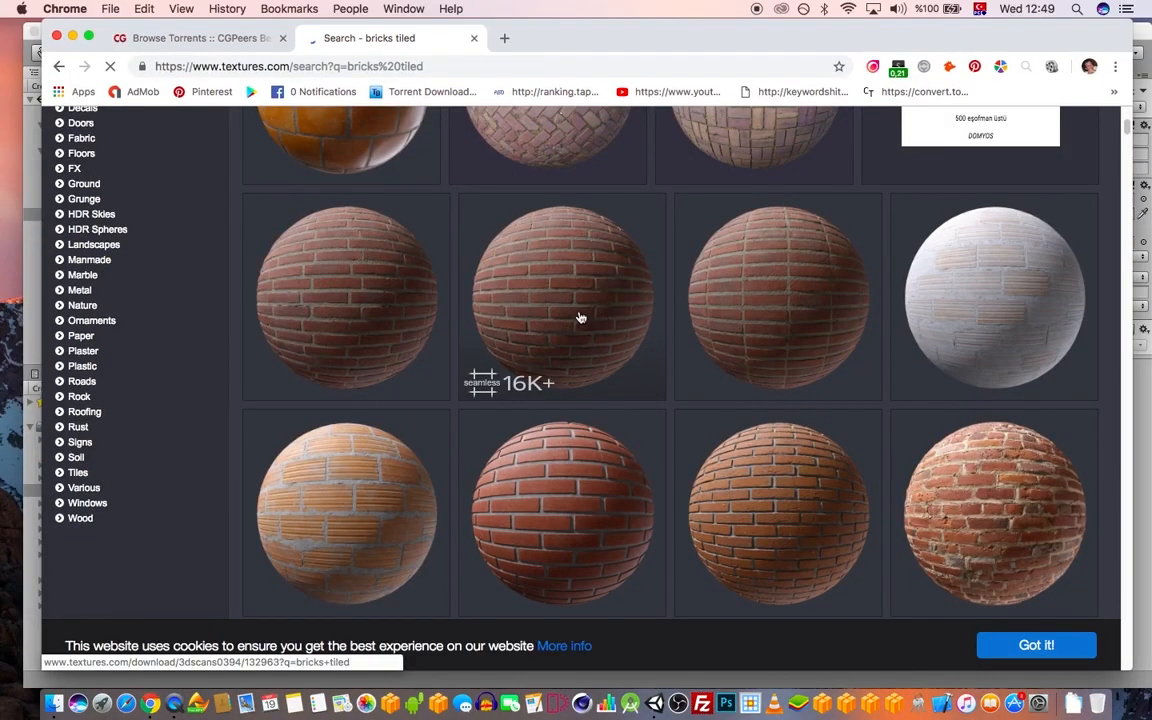
super+click(586, 478)
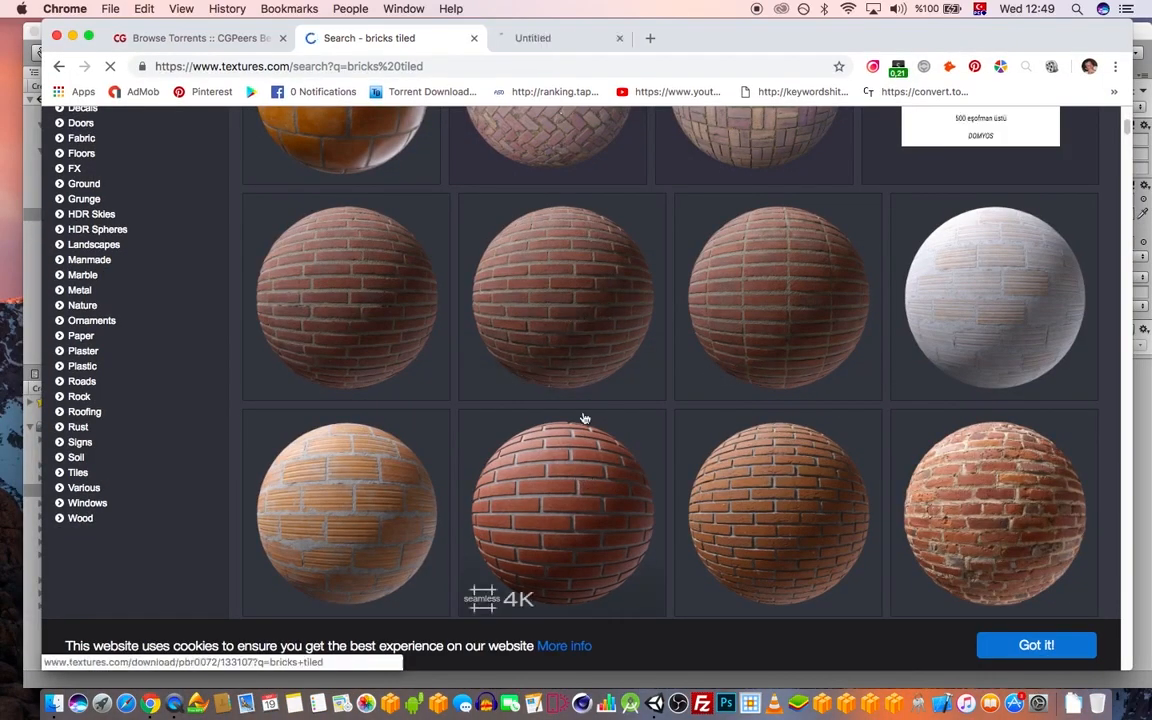
click(570, 38)
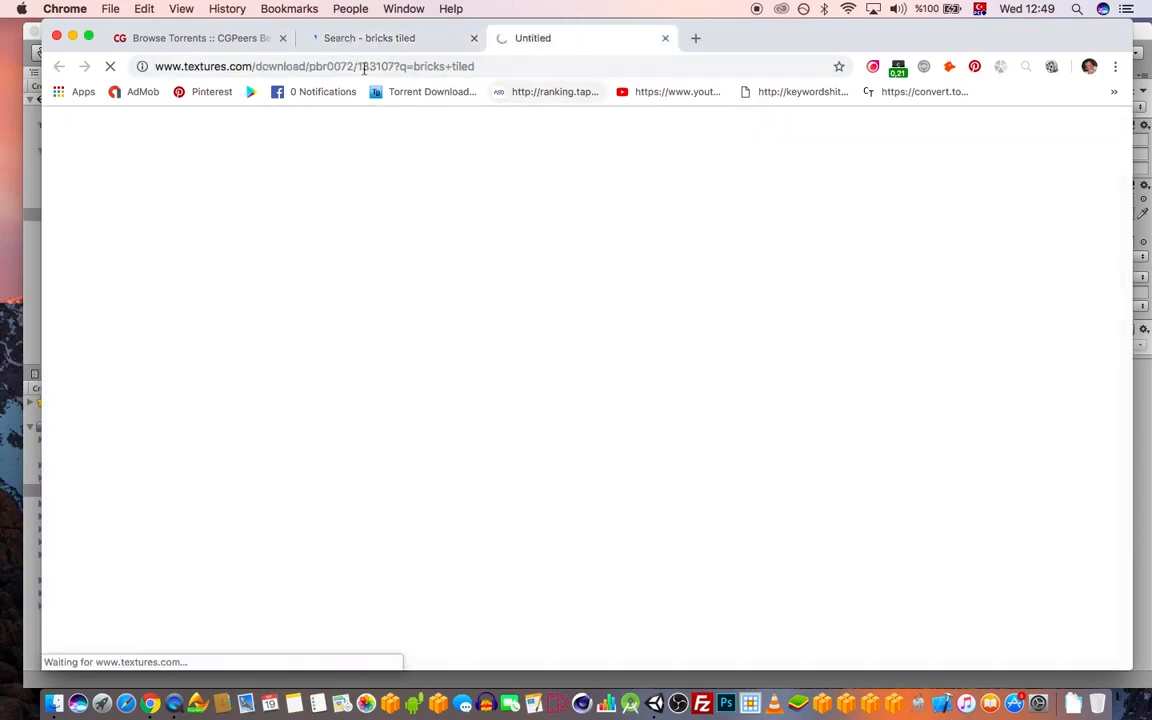
- Close the CGPeers tab and scroll to the PBR0023 Albedo, Height, Normal and Roughness download tables
click(284, 38)
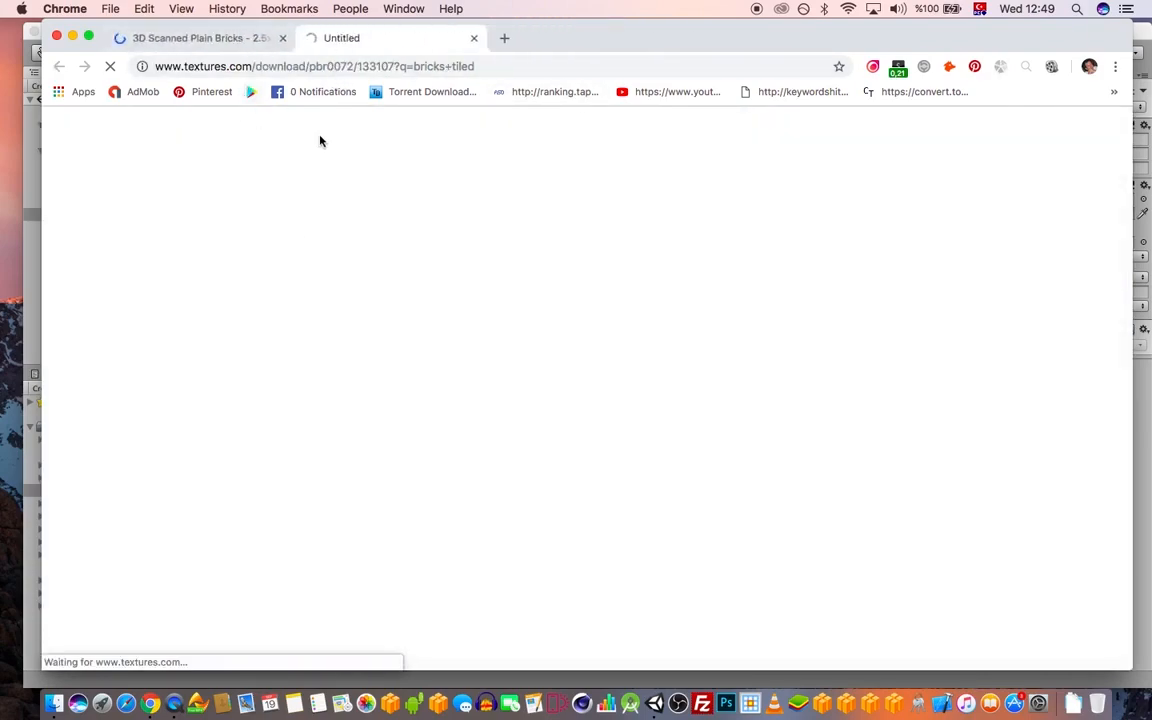
mouse_move(643, 39)
mouse_down()
mouse_move(664, 283)
mouse_move(675, 153)
mouse_move(659, 33)
mouse_move(643, 134)
mouse_move(643, 46)
mouse_up()
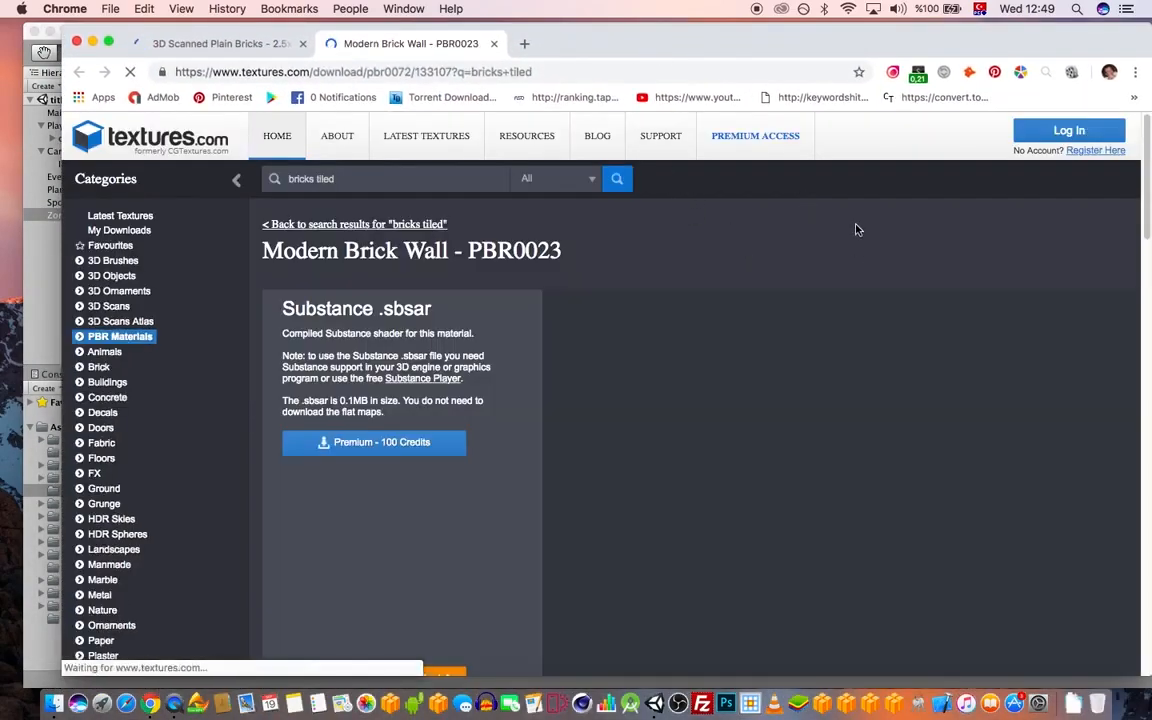
scroll(895, 252, down, 3)
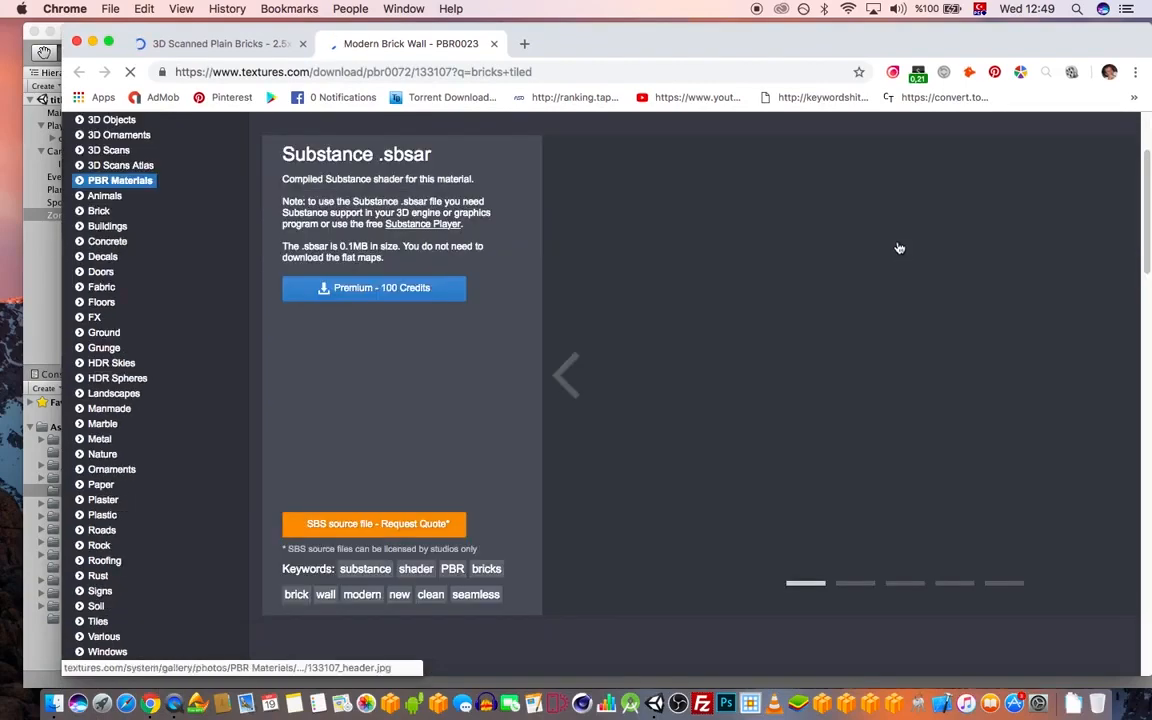
scroll(897, 244, down, 5)
scroll(900, 248, down, 5)
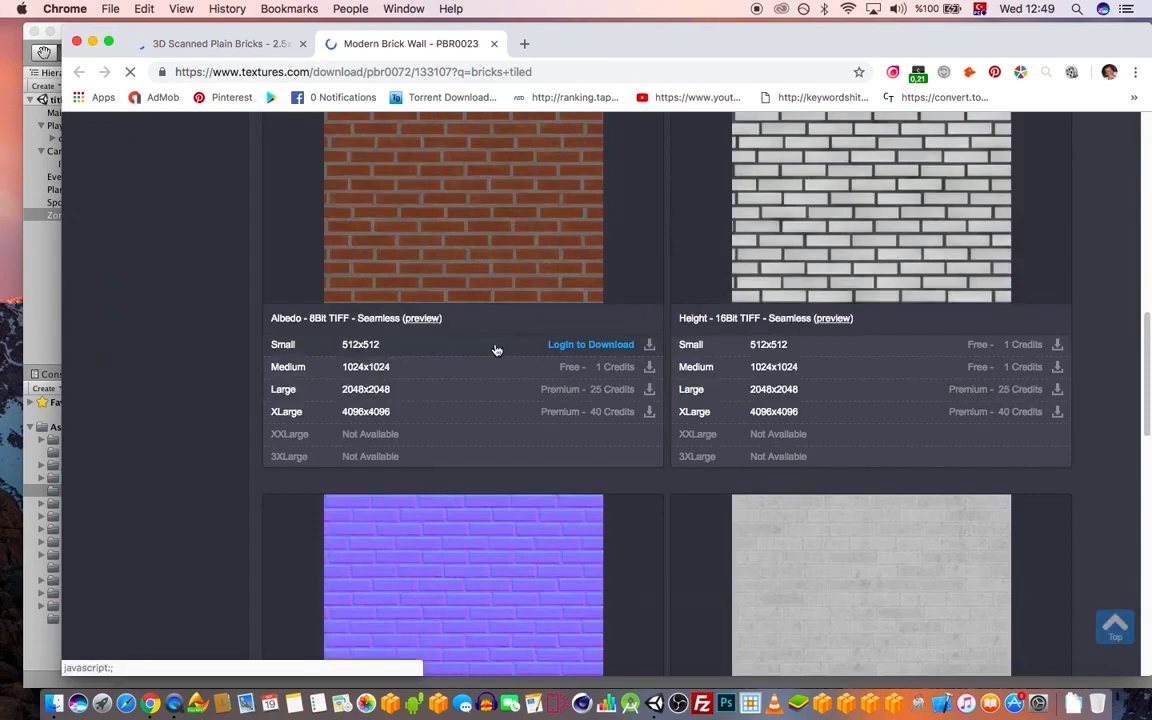
scroll(562, 310, down, 5)
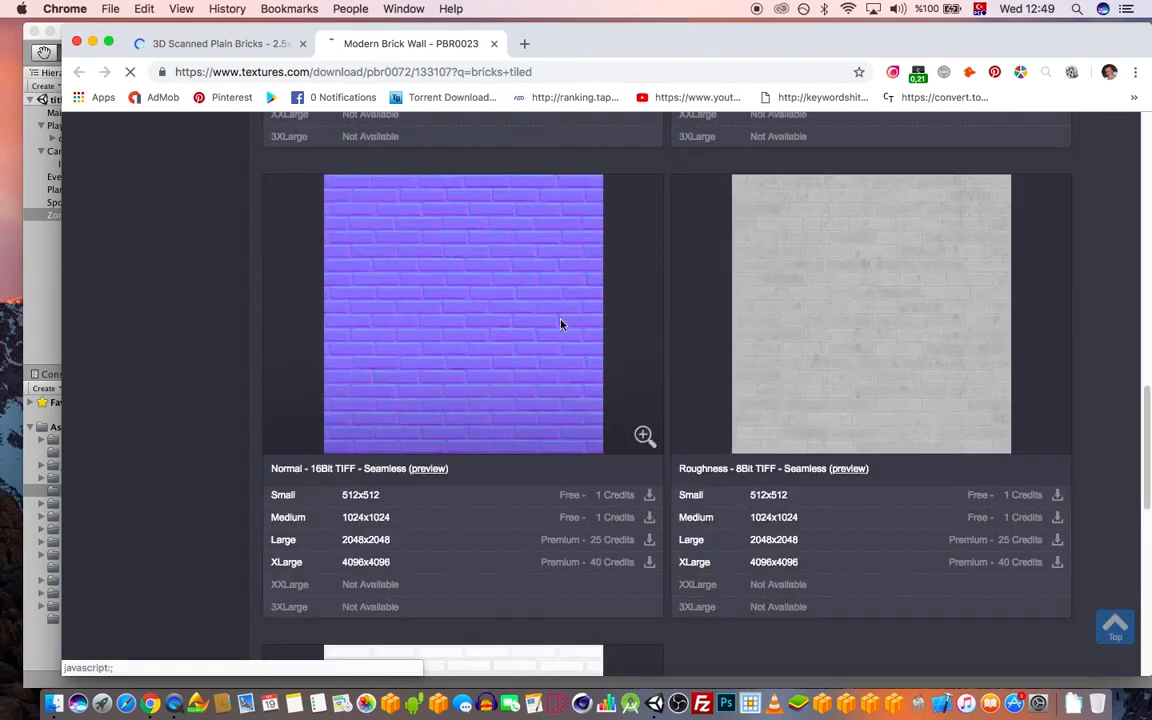
scroll(540, 310, up, 5)
scroll(481, 406, down, 3)
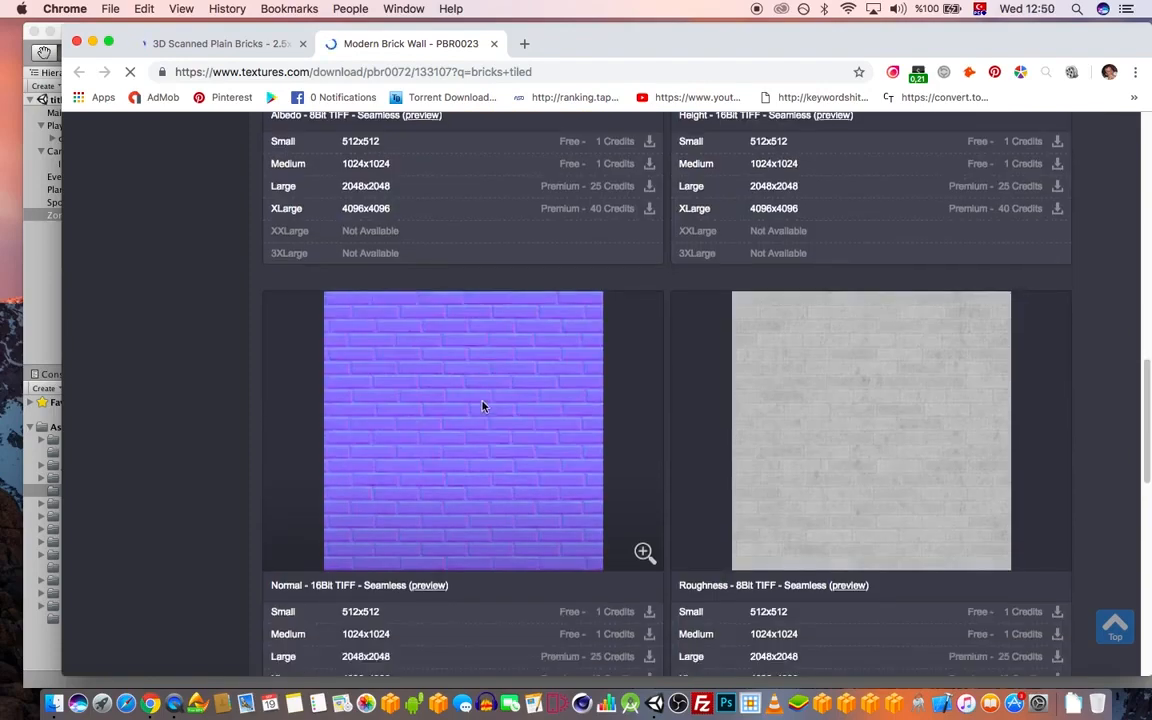
scroll(520, 412, up, 1)
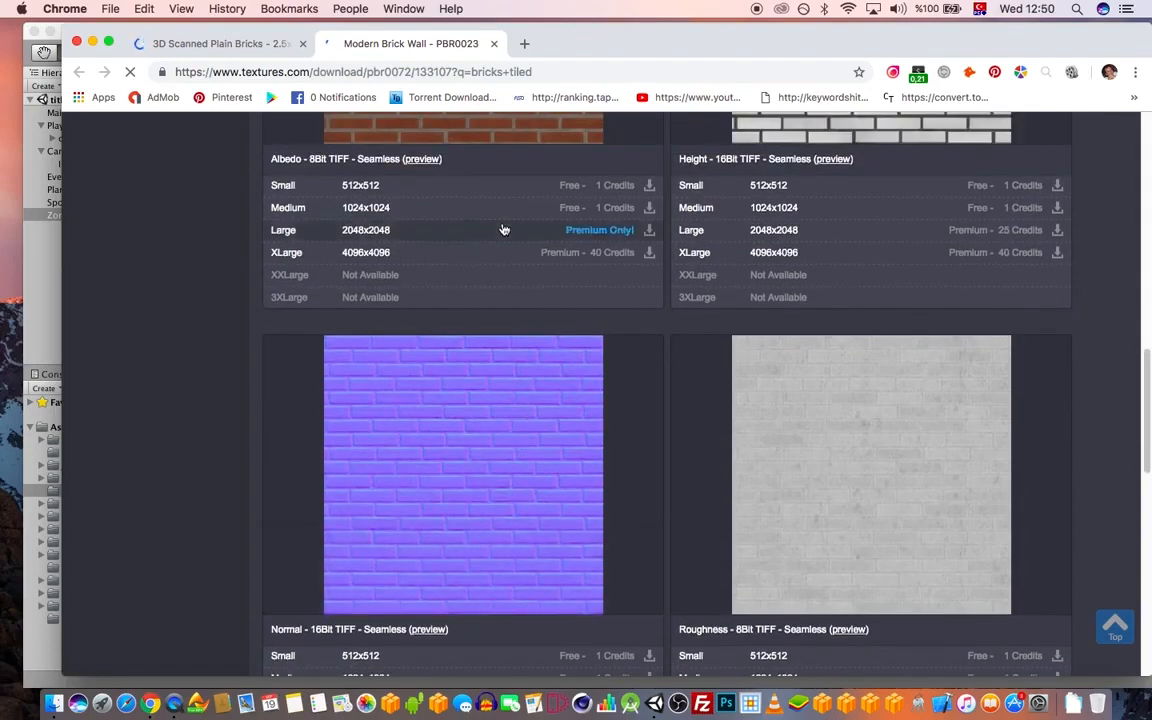
- Log in to textures.com with the account e-mail and password, correcting the e-mail after one failure
click(648, 188)
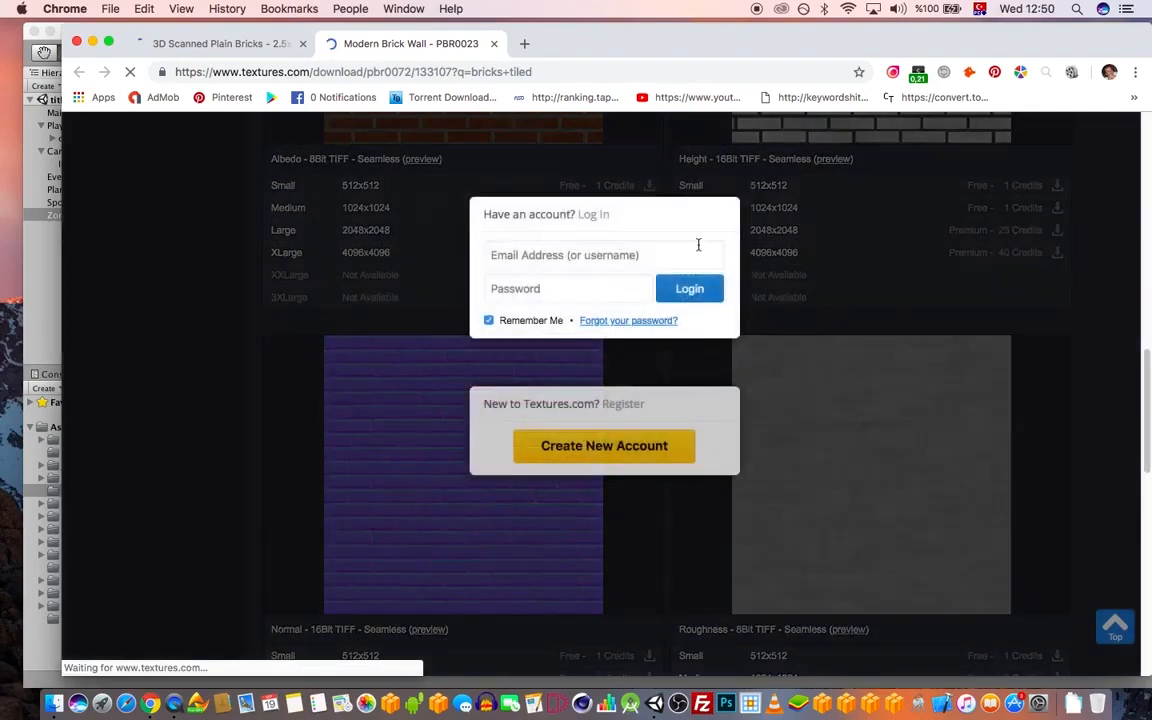
click(566, 256)
text(volc)
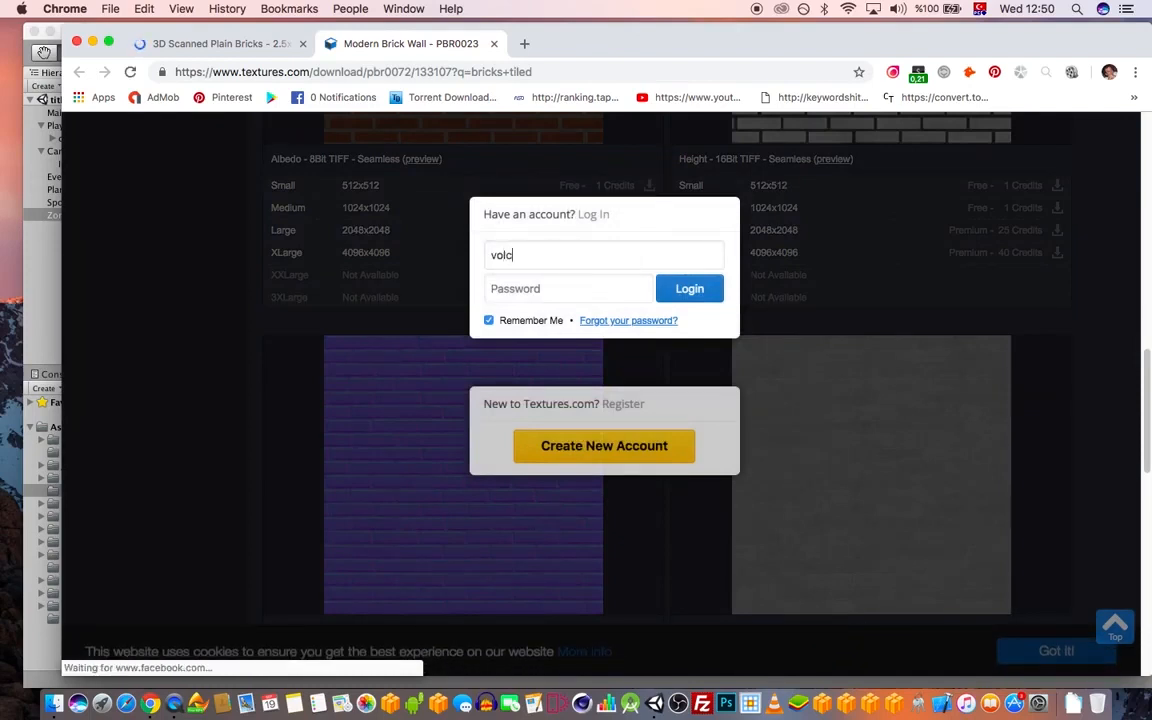
text(•)
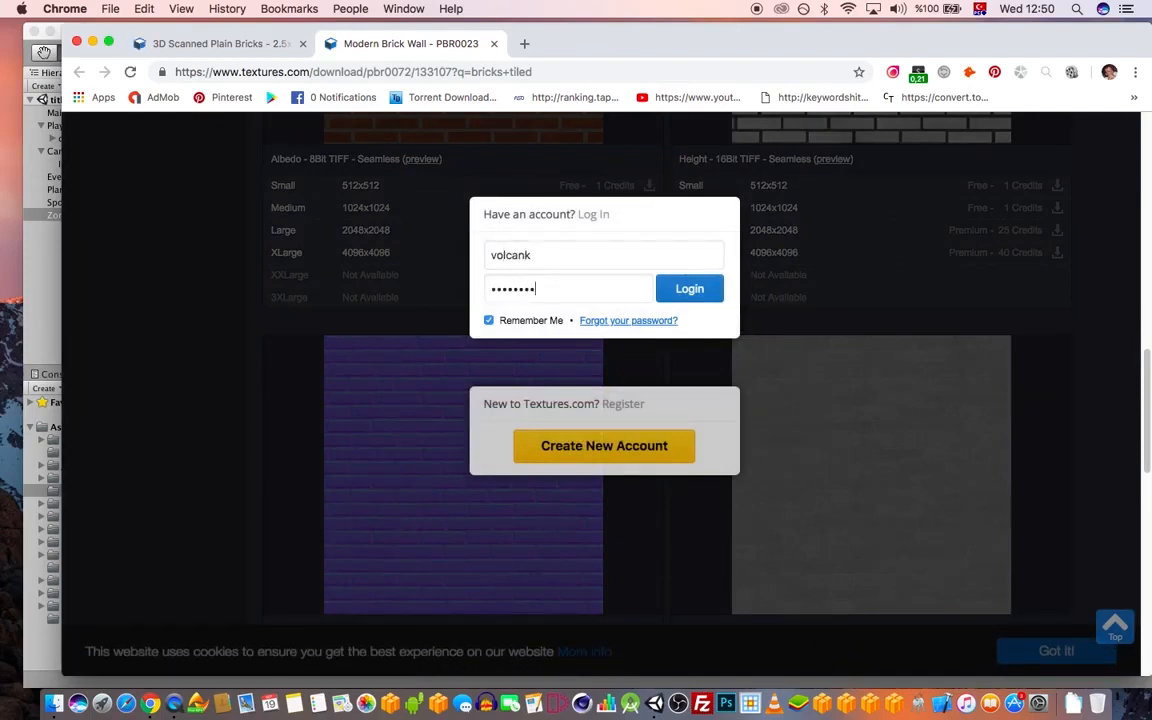
key(Return)
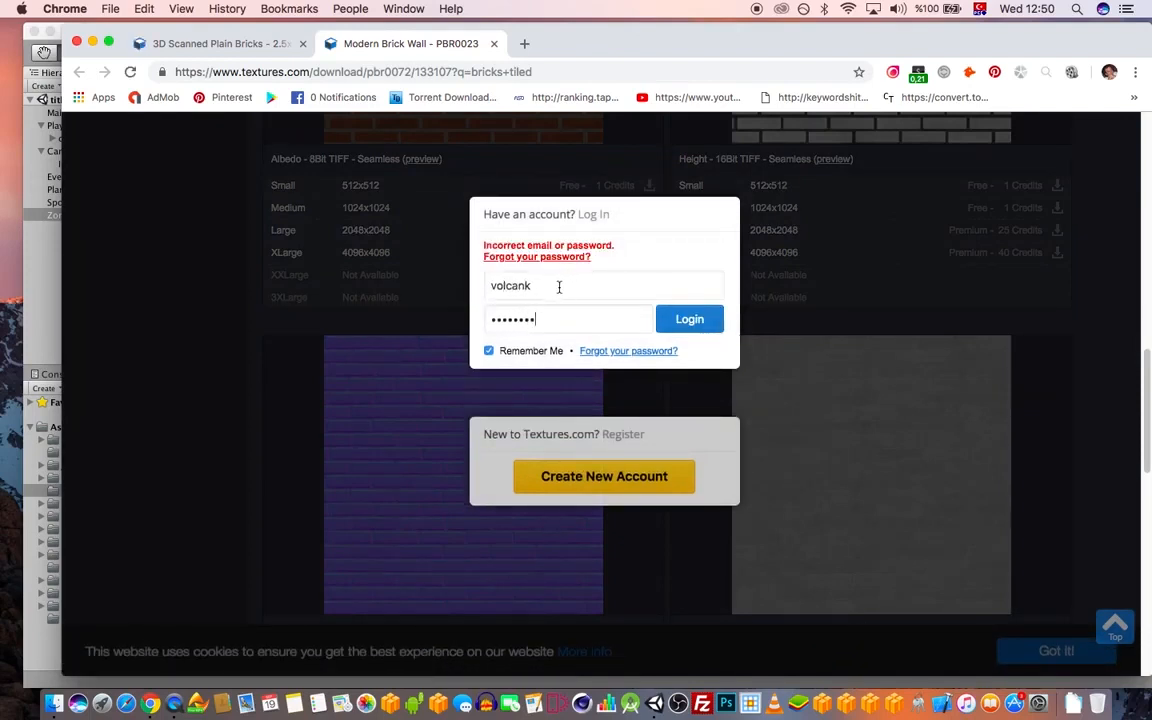
text(gmail.com)
click(675, 326)
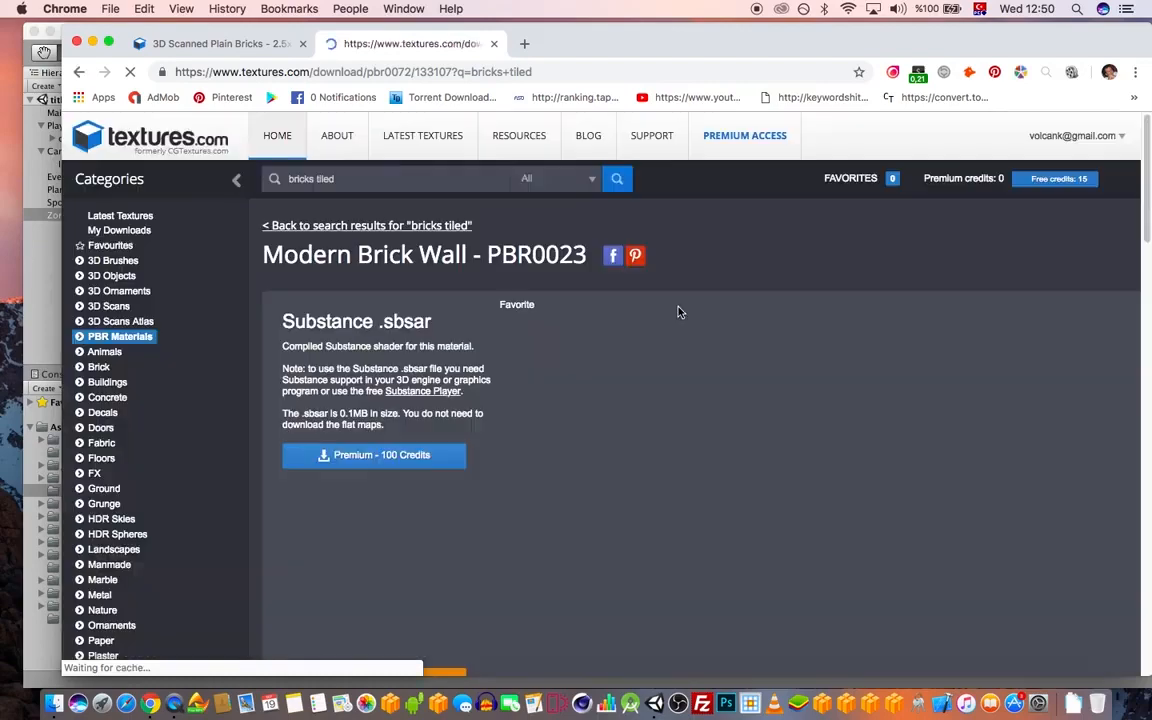
- Download the 512x512 Albedo and Normal brick maps and show them in Finder
scroll(858, 313, down, 3)
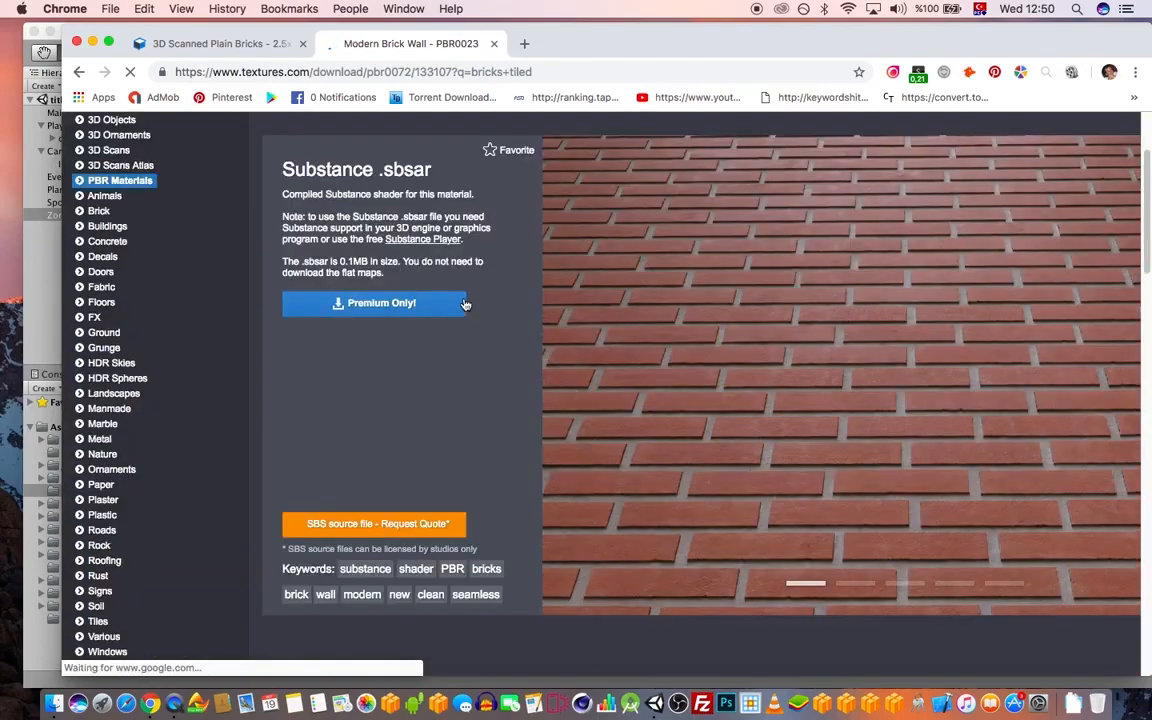
scroll(494, 283, down, 10)
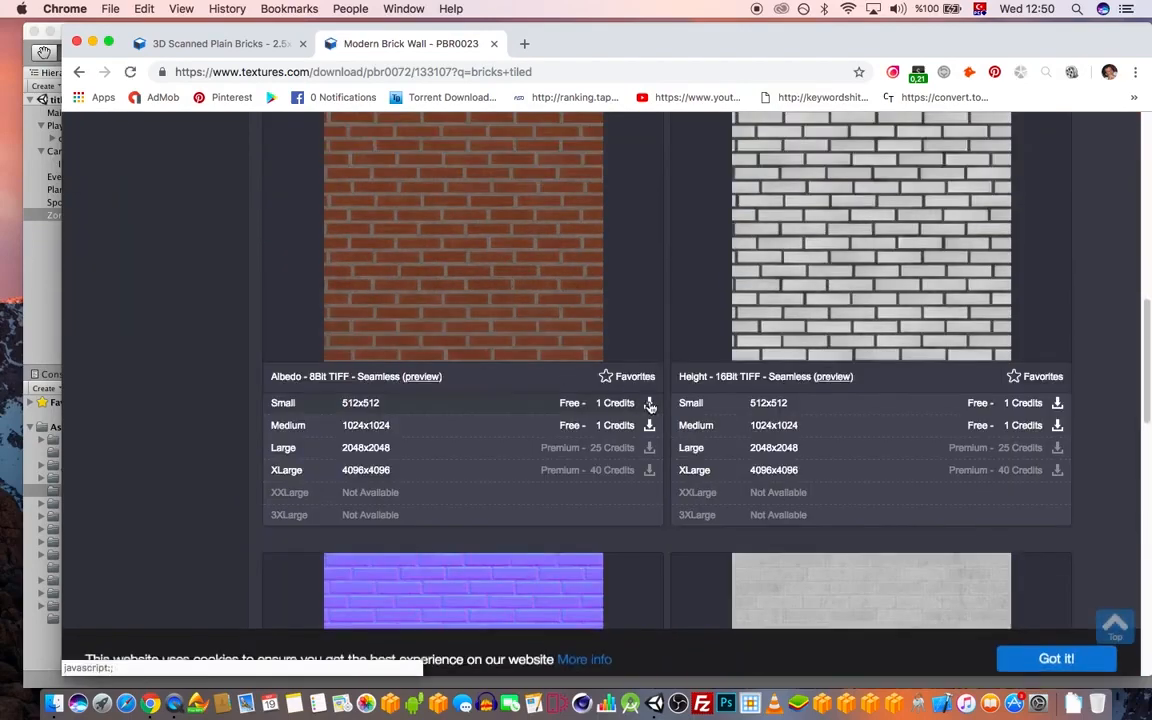
click(649, 403)
scroll(600, 380, down, 5)
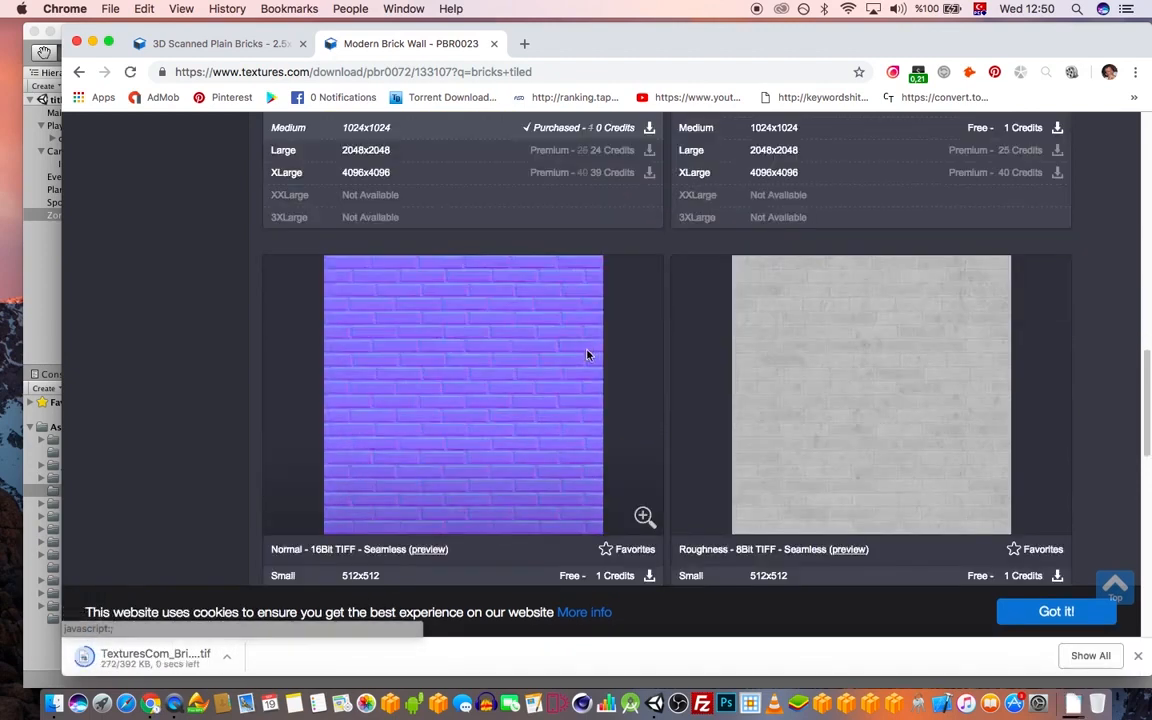
scroll(630, 520, down, 2)
click(649, 548)
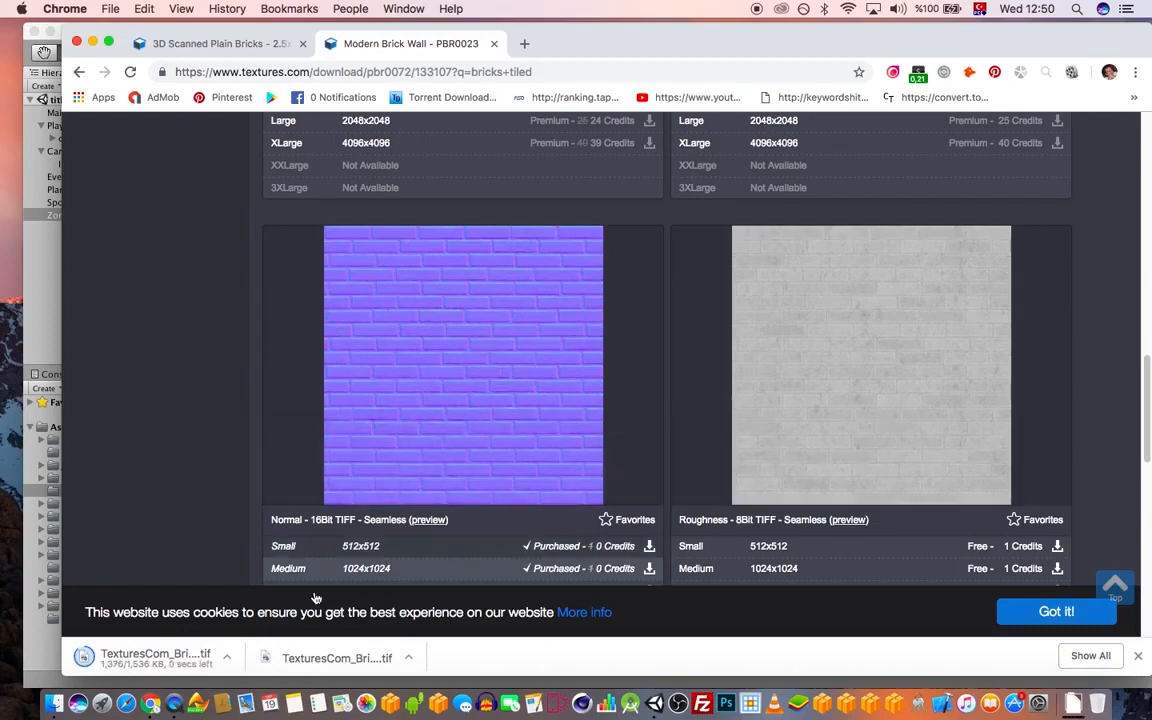
click(408, 658)
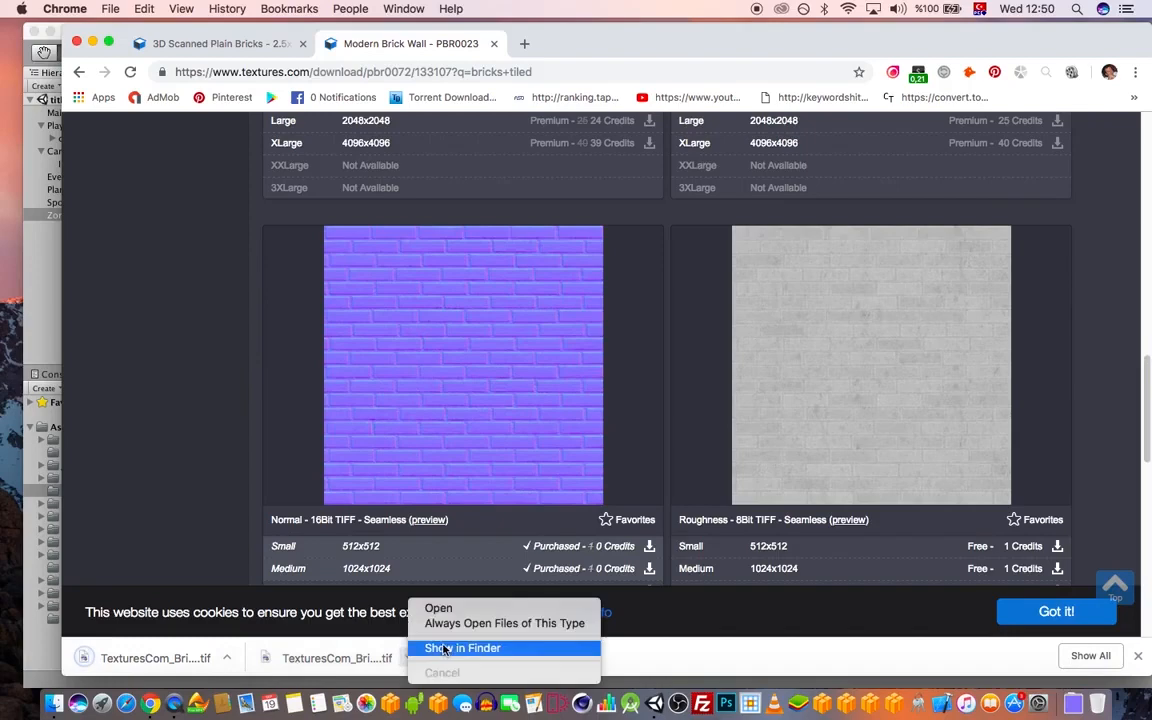
click(442, 648)
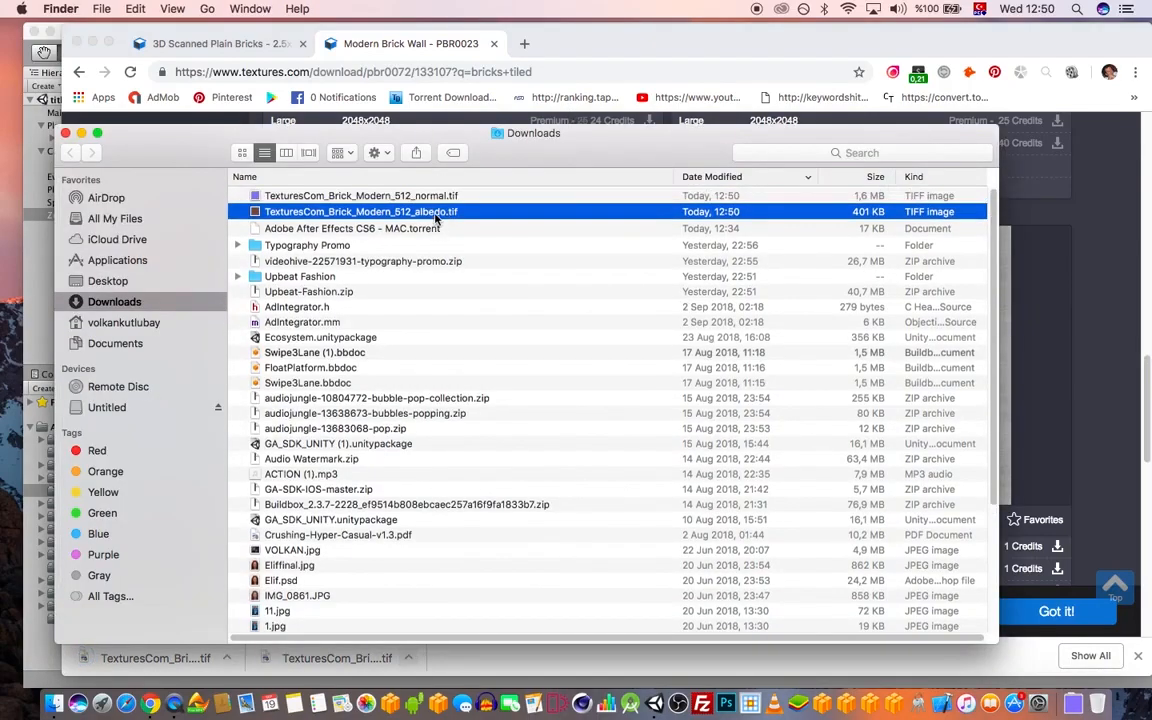
- Copy the brick albedo and normal map .tif files from Downloads
shift+click(452, 197)
key(super+c)
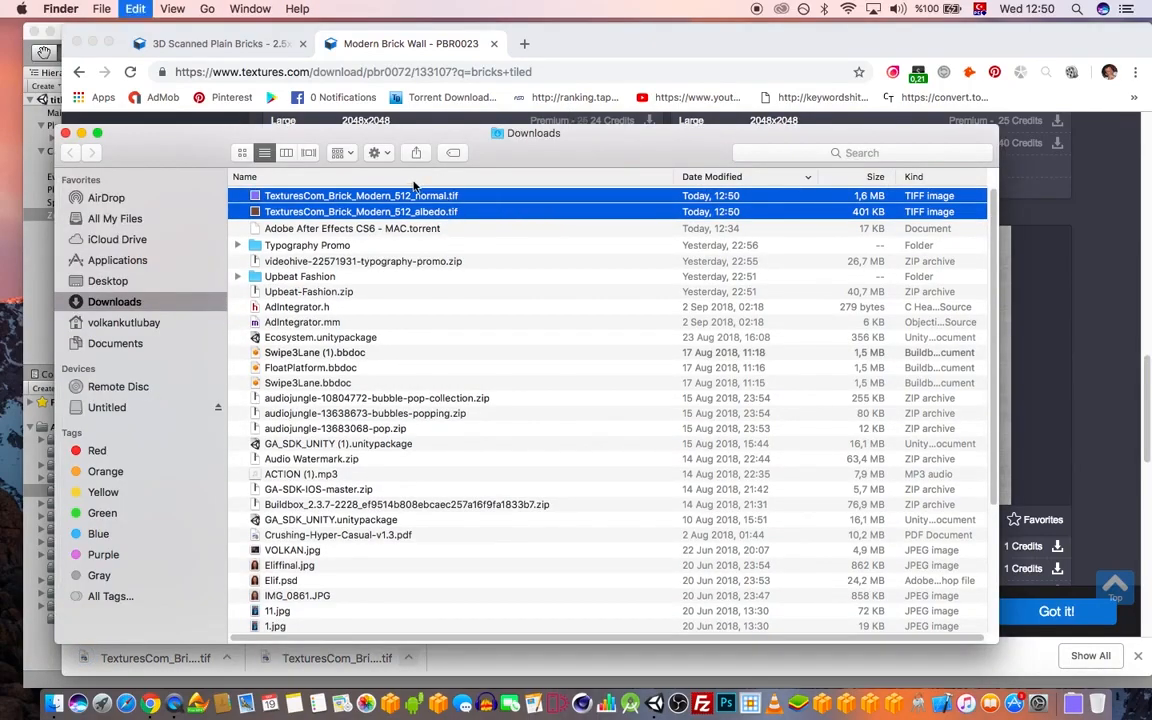
drag(214, 146, 220, 98)
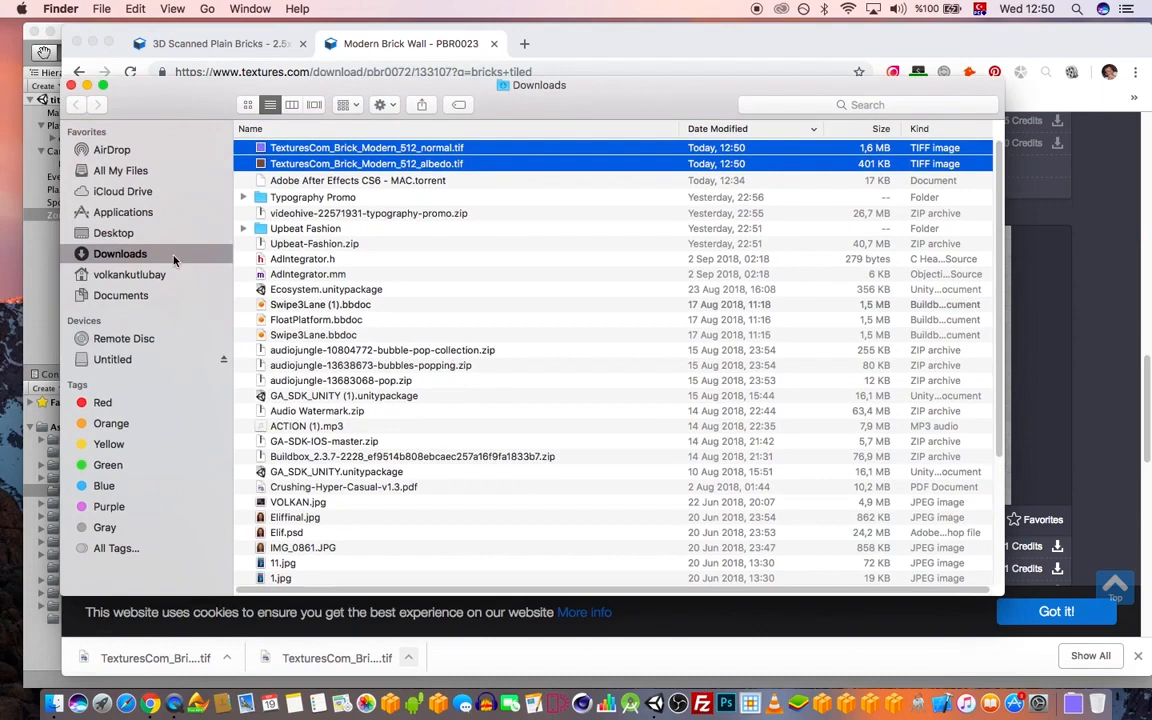
- Place the brick files in the RPG game project's Assets/Textures folder and return to Unity
click(175, 359)
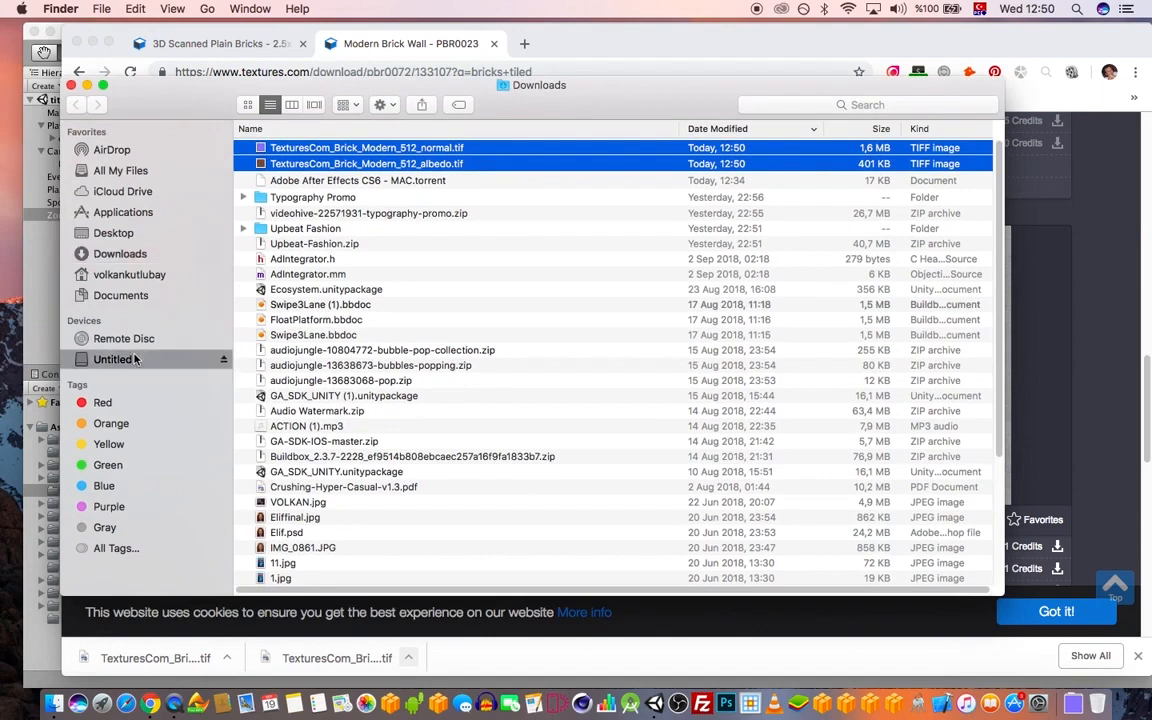
double_click(300, 163)
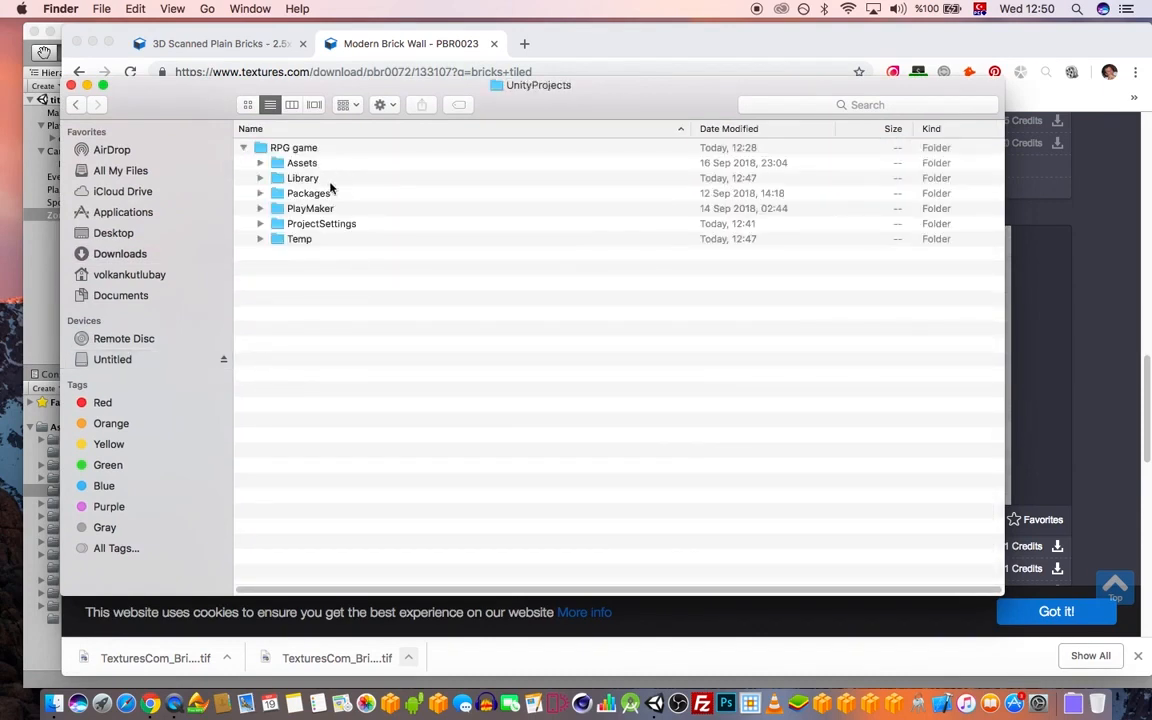
click(313, 165)
double_click(310, 164)
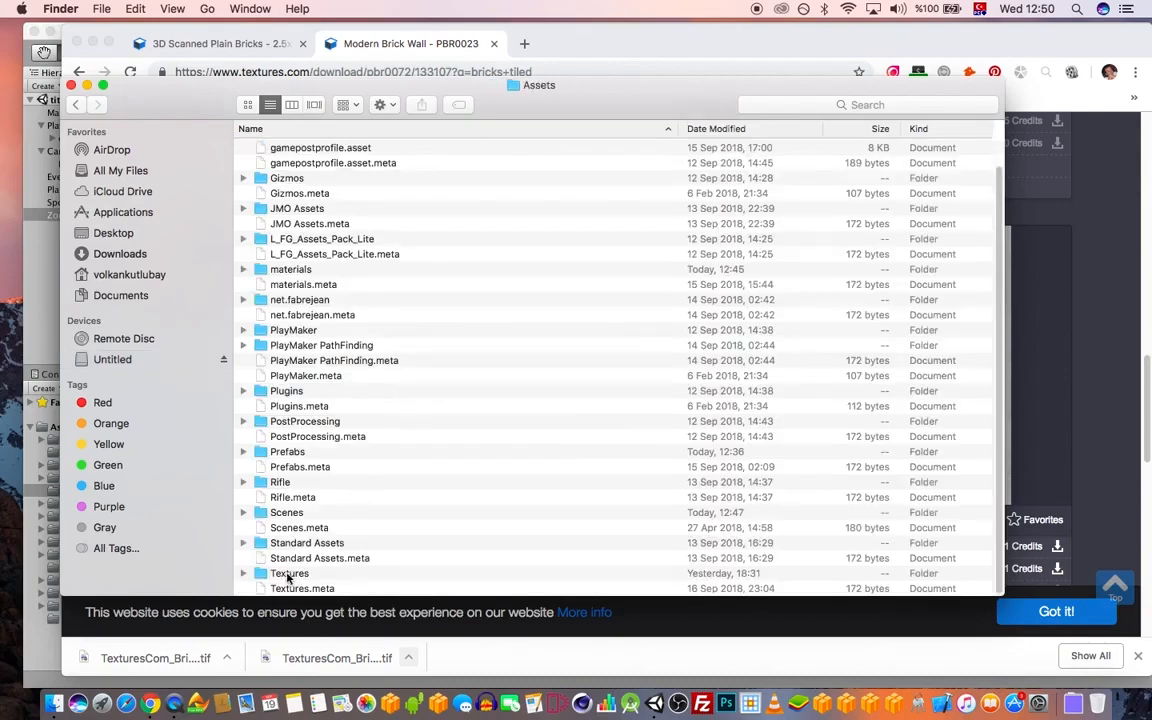
double_click(388, 510)
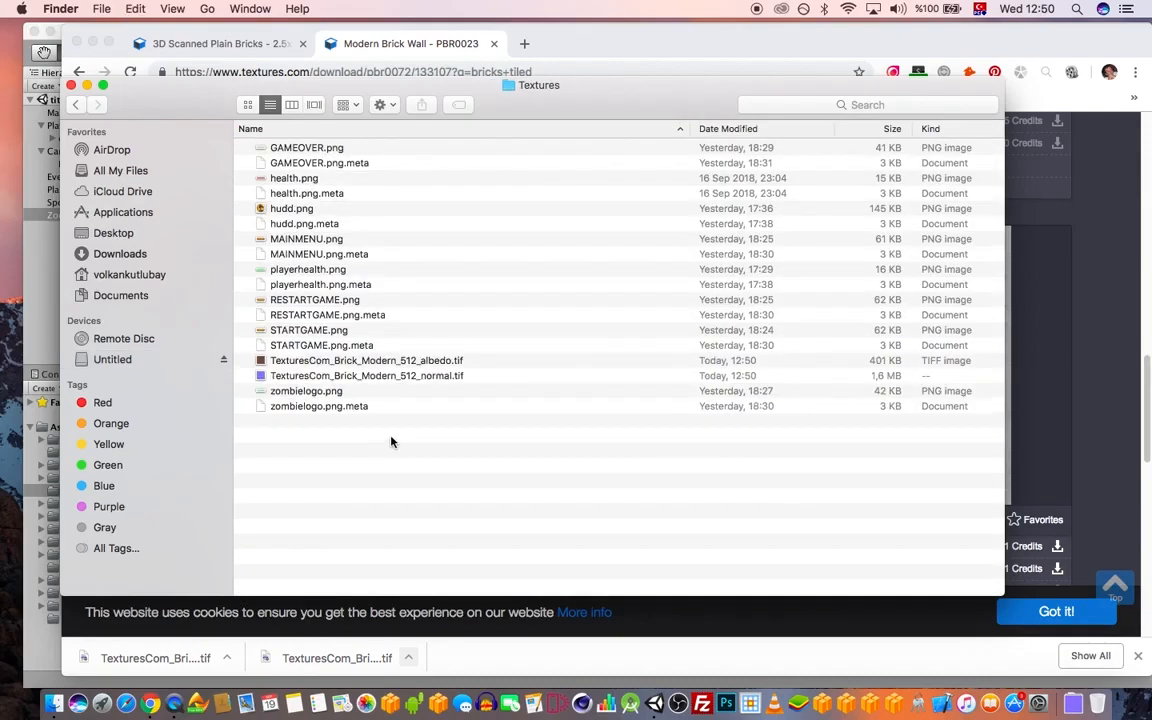
click(655, 703)
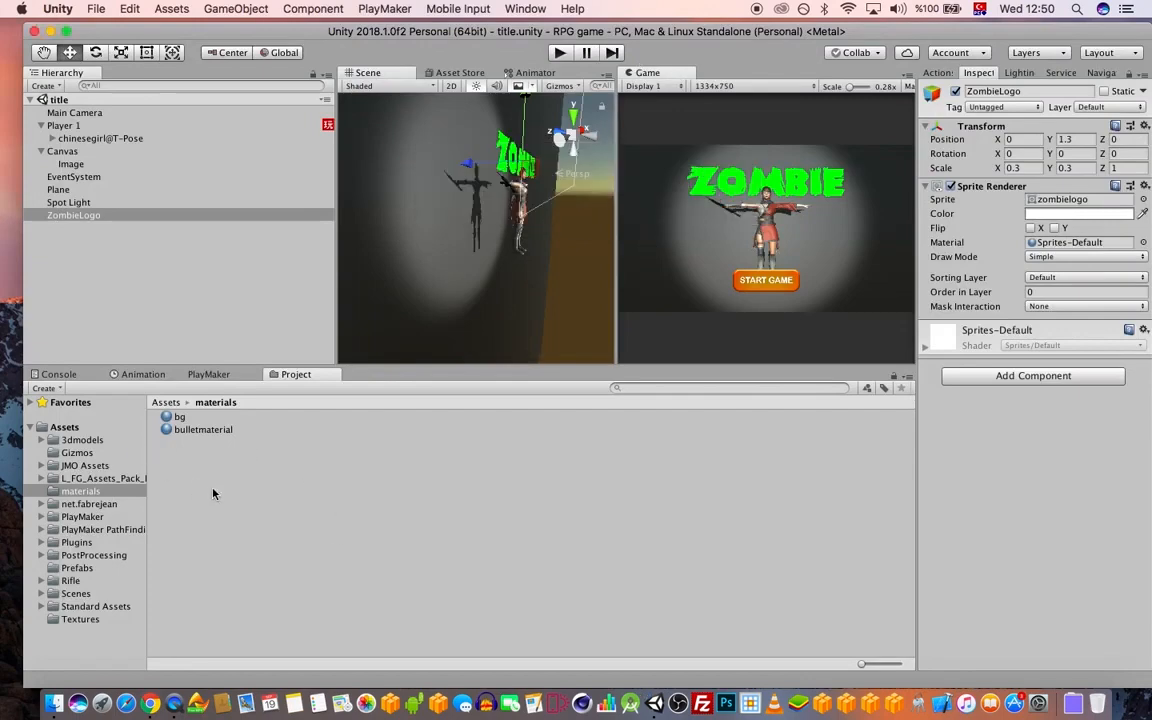
- Give the bg material a white albedo colour carrying the brick albedo texture
click(180, 416)
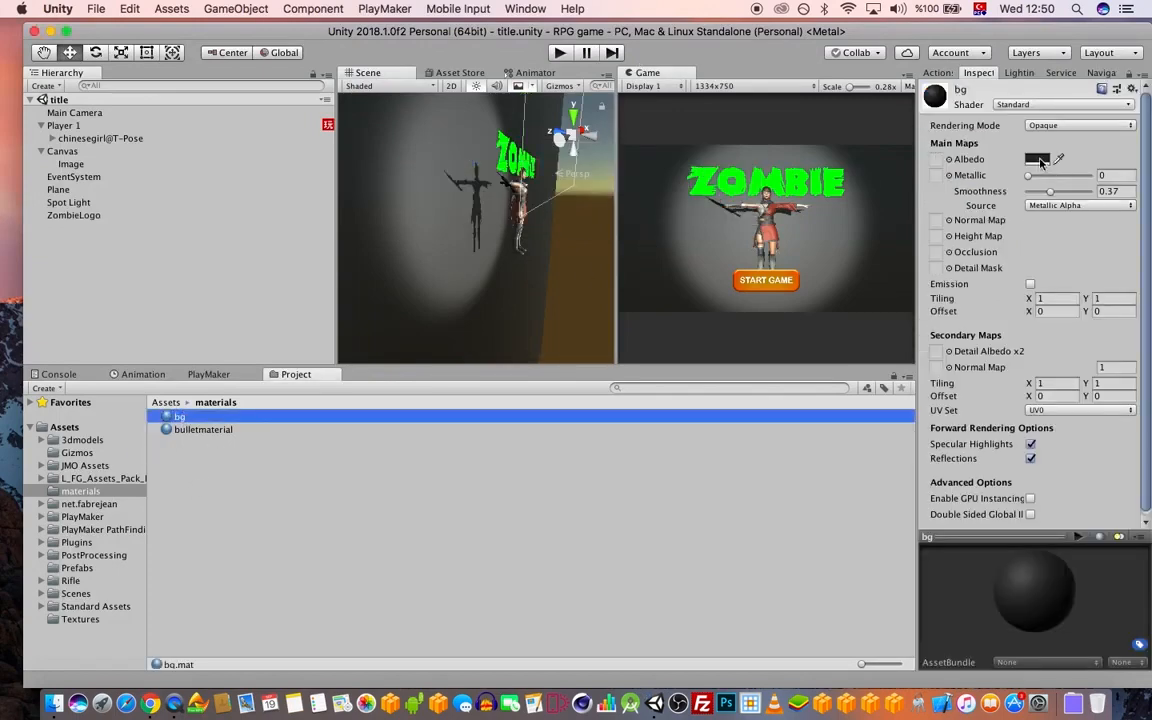
click(1040, 160)
drag(882, 327, 795, 286)
click(798, 225)
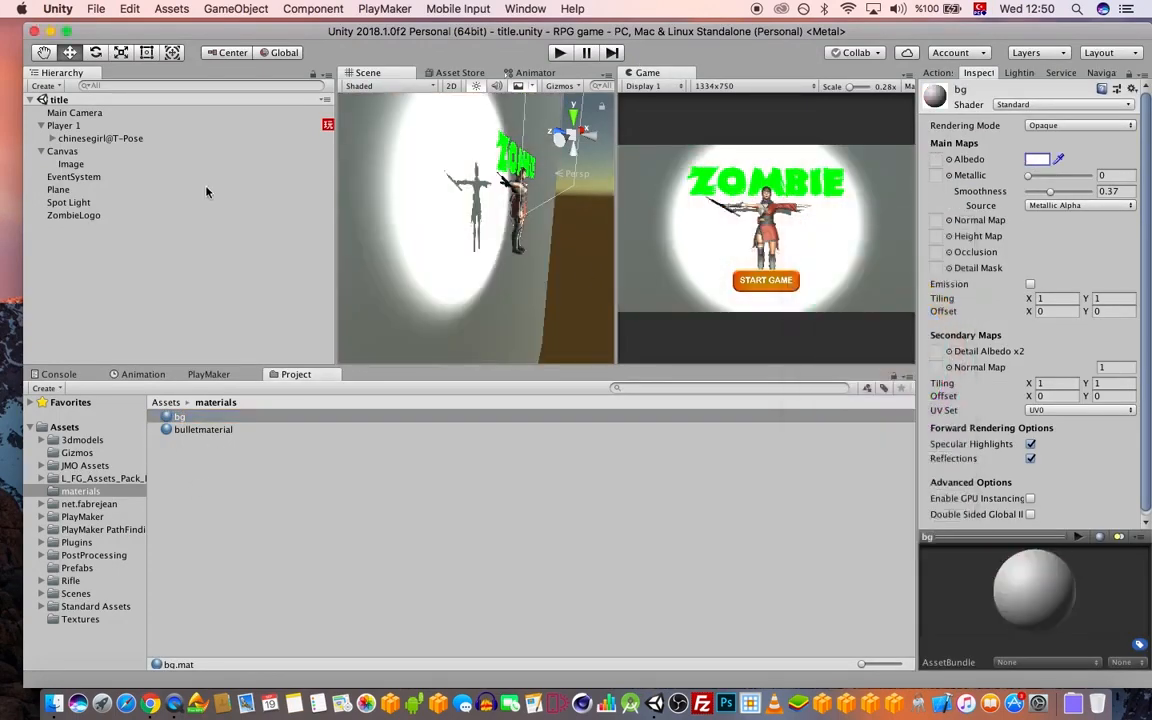
click(82, 619)
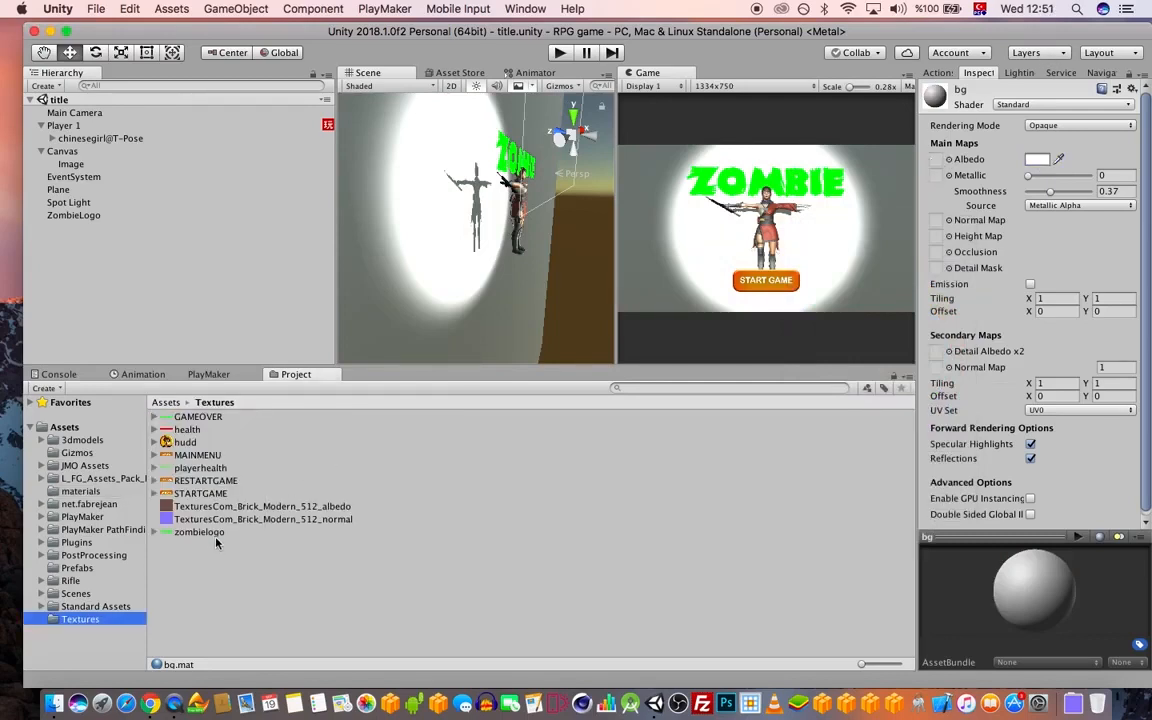
drag(232, 506, 936, 164)
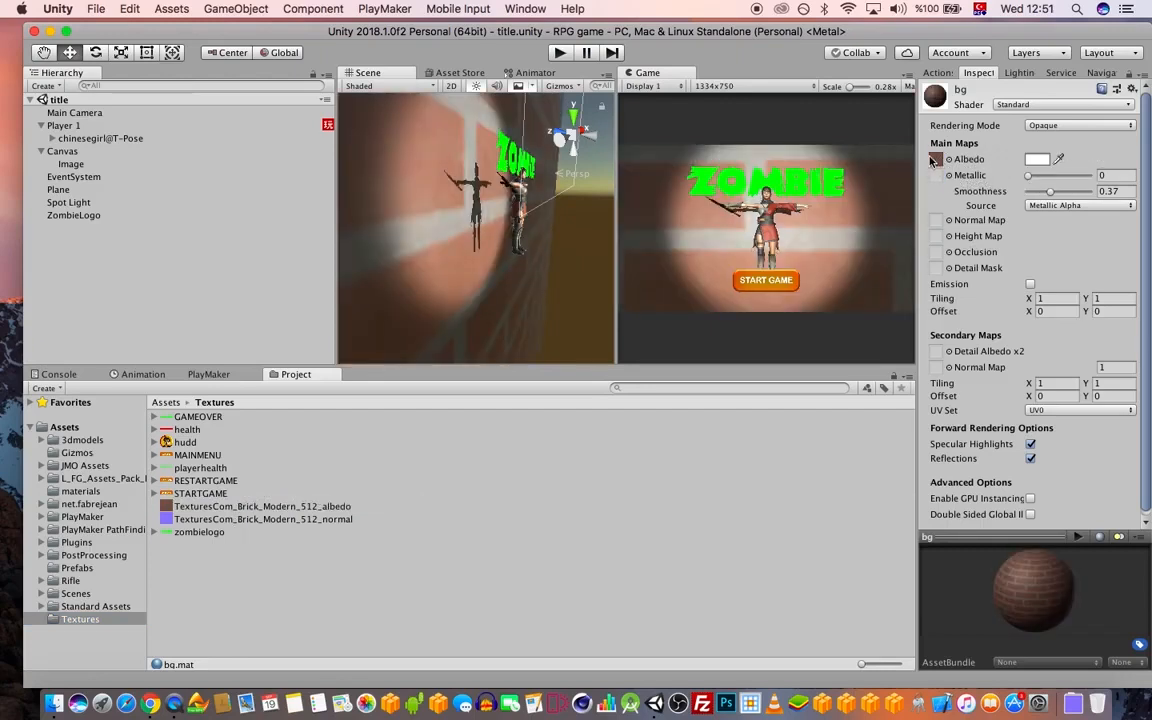
- Tile the albedo 10×10, set Metallic 0.69 and Smoothness 0.17, and add the brick normal map
scroll(463, 200, down, 5)
scroll(463, 200, up, 3)
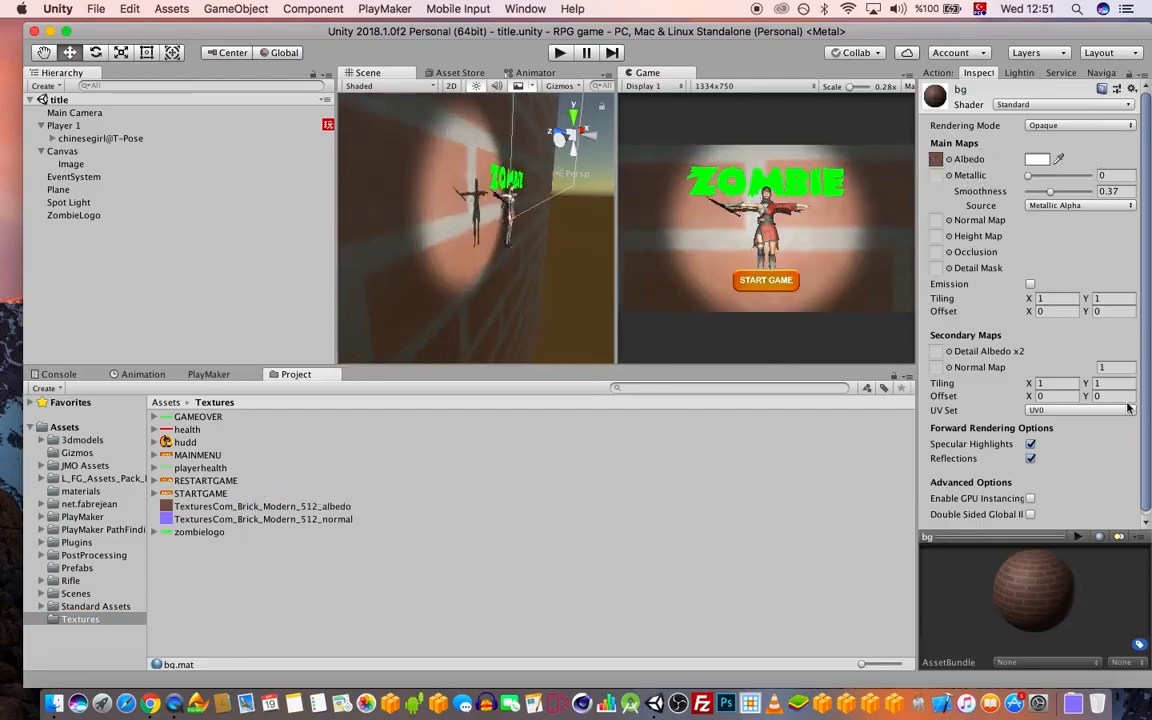
click(970, 296)
text(10)
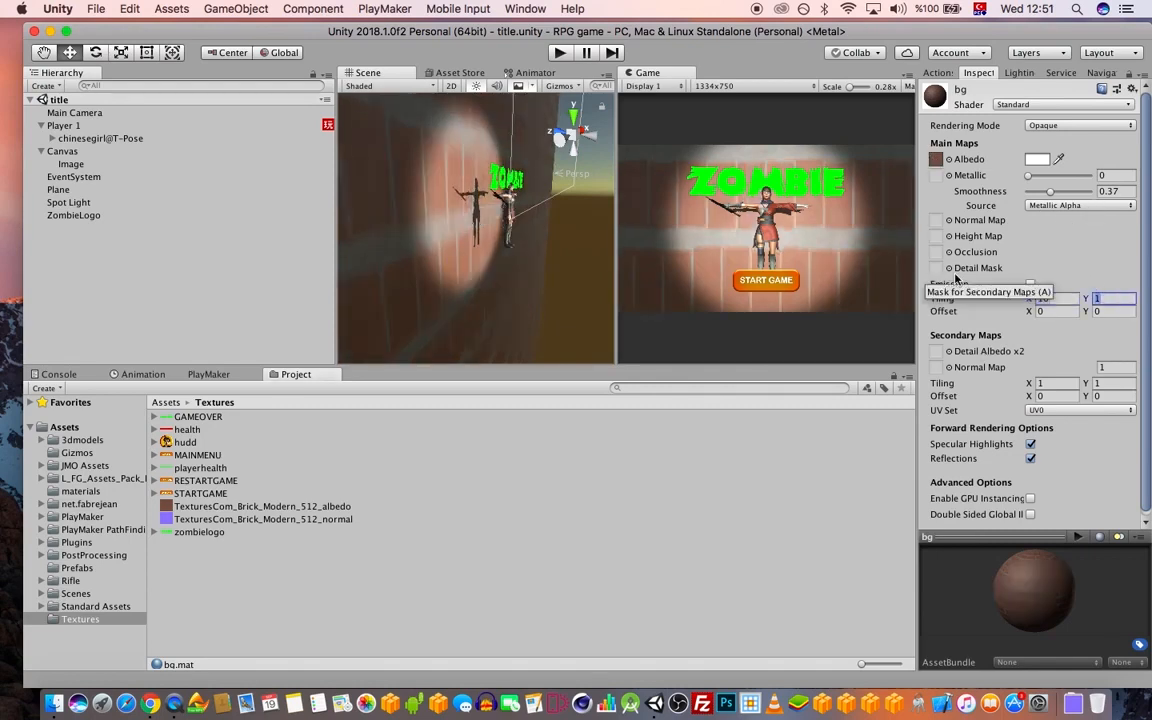
key(Tab)
text(10)
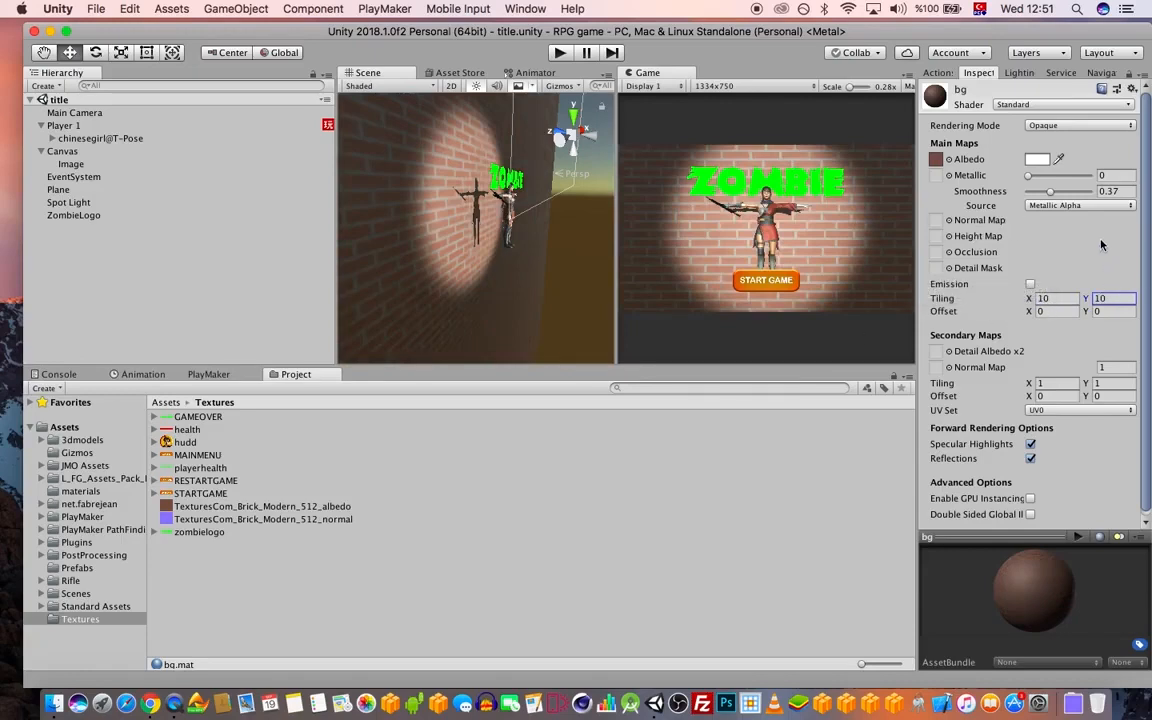
mouse_move(1052, 199)
mouse_down()
mouse_move(1091, 196)
mouse_move(1048, 176)
mouse_move(1076, 185)
mouse_move(1041, 196)
mouse_up()
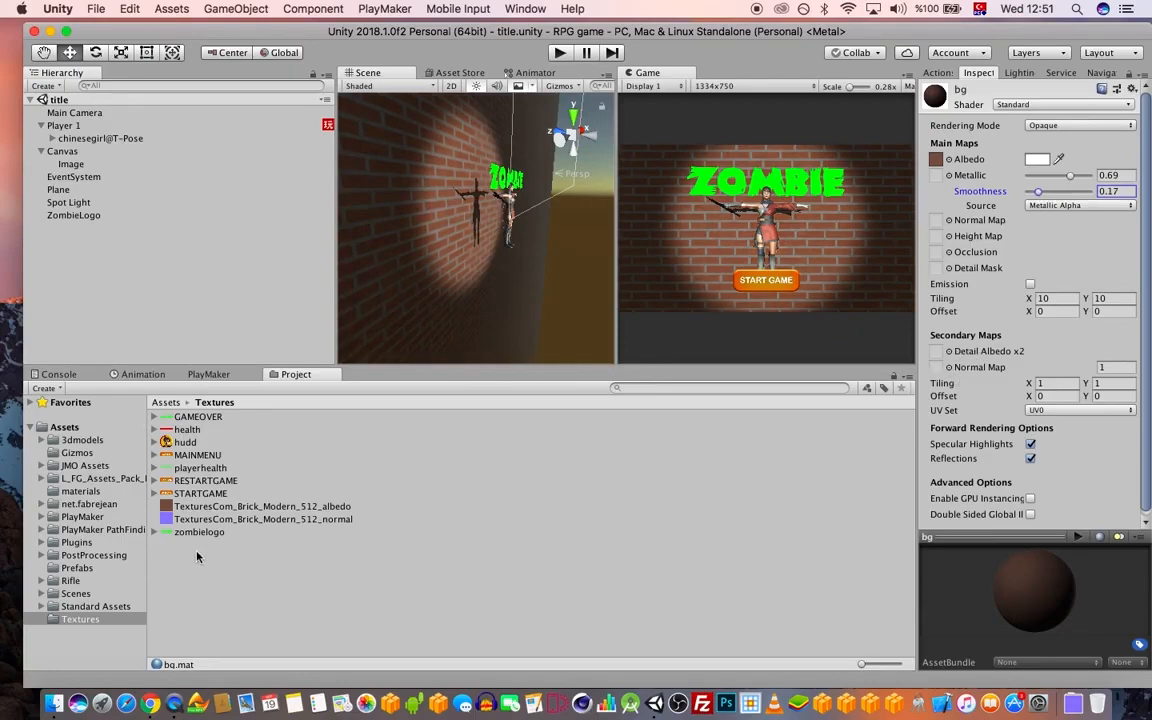
drag(204, 520, 937, 369)
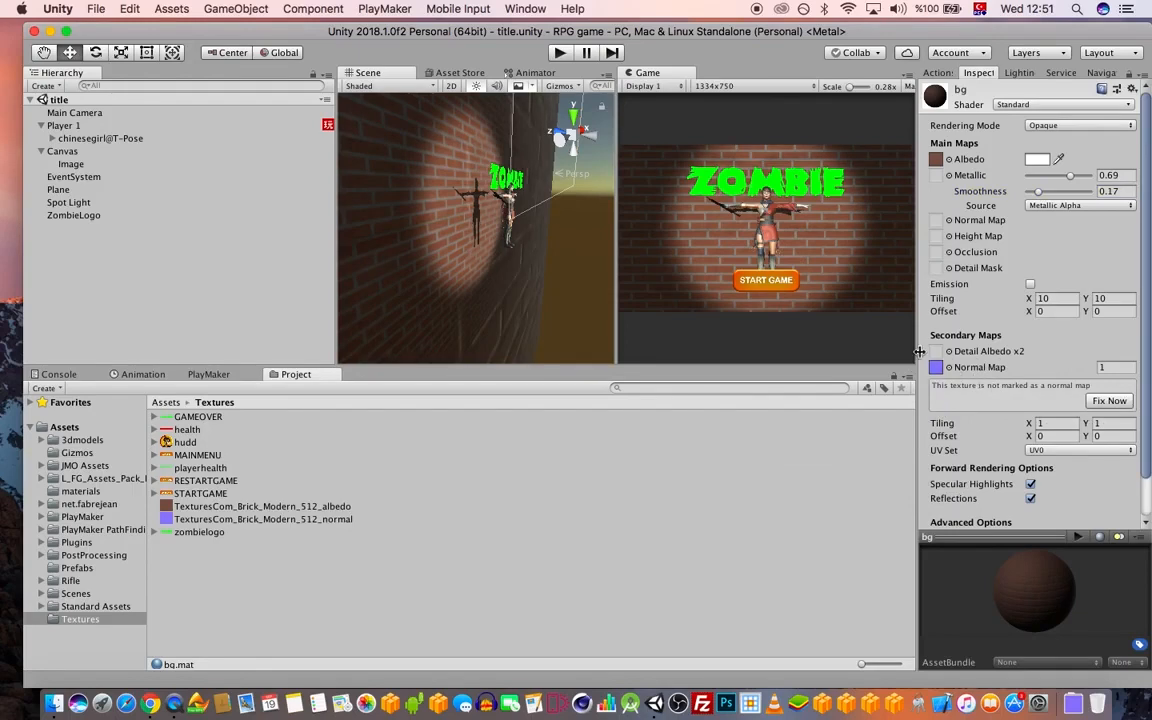
- Raise the bg material's Smoothness to about 0.43
scroll(508, 284, up, 5)
scroll(468, 288, up, 5)
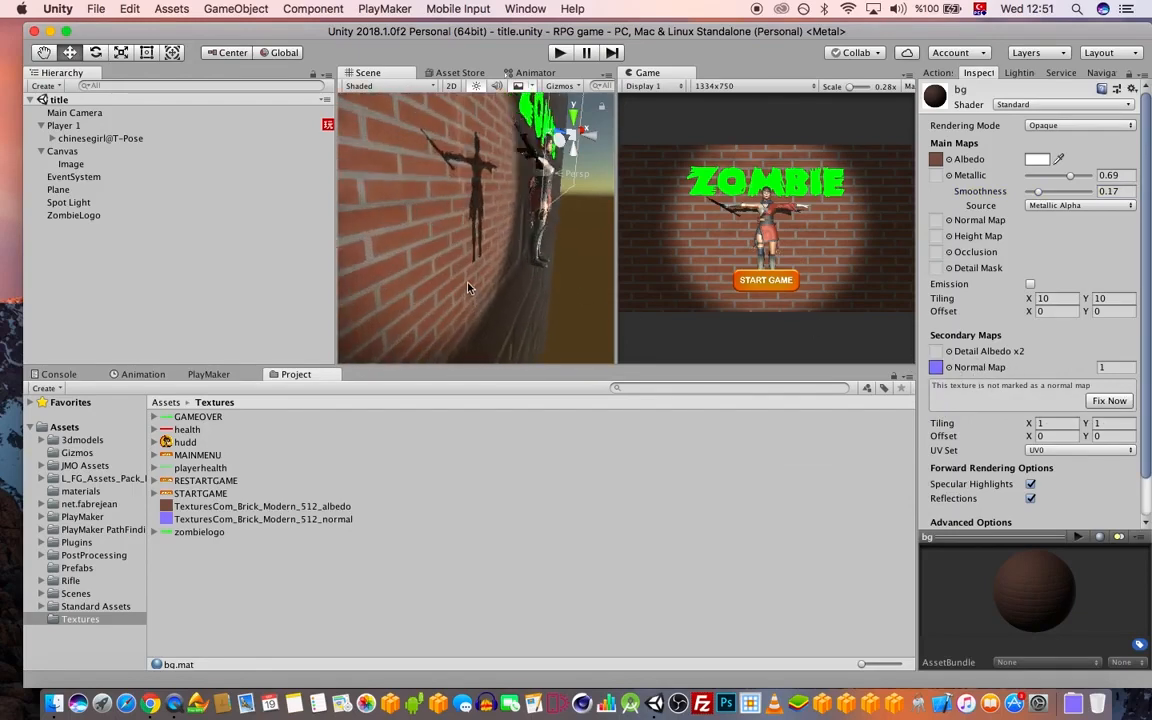
scroll(468, 288, up, 2)
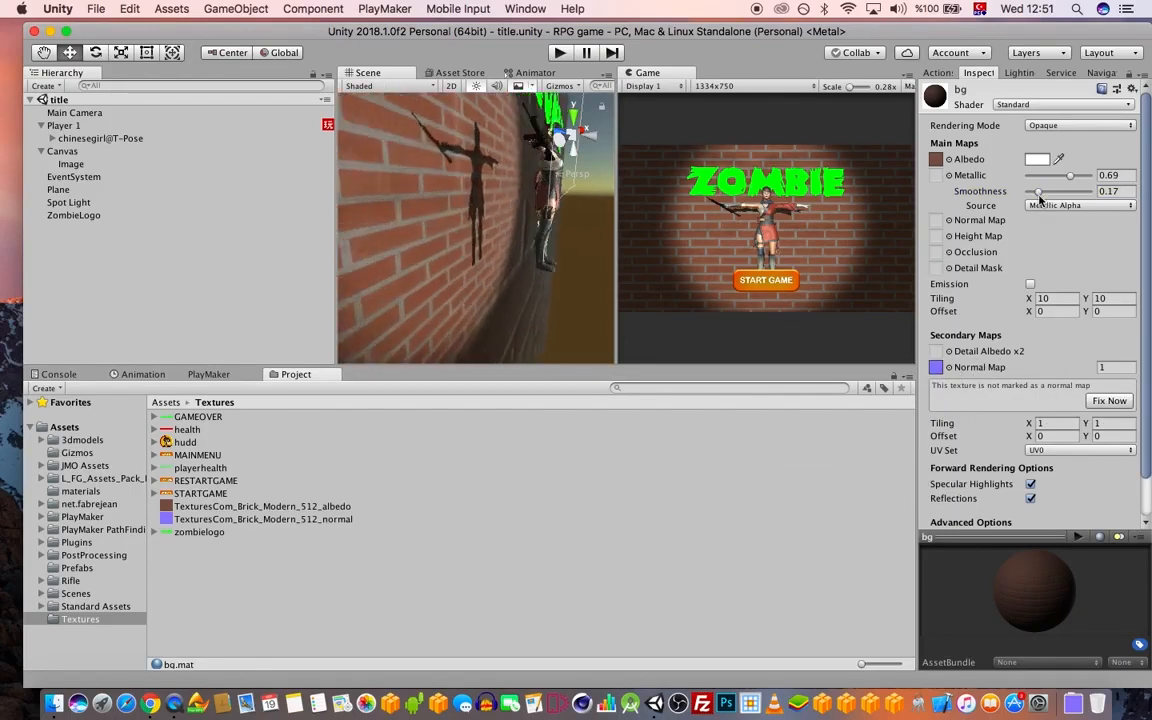
drag(1040, 198, 1060, 198)
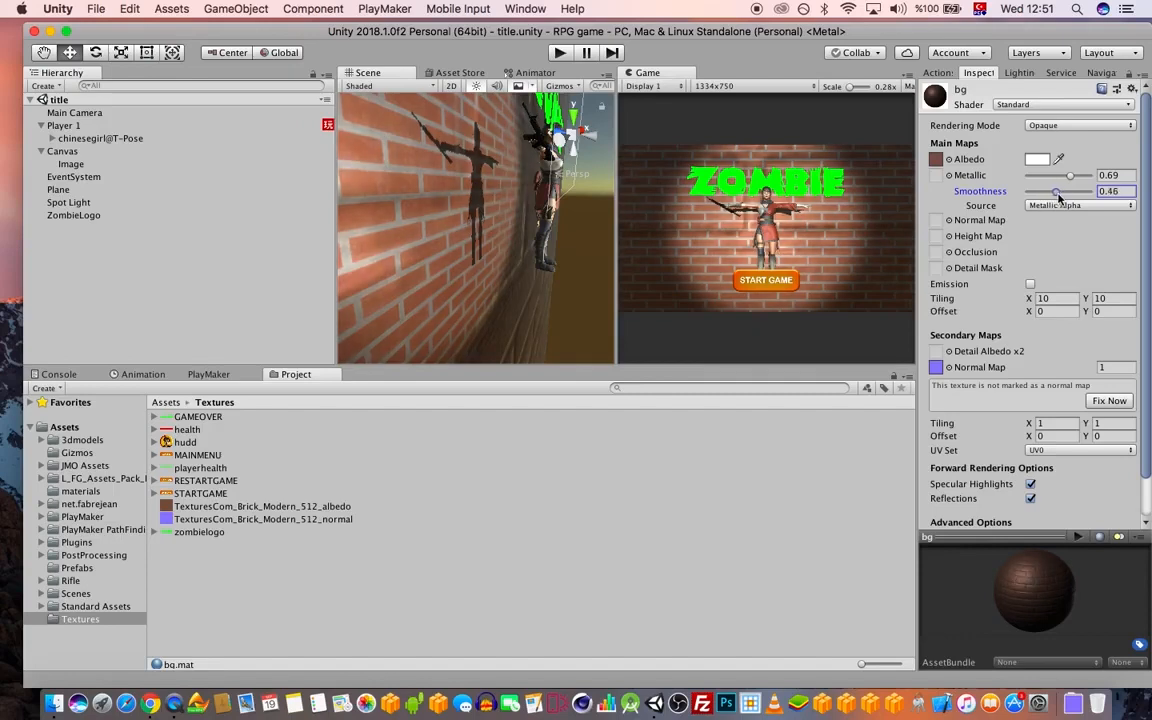
mouse_move(528, 225)
right_down()
mouse_move(490, 255)
mouse_move(512, 234)
right_up()
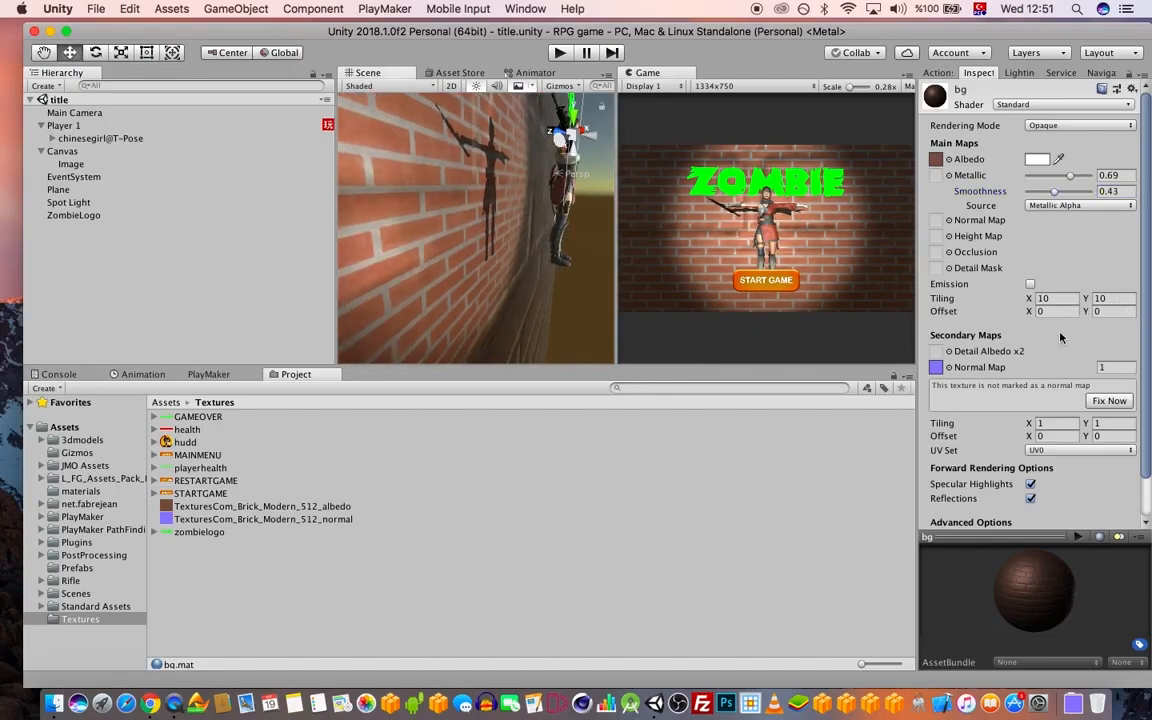
- Set the secondary tiling to 10×10 and edit the normal map strength value
scroll(1070, 420, down, 1)
click(1058, 407)
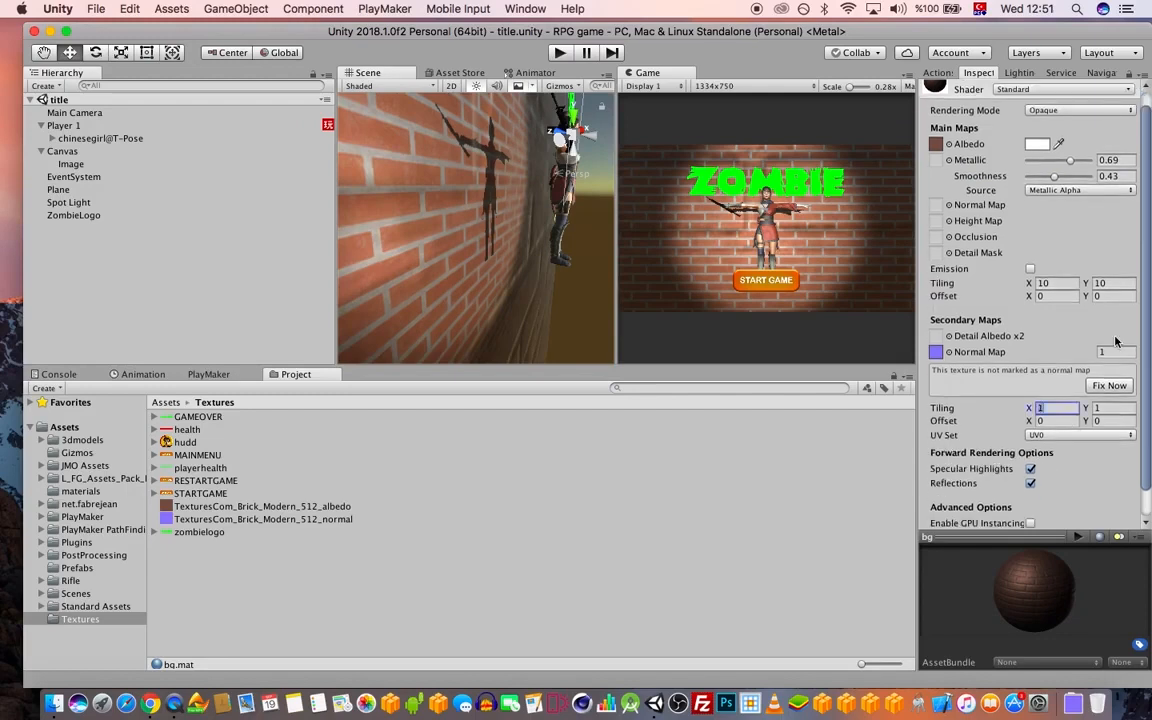
text(10)
key(Tab)
text(10)
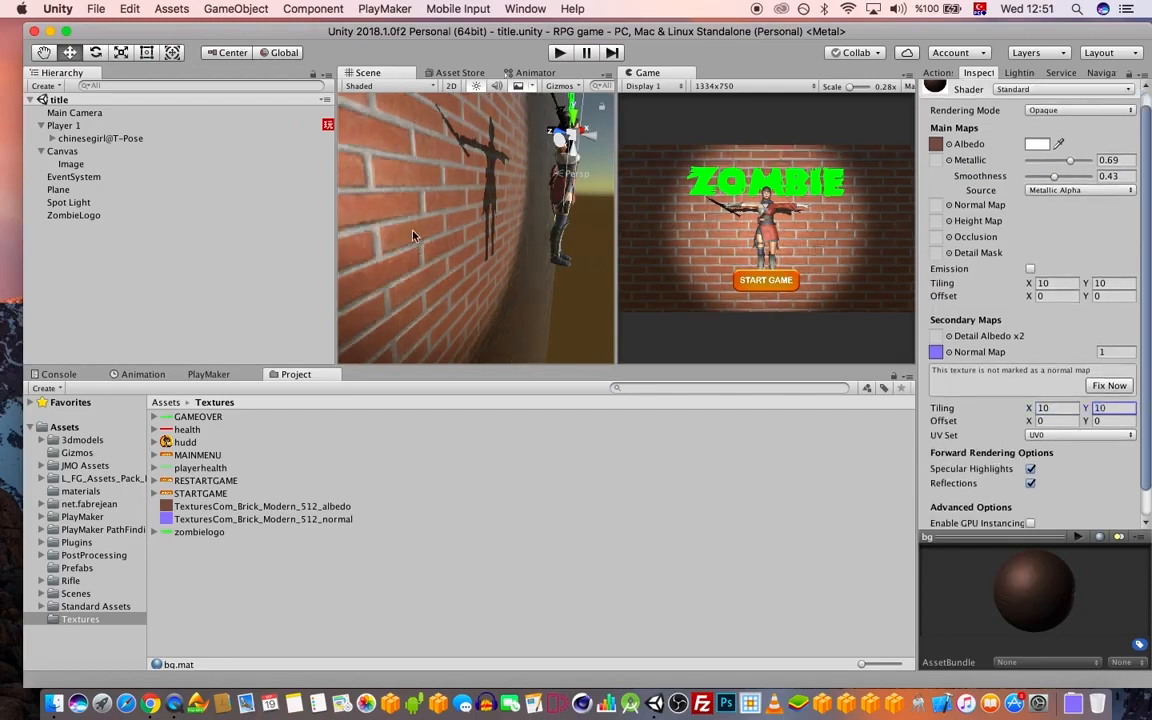
click(1119, 351)
text(0)
- Save the scene and accept Fix now to mark the brick texture as a normal map
key(super+s)
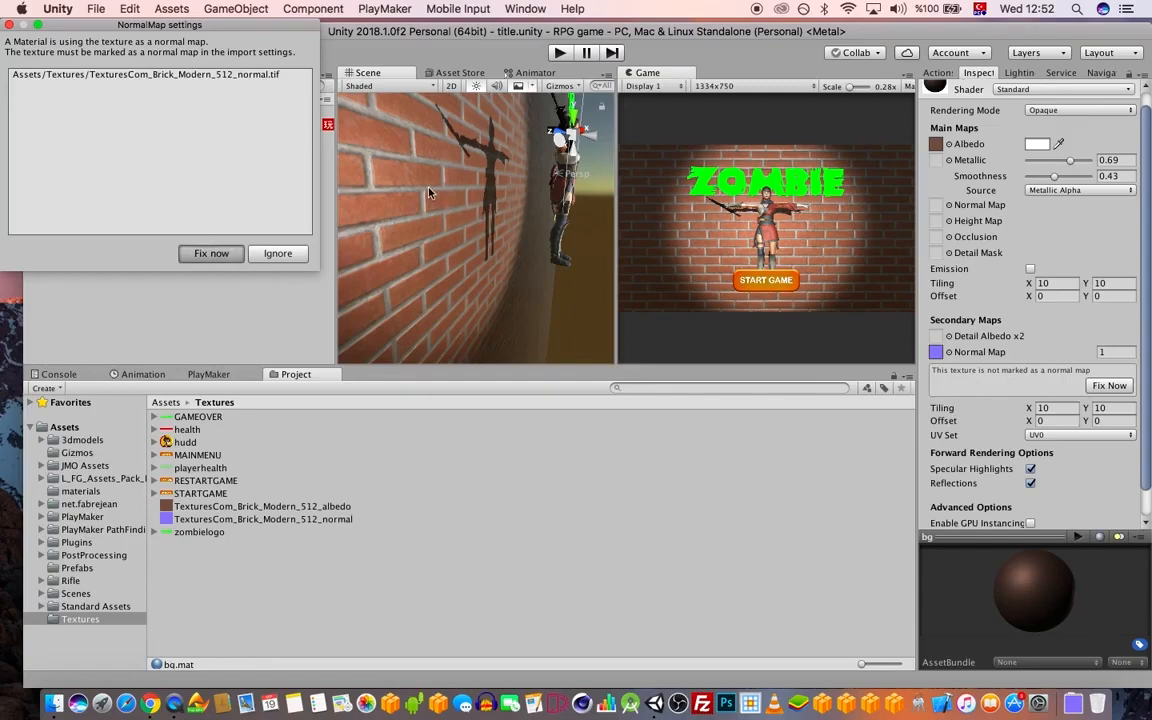
key(Return)
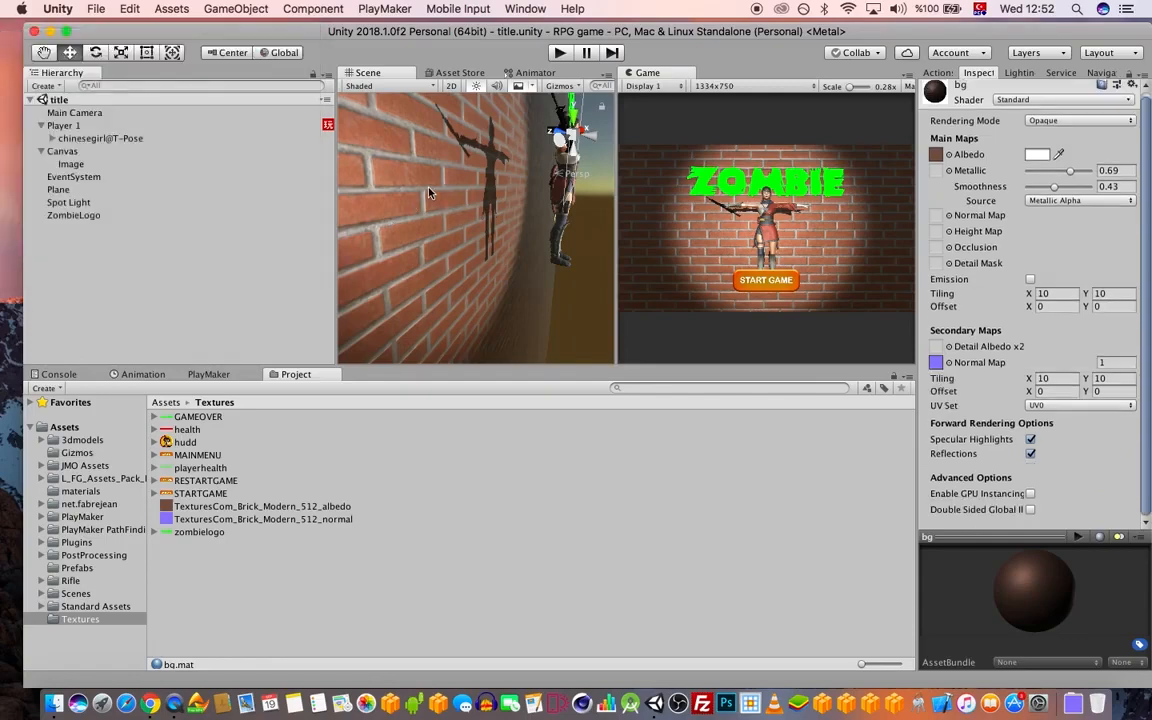
click(84, 203)
- Widen the Spot Light's angle to about 37.8 and keep its Range at 60
key(f)
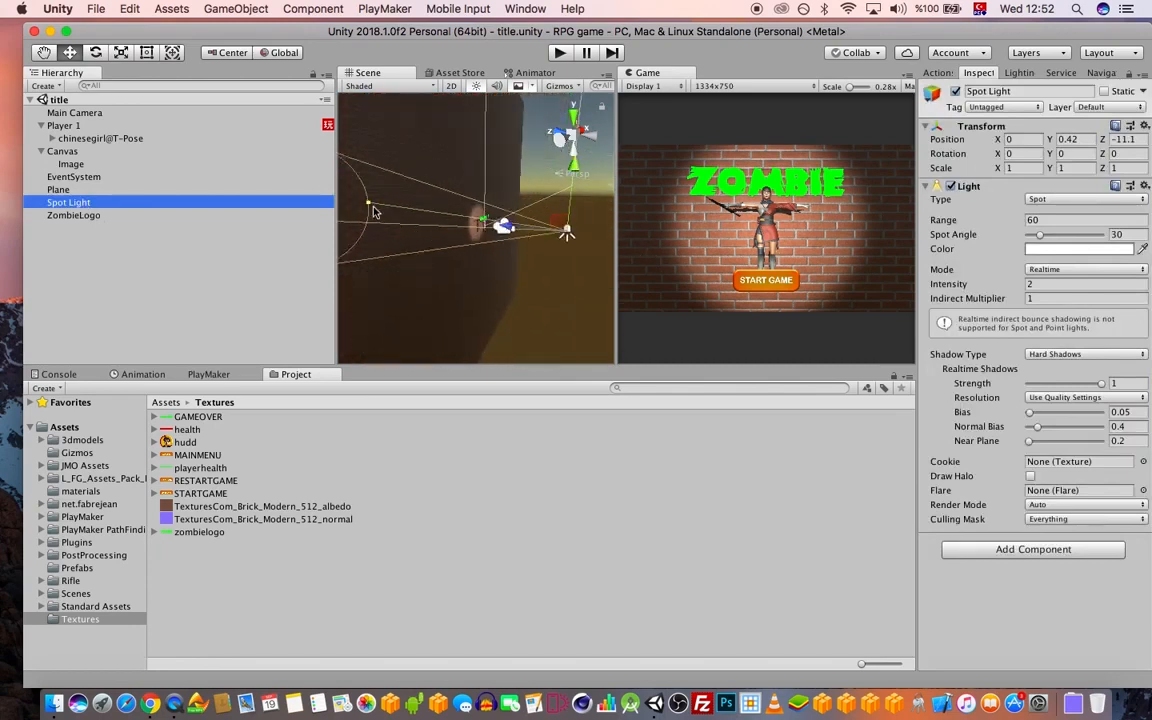
drag(333, 189, 380, 200)
click(1080, 221)
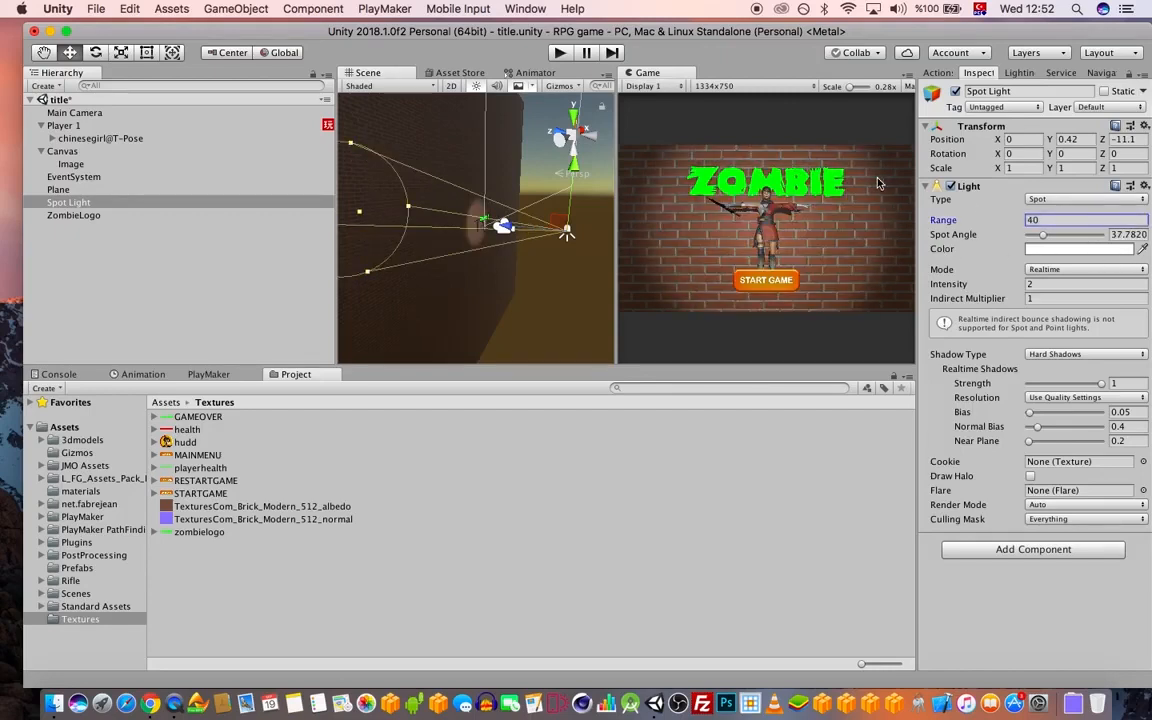
click(1000, 221)
text(60)
- Tint the Spot Light a warm peach (FFD9AA) and save the scene
click(1062, 252)
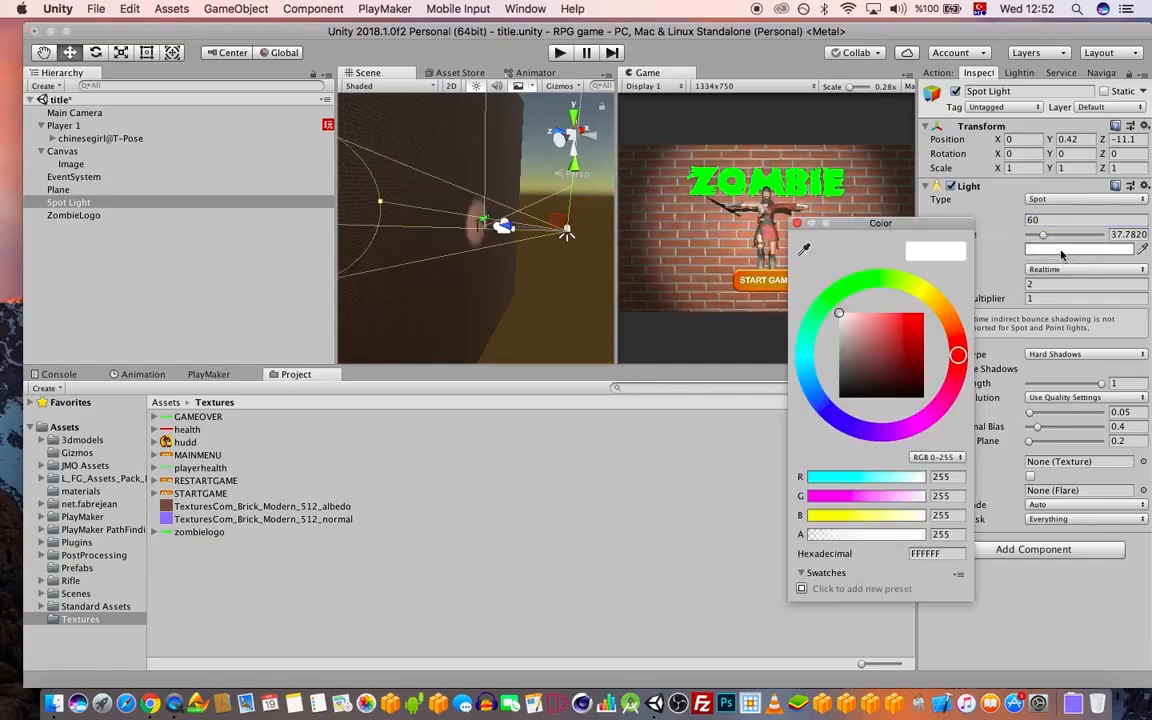
click(934, 300)
click(872, 319)
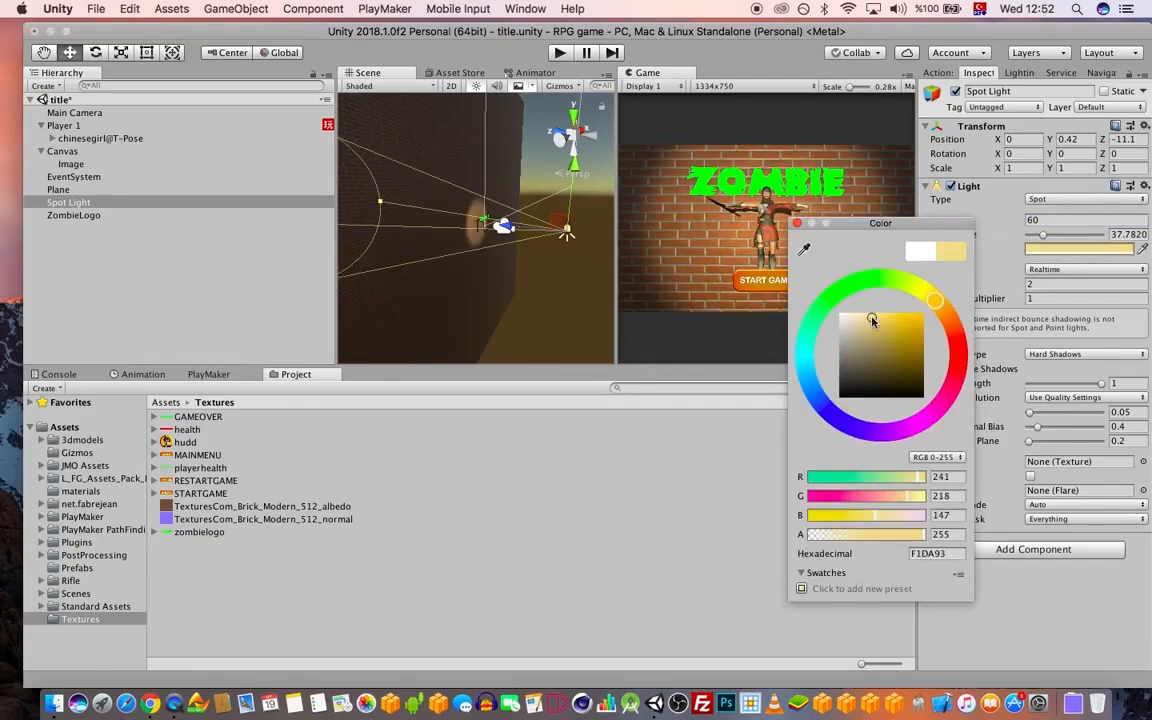
drag(872, 319, 858, 313)
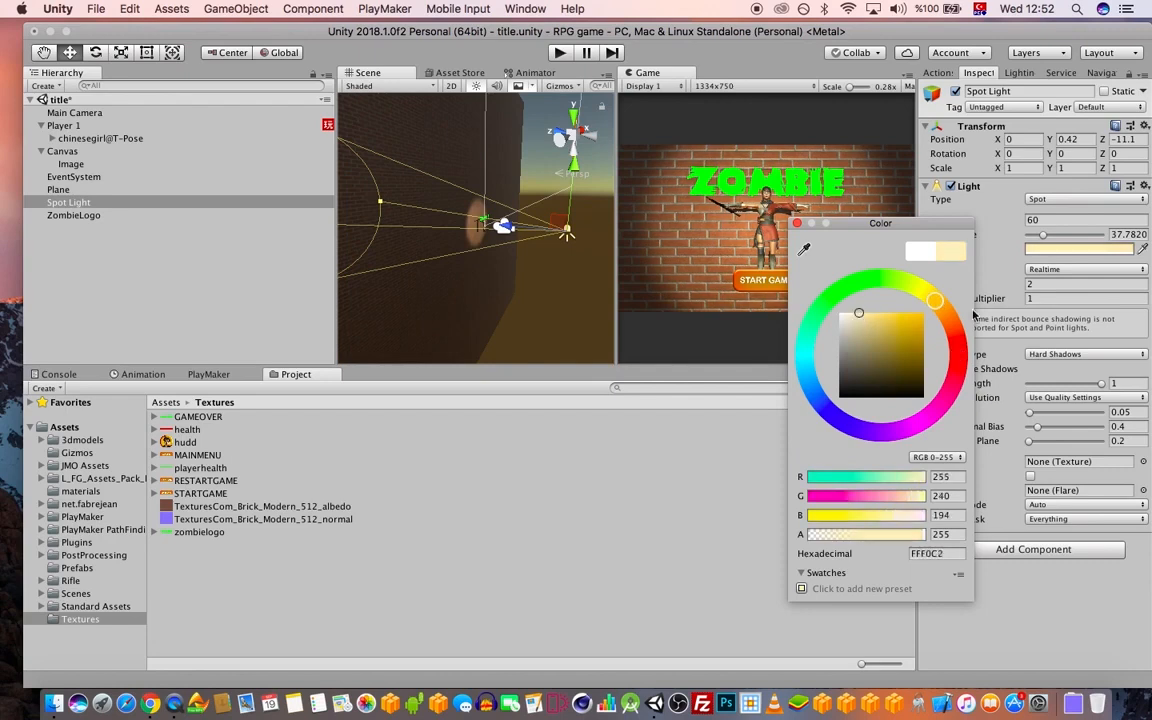
drag(942, 309, 953, 314)
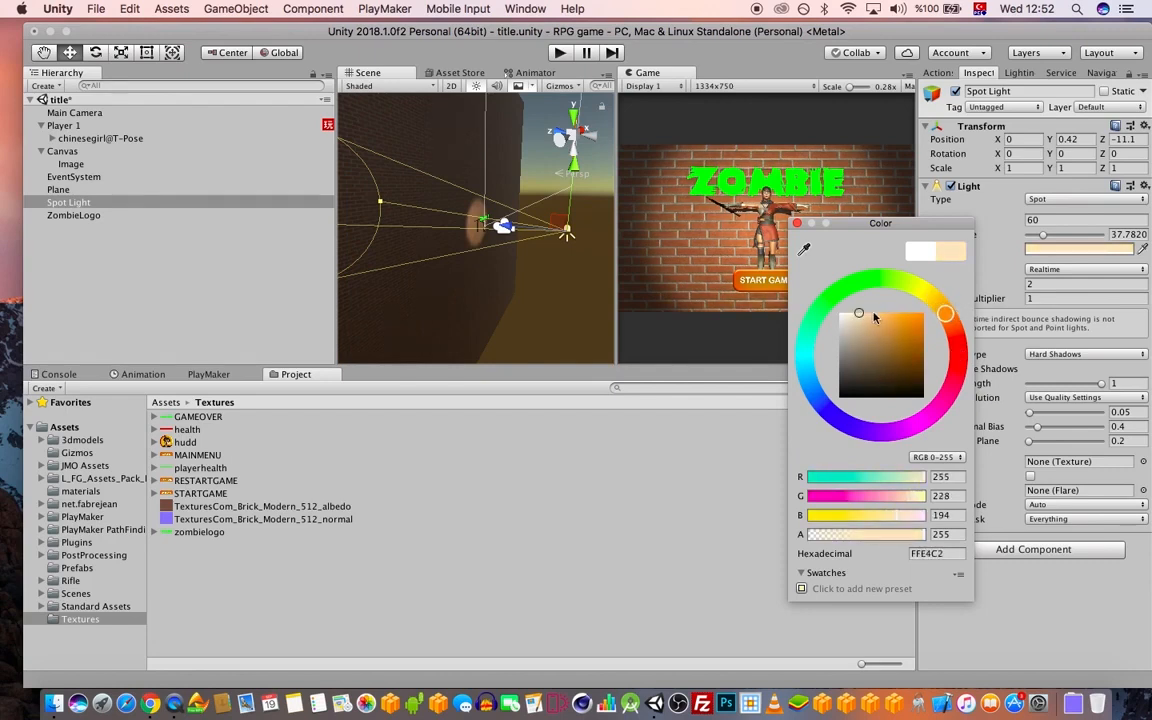
mouse_move(874, 317)
mouse_down()
mouse_move(797, 299)
mouse_move(867, 312)
mouse_up()
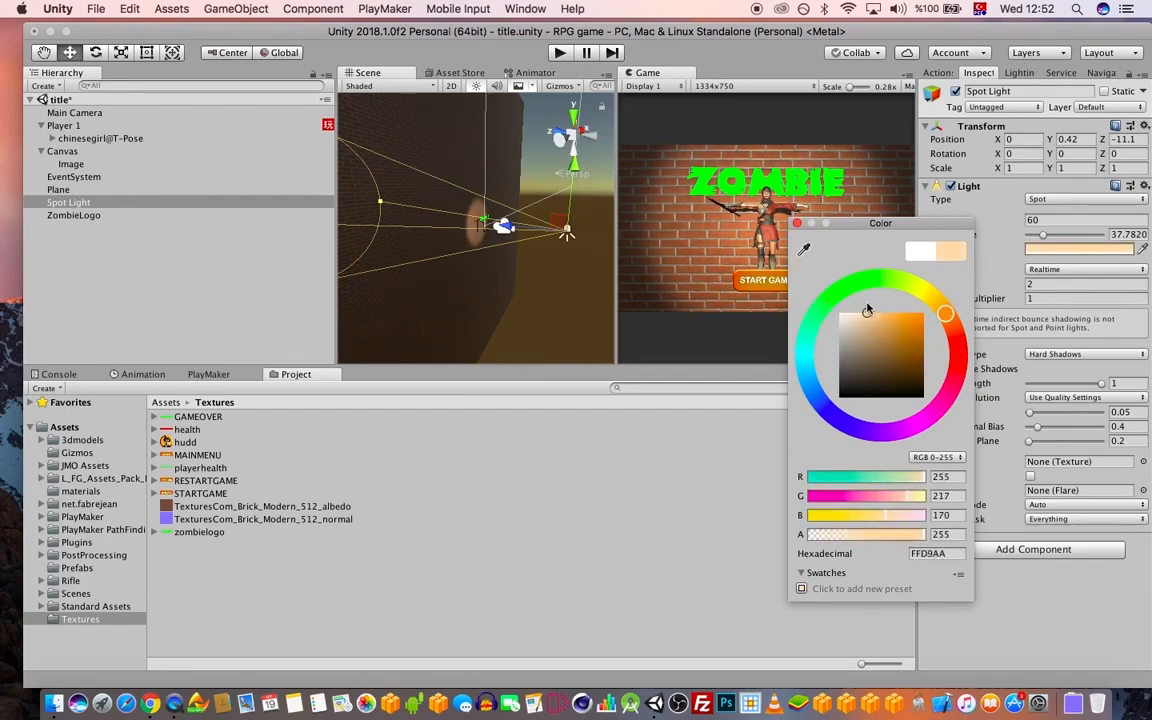
click(798, 223)
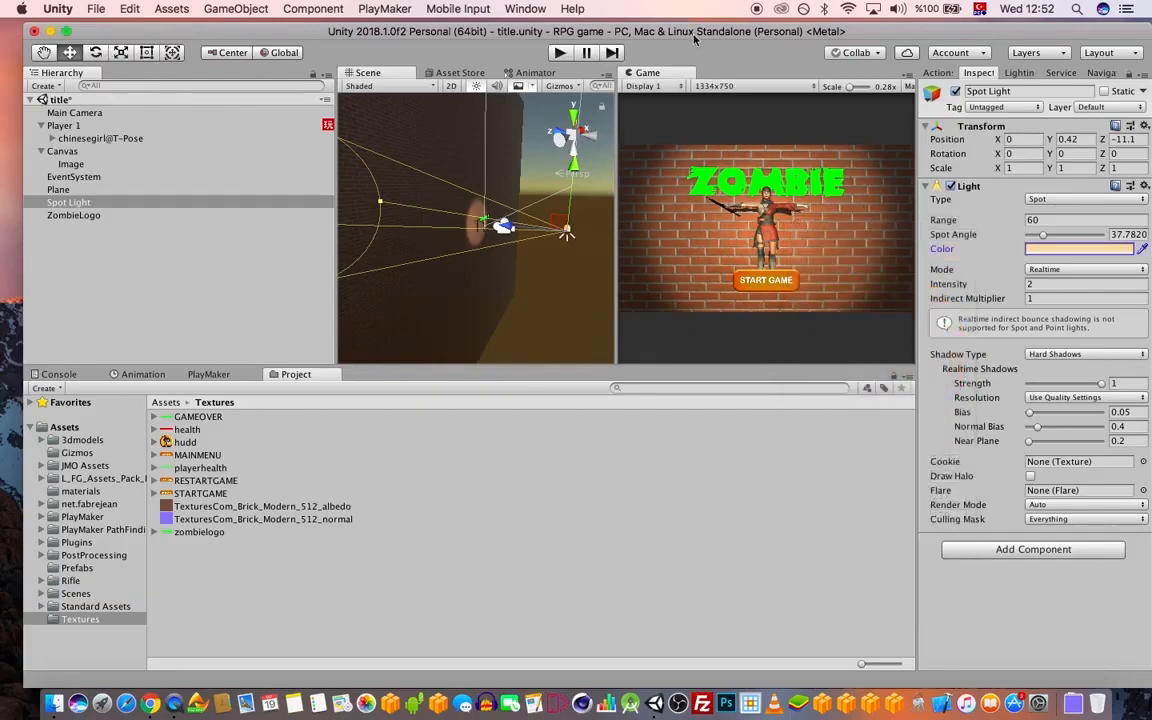
key(super+s)
- Shift the Plane backdrop along Z and keep the ZombieLogo's Draw Mode on Simple
click(363, 260)
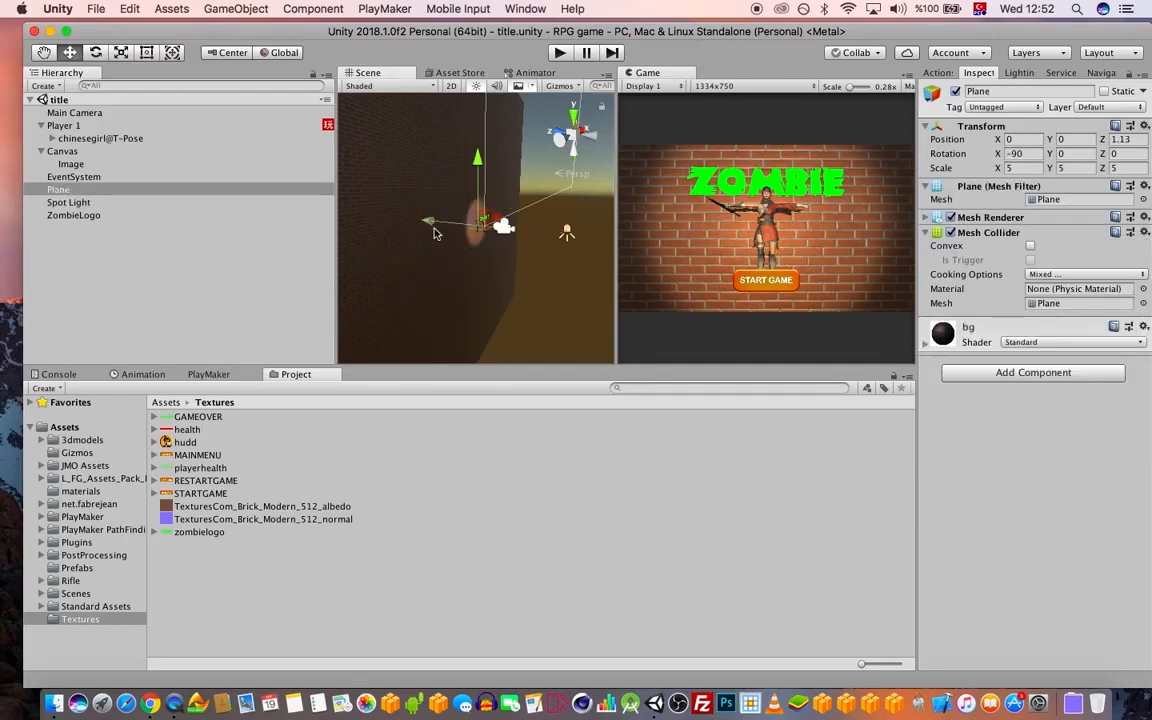
drag(425, 222, 455, 227)
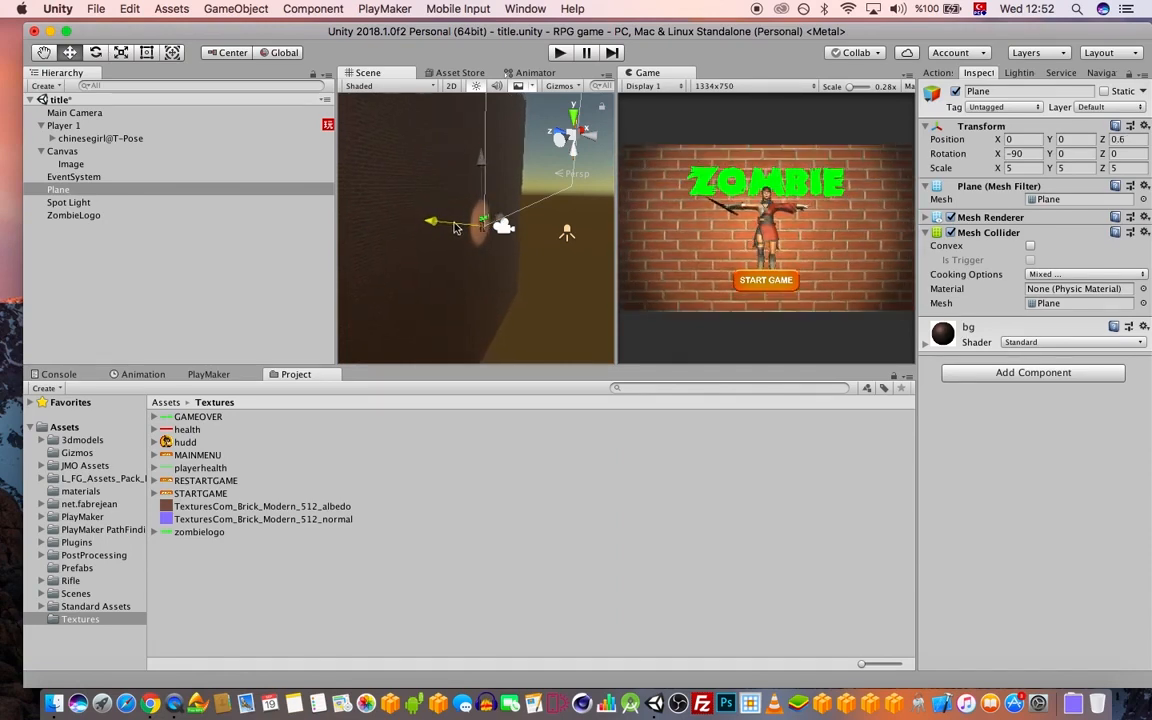
click(73, 214)
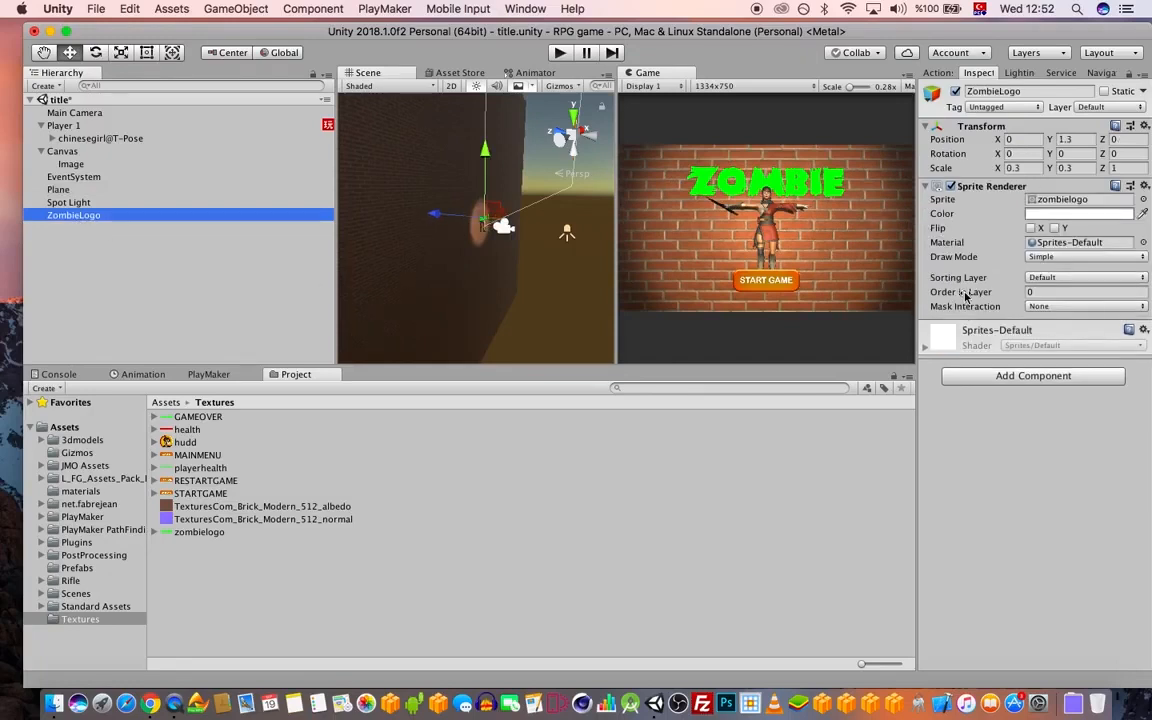
click(1086, 257)
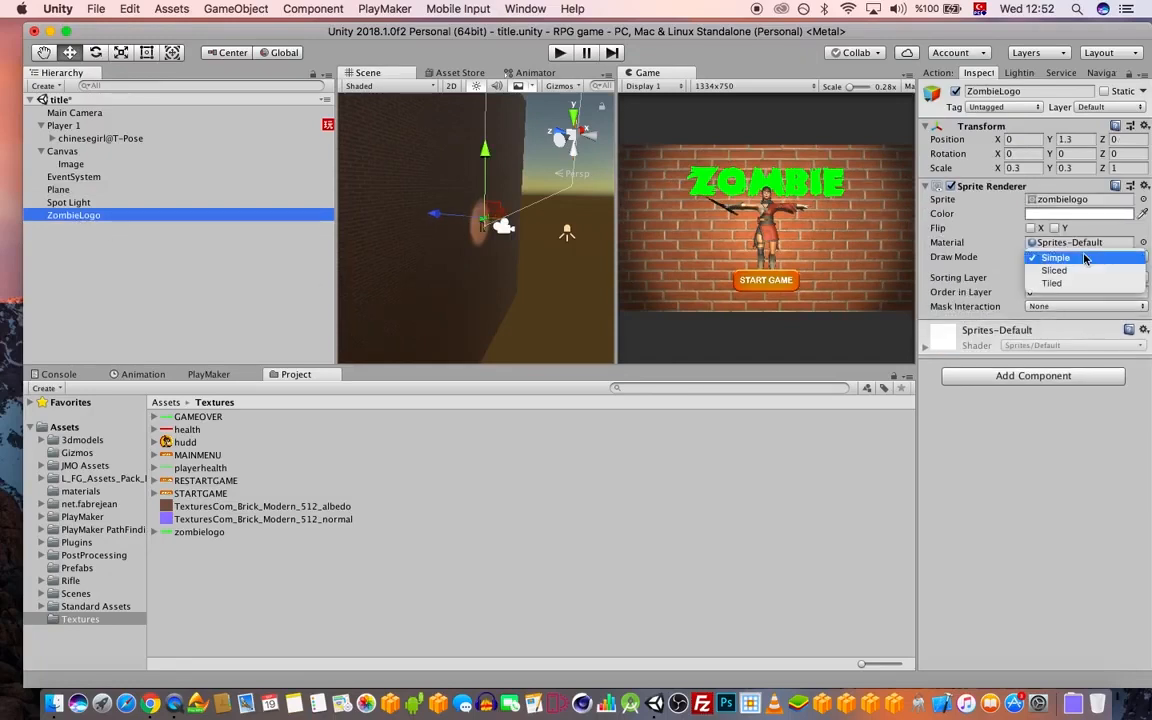
click(1086, 258)
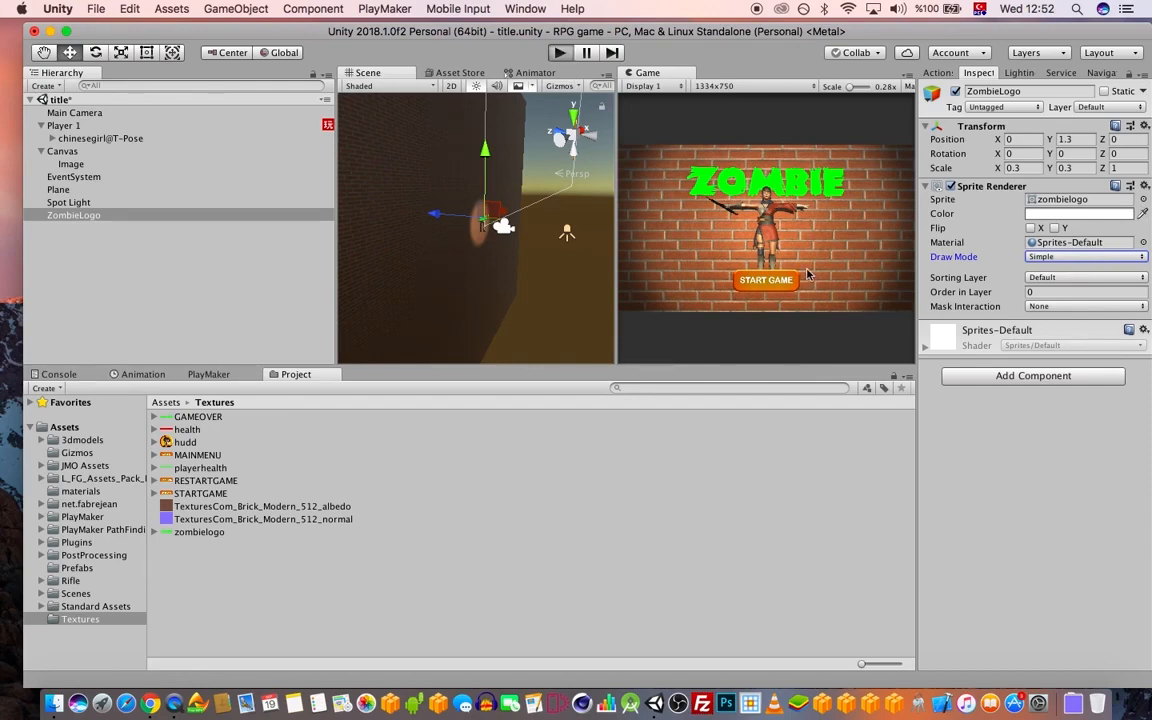
- Preview the title screen in Play mode, then stop it
key(super+p)
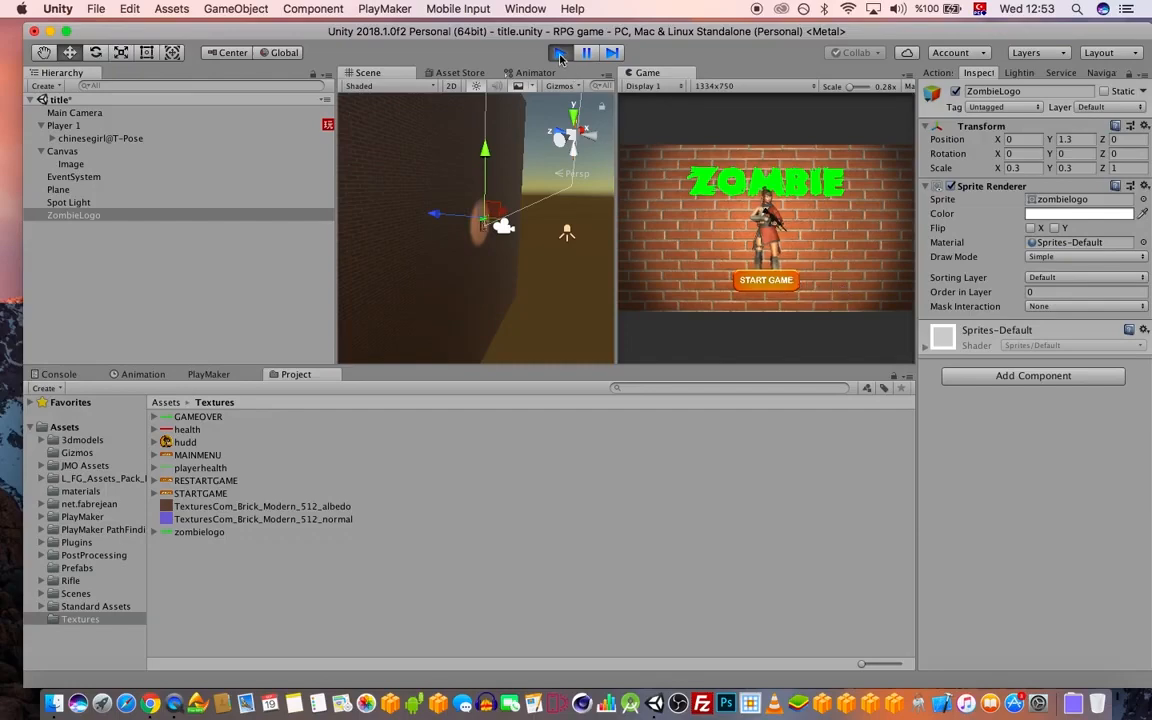
key(super+p)
click(103, 216)
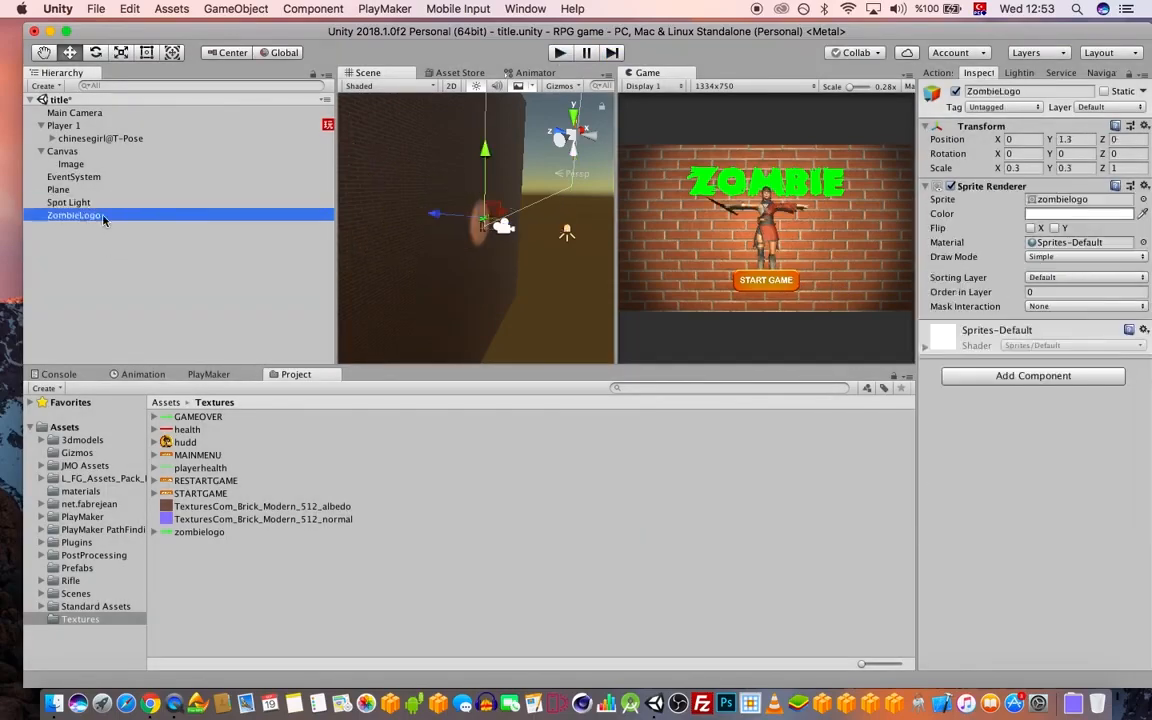
- Scale the ZombieLogo to 0.4 on X and Y and save the scene
click(1026, 168)
text(0.4)
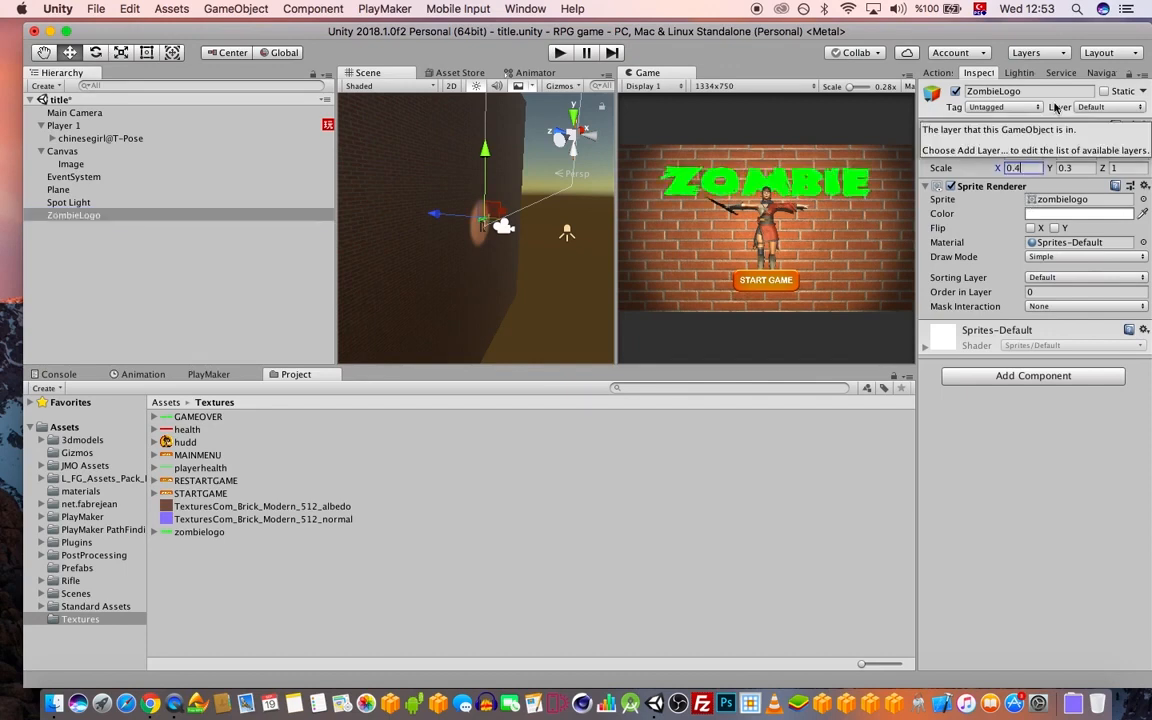
key(Tab)
text(0.4)
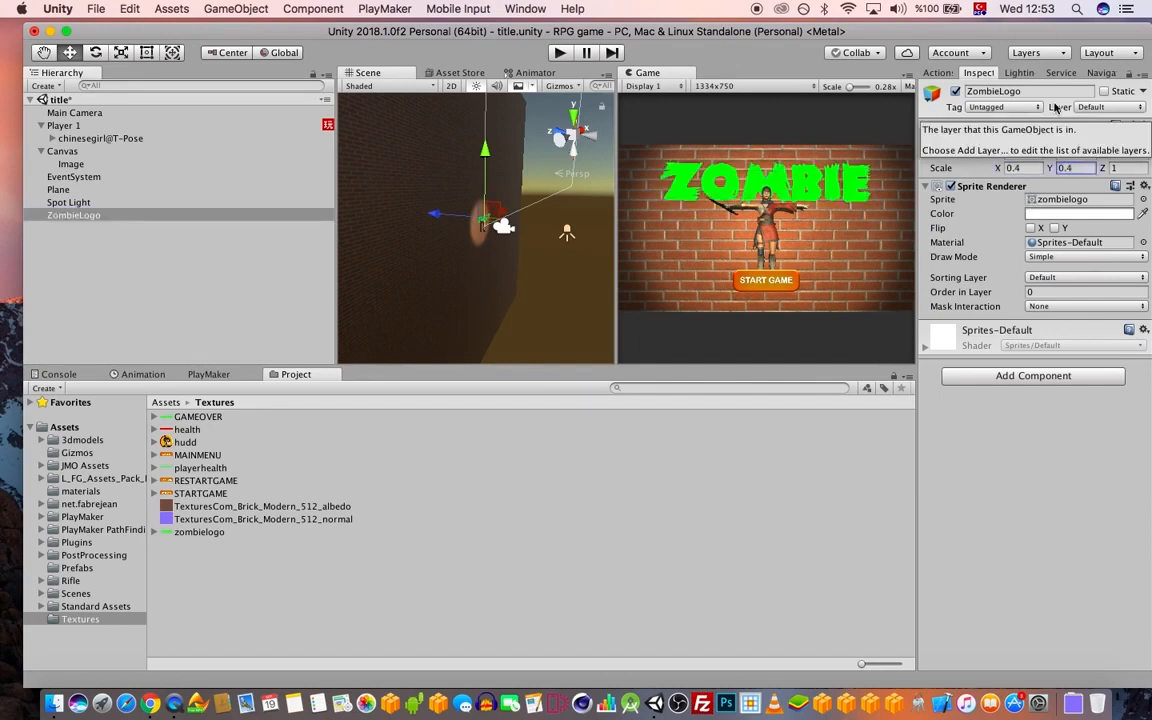
key(super+s)
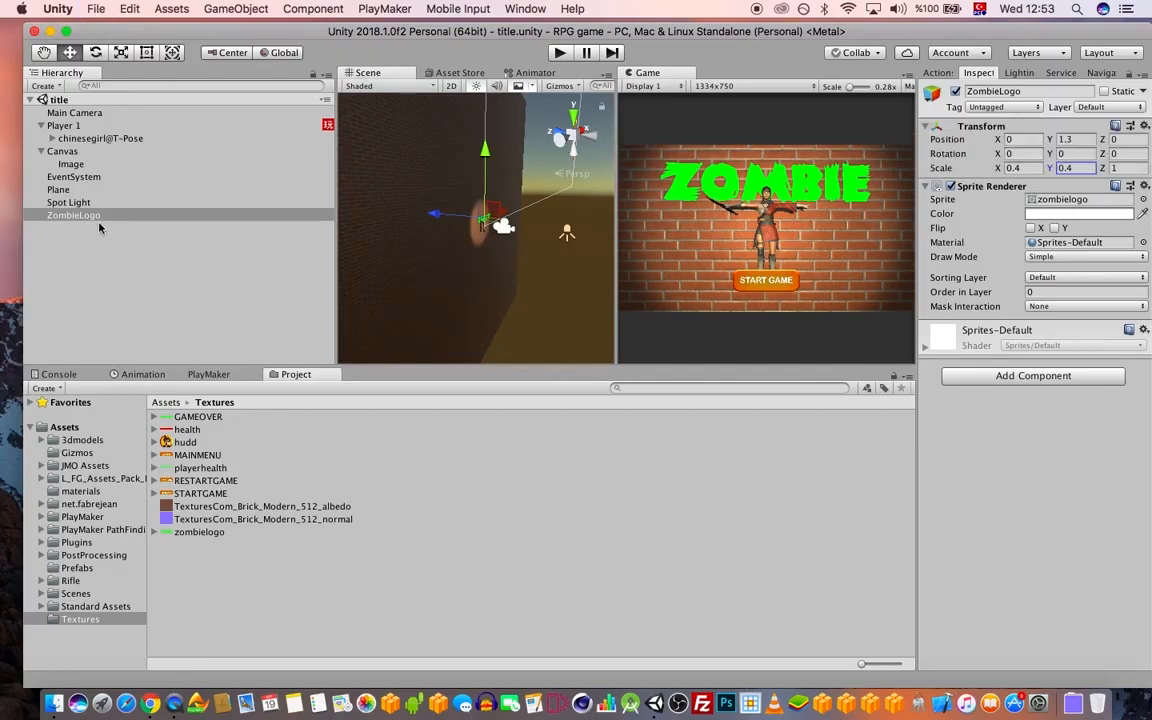
click(72, 189)
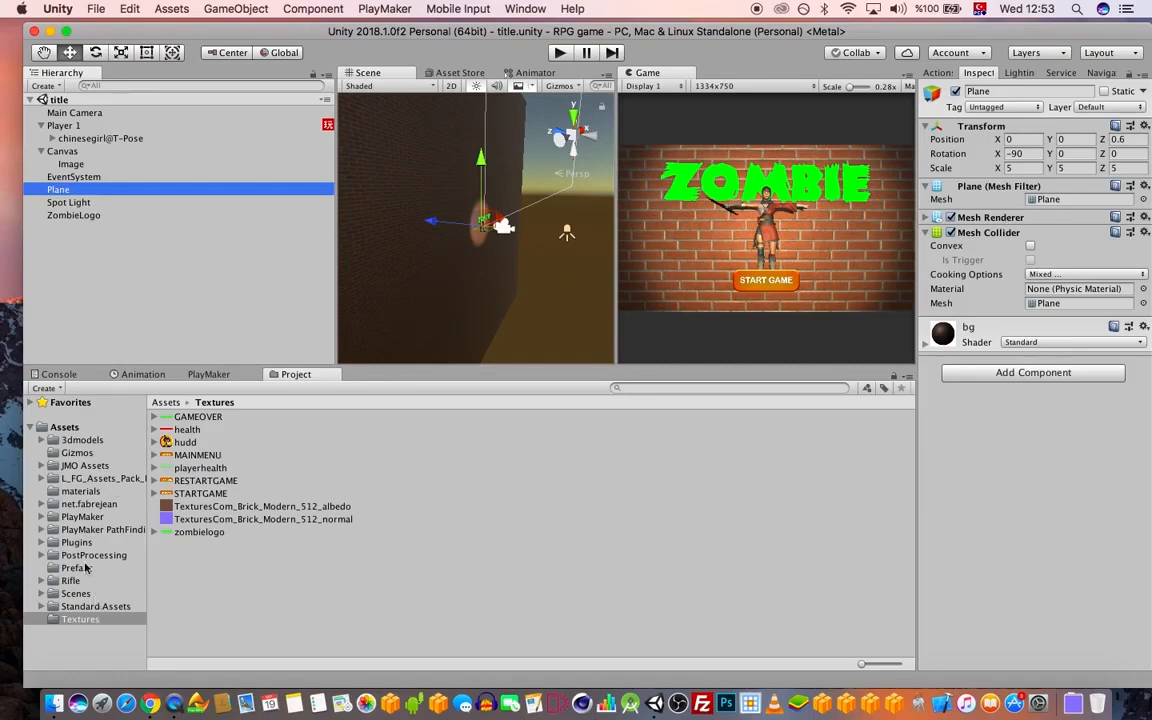
- Set the Plane's bg material Metallic to 1, save, and bring up the PlayMaker editor
click(82, 516)
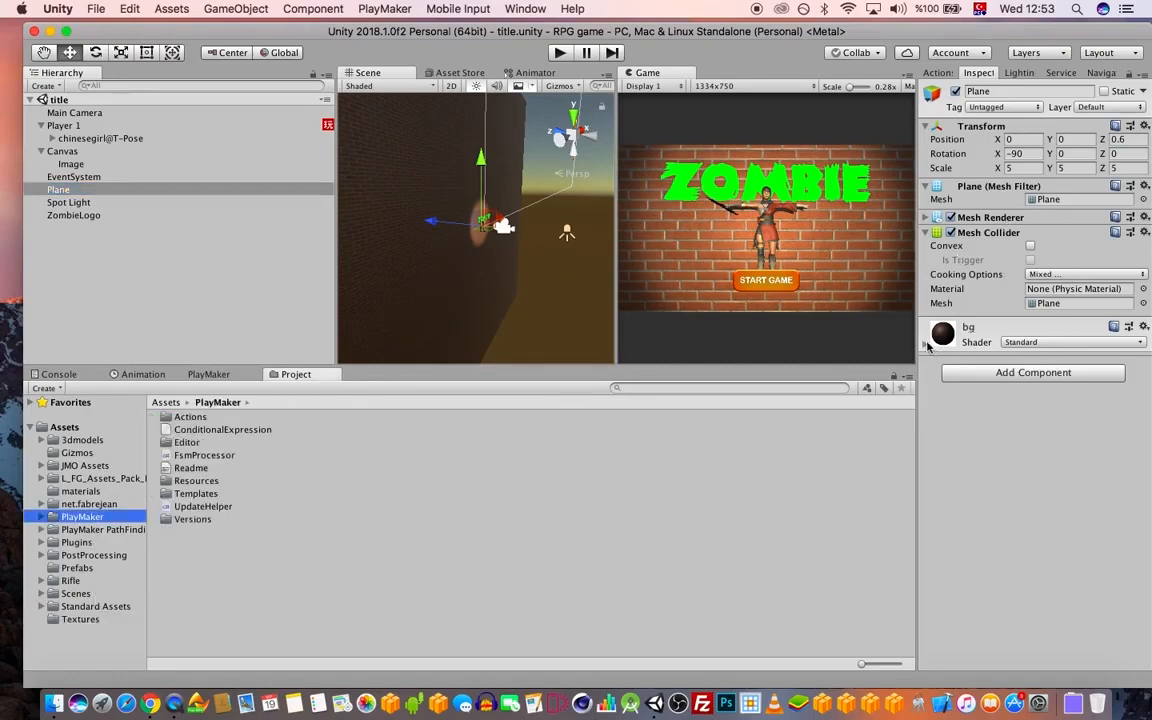
click(967, 336)
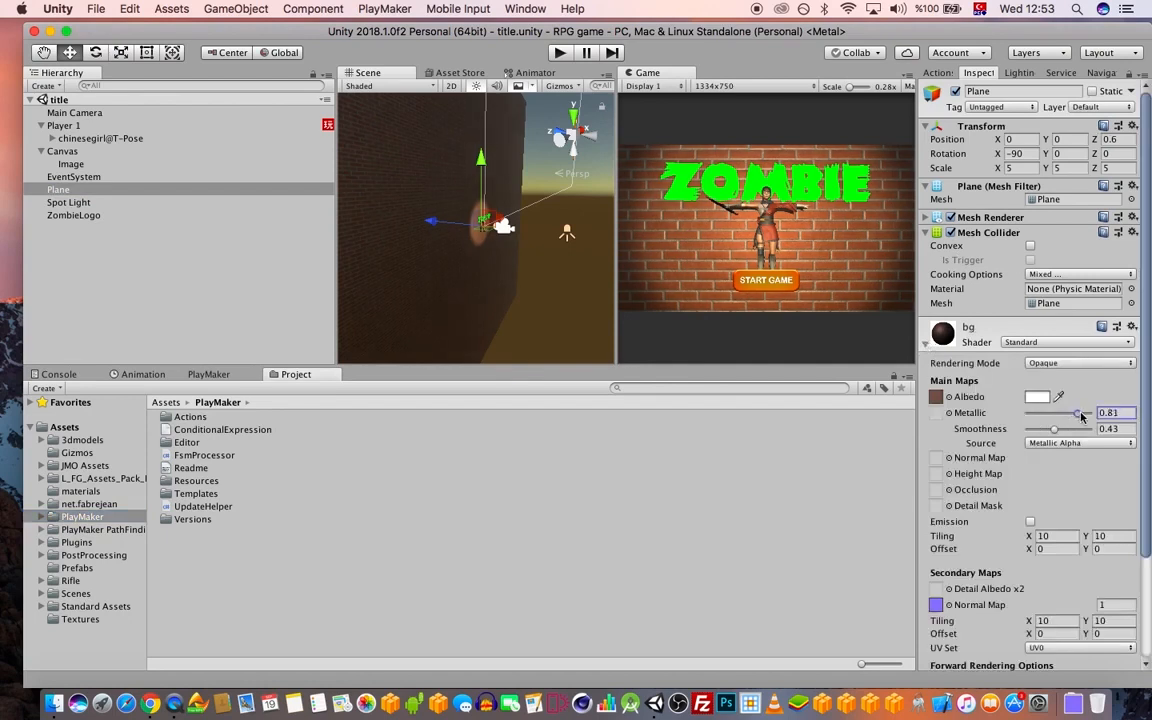
mouse_move(1068, 414)
mouse_down()
mouse_move(1100, 416)
mouse_move(1043, 432)
mouse_move(1053, 433)
mouse_up()
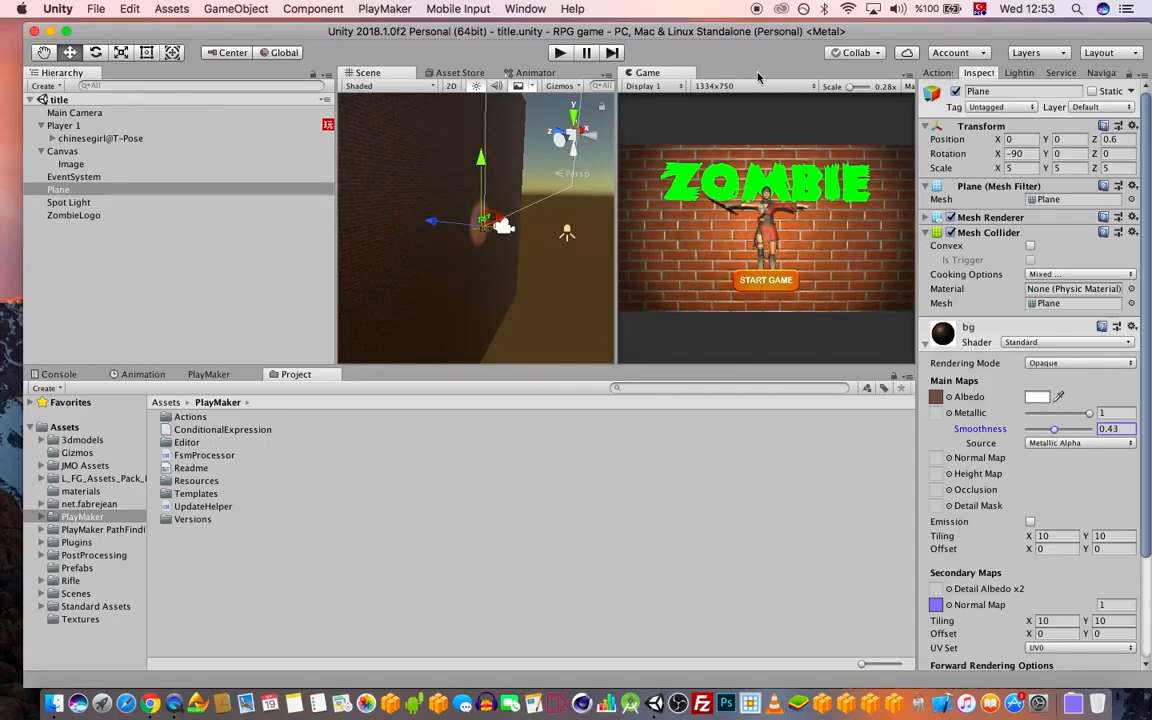
key(super+s)
drag(556, 29, 550, 29)
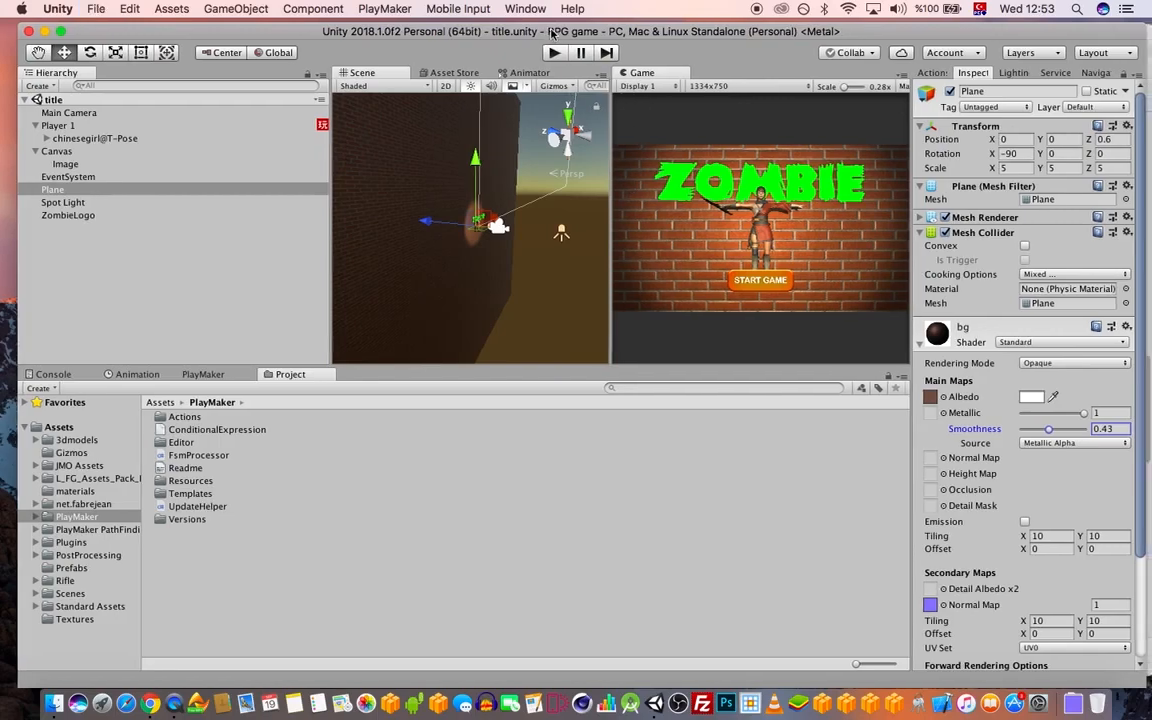
click(212, 376)
- Add a new PlayMaker FSM to the Canvas
click(274, 376)
click(212, 376)
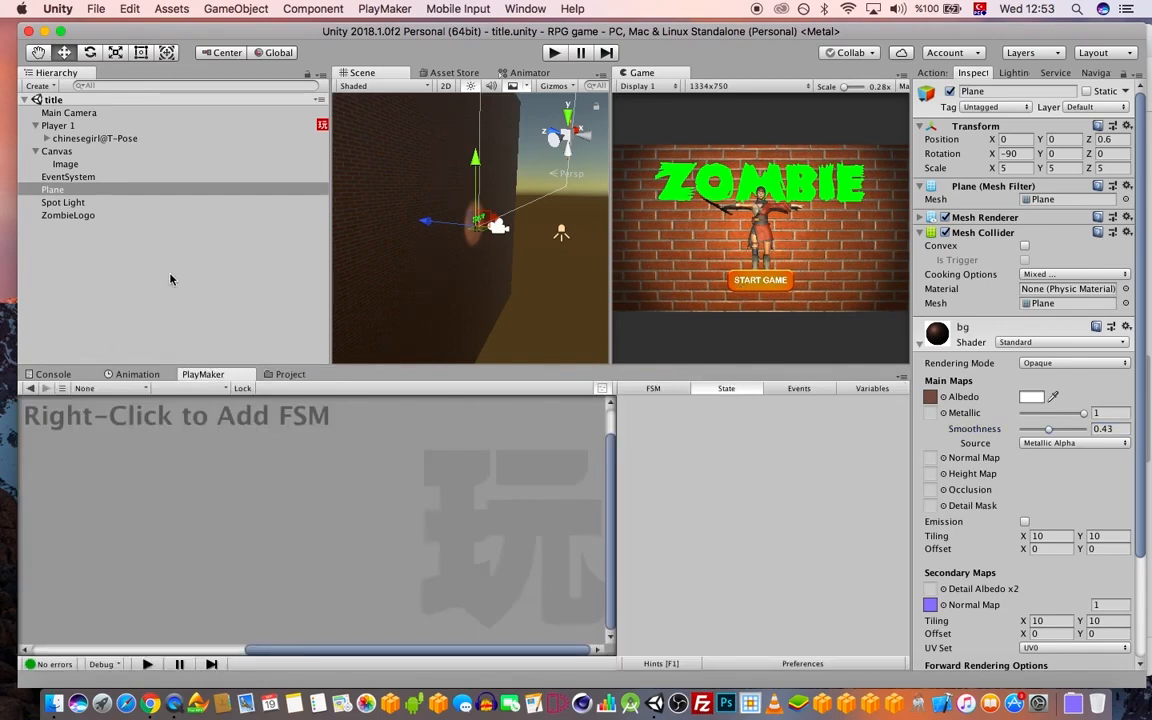
click(62, 202)
click(66, 151)
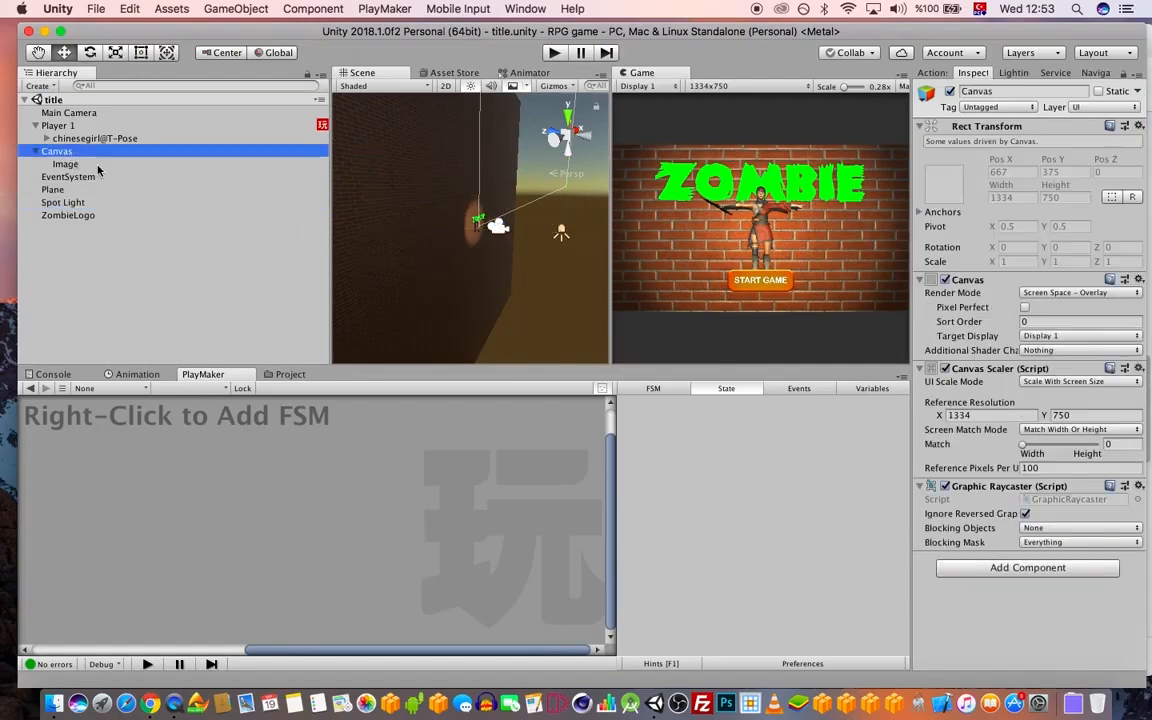
right_click(203, 467)
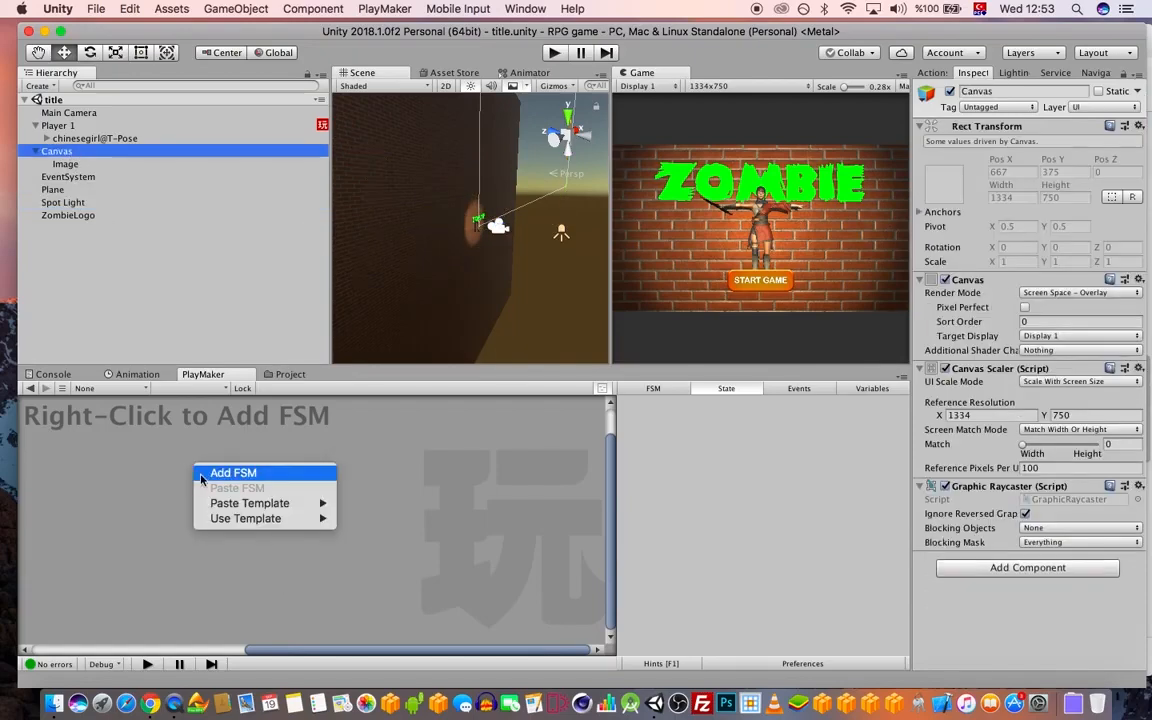
click(222, 472)
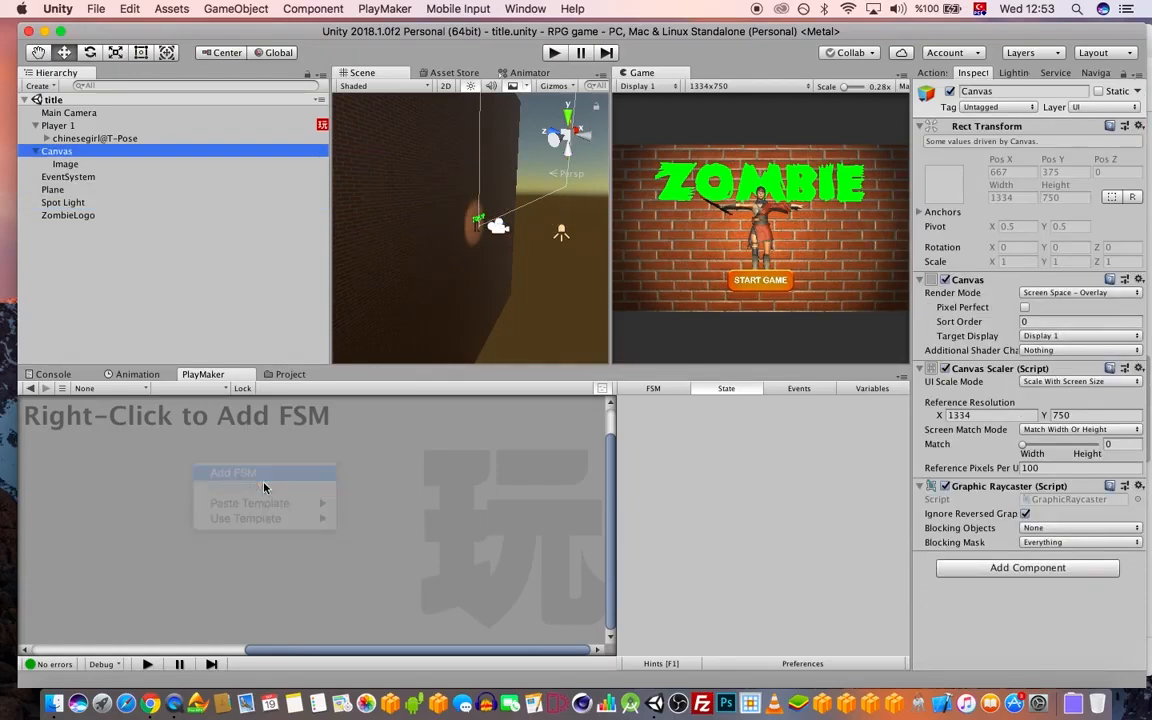
- Give State 1 a UI On Pointer Down Event action targeting the Image object
click(932, 72)
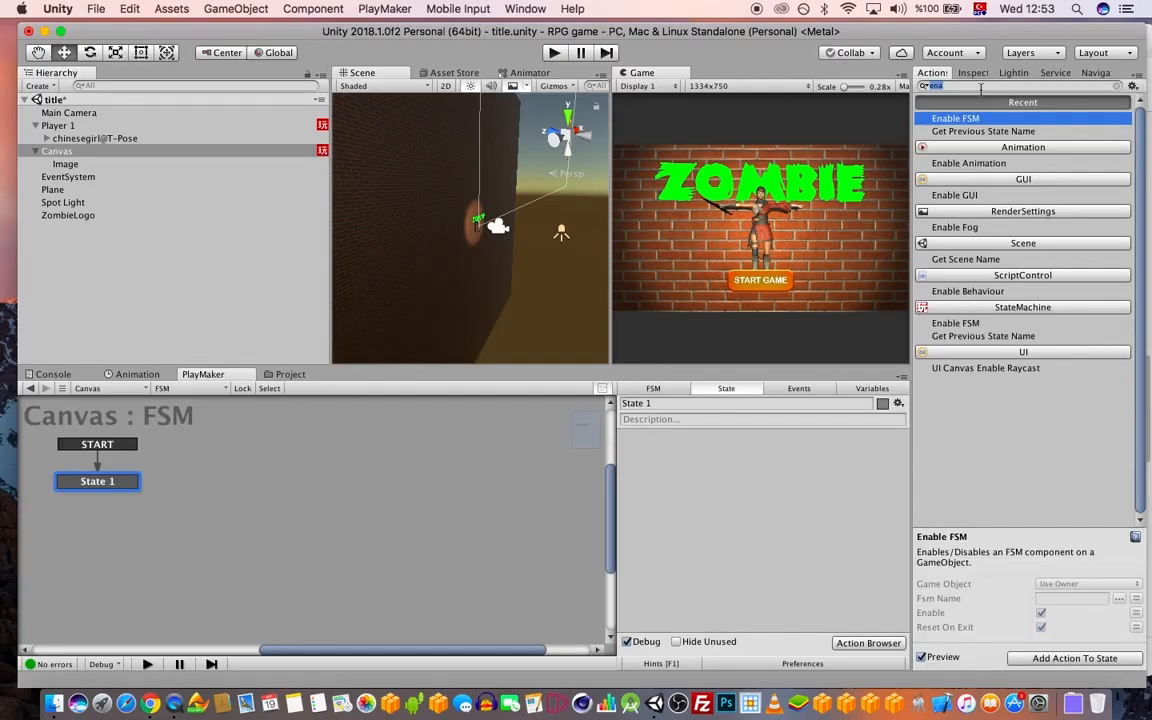
text(pointer d)
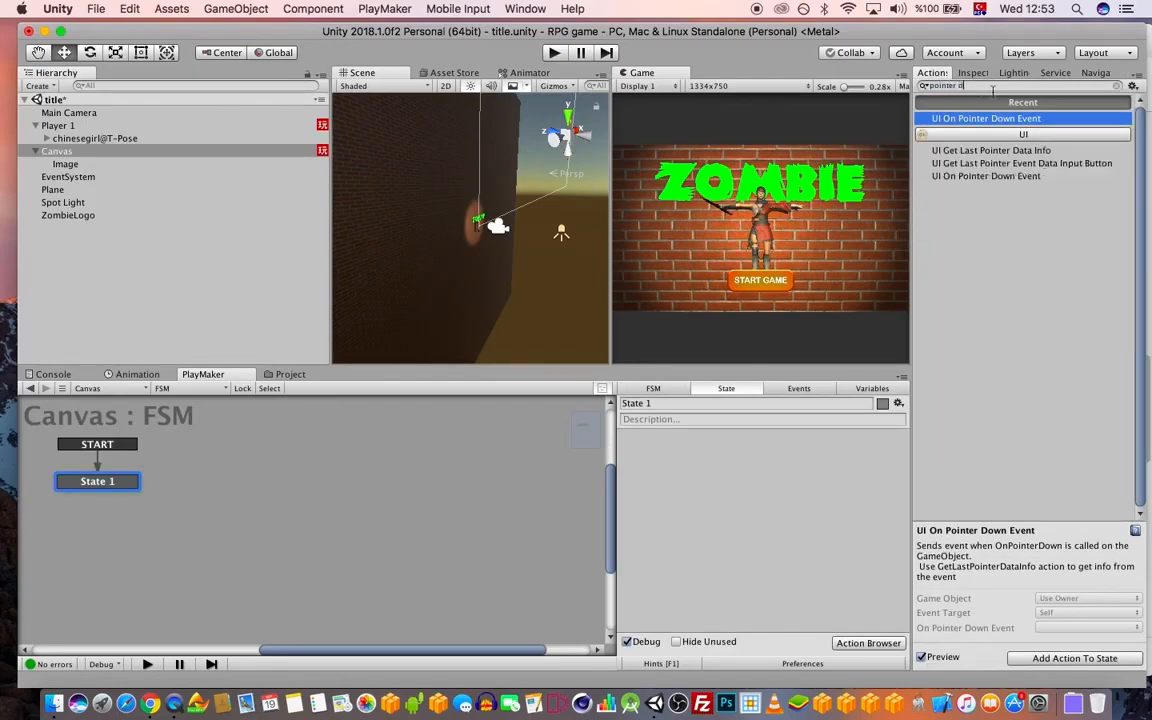
drag(990, 150, 716, 457)
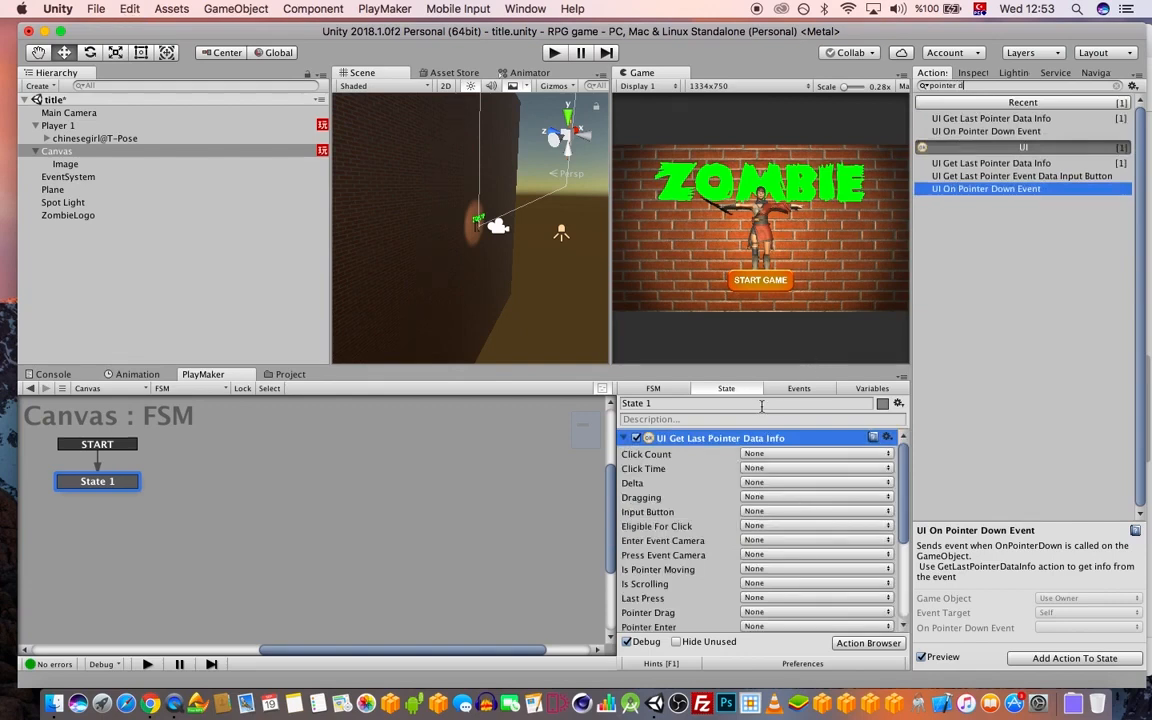
key(Delete)
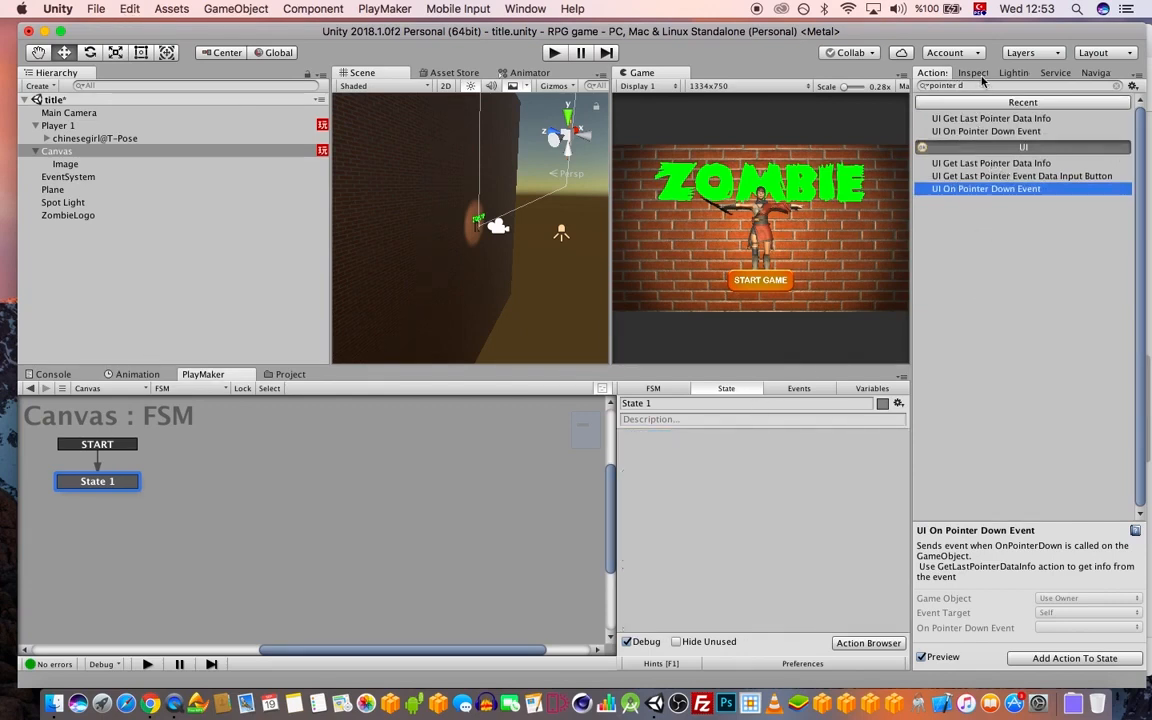
double_click(1004, 131)
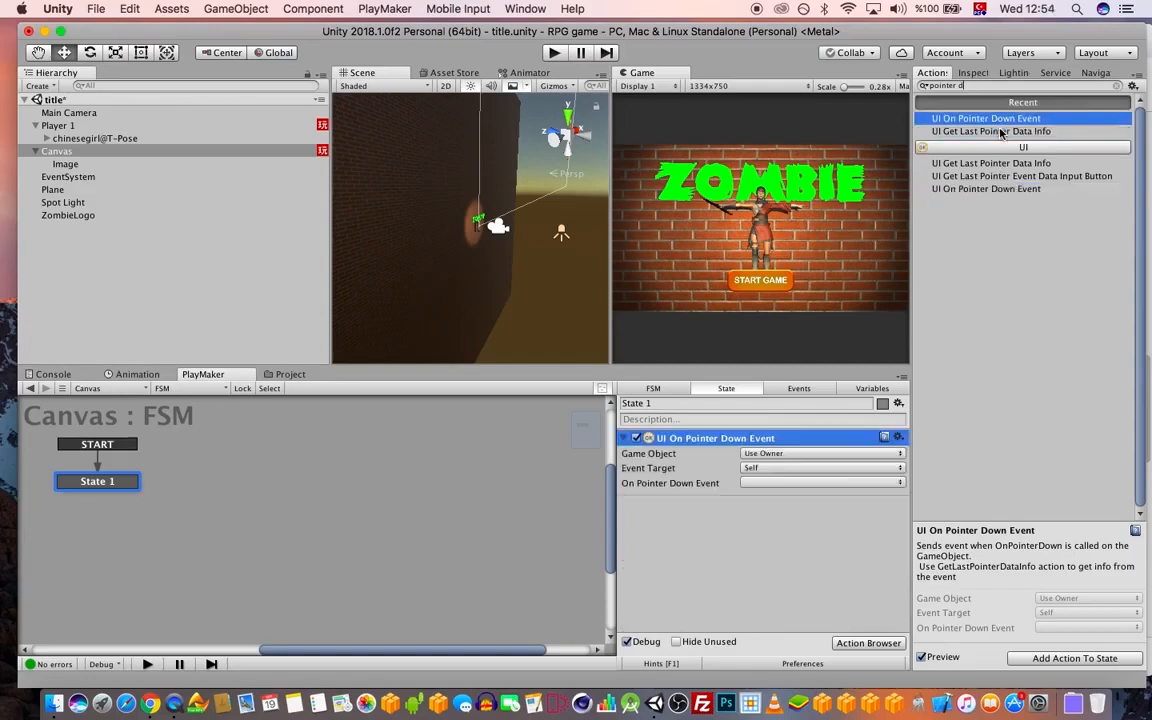
click(795, 454)
click(792, 468)
drag(60, 163, 785, 470)
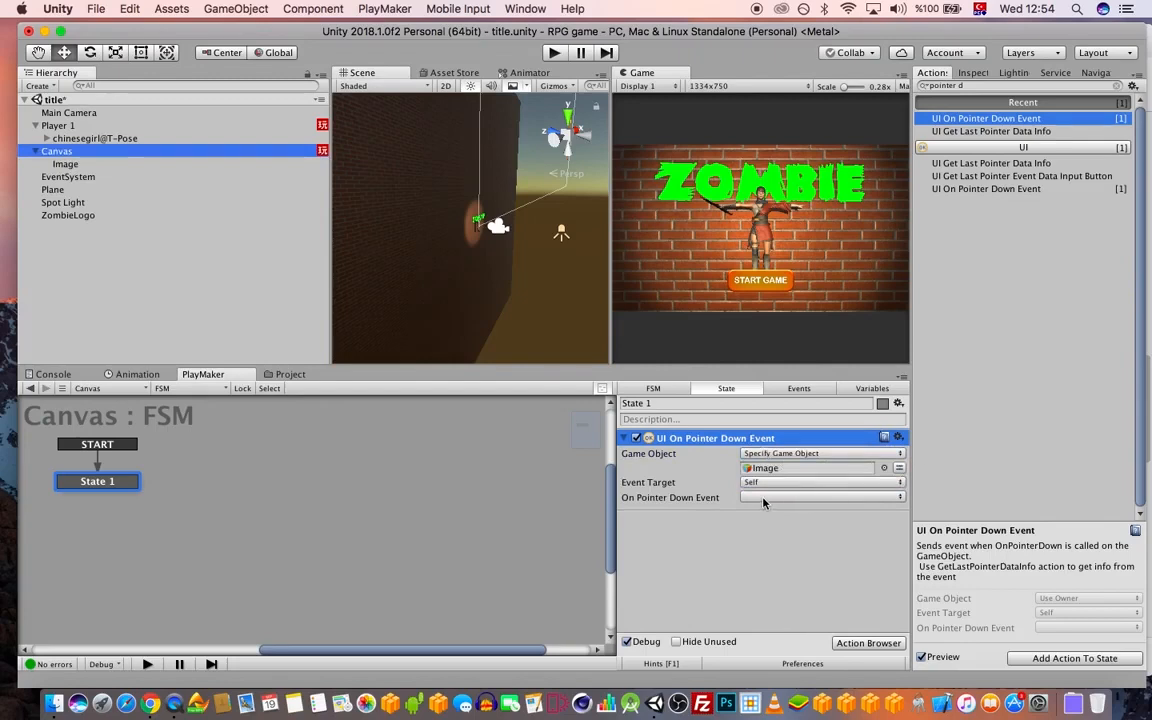
- Add a FINISHED transition to State 1 and have the pointer-down event send FINISHED
right_click(100, 484)
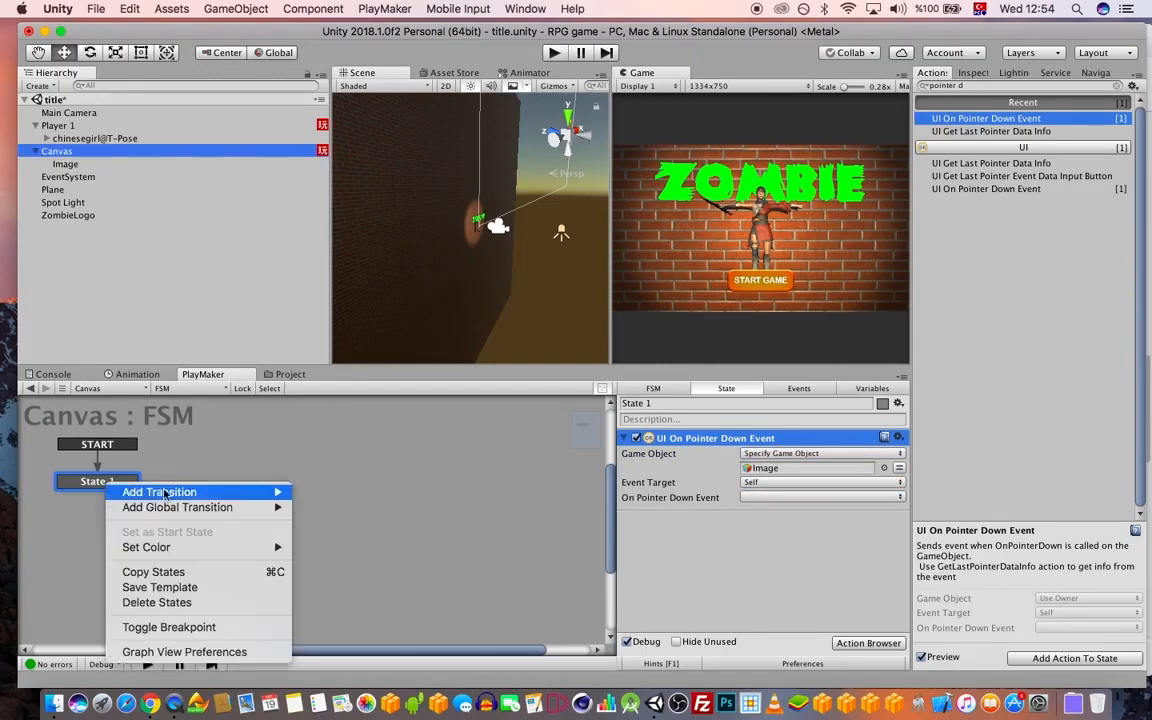
mouse_move(165, 489)
click(330, 489)
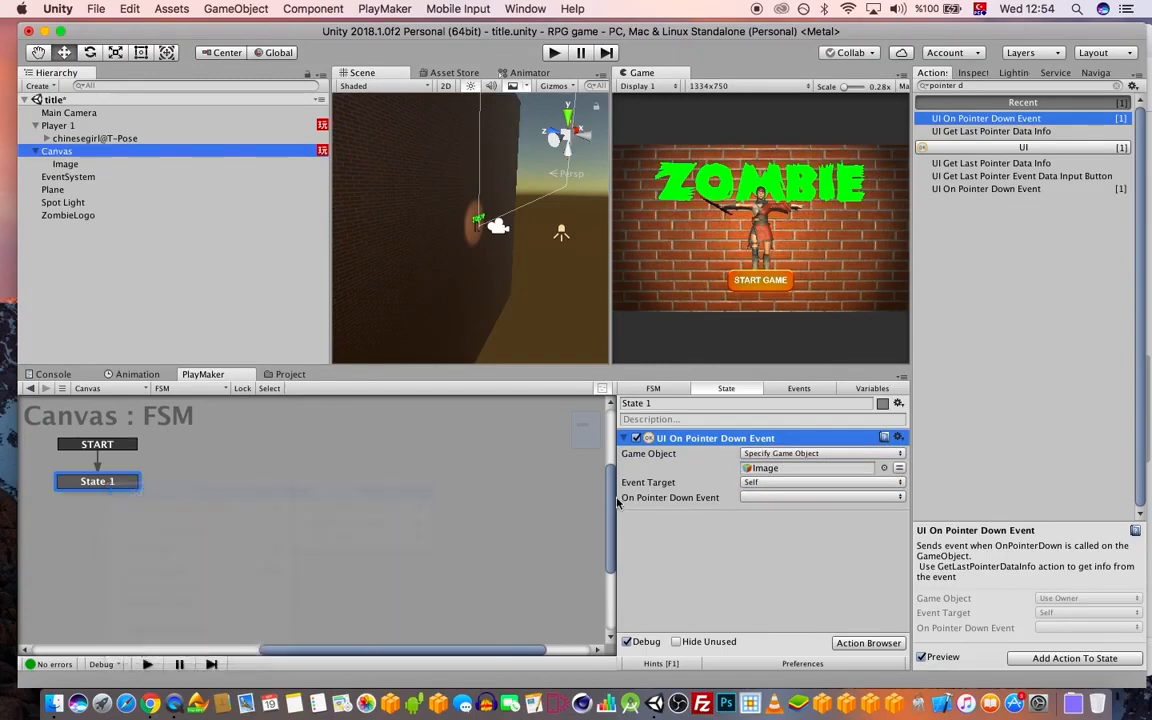
click(760, 497)
click(770, 525)
right_click(264, 478)
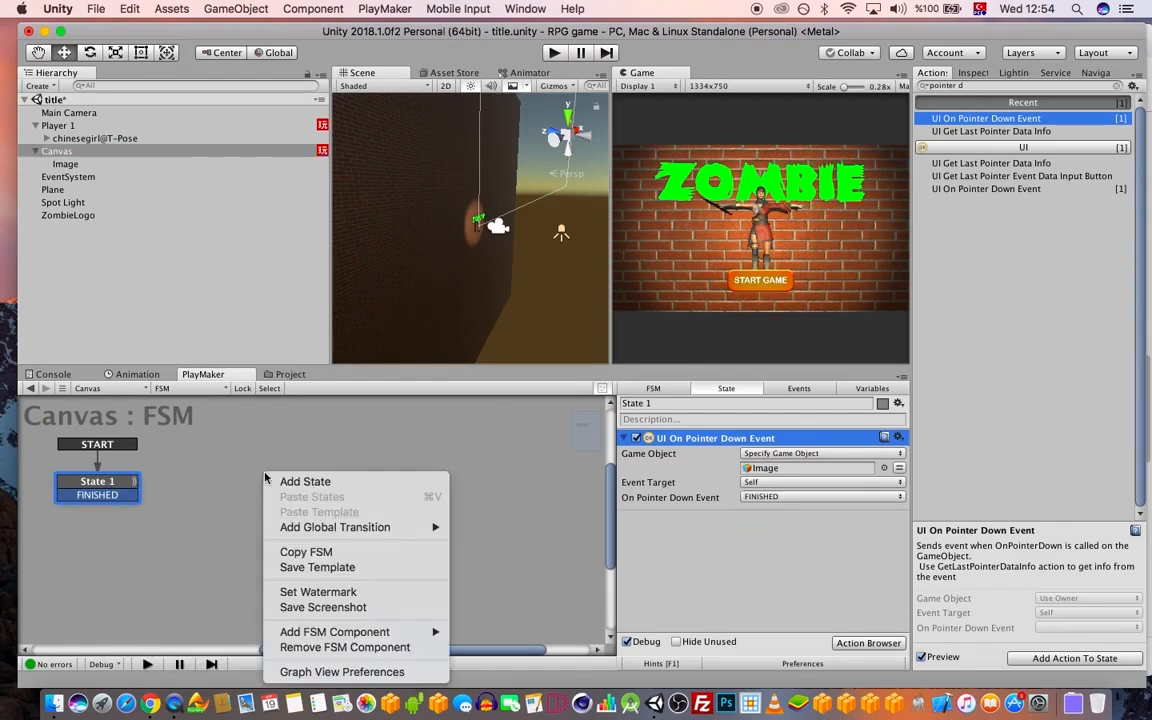
- Add State 2, linked from State 1's FINISHED transition, with a Load Level action
click(300, 478)
drag(135, 495, 292, 483)
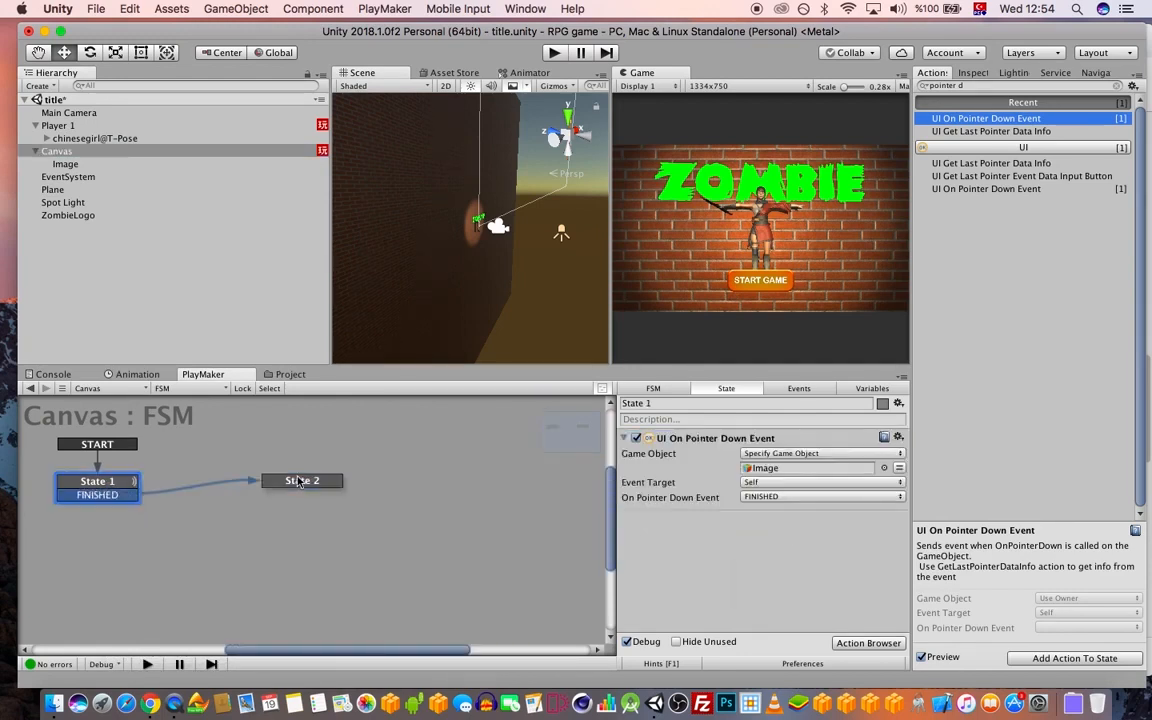
click(293, 482)
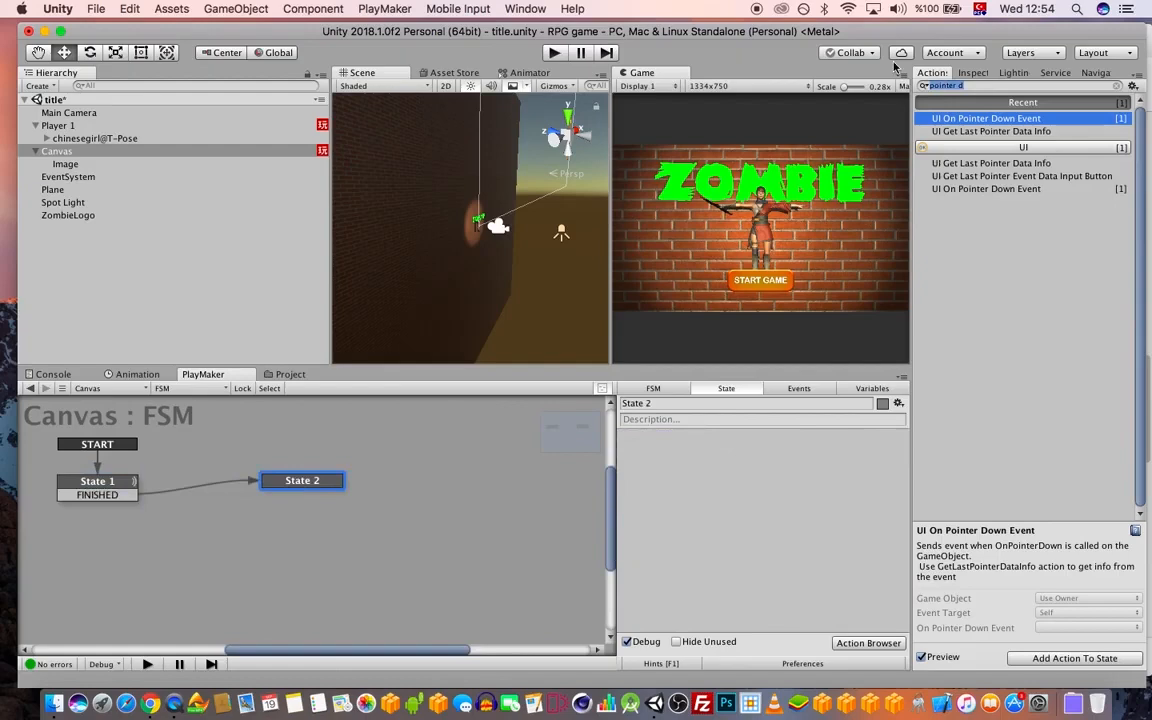
text(scene)
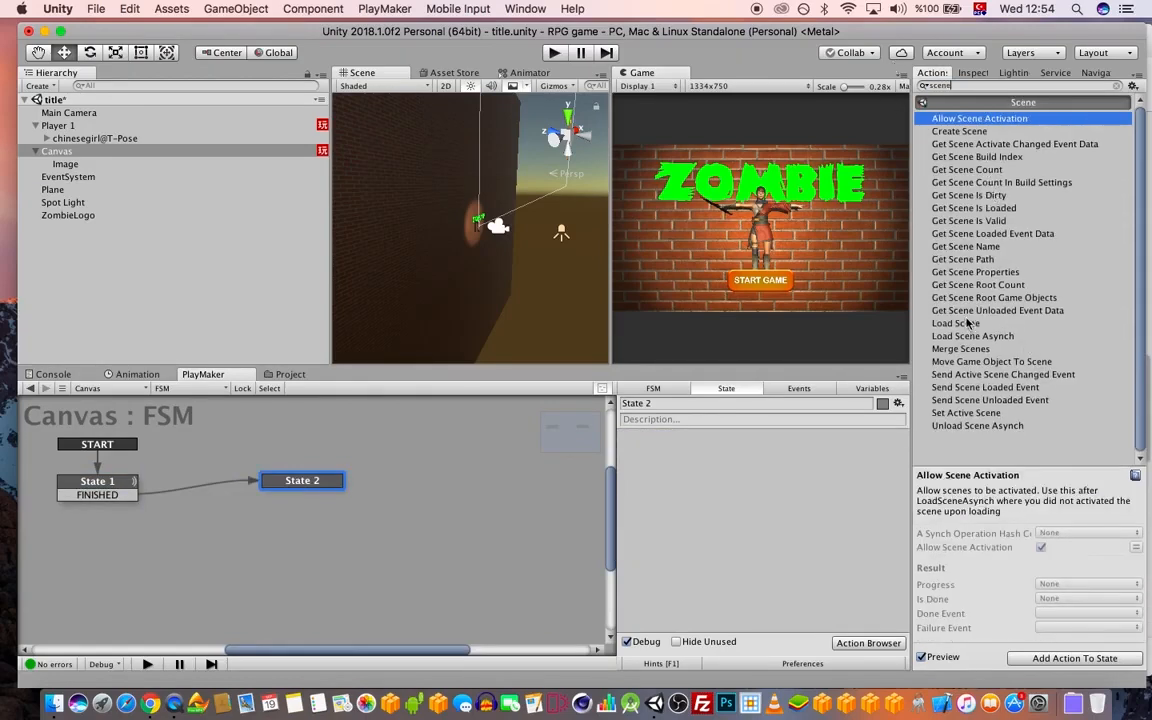
drag(965, 88, 895, 92)
text(load lev)
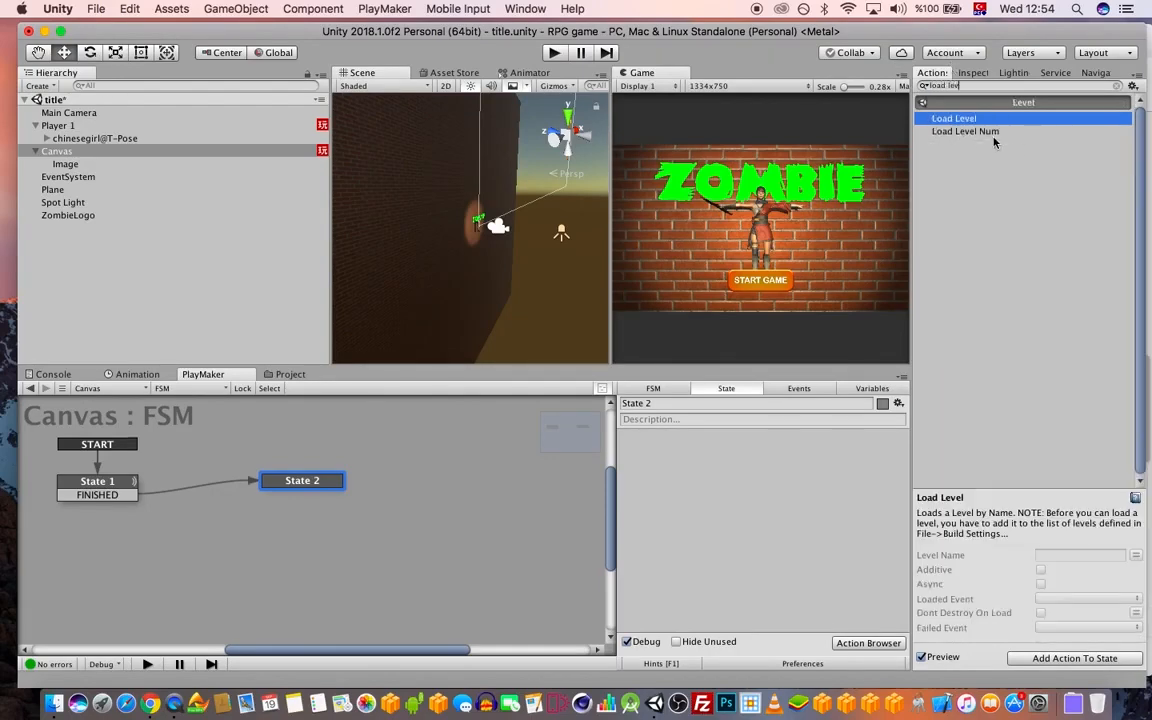
double_click(950, 119)
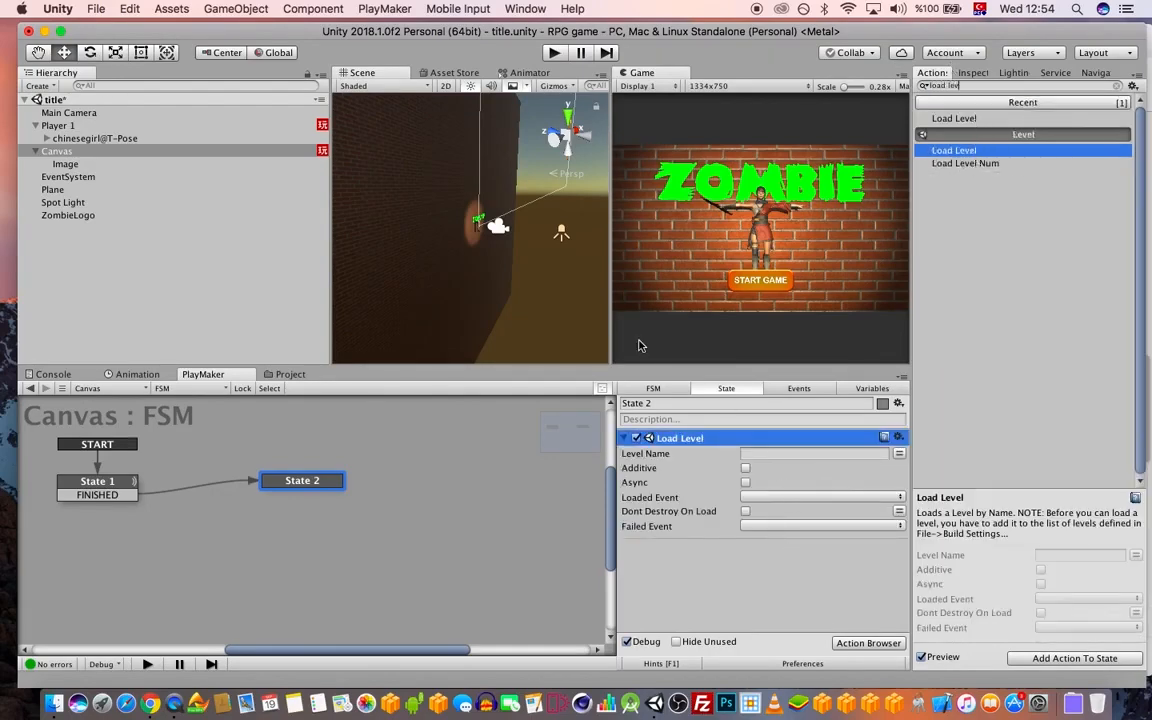
- Confirm stage1 is in Build Settings, set Load Level's Level Name to stage1, and save
click(94, 8)
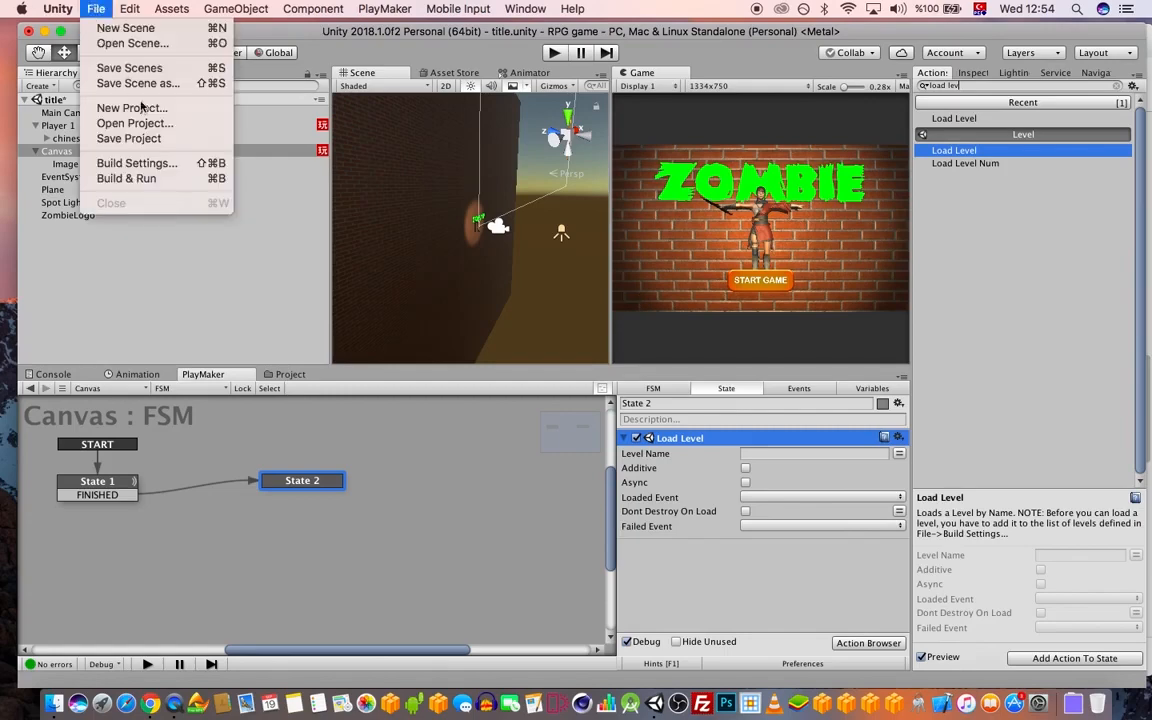
click(158, 164)
drag(557, 88, 210, 43)
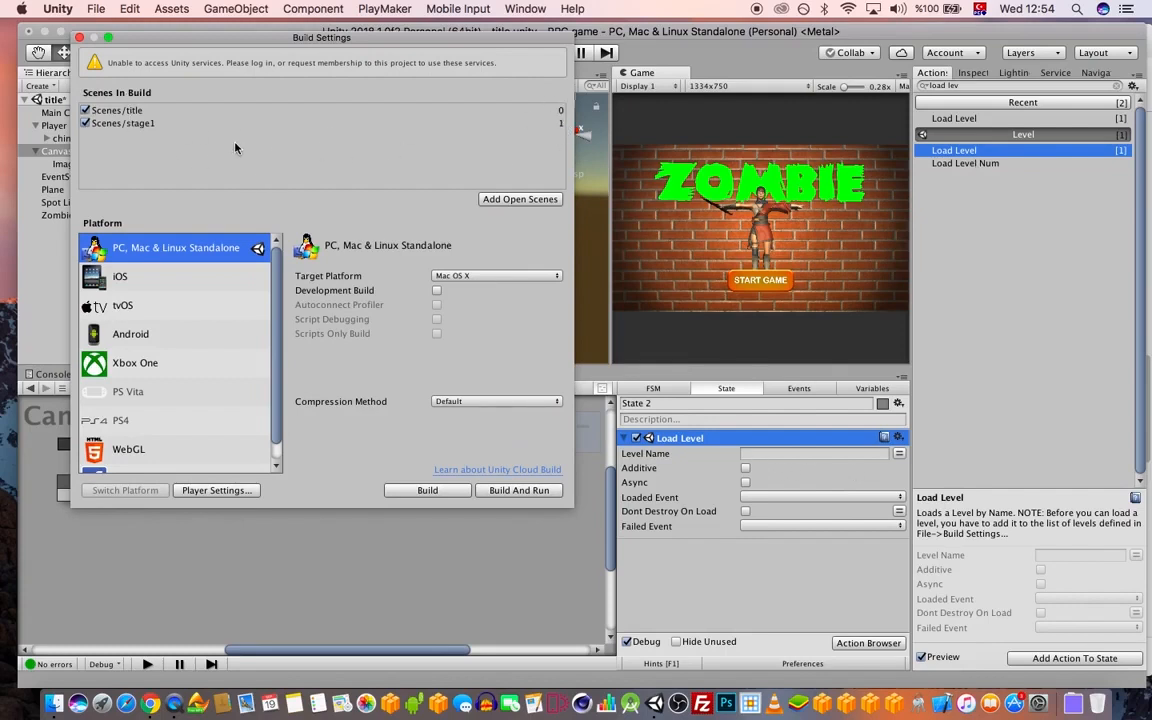
click(80, 37)
click(777, 453)
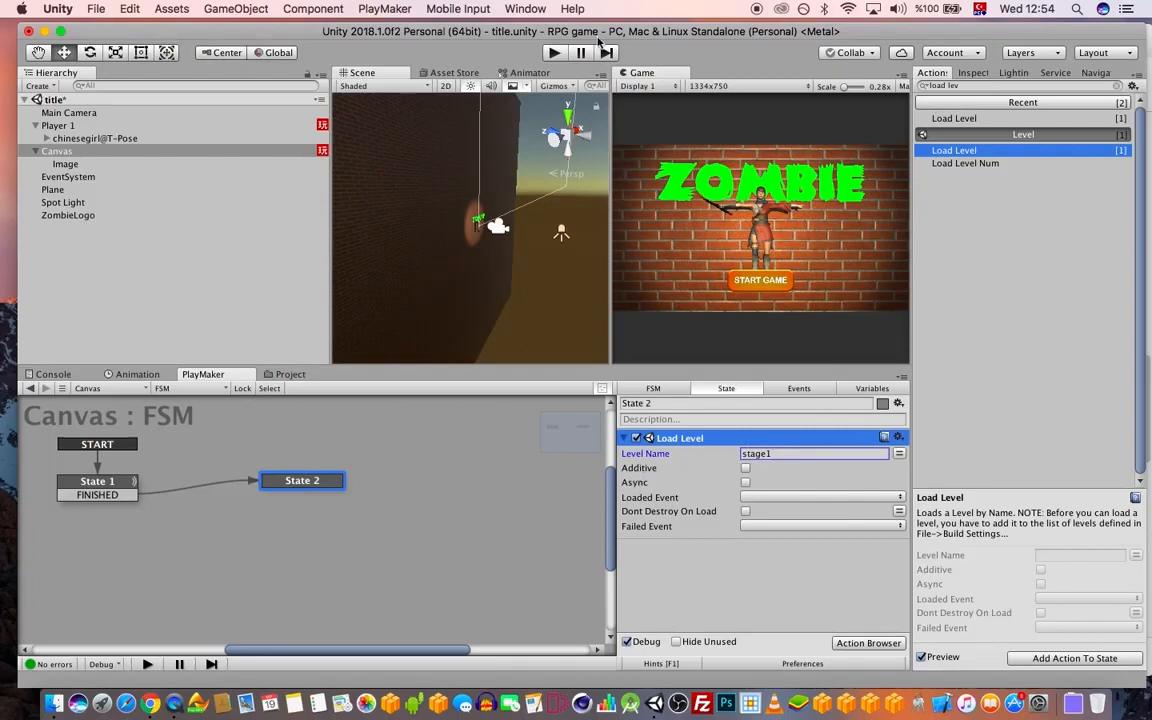
drag(534, 31, 540, 27)
key(super+s)
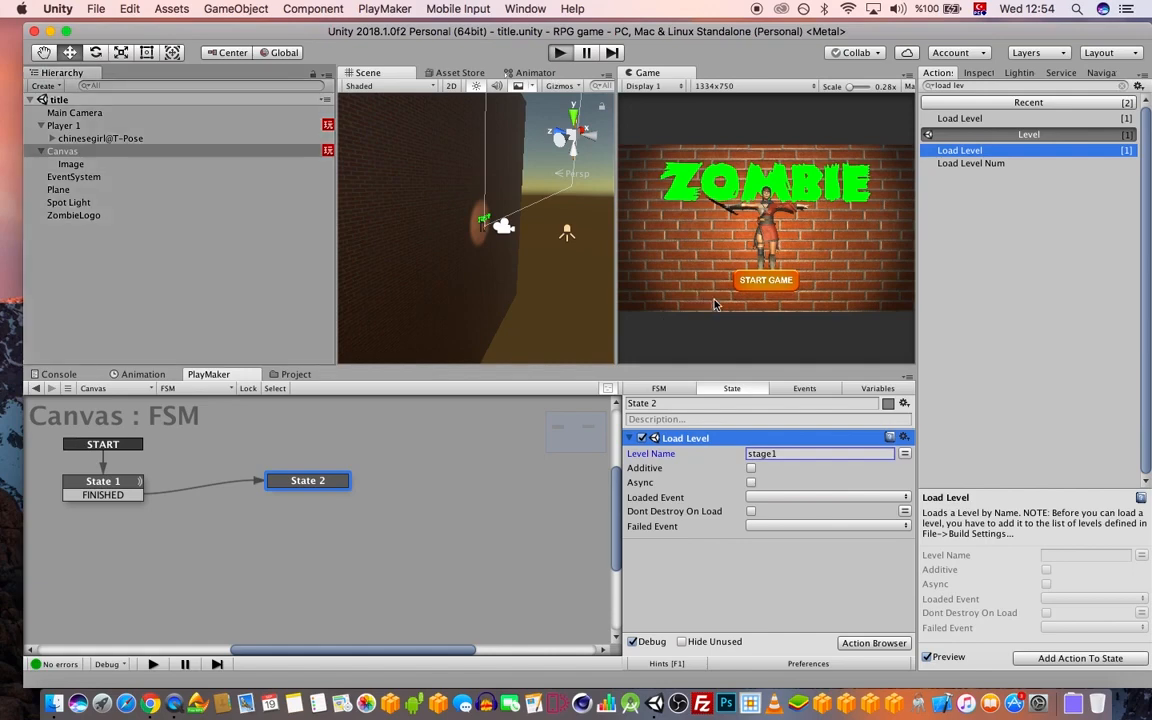
key(super+p)
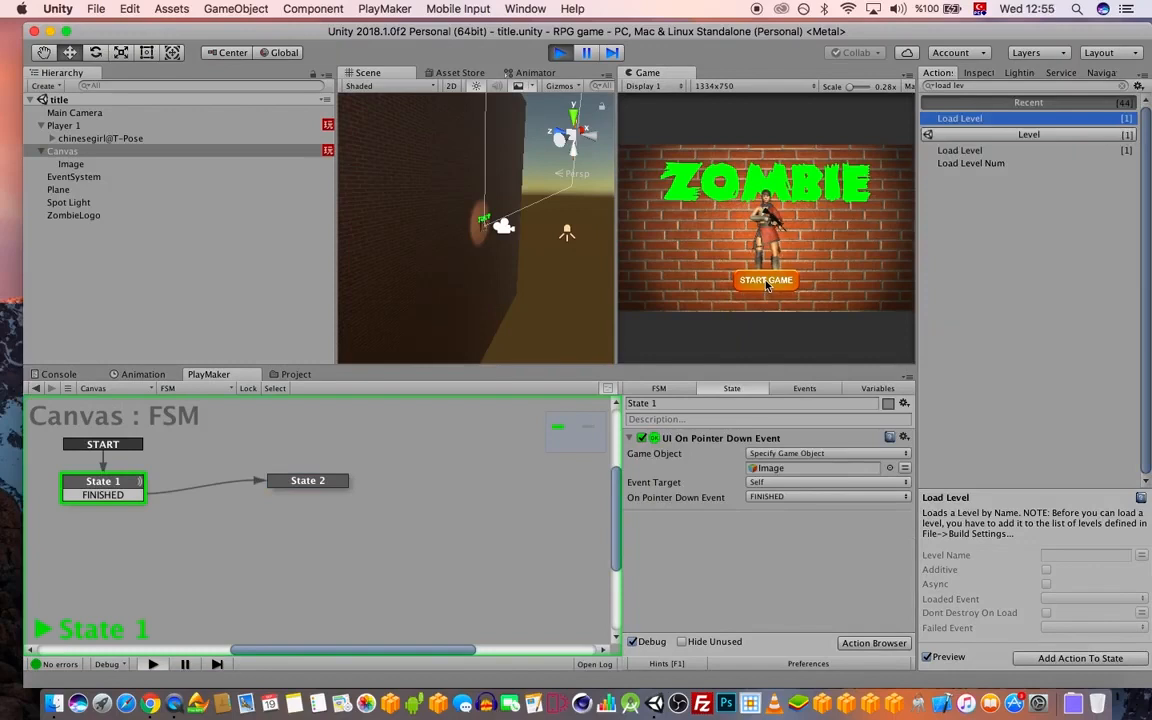
click(766, 284)
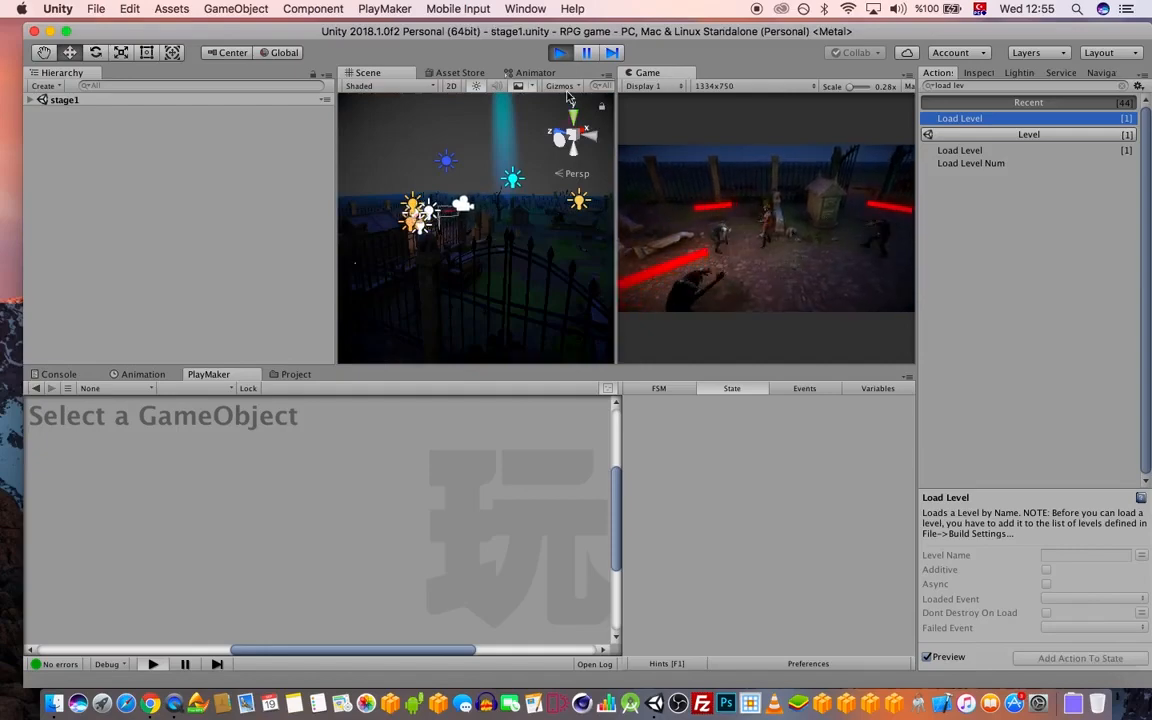
click(576, 56)
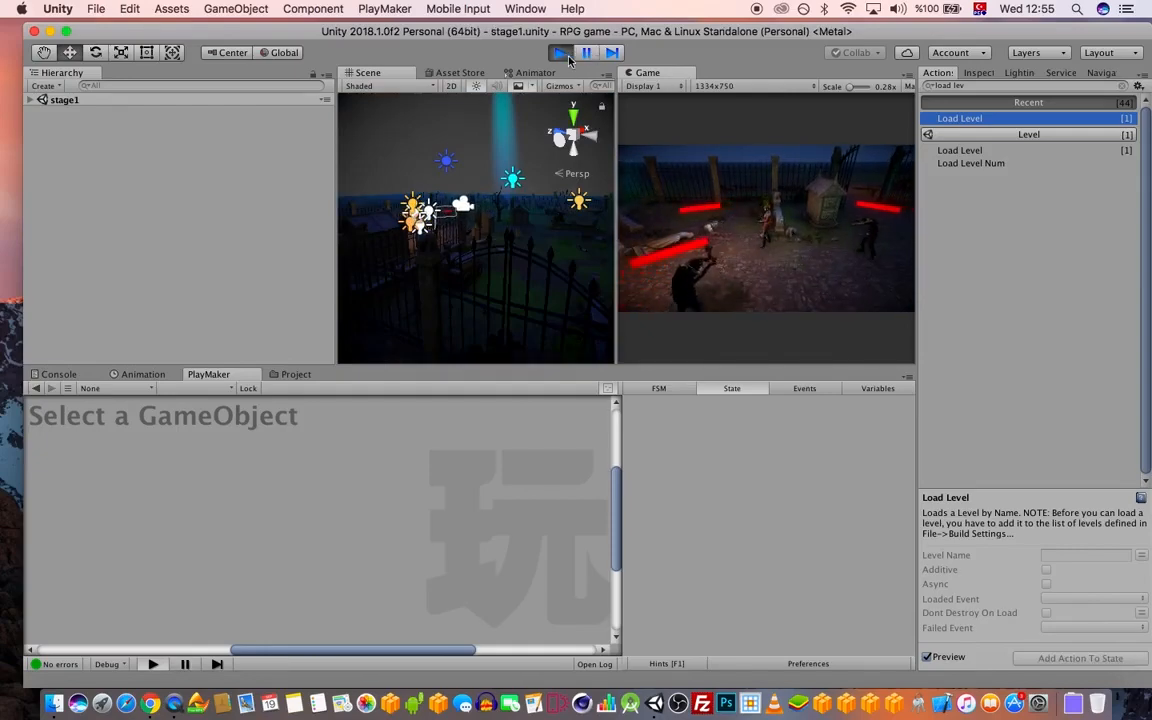
click(560, 53)
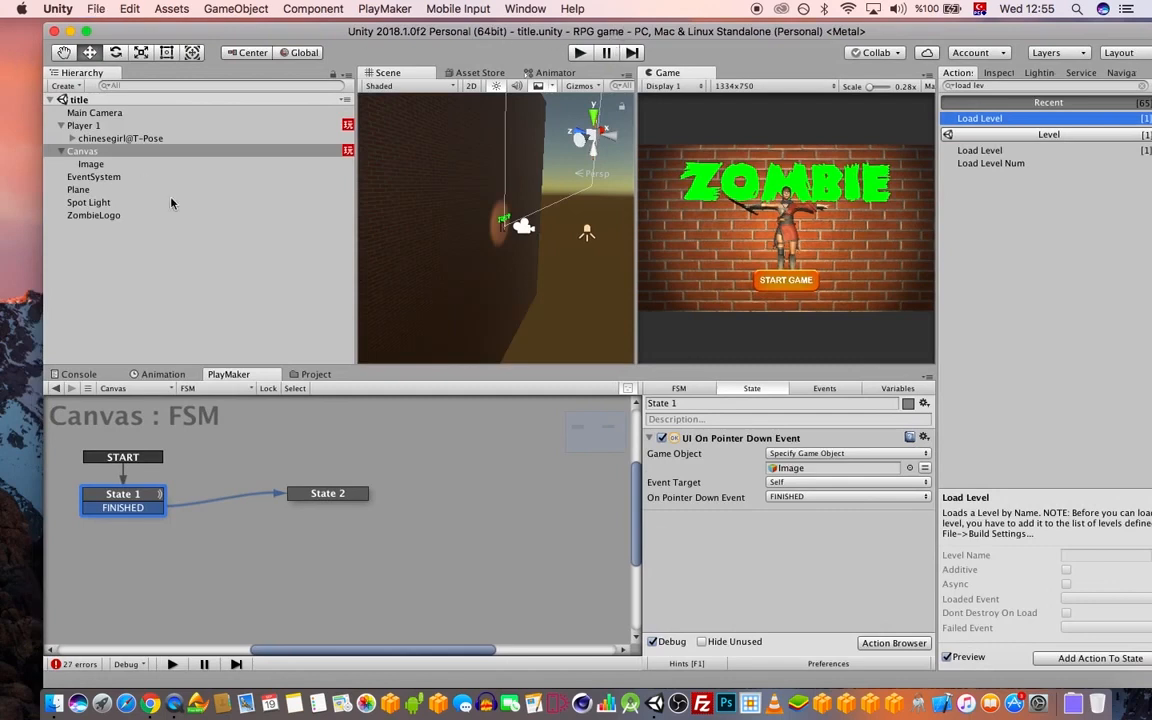
- Open the stage1 scene from the Scenes folder
click(316, 374)
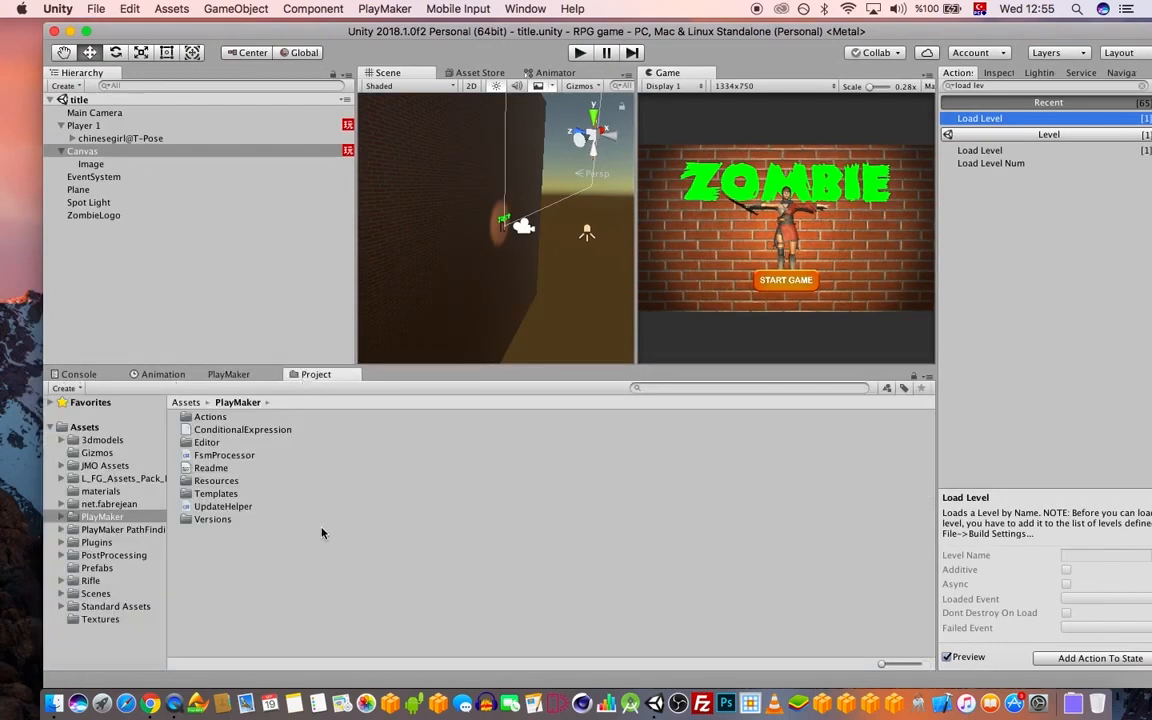
click(98, 593)
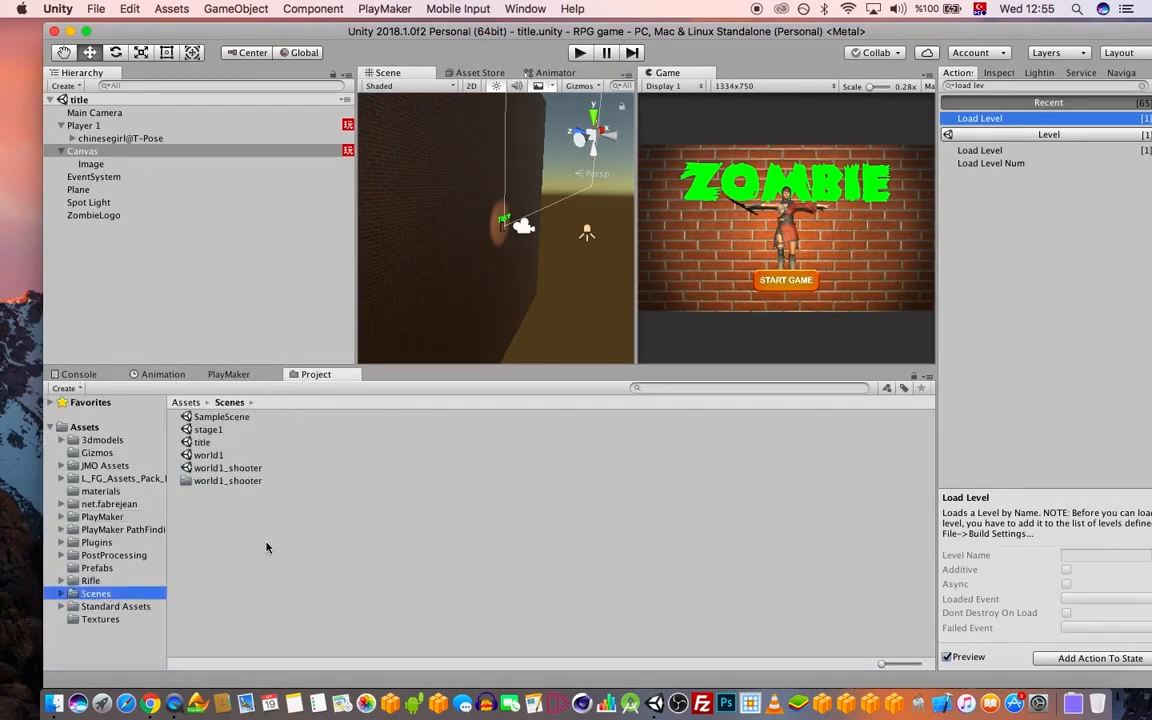
double_click(205, 430)
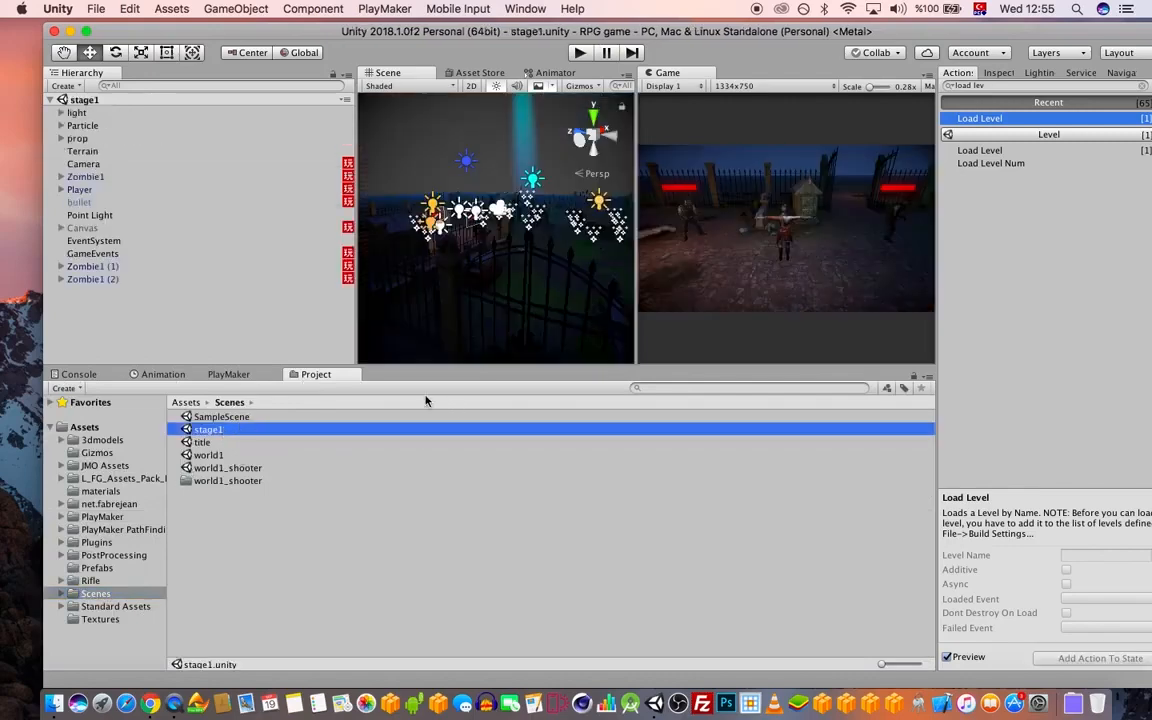
- Inspect the Player's PlayerHealth FSM, including State 5's actions
click(86, 189)
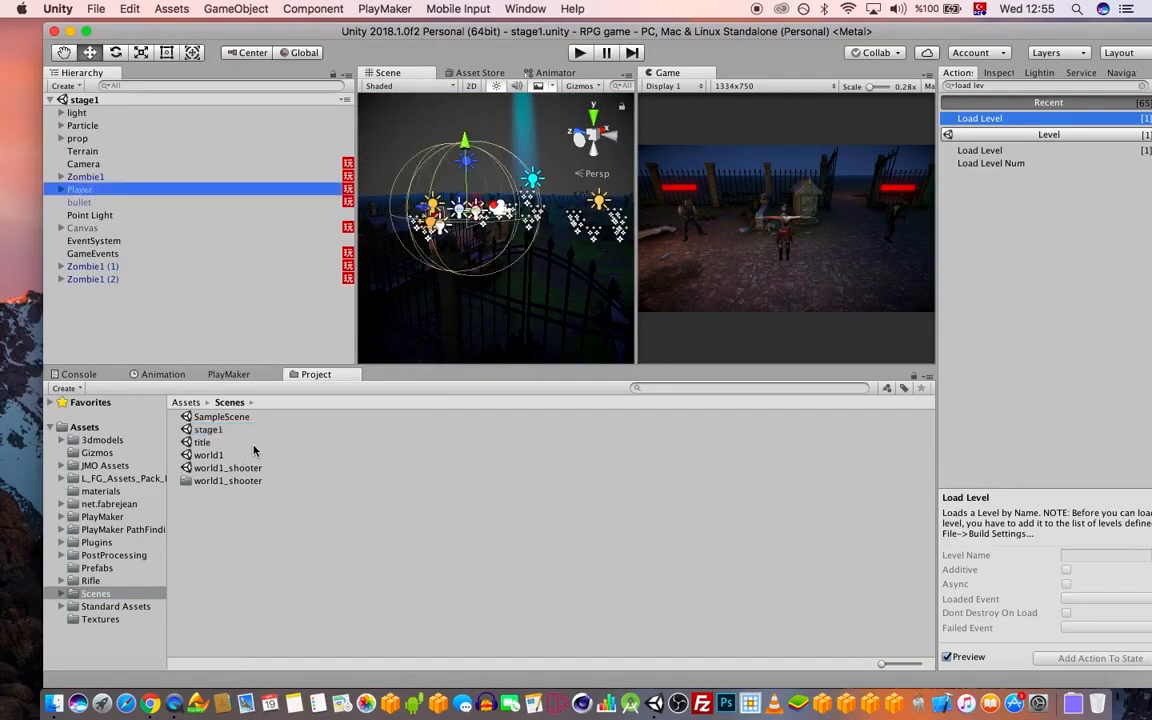
click(228, 374)
click(218, 388)
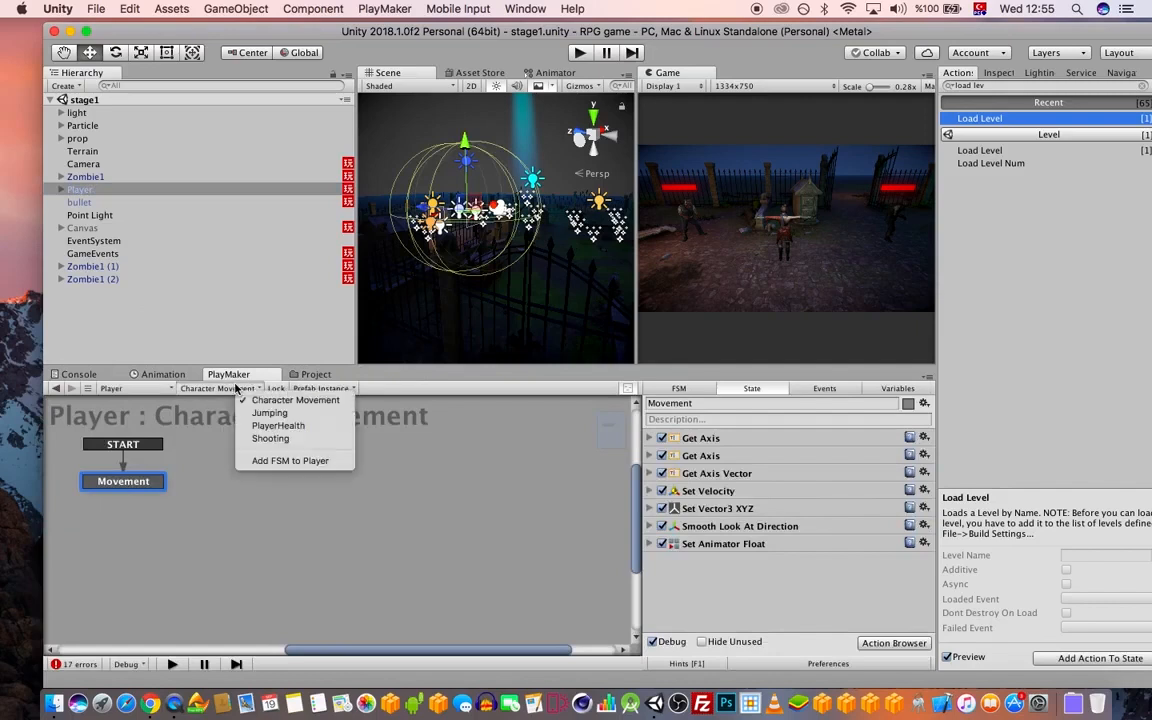
click(403, 538)
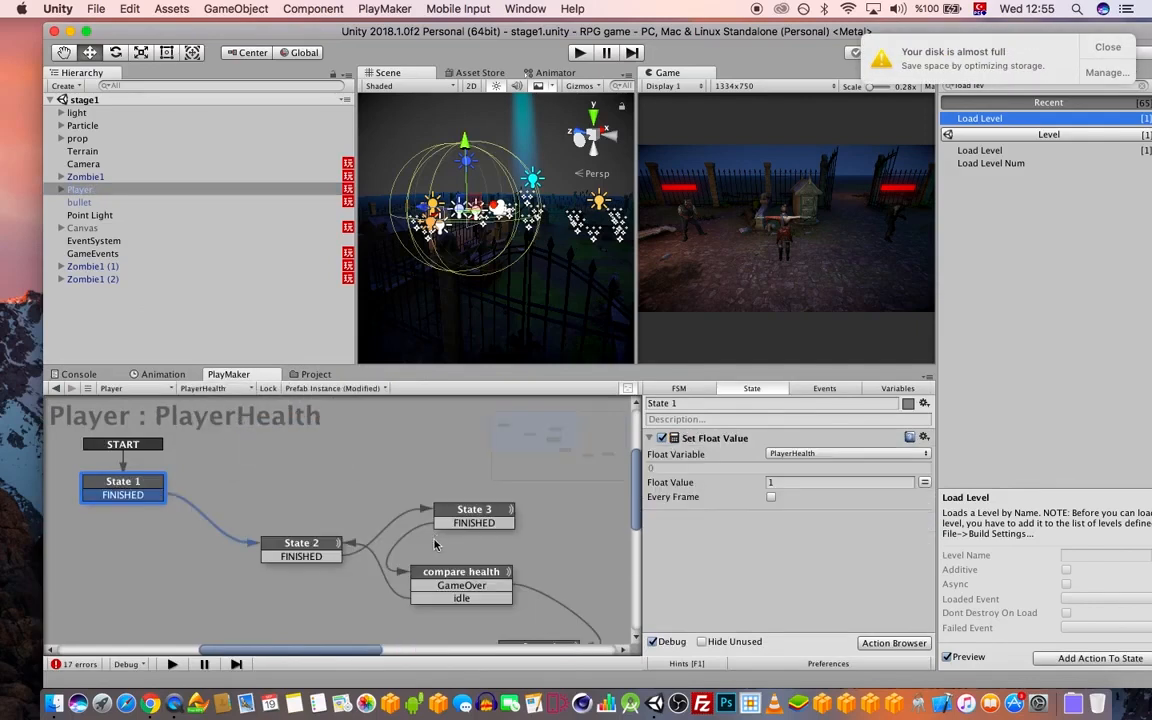
middle_drag(443, 560, 310, 508)
click(425, 556)
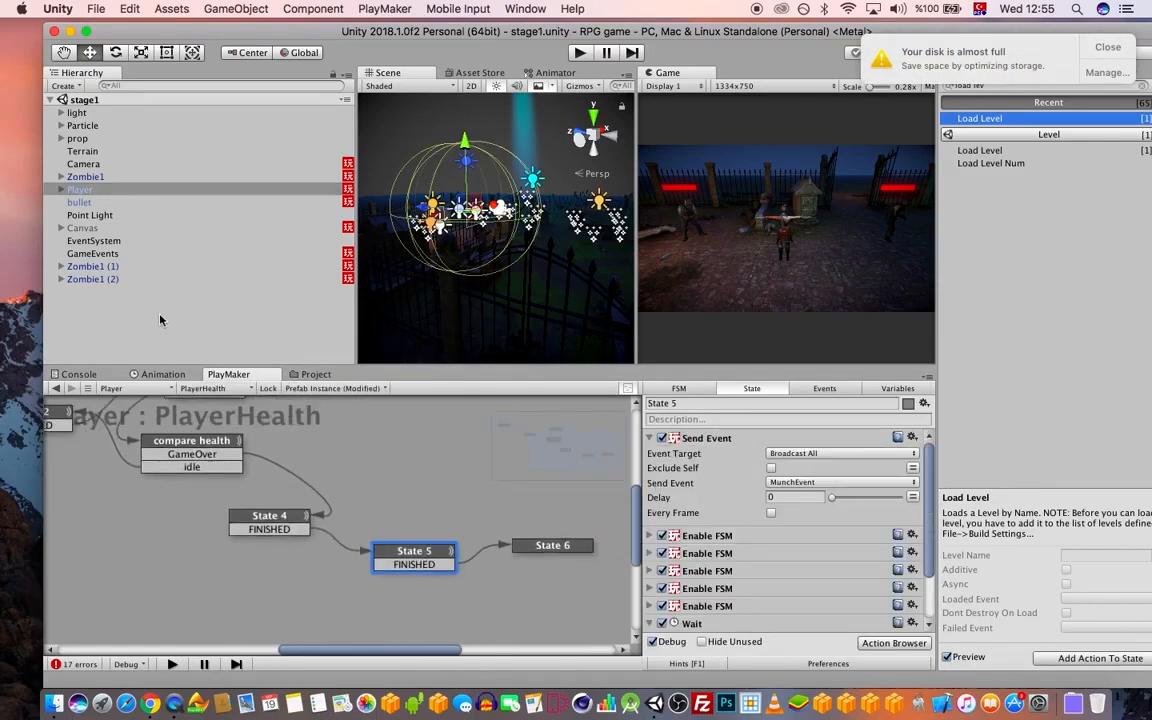
- Check the Canvas healthbar FSM, then select GameEvents to show its FSM
click(95, 229)
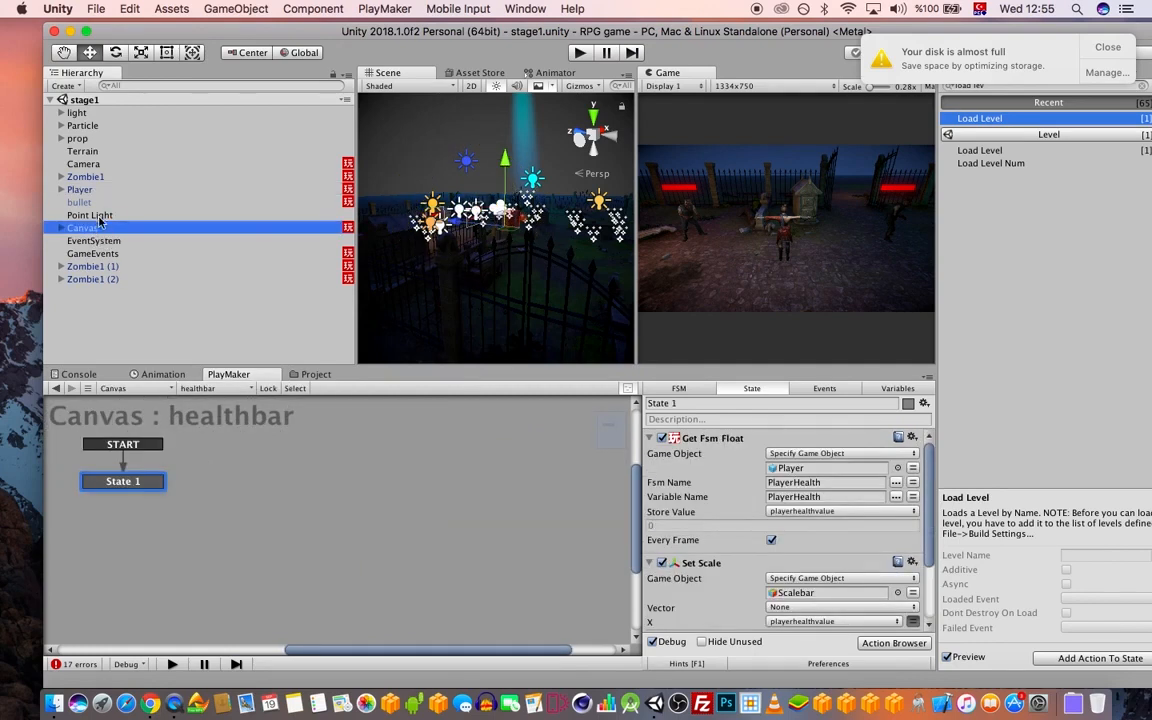
scroll(818, 497, down, 3)
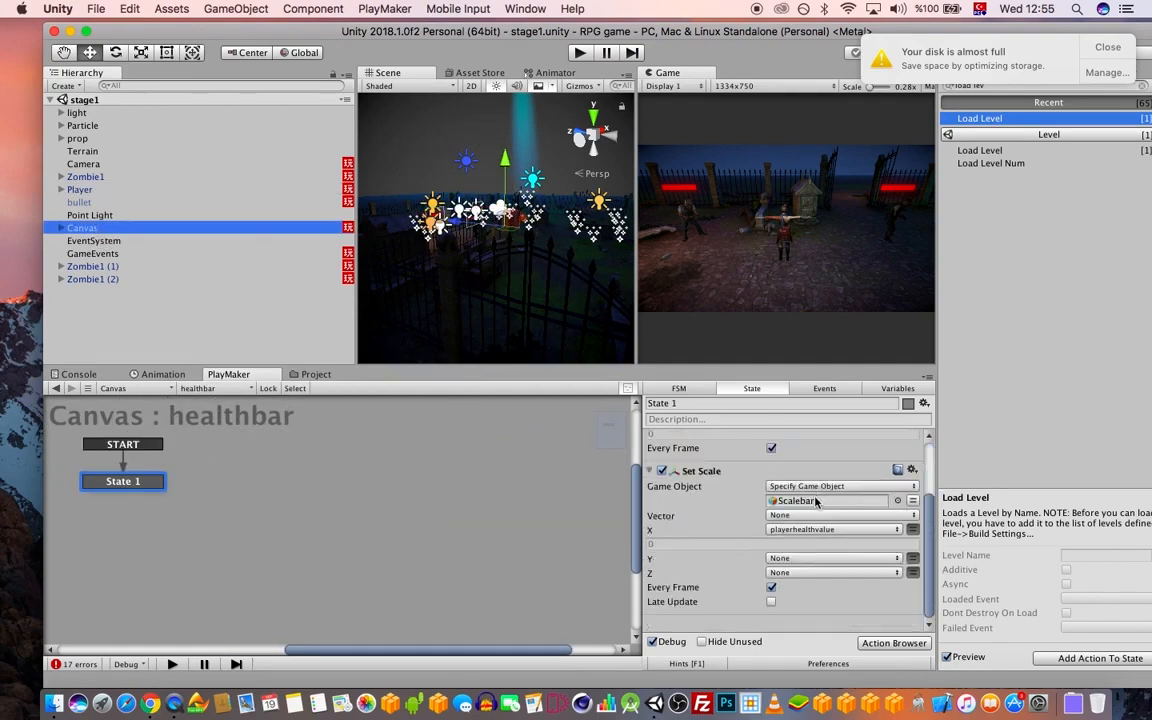
scroll(818, 503, up, 3)
click(210, 388)
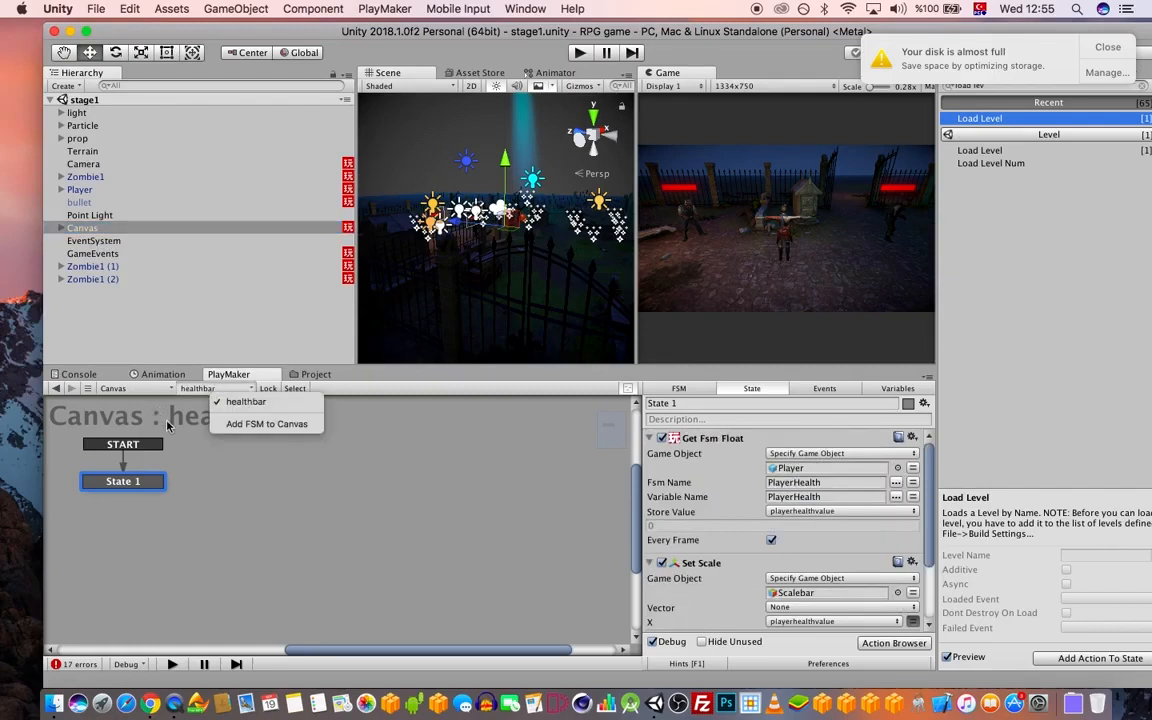
key(Escape)
click(62, 228)
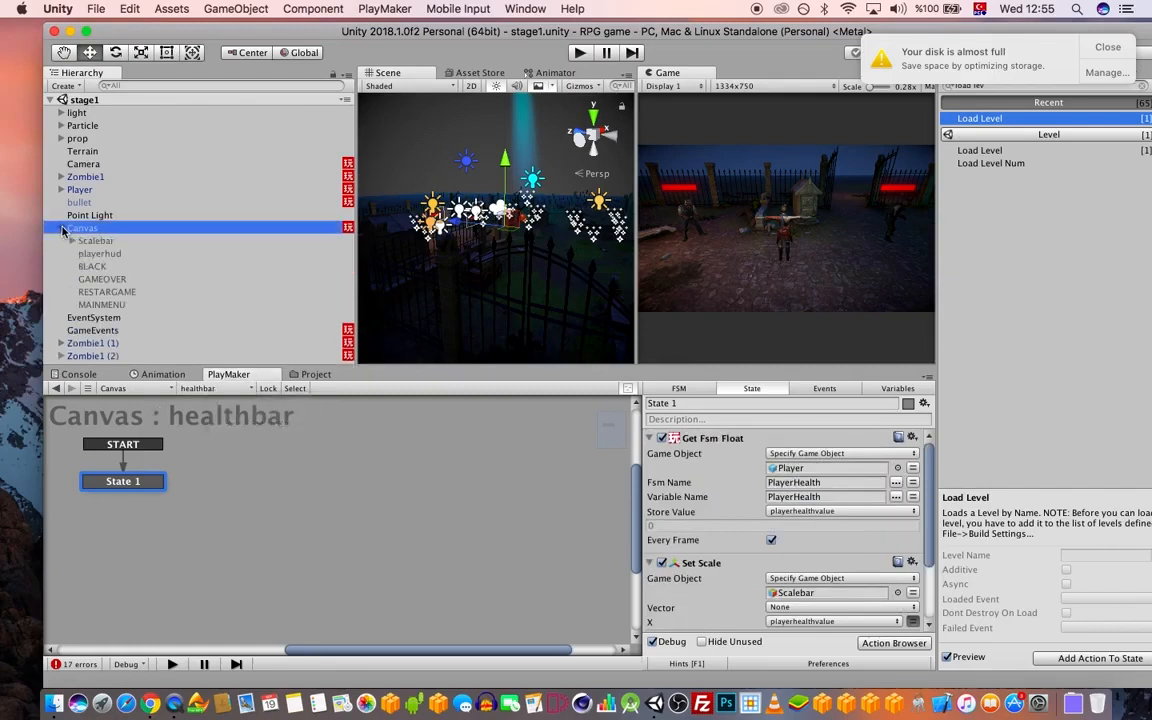
click(95, 229)
click(95, 190)
click(61, 228)
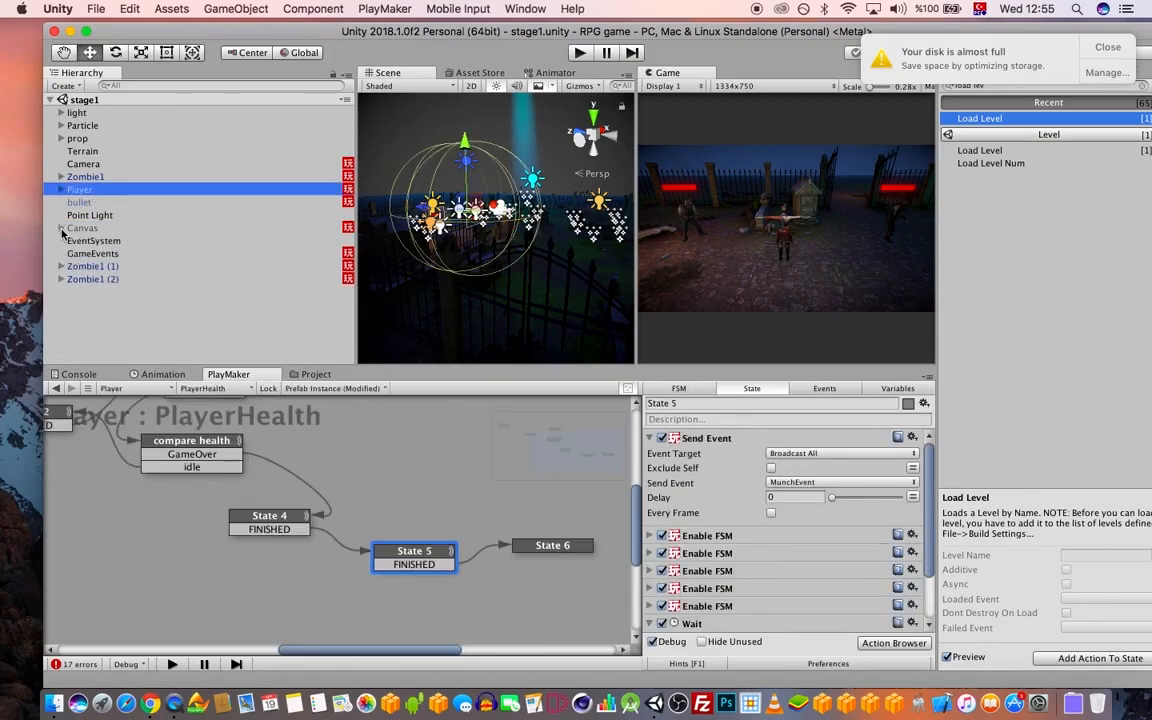
click(110, 253)
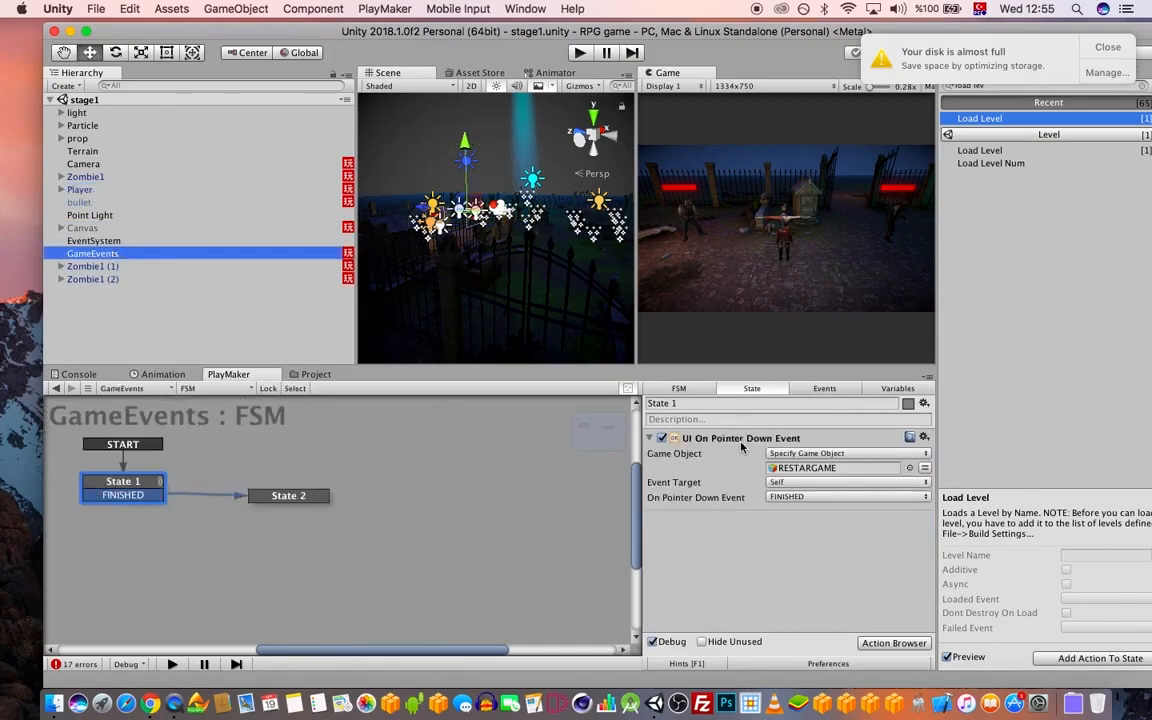
- Compare State 2's Restart Level action with State 1's pointer-down event
click(283, 498)
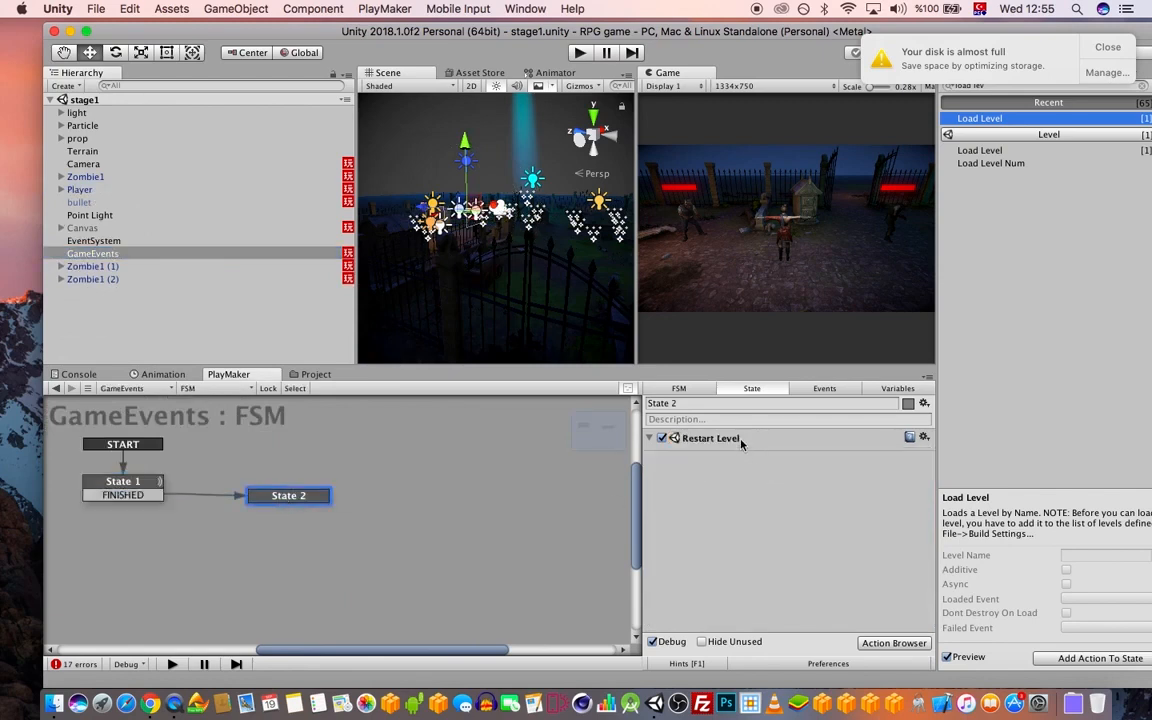
click(98, 482)
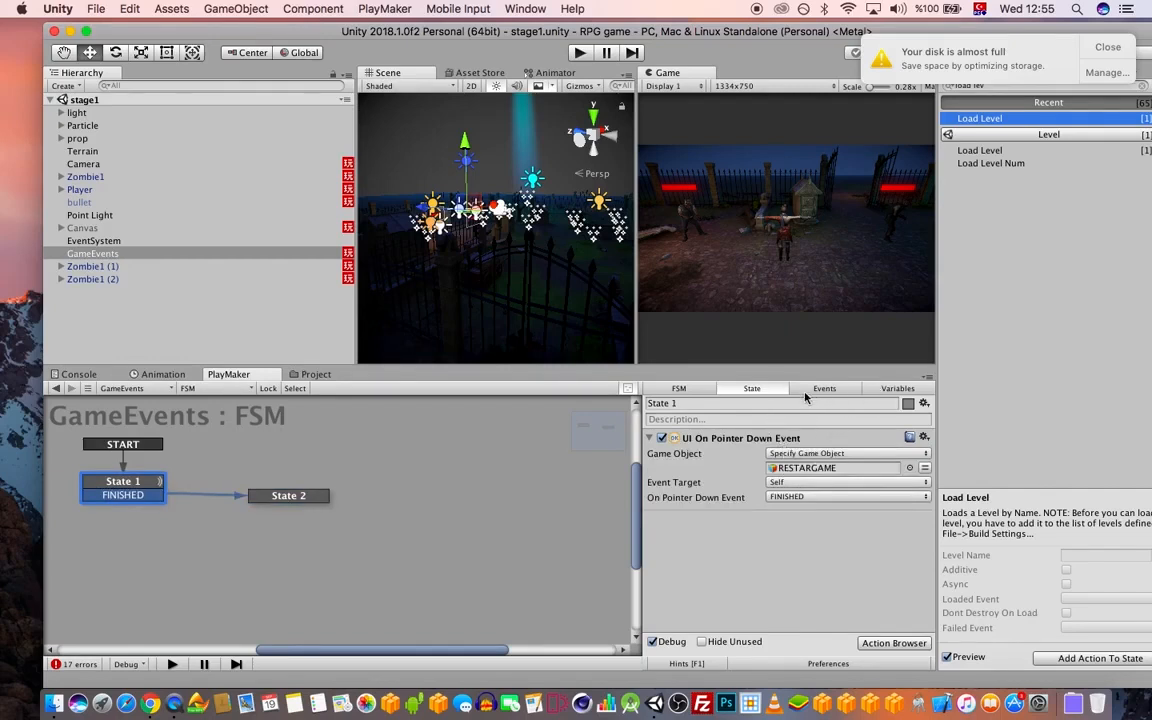
click(289, 497)
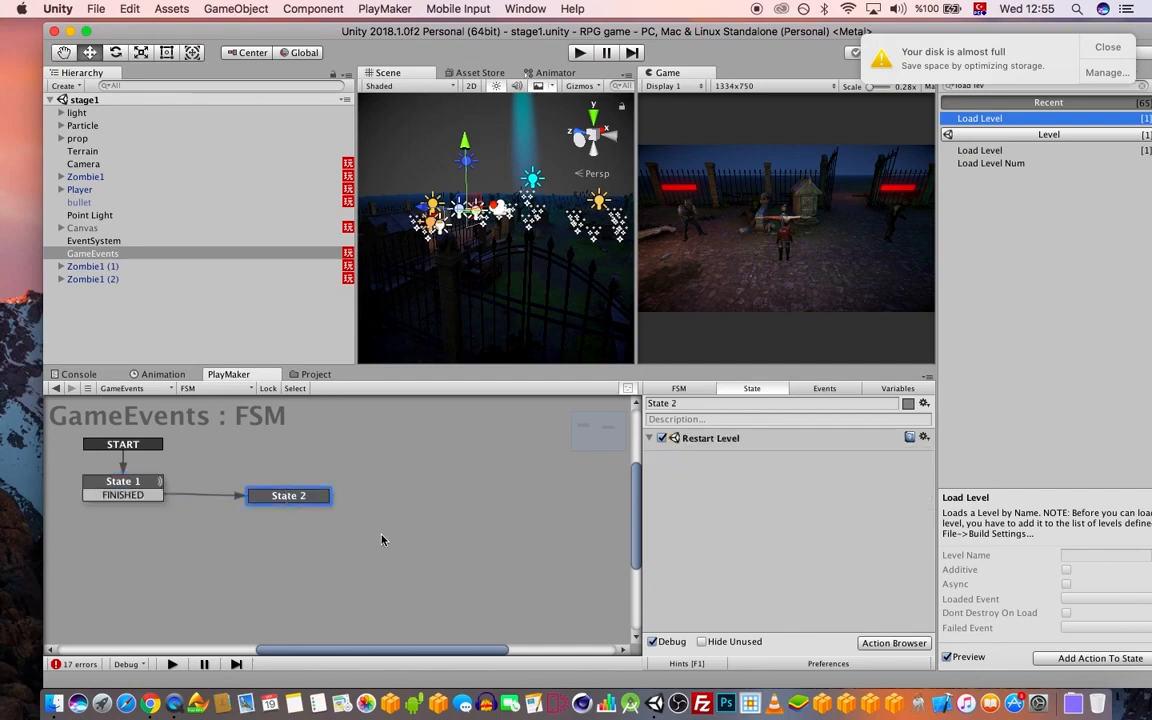
click(155, 485)
- Add 'restart level' and 'main menu' events to the GameEvents FSM
click(823, 389)
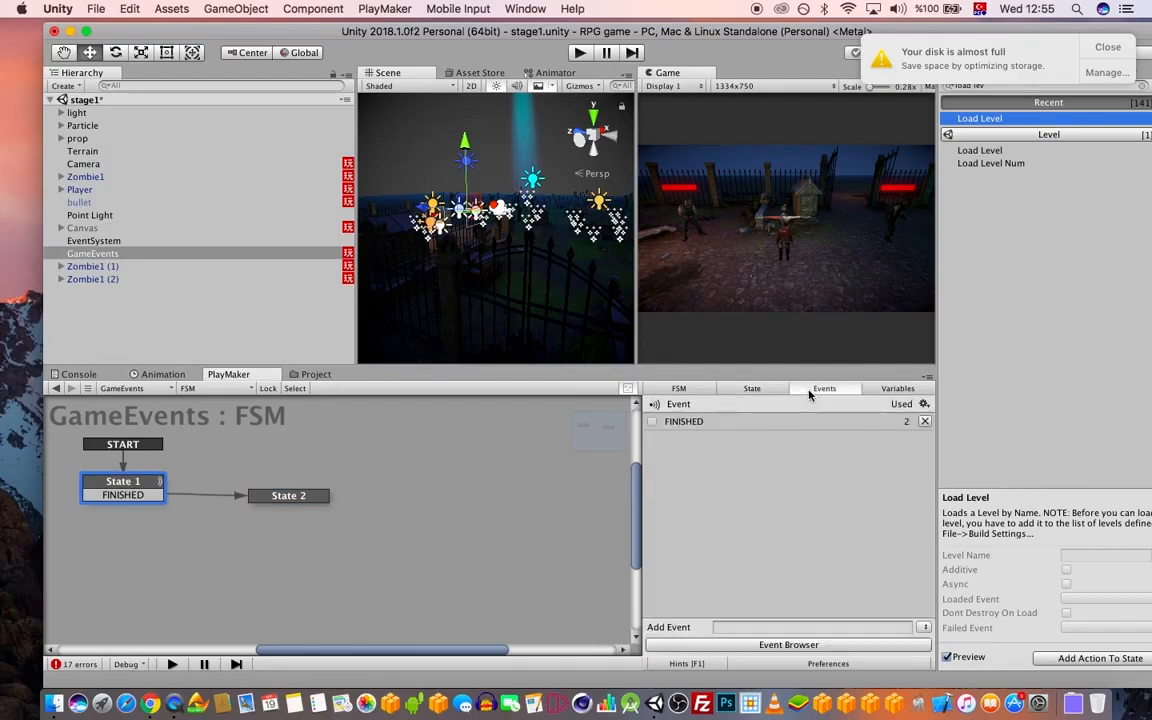
click(751, 624)
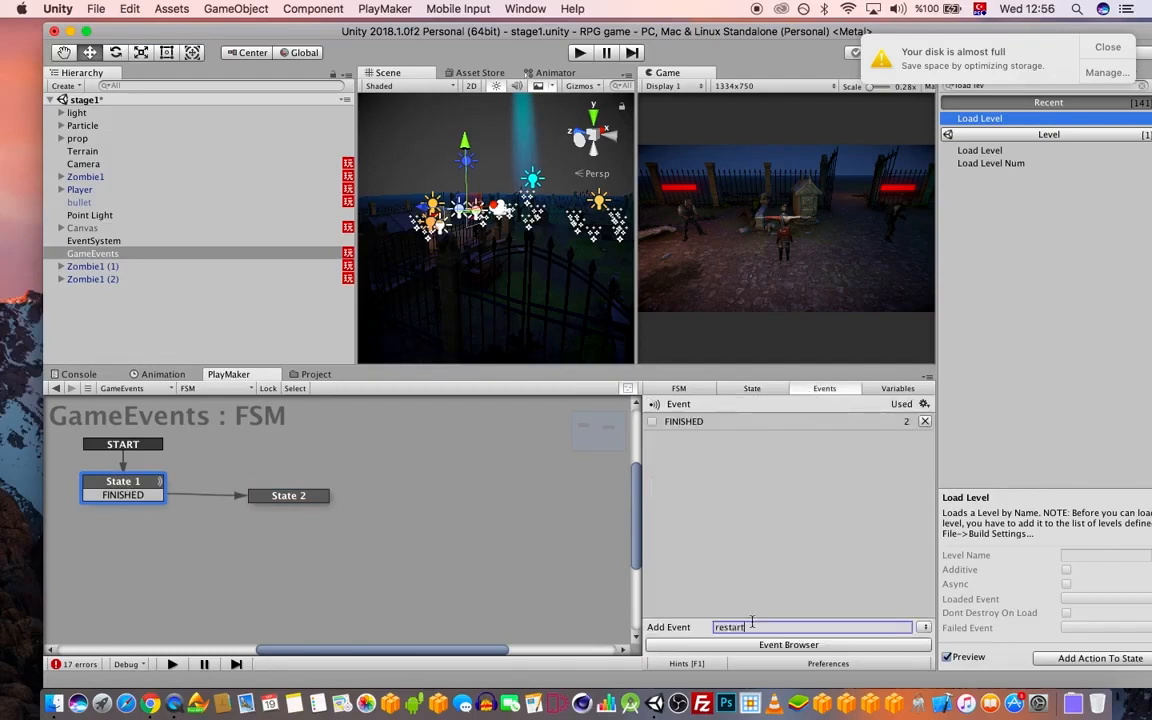
text(restart level)
key(Return)
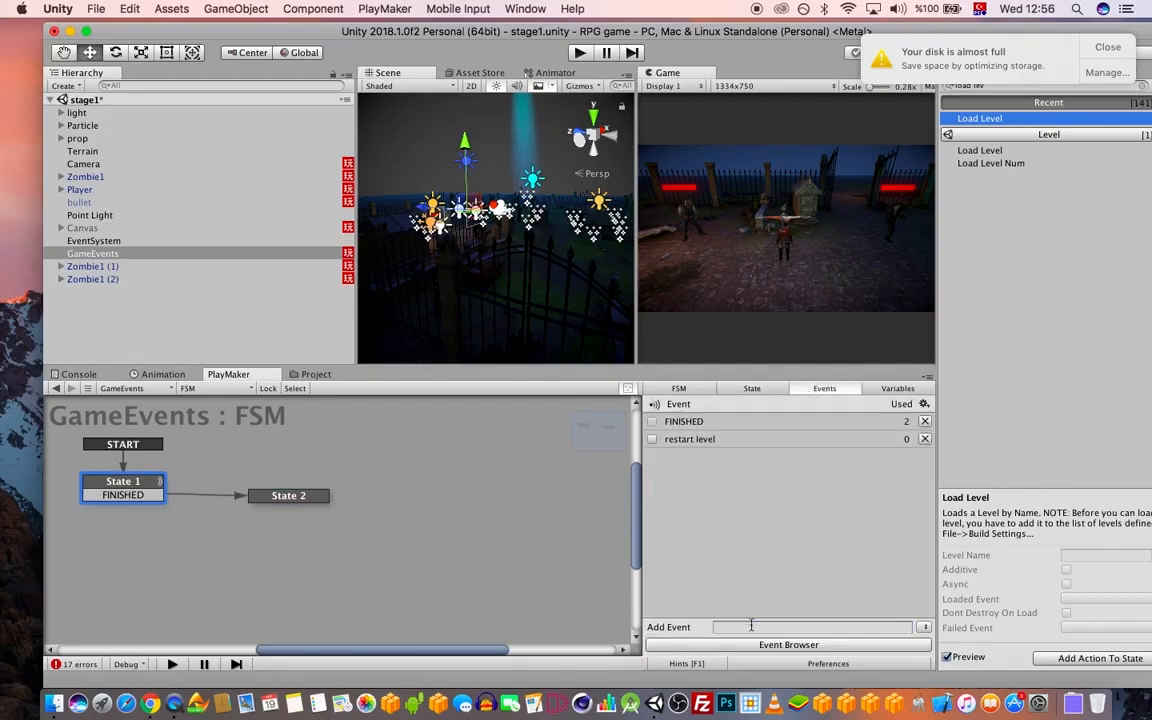
click(792, 626)
text(main menu)
key(Return)
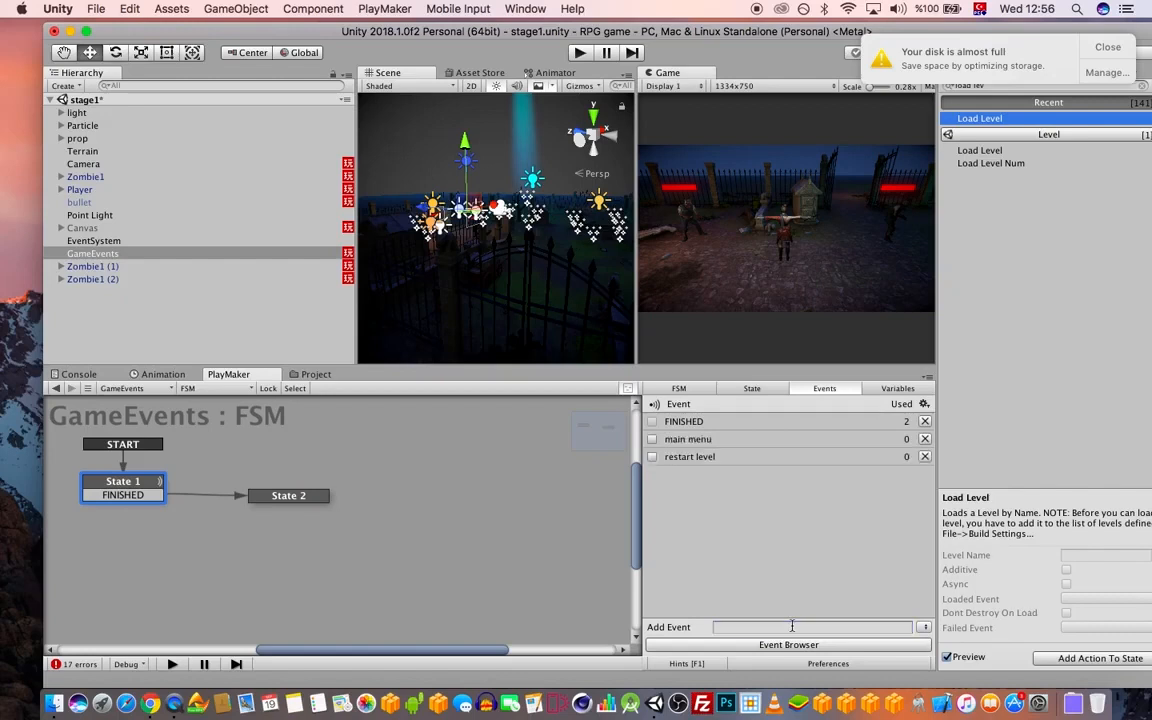
- Give State 1 a restart level transition and rearrange its transition events
click(773, 390)
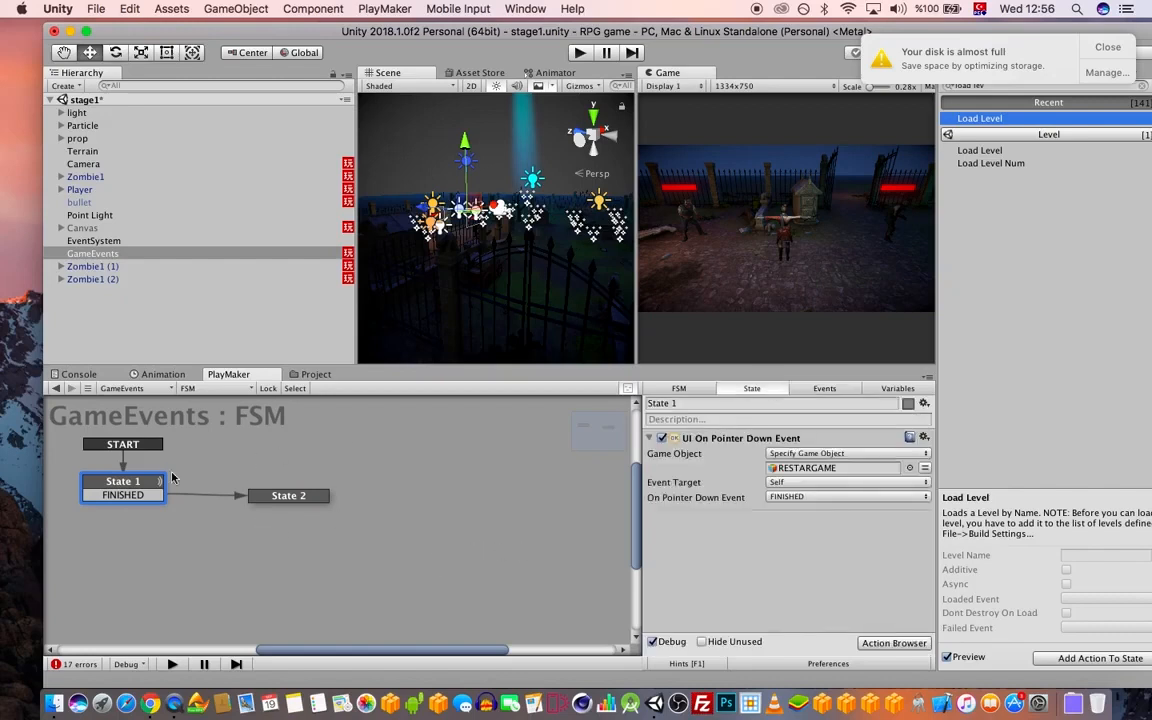
right_click(148, 479)
mouse_move(250, 486)
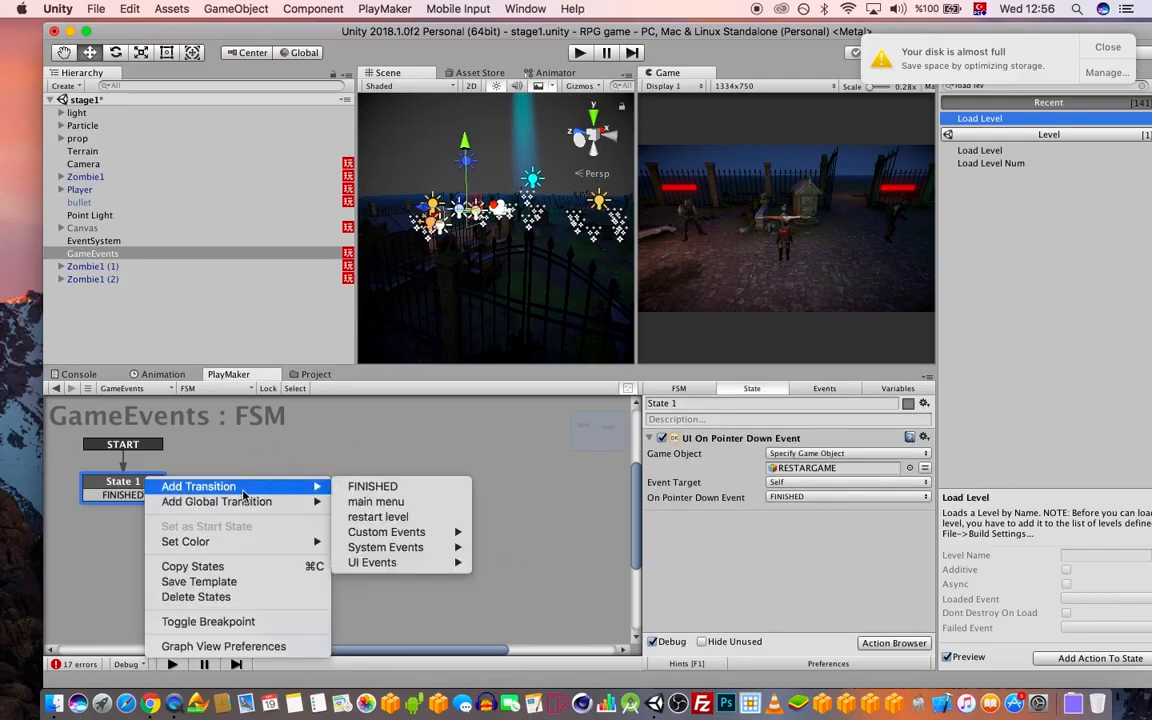
click(378, 516)
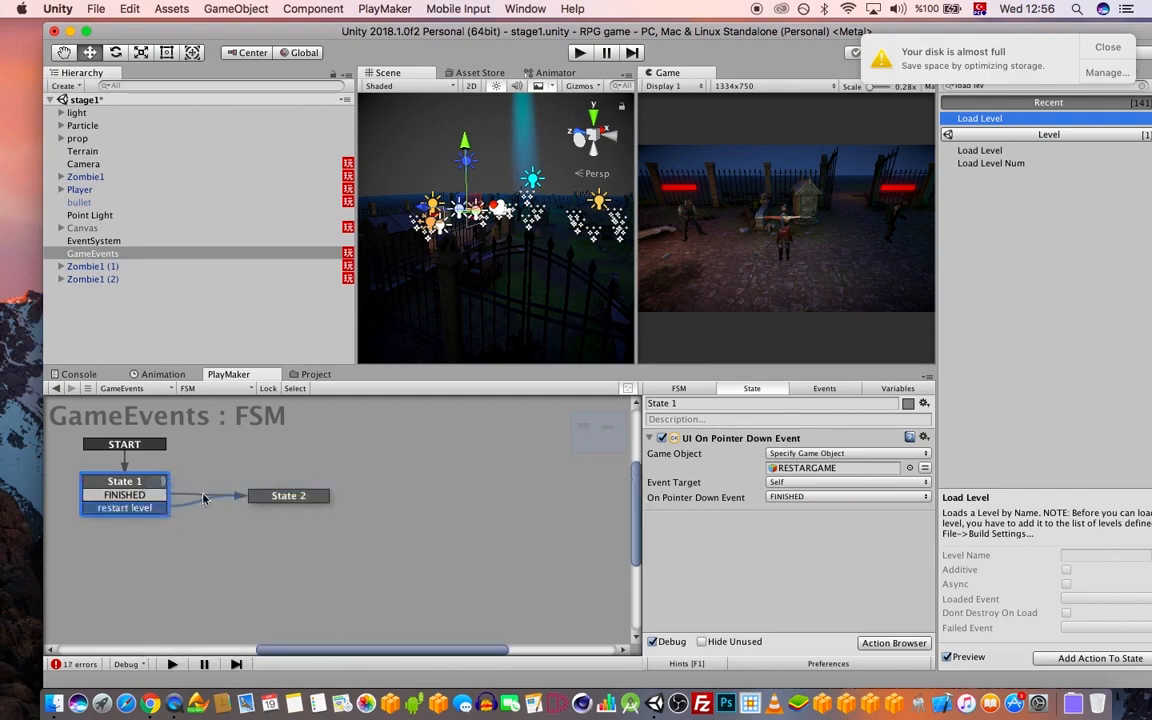
right_click(148, 495)
click(222, 592)
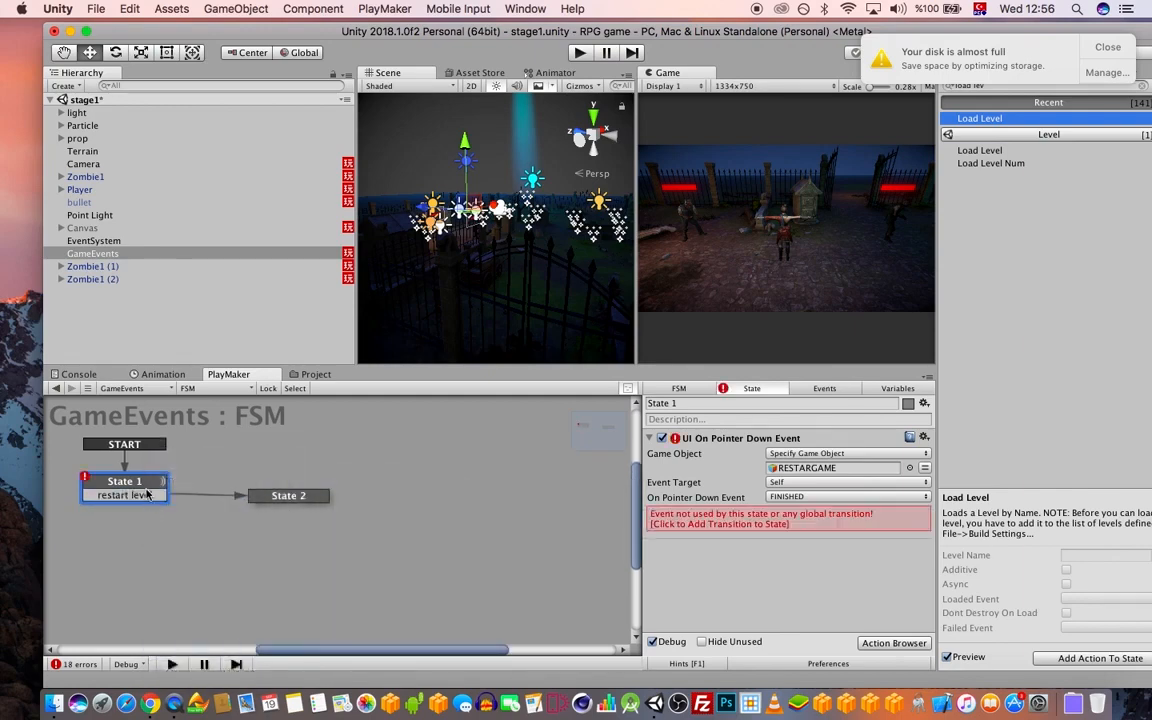
- Delete State 1's FINISHED transition and make On Pointer Down send restart level
click(811, 498)
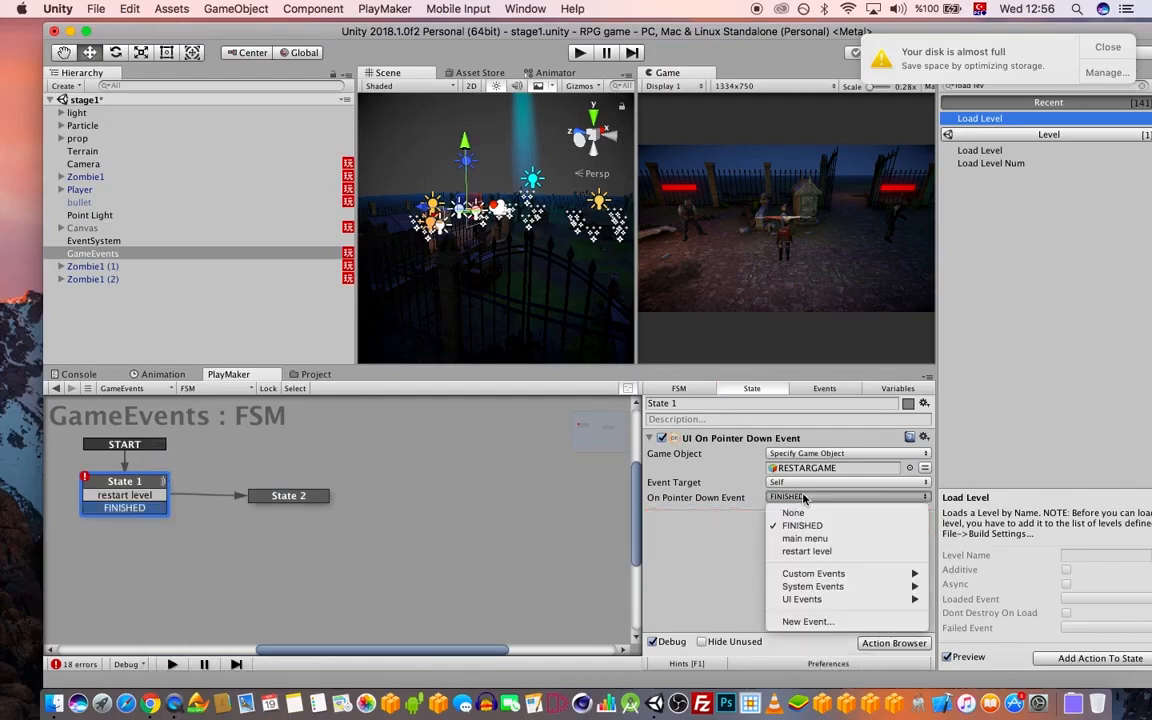
click(631, 535)
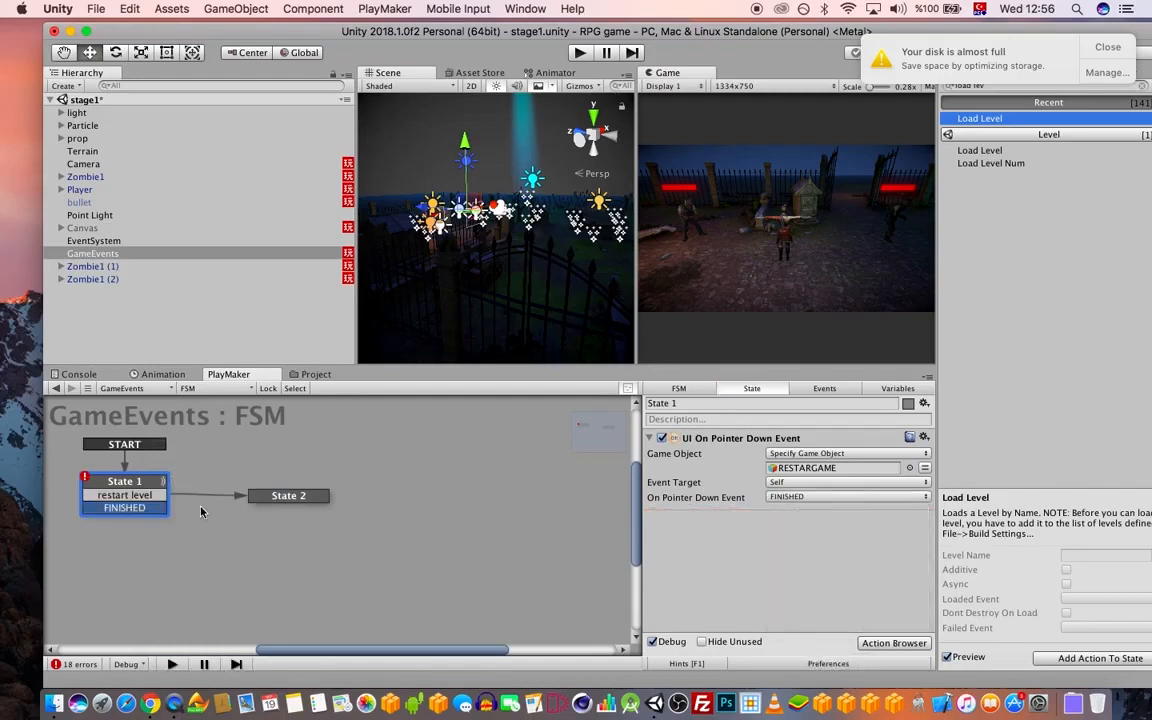
right_click(125, 506)
click(213, 648)
click(811, 497)
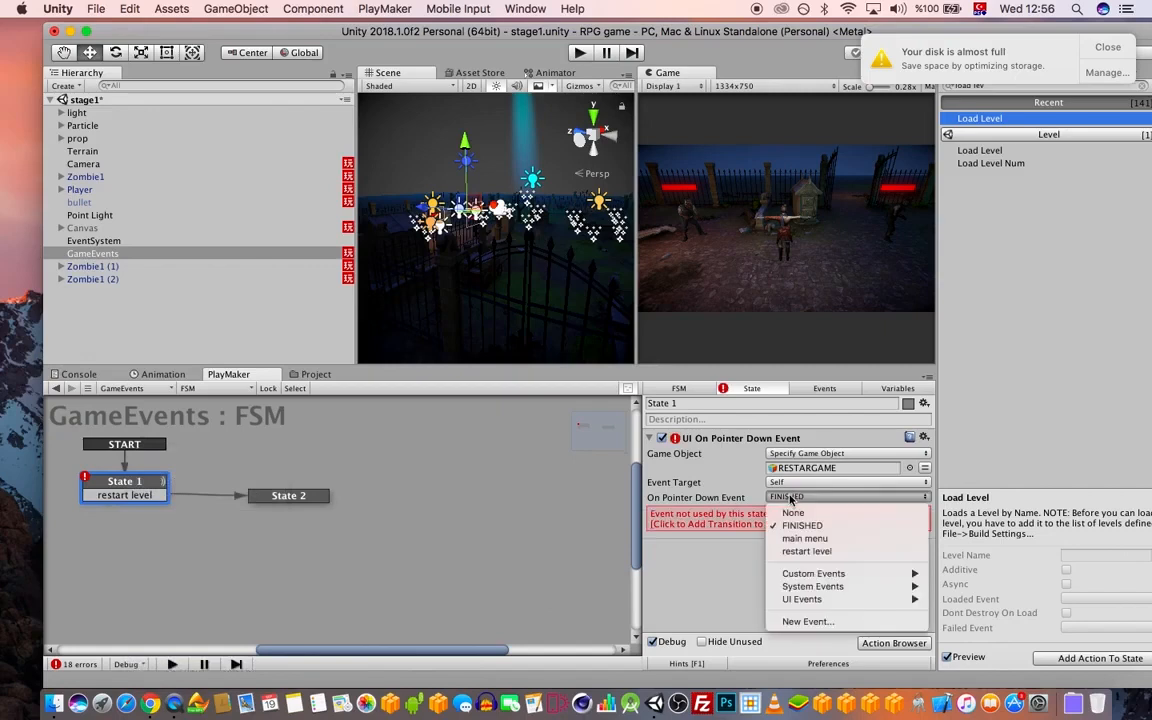
click(810, 551)
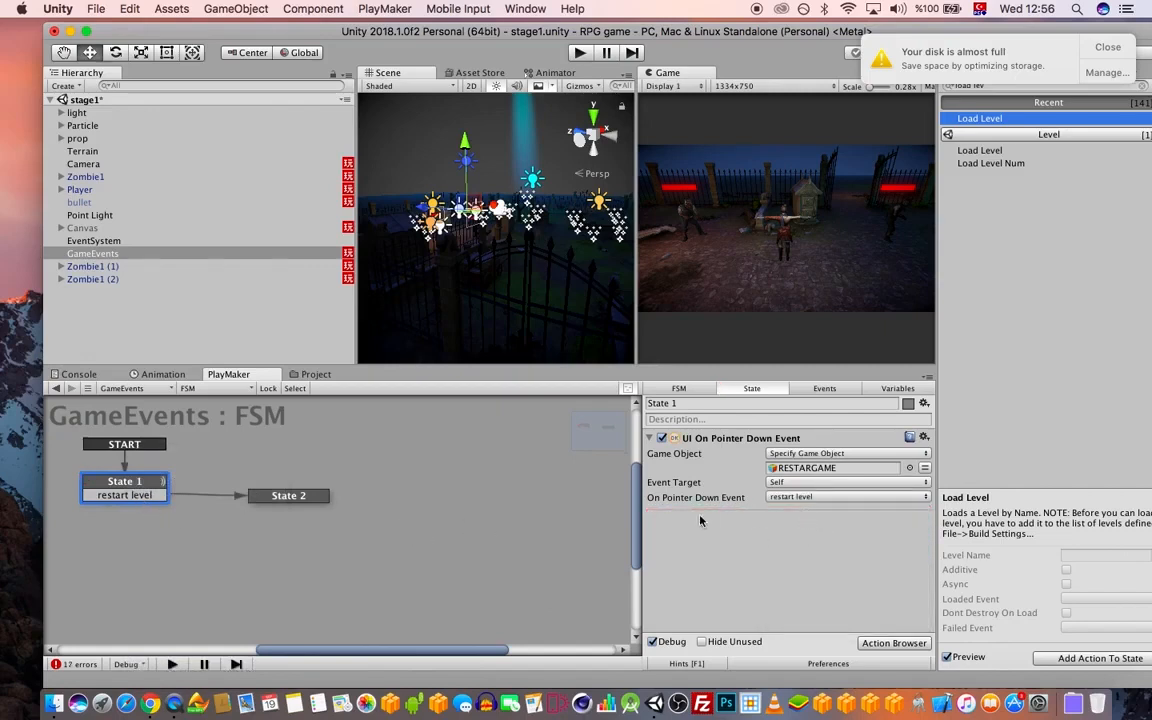
- Duplicate the pointer-down action, set the copy to send main menu, and add a new state
click(721, 440)
key(super+c)
key(super+v)
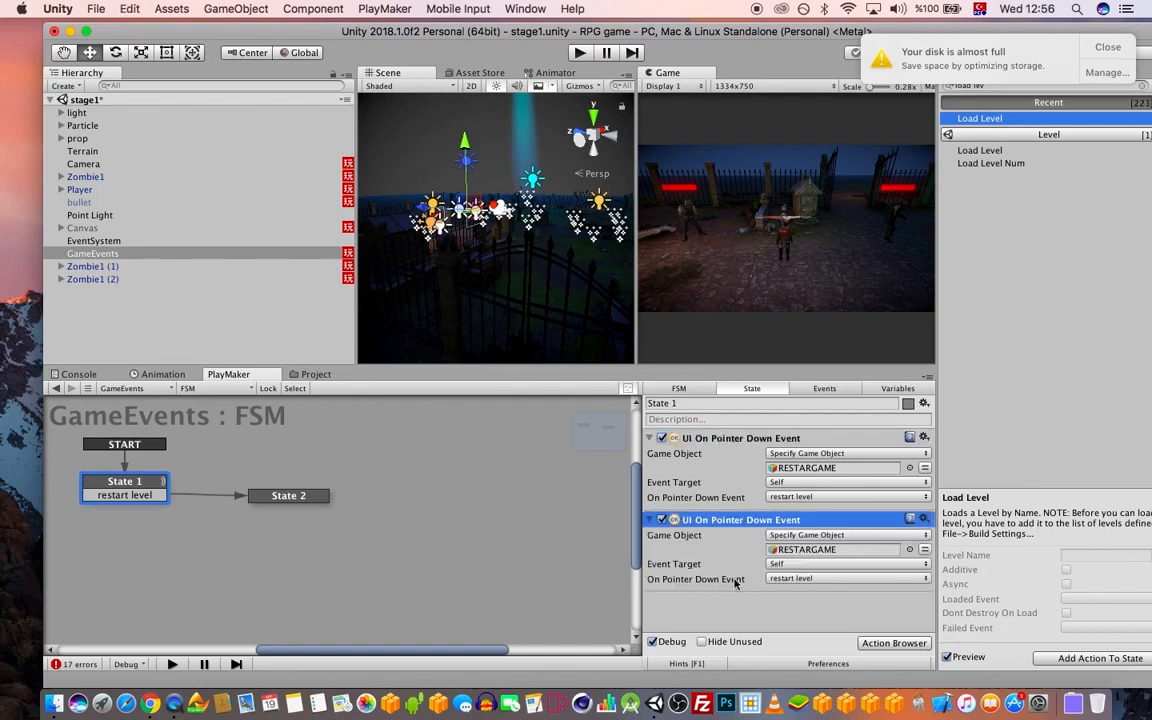
click(805, 579)
click(829, 621)
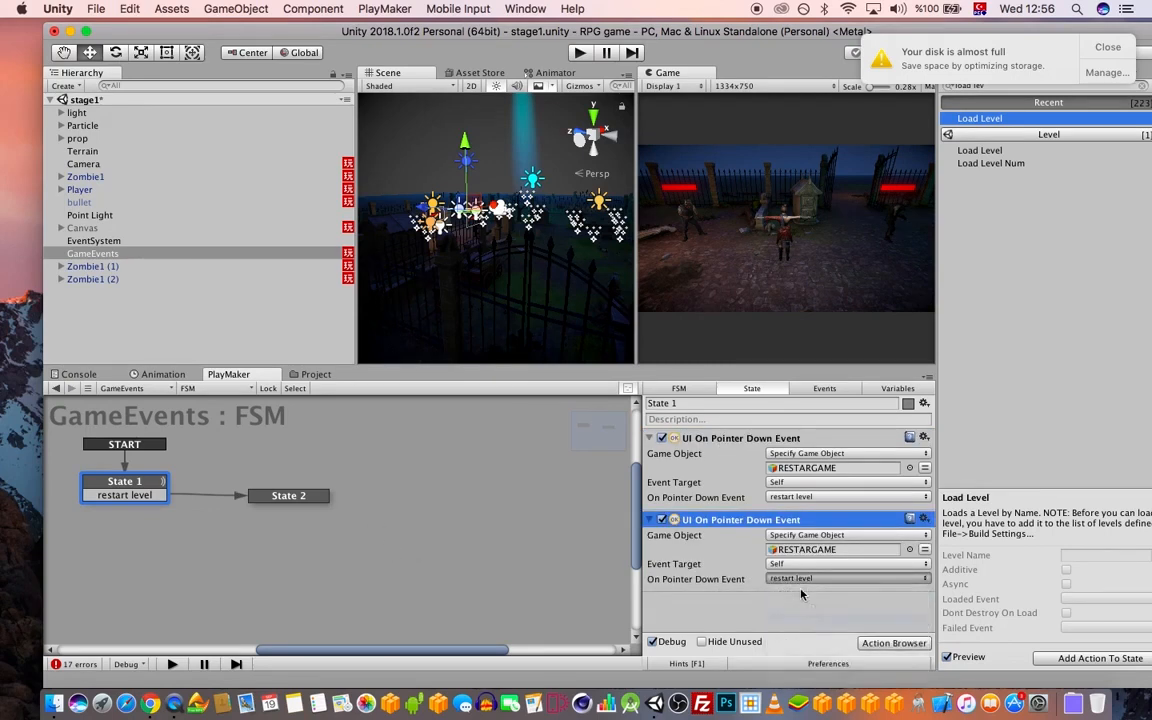
right_click(285, 528)
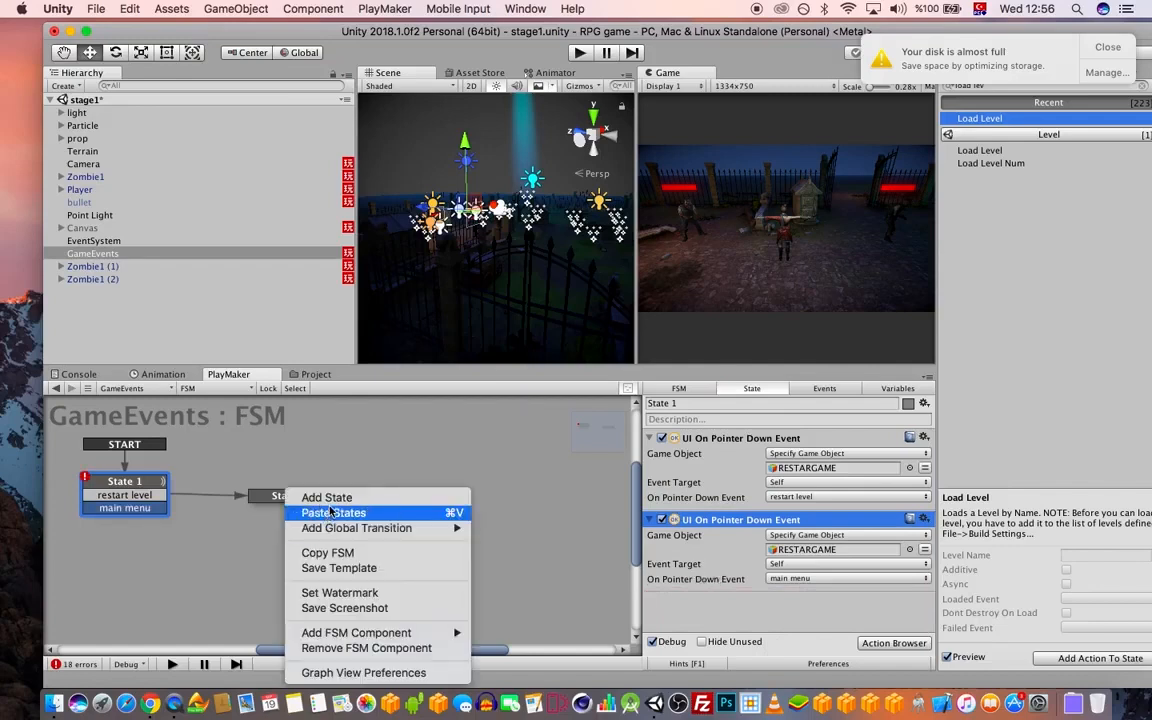
click(329, 496)
- Delete the stray state and create State 3 from the main menu transition
click(279, 503)
click(333, 541)
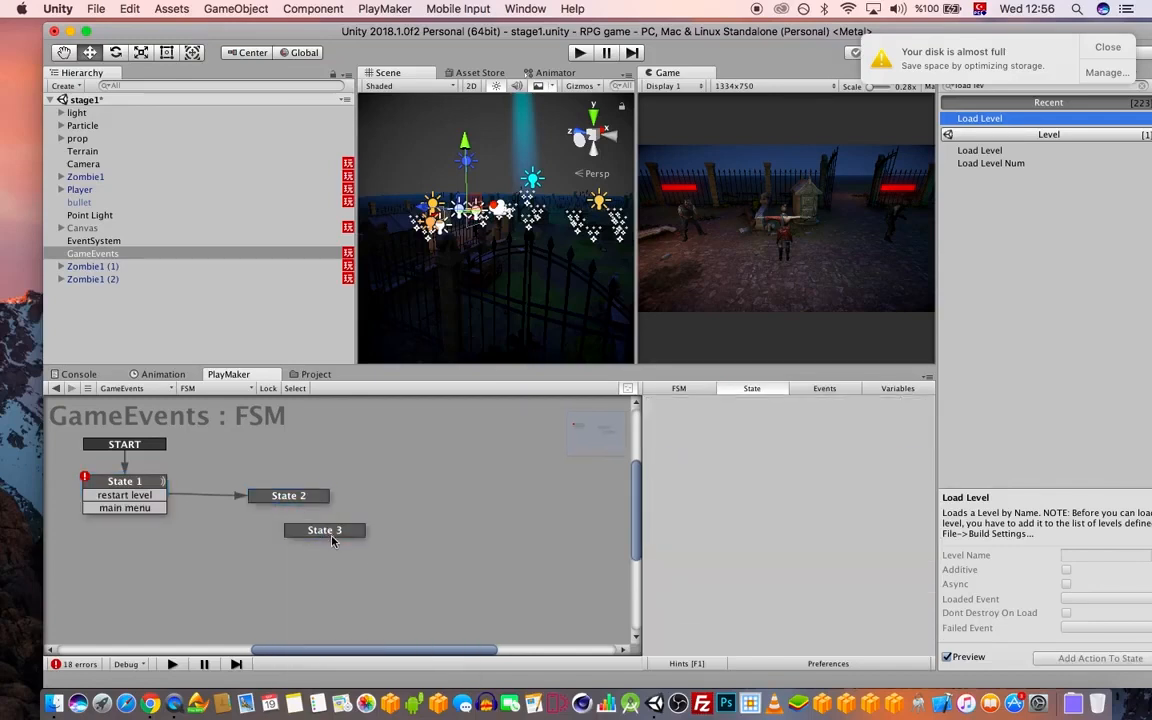
click(357, 532)
key(Delete)
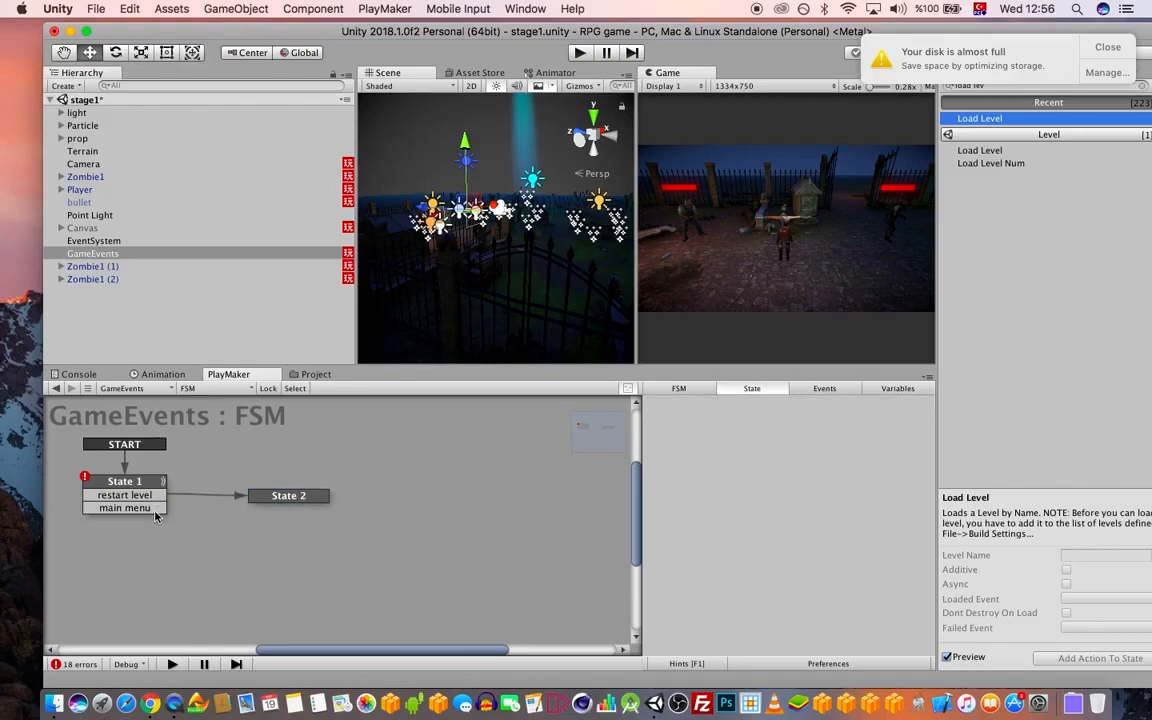
drag(153, 507, 247, 545)
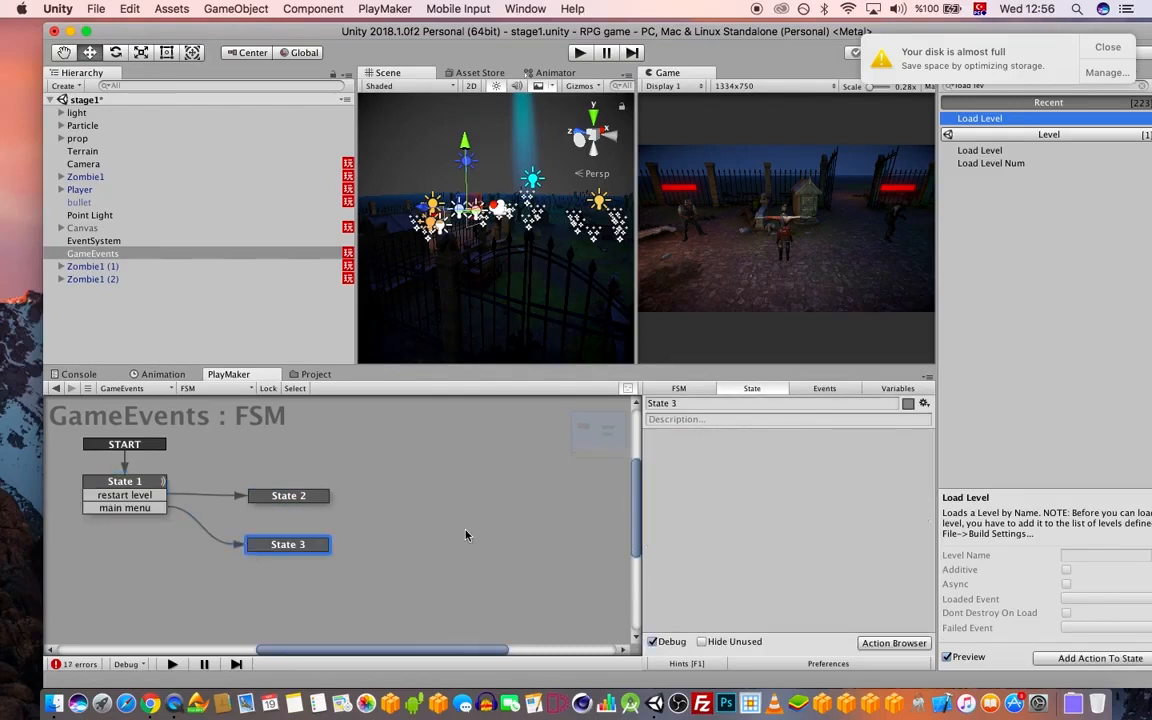
- Add a Load Level action to State 3 with Level Name title, then save the scene
click(1104, 50)
drag(1008, 121, 794, 465)
click(833, 455)
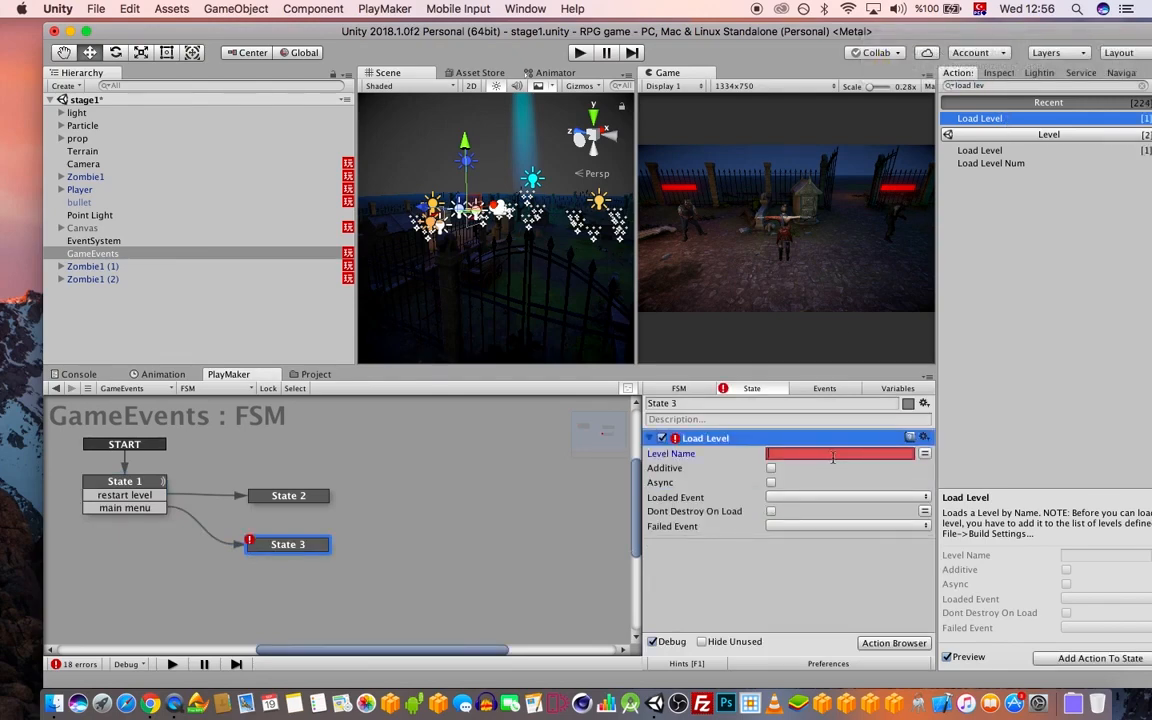
click(96, 8)
click(135, 158)
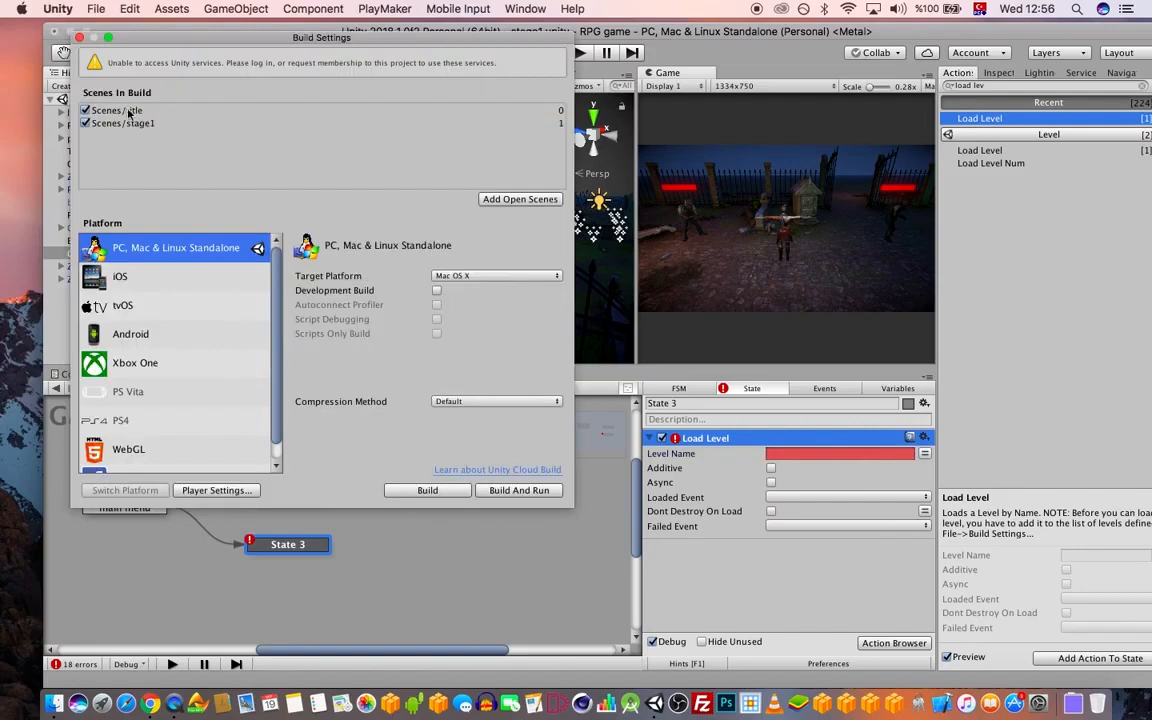
click(80, 37)
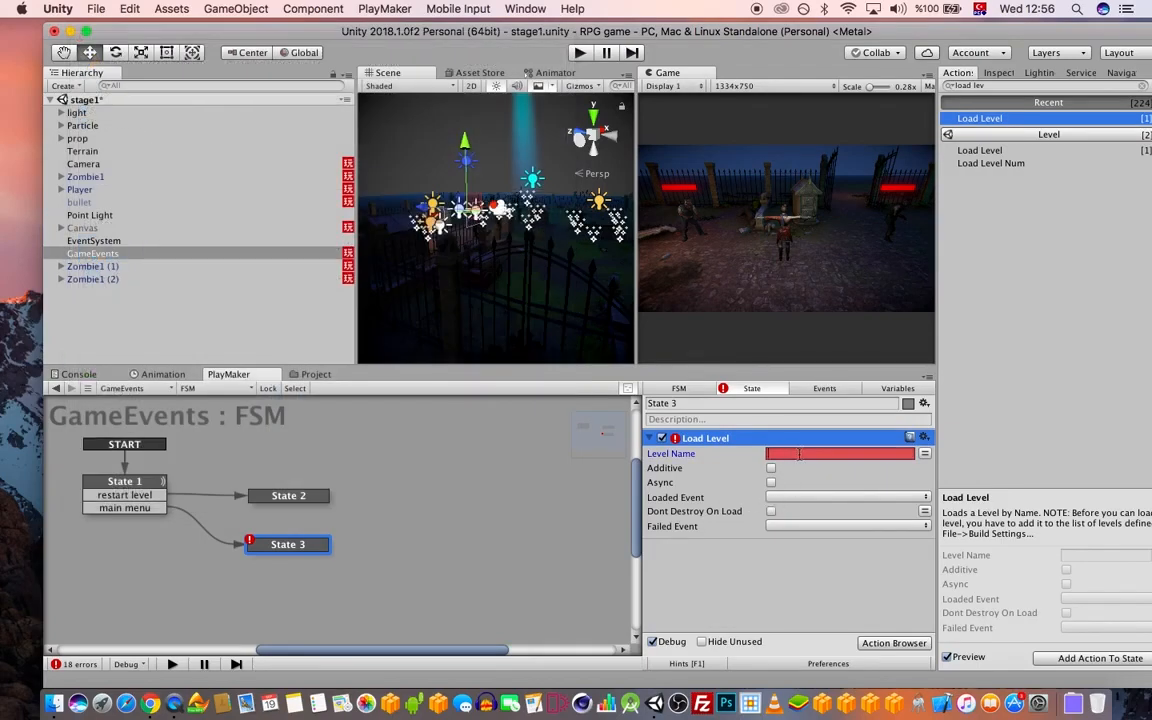
text(title)
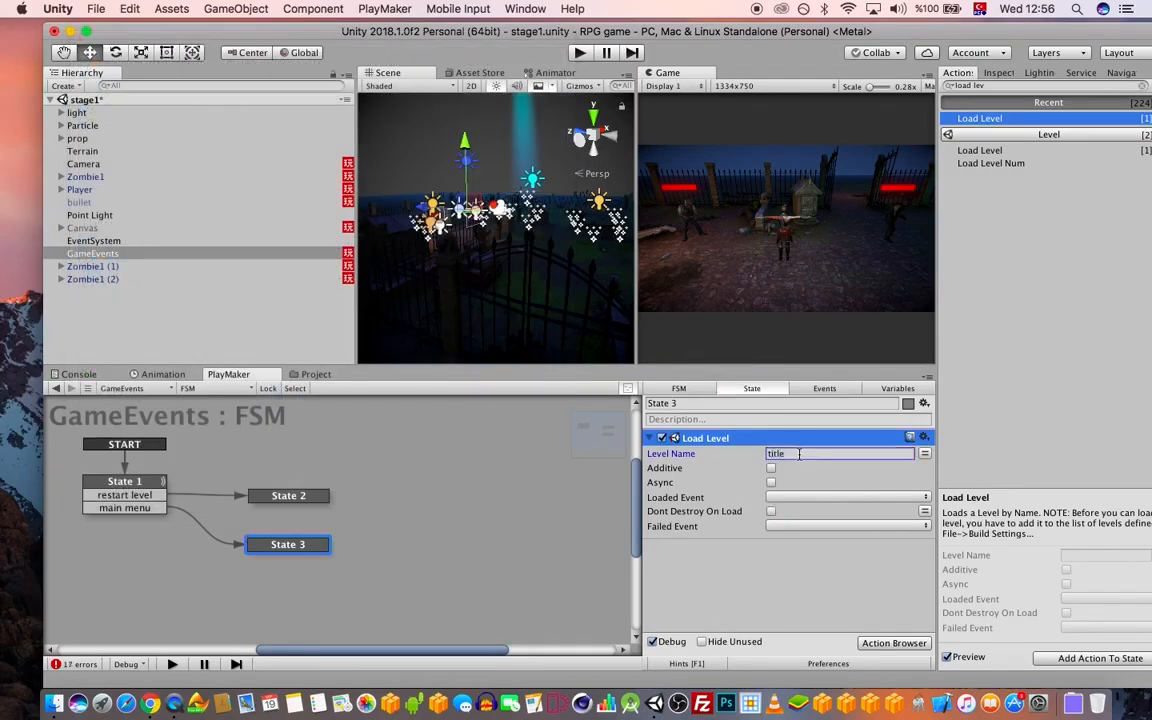
key(super+s)
- Set MAINMENU as the main menu action's Game Object and enter Play mode
click(158, 509)
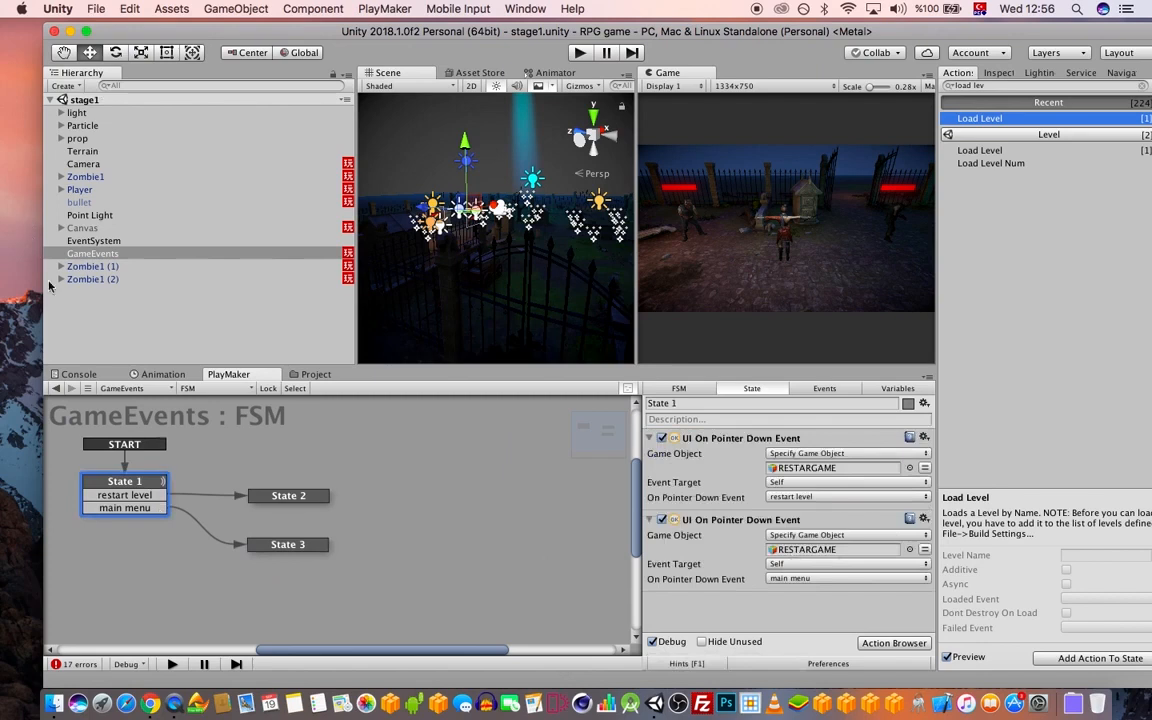
click(61, 229)
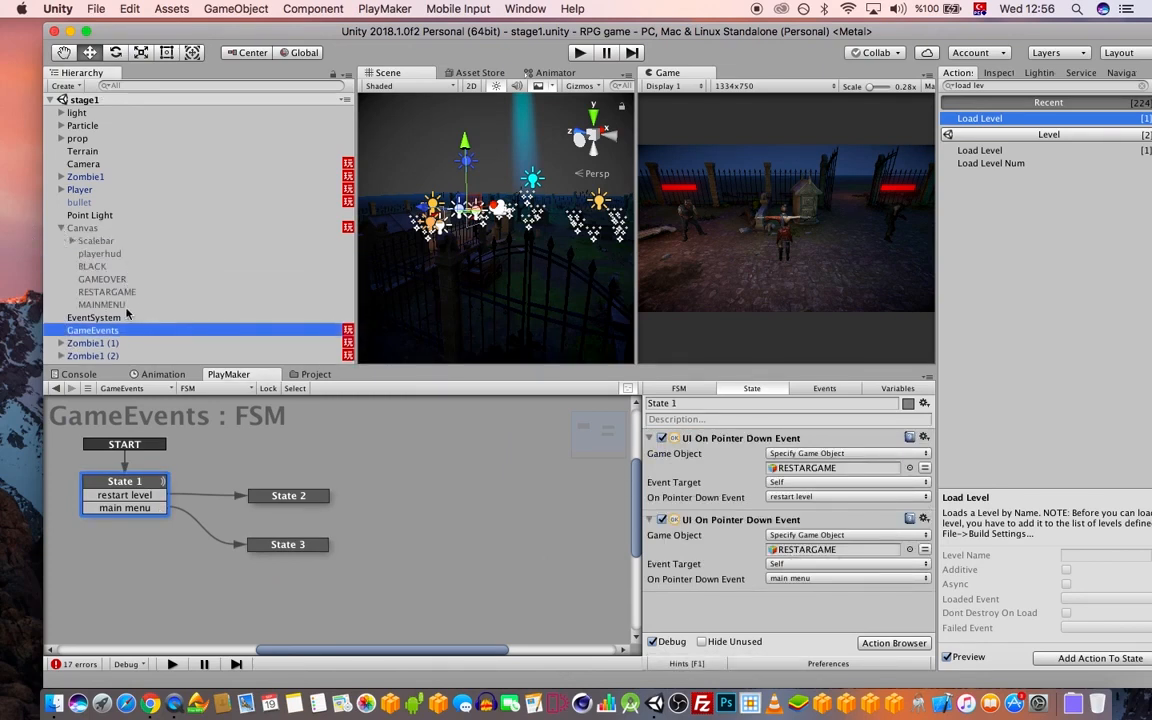
drag(104, 304, 802, 551)
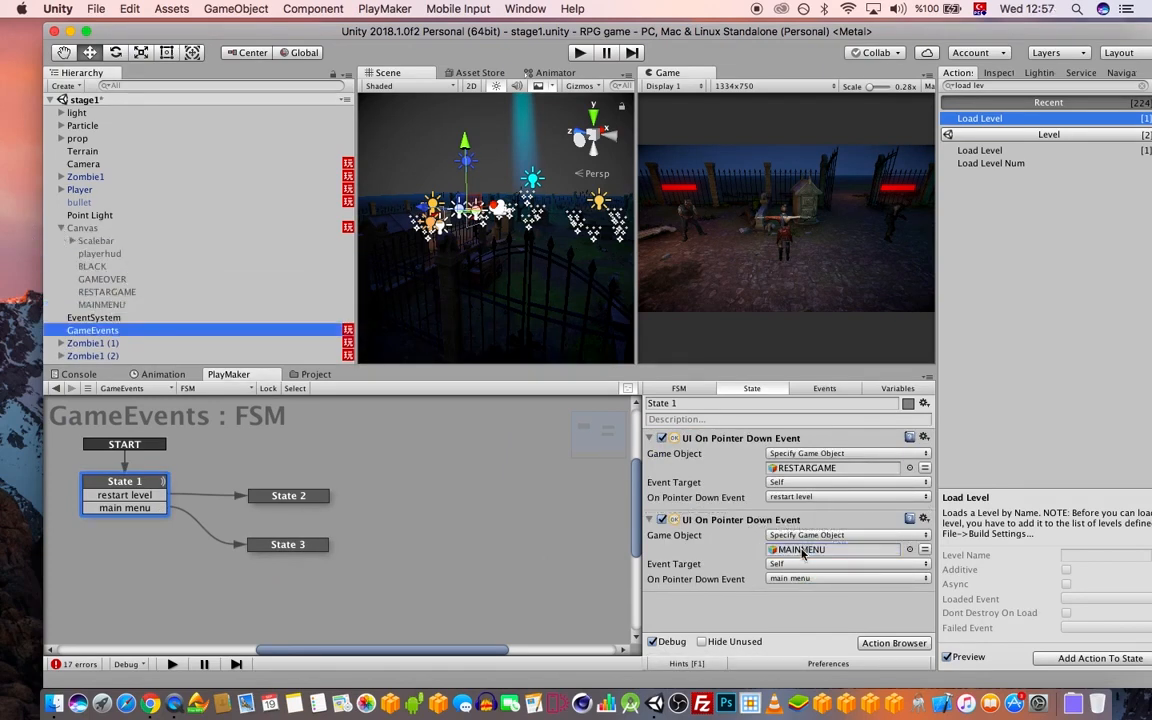
click(584, 58)
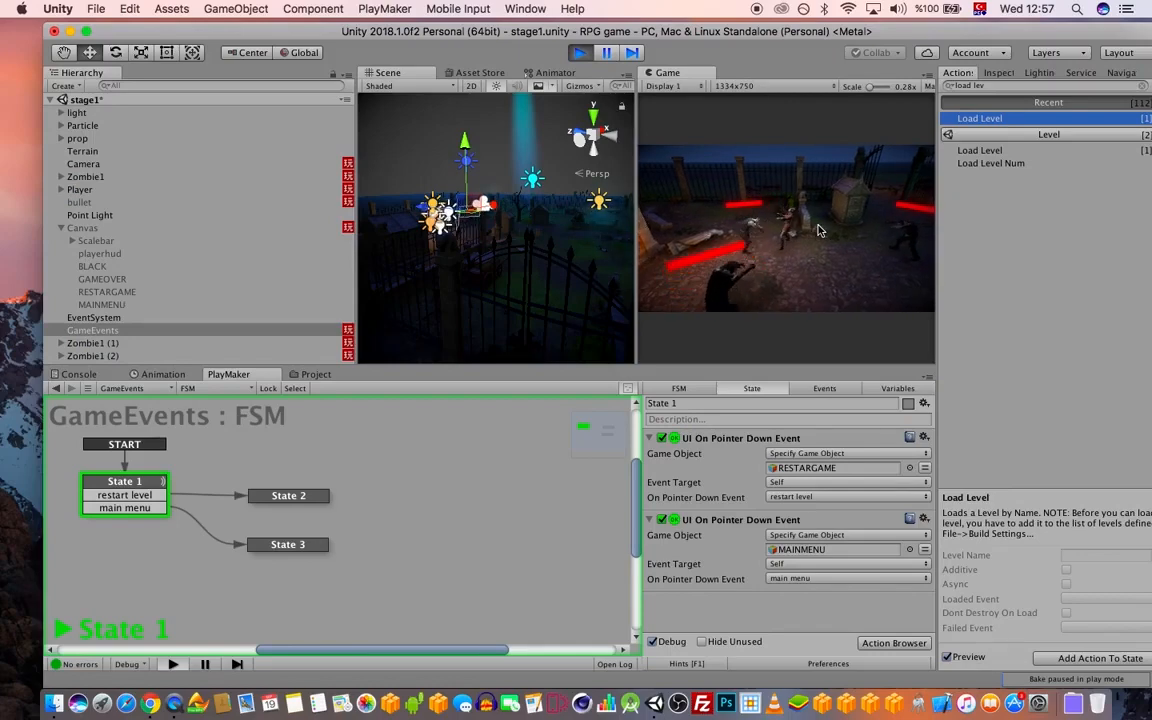
- Stop Play mode and tick the active checkbox for both Canvas and bullet
click(579, 52)
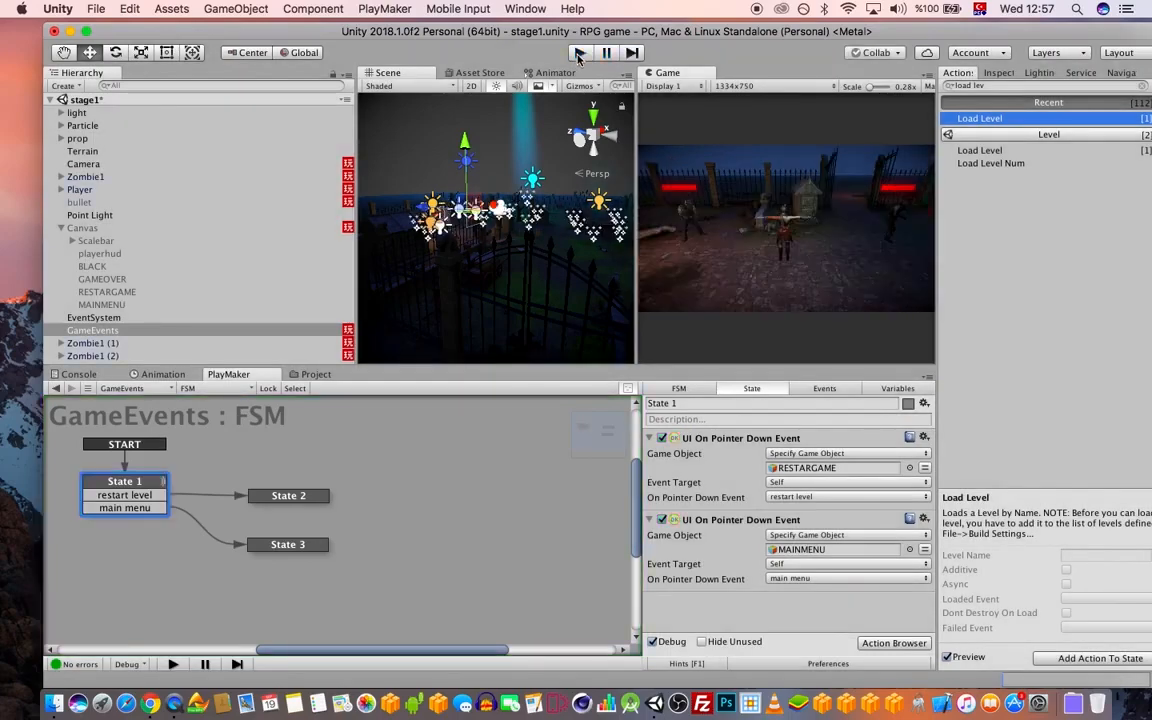
click(61, 228)
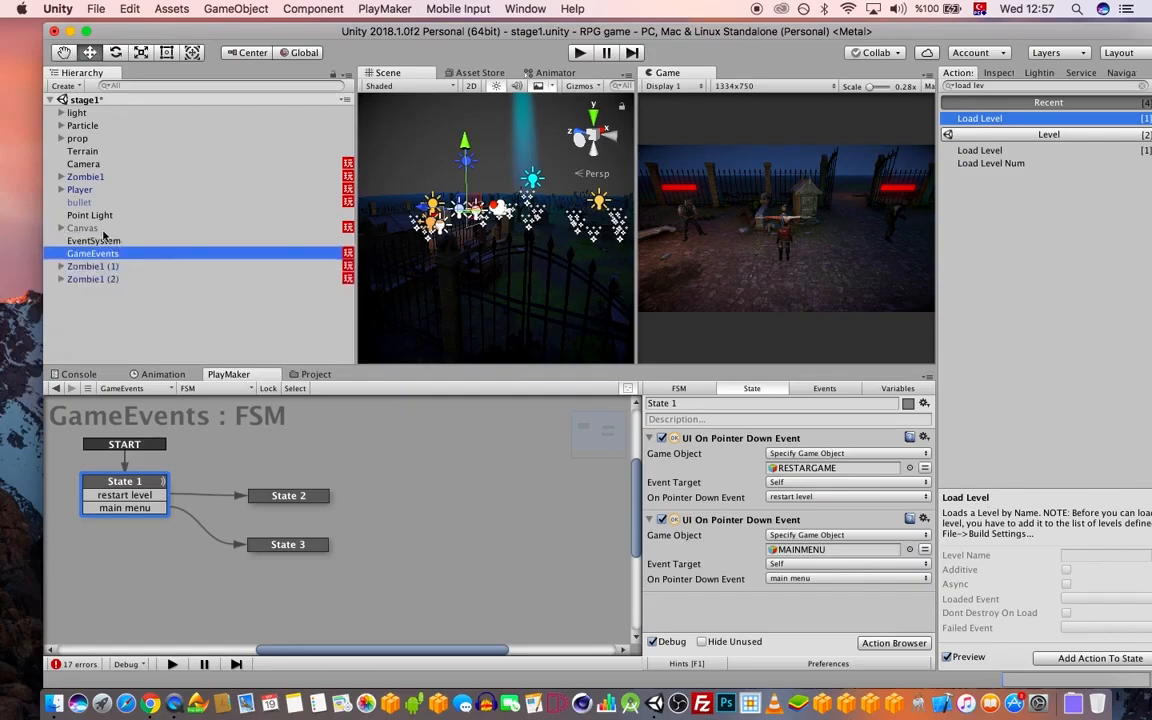
click(102, 229)
click(998, 73)
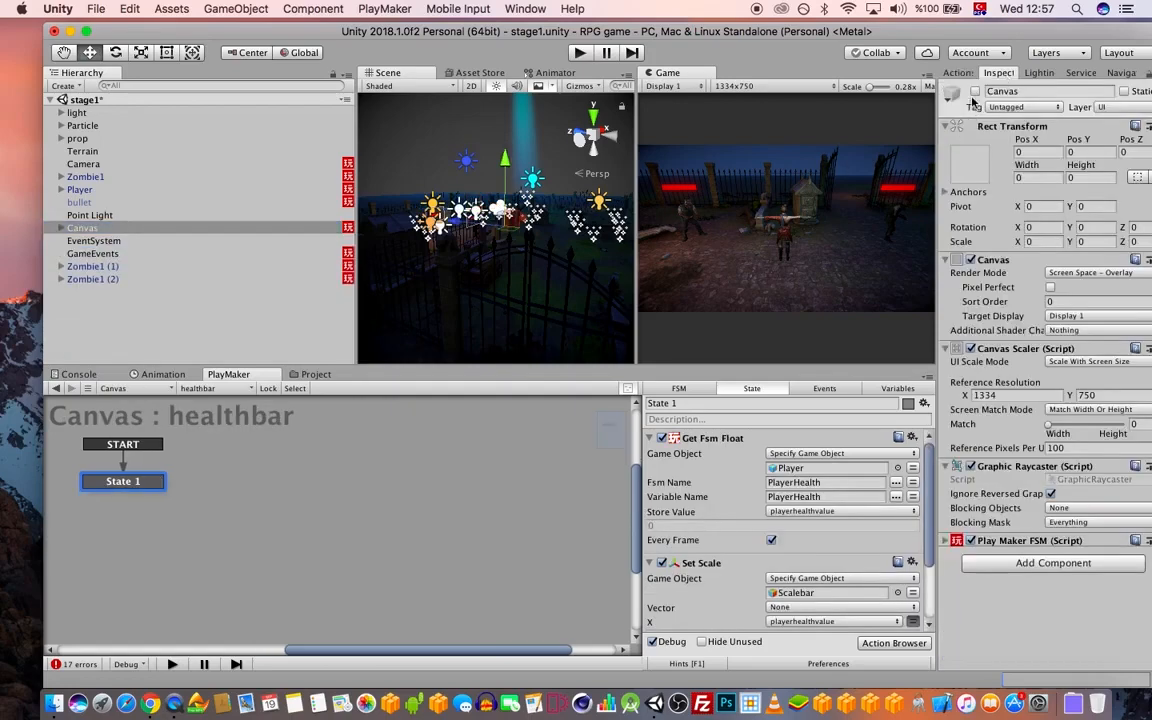
click(975, 91)
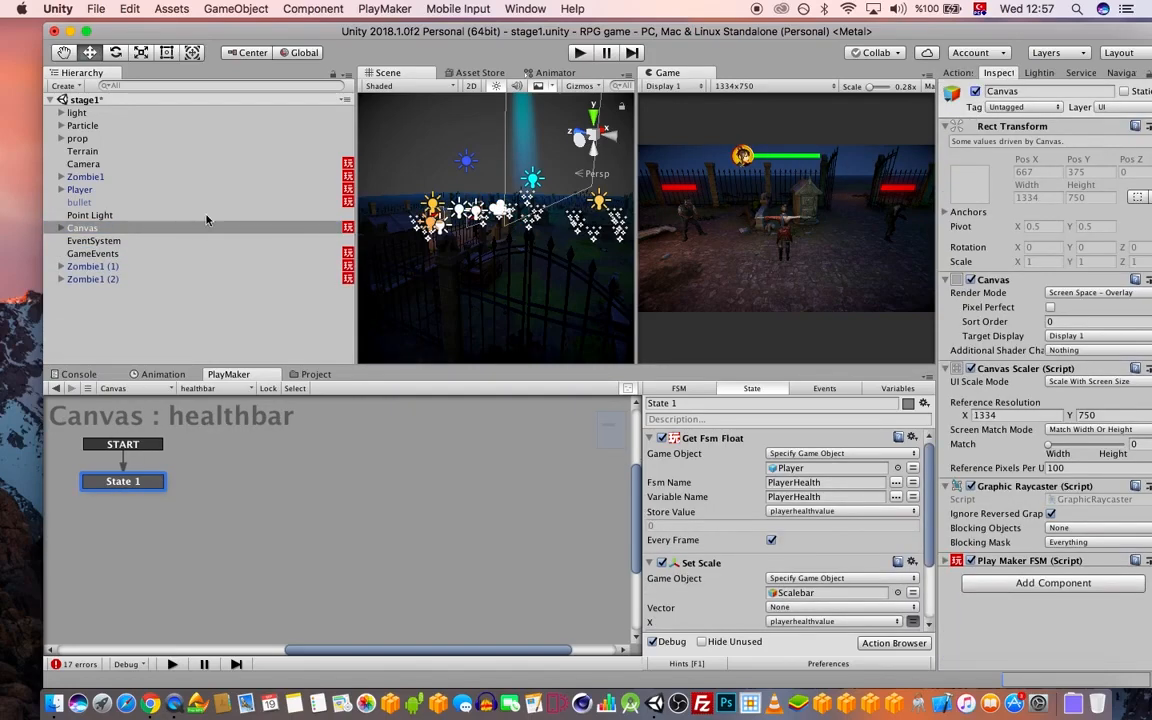
click(106, 201)
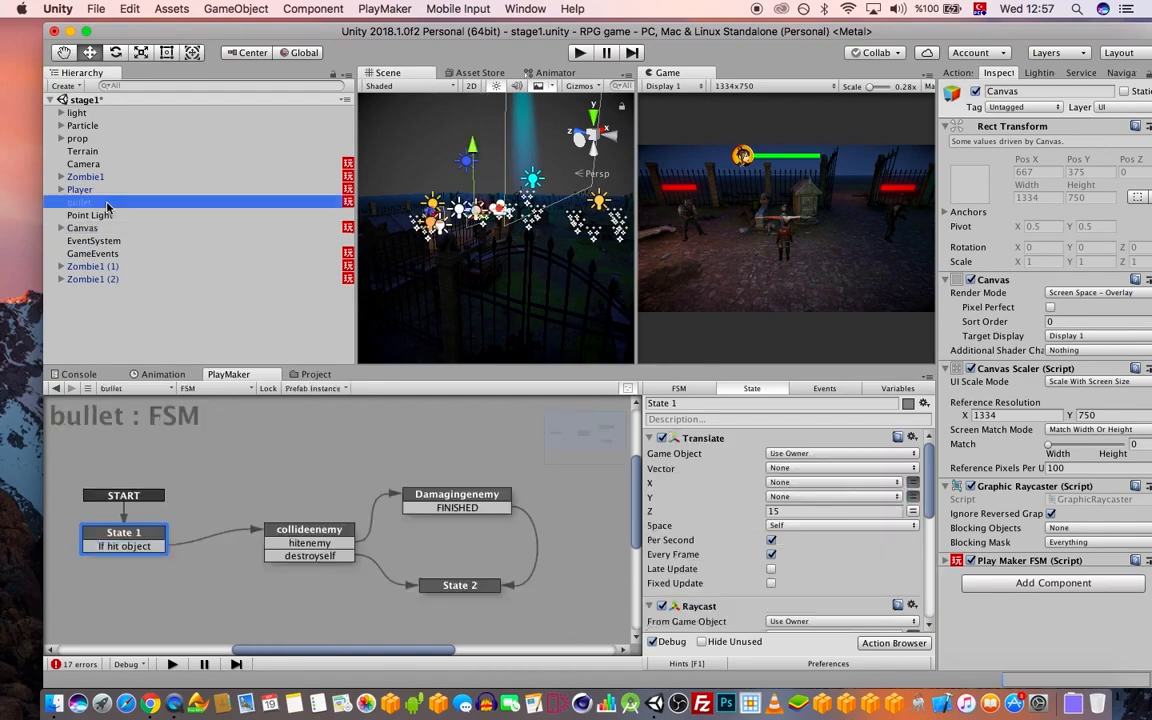
click(975, 91)
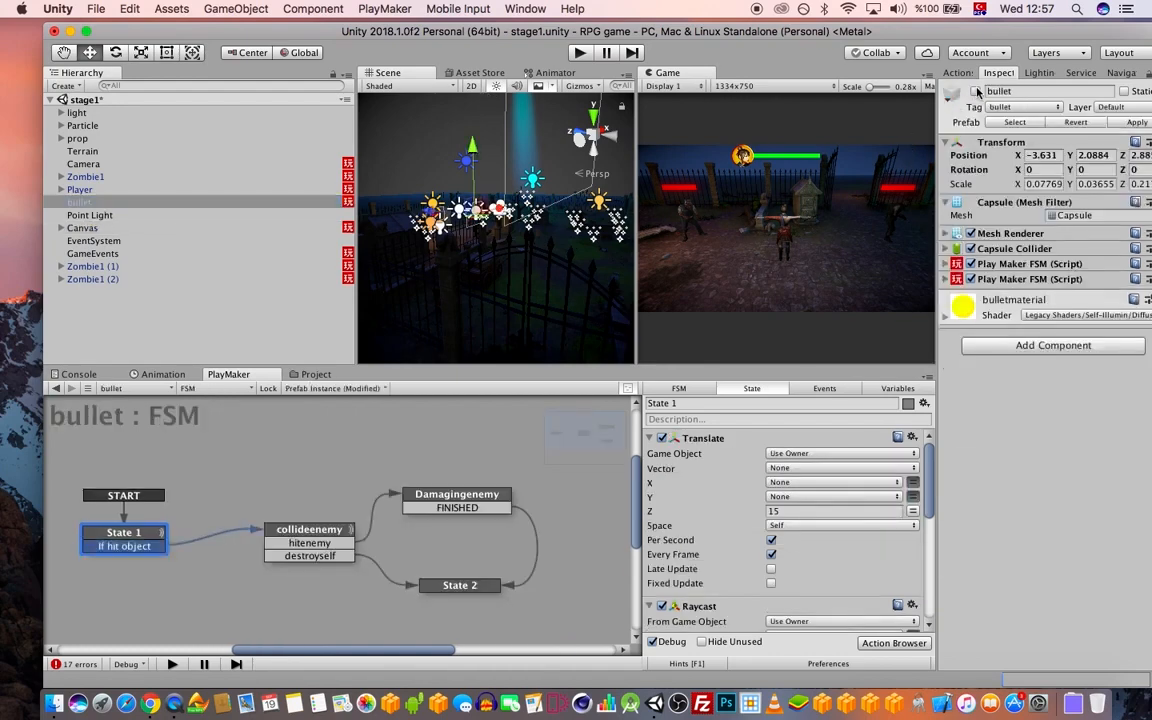
click(118, 320)
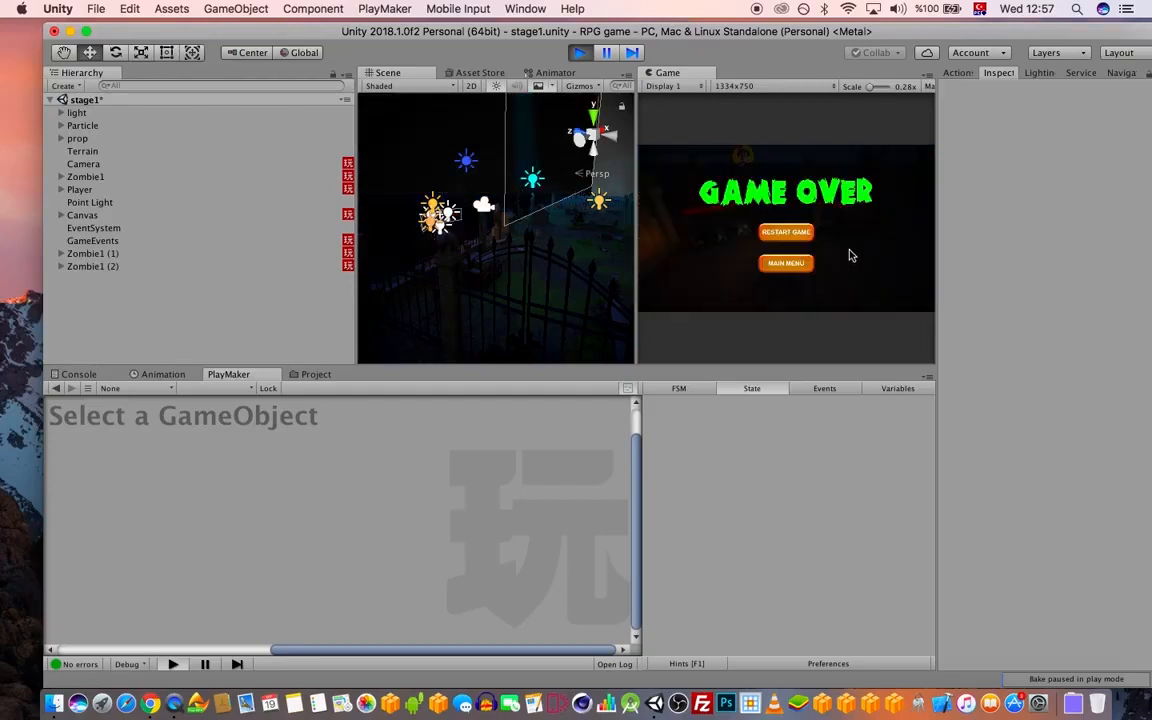
- Return to the main menu, start the game from the title screen, and move the player around
click(797, 266)
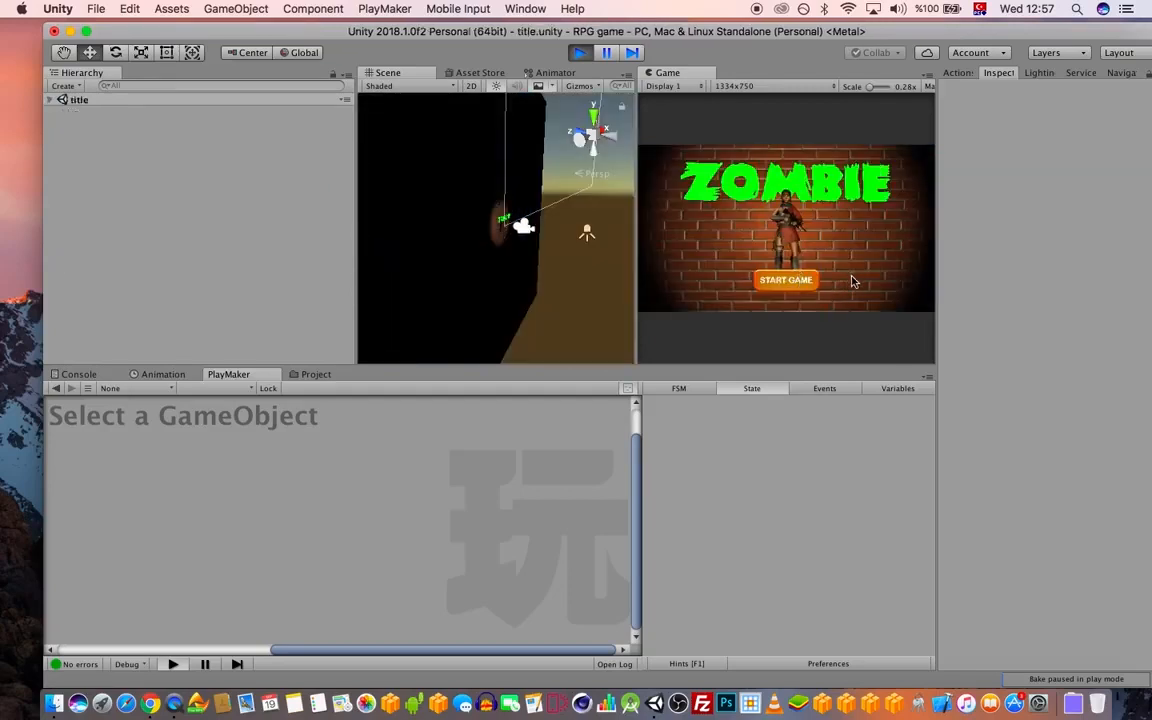
click(786, 279)
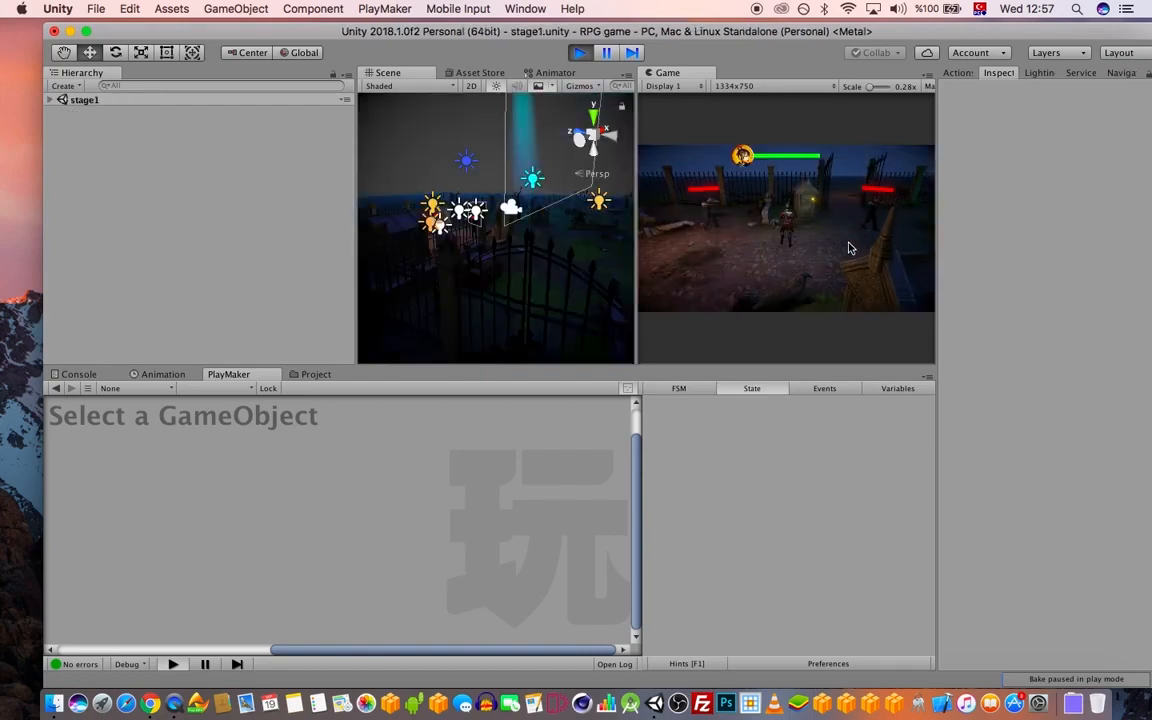
key(d)
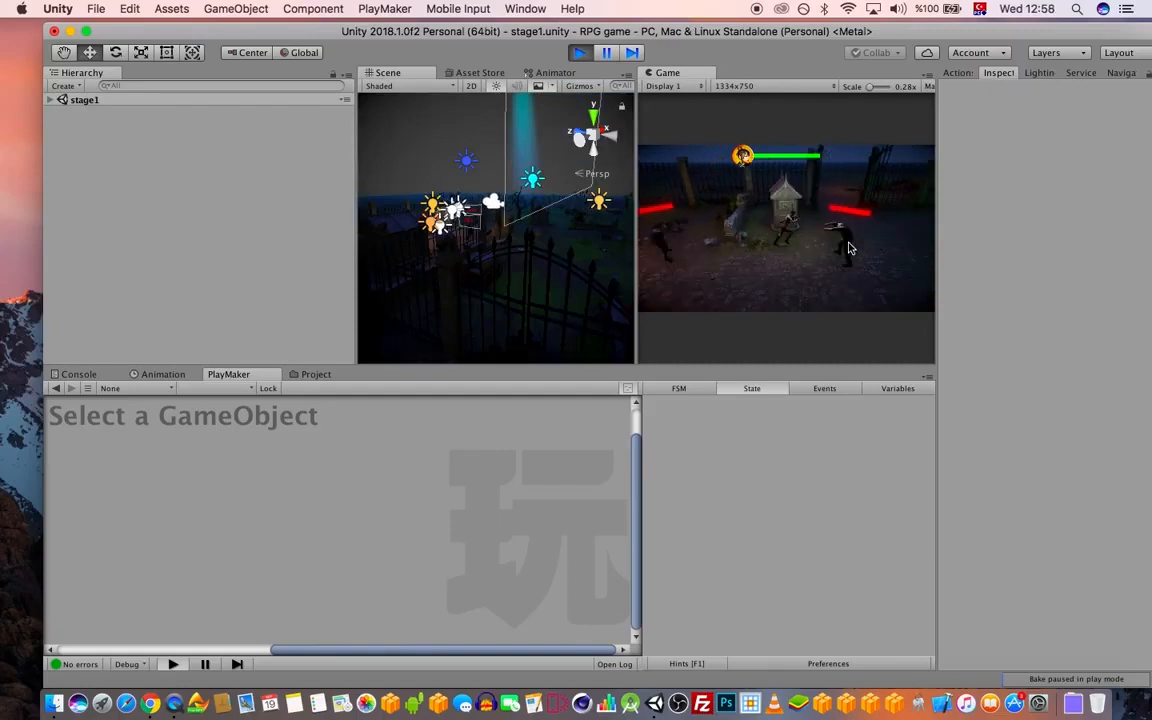
key(d)
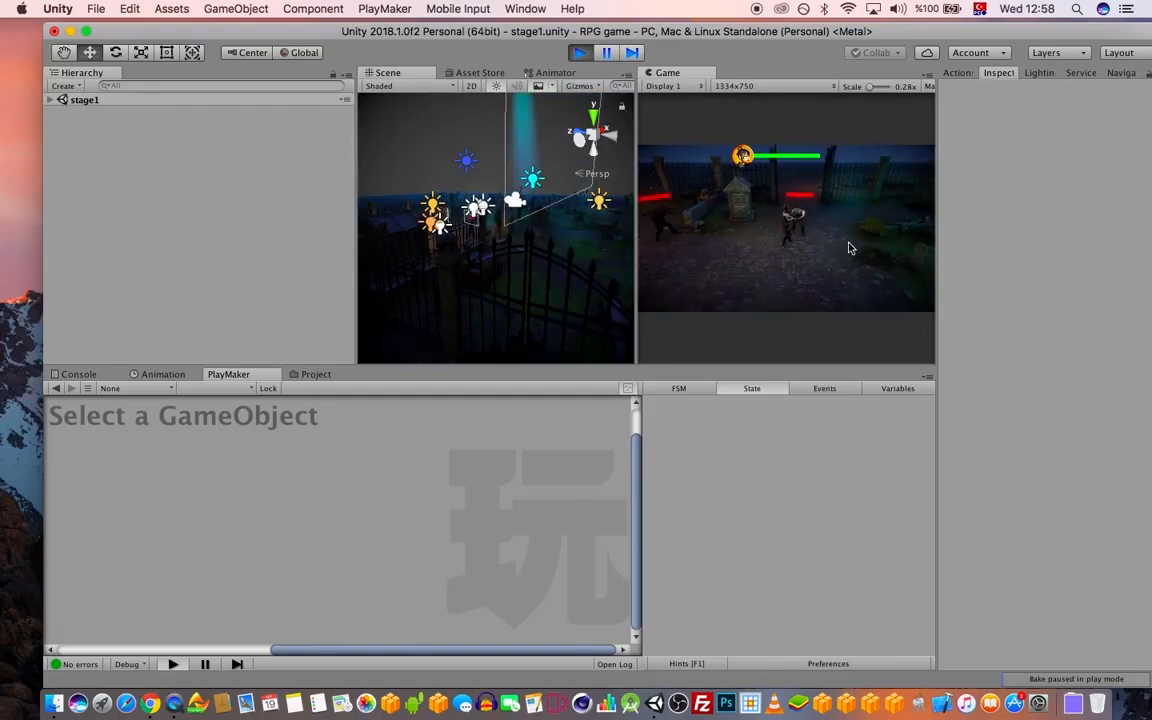
key(a)
key(a)
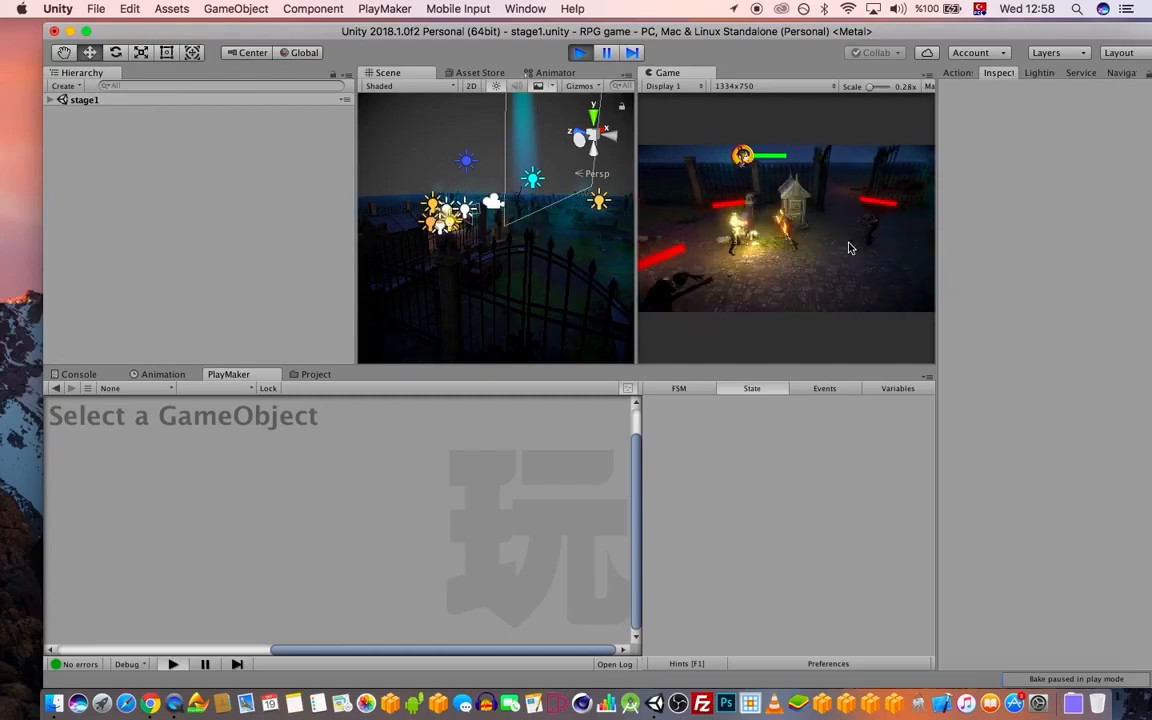
key(d)
- Keep moving and attacking the zombies until Game Over, then restart the game
key(s)
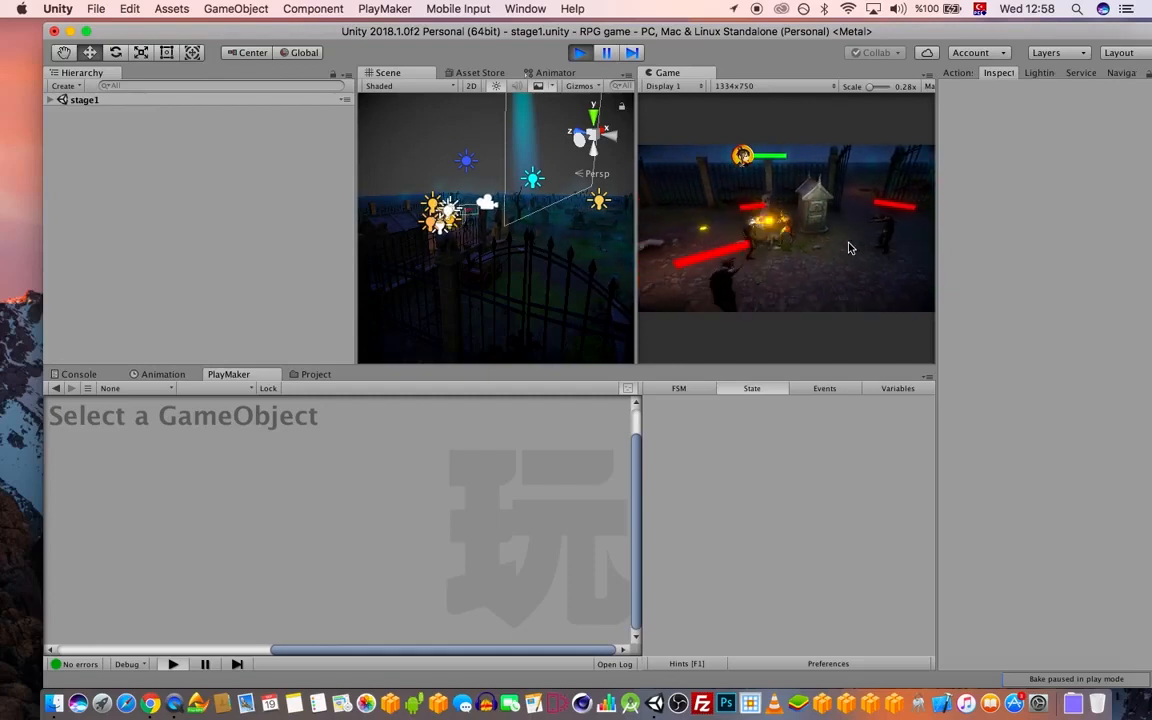
key(d)
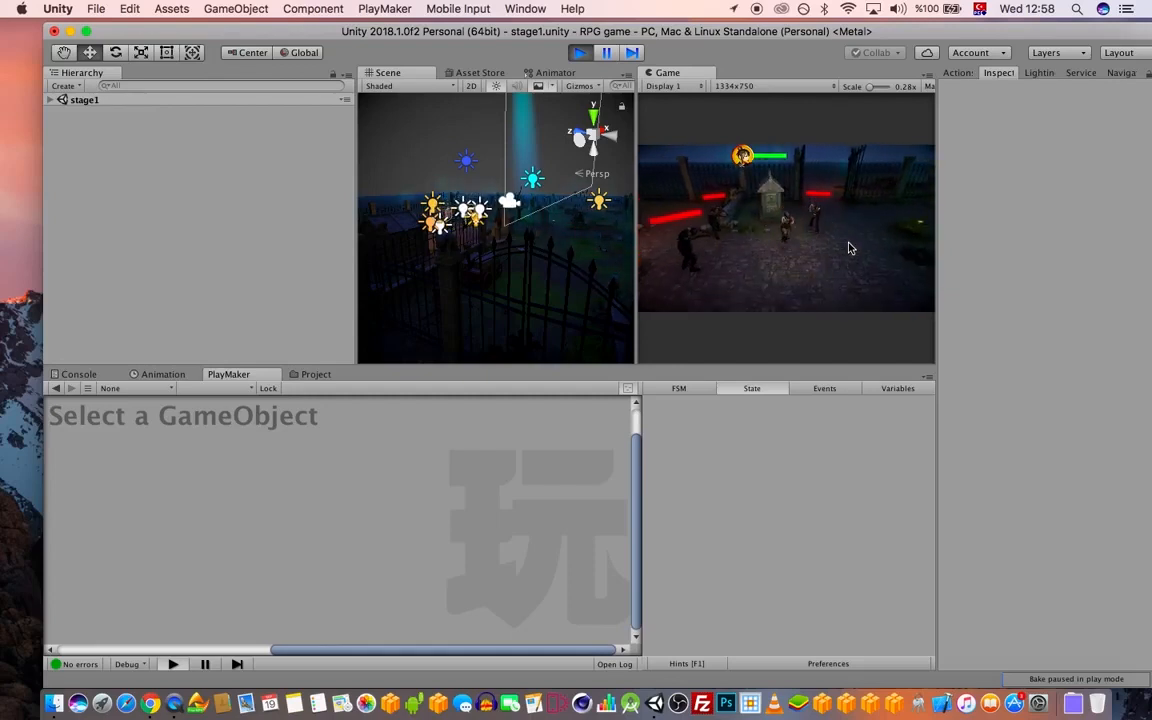
key(d)
key(w)
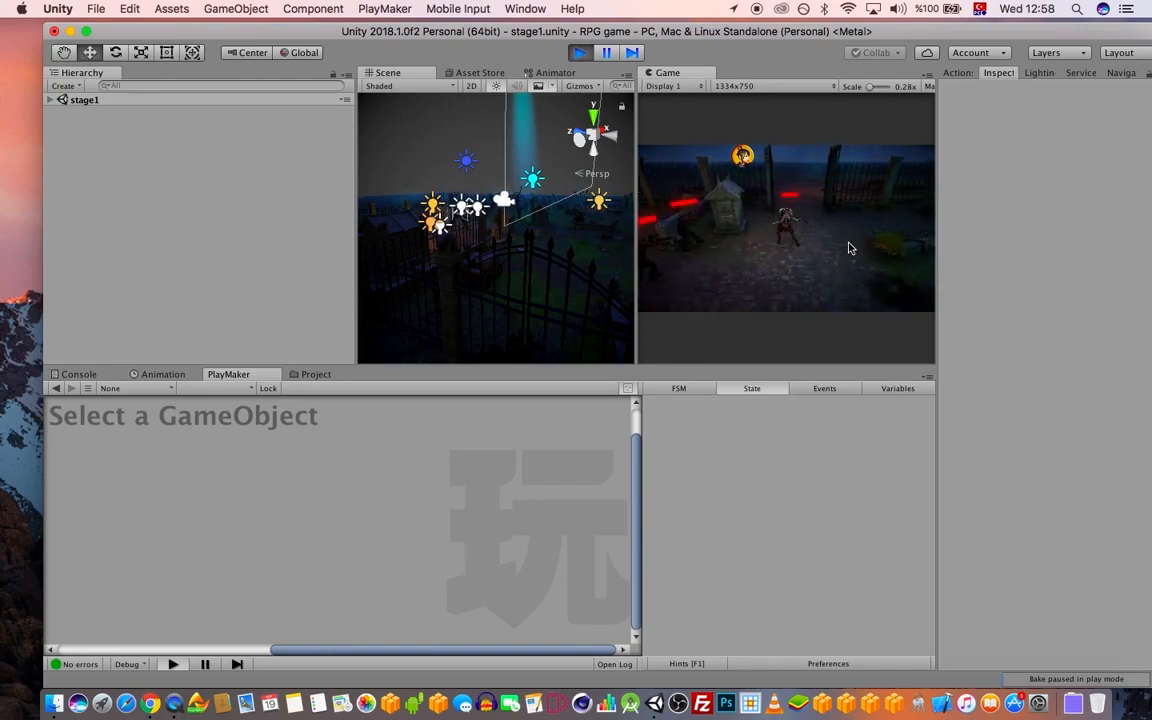
key(space)
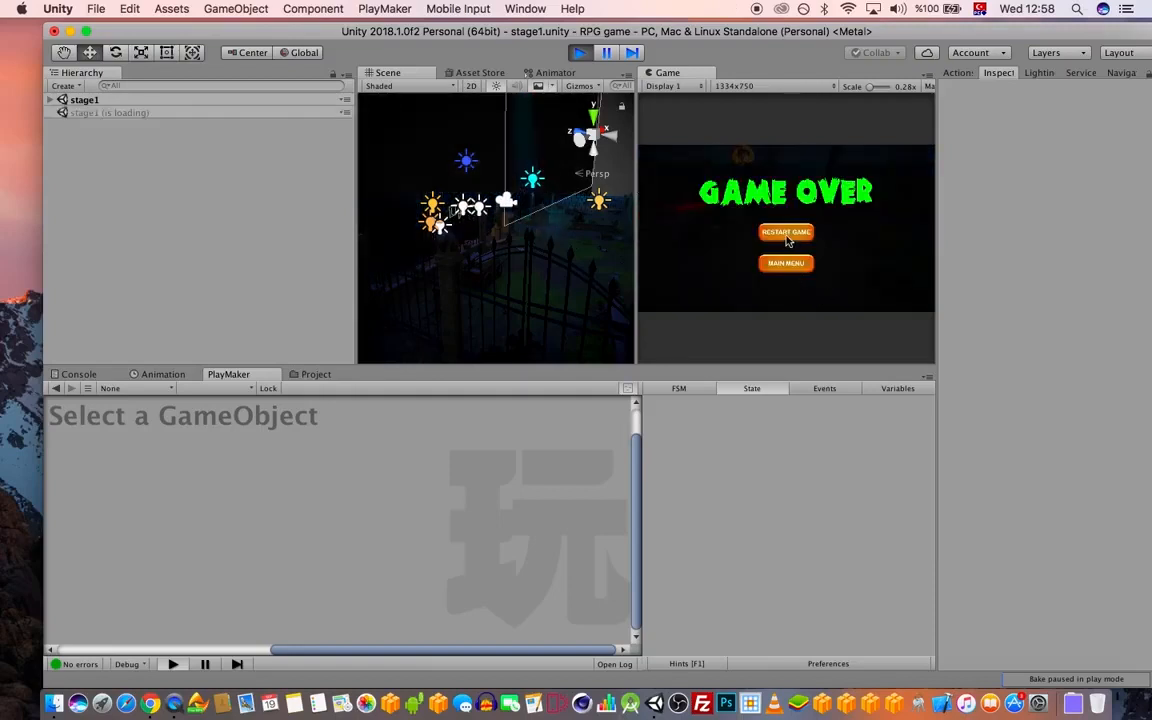
click(786, 238)
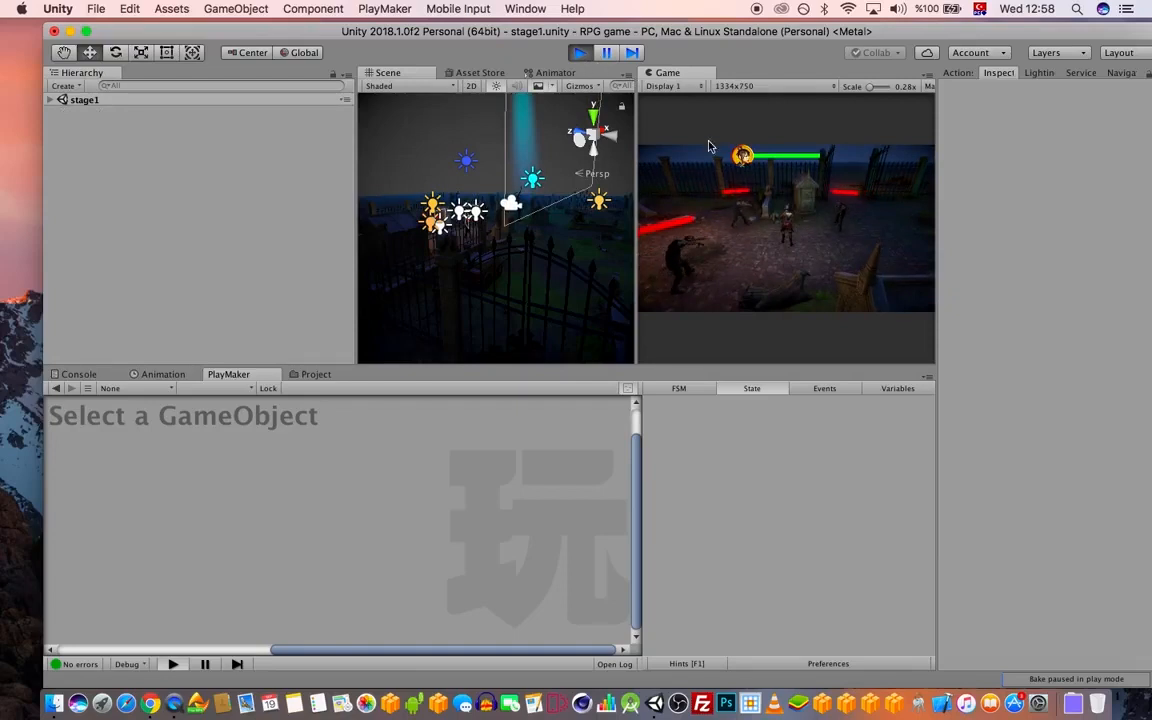
drag(720, 32, 715, 36)
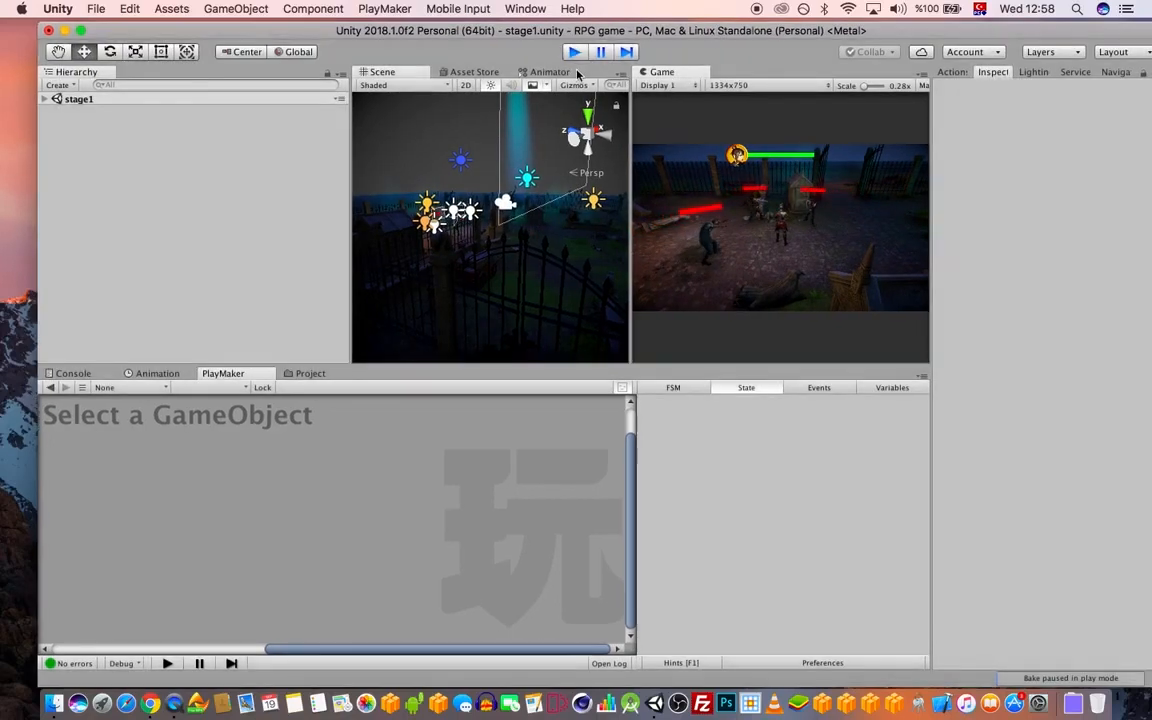
- Stop Play mode, widen and orbit the Scene view, and list the Player's state machines
click(574, 51)
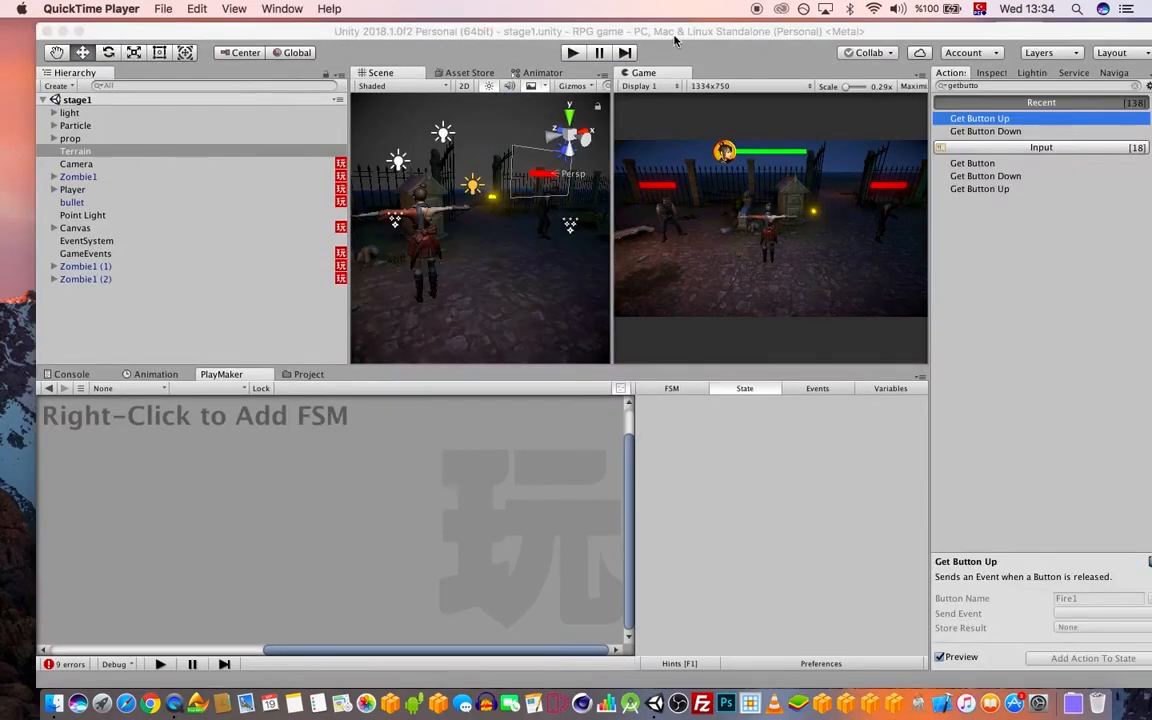
mouse_move(674, 40)
mouse_down()
mouse_move(630, 40)
mouse_move(657, 35)
mouse_up()
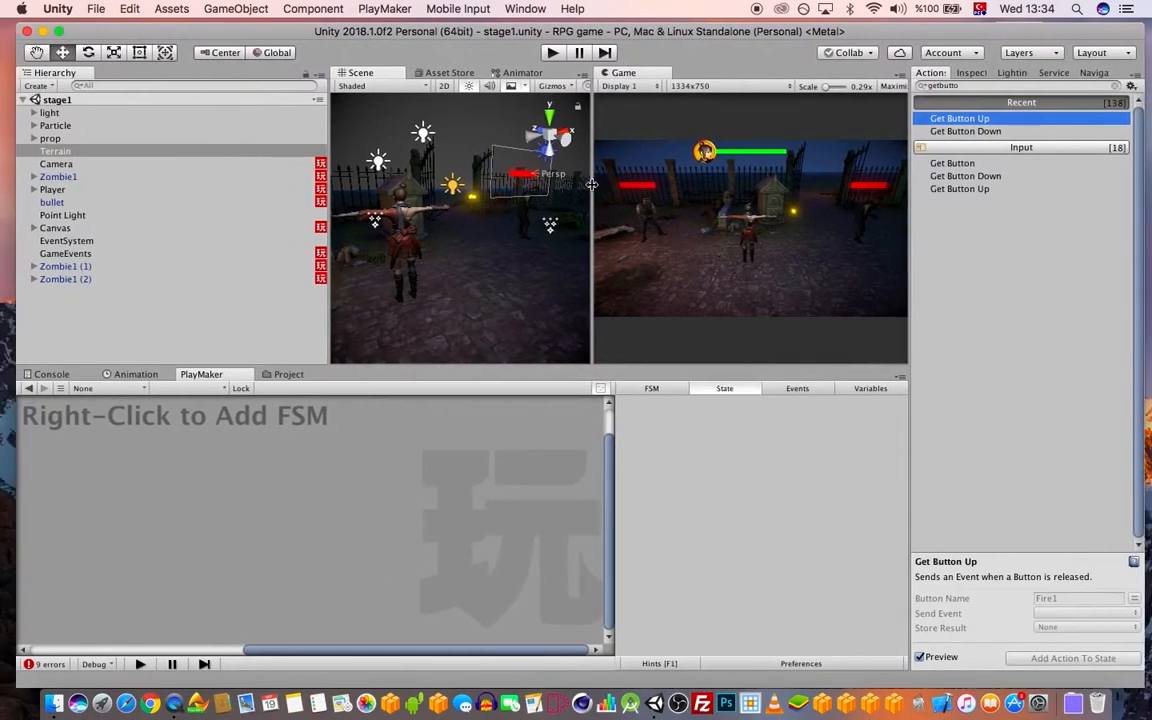
drag(593, 220, 626, 220)
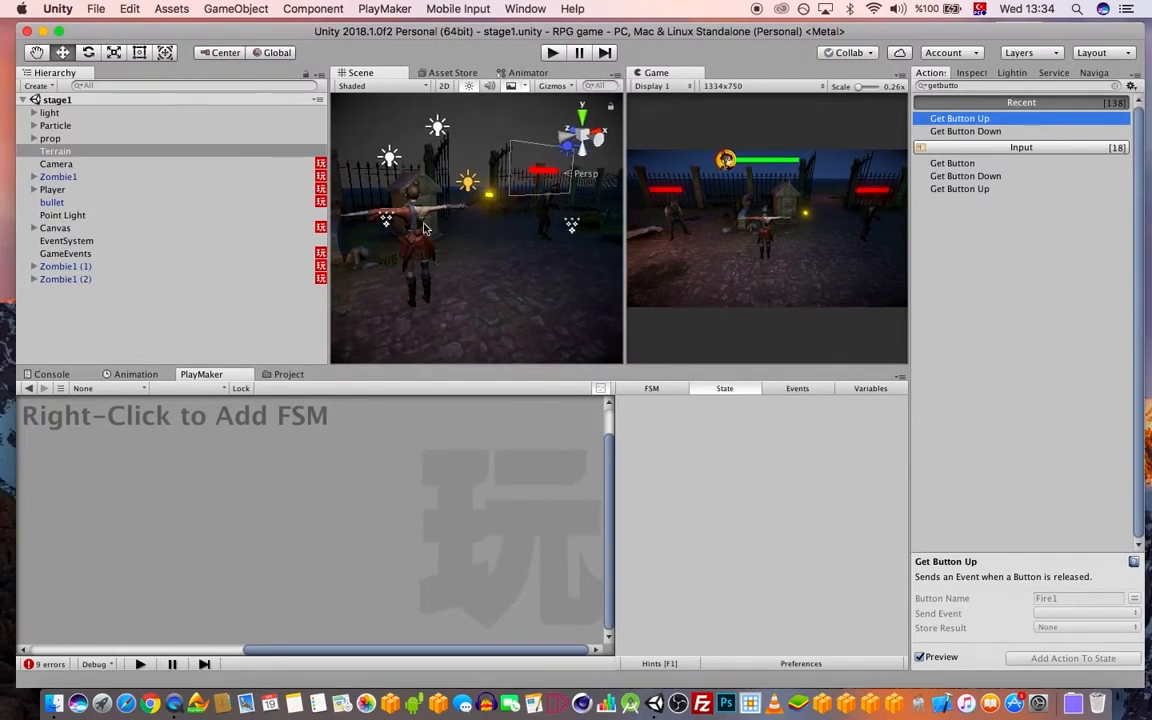
alt+drag(448, 244, 520, 268)
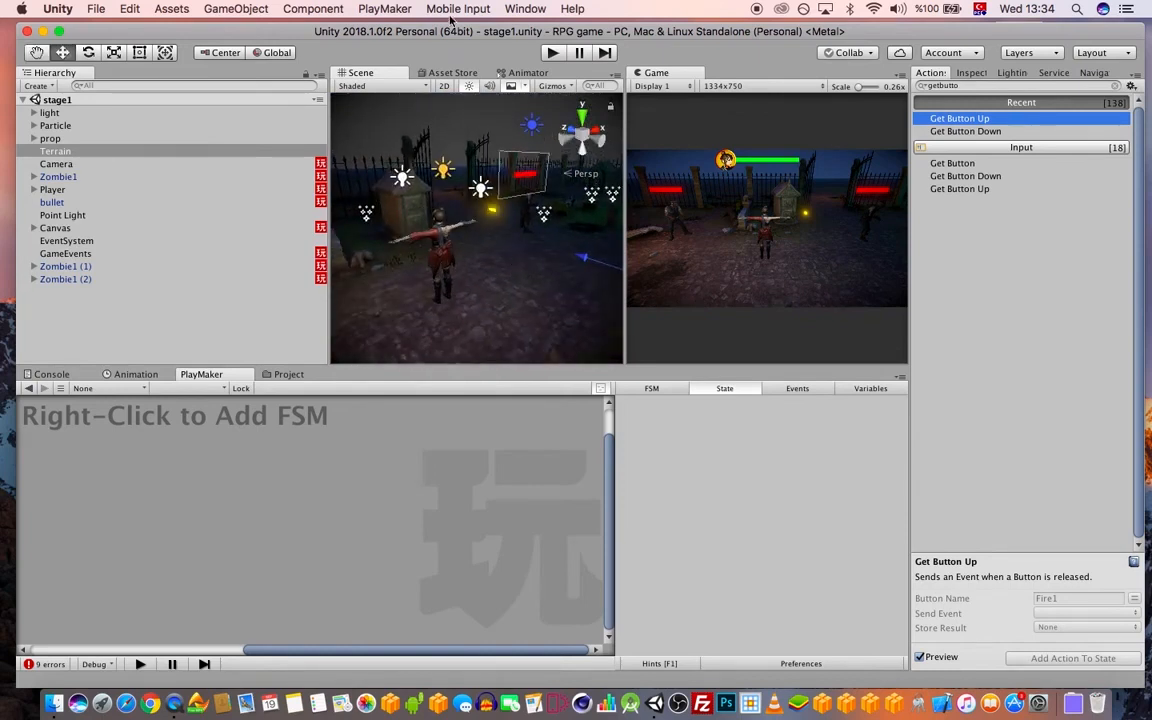
drag(462, 34, 456, 34)
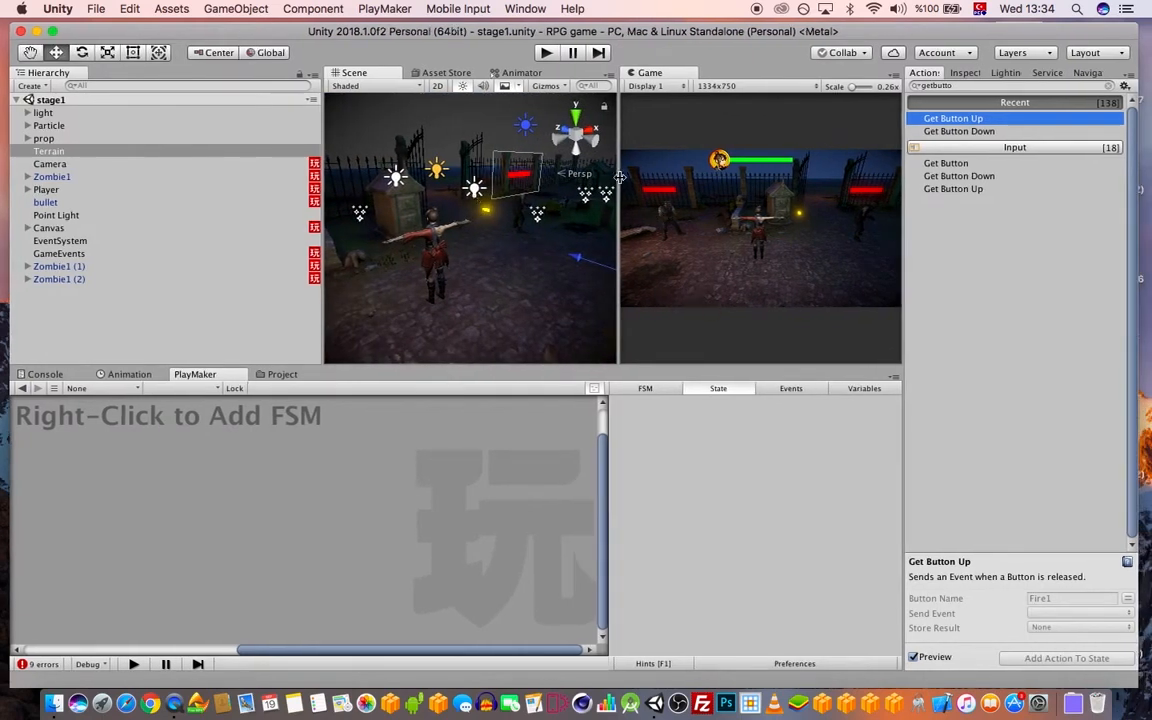
click(92, 8)
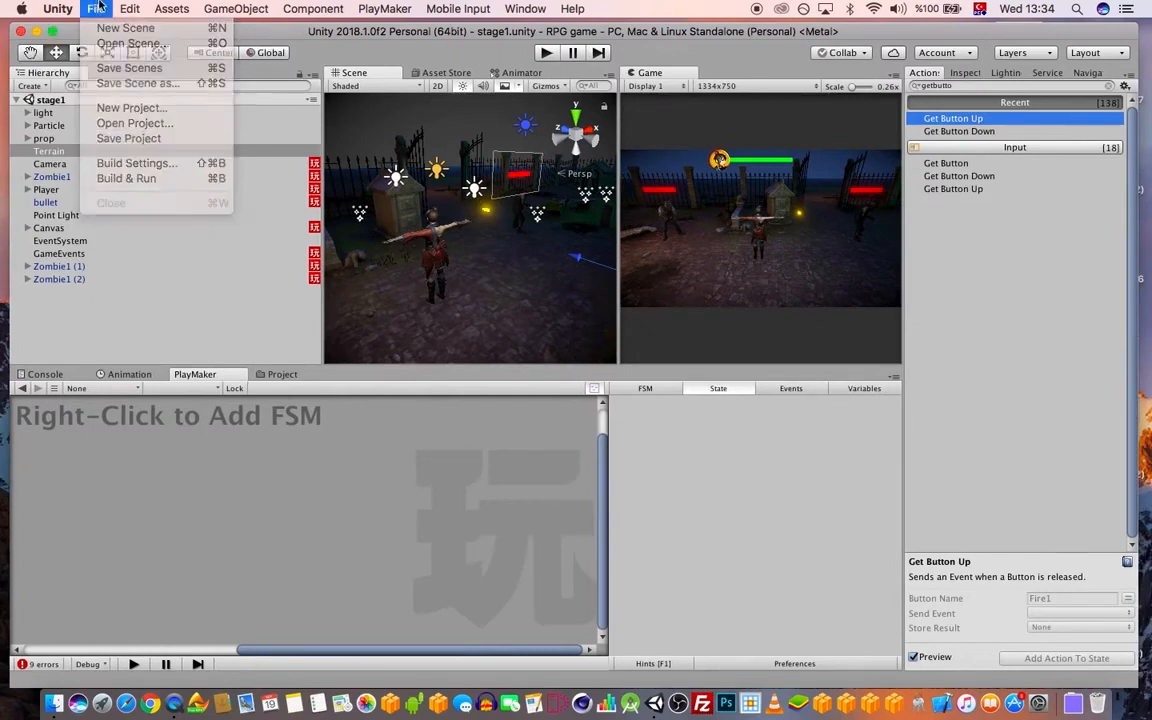
click(52, 189)
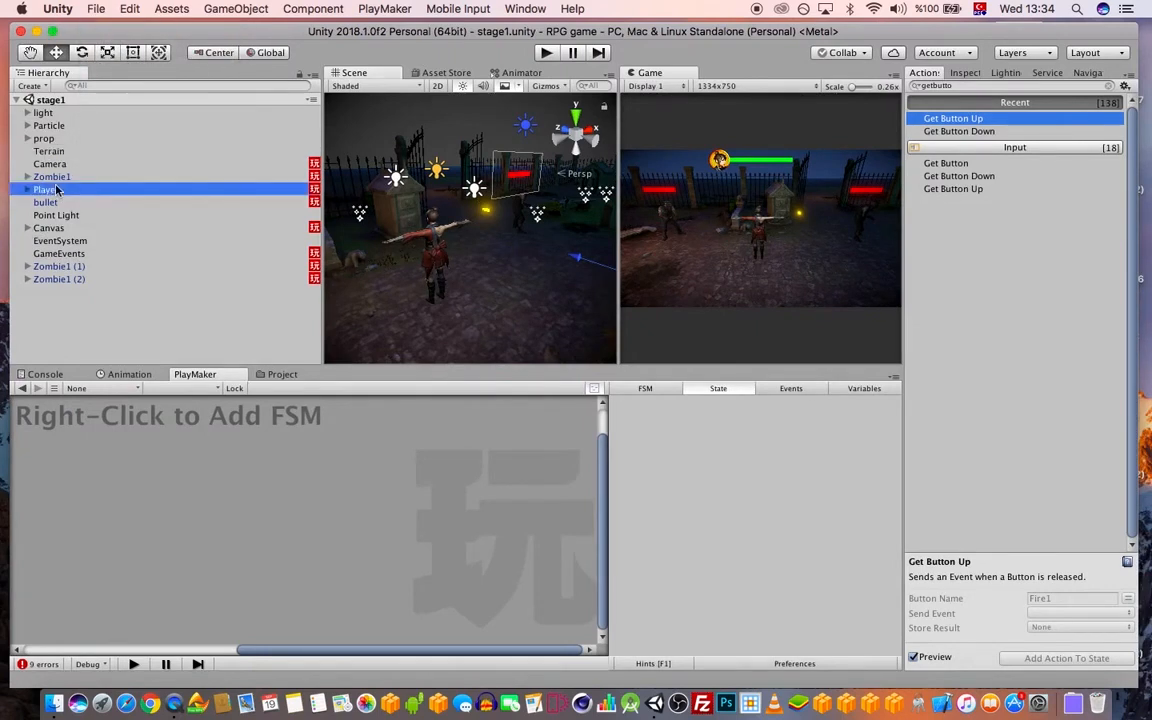
click(180, 388)
- Switch to the Character Movement FSM and review Fire1 in the Input settings
click(236, 402)
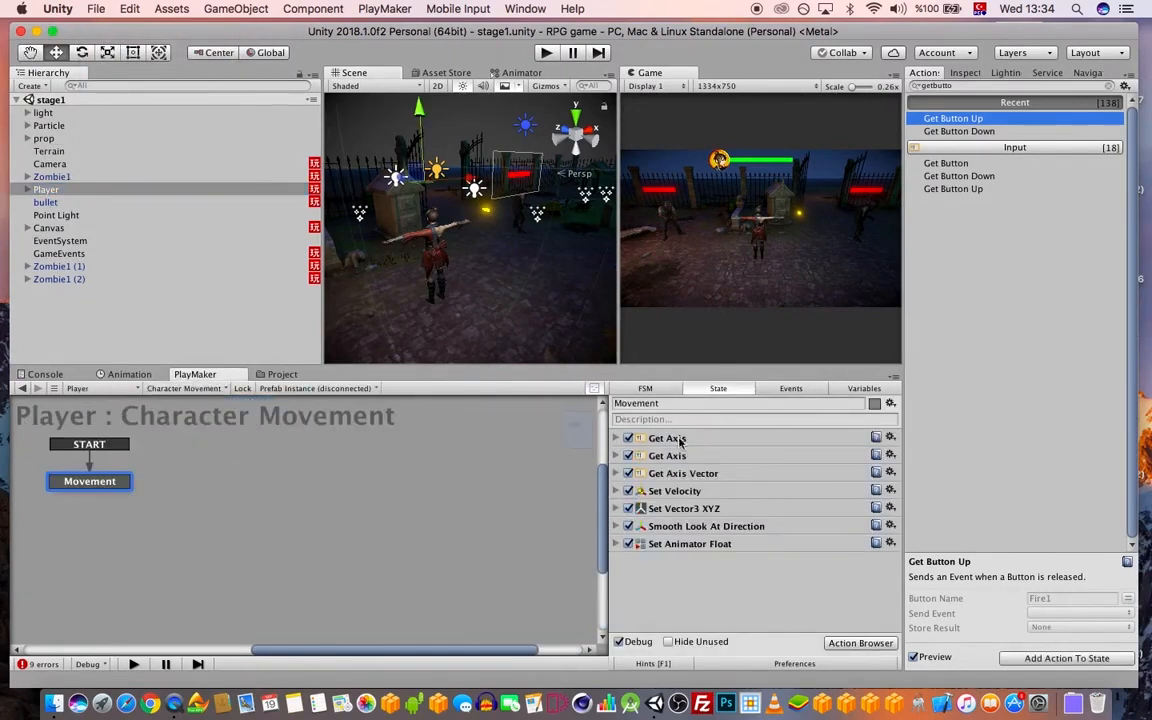
click(95, 8)
mouse_move(130, 8)
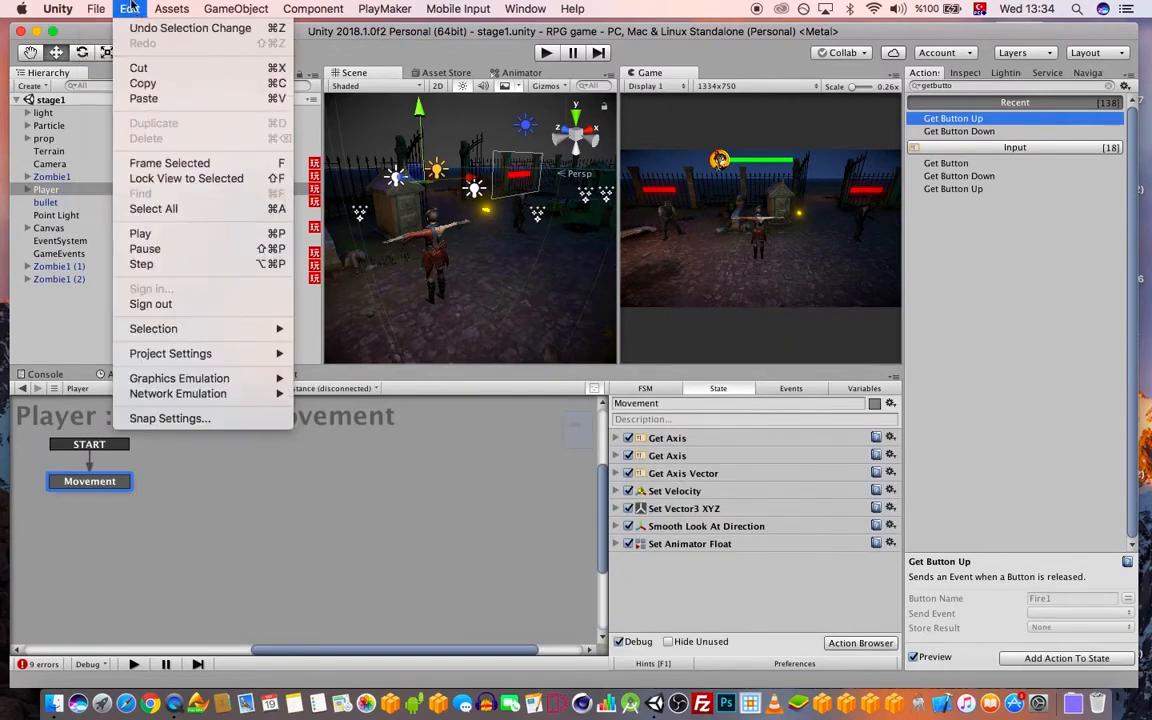
mouse_move(240, 353)
click(316, 356)
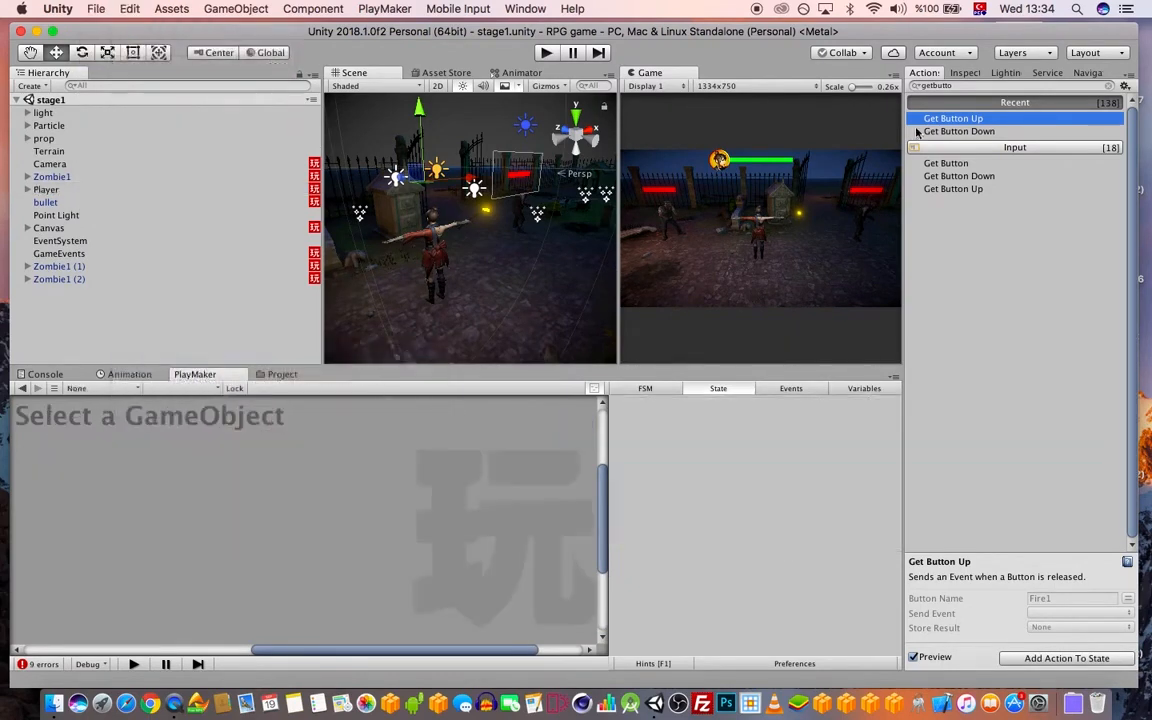
scroll(1027, 292, down, 2)
scroll(995, 308, up, 2)
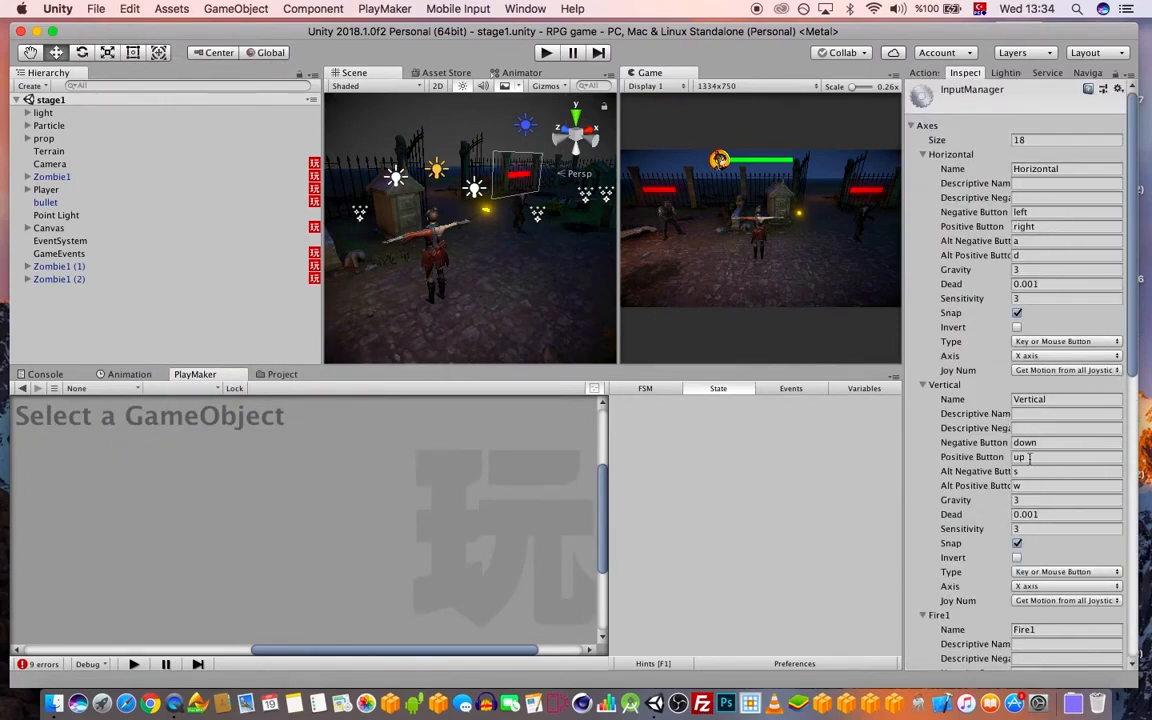
scroll(1040, 454, down, 1)
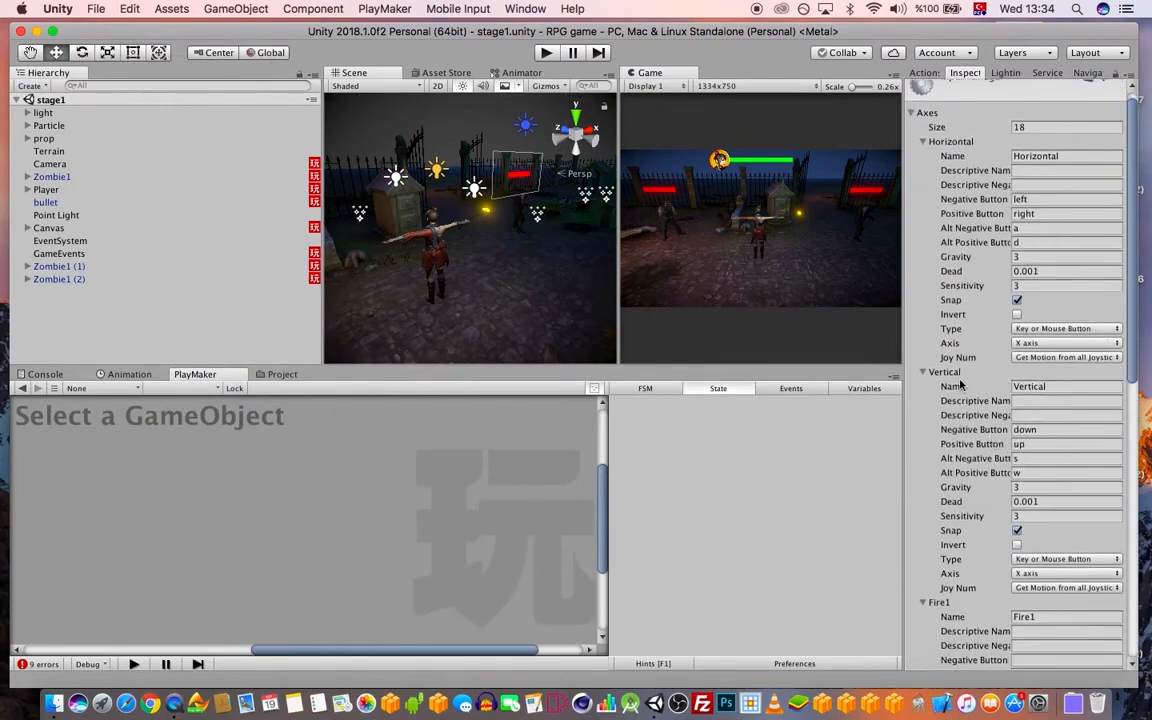
scroll(1008, 428, down, 1)
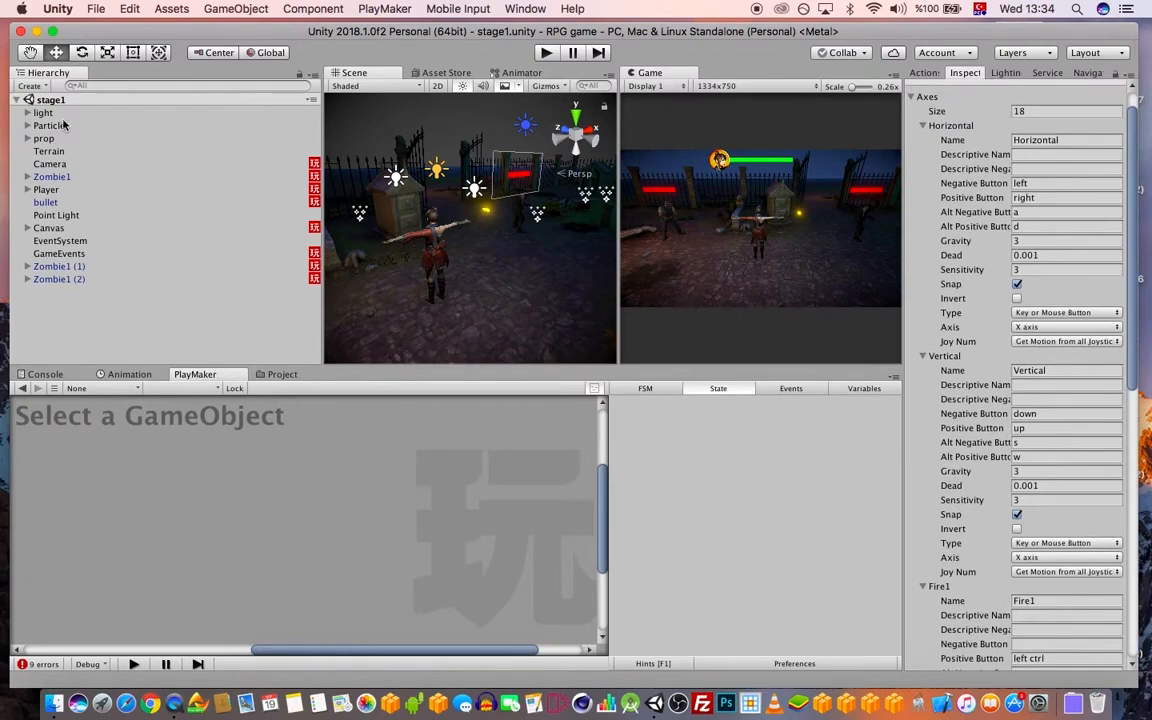
click(50, 190)
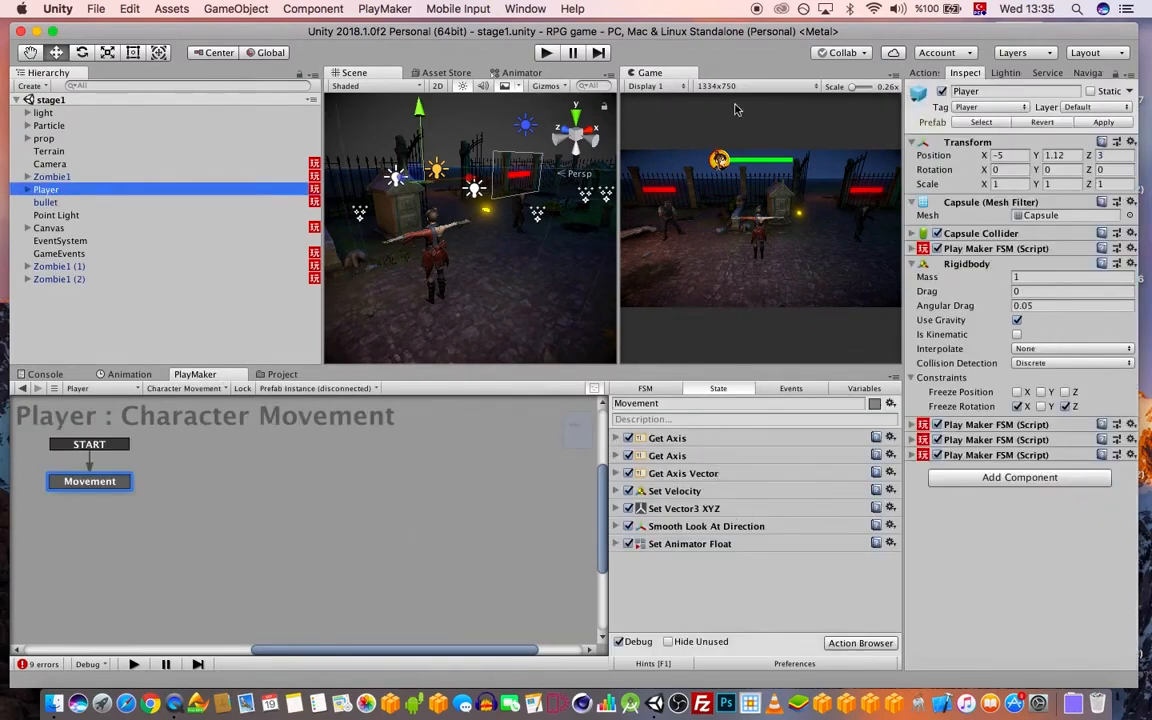
- Recheck Fire1's buttons (left ctrl, mouse 0) in Input settings and reselect Player
drag(834, 31, 852, 33)
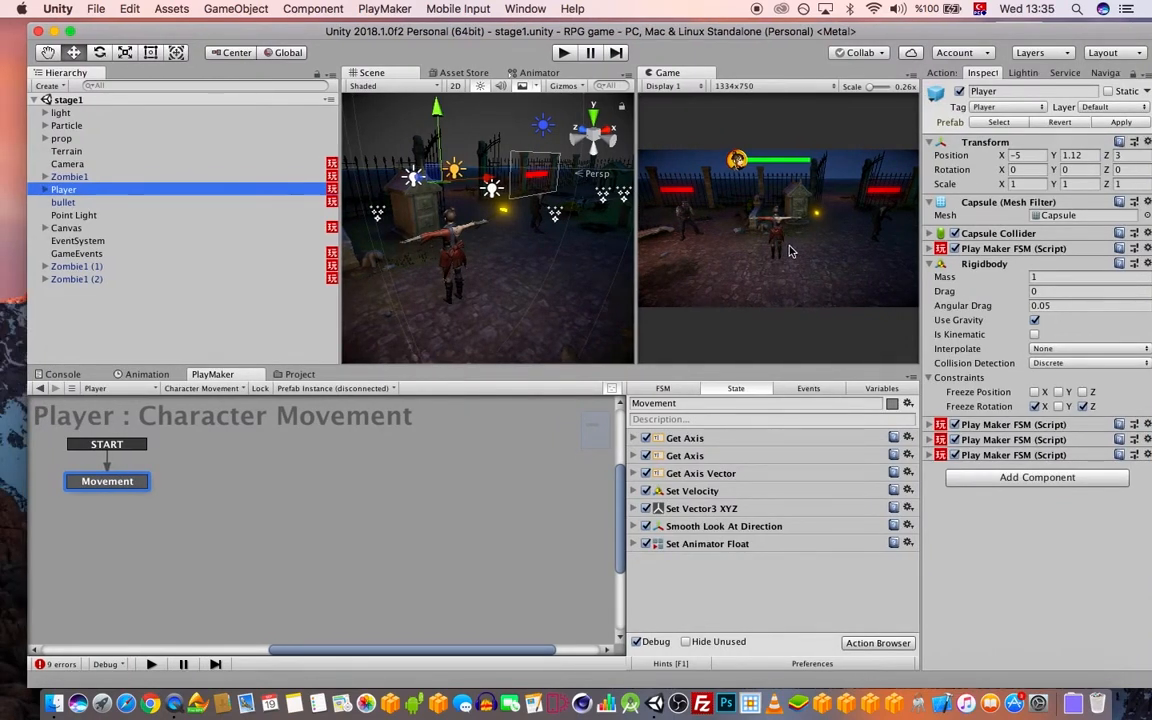
click(130, 8)
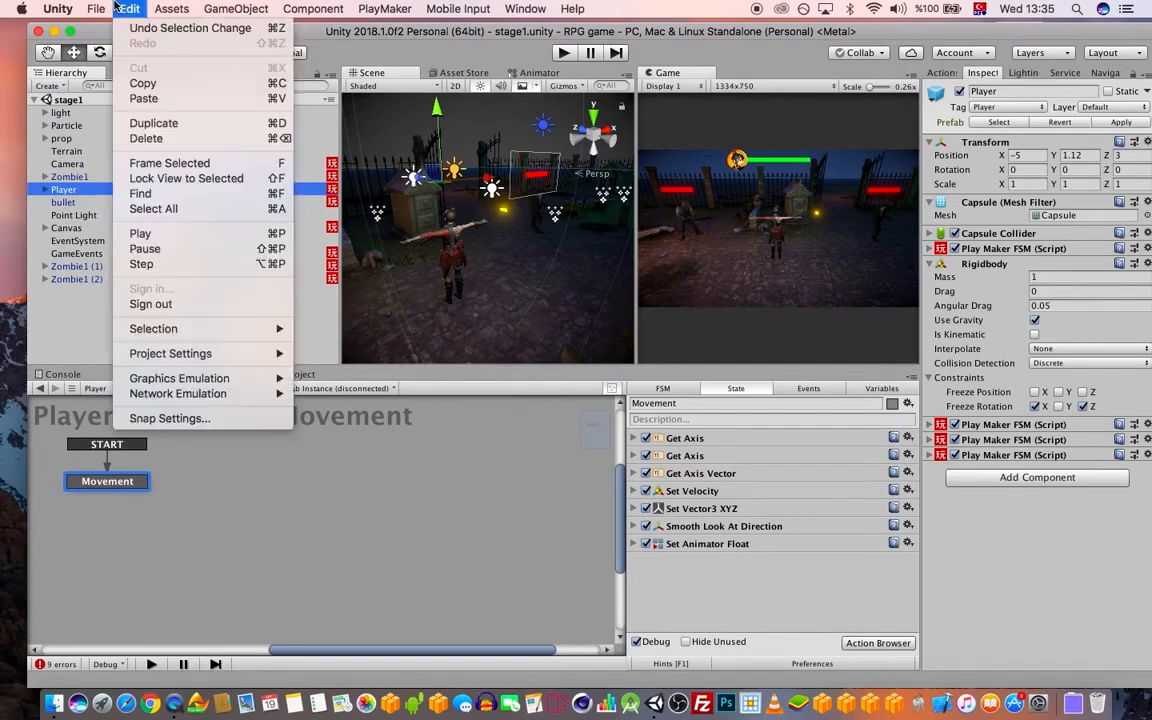
mouse_move(170, 353)
click(323, 353)
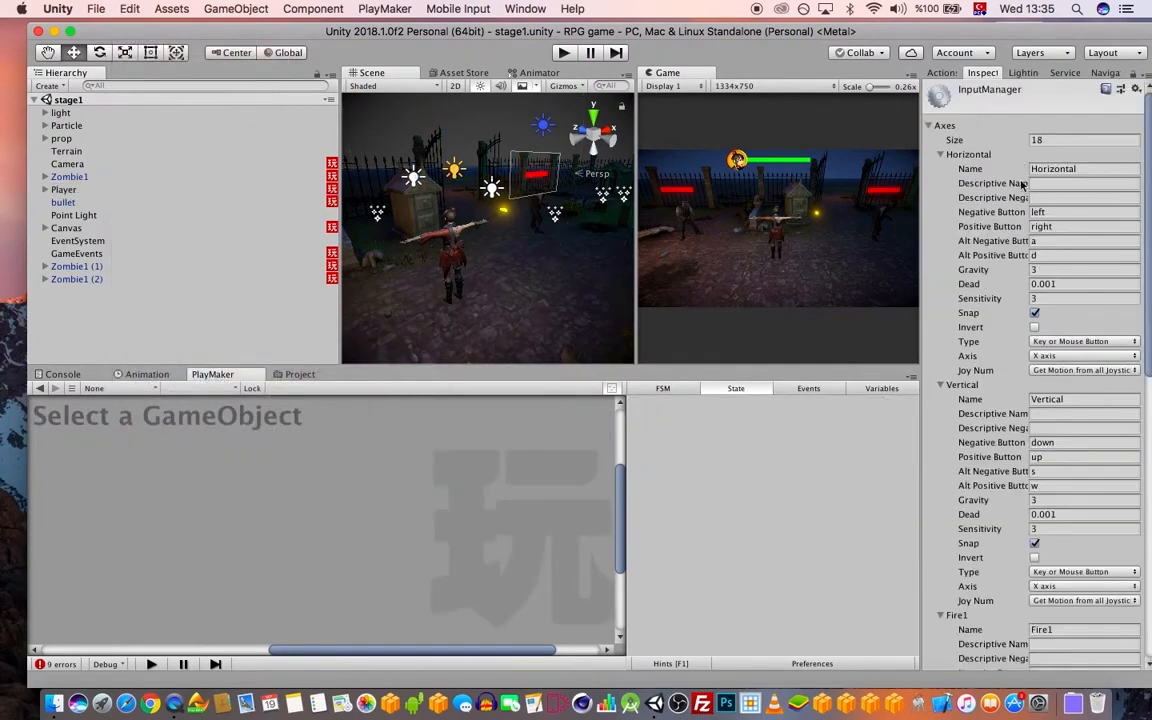
scroll(1085, 457, down, 8)
scroll(1058, 575, down, 3)
scroll(1060, 545, down, 5)
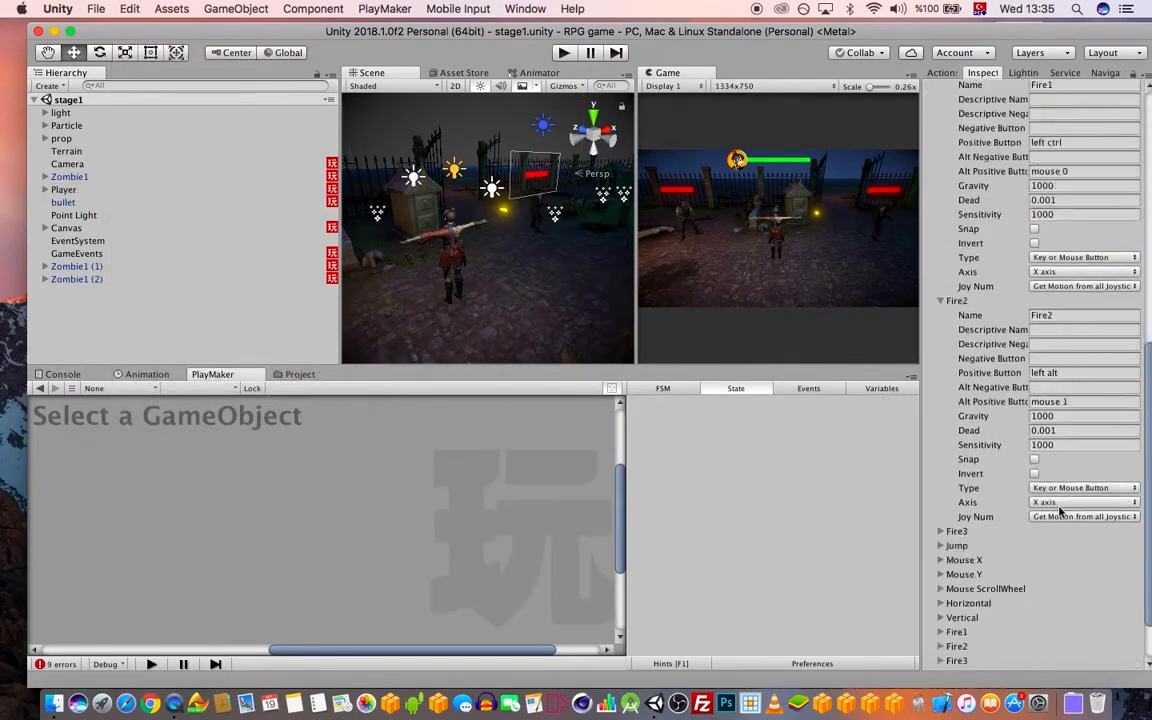
scroll(1045, 370, up, 3)
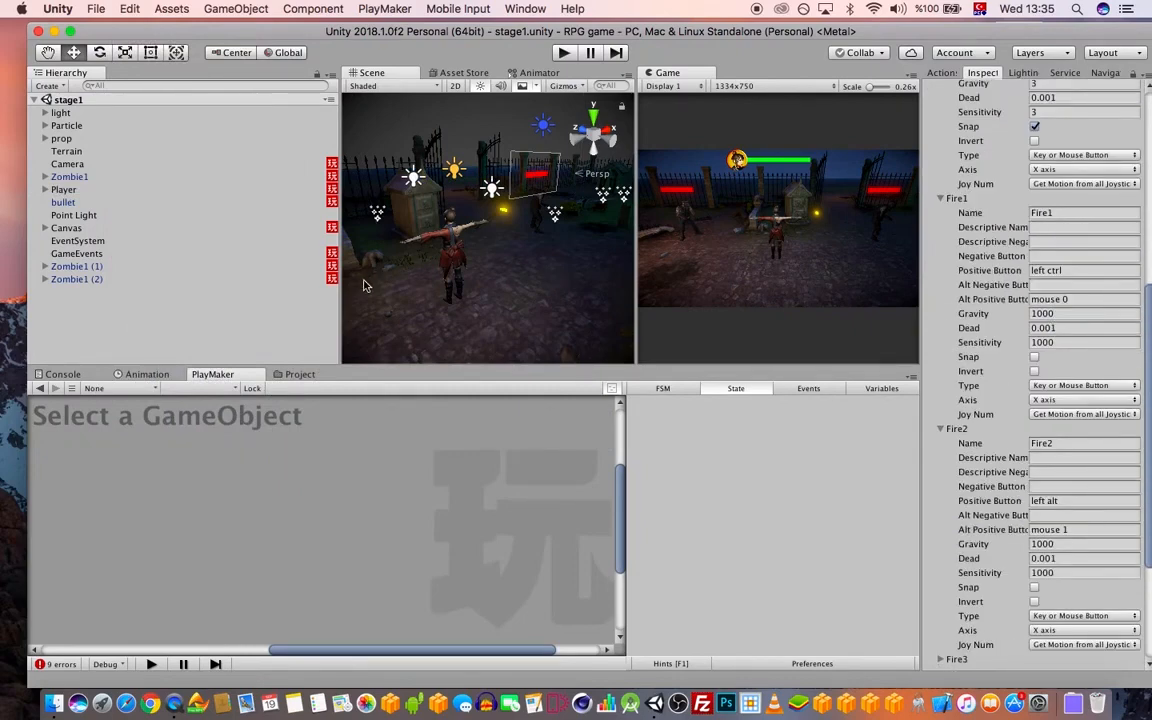
click(66, 189)
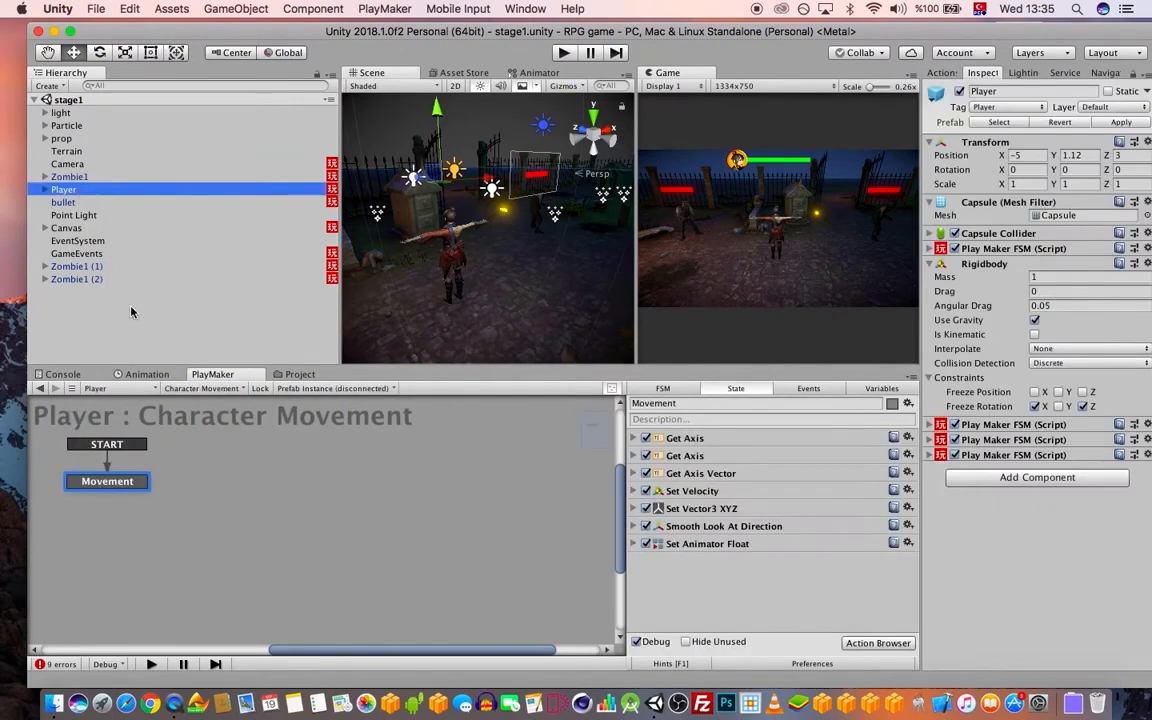
- Switch to the Player's Shooting FSM, inspect both states, and bring up the Action Browser
click(201, 388)
click(265, 441)
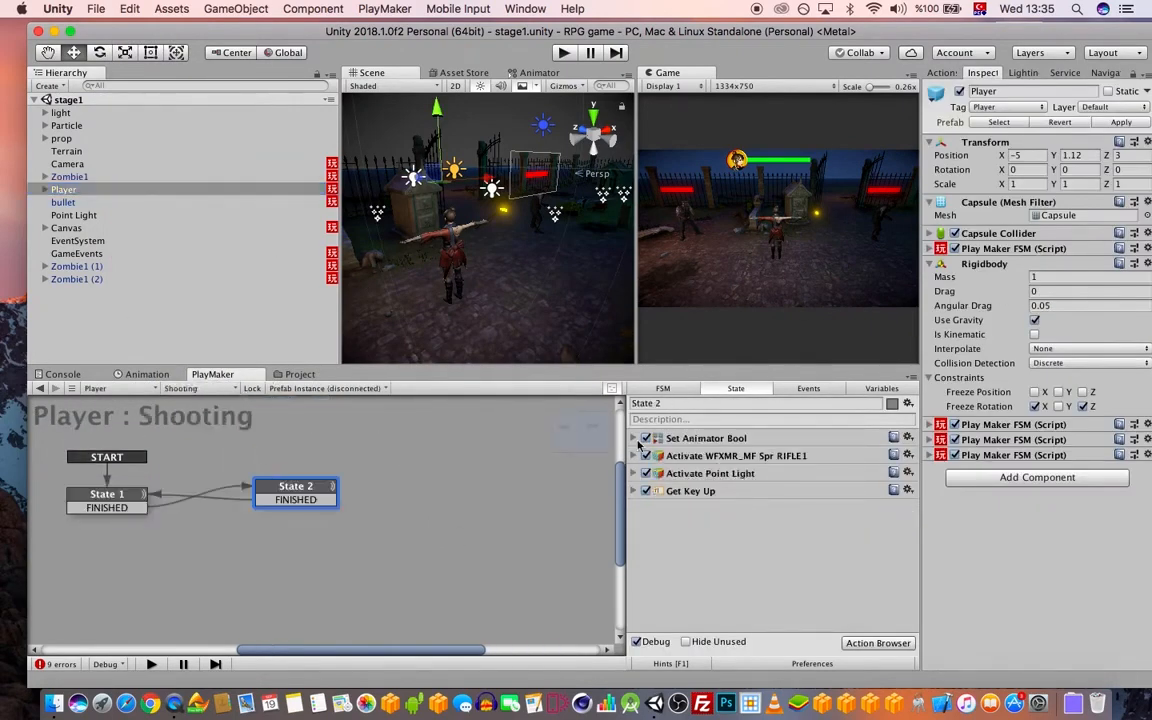
click(110, 508)
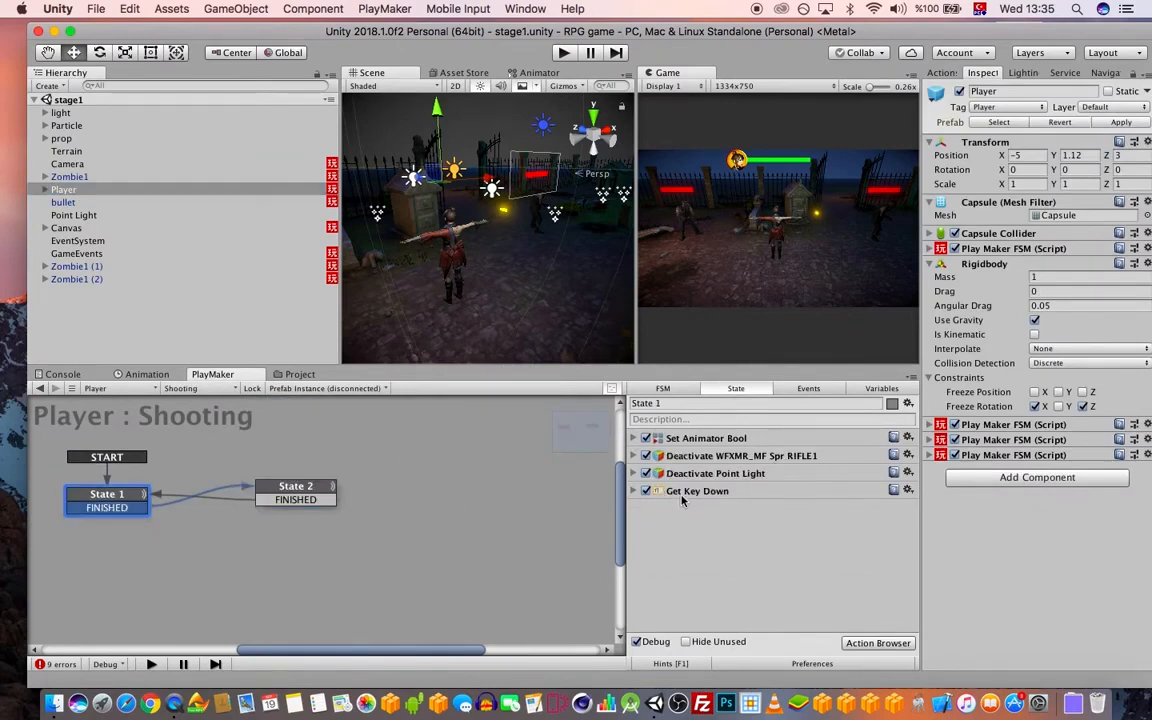
click(300, 494)
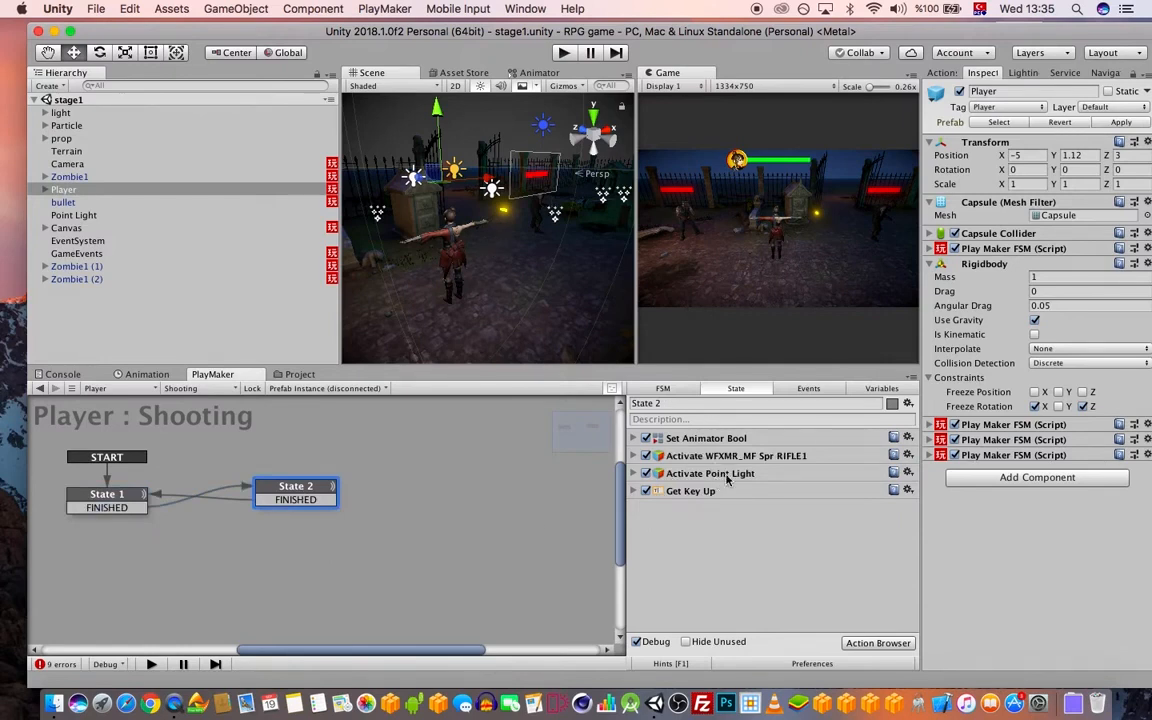
click(950, 74)
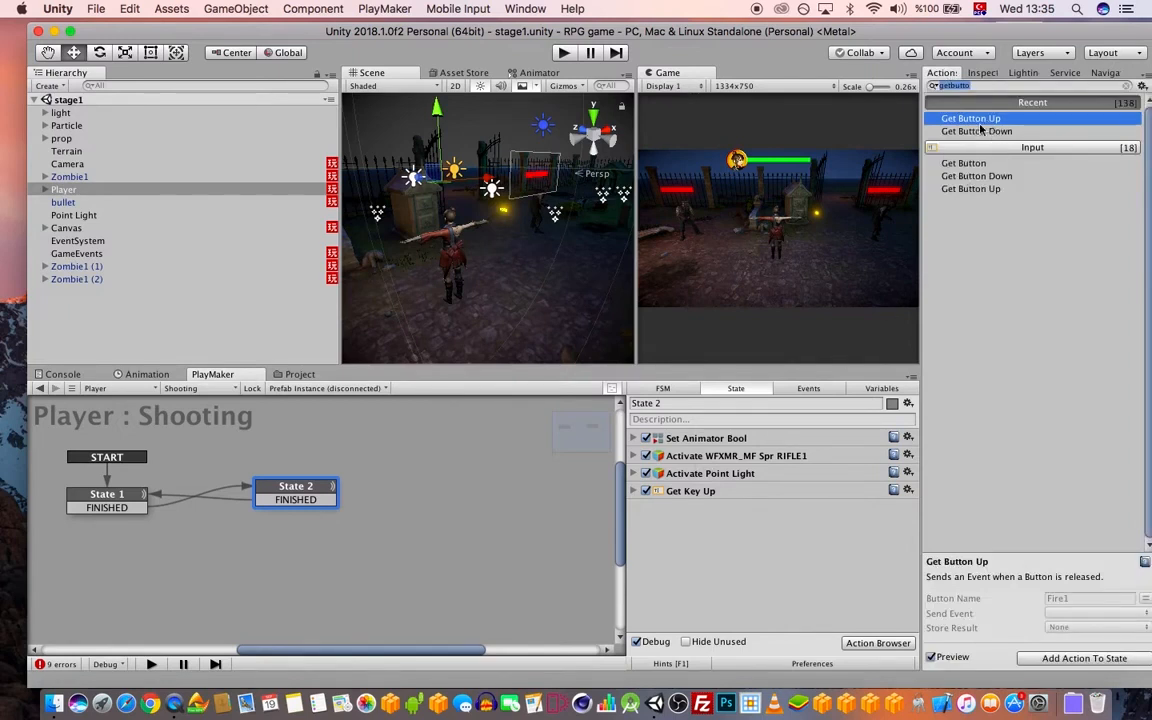
- Add Get Button Down to State 1, sending FINISHED on Fire1 press
click(113, 517)
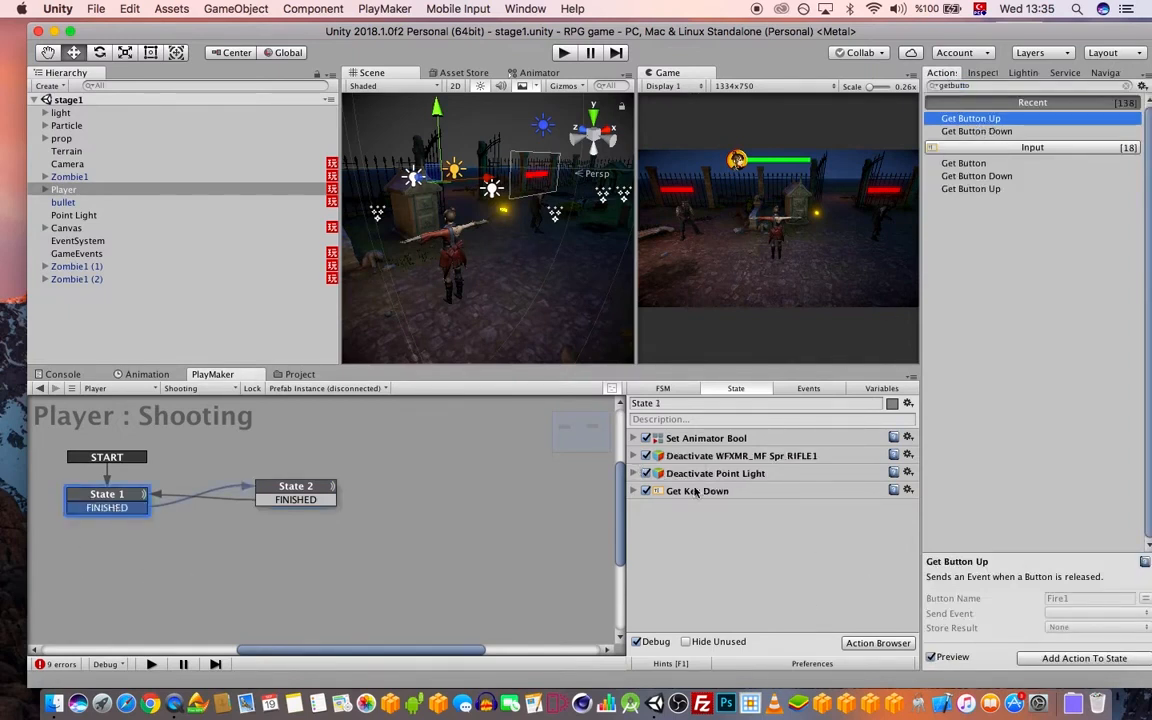
double_click(1003, 133)
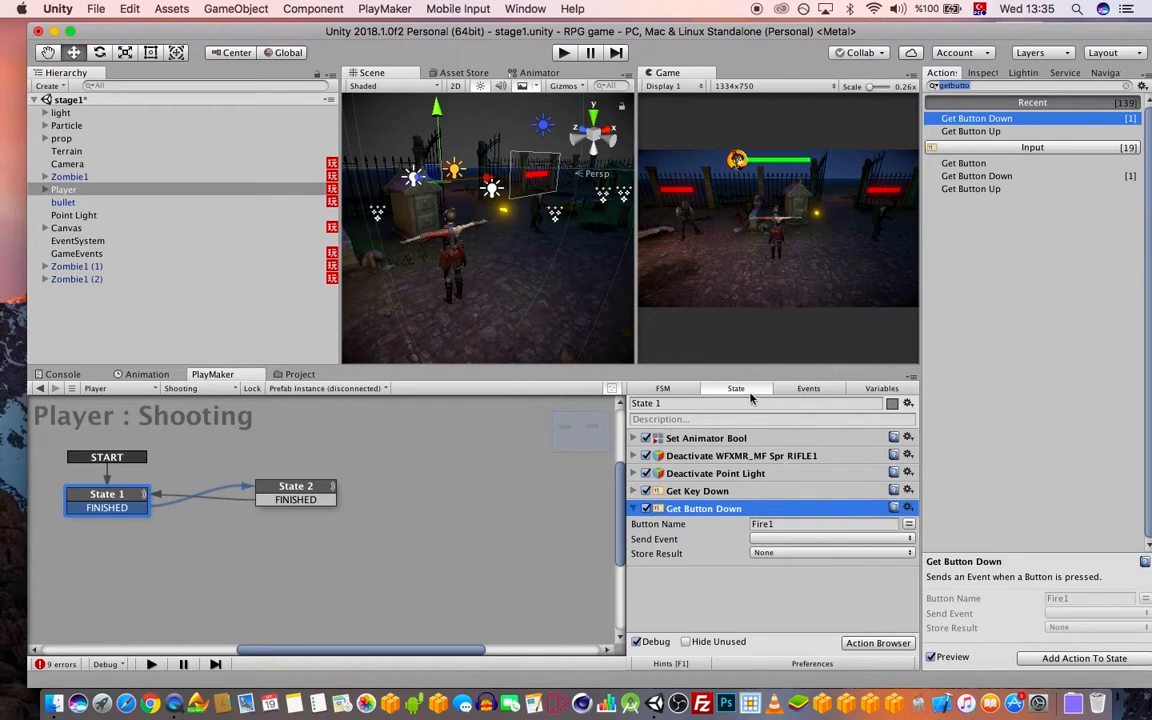
click(785, 540)
click(778, 562)
- Add Get Button Up to State 2 sending FINISHED, then select the rifle in the scene
click(292, 490)
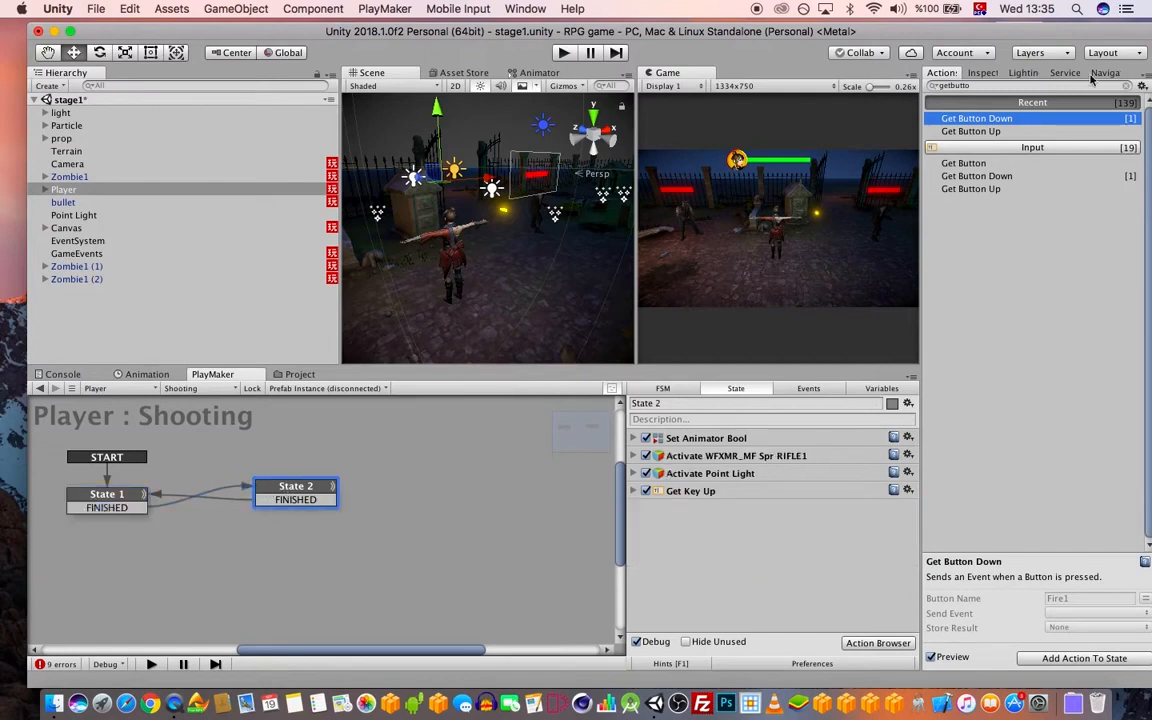
double_click(970, 189)
click(787, 540)
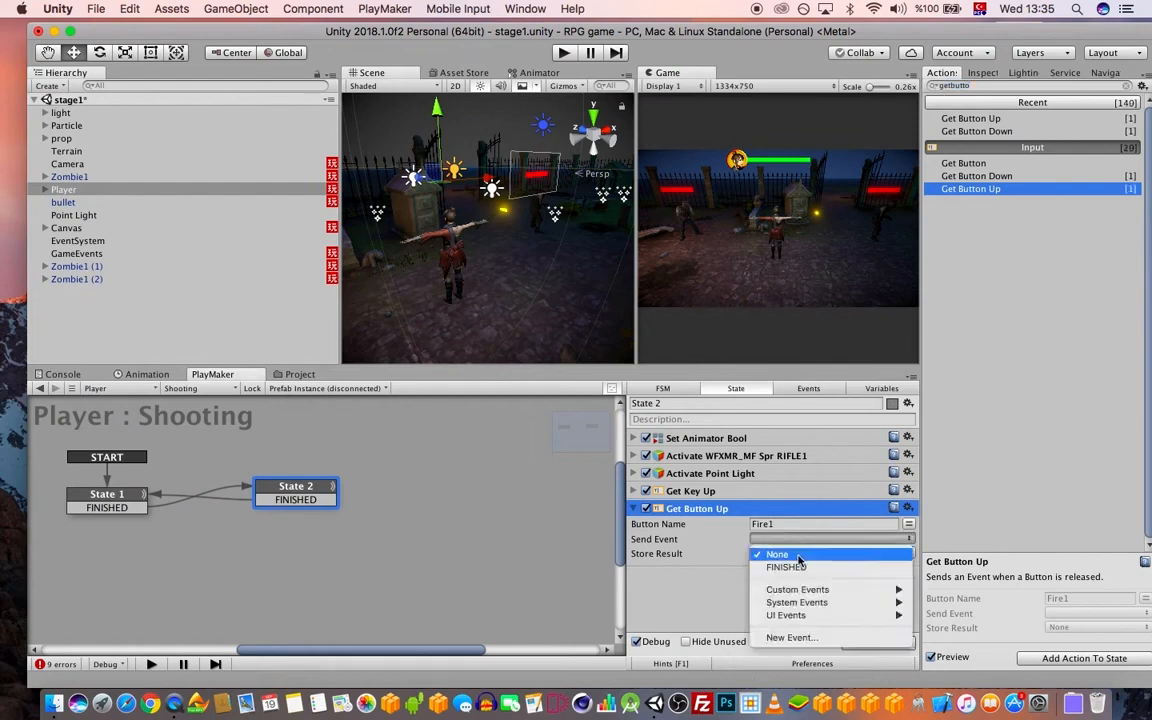
click(845, 563)
scroll(510, 265, up, 1)
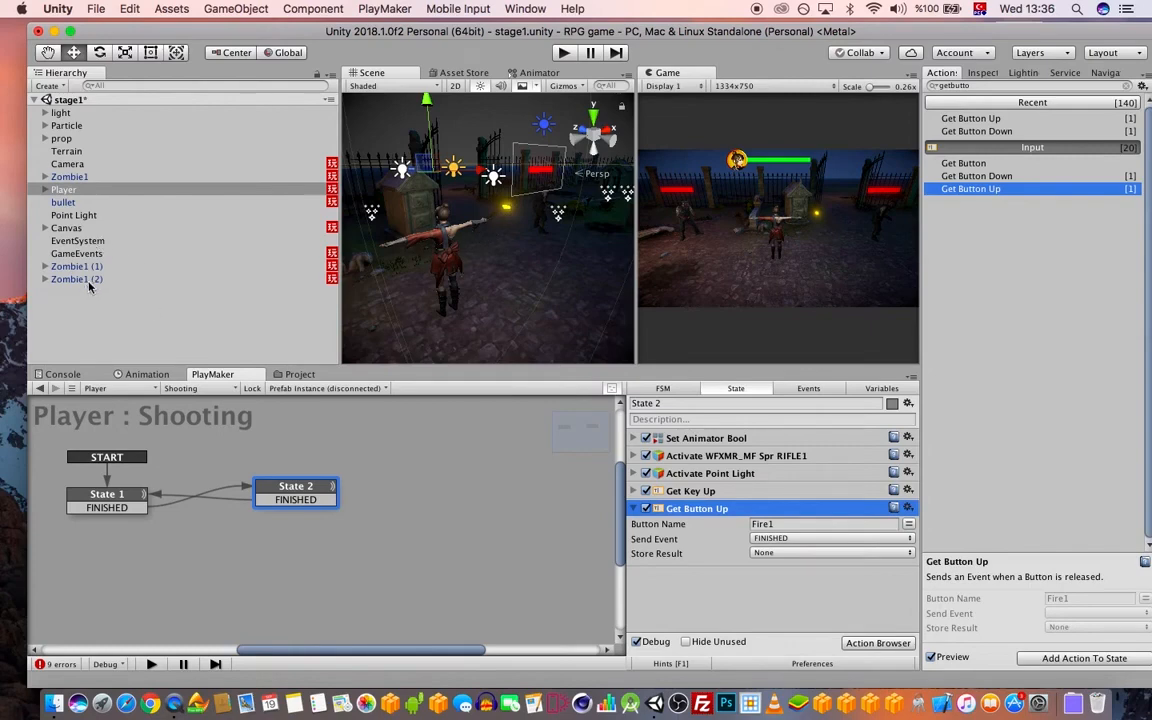
scroll(437, 249, up, 8)
middle_drag(499, 226, 494, 205)
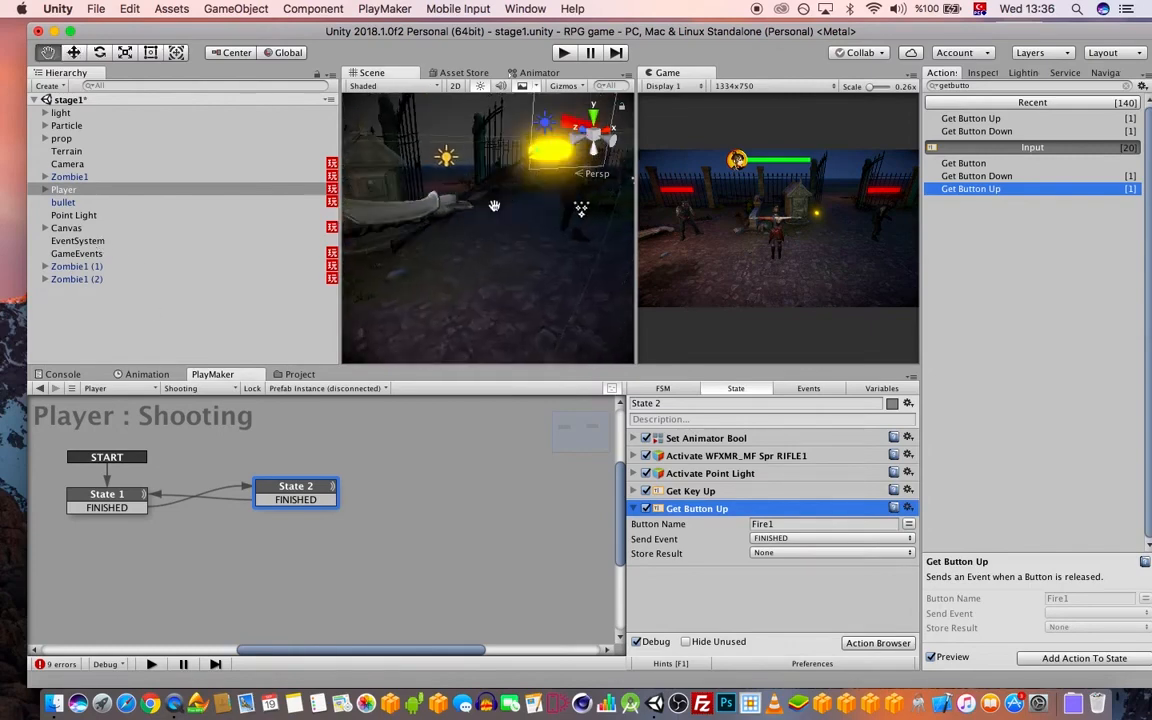
click(496, 179)
scroll(231, 284, down, 5)
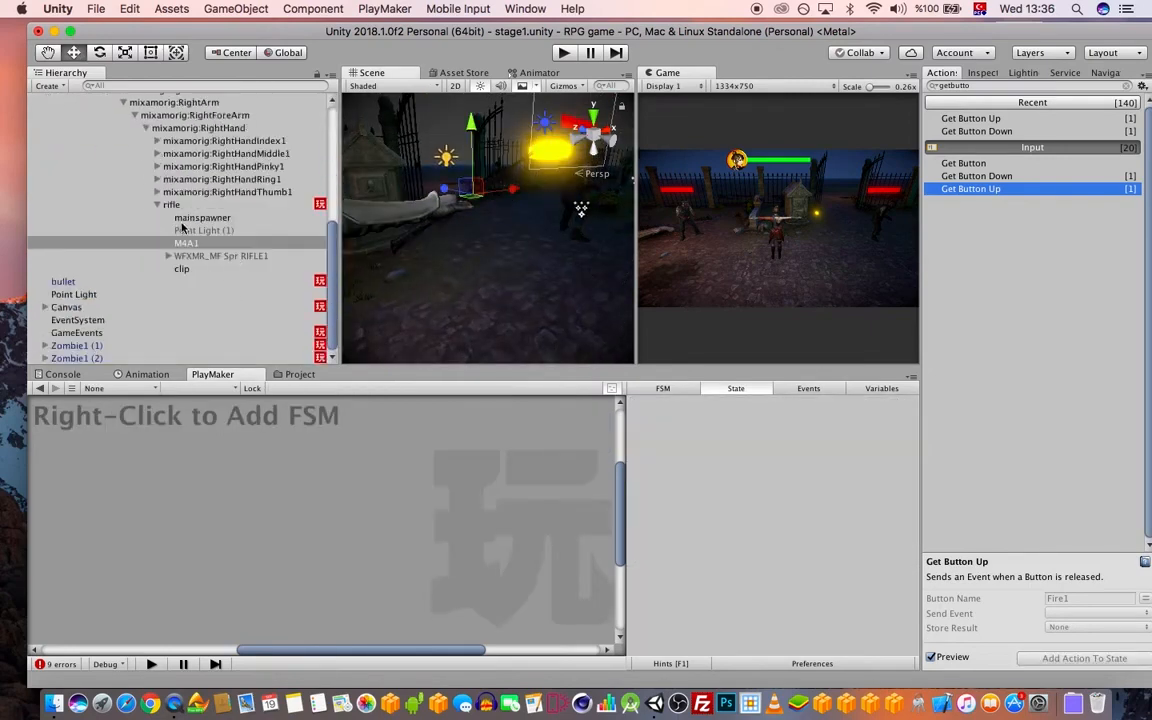
- Add Get Button Down to the rifle's State 1, sending Firefun, below Get Key Down
click(172, 204)
click(113, 574)
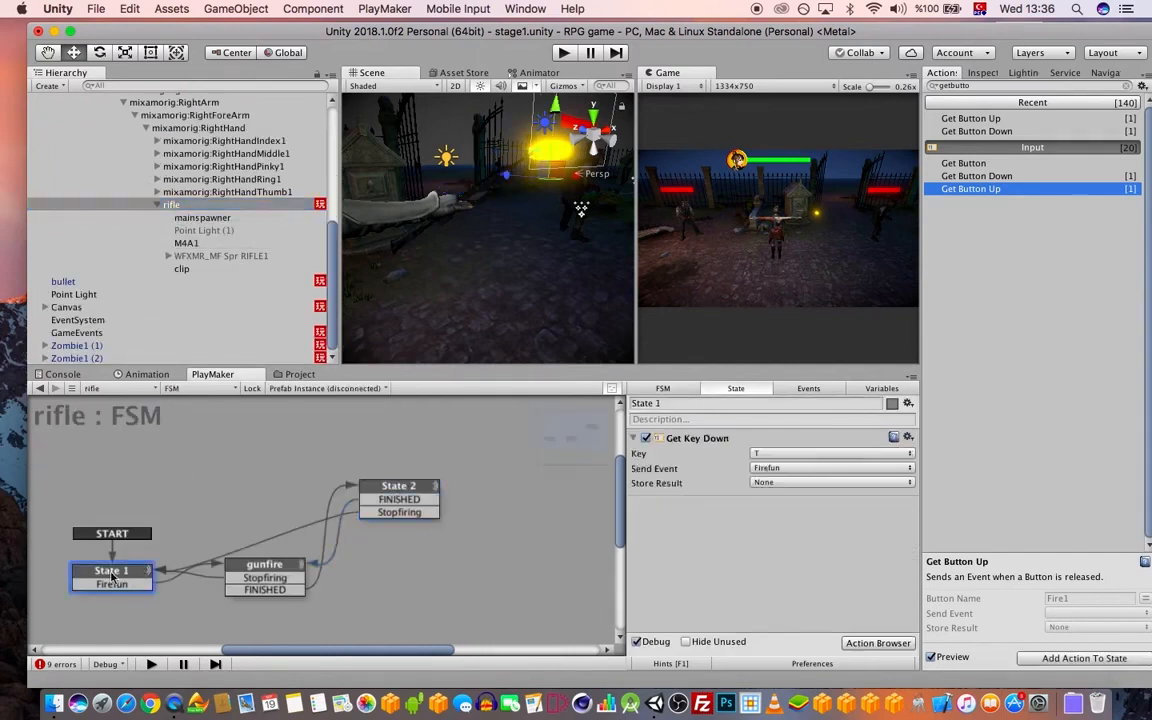
click(977, 177)
double_click(978, 178)
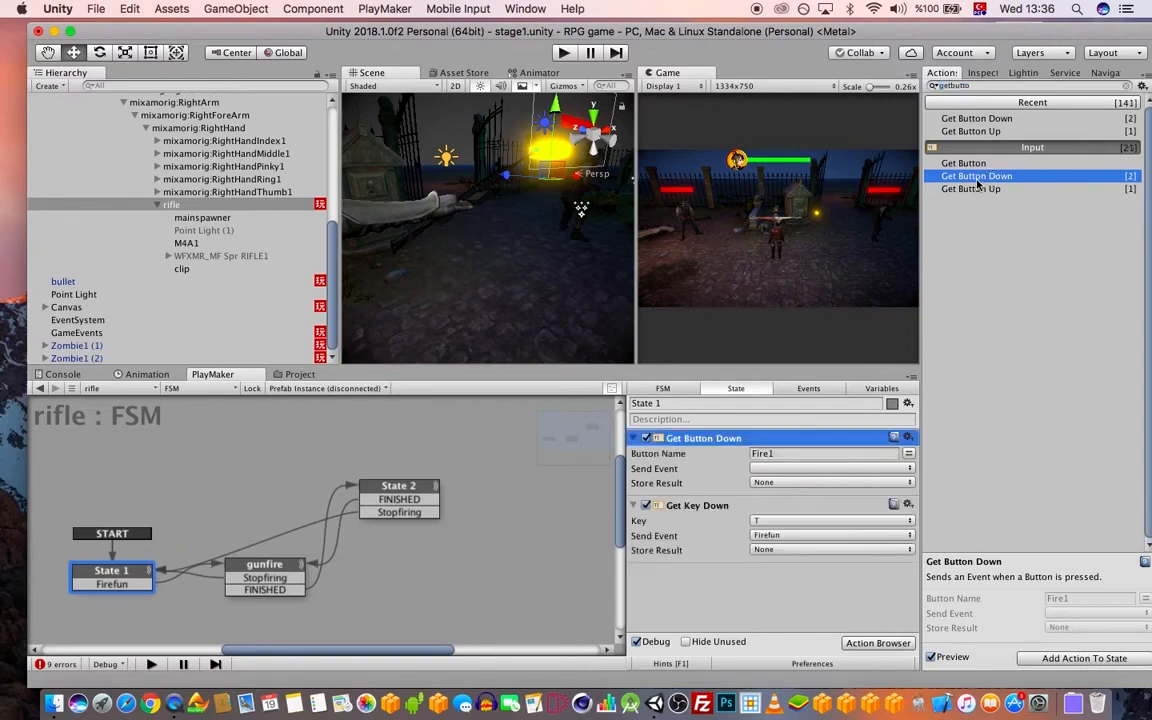
drag(727, 441, 772, 495)
click(775, 538)
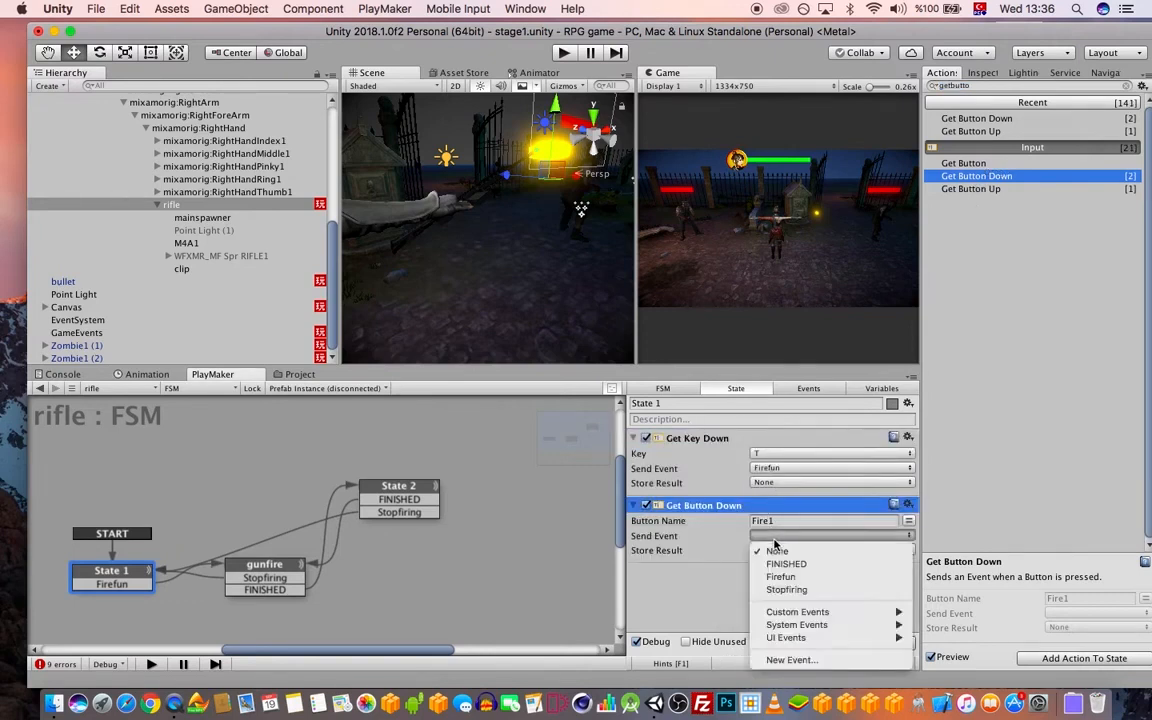
click(795, 578)
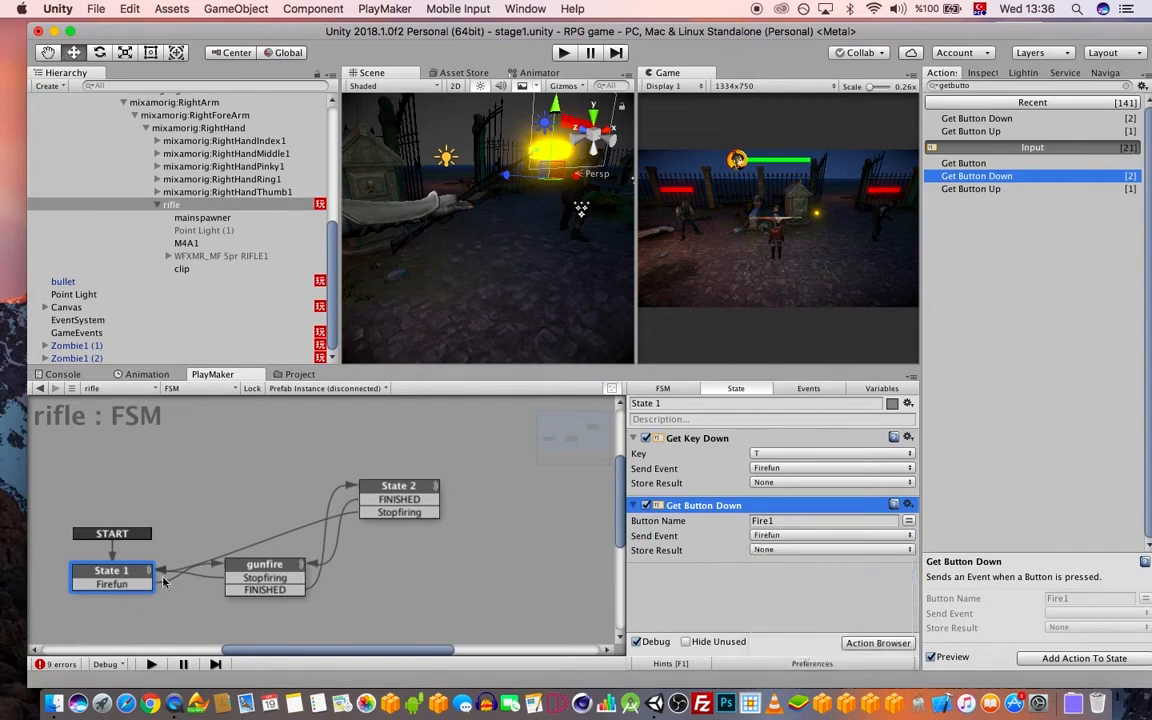
- Add Get Button Up to the gunfire state, sending Stopfiring
click(268, 566)
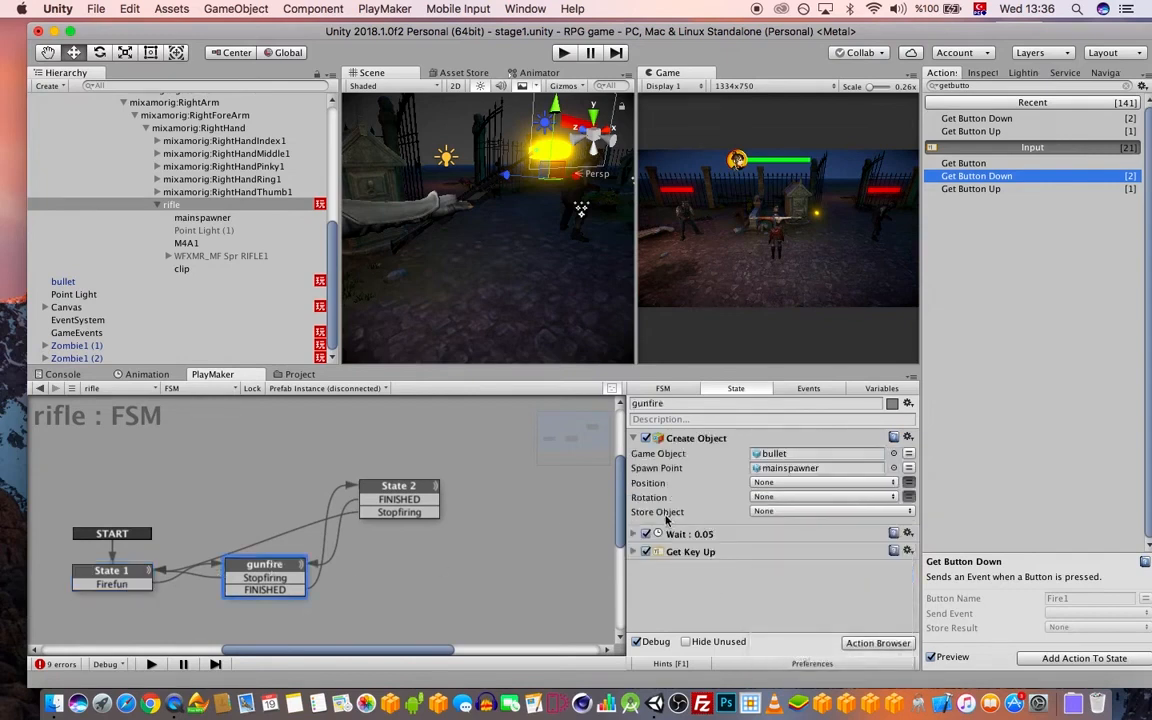
double_click(985, 190)
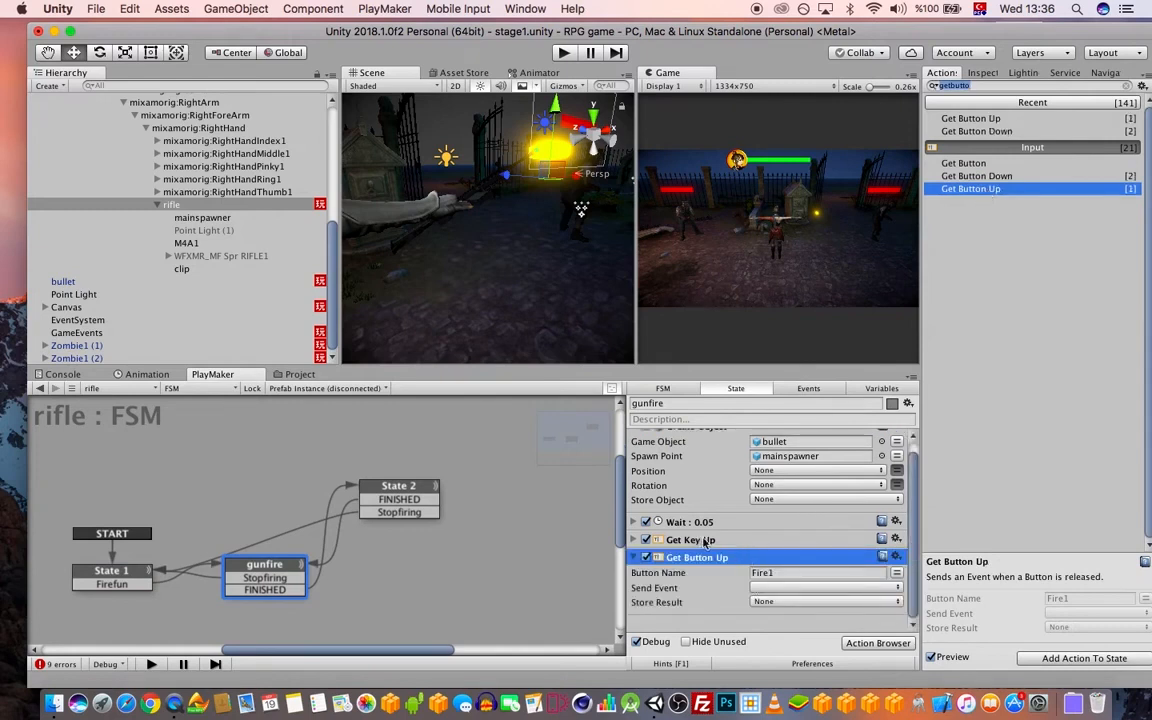
click(633, 539)
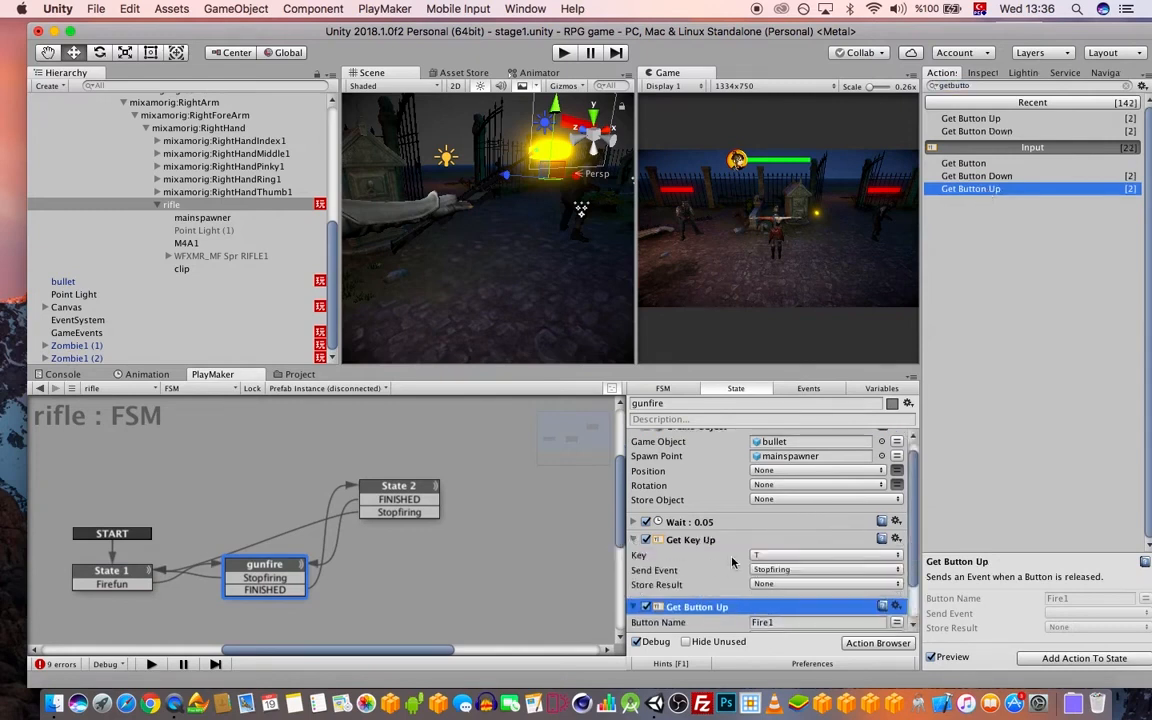
click(634, 539)
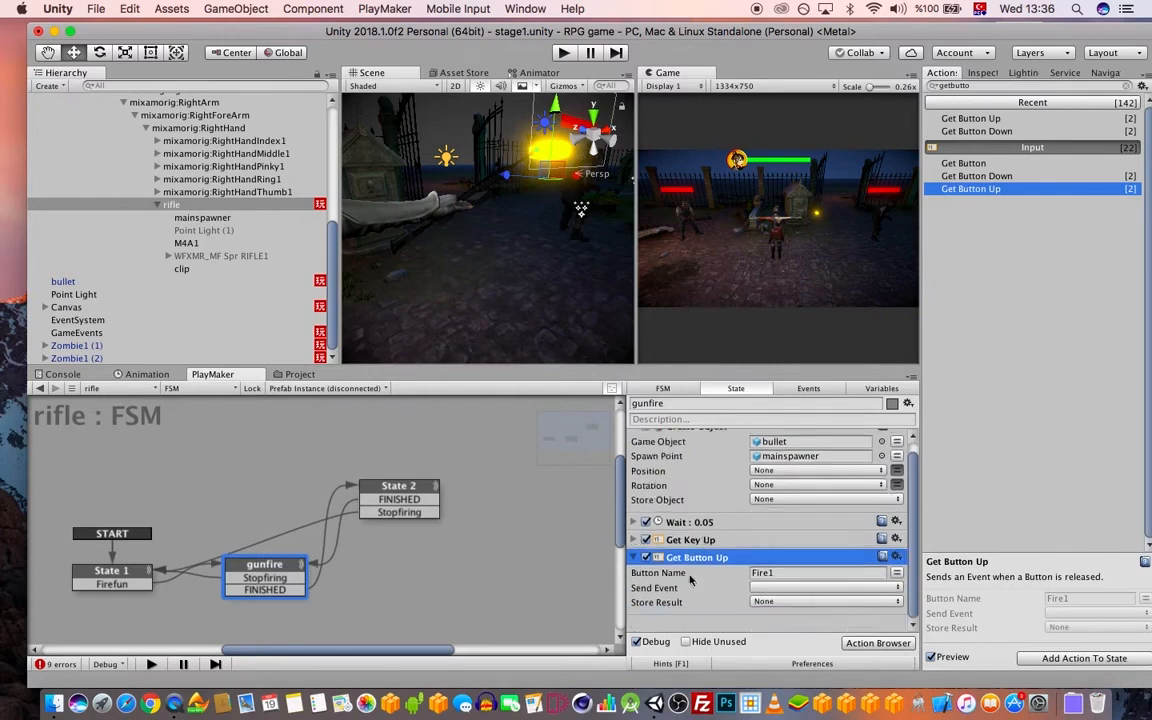
click(778, 592)
click(785, 643)
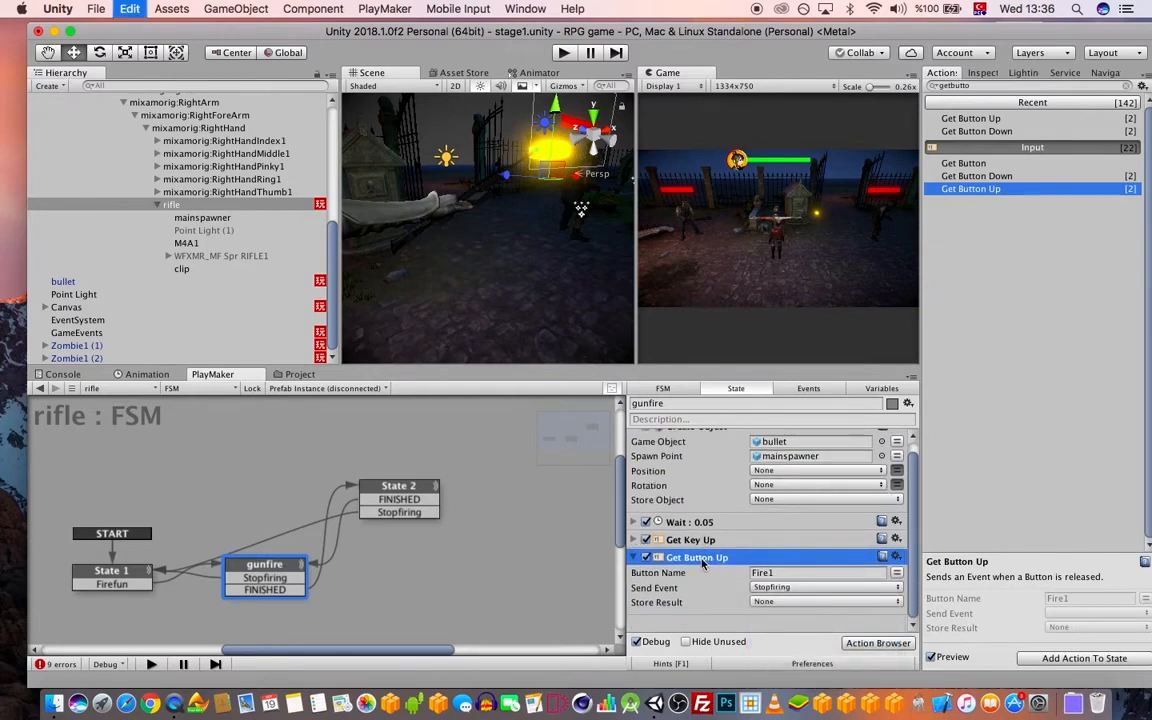
- Paste the Get Button Up action into the rifle's State 2
click(400, 488)
key(super+v)
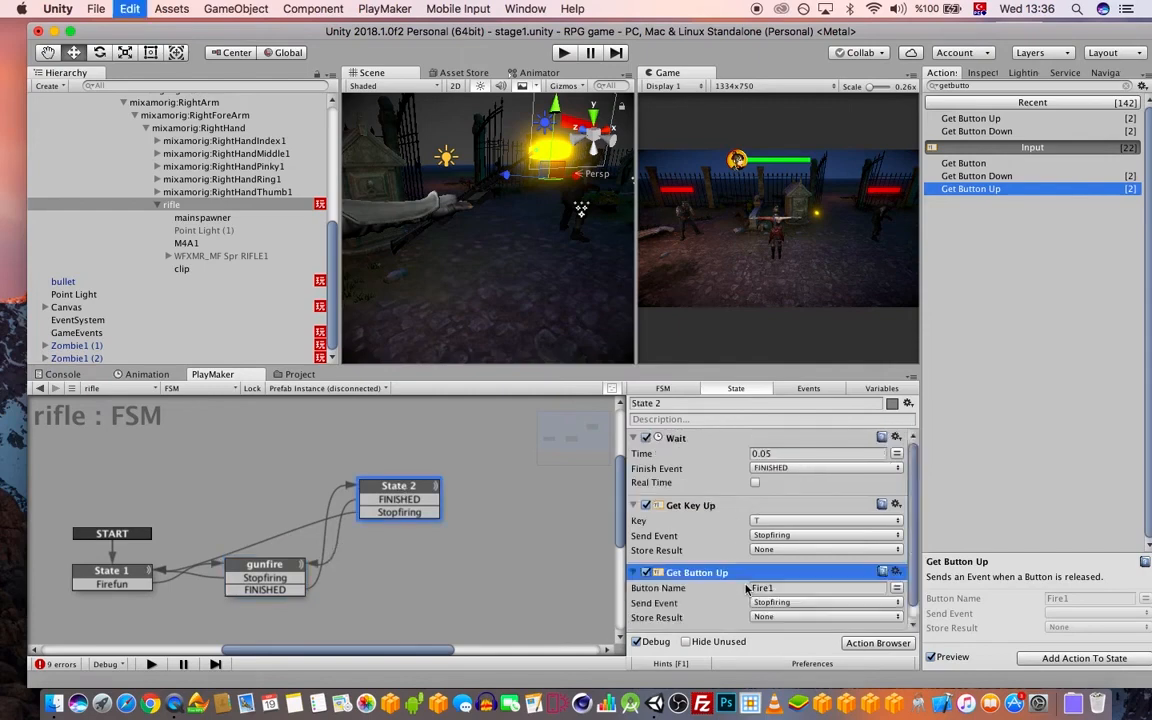
scroll(763, 572, down, 1)
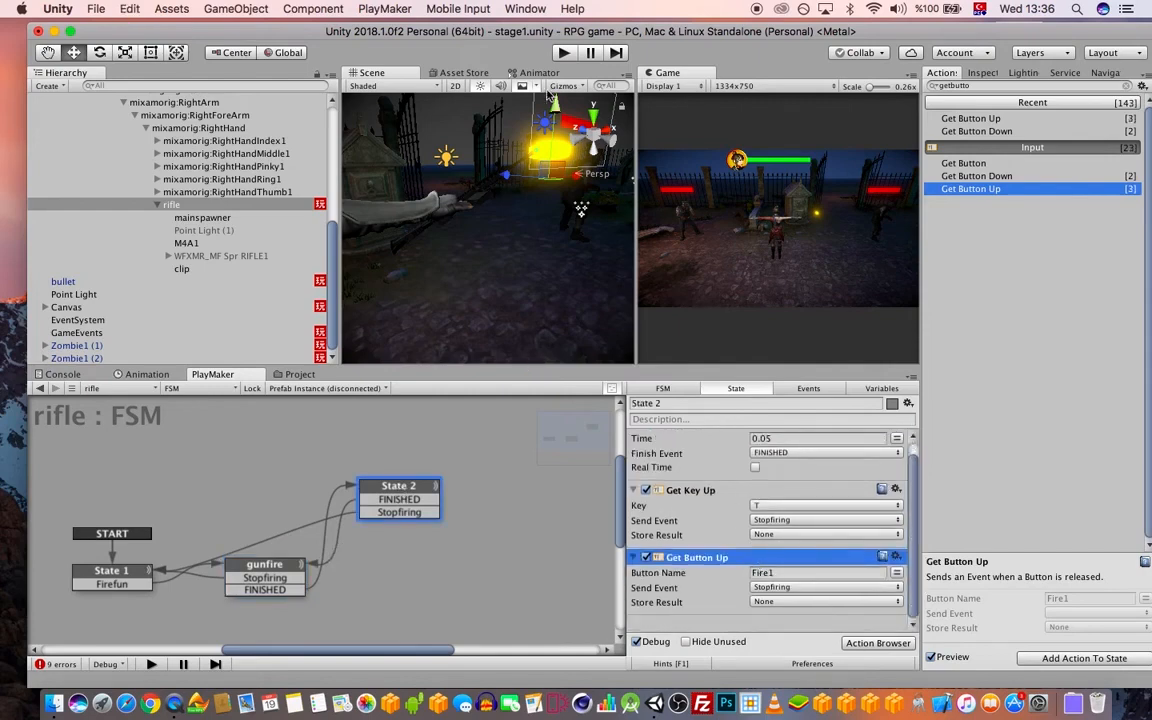
scroll(215, 252, up, 5)
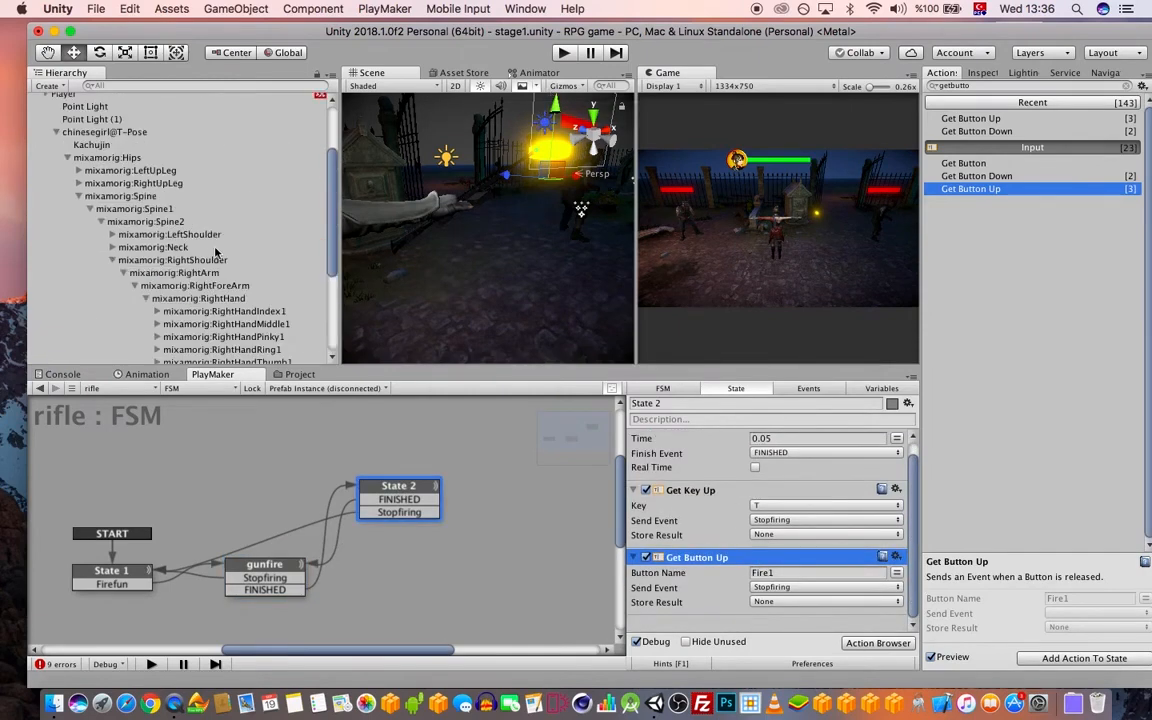
scroll(218, 238, up, 3)
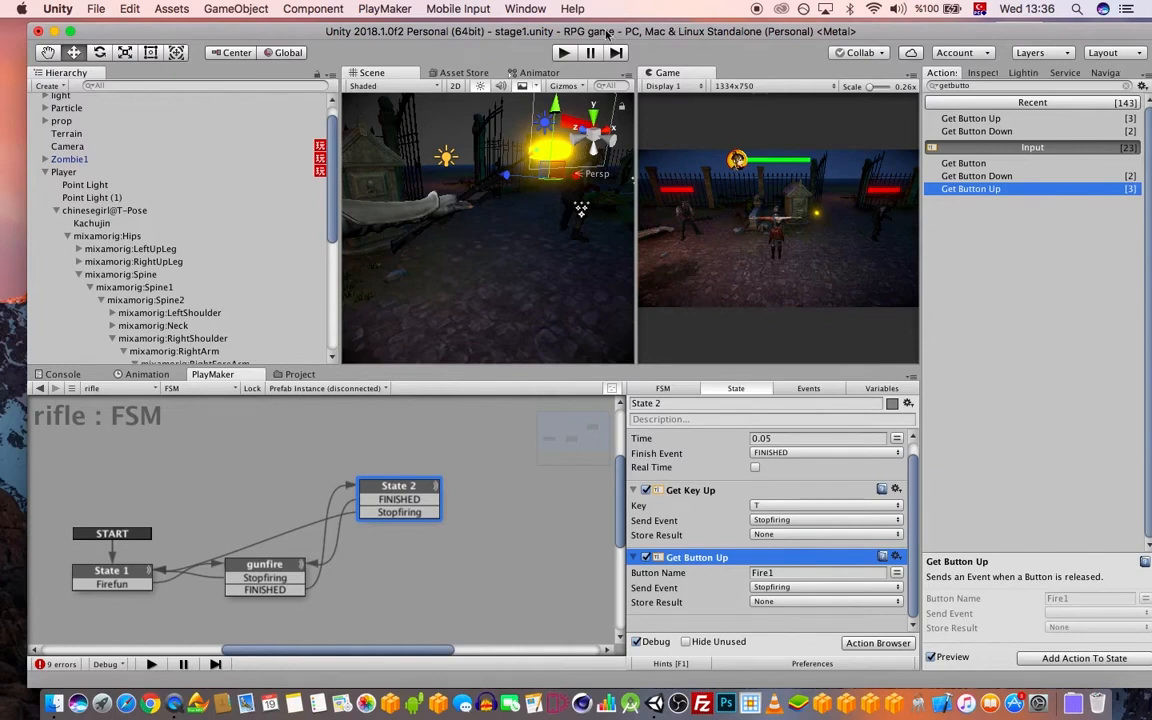
drag(605, 34, 581, 25)
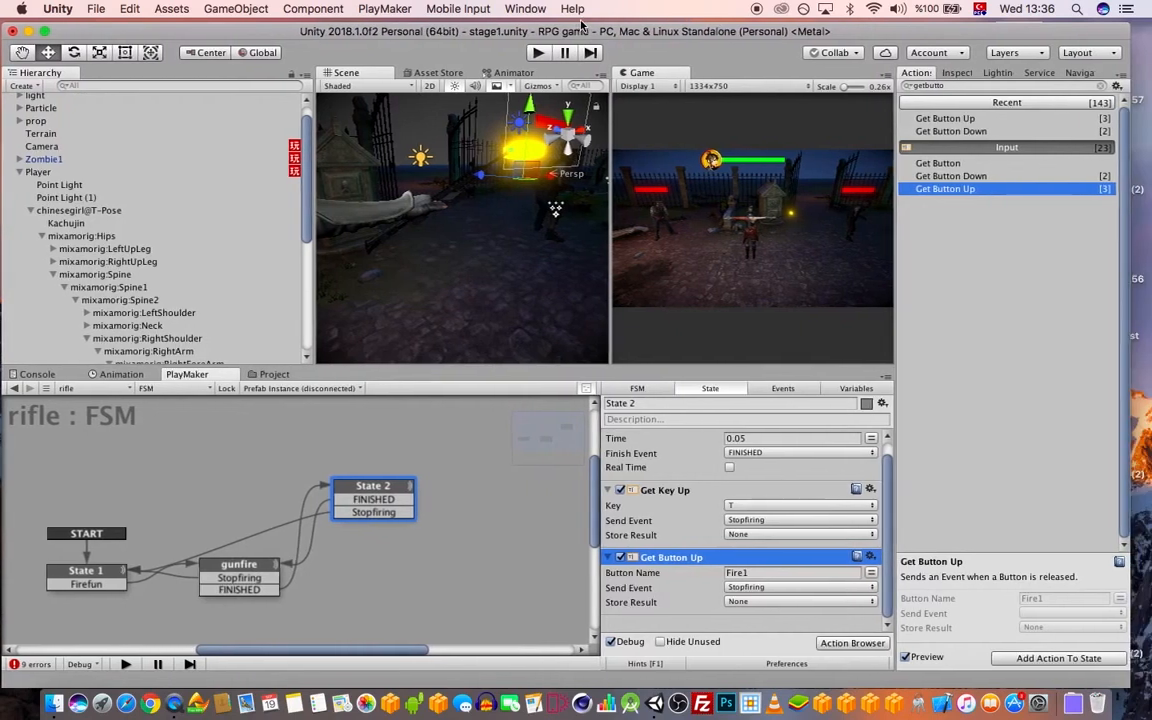
- Enter Play mode and fire to watch the rifle FSM cycle through gunfire and State 2
click(540, 53)
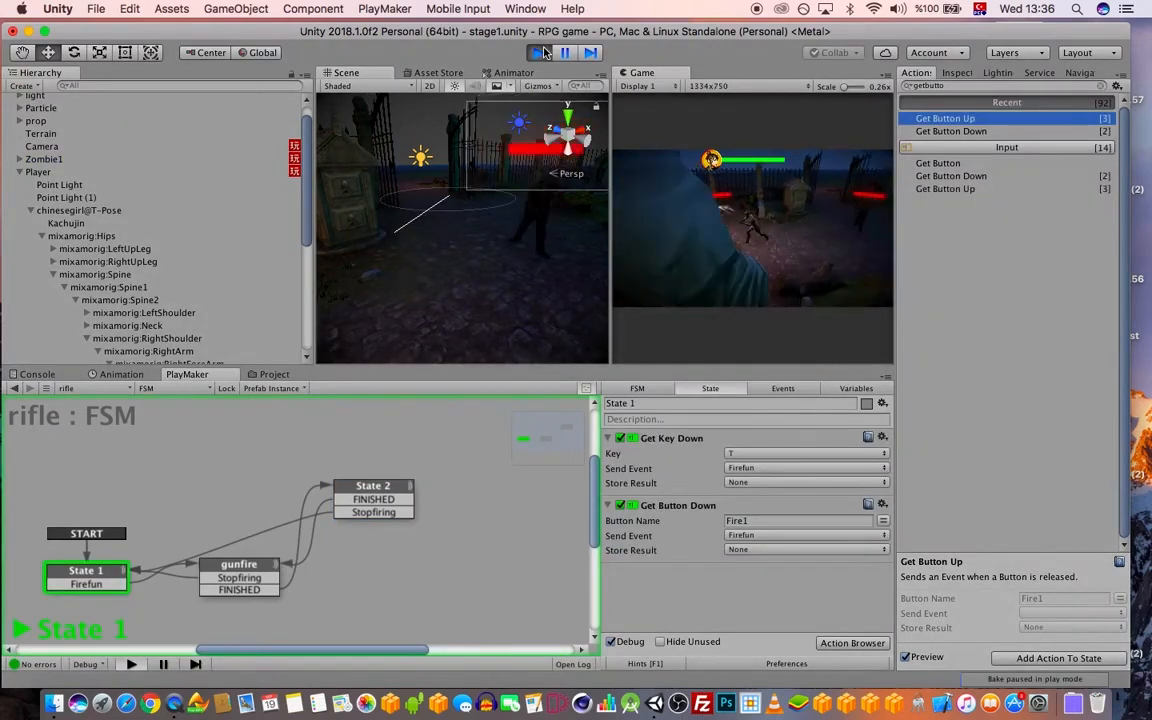
key(t)
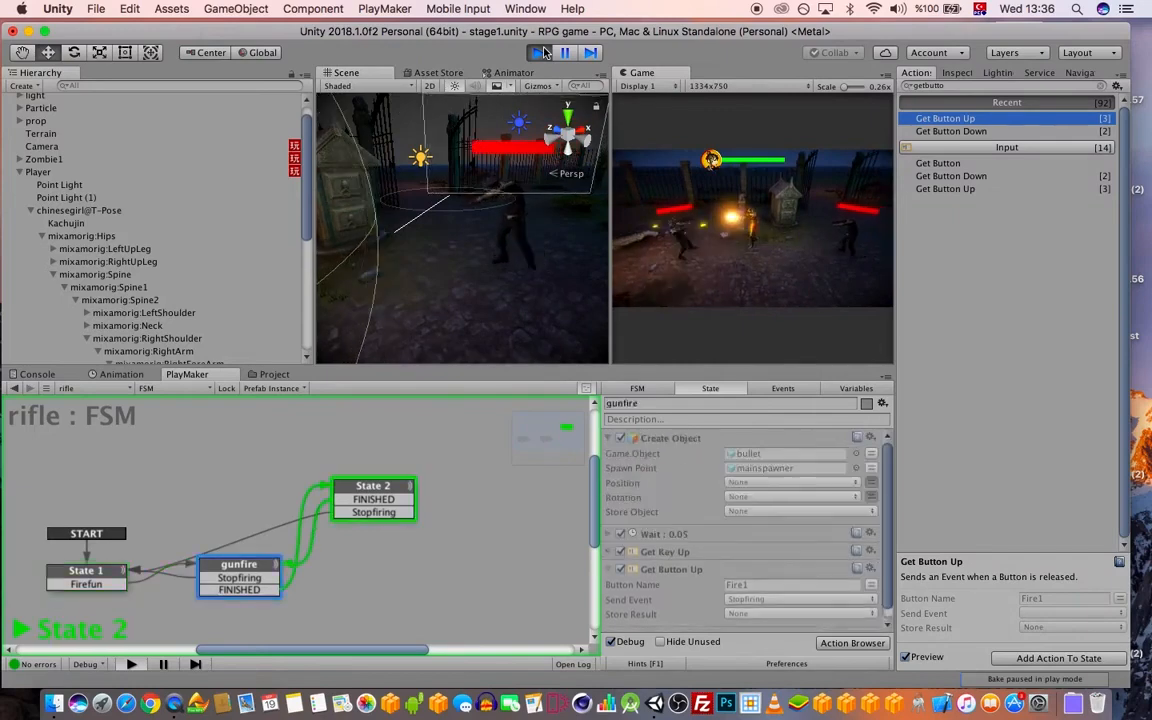
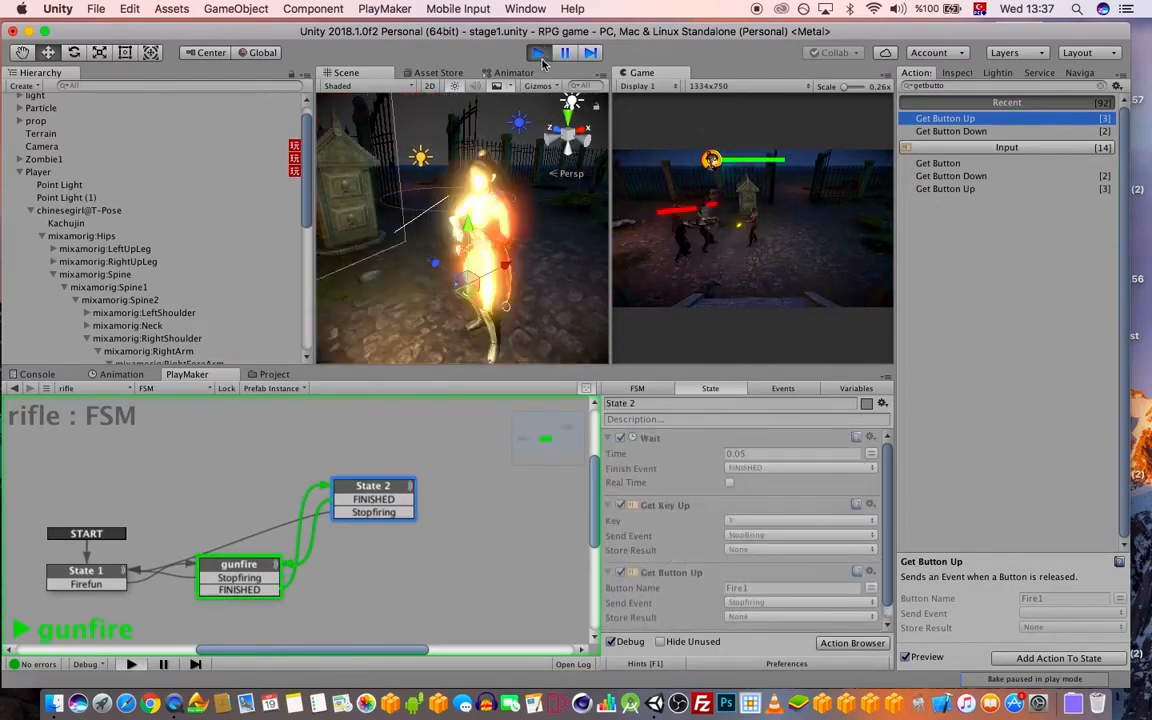
- Exit Play mode, ending the rifle firing test
click(538, 54)
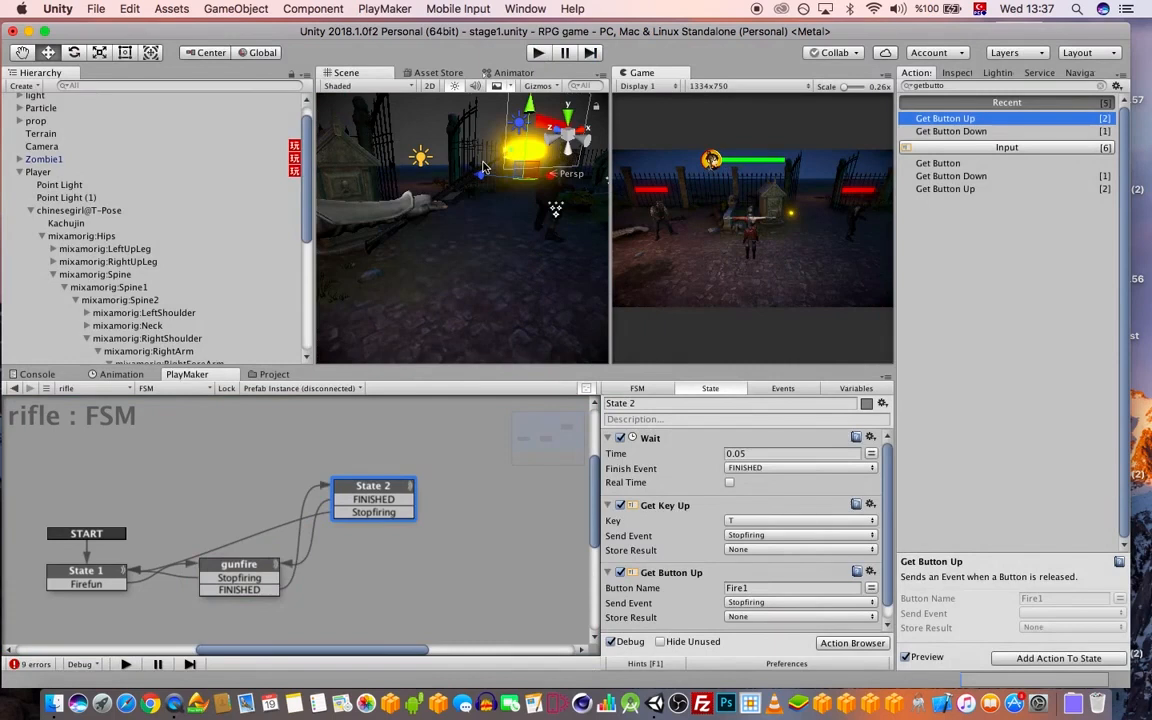
- Add Get Button Down to State 1 of Player's Jumping FSM: button Fire2, sending Key pressed
click(55, 172)
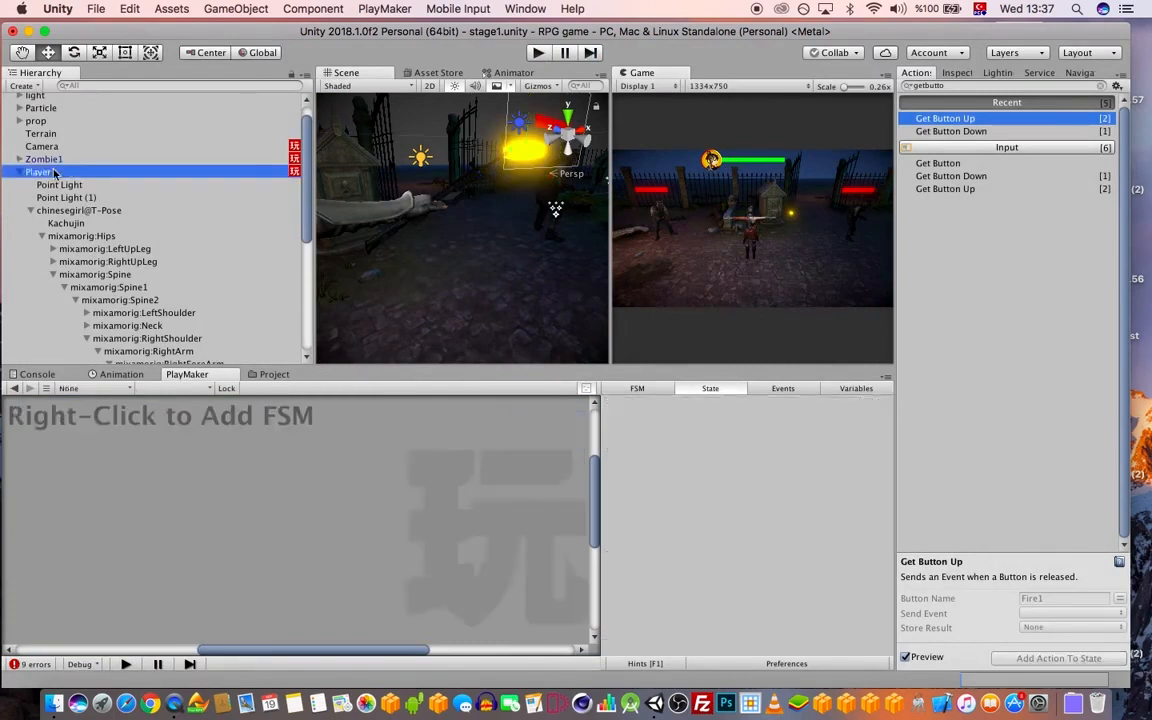
click(155, 388)
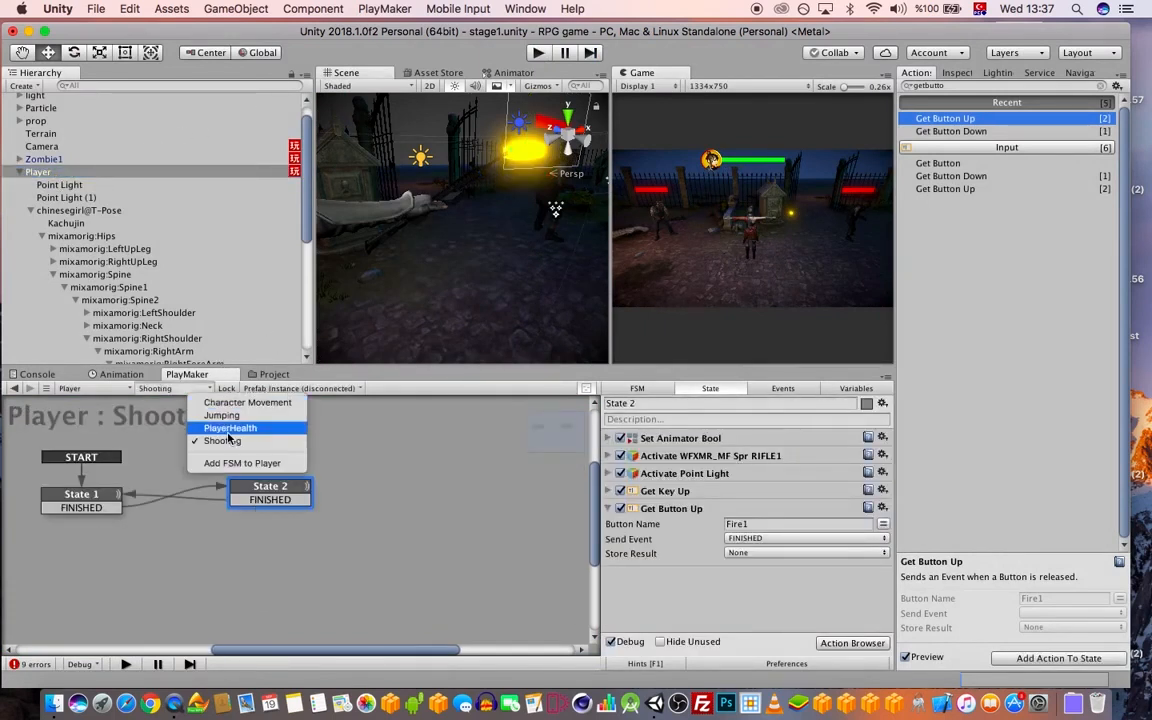
click(222, 415)
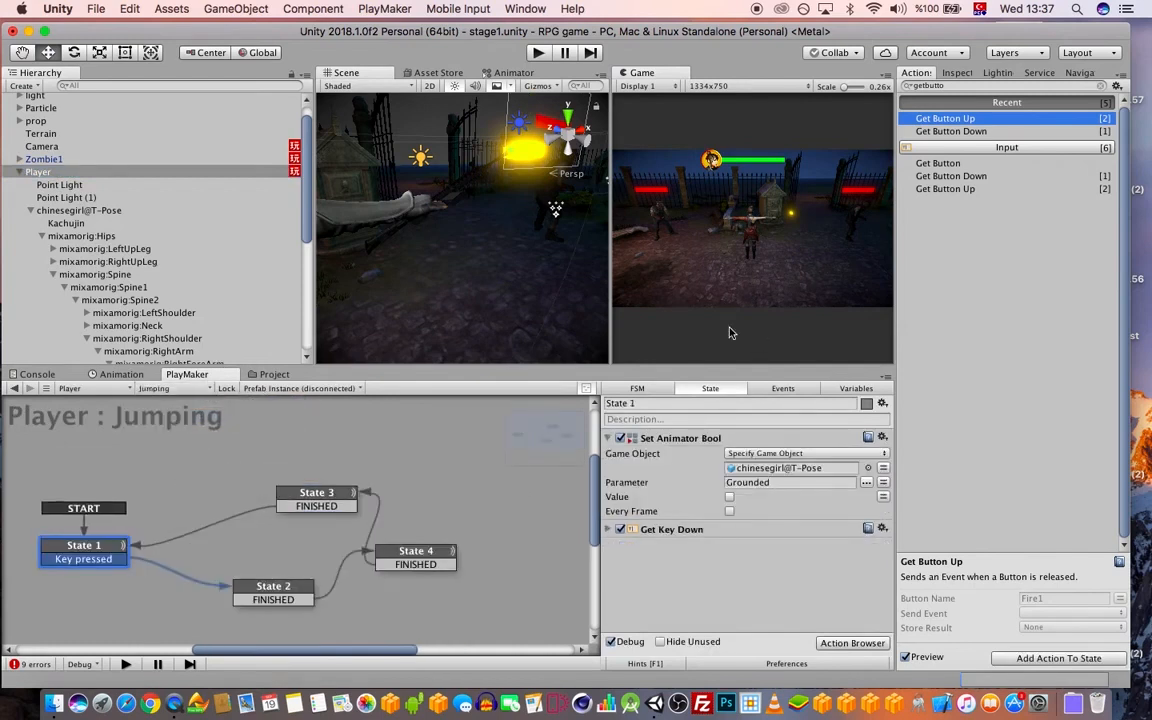
double_click(950, 176)
click(788, 562)
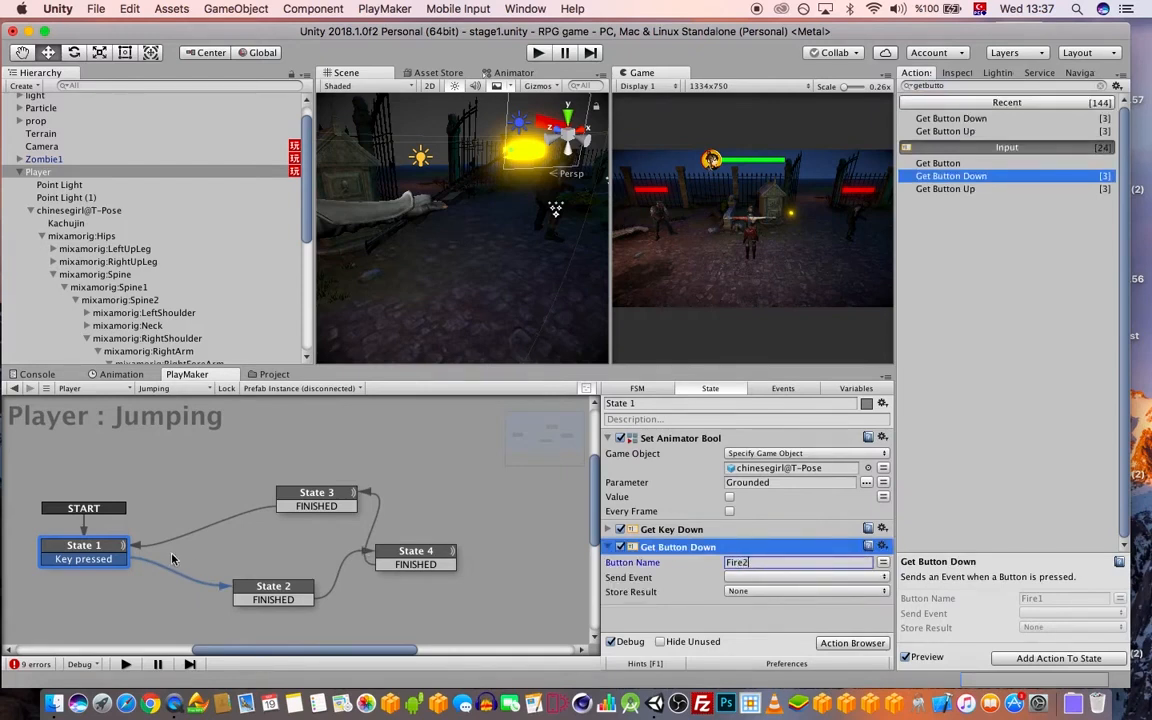
click(743, 578)
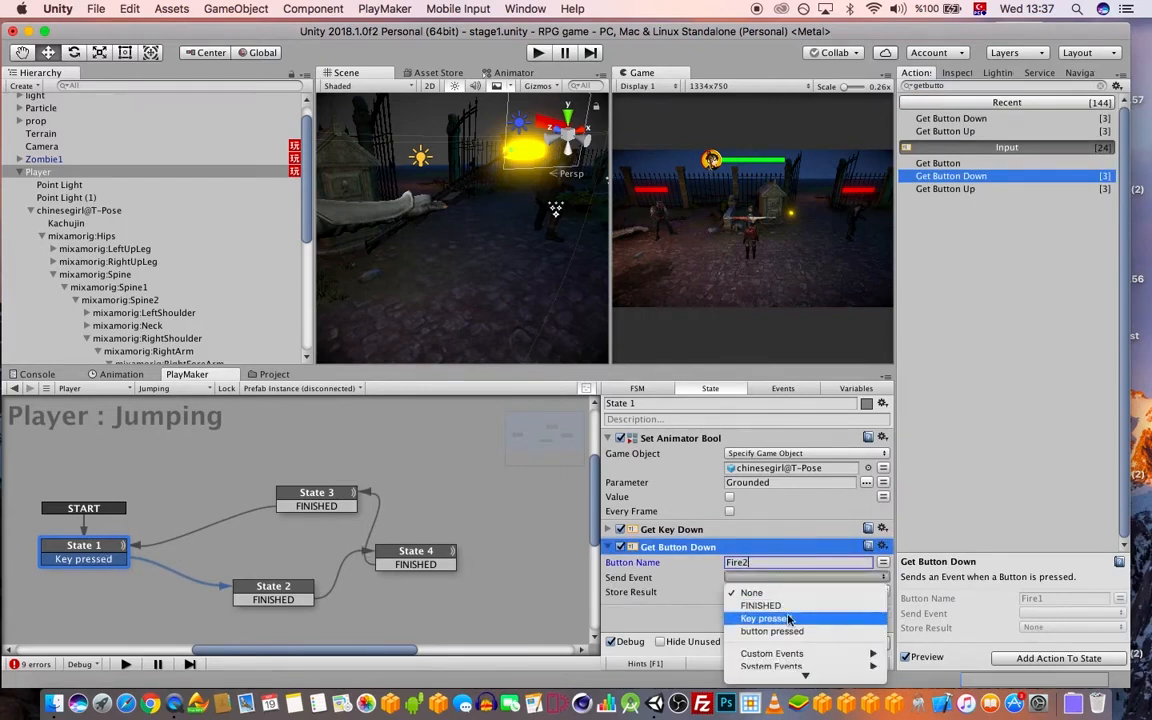
click(762, 617)
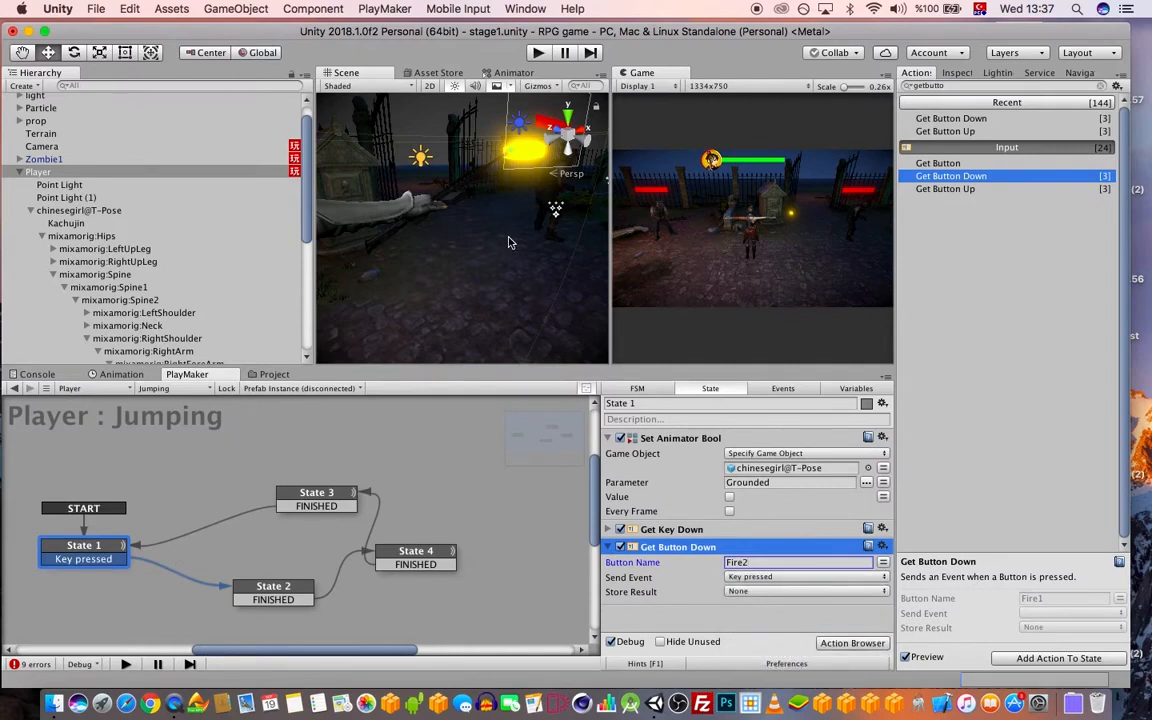
click(538, 53)
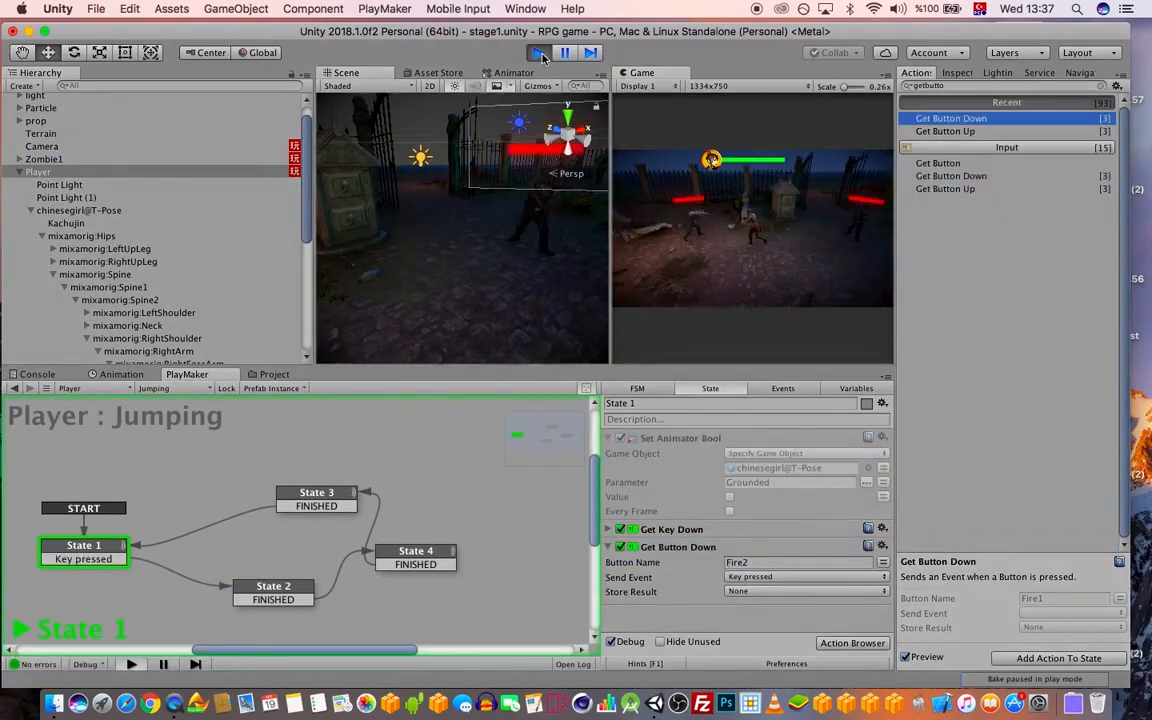
key(space)
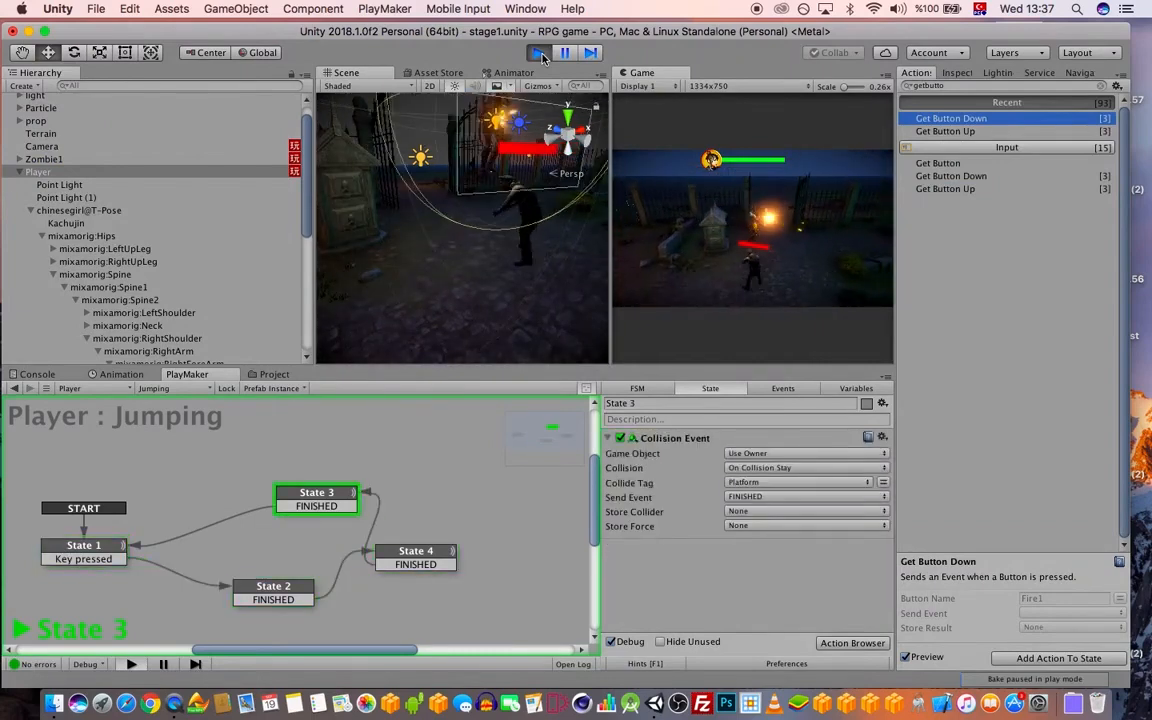
key(space)
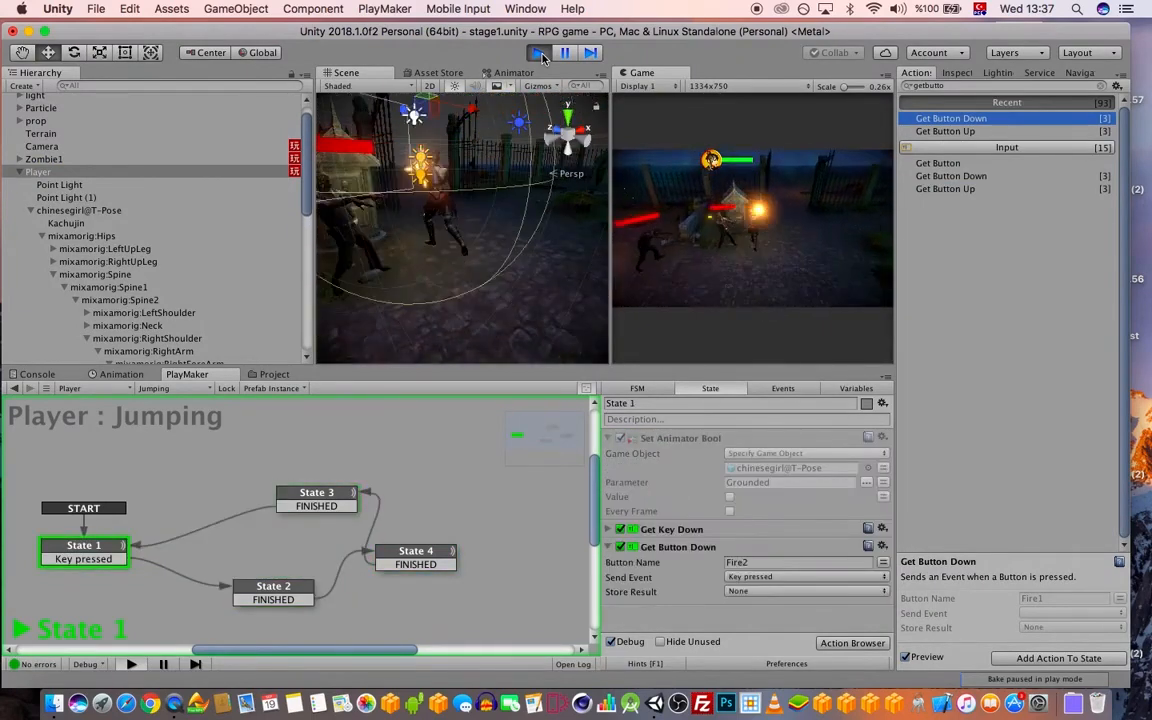
key(Left)
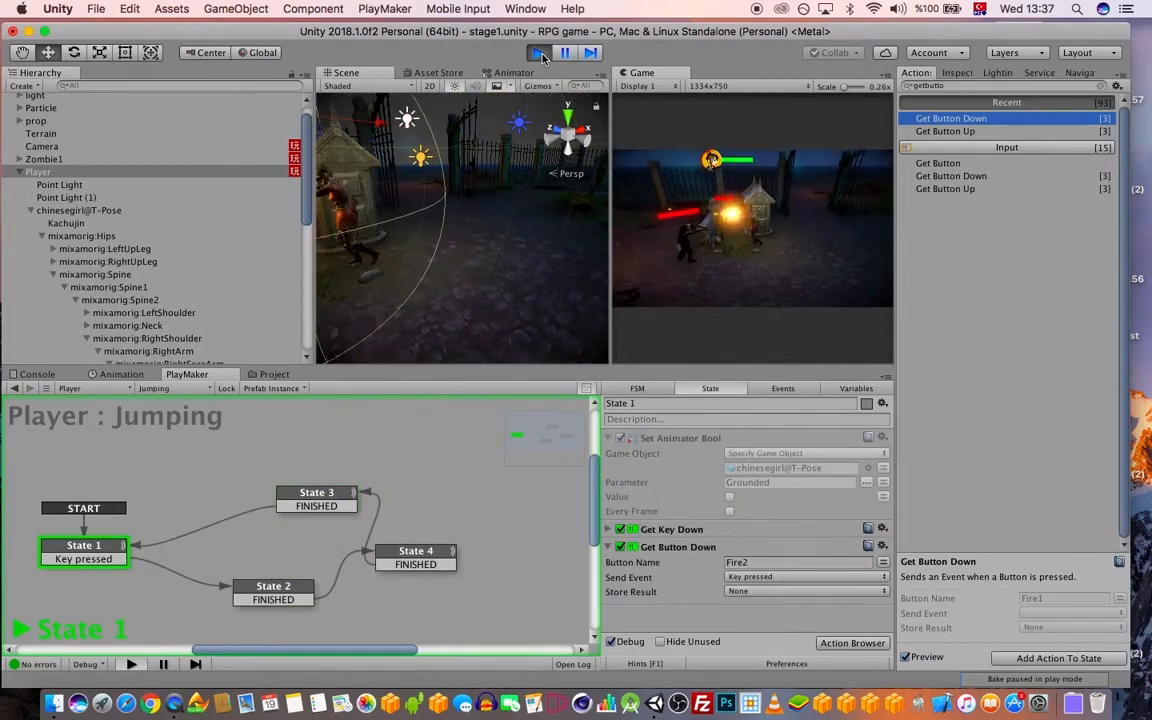
key(Right)
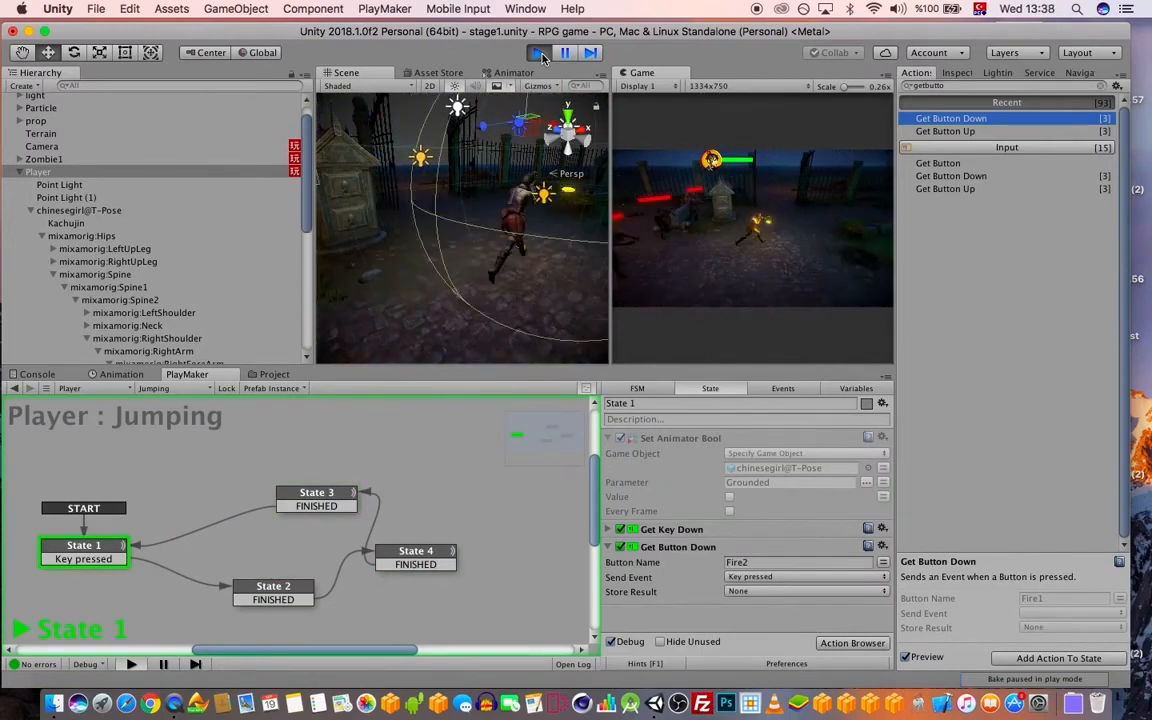
key(Left)
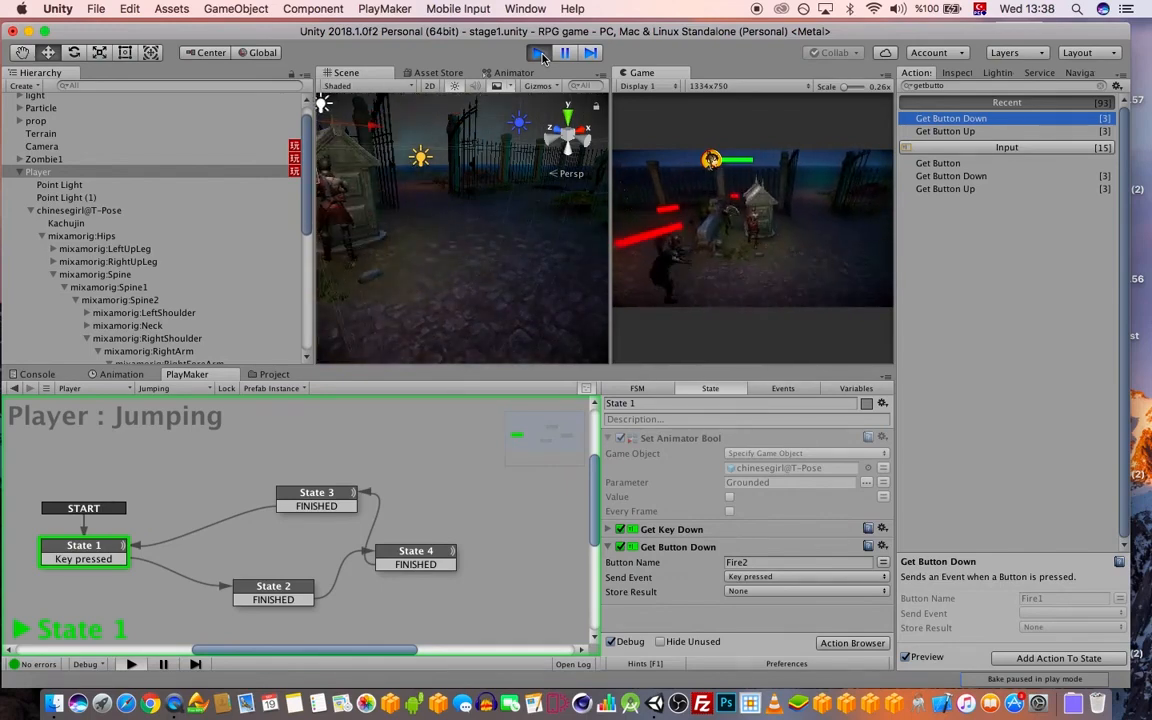
click(541, 57)
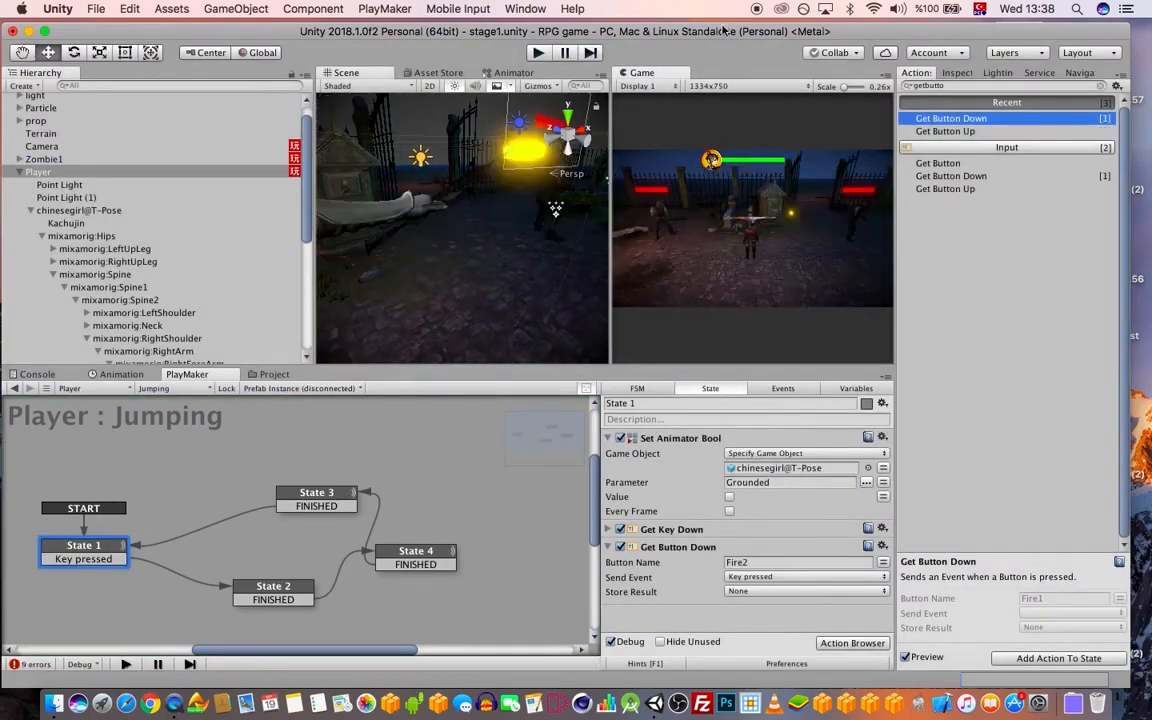
- Bring Unity forward and open File > Build Settings for the title and stage1 scenes
mouse_move(729, 32)
mouse_down()
mouse_move(737, 40)
mouse_move(731, 33)
mouse_up()
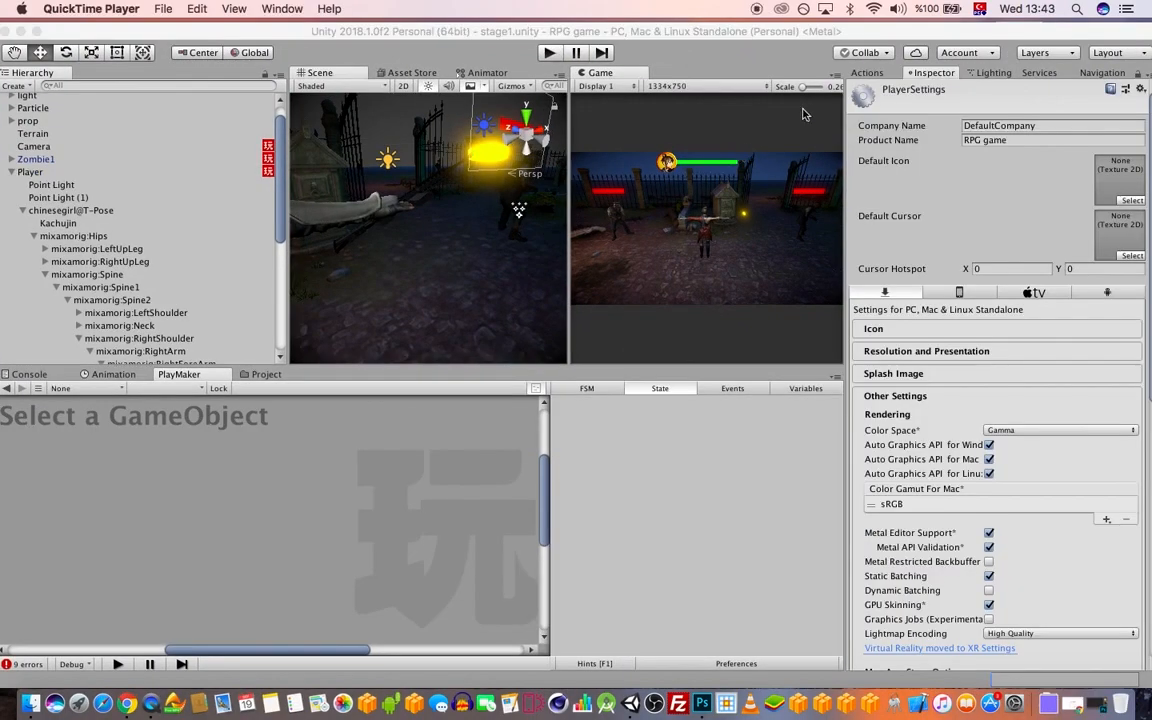
drag(707, 38, 698, 38)
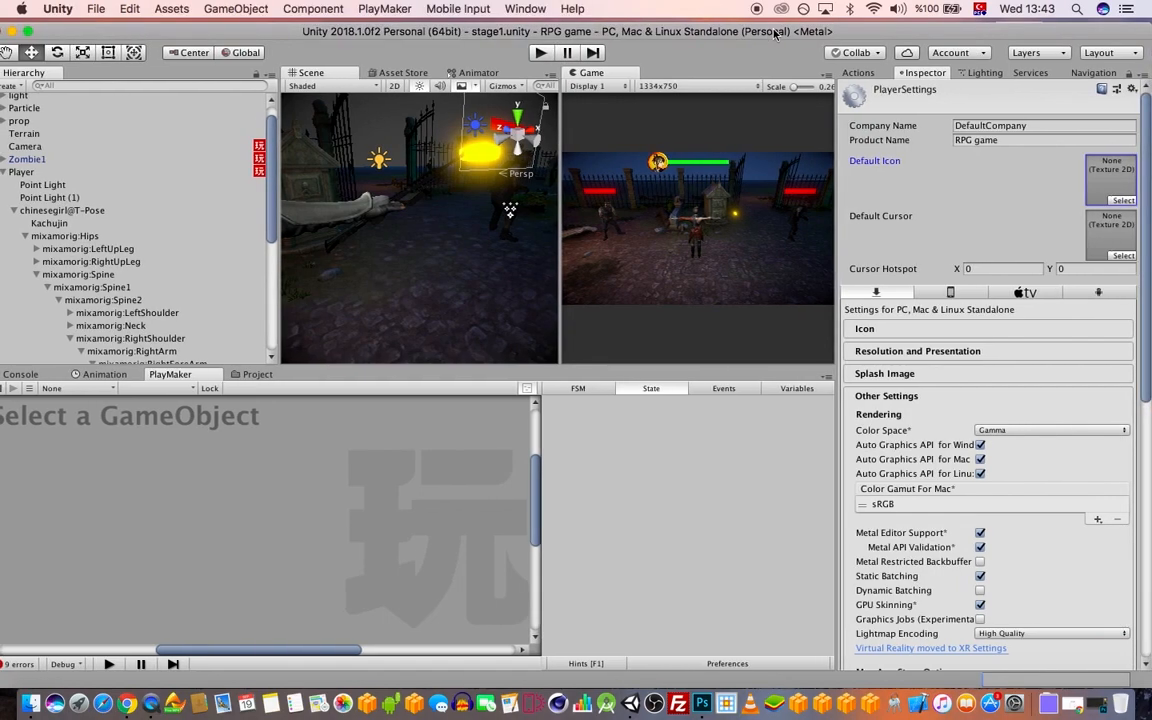
drag(788, 35, 783, 35)
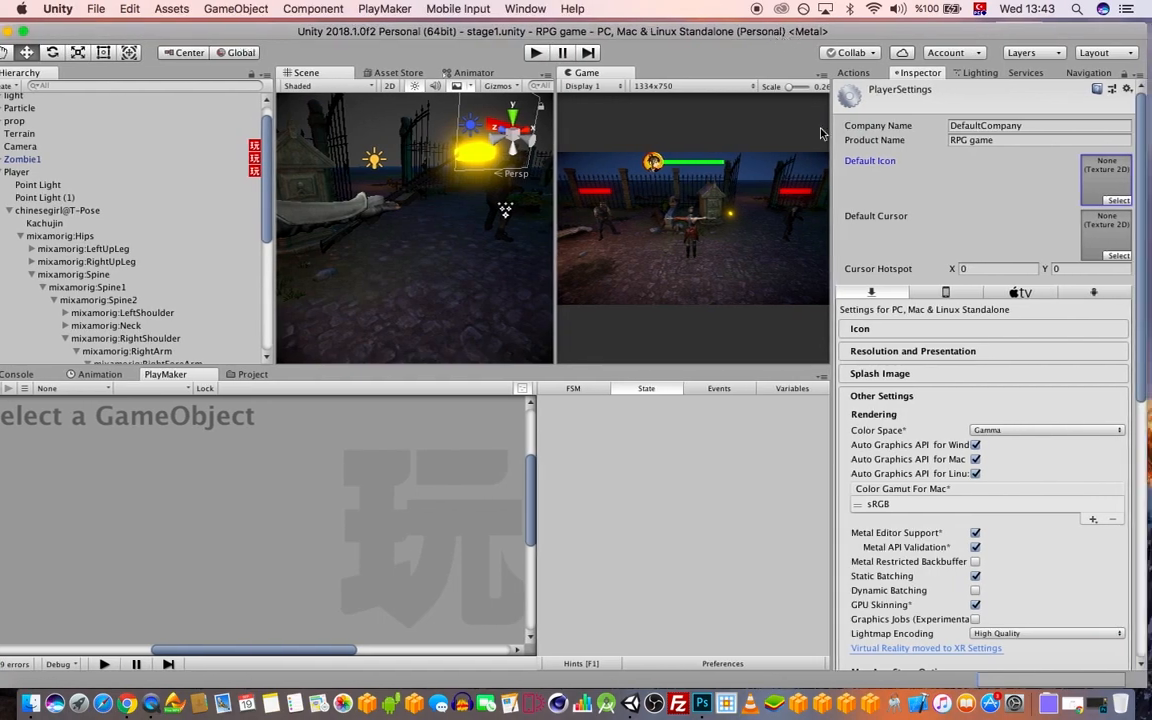
drag(528, 35, 533, 35)
click(97, 9)
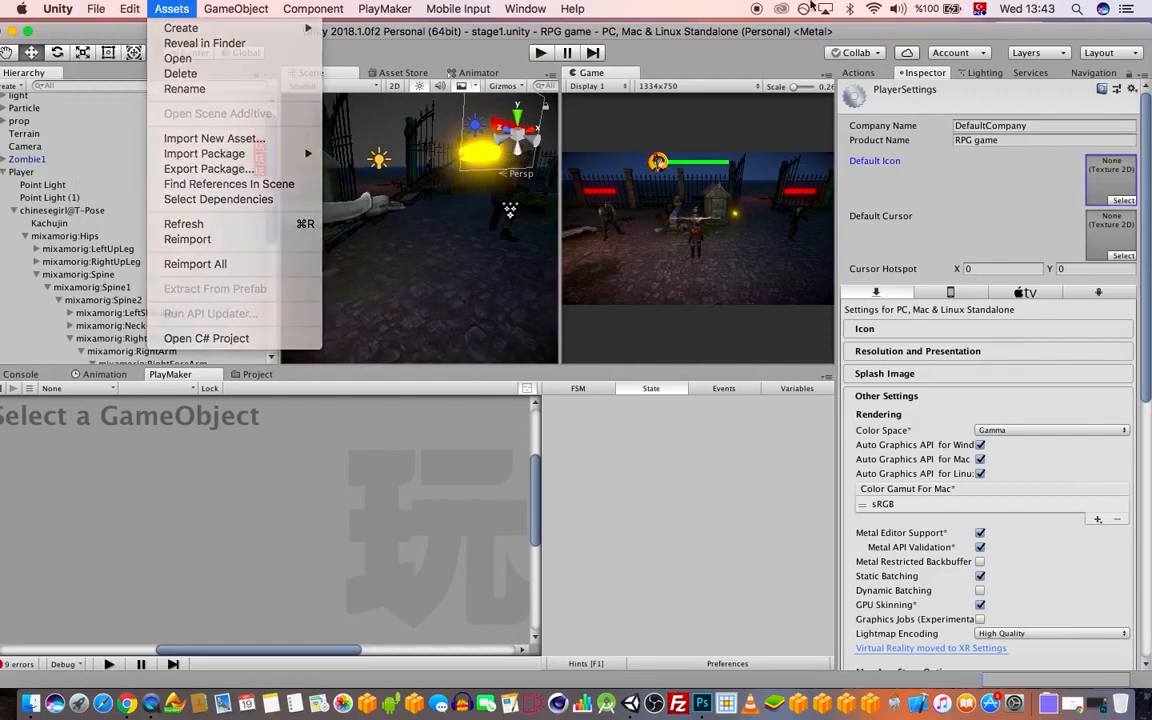
click(988, 21)
click(867, 72)
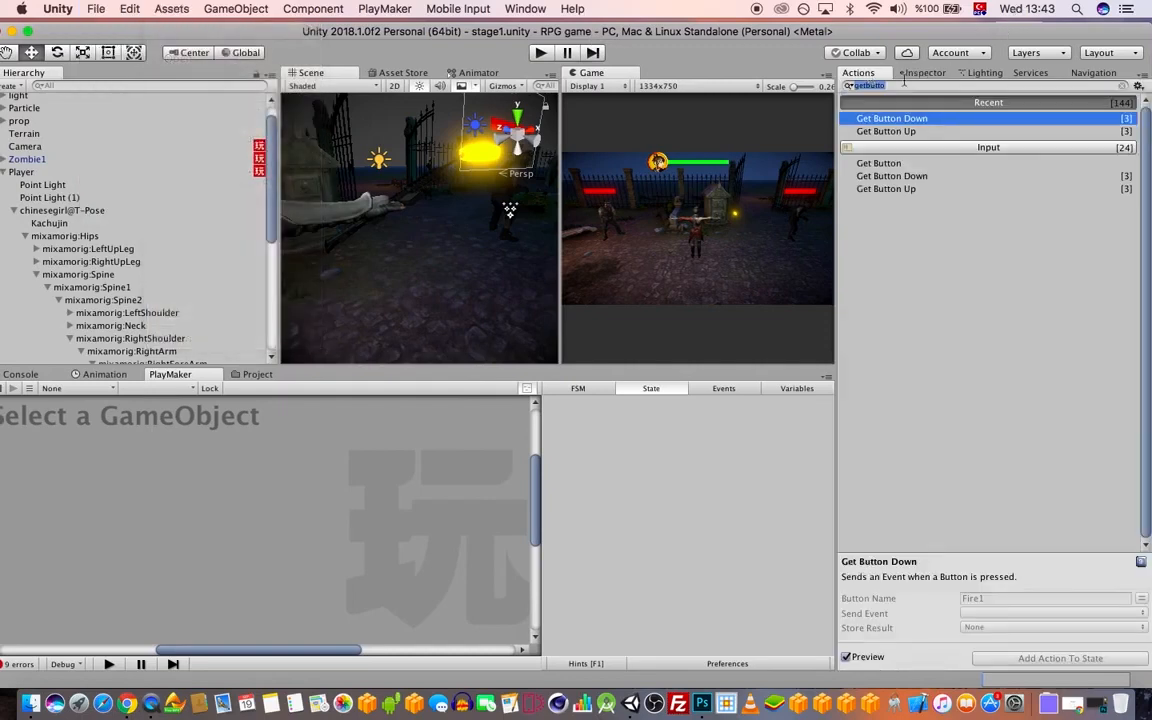
click(96, 9)
click(150, 156)
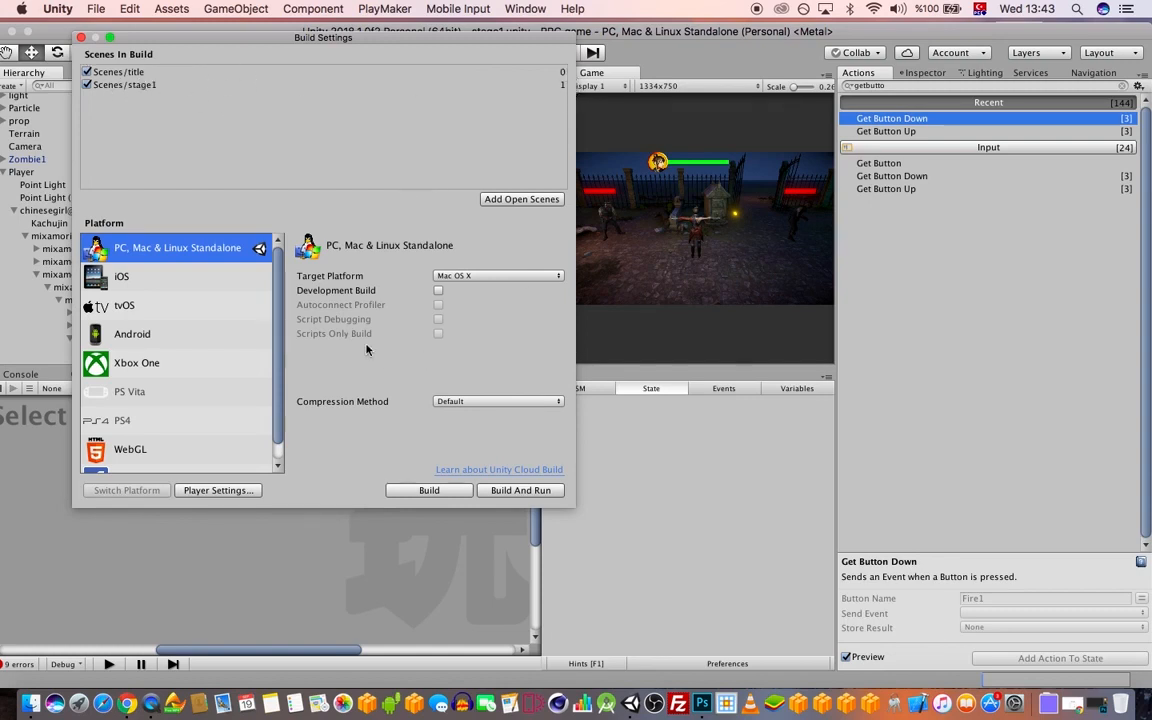
- In Player Settings, enter the company name and set the product name to ZOMBIE
click(220, 490)
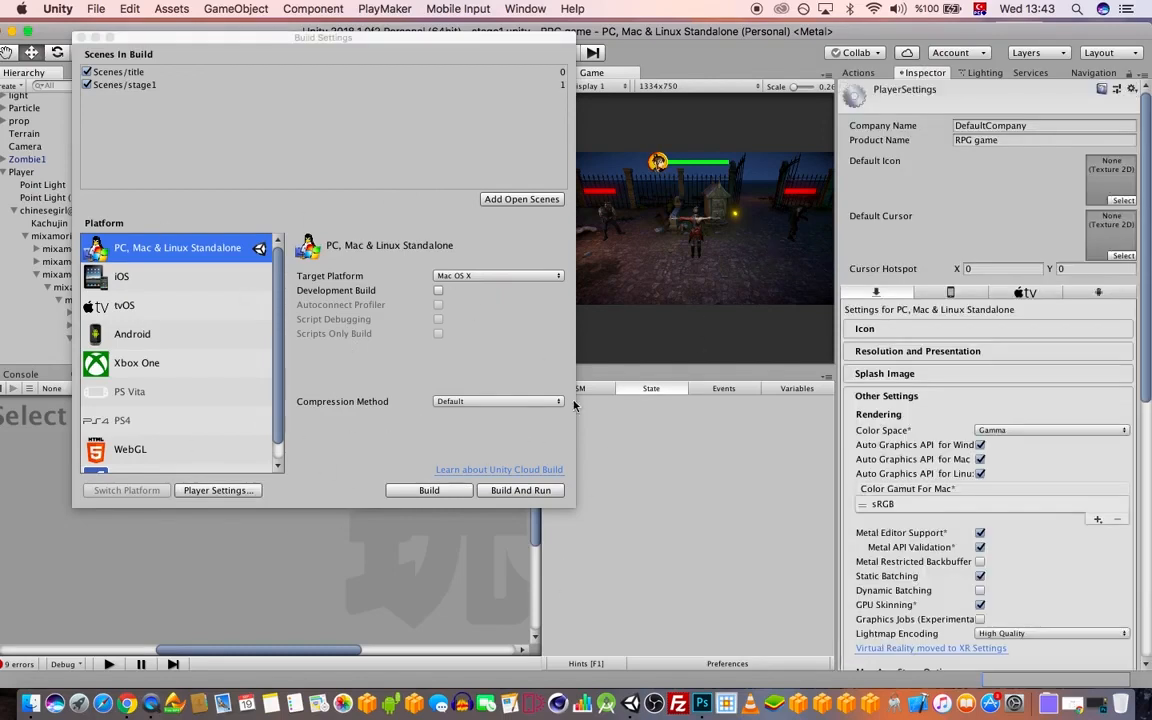
click(1030, 127)
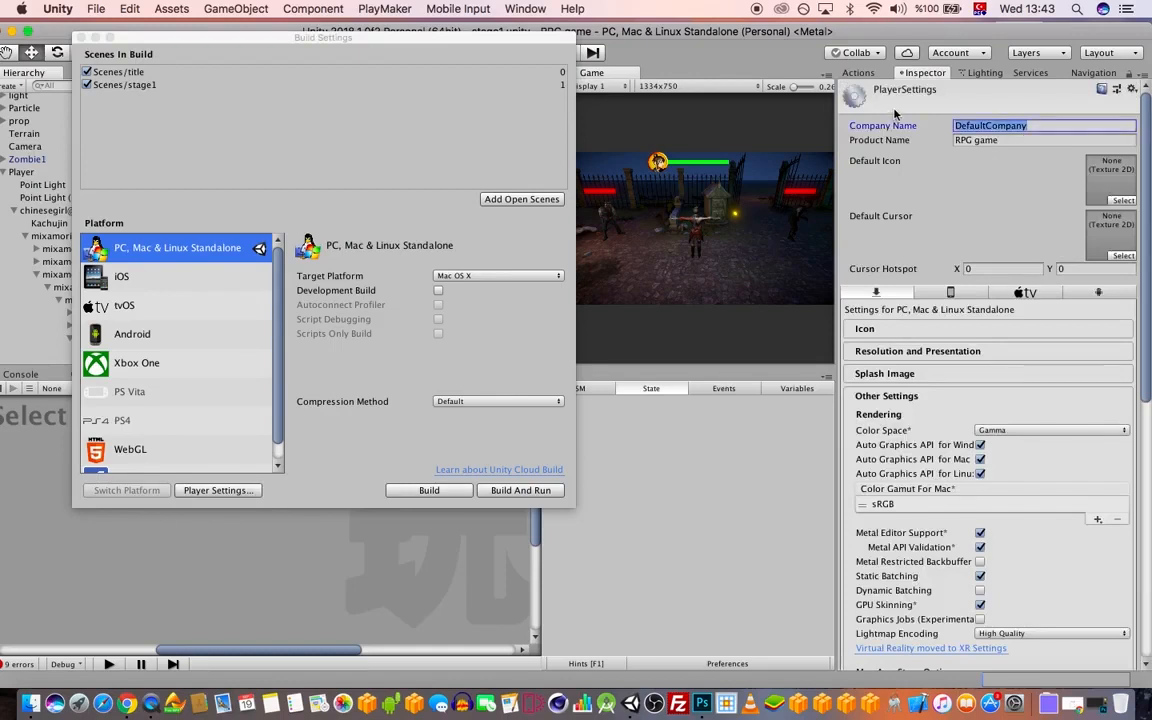
text(Volkan )
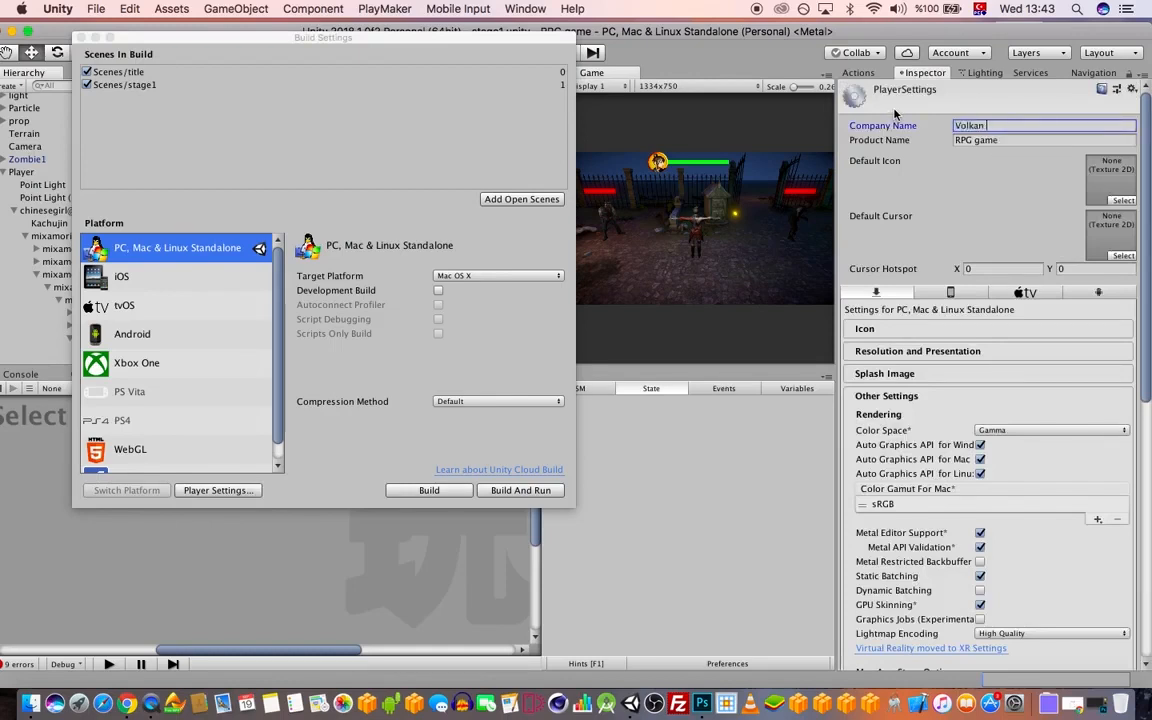
text(Games)
key(Tab)
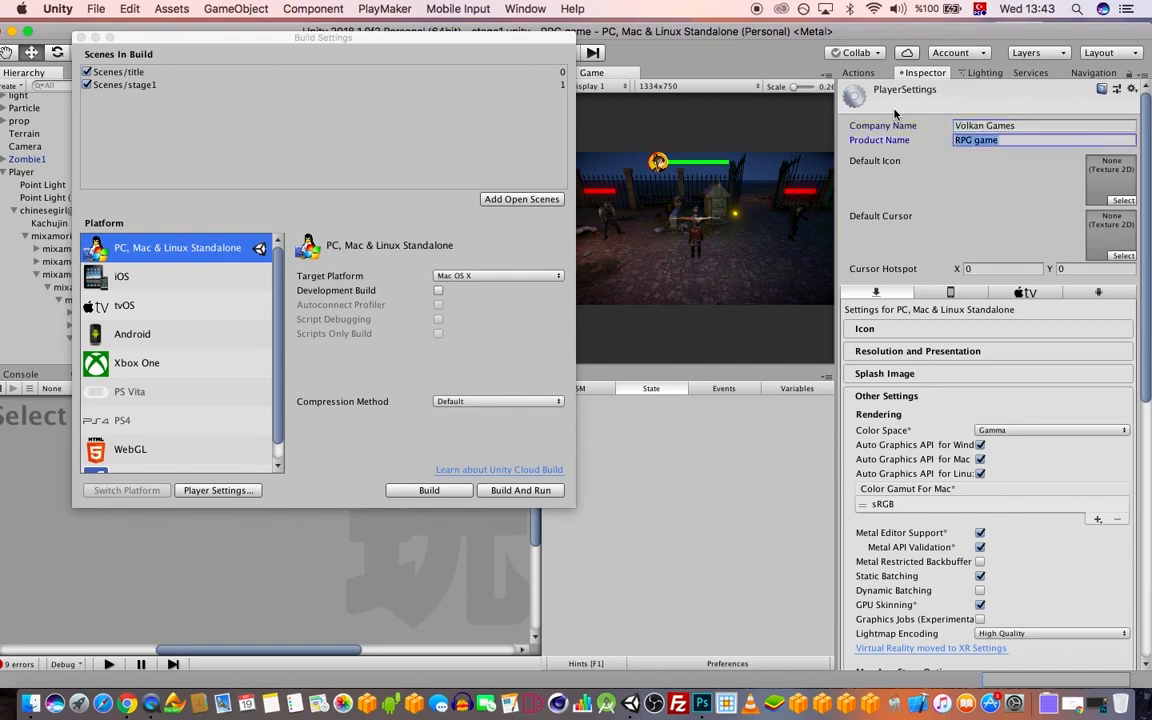
text(ZOMBIE)
- Assign the icon image as the game's default icon
click(1123, 200)
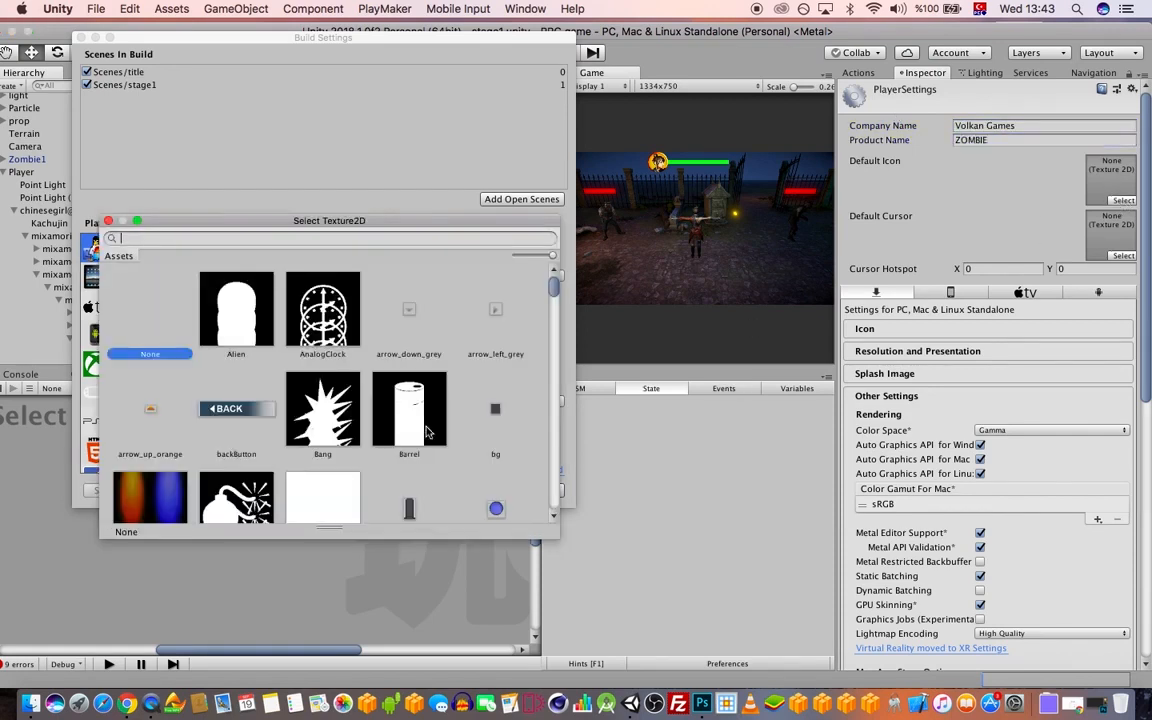
text(ic)
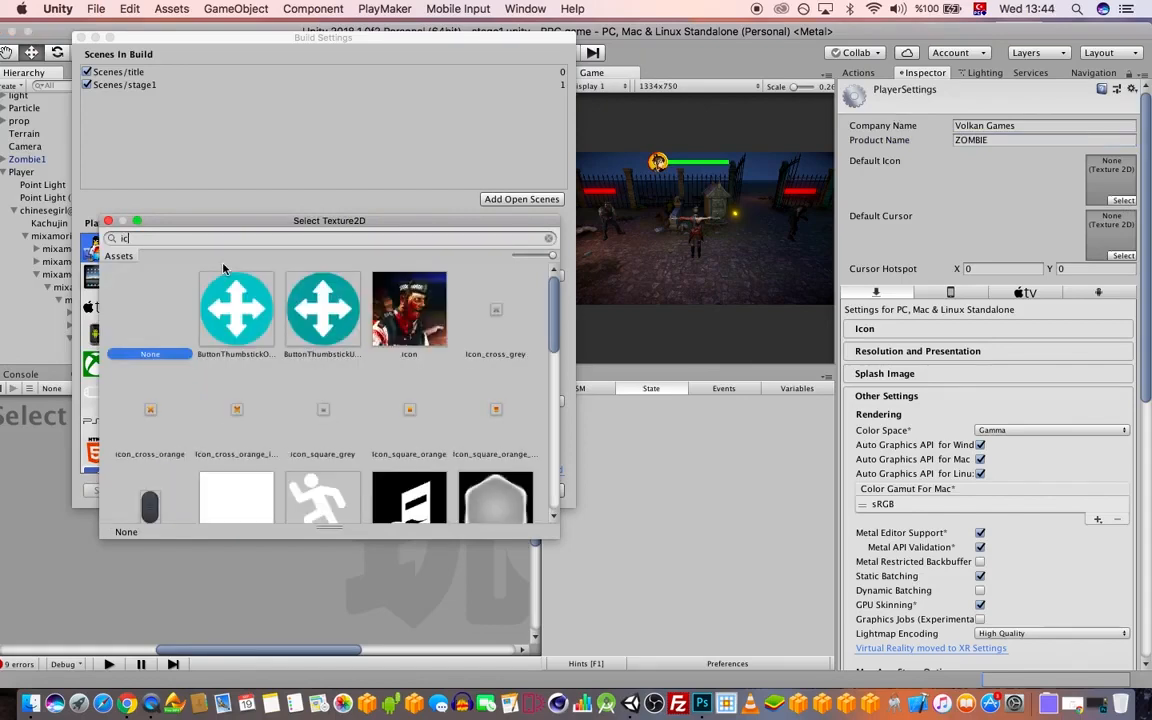
double_click(409, 308)
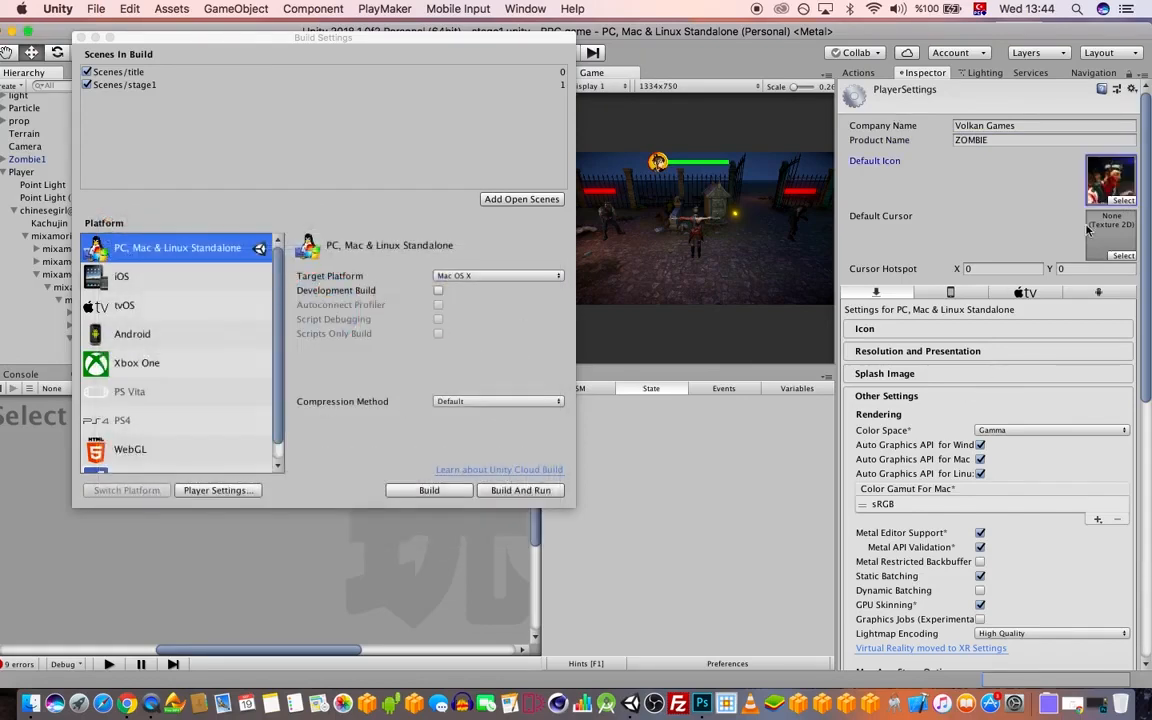
- Set a zombiegame bundle identifier, Version 1.0. and Build 1, then start the build
scroll(908, 305, down, 8)
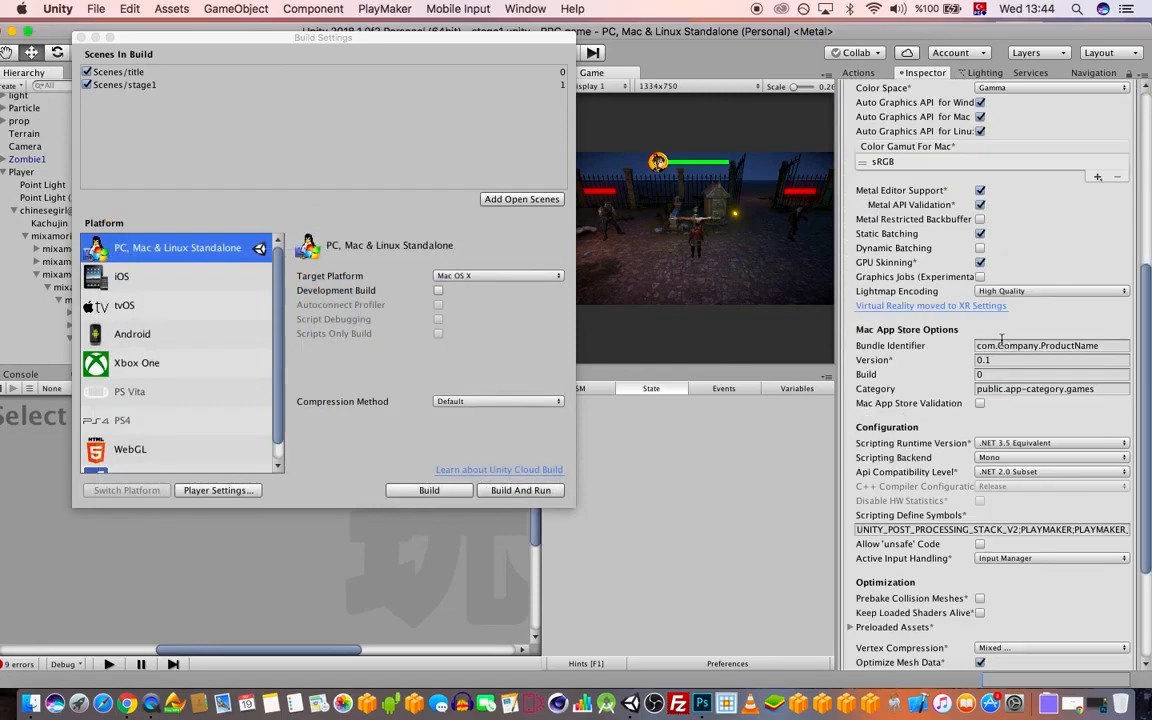
scroll(905, 310, up, 8)
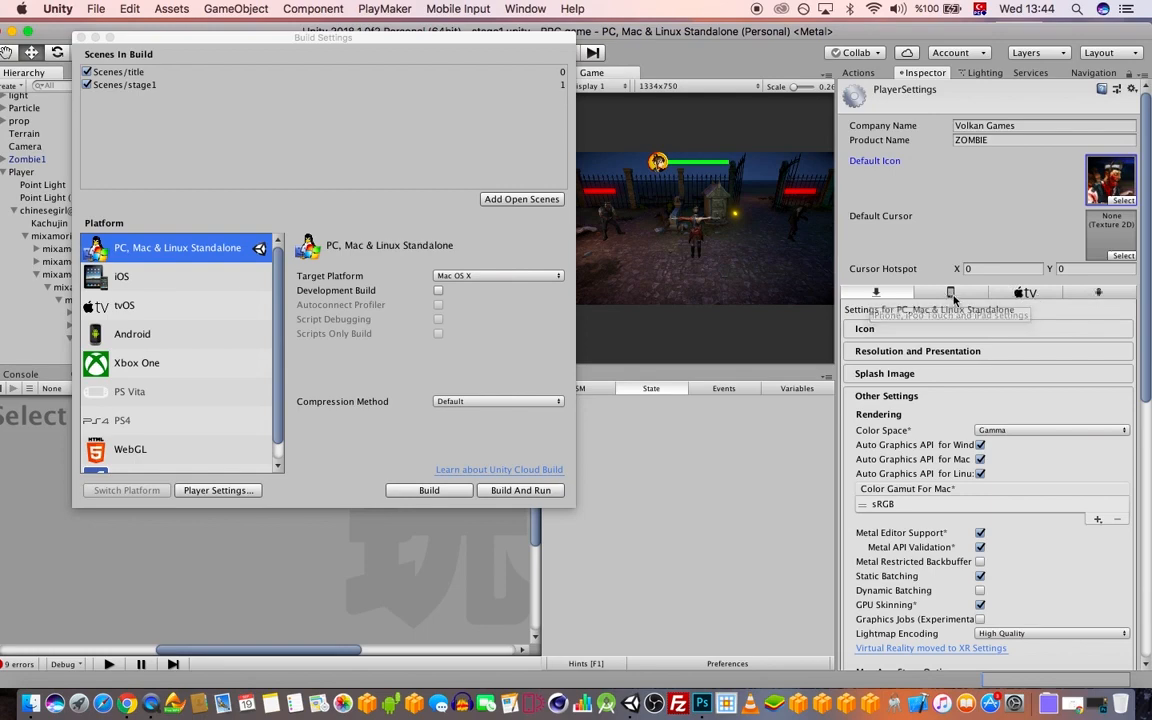
scroll(945, 322, down, 10)
scroll(1000, 330, up, 10)
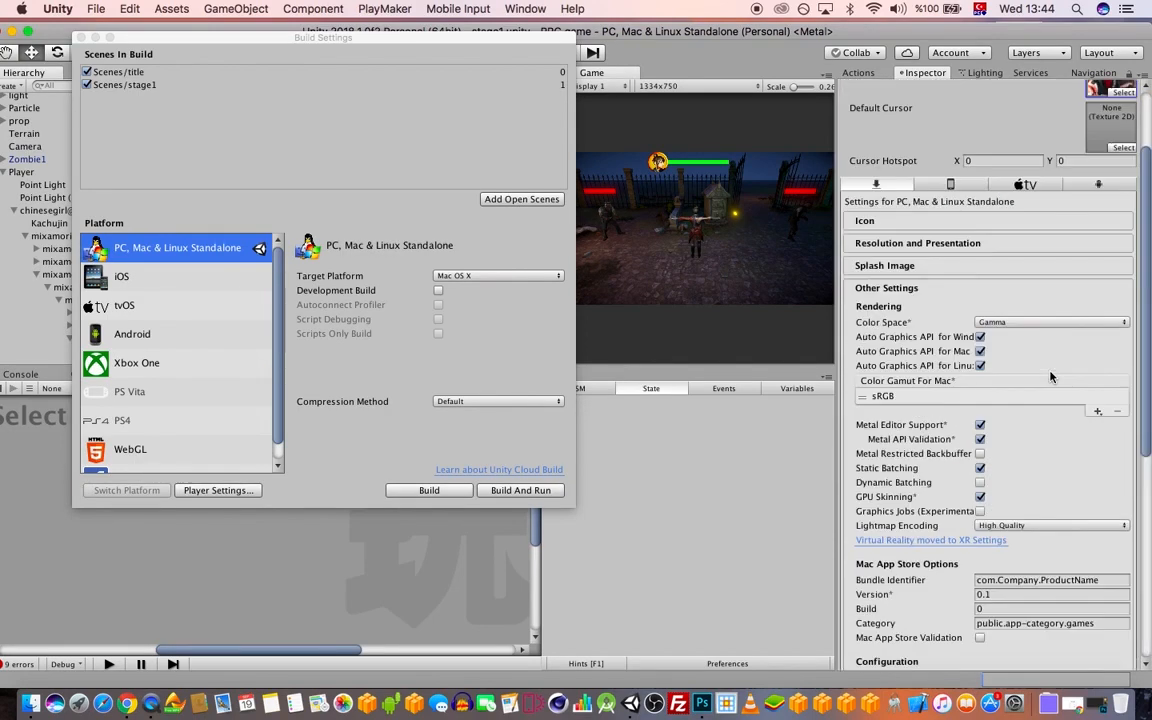
scroll(1040, 333, down, 8)
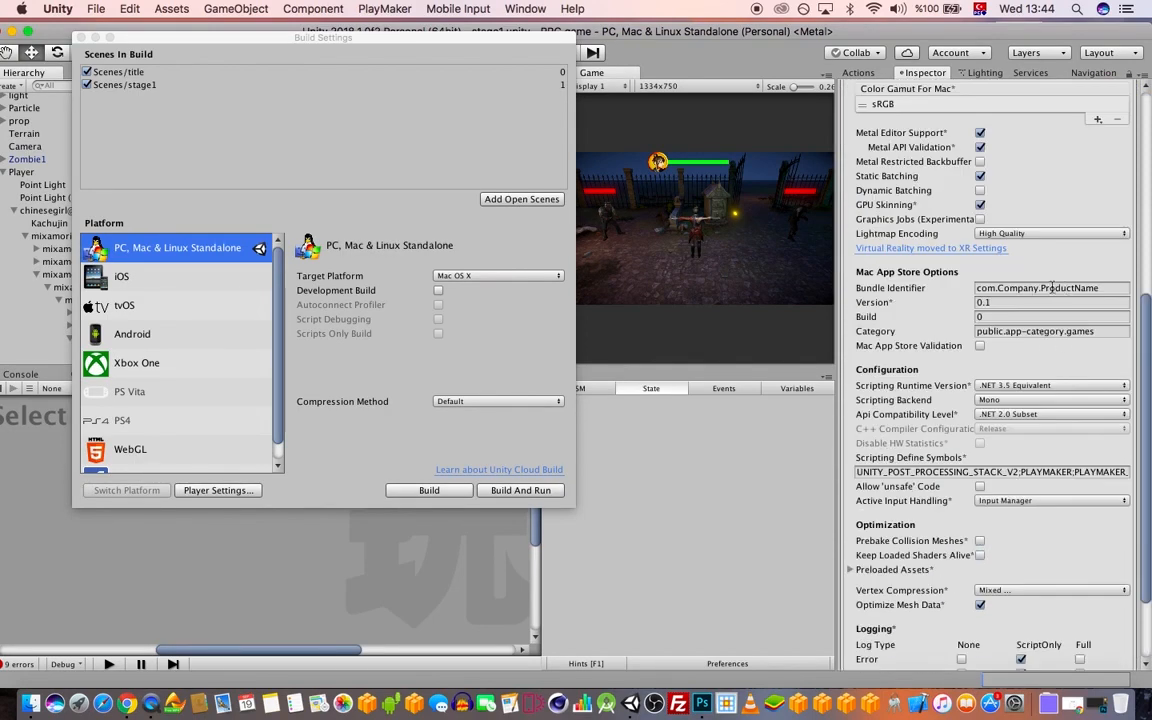
drag(998, 288, 1148, 292)
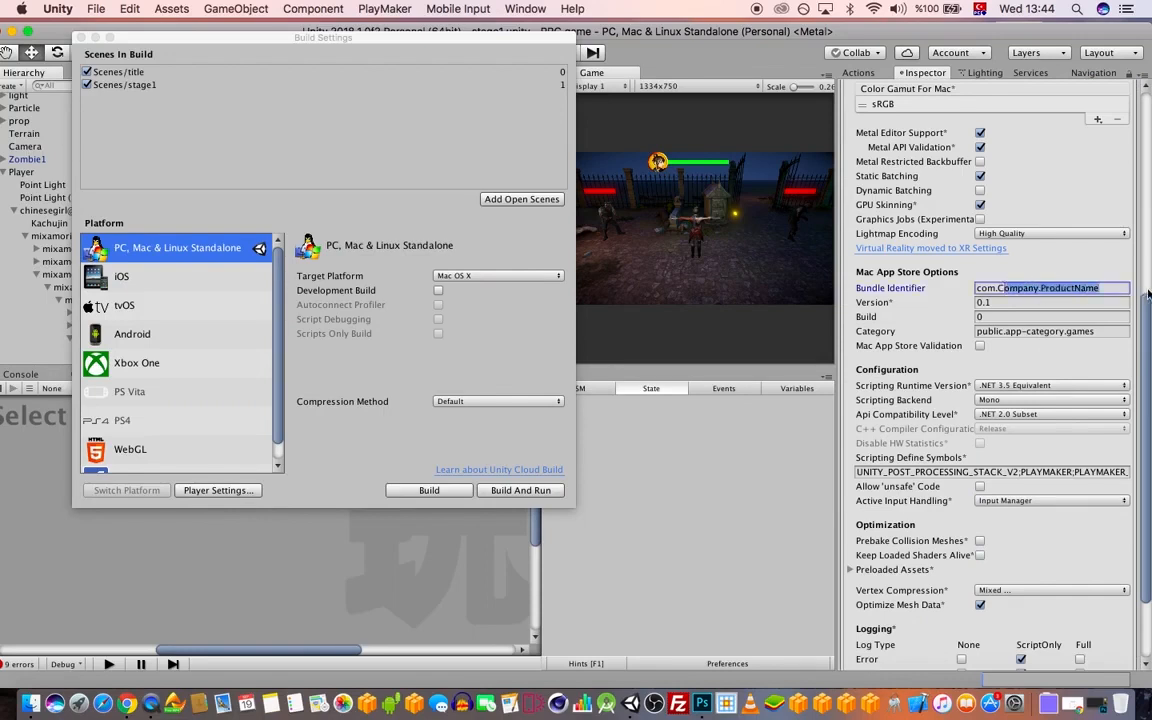
key(BackSpace)
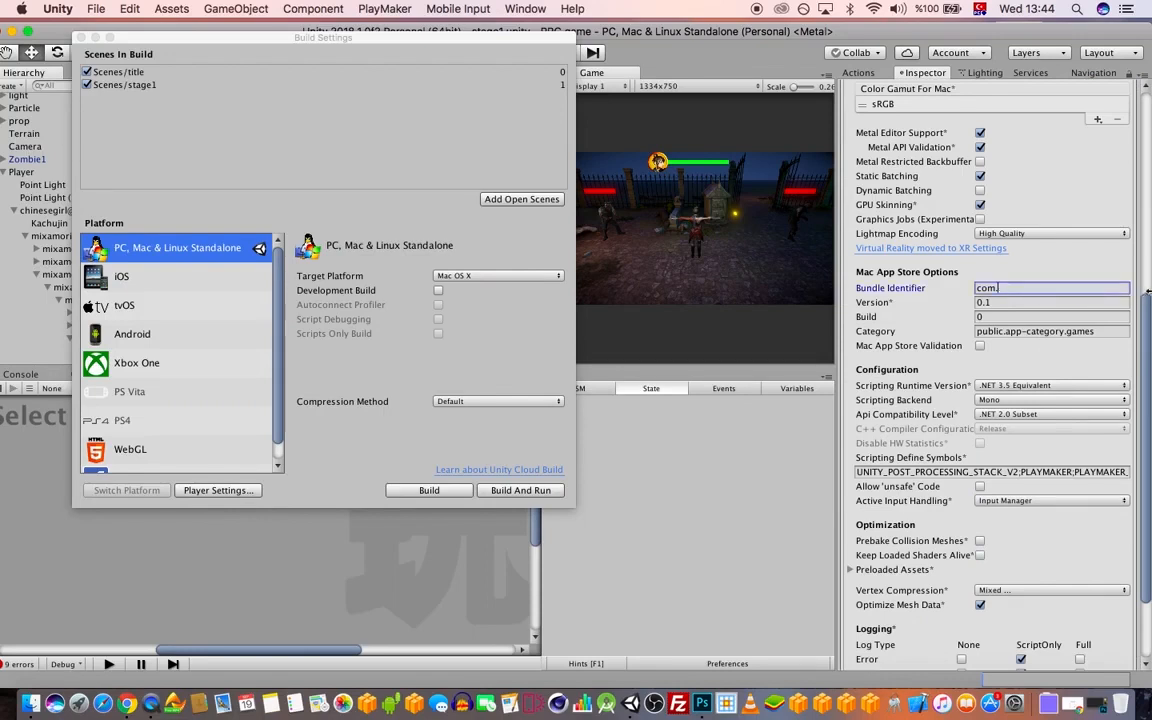
text(volkan.zombiegame)
key(Tab)
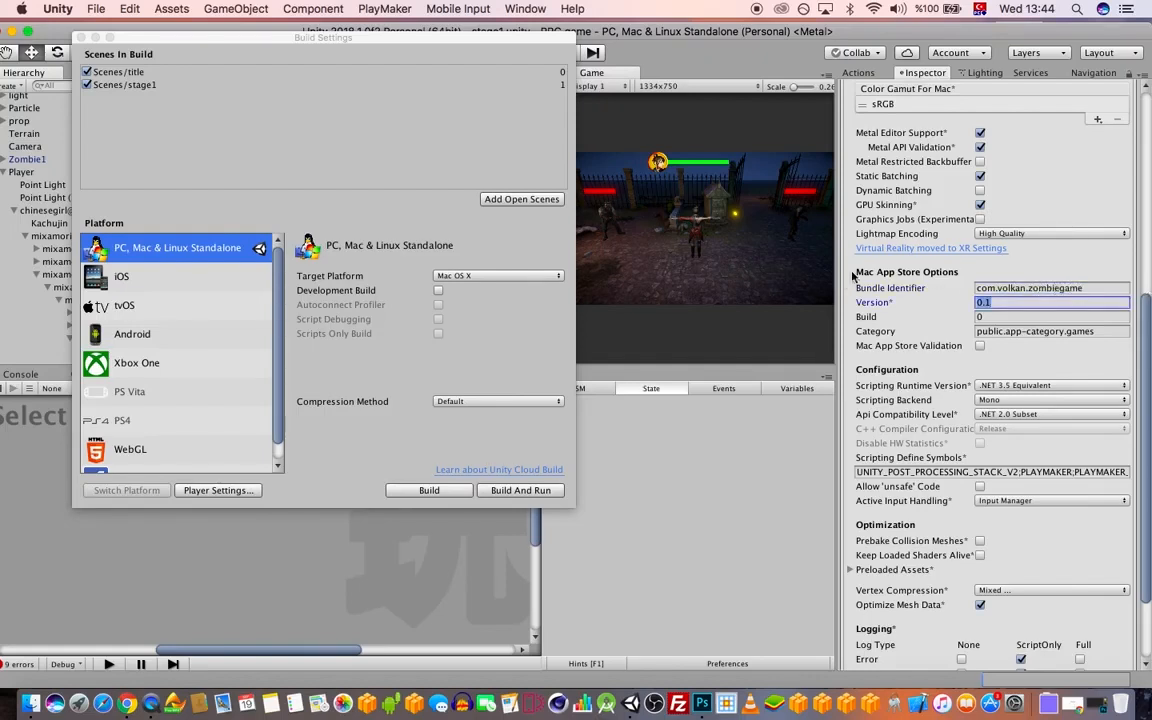
text(1.0.)
key(Tab)
text(1)
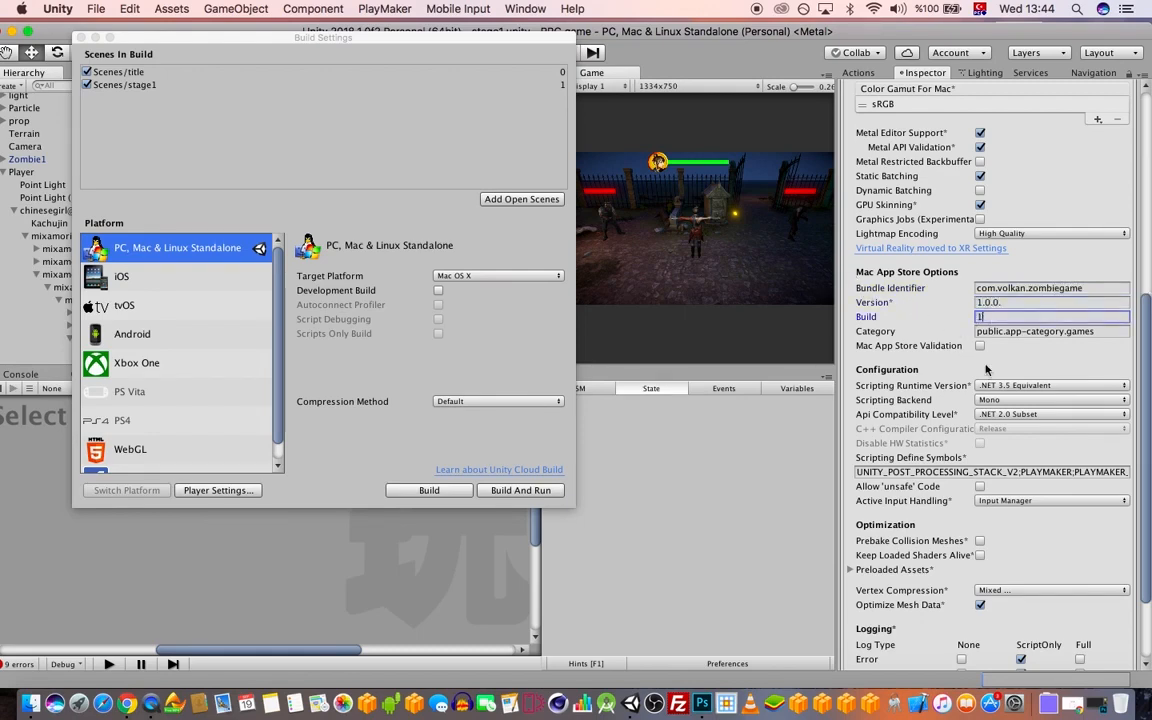
scroll(946, 322, up, 10)
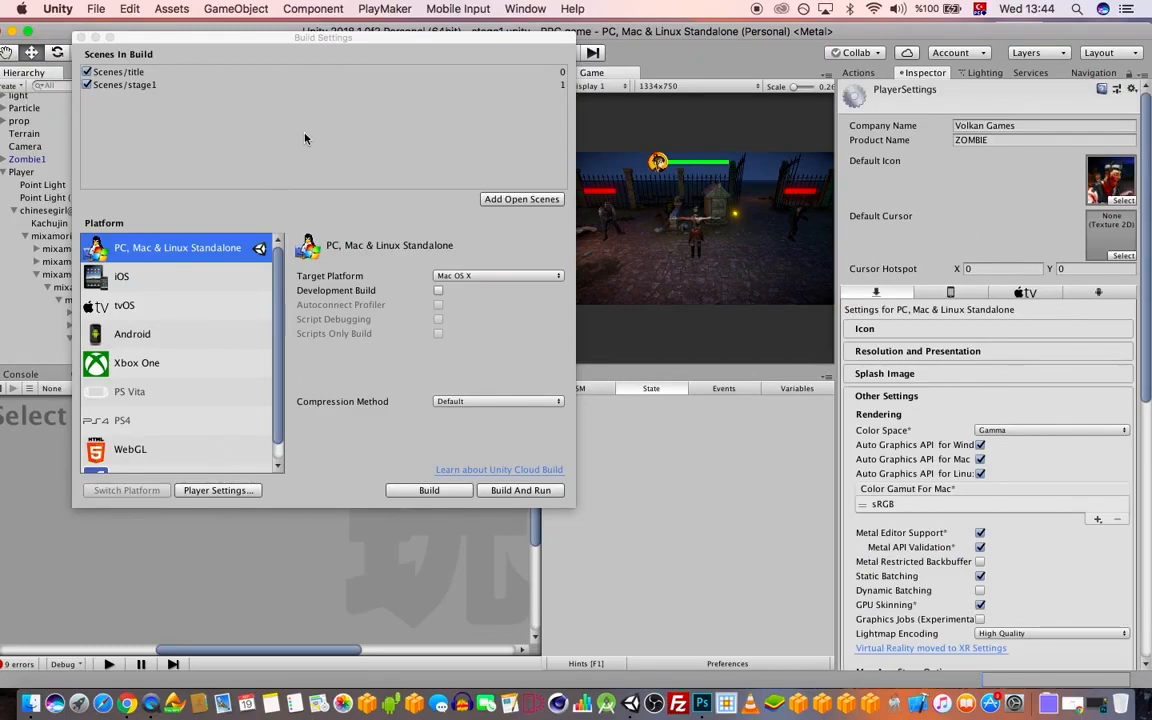
click(427, 491)
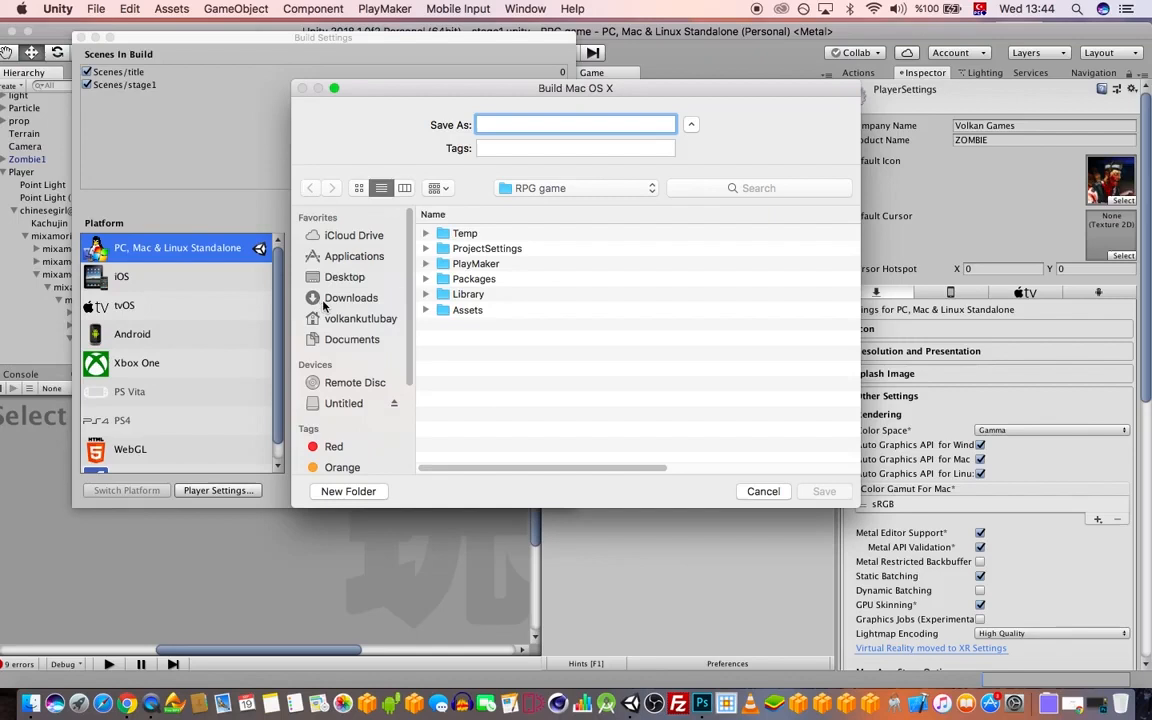
- Choose the Desktop game folder as destination and save the build as Zombie
click(344, 277)
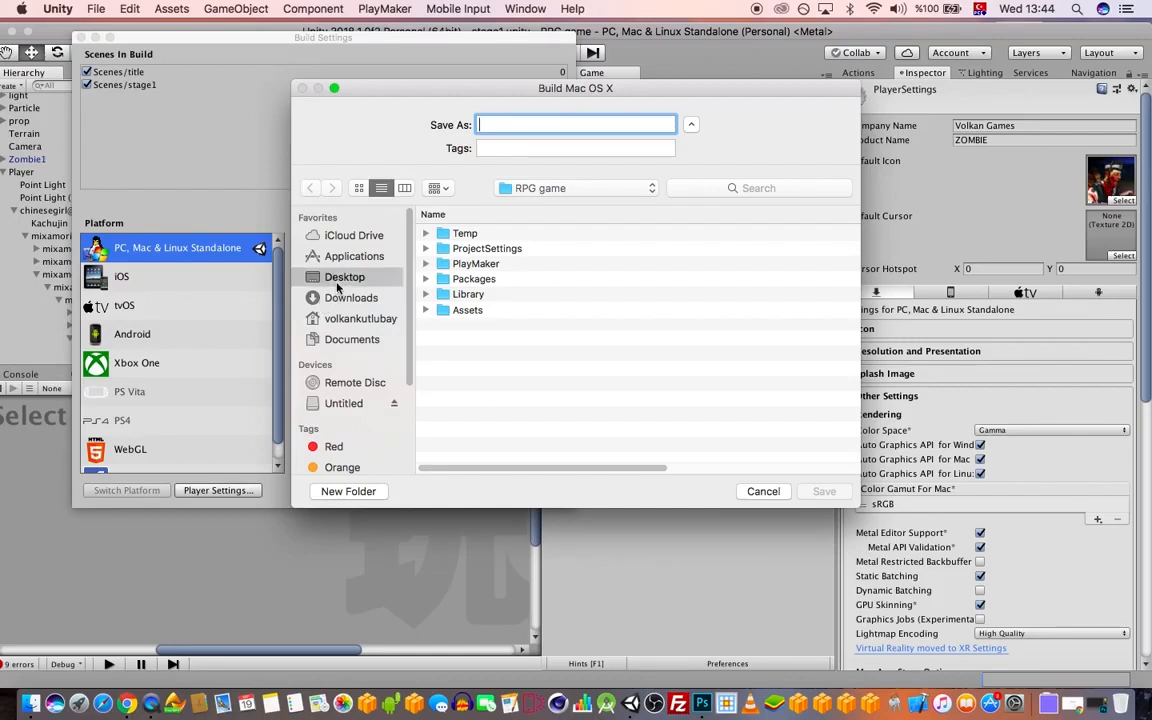
scroll(435, 338, down, 3)
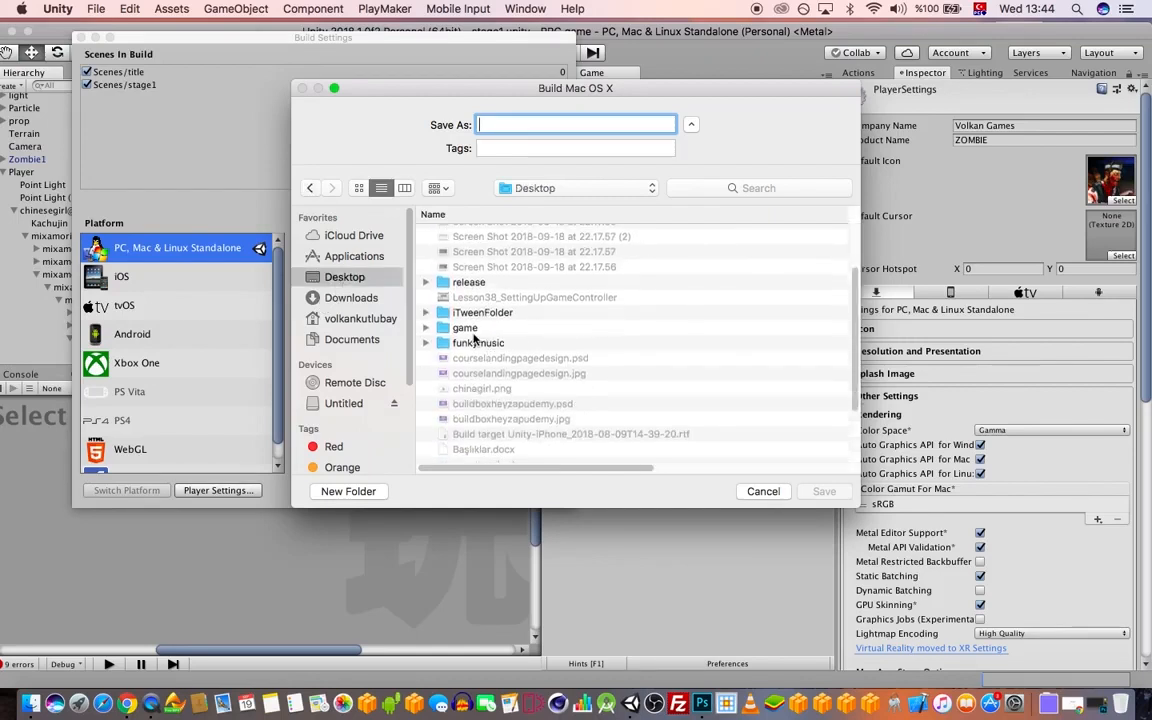
click(473, 332)
double_click(474, 329)
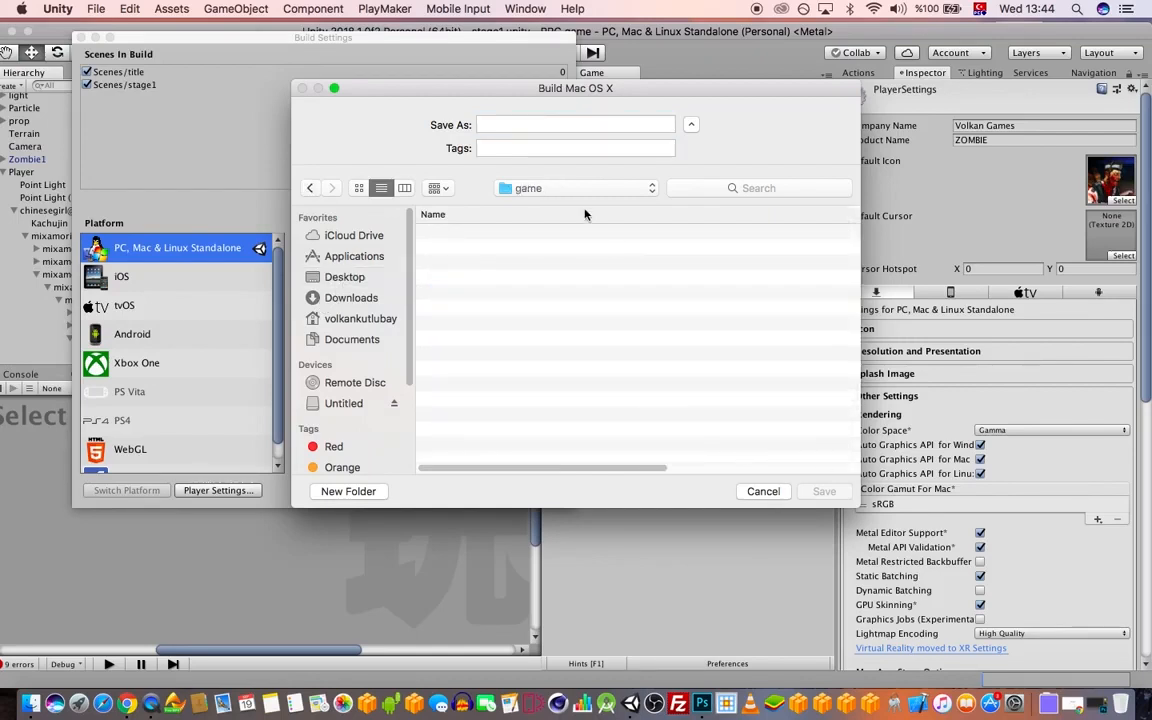
click(518, 125)
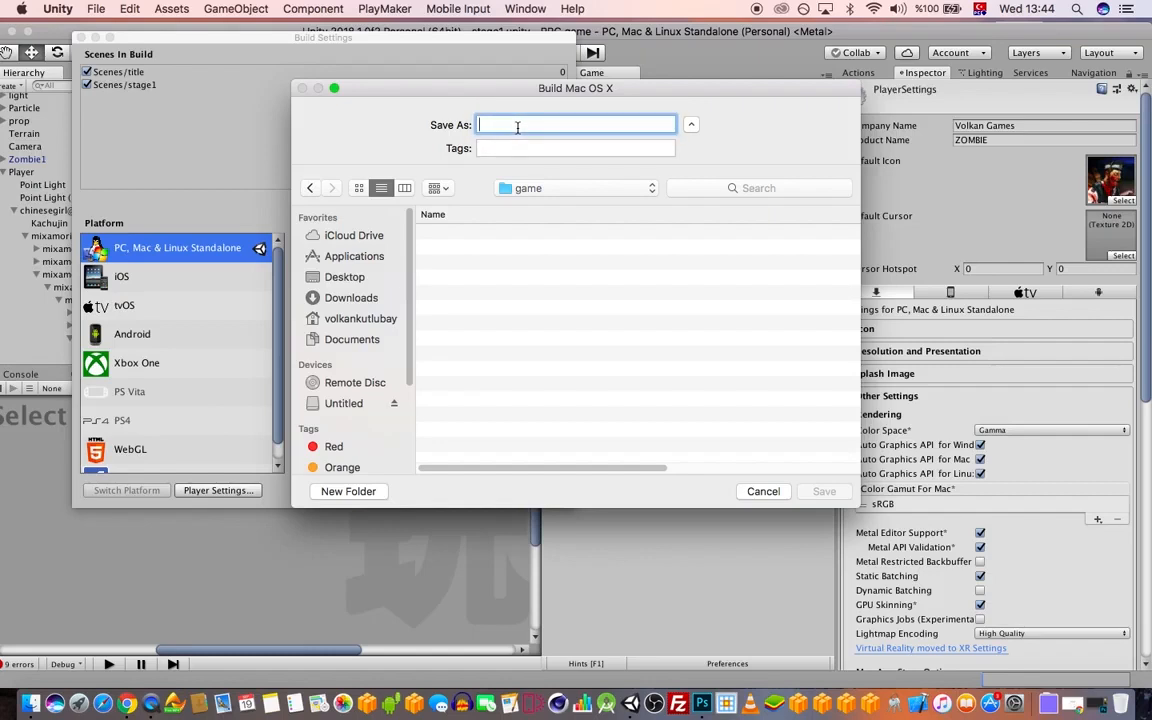
text(Zombie)
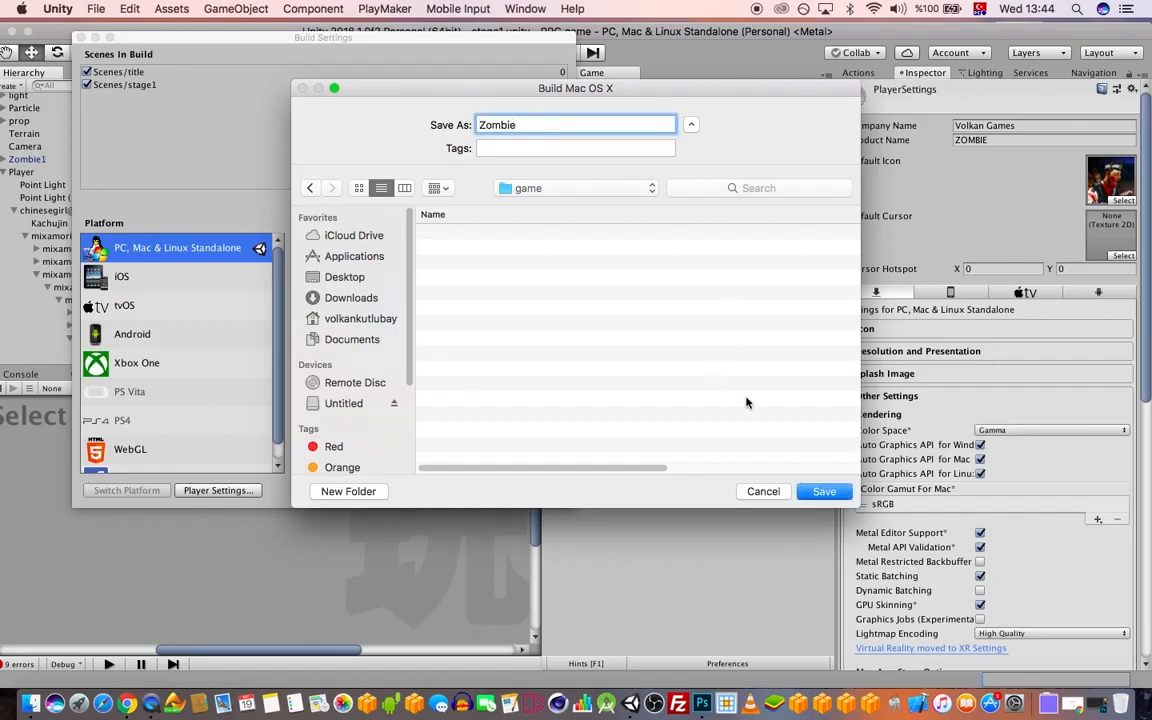
click(826, 492)
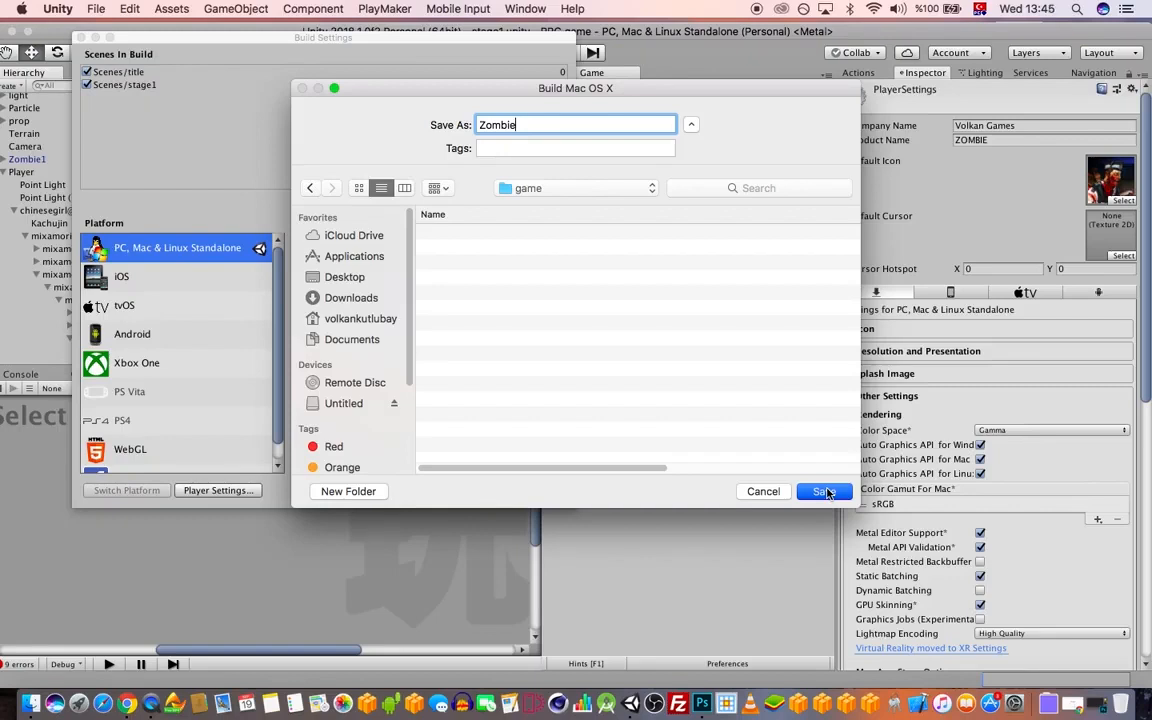
click(824, 491)
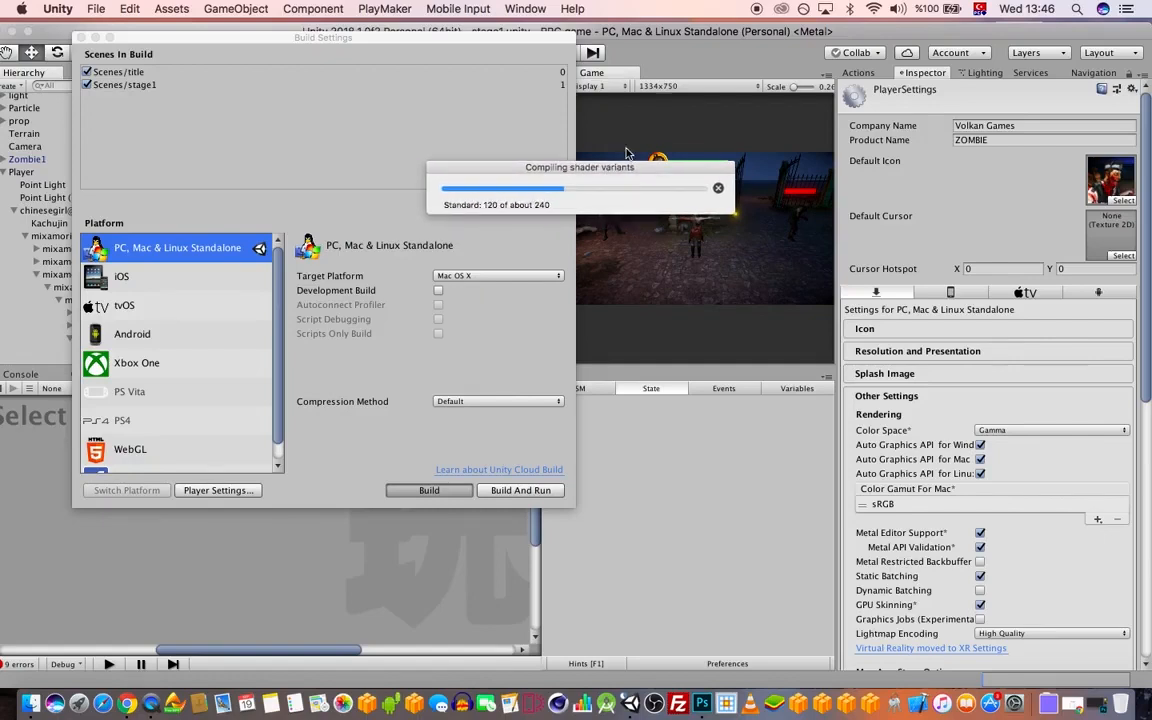
- Wait for shader variant compilation, moving its progress window aside
drag(639, 171, 634, 179)
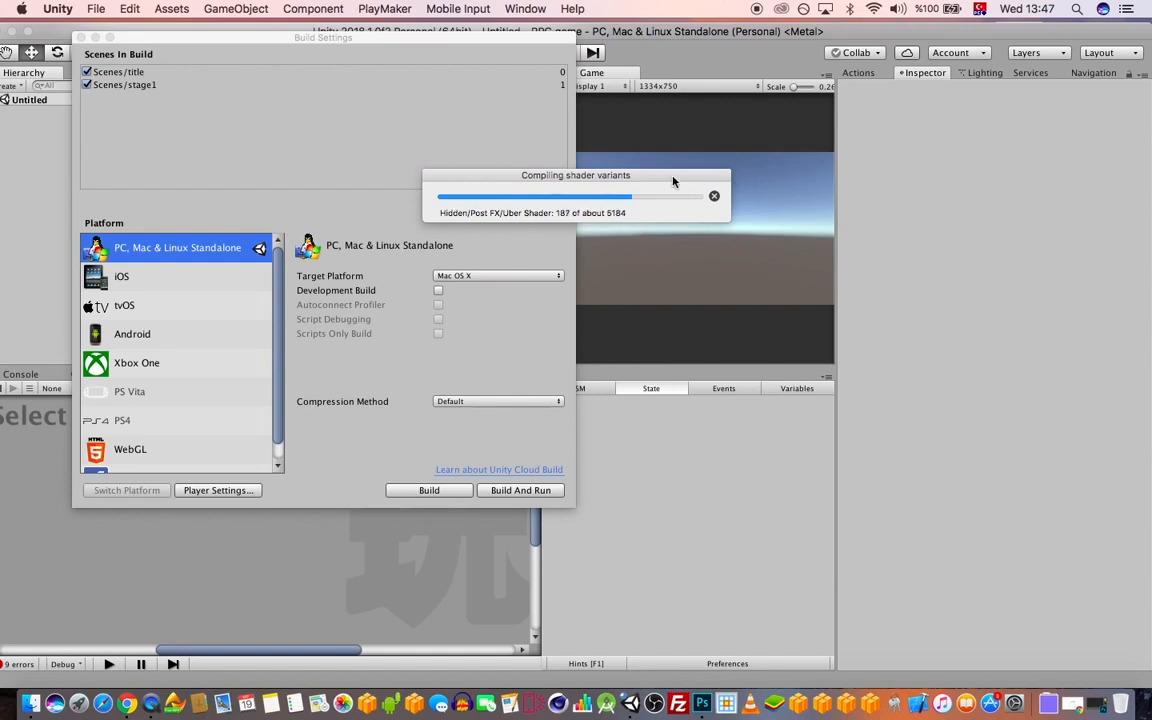
drag(673, 178, 683, 191)
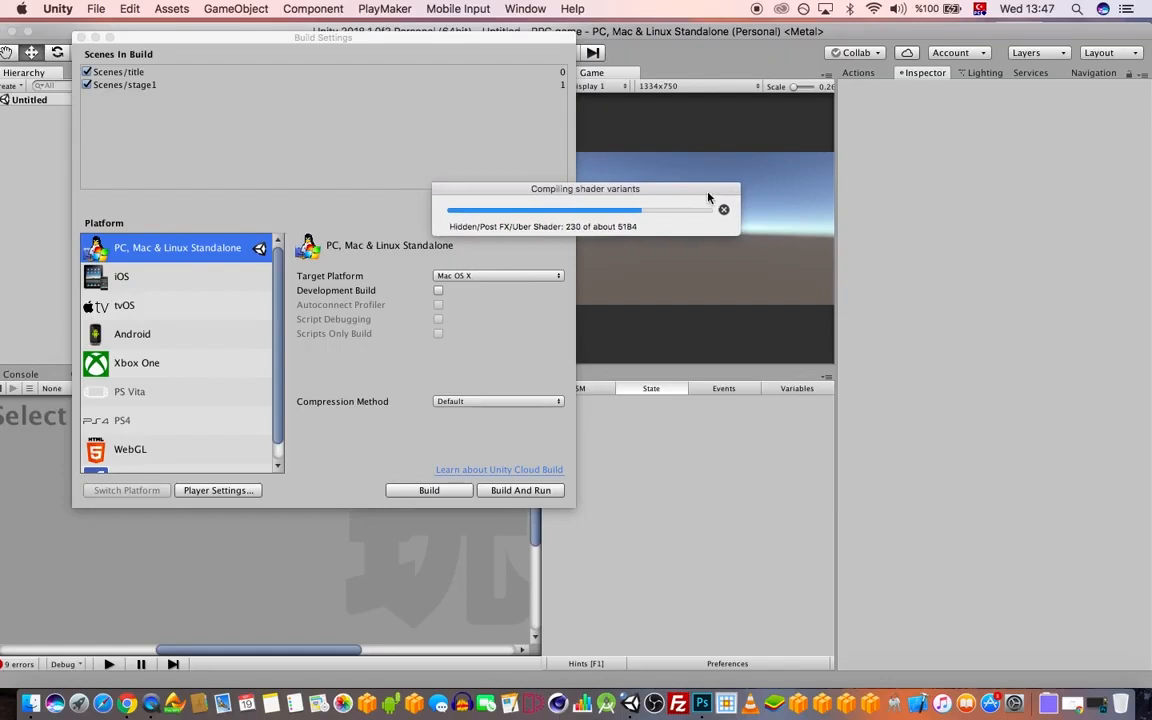
drag(708, 197, 703, 192)
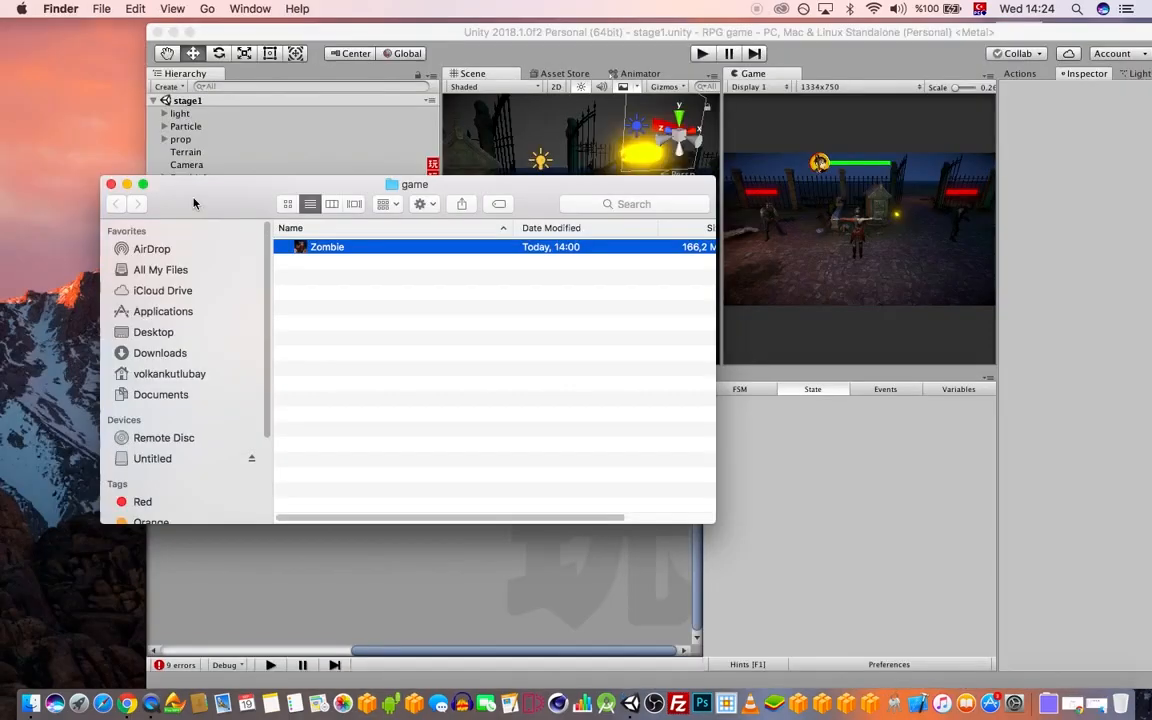
- Show the game folder as a list with size and kind, then launch Zombie
drag(208, 191, 222, 203)
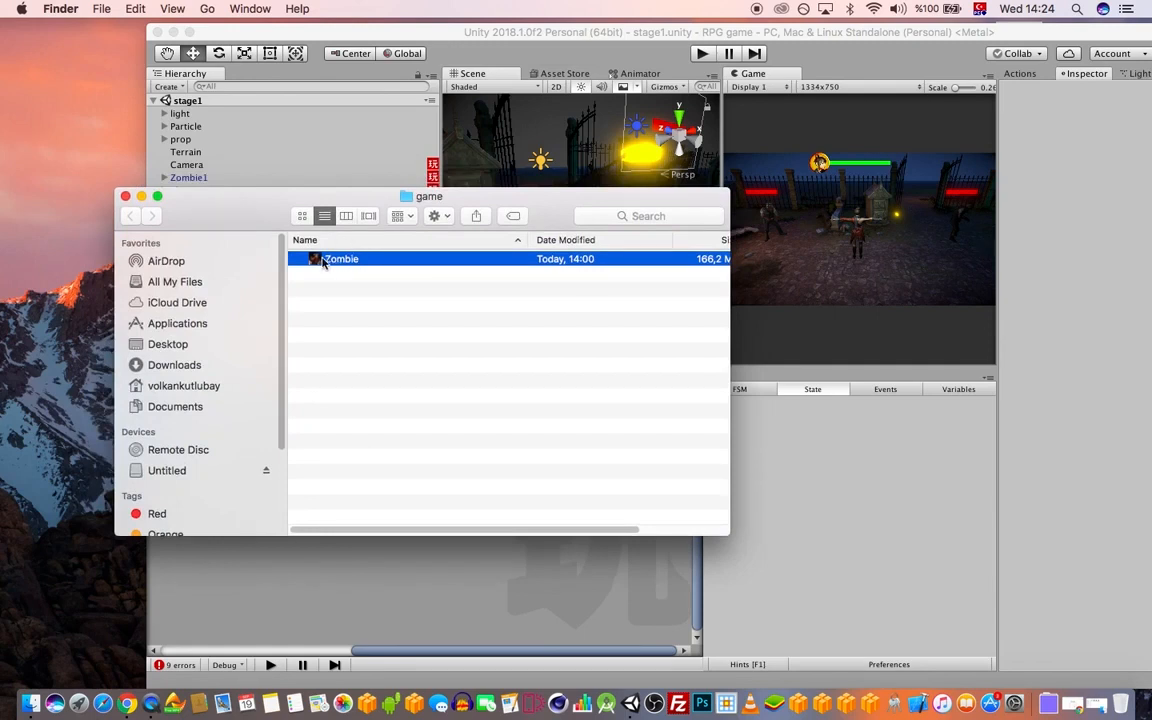
click(302, 216)
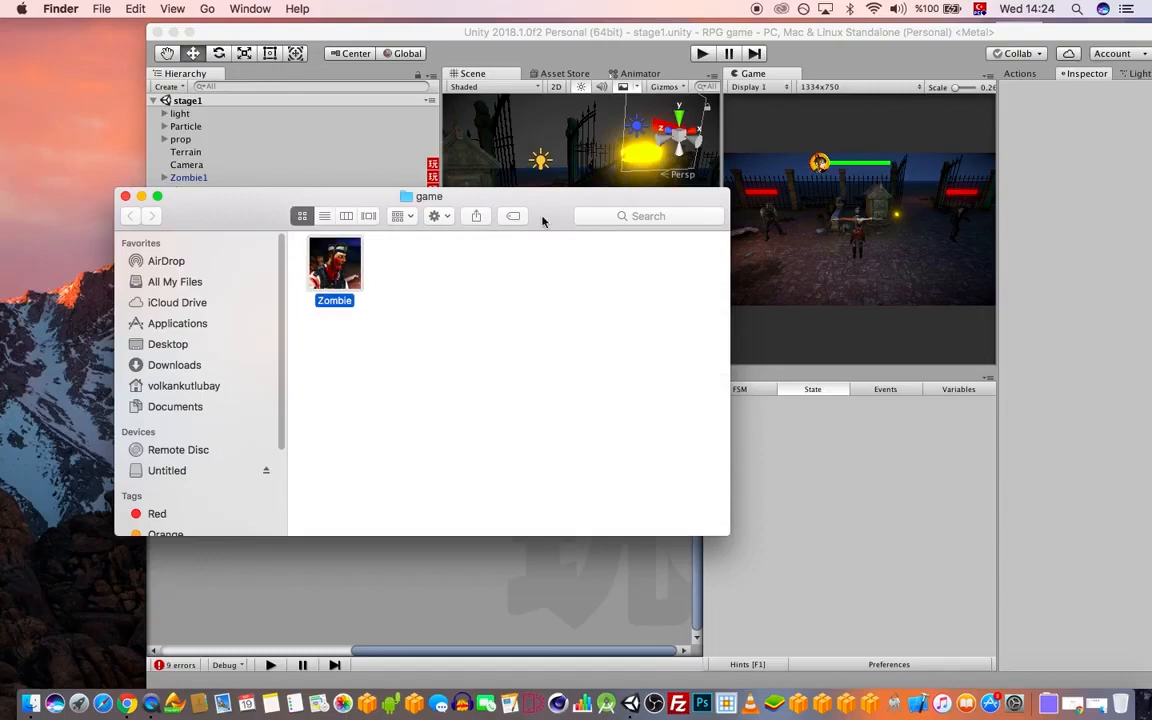
drag(543, 221, 548, 197)
click(330, 192)
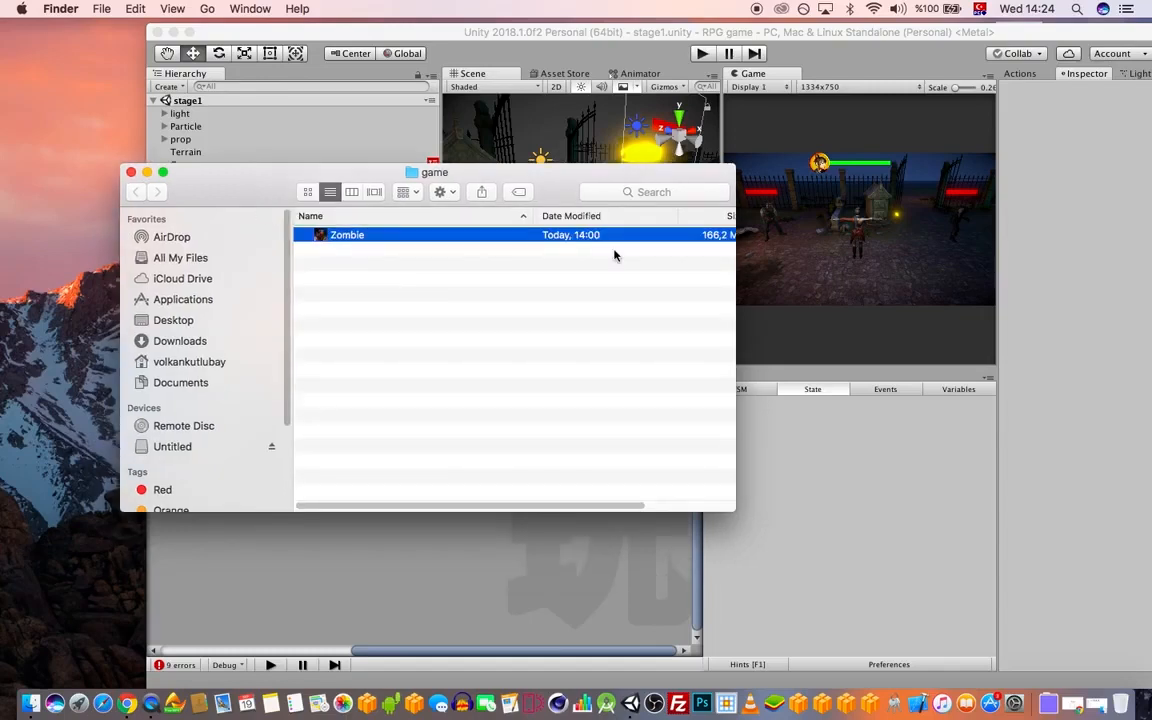
double_click(649, 175)
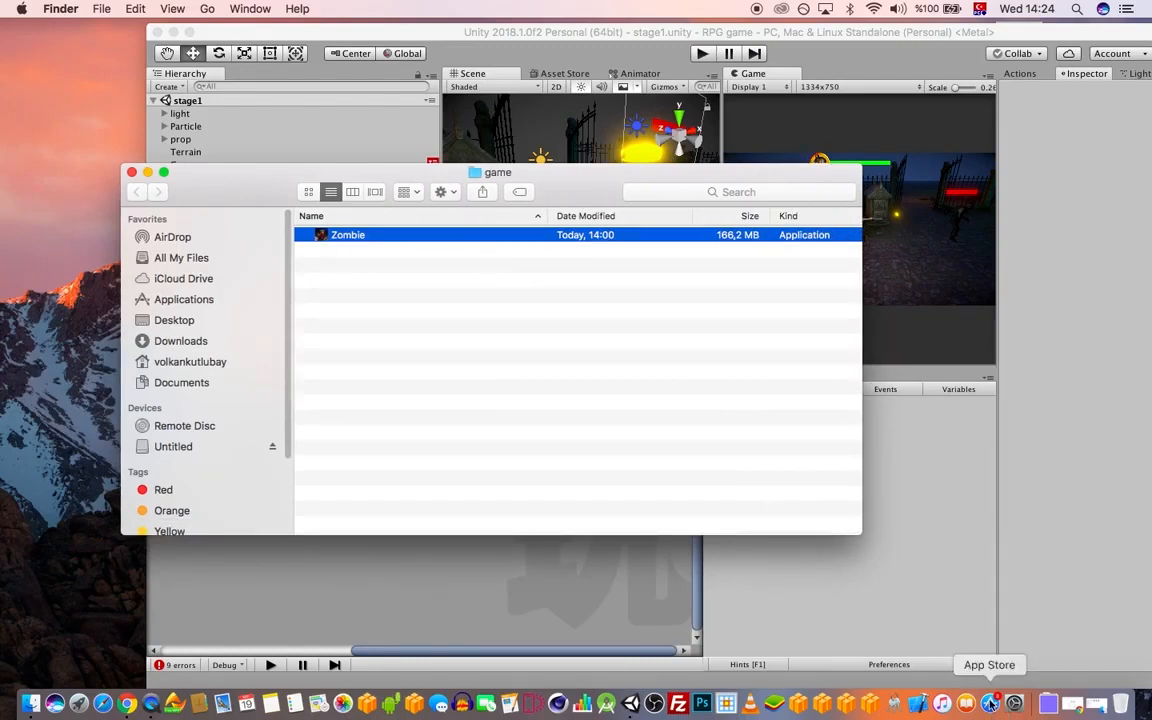
drag(253, 192, 213, 199)
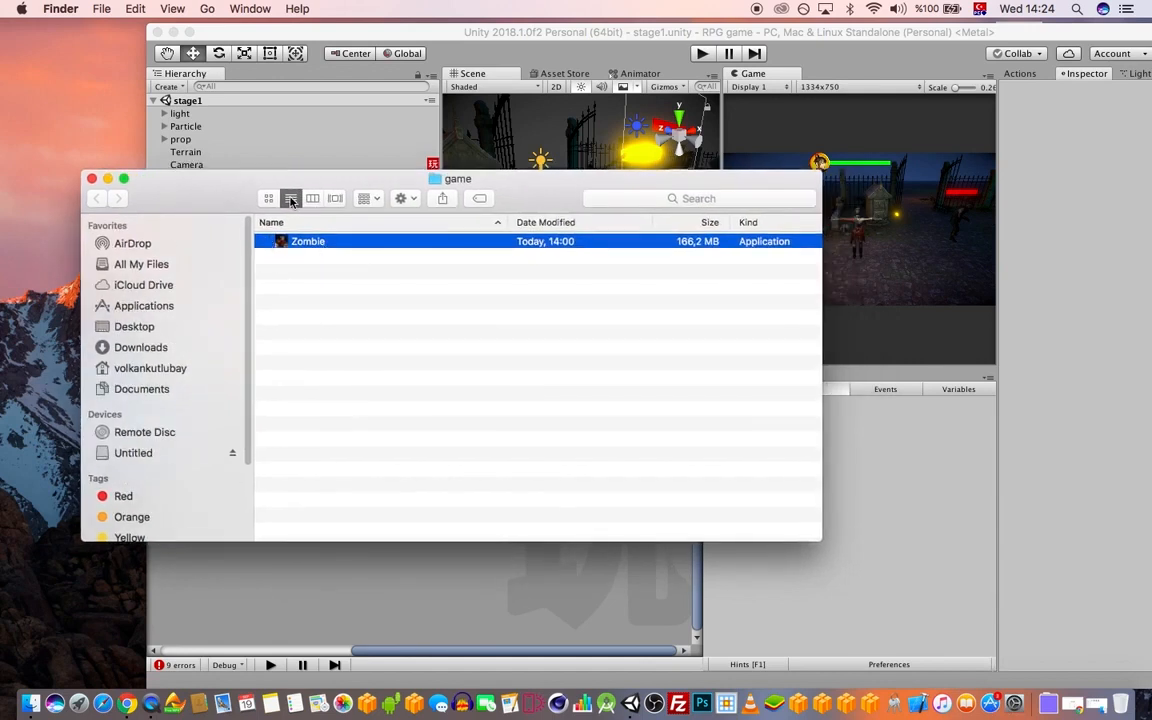
drag(201, 196, 194, 192)
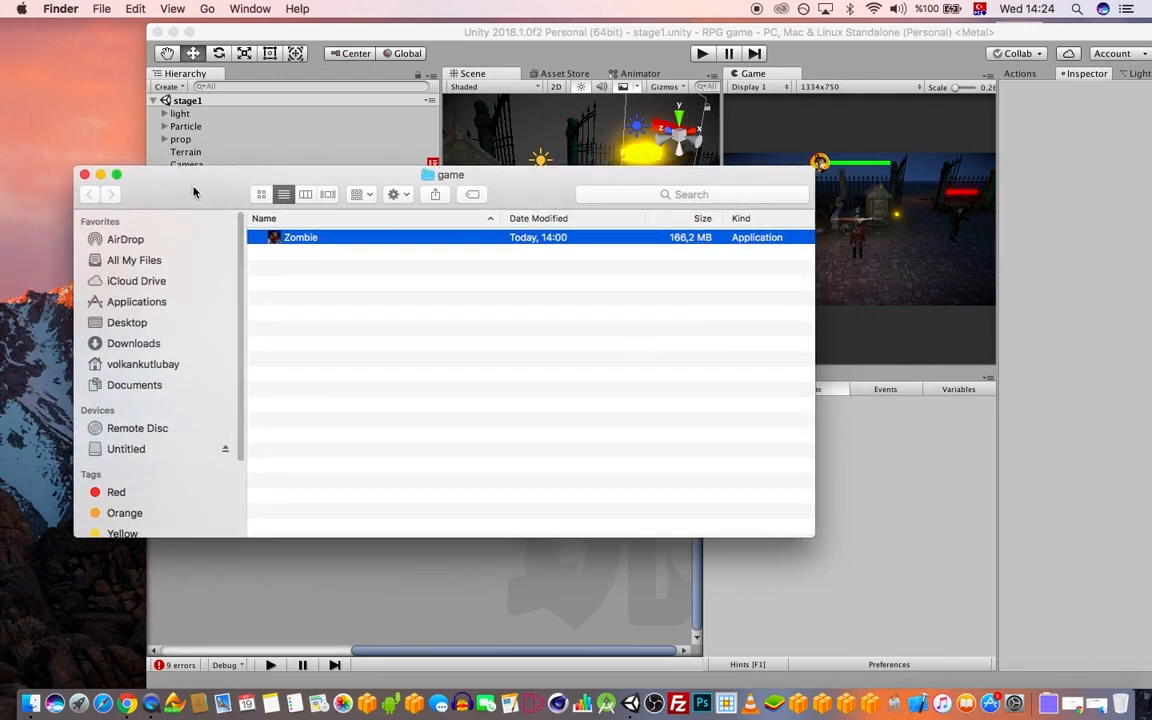
double_click(303, 240)
- Pick 800 x 600 with Windowed ticked, review the Input mappings, and press Play!
click(509, 354)
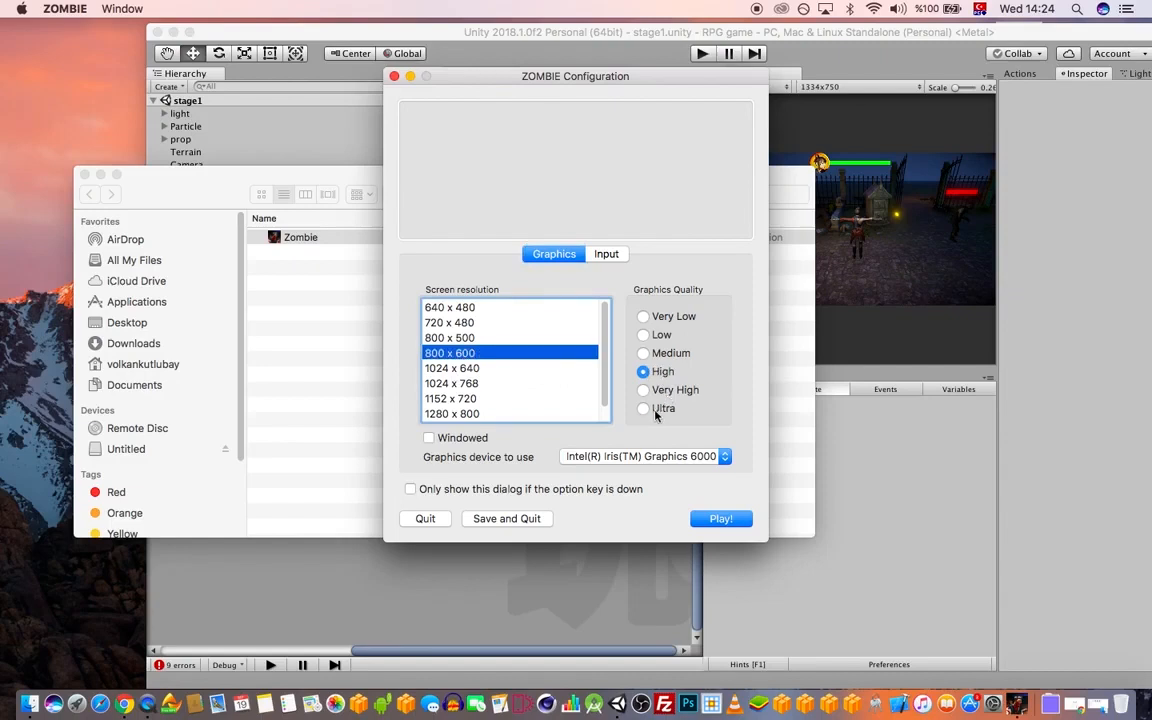
scroll(470, 413, down, 1)
scroll(484, 362, up, 1)
click(428, 440)
click(725, 456)
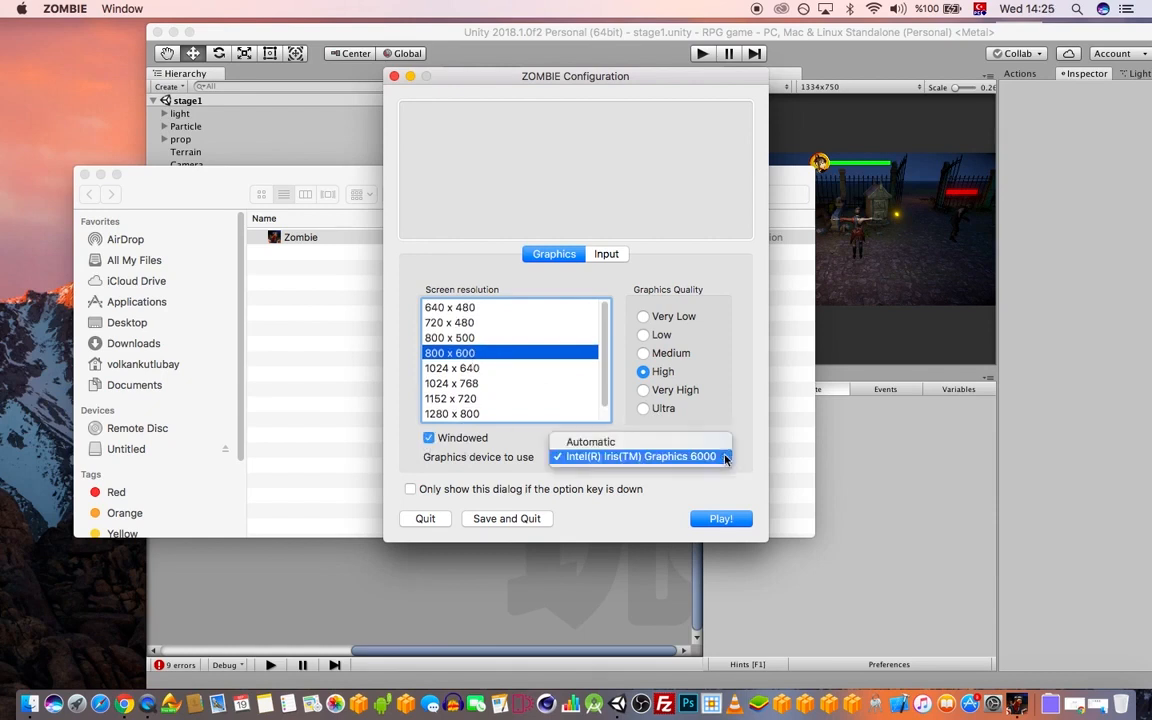
click(745, 395)
click(606, 254)
scroll(598, 368, down, 5)
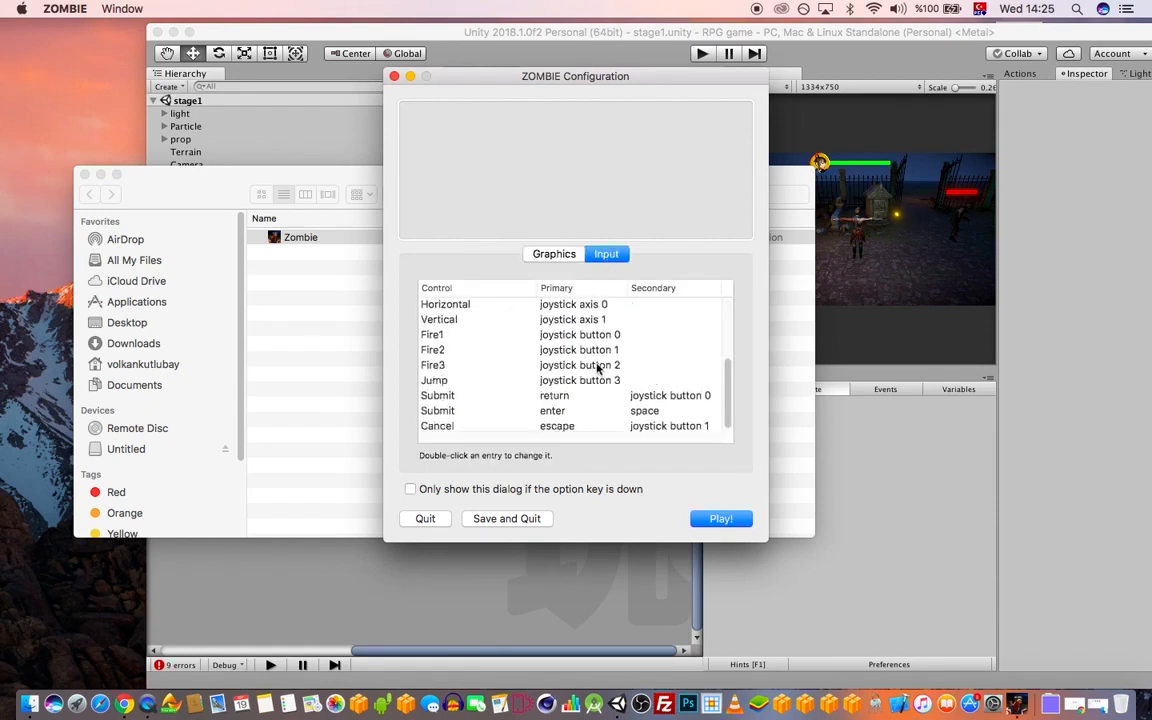
scroll(598, 368, up, 5)
click(554, 254)
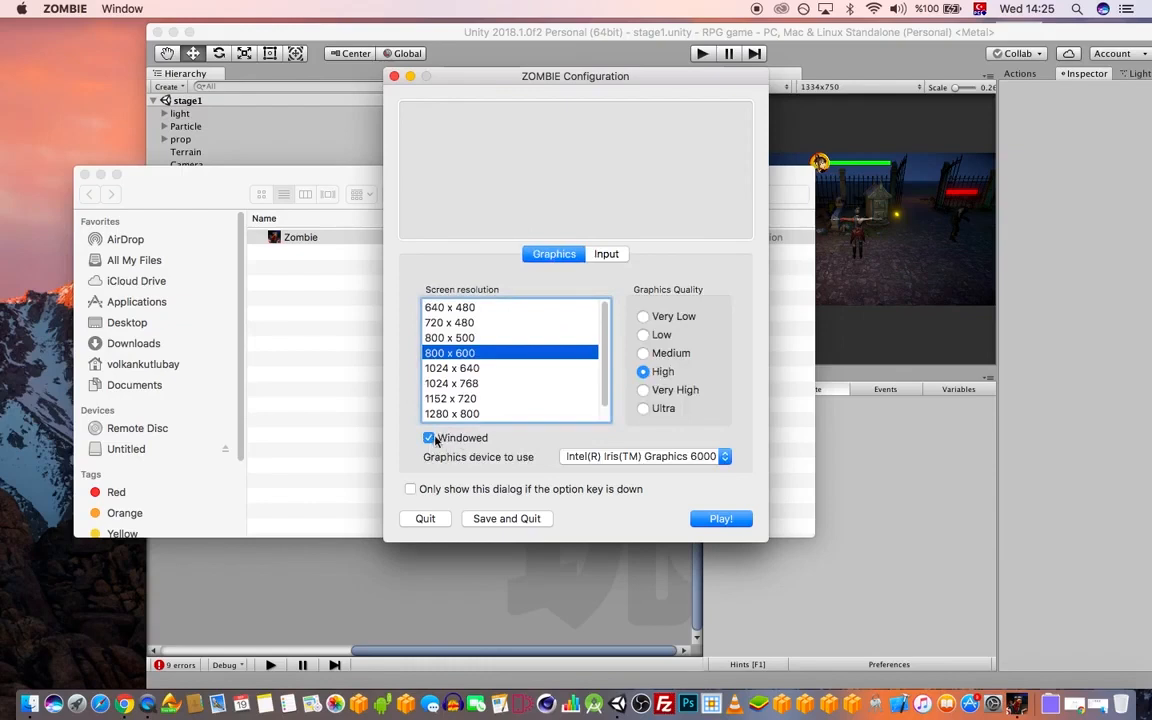
click(429, 438)
click(710, 518)
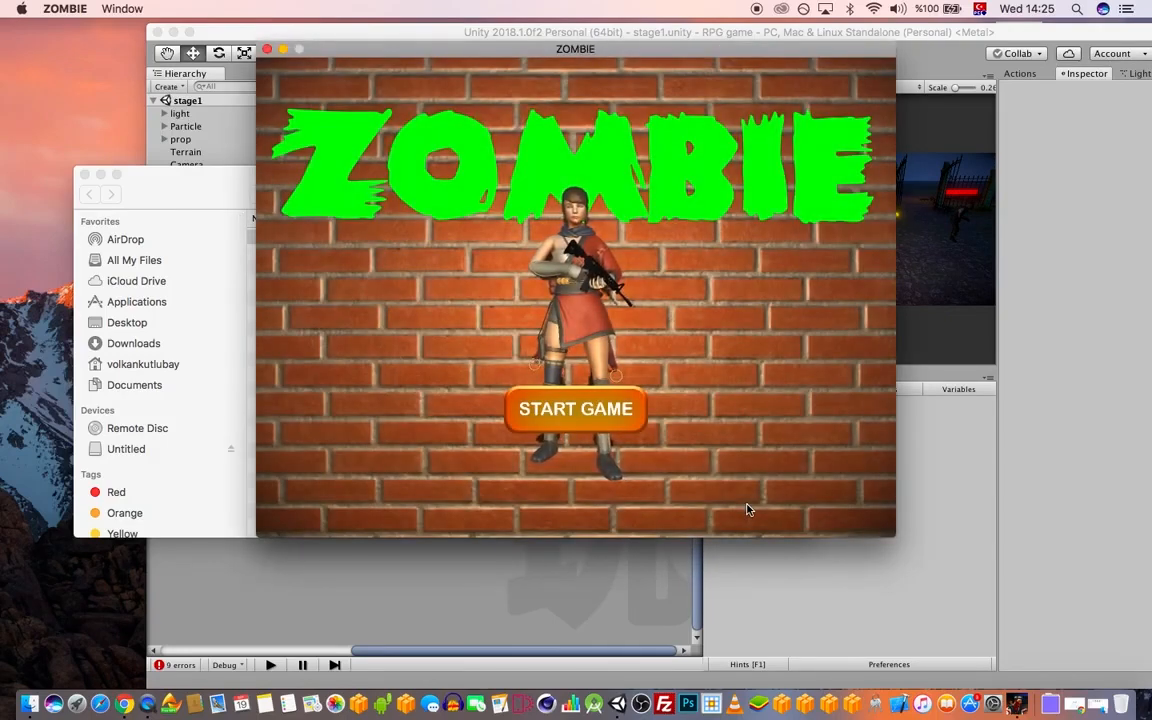
- Start the game and run the heroine through the graveyard, shooting nearby zombies
click(624, 419)
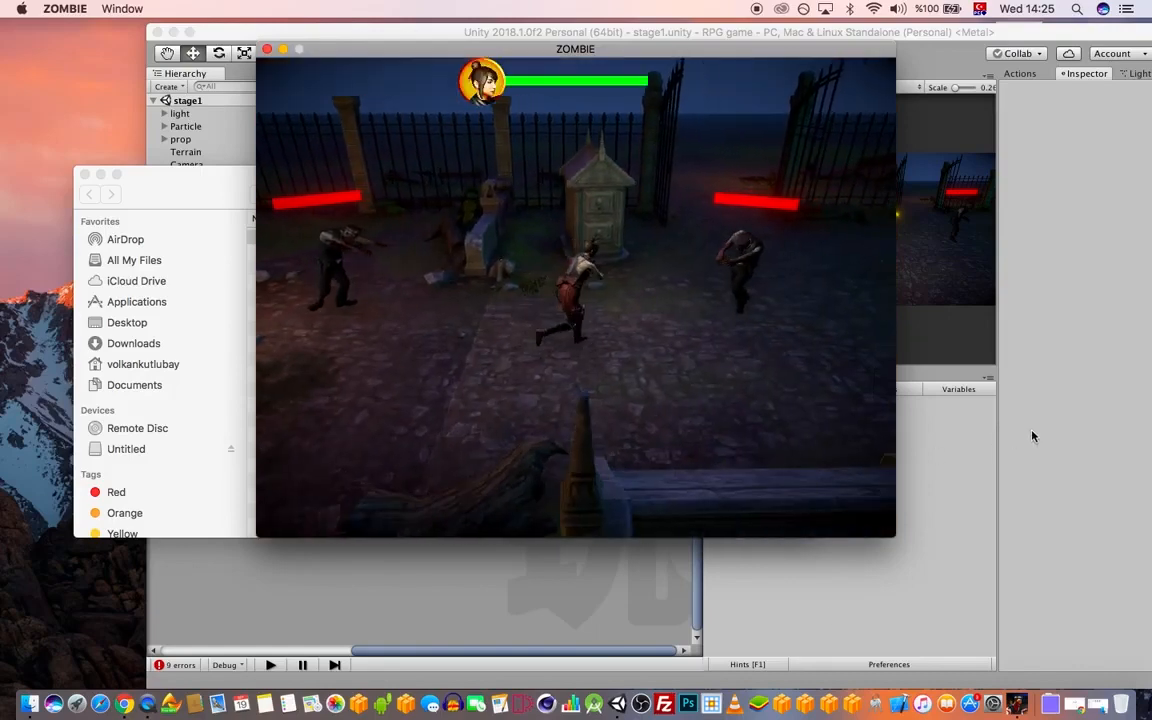
key(Left)
key(Up)
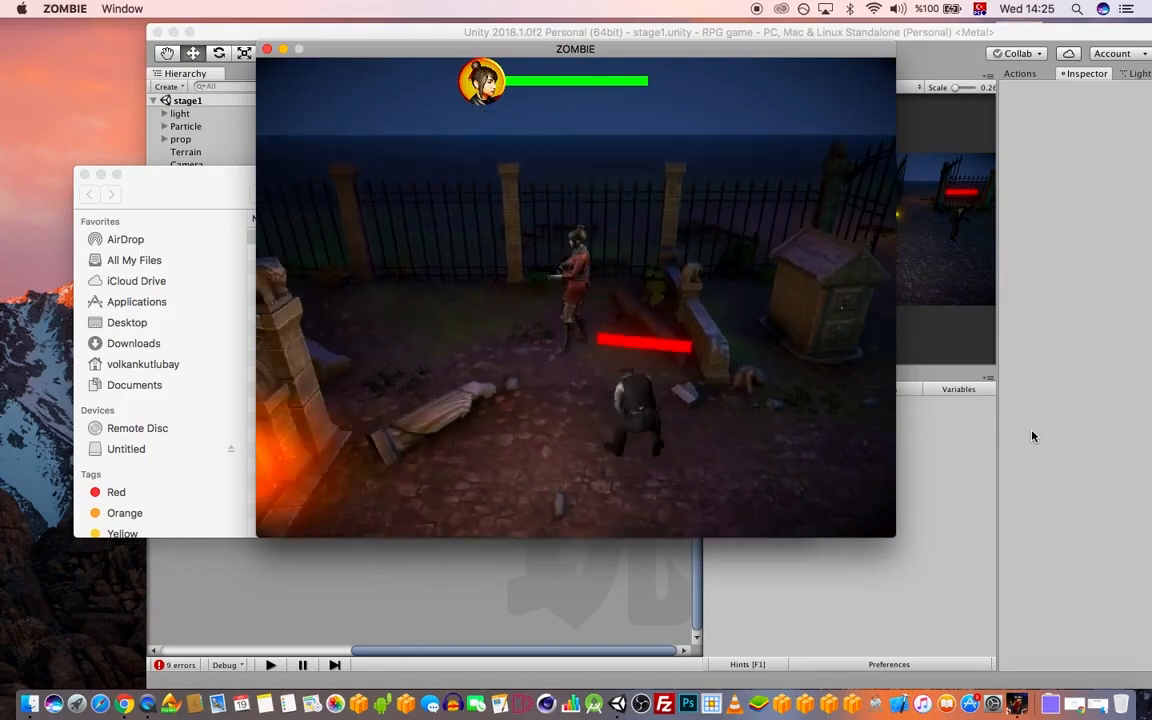
key(Down)
key(Right)
key(space)
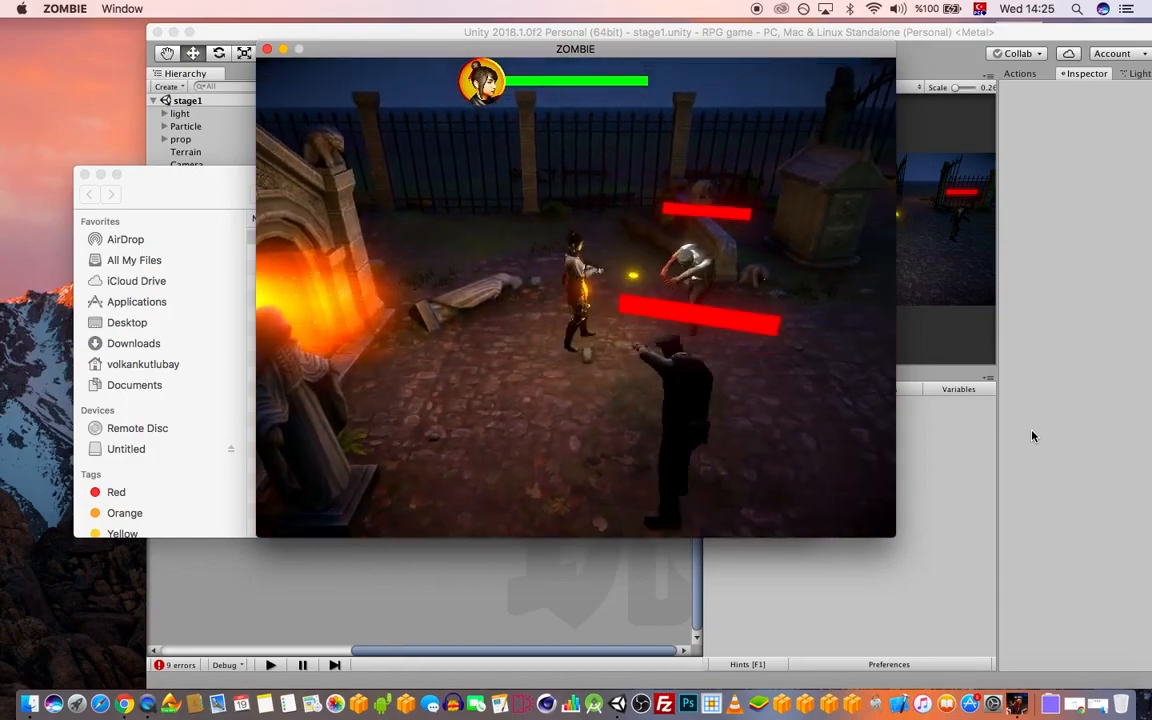
key(Right)
key(Left)
key(Right)
key(space)
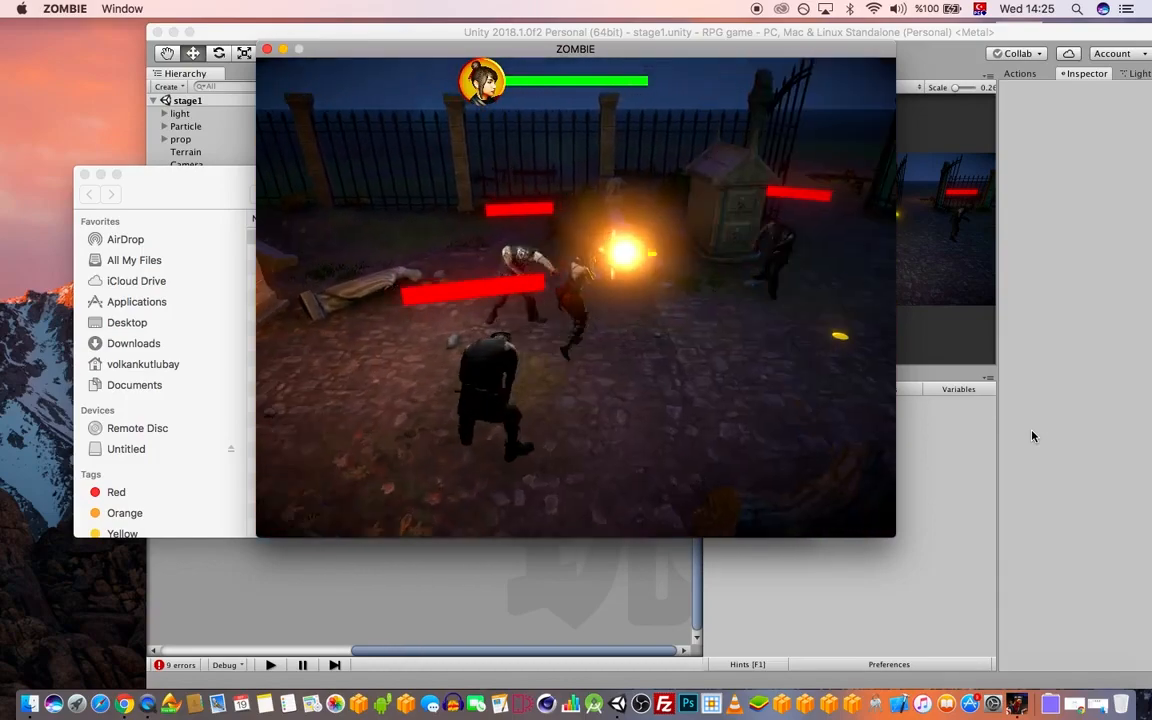
key(Right)
key(space)
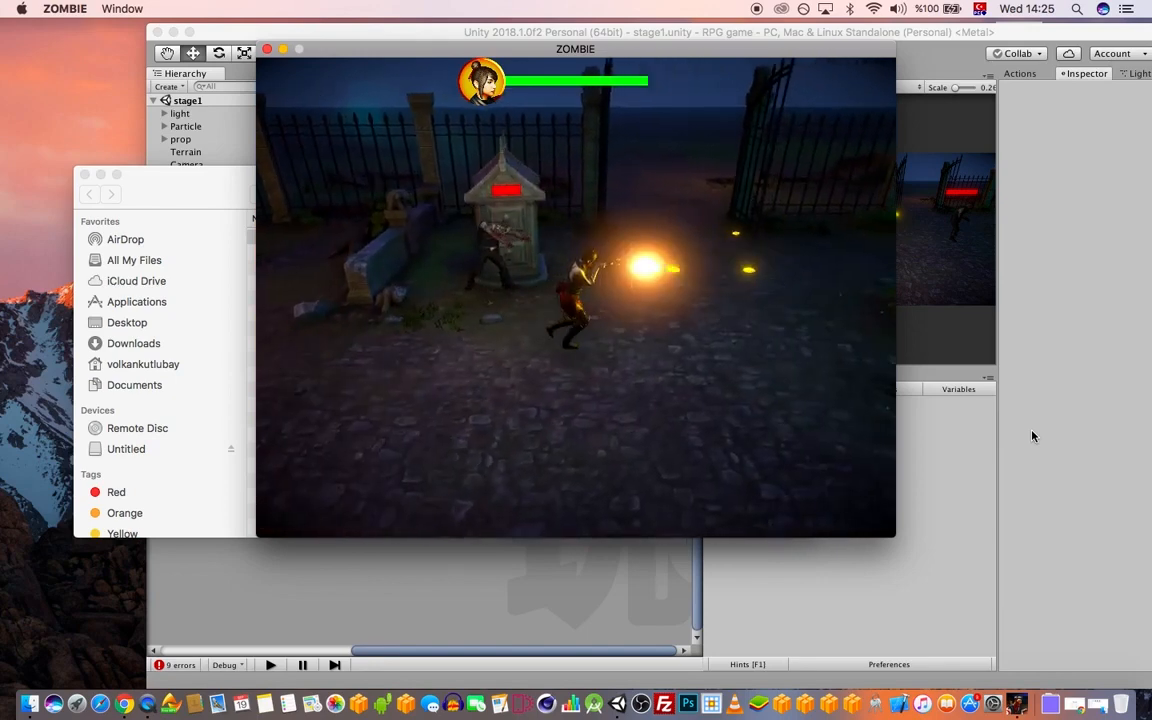
key(Left)
key(space)
- Keep fighting around the shrine, running right and left while firing projectiles
key(Left)
key(space)
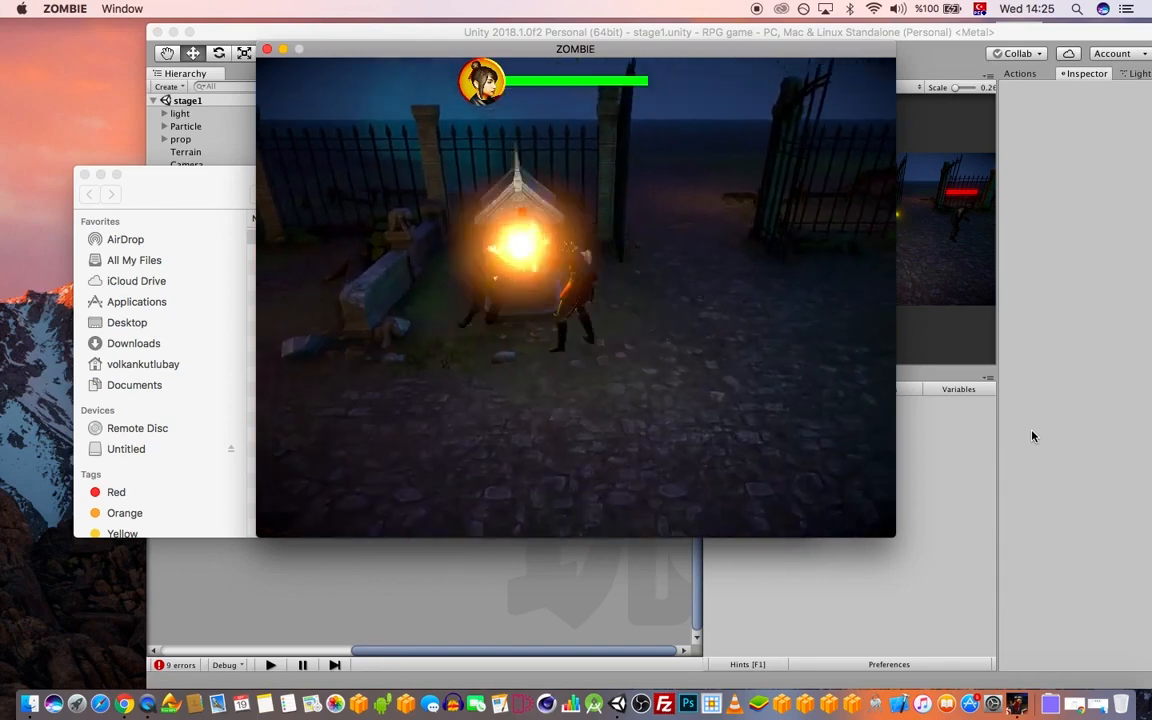
key(Up)
key(Right)
key(Left)
key(space)
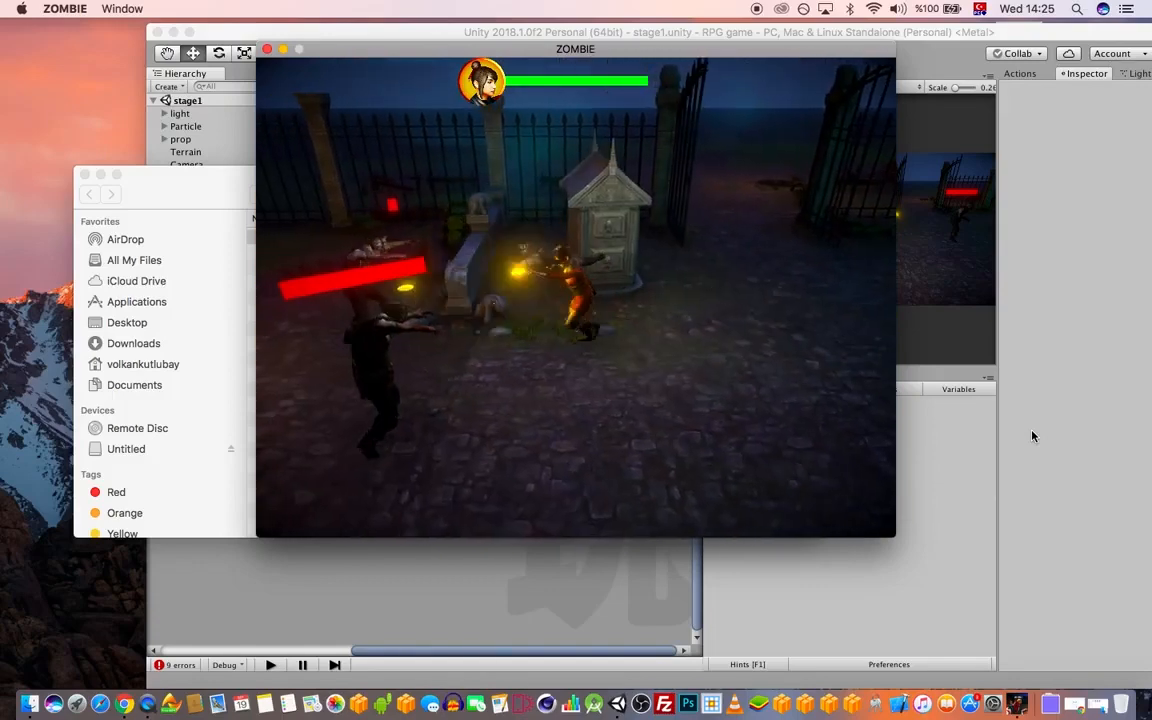
key(Left)
key(space)
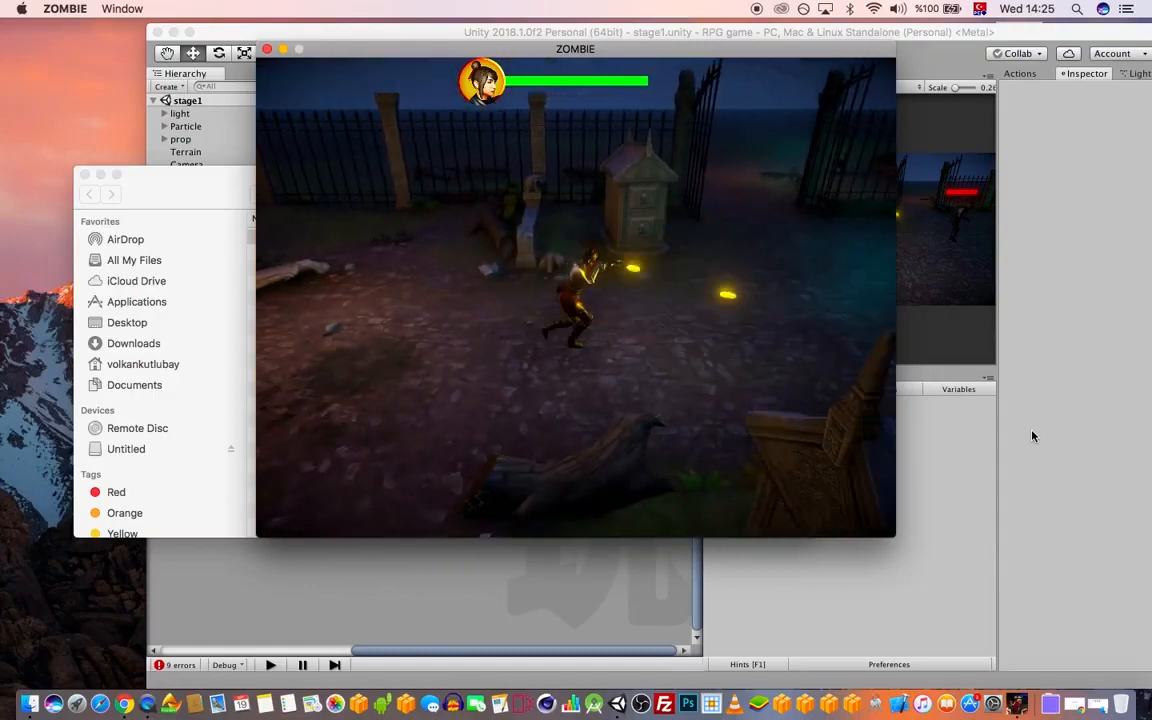
key(Right)
key(space)
key(Down)
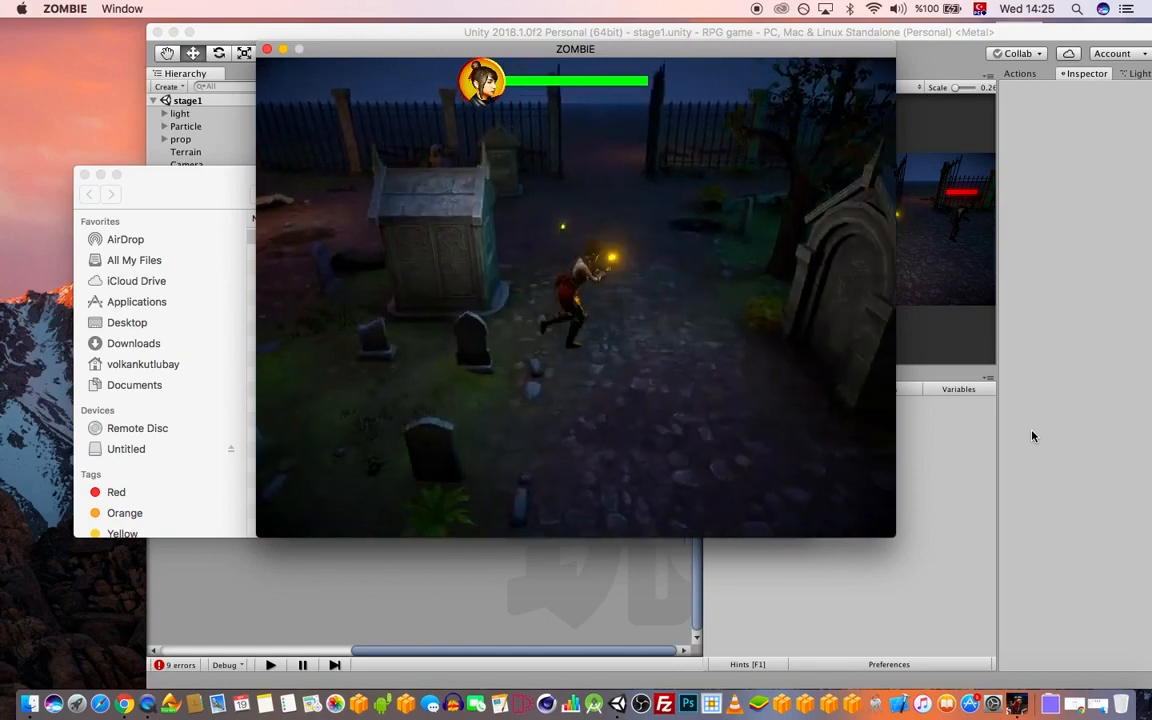
key(Up)
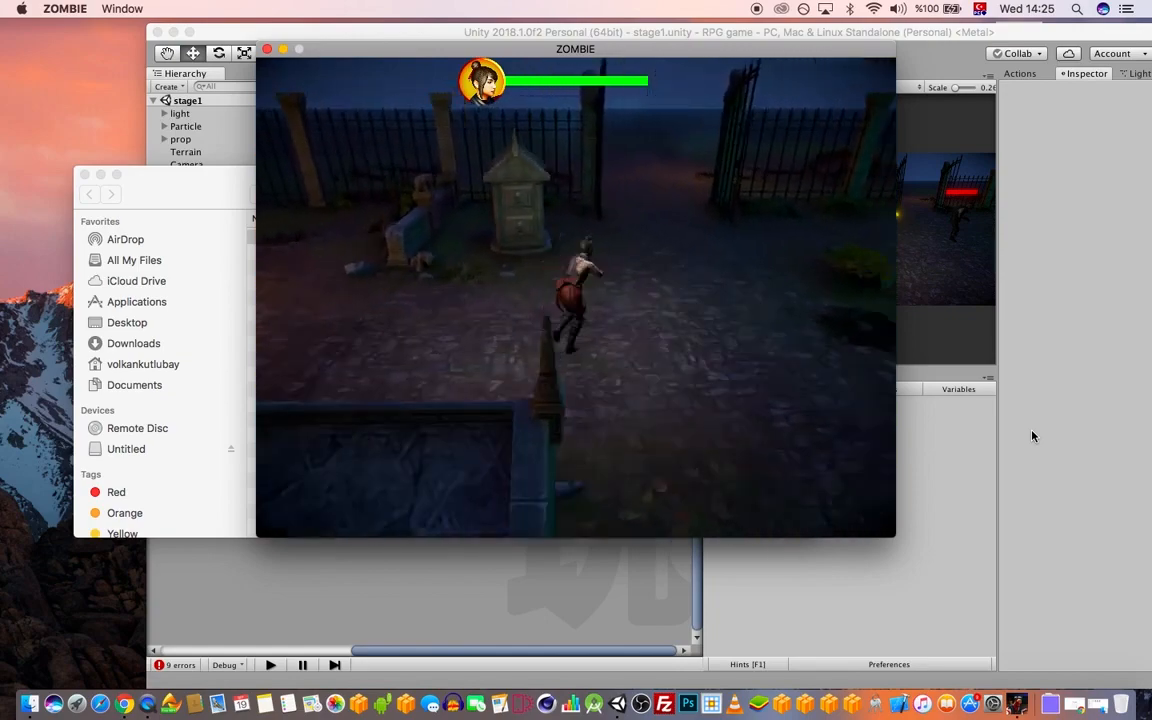
key(Left)
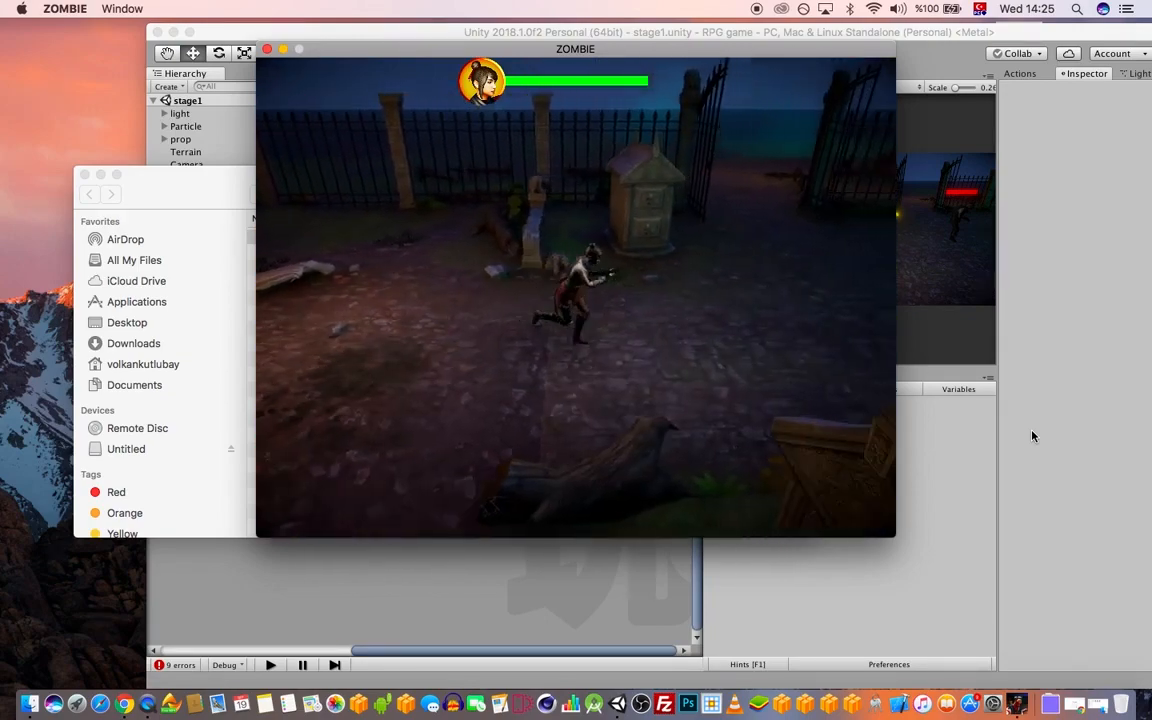
key(Right)
key(space)
key(space)
key(space)
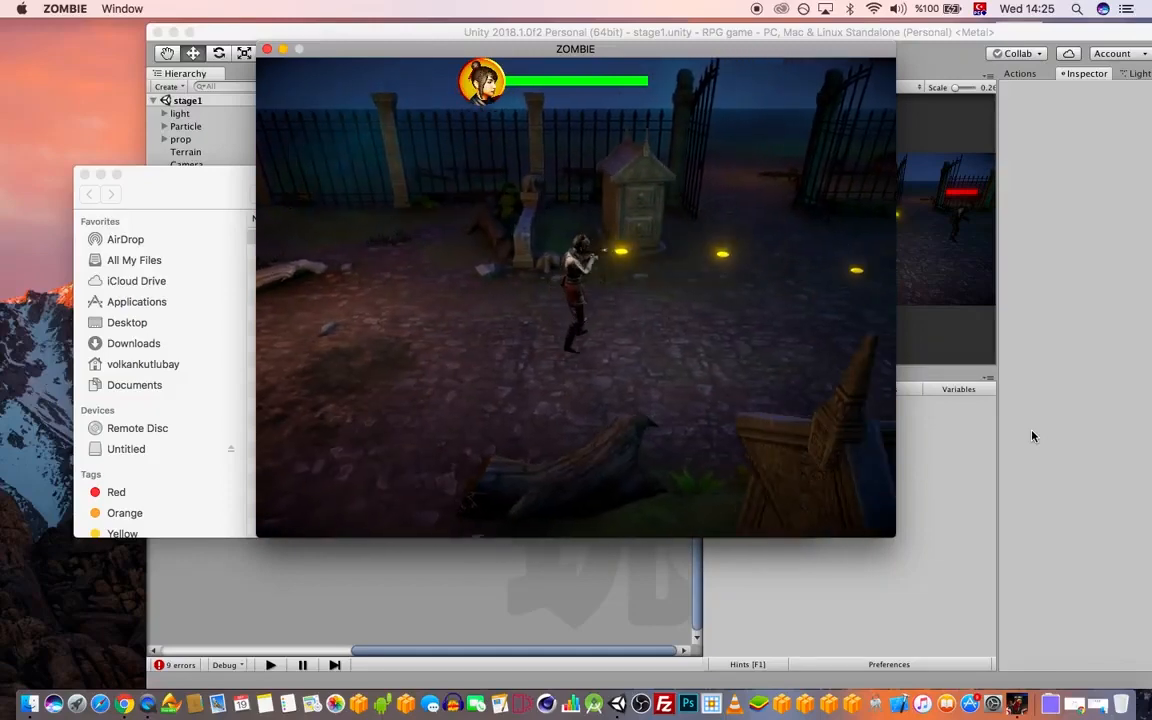
key(Left)
key(space)
key(space)
key(Up)
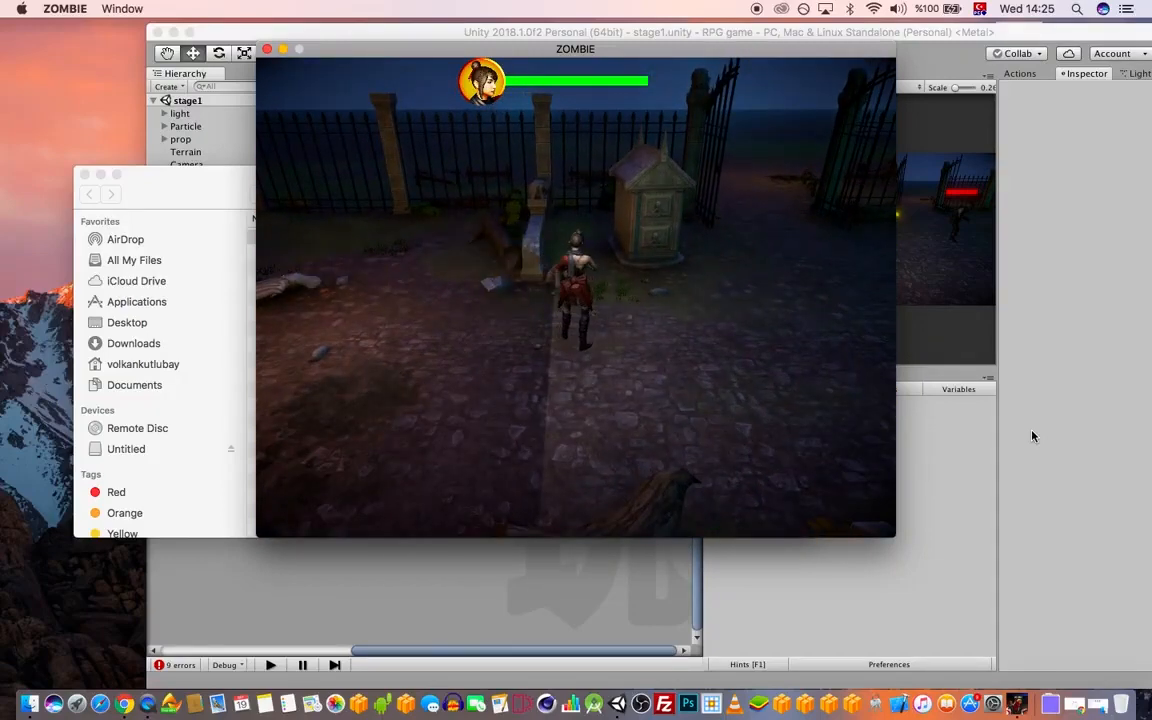
key(Right)
key(Up)
- Fire at zombies in several directions, then close the ZOMBIE window
key(Left)
key(space)
key(Down)
key(space)
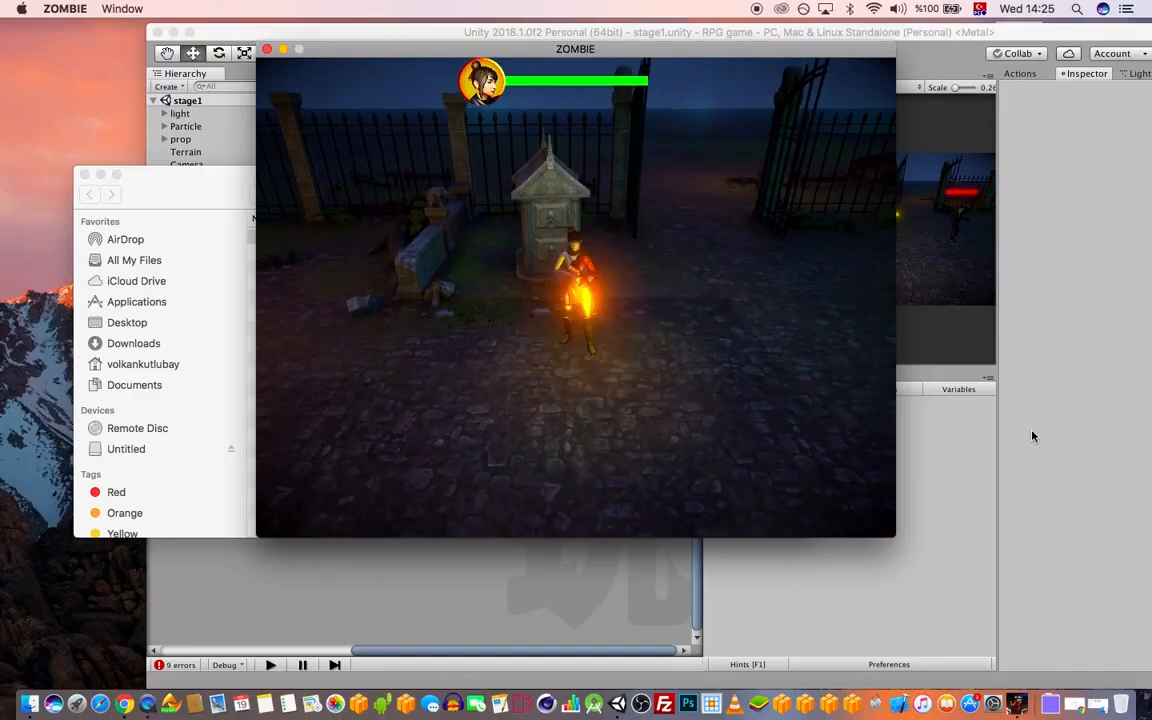
key(space)
key(space)
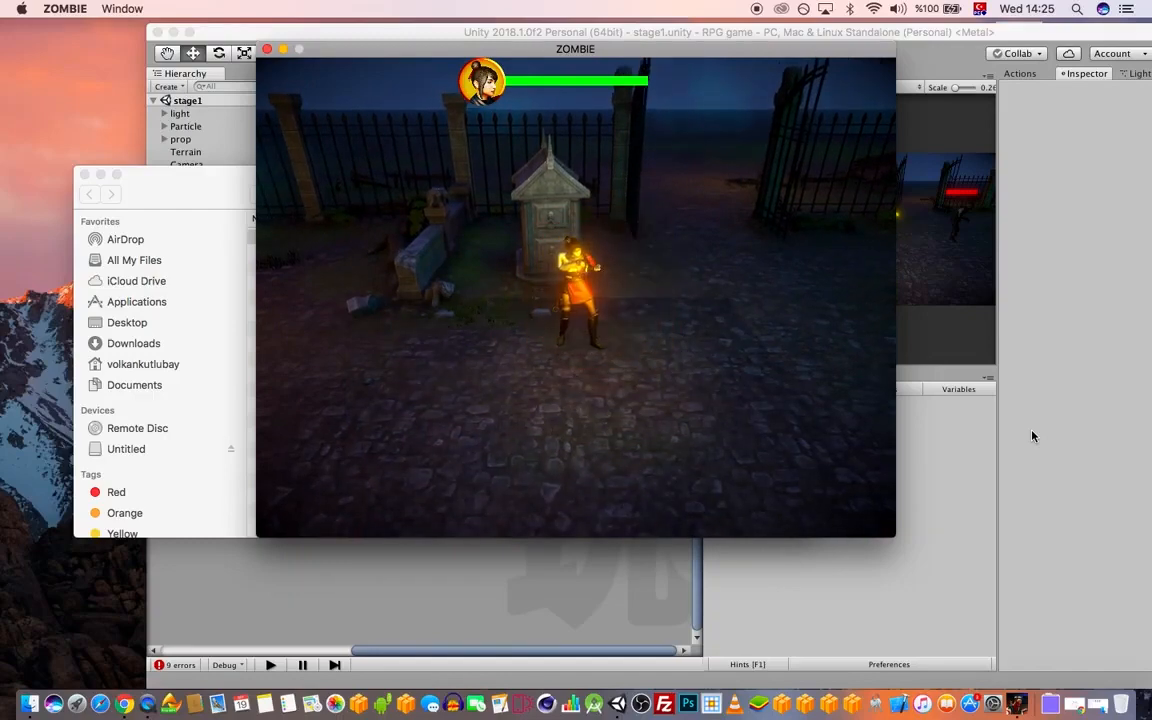
key(Right)
key(space)
key(Down)
key(space)
key(Left)
key(space)
key(space)
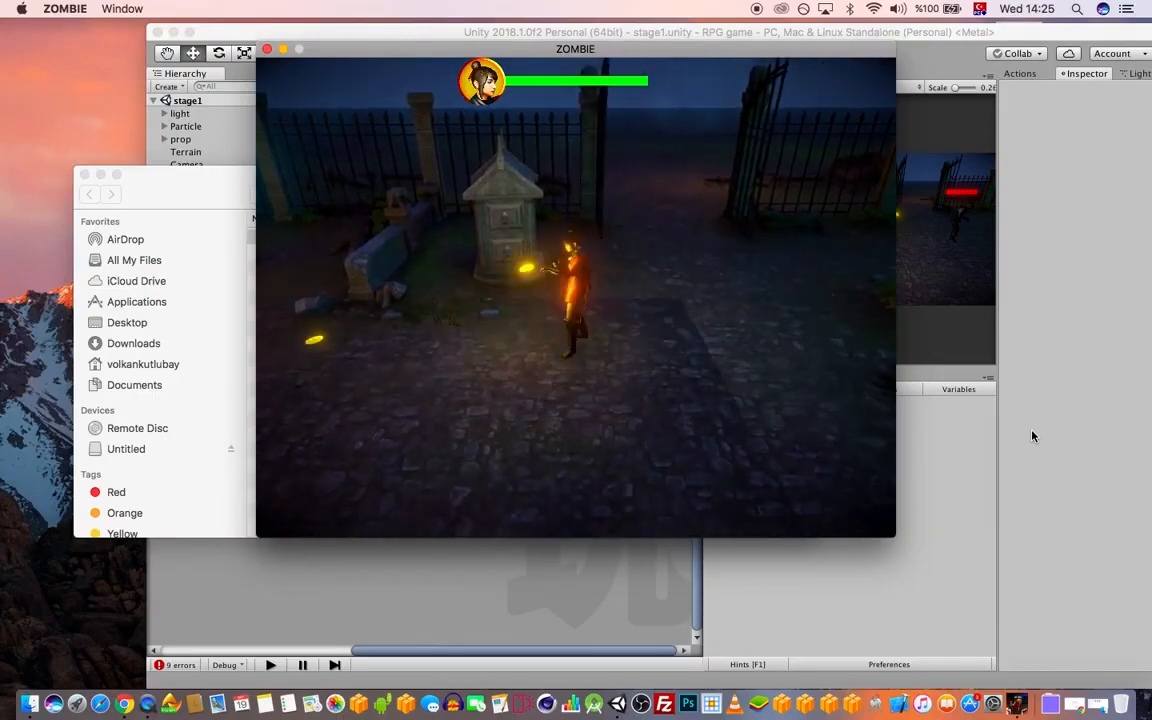
key(space)
key(Down)
key(space)
key(space)
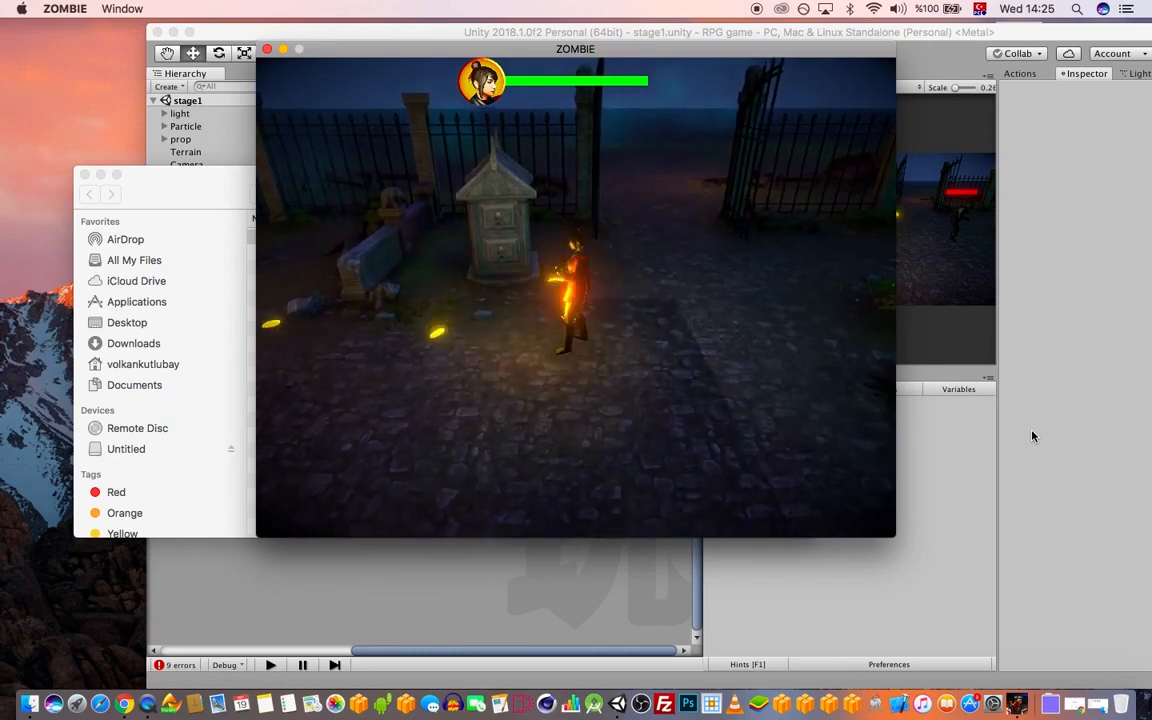
key(space)
key(space)
key(space)
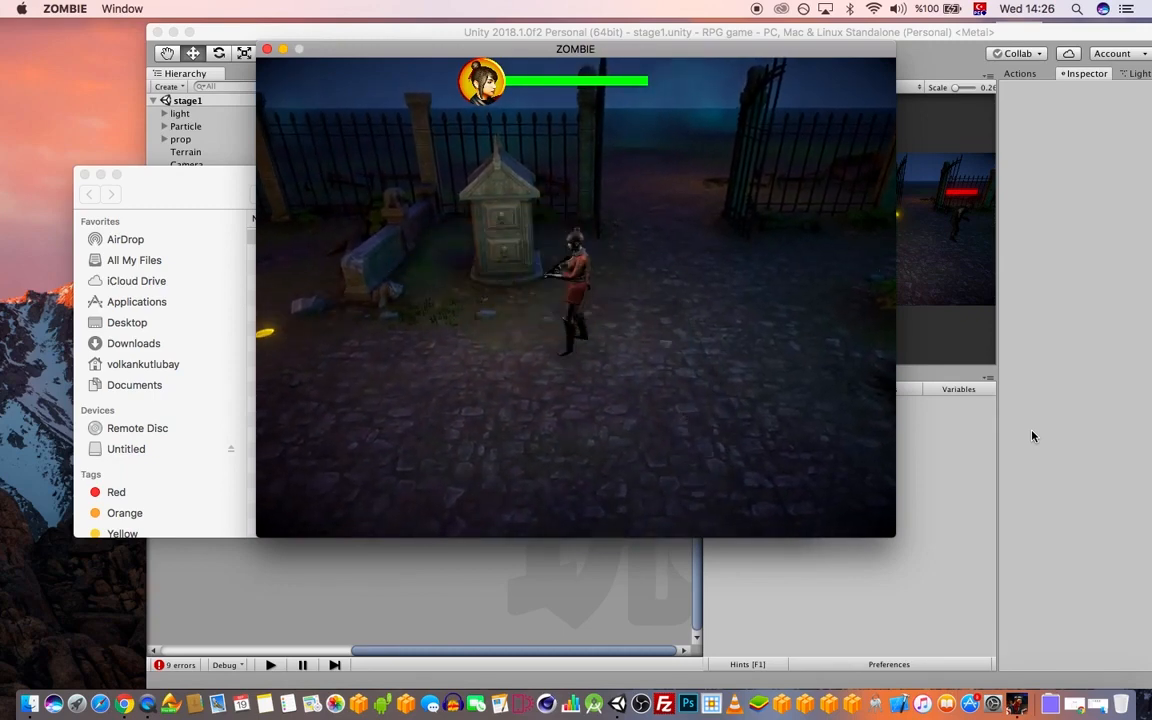
key(Left)
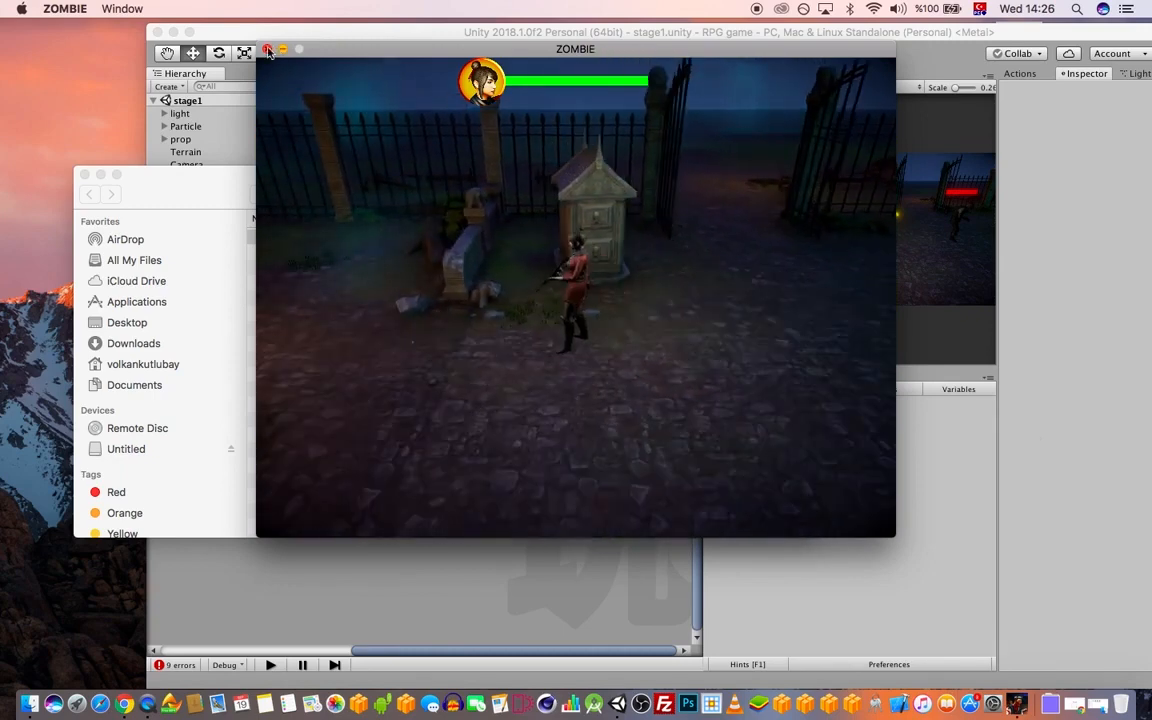
click(268, 51)
- Relaunch Zombie from Finder and play it fullscreen at 800 x 600
click(418, 241)
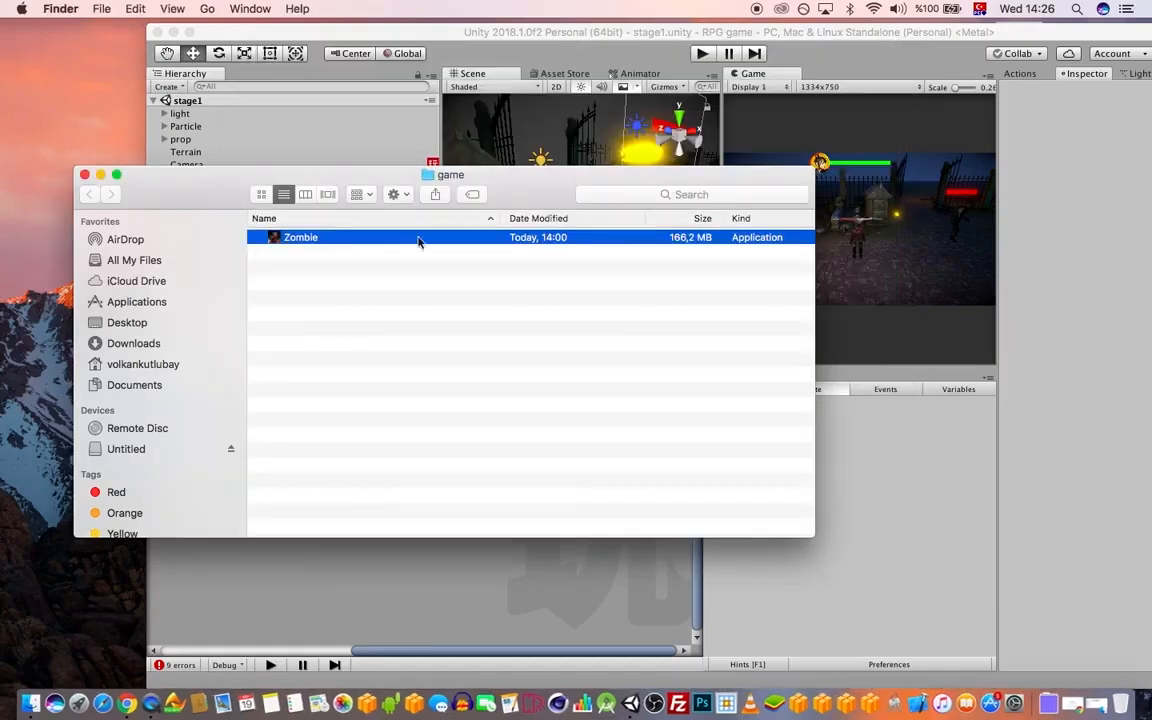
double_click(346, 242)
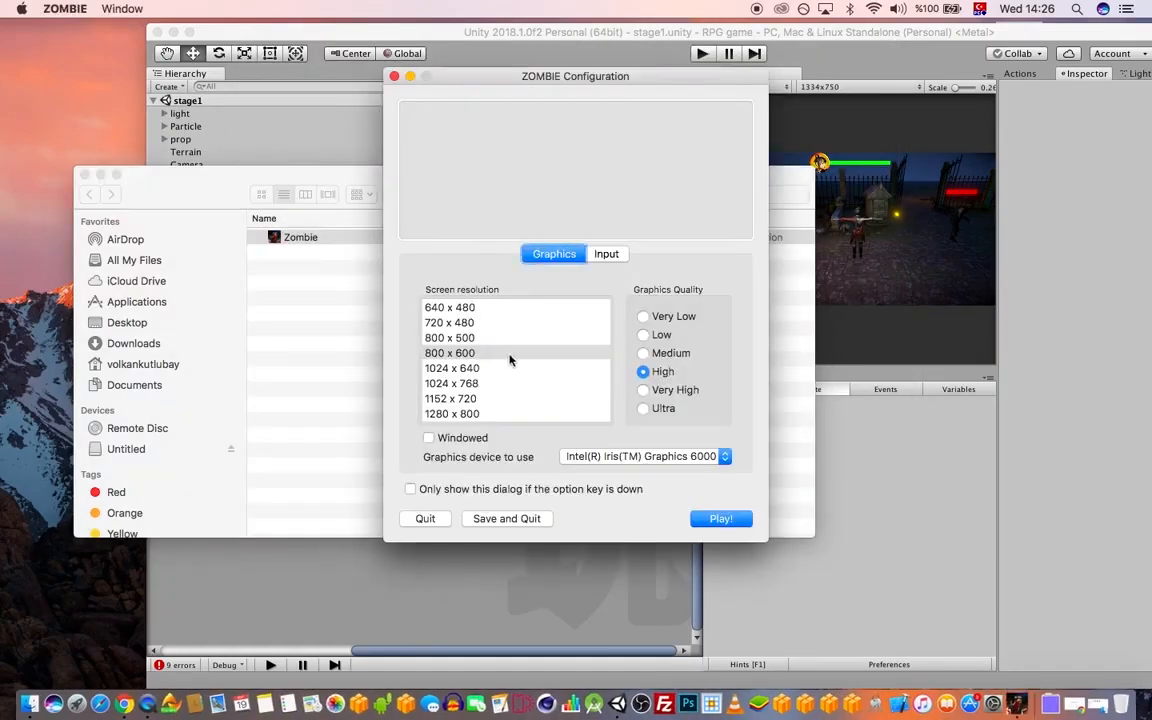
click(509, 355)
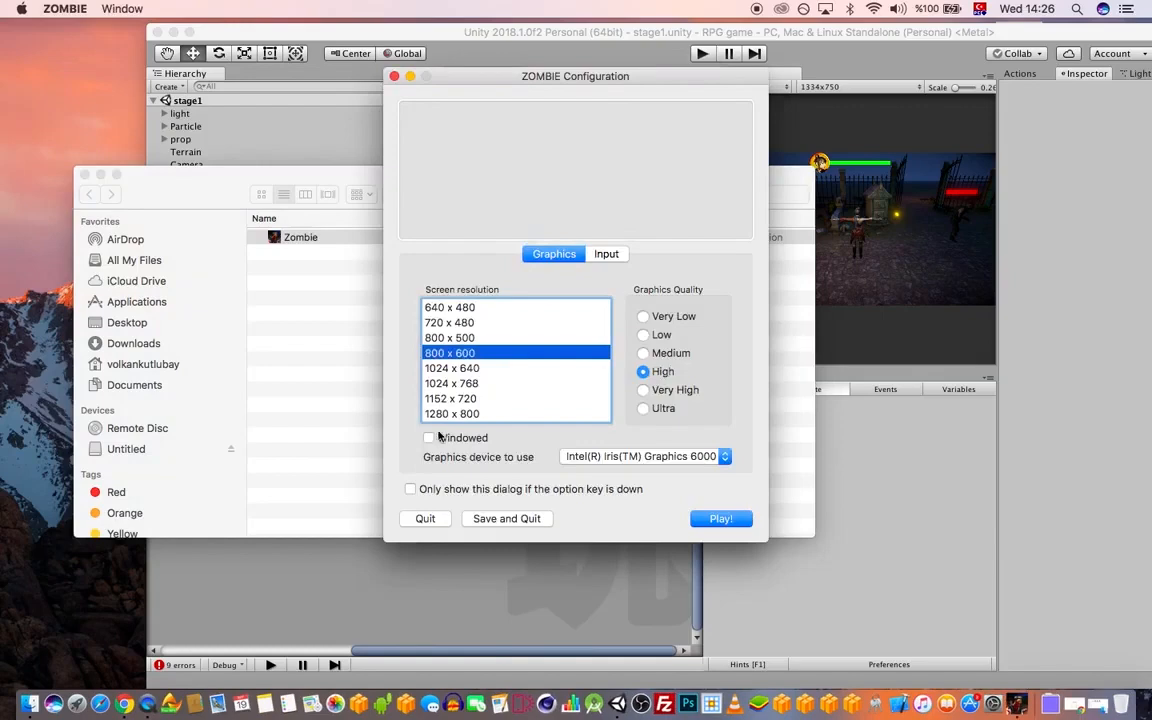
click(738, 522)
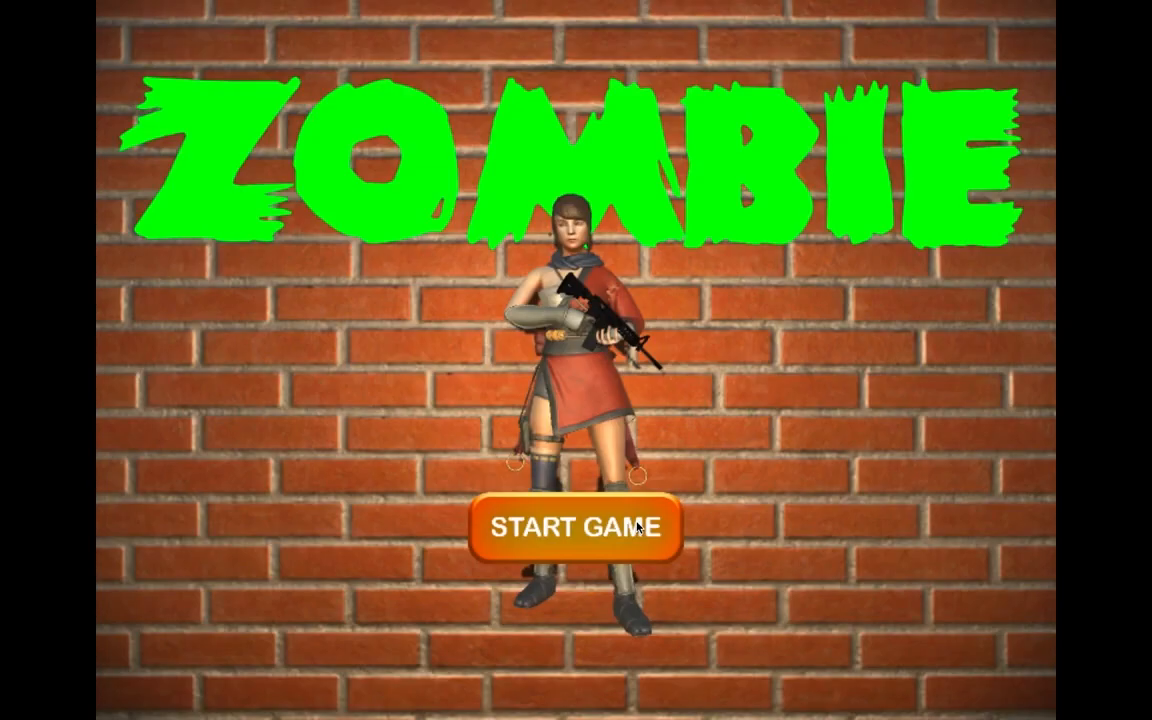
- Start a new ZOMBIE game and run past the tomb shooting nearby zombies
click(637, 527)
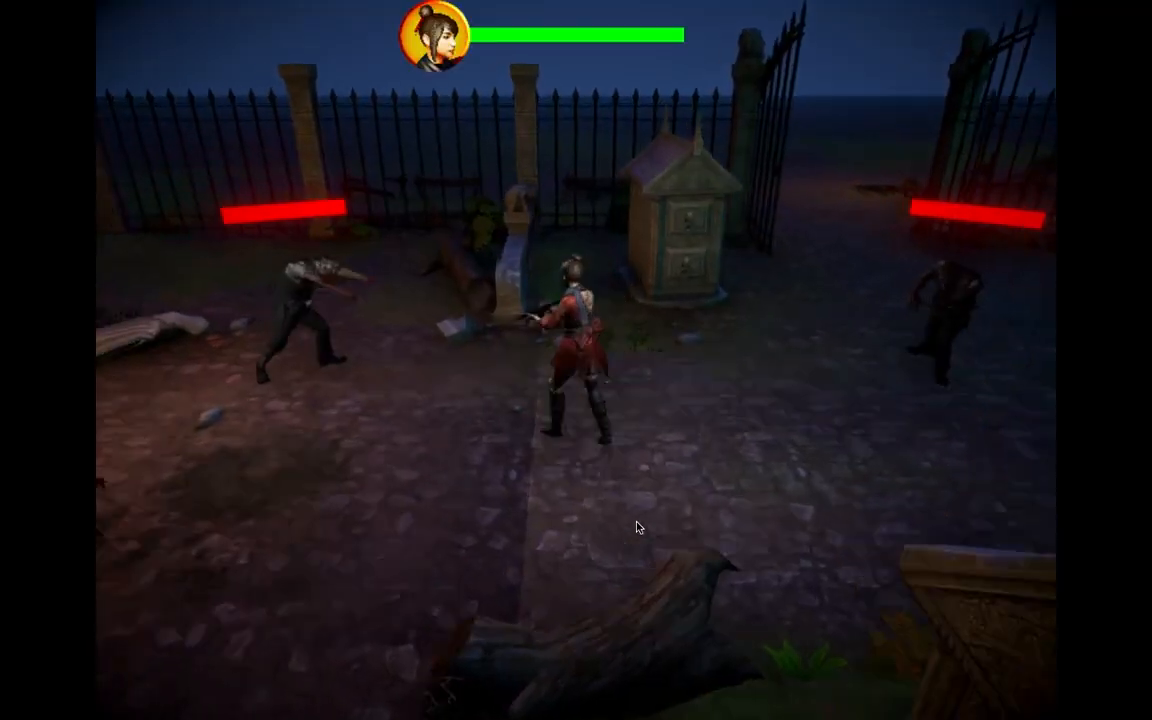
key(Right)
key(Up)
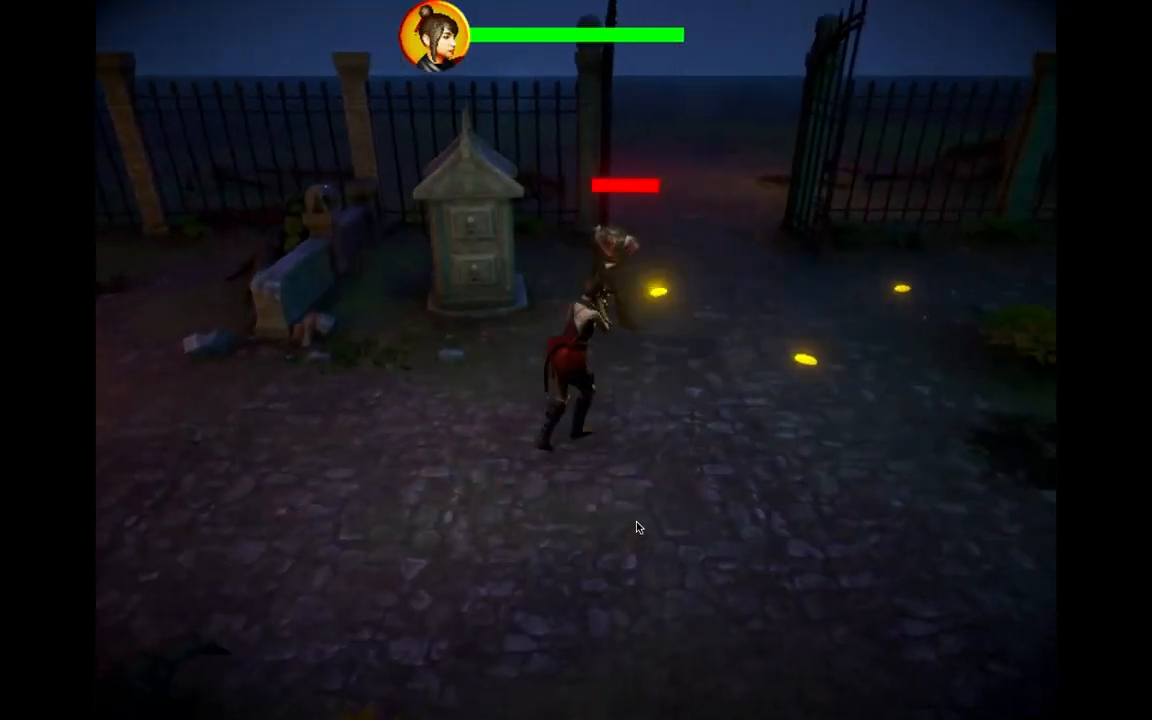
key(Up)
key(Down)
key(Left)
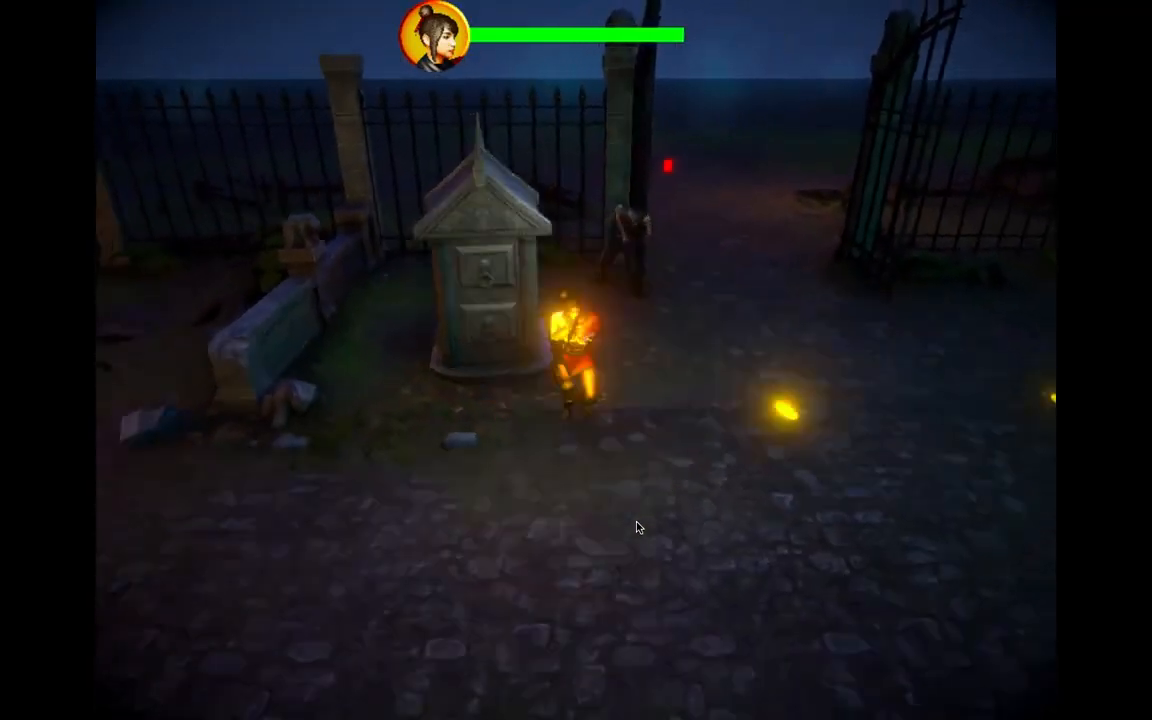
- Fight between the zombies on the left until Game Over, then restart the round
key(Left)
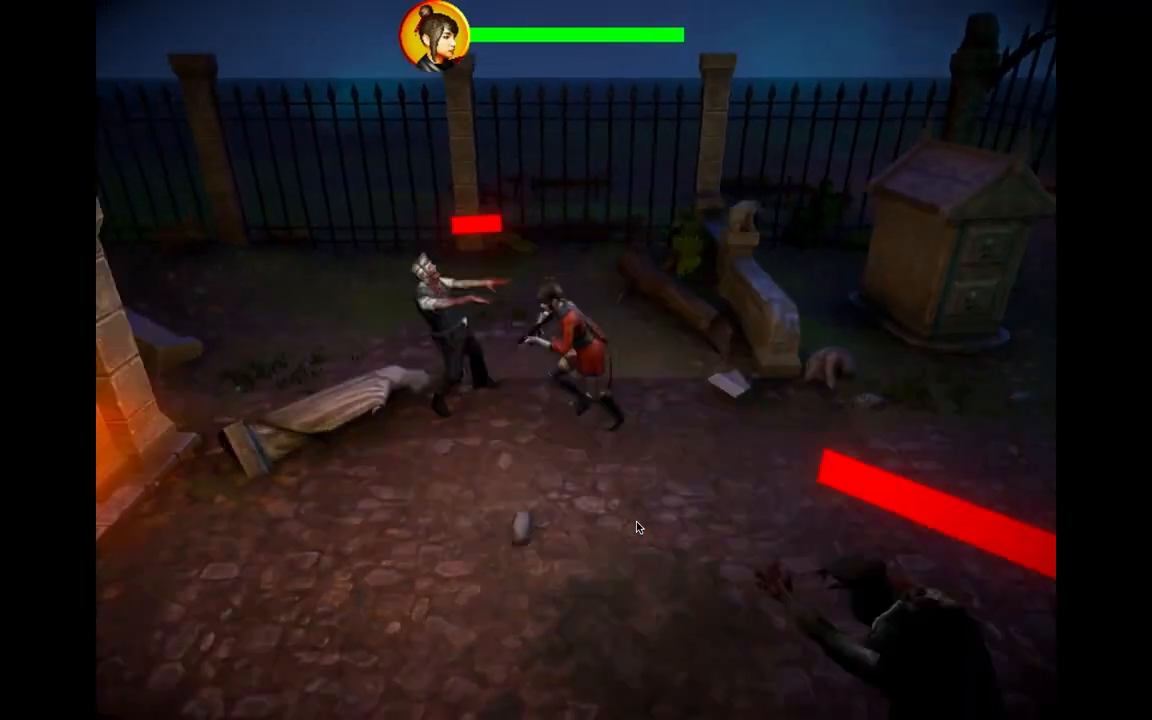
key(Down)
key(Up)
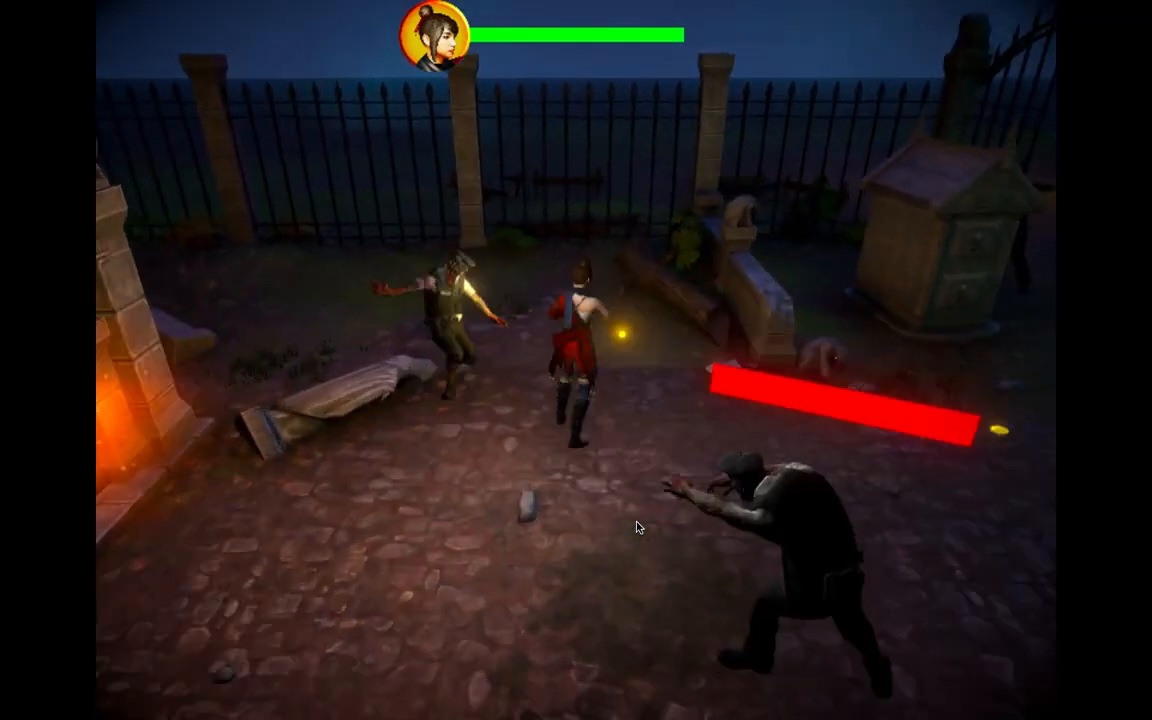
key(Down)
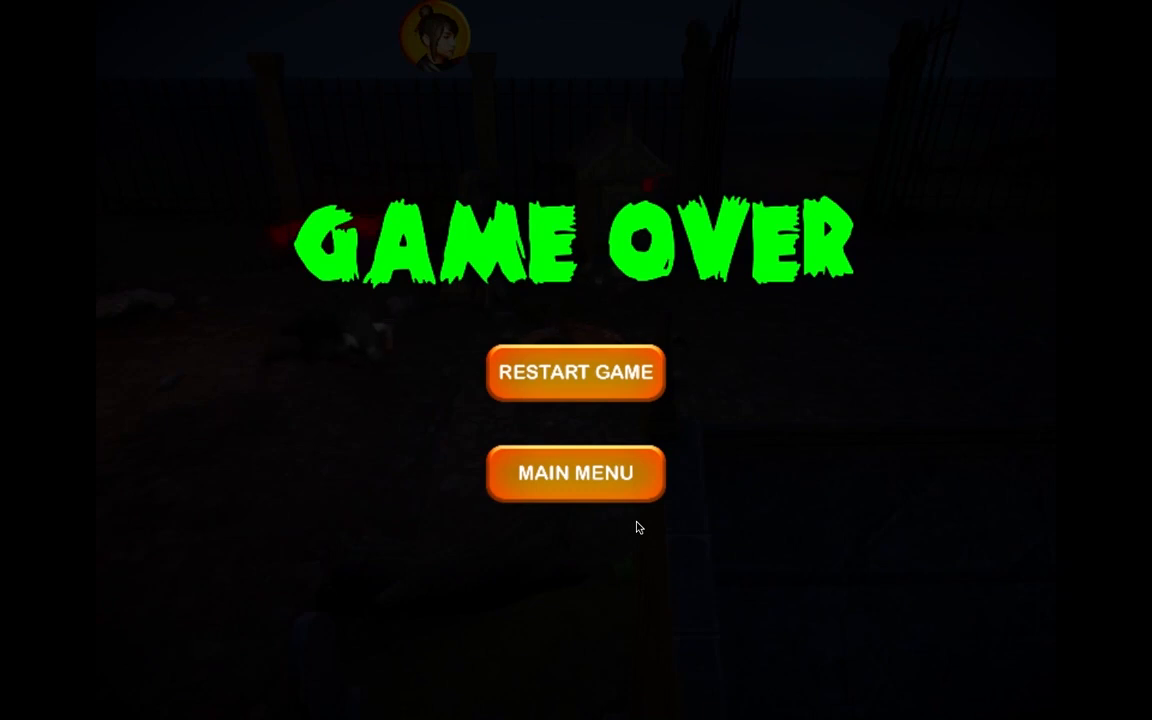
click(591, 388)
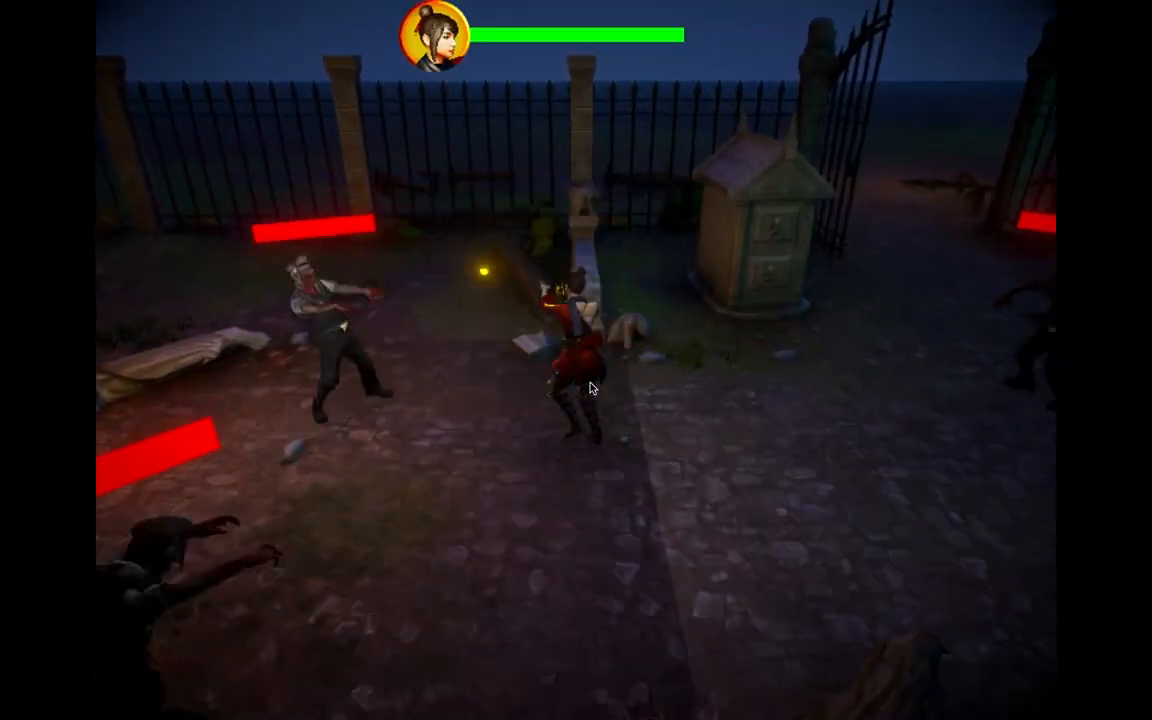
- Run the heroine right and left through the graveyard, shooting zombies toward the gate
key(a)
key(d)
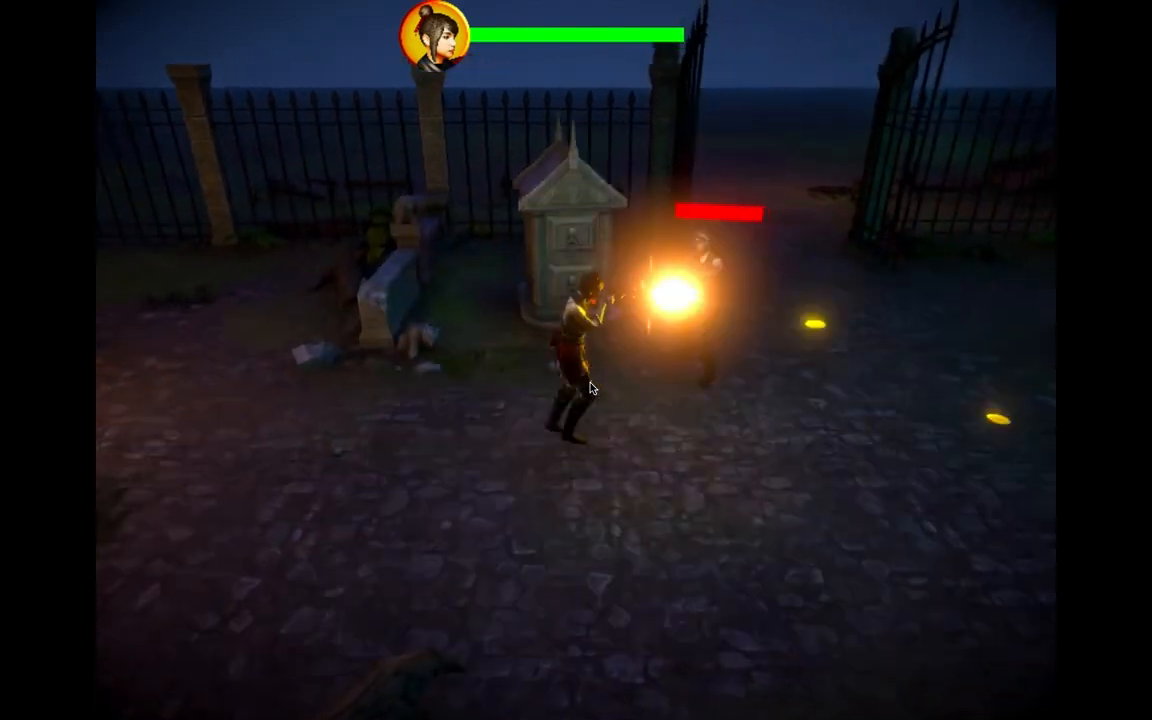
key(d)
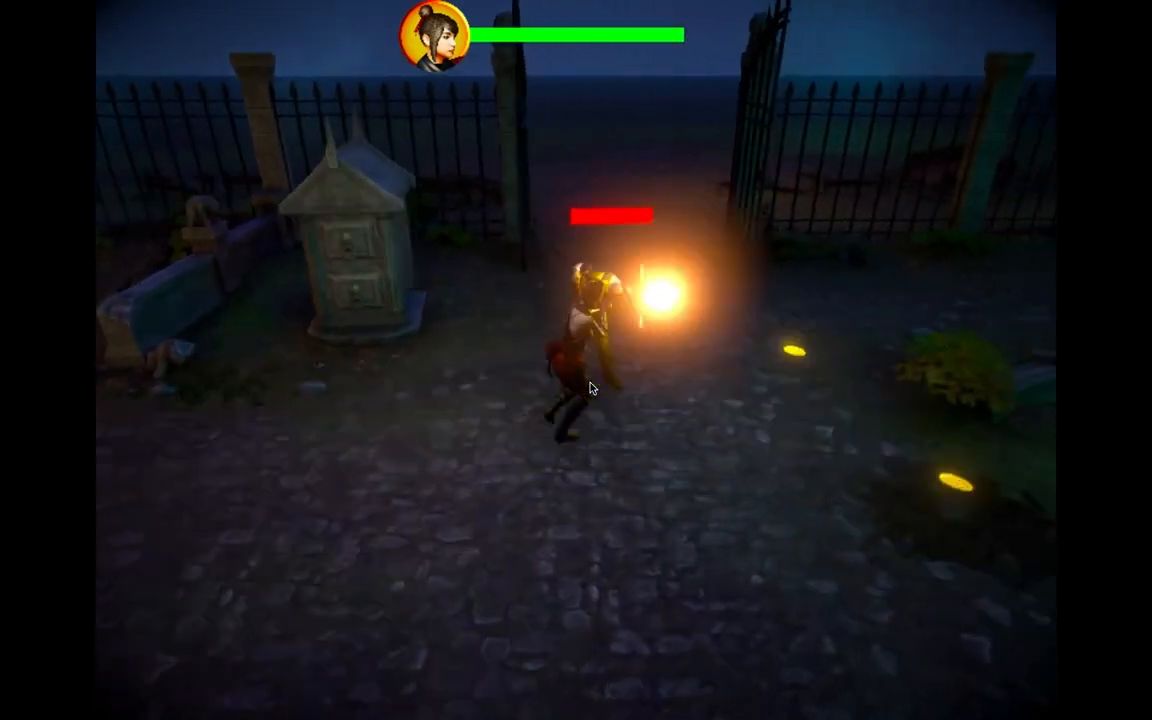
key(w)
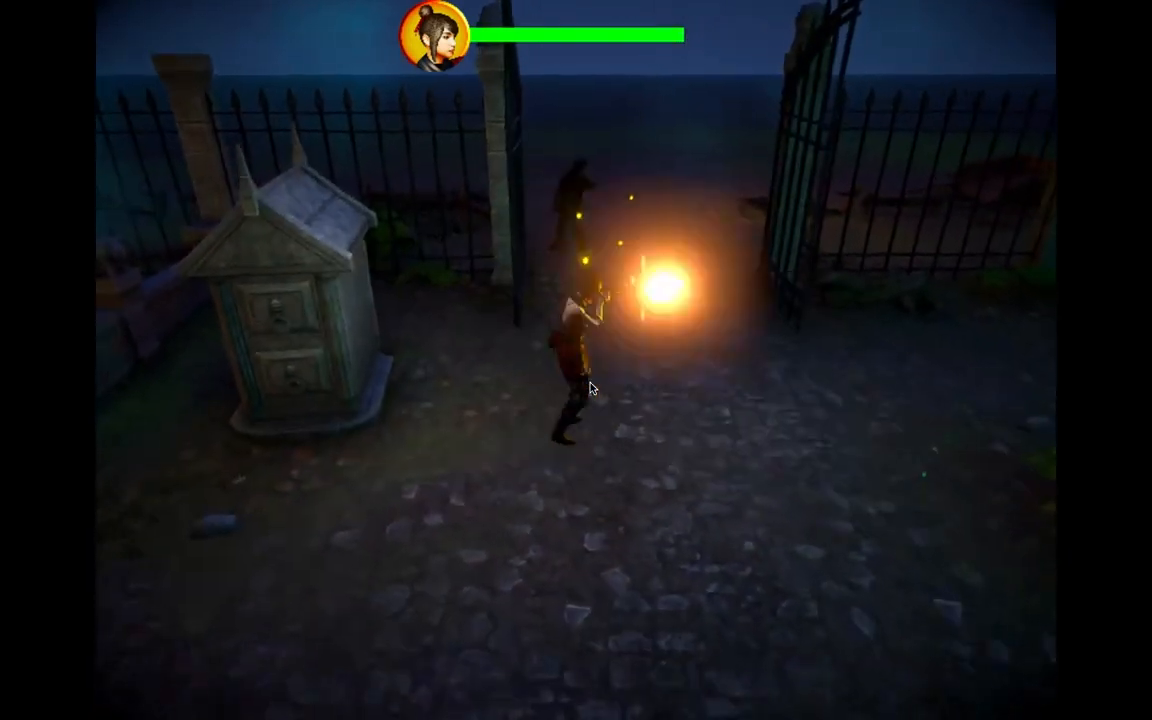
key(a)
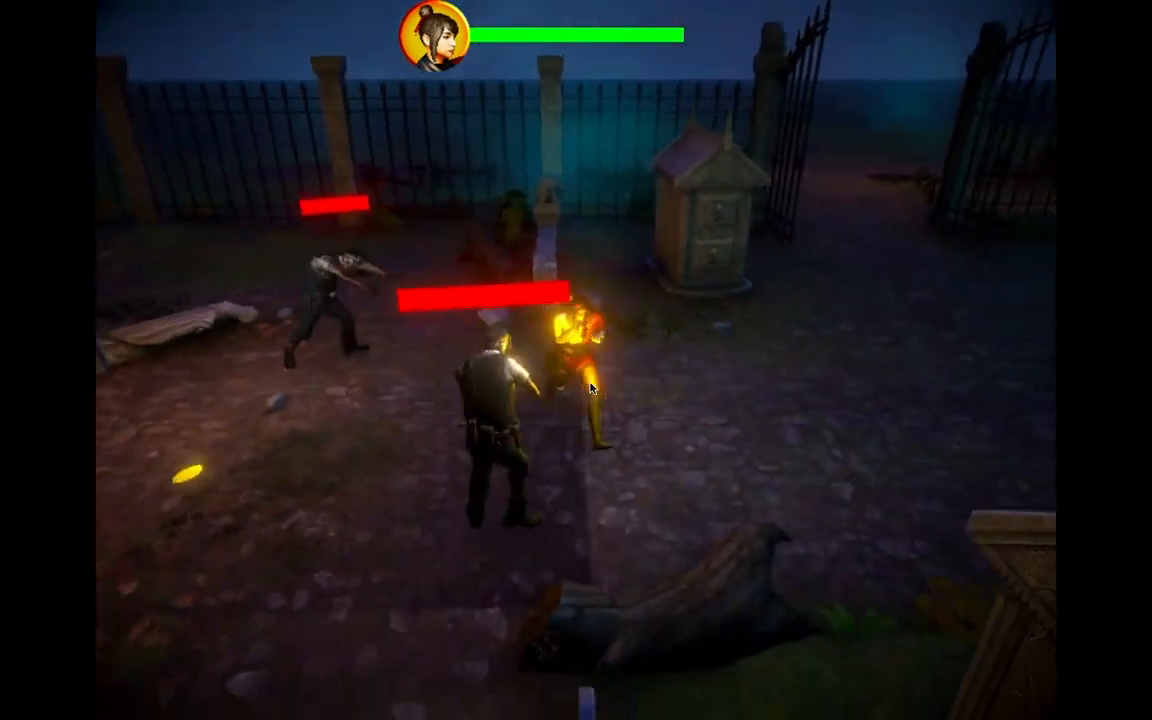
key(a)
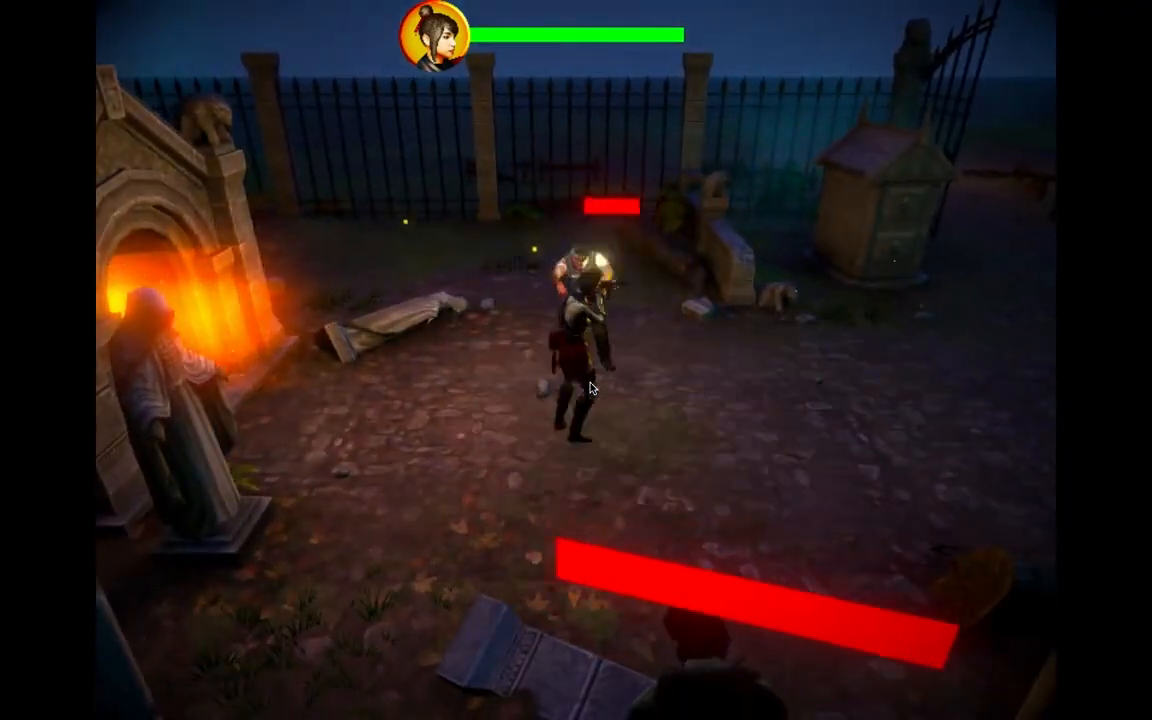
key(w)
key(a)
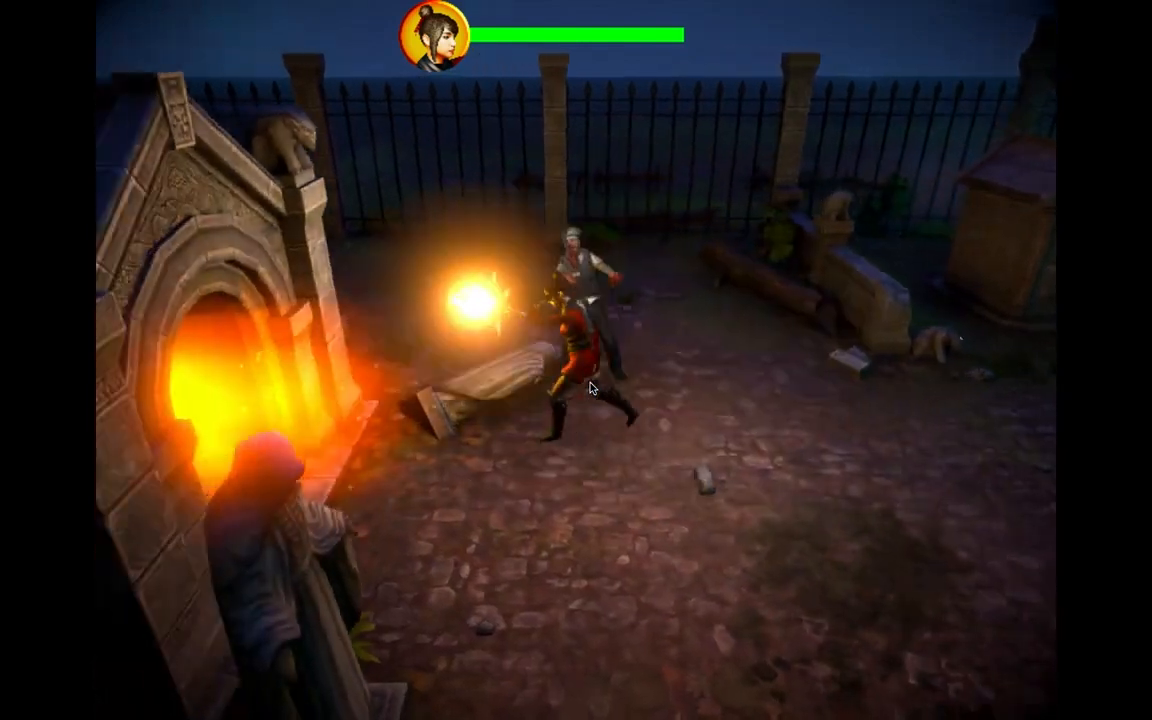
key(d)
key(space)
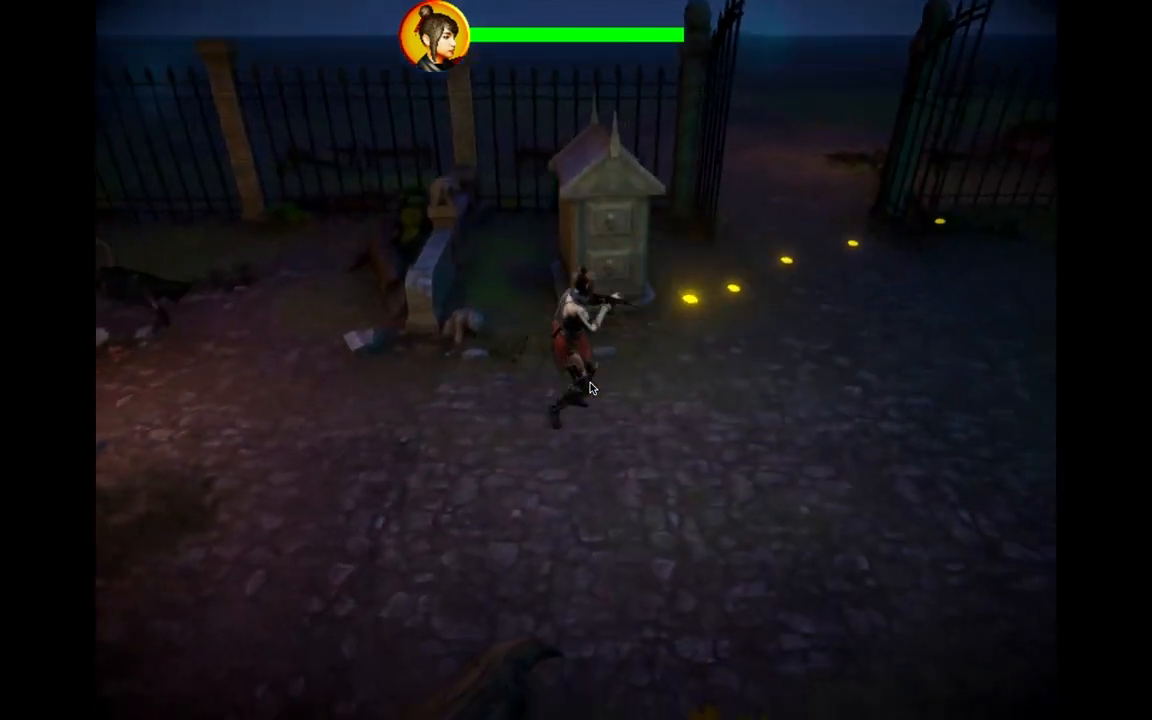
- Run past the gate, toward the burning crypt and back, jumping, ending at the tomb edge
key(d)
key(a)
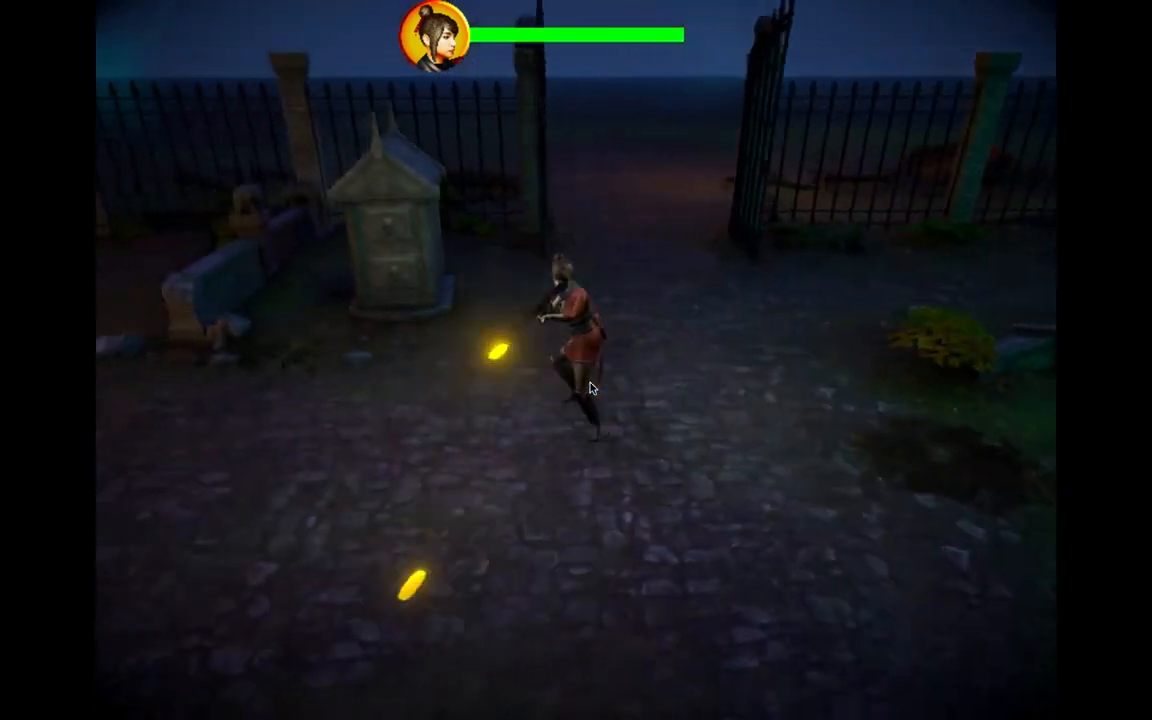
key(a)
key(s)
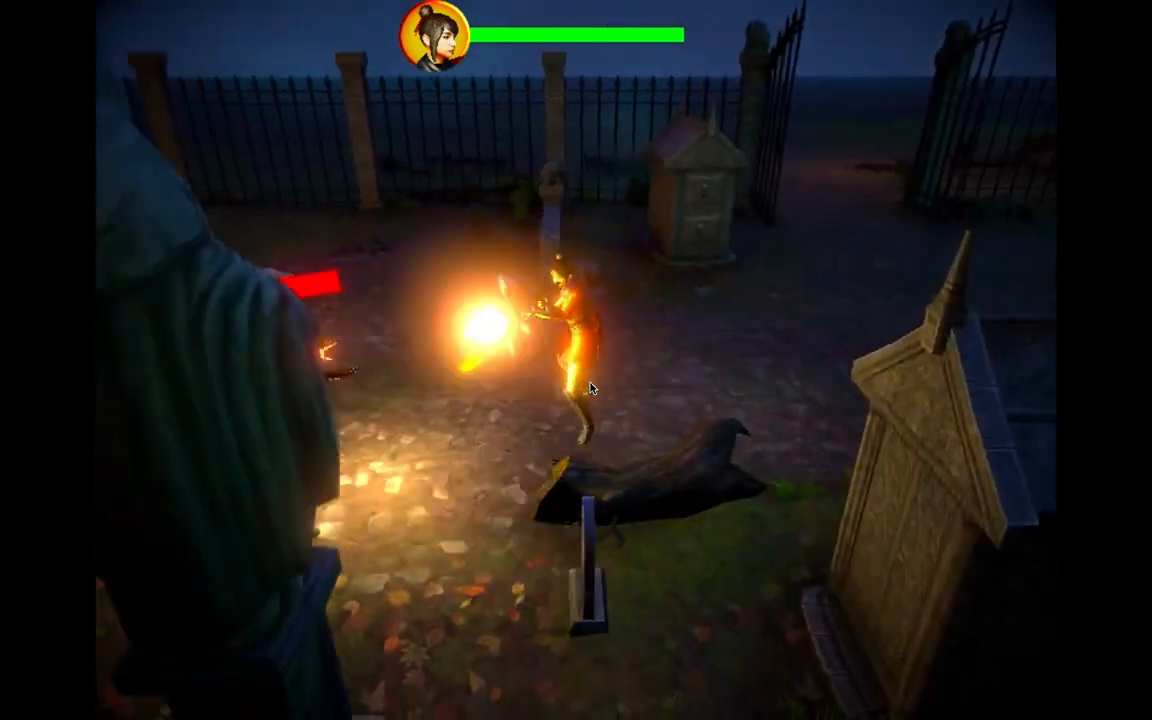
key(a)
key(w)
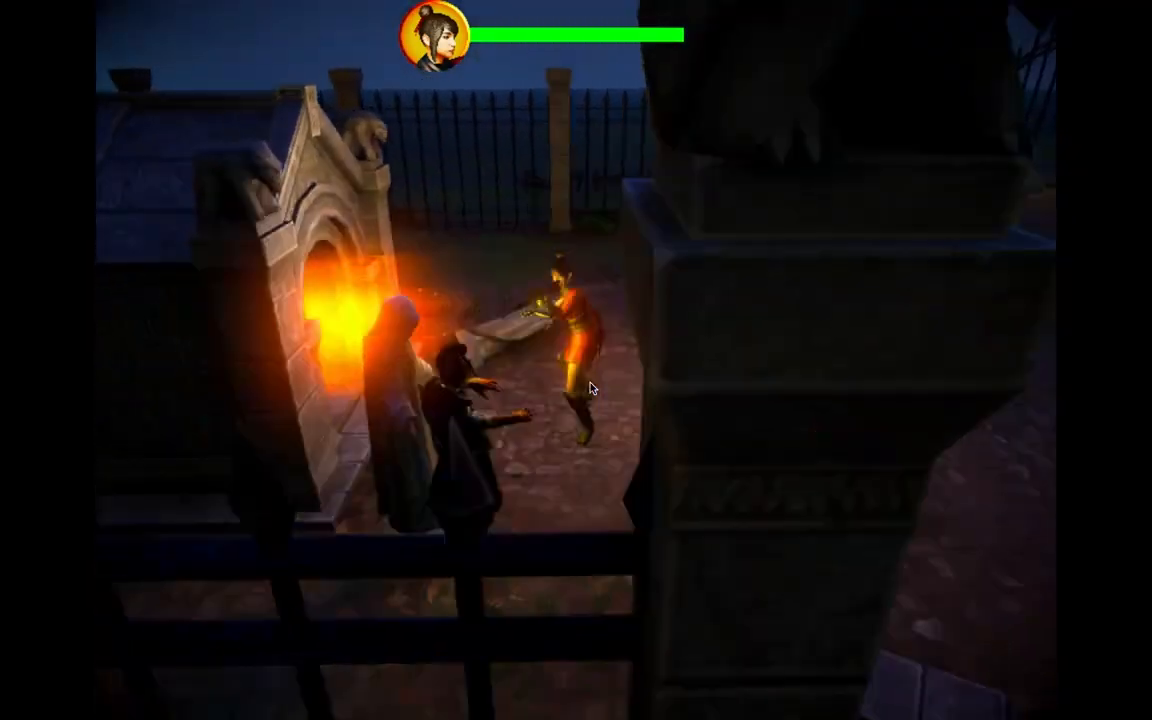
key(a)
key(d)
key(s)
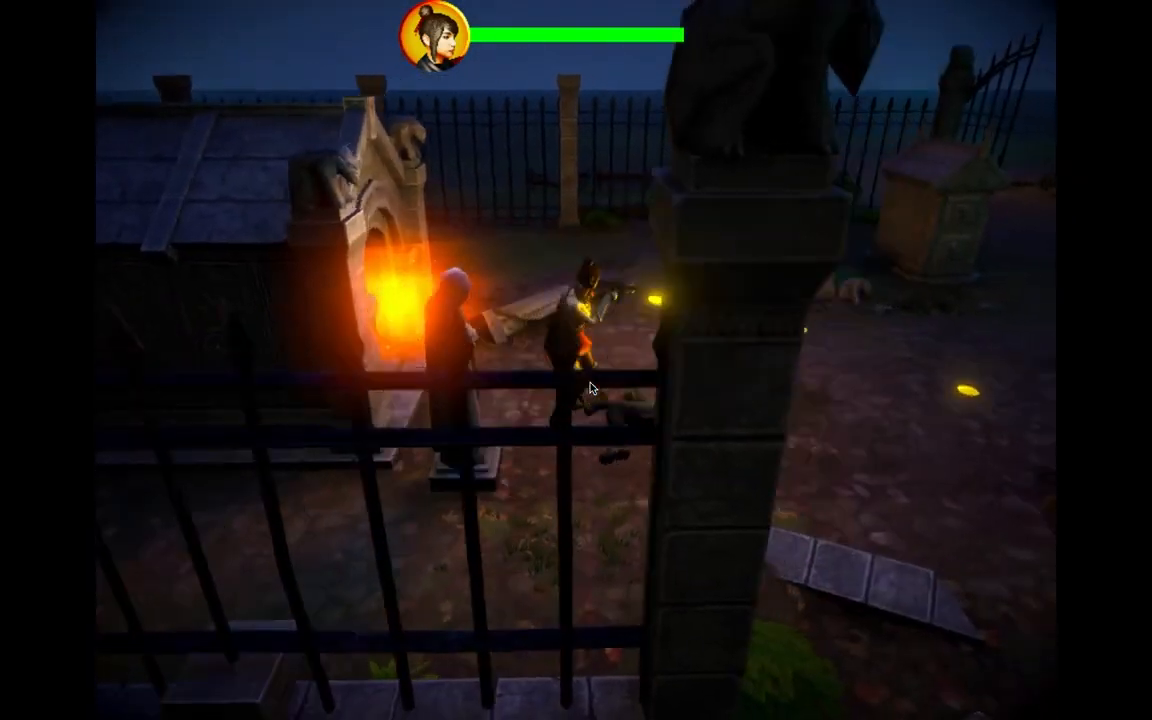
key(d)
key(space)
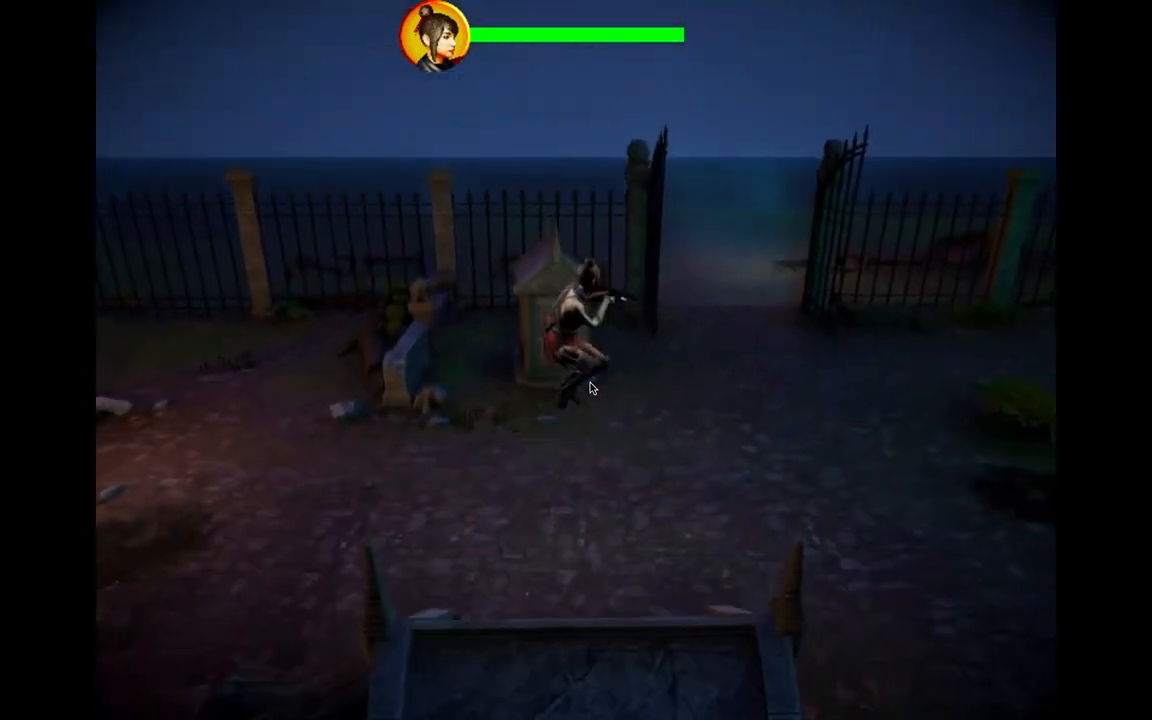
key(s)
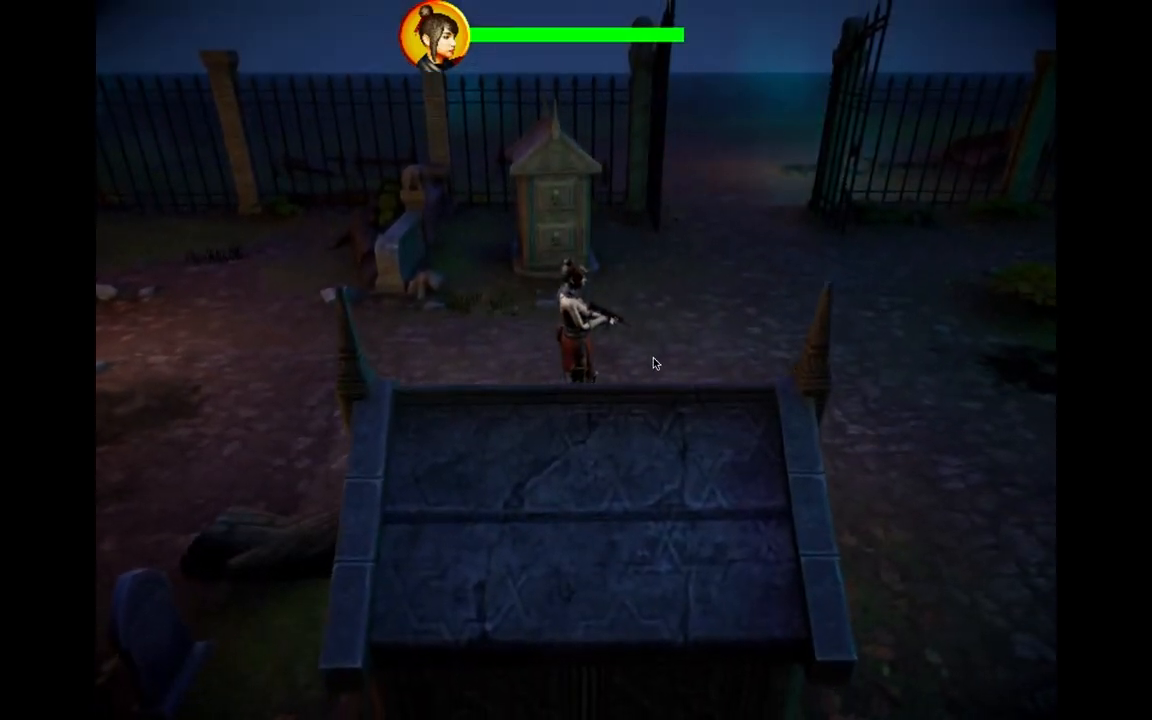
- Fire the rifle repeatedly beside the stone tomb, then bring up Mission Control
click(655, 363)
click(234, 7)
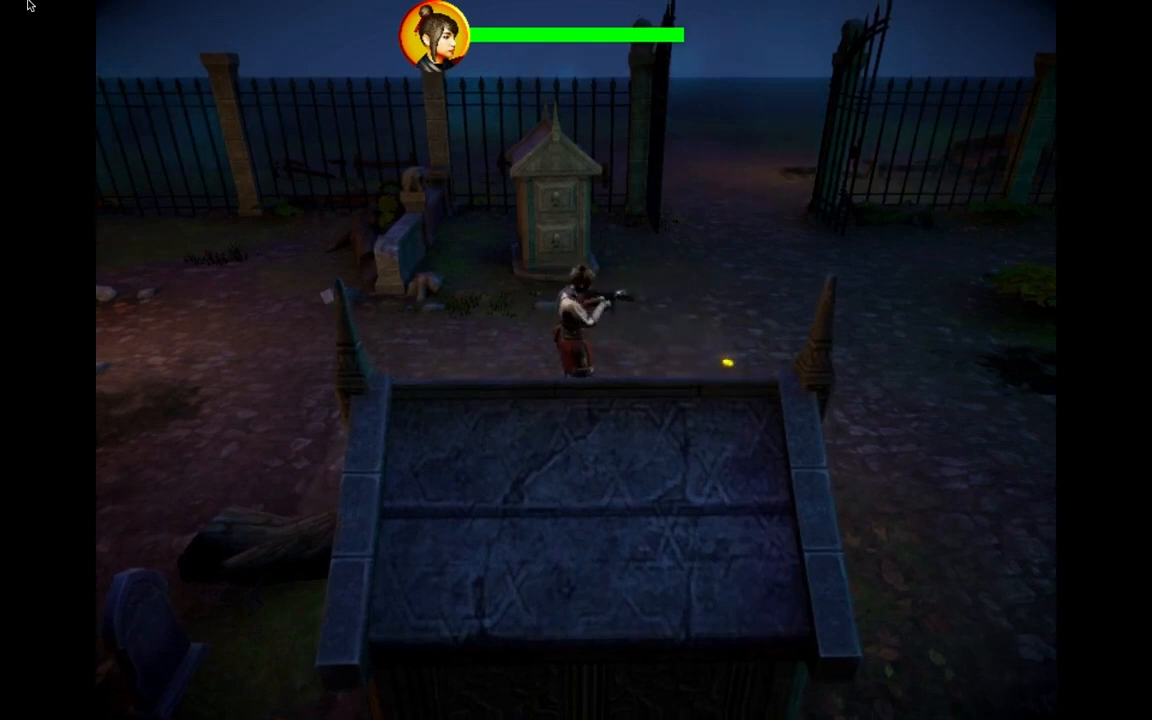
click(300, 5)
click(478, 5)
click(480, 5)
click(480, 5)
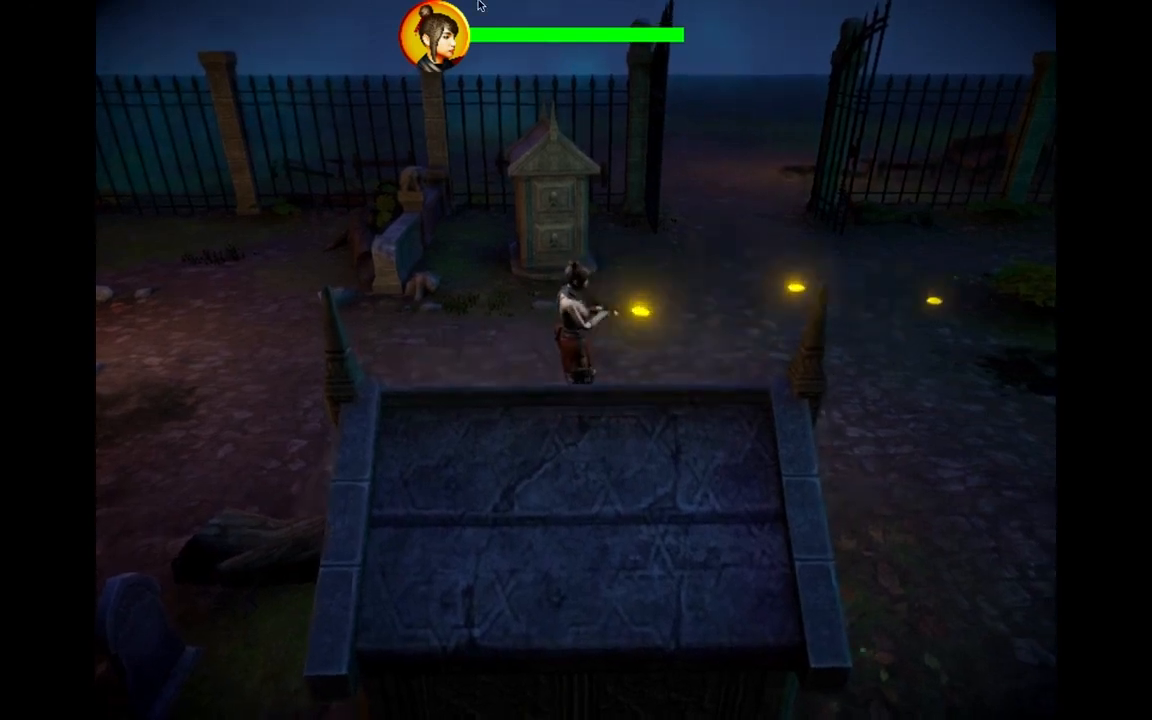
key(ctrl+Up)
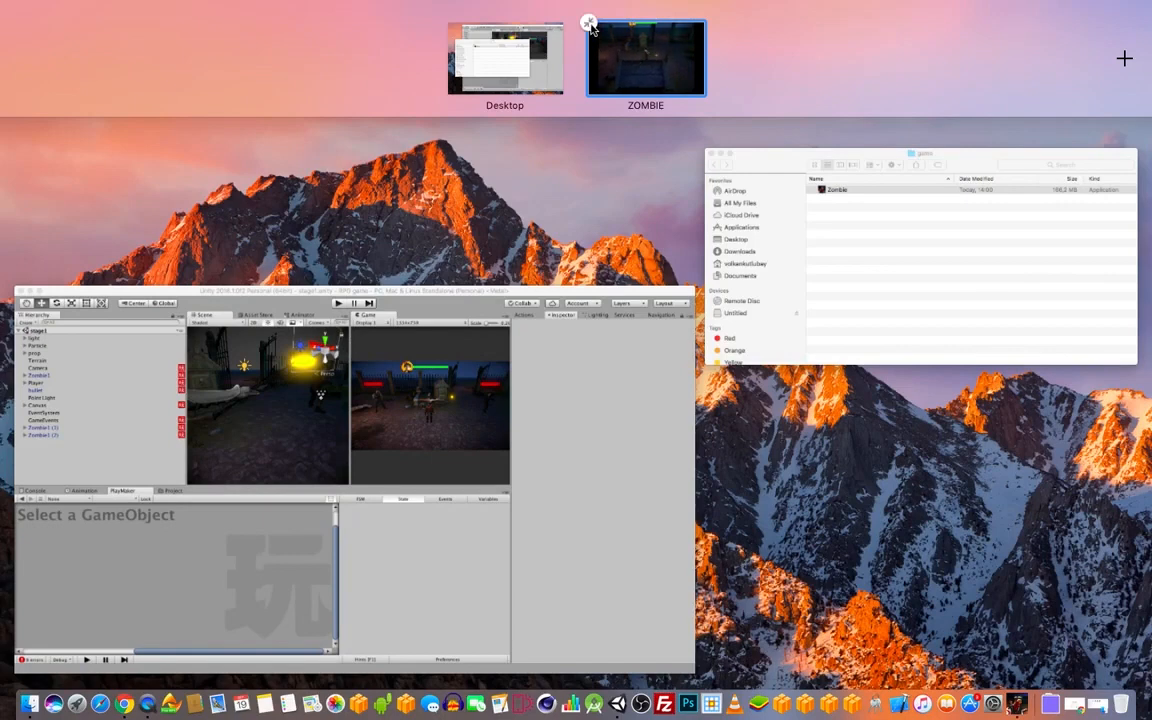
- Exit ZOMBIE's full screen, close it and the Finder folder, then close Unity's Build Settings
click(589, 23)
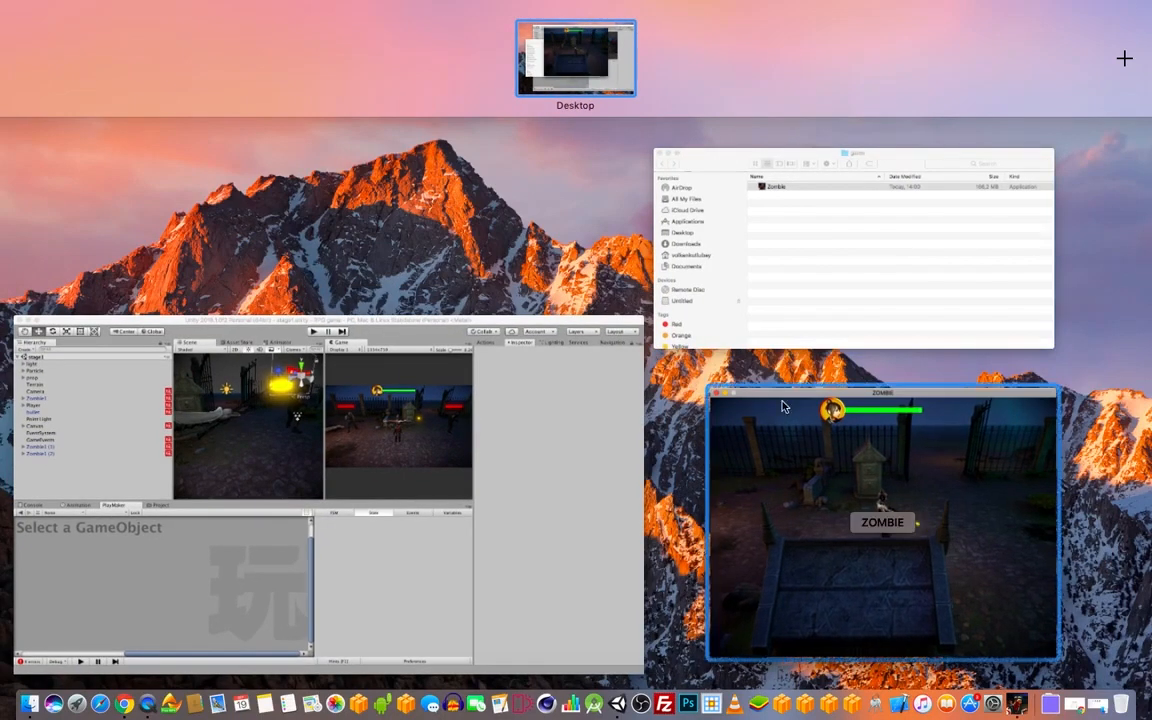
click(731, 398)
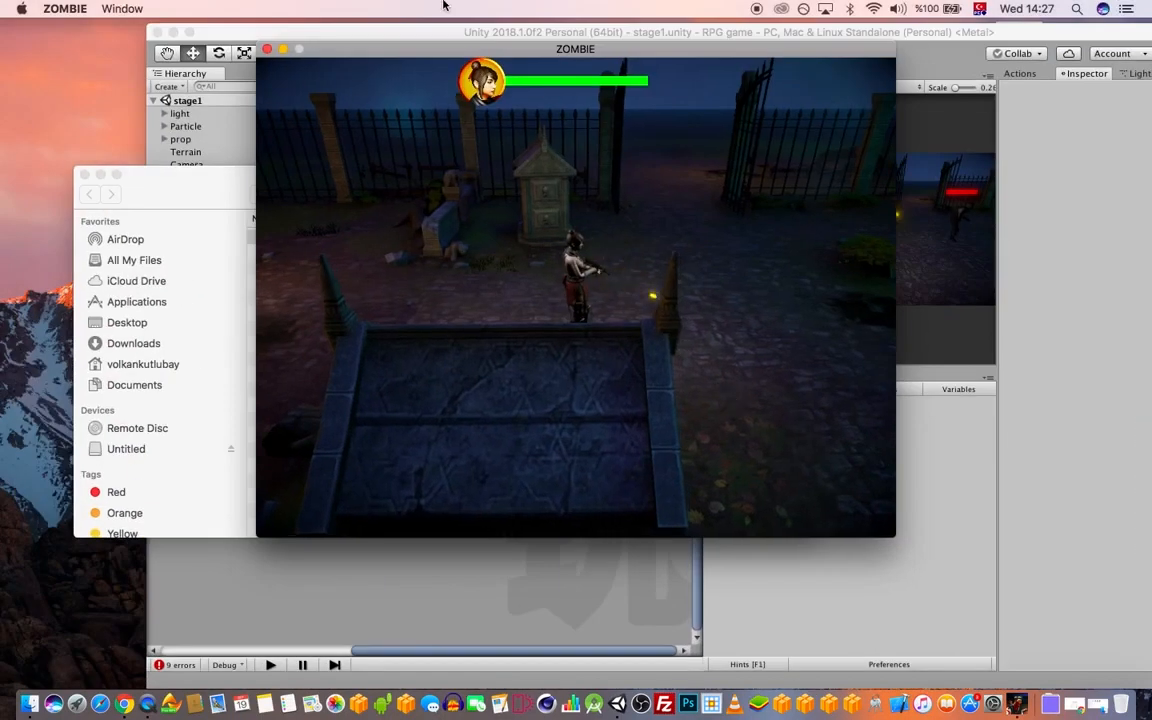
click(268, 50)
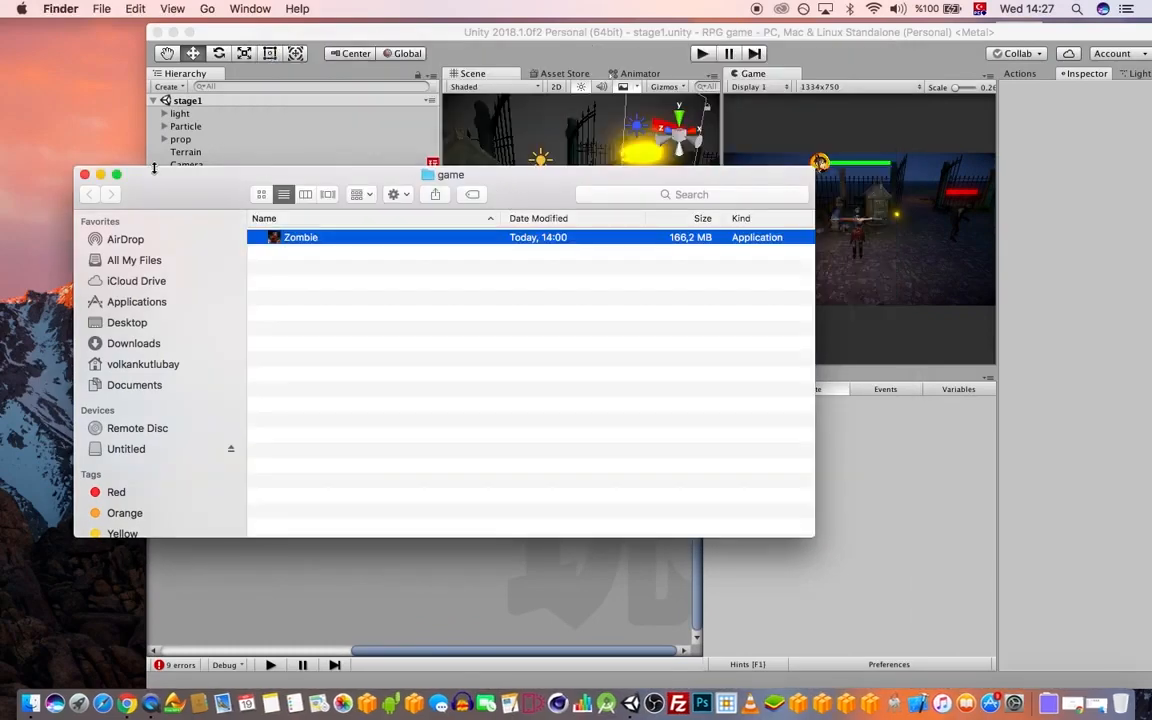
click(83, 175)
mouse_move(690, 37)
mouse_down()
mouse_move(643, 37)
mouse_move(676, 33)
mouse_up()
click(330, 57)
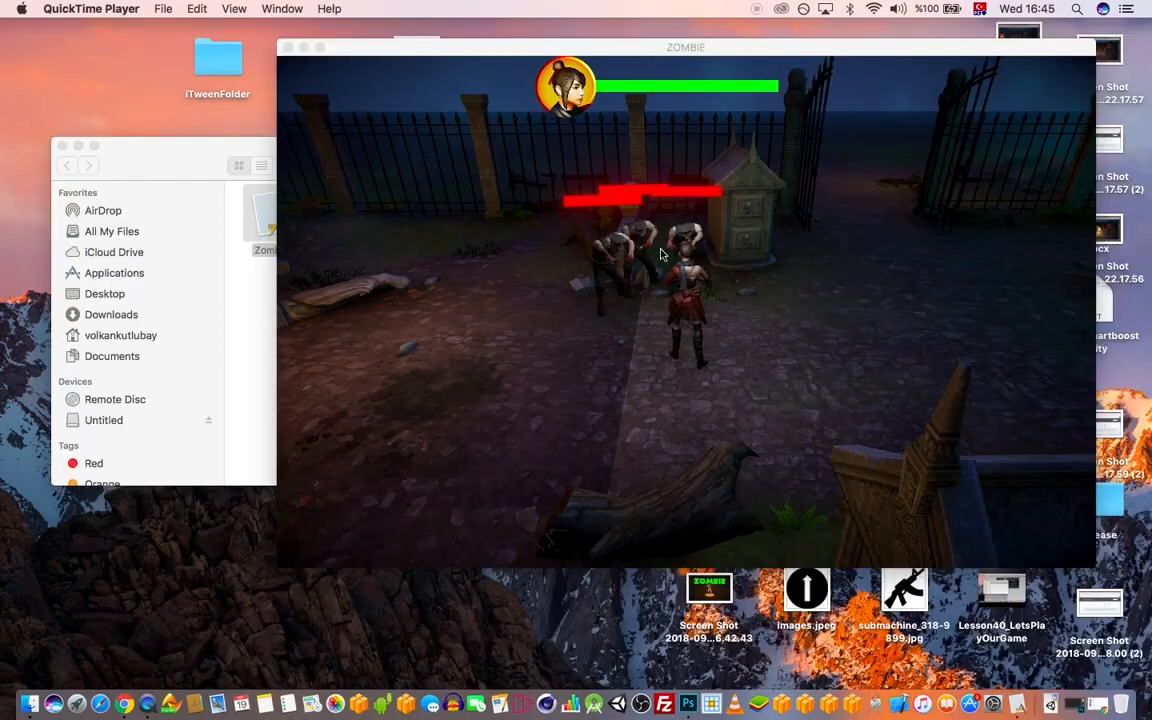
- Focus the ZOMBIE window and run the heroine right past the statues and gate while shooting zombies
click(816, 322)
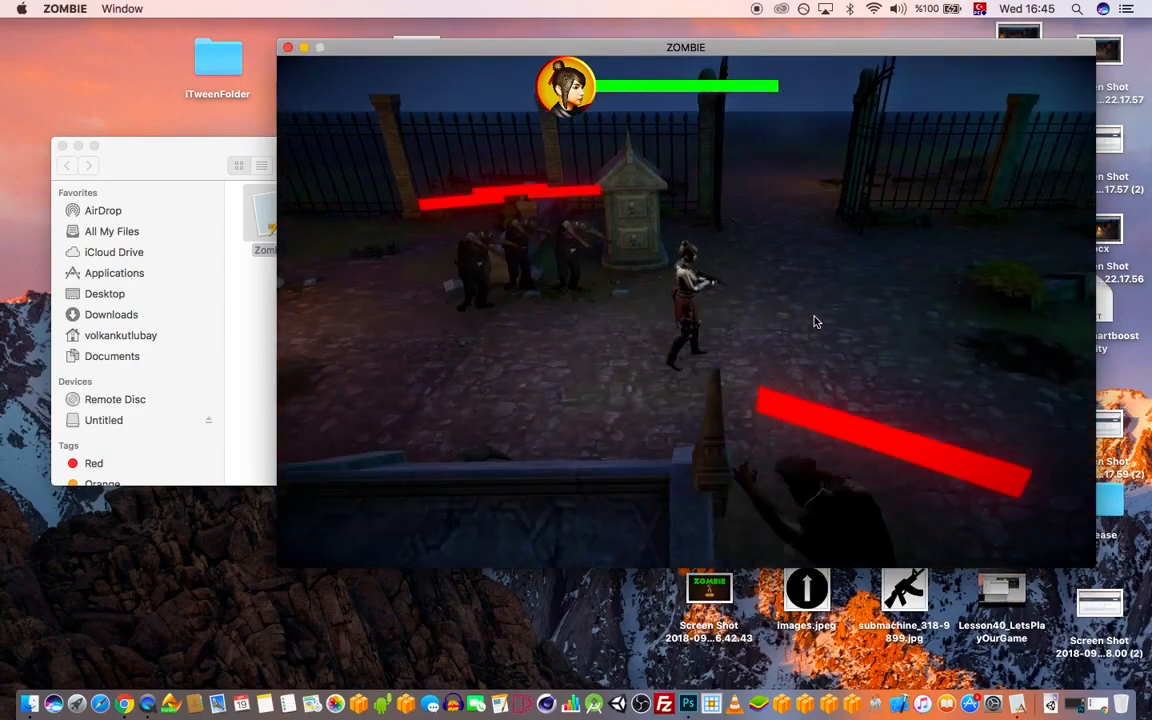
key(a)
key(s)
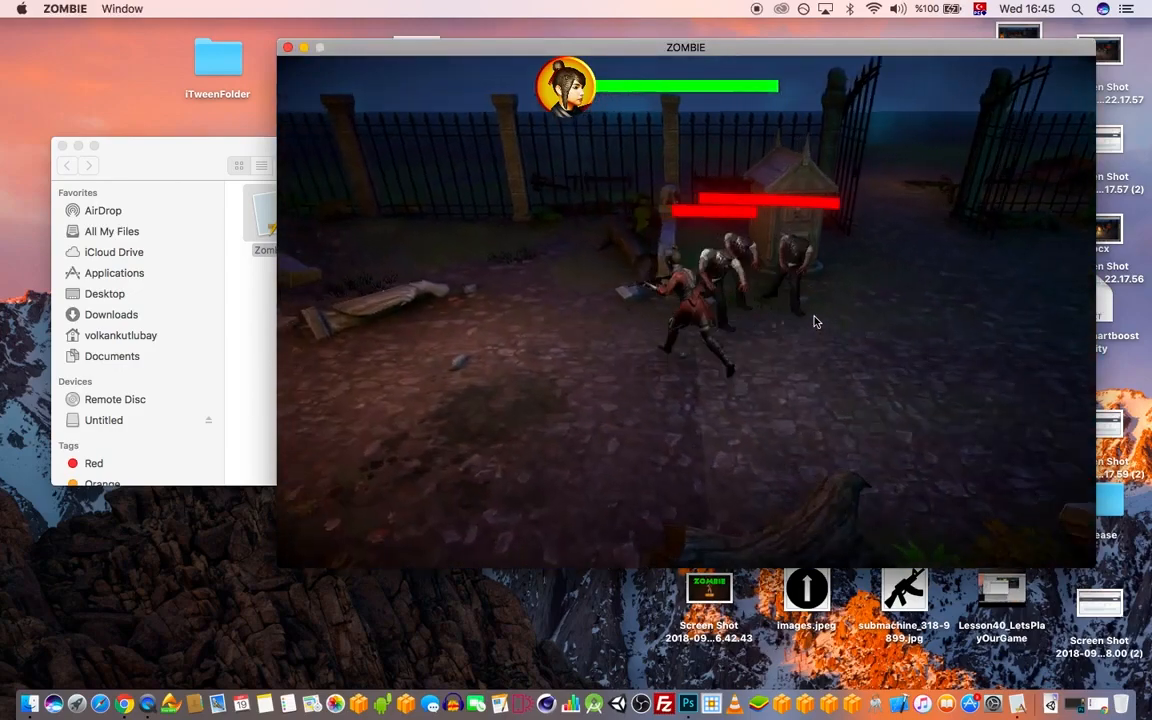
key(d)
click(816, 322)
click(816, 322)
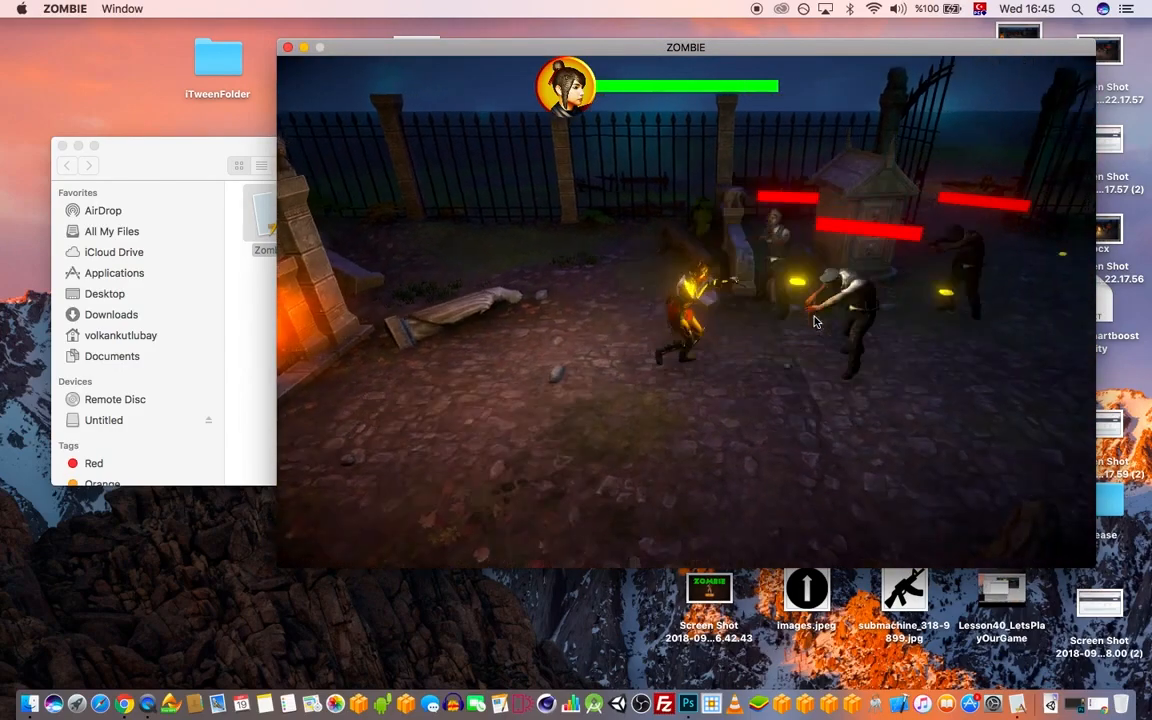
key(d)
click(816, 322)
key(a)
key(a)
click(816, 322)
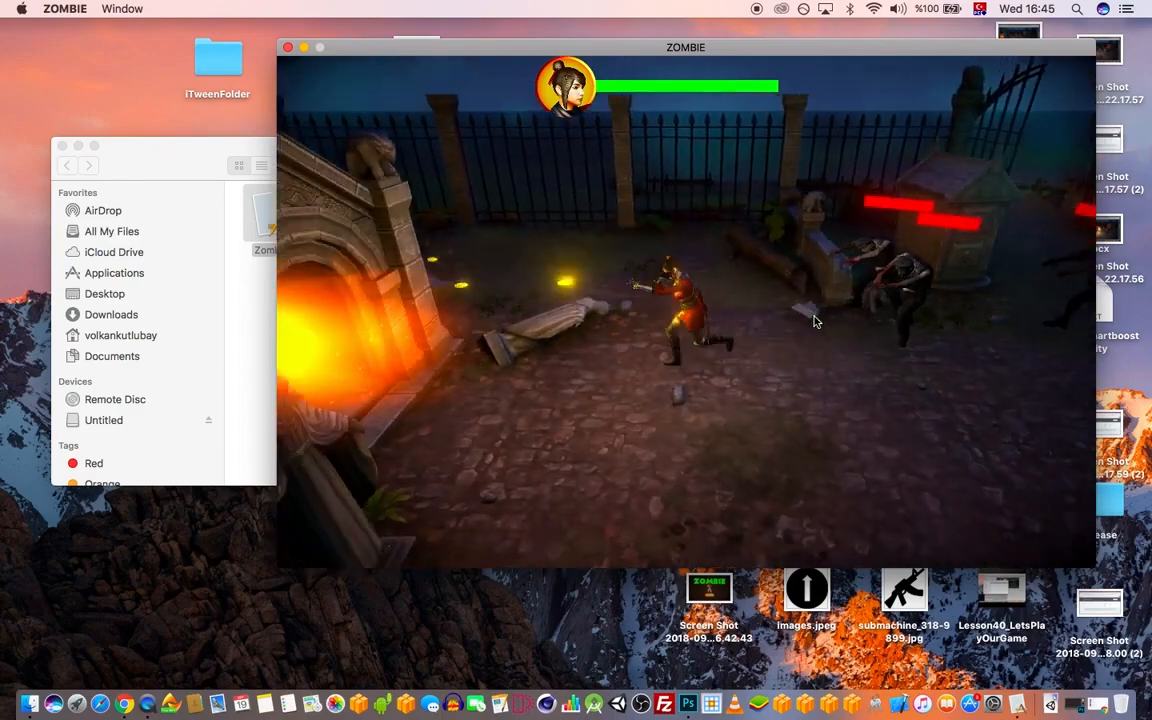
key(d)
click(816, 322)
click(816, 322)
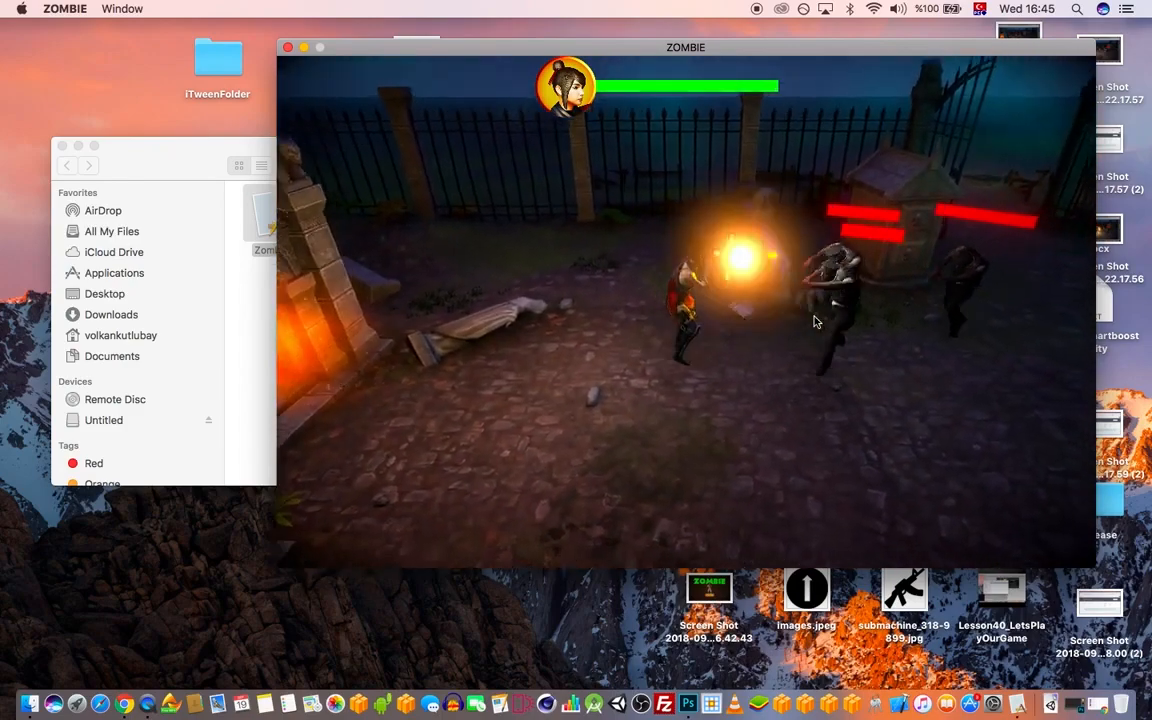
key(d)
key(a)
click(816, 322)
key(d)
click(816, 322)
key(d)
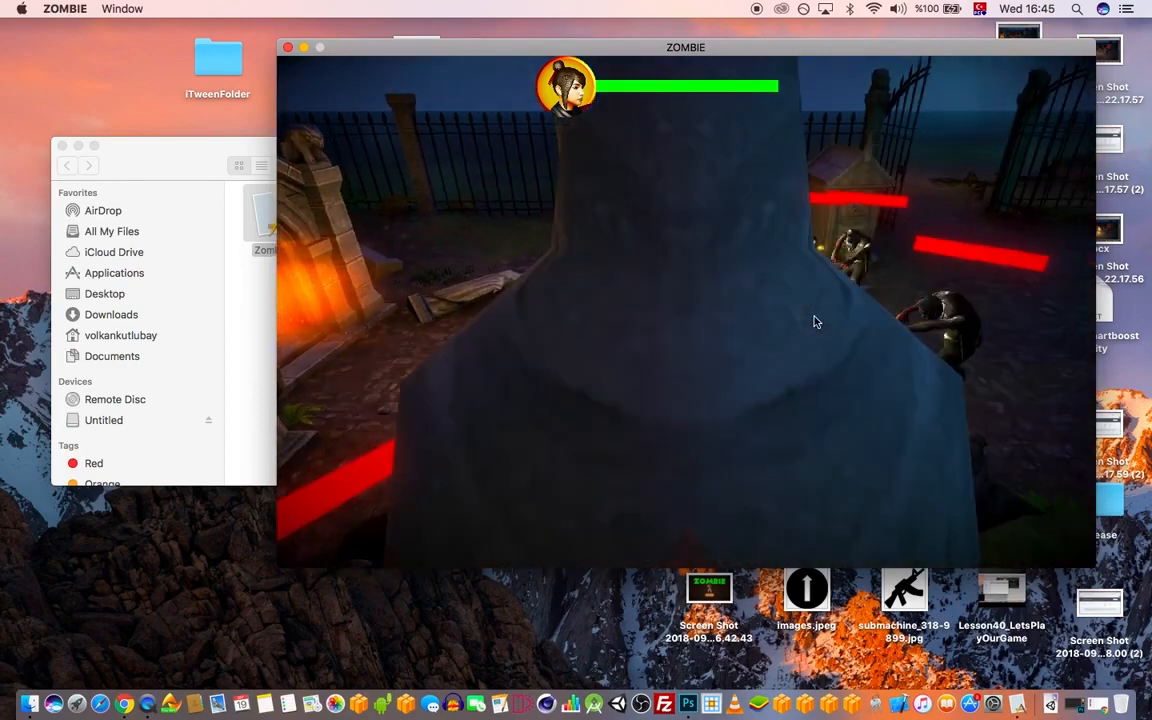
click(816, 322)
key(d)
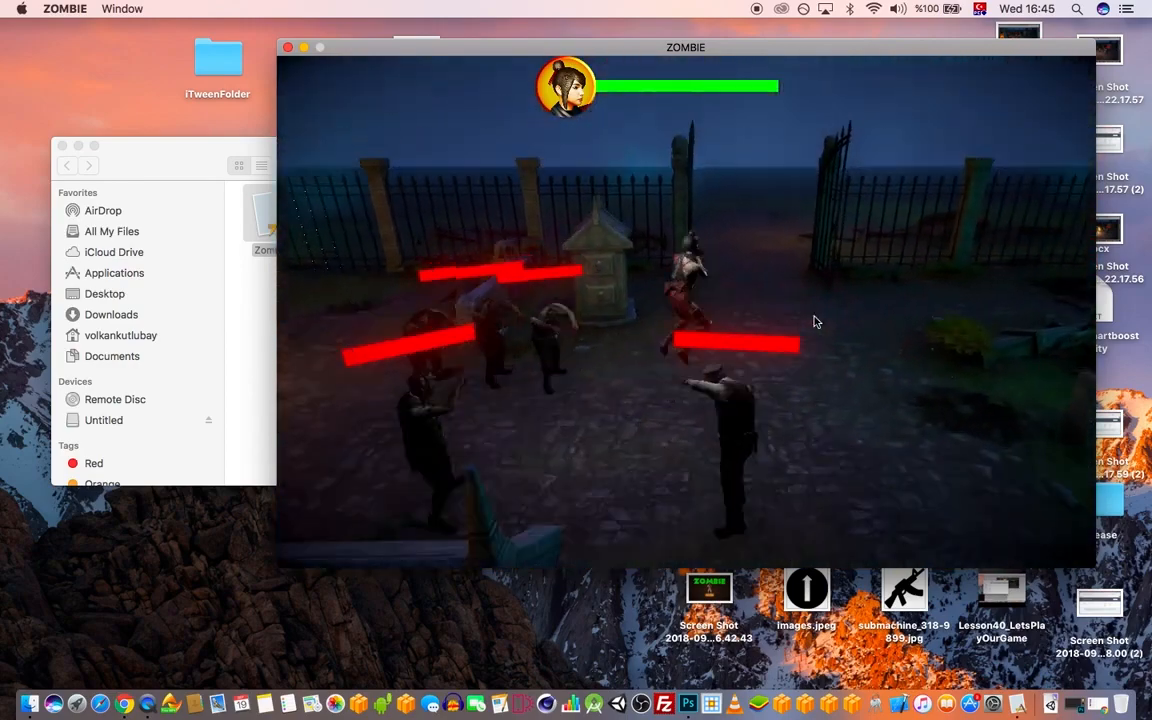
- Turn left to fire at the approaching zombies, then run back right while still firing
key(a)
click(816, 322)
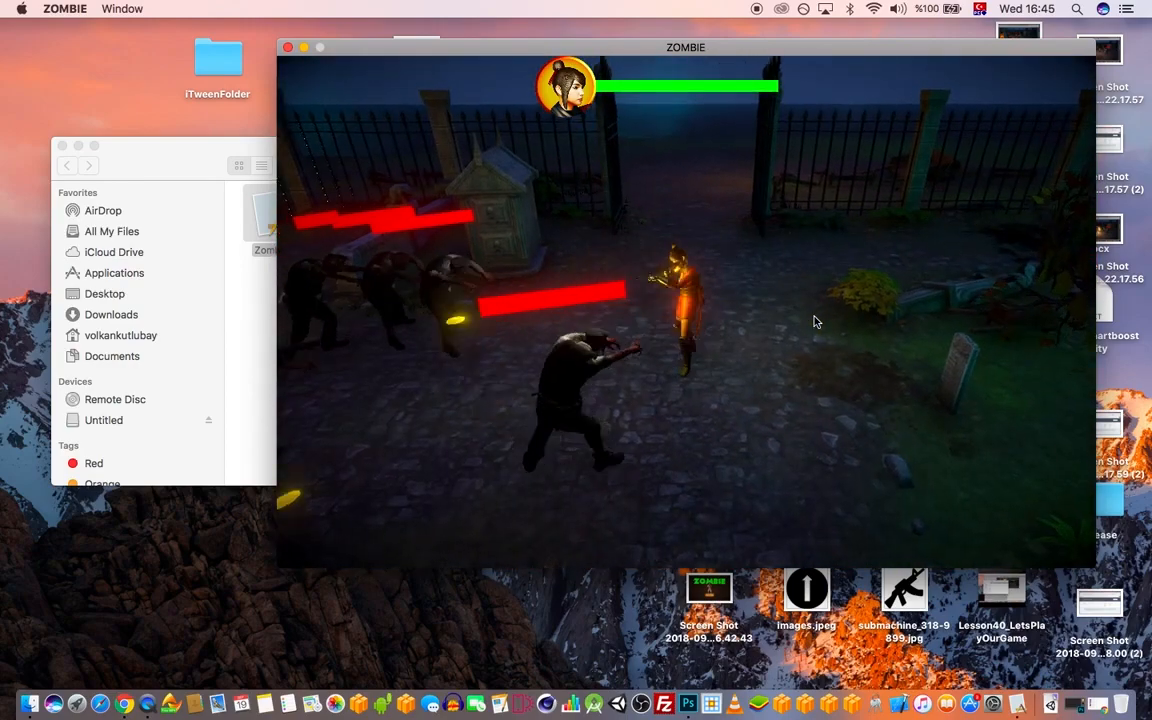
click(816, 322)
key(a)
click(816, 322)
click(816, 322)
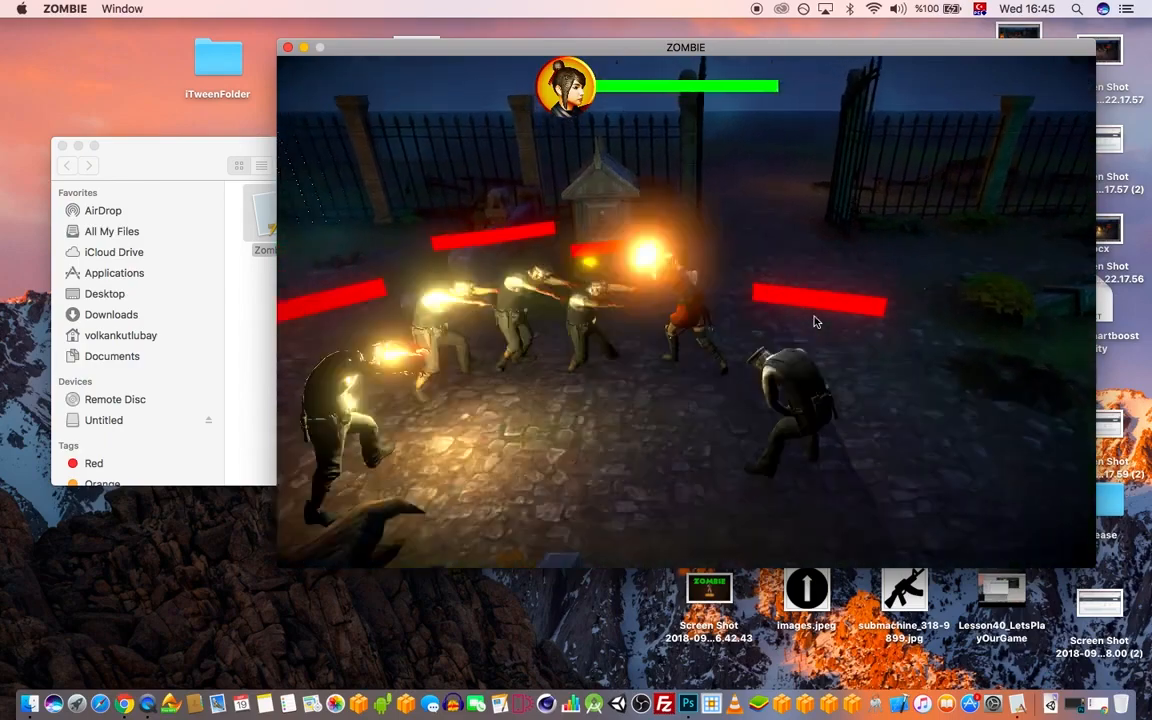
key(d)
click(816, 322)
key(a)
click(816, 322)
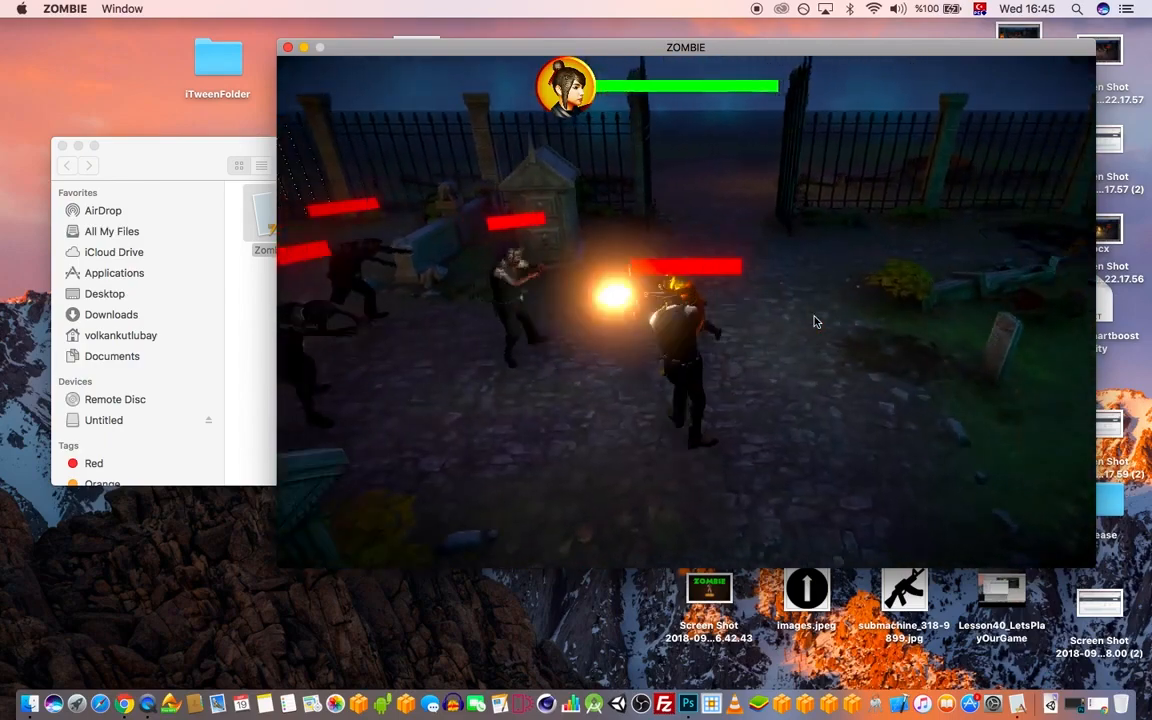
key(d)
click(816, 322)
key(d)
click(816, 322)
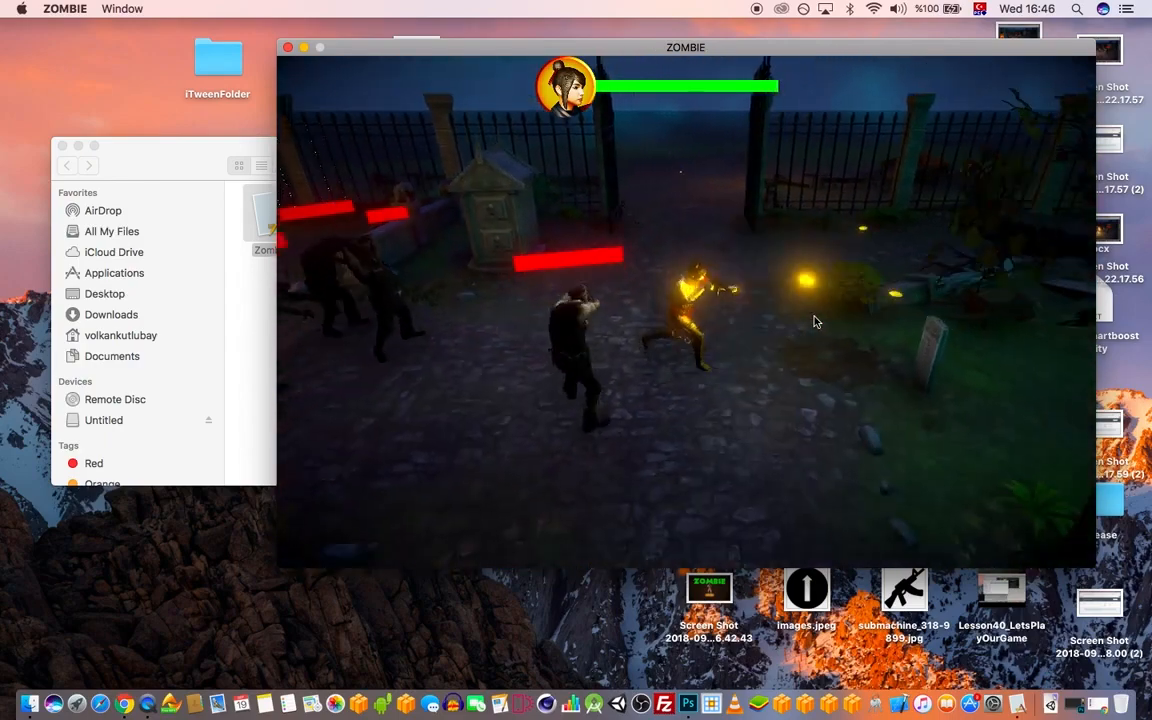
click(816, 322)
- Retreat toward the camera, firing left toward the tombstones and right at the zombies
key(s)
key(a)
click(816, 322)
key(s)
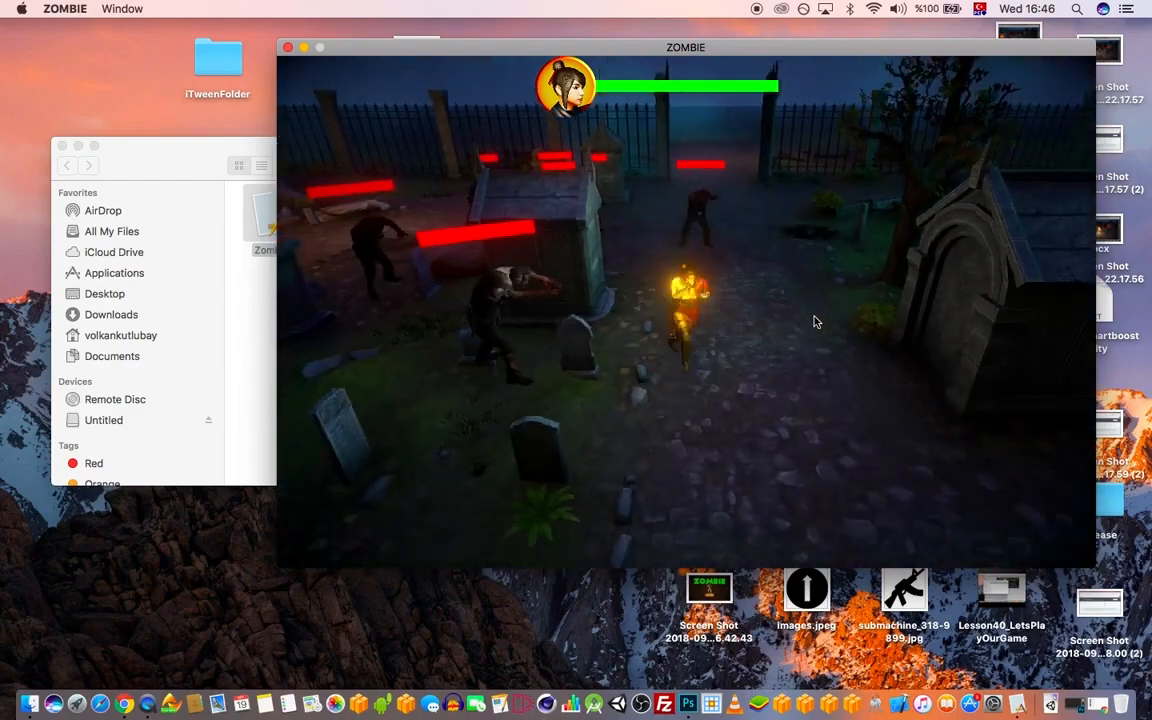
key(d)
click(816, 322)
key(s)
key(a)
click(816, 322)
key(a)
click(816, 322)
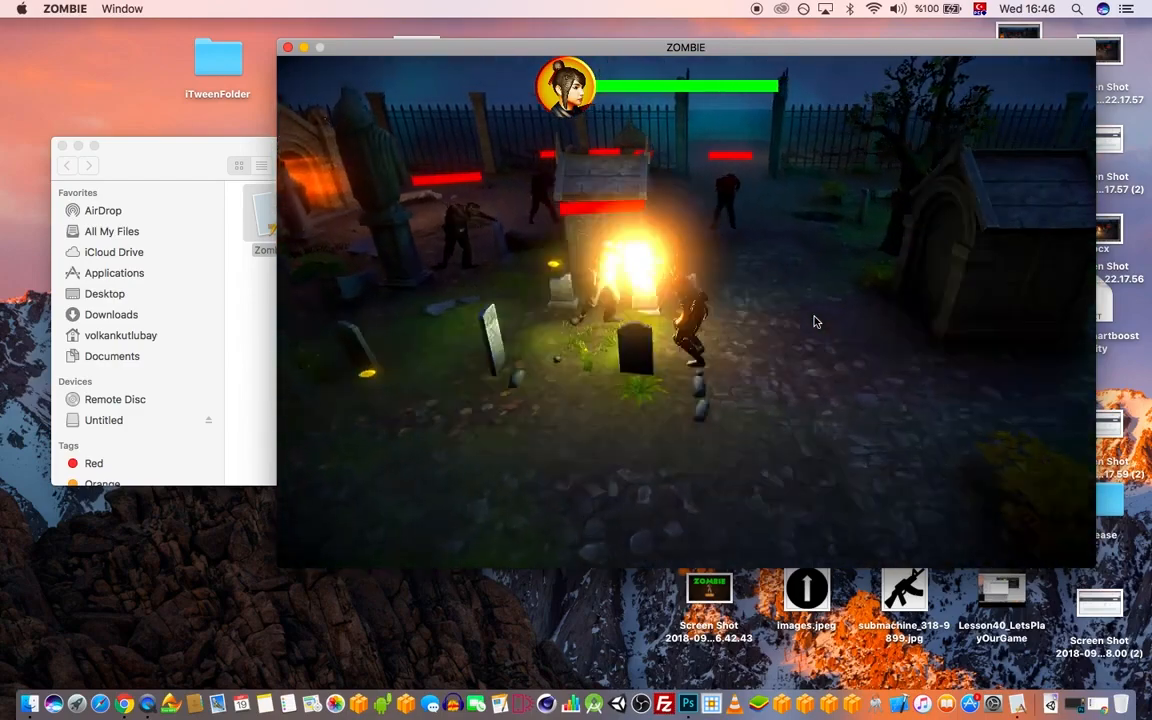
click(816, 322)
key(a)
click(816, 322)
click(816, 322)
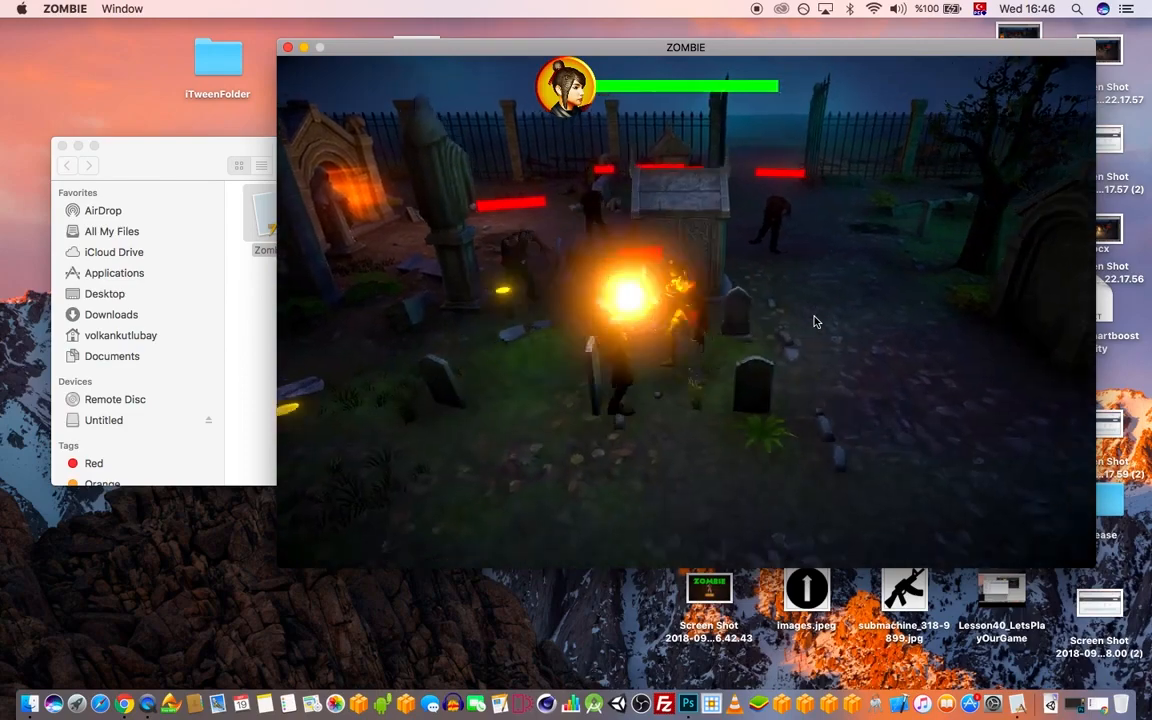
key(d)
click(816, 322)
click(816, 322)
key(s)
key(a)
key(a)
click(816, 322)
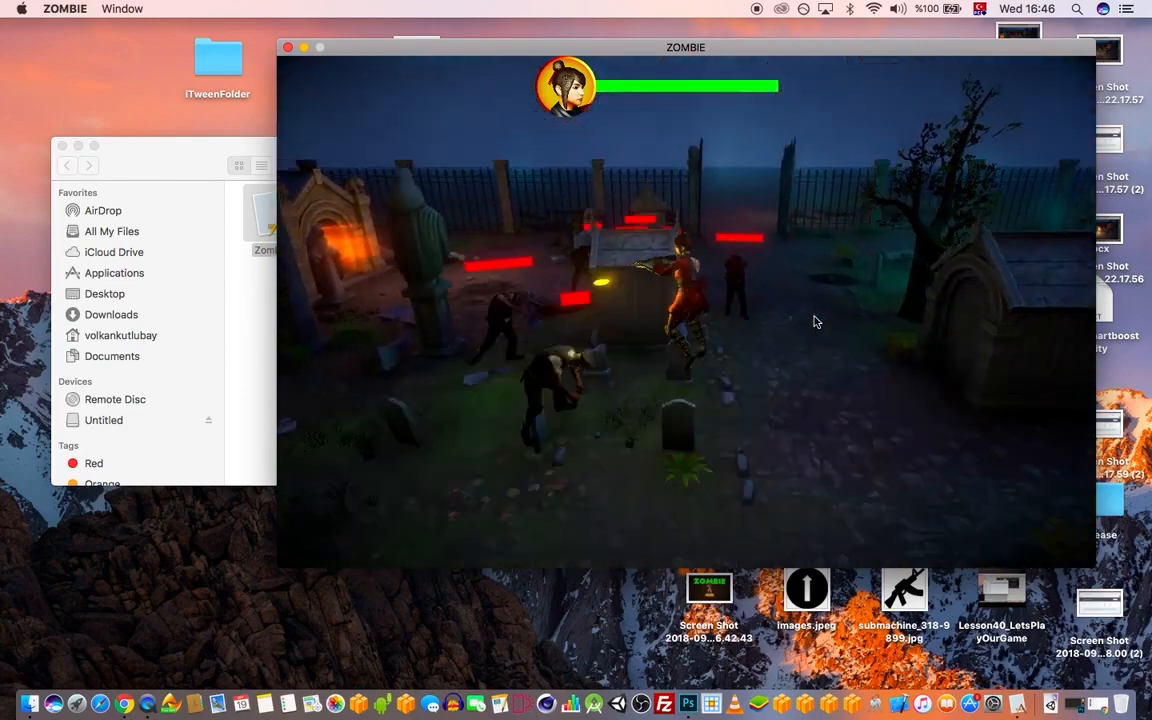
click(816, 322)
key(d)
click(816, 322)
- Back away past the wheelbarrow and coffin shooting the near zombie, then run left past the glowing portal
key(s)
click(816, 322)
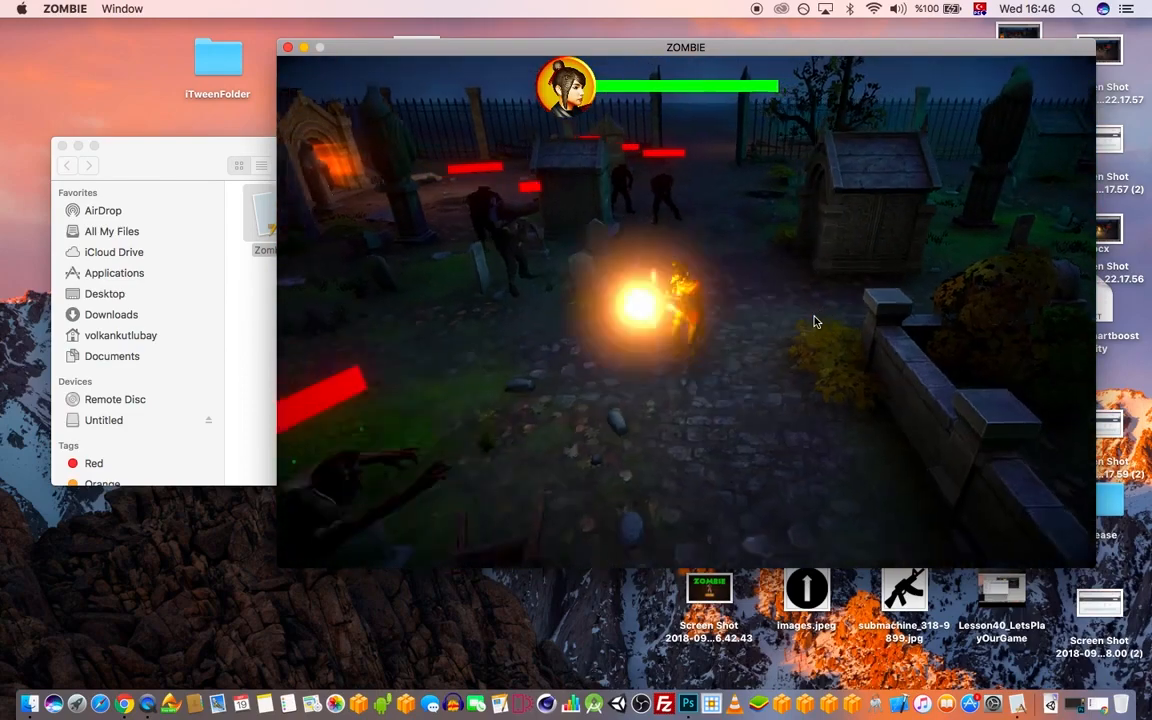
click(816, 322)
key(s)
click(816, 322)
key(s)
click(816, 322)
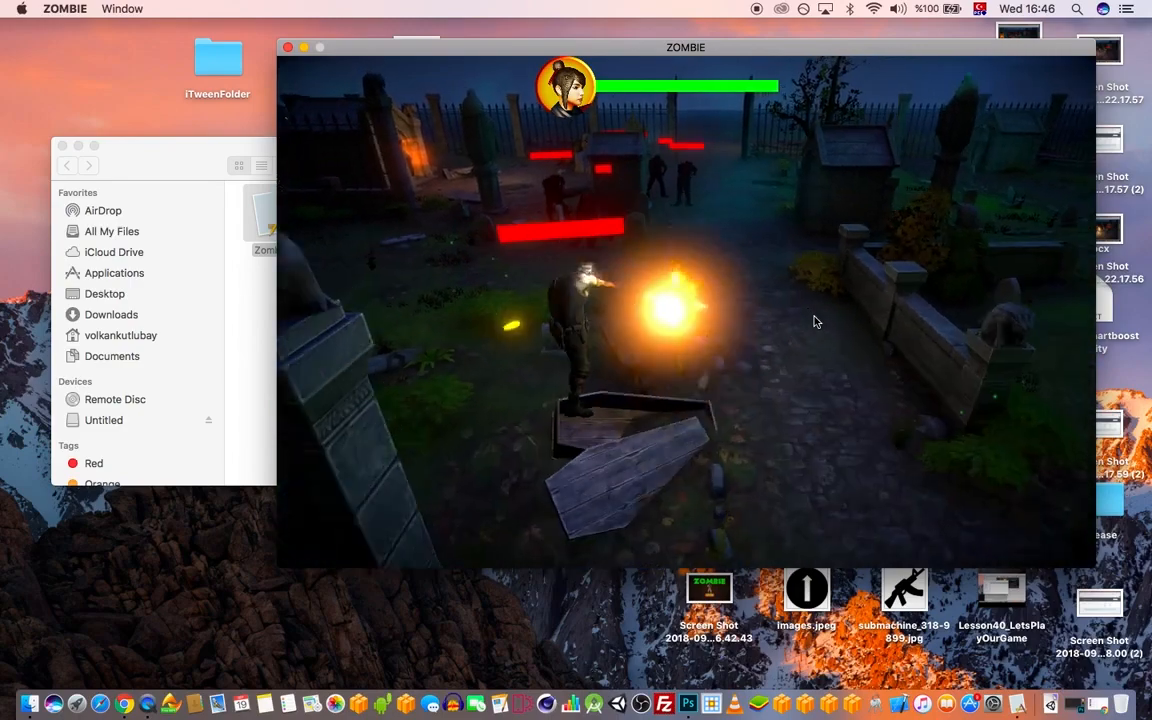
click(816, 322)
click(816, 322)
key(d)
key(a)
click(816, 322)
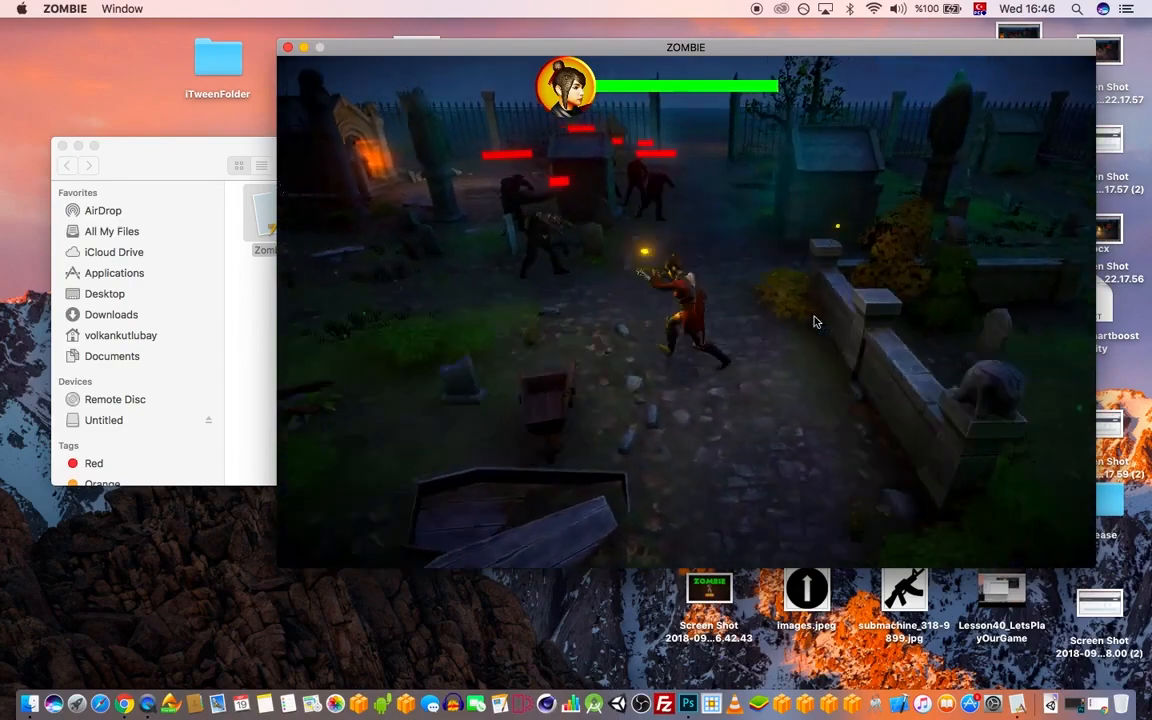
key(s)
click(816, 322)
key(s)
click(816, 322)
key(s)
click(816, 322)
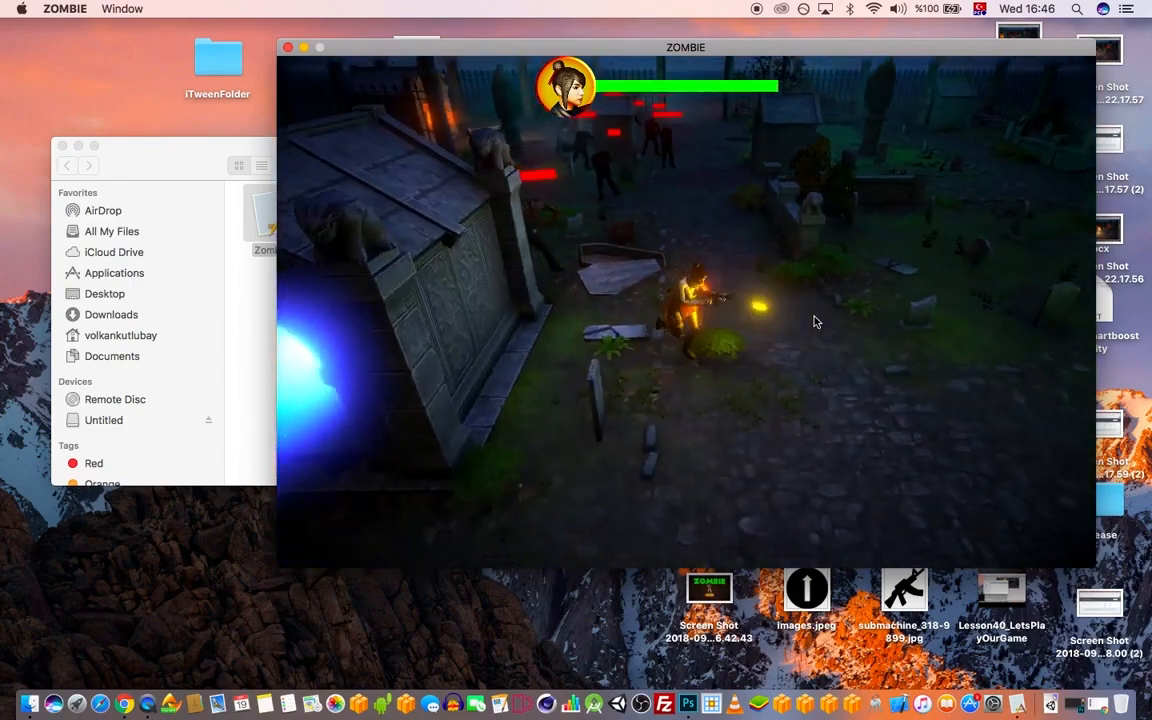
key(d)
click(816, 322)
key(a)
click(816, 322)
key(a)
click(816, 322)
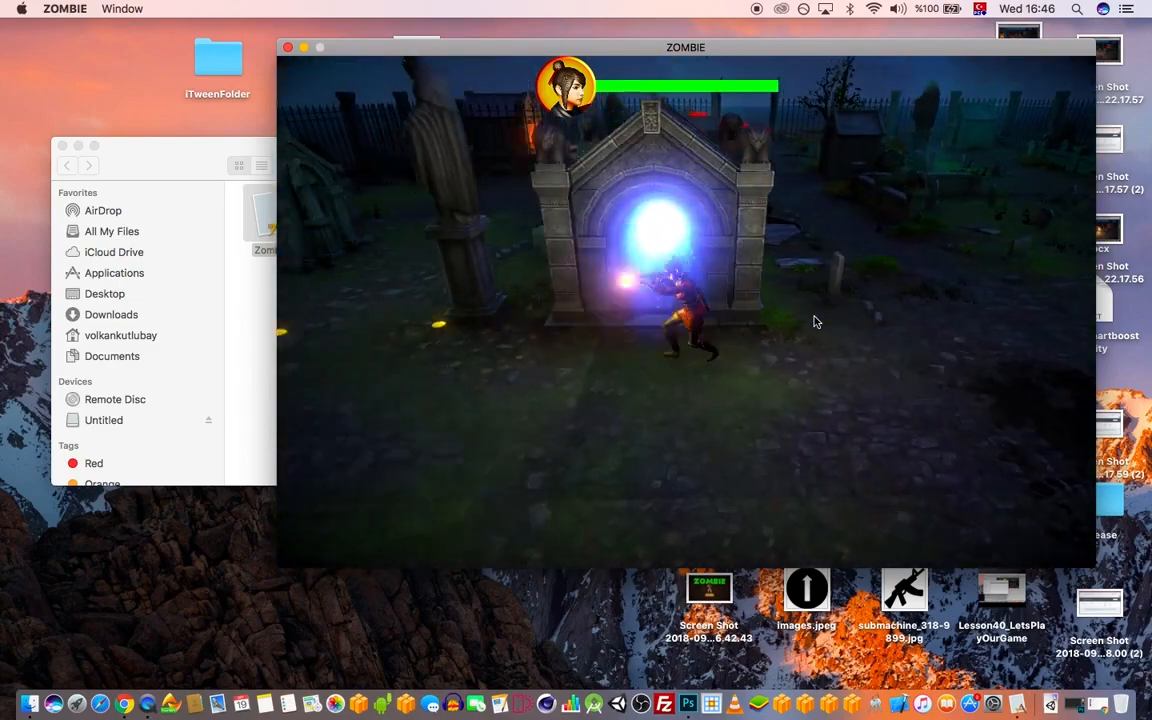
- Run up past the crypt into the zombie group, dodging and shooting them while running past the tomb
key(w)
click(816, 322)
key(w)
click(816, 322)
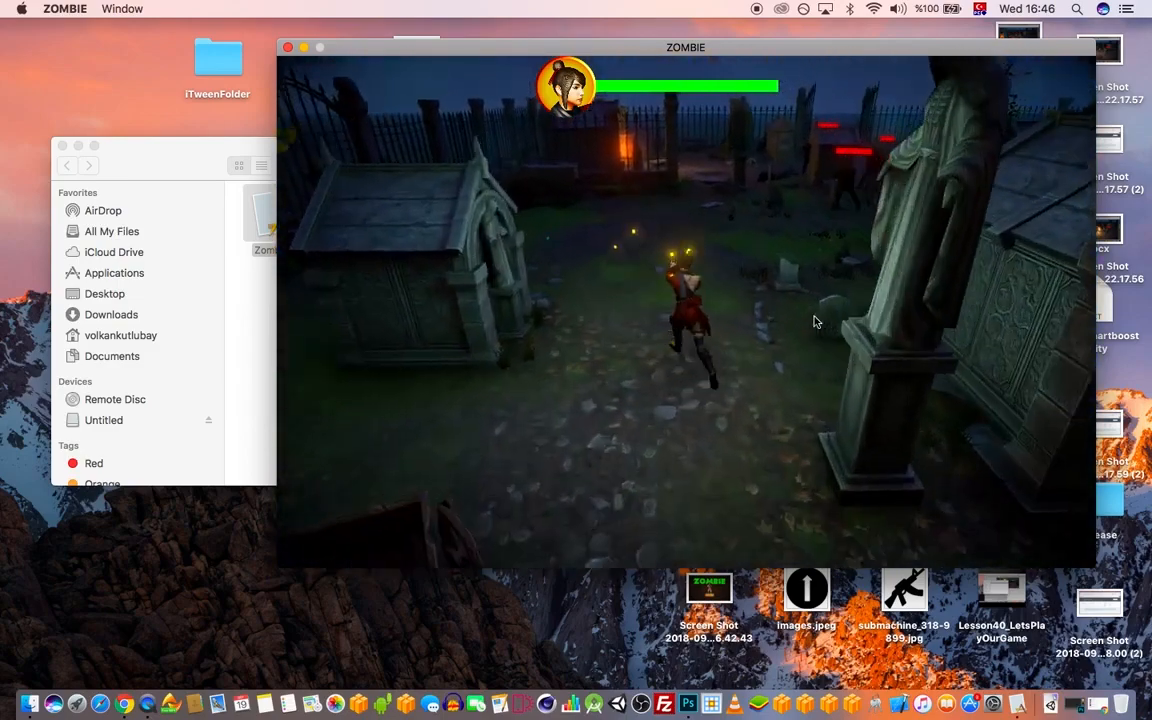
key(d)
click(816, 322)
key(d)
click(816, 322)
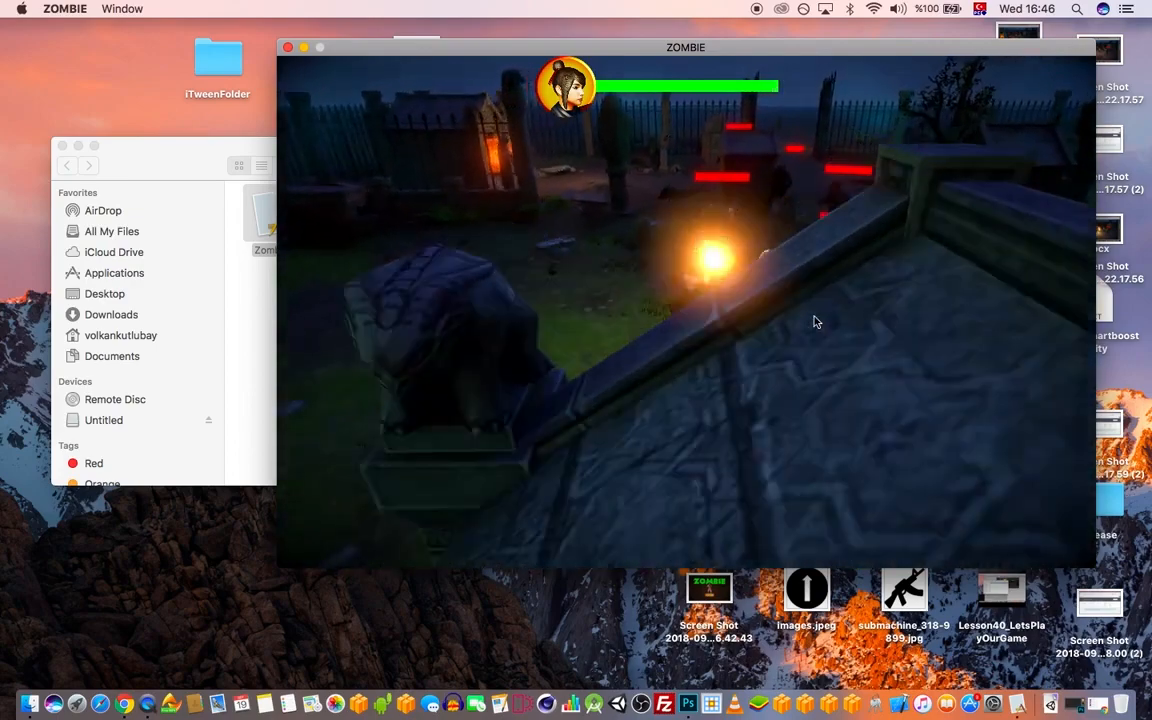
click(816, 322)
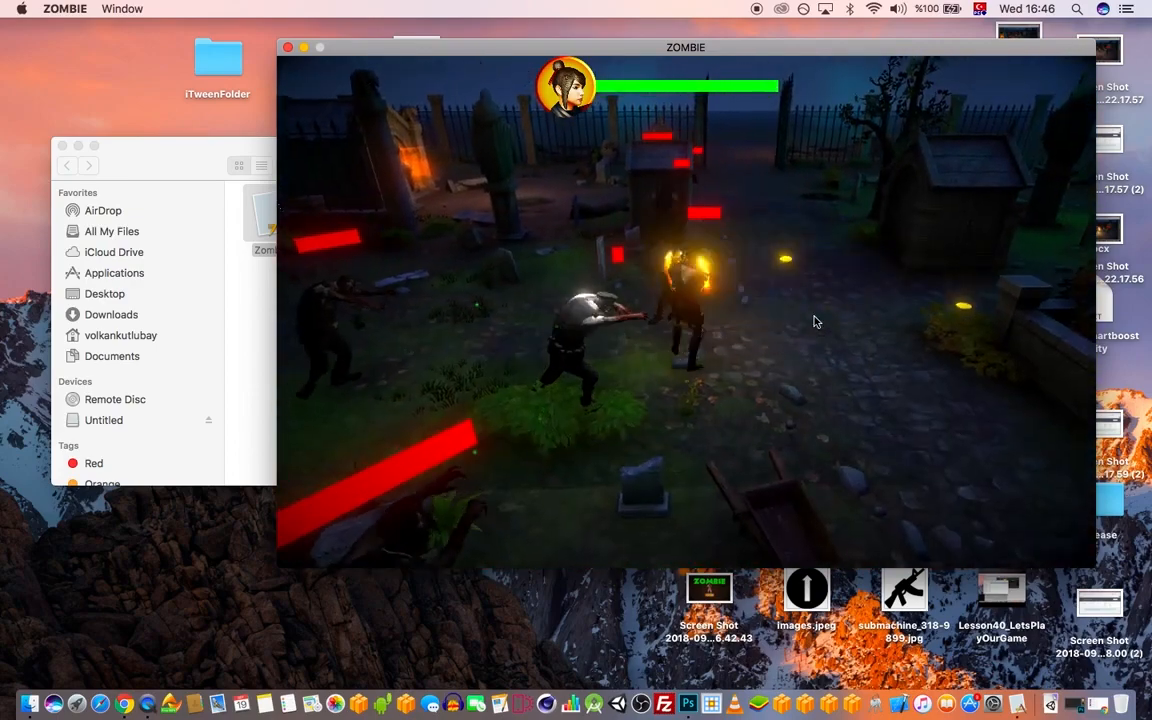
key(s)
key(a)
click(816, 322)
key(d)
key(s)
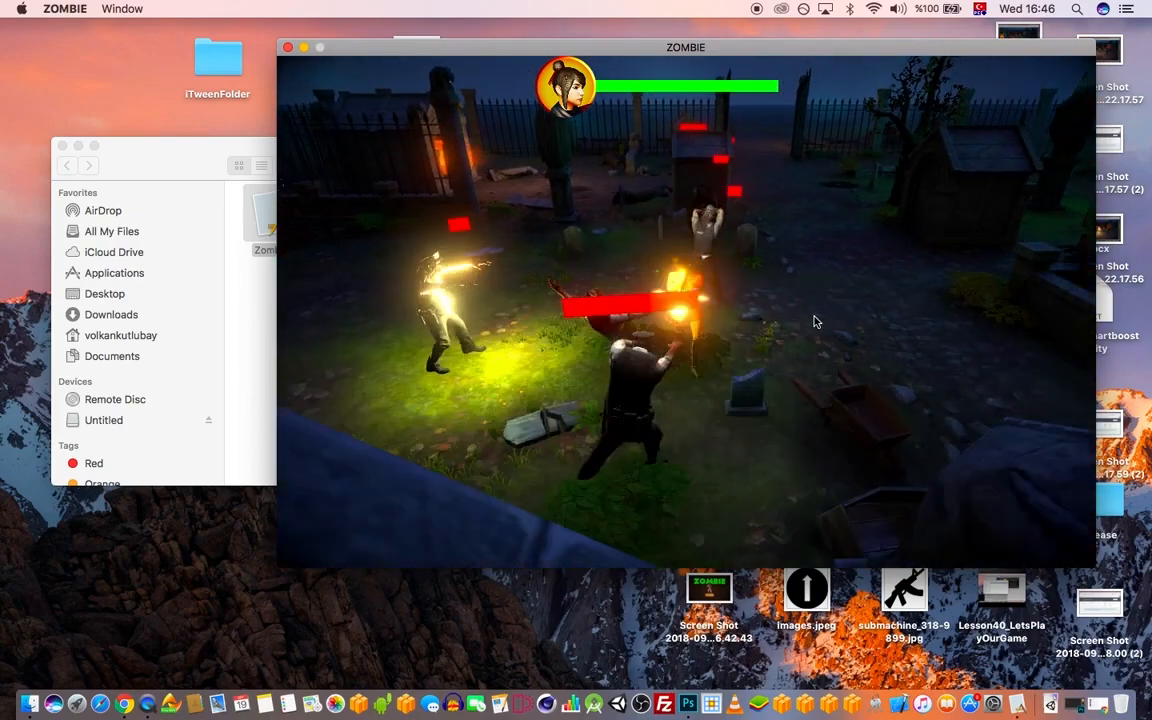
key(w)
key(a)
click(816, 322)
key(w)
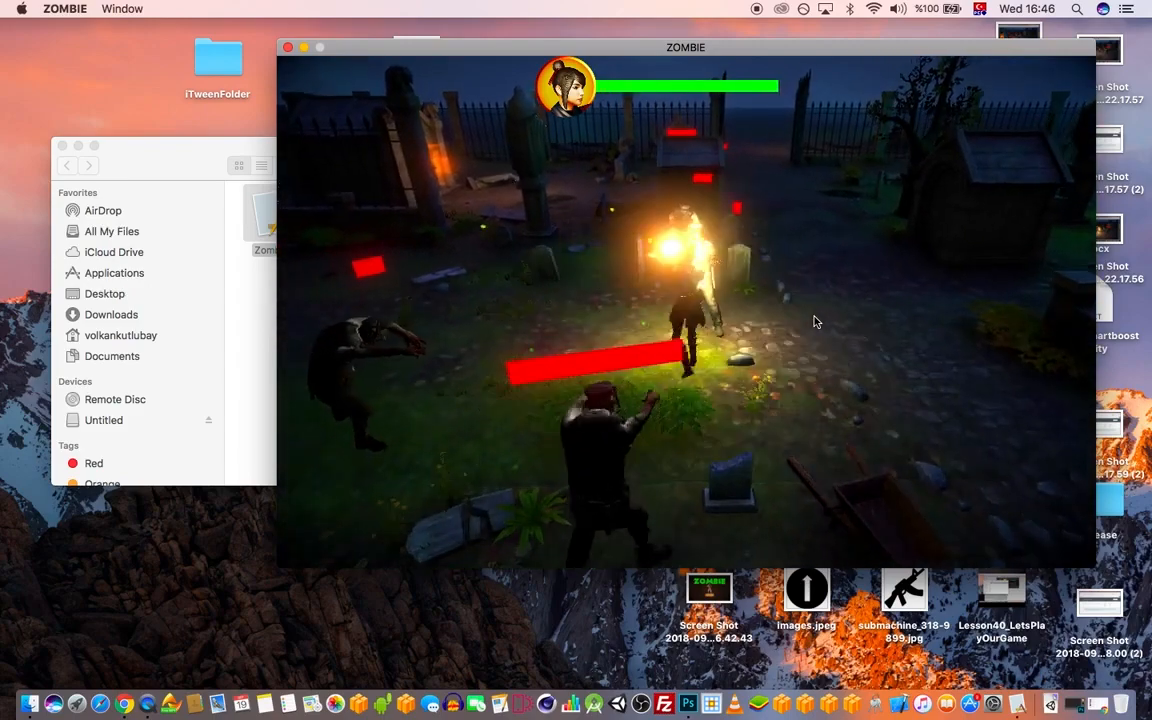
key(d)
click(816, 322)
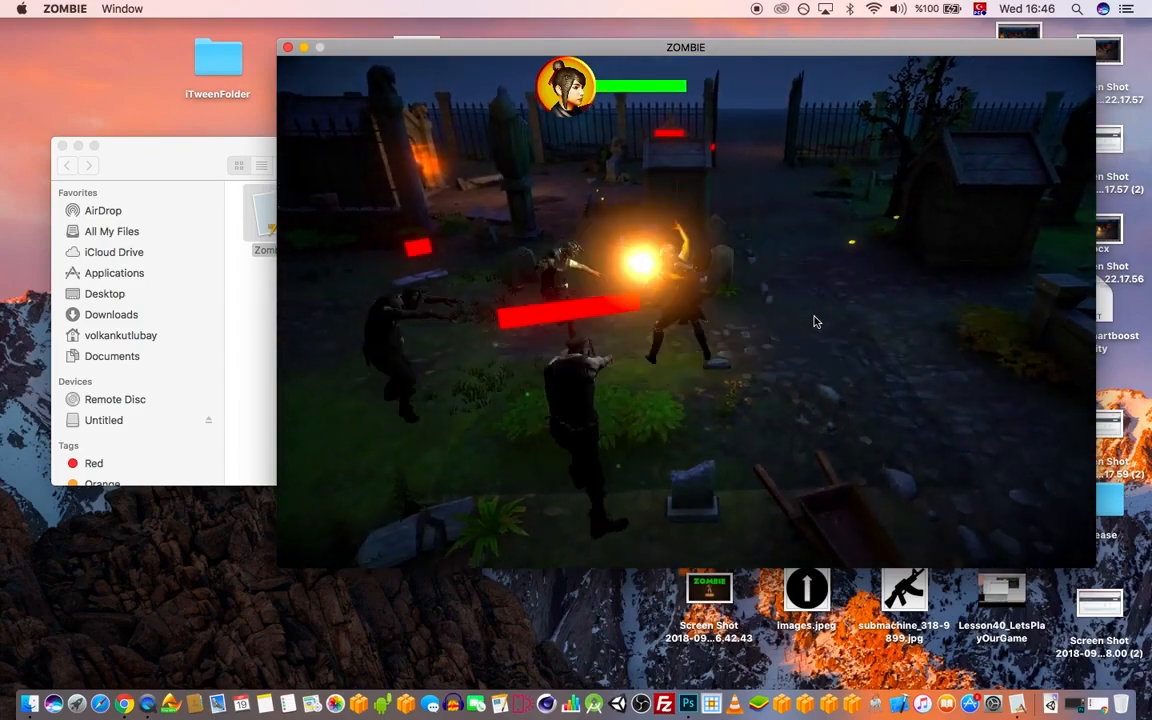
key(d)
key(s)
key(a)
click(816, 322)
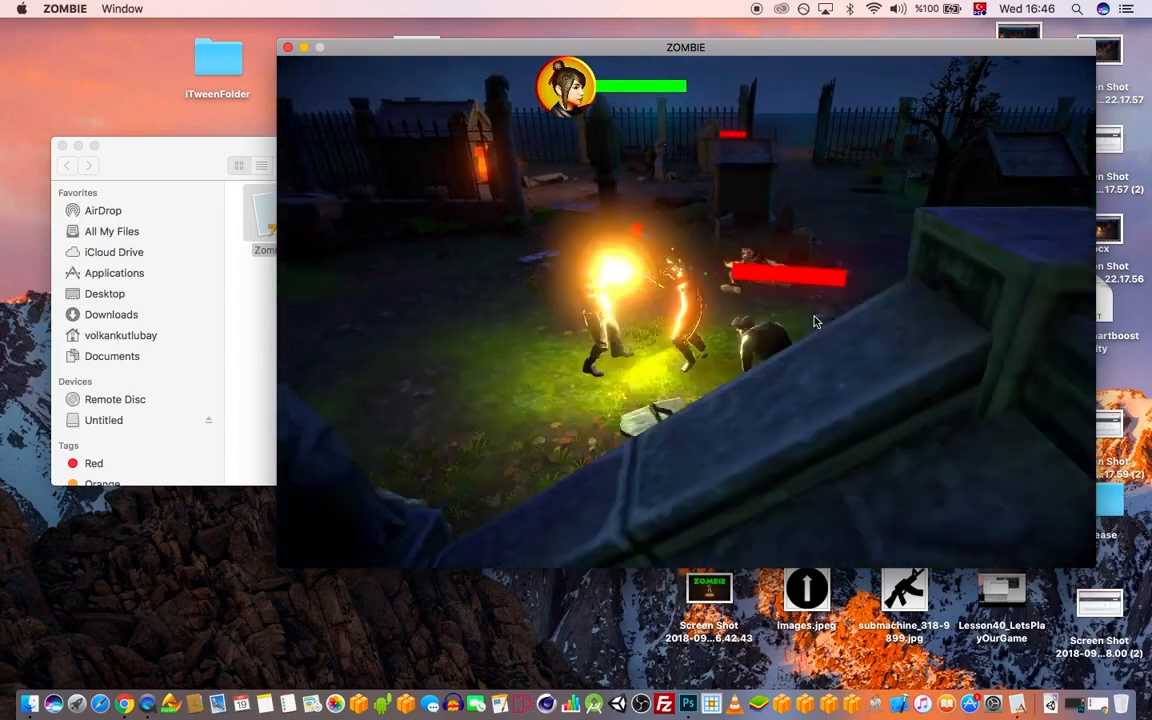
key(w)
key(d)
key(w)
click(816, 322)
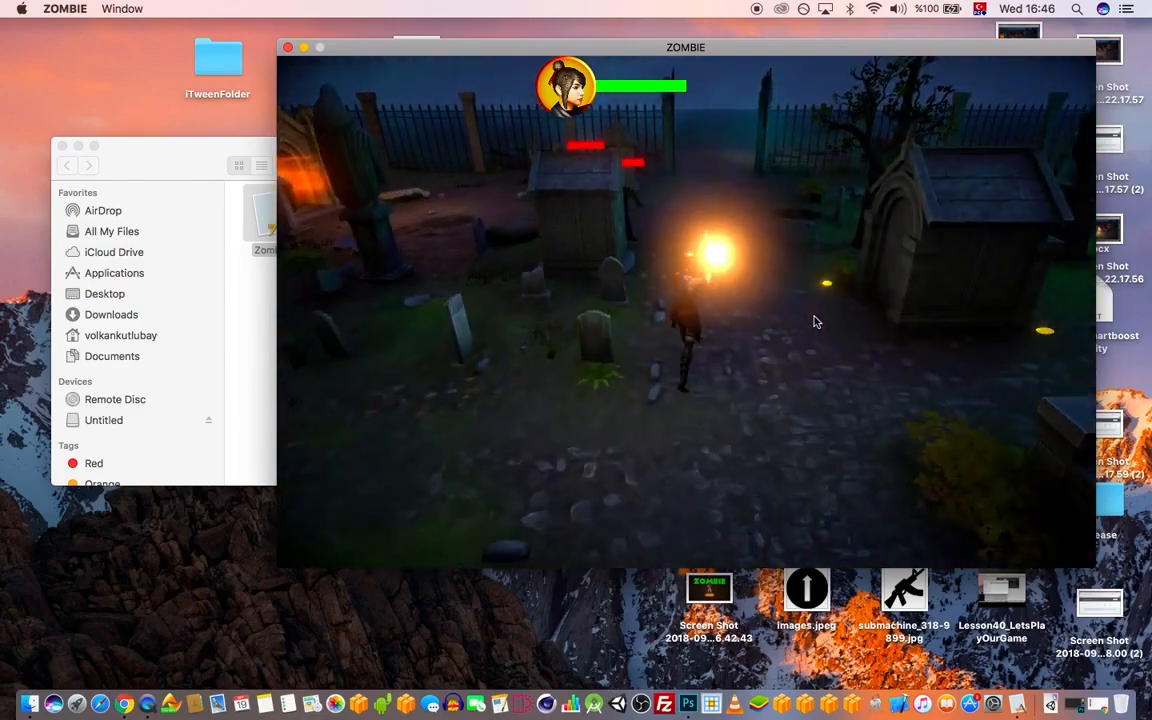
key(a)
key(w)
click(816, 322)
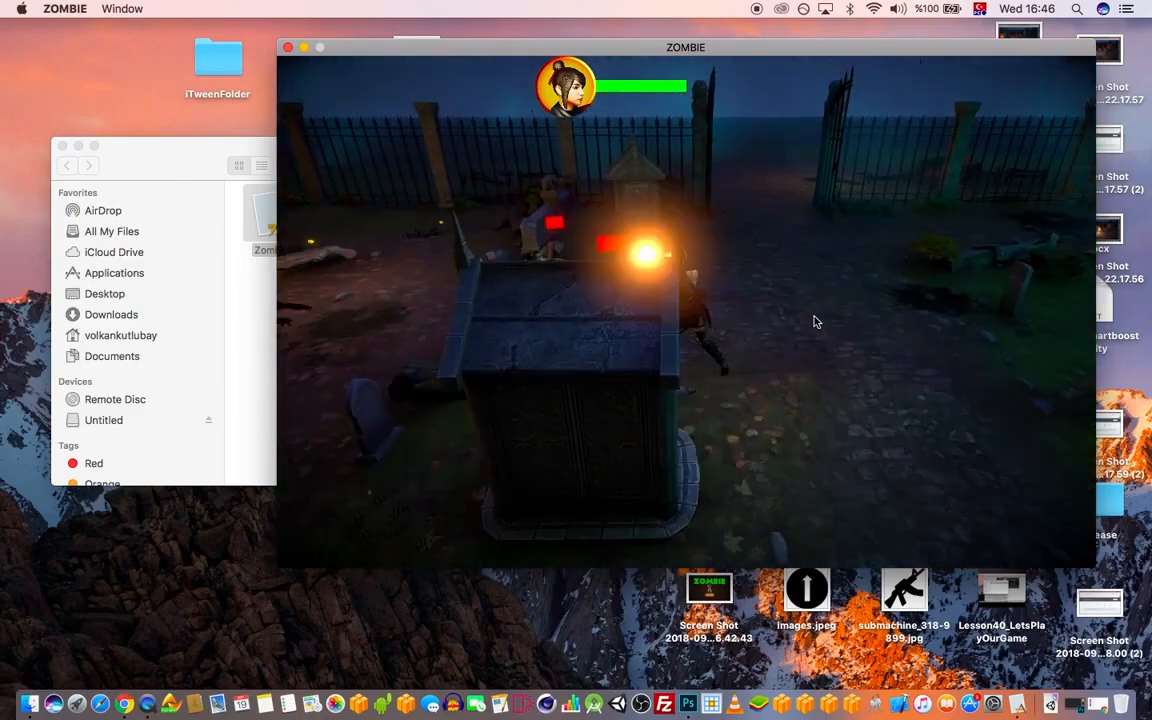
- Run back and forth past the tomb, firing at the zombies ahead
key(a)
key(s)
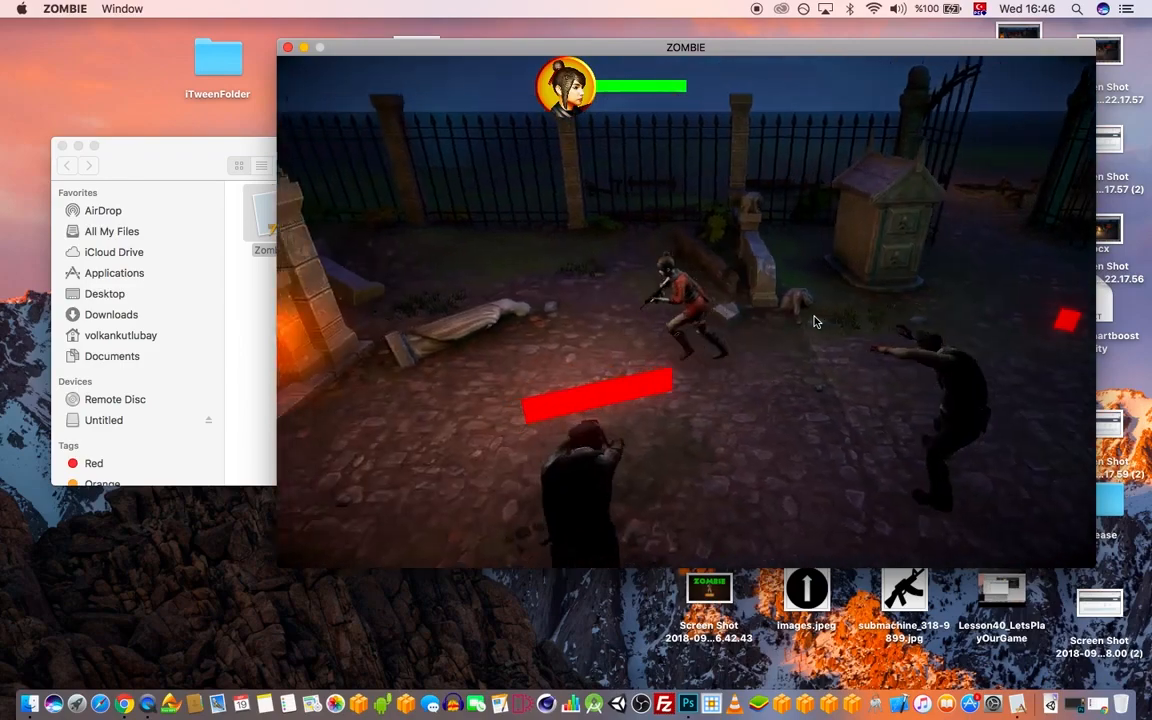
key(d)
click(816, 322)
key(d)
click(816, 322)
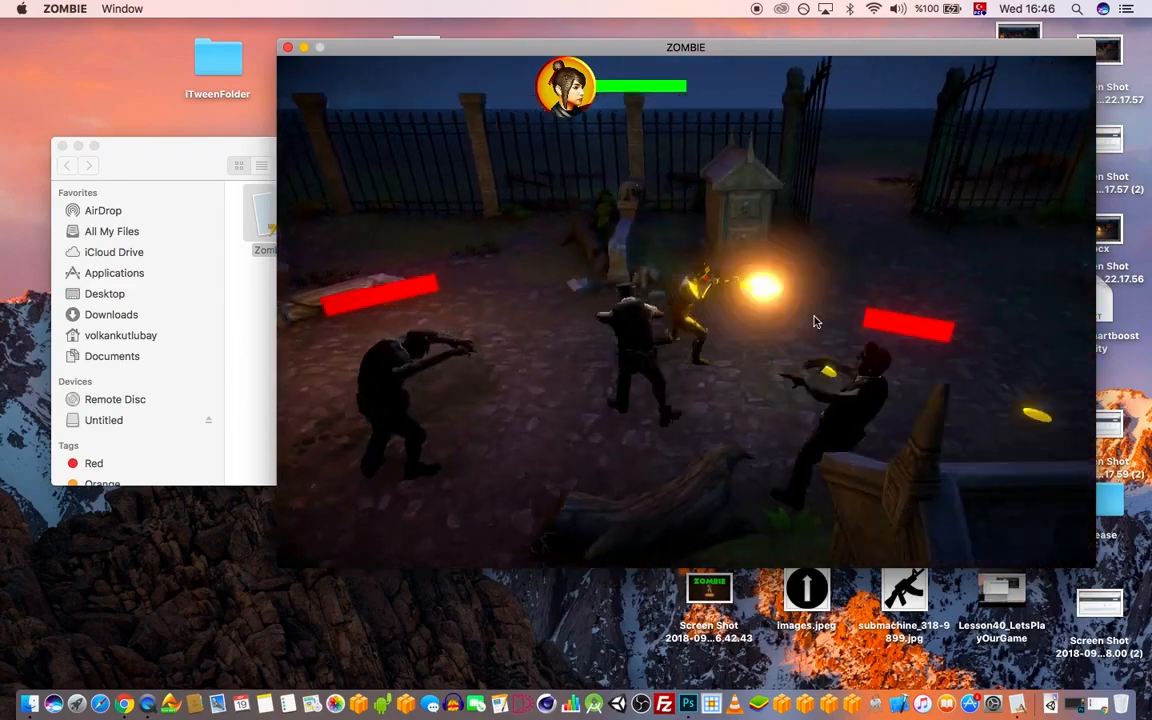
key(a)
key(a)
click(816, 322)
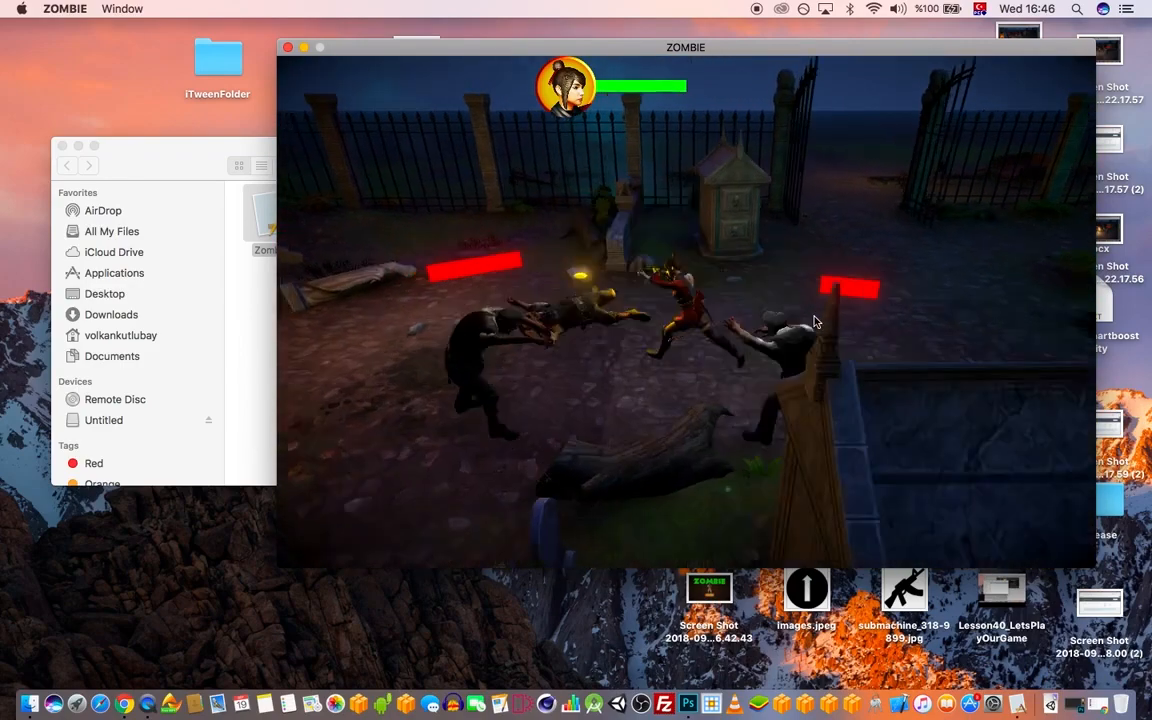
key(w)
key(d)
key(a)
click(816, 322)
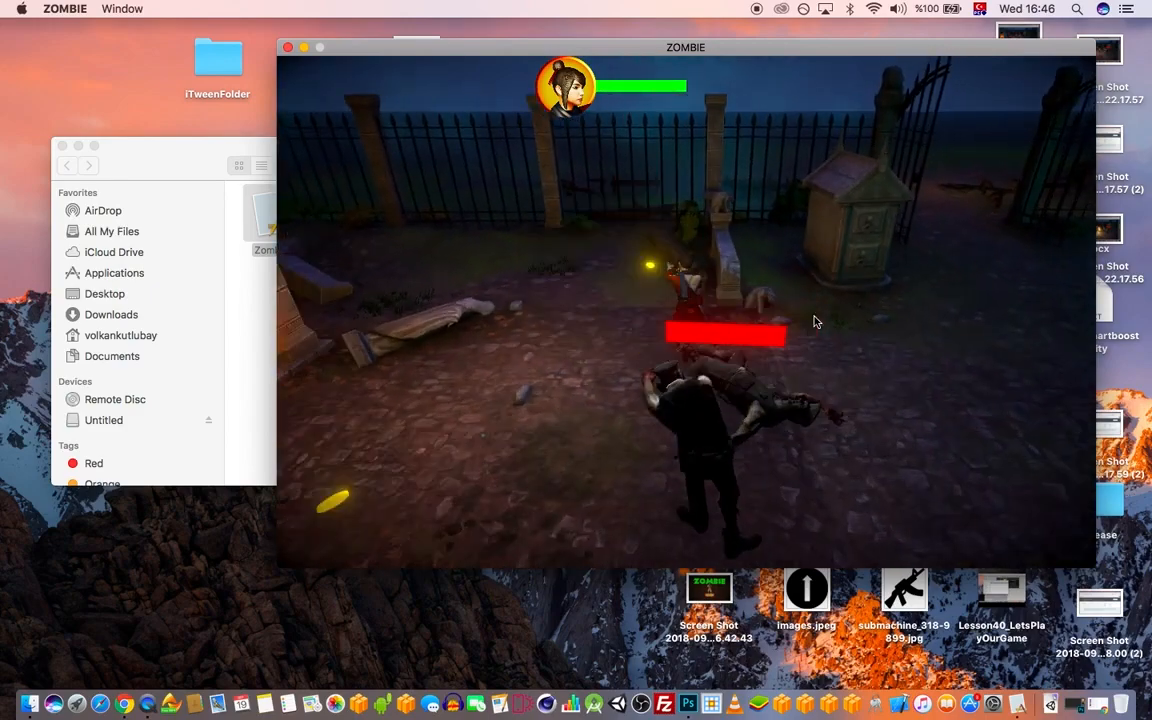
key(d)
click(816, 322)
click(816, 322)
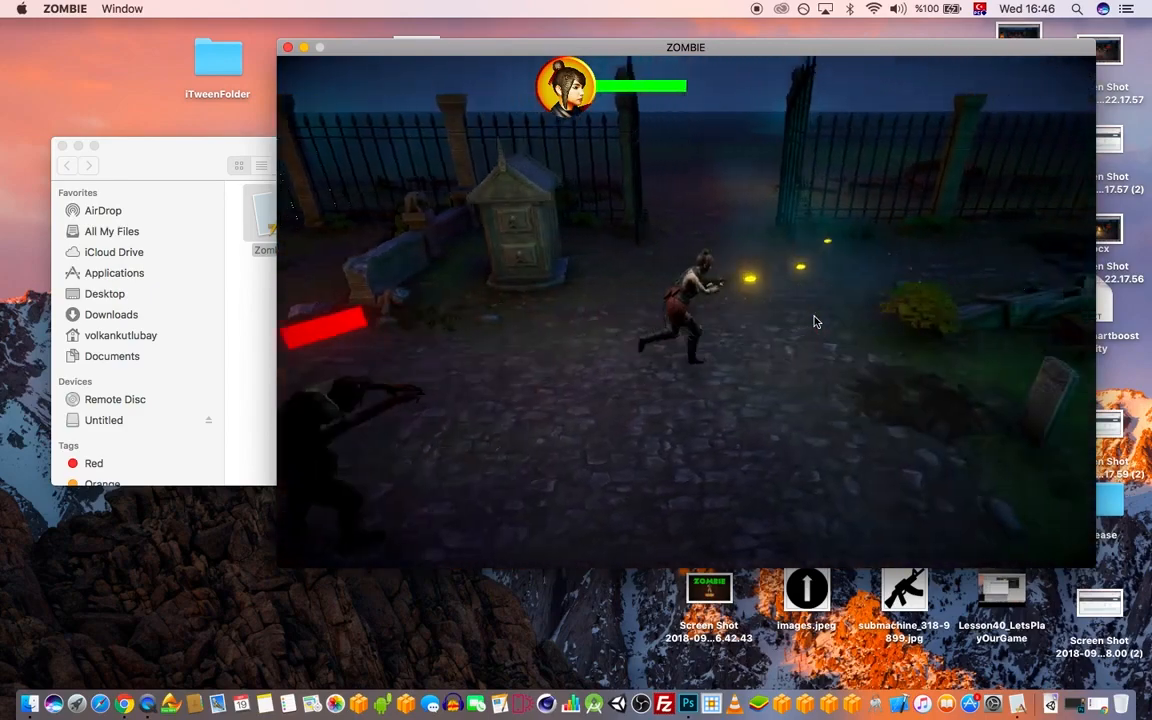
- Keep strafing left and right, shooting at the zombies on both sides
key(a)
click(816, 322)
key(d)
click(816, 322)
key(a)
click(816, 322)
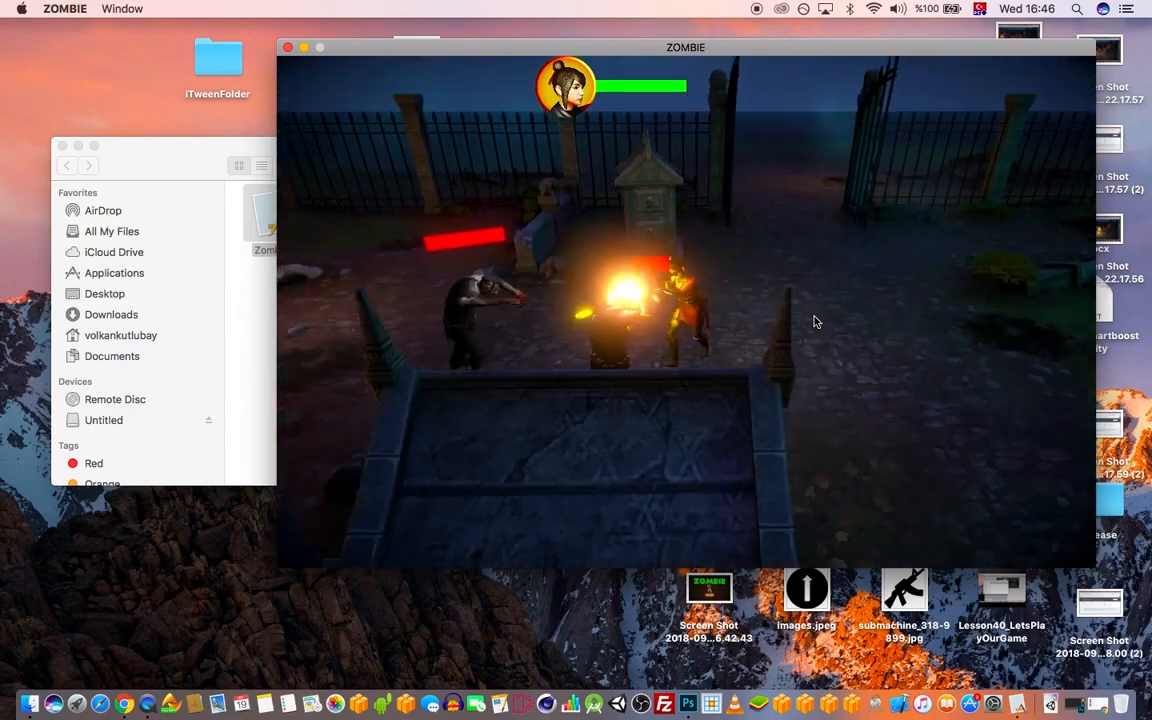
key(w)
click(816, 322)
key(d)
click(816, 322)
click(816, 322)
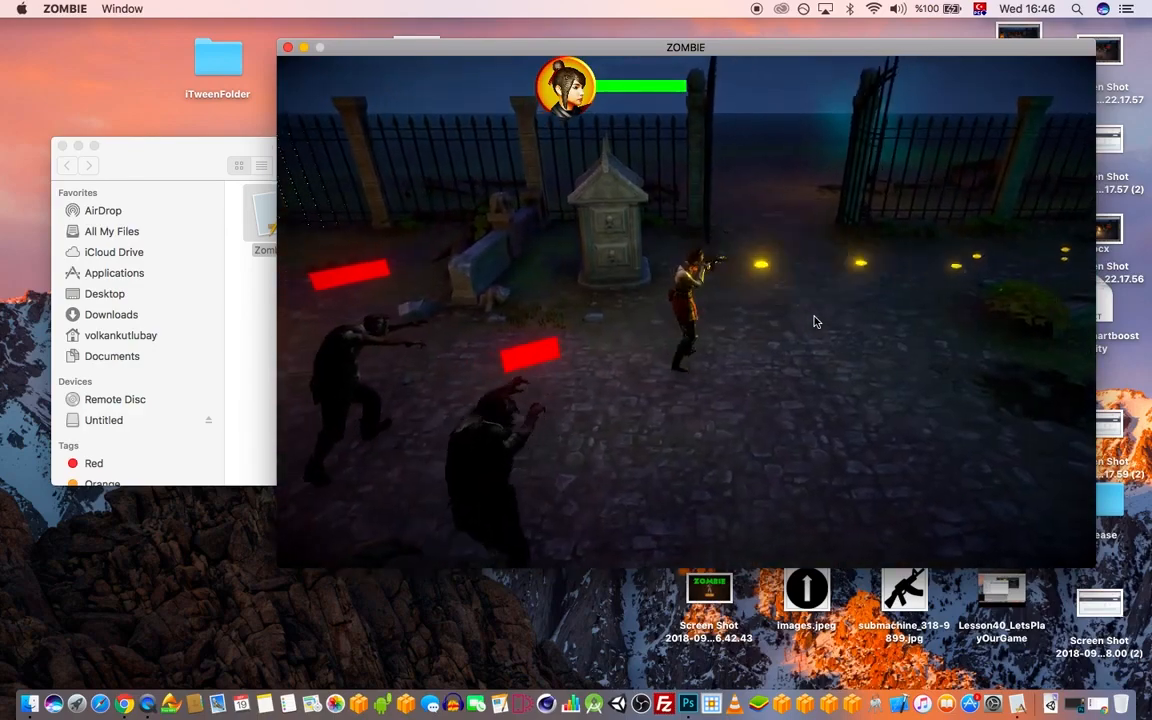
key(s)
key(a)
click(816, 322)
click(816, 322)
- Dodge up and down while alternating fire left and right at the zombies
key(w)
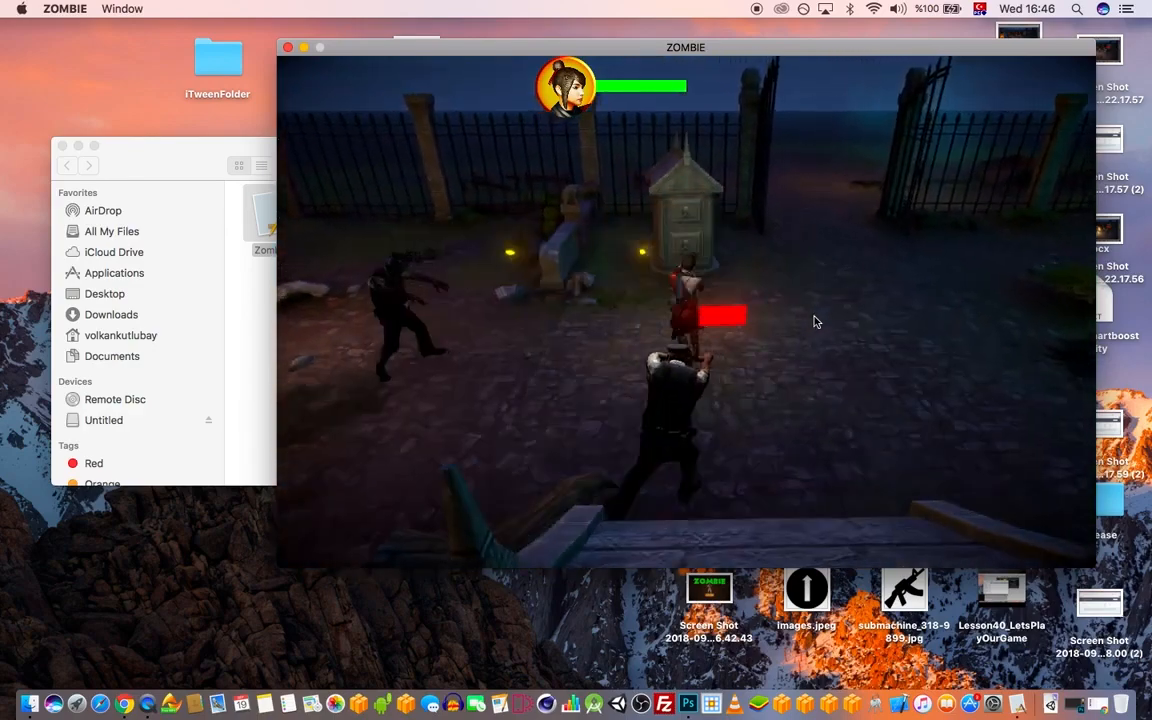
key(d)
click(816, 322)
key(a)
click(816, 322)
key(s)
key(w)
key(a)
click(816, 322)
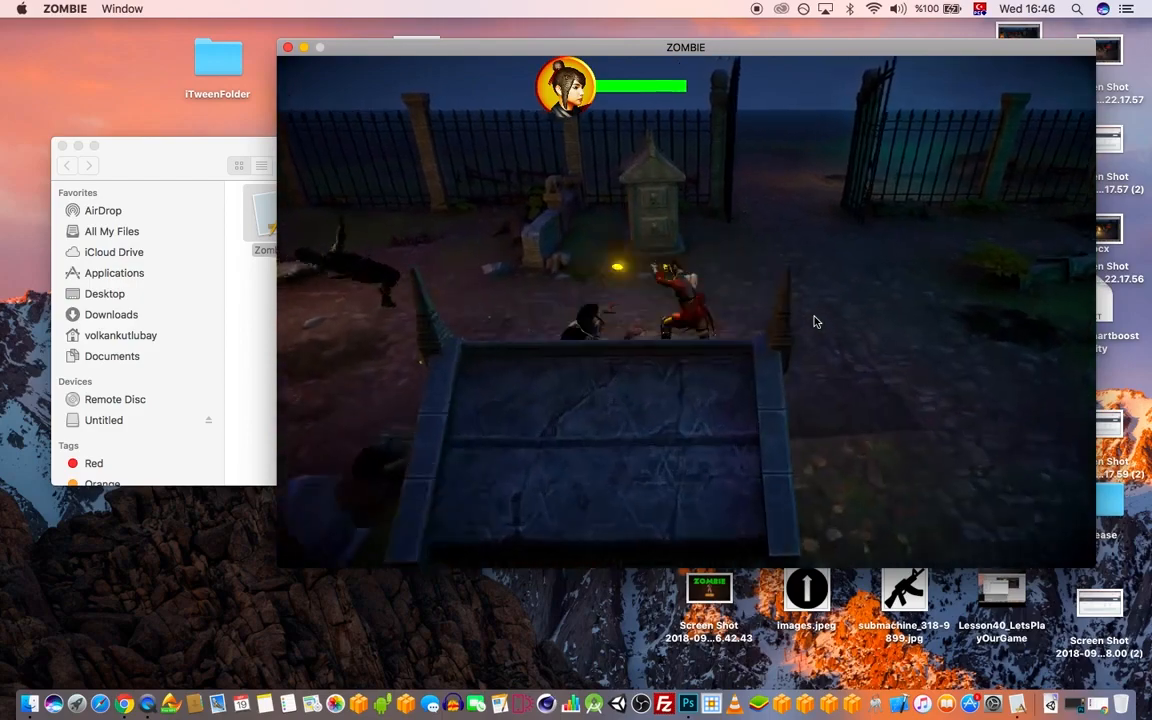
click(816, 322)
key(s)
key(d)
click(816, 322)
key(d)
click(816, 322)
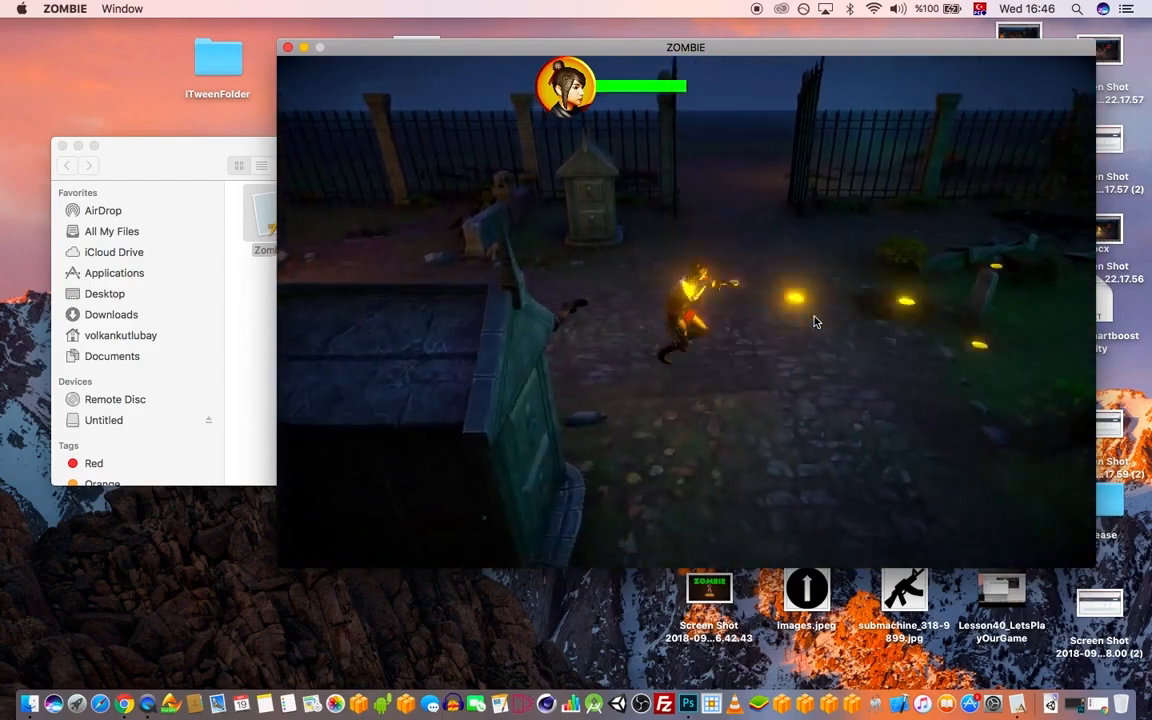
- Turn on the attacking zombie and pour shots into it while retreating
key(s)
key(a)
click(816, 322)
key(a)
click(816, 322)
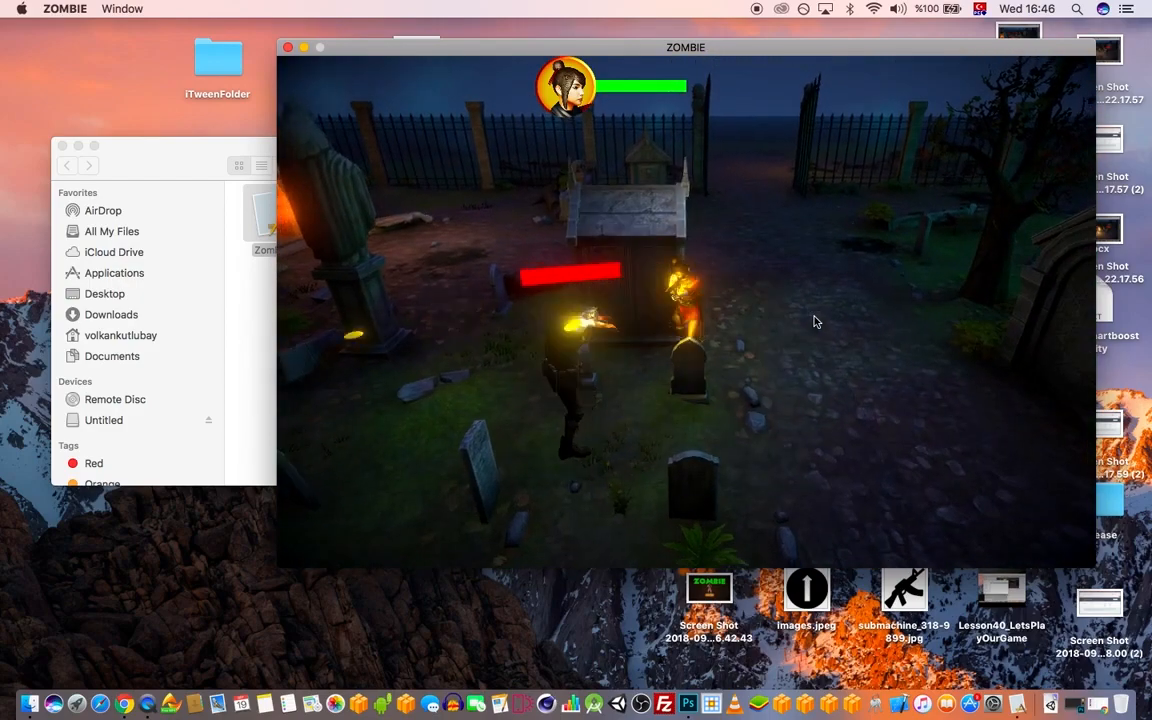
click(816, 322)
key(a)
key(s)
click(816, 322)
key(s)
click(816, 322)
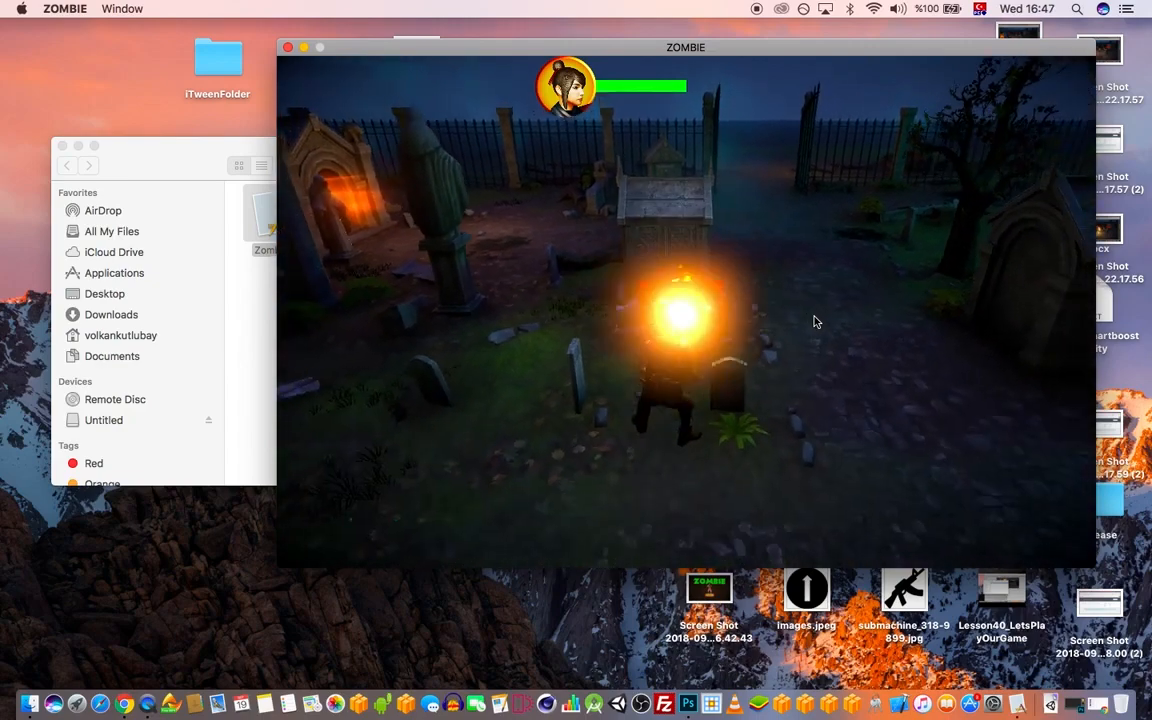
key(a)
click(816, 322)
key(d)
click(816, 322)
click(816, 322)
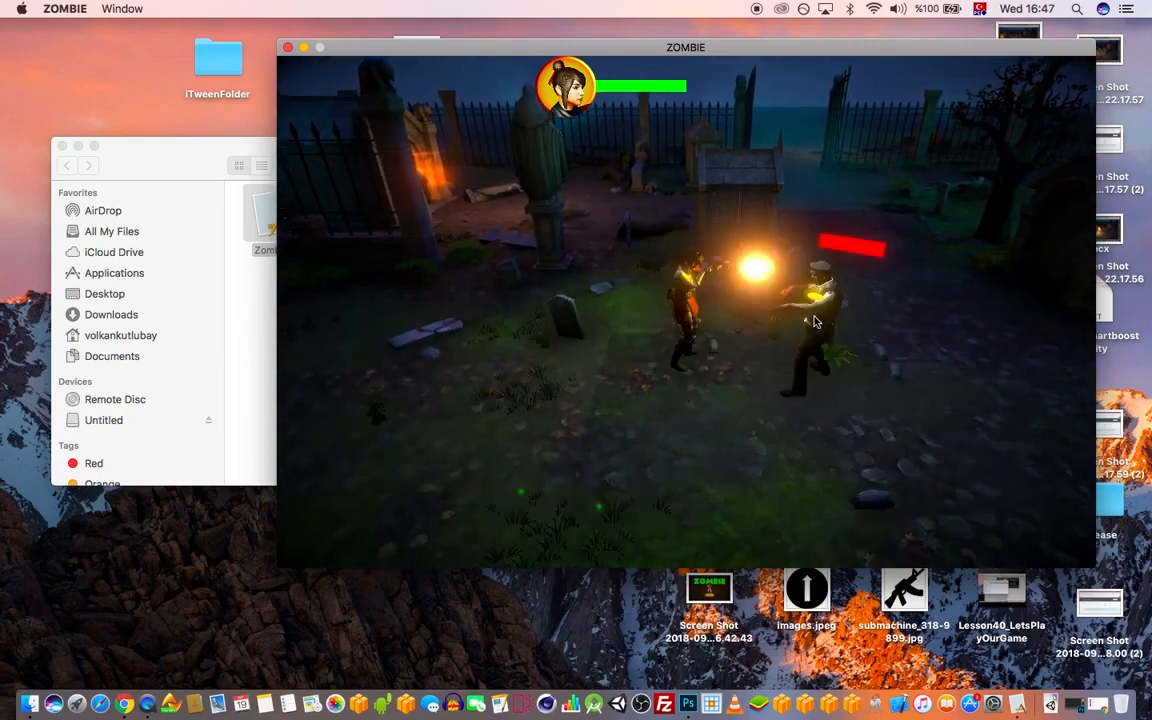
- Back away down and right, shooting the weakened zombie until it lies dead
key(s)
click(816, 322)
key(d)
click(816, 322)
click(816, 322)
key(d)
click(816, 322)
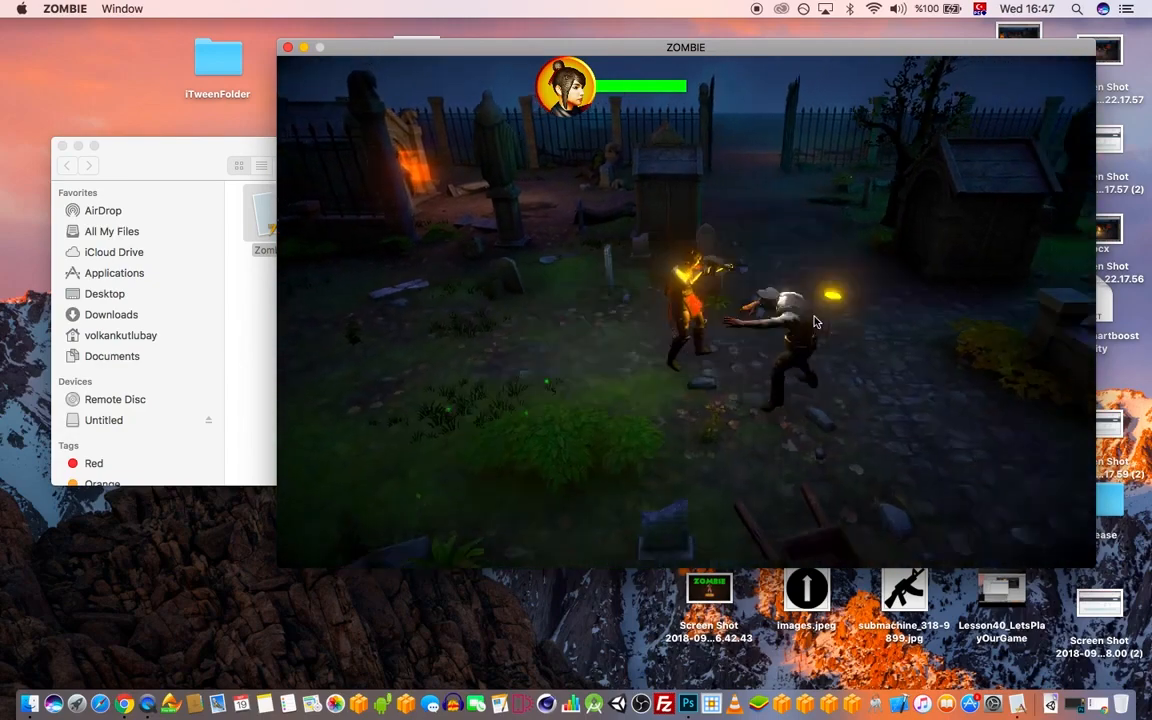
key(s)
click(816, 322)
click(816, 322)
key(w)
click(816, 322)
key(d)
click(816, 322)
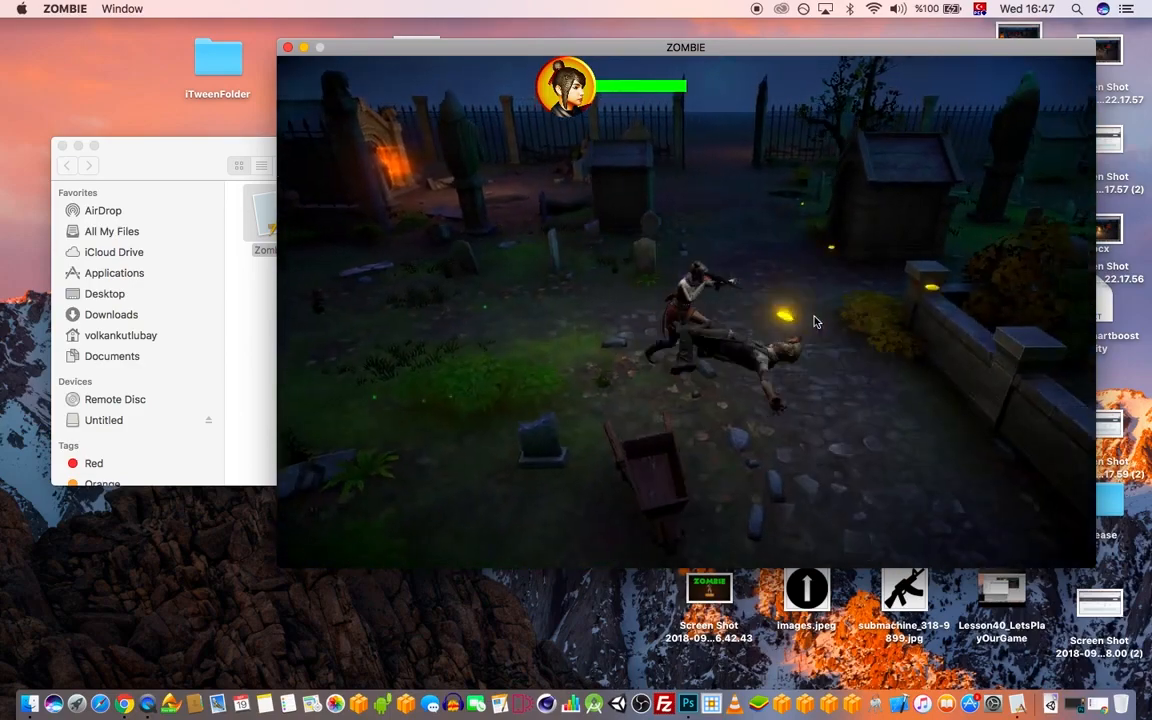
- Run on past the coffin through the cleared graveyard, firing left and right
key(s)
key(d)
key(s)
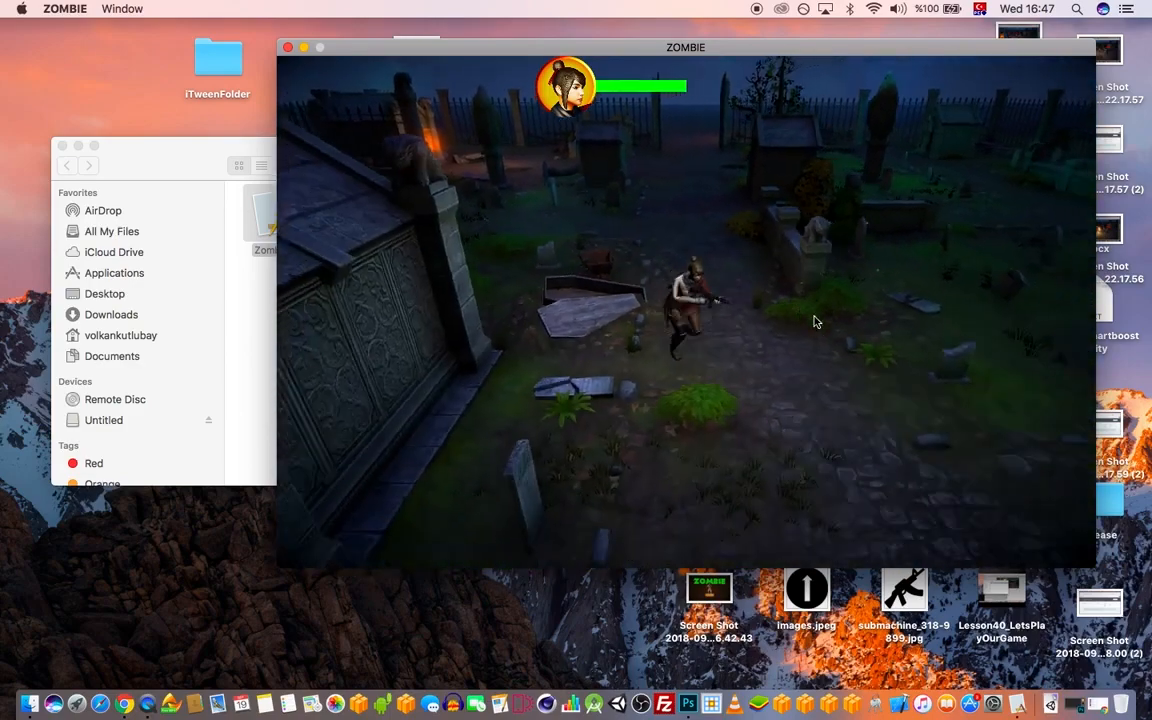
key(w)
key(a)
click(816, 322)
key(d)
click(816, 322)
click(816, 322)
key(d)
click(816, 322)
key(s)
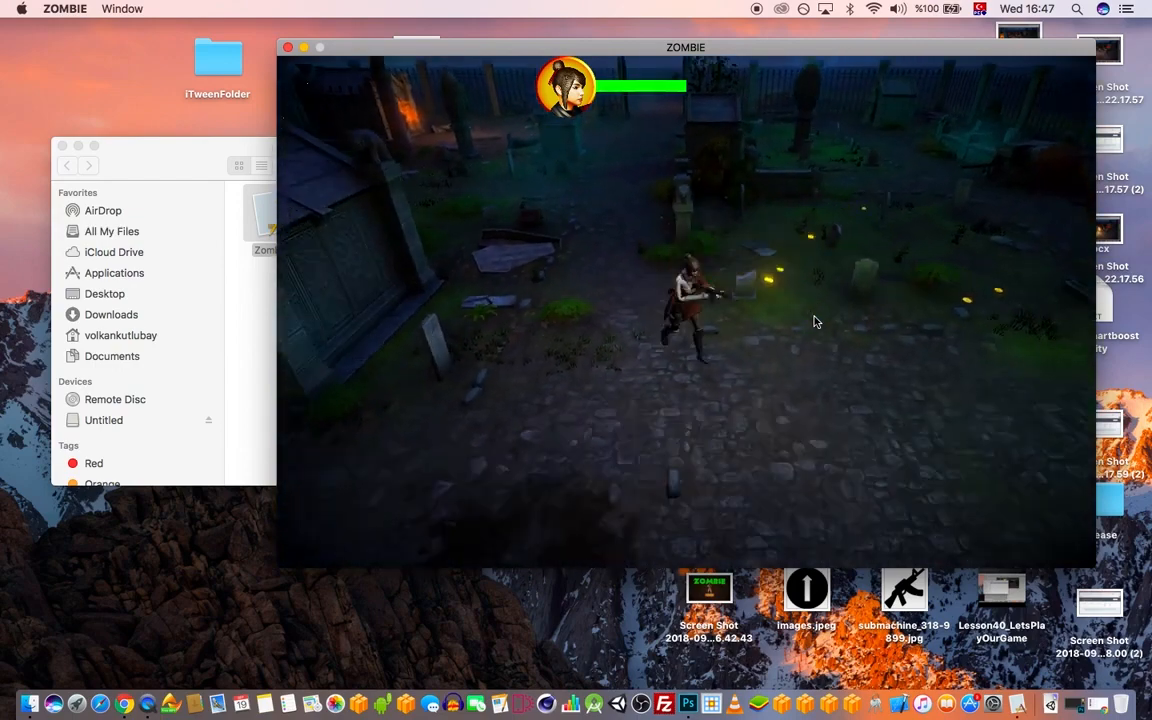
key(a)
- Head up to the statue while firing, then run left and up, still shooting
click(816, 322)
click(816, 322)
key(w)
key(d)
click(816, 322)
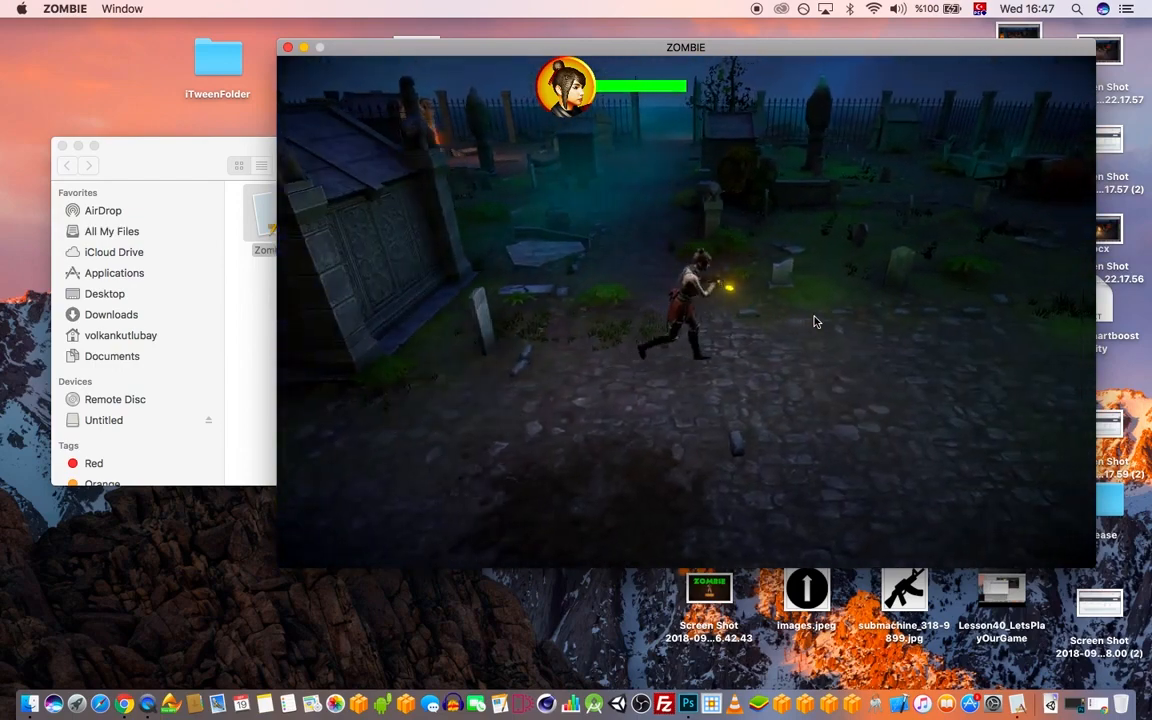
key(w)
click(816, 322)
click(816, 322)
click(816, 322)
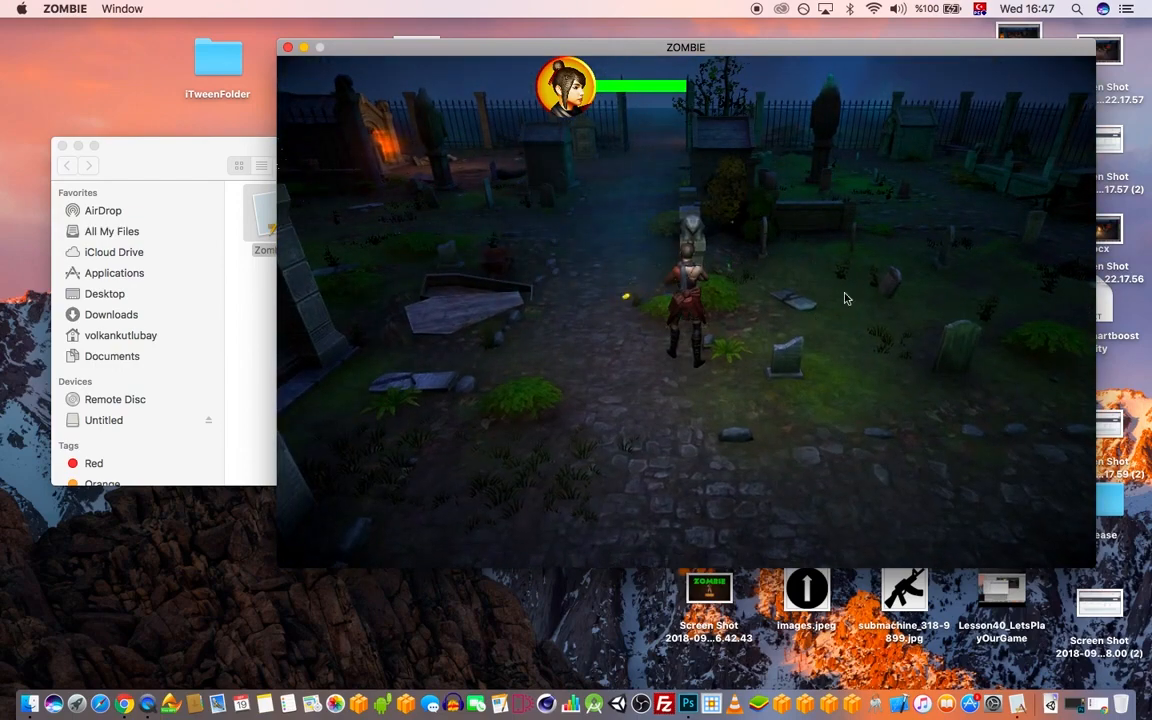
key(a)
click(845, 292)
key(w)
click(843, 293)
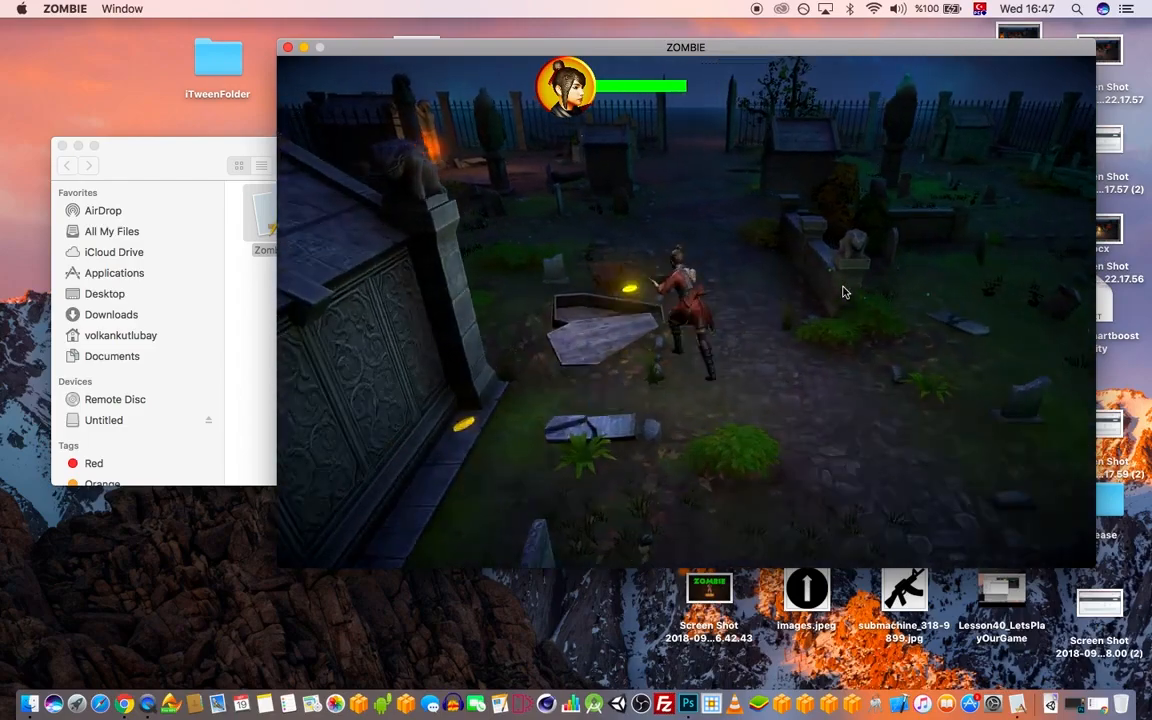